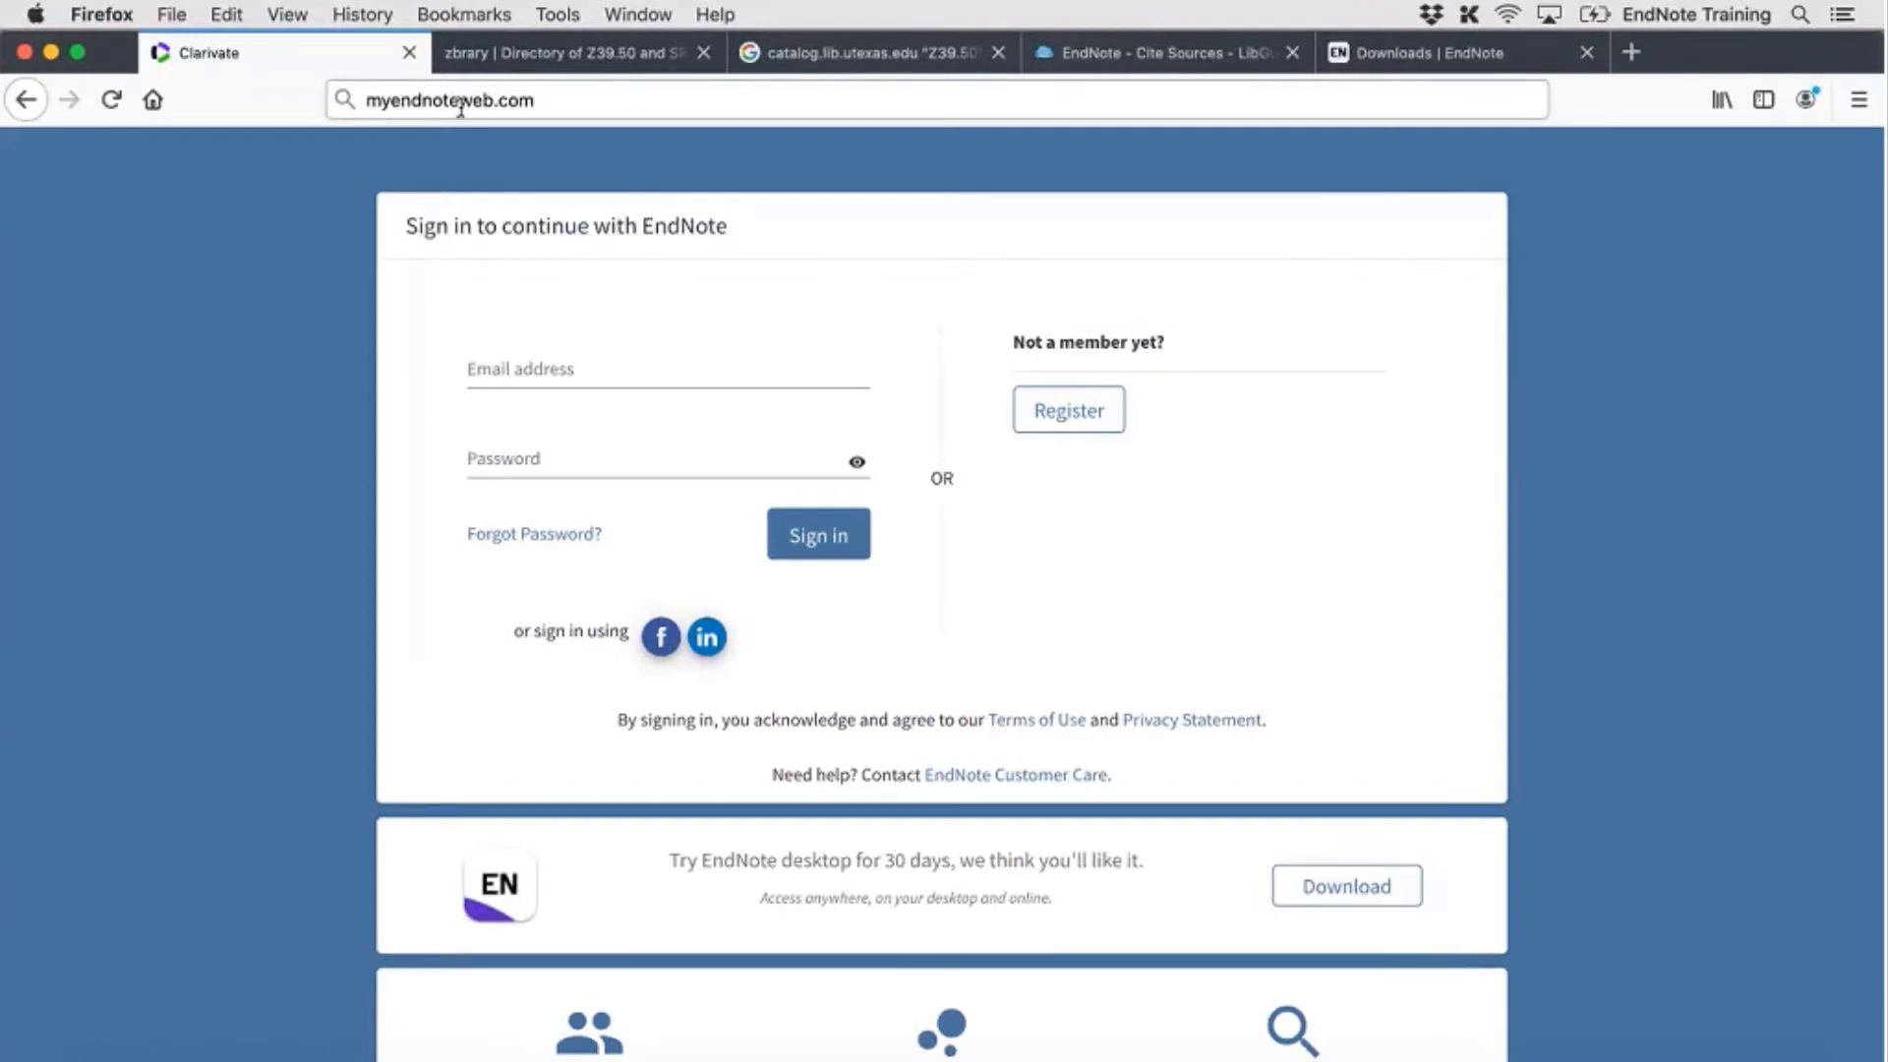
Load myendnoteweb.com in Firefox to reach the EndNote Online sign-in page
click(544, 101)
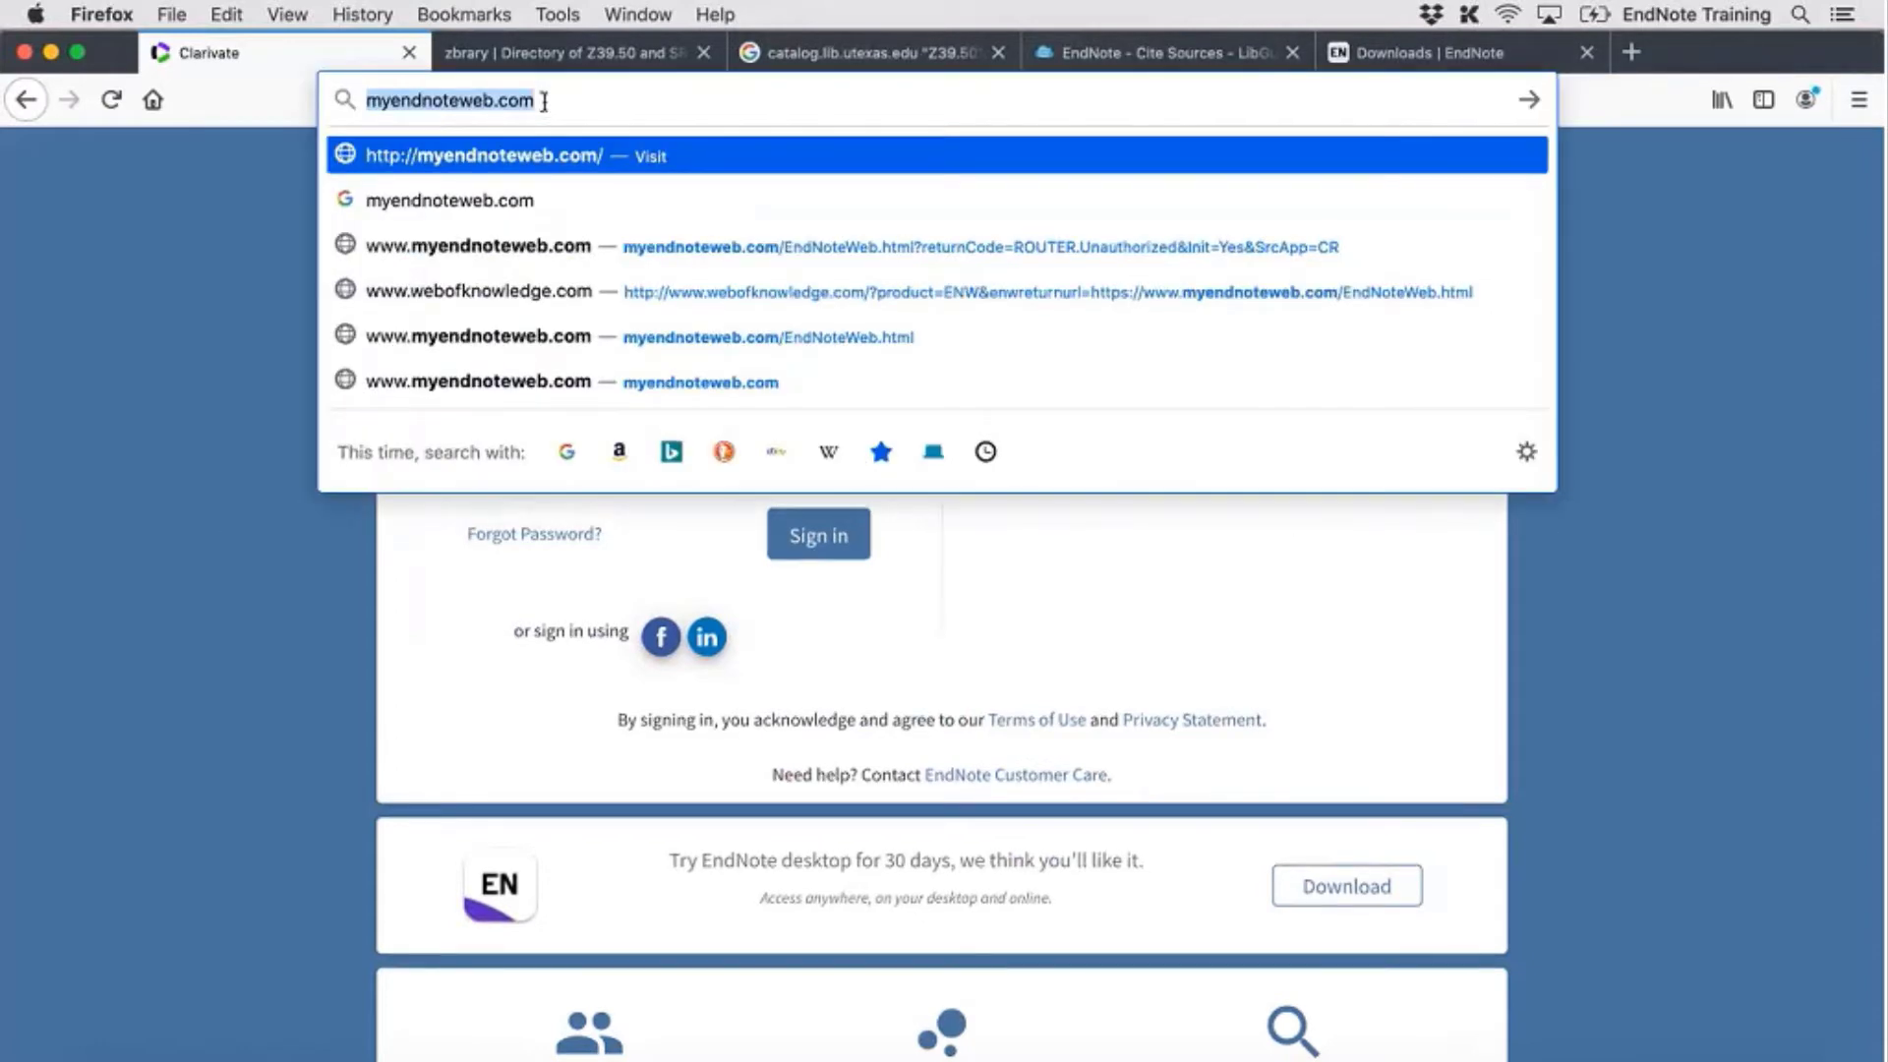
key(Return)
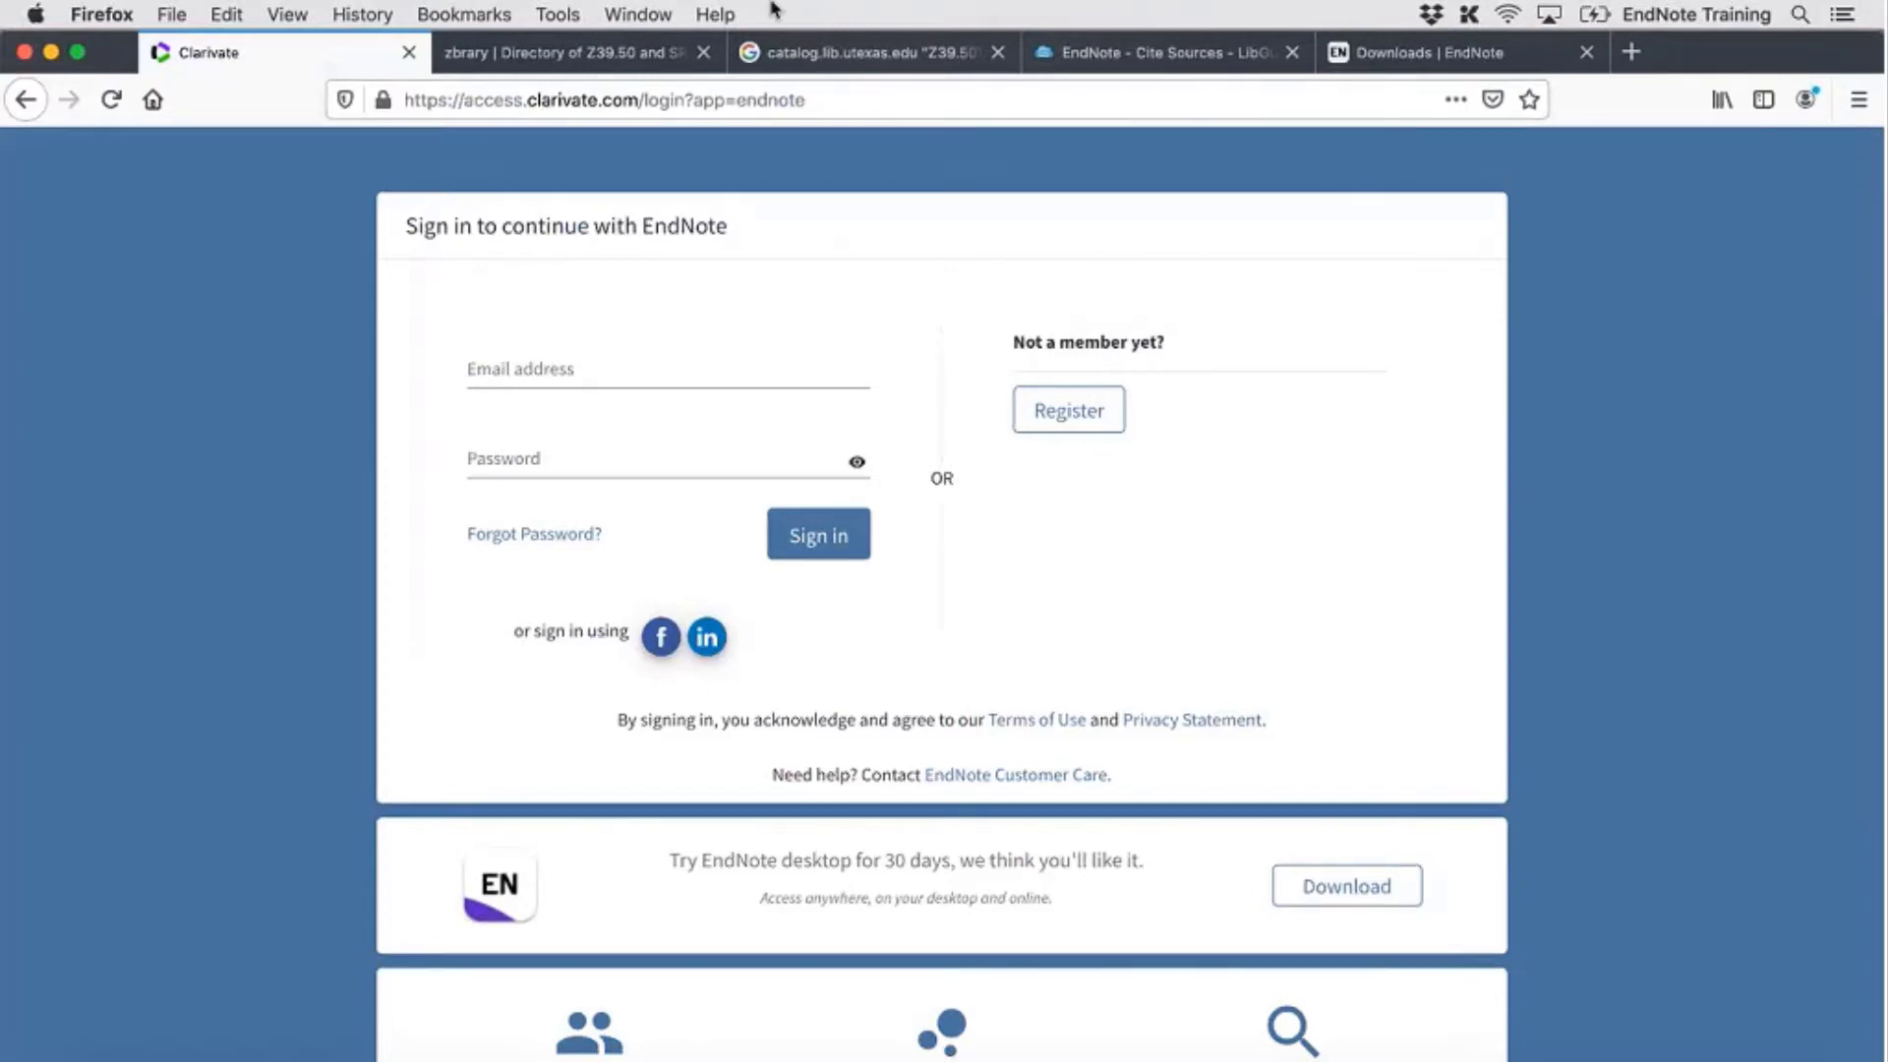
click(830, 100)
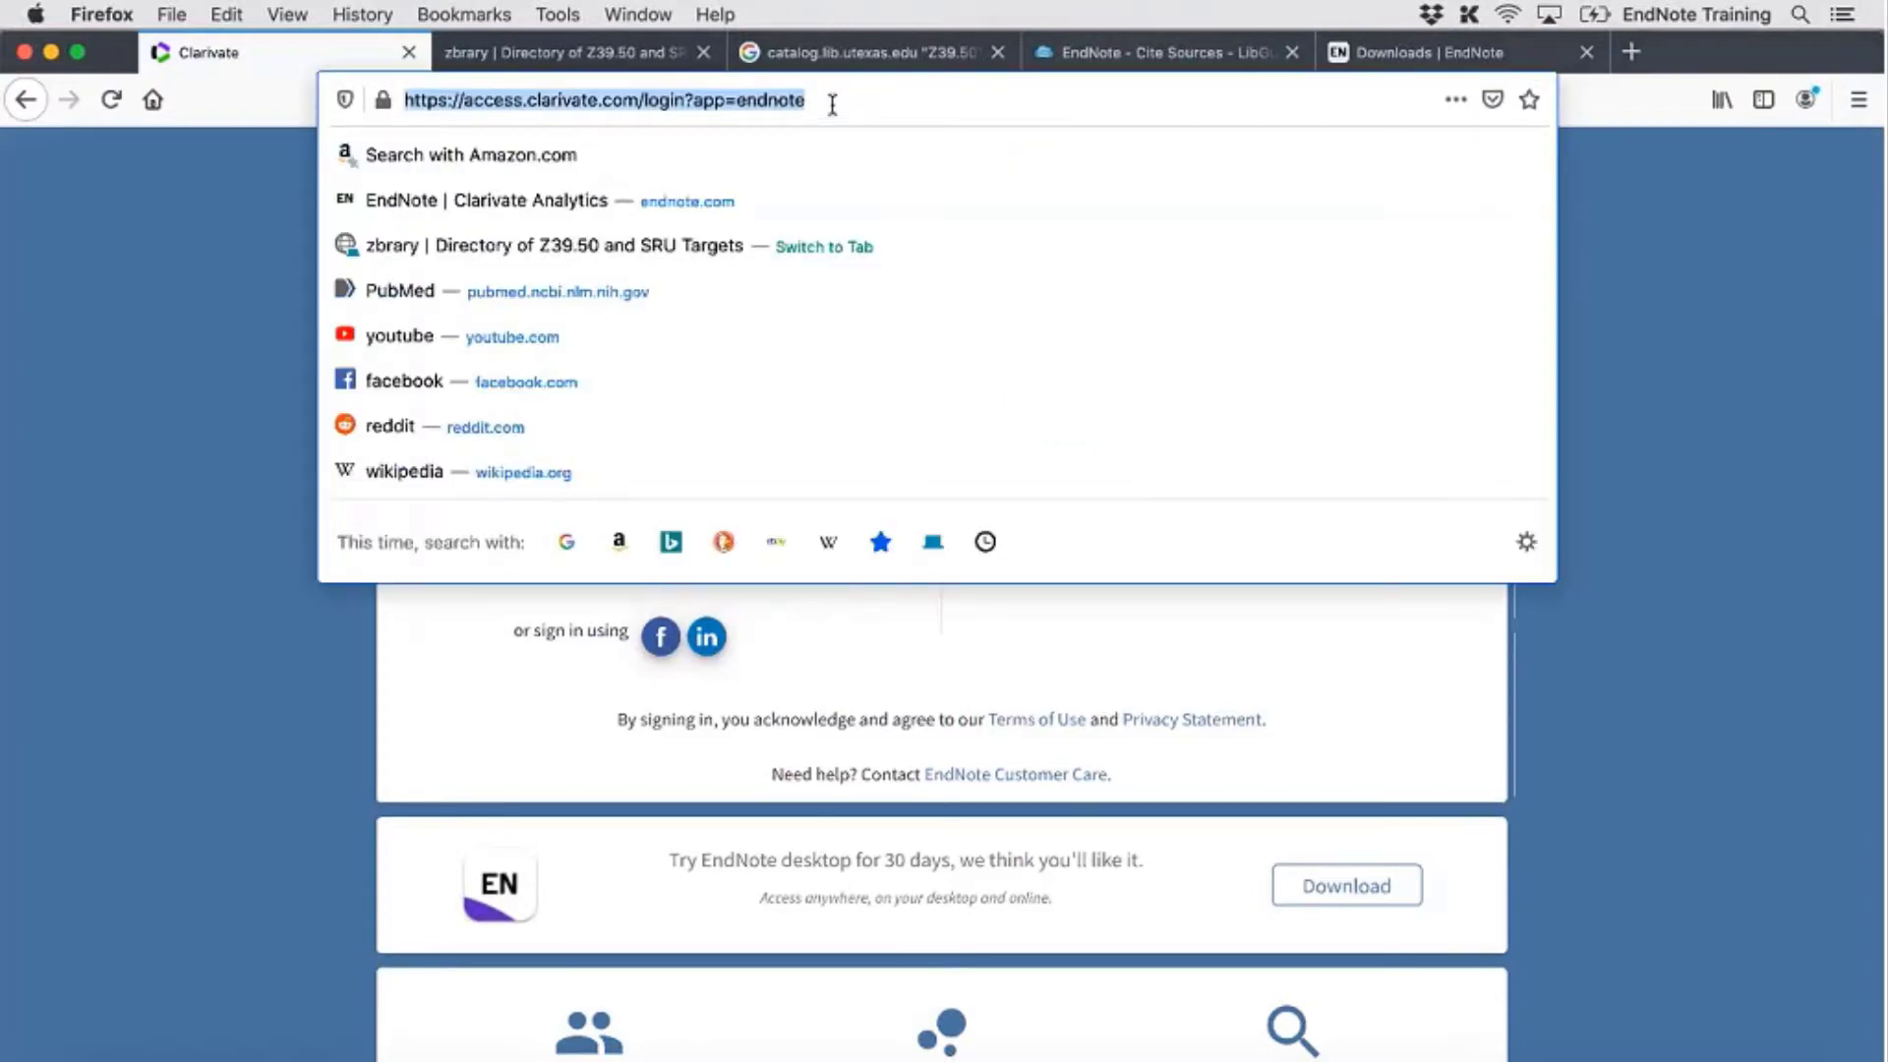
text(myendnote)
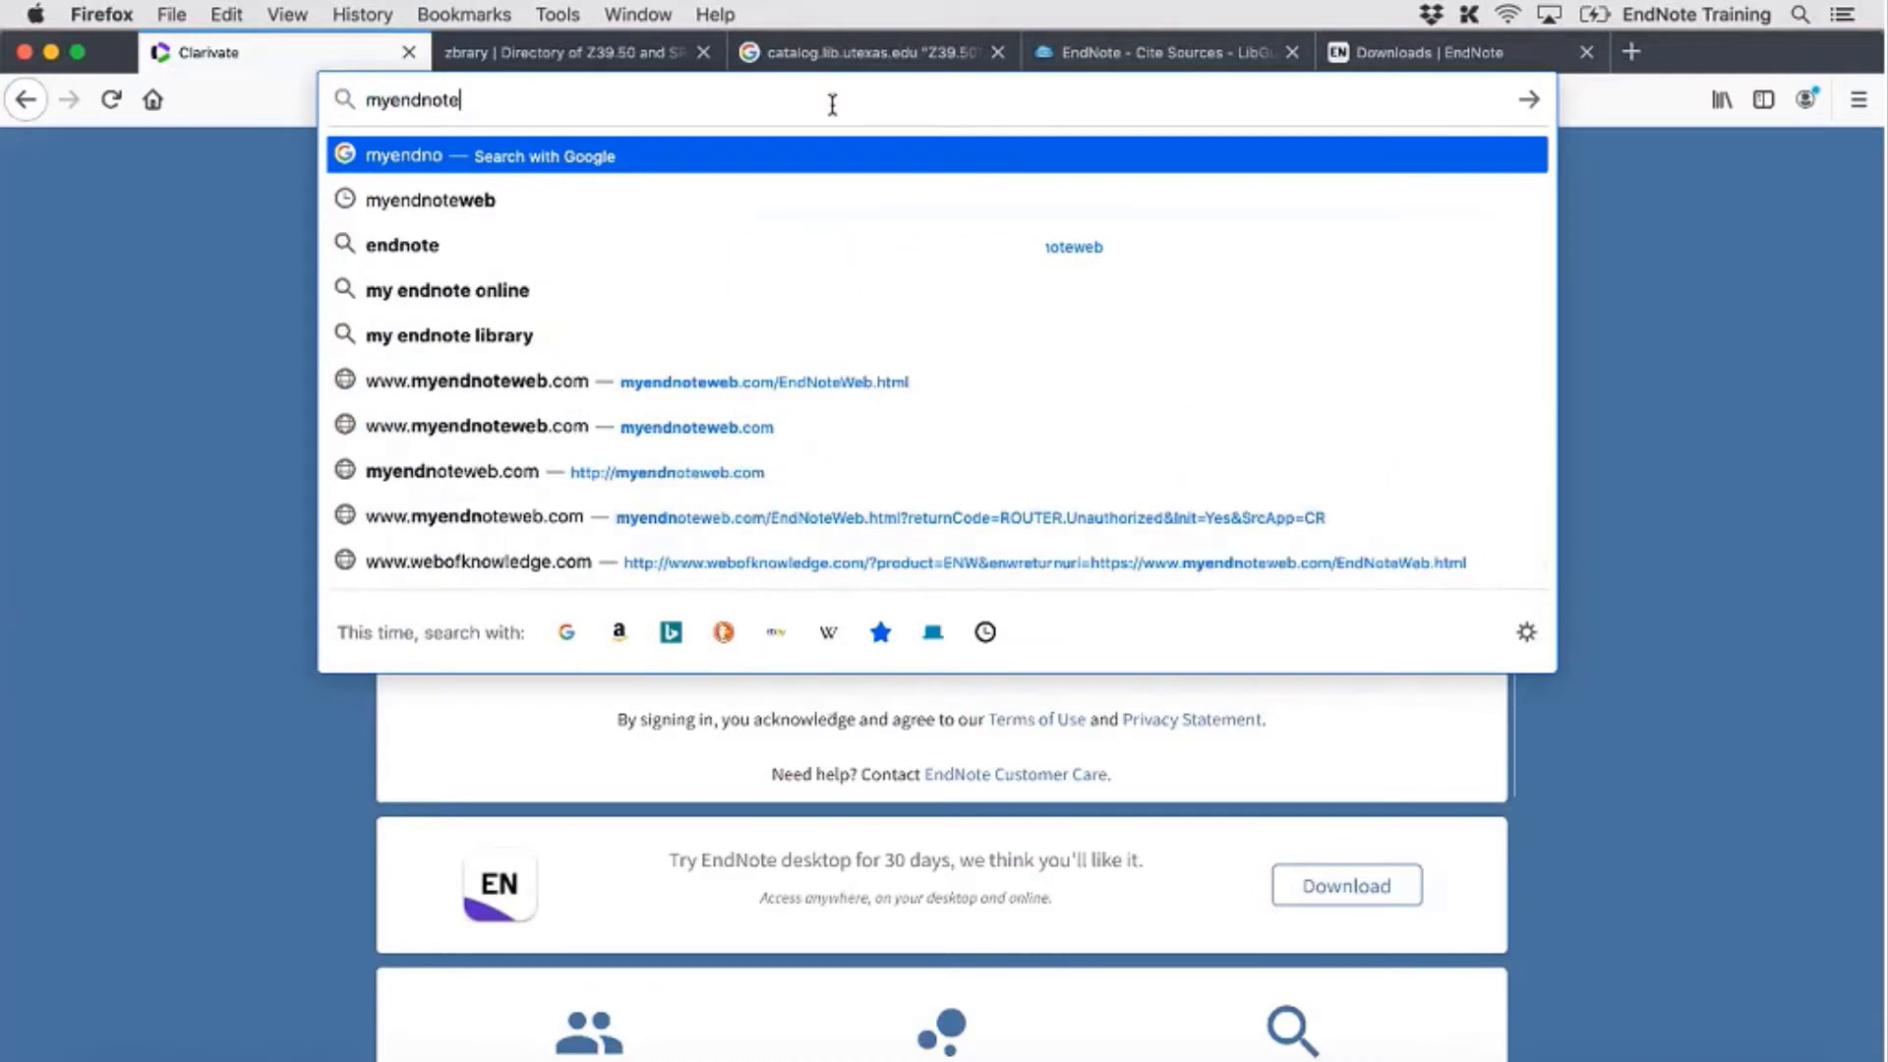
text(web.com)
key(Return)
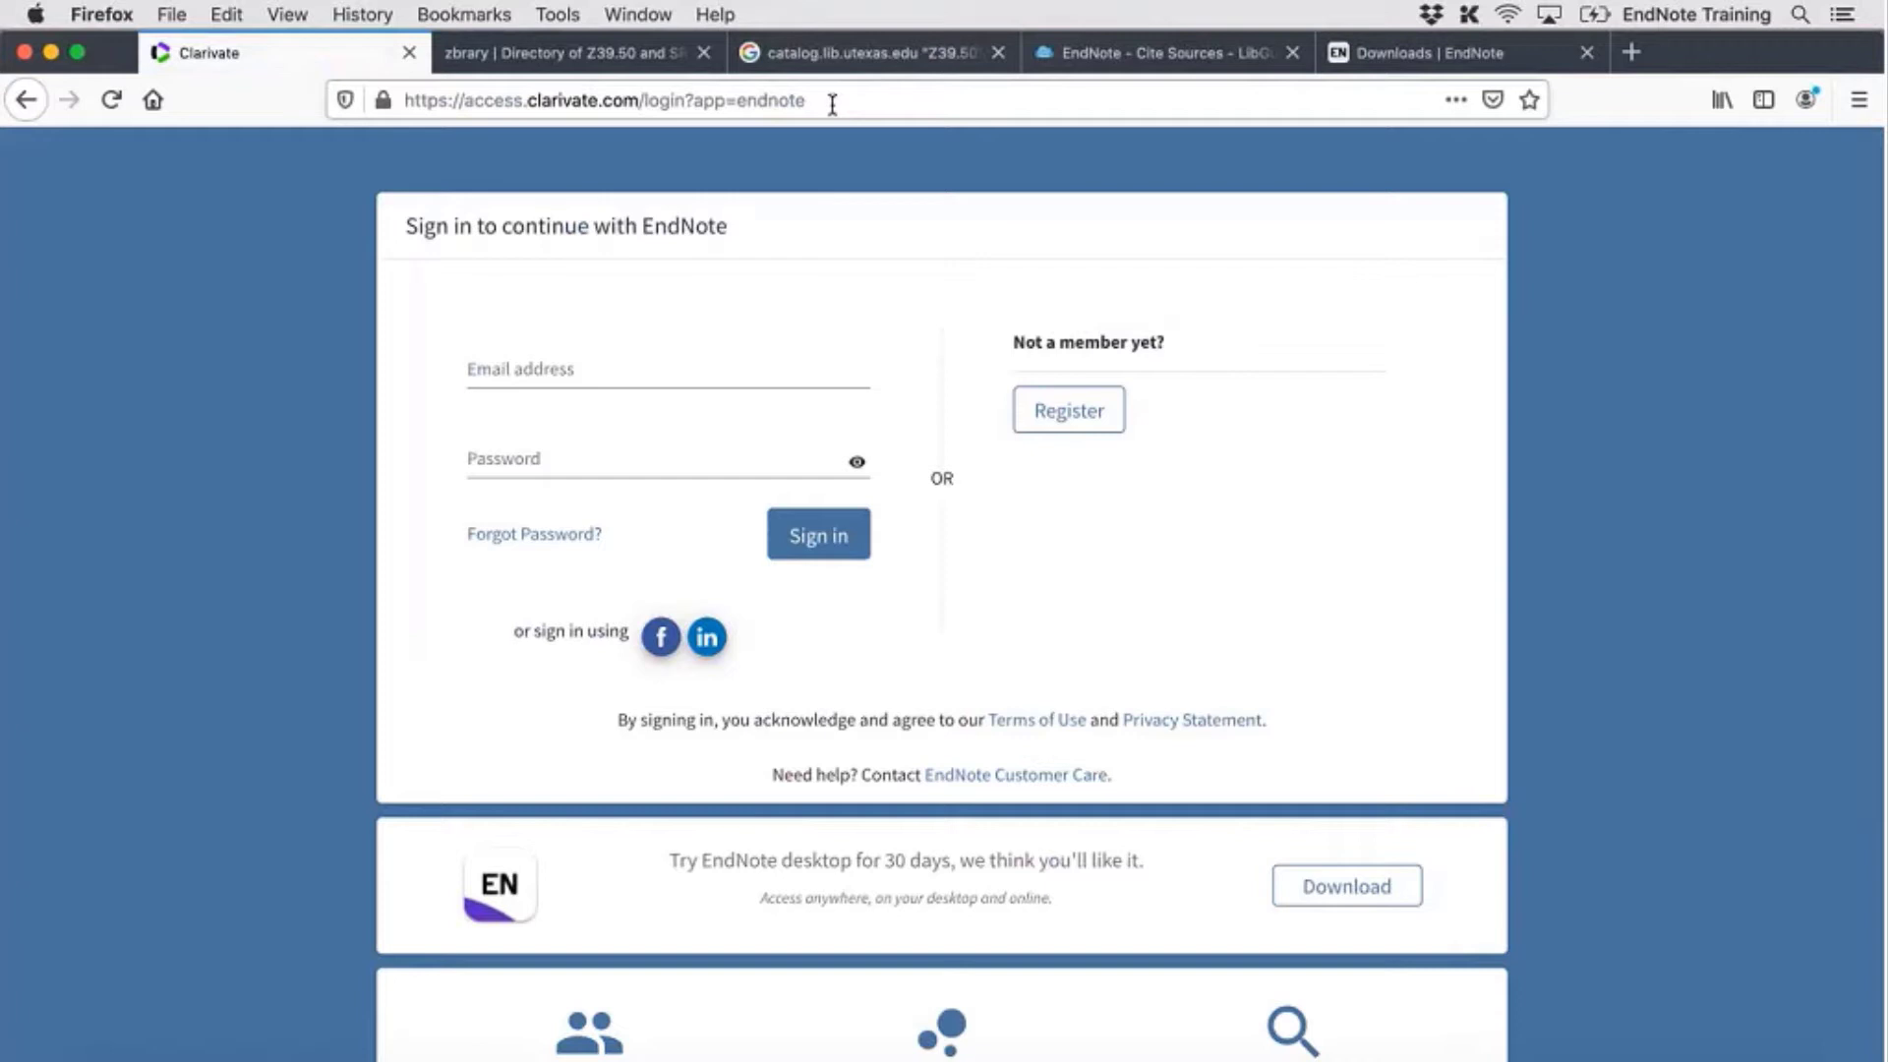
click(1080, 417)
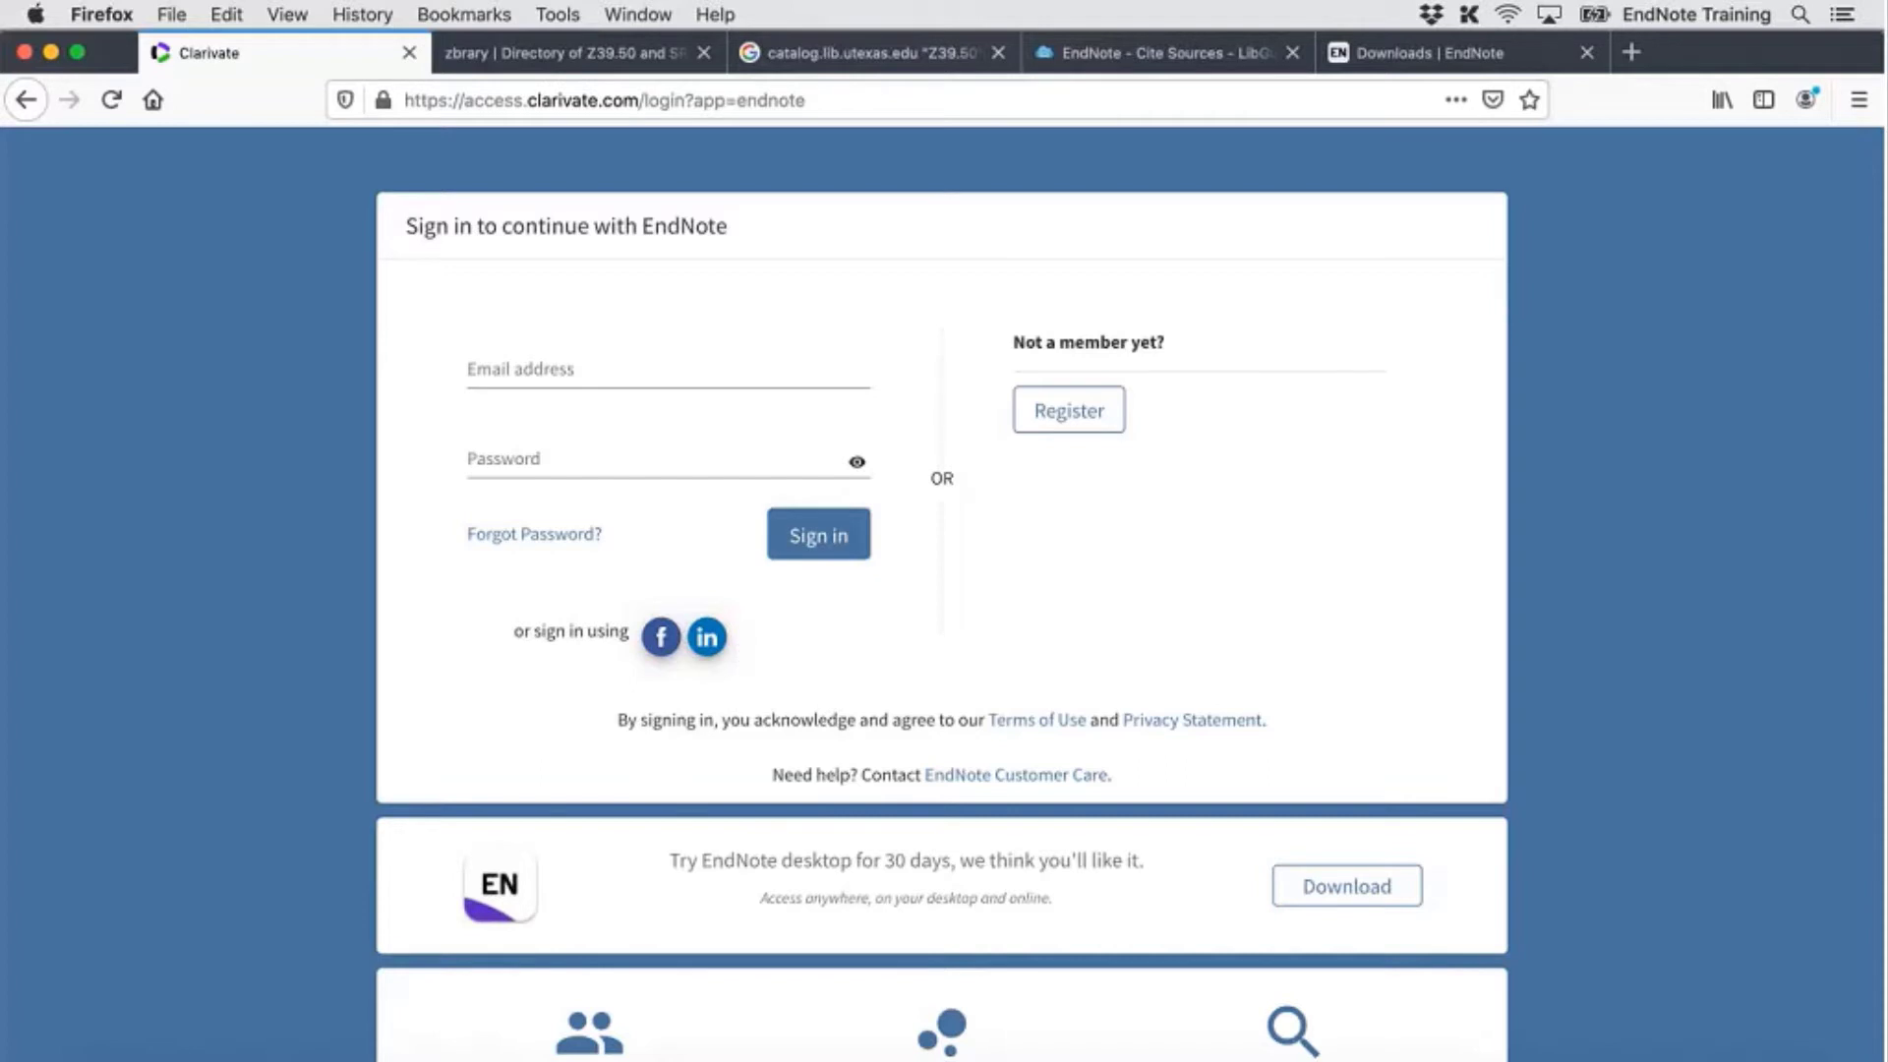
Sign in to EndNote Online with the account e-mail and password, and let Firefox save the login
click(660, 375)
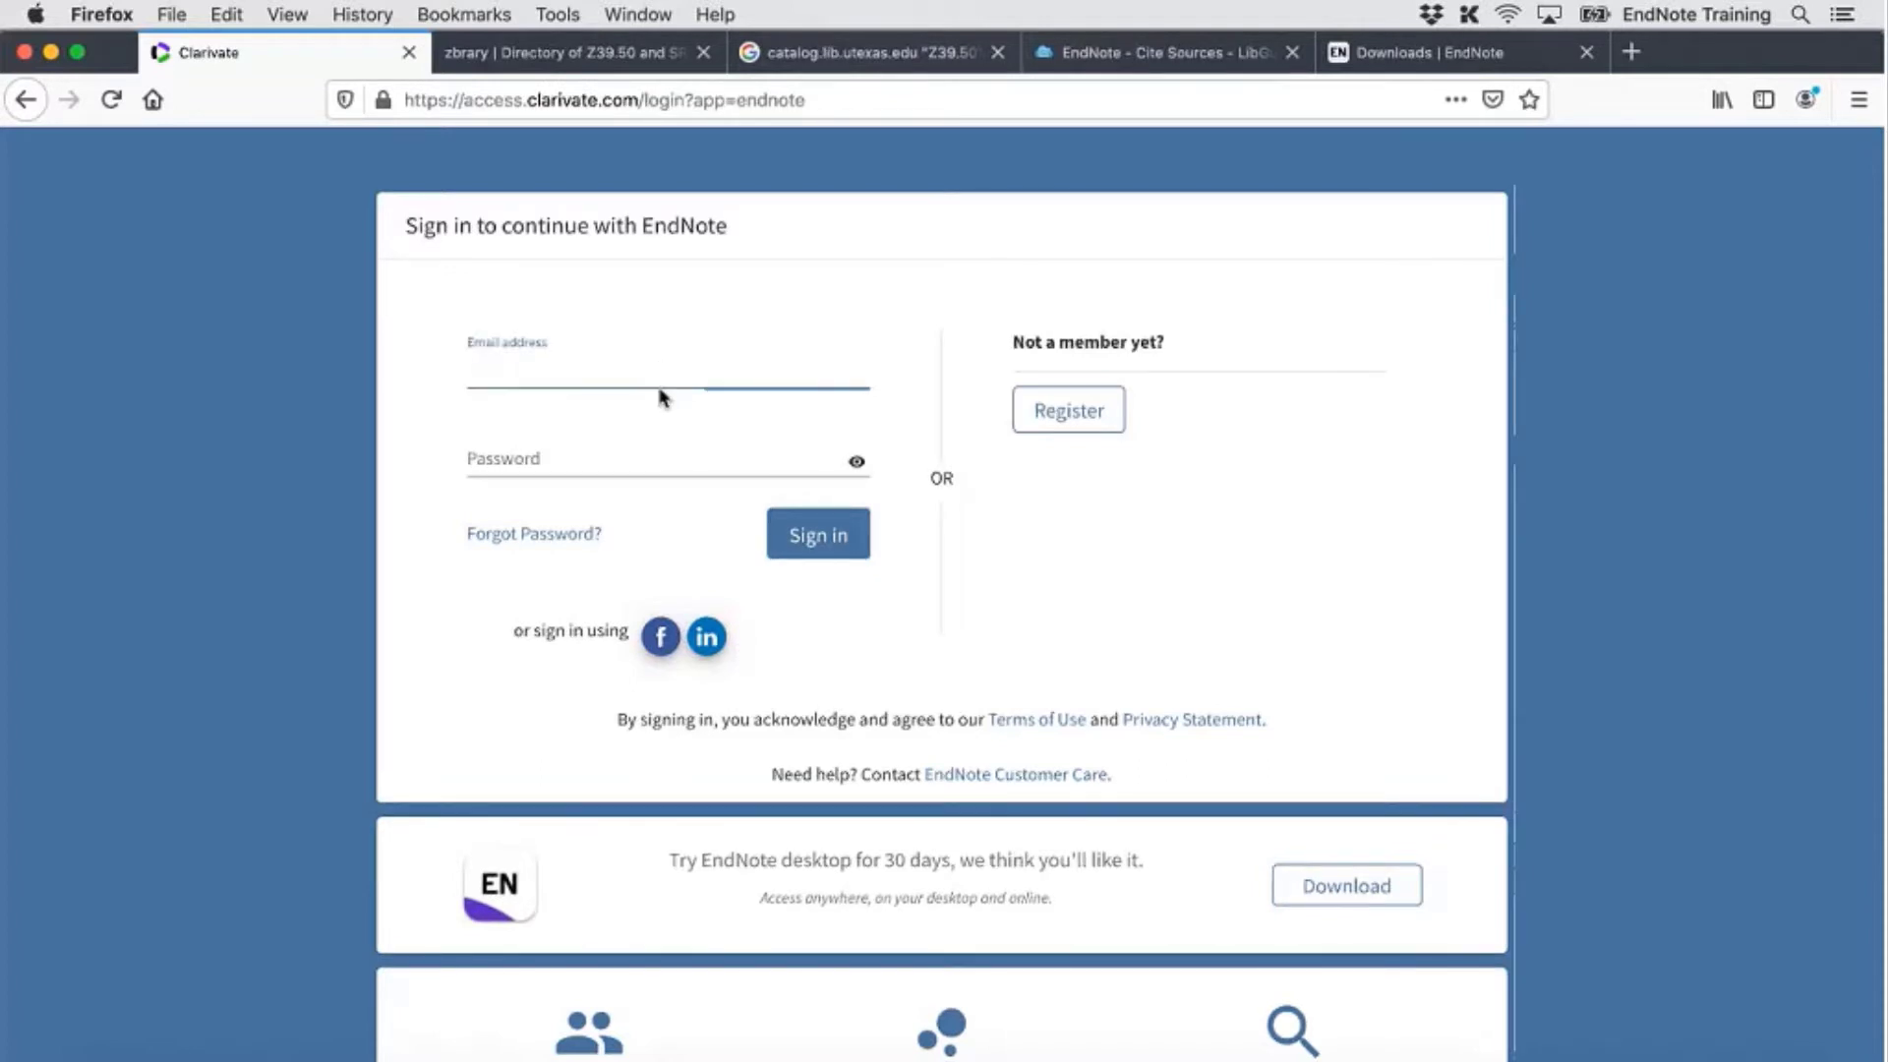
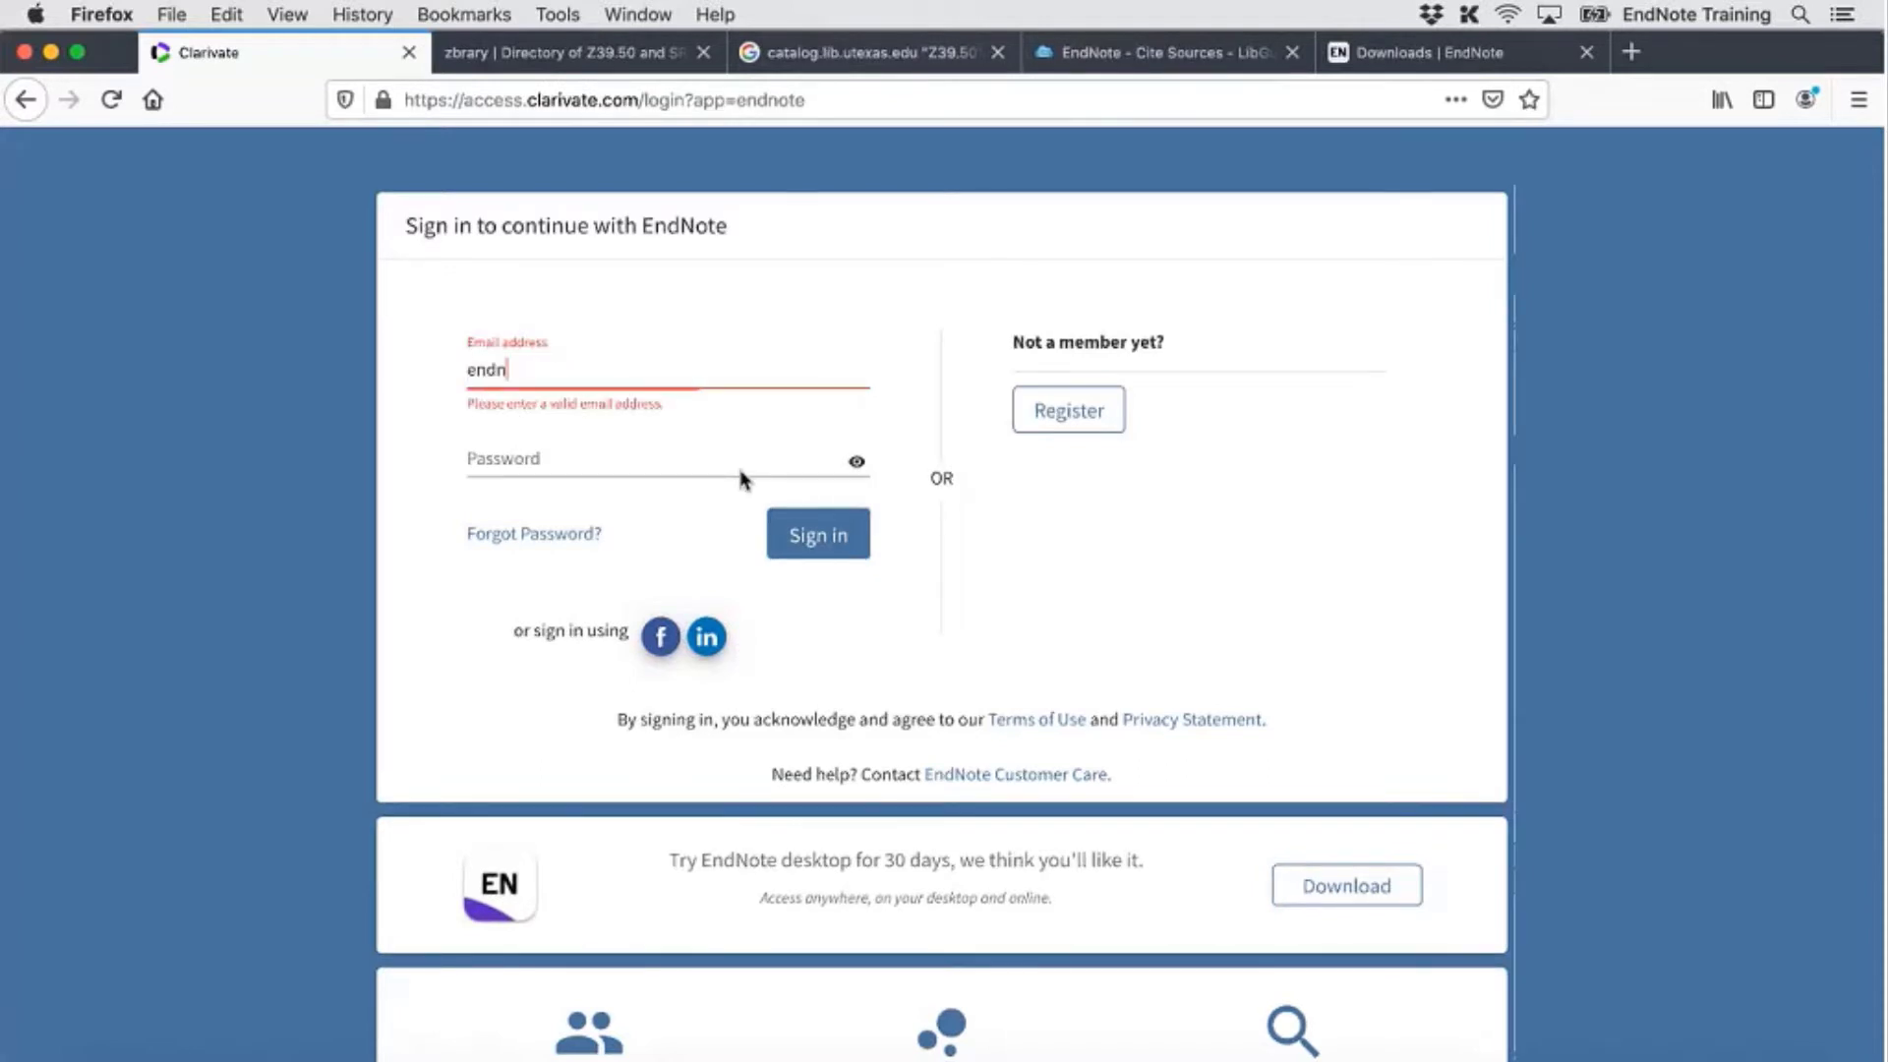
key(Tab)
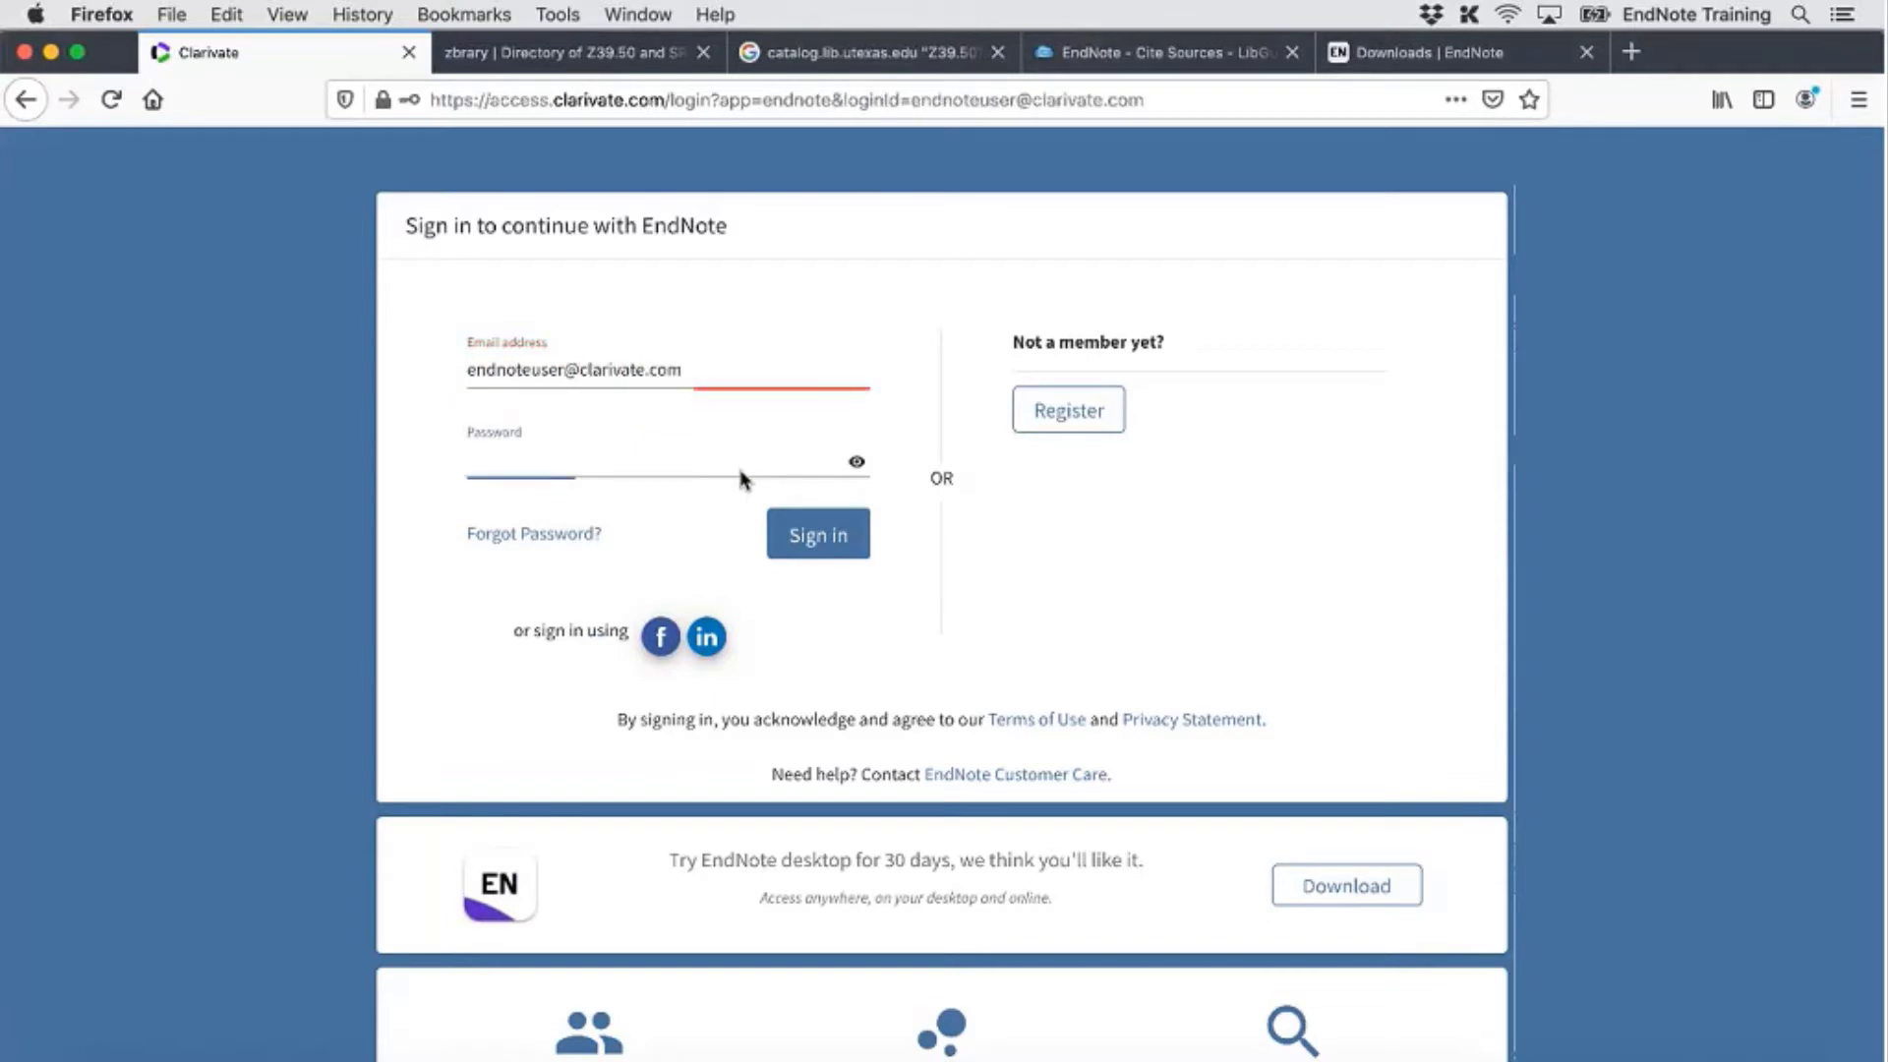
text(••••••••••)
key(Return)
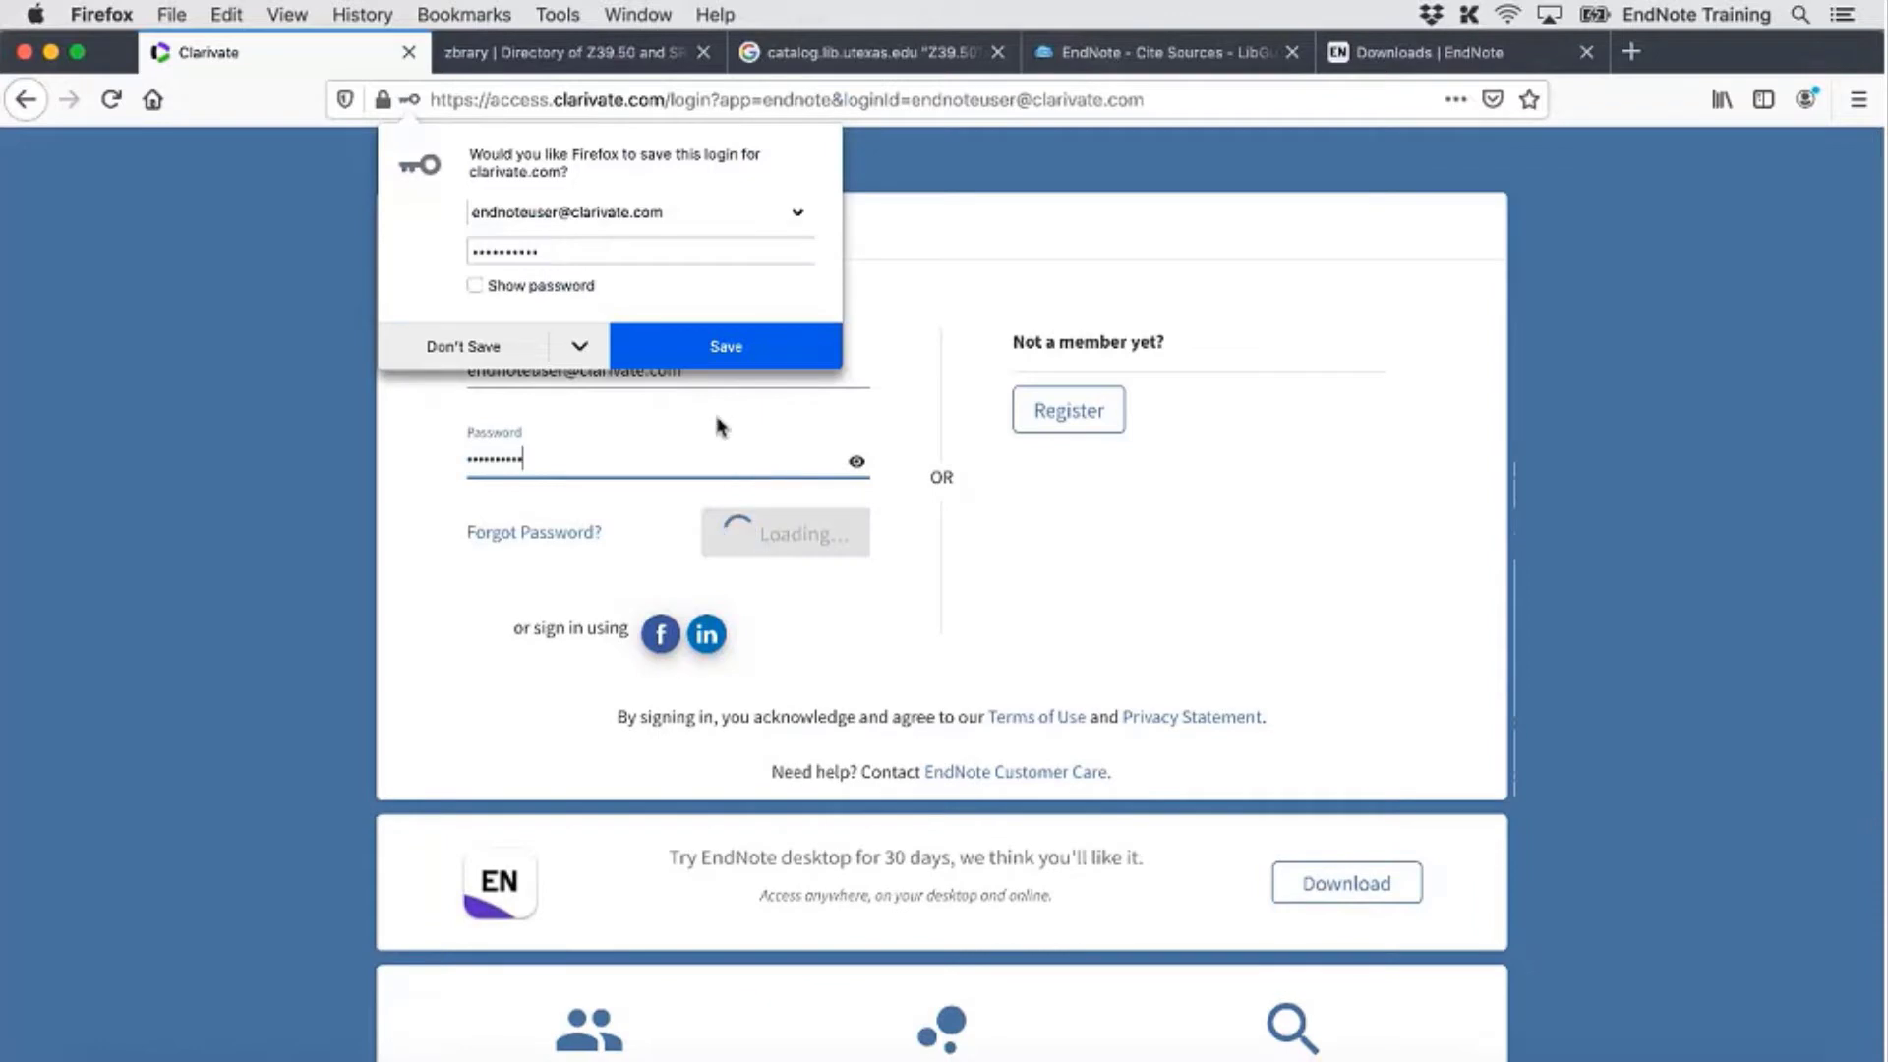
click(685, 343)
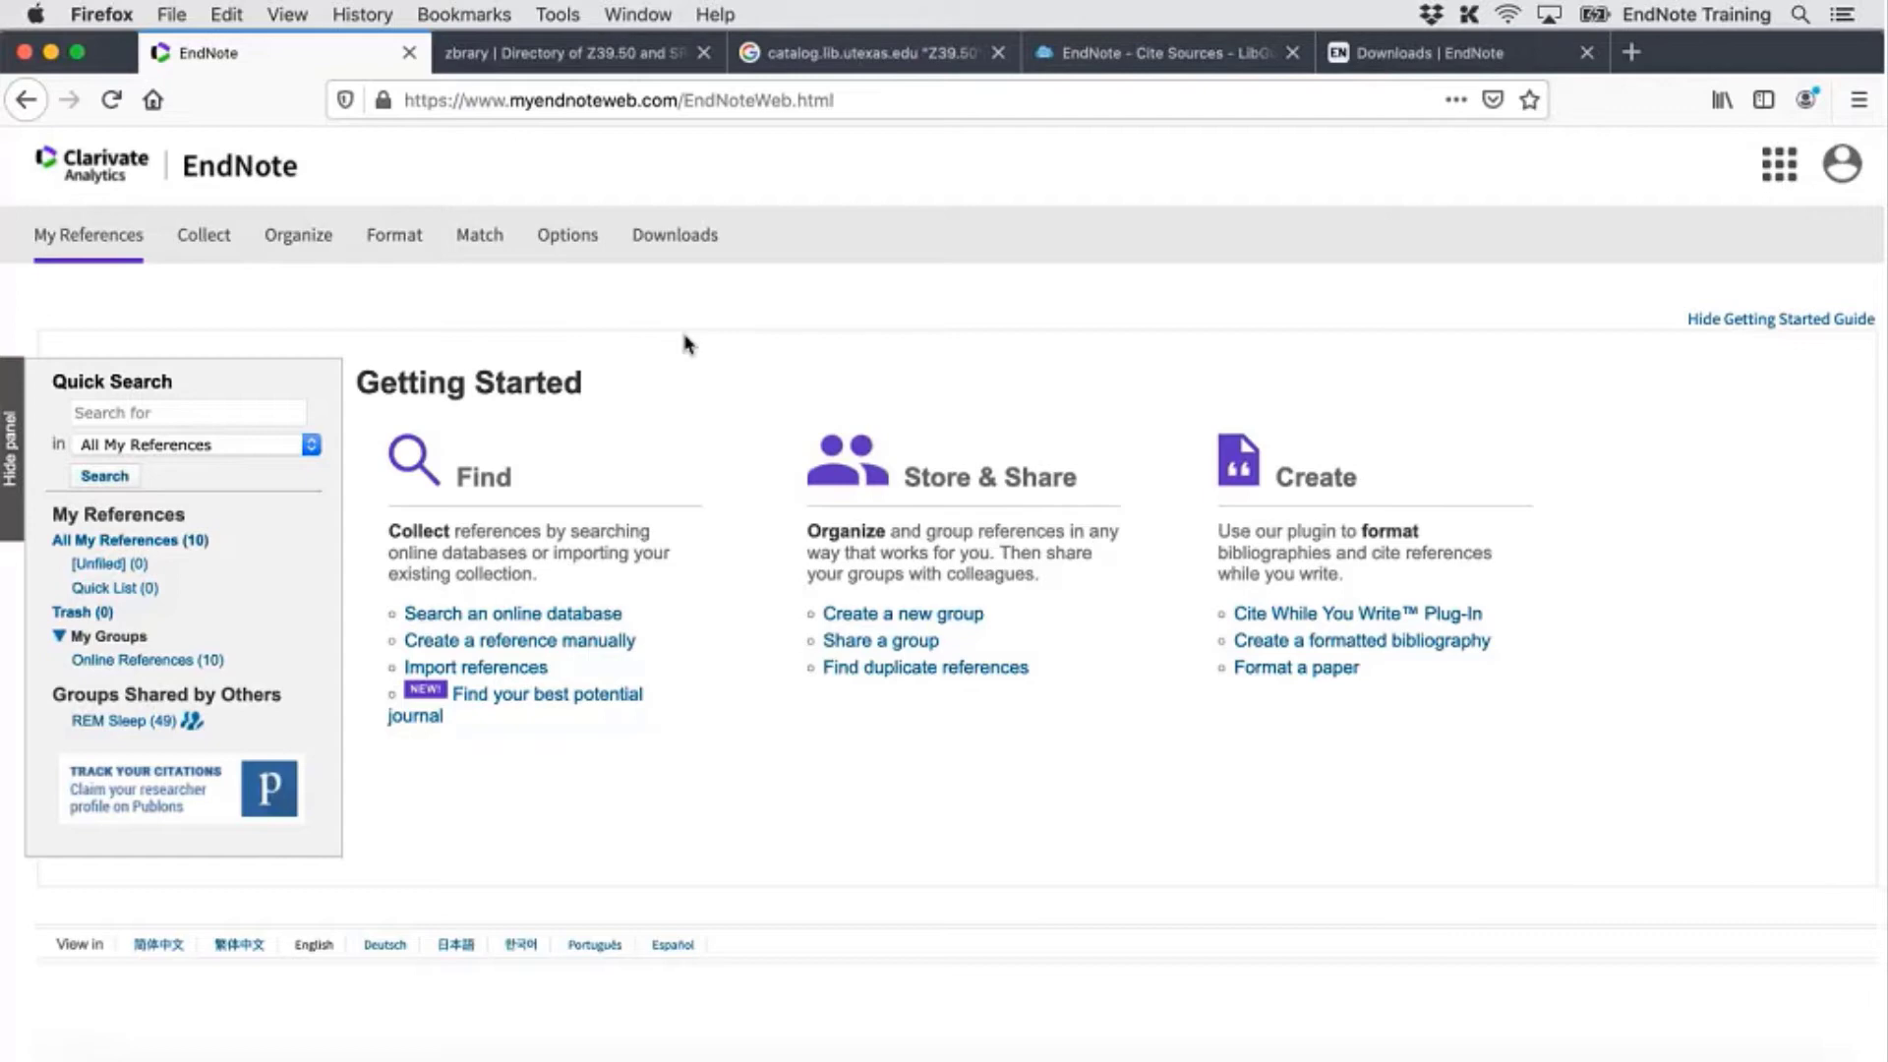
Hide the Getting Started guide and scroll through the 10 references in All My References
click(1818, 320)
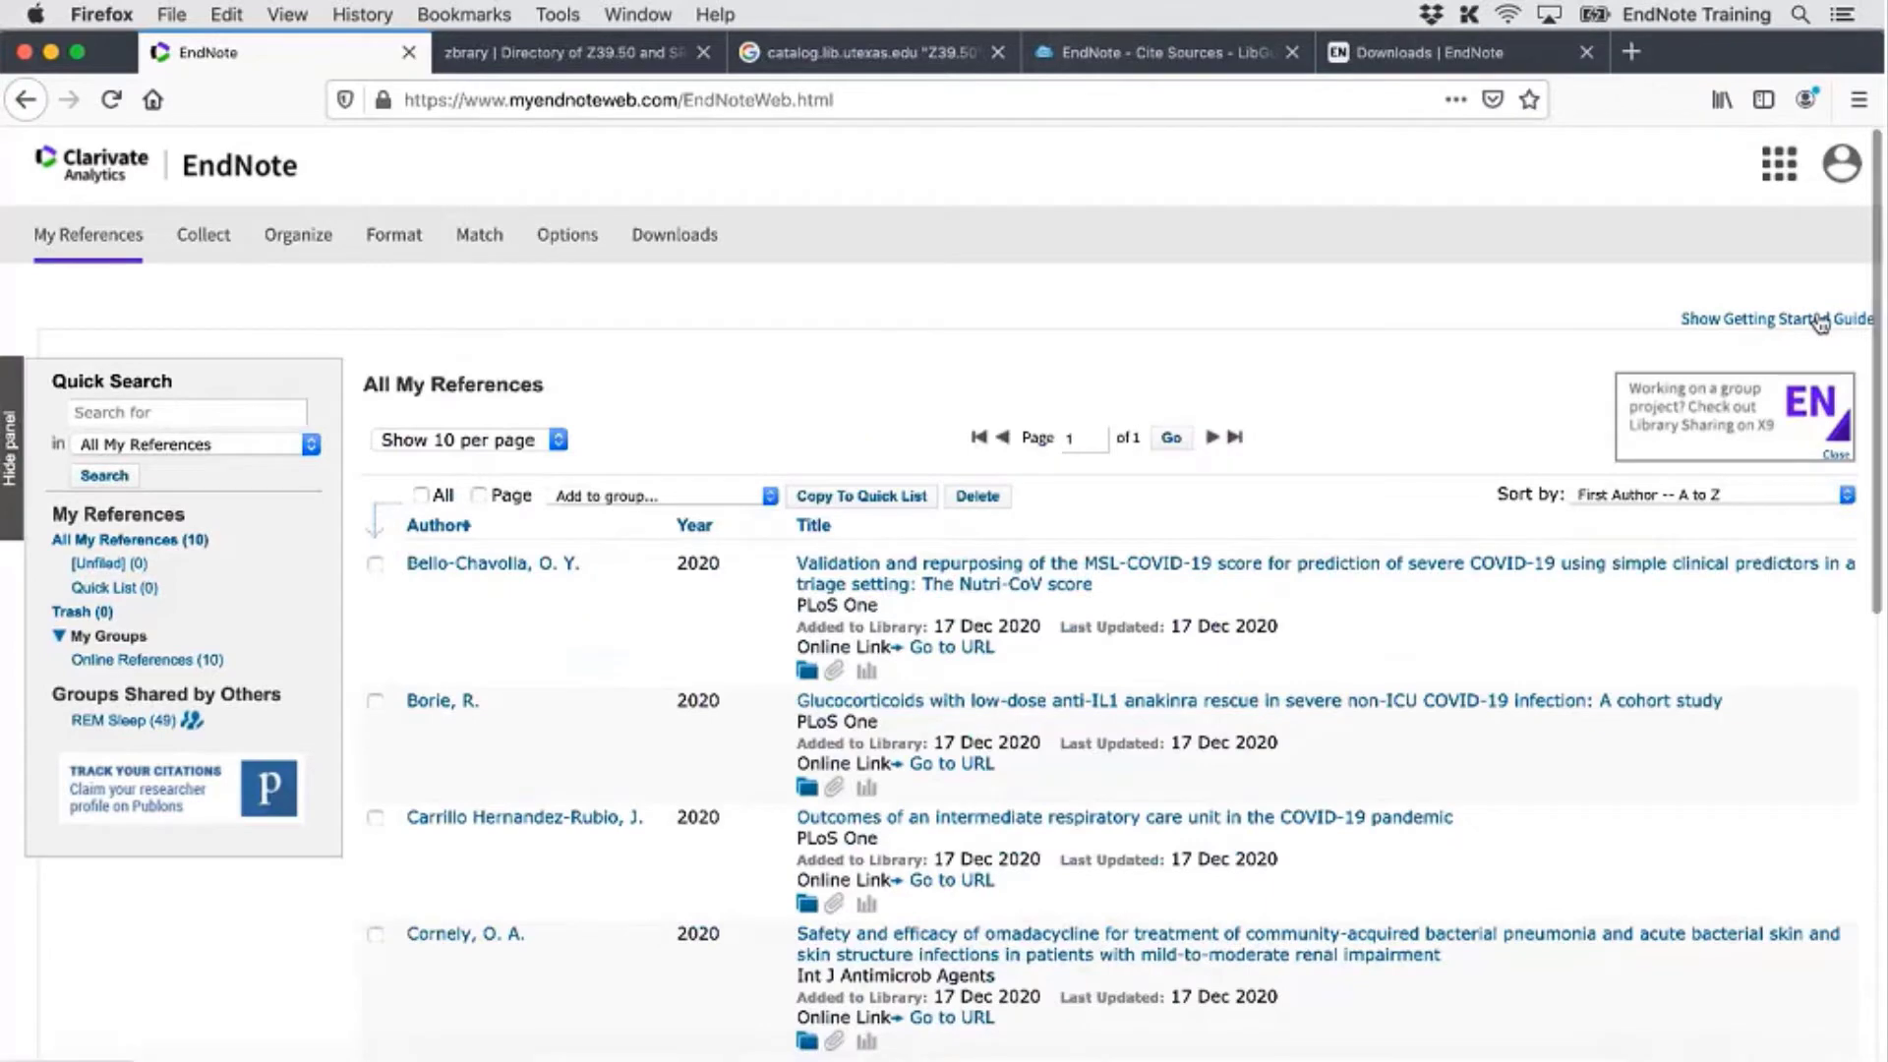
scroll(1472, 578, down, 2)
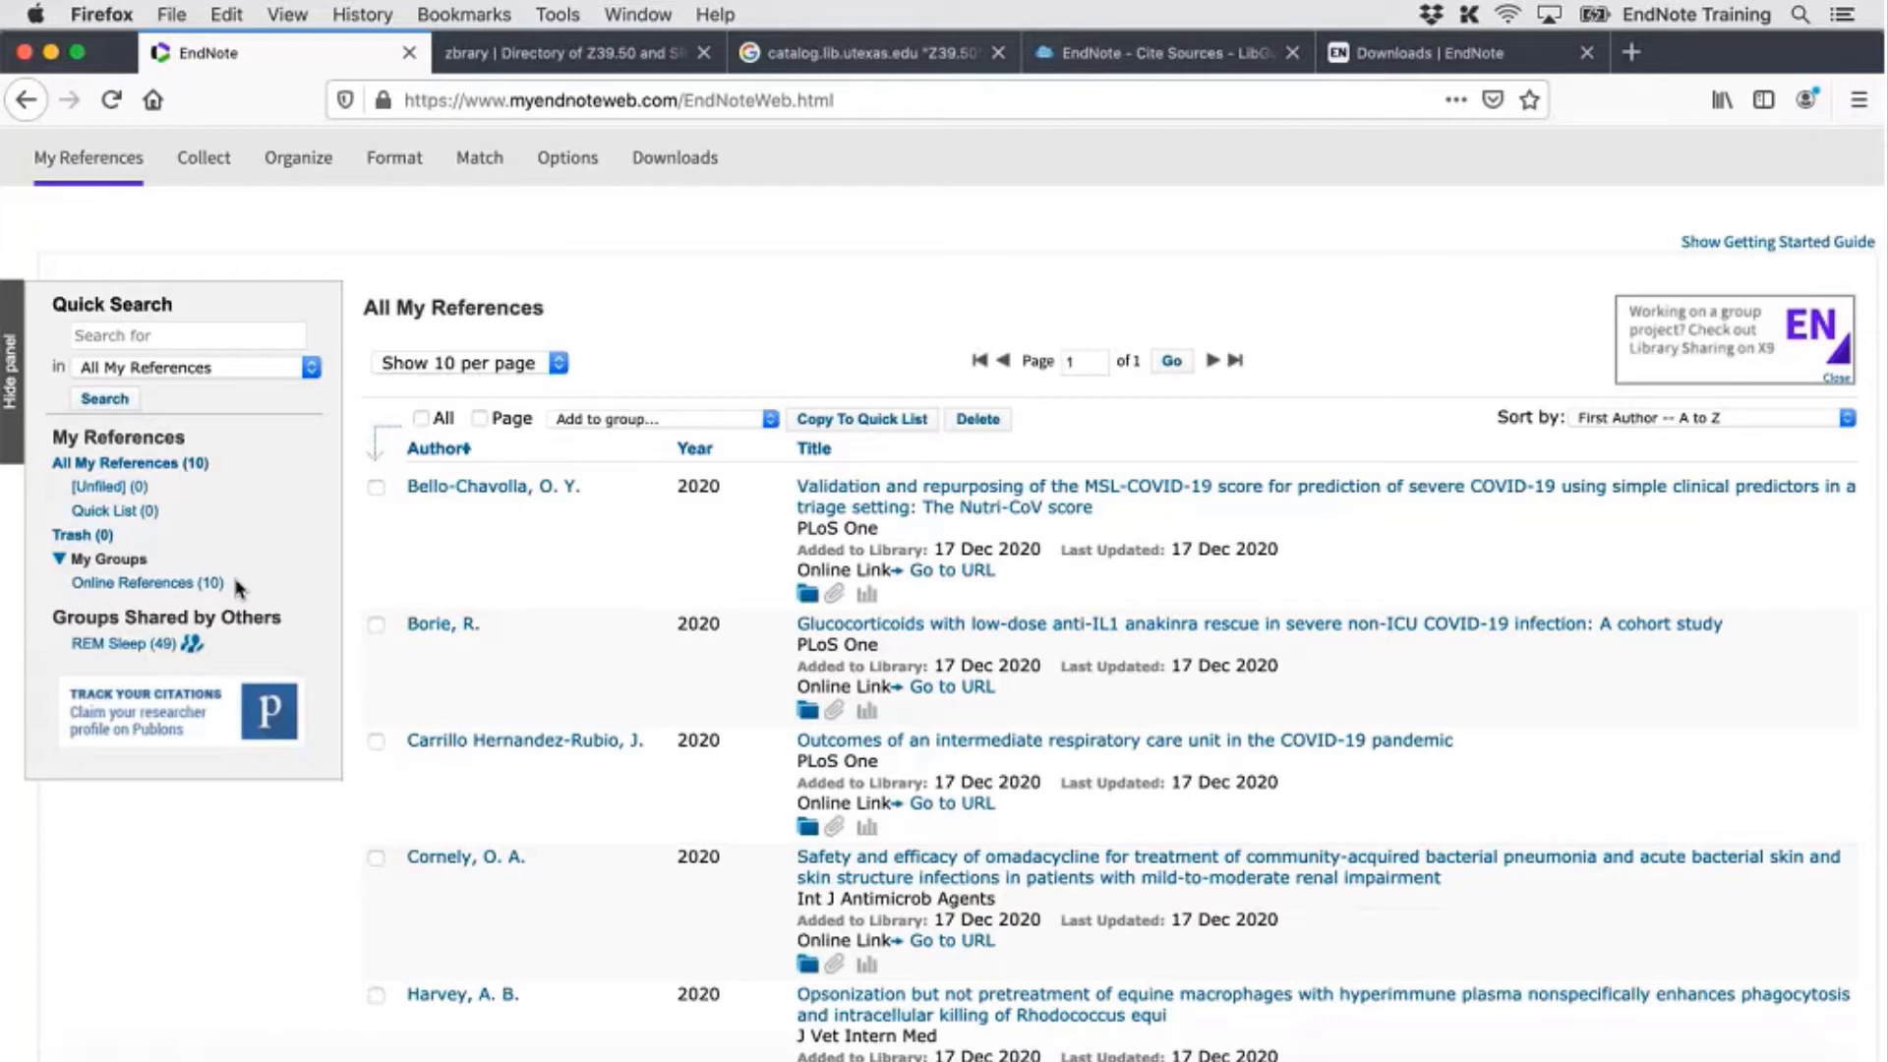
scroll(527, 733, down, 3)
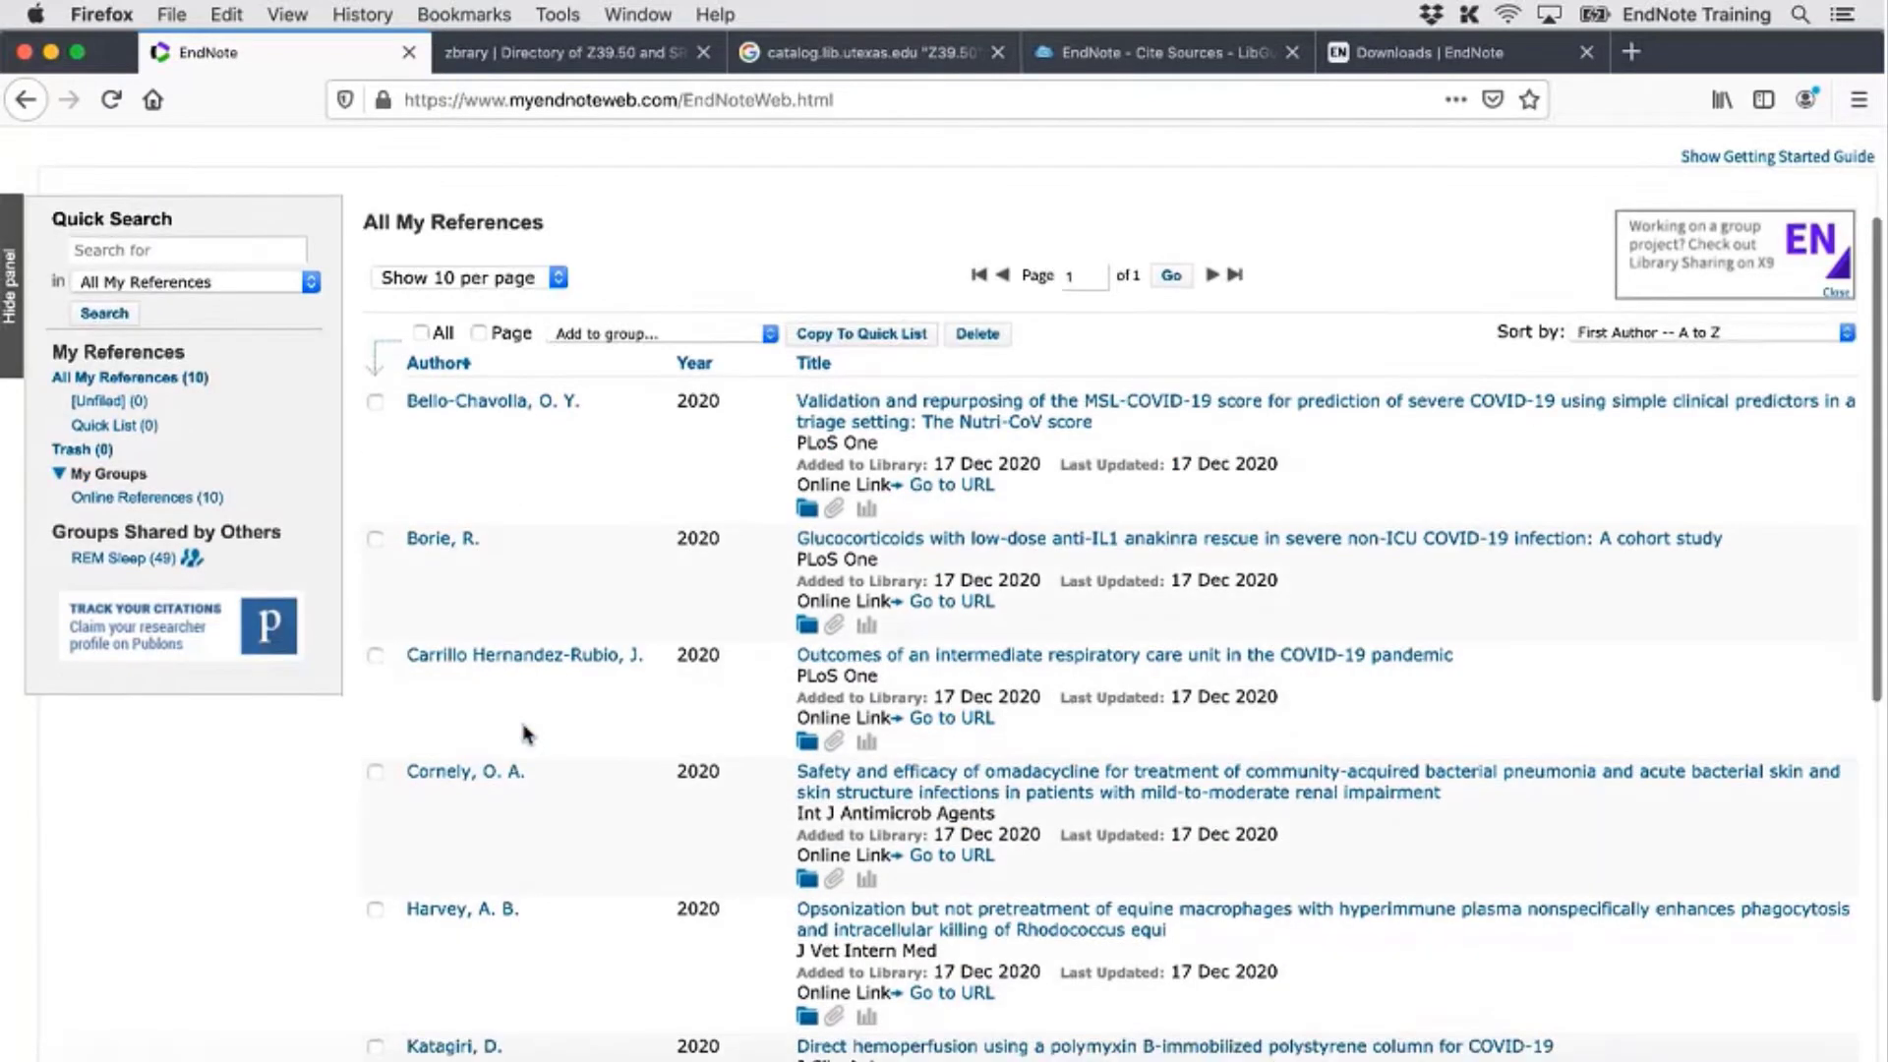
scroll(835, 624, down, 4)
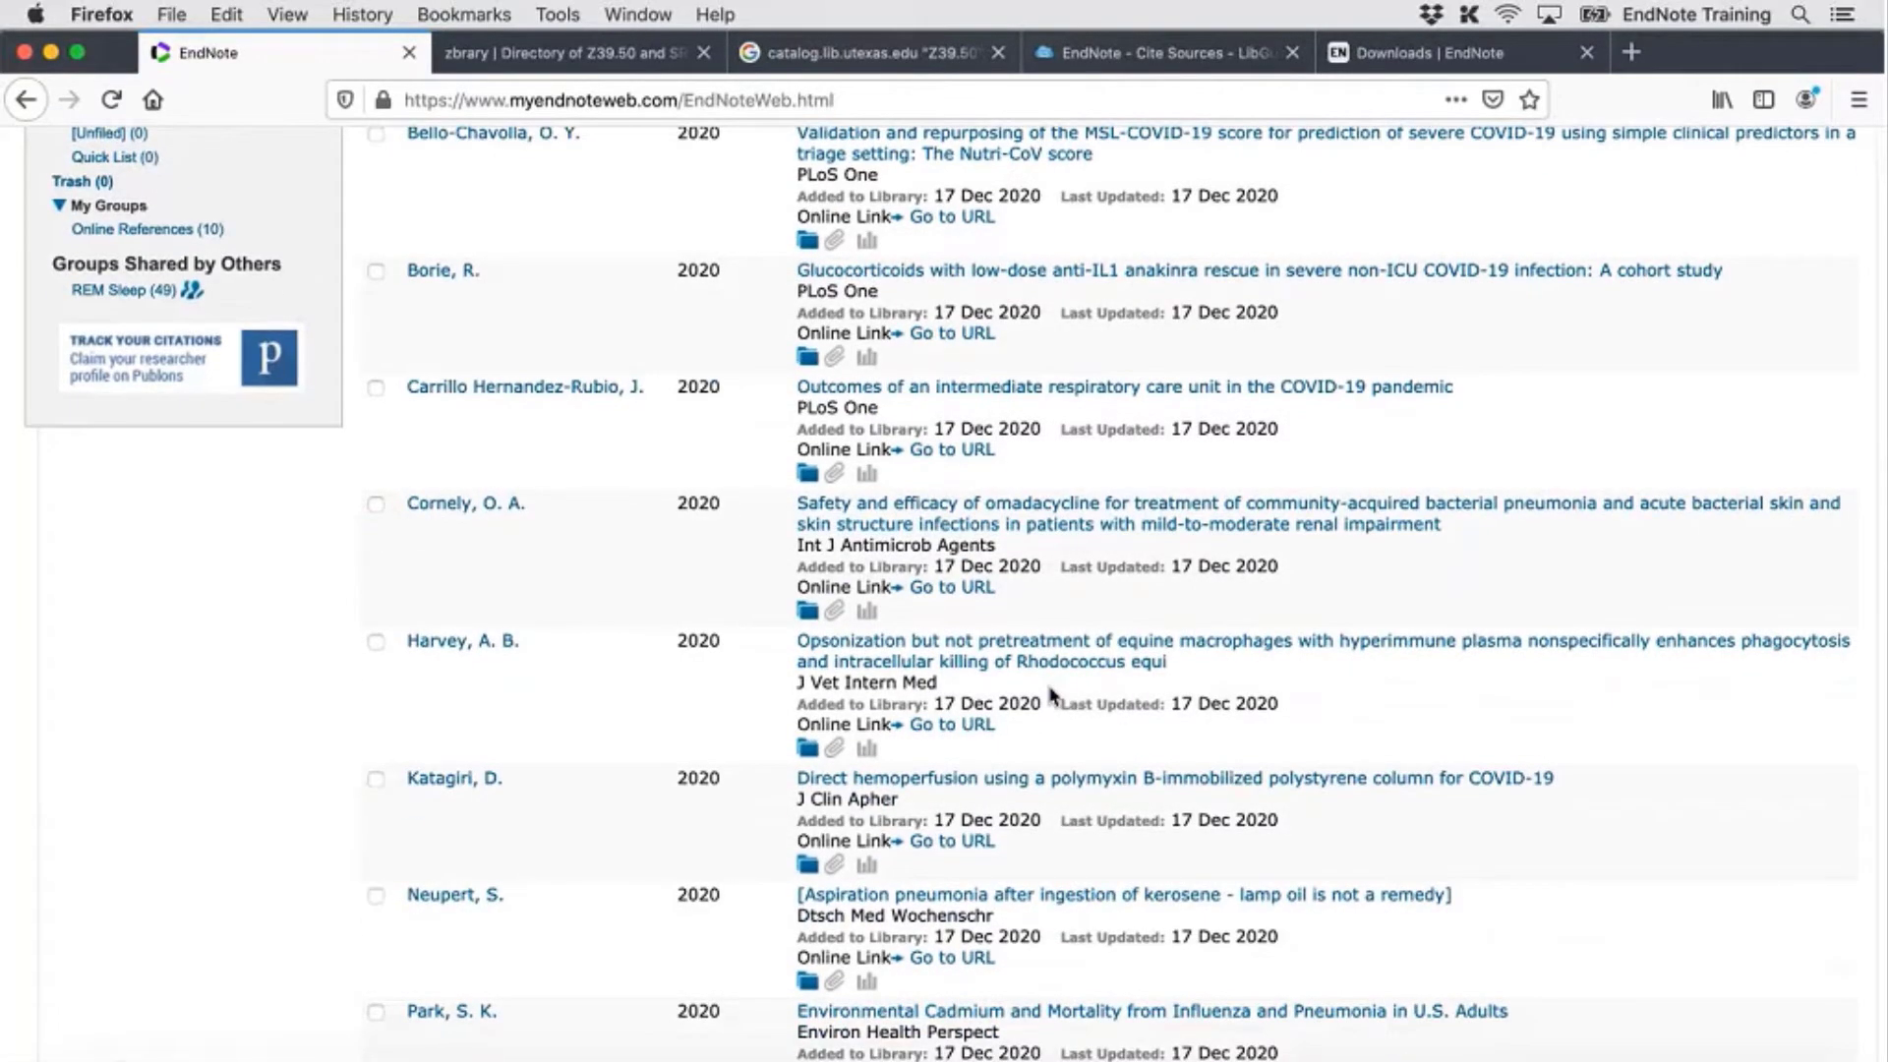
scroll(1051, 694, up, 4)
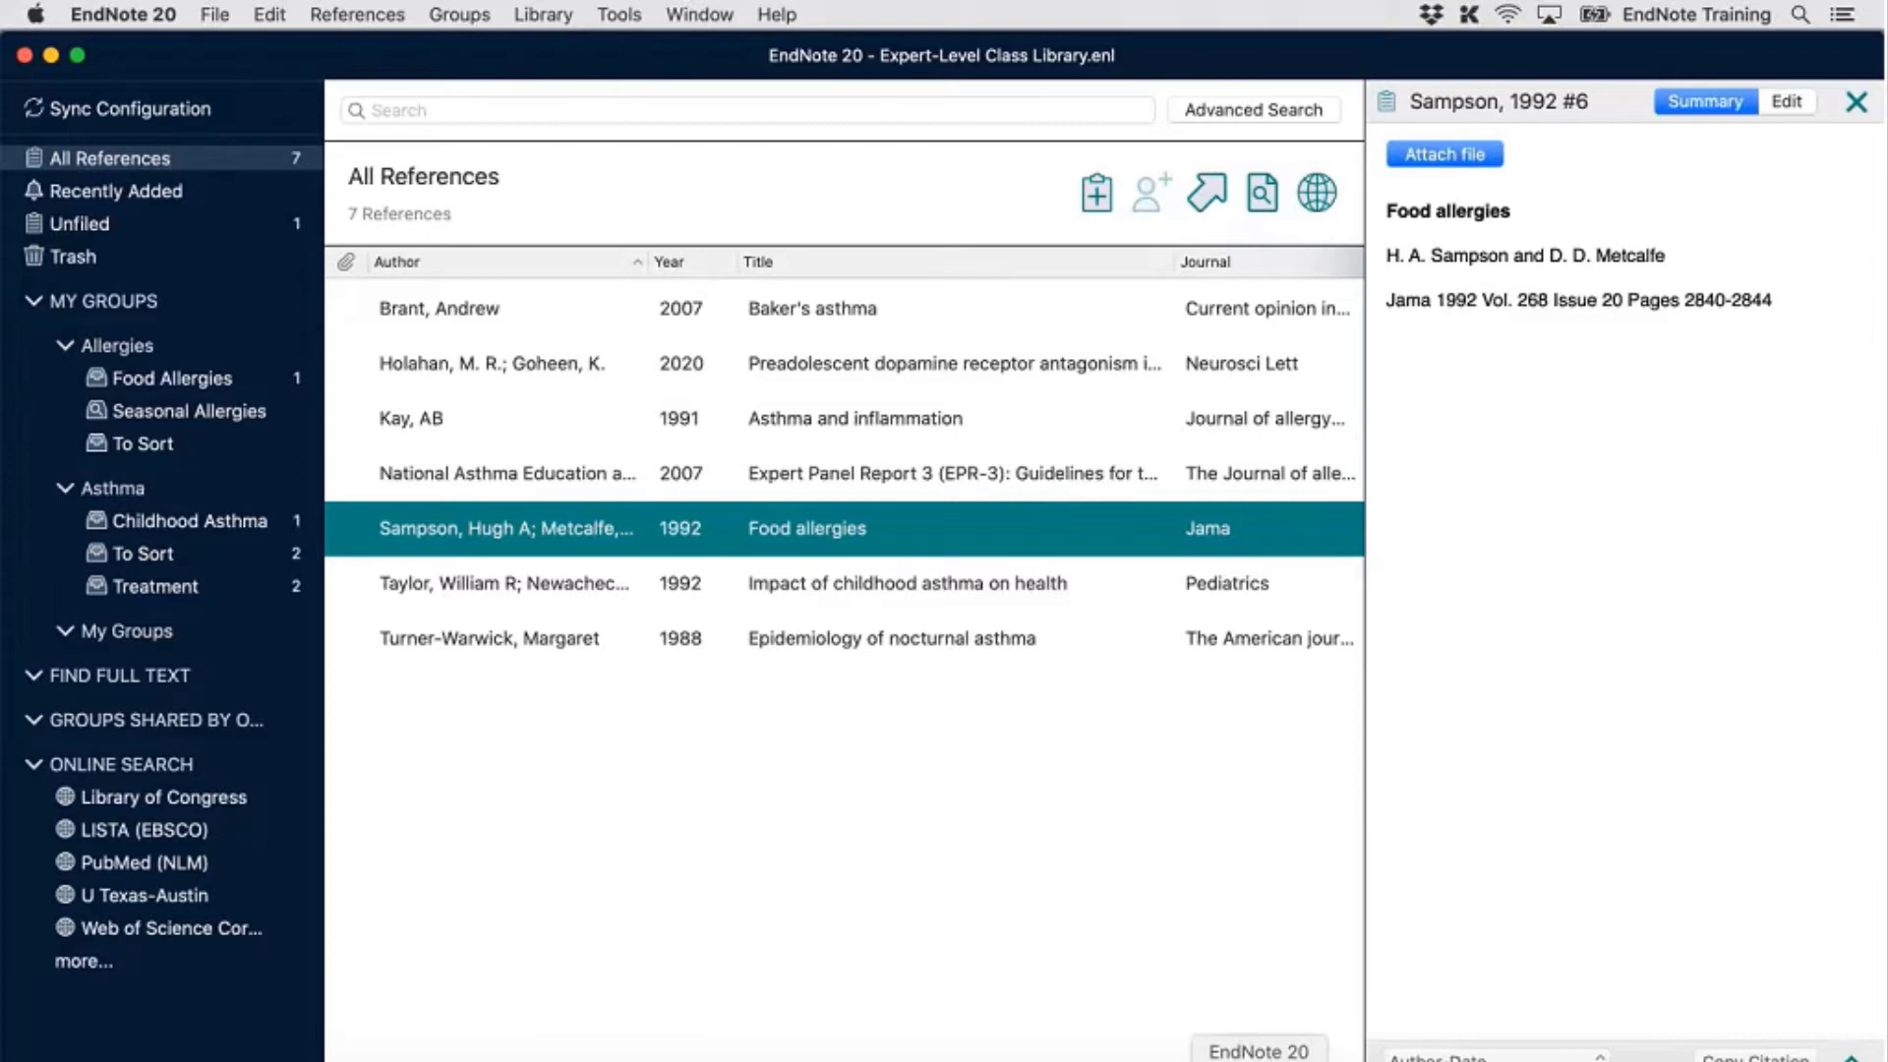
Select the Holahan 2020 dopamine receptor antagonism reference to view its summary and abstract
click(966, 491)
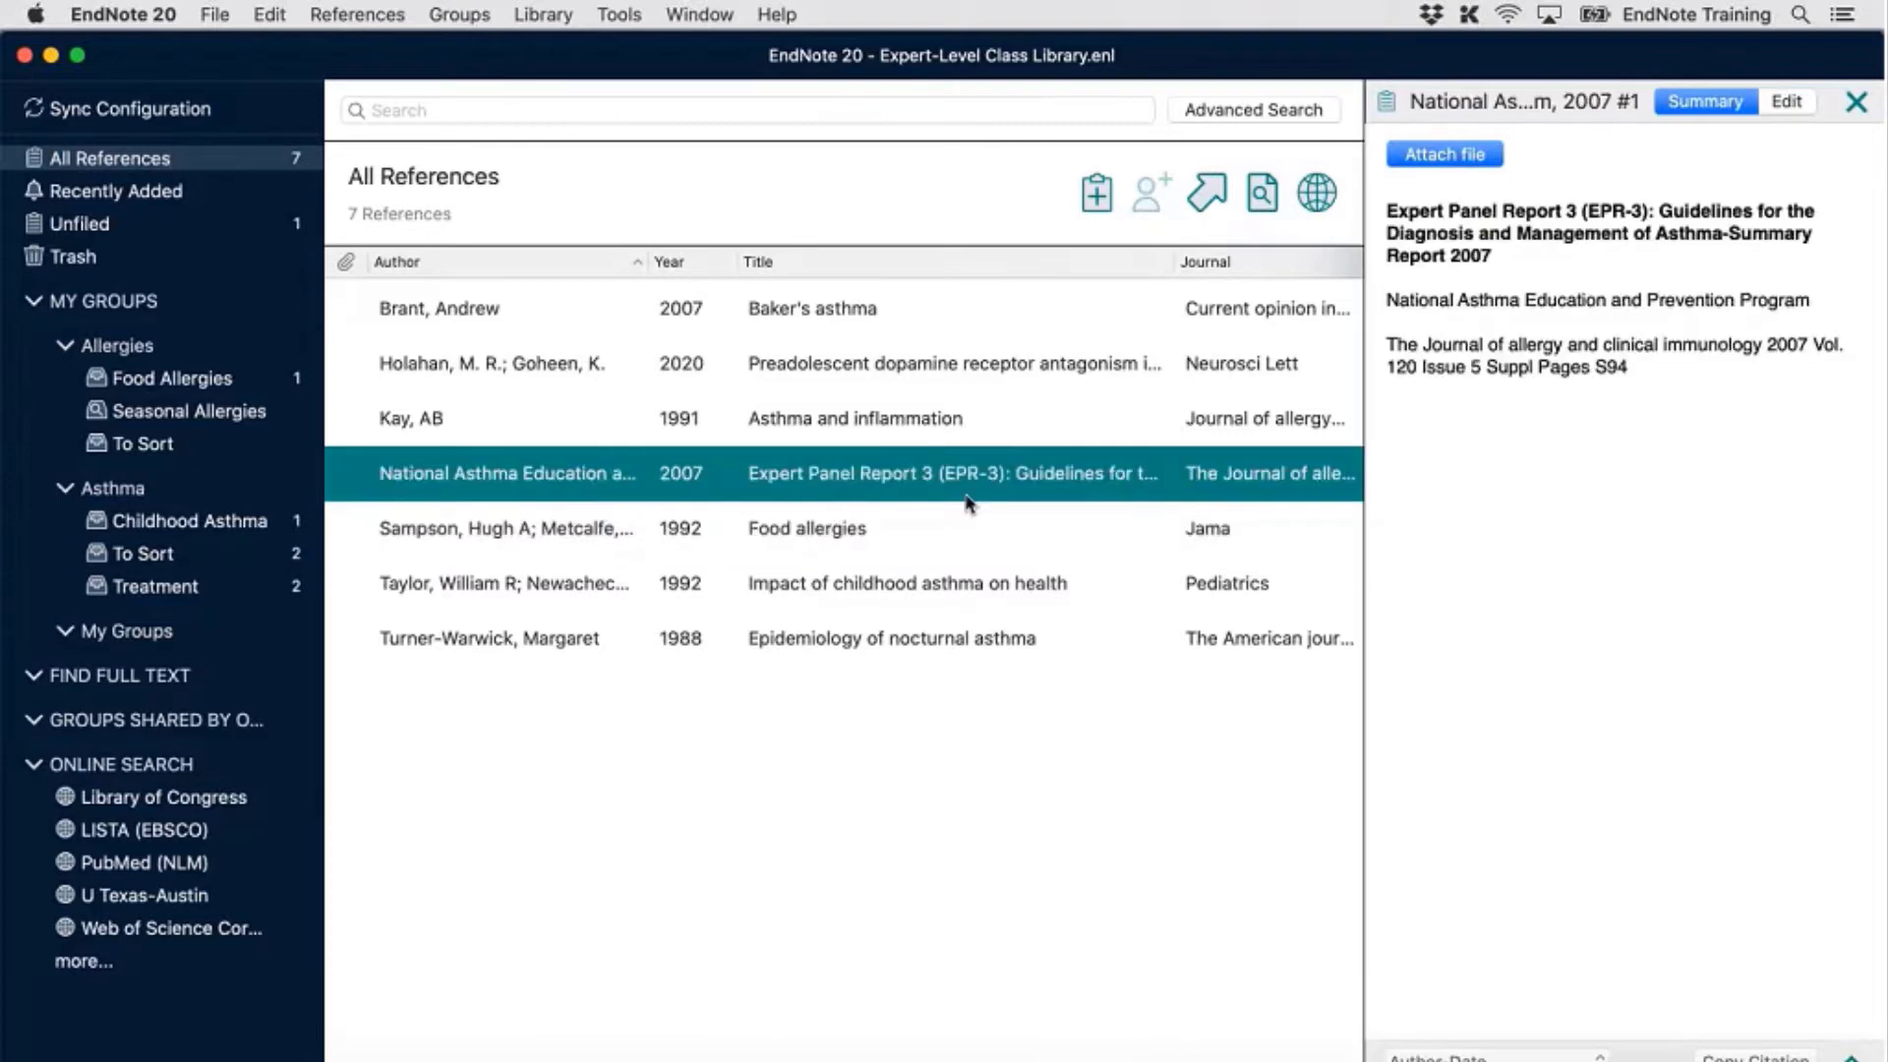
click(930, 580)
click(898, 385)
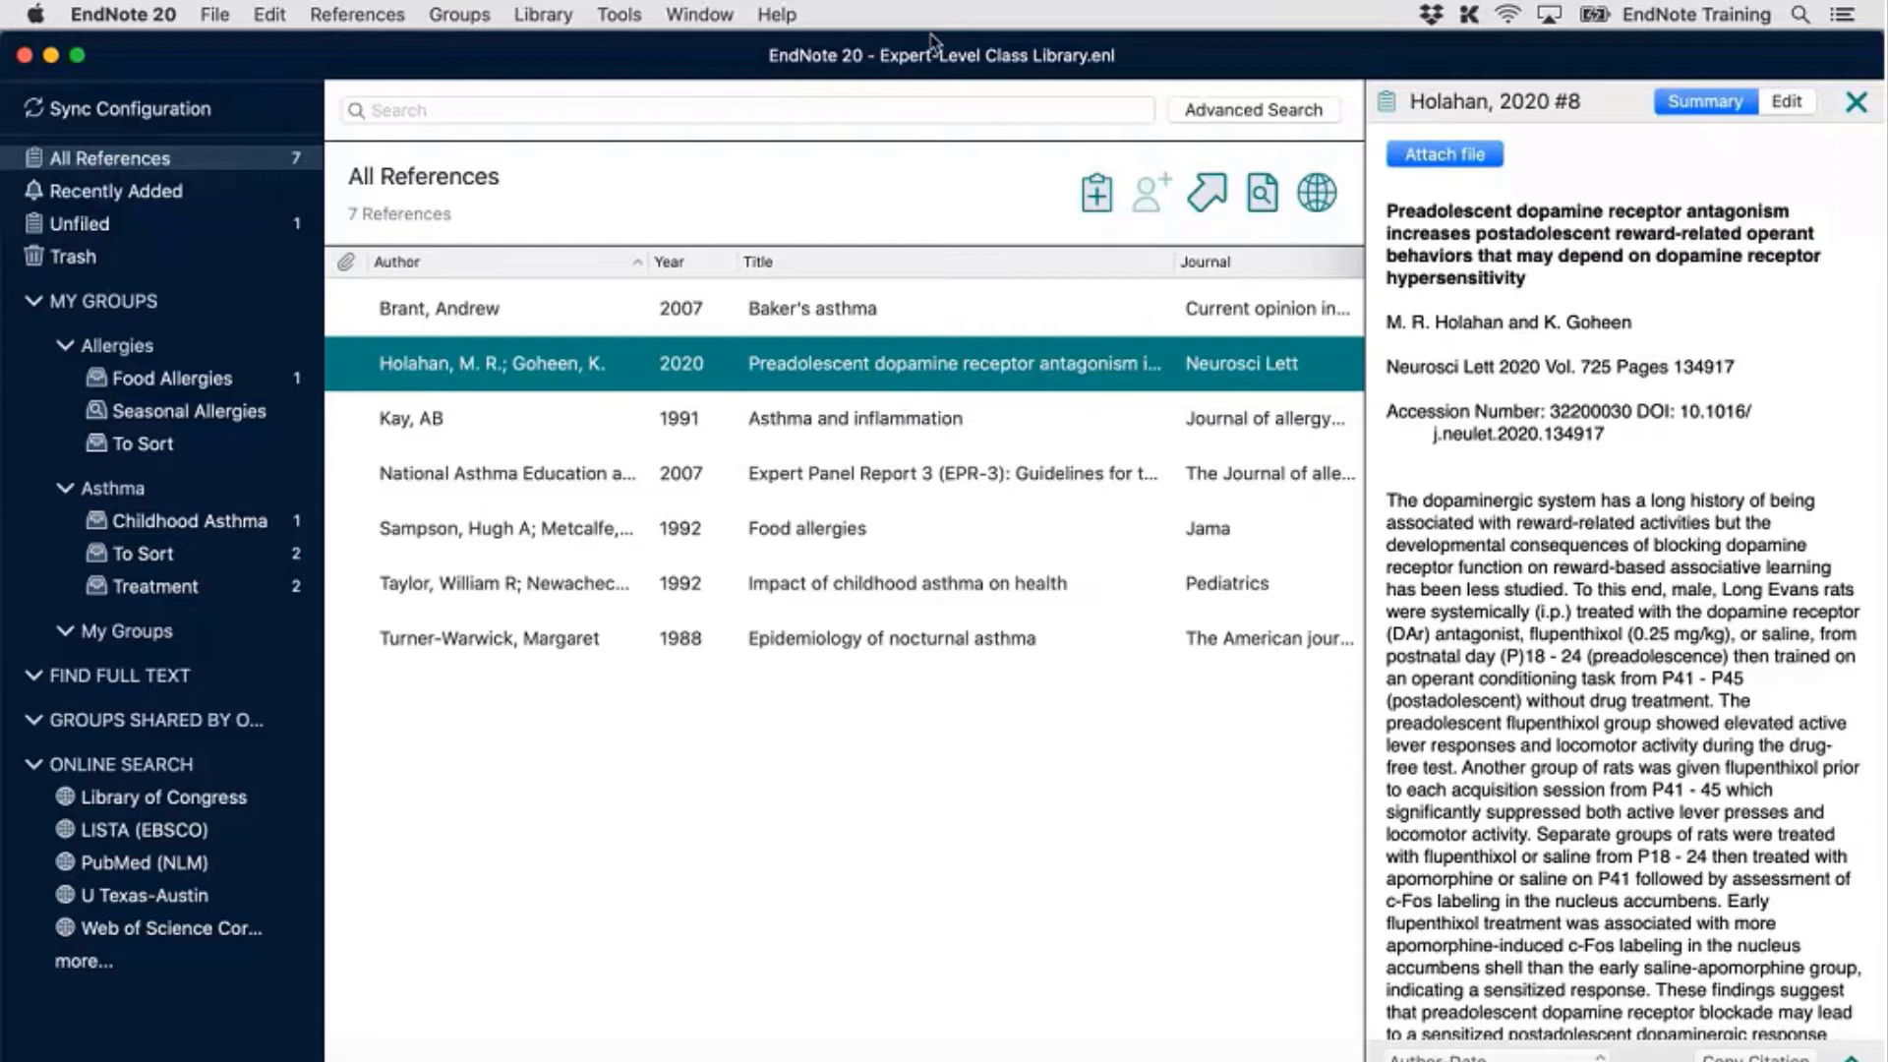
click(616, 16)
mouse_move(580, 12)
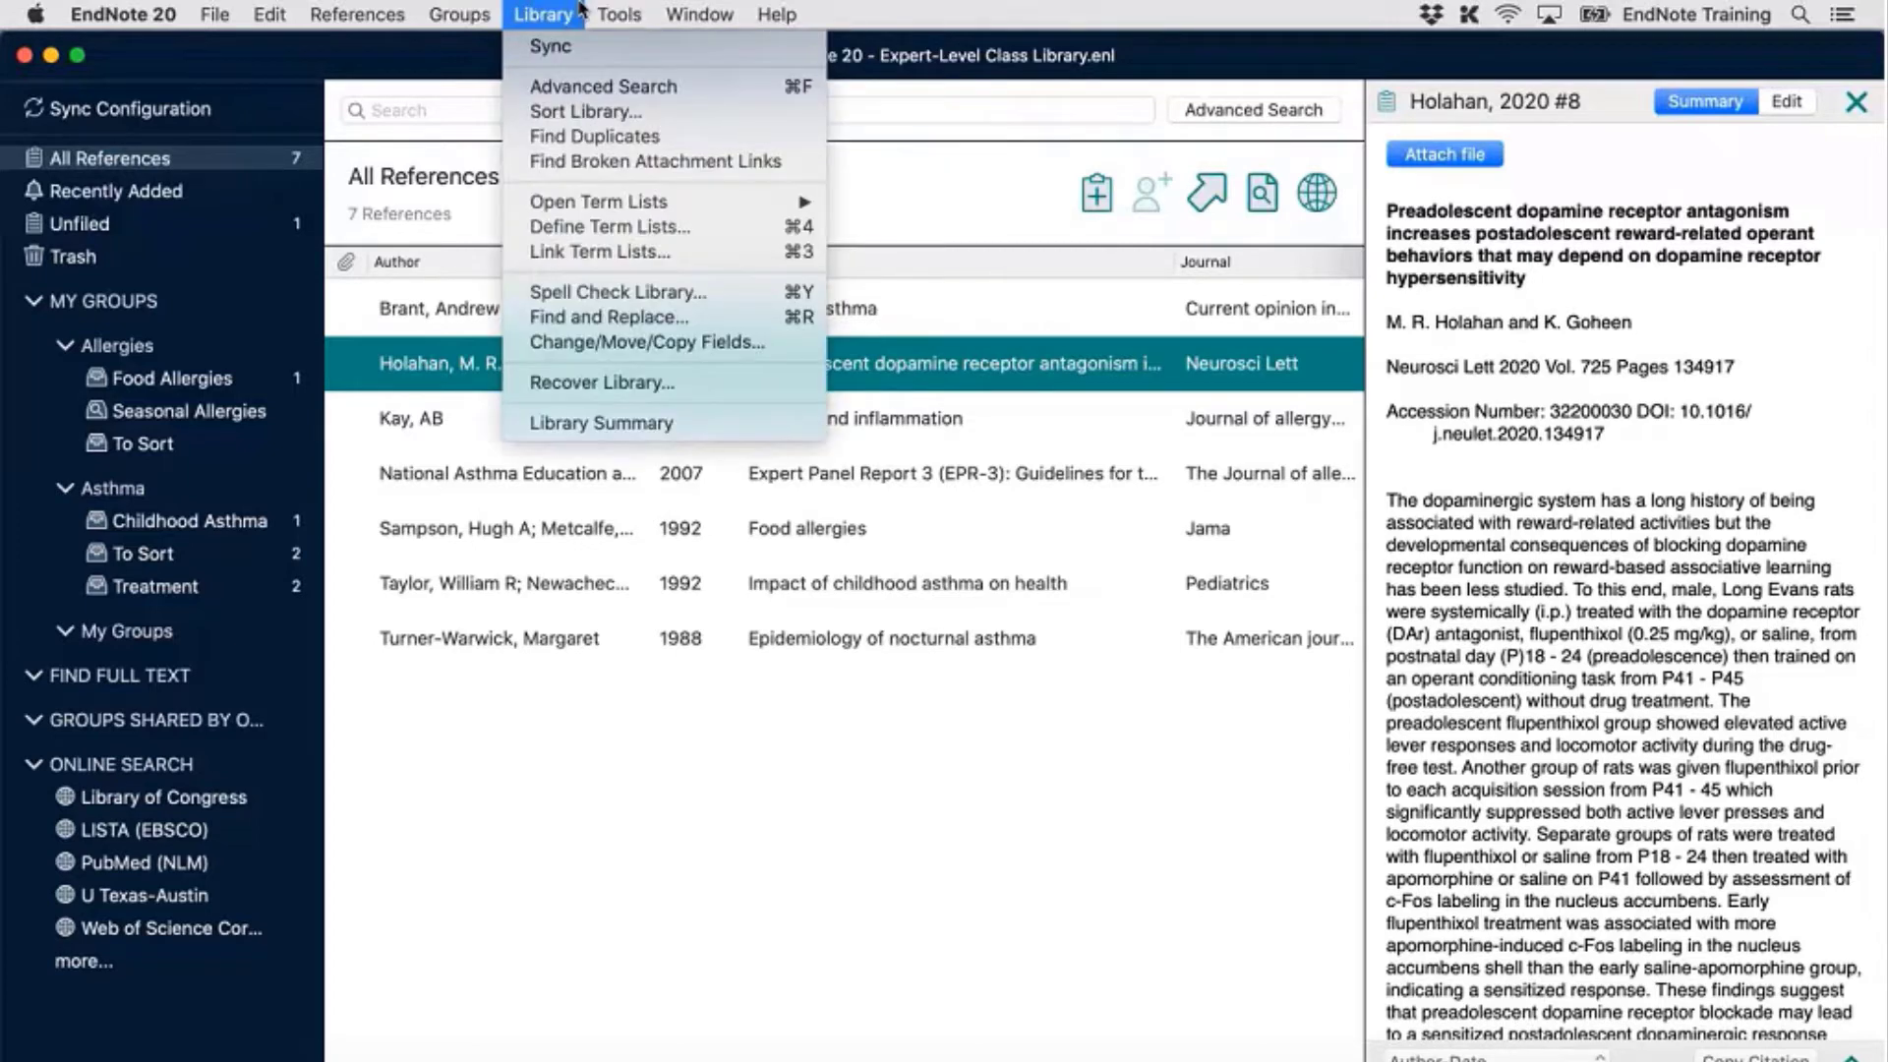
click(629, 425)
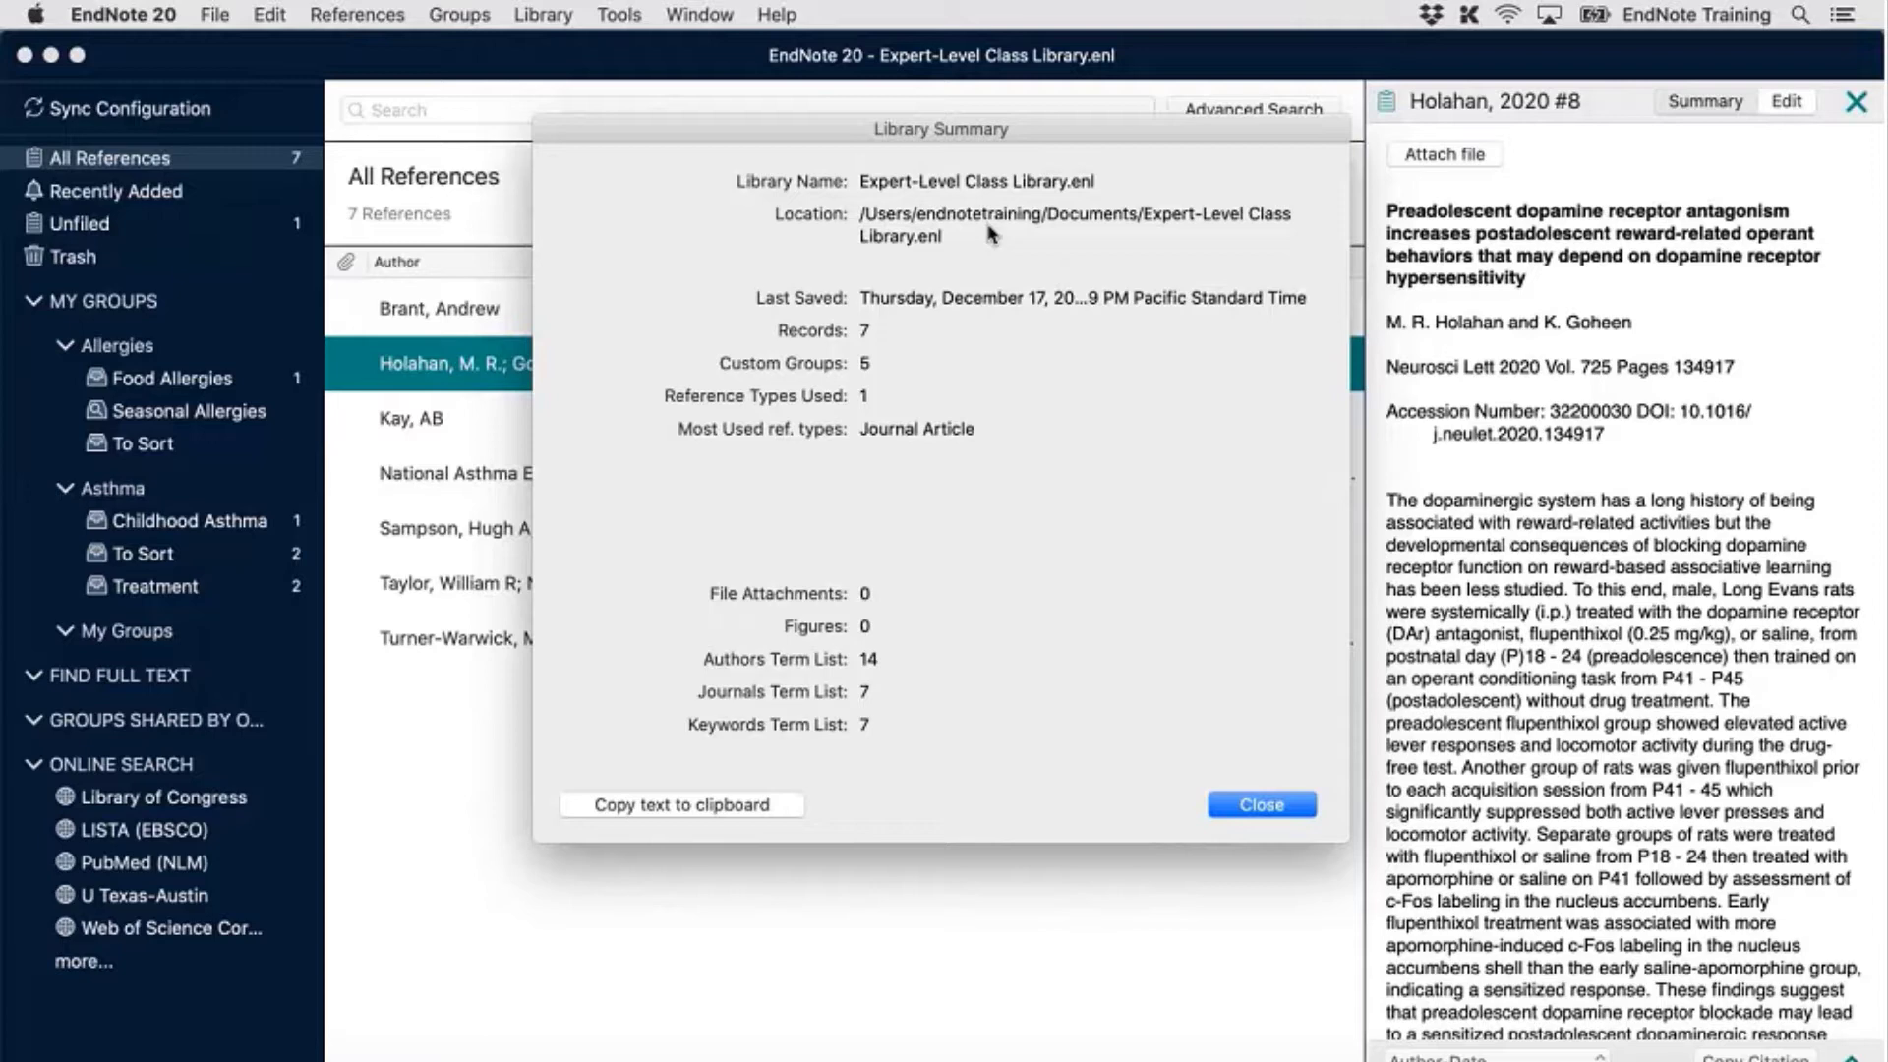
click(1263, 804)
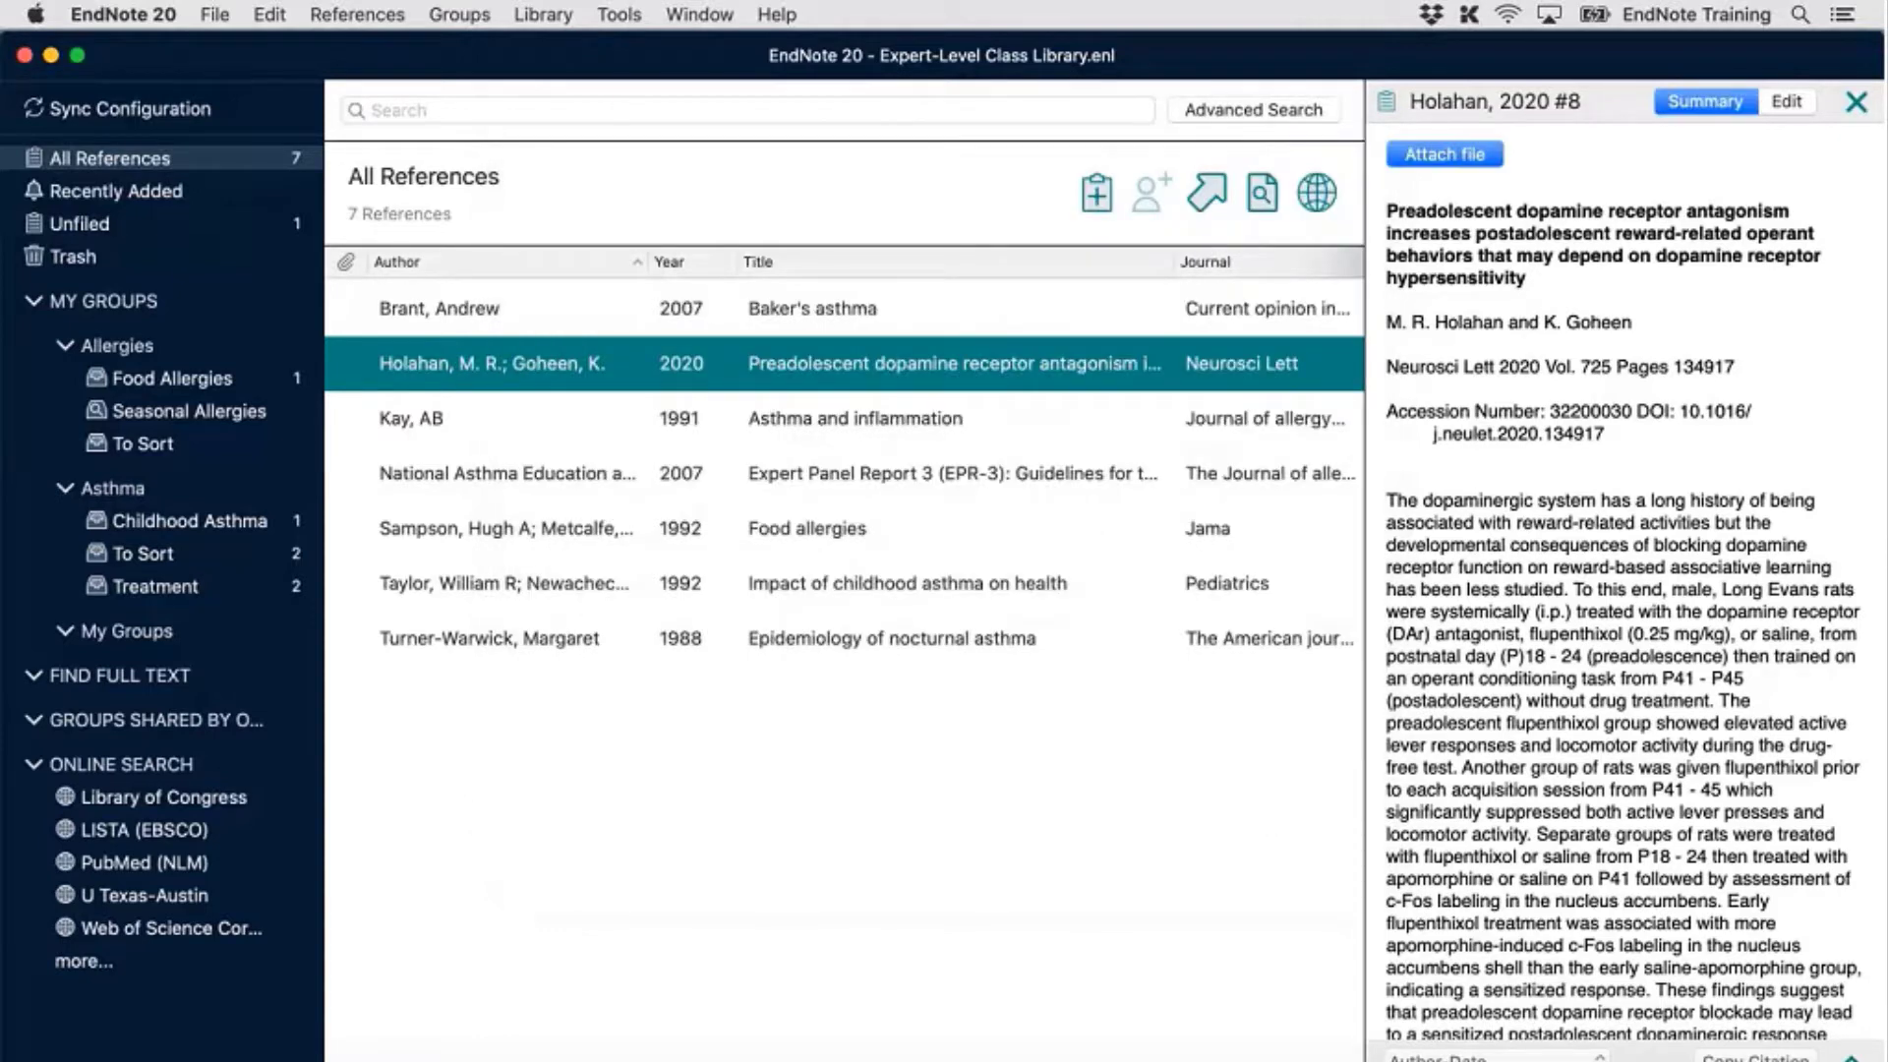
Choose Library > Sync to bring up the EndNote Login dialog
click(543, 15)
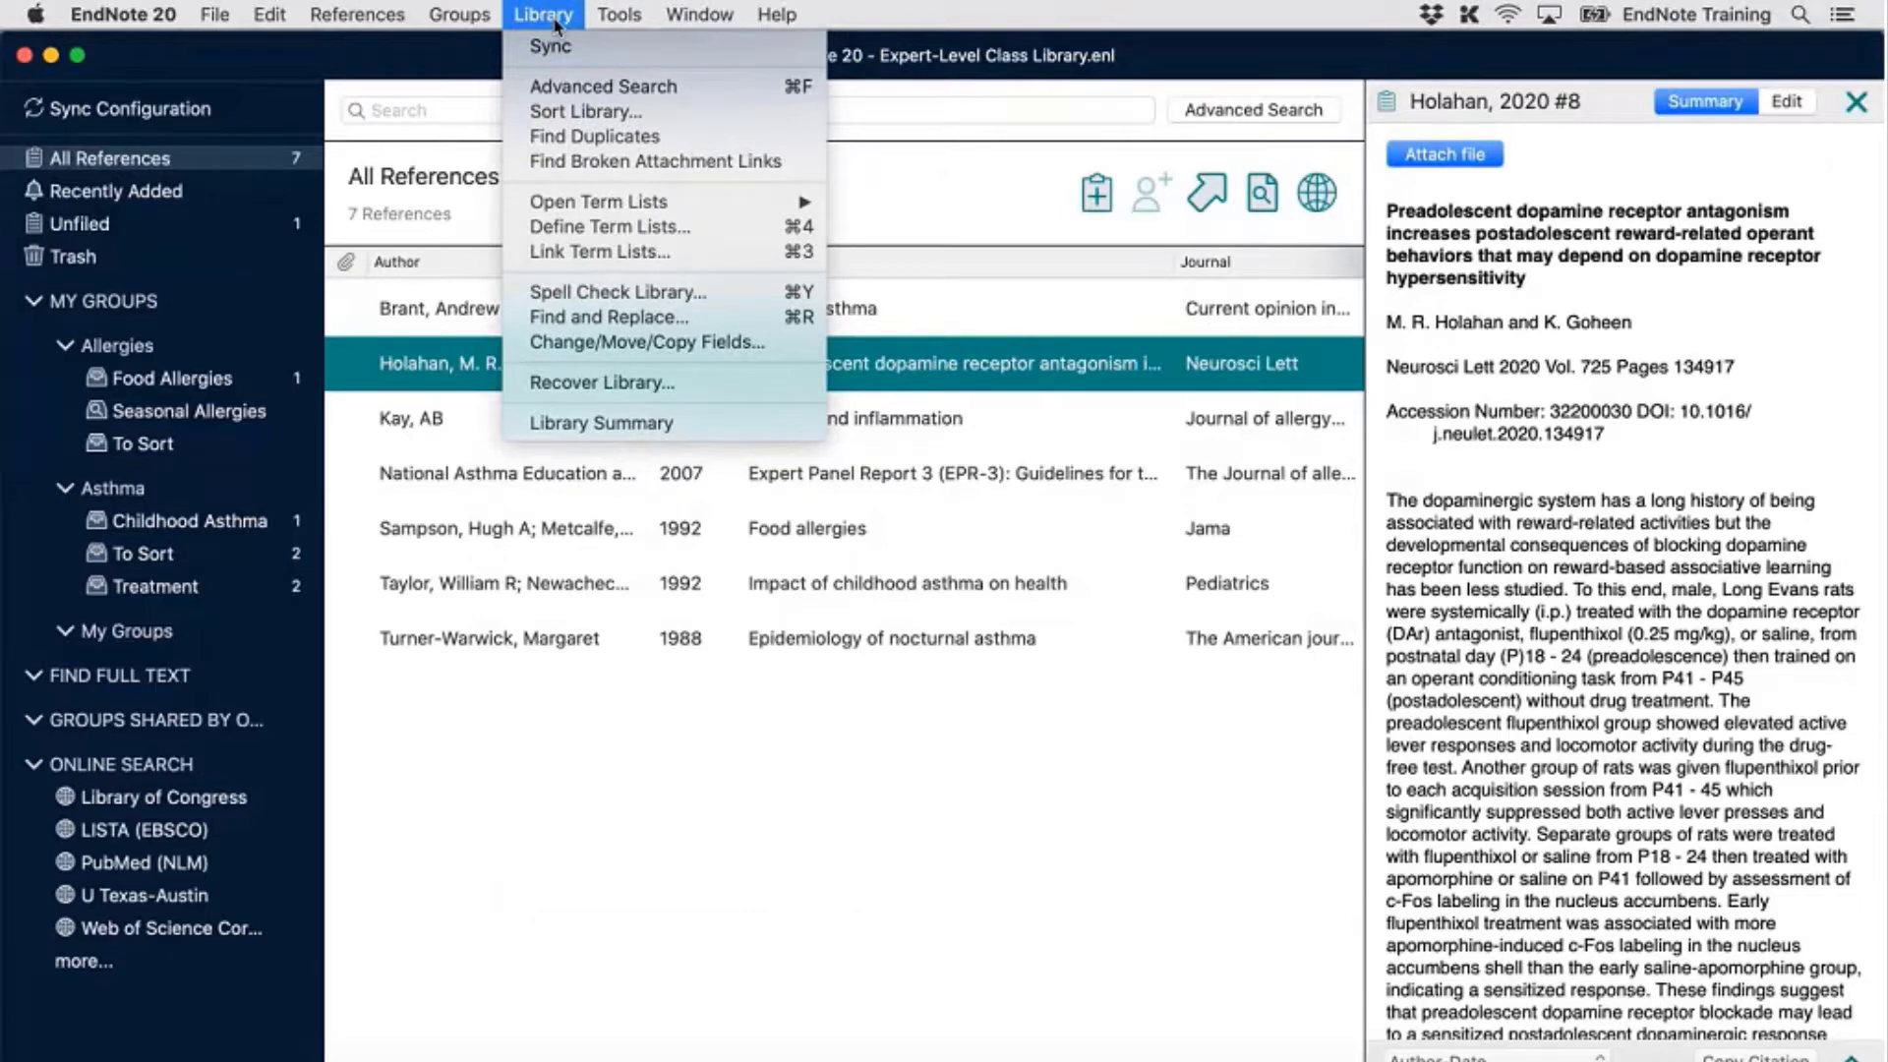
click(556, 59)
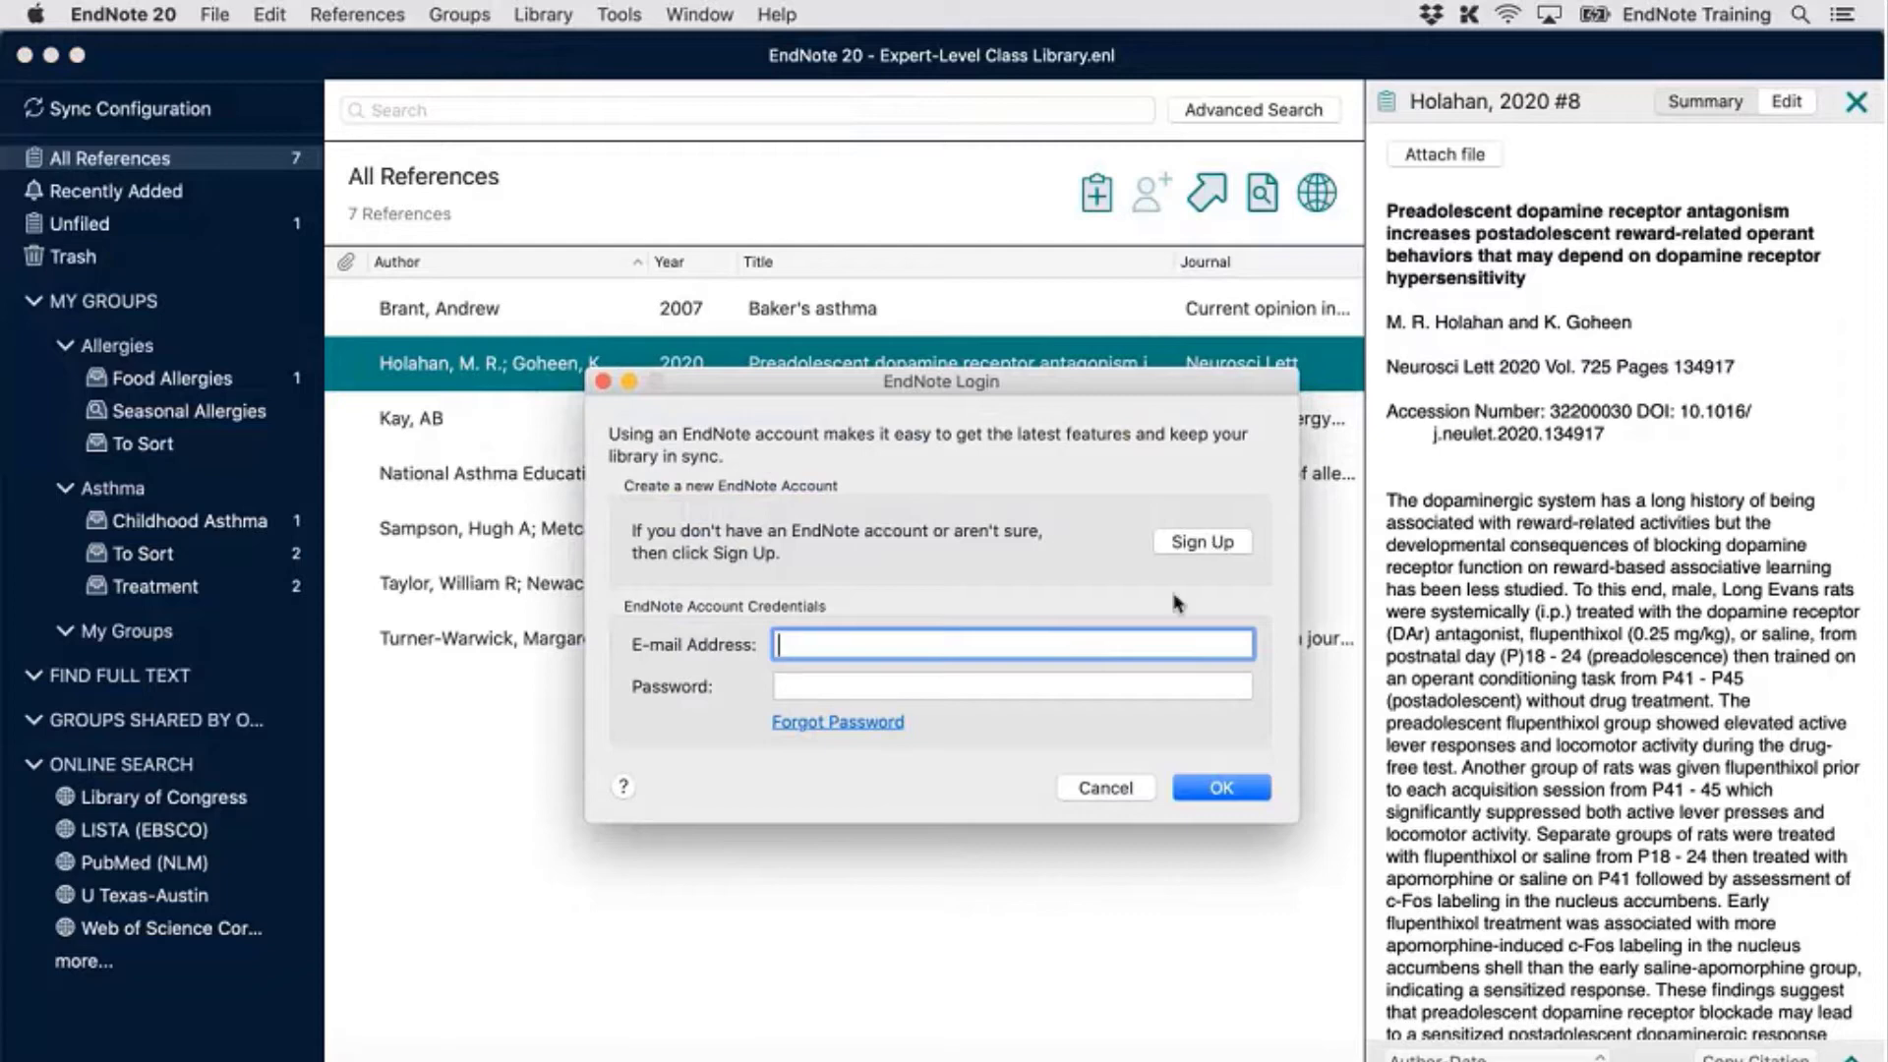
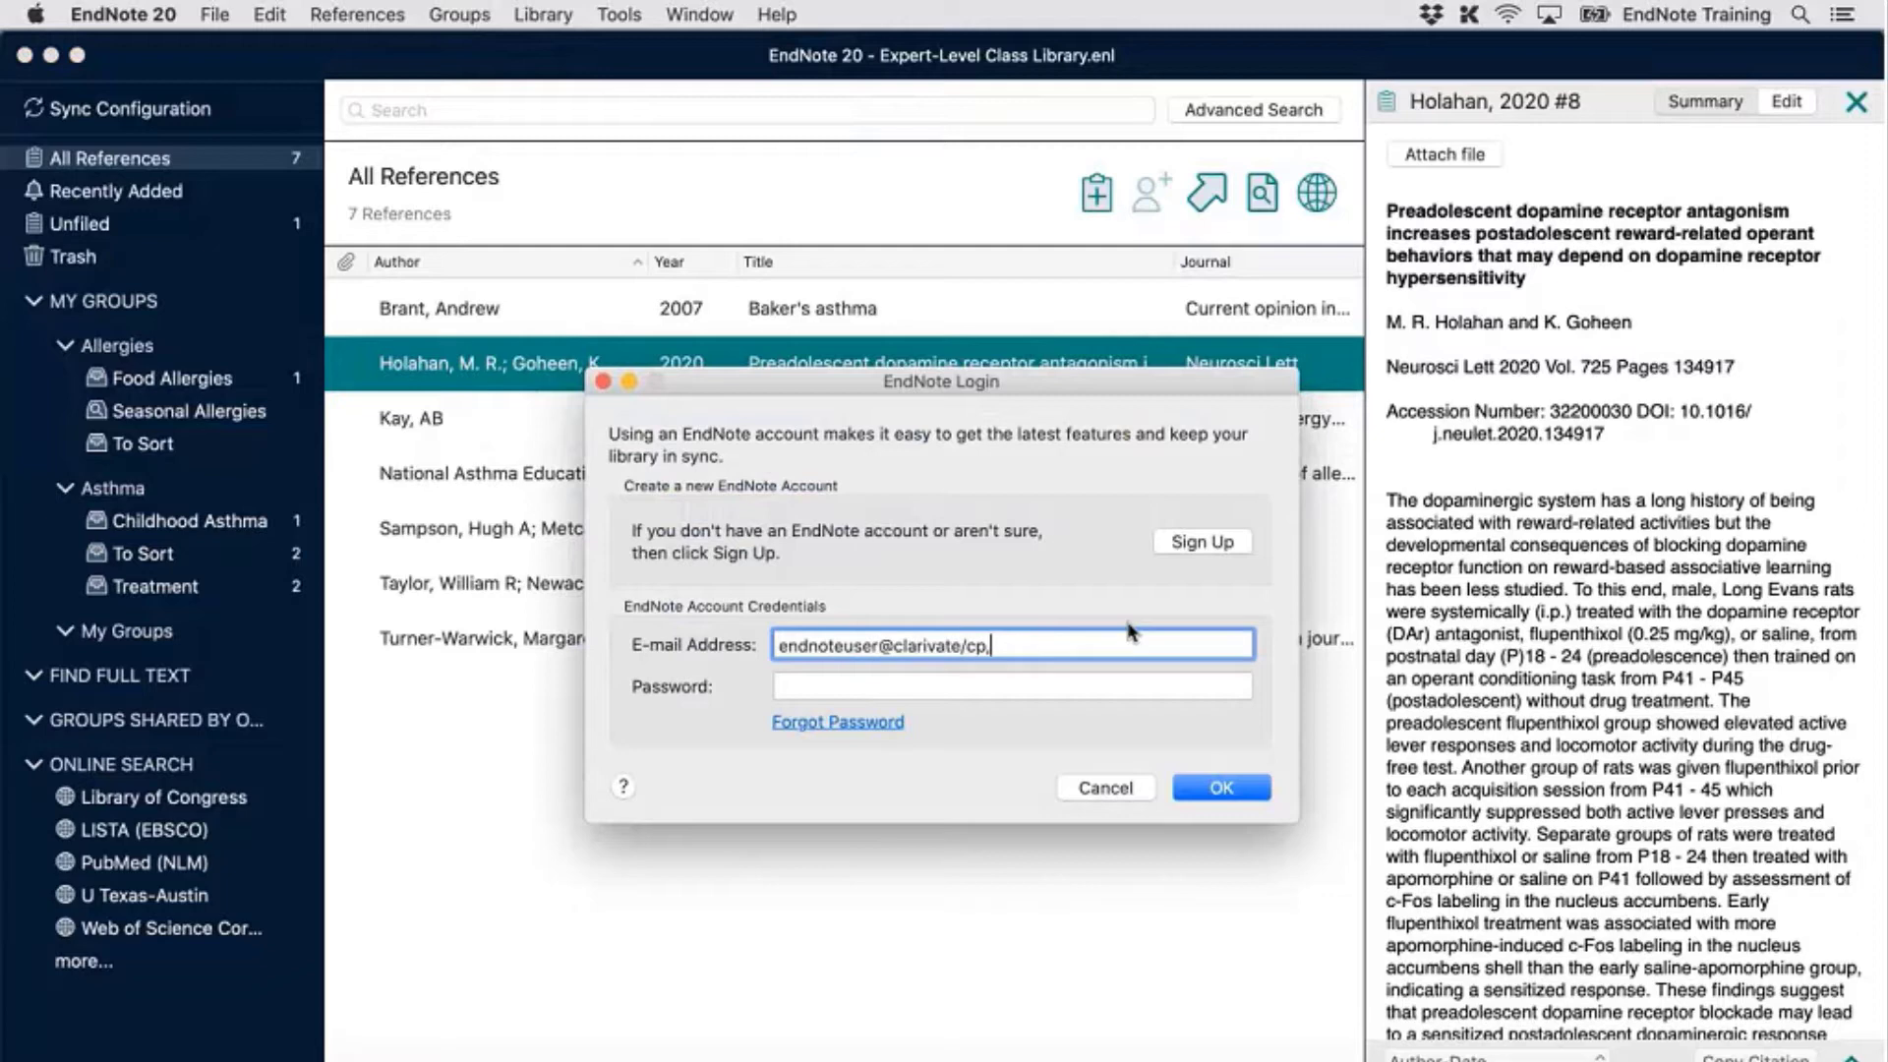
Sign in to the EndNote sync account with its e-mail and password
key(Tab)
text(p)
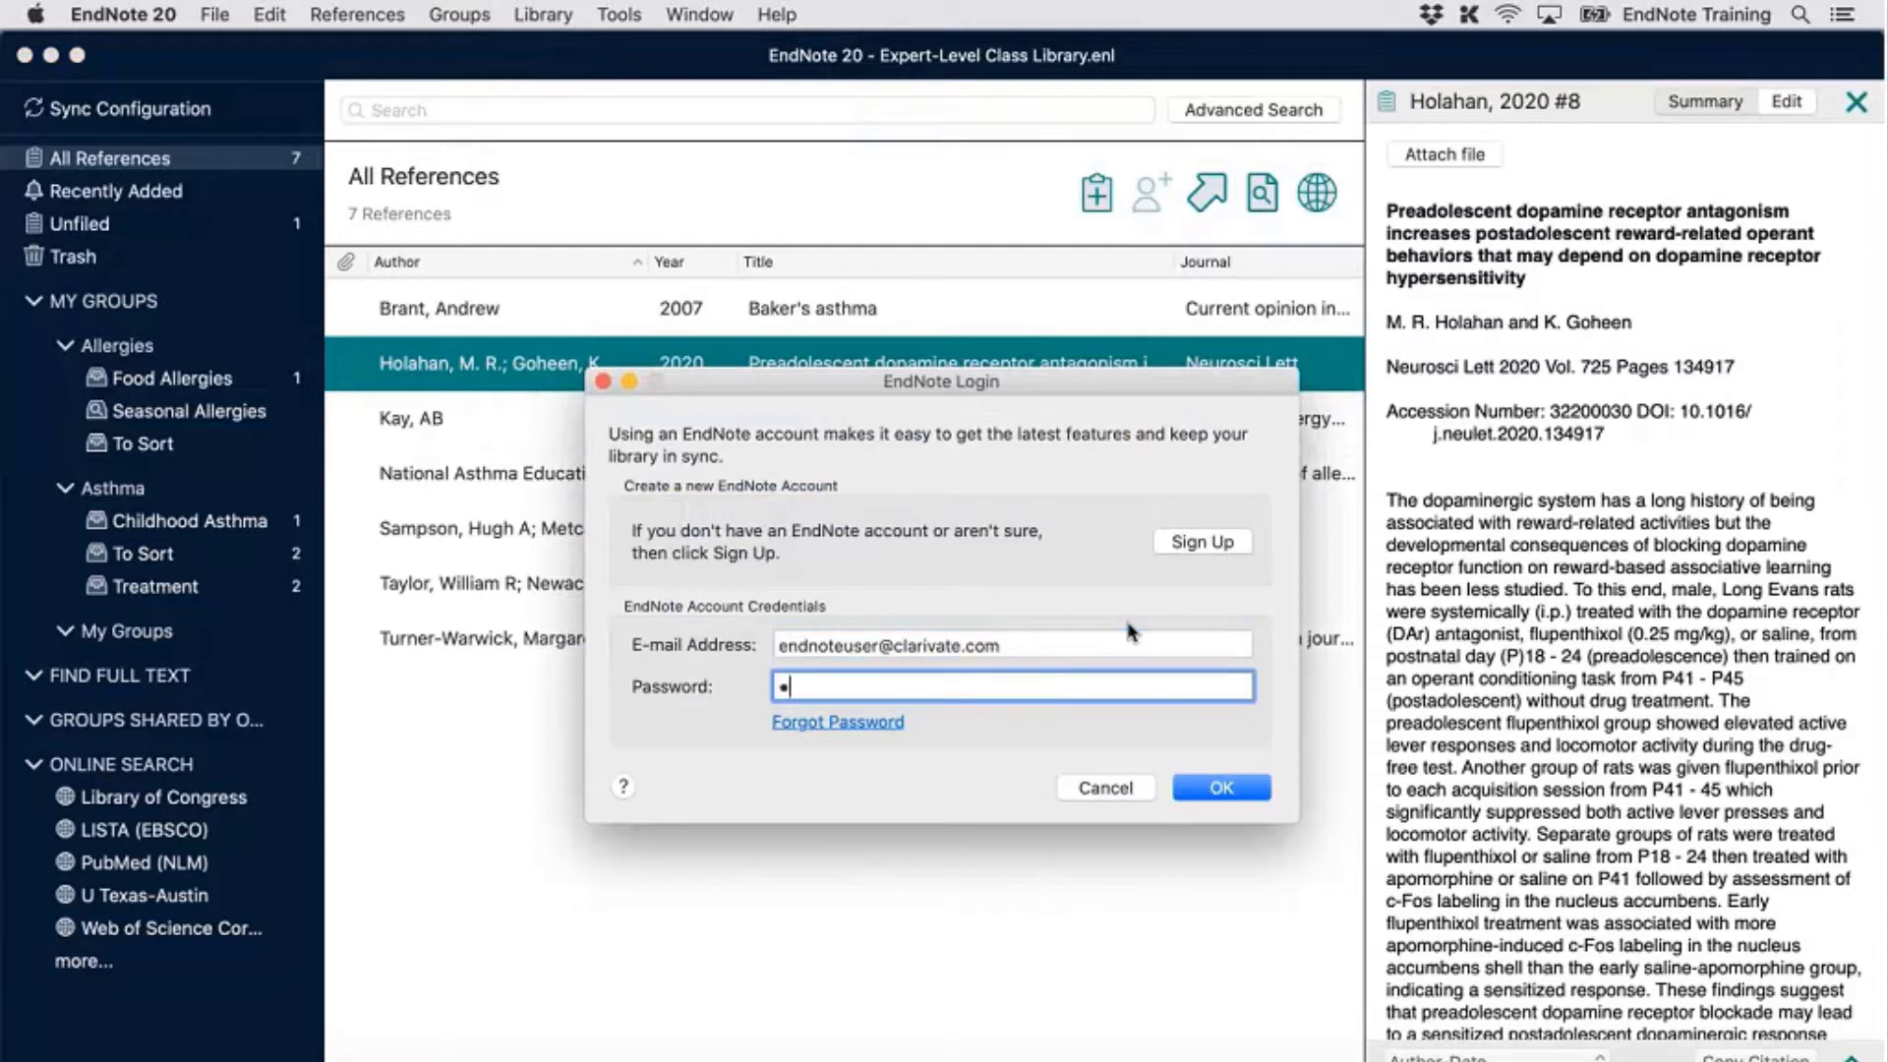
text(assword1)
click(1240, 791)
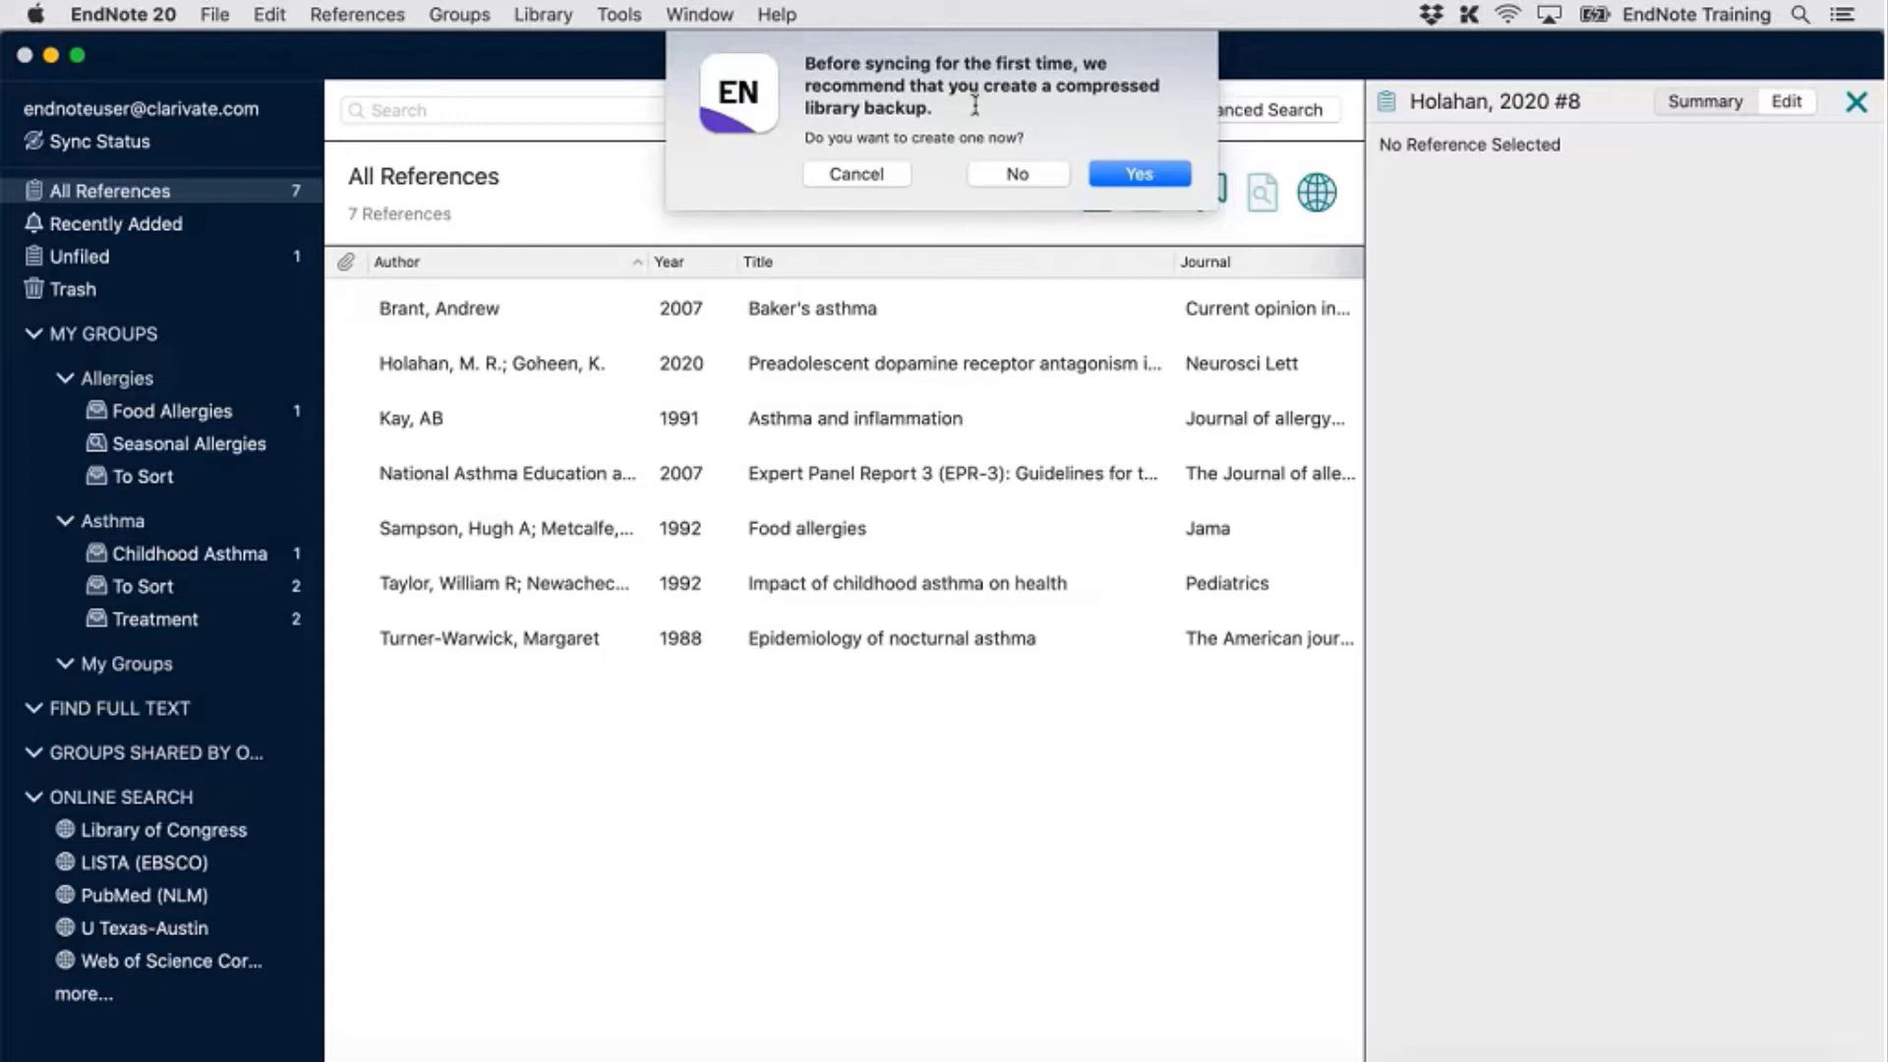
Accept creating a compressed library backup before the first sync
click(1163, 184)
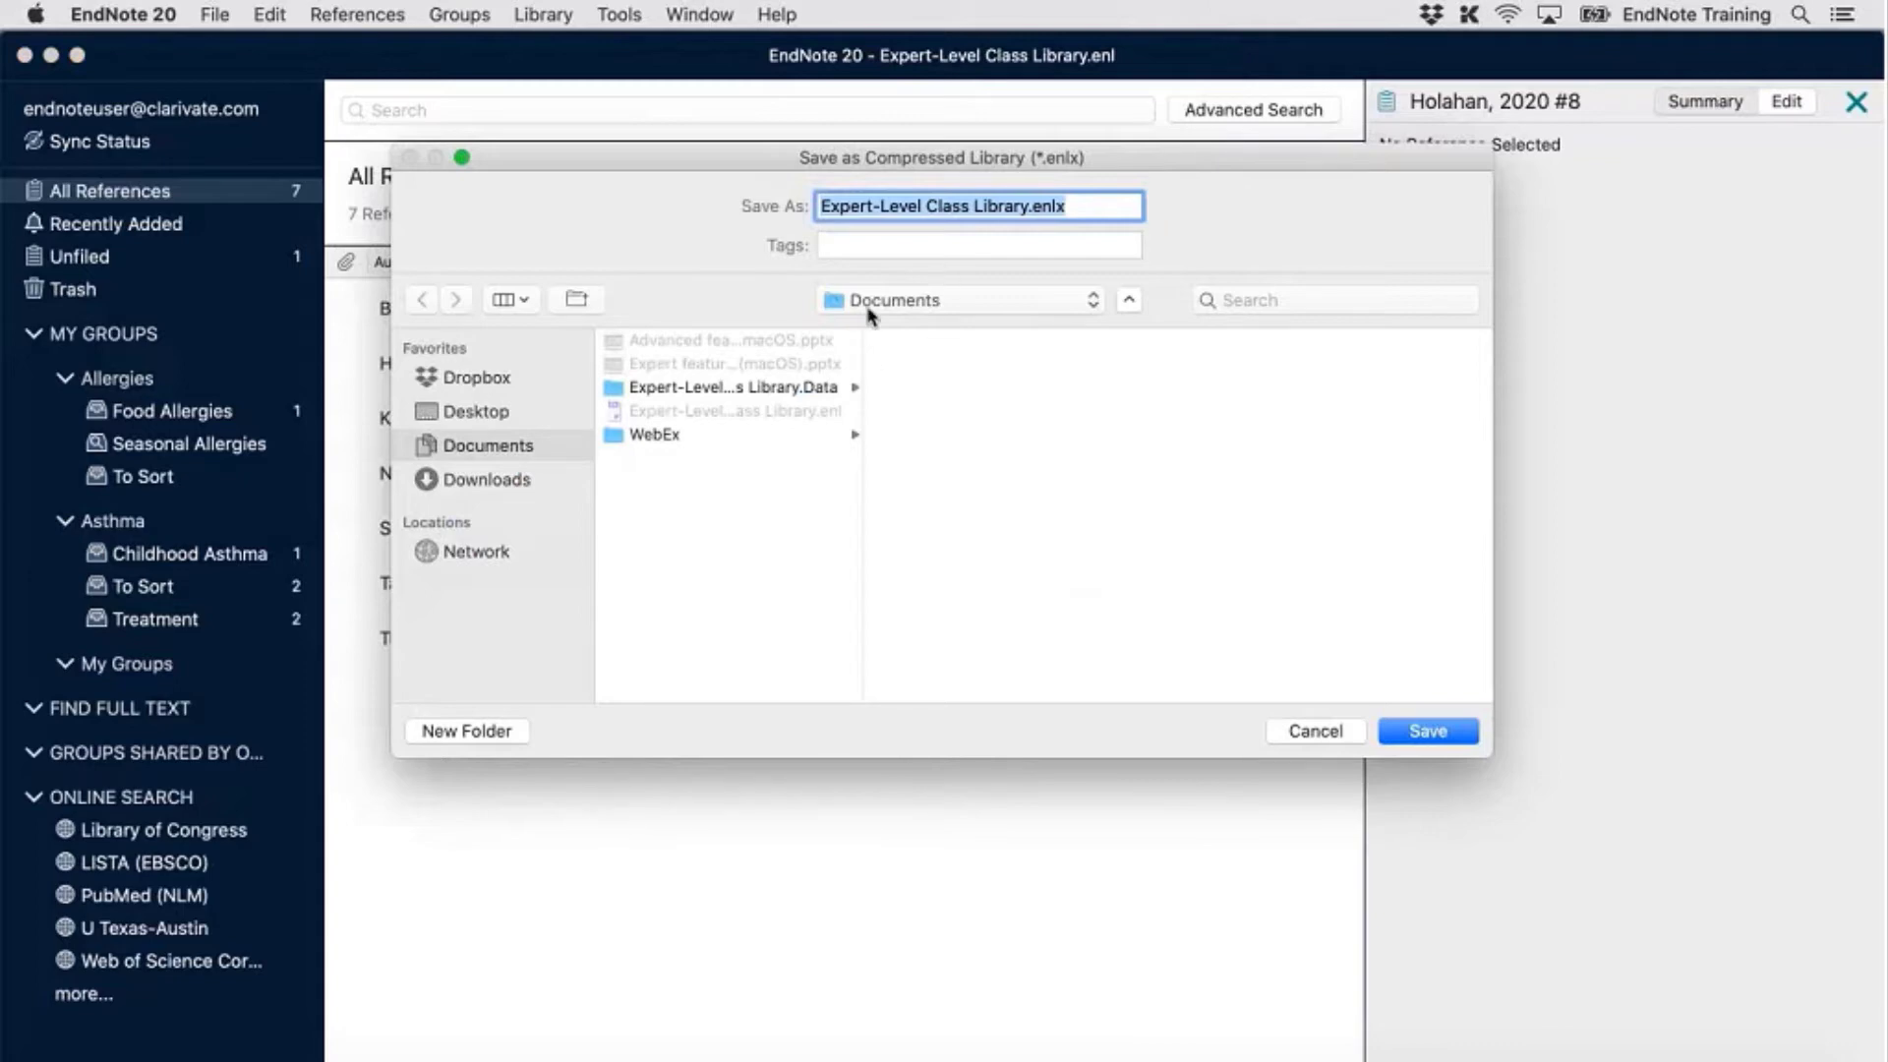
Save the compressed .enlx backup to Dropbox, adding 12172920 to the Expert-Level Class Library file name
click(481, 388)
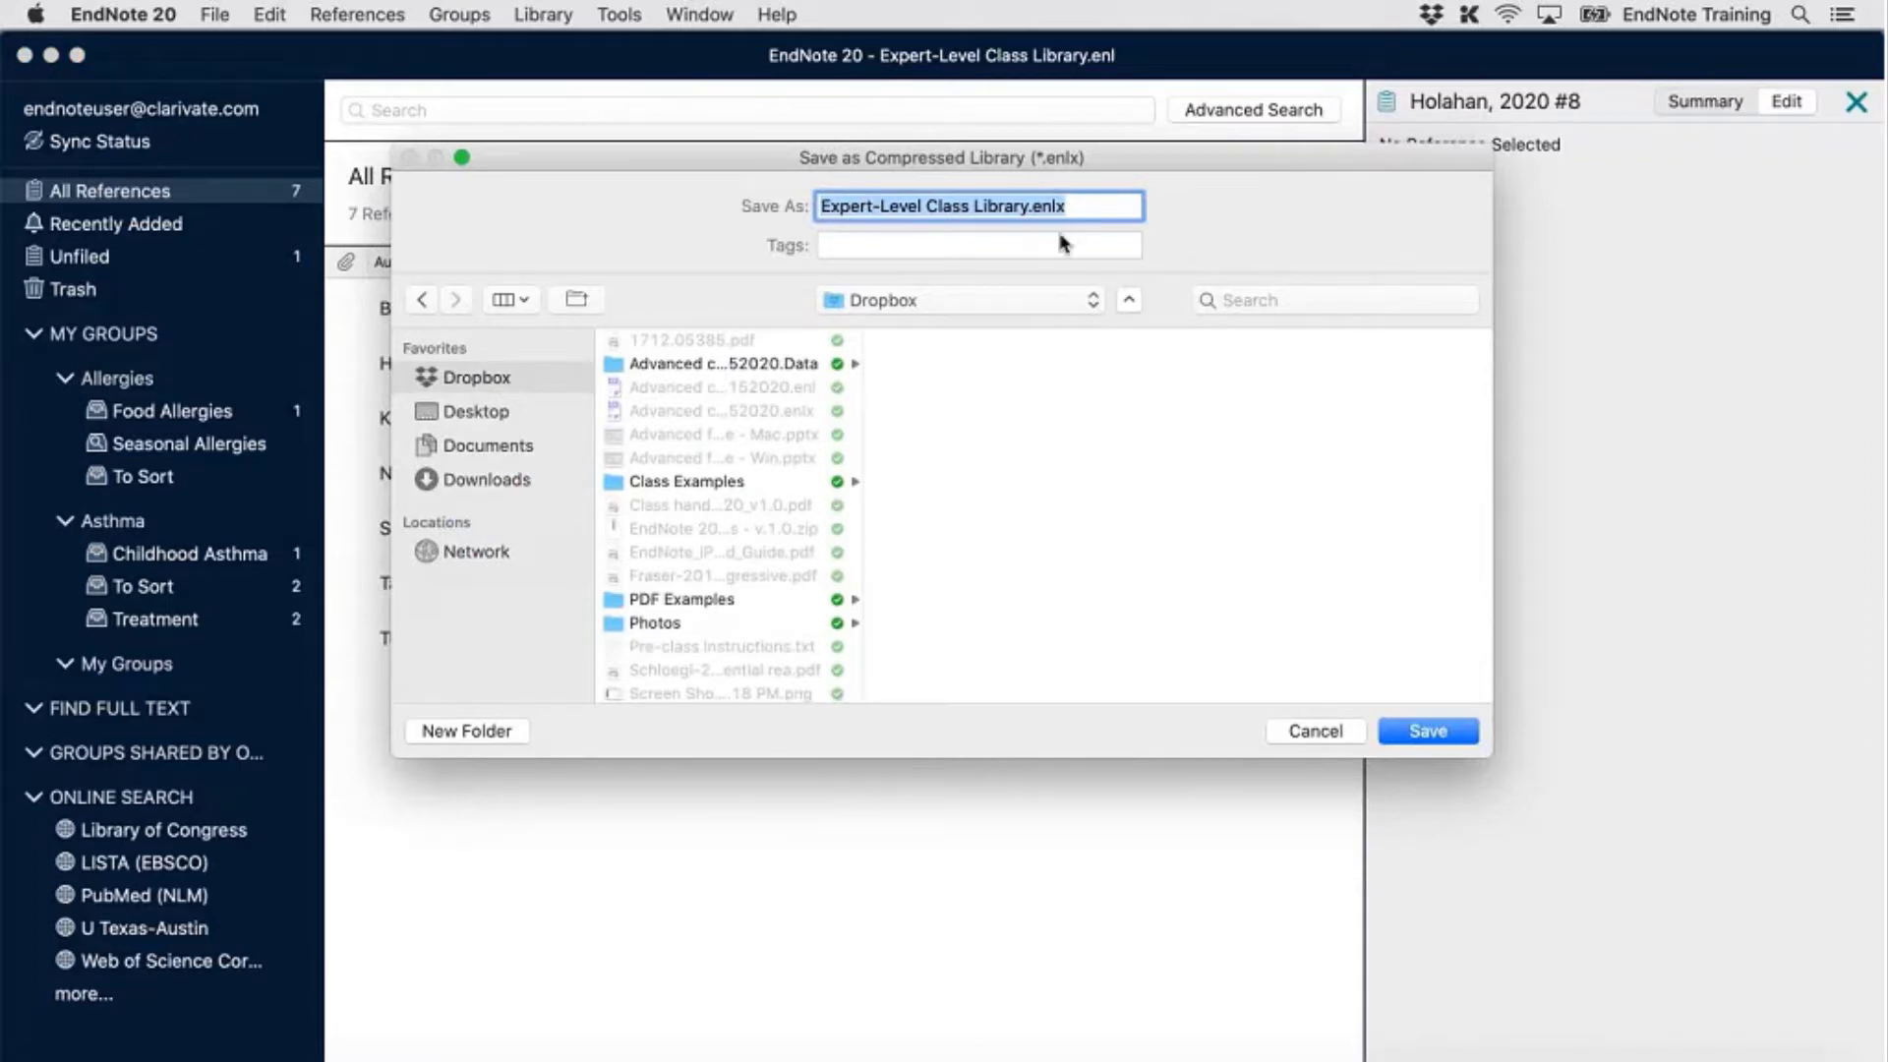
click(1033, 210)
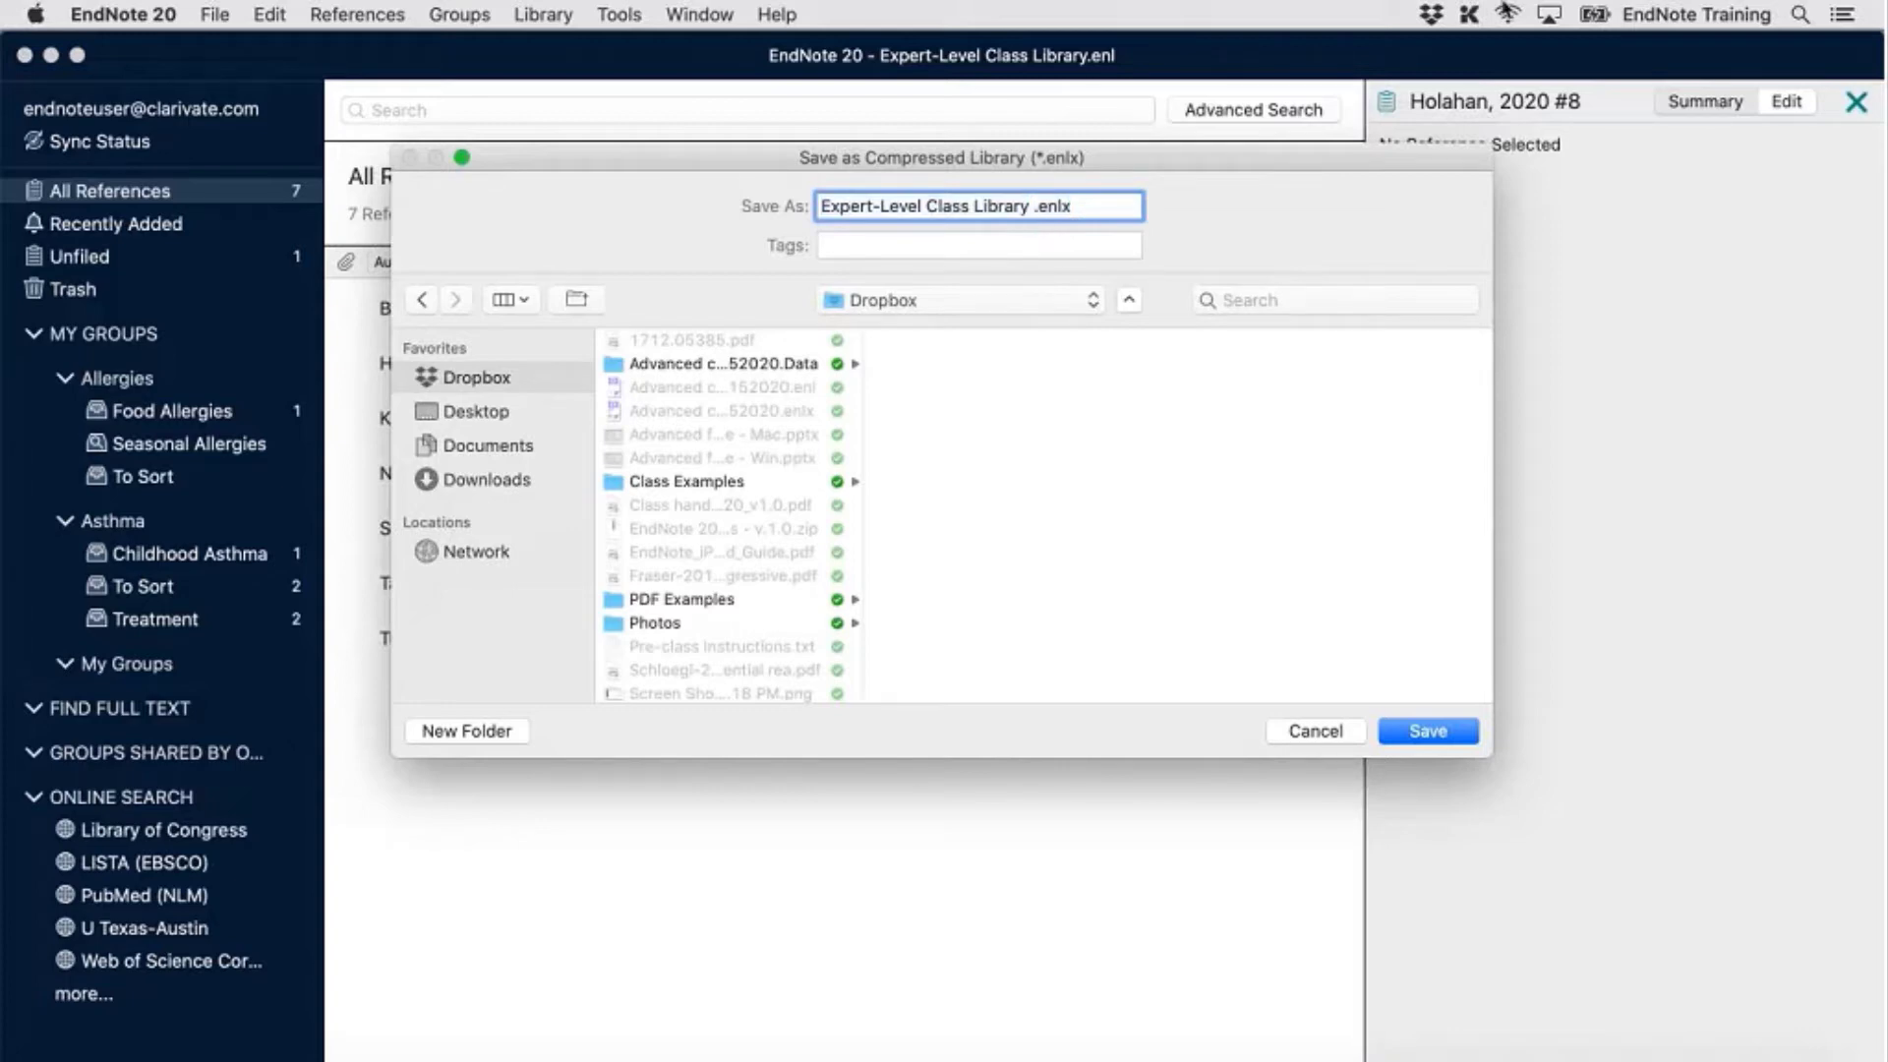
text(121729)
text(20)
click(1428, 733)
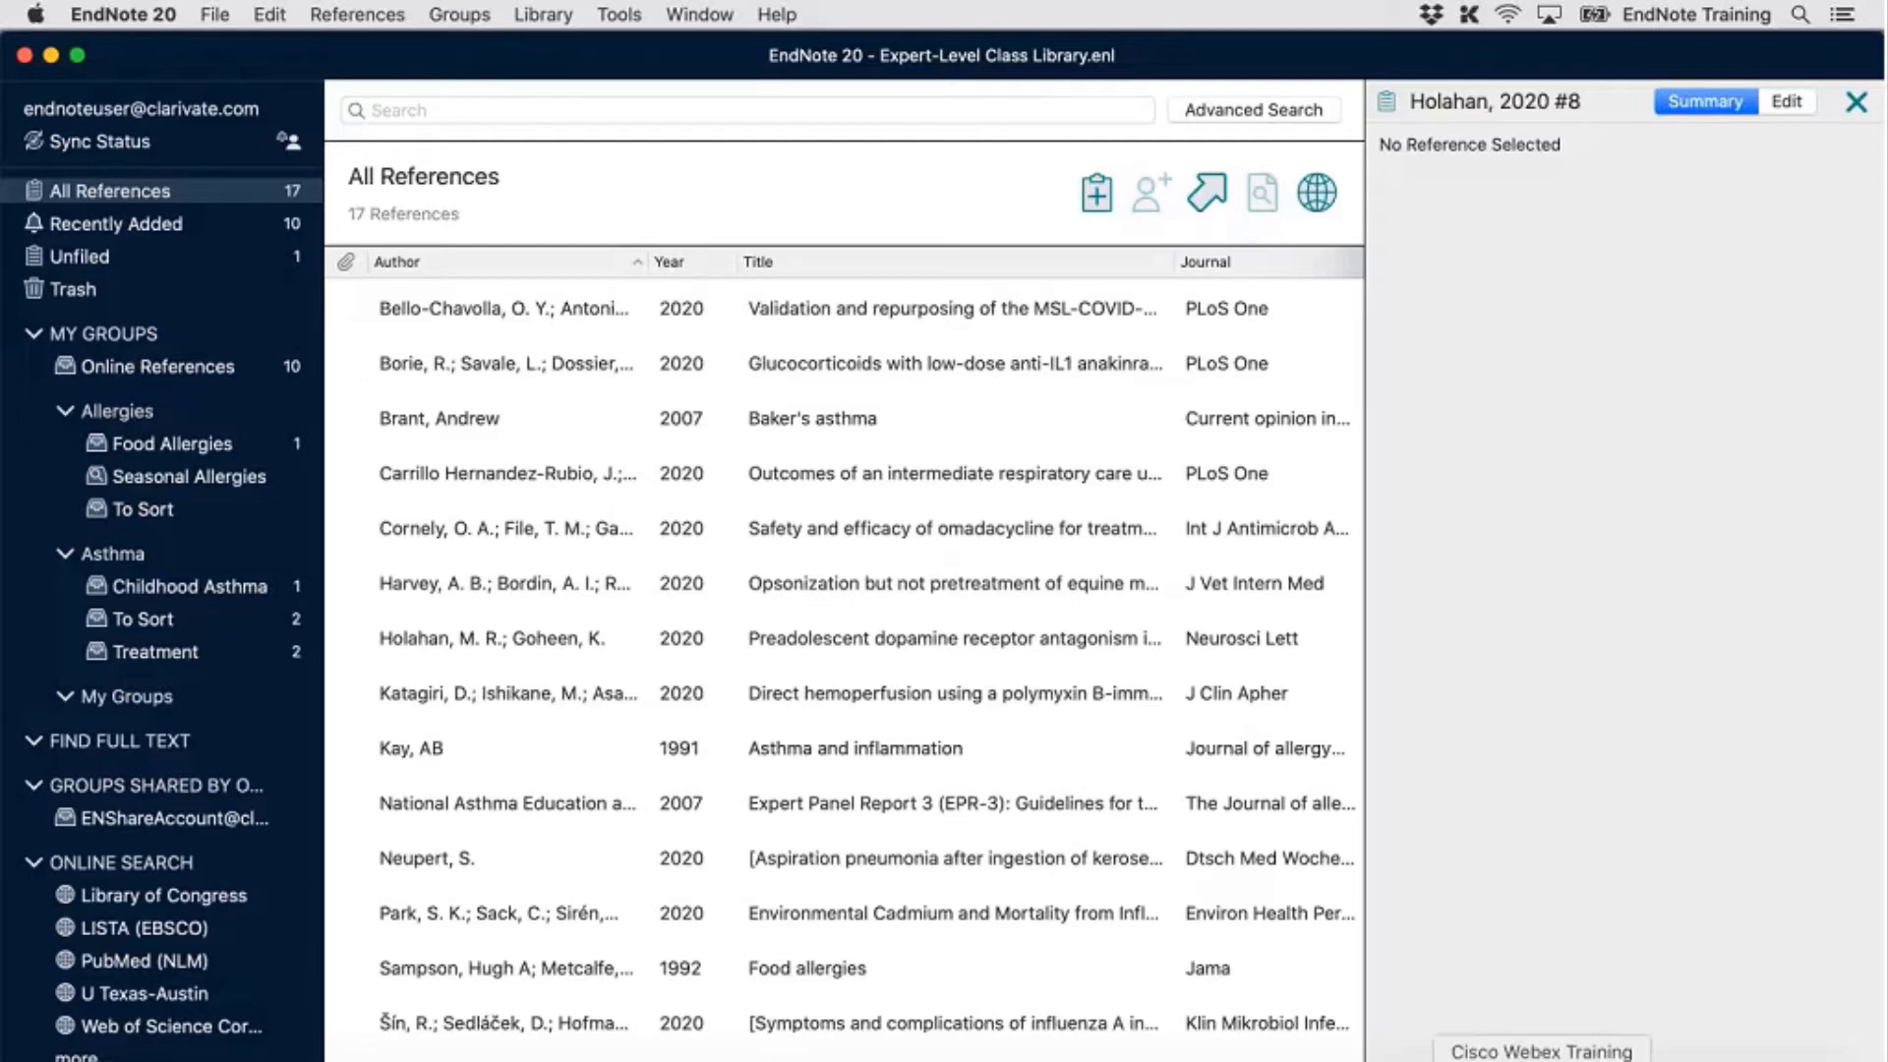
Reload the EndNote Web page in Firefox so it shows the 17 synced references
click(1472, 1059)
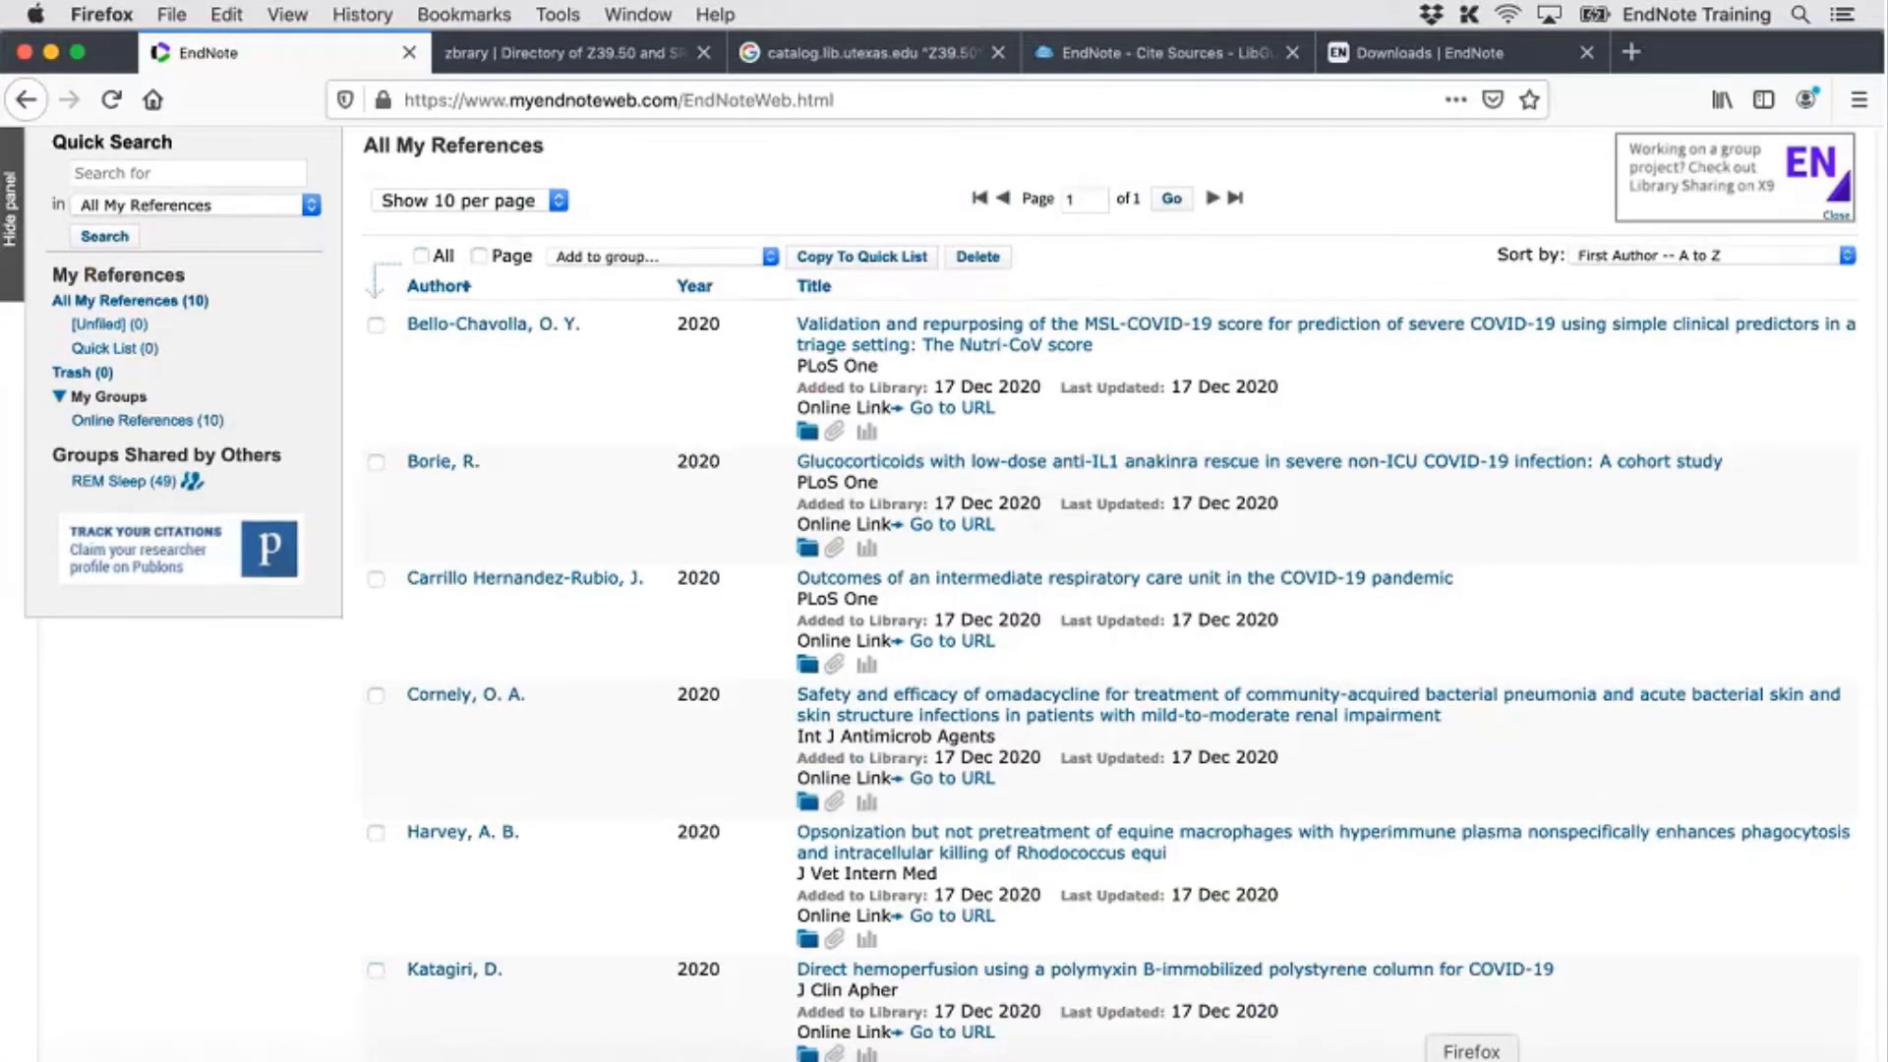
scroll(770, 875, up, 3)
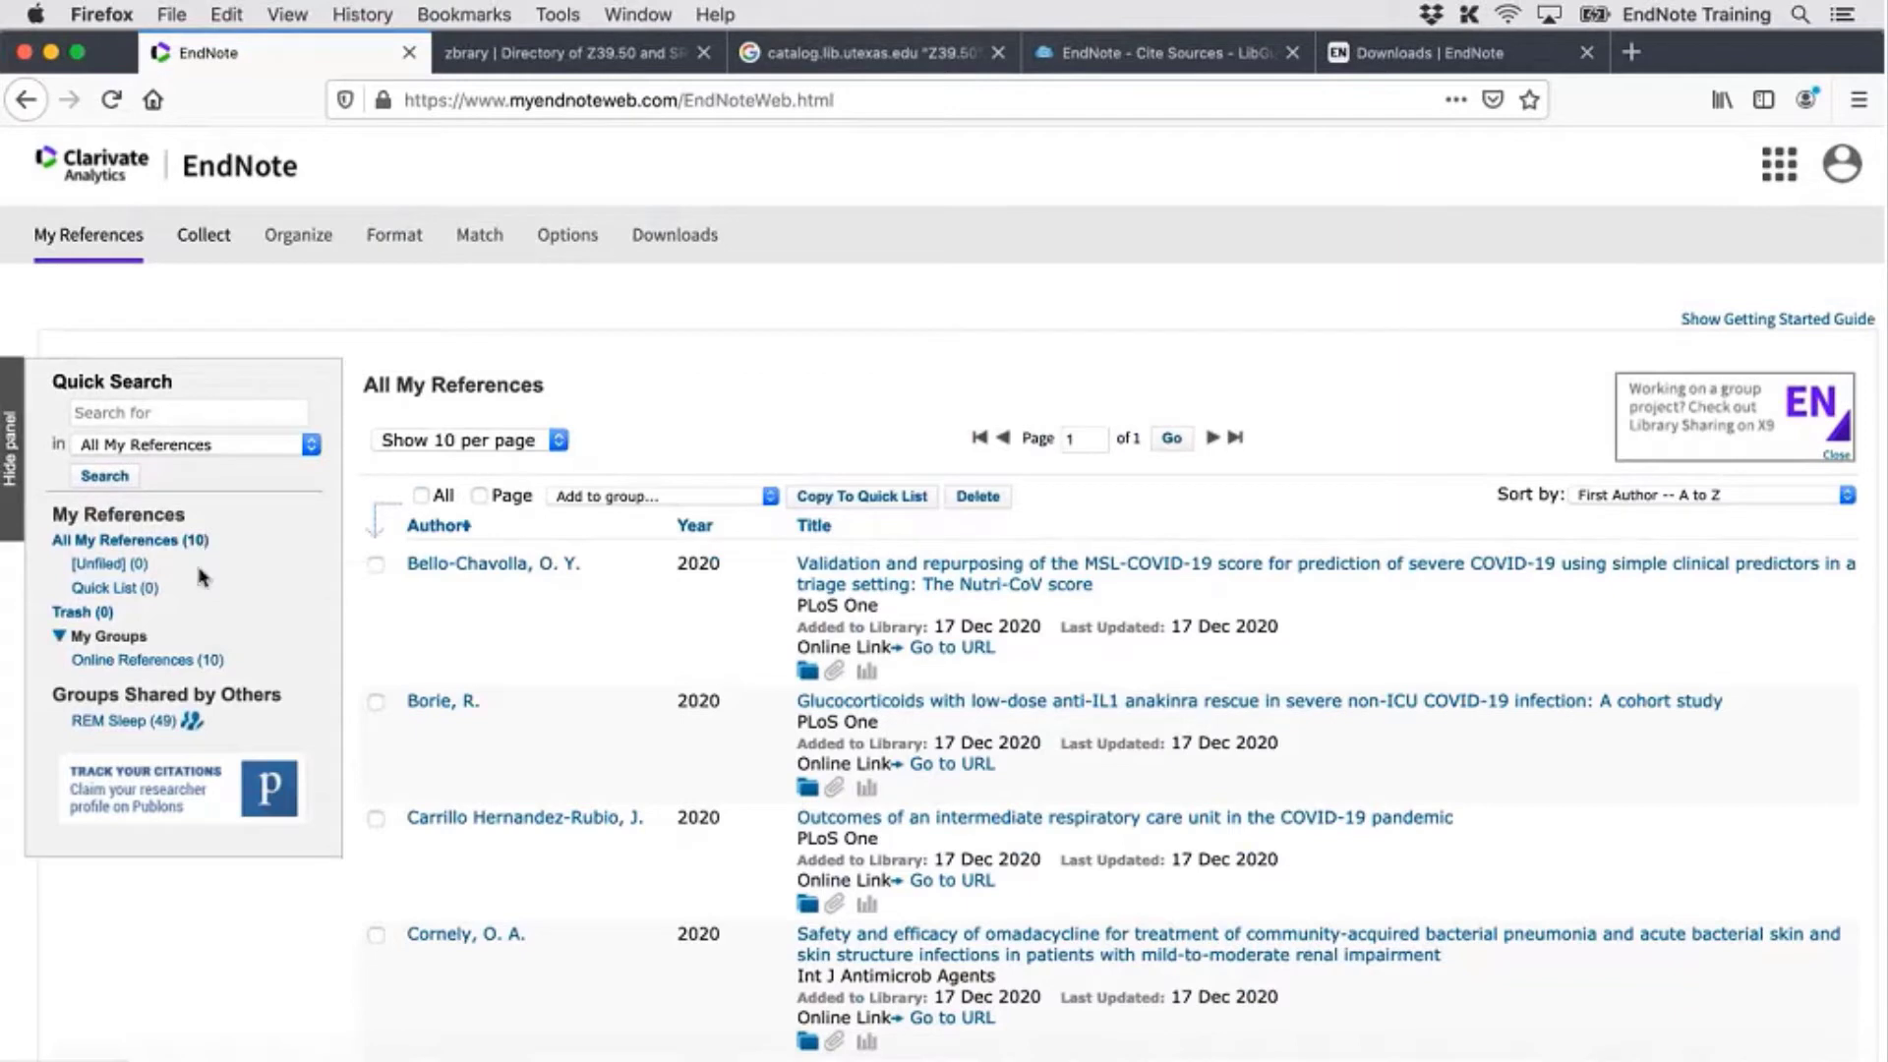
click(113, 110)
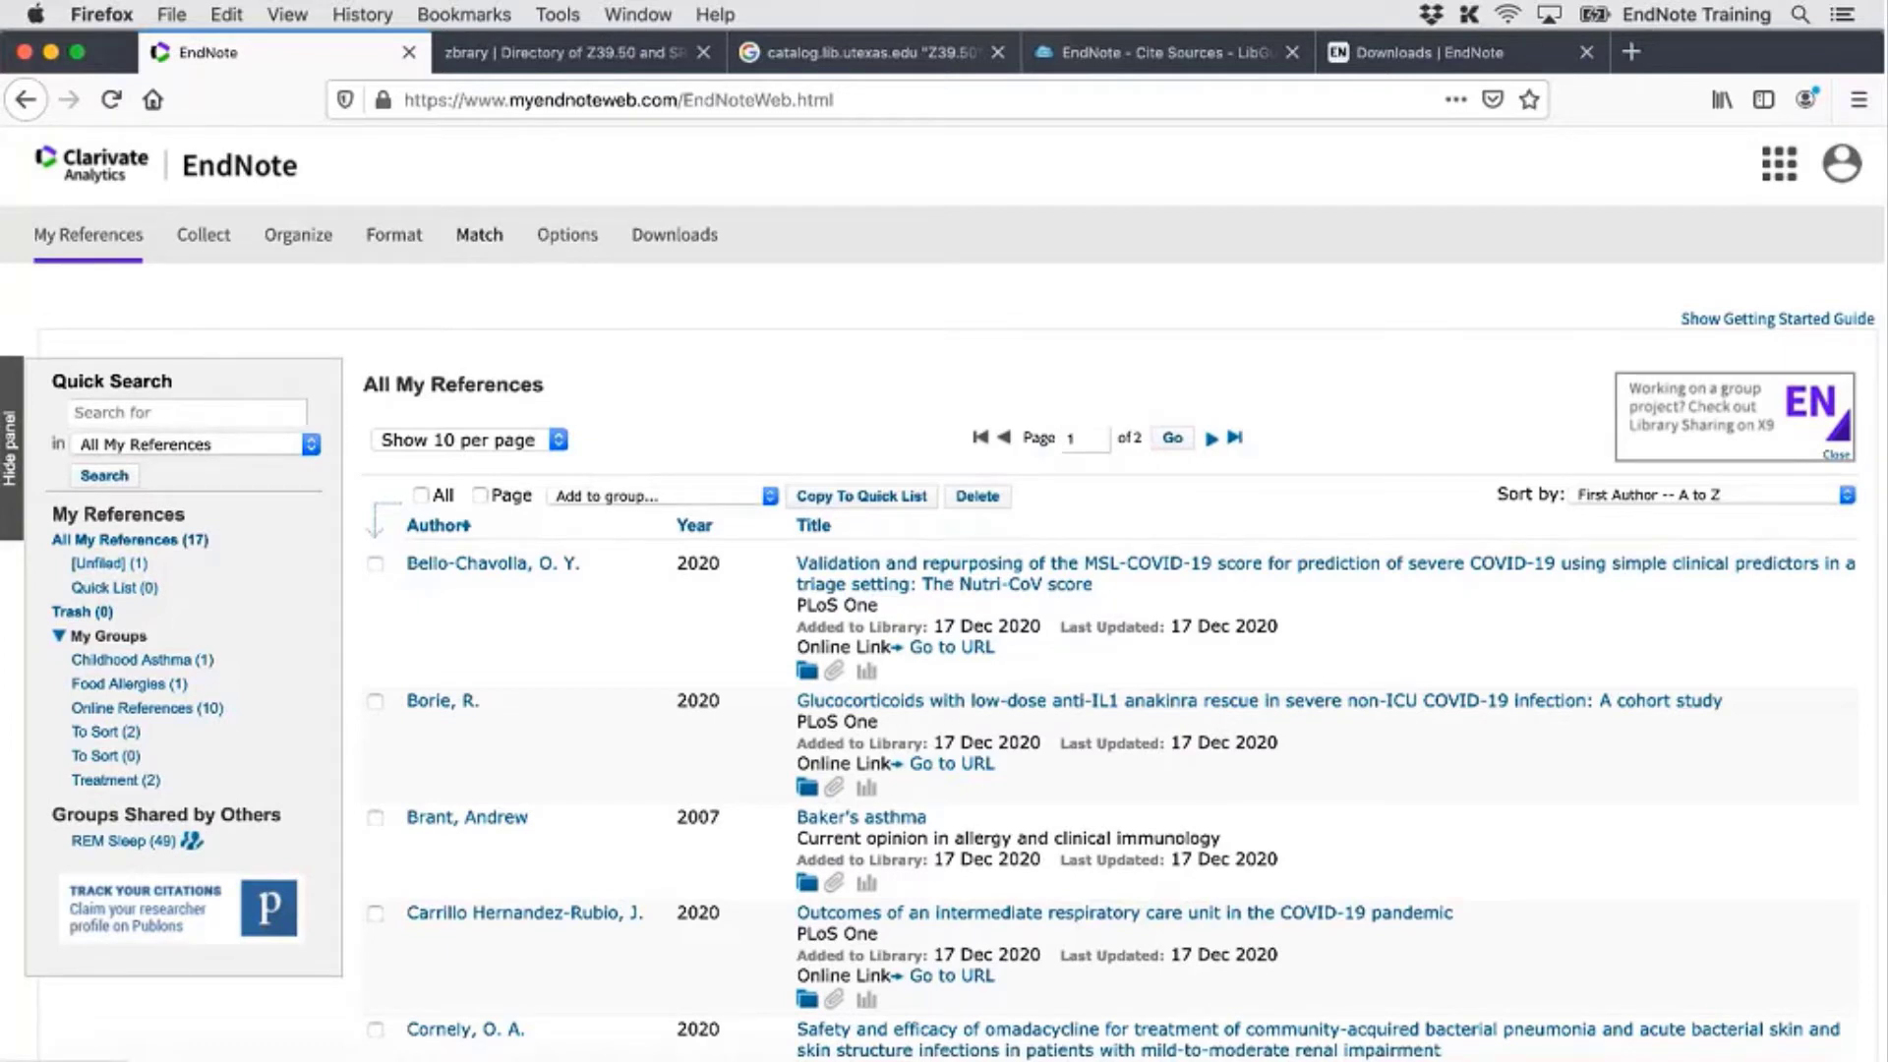
View the first online reference's attachments, then minimize Firefox to return to EndNote 20
scroll(836, 689, down, 1)
click(834, 629)
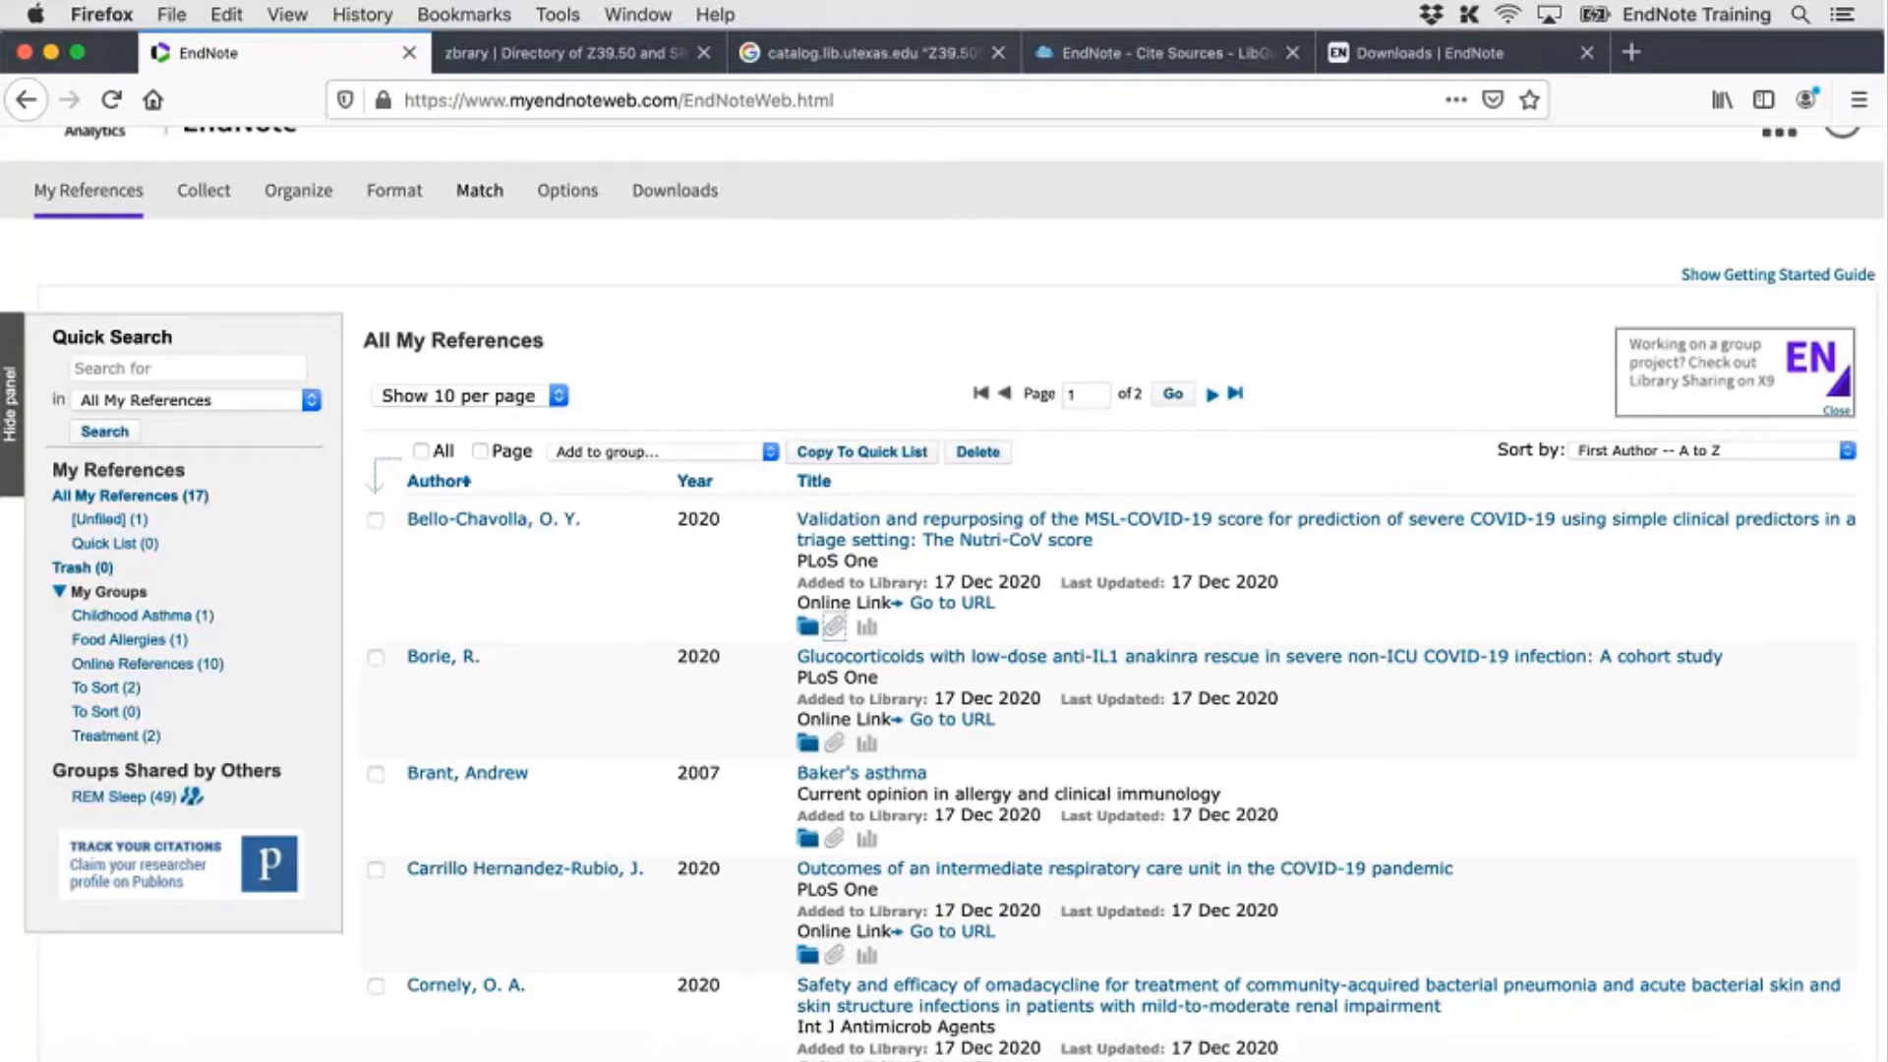
click(51, 53)
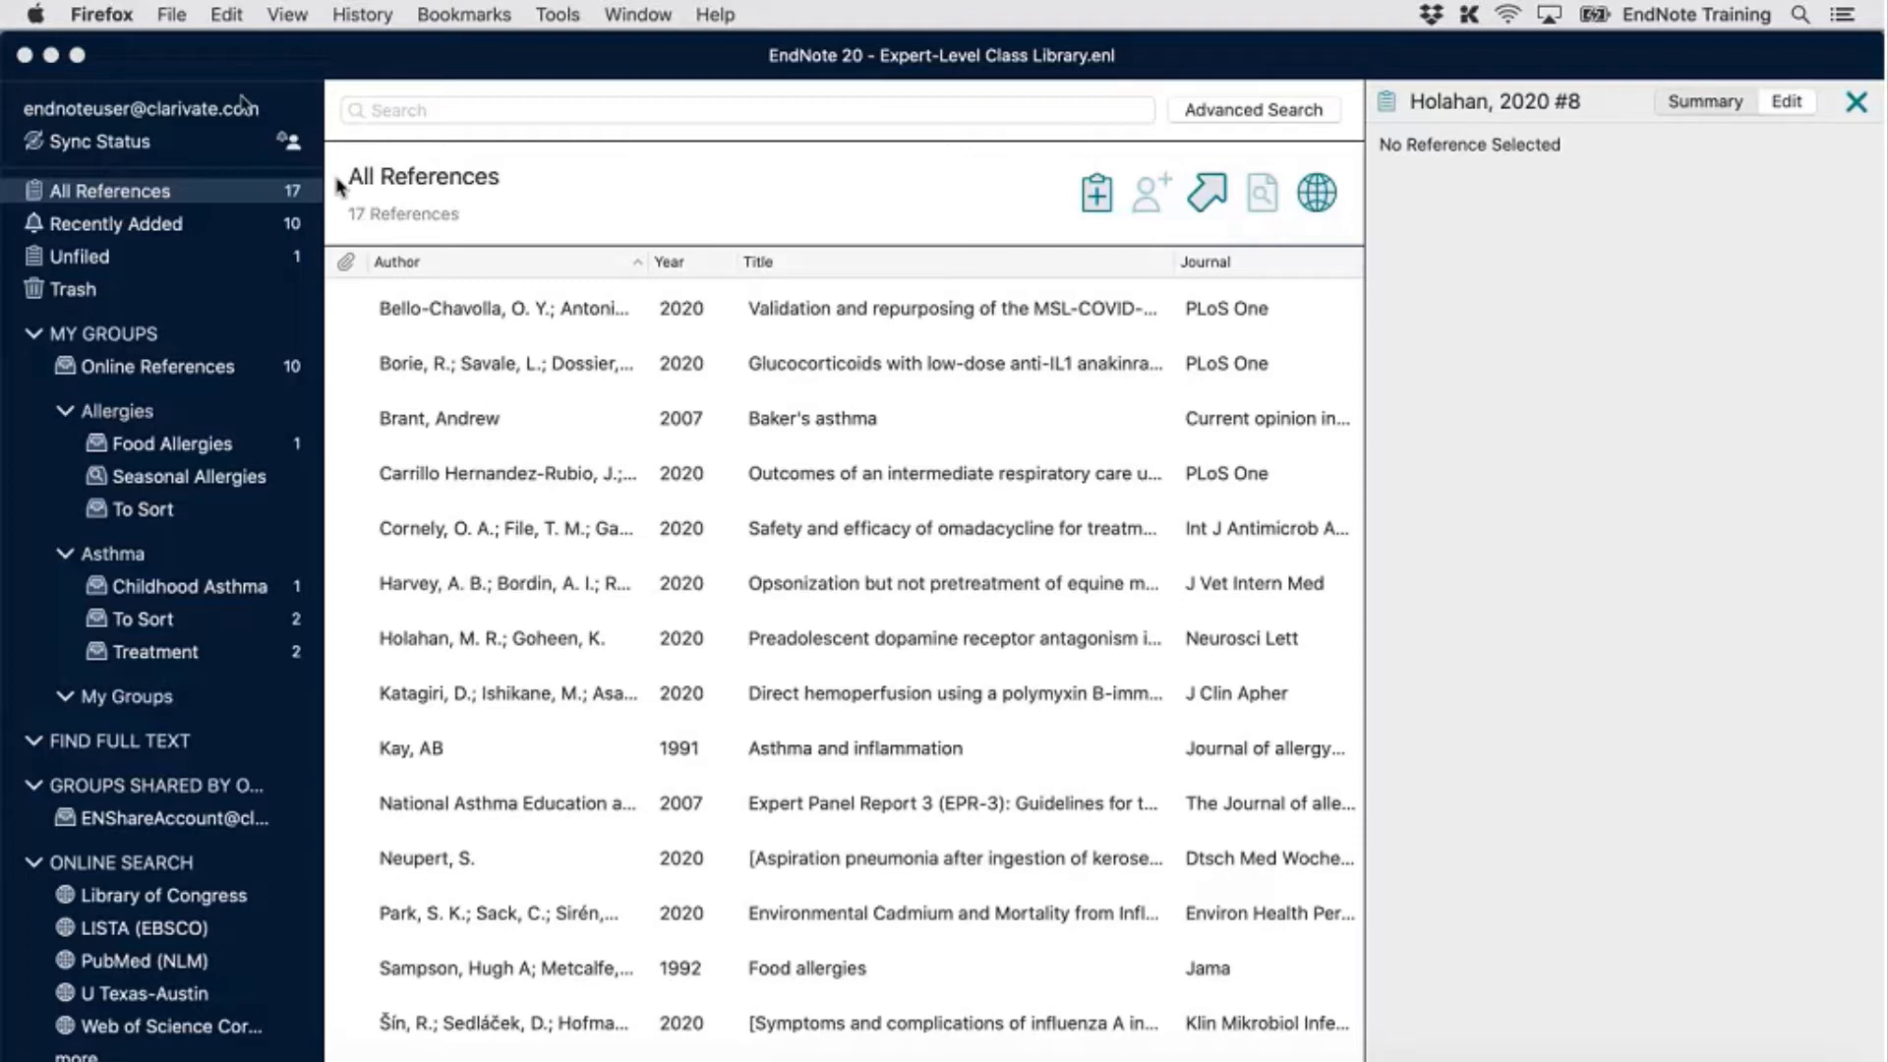
Close the Expert-Level Class Library window and minimize the Dropbox folder and Word windows
click(263, 65)
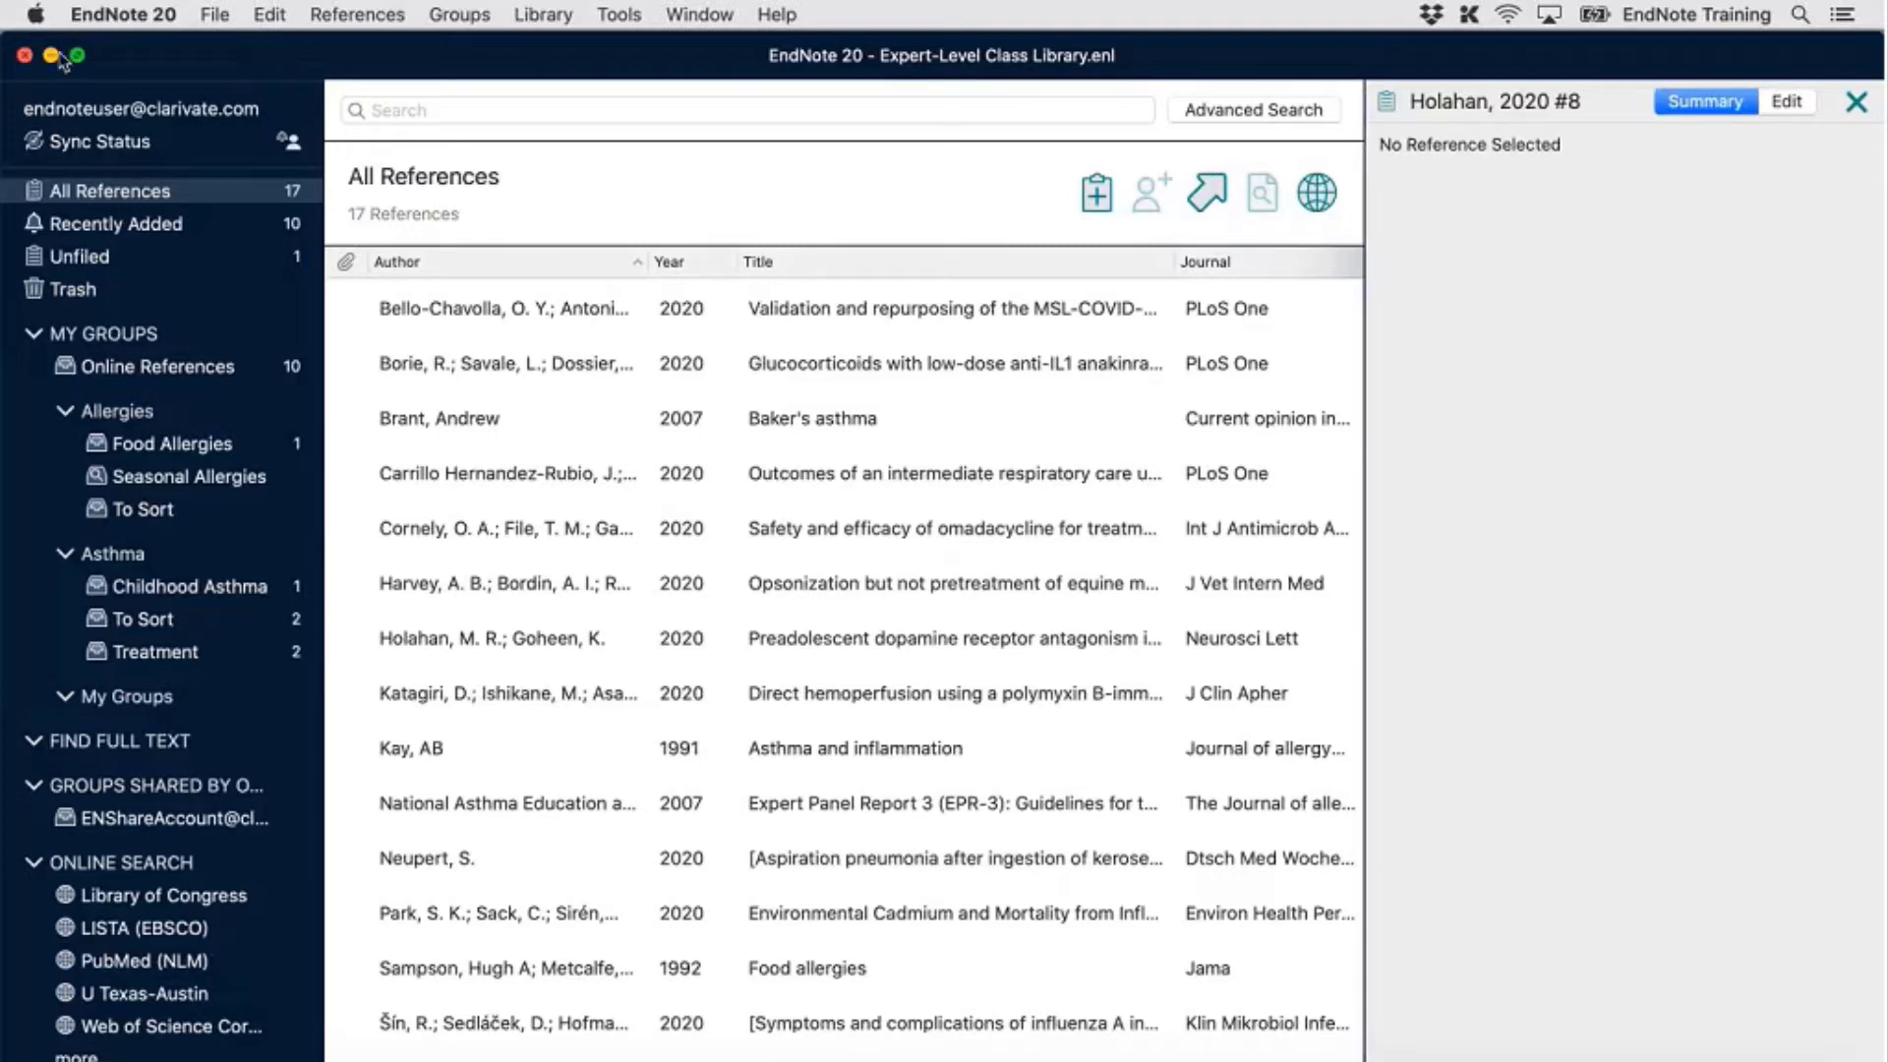
click(25, 56)
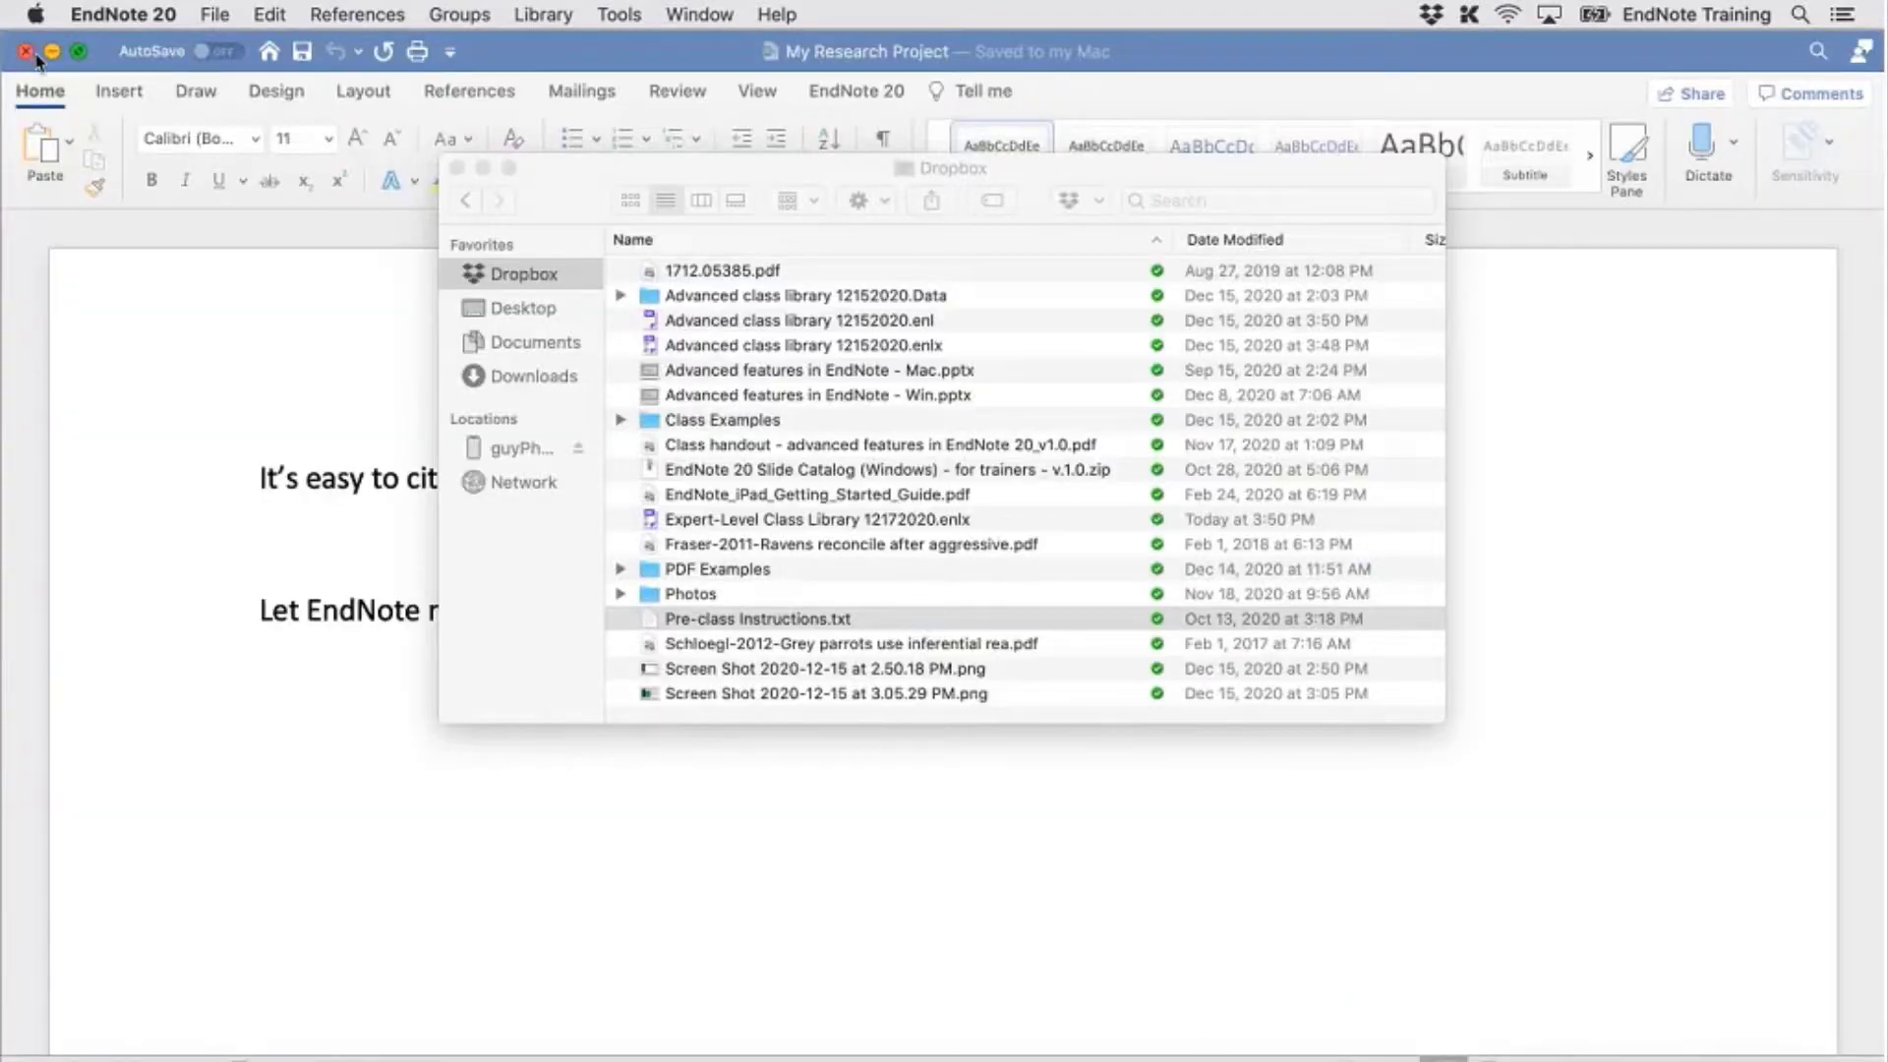
click(483, 168)
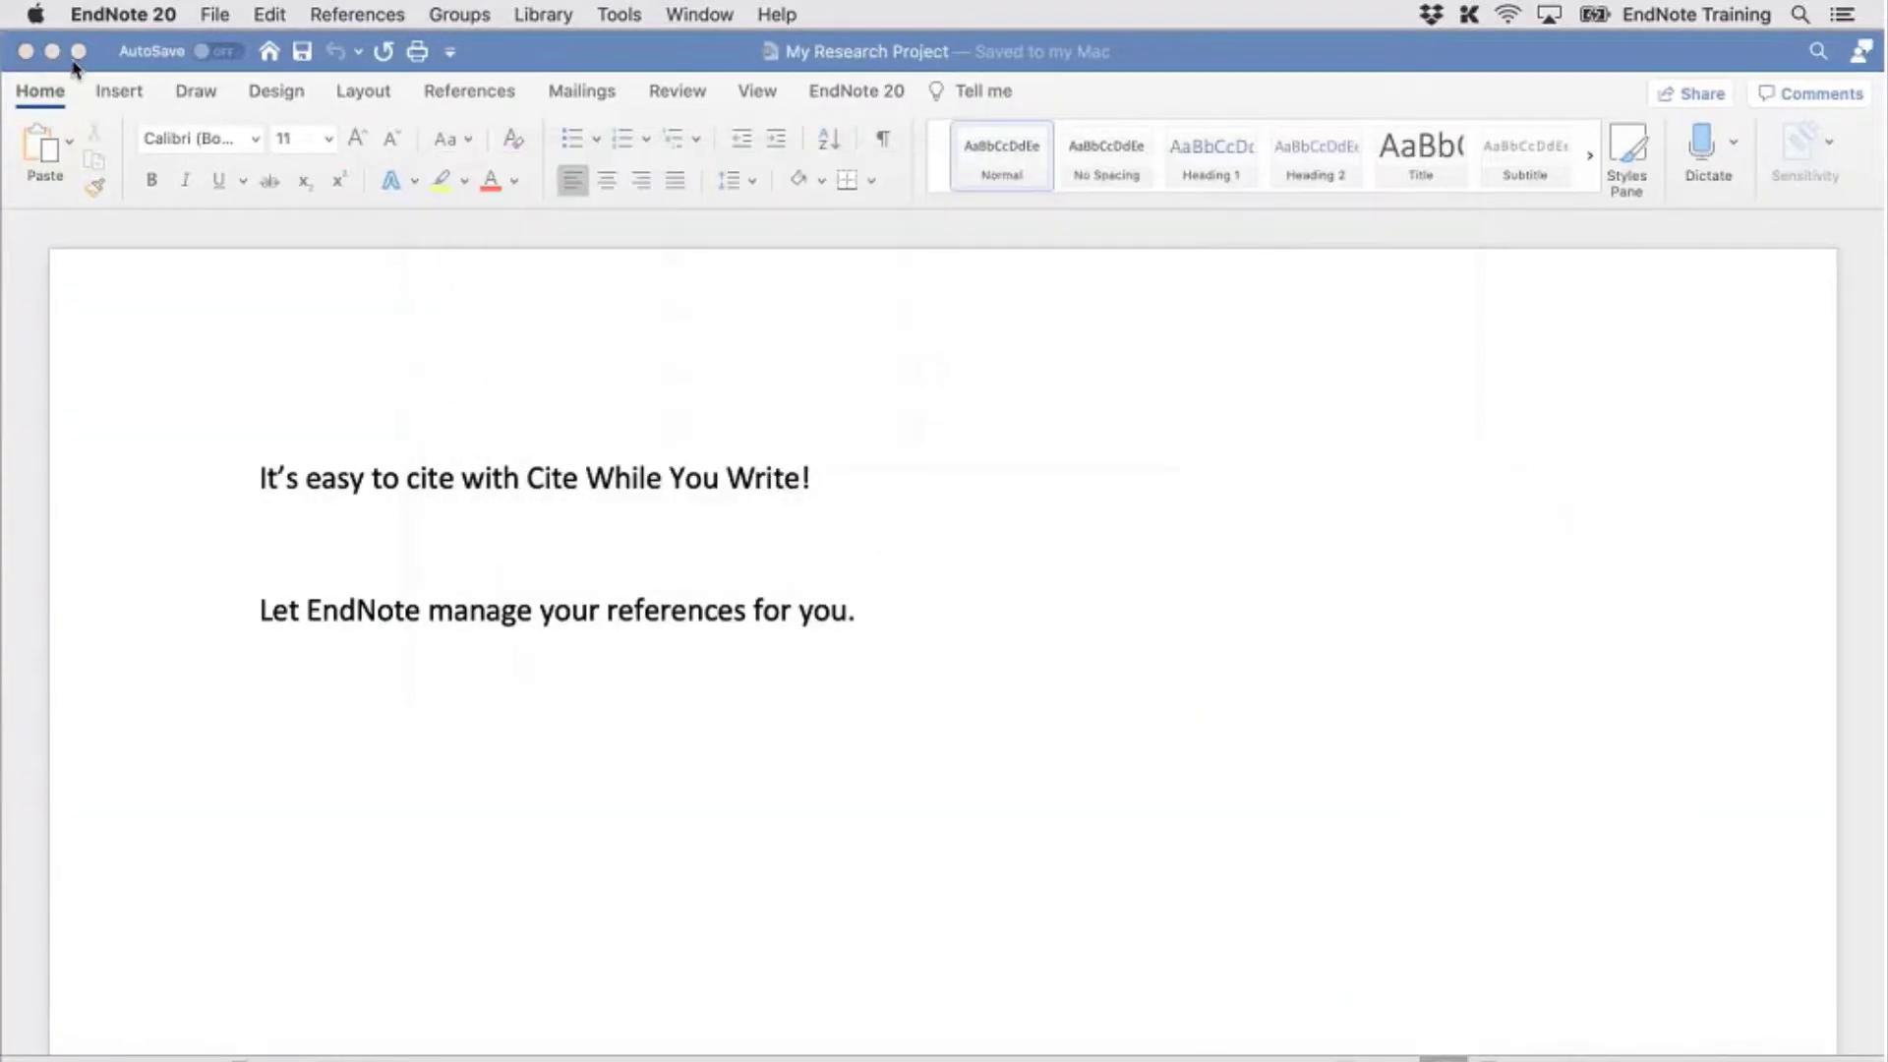
click(52, 51)
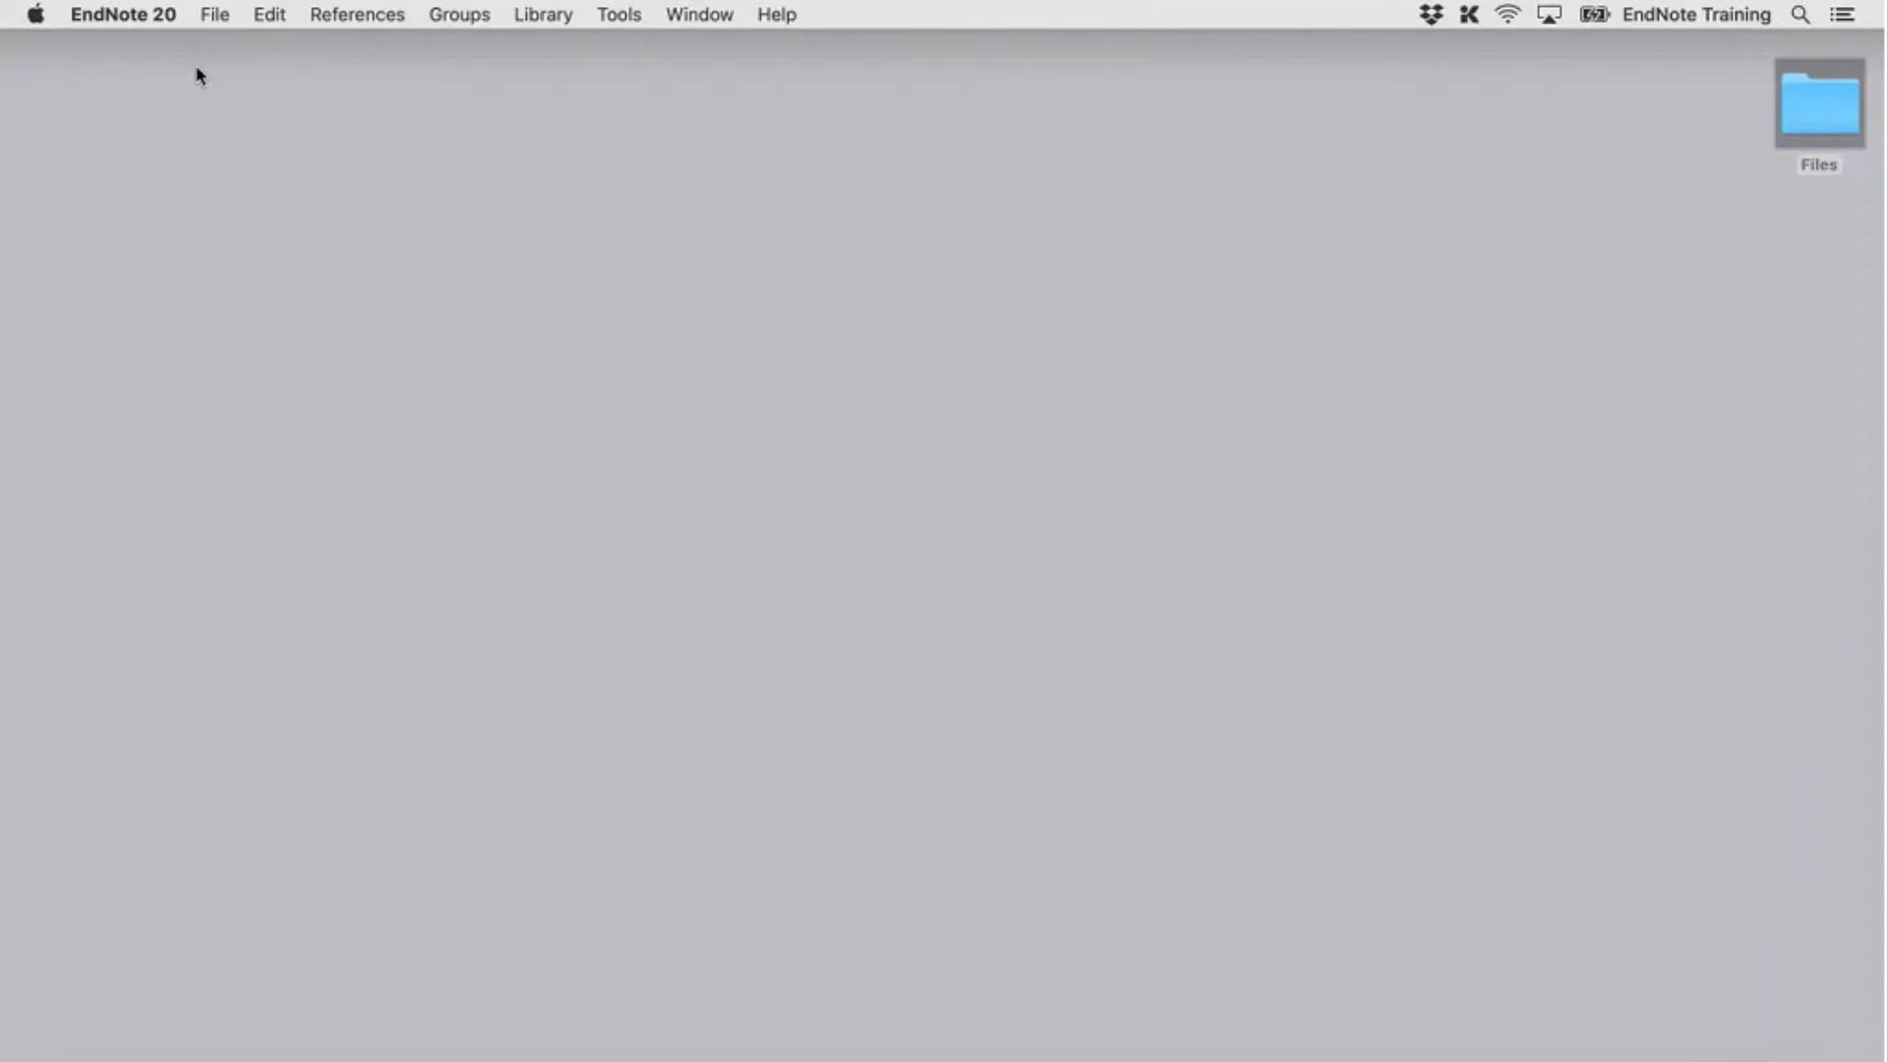
Start a new library named 'Sync Library - MacBook' in endnotetraining > EndNote Libraries
click(218, 16)
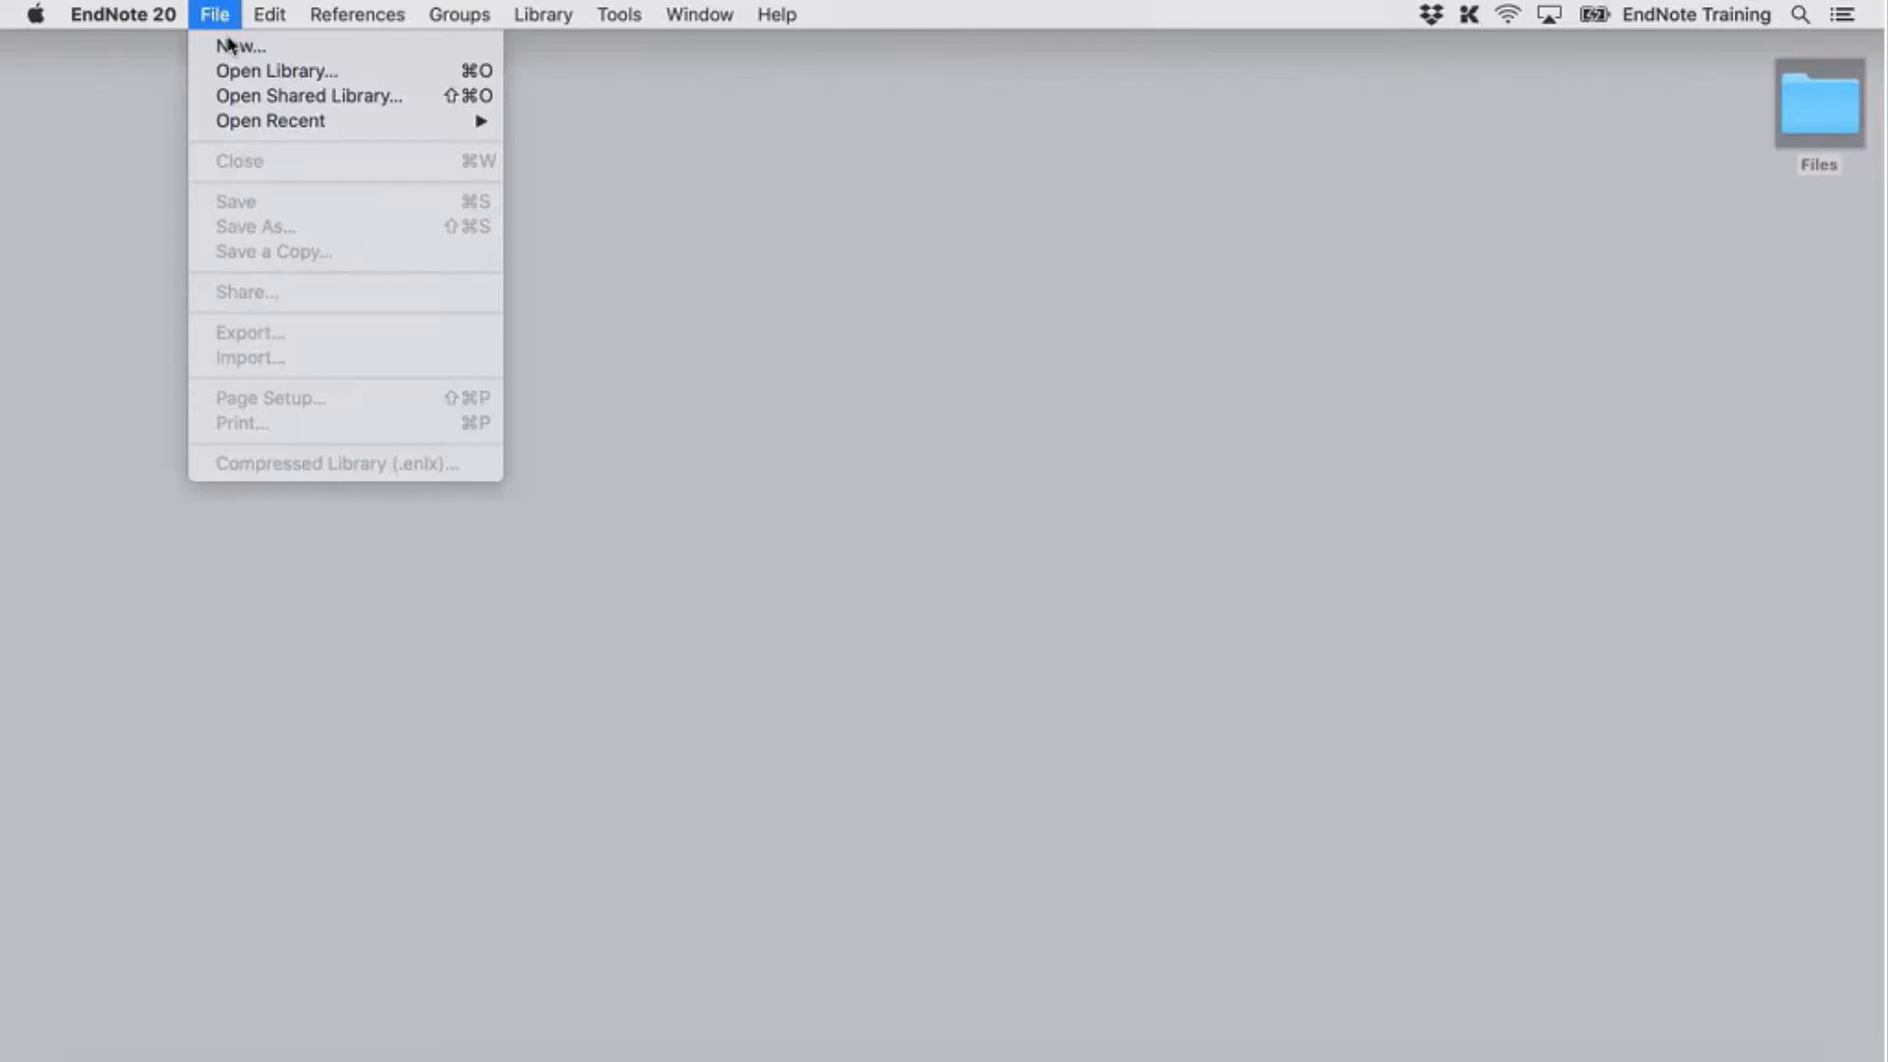
click(288, 53)
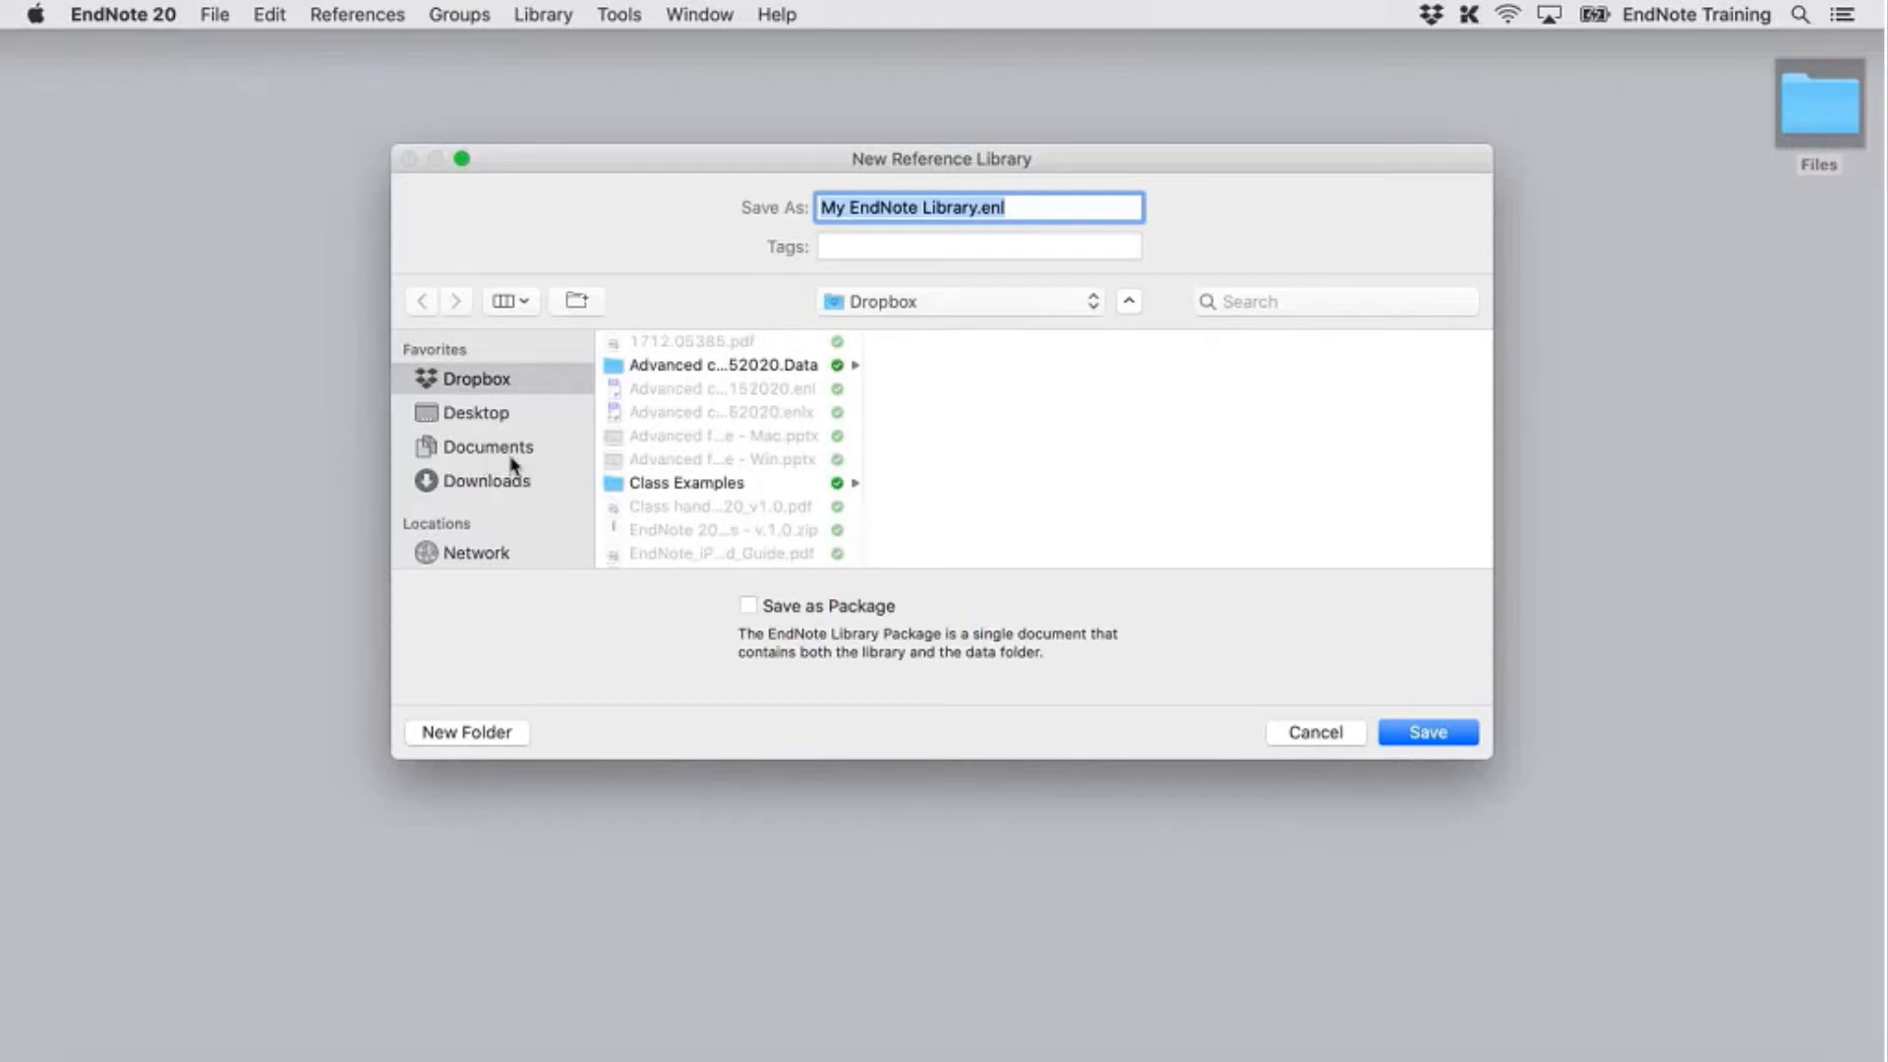
click(1022, 311)
click(1023, 329)
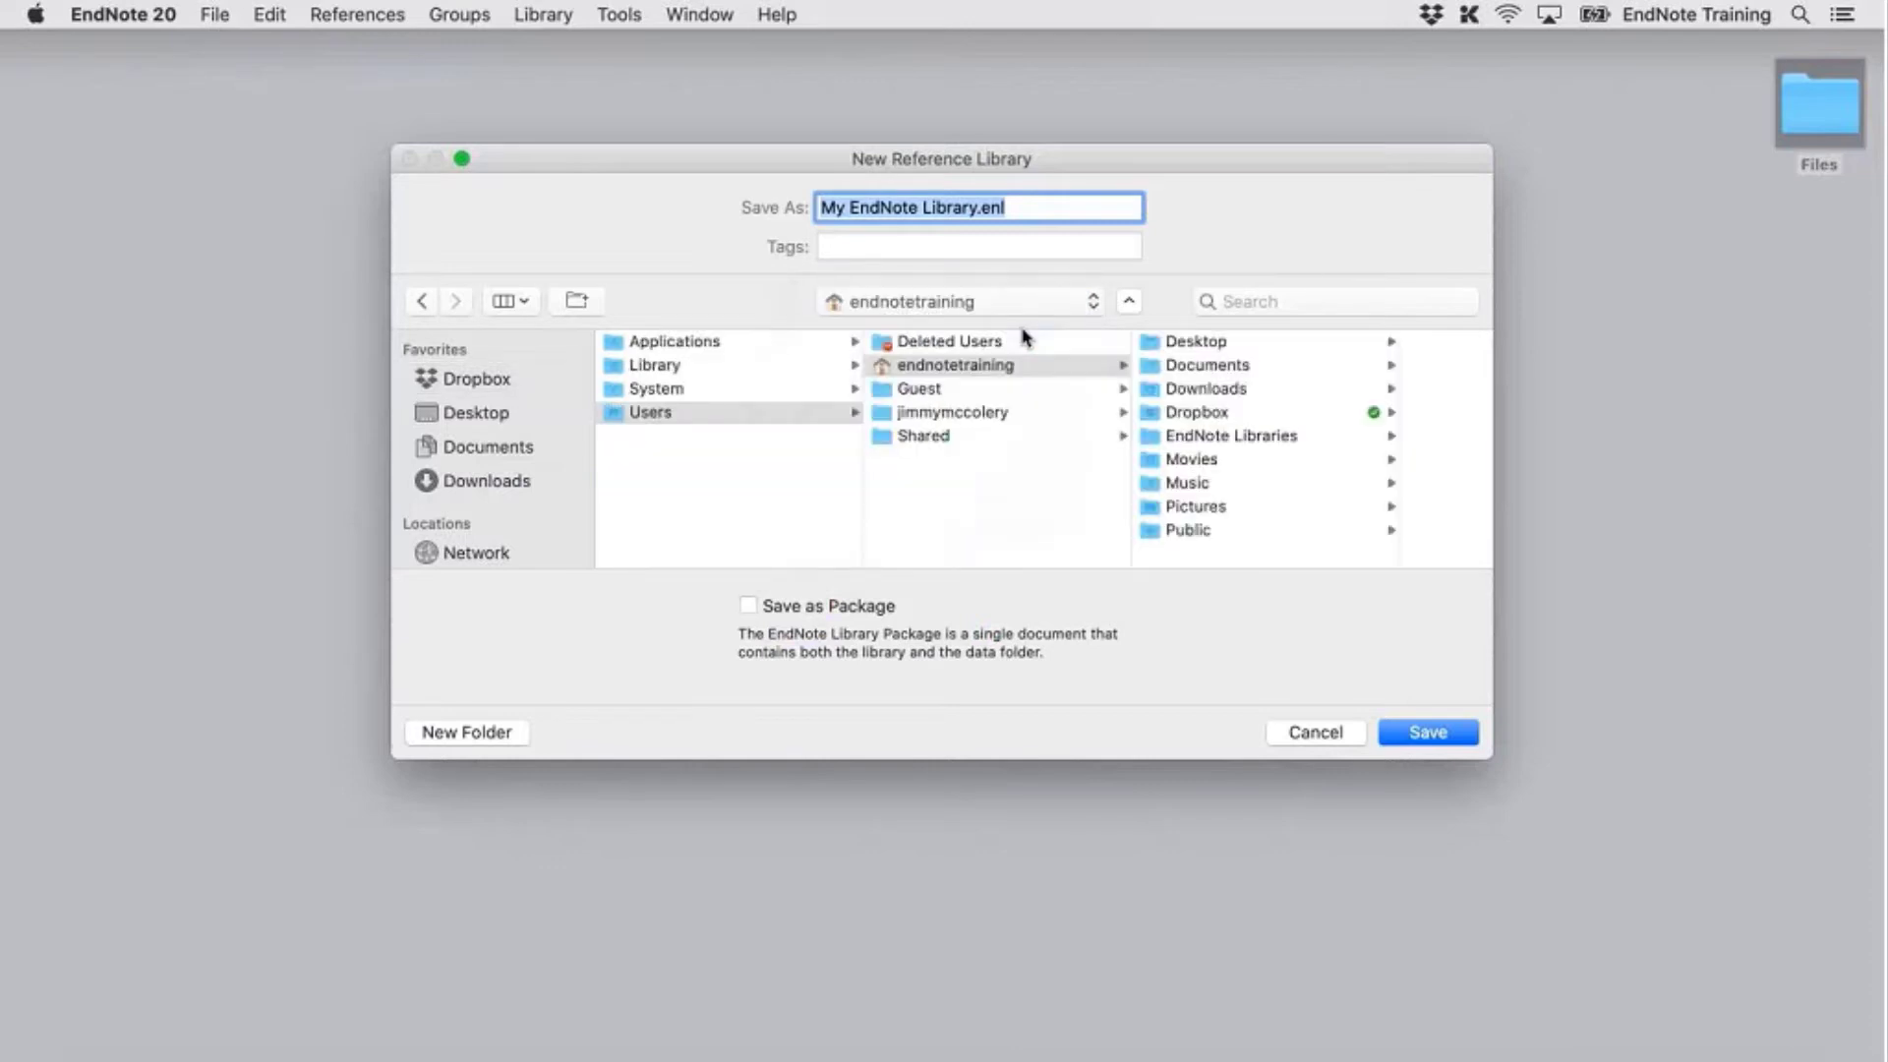
click(1243, 435)
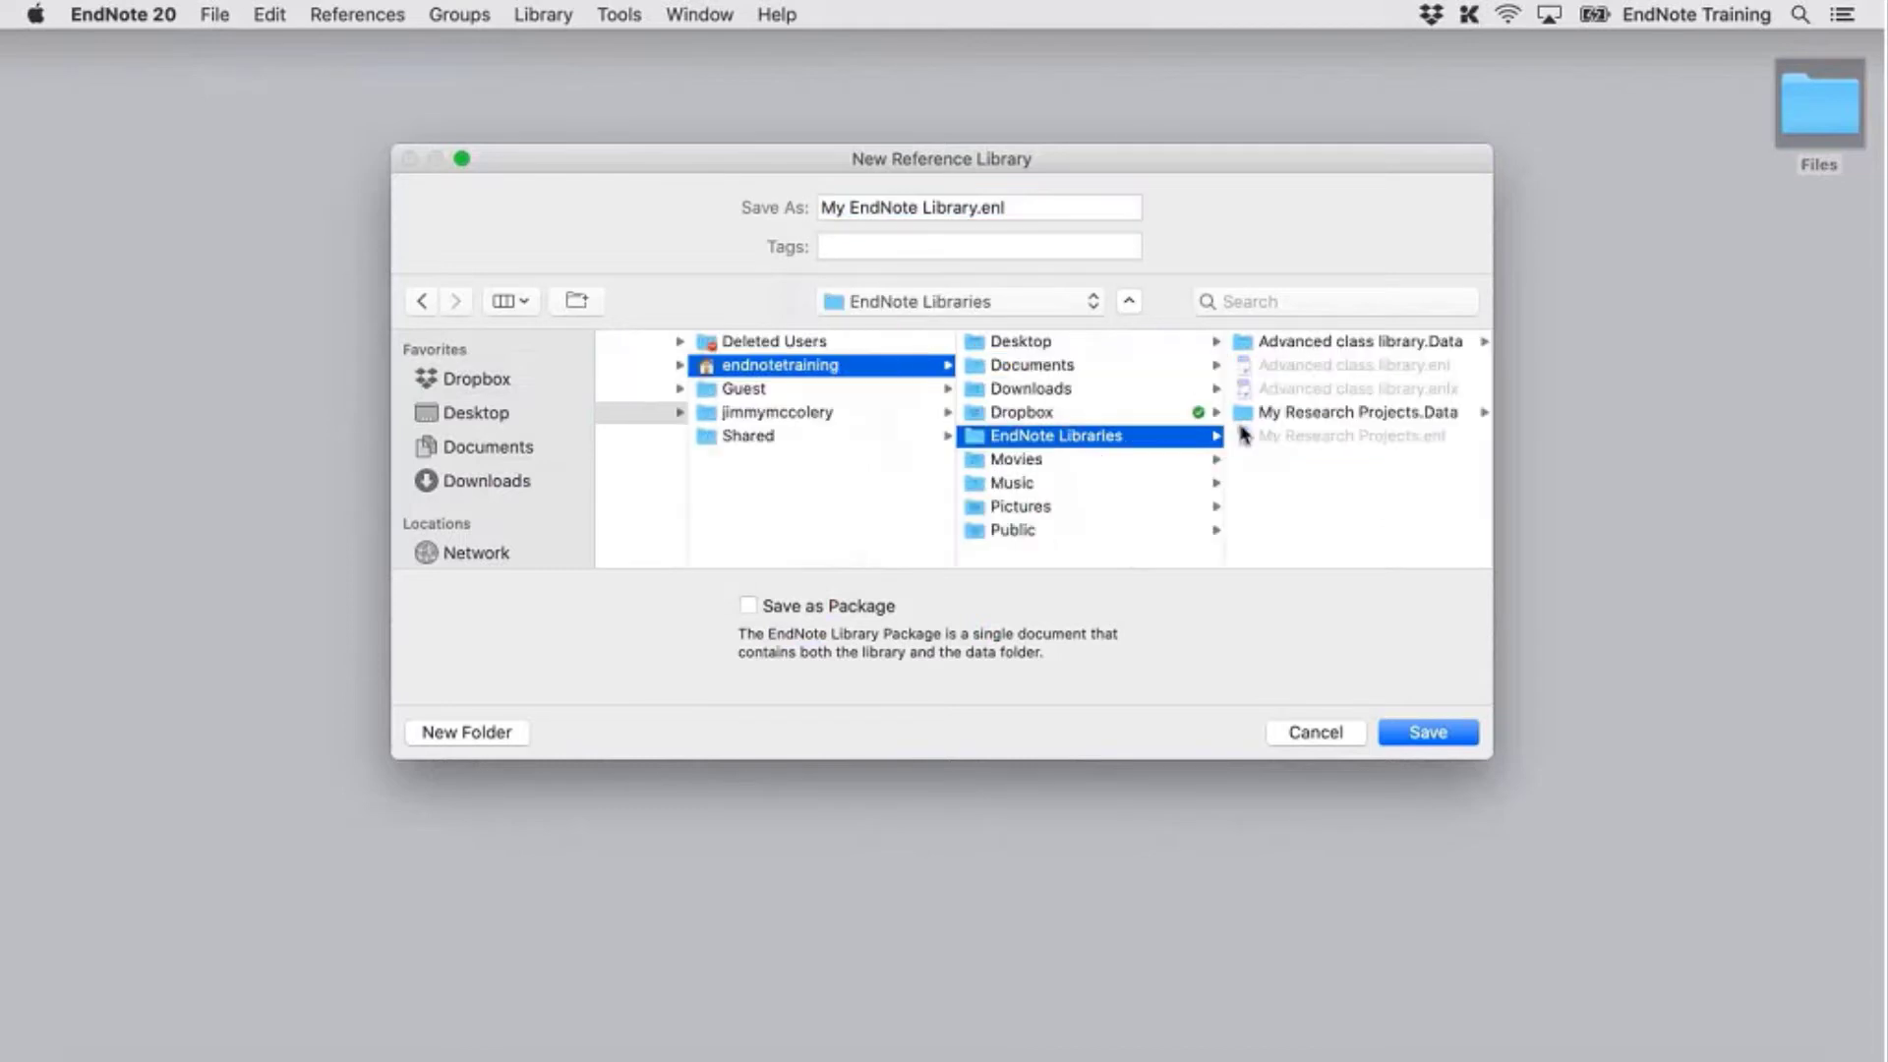
click(1040, 211)
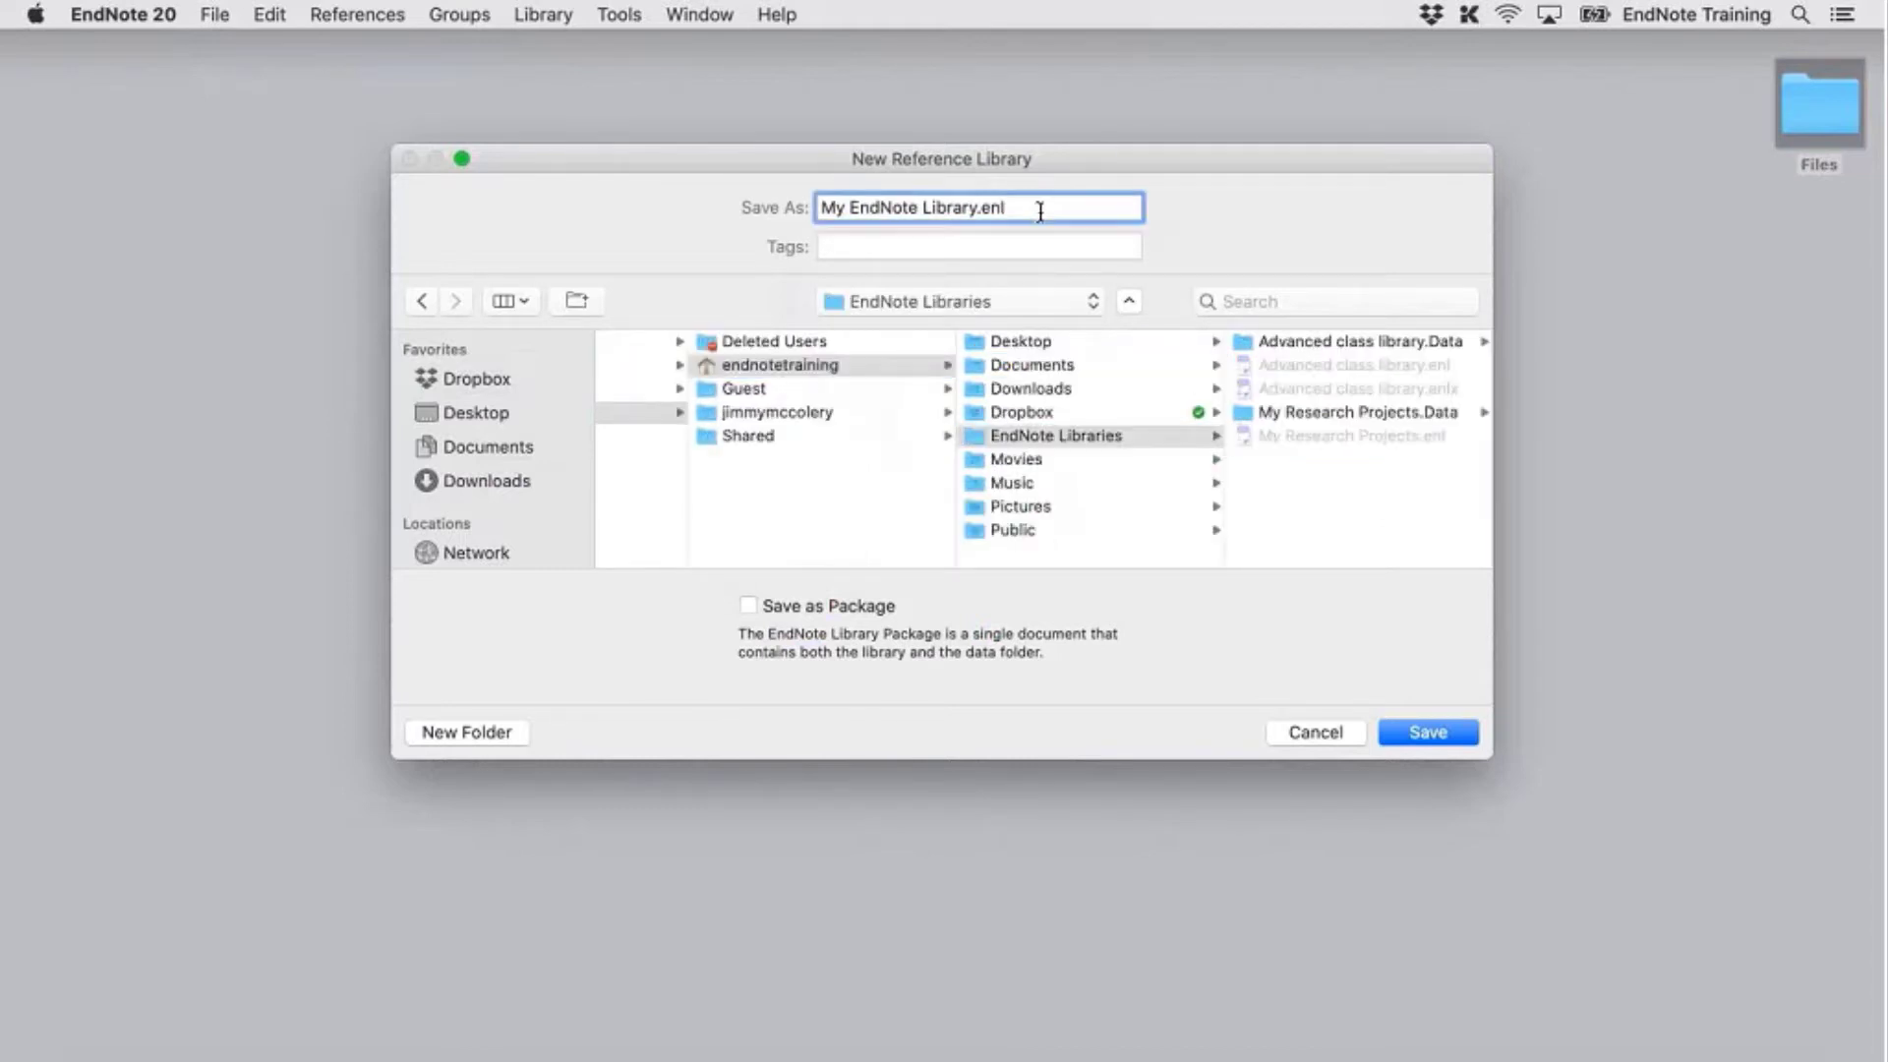
triple_click(1039, 212)
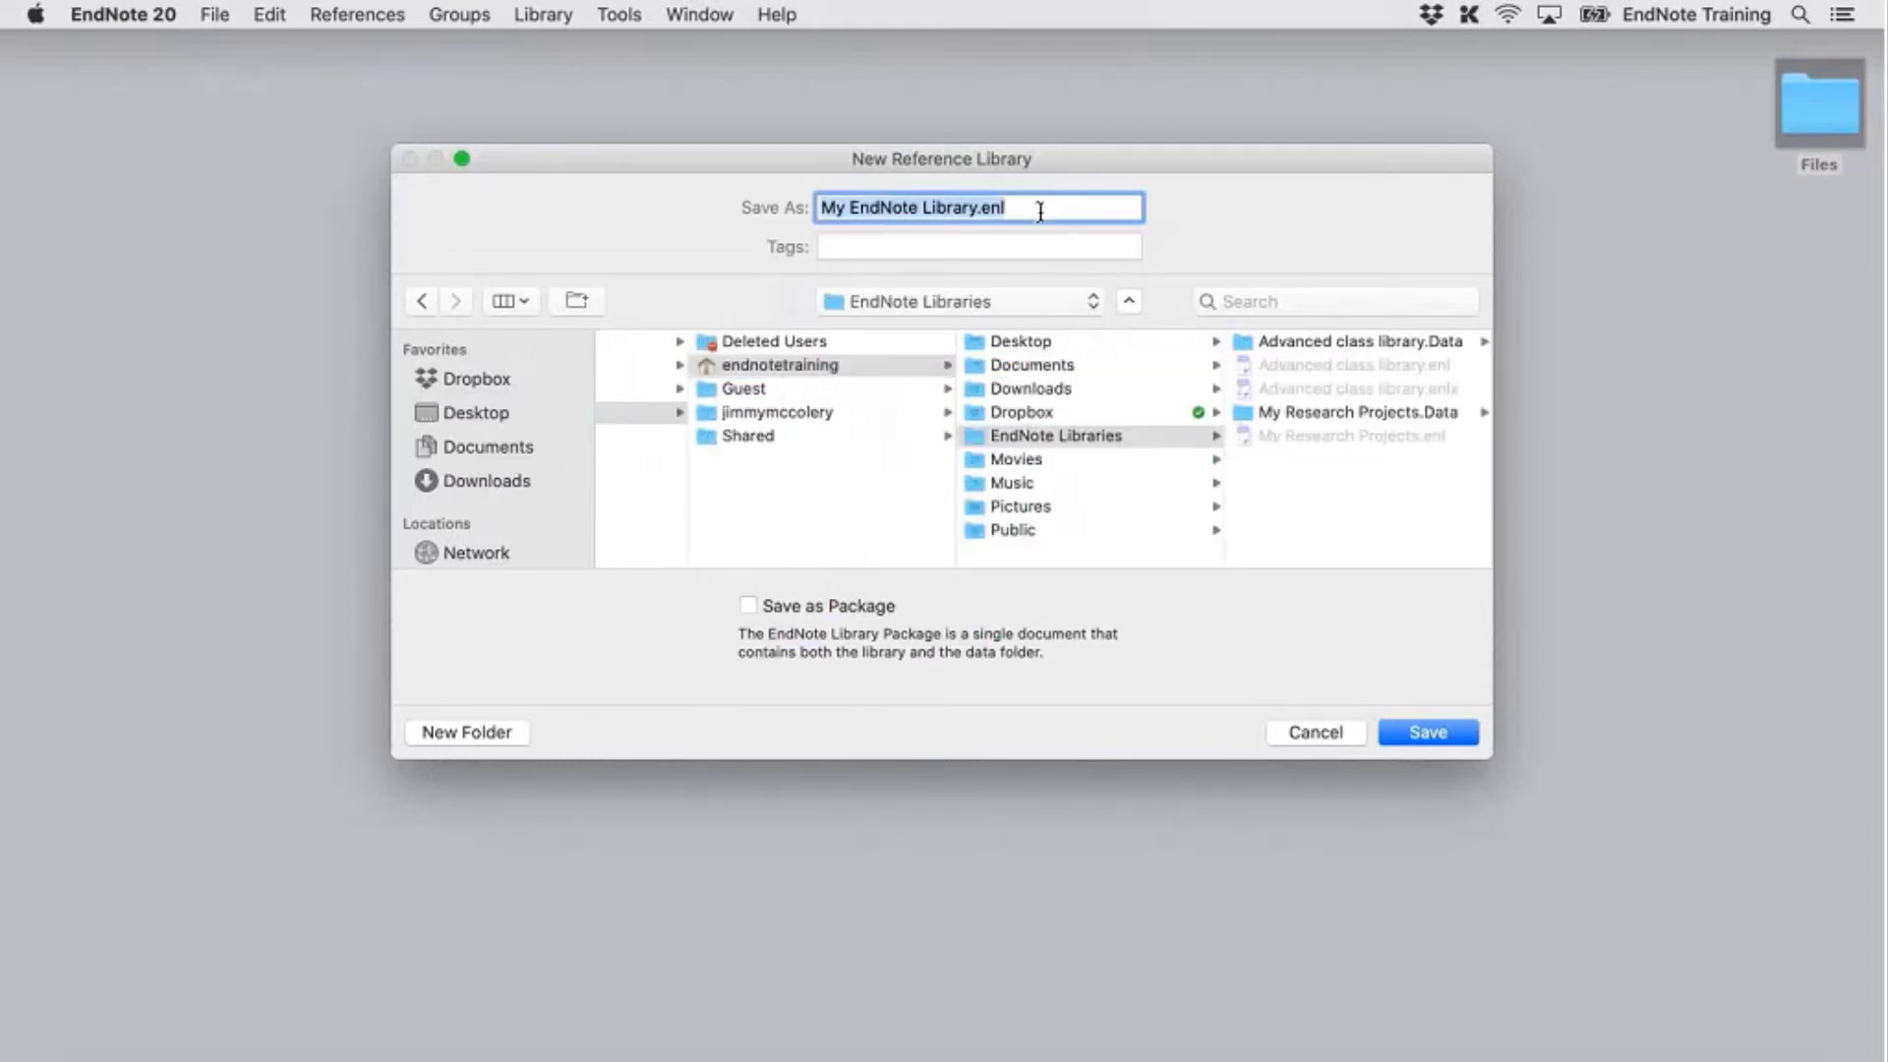
text(Sync Library - MacBoo)
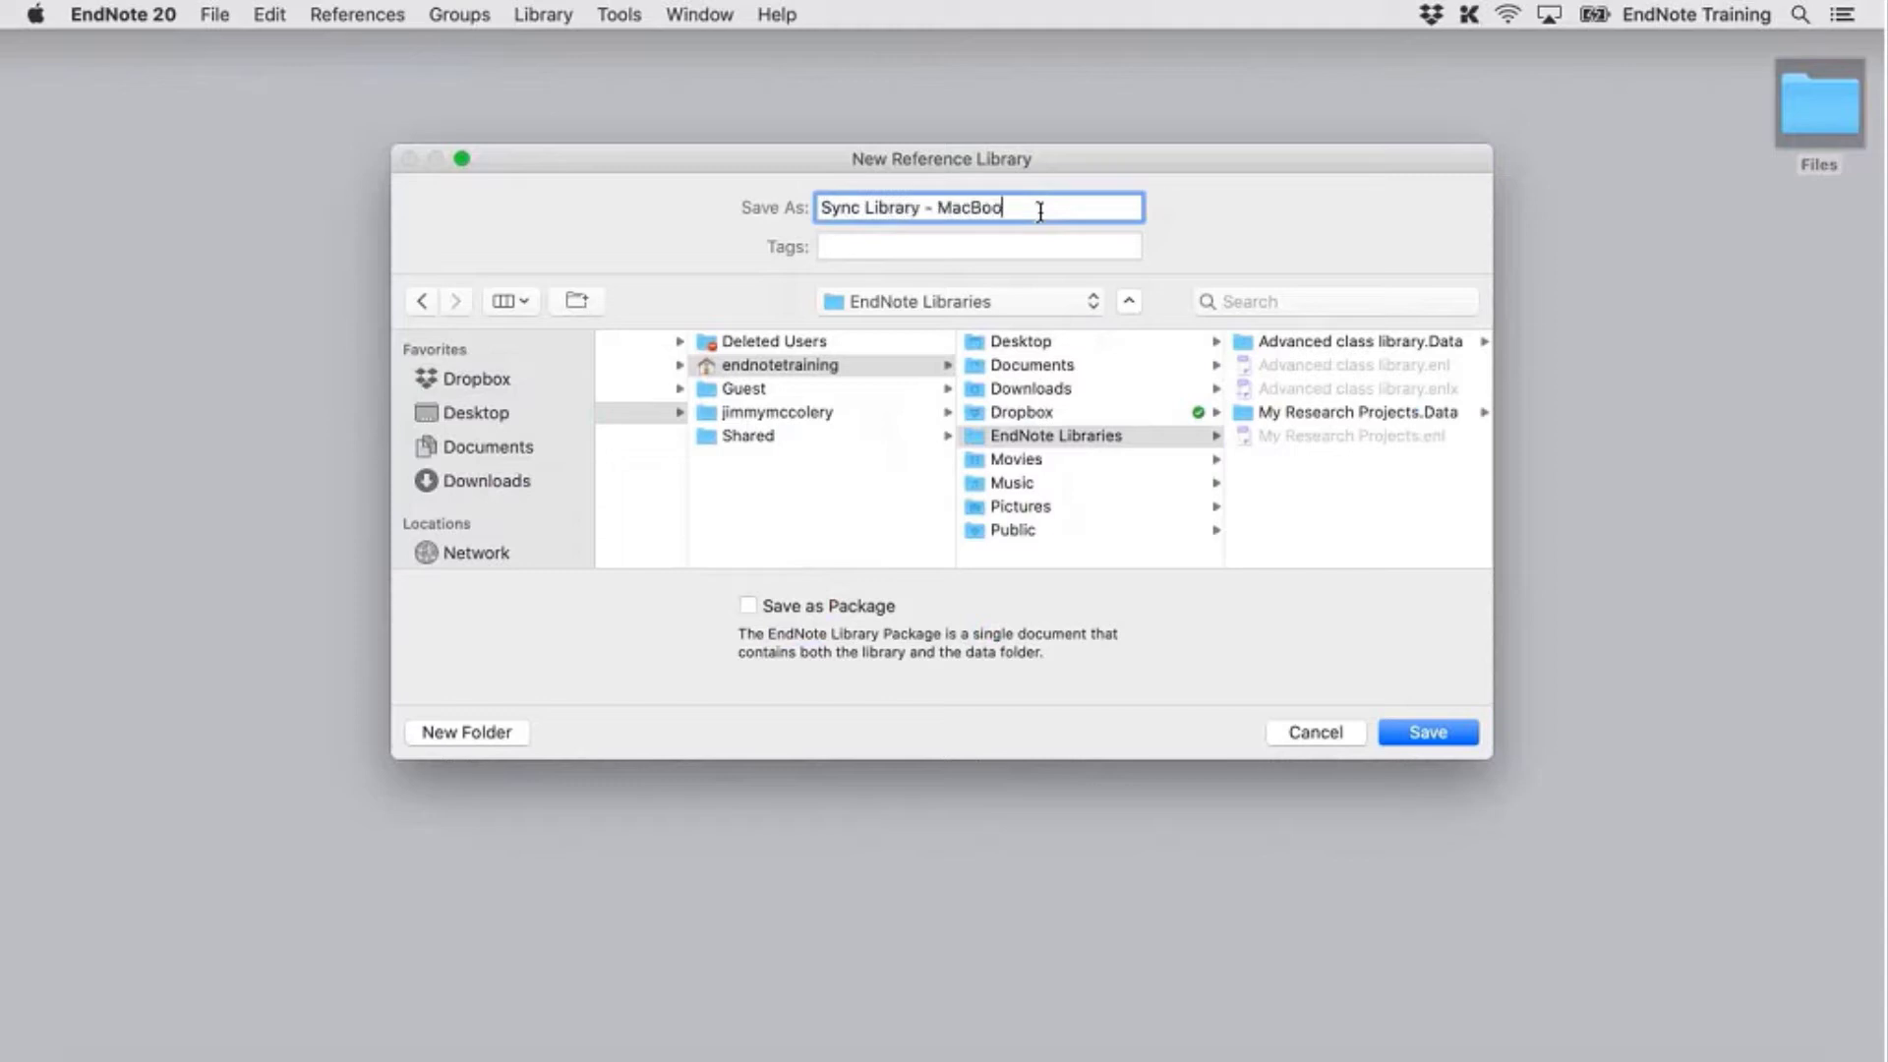
text(k)
Save the new Sync Library - MacBook and move its window top-left, enlarged to nearly fill the screen
click(1438, 736)
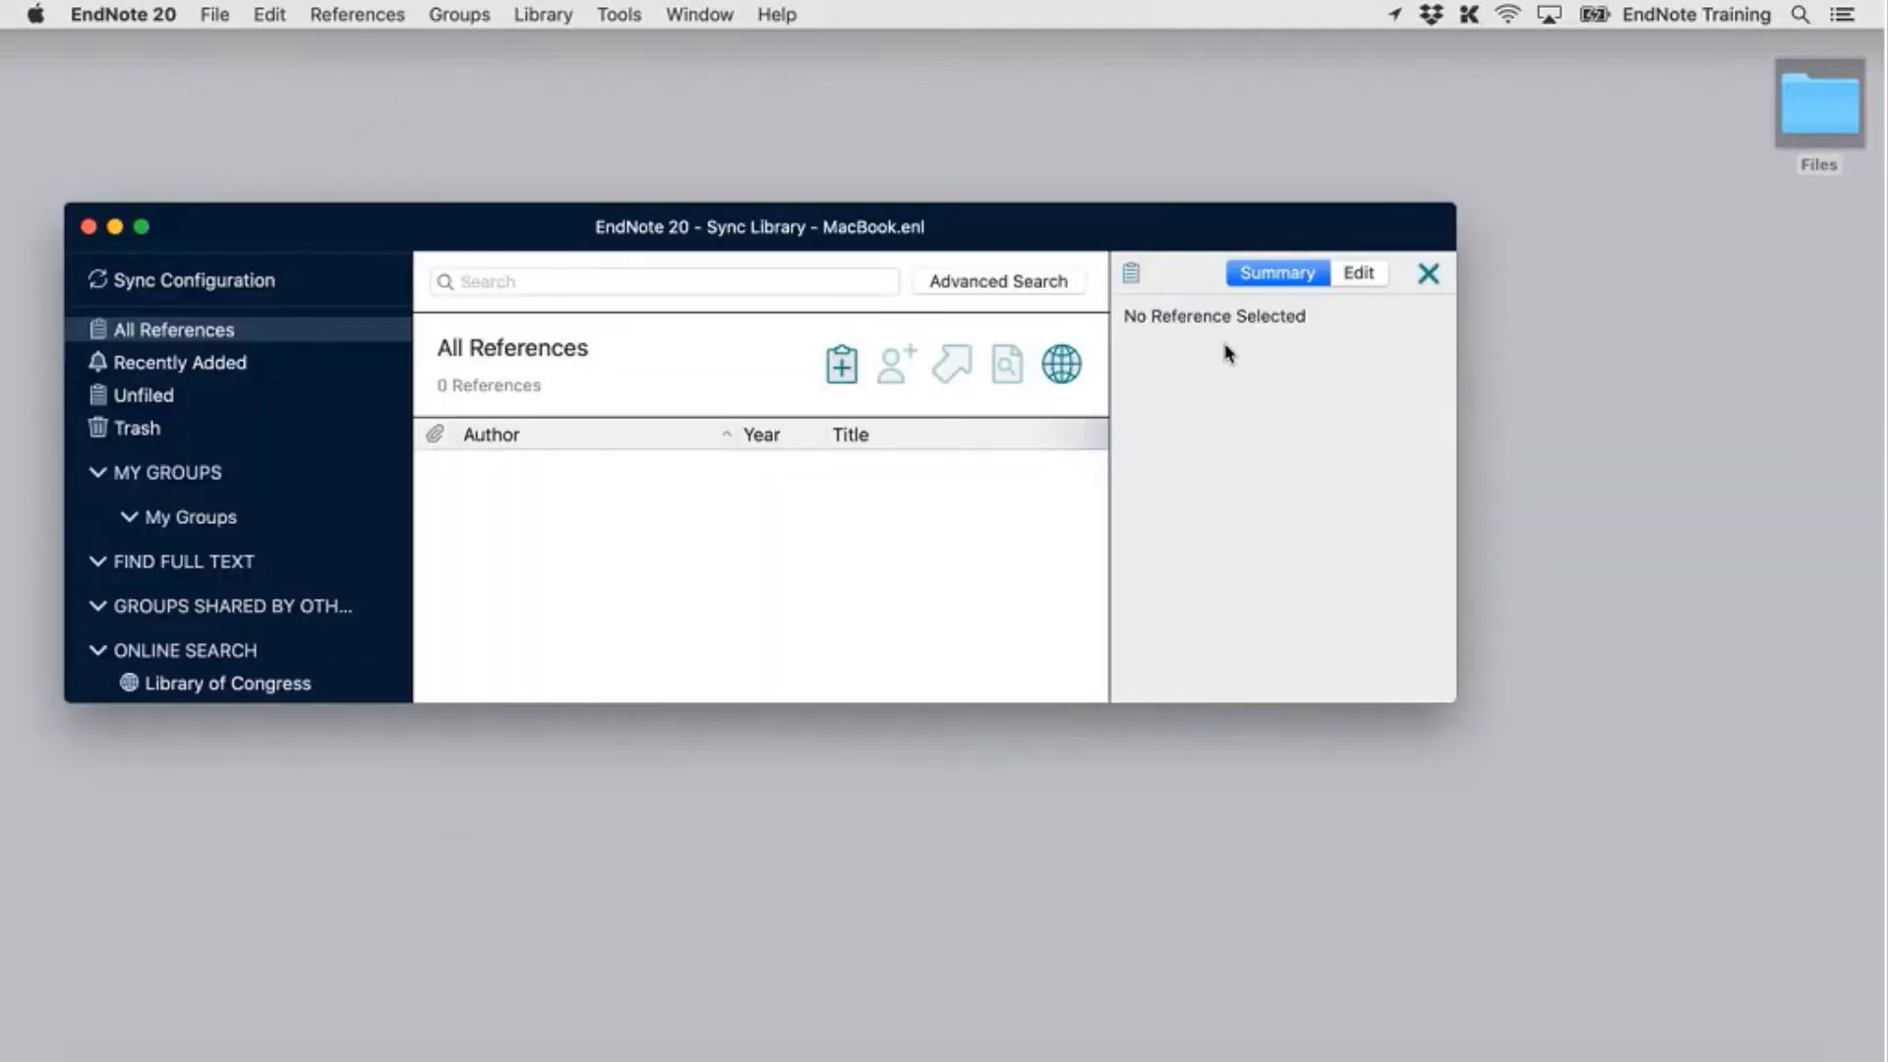
drag(1183, 234, 1127, 77)
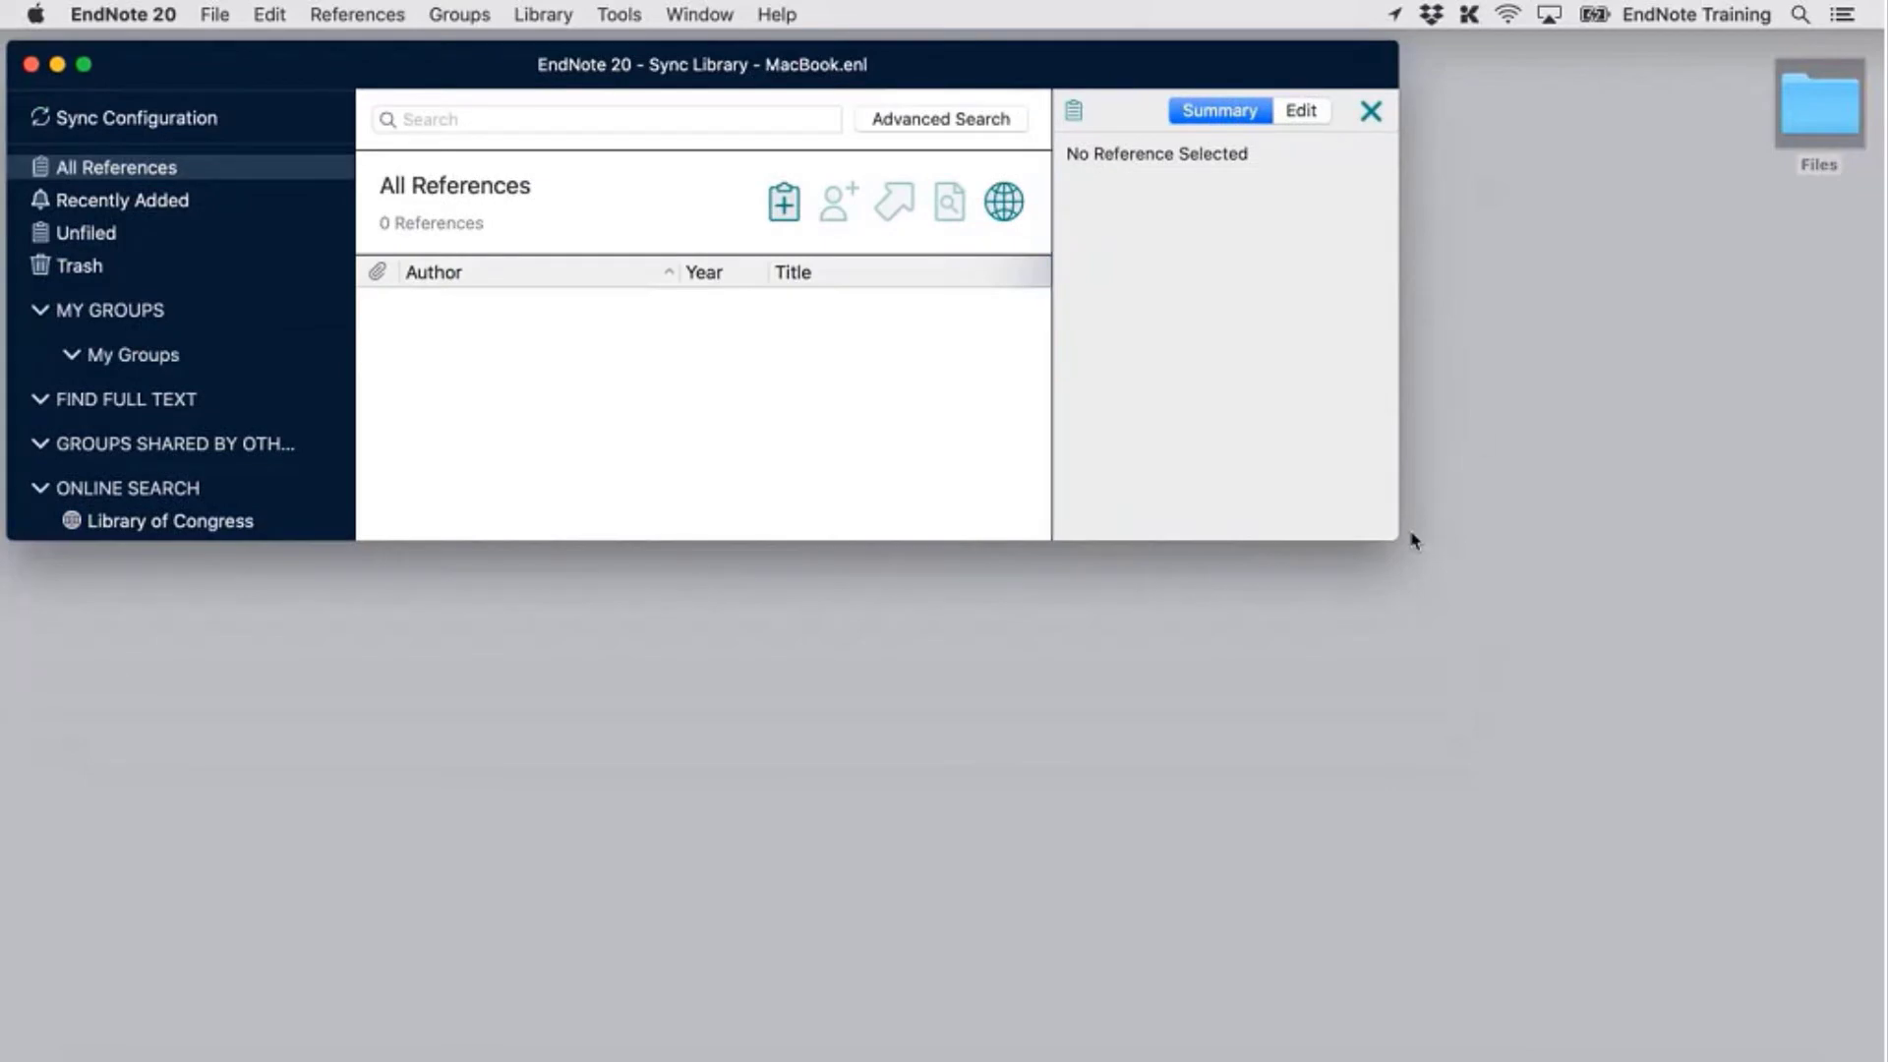
drag(1413, 540, 1878, 1060)
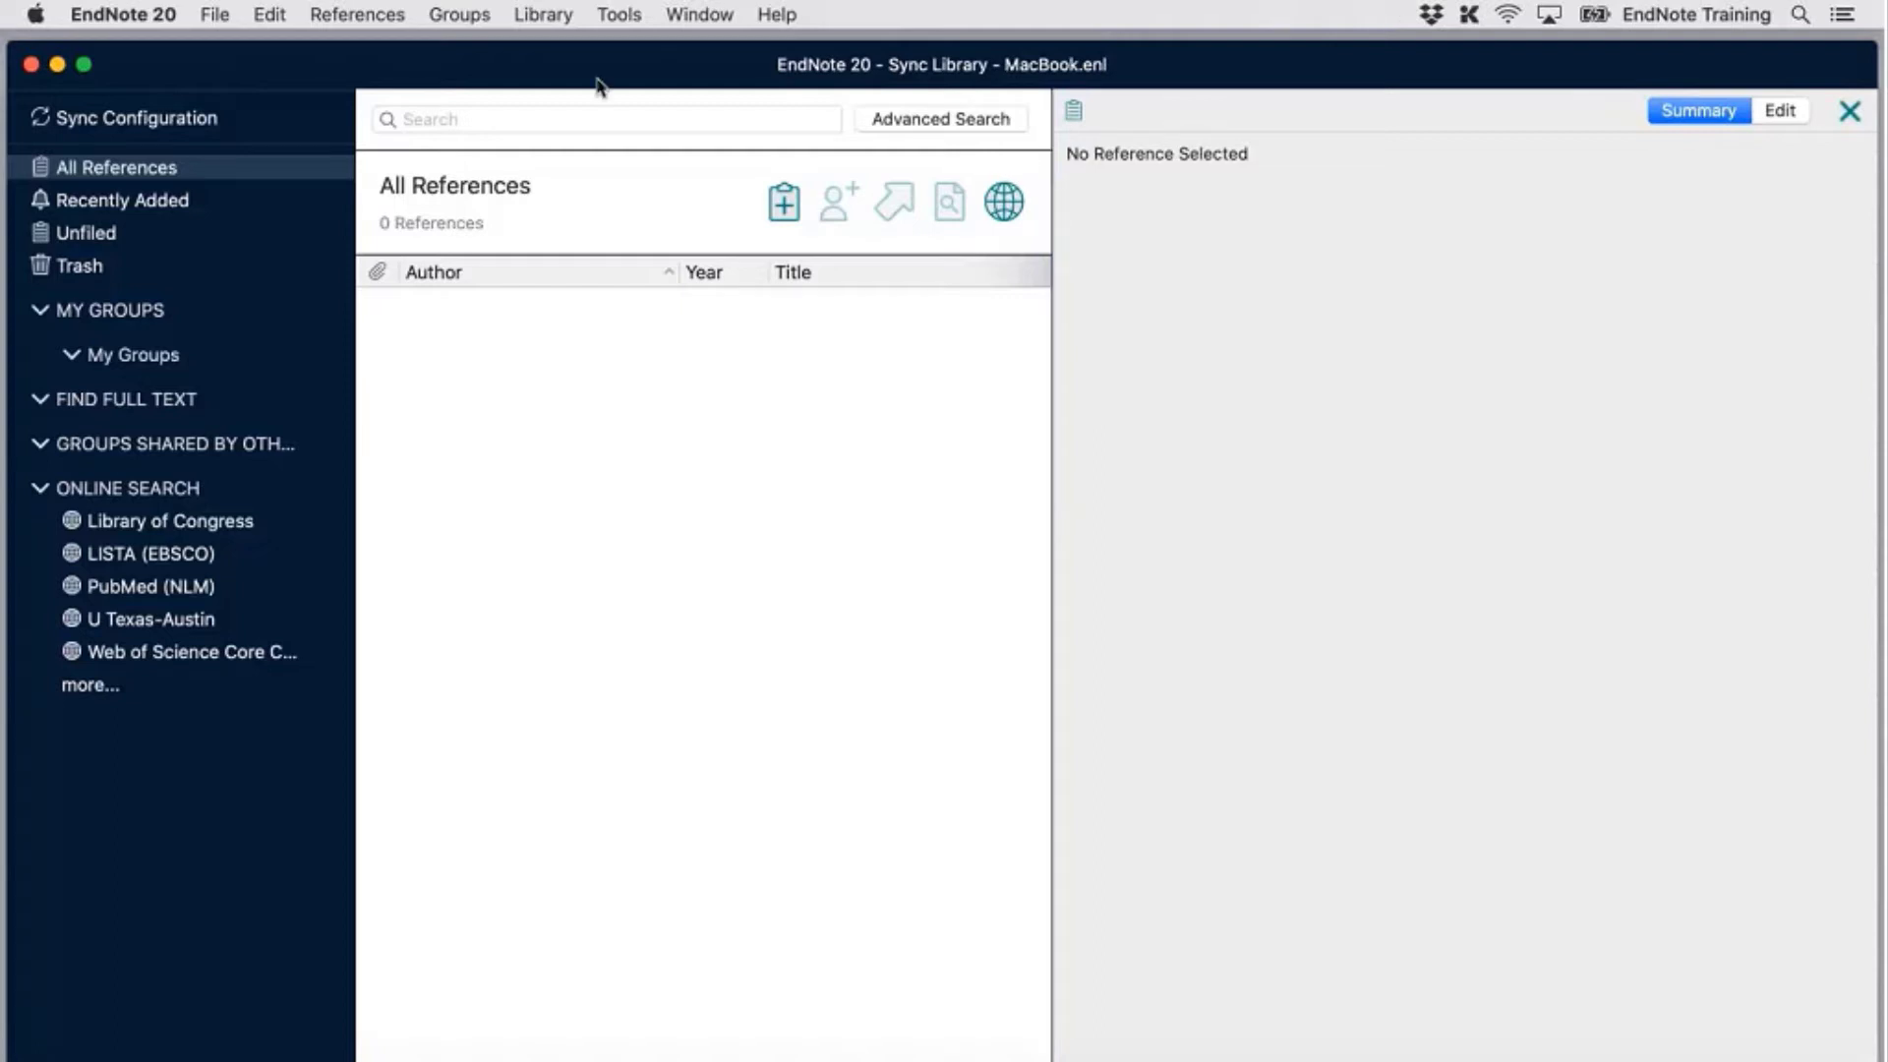
click(539, 16)
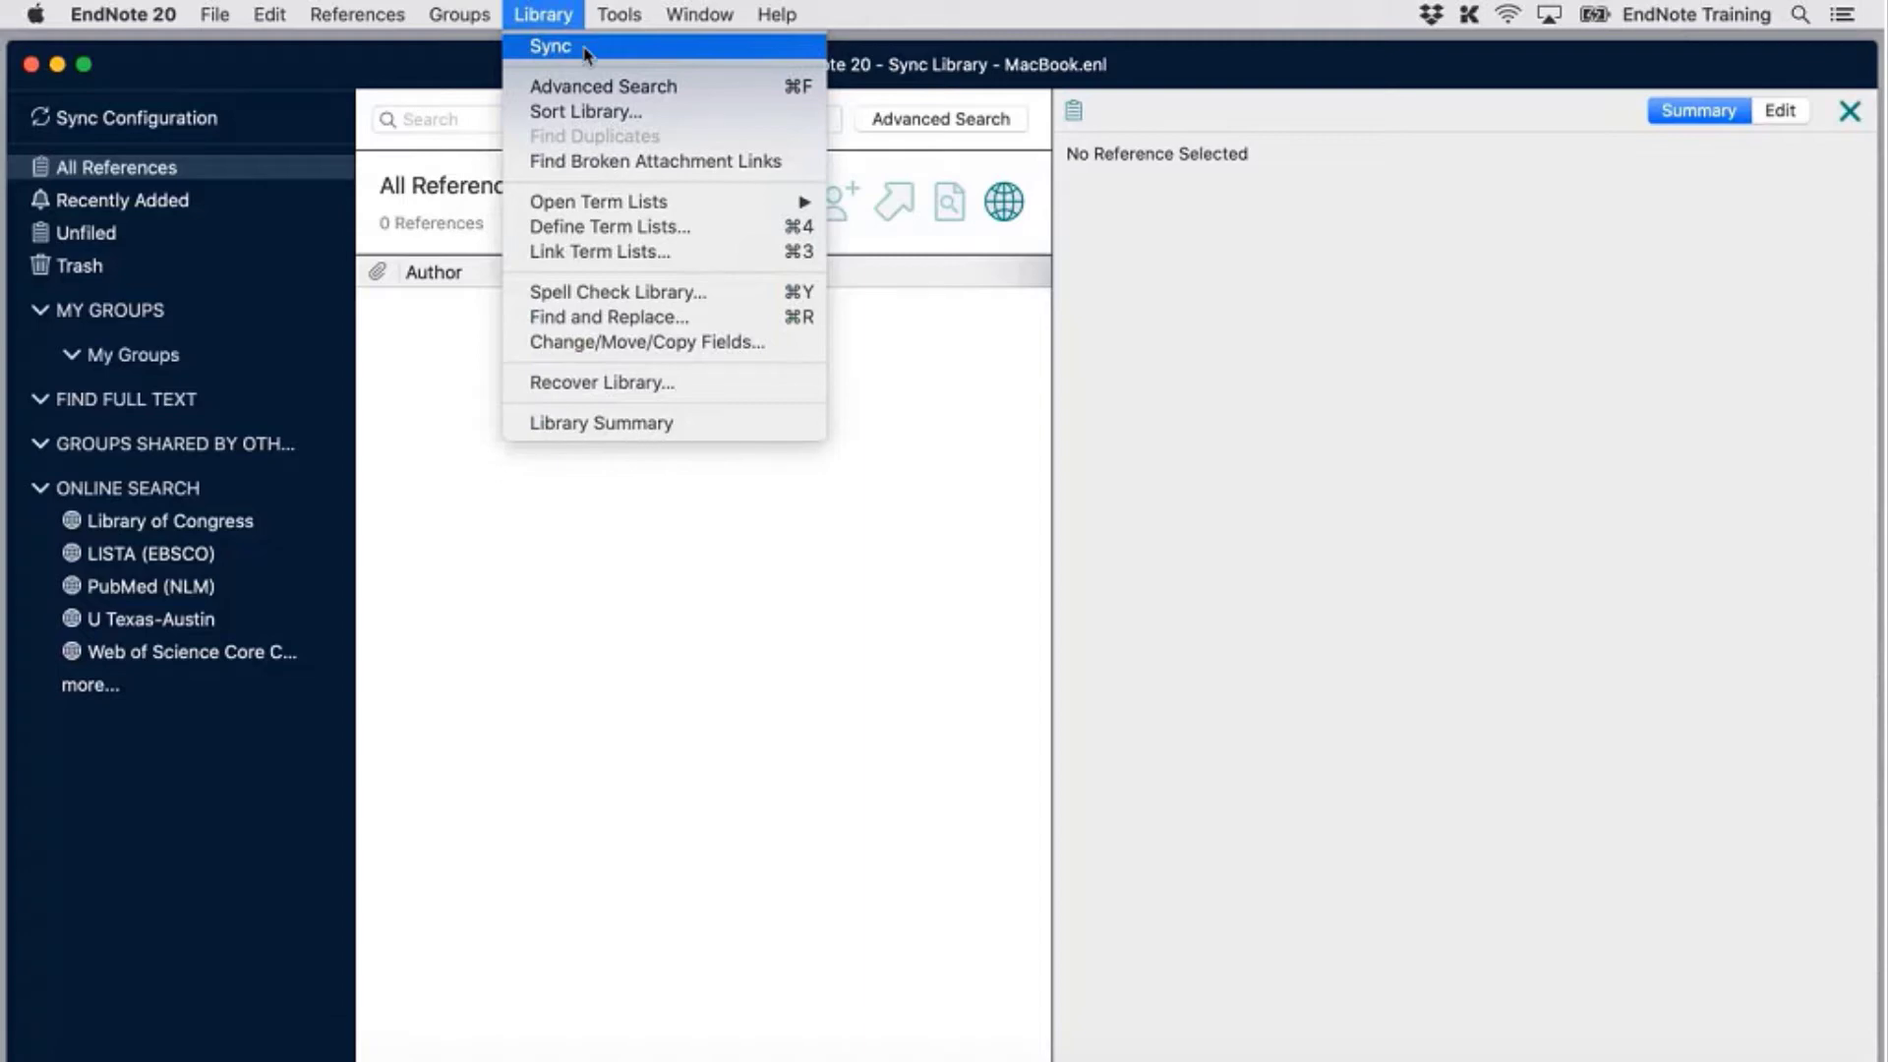
Sync the library via Library > Sync and confirm the merge, bringing in 17 references
click(587, 55)
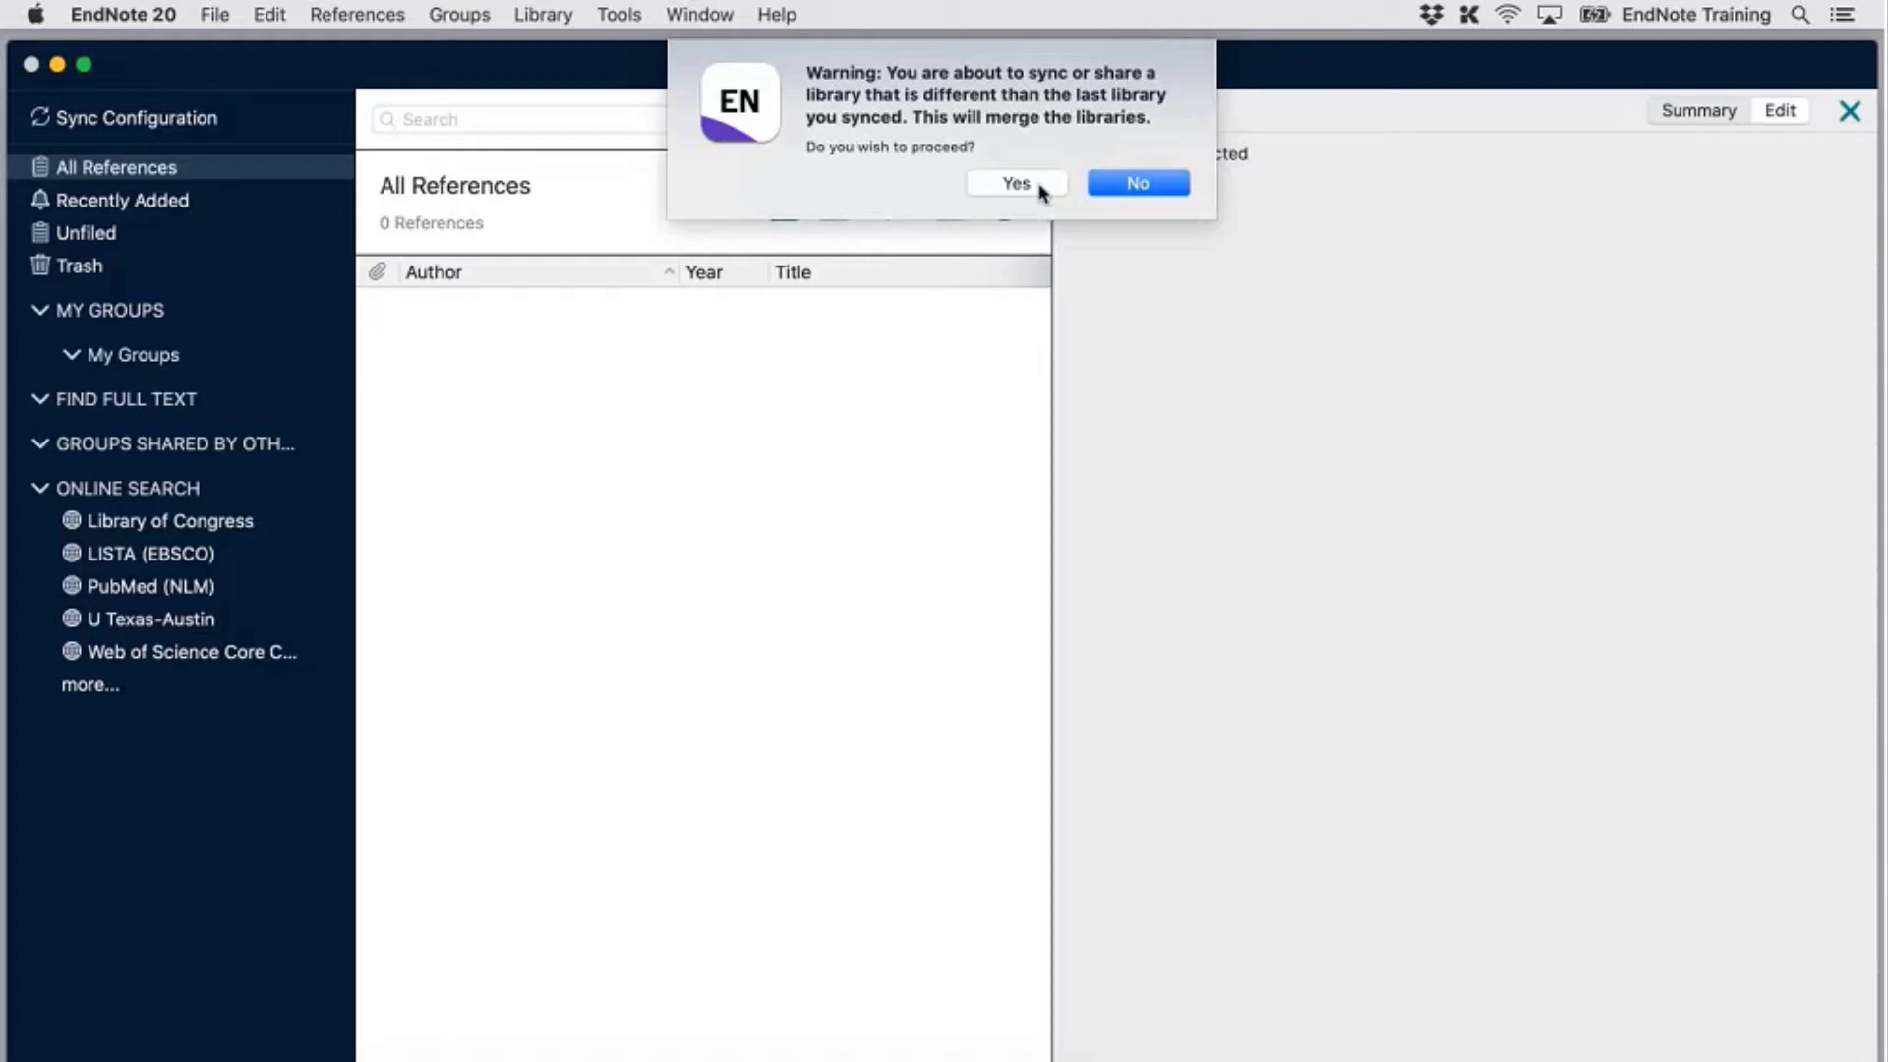
click(1043, 193)
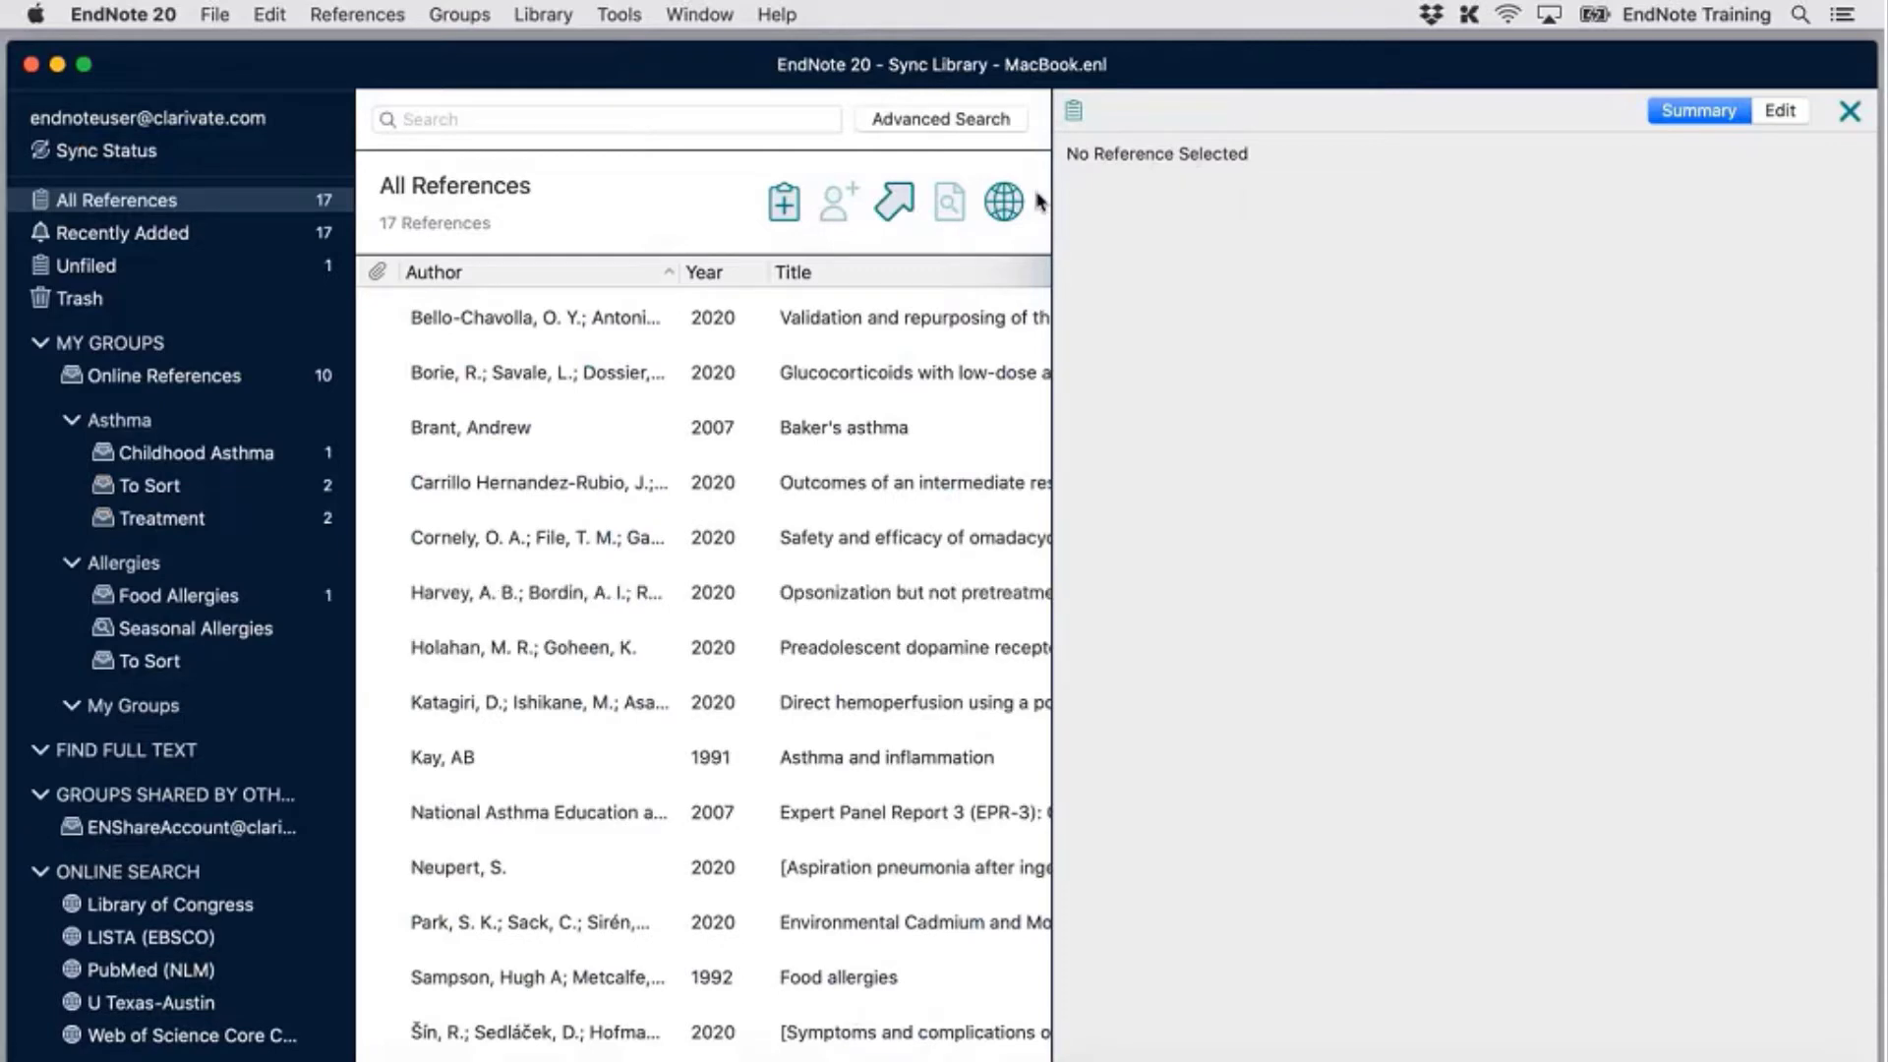
Widen the reference list to show the Journal column and display the Sync Status page
drag(1249, 341, 1463, 372)
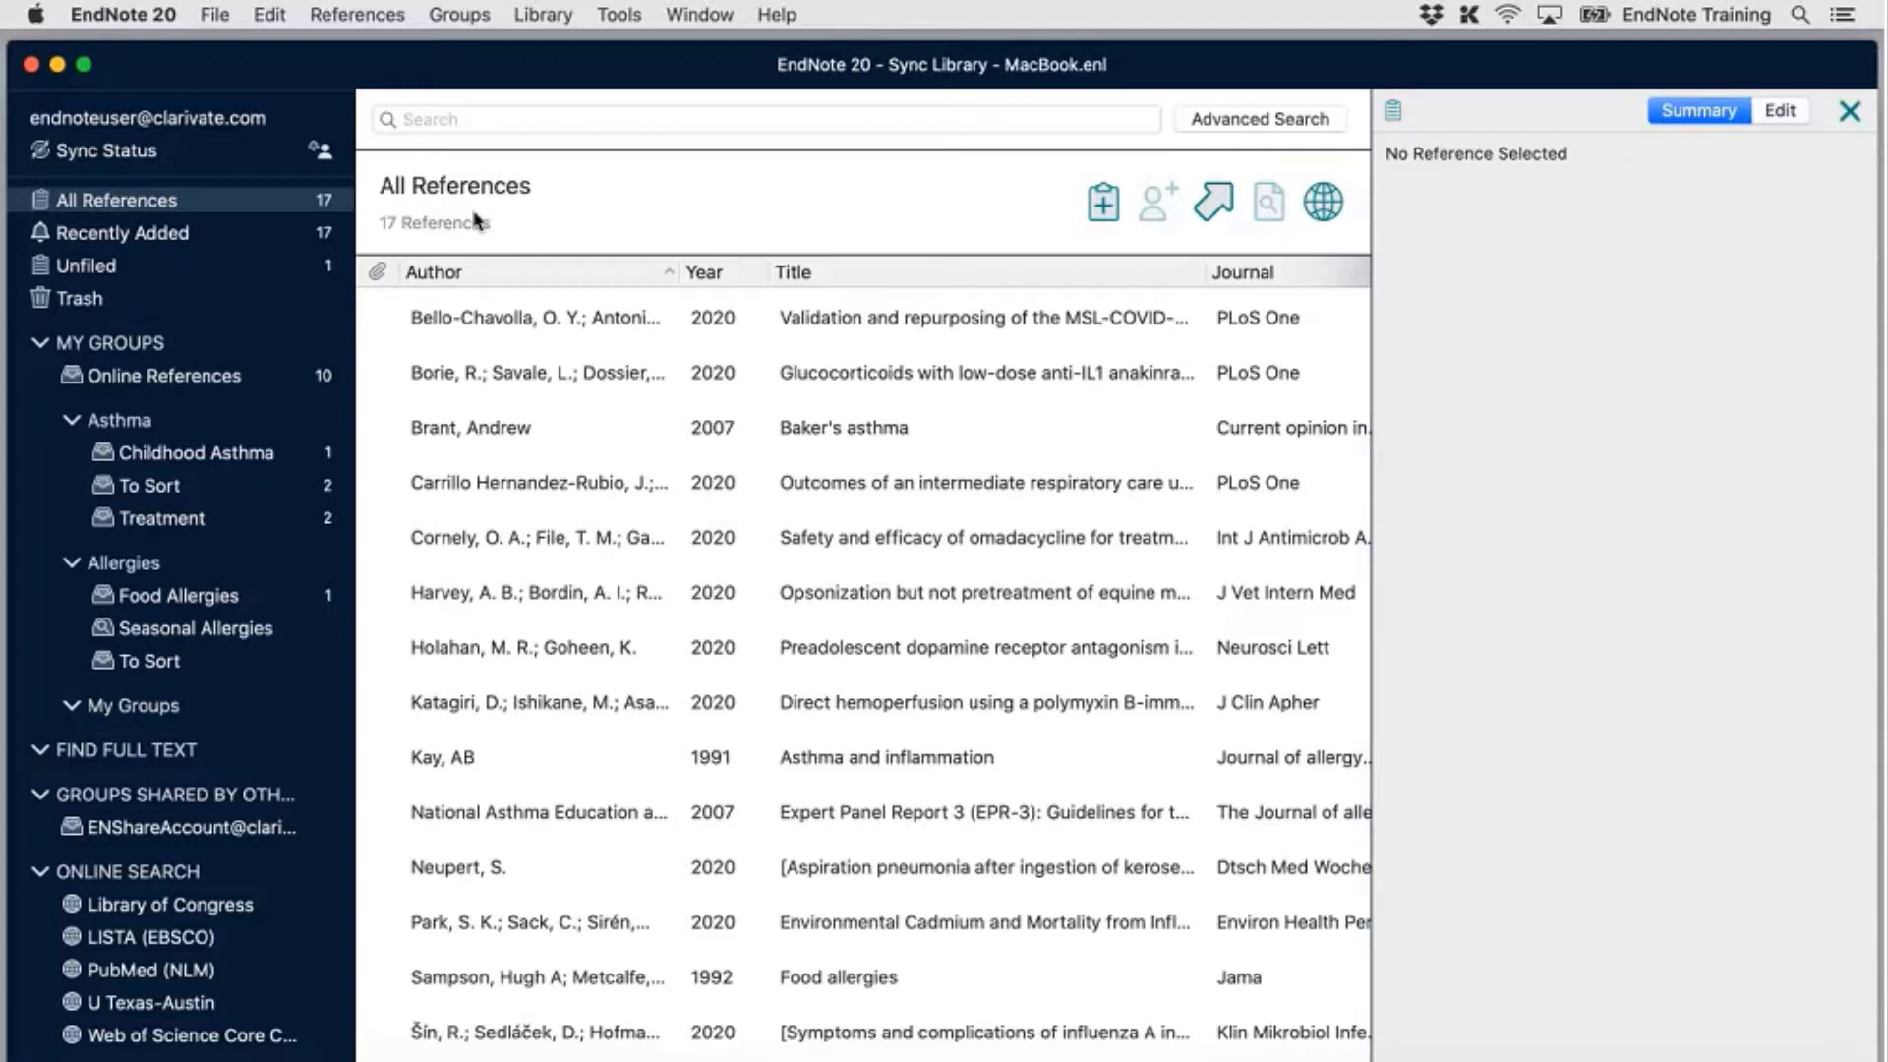
click(96, 151)
click(97, 152)
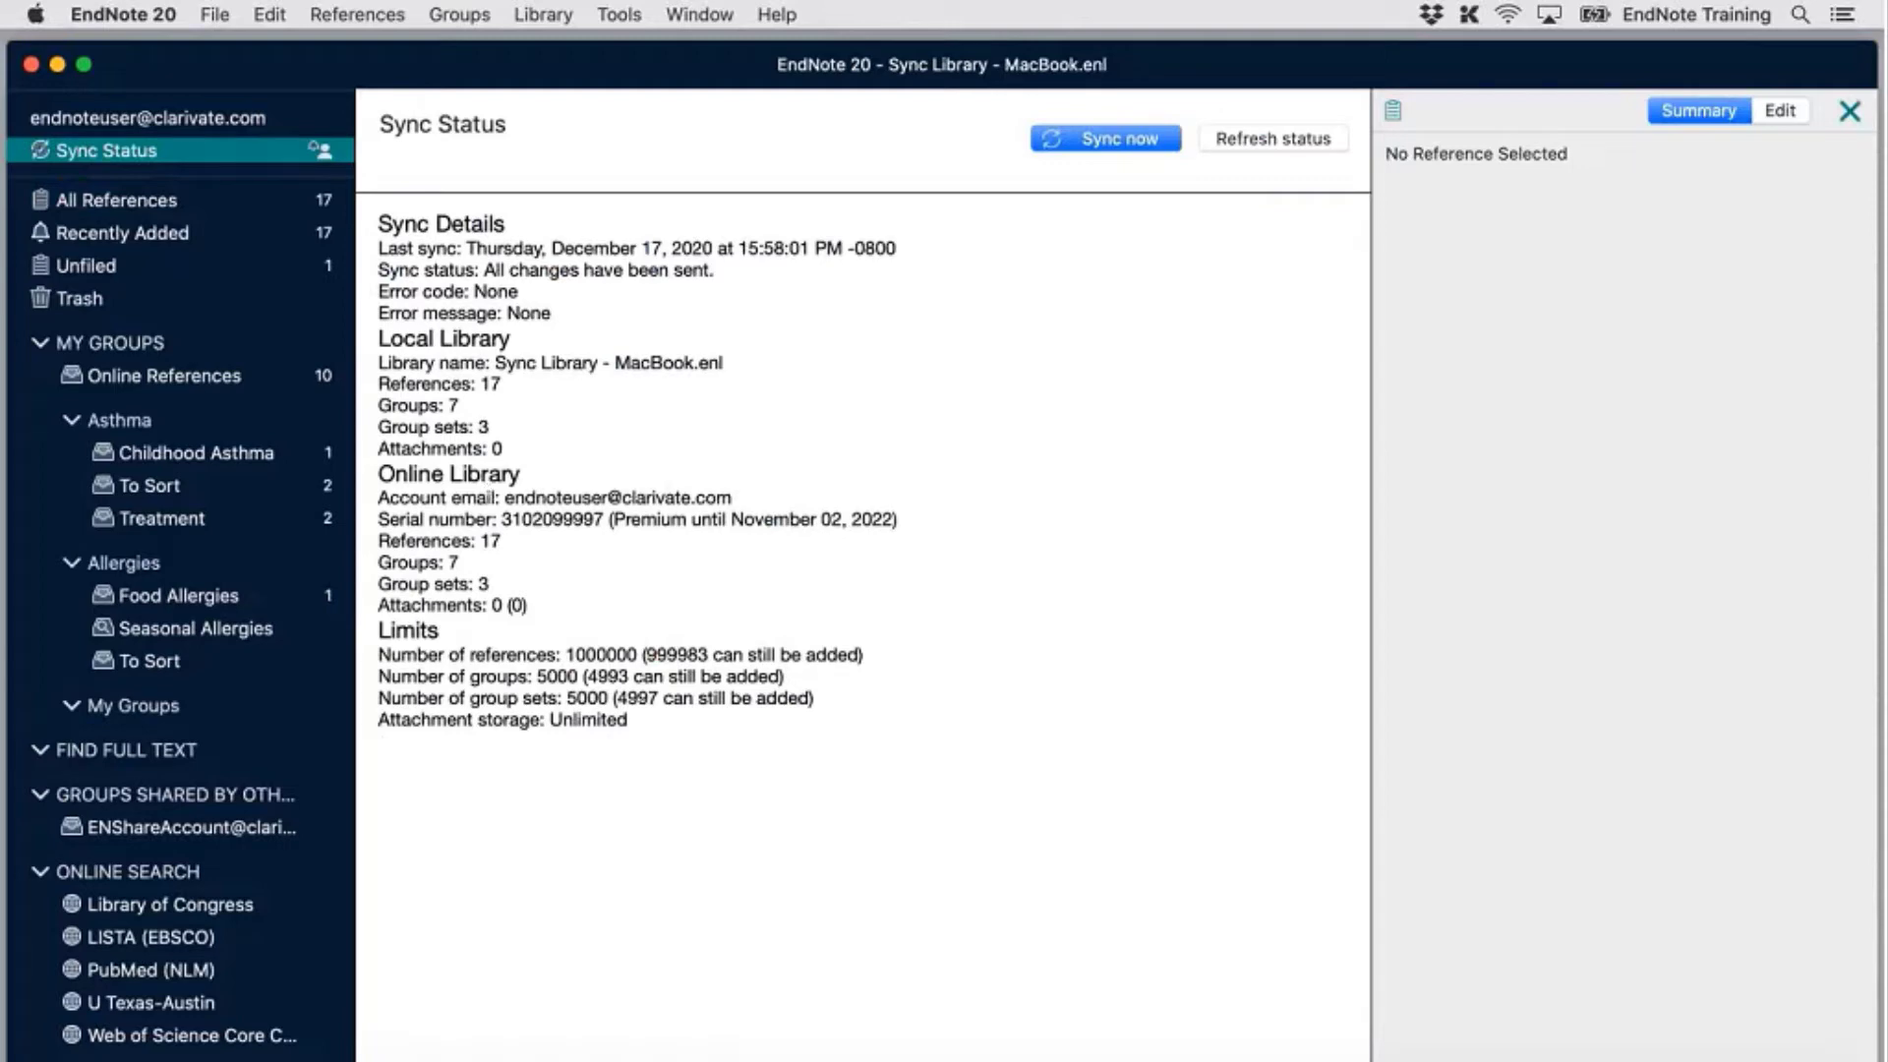
Return to the All References list showing the 17 synced references
click(498, 462)
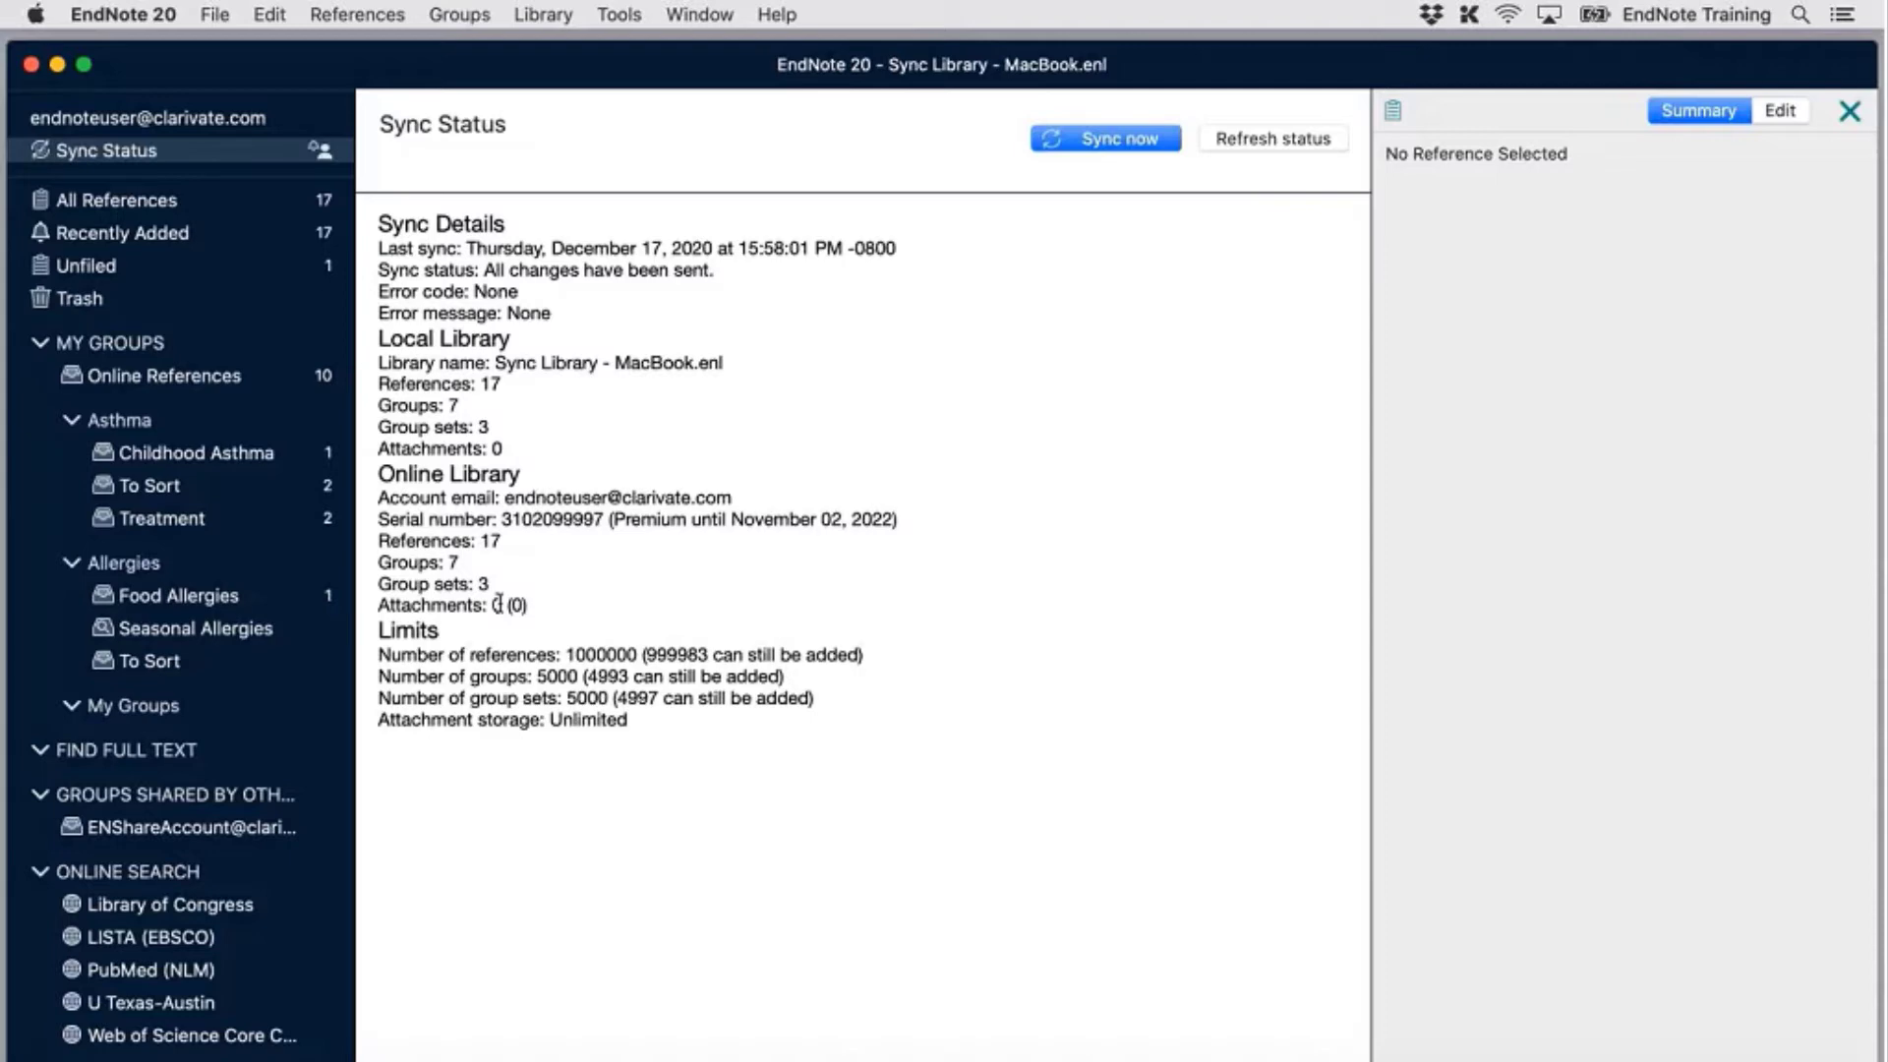
click(116, 200)
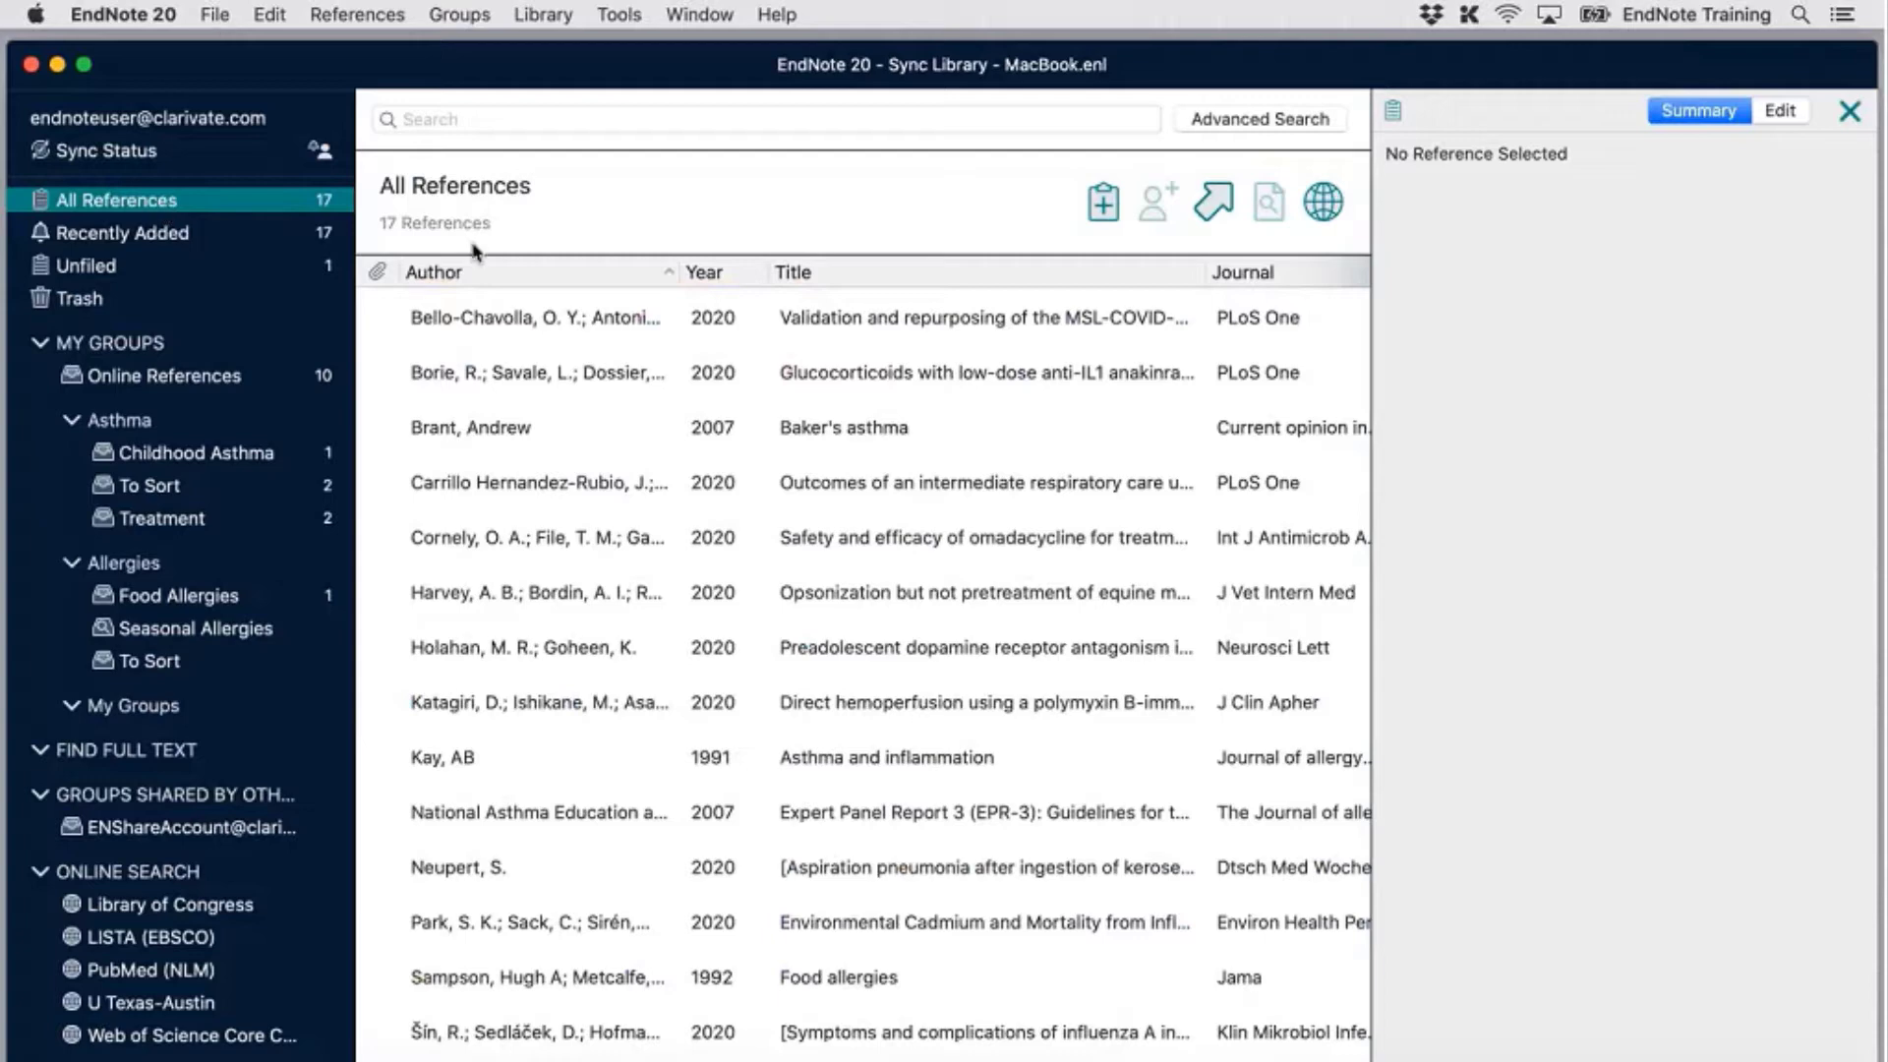
Open File > Share to see the two collaborators and their Read Only / Read & Write permissions
click(215, 14)
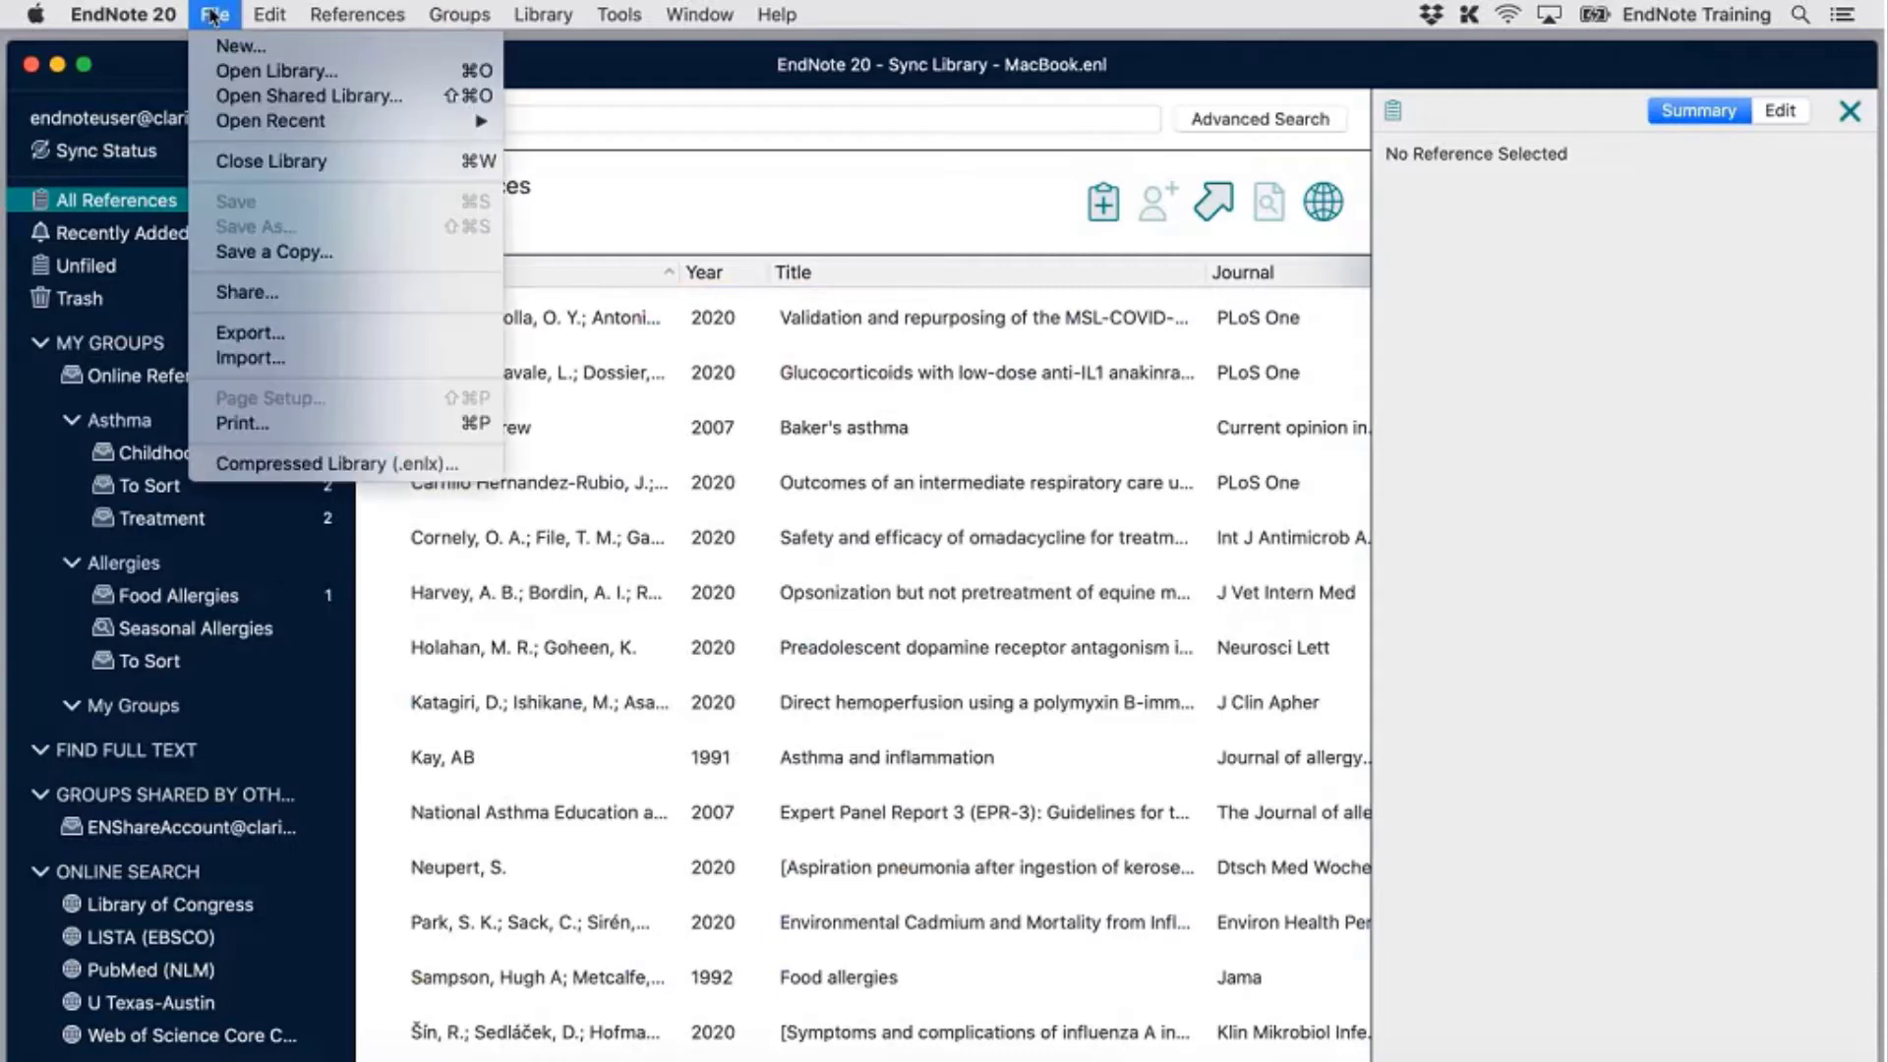
click(343, 295)
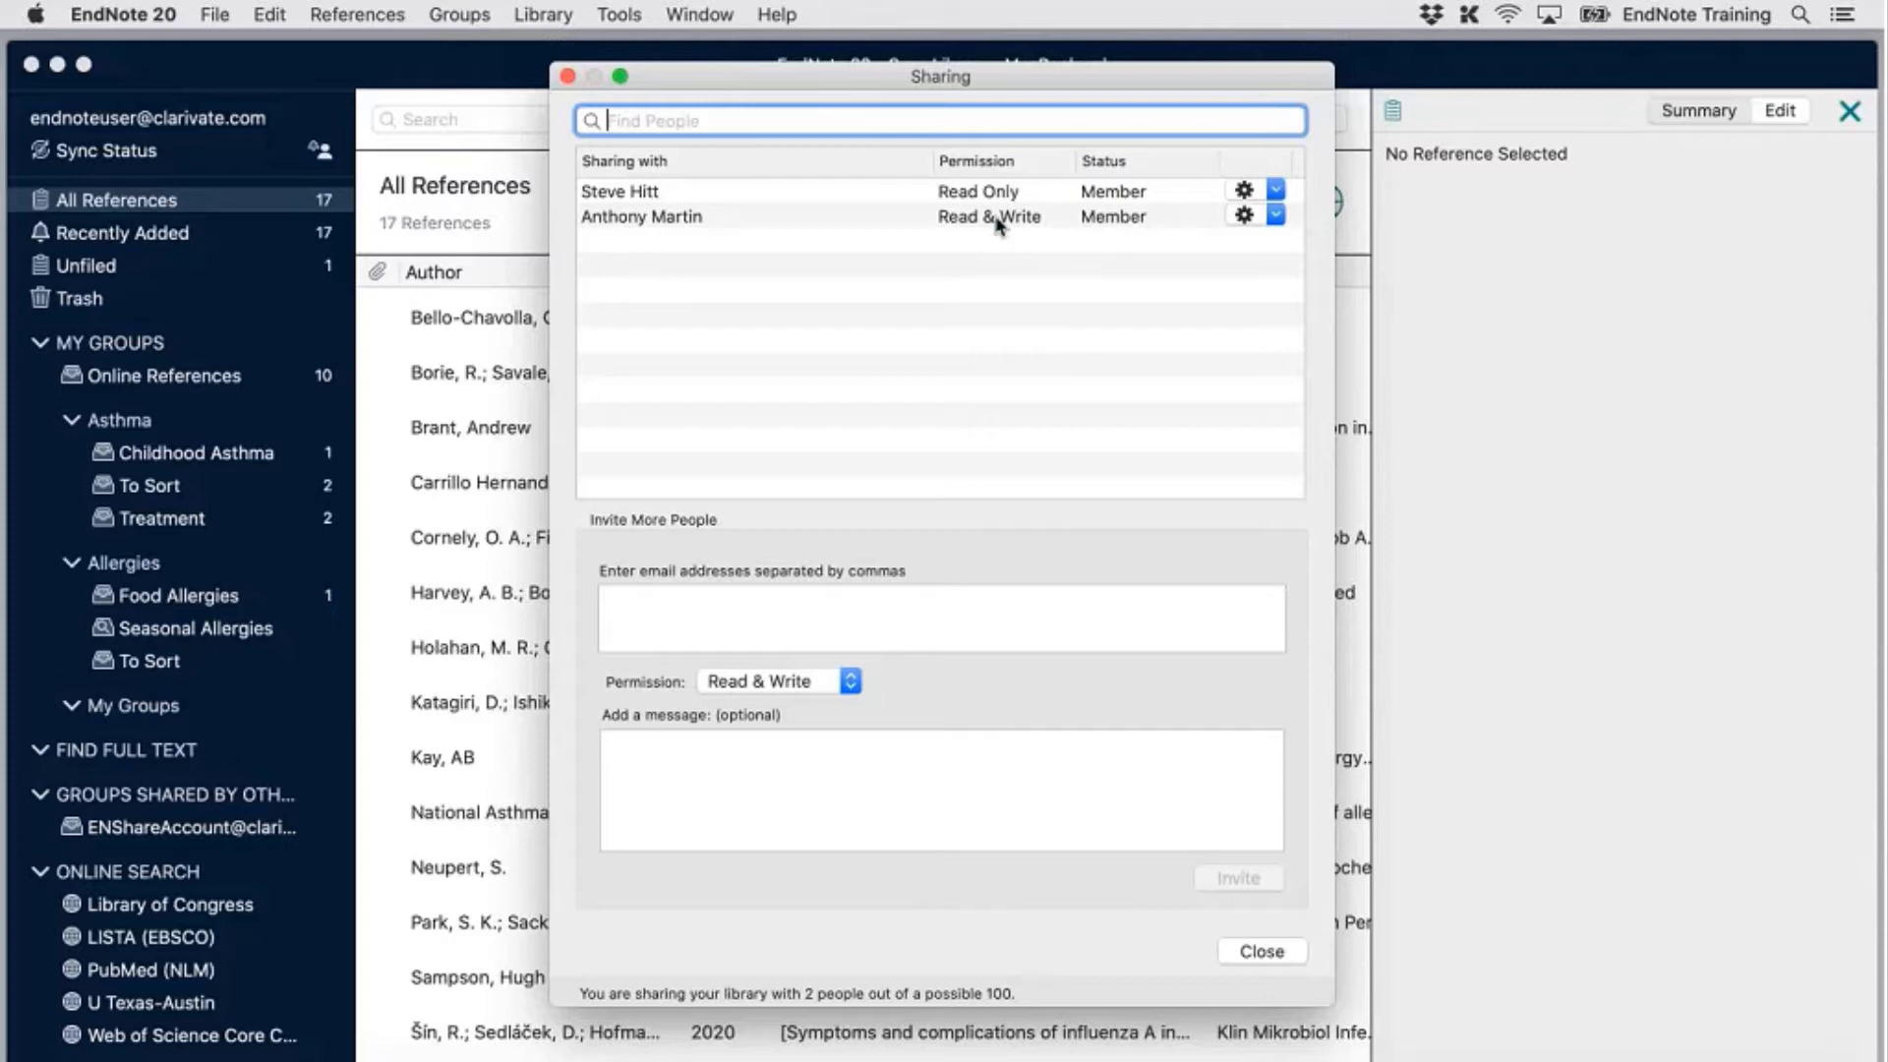
Invite a new collaborator's e-mail address with Read & Write permission
click(983, 623)
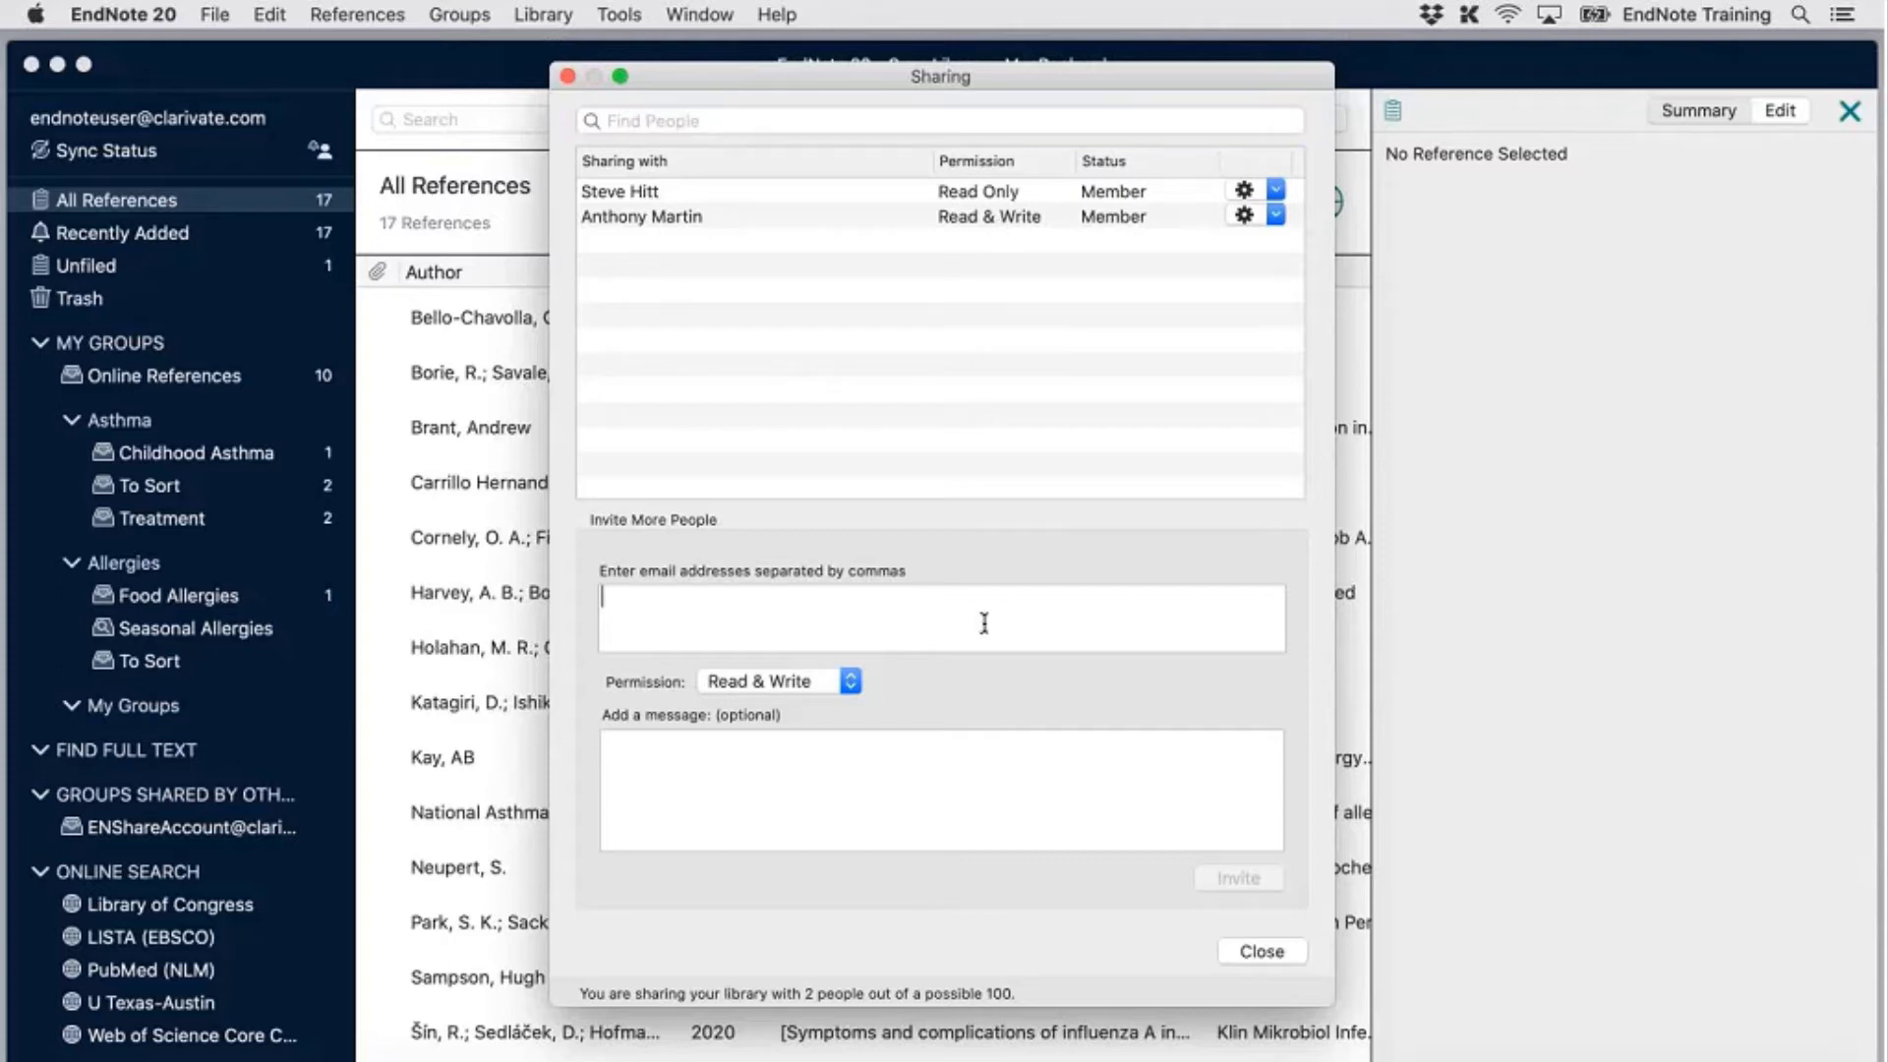
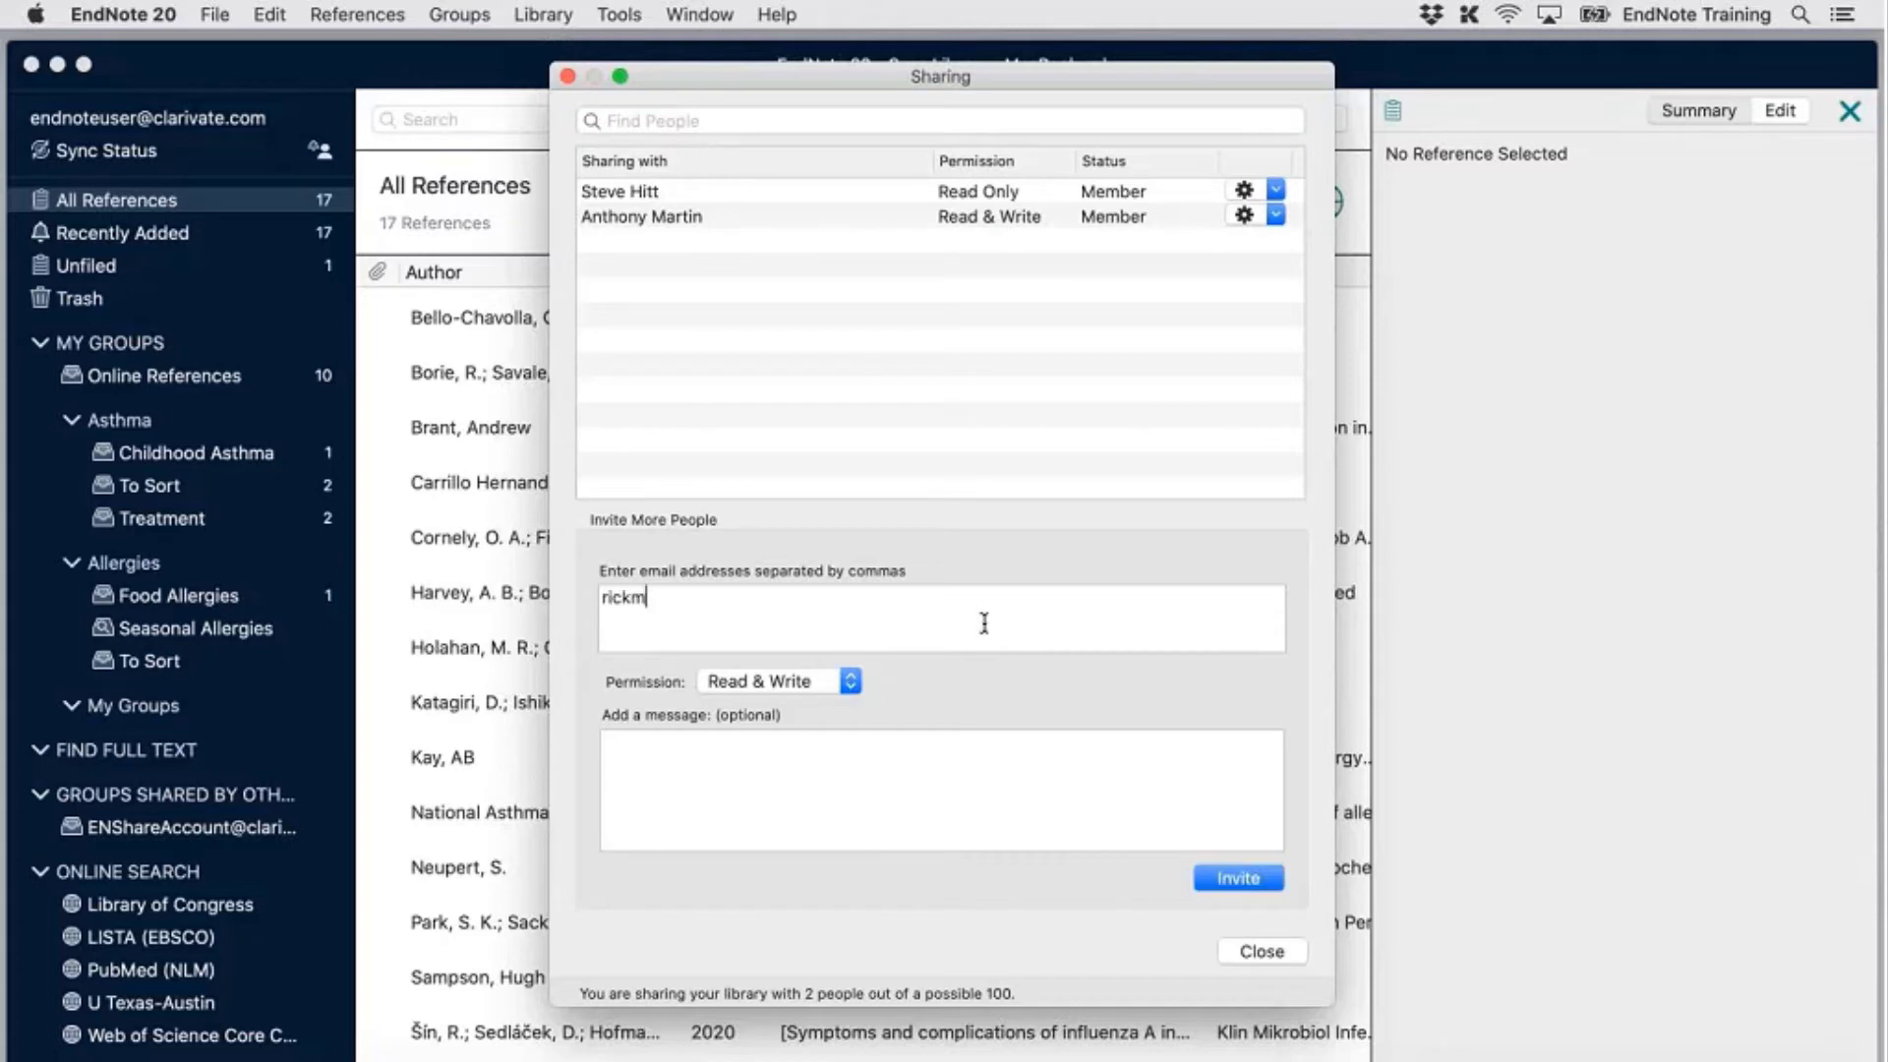
click(850, 682)
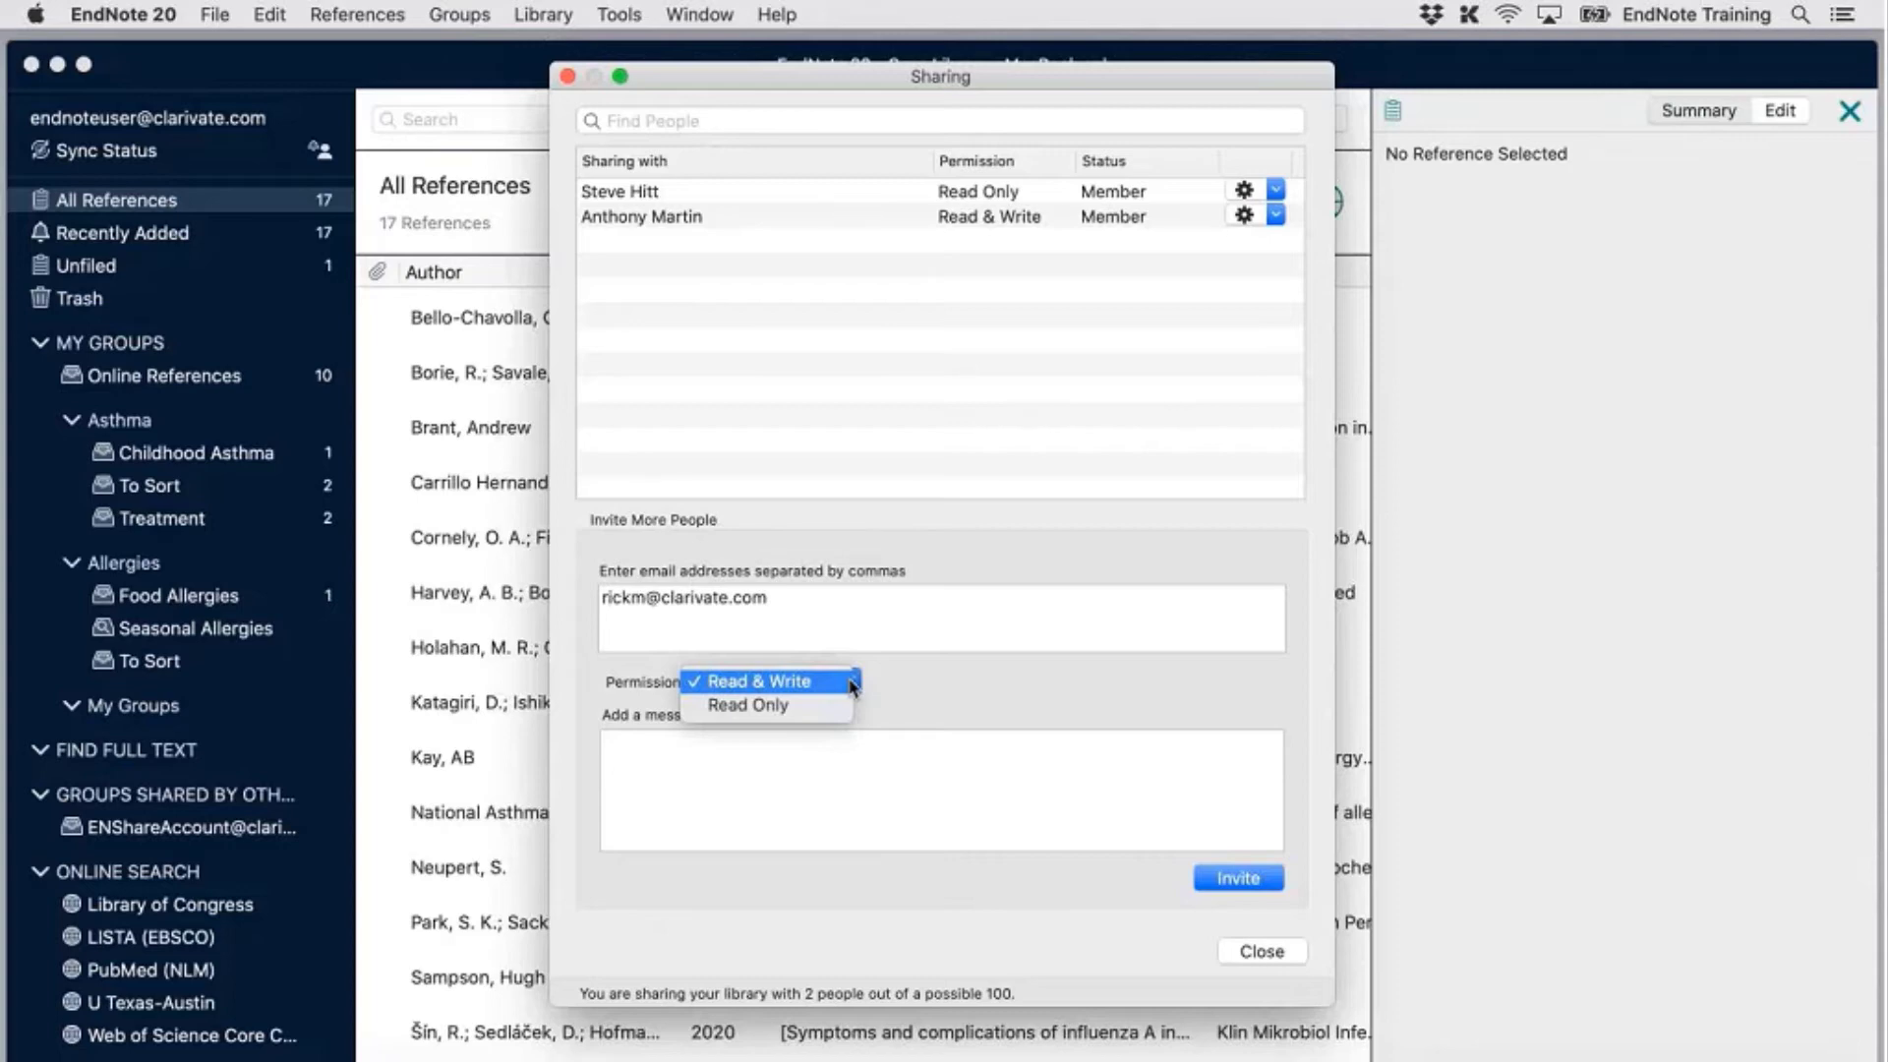
click(852, 686)
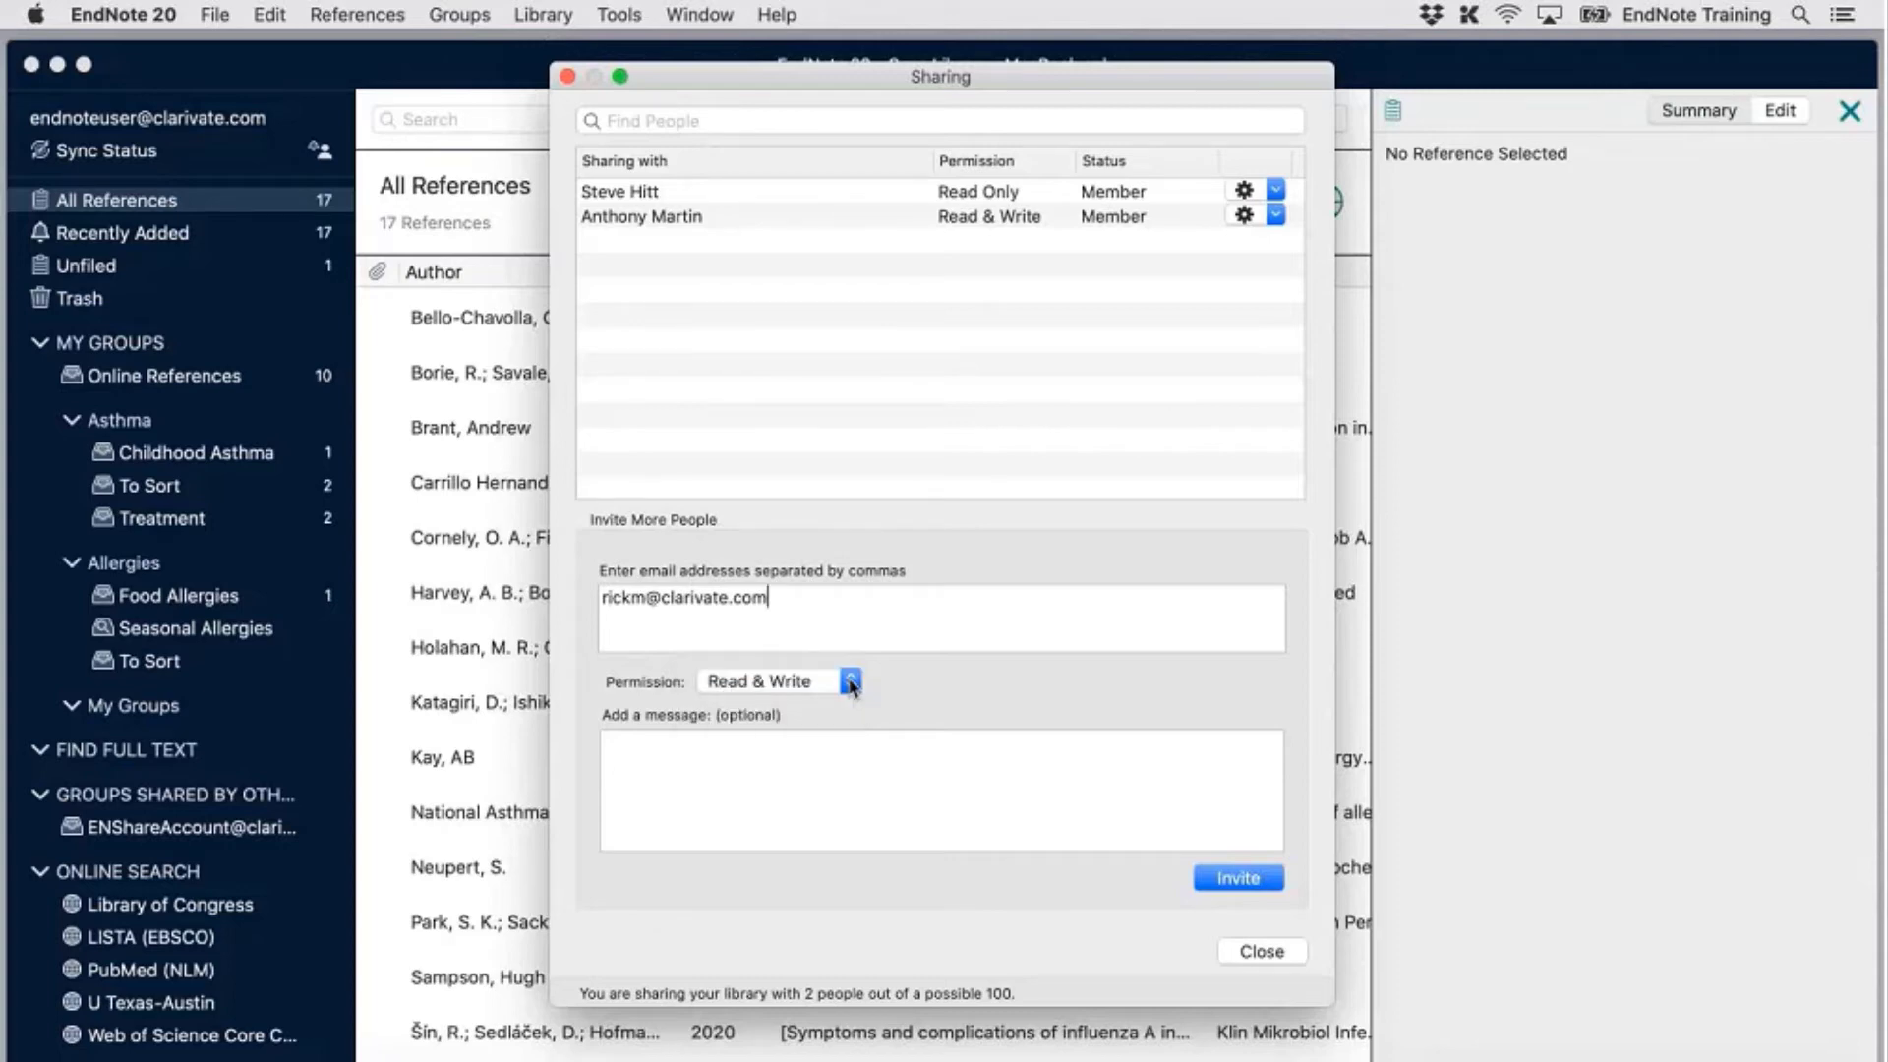
click(872, 795)
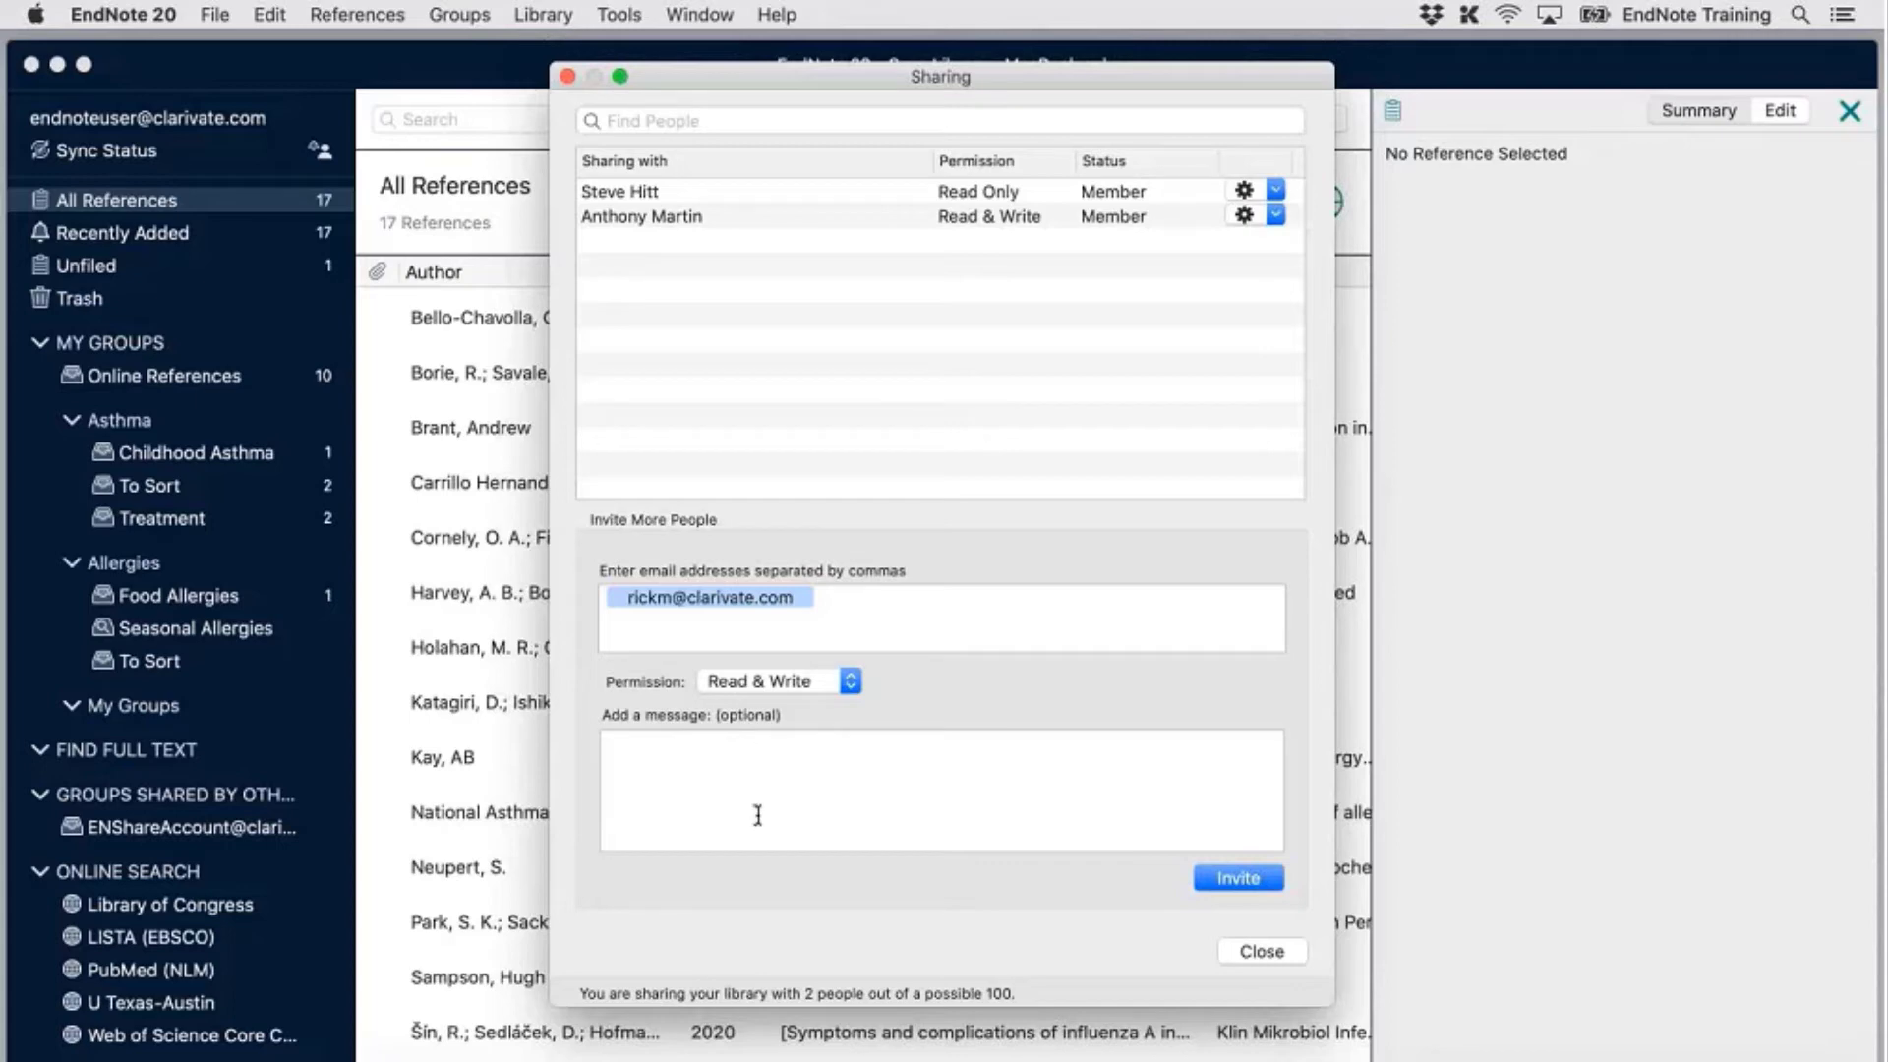
click(1263, 881)
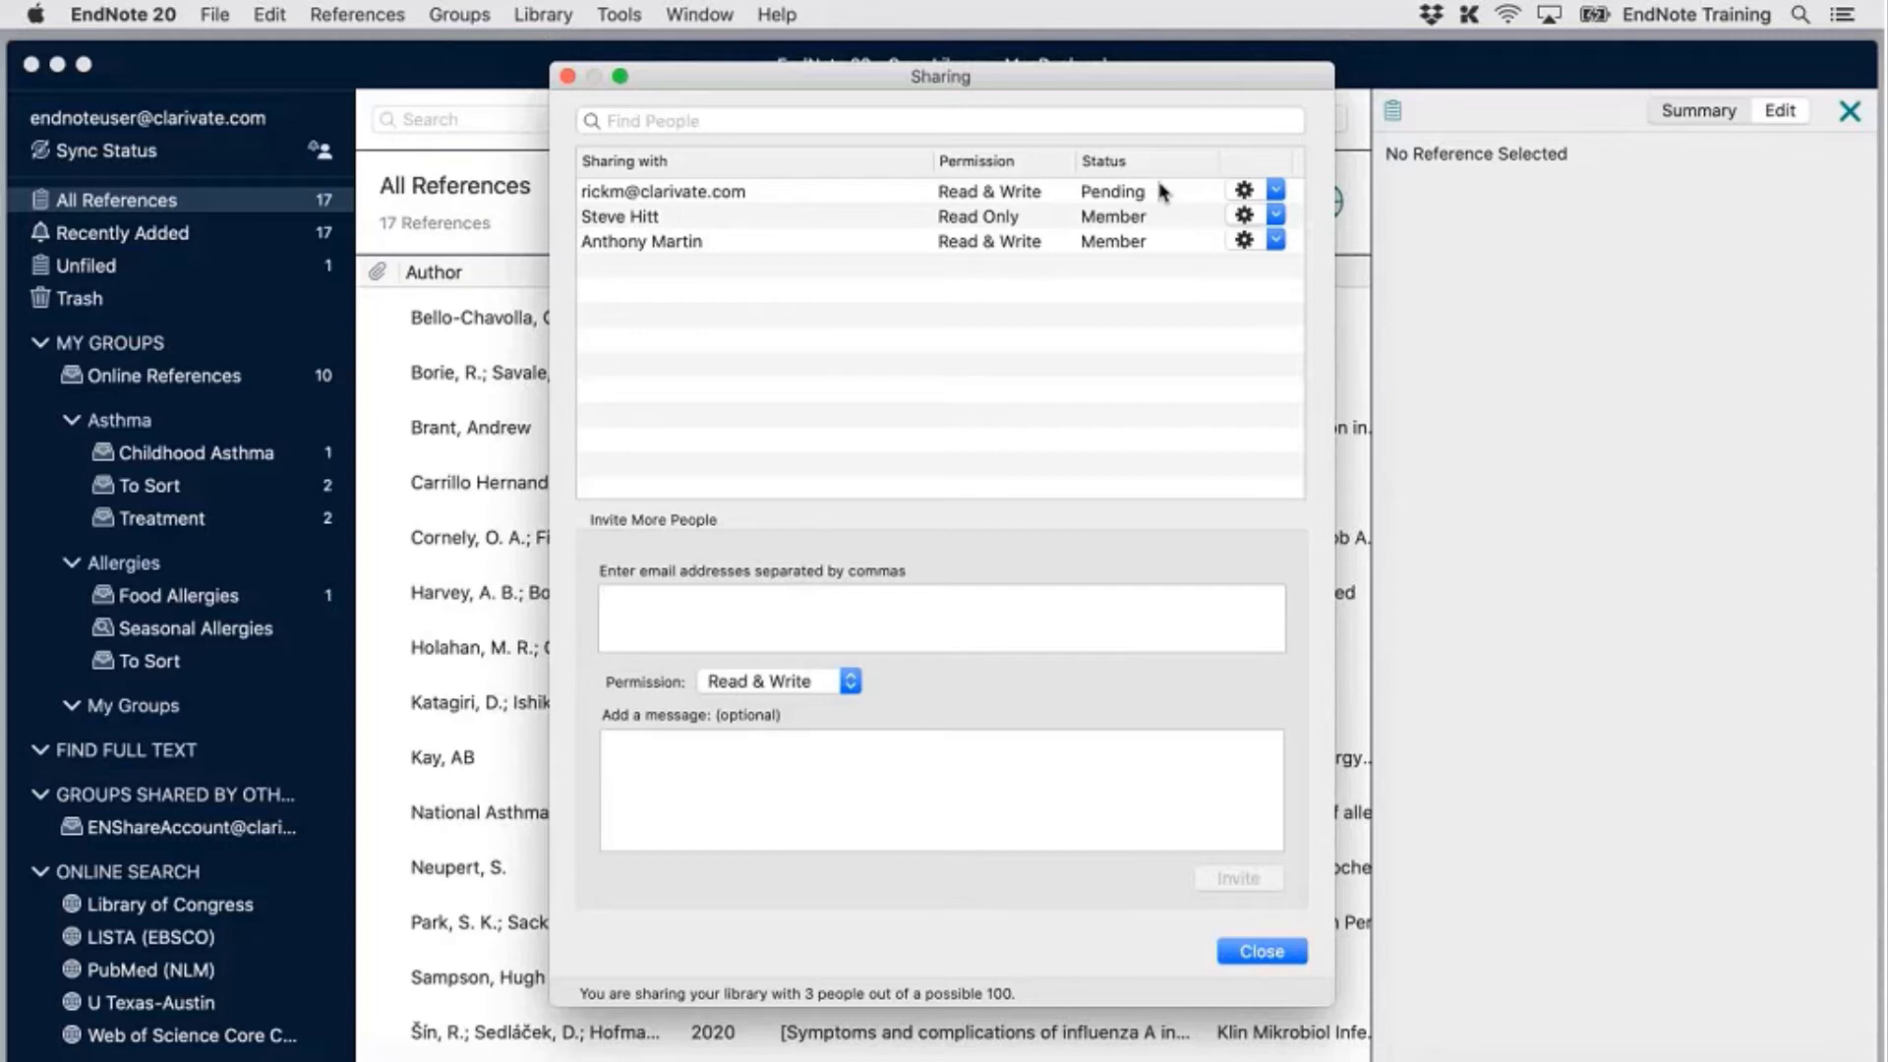
Check each collaborator's options, ending on the pending invitee's Remove/Remind/permission choices
click(1275, 240)
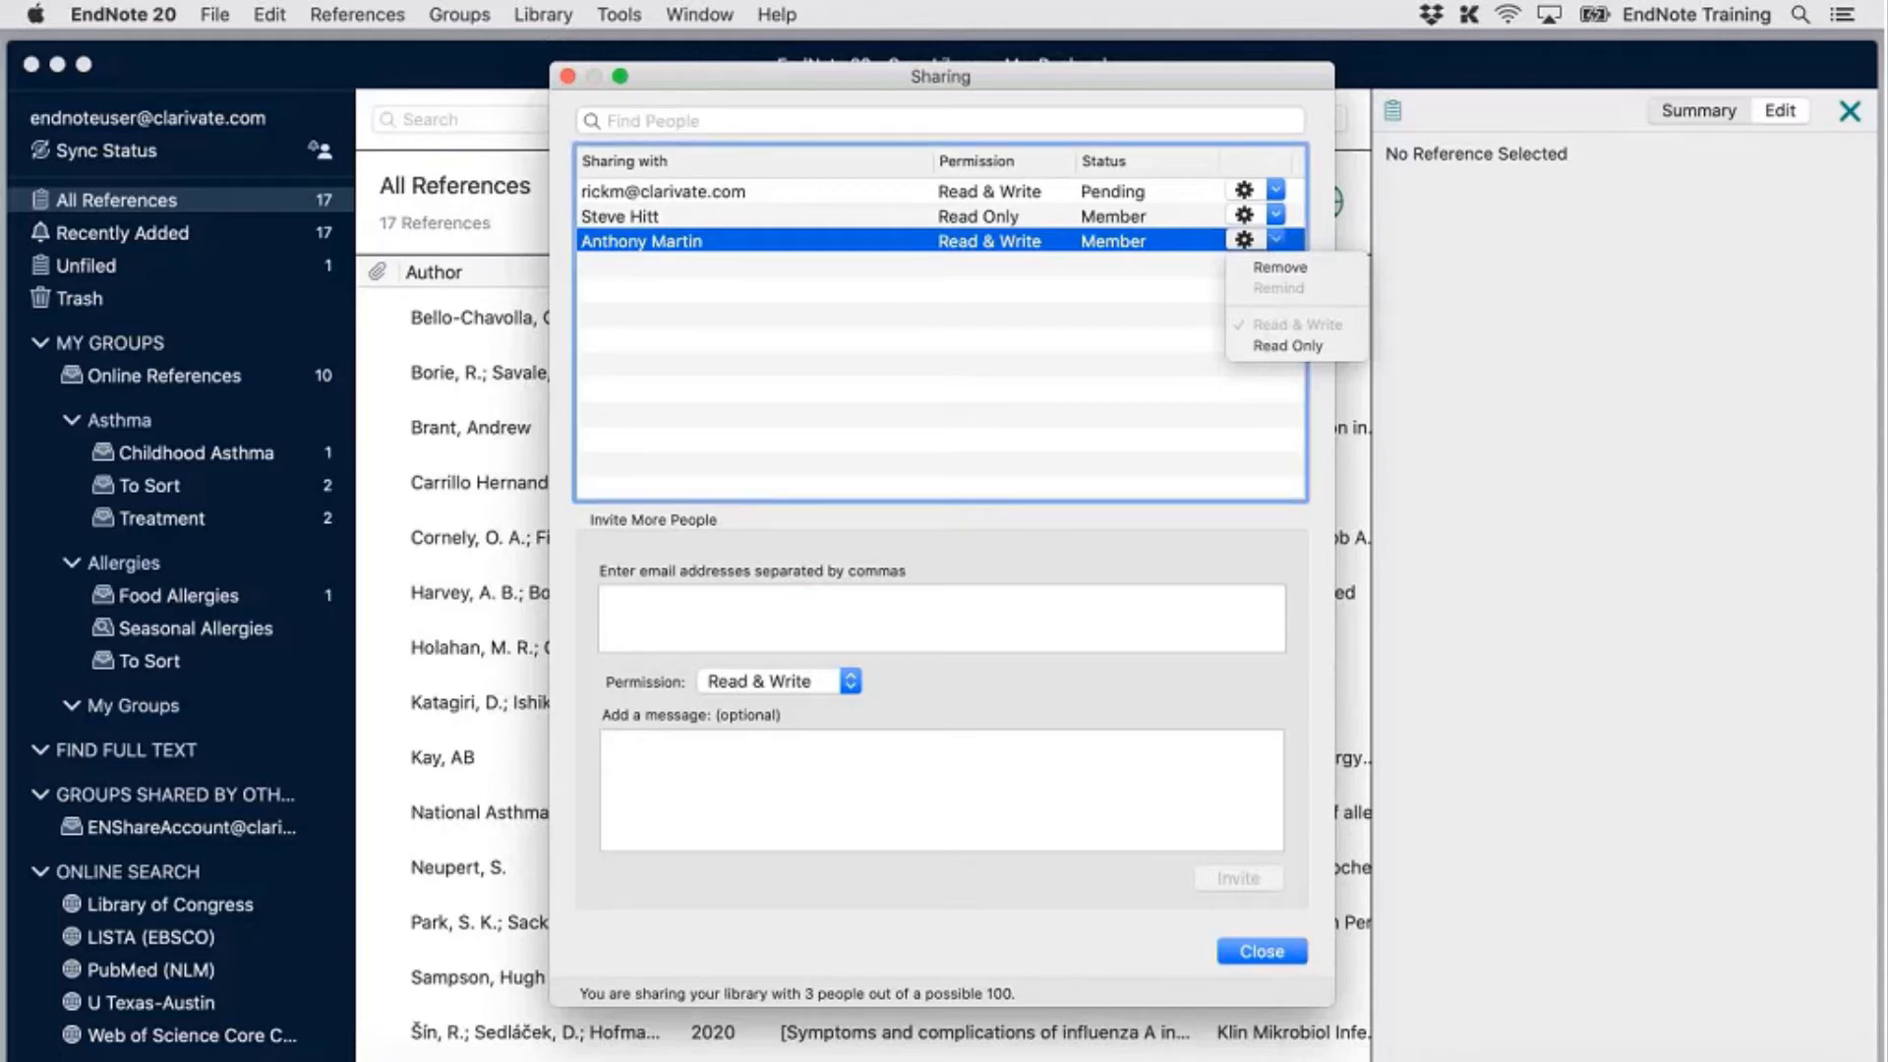
click(1126, 333)
click(1276, 239)
click(1281, 198)
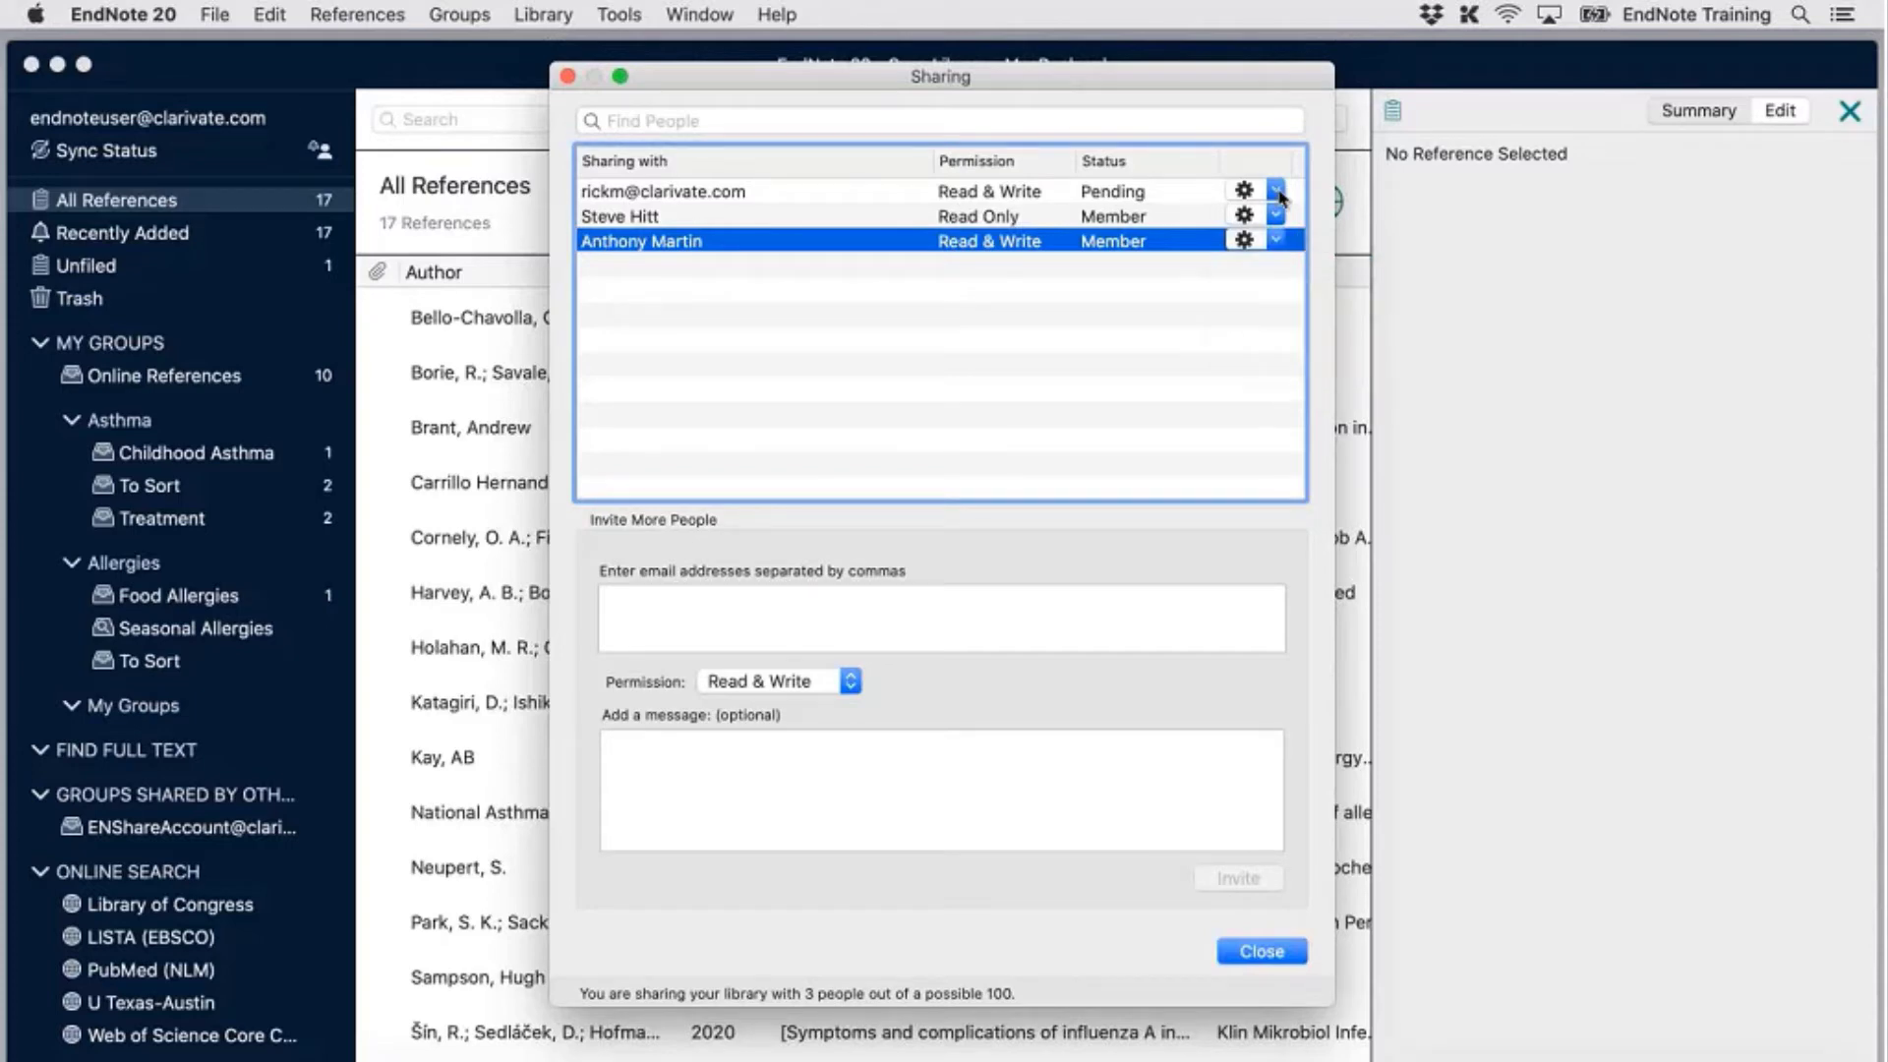
click(1277, 193)
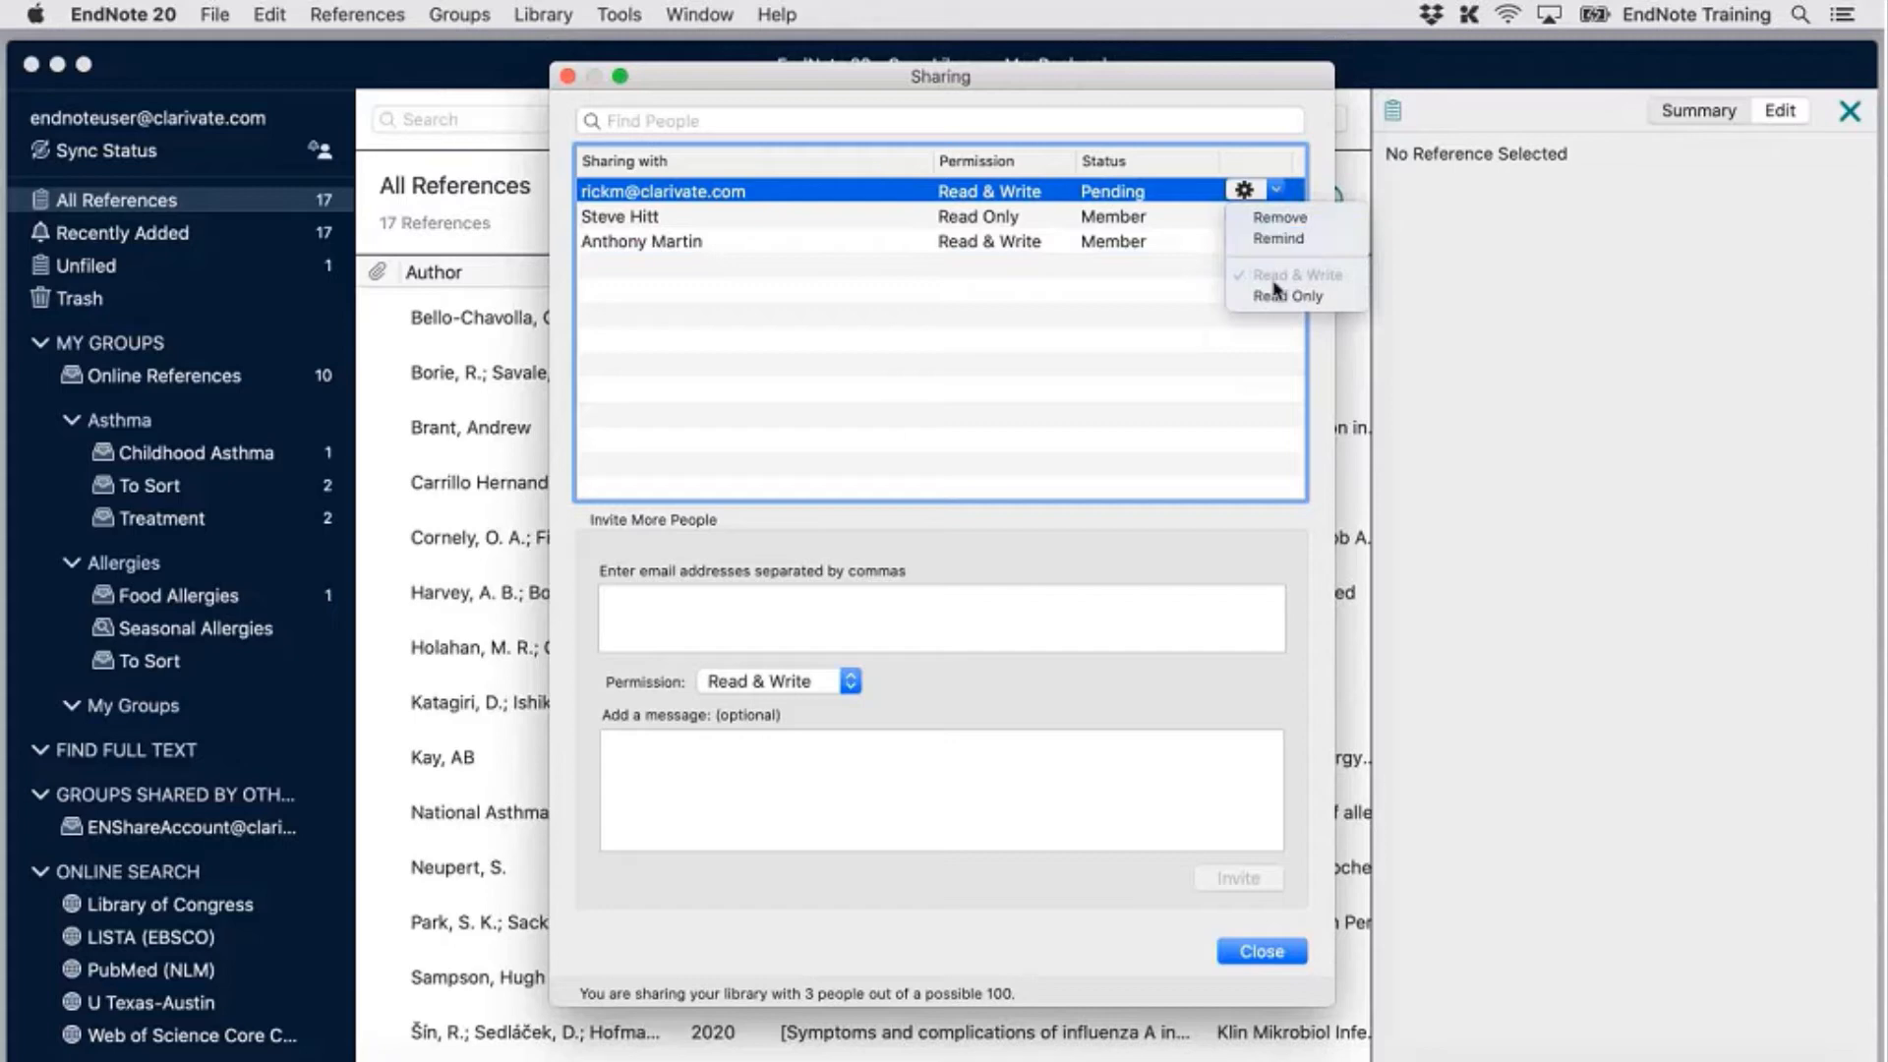
Change the Read Only collaborator's permission to Read & Write
click(1110, 392)
click(835, 216)
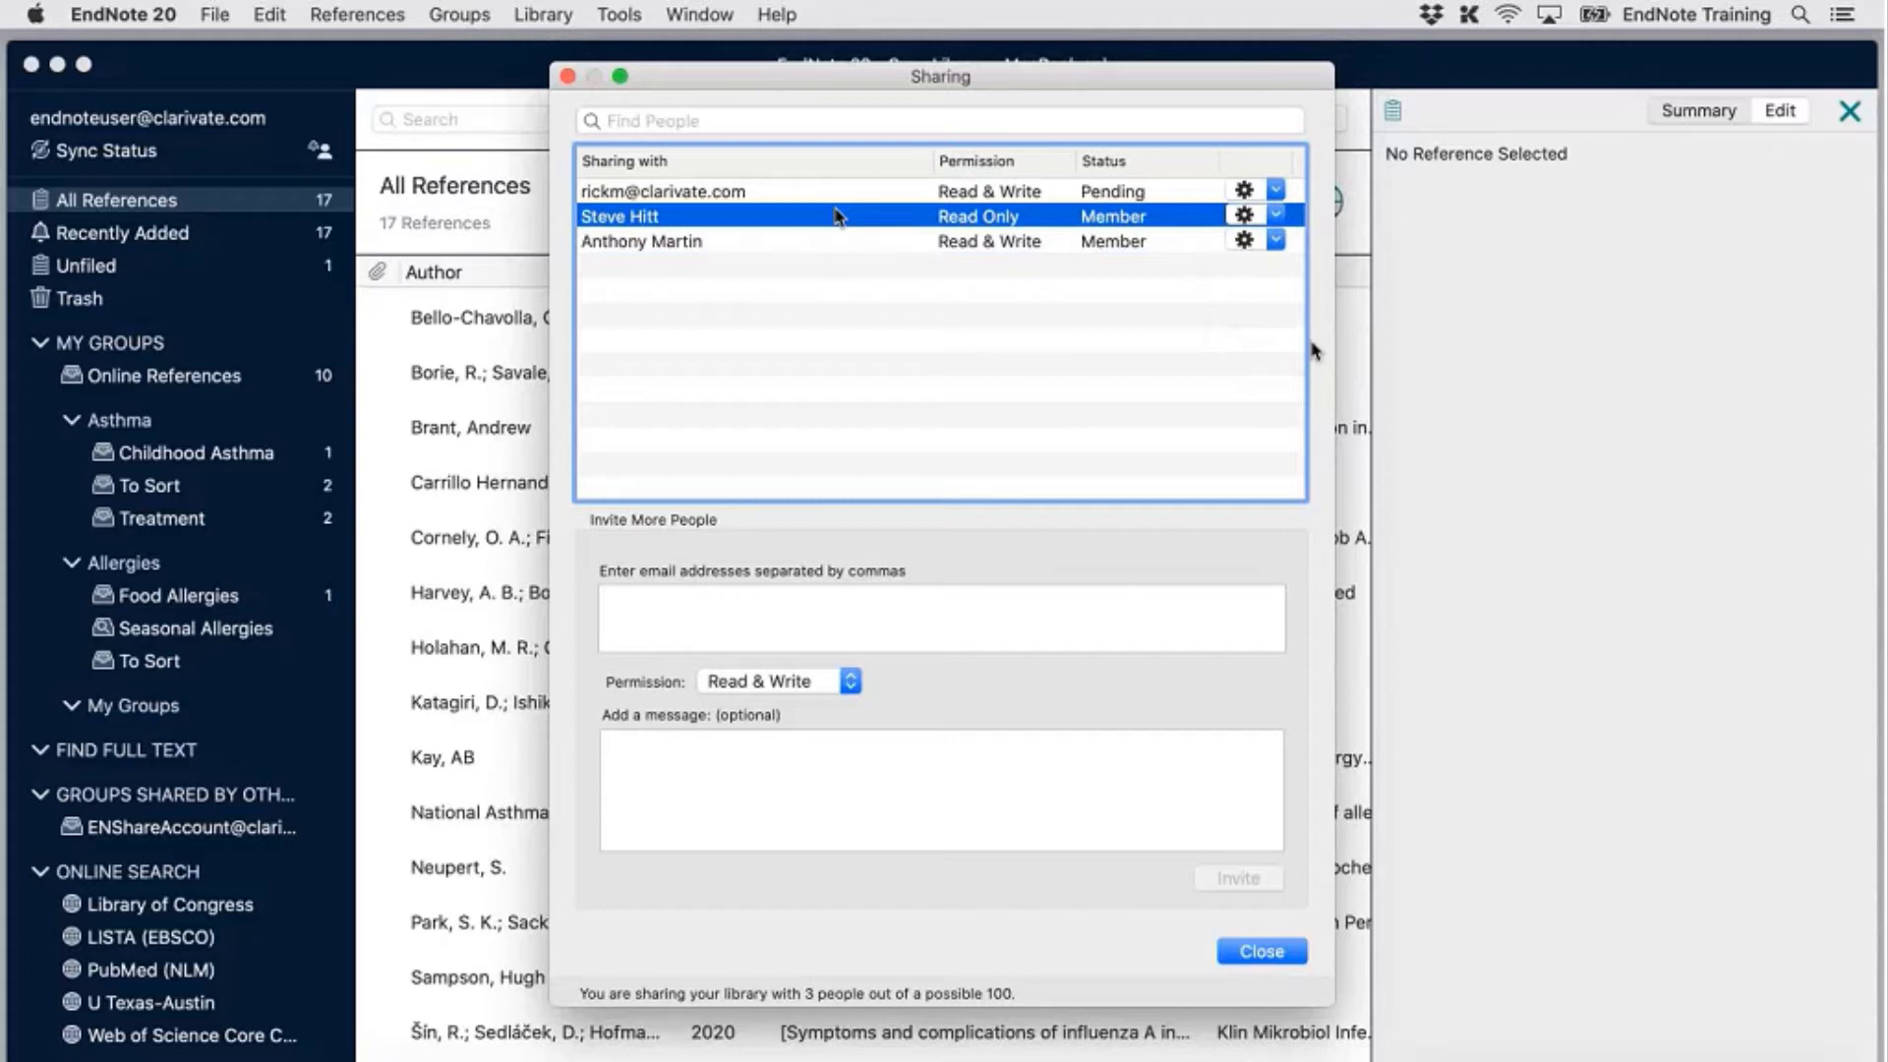
click(1275, 216)
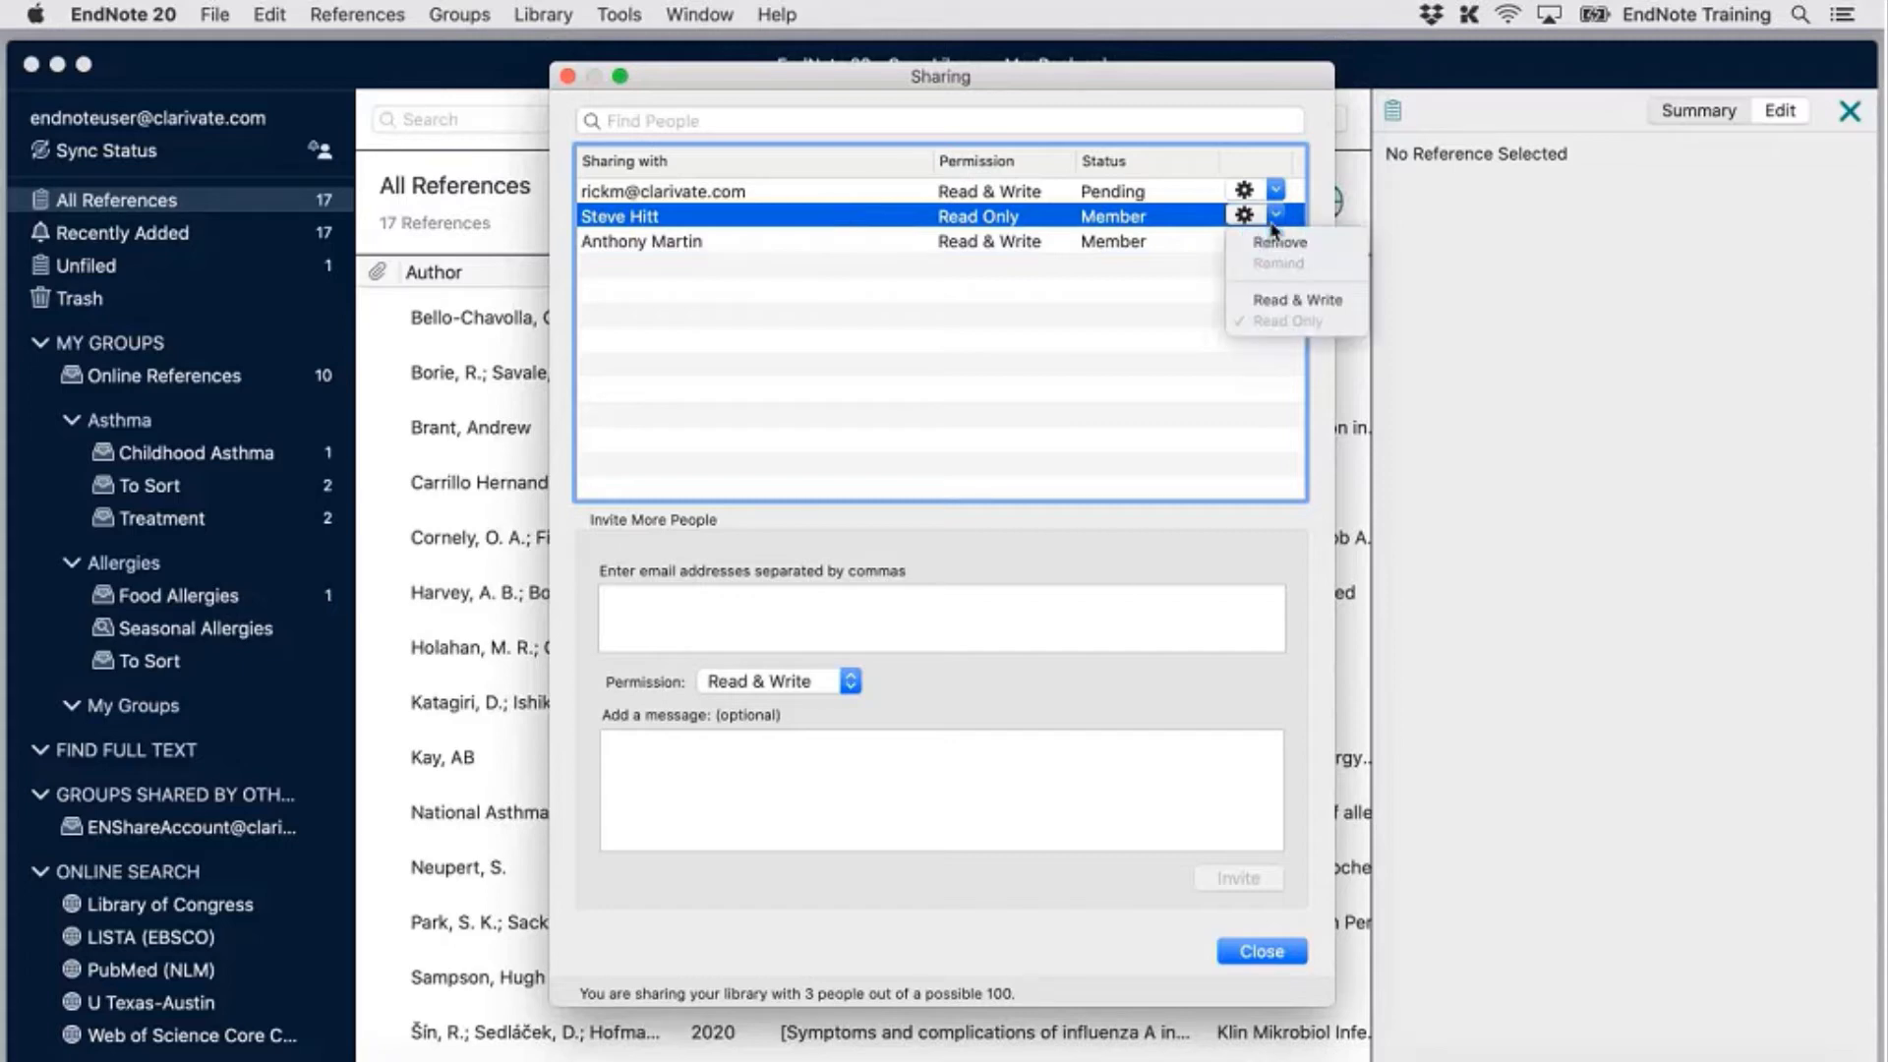
click(1303, 299)
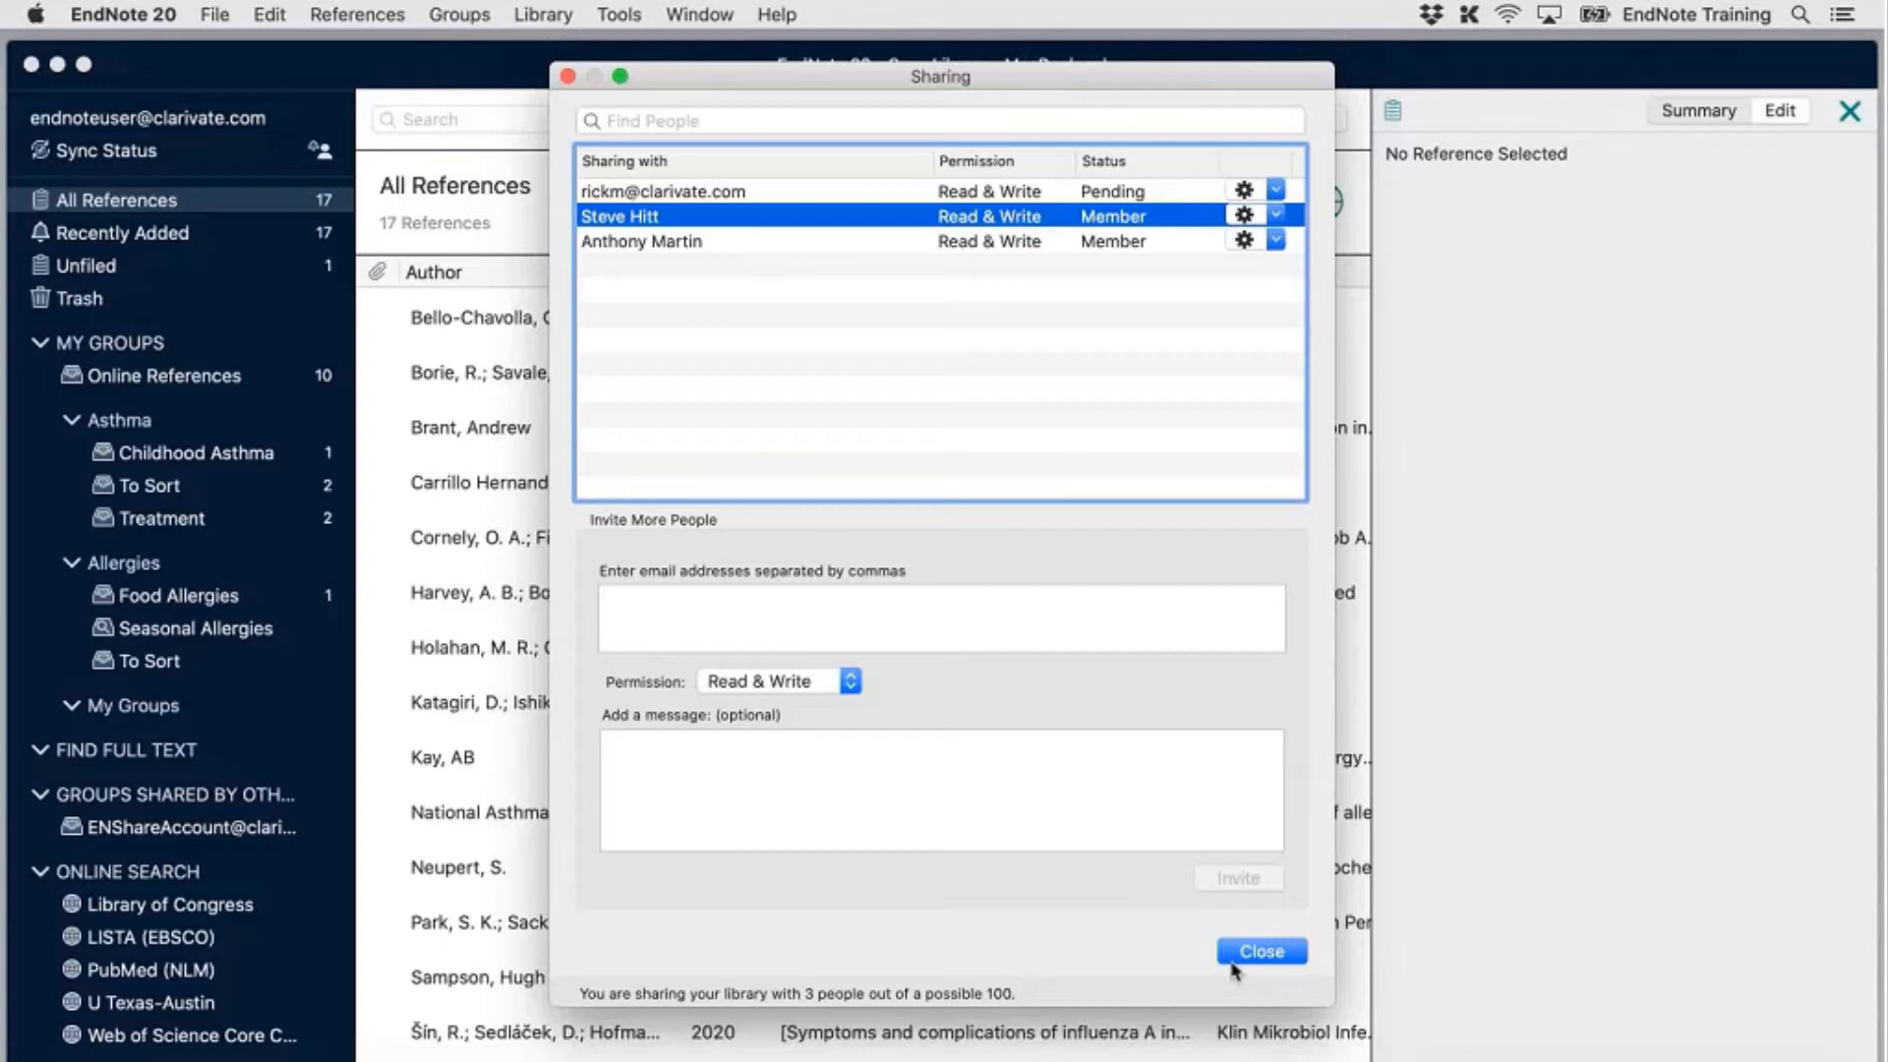
Close the Sharing dialog and bring up the Select a Shared Library list from the File menu
click(1262, 952)
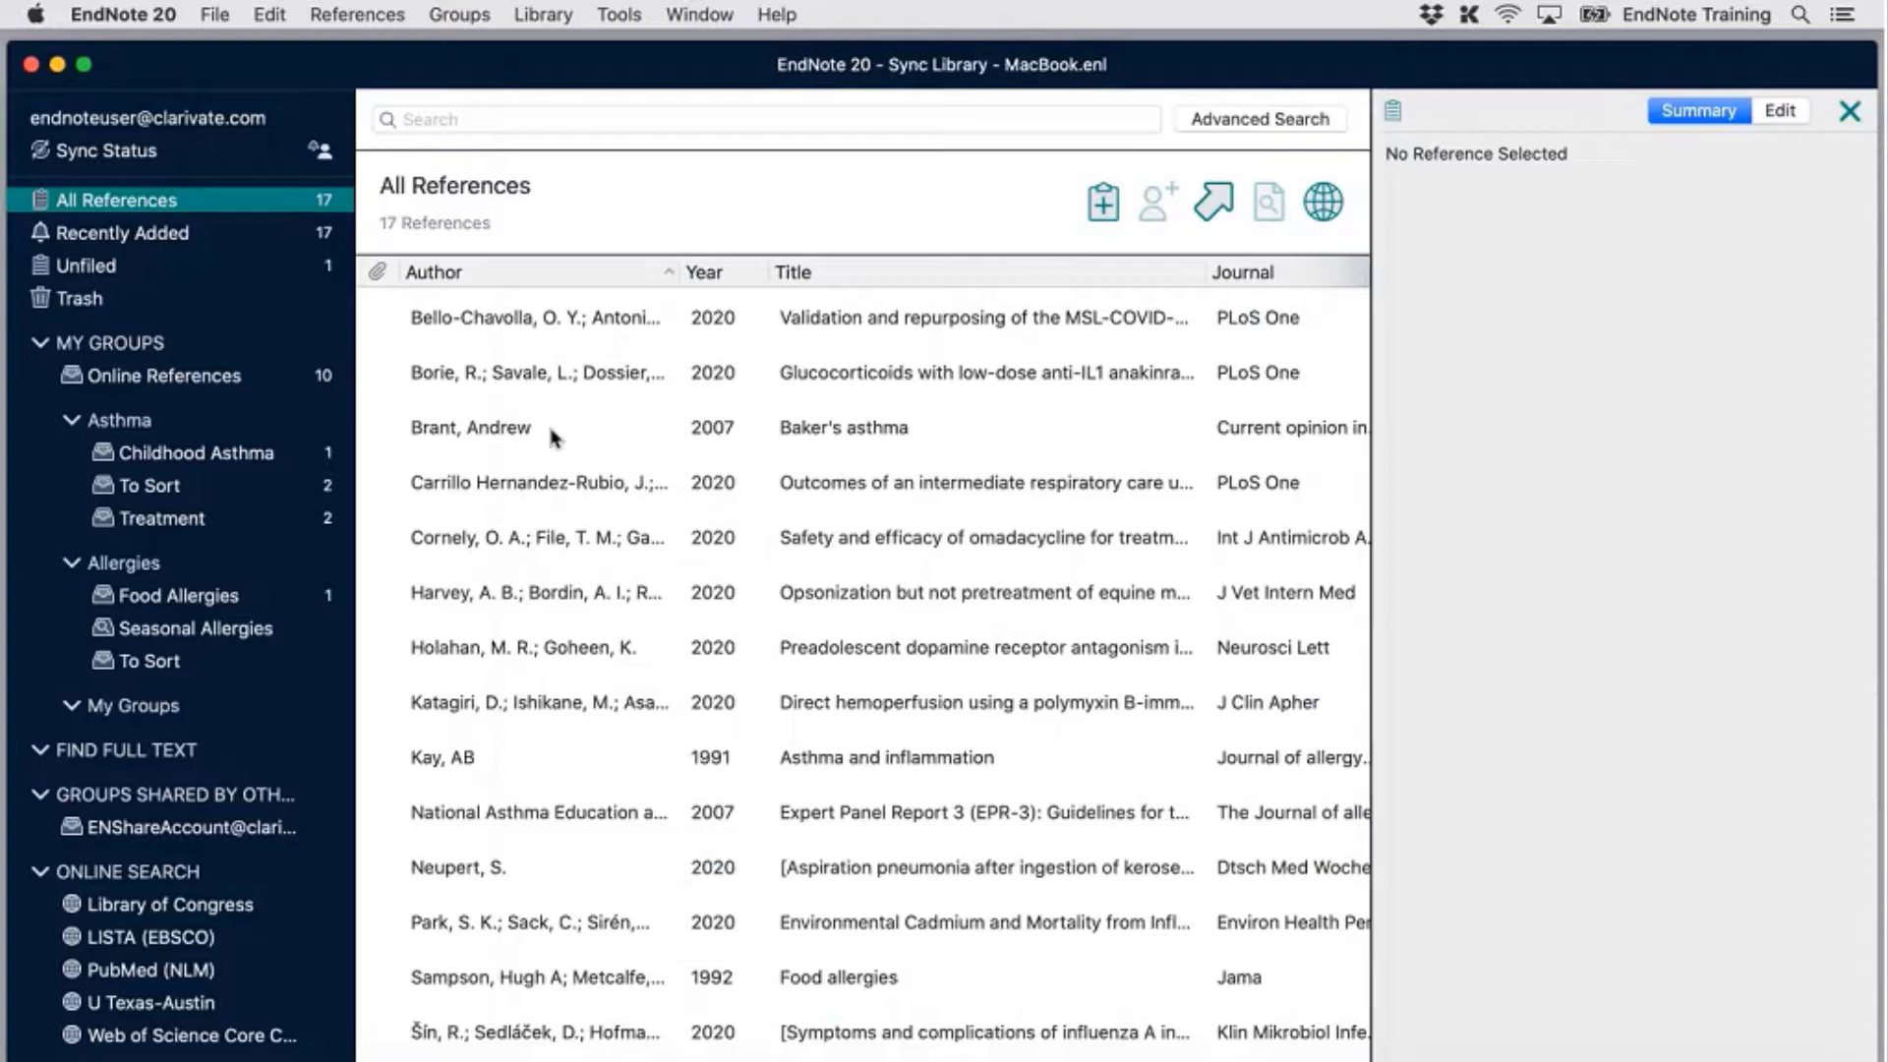
click(224, 18)
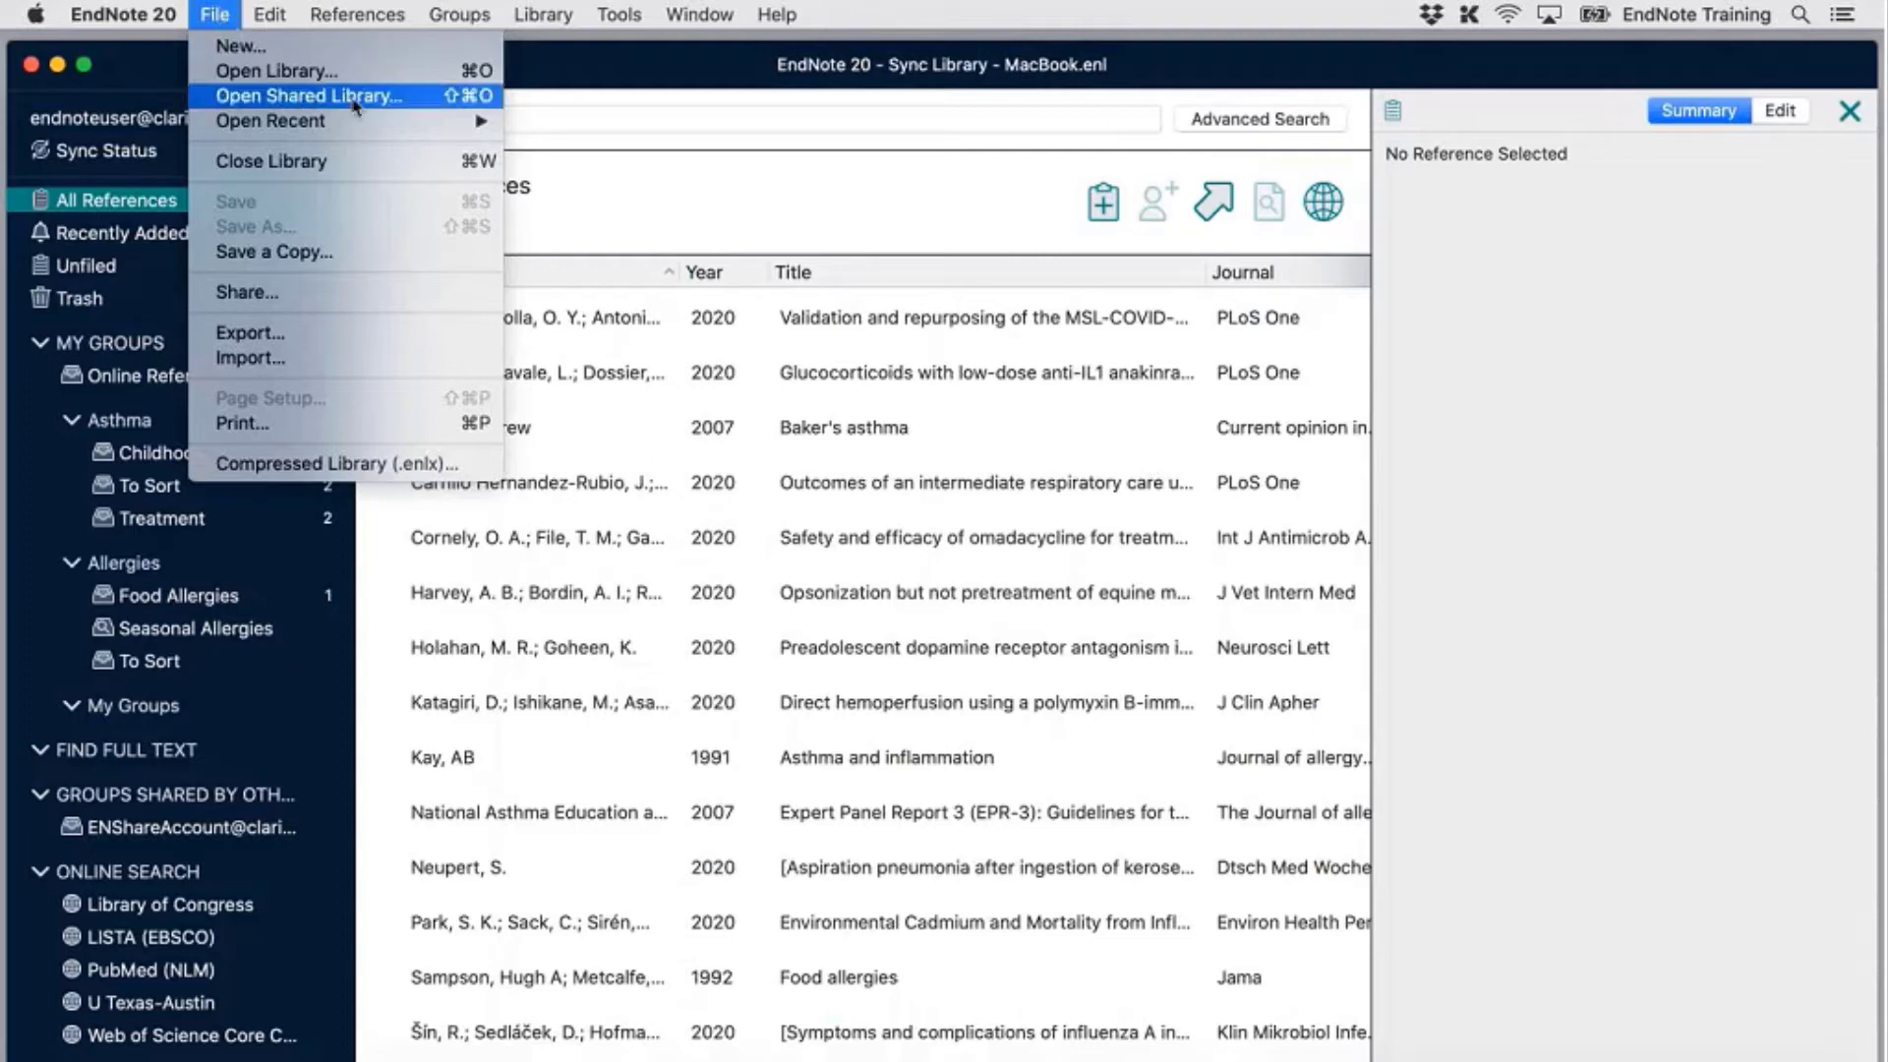
click(429, 102)
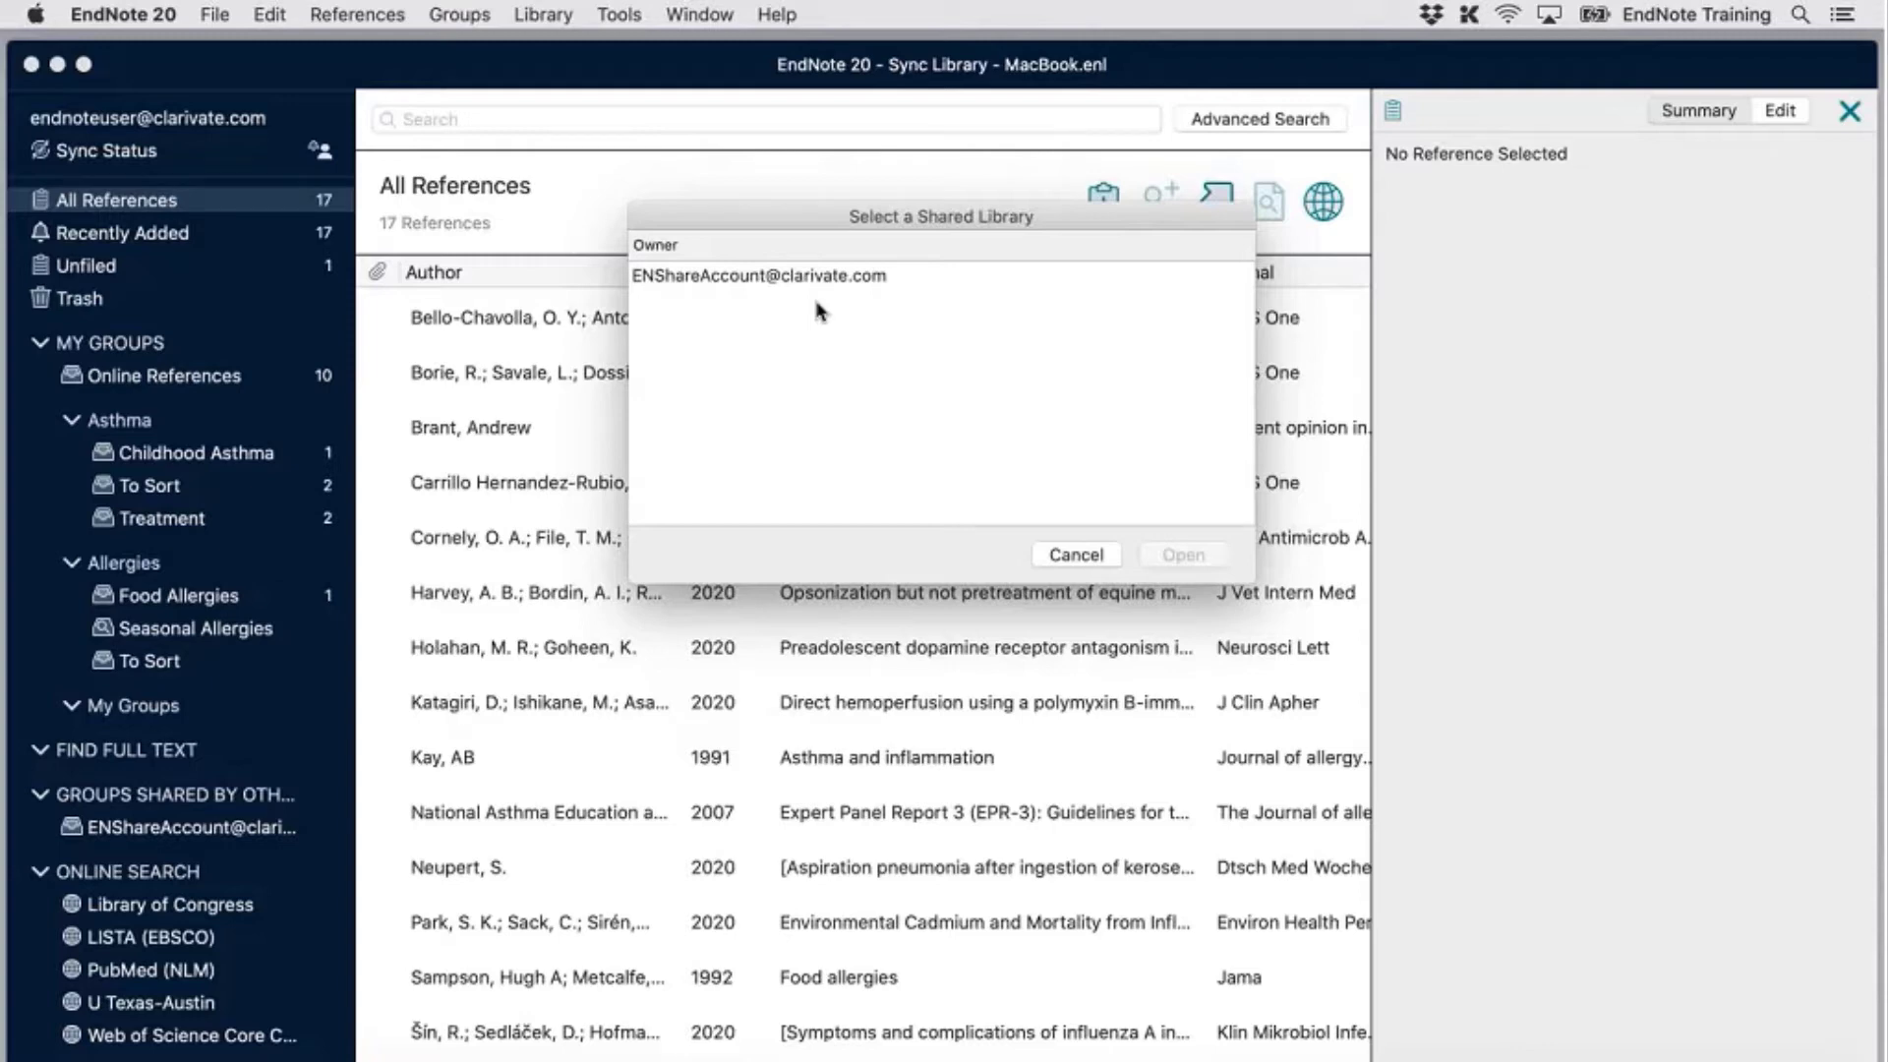
Open the one listed owner's shared library, then enlarge its window and move it higher to show its groups
click(836, 275)
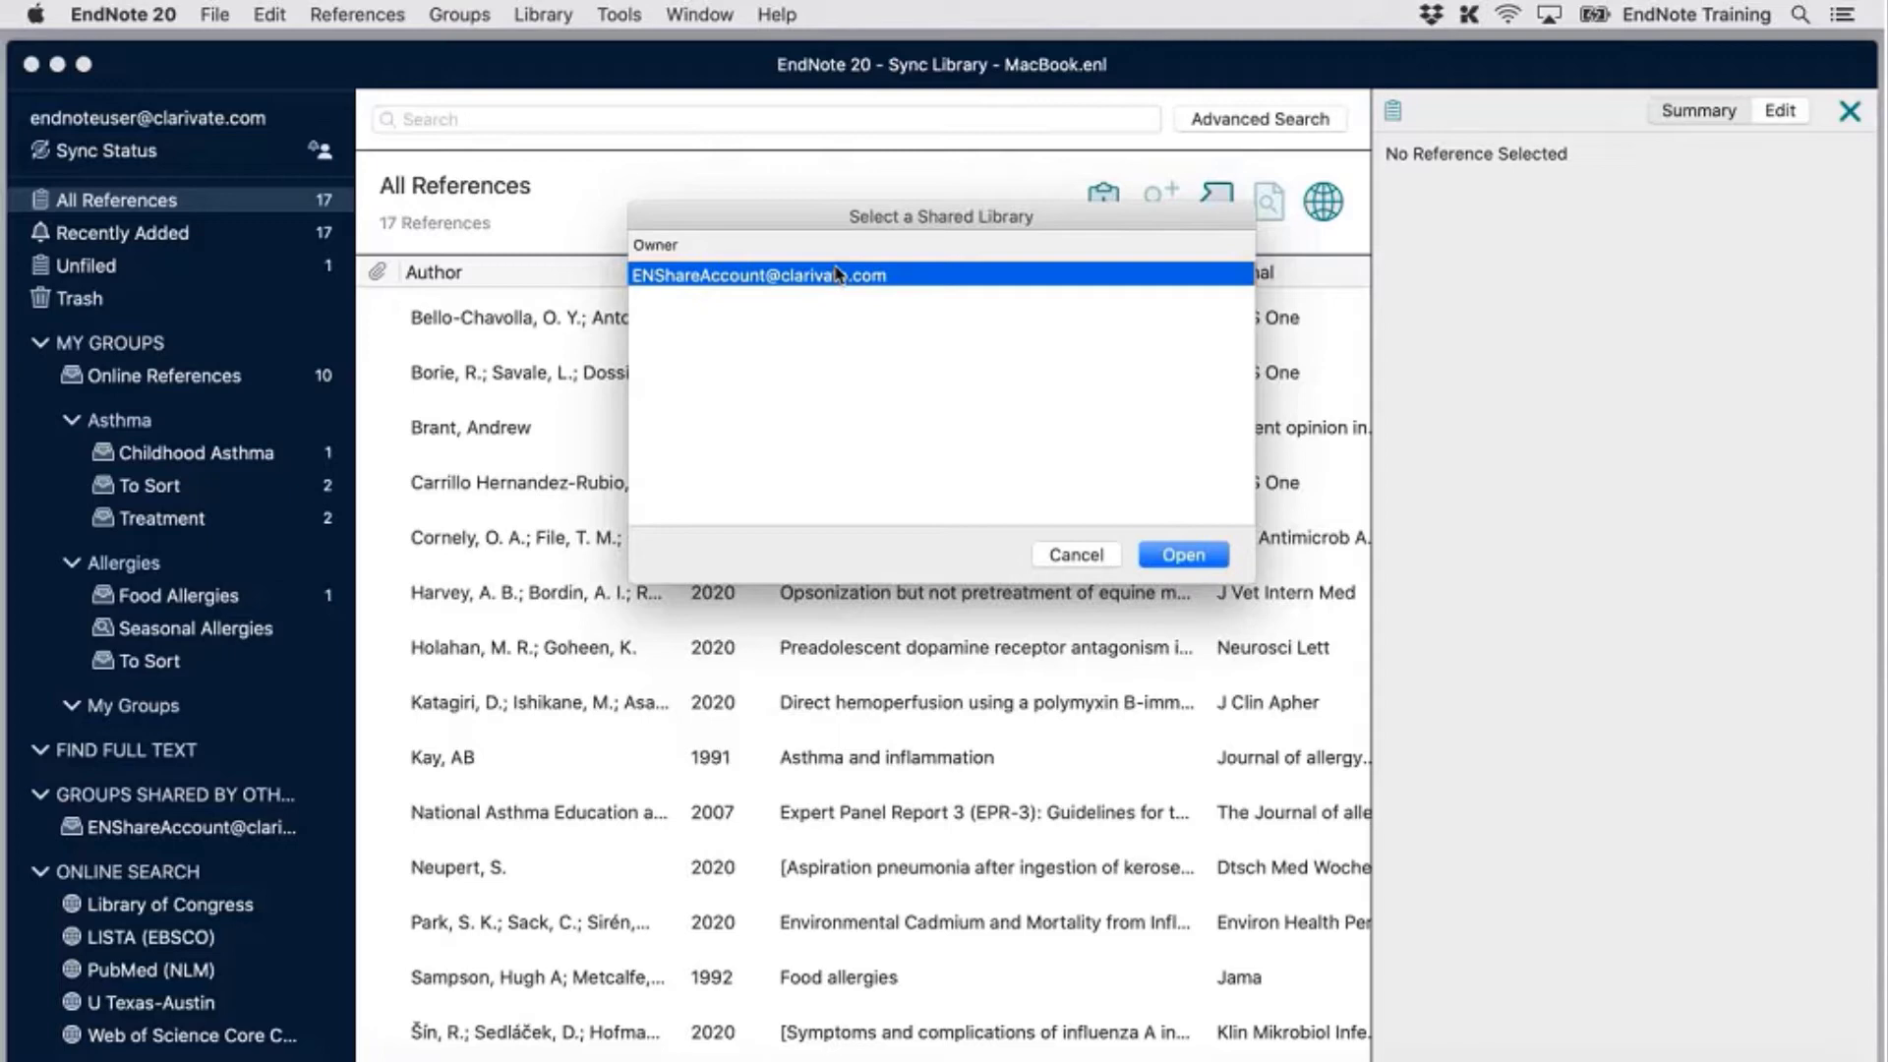
click(1190, 554)
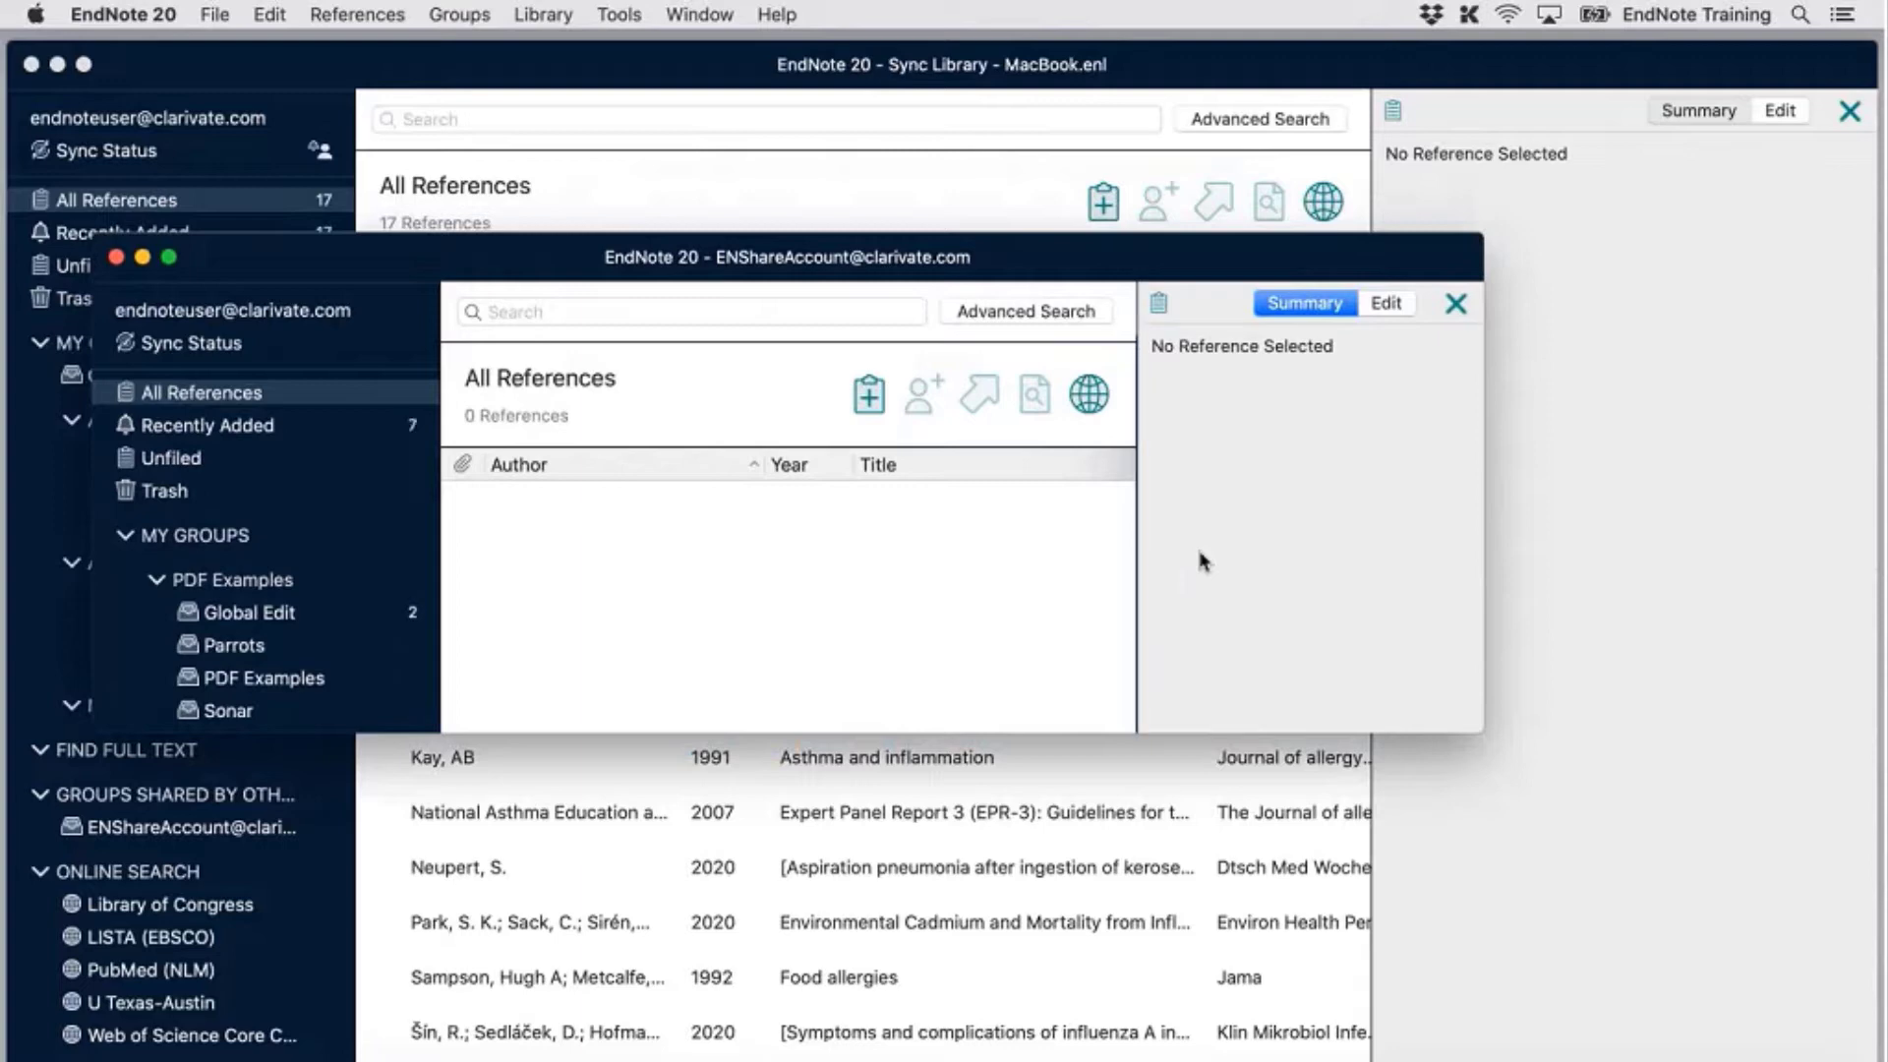
drag(1483, 732, 1728, 964)
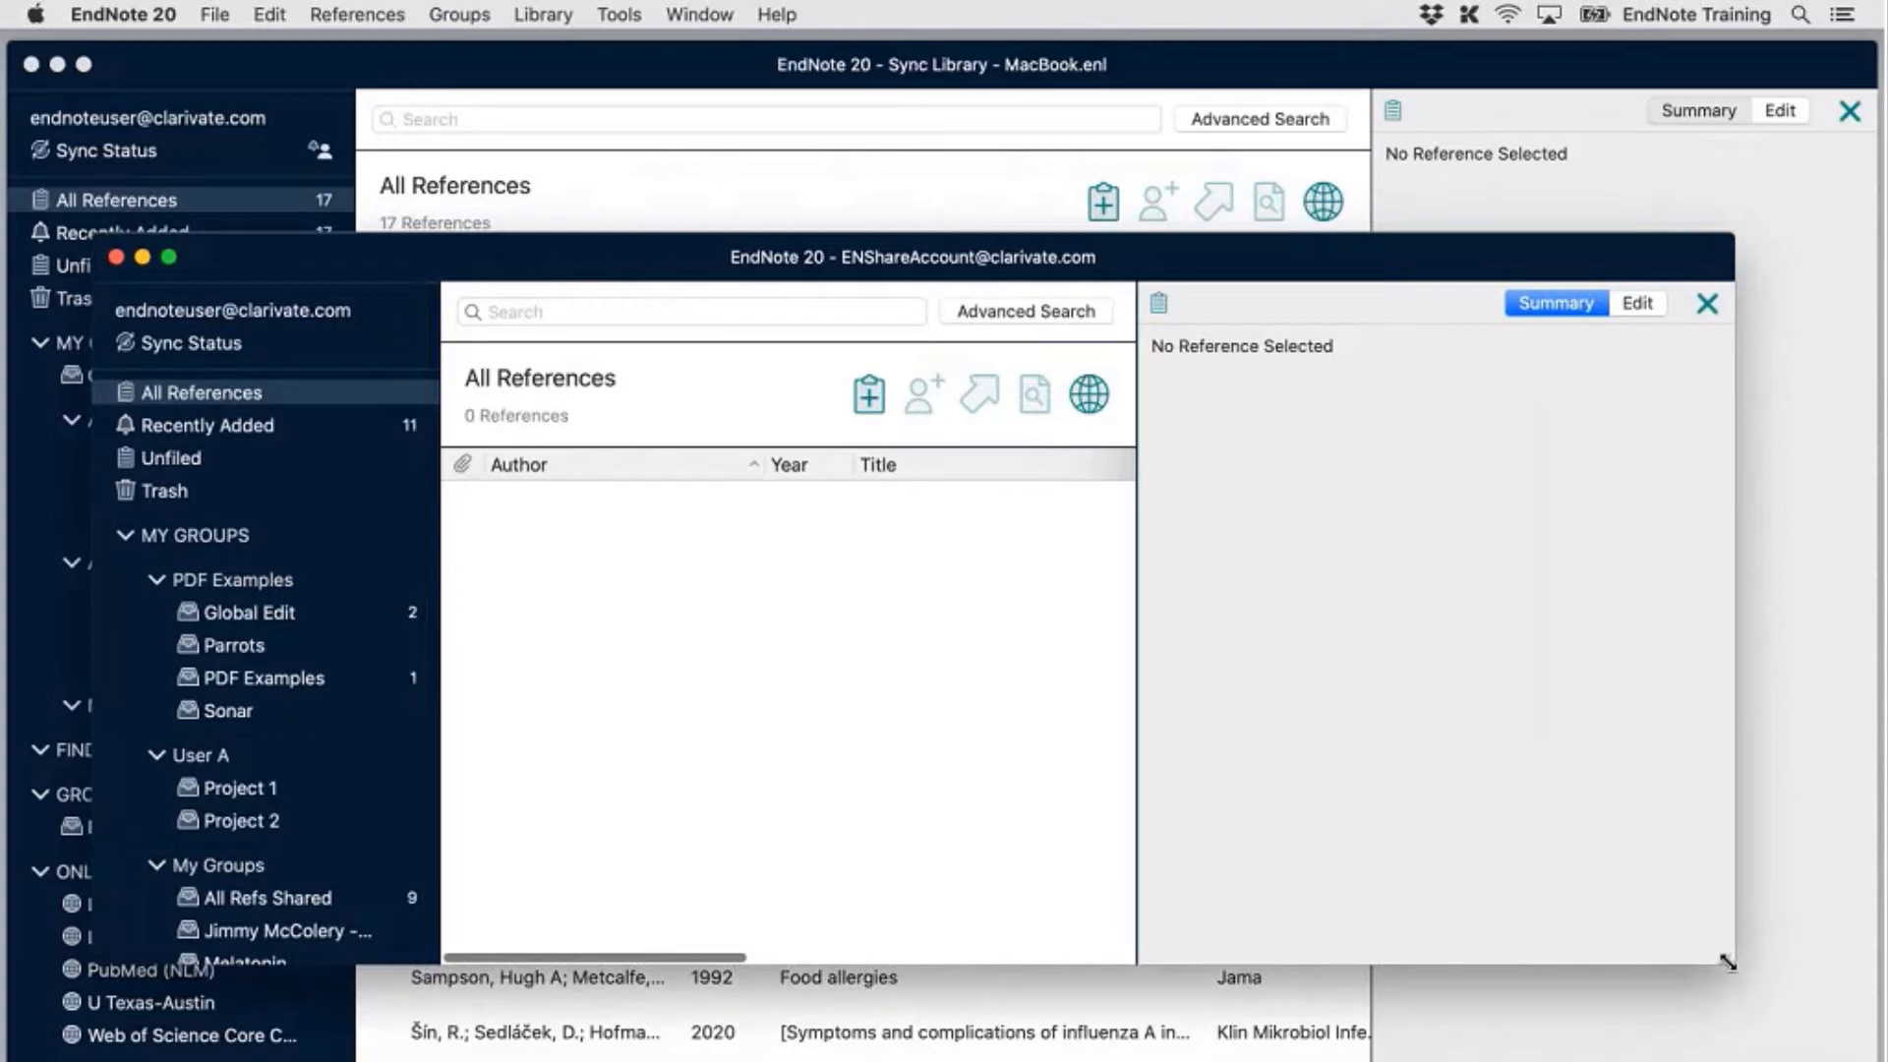
drag(1232, 256, 1149, 65)
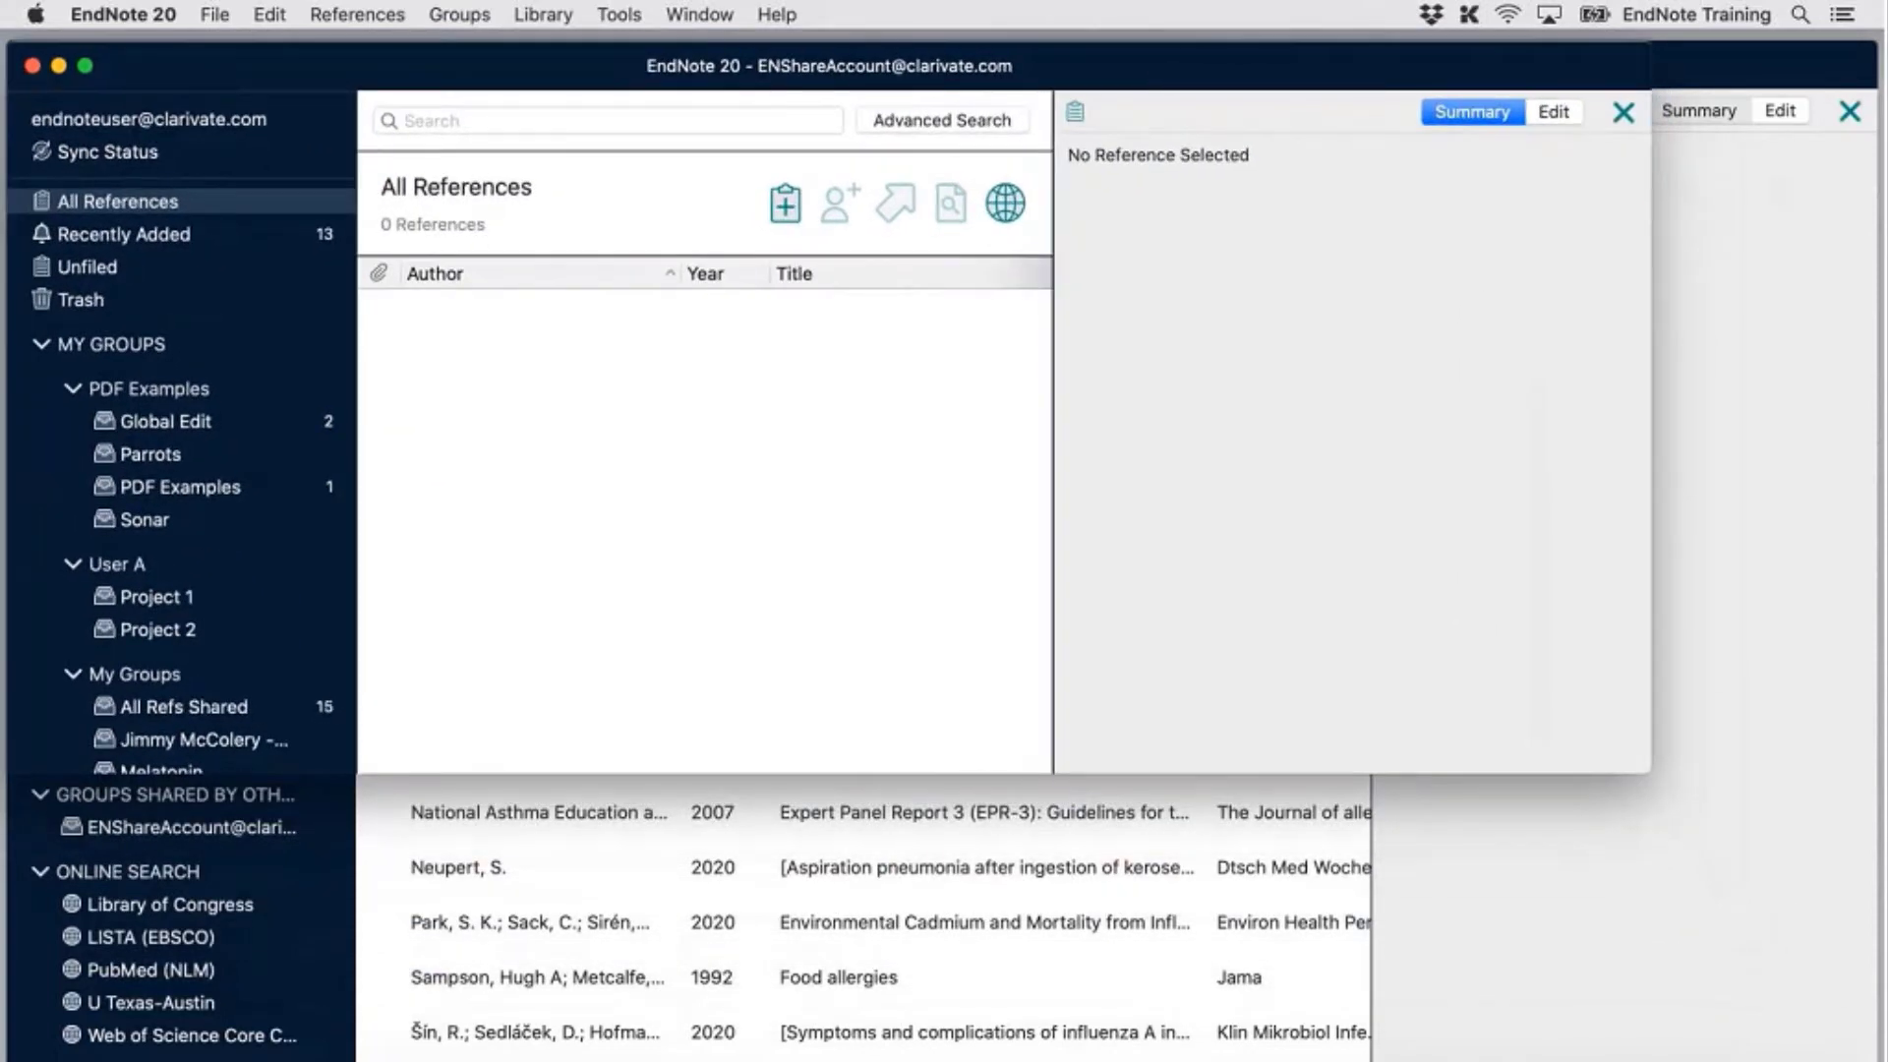
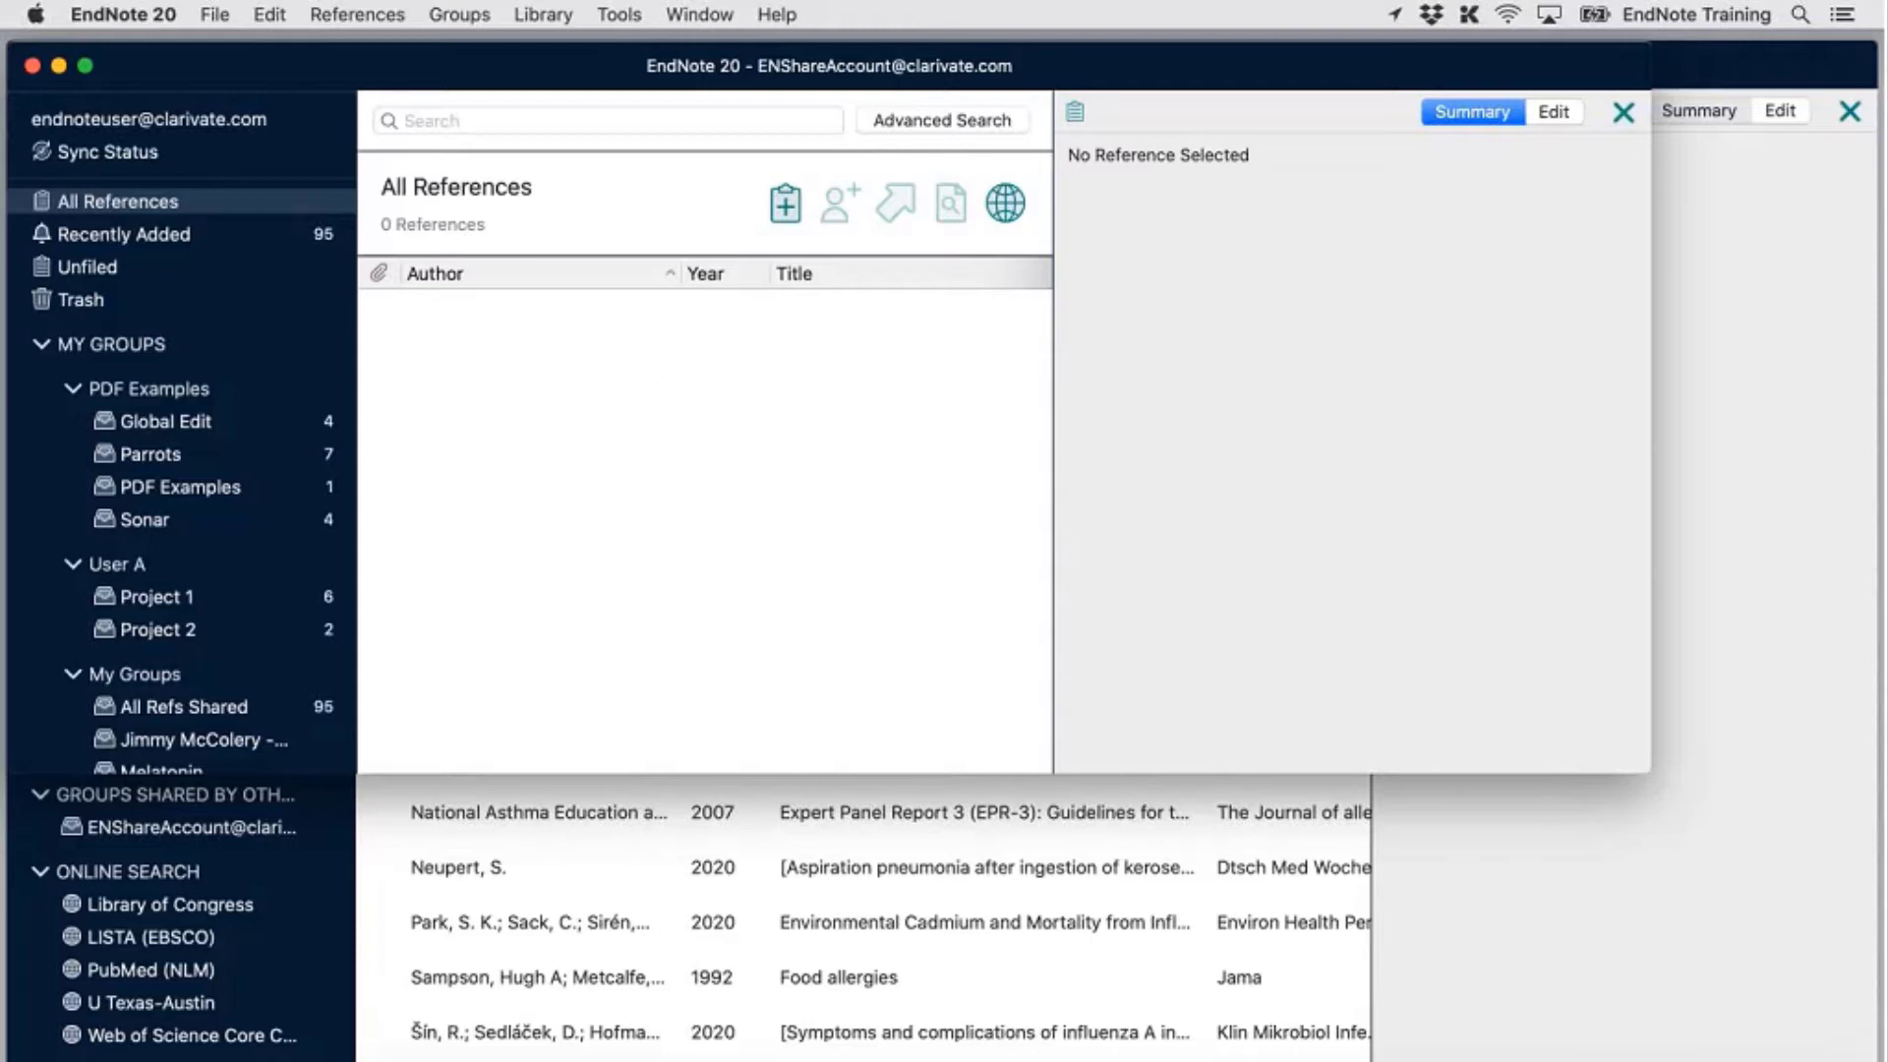
Drag the library window's corner out to fill the screen, then open the Library menu
drag(1650, 772, 1876, 1061)
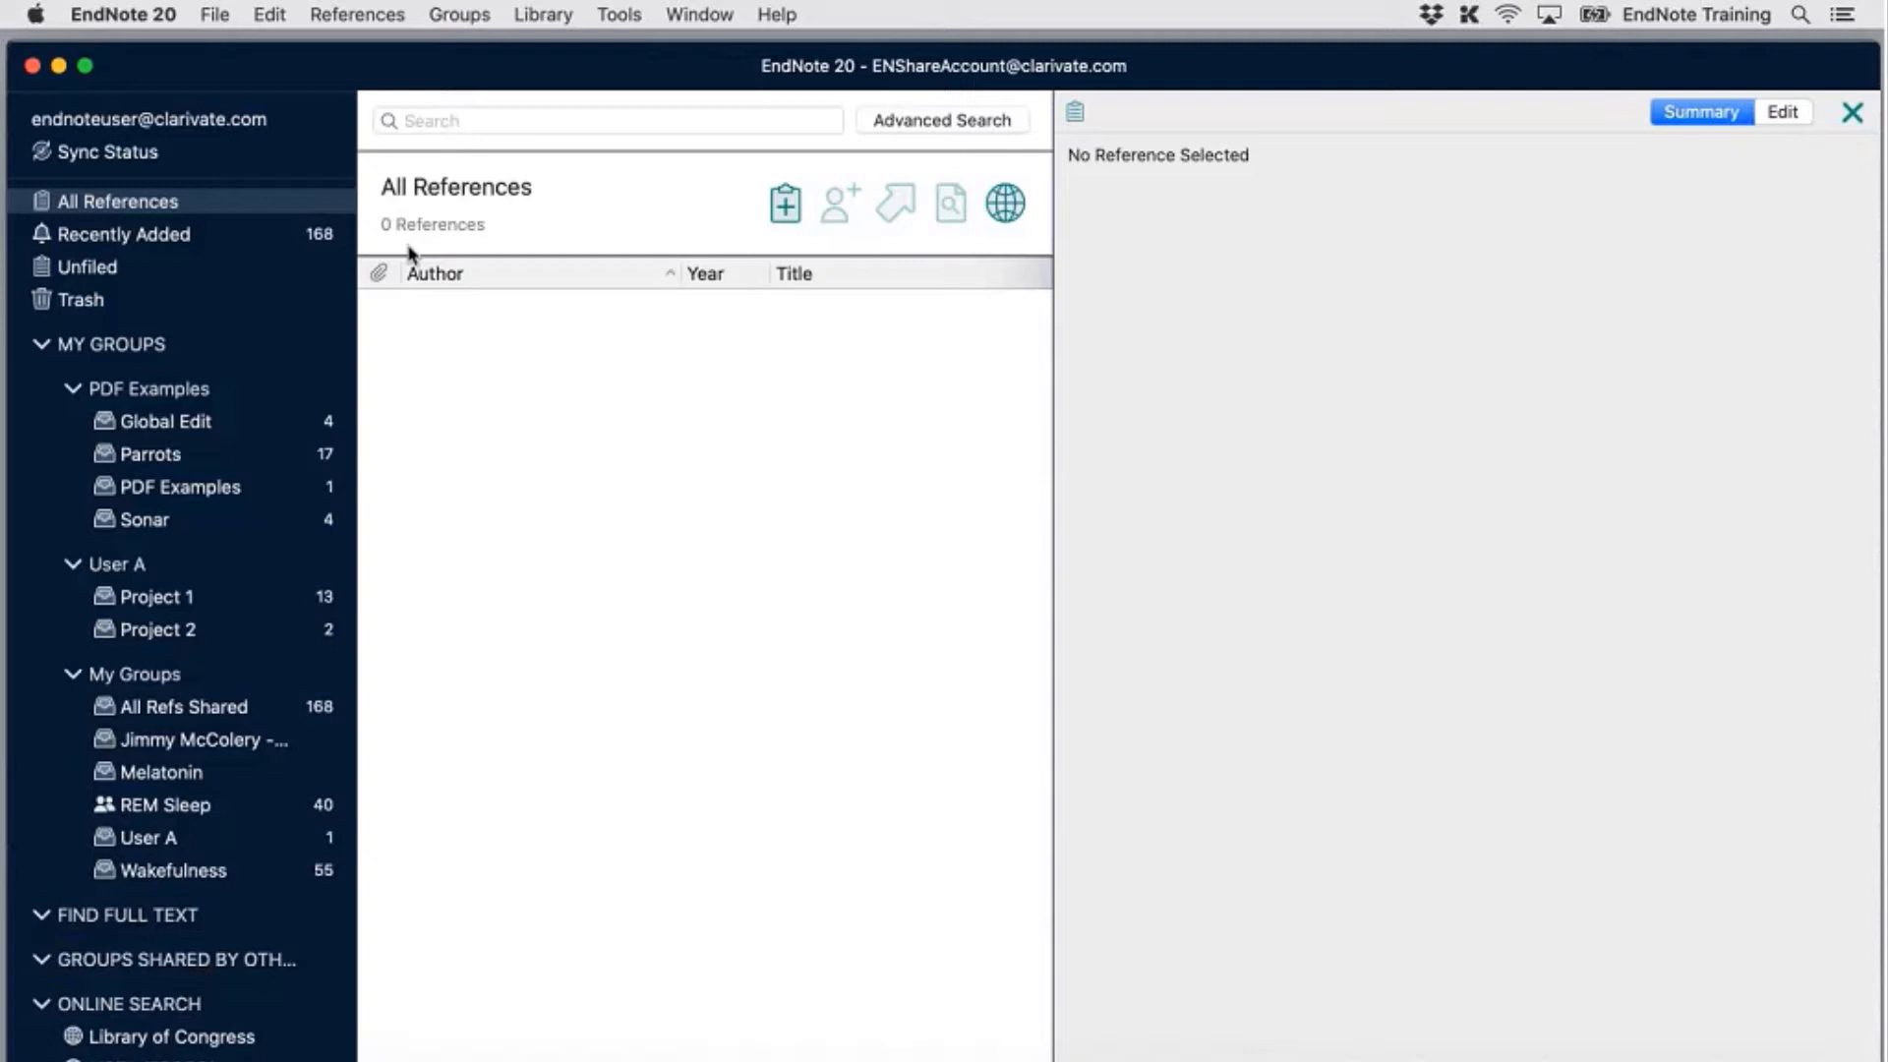
click(563, 17)
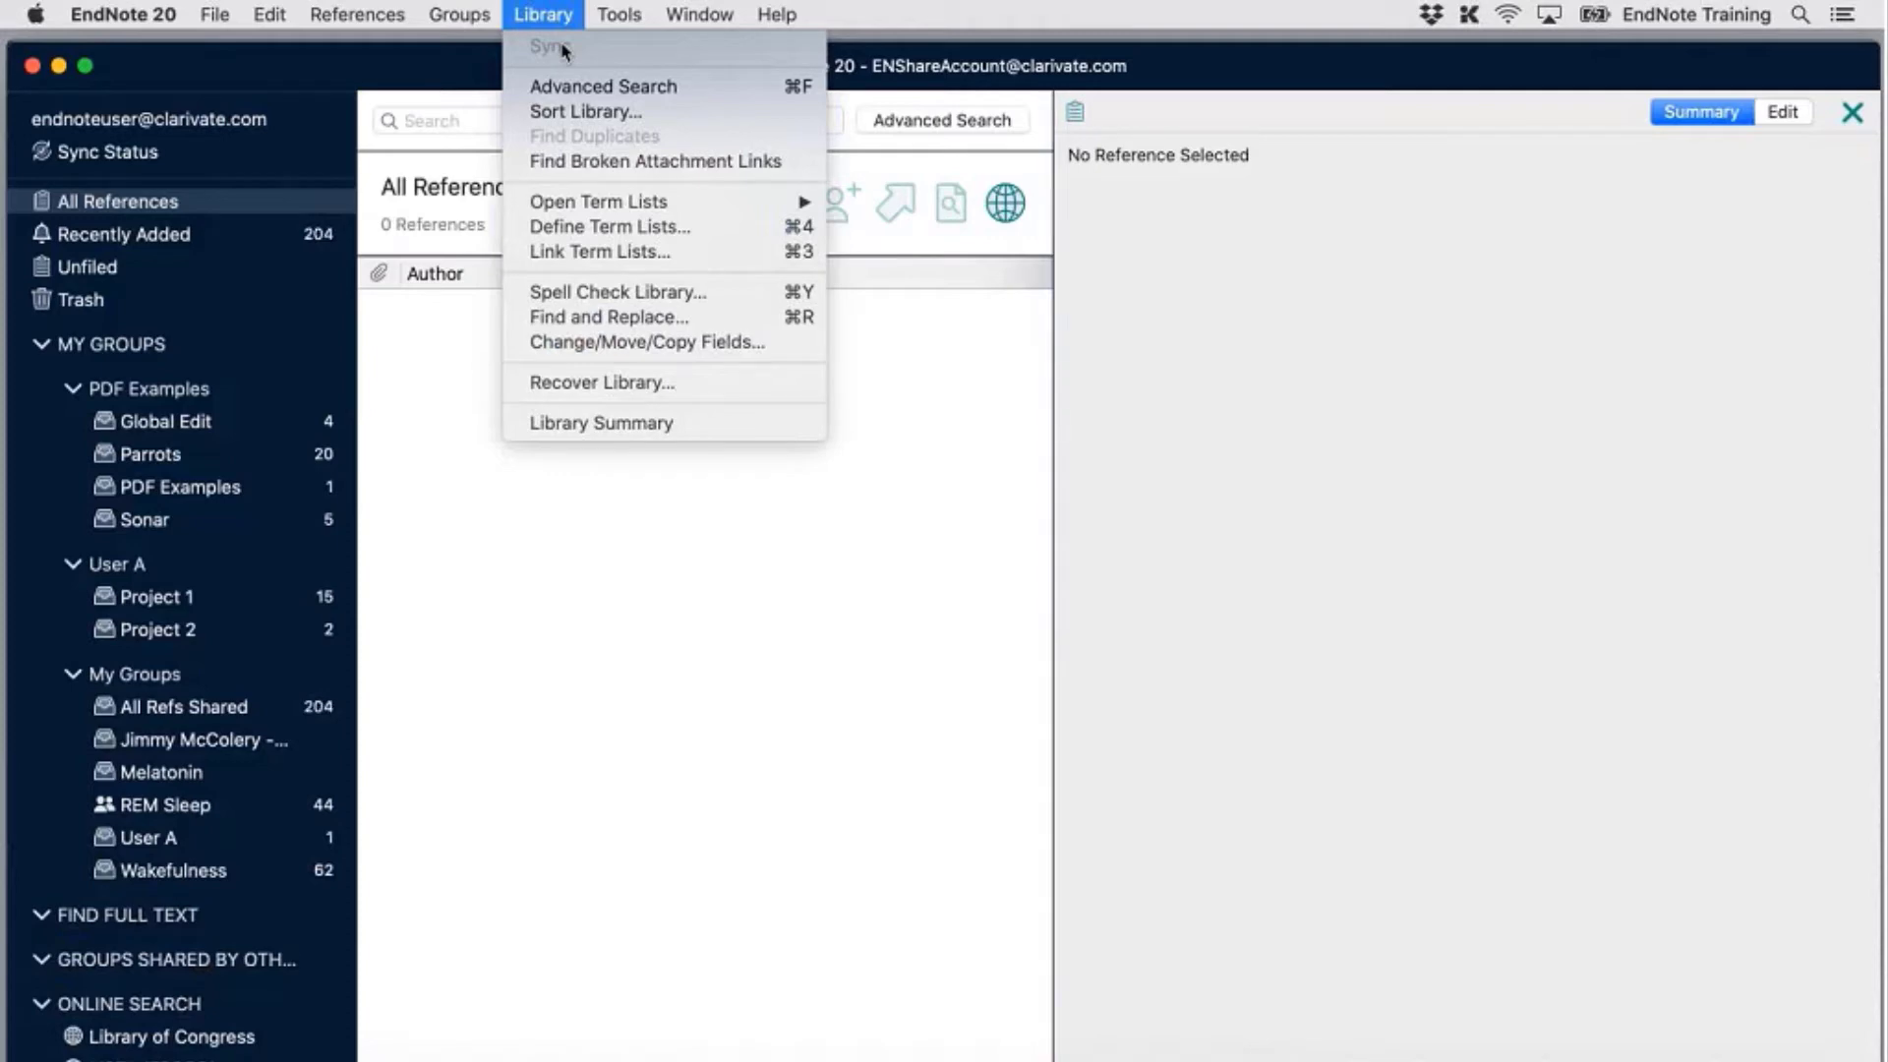
Show All References, widen the reference list to reveal the Journal column, and check Sync Status
click(566, 27)
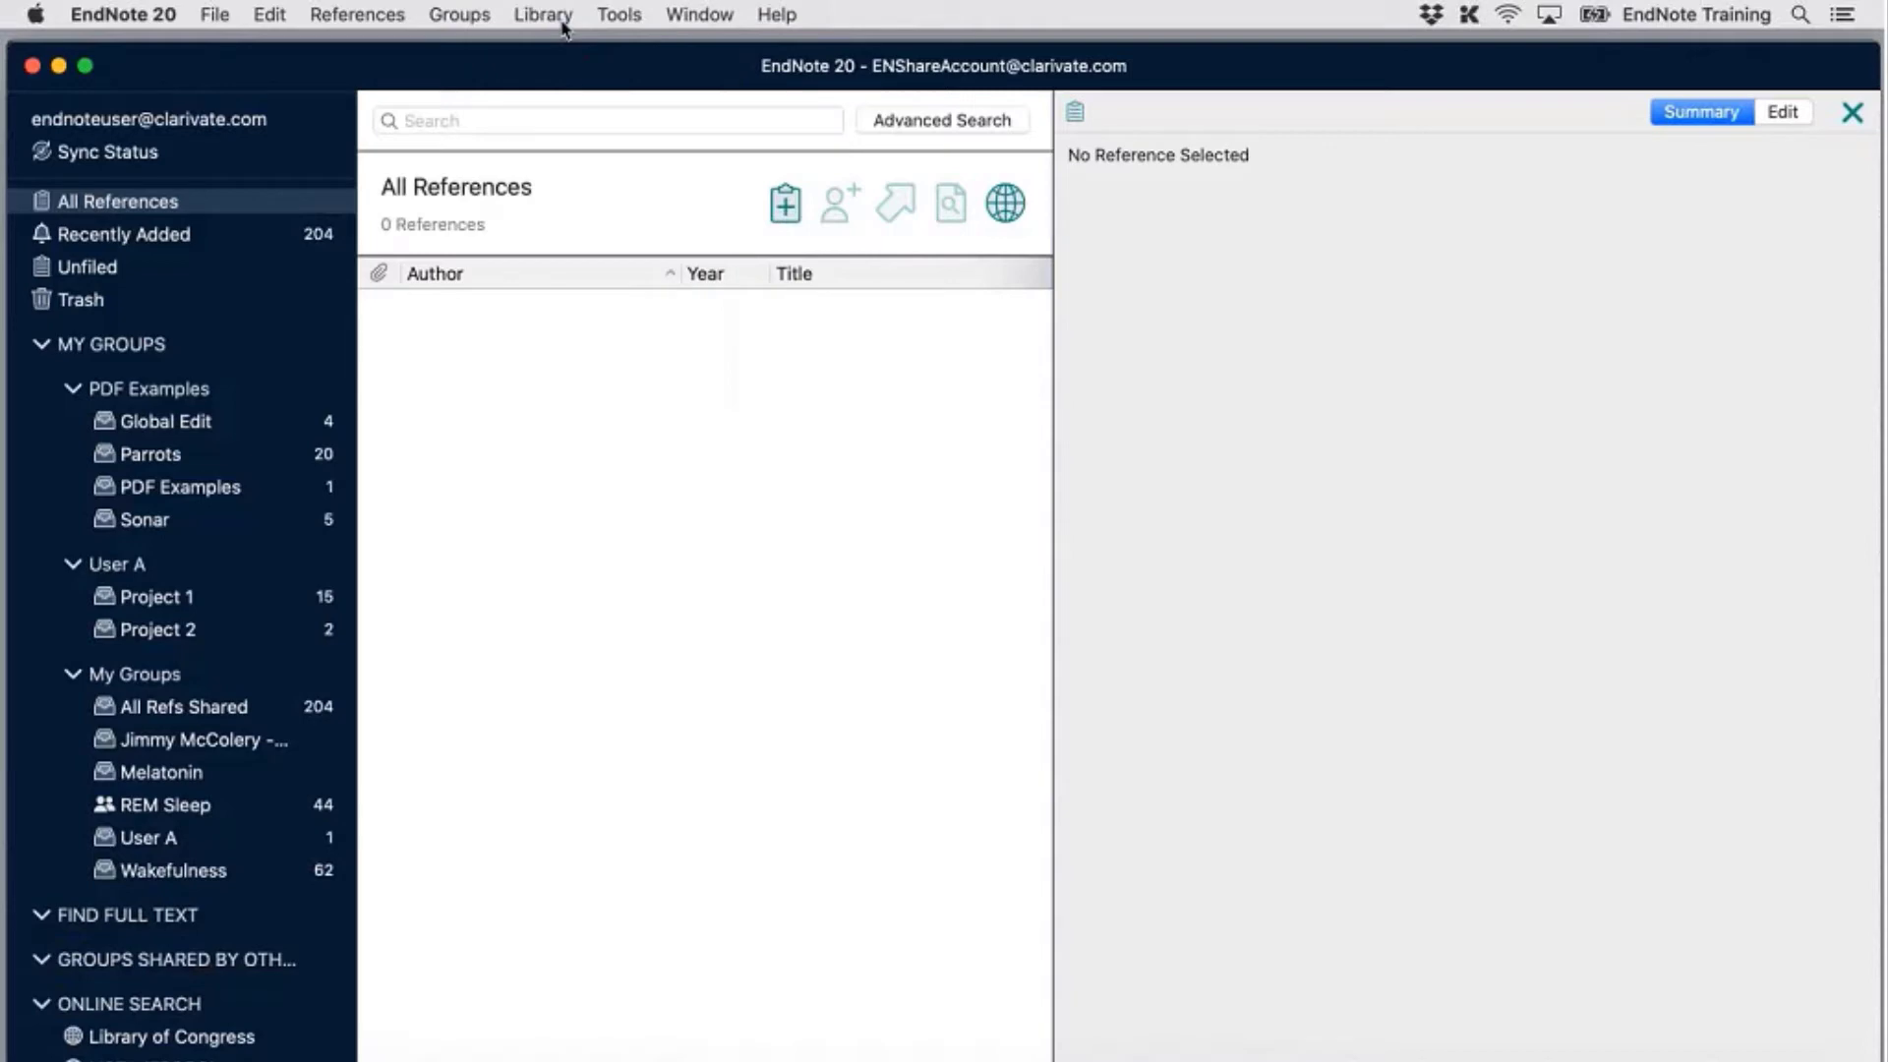
click(543, 15)
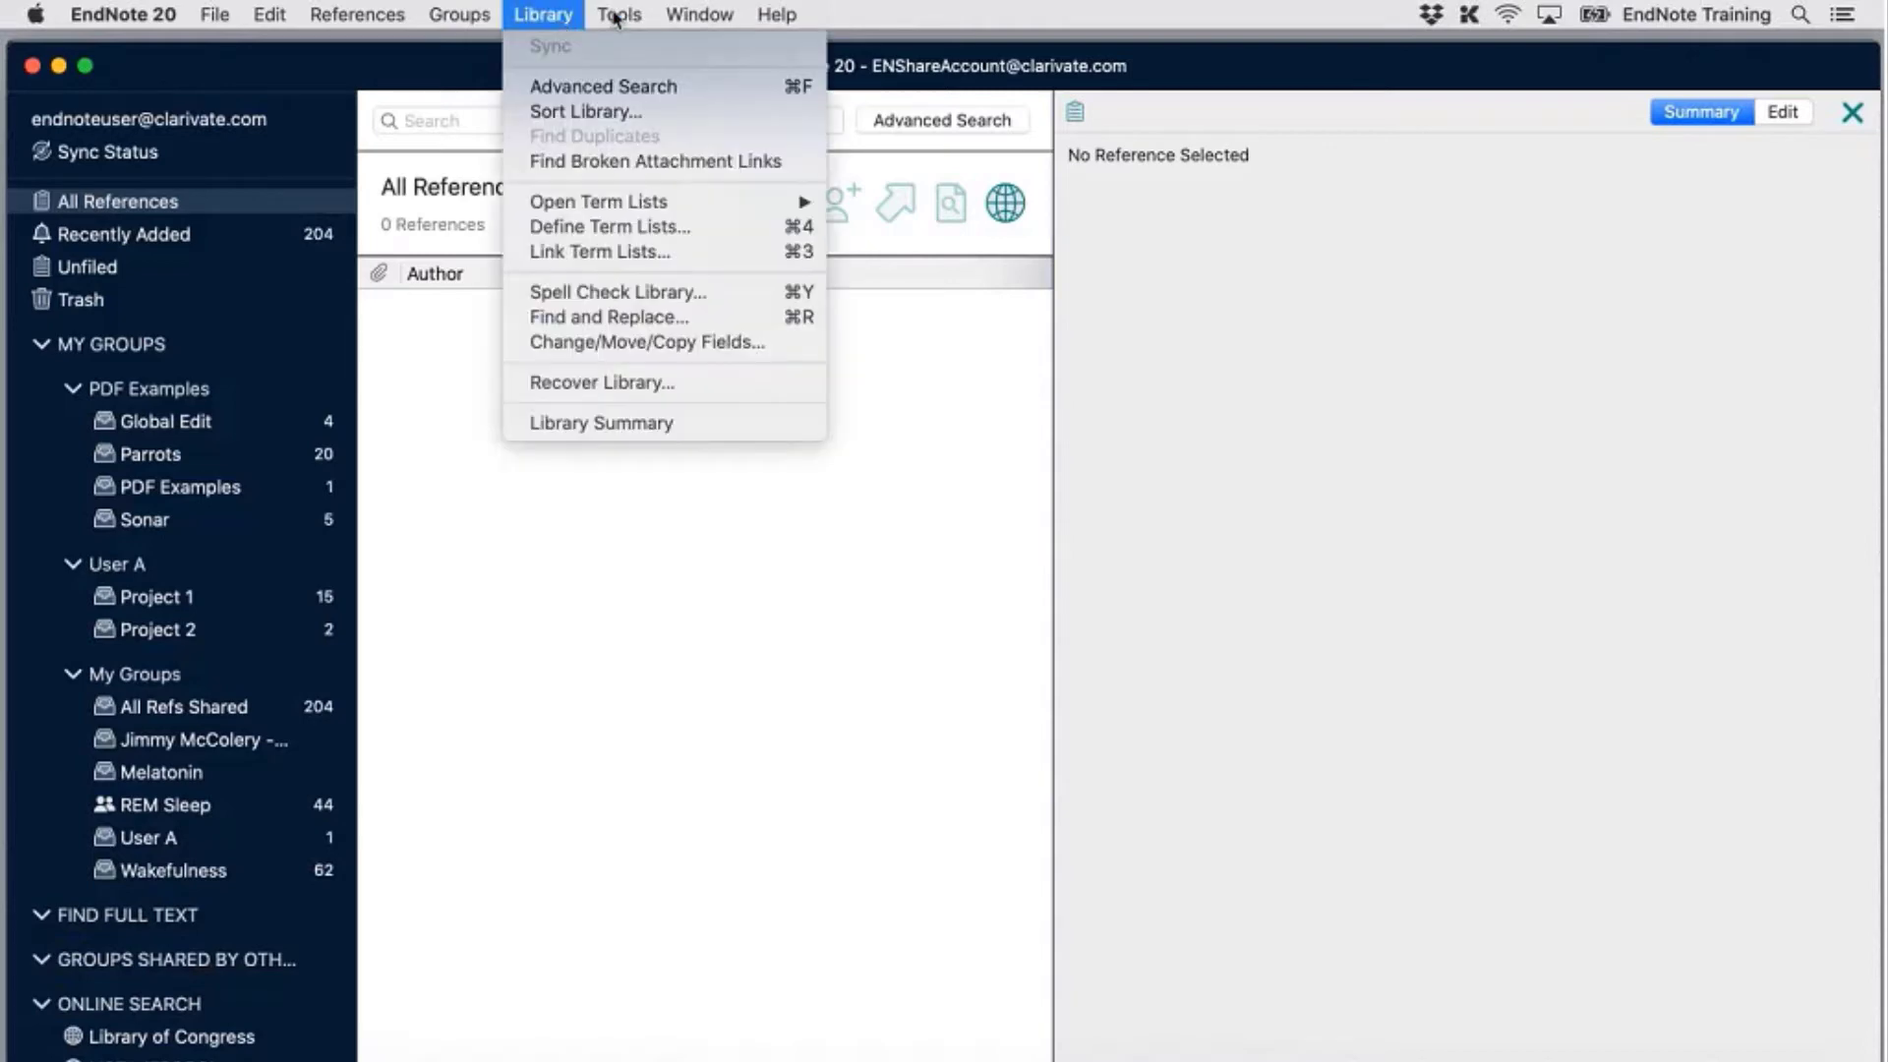
click(547, 16)
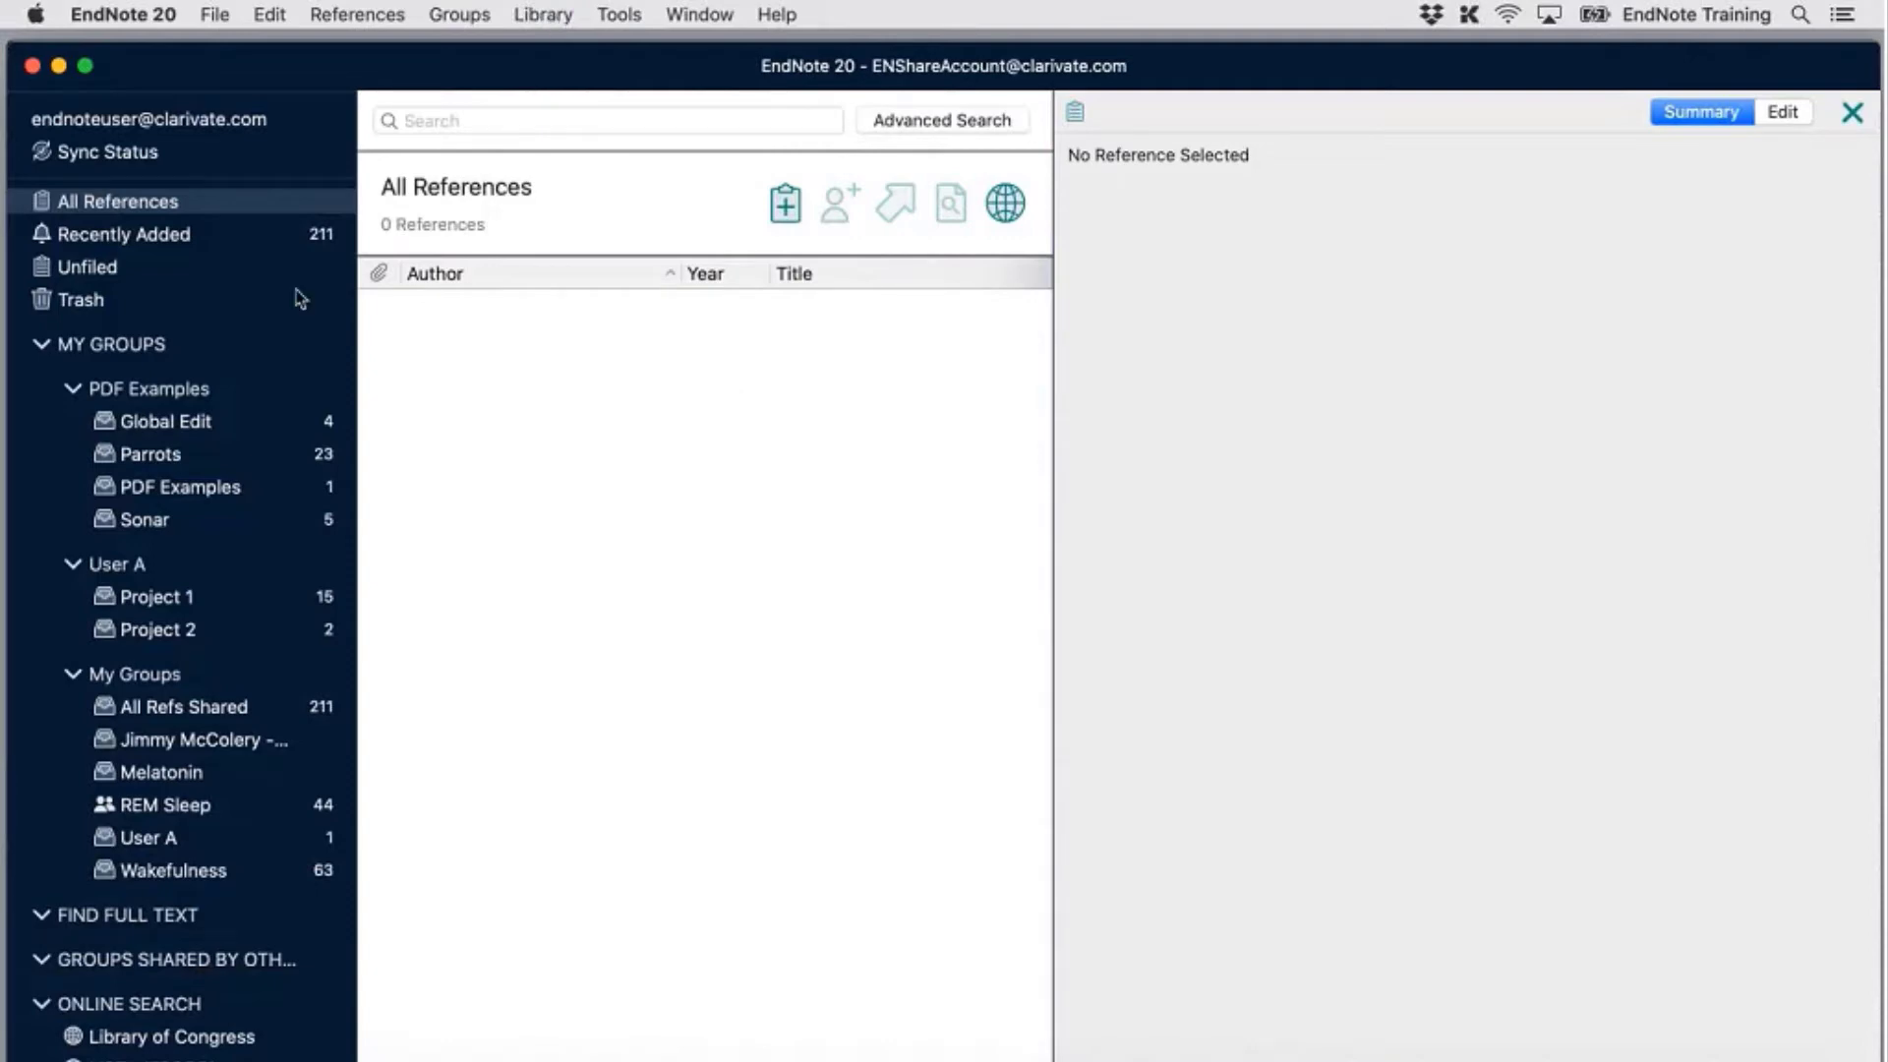
click(215, 242)
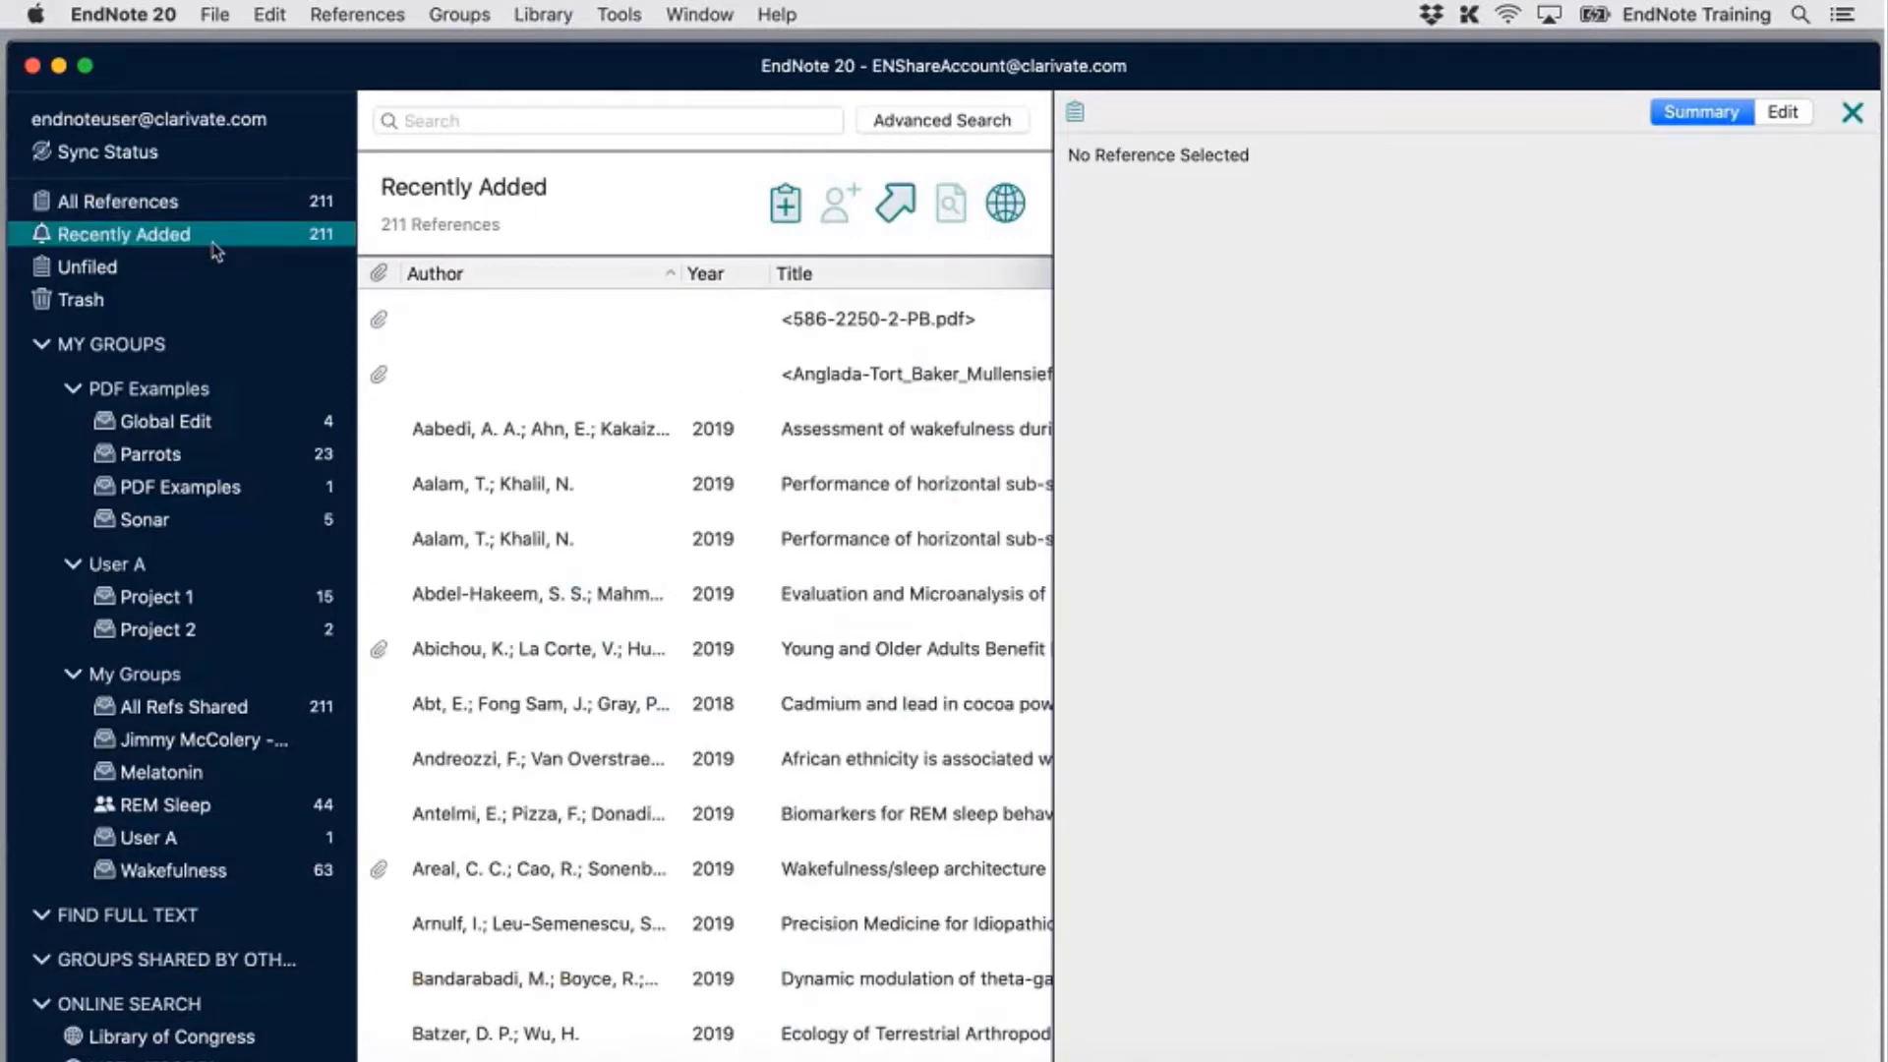
click(178, 201)
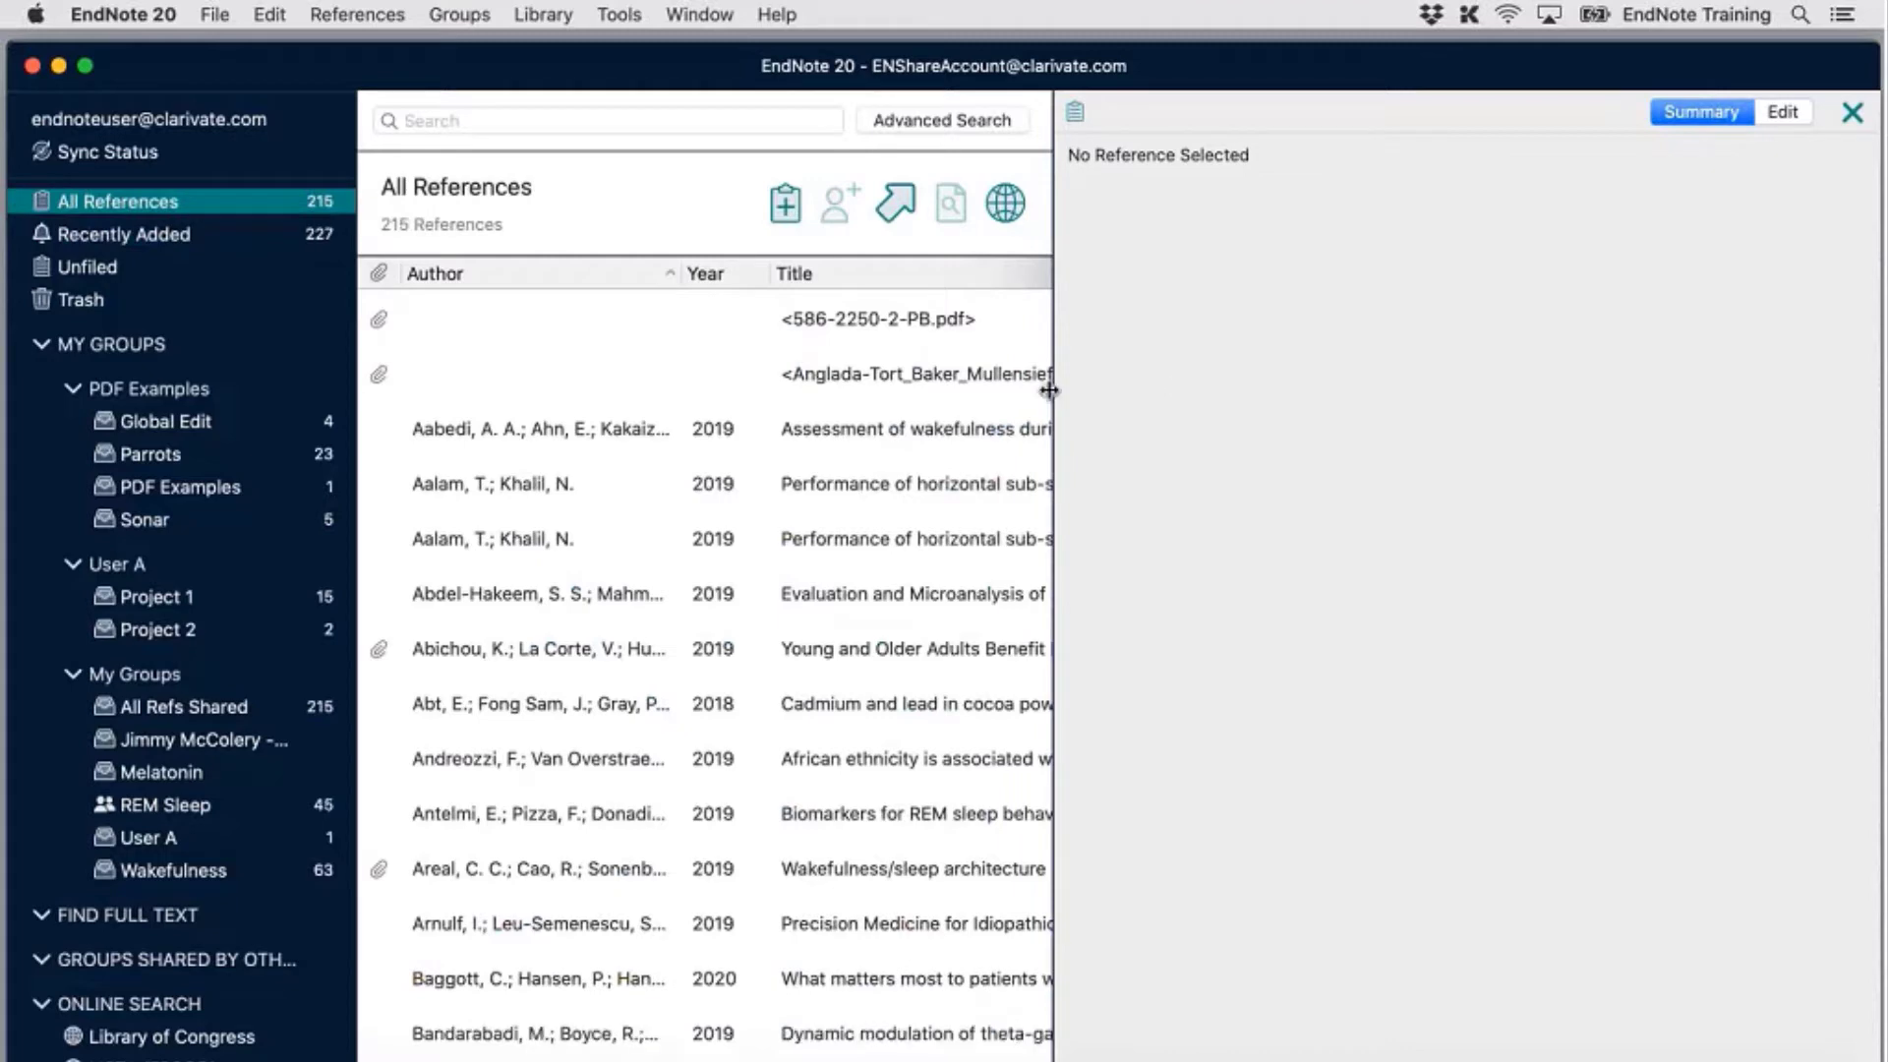
drag(1050, 391, 1546, 406)
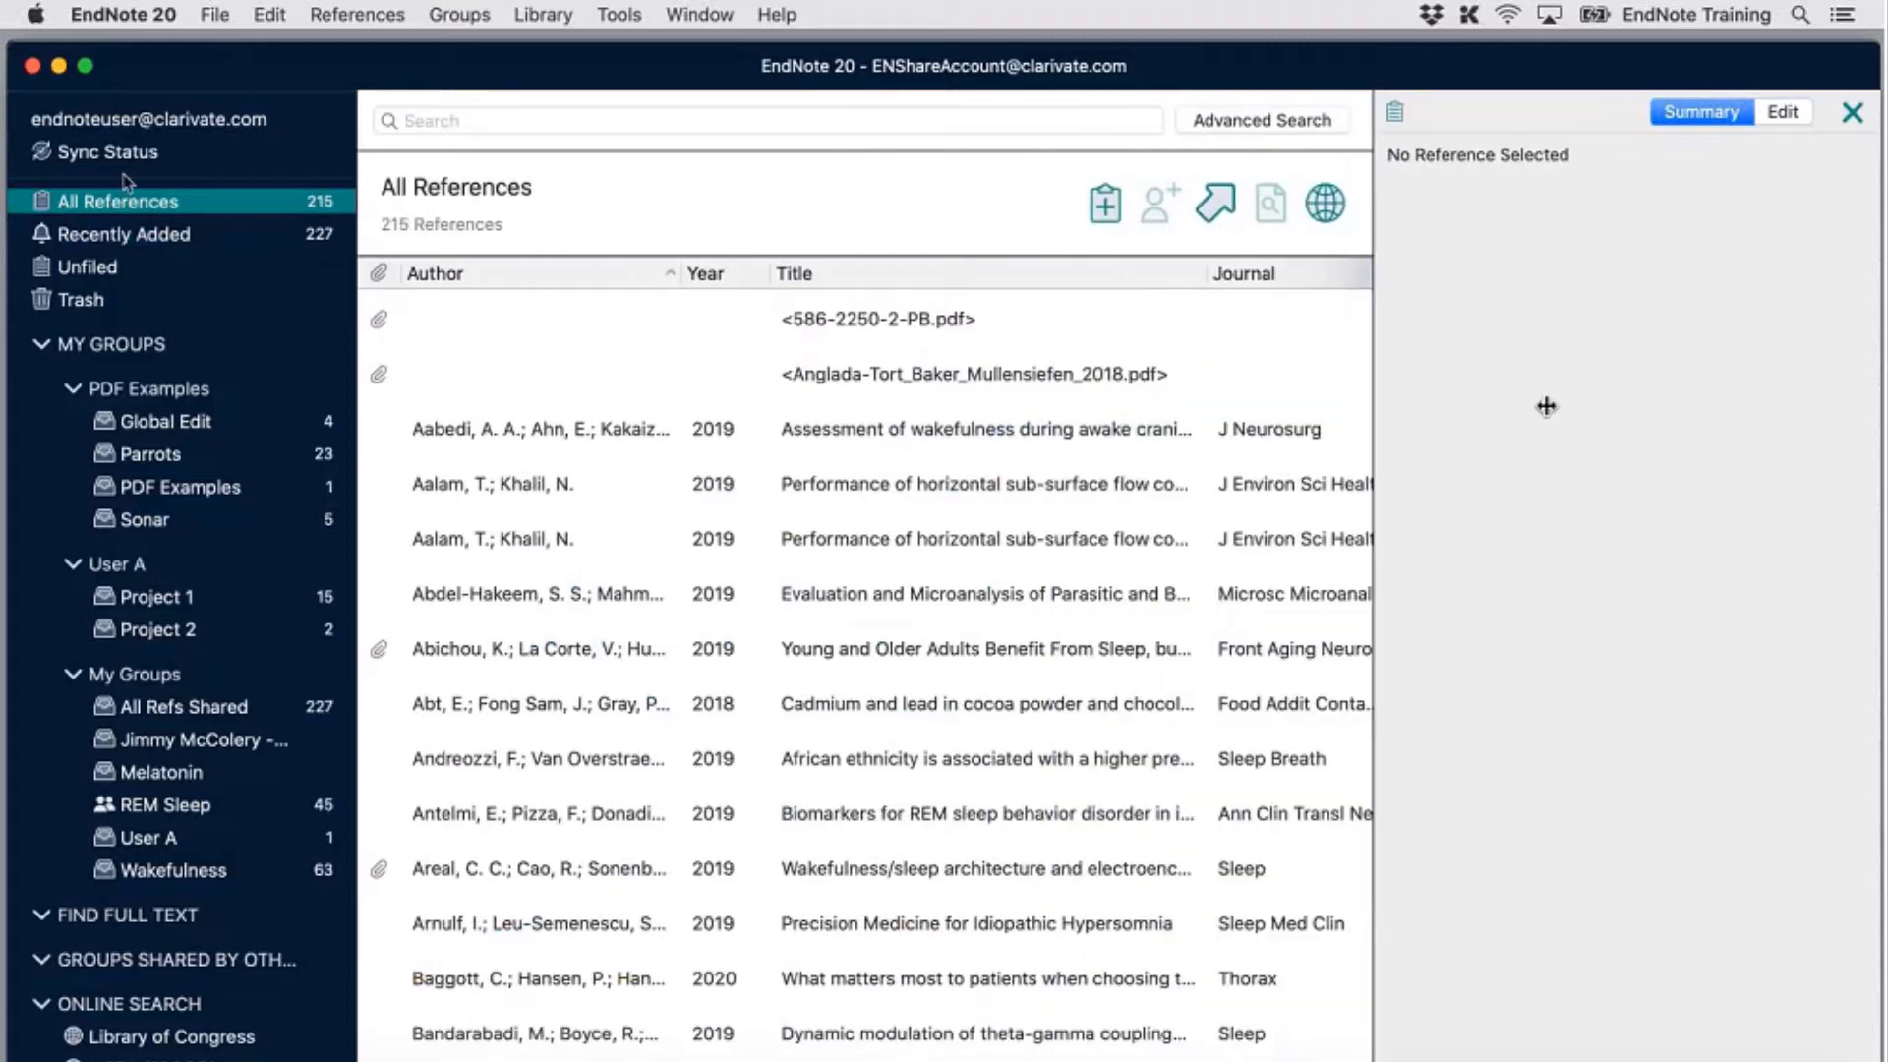
click(115, 147)
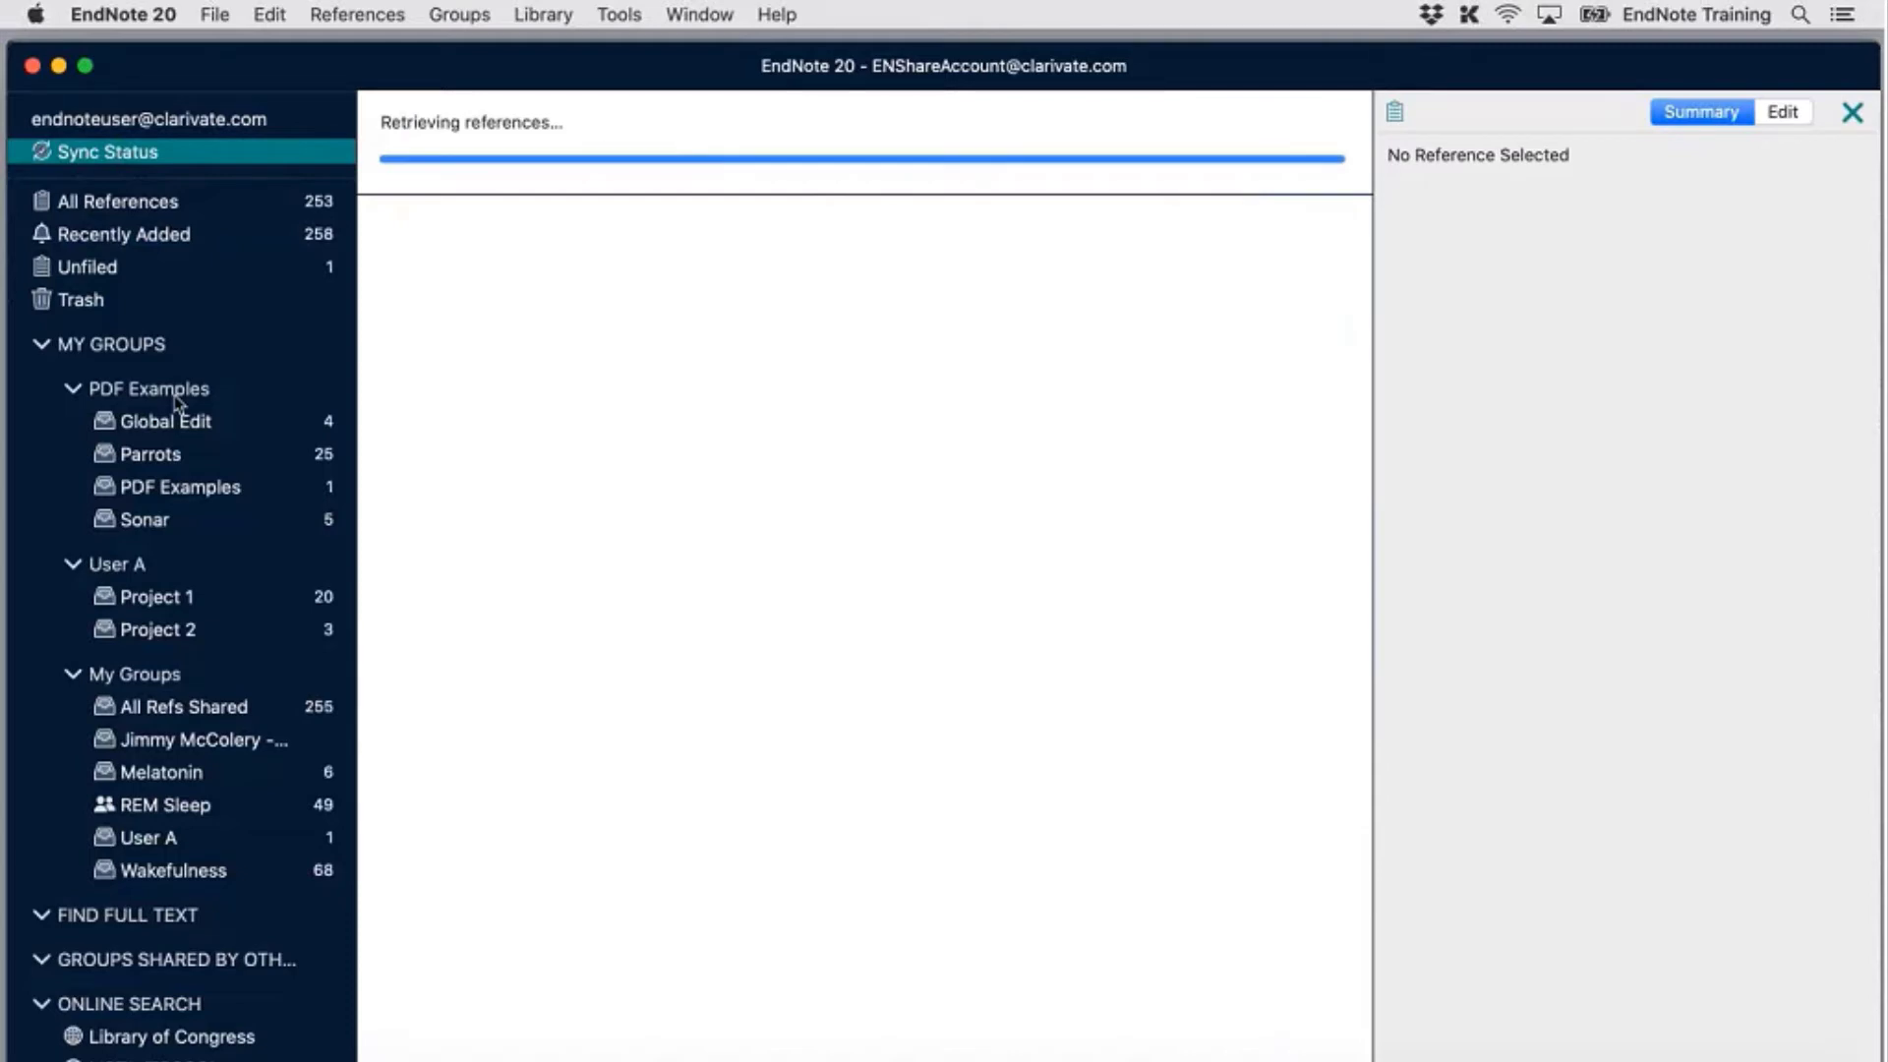
View the Sync Status details, then return to All References, now holding 303 references
click(165, 242)
click(170, 203)
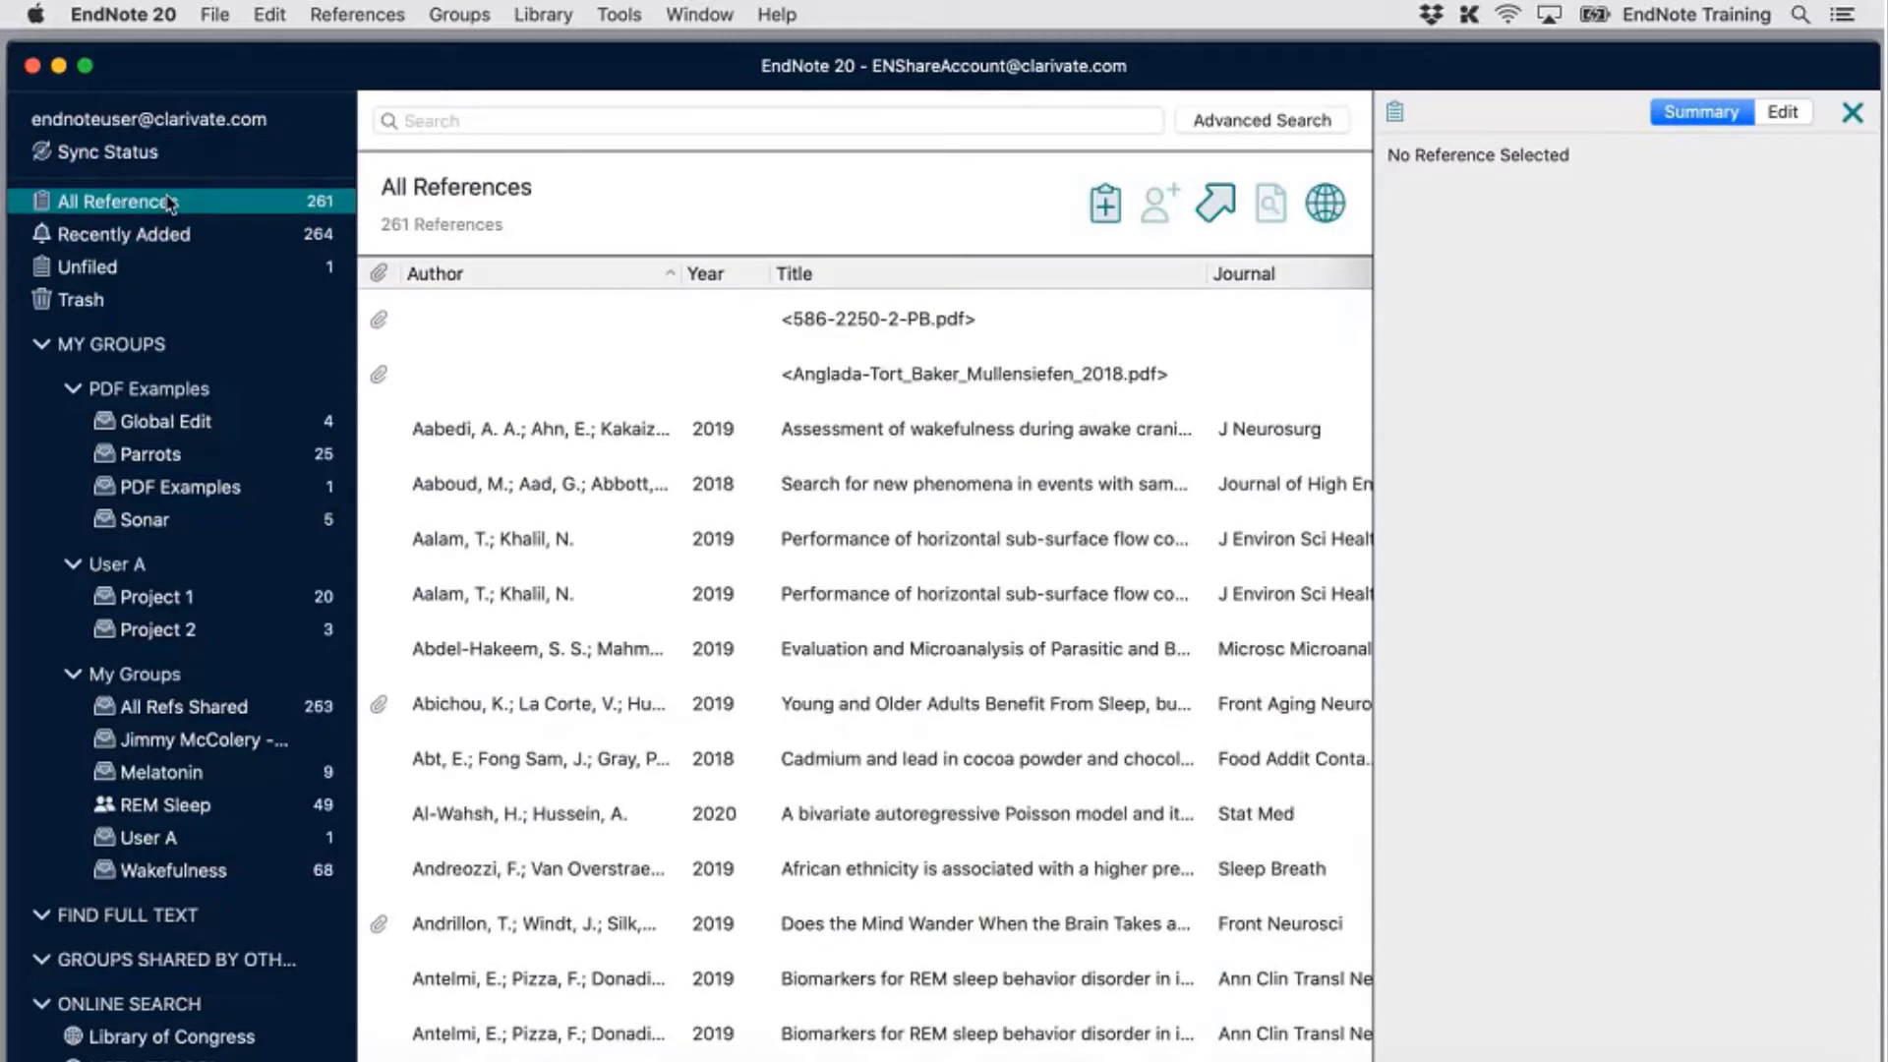
click(147, 161)
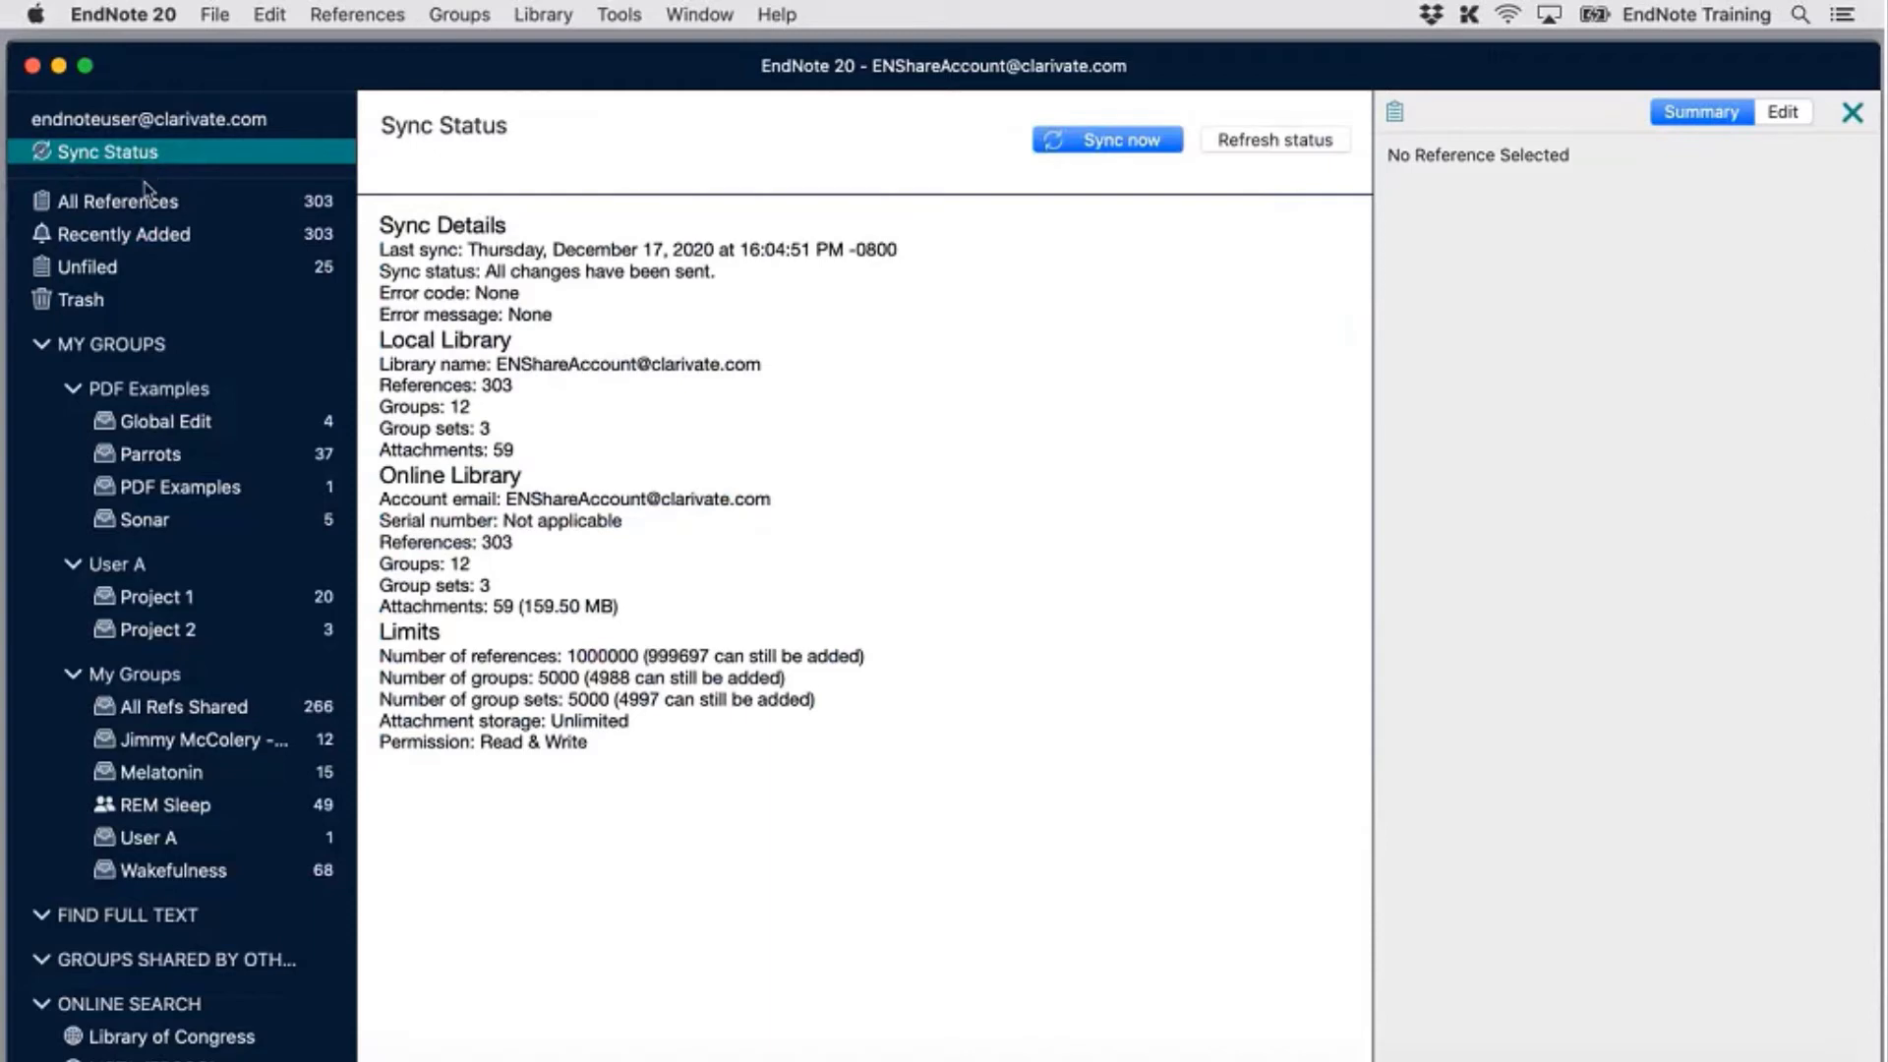
click(149, 201)
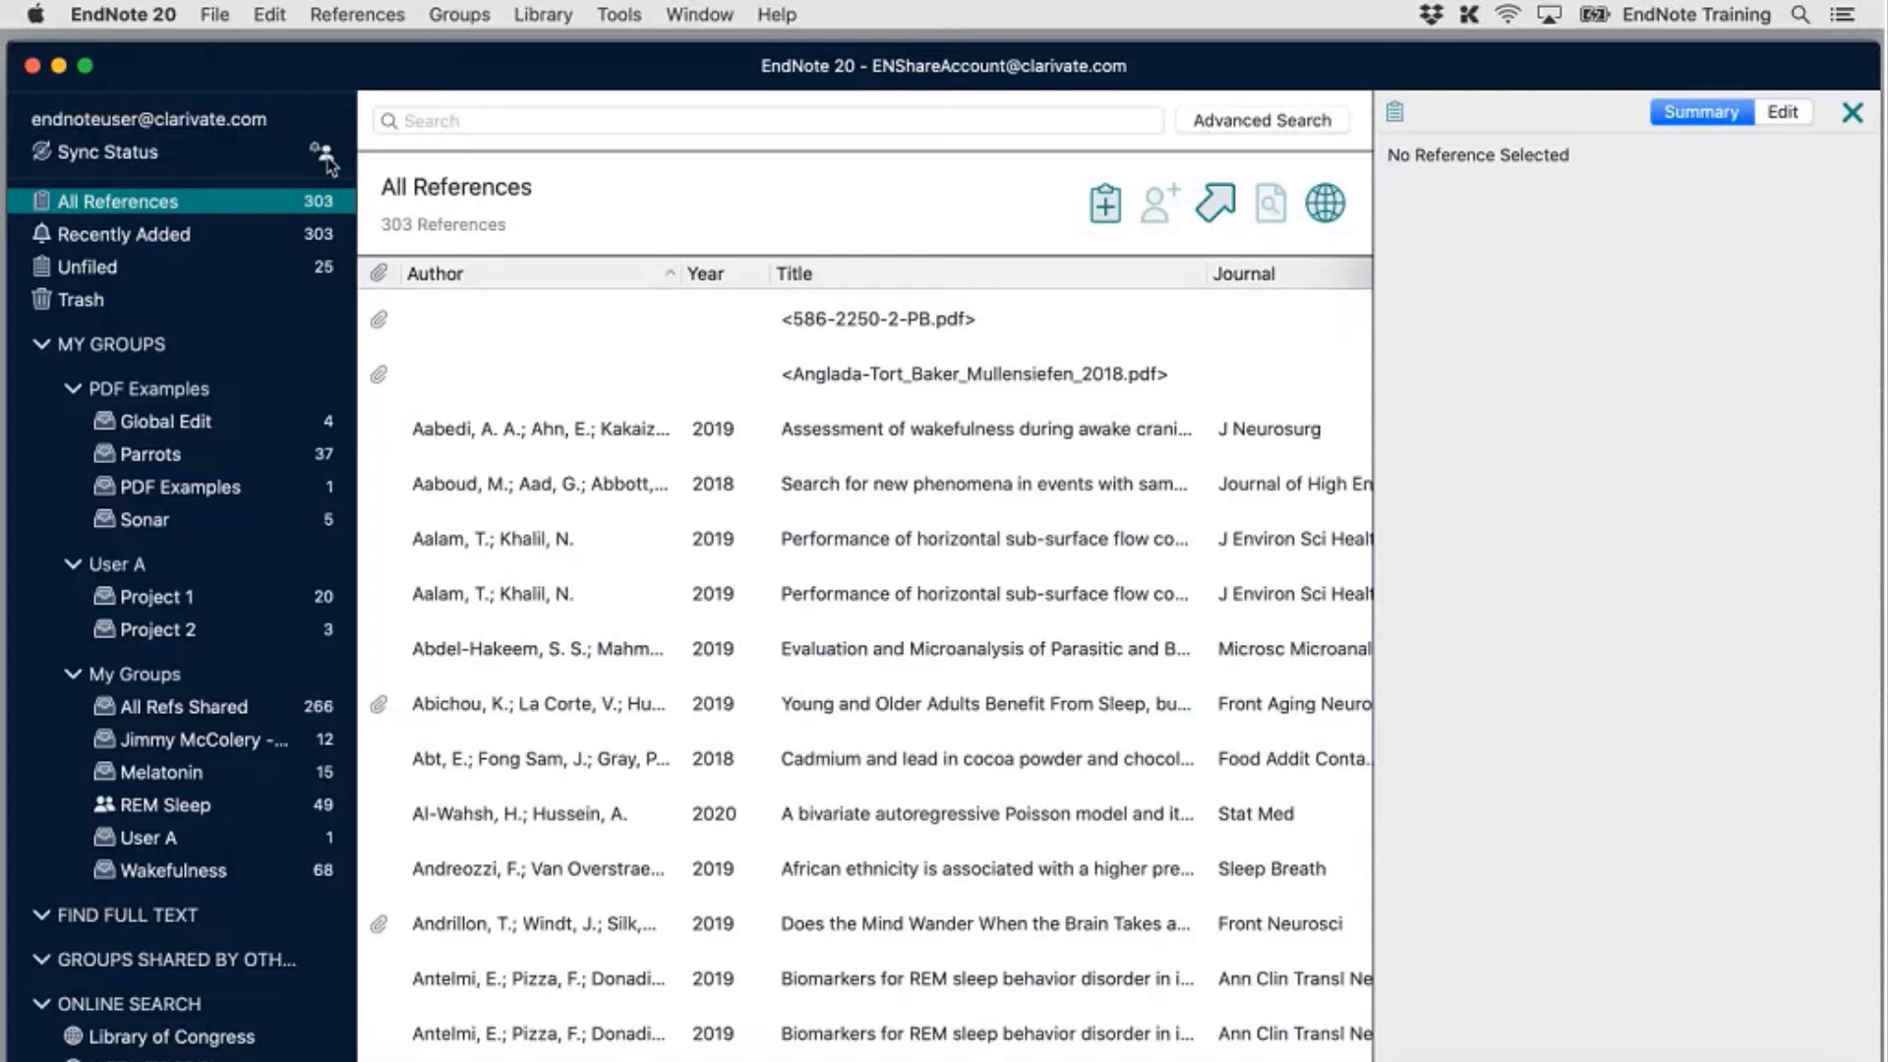
Open the 'added 9 attachments' sync-history entry as a 9-reference Activity Feed
click(325, 153)
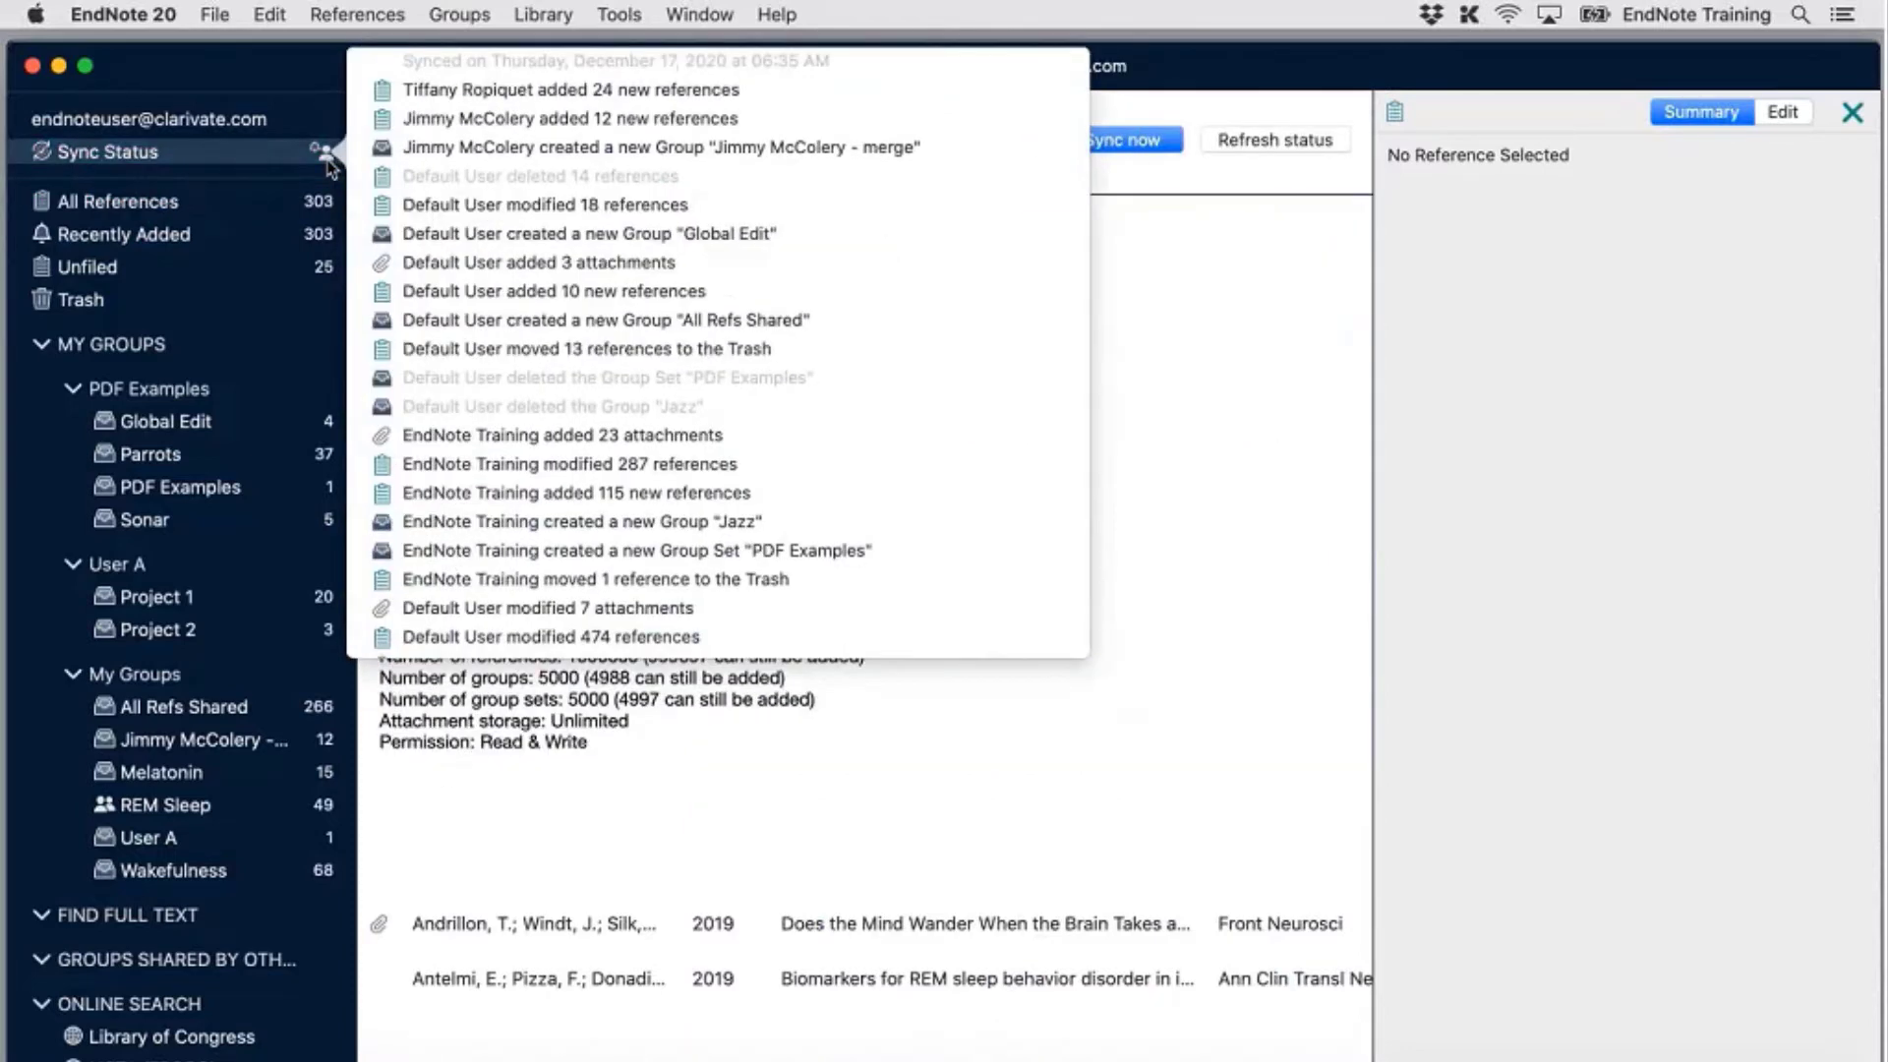
scroll(550, 210, down, 5)
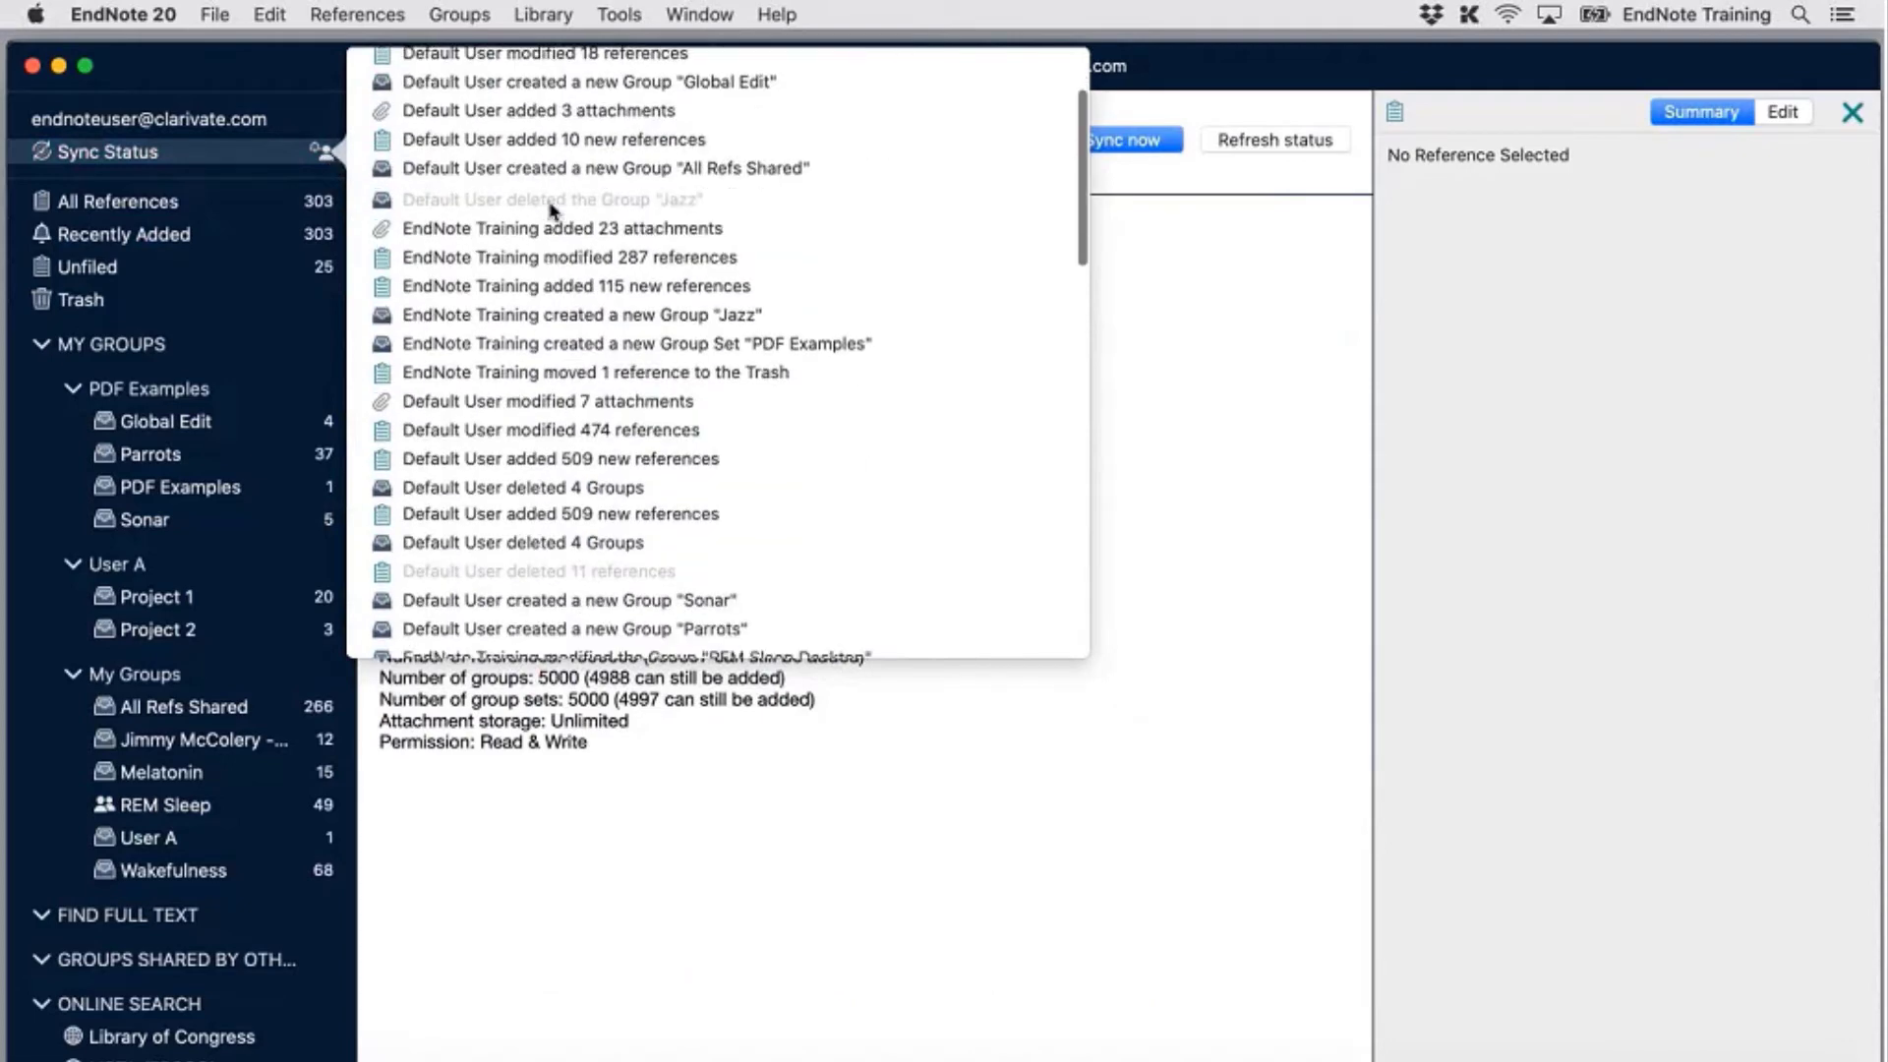
scroll(550, 211, up, 5)
scroll(584, 310, down, 1)
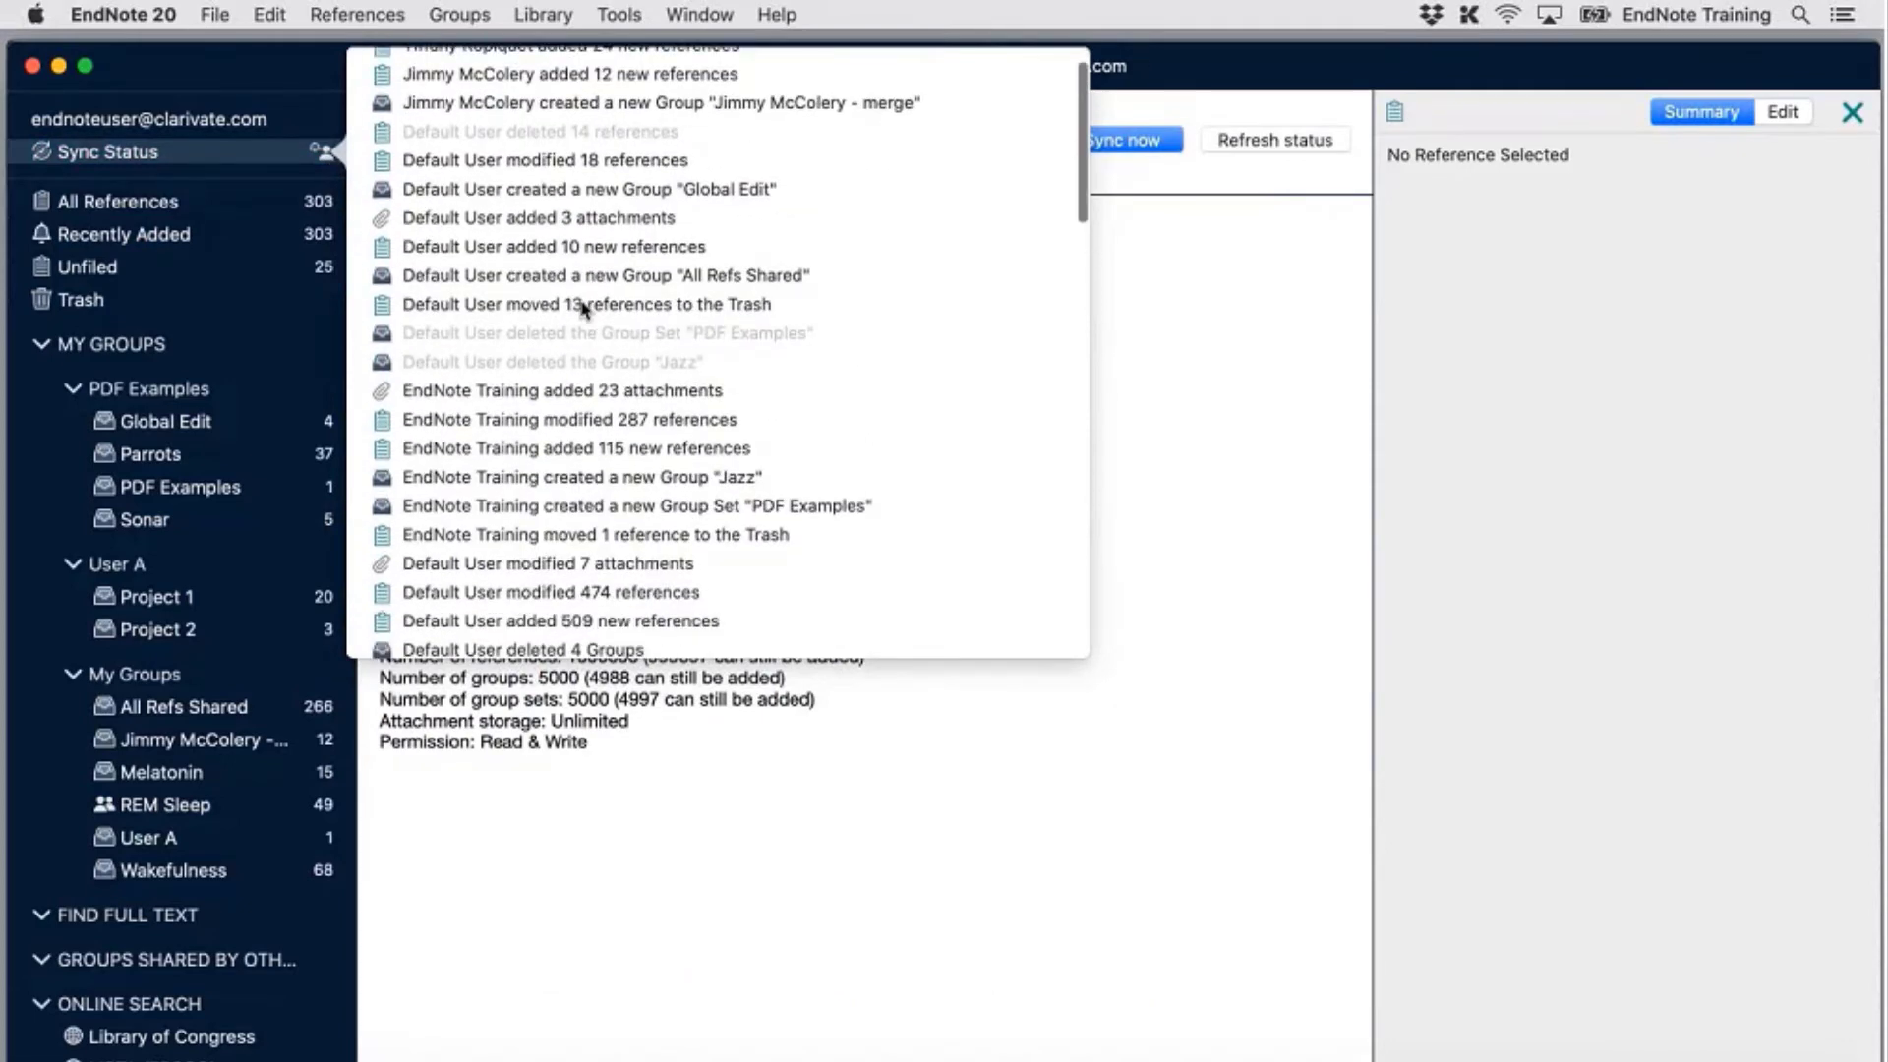
scroll(583, 311, down, 10)
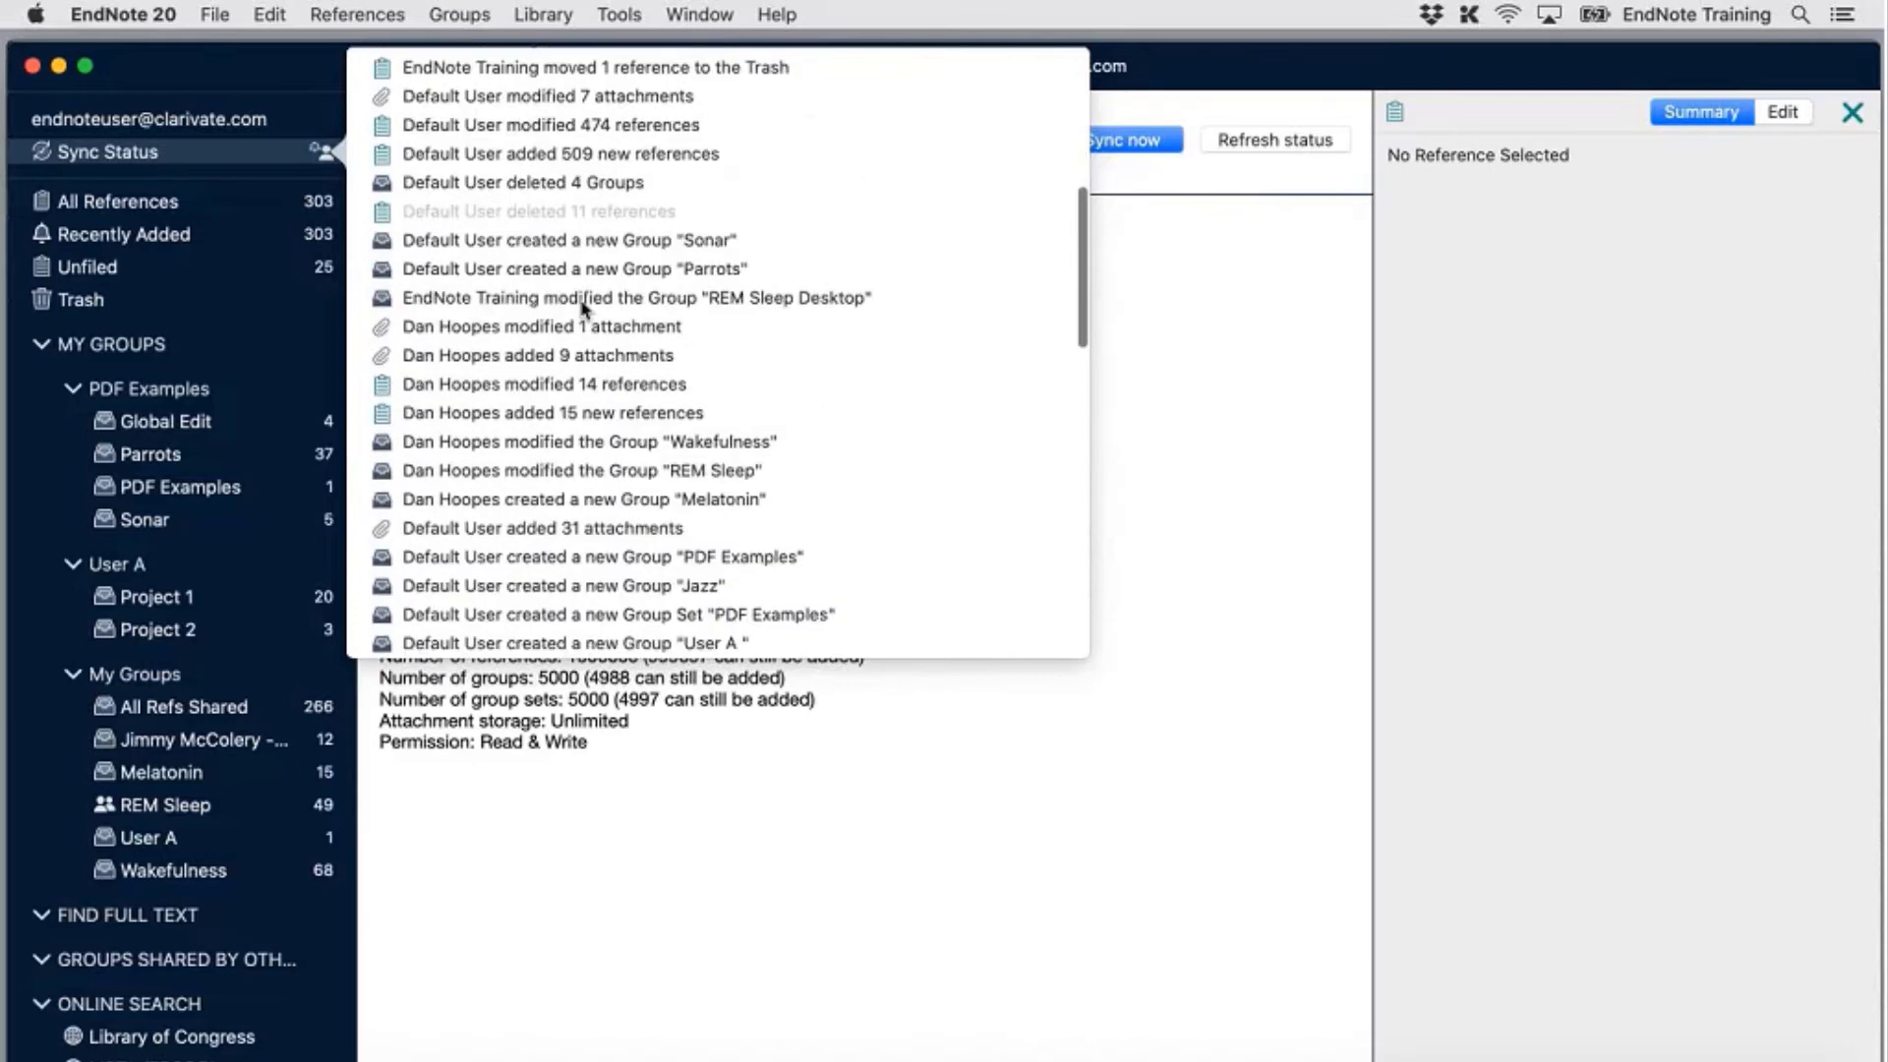
scroll(583, 311, down, 8)
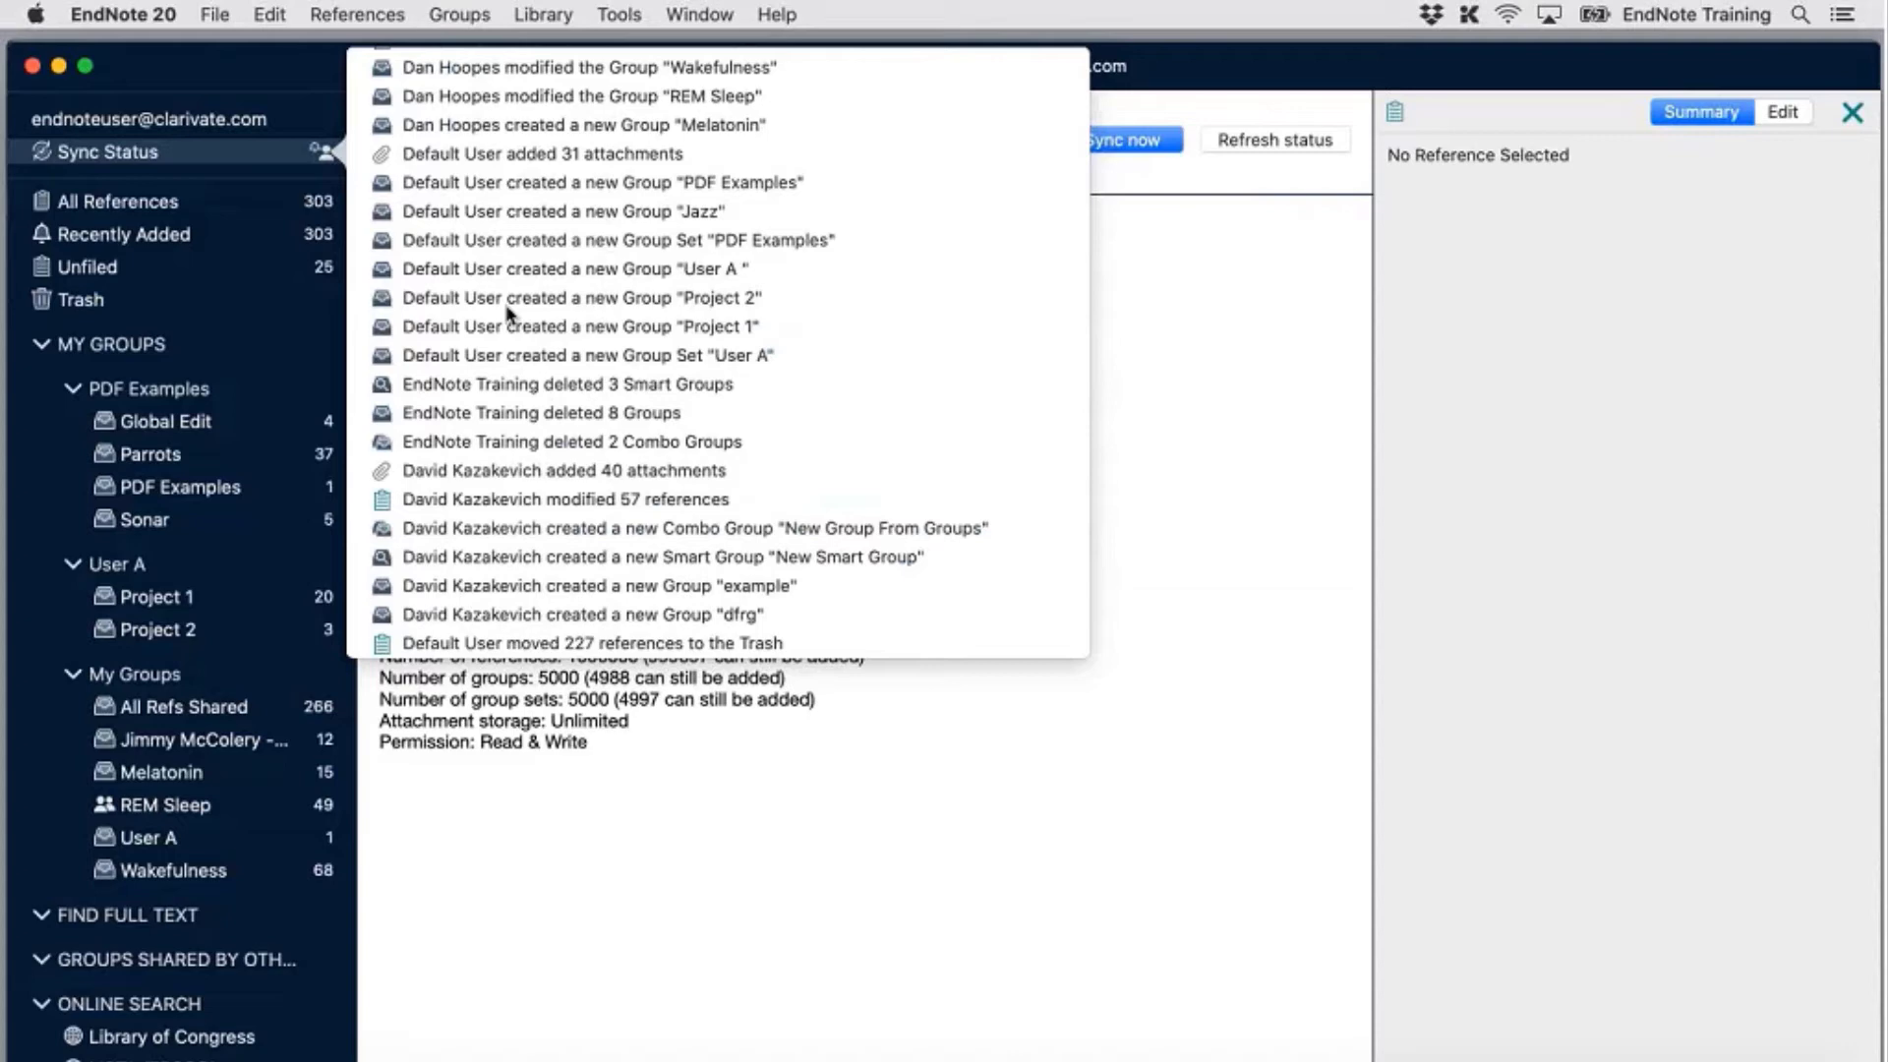
scroll(605, 313, up, 8)
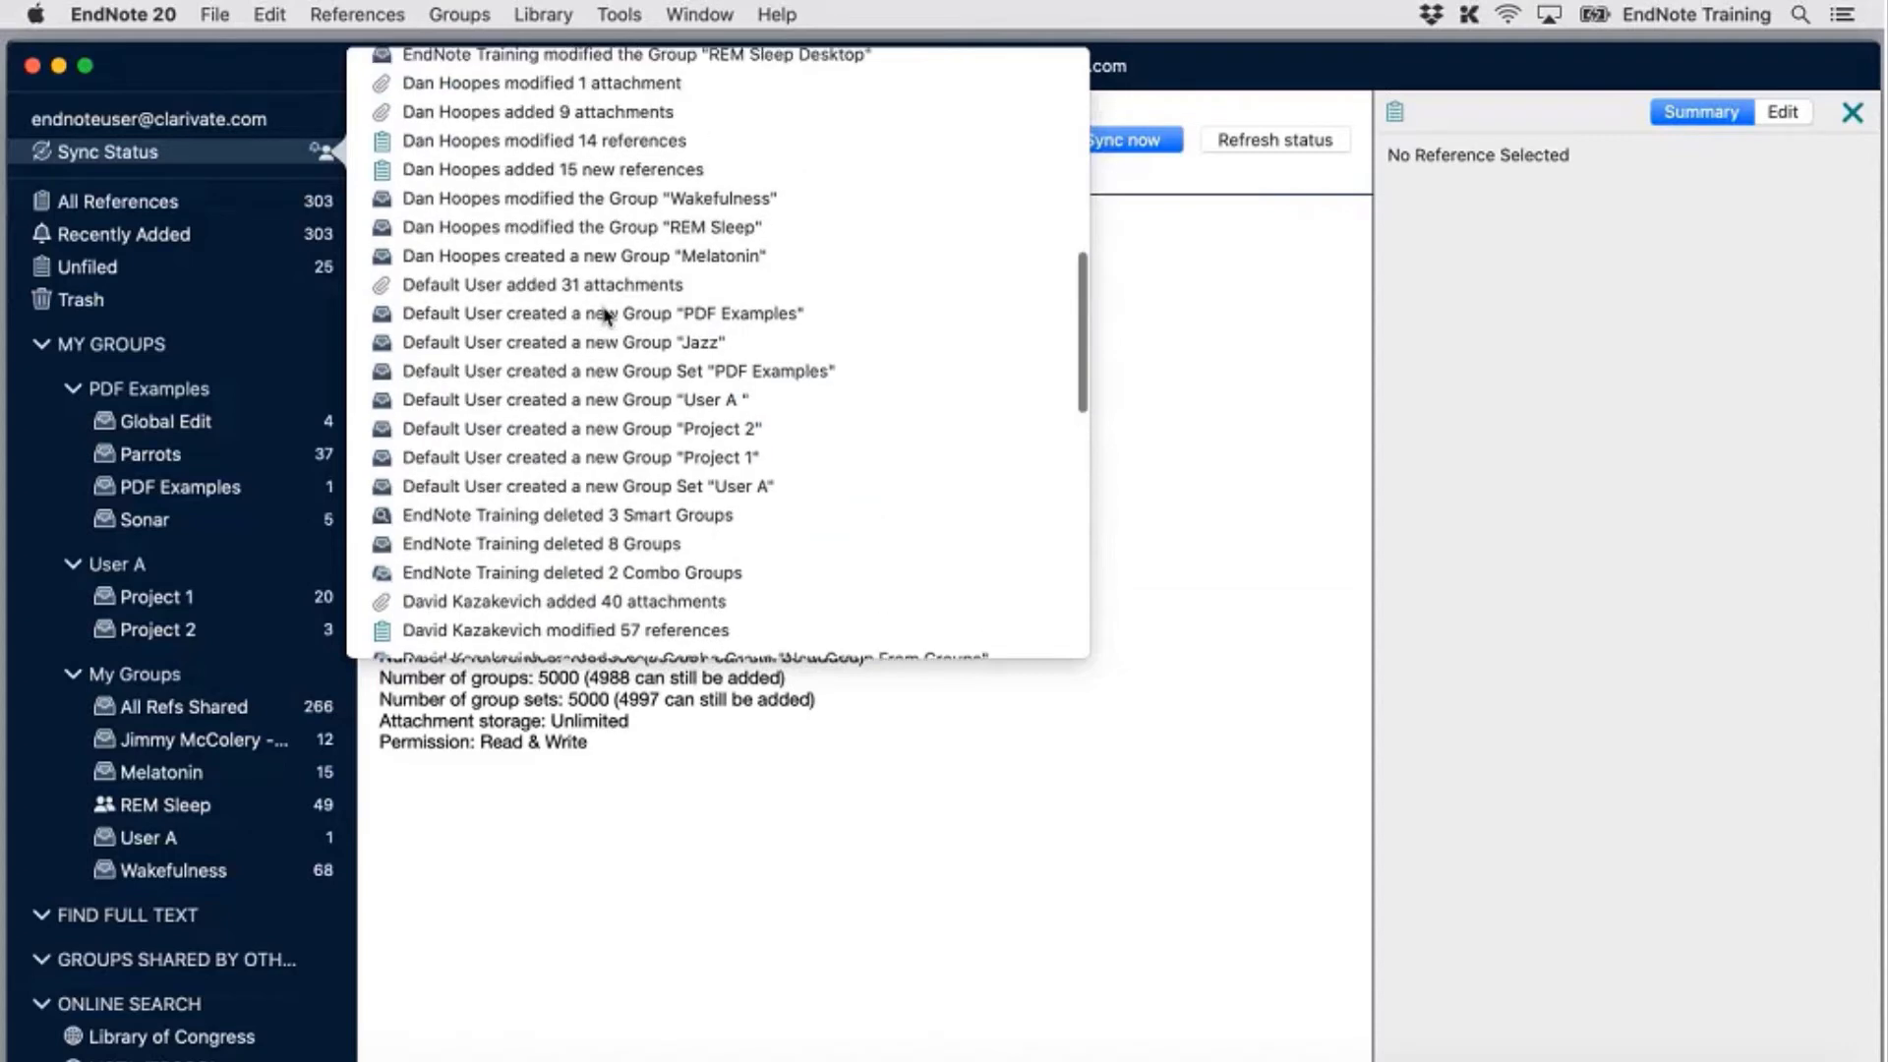
scroll(605, 313, up, 6)
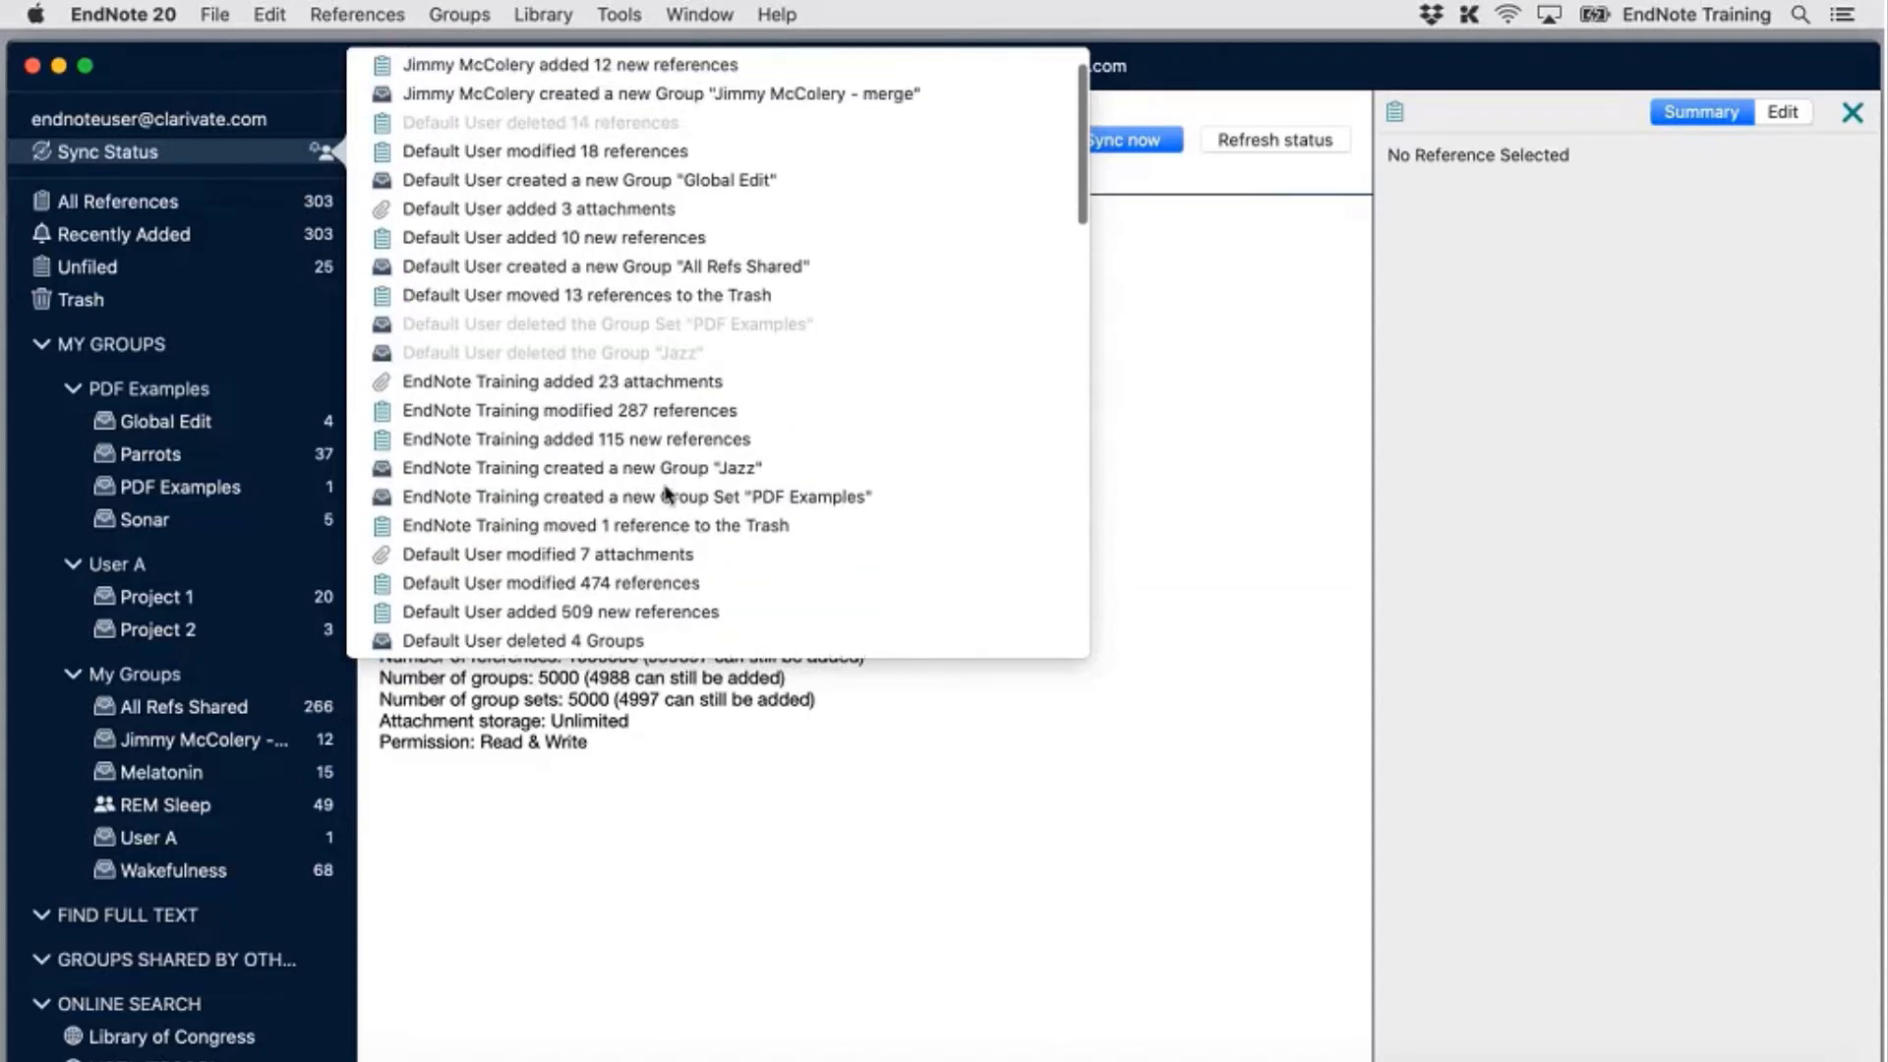
scroll(667, 493, up, 2)
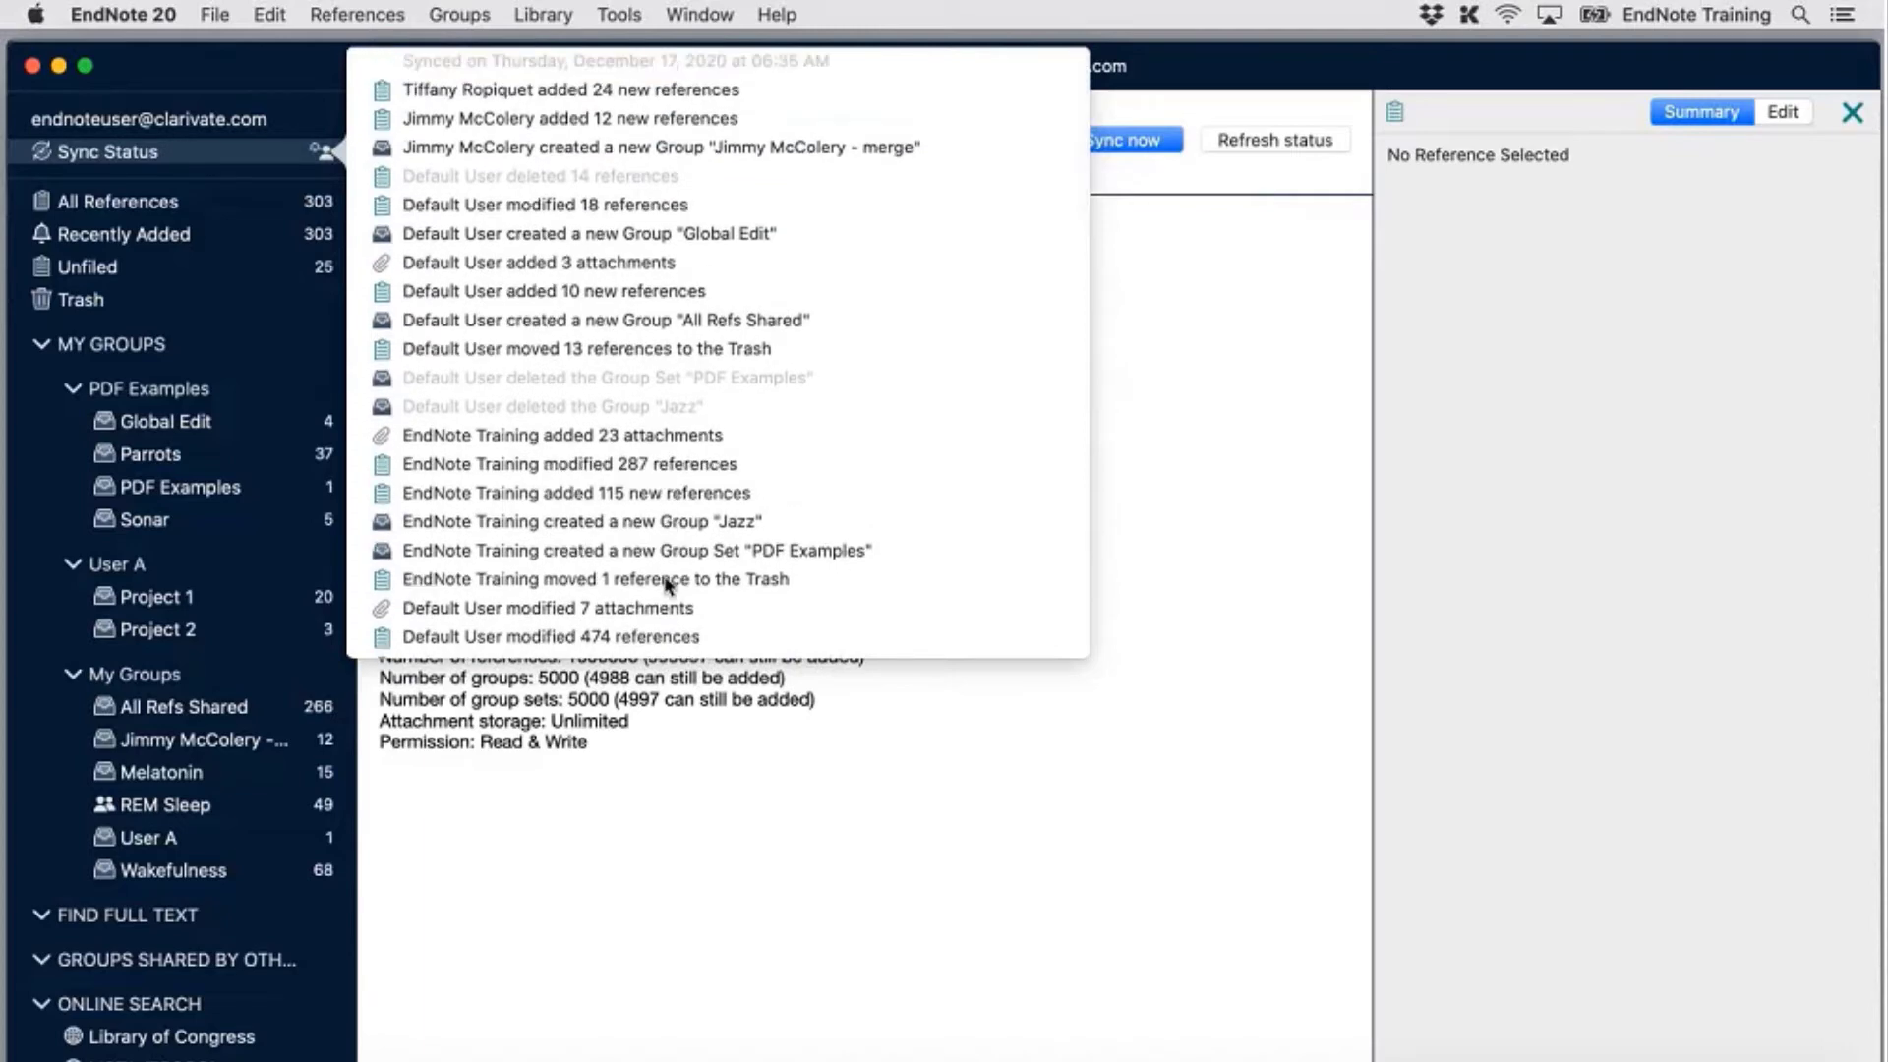
scroll(668, 493, down, 7)
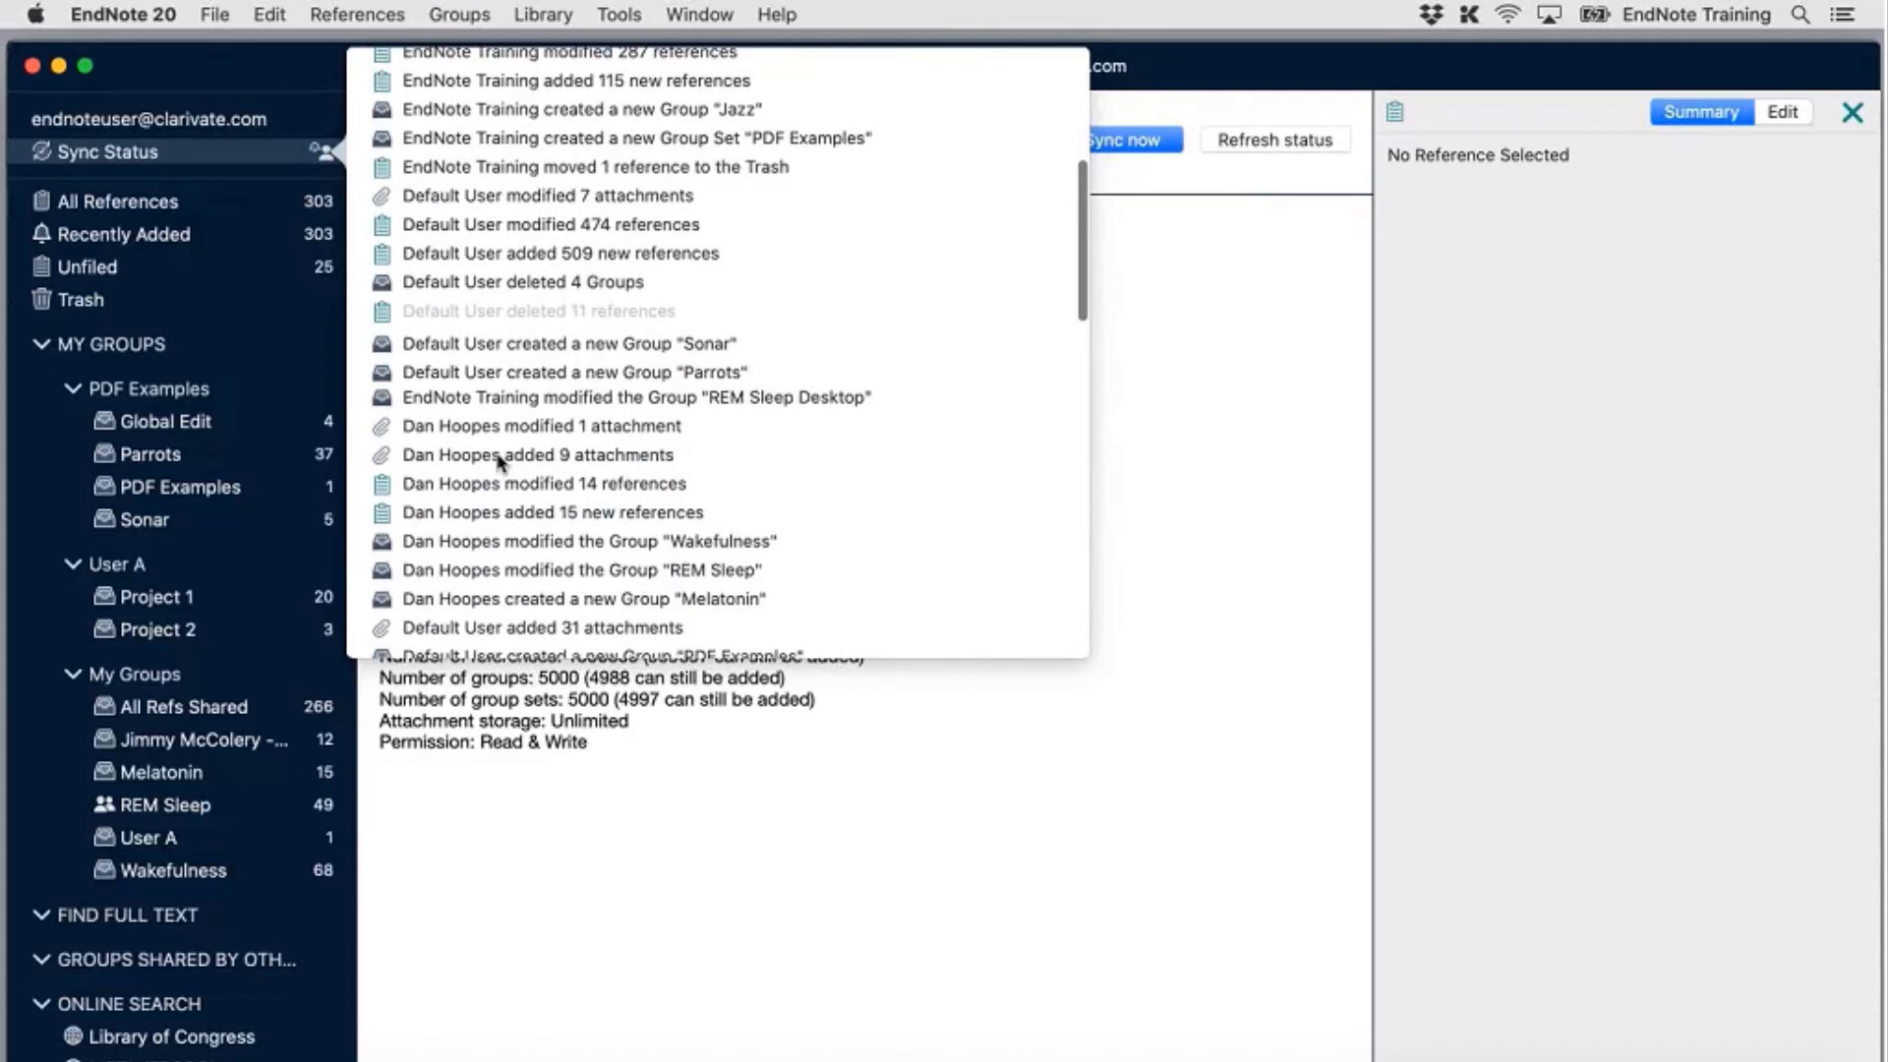
scroll(498, 460, down, 1)
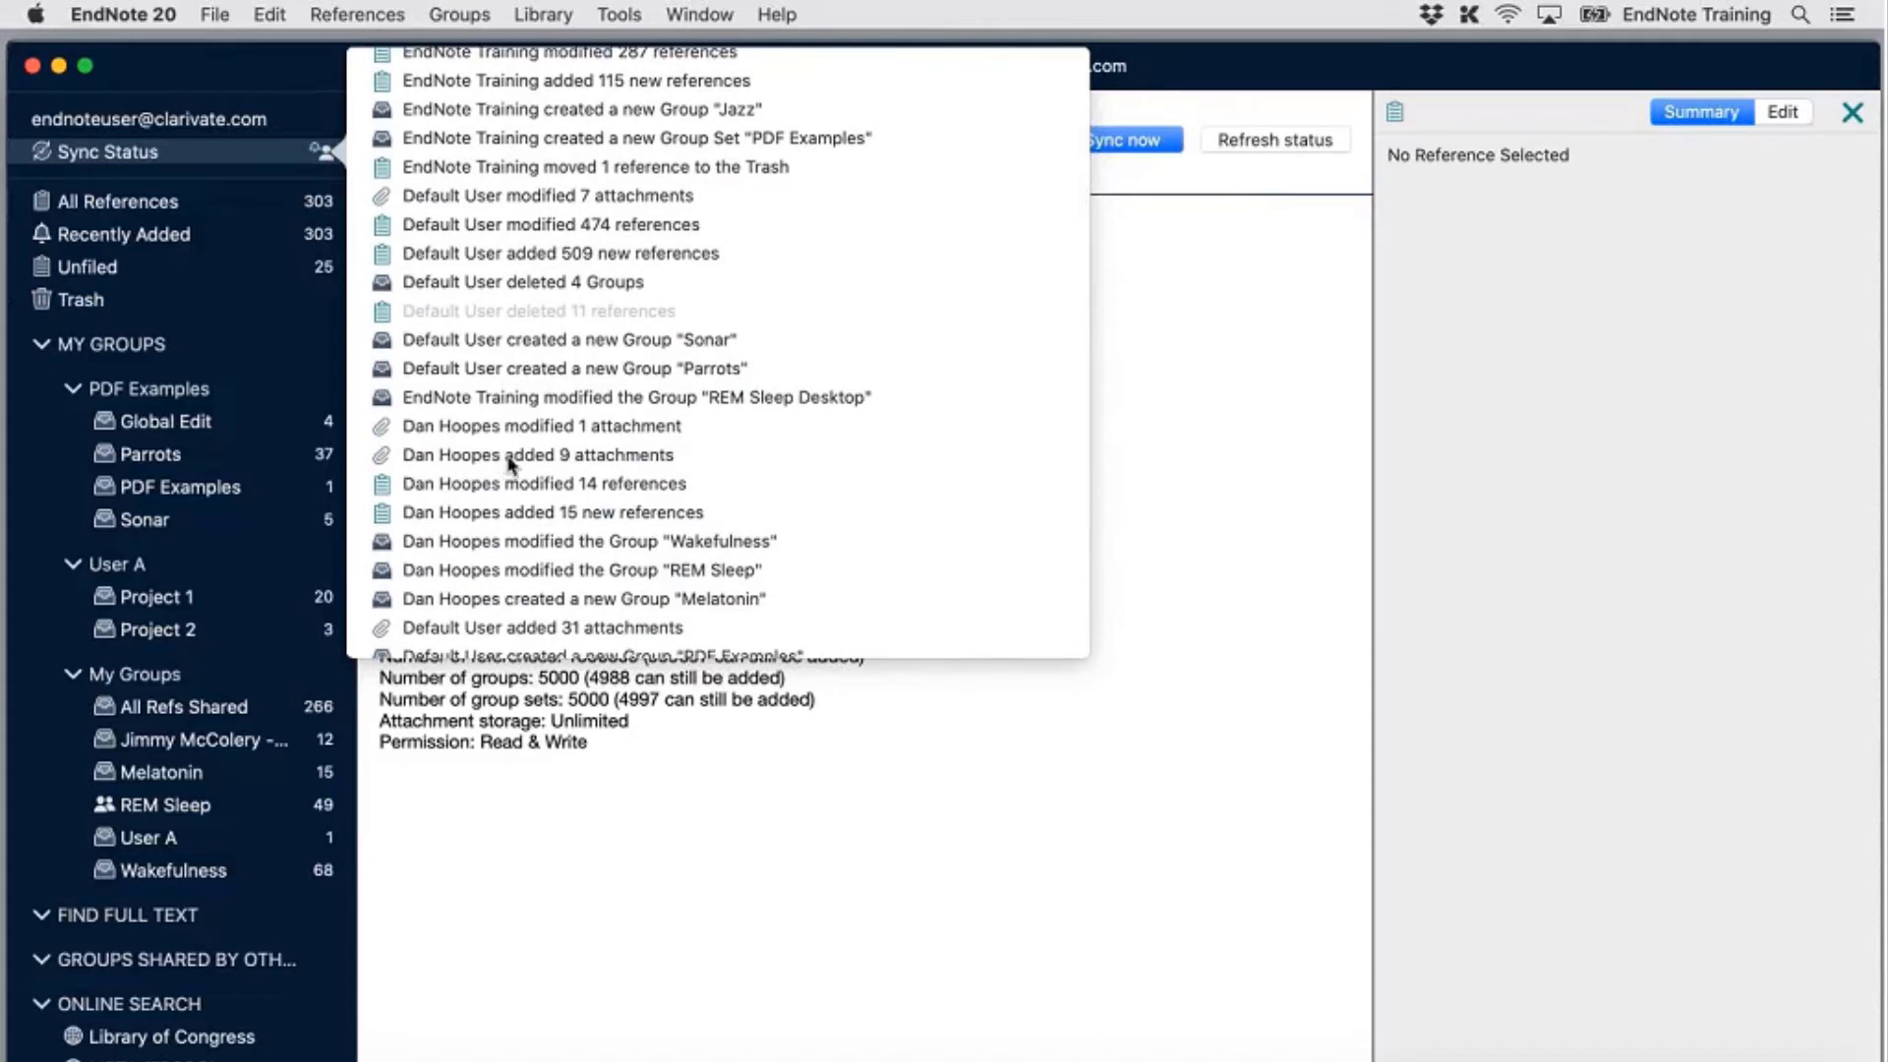
click(606, 455)
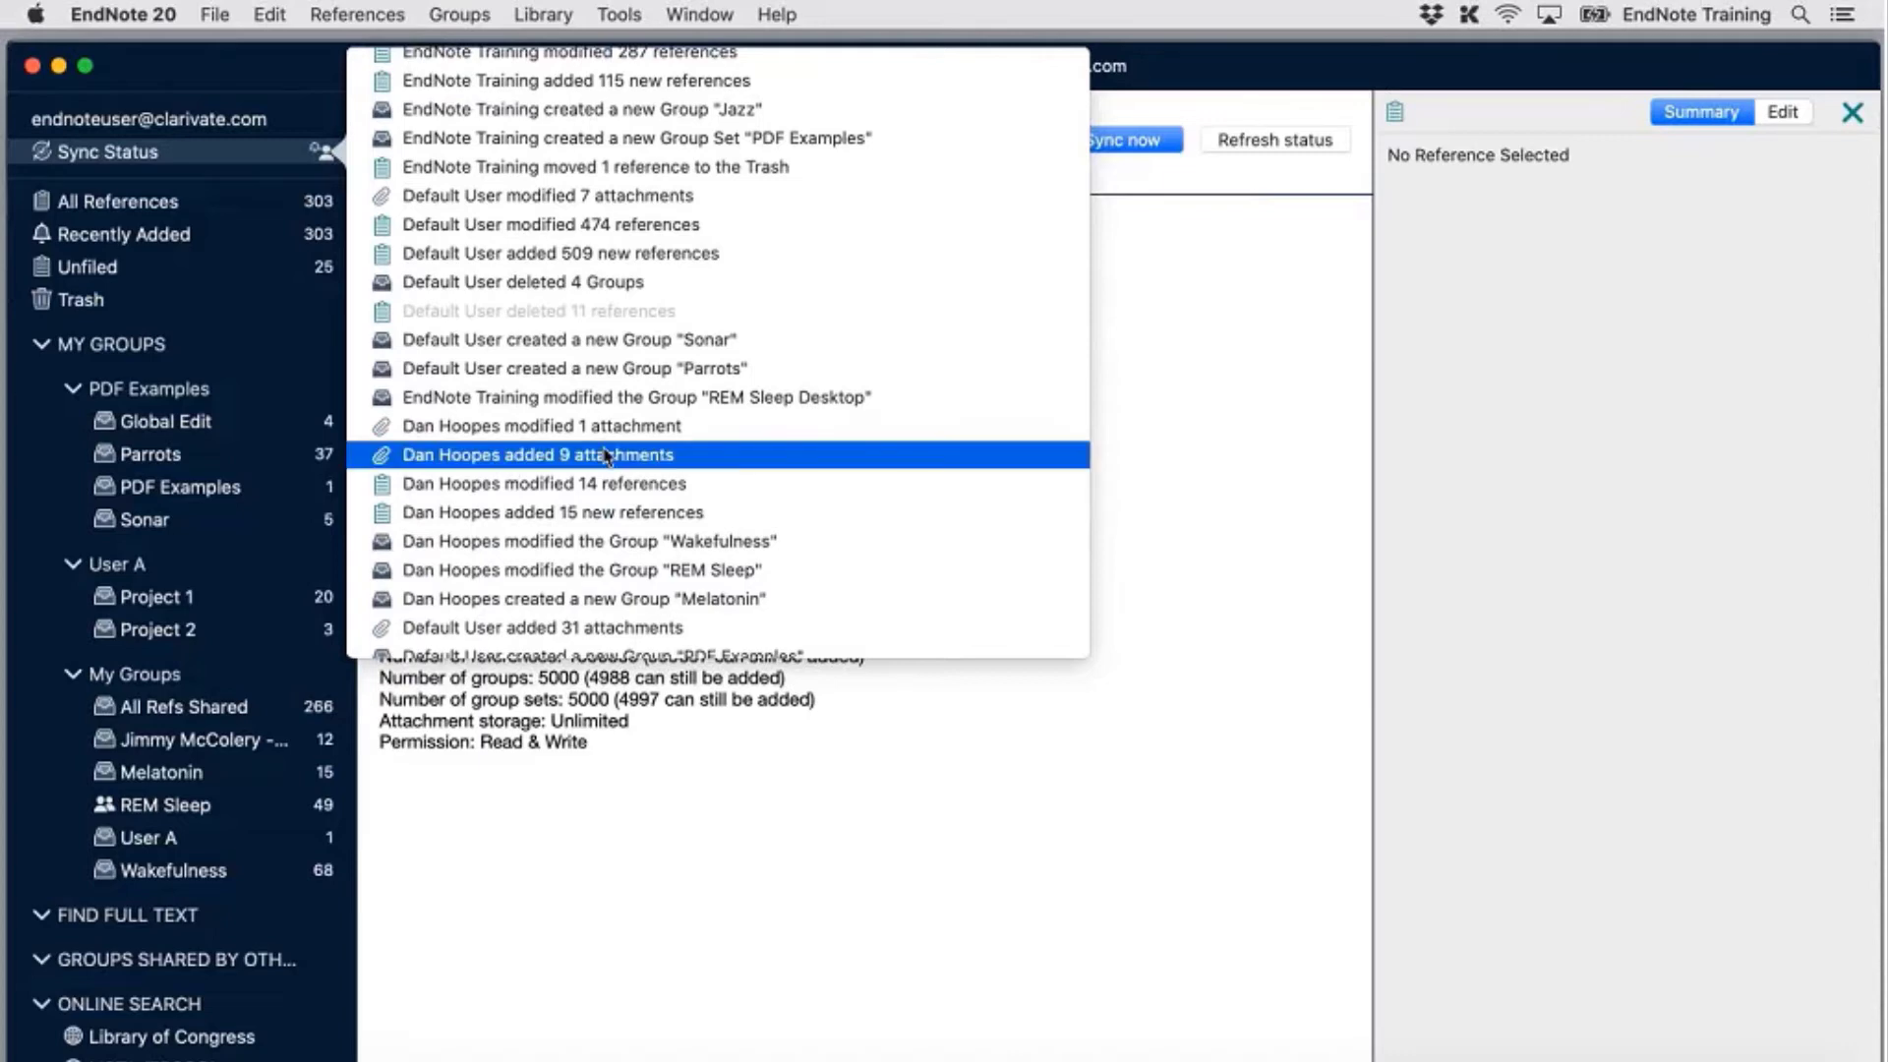
double_click(606, 456)
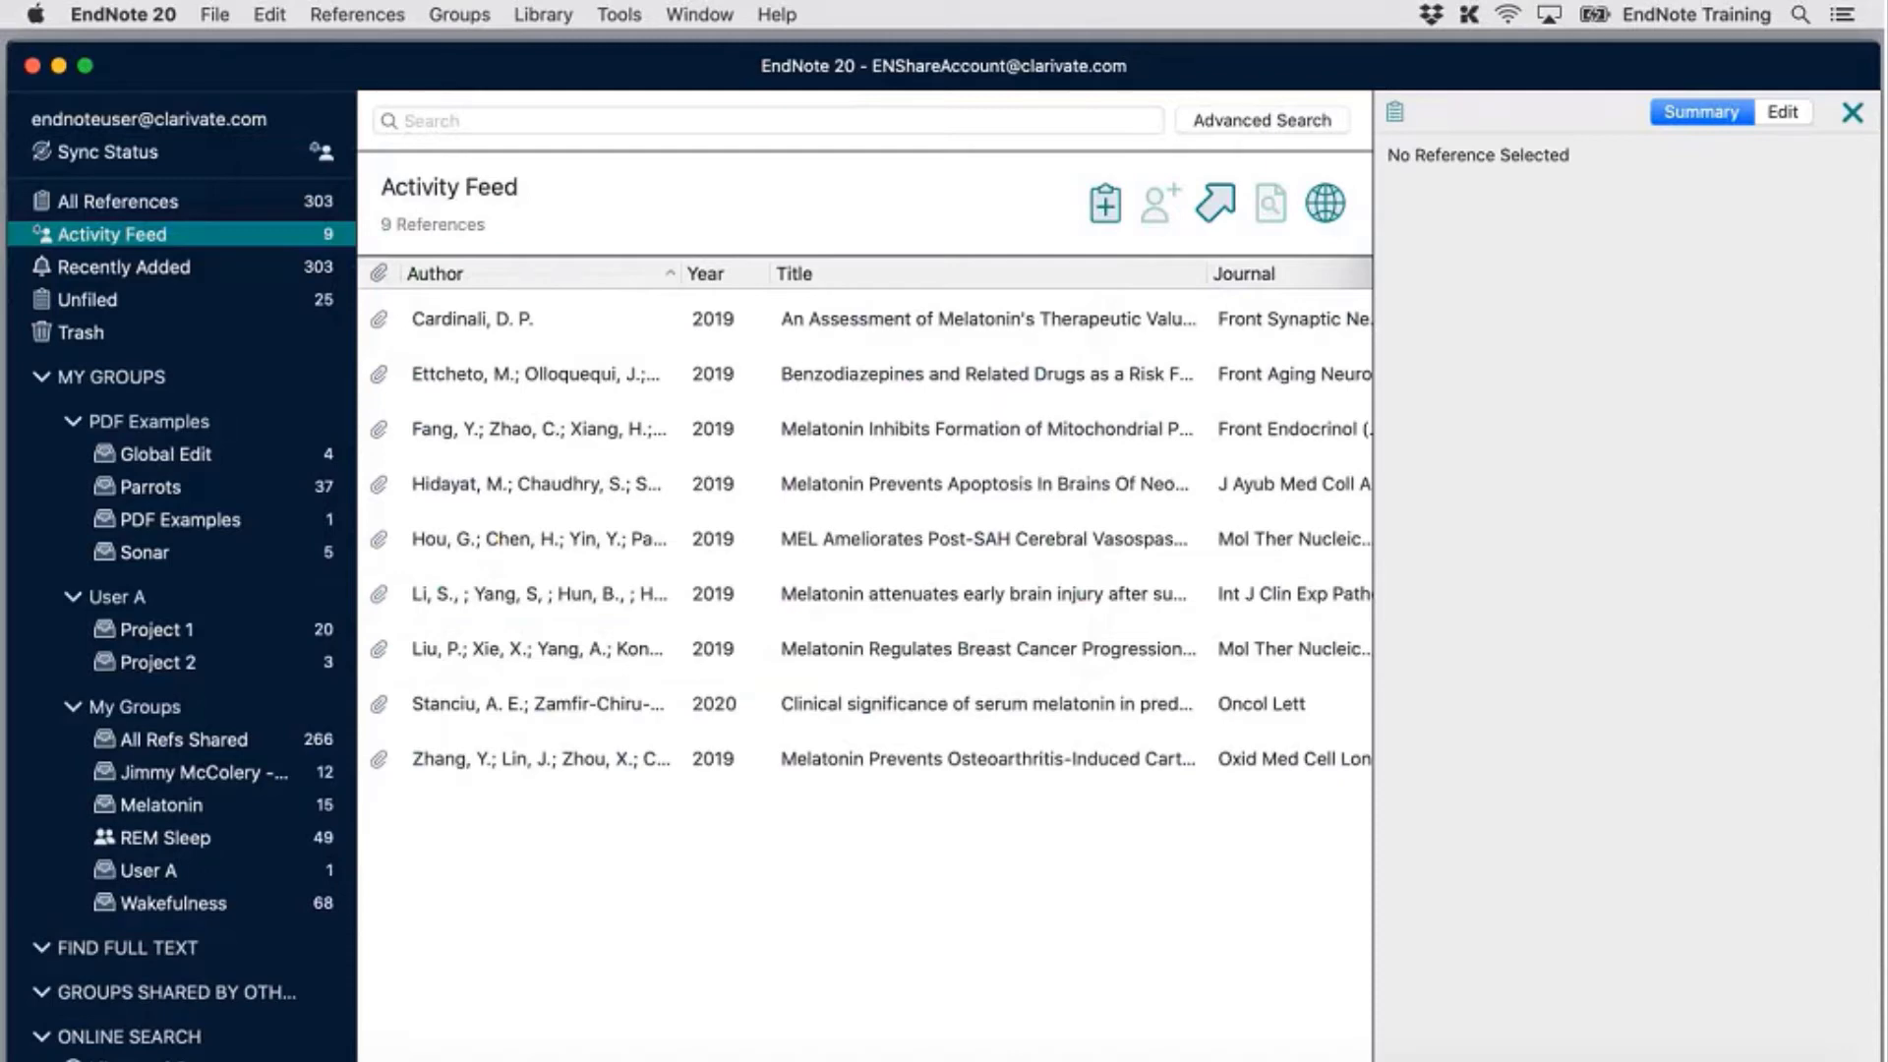
Return to Sync Status and reopen its sync activity history
click(328, 160)
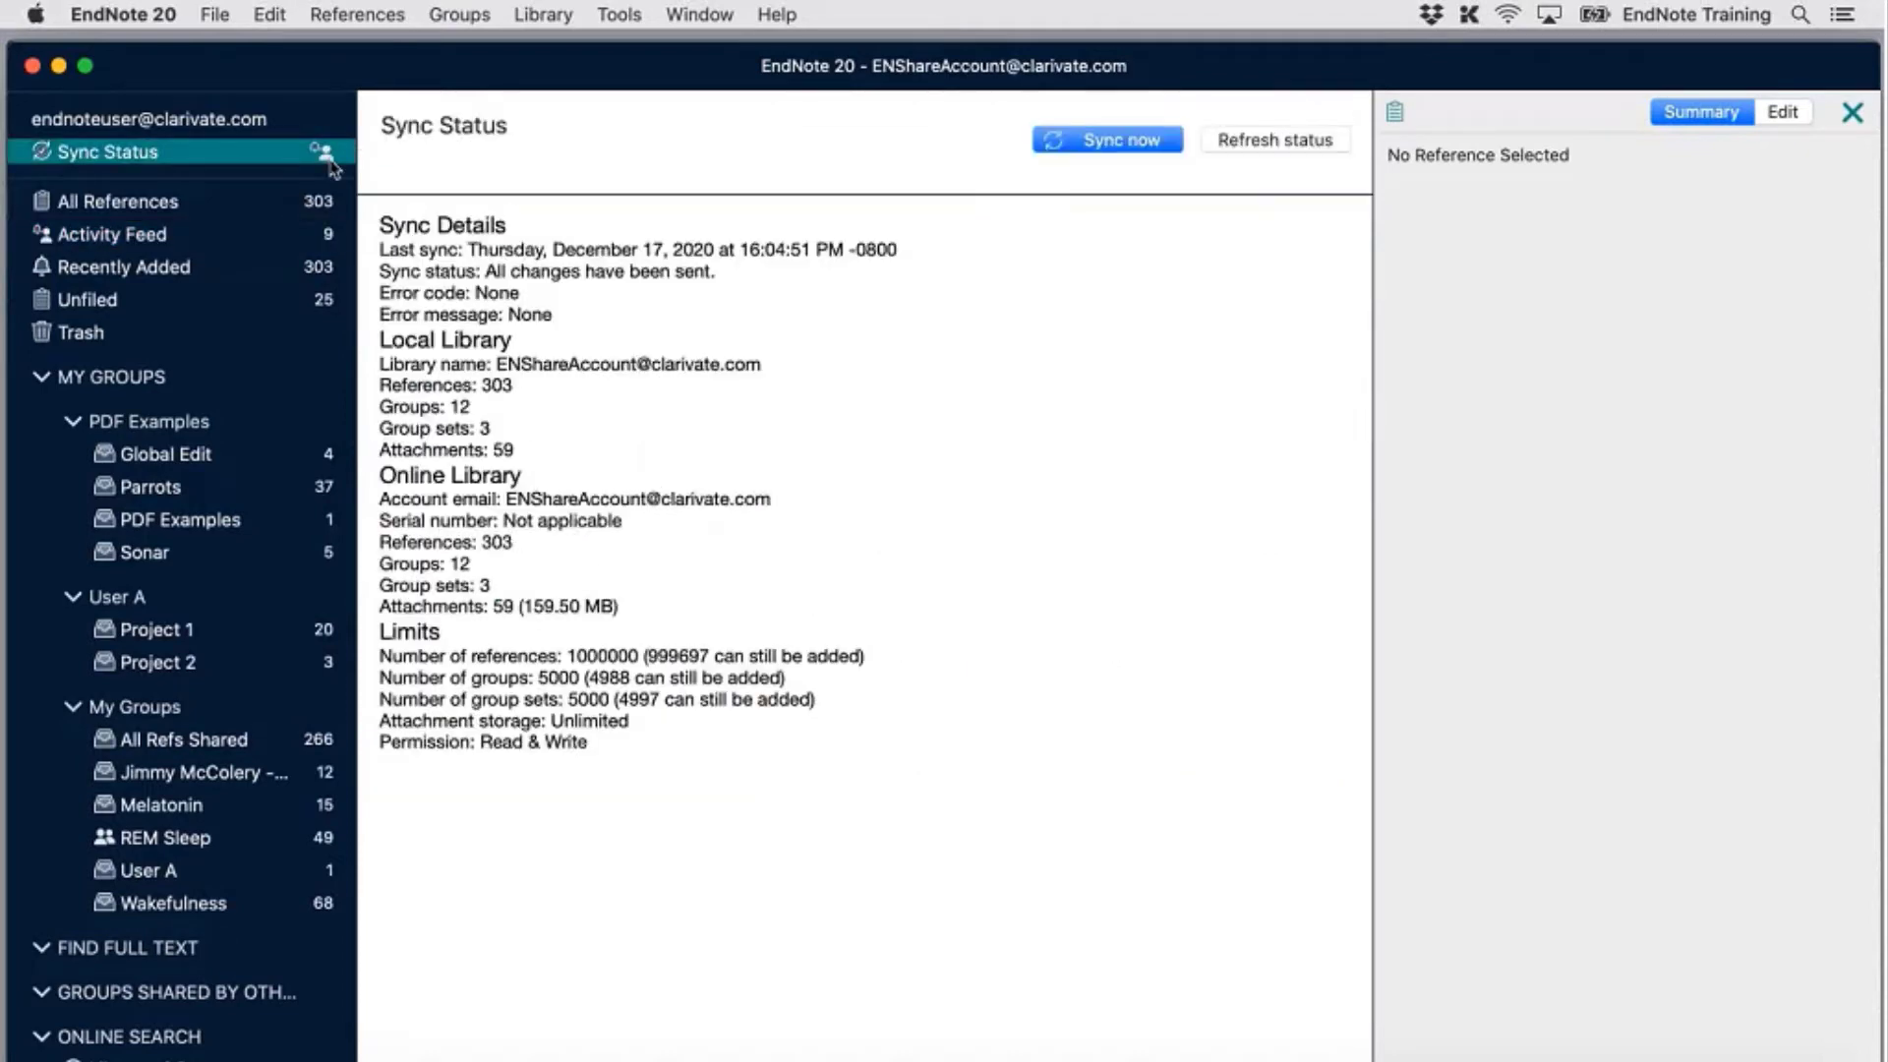
click(322, 152)
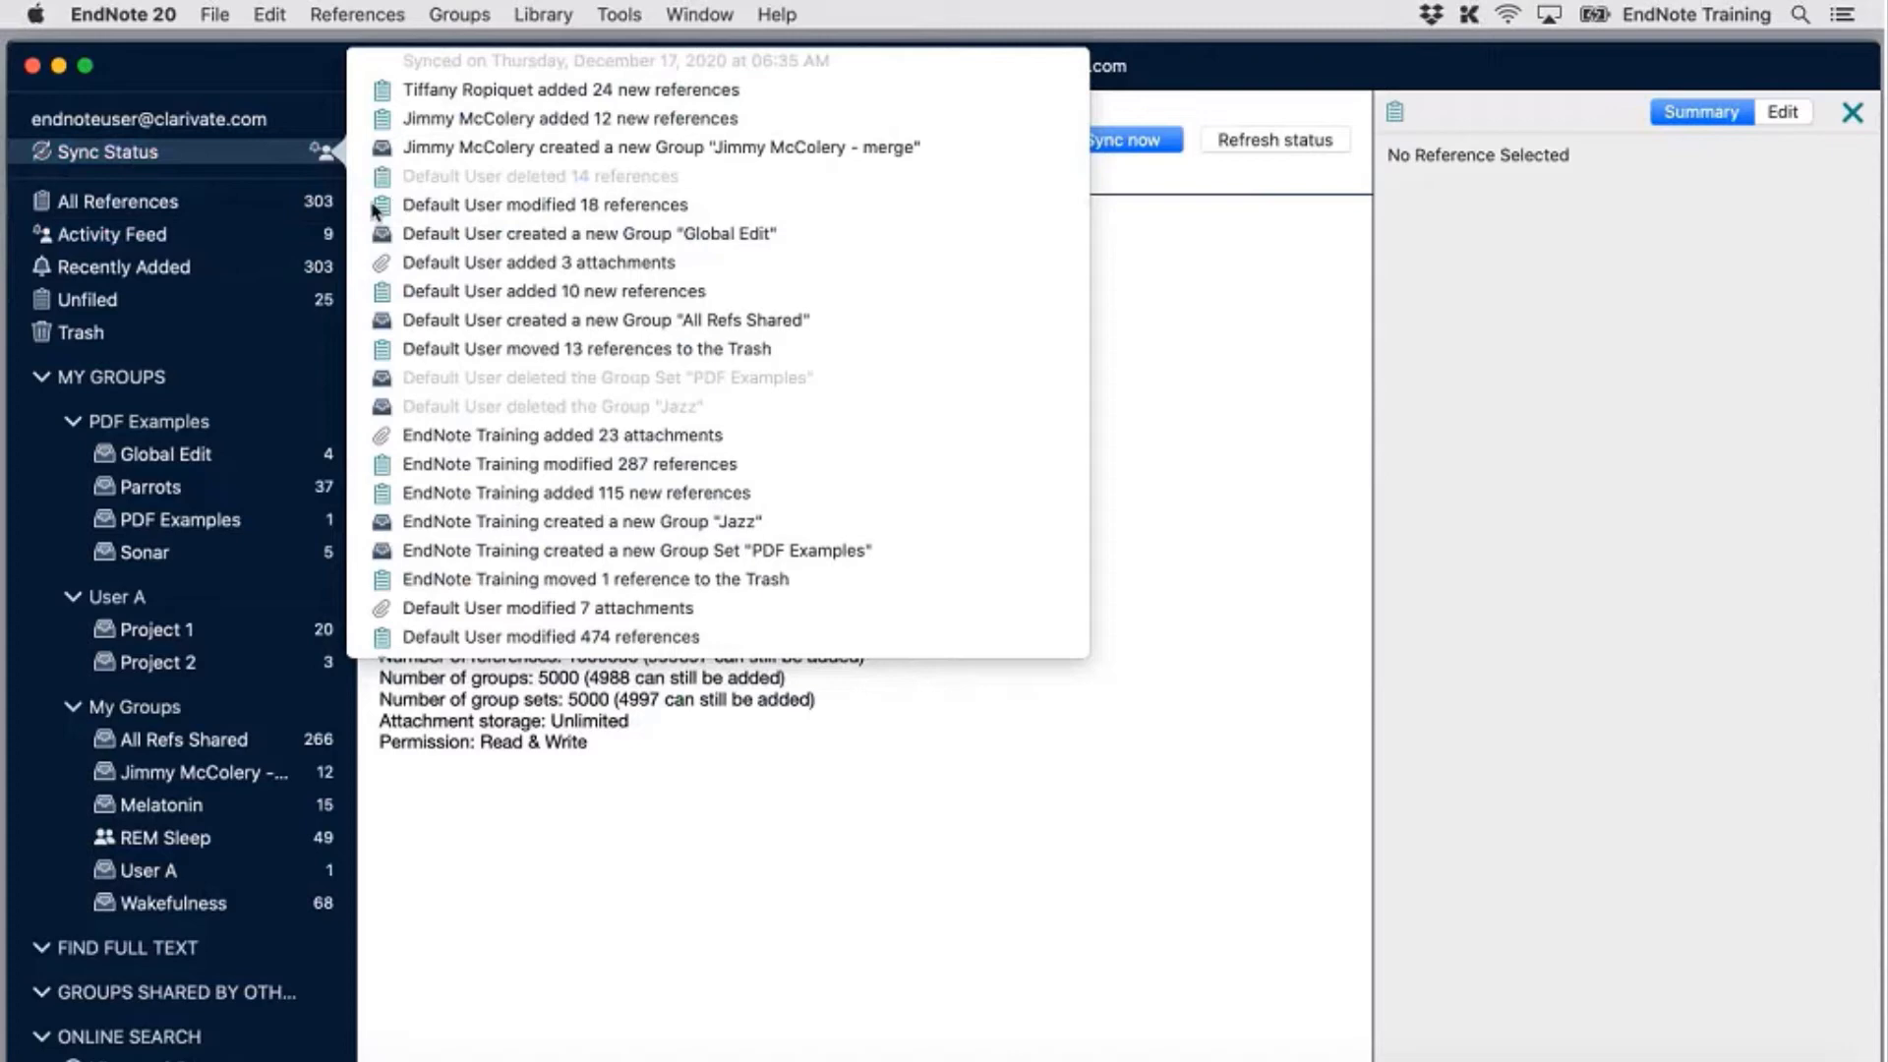
Dismiss the sync history by showing All References with its 303 references
click(185, 214)
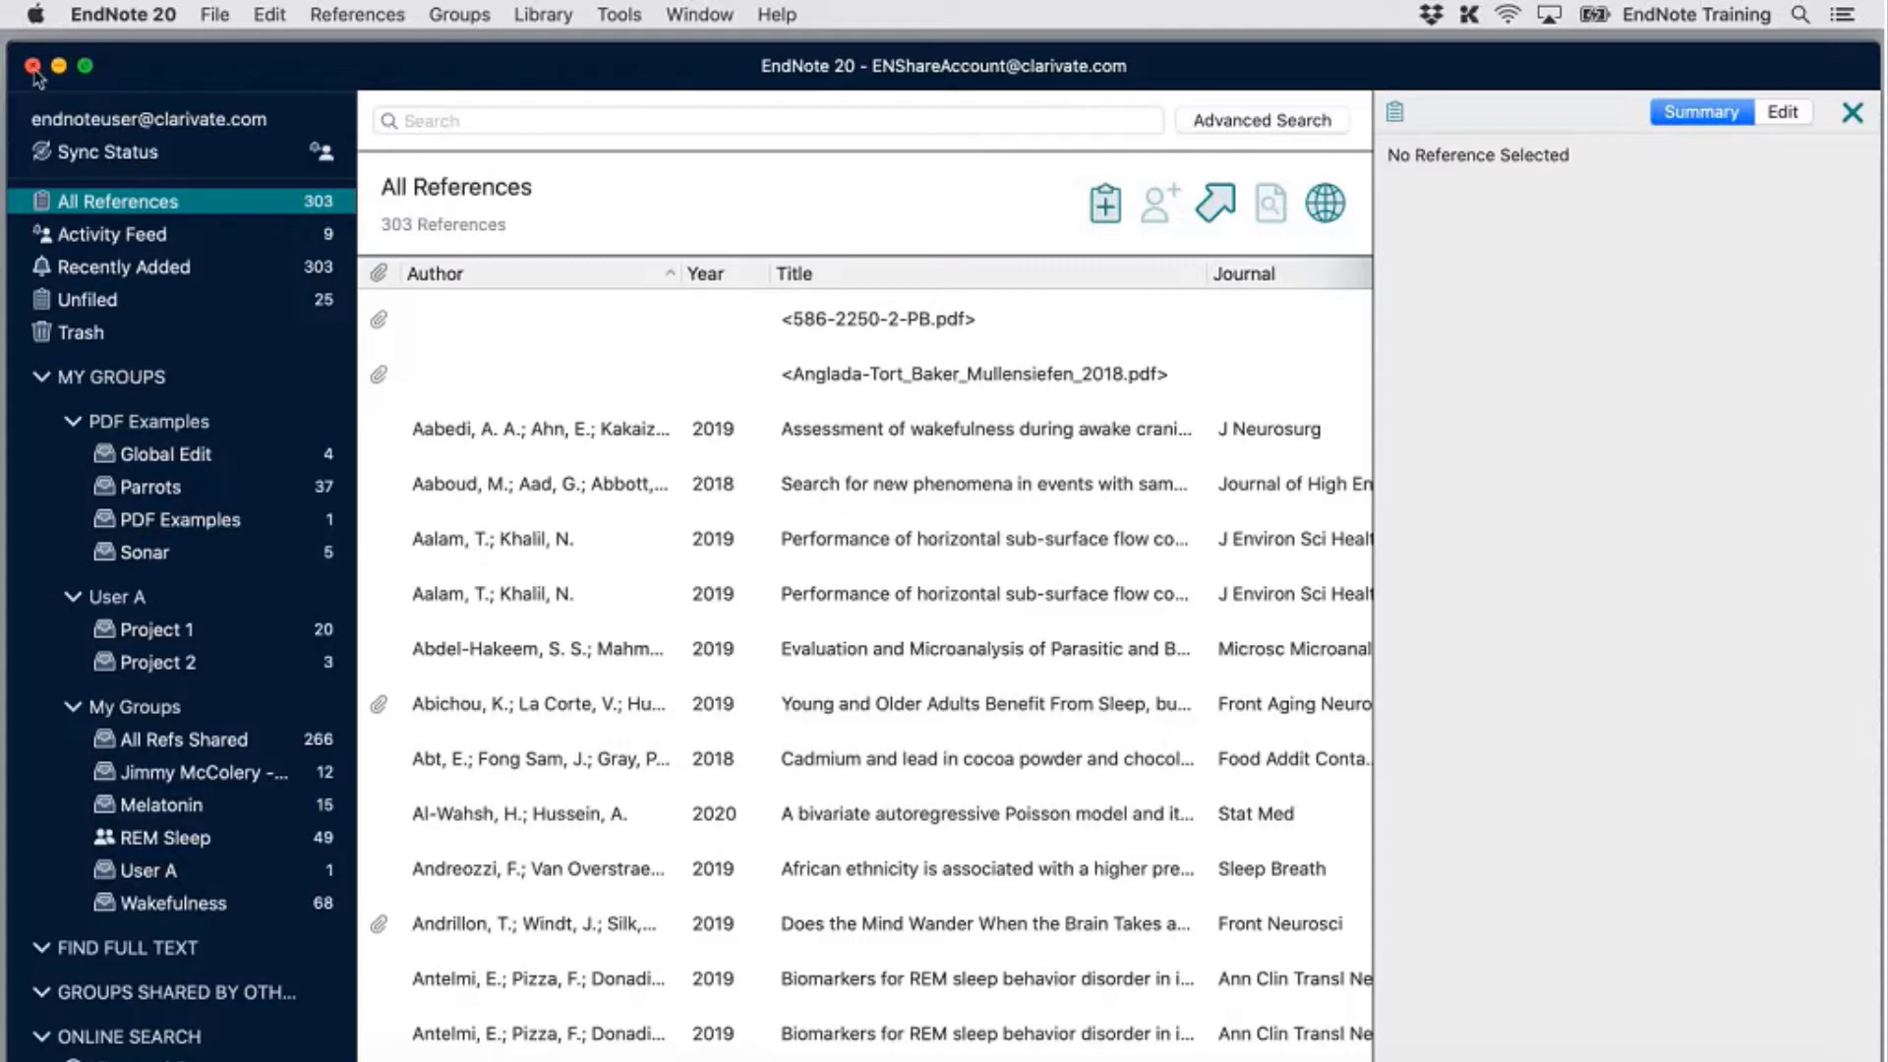
Close the shared library with File > Close Library, returning to Sync Library - MacBook.enl
click(209, 14)
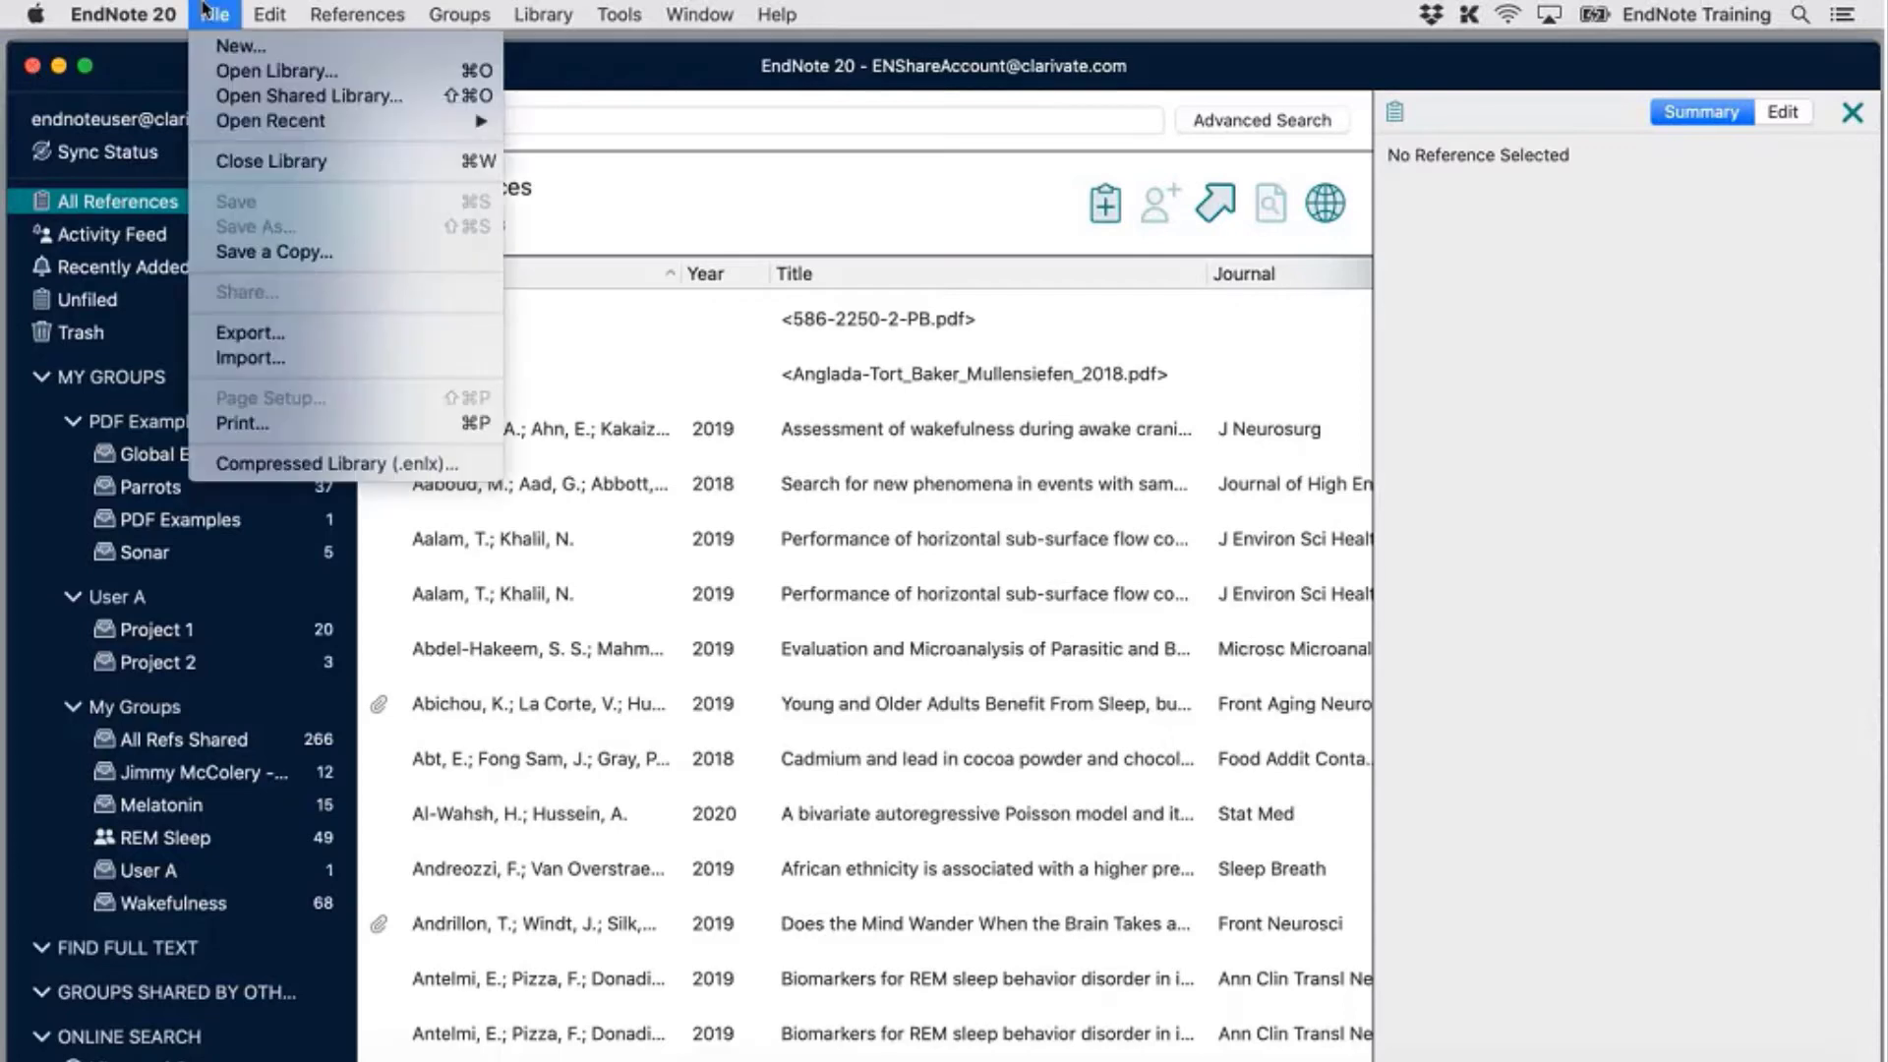
click(308, 163)
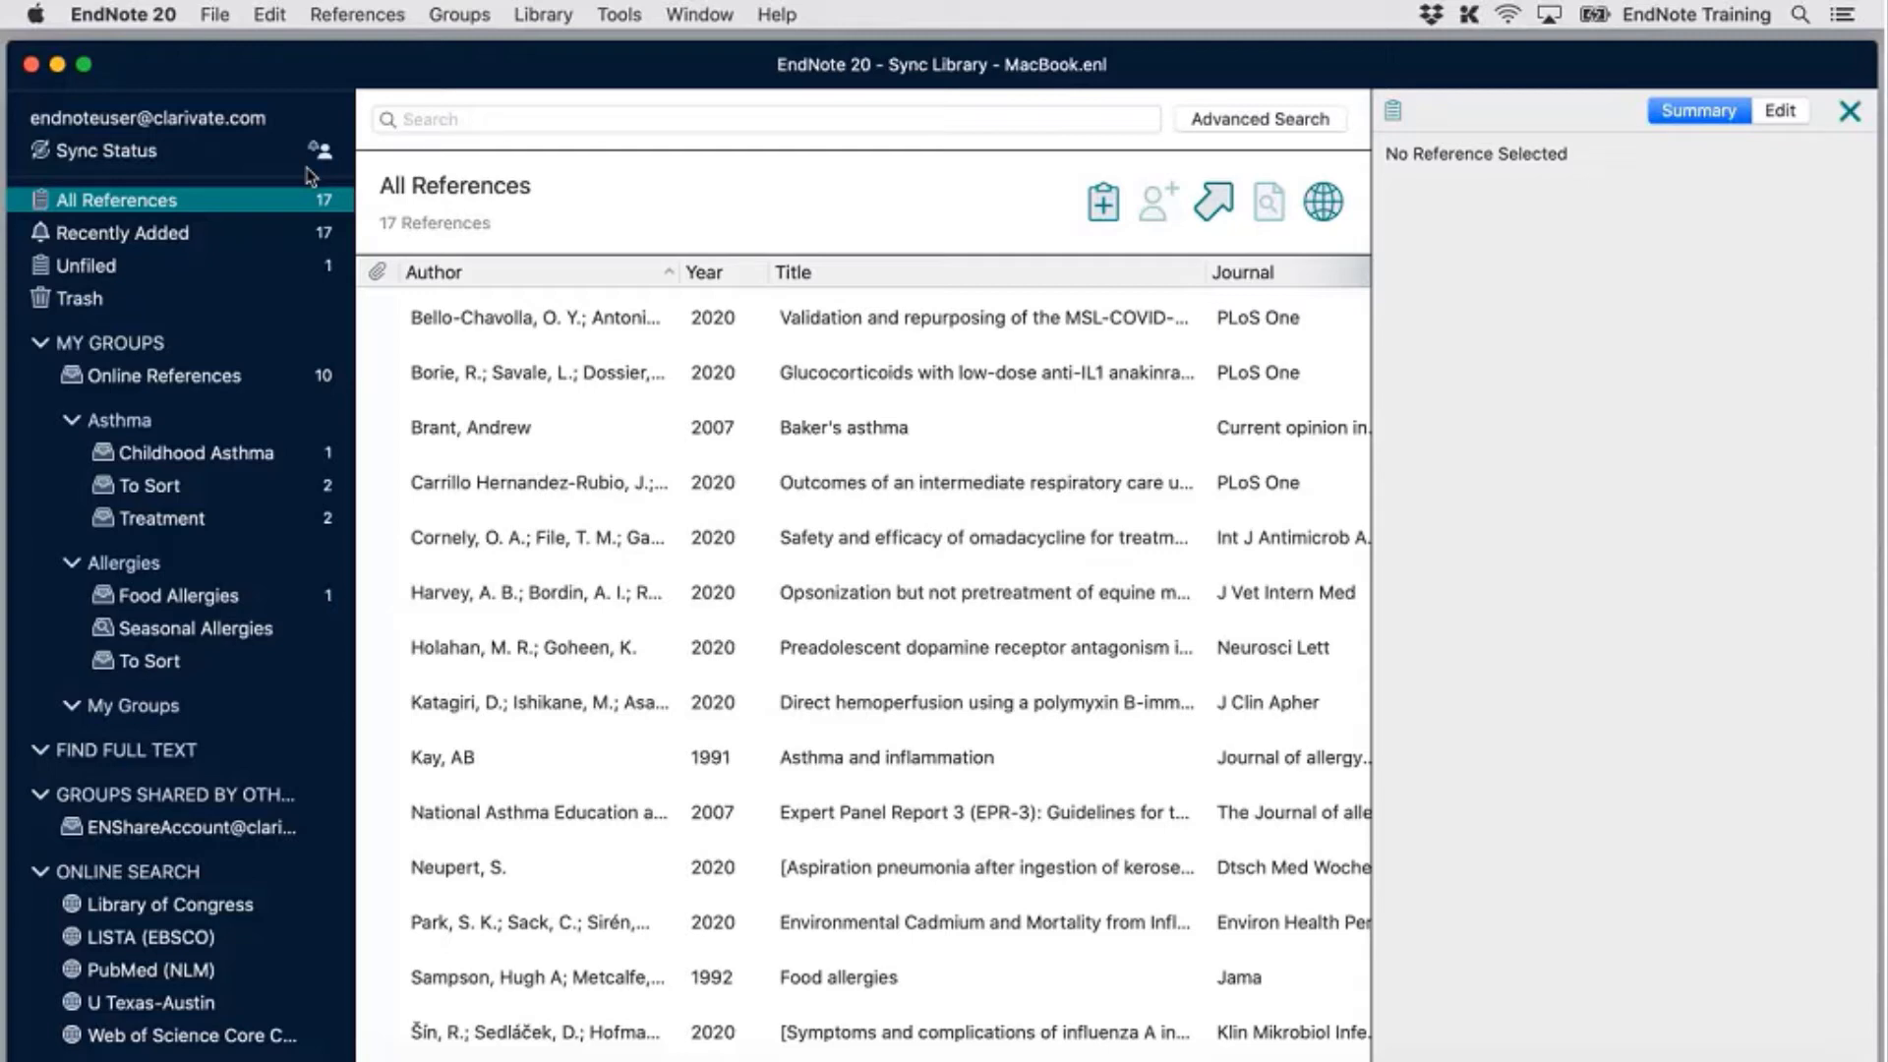
Check File > Share, then show the Asthma To Sort group's 2 references
click(215, 14)
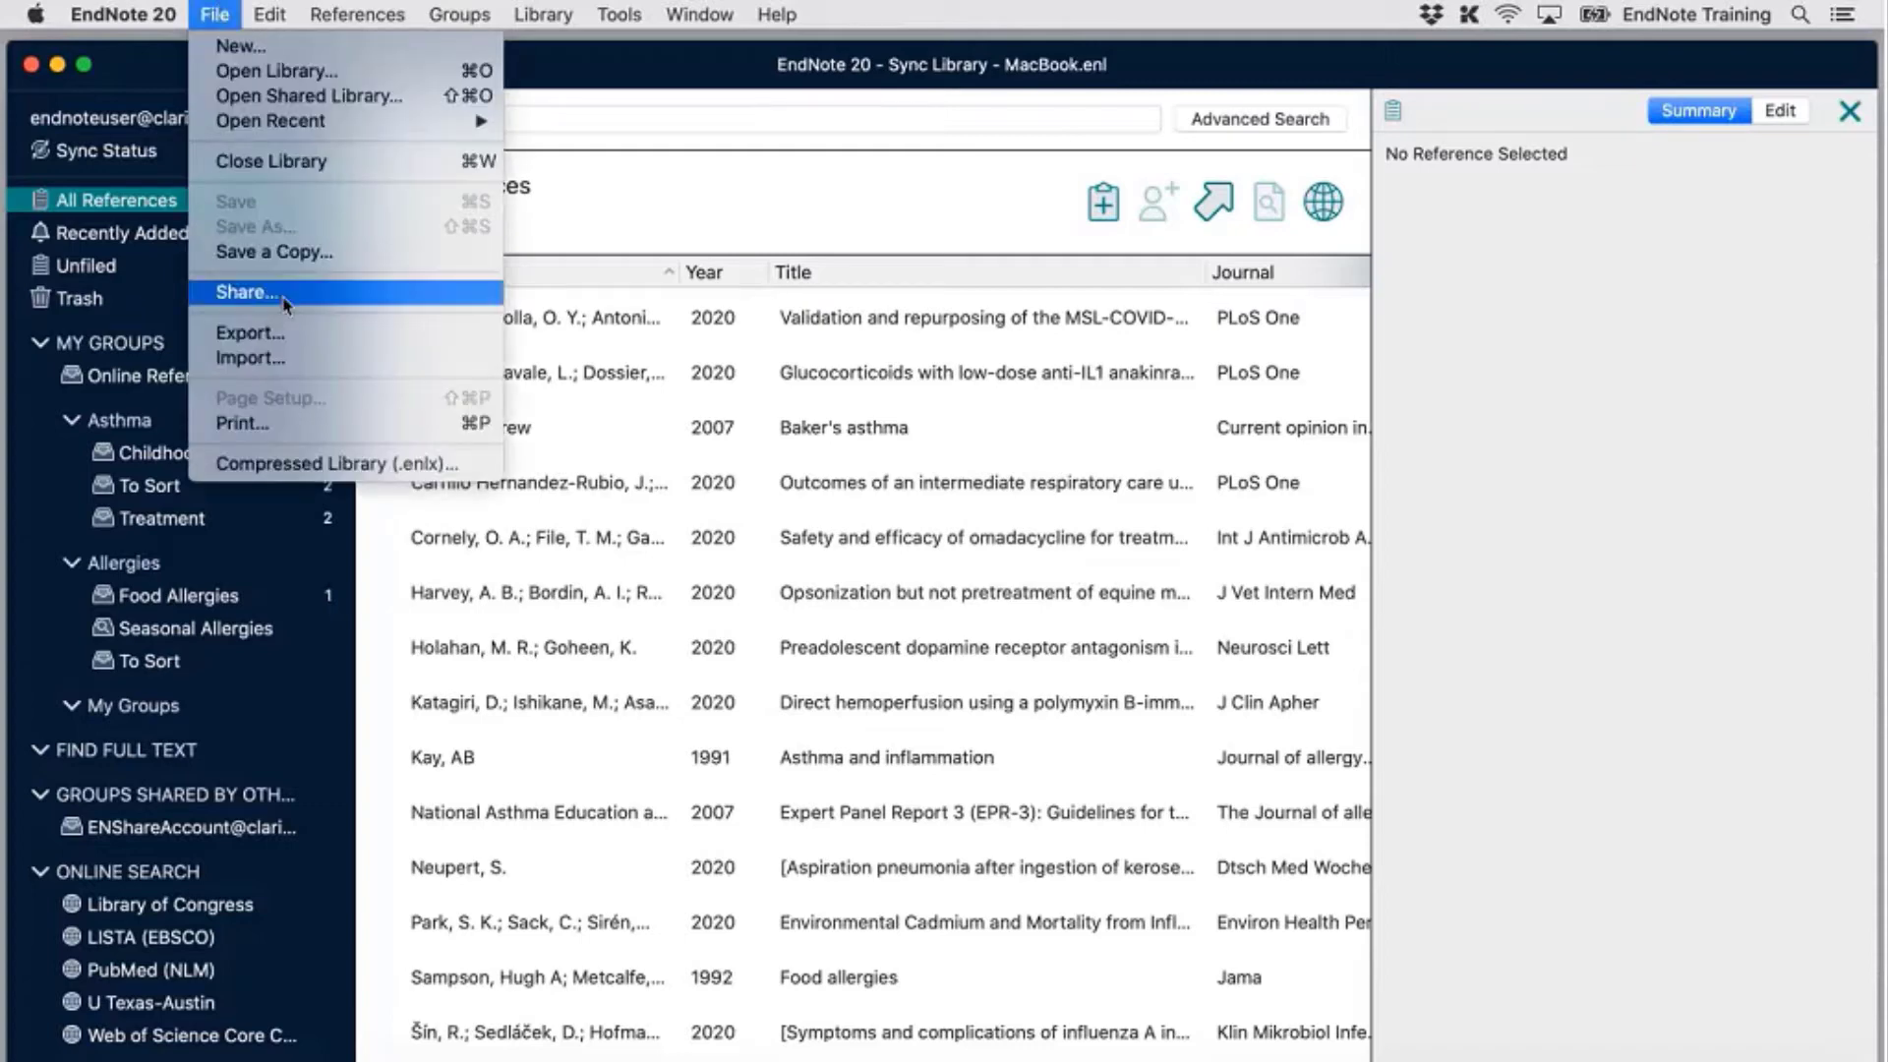
click(285, 300)
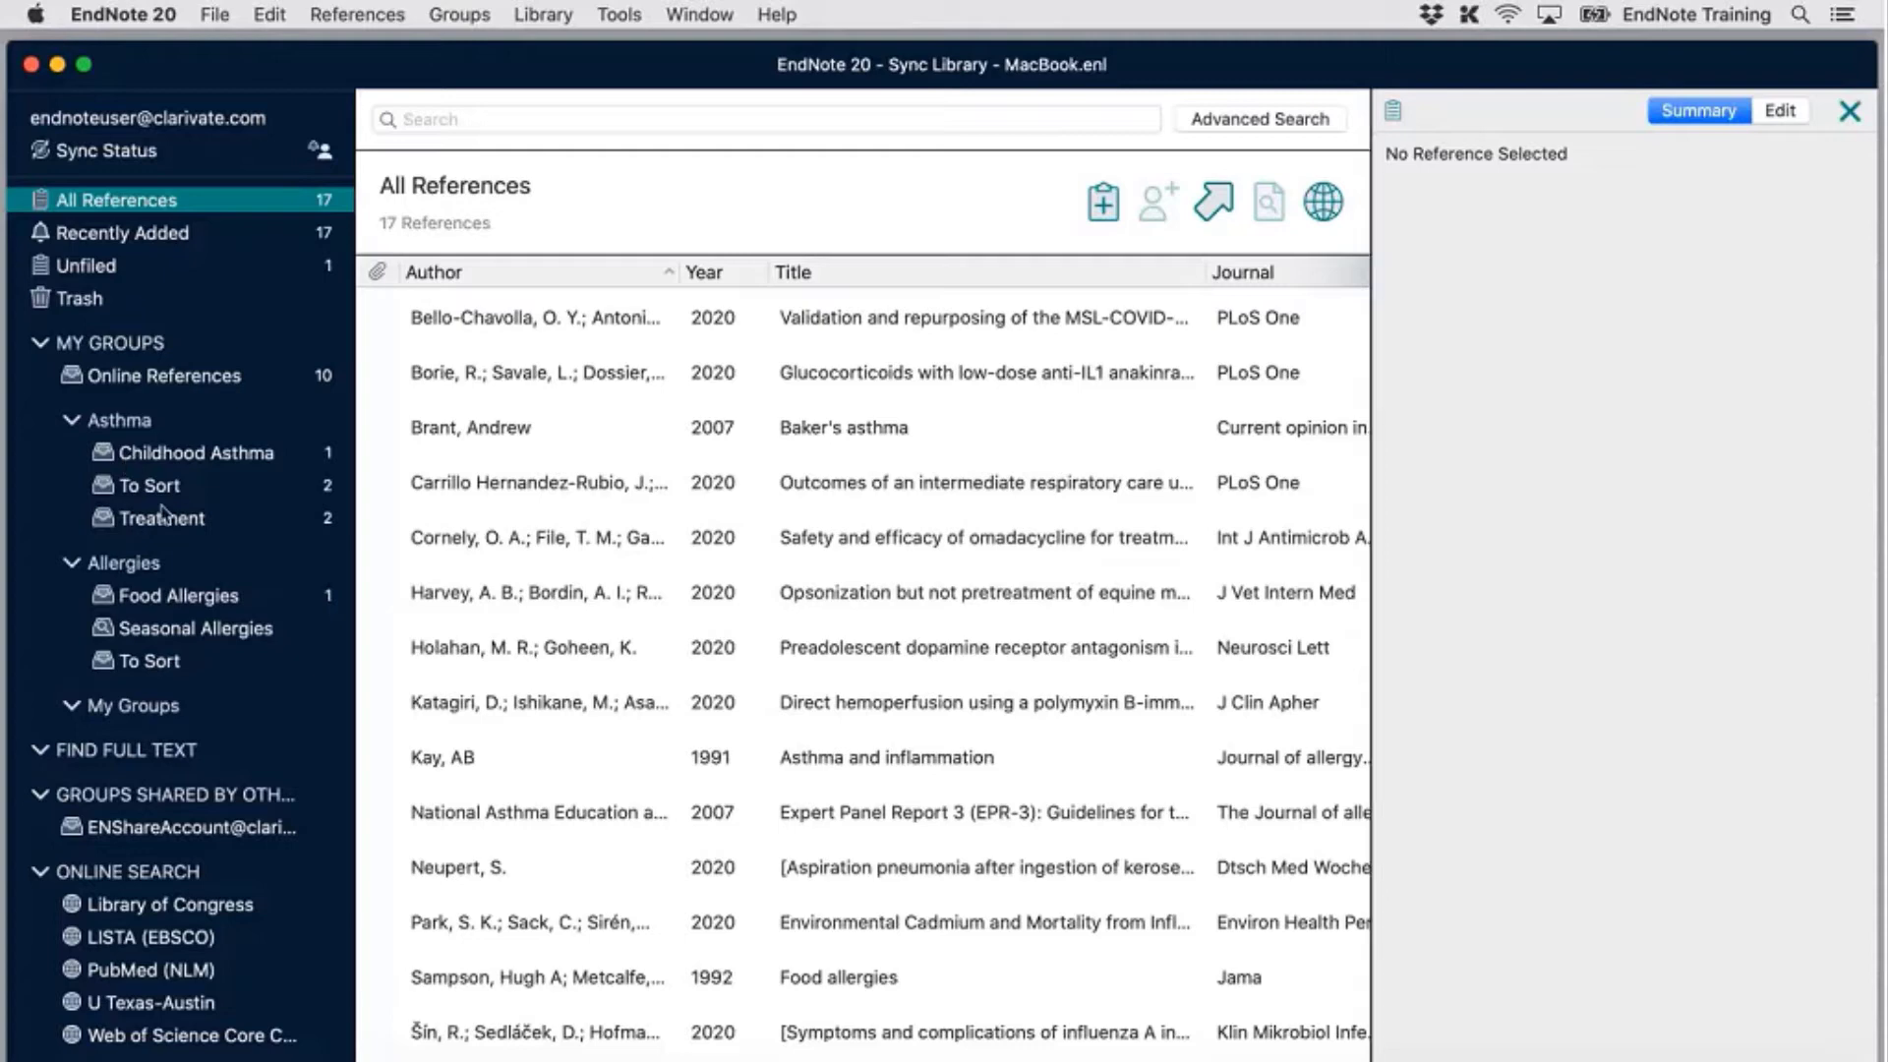
click(192, 529)
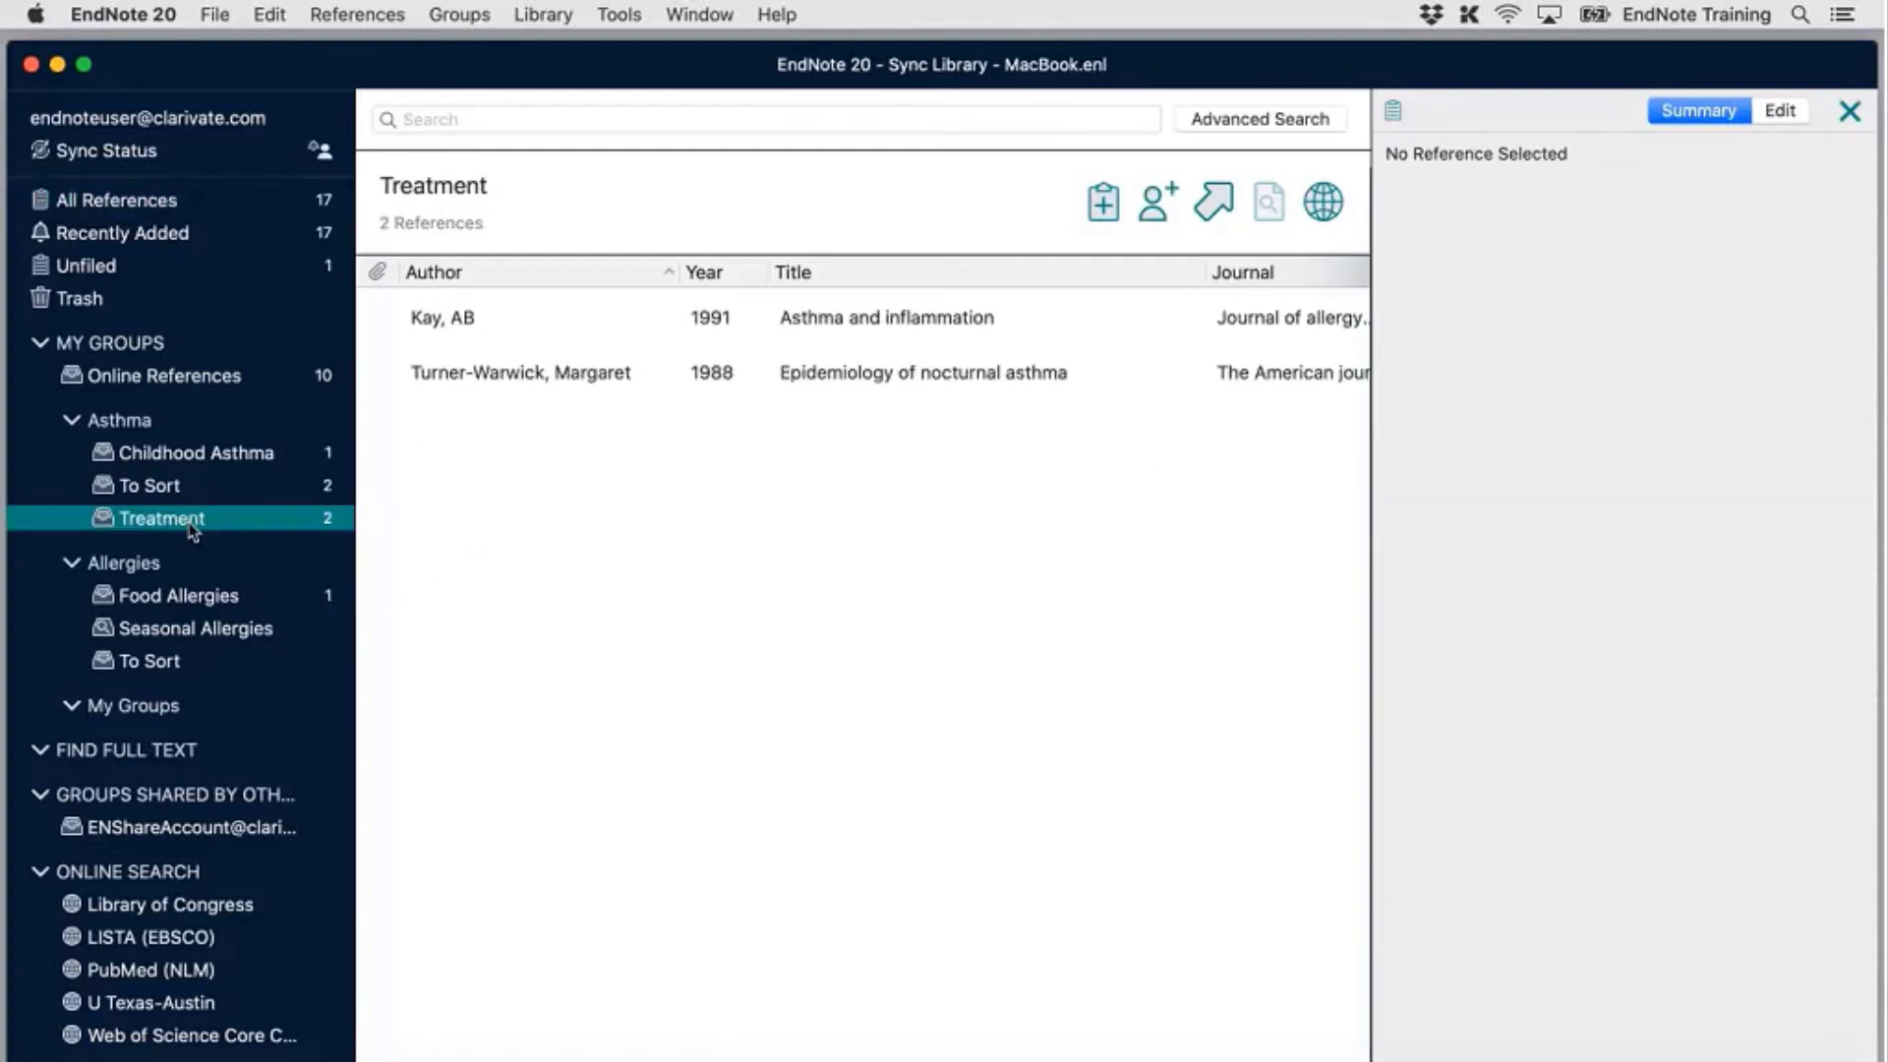
click(181, 496)
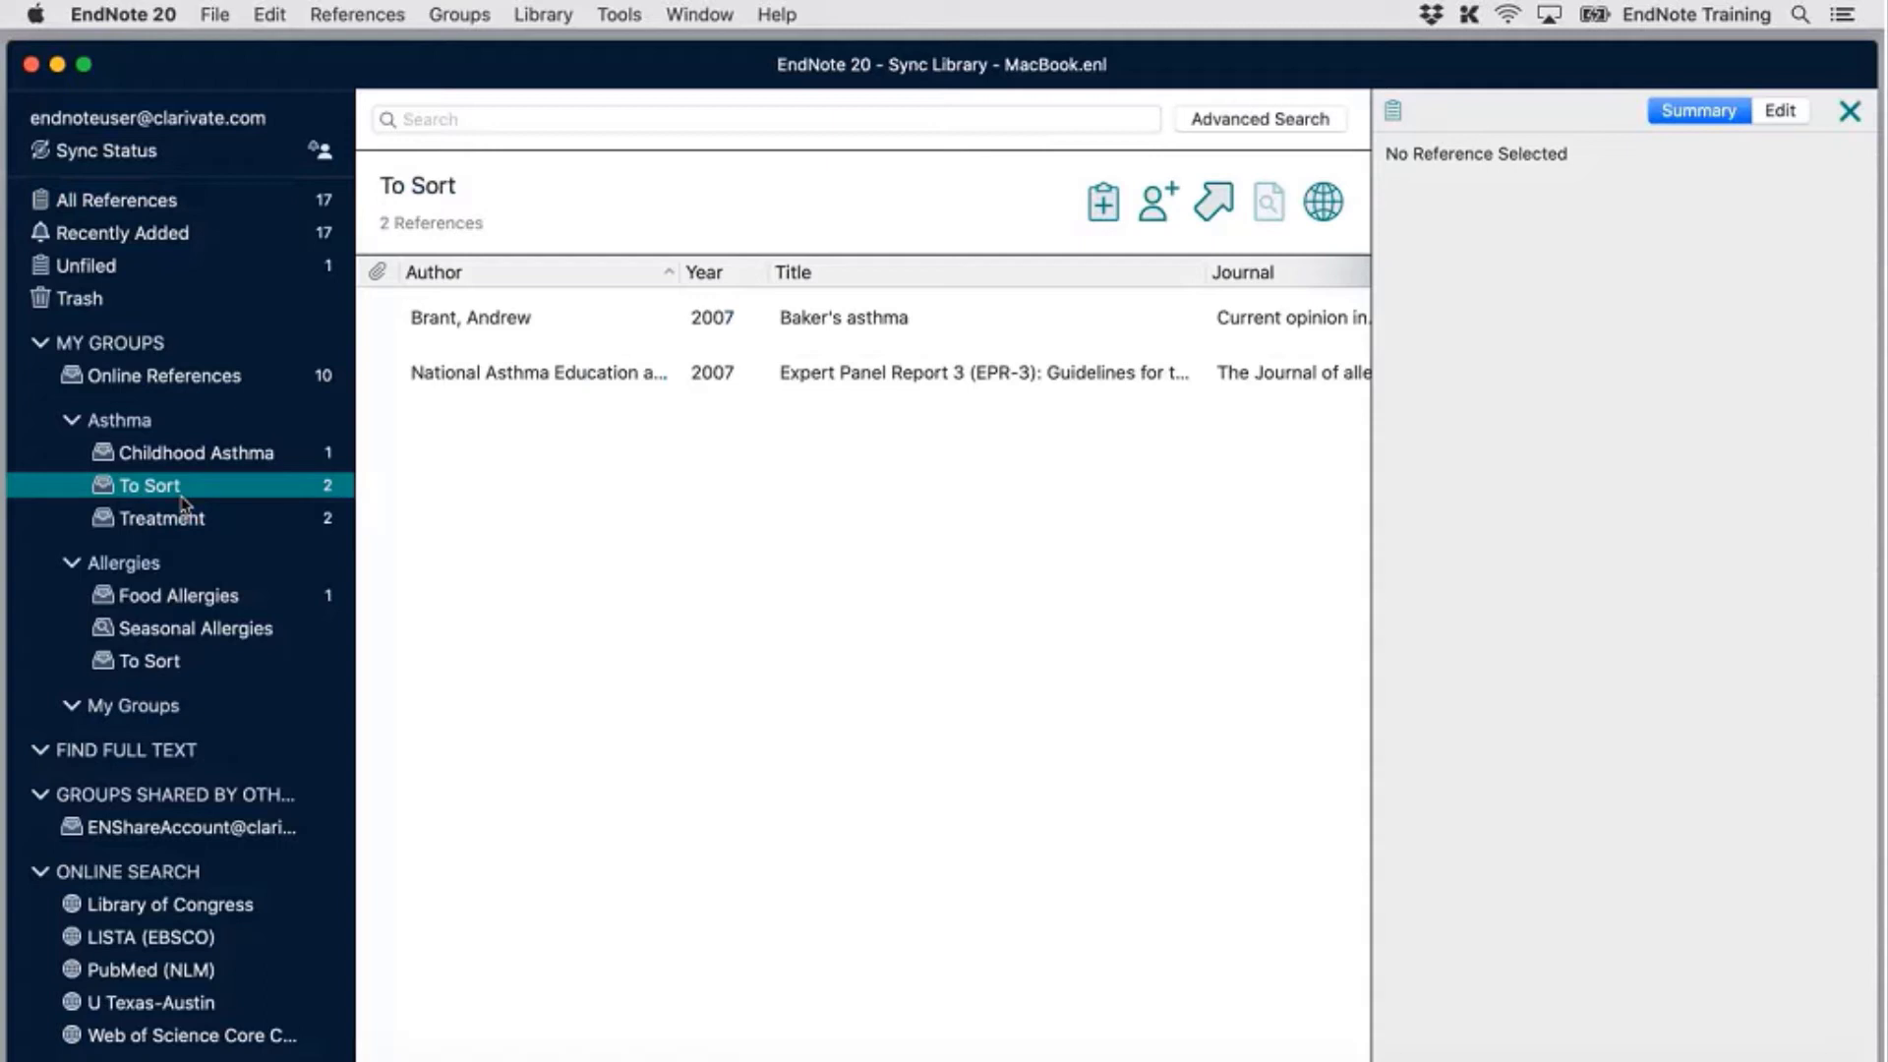
Open the Share Group dialog for To Sort from the group's right-click menu
right_click(187, 497)
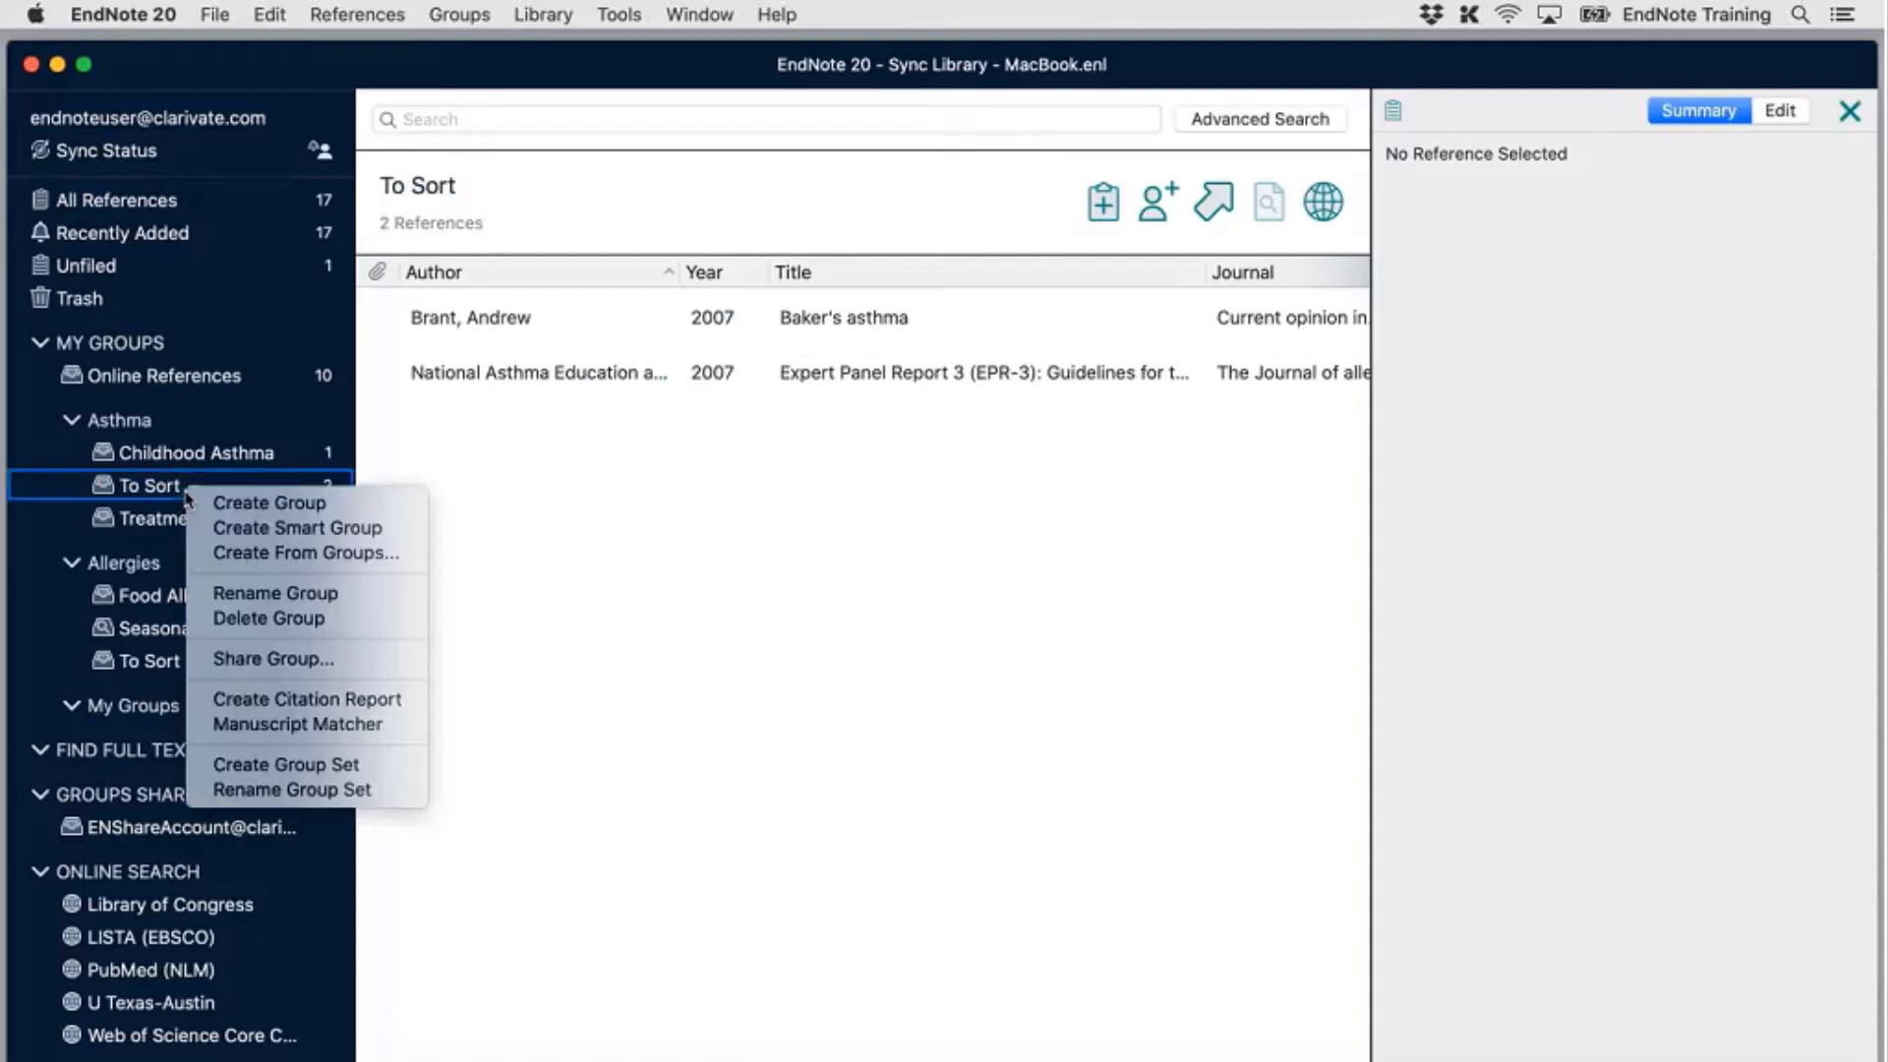
click(181, 495)
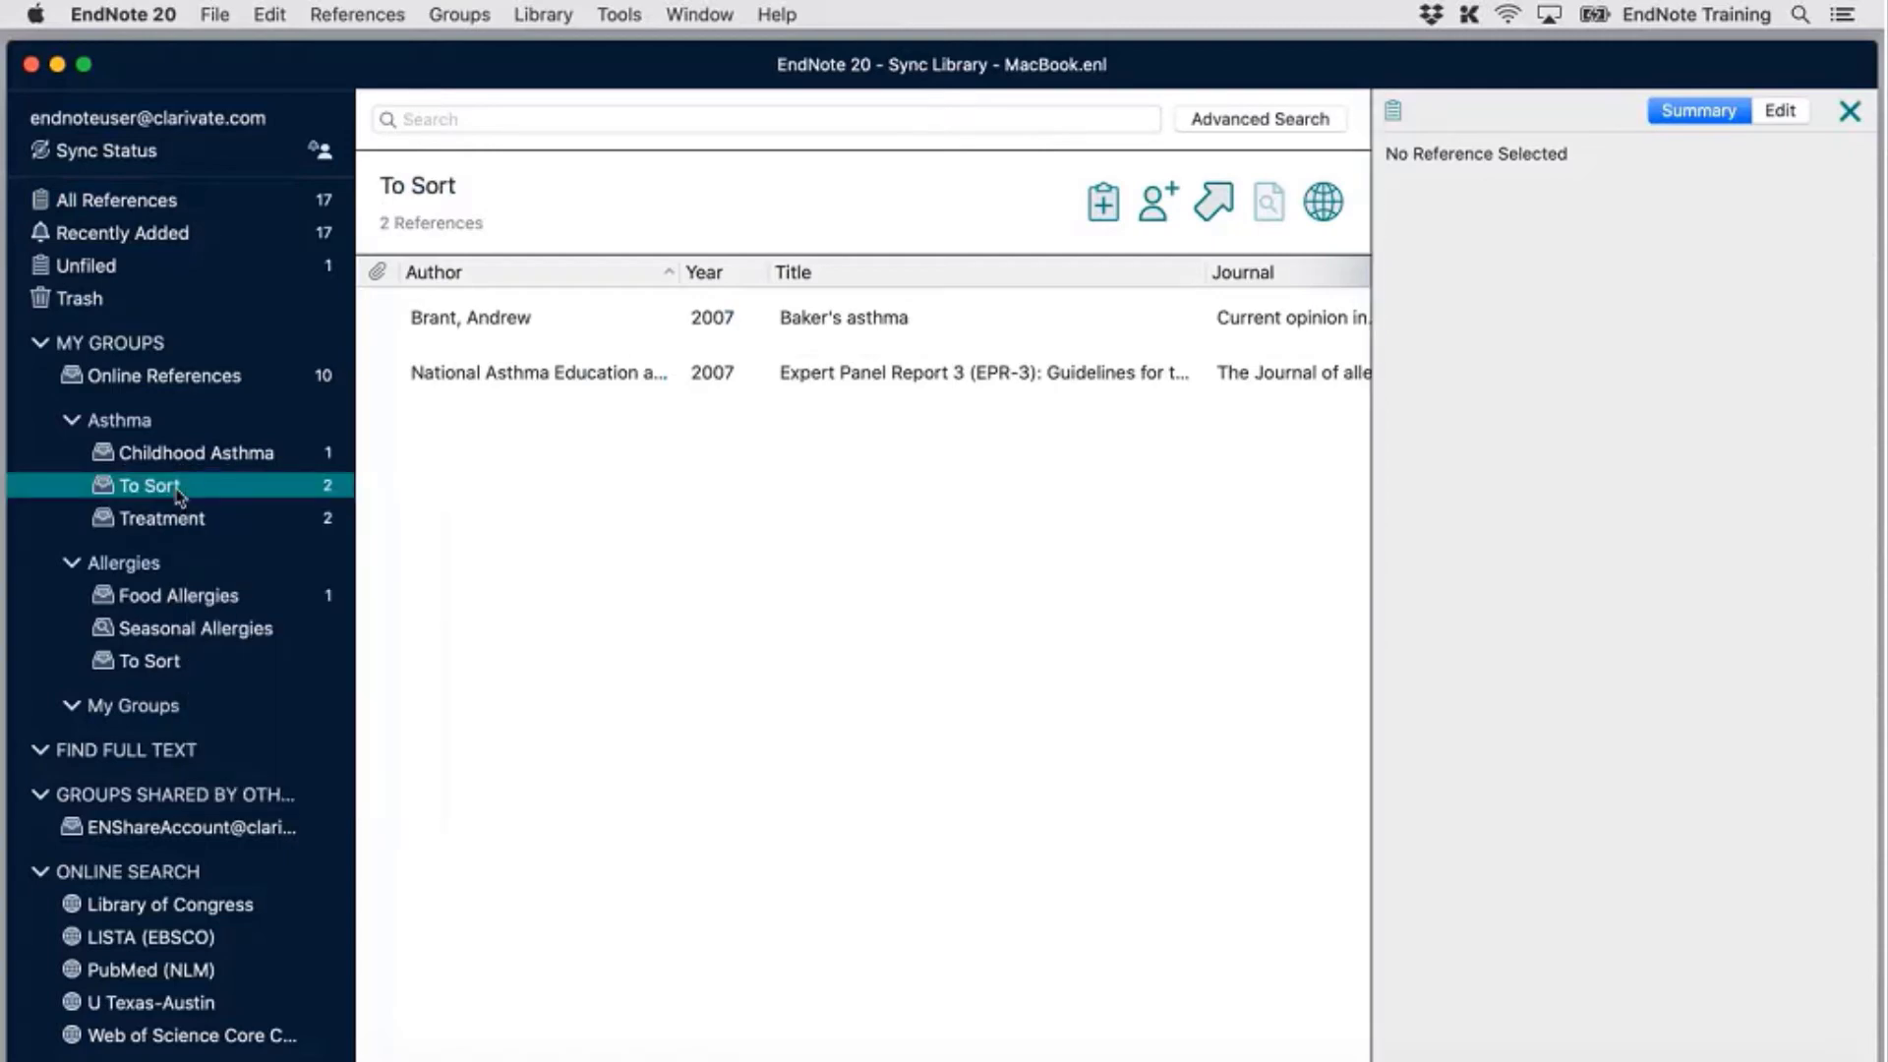
right_click(181, 494)
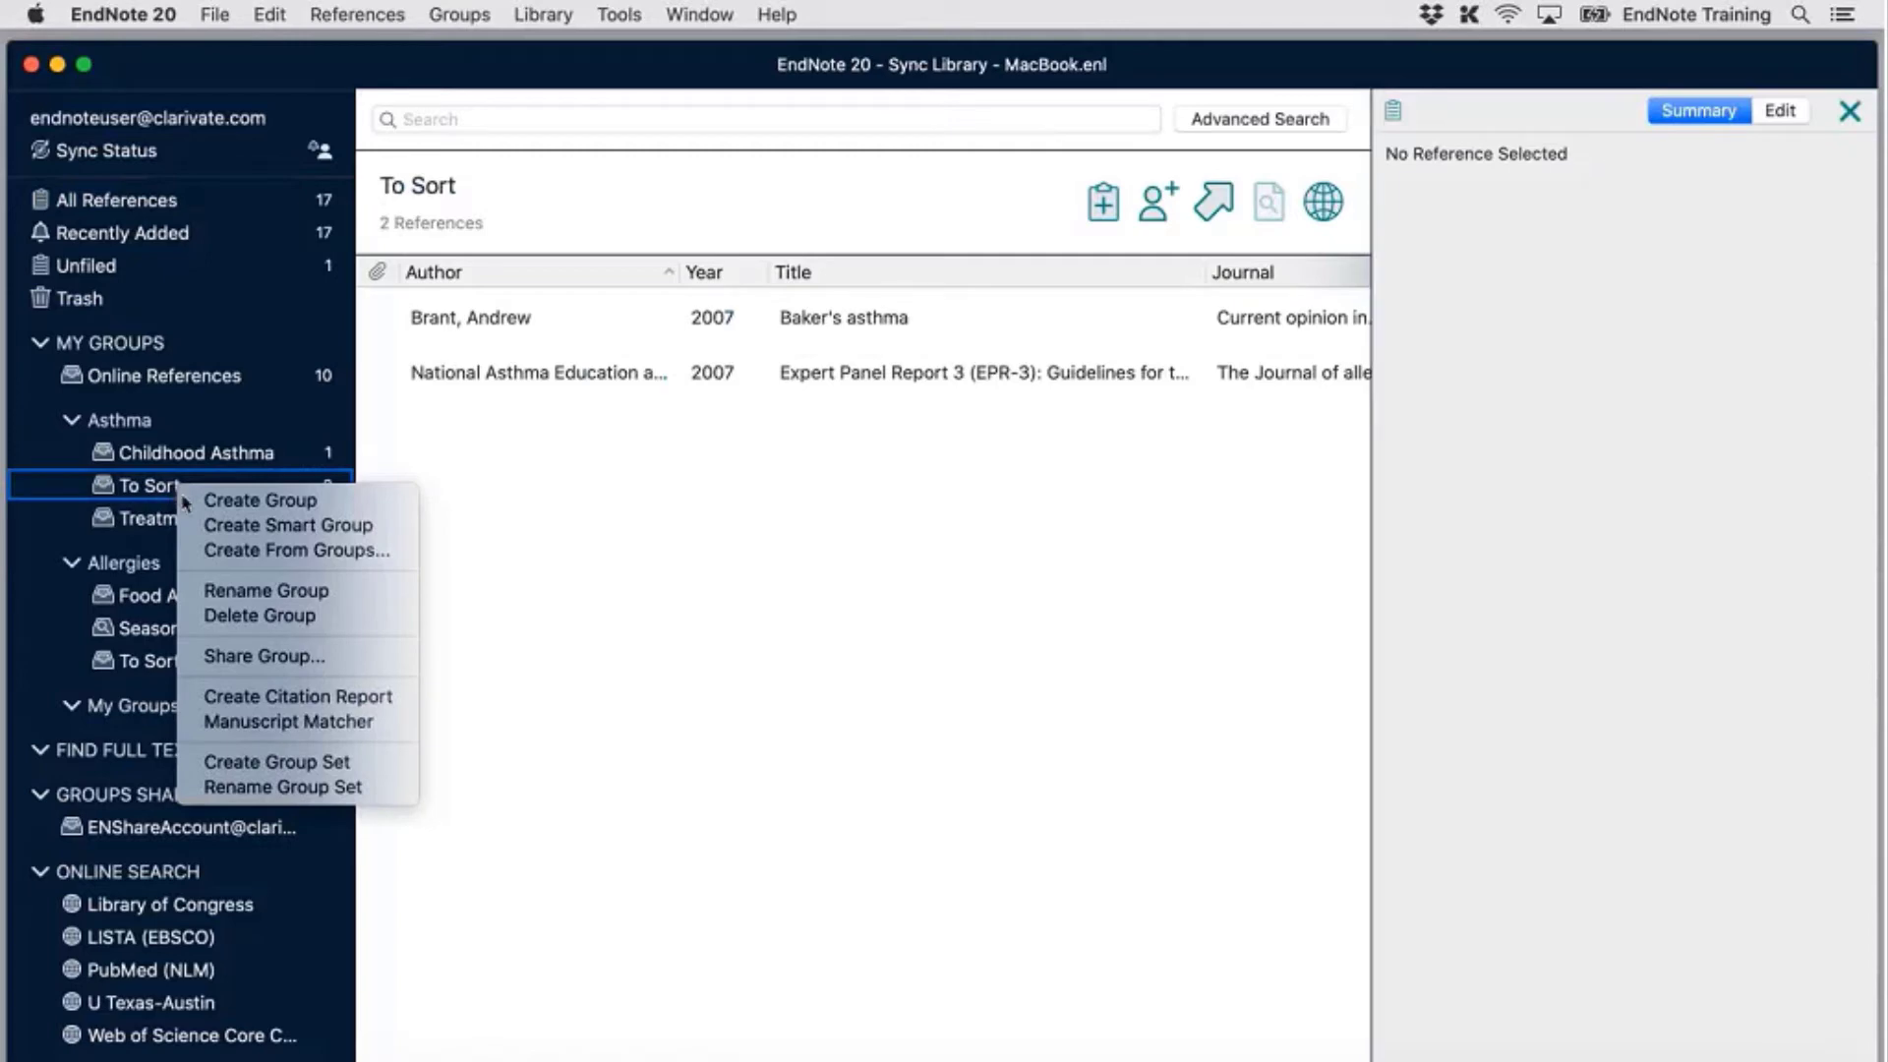
click(286, 659)
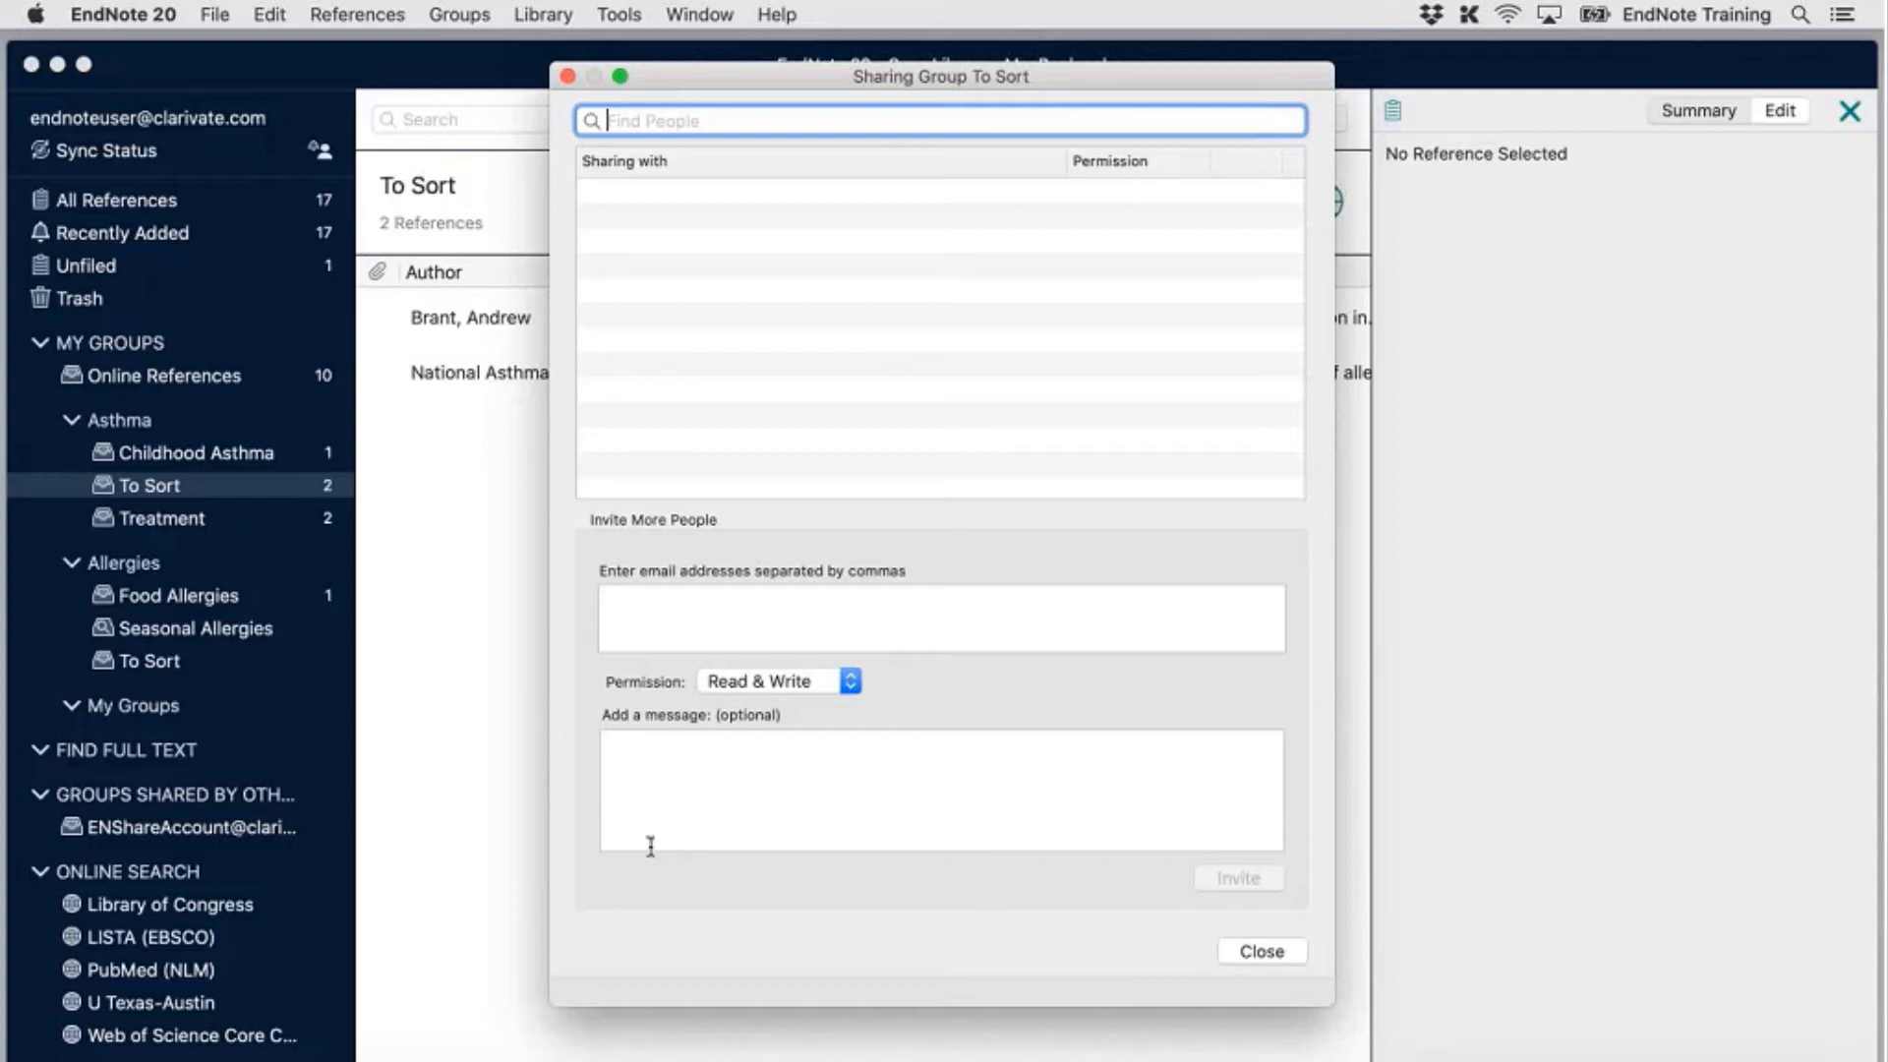
Enter the colleague's e-mail address, keep Read & Write permission, and send the invitation
click(772, 614)
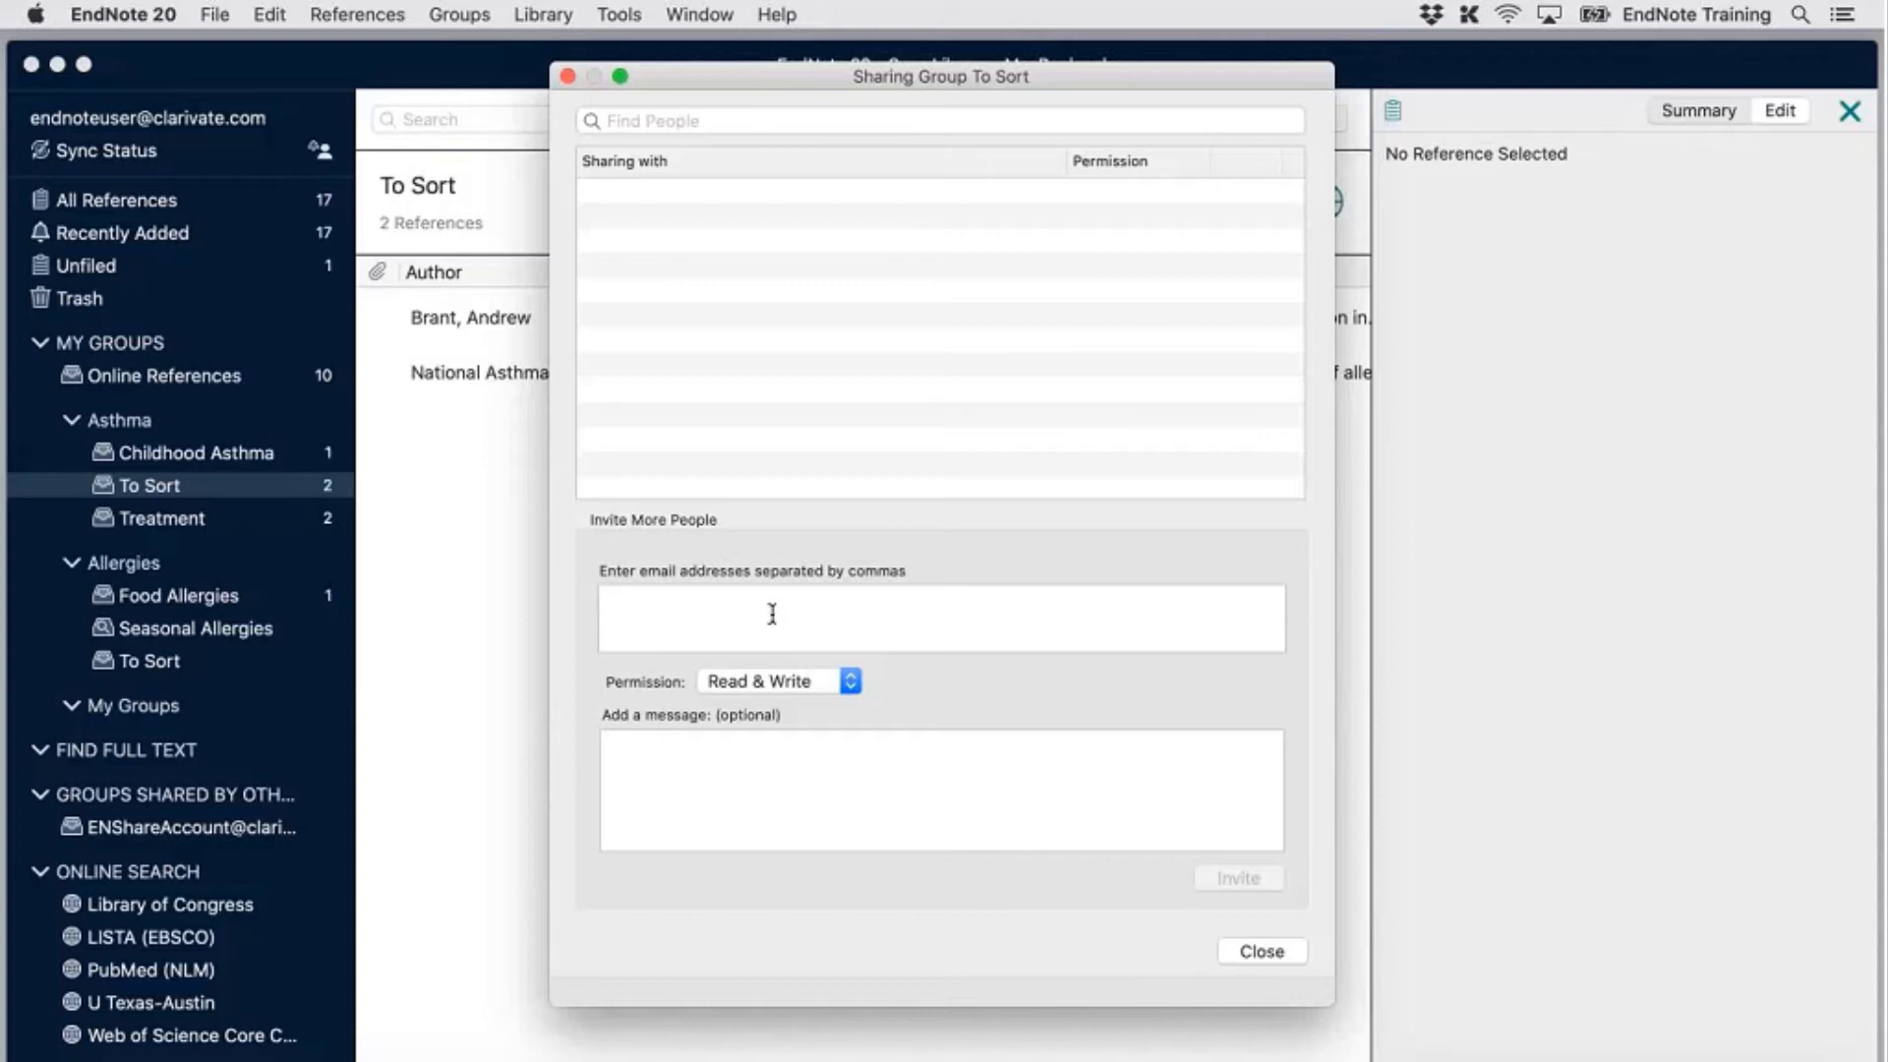
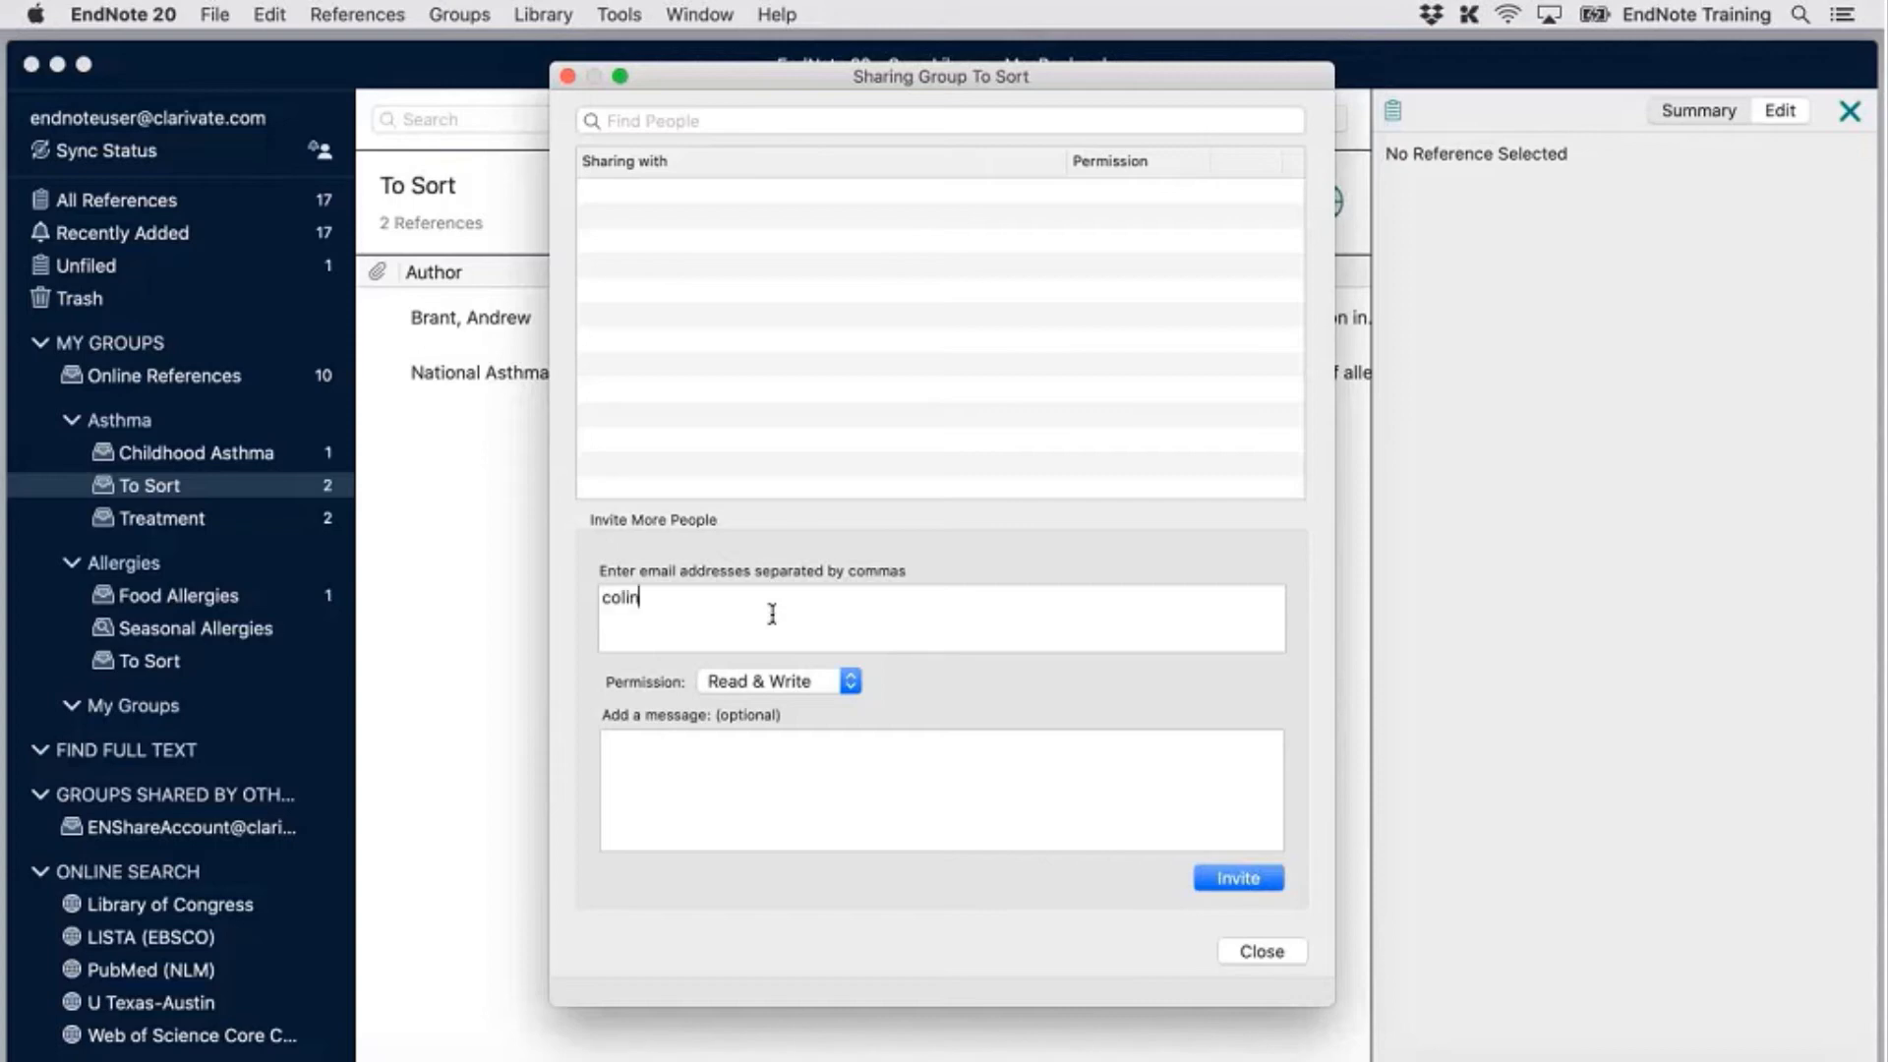
click(848, 683)
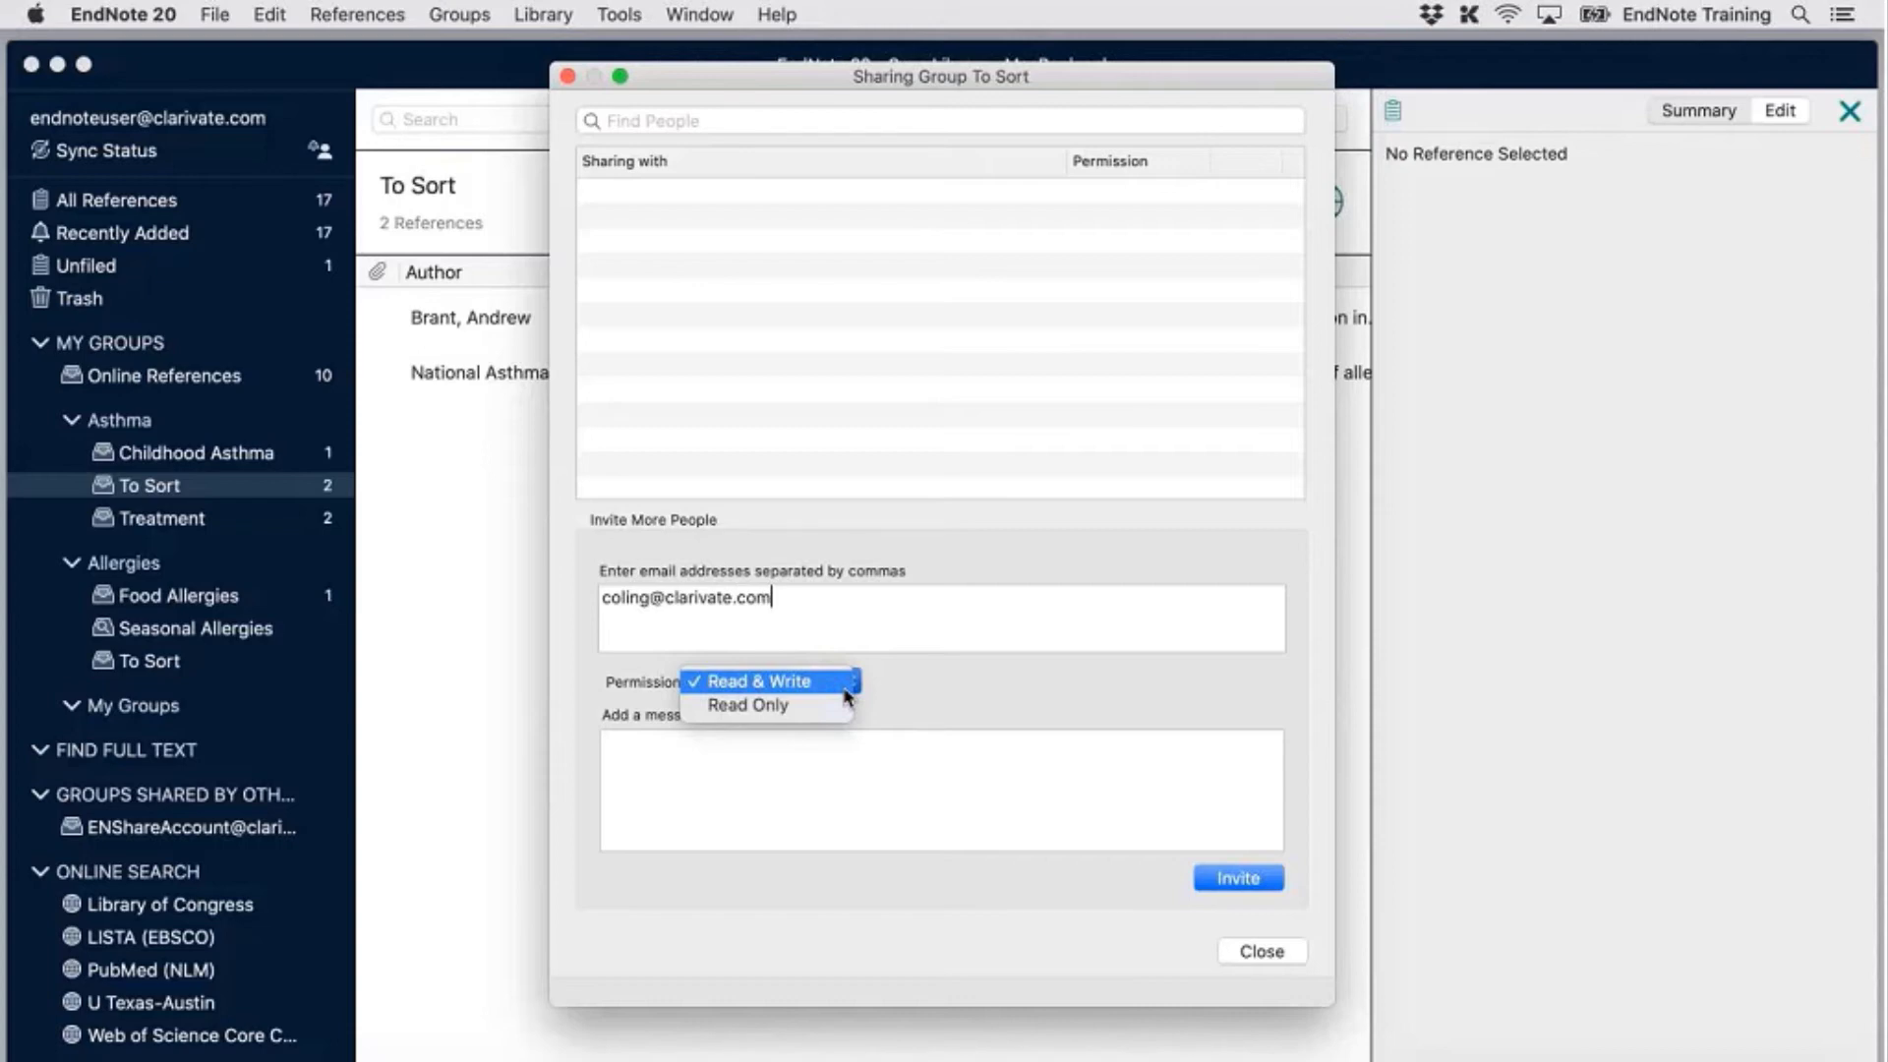
click(844, 690)
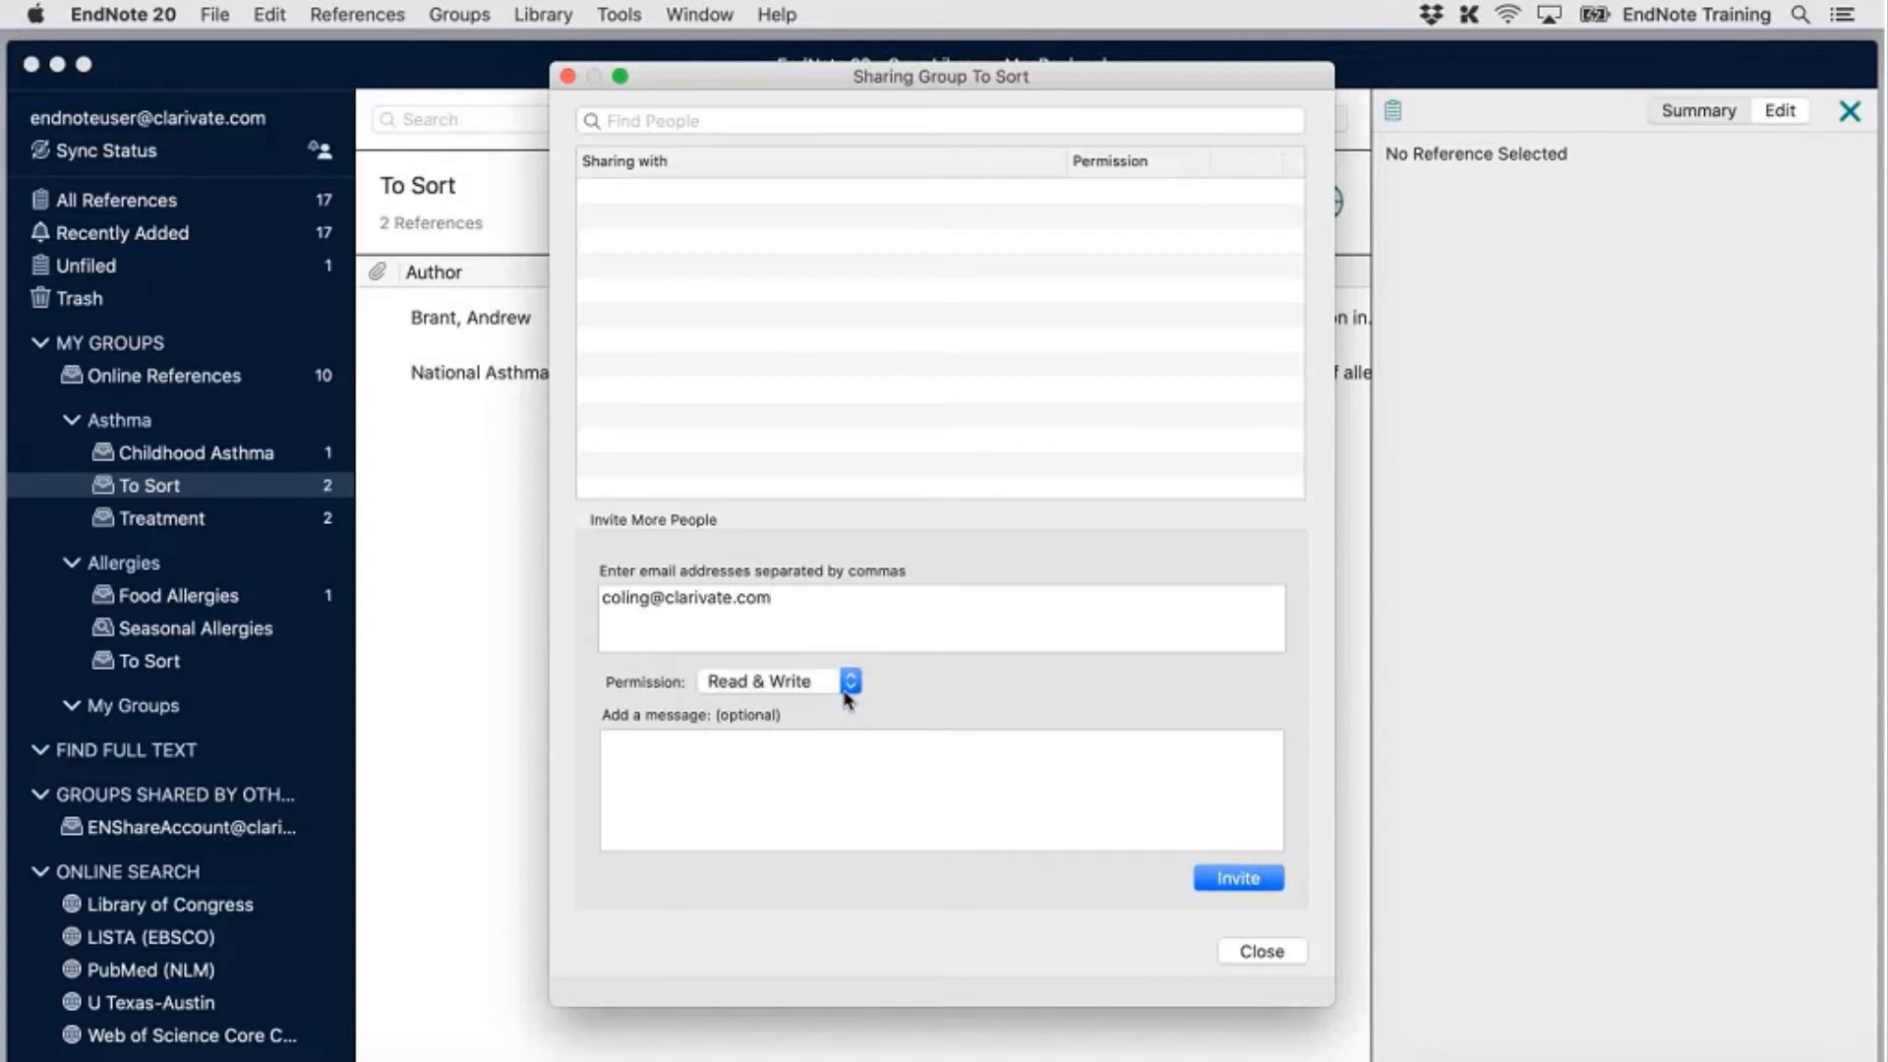
click(834, 817)
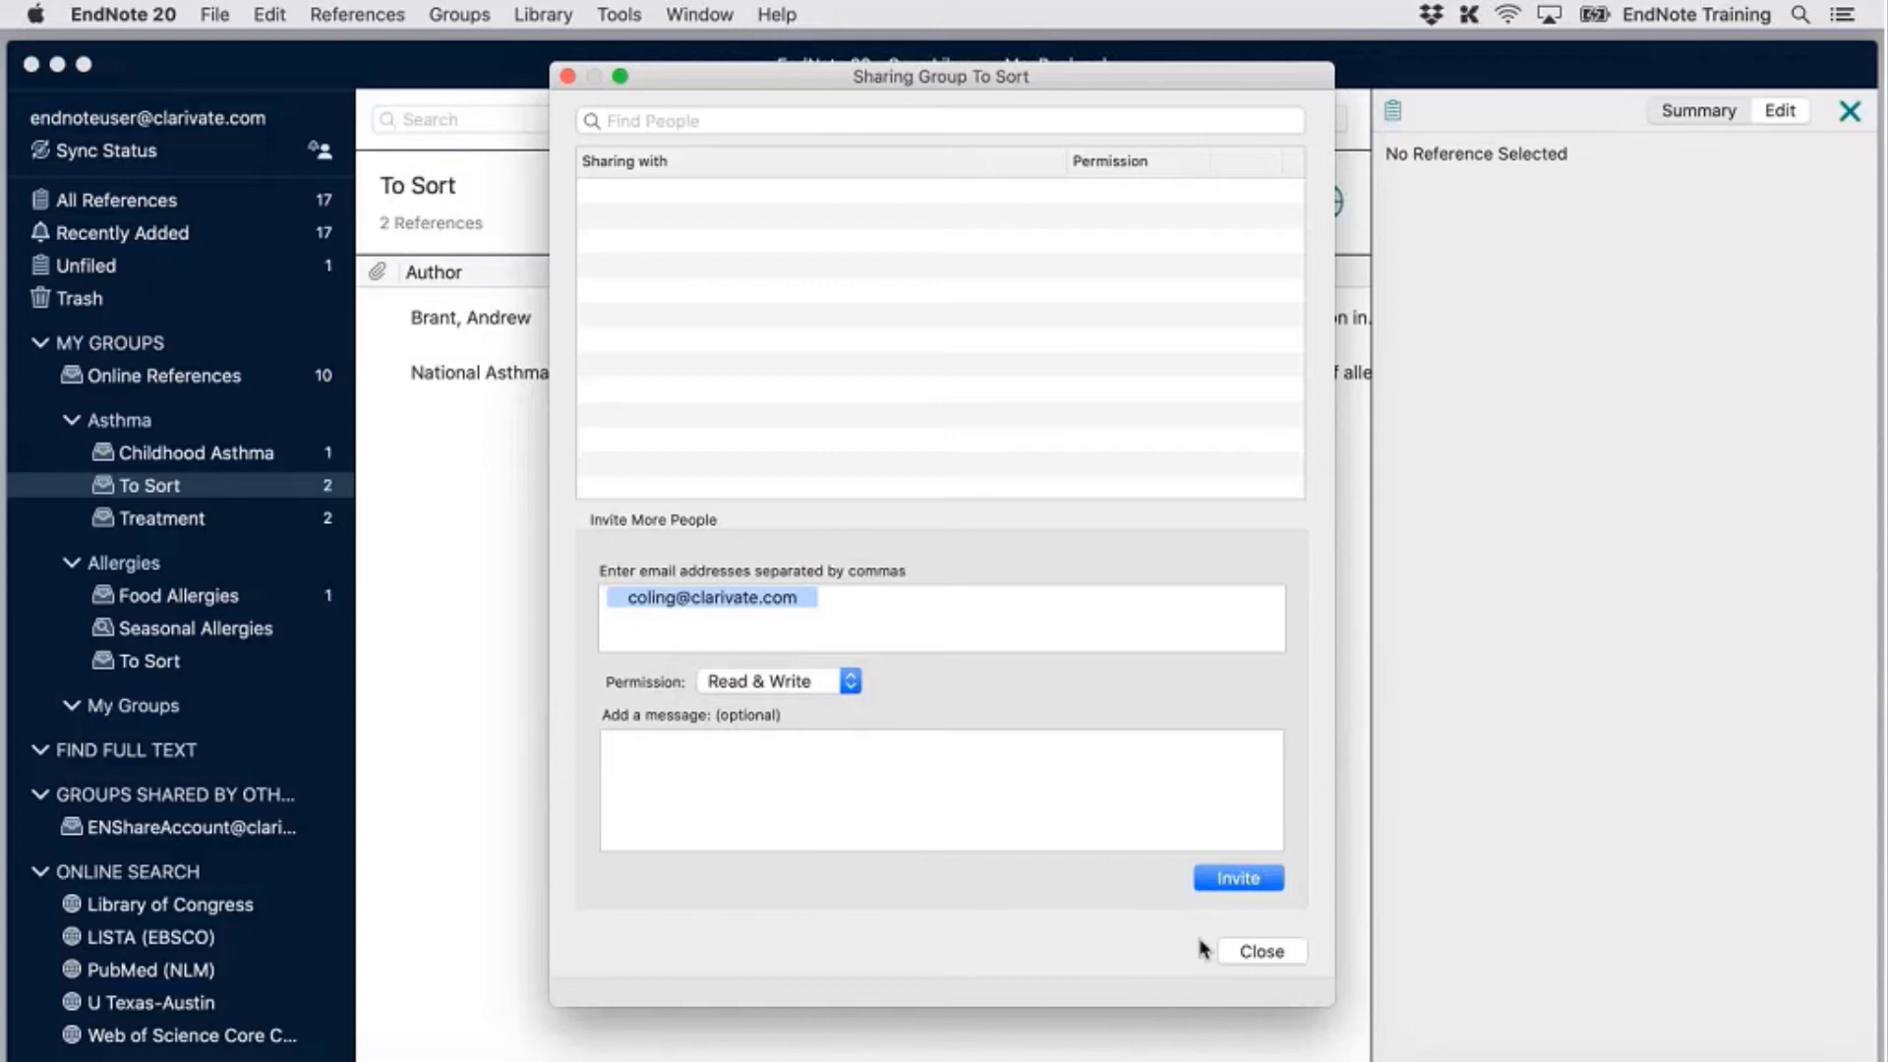
click(1231, 879)
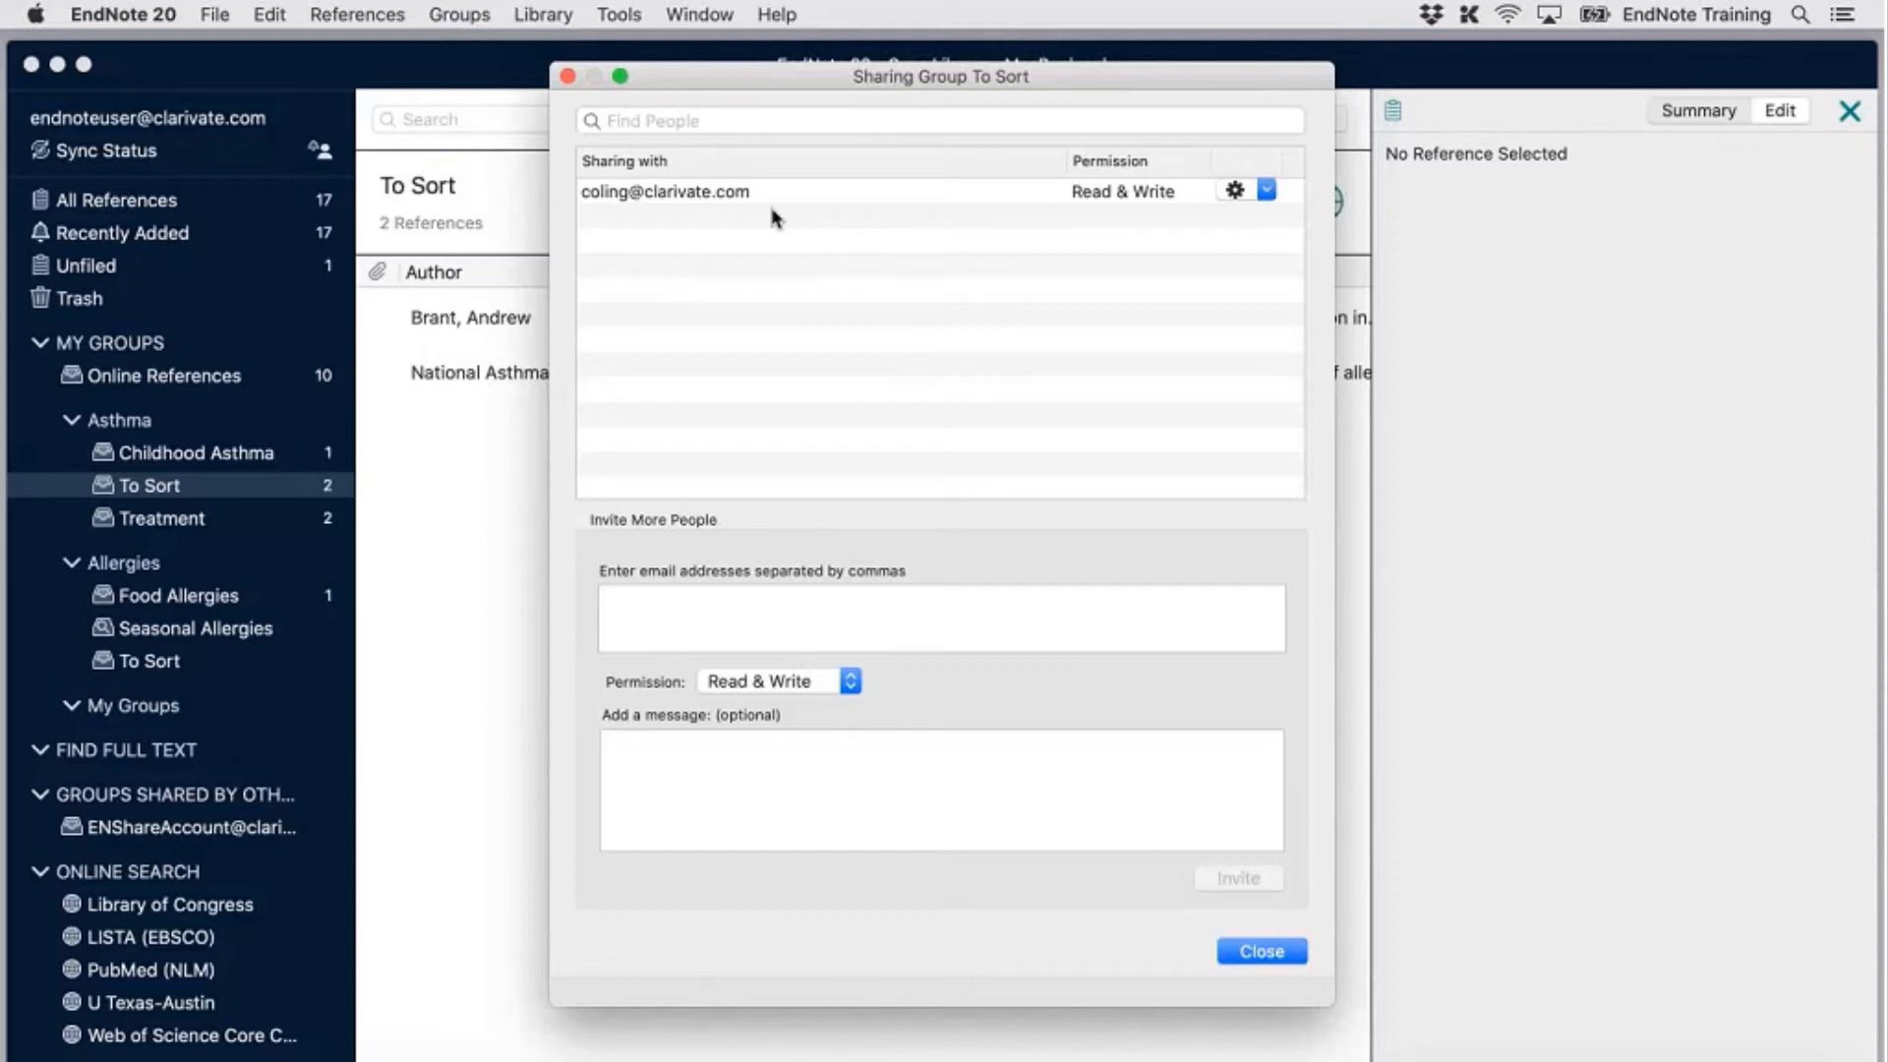
Keep the invitee's access at Read & Write and close the sharing dialog
click(1254, 195)
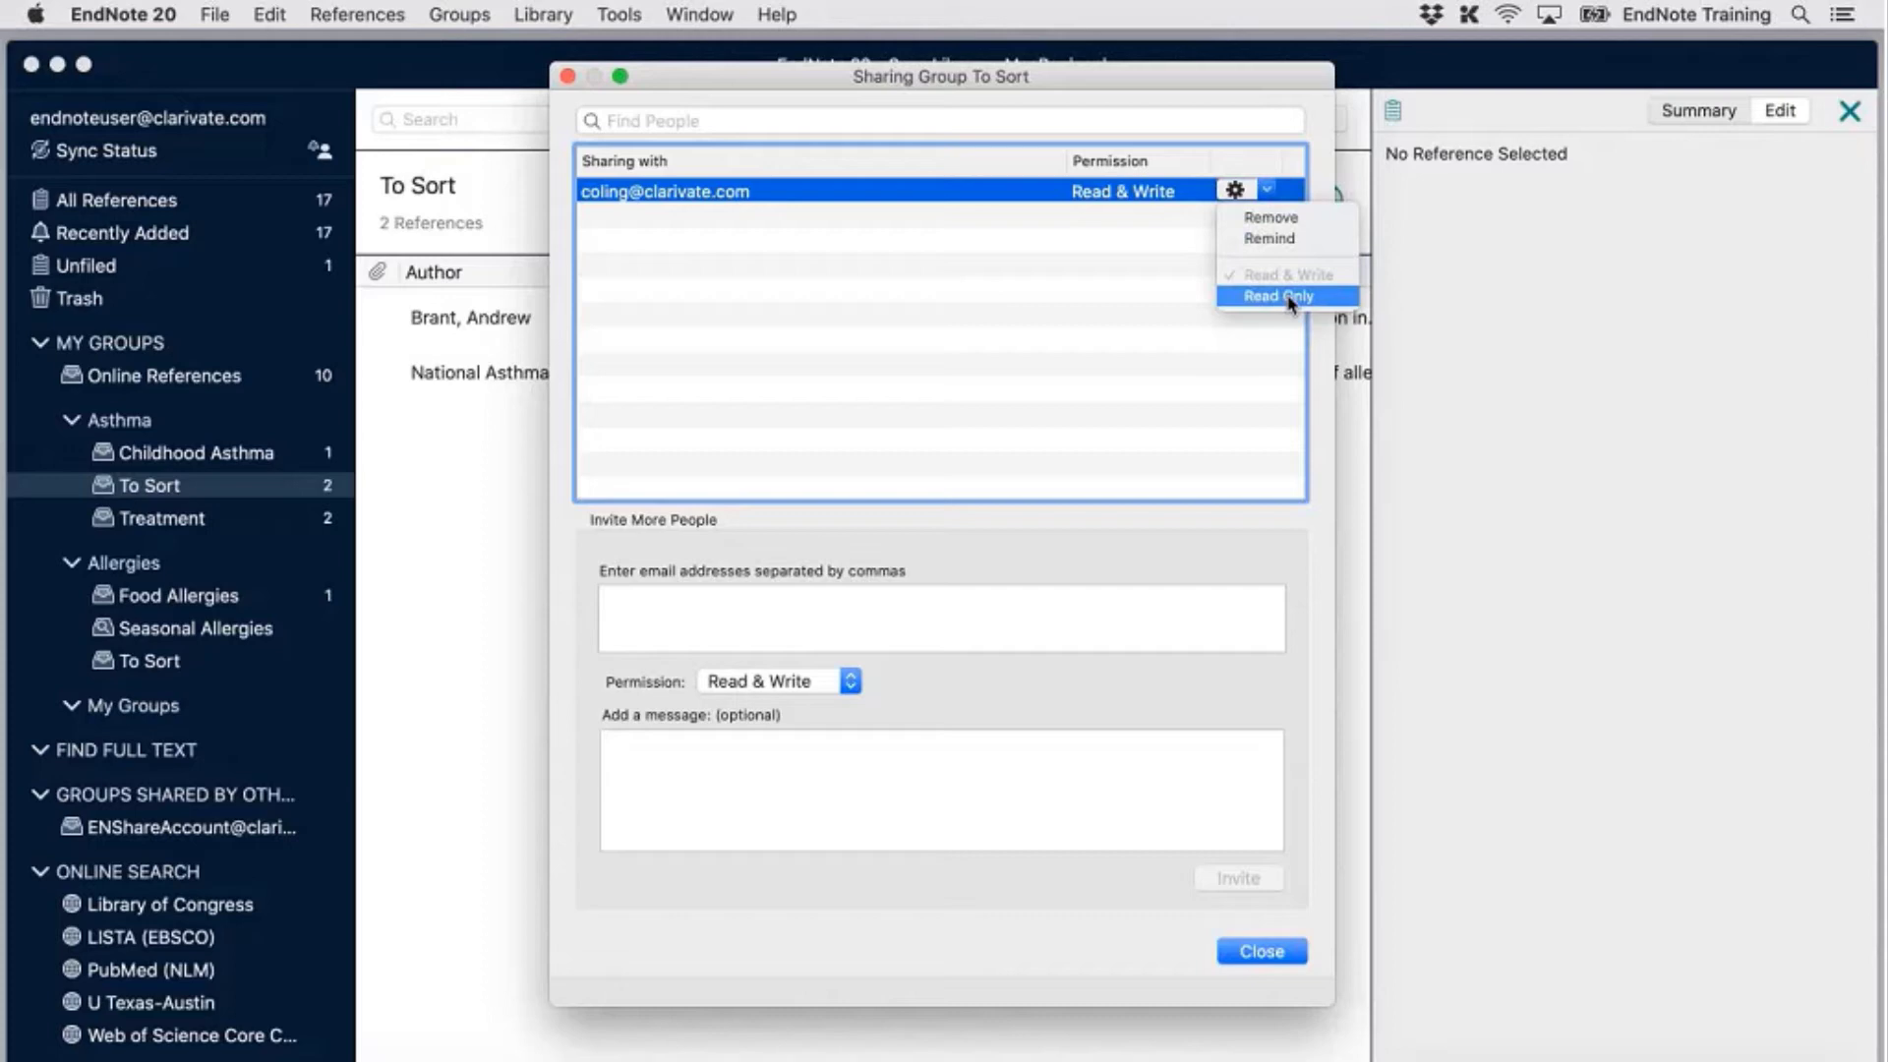
click(1168, 329)
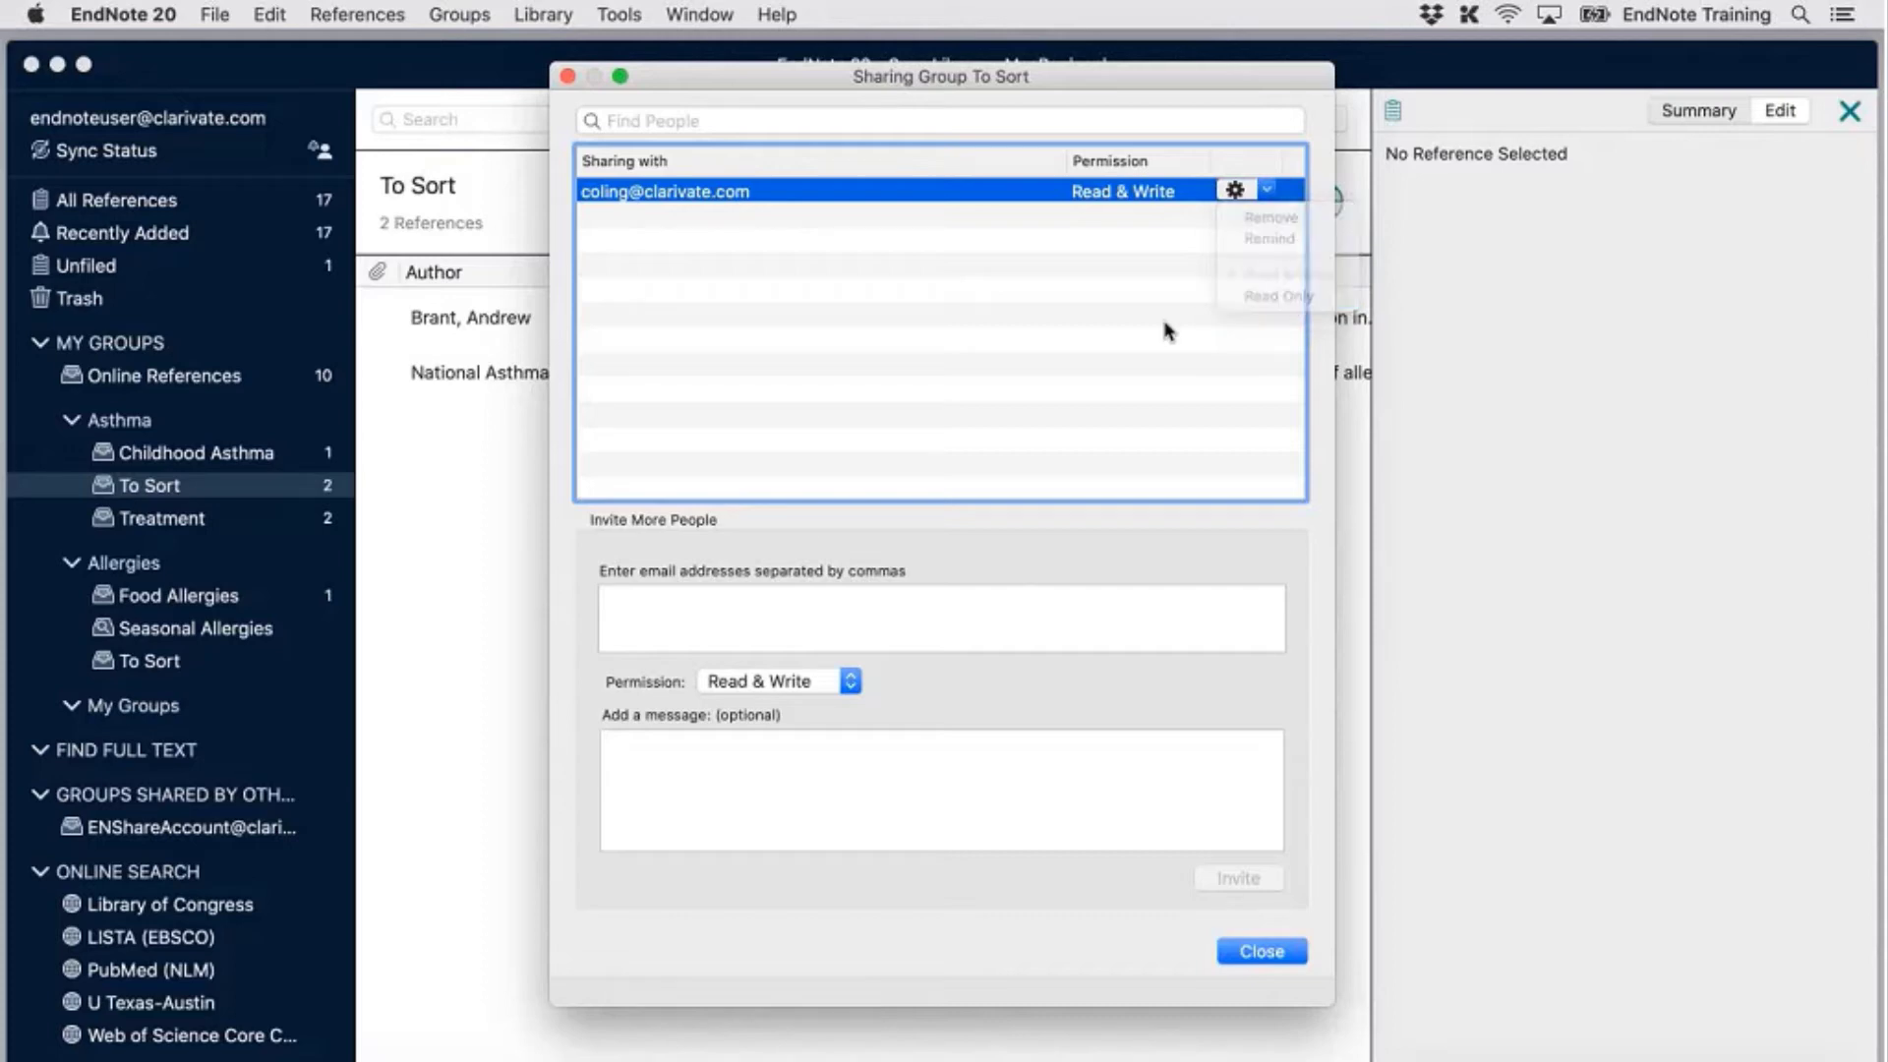
click(1249, 946)
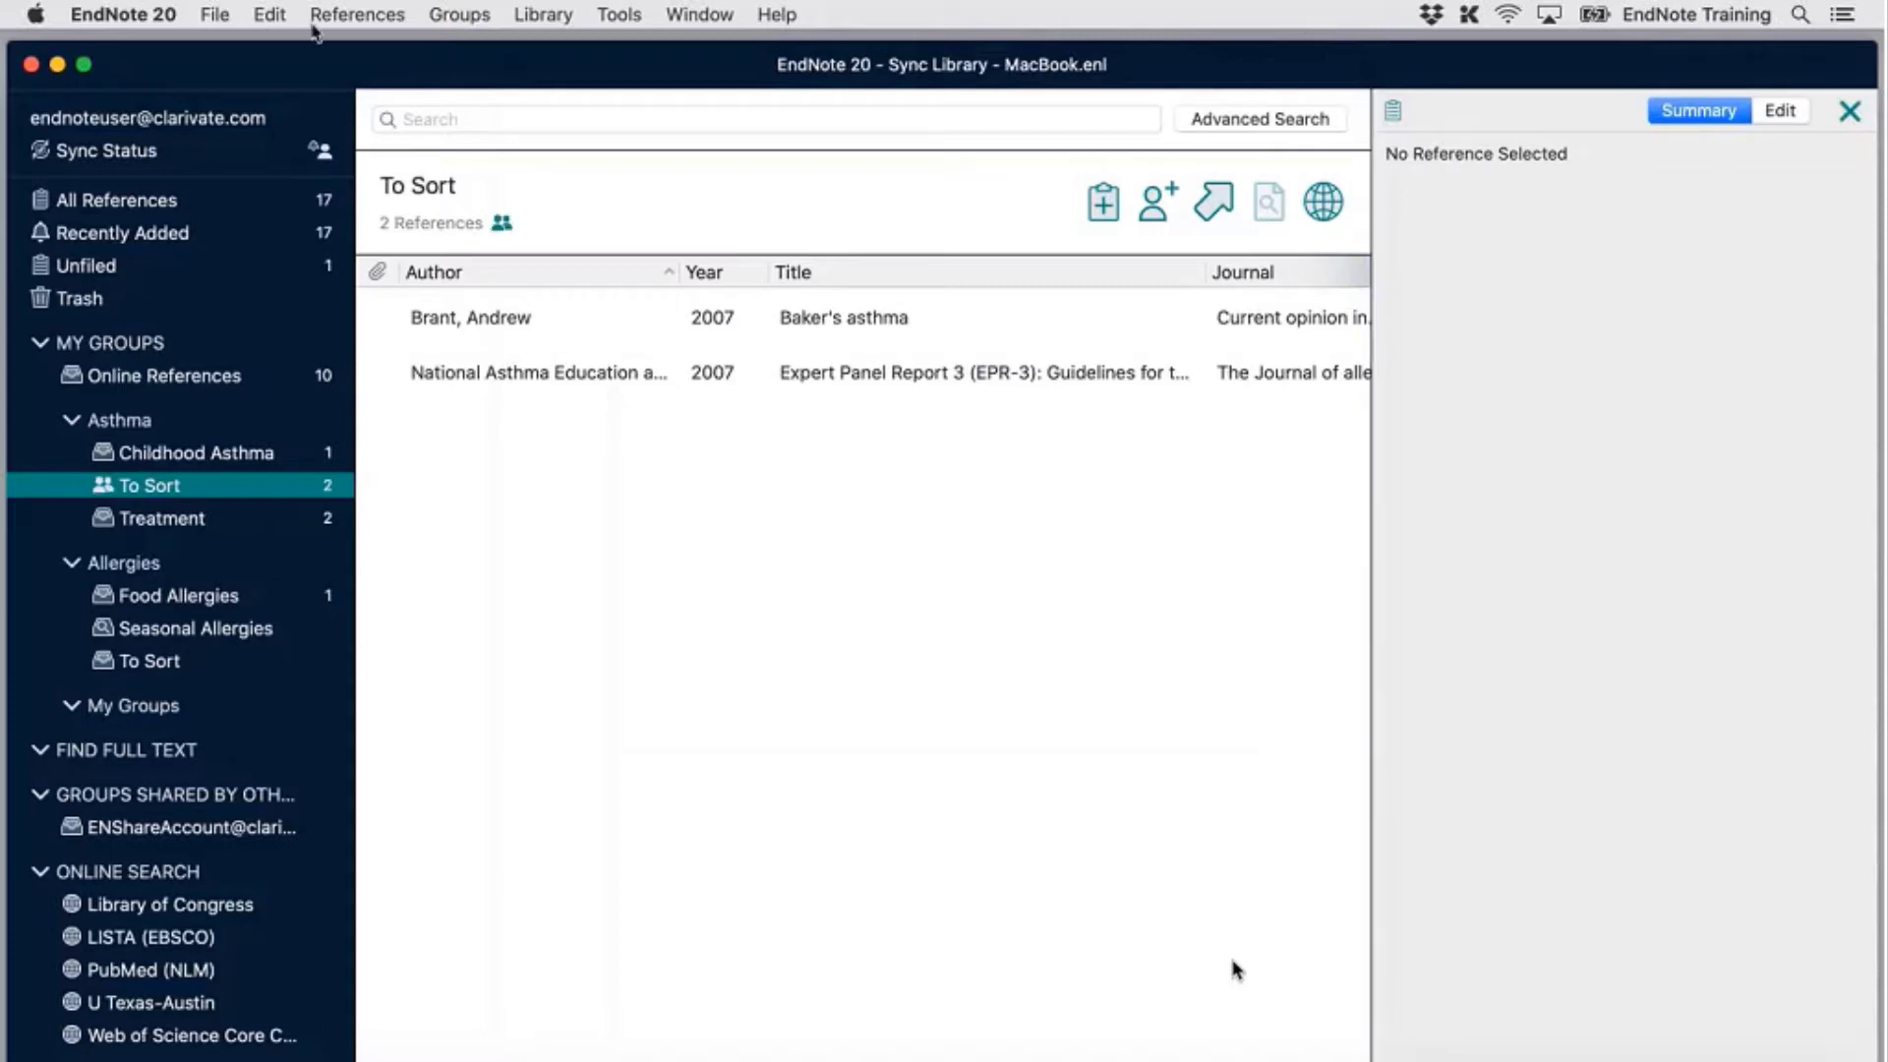
Widen the groups sidebar in two drags and open the shared REM Sleep group with 49 references
click(229, 15)
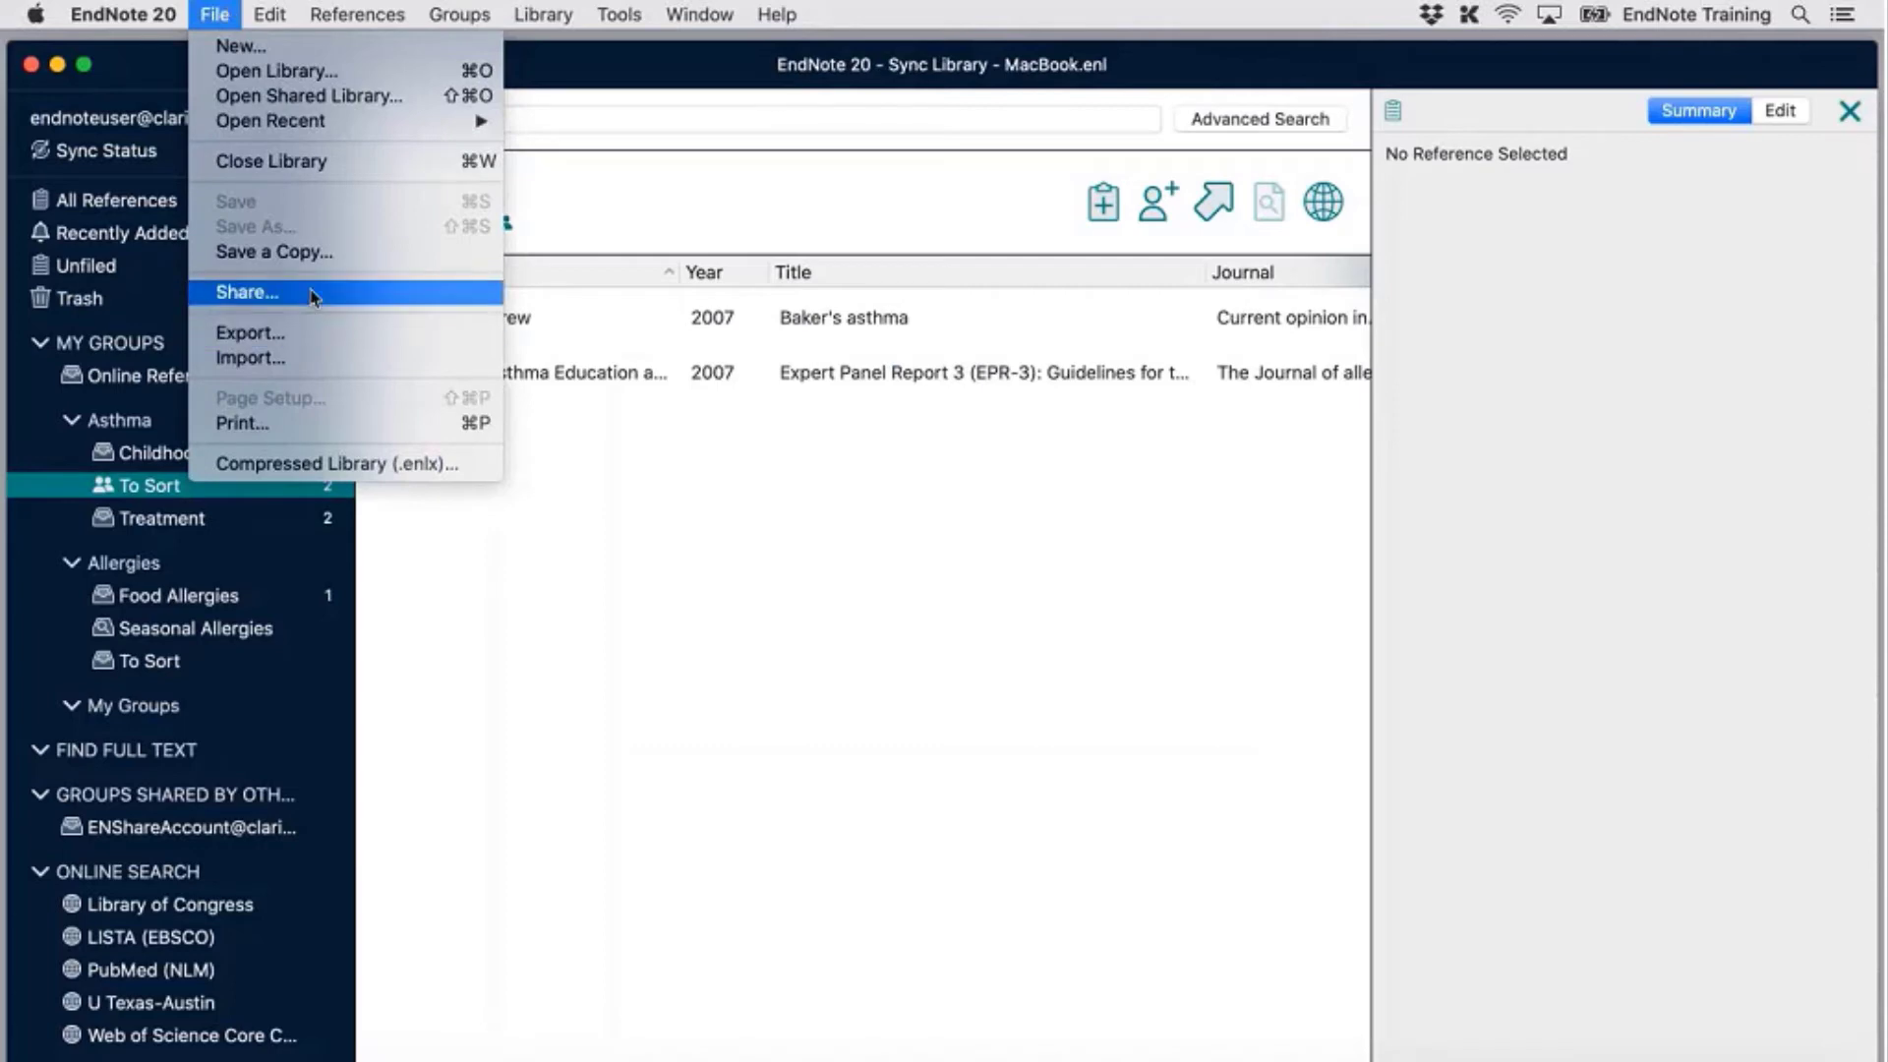
mouse_move(323, 123)
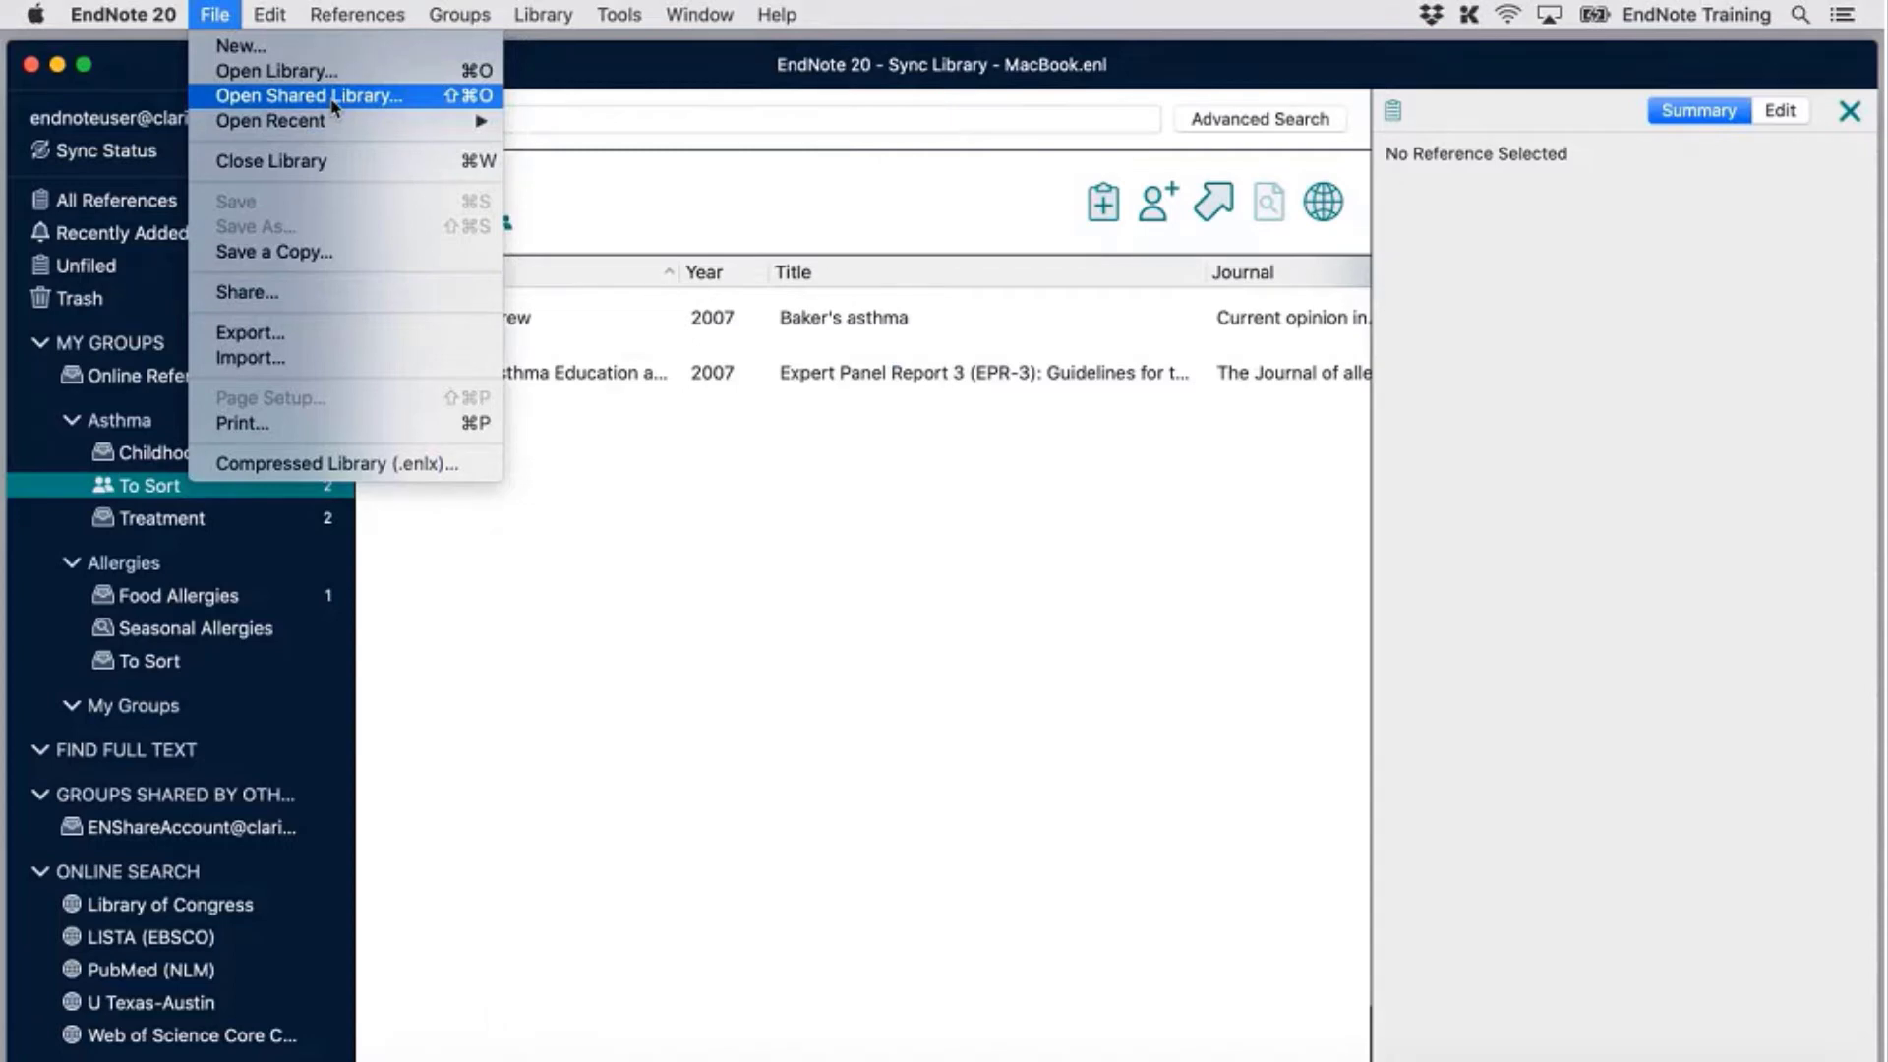
click(537, 547)
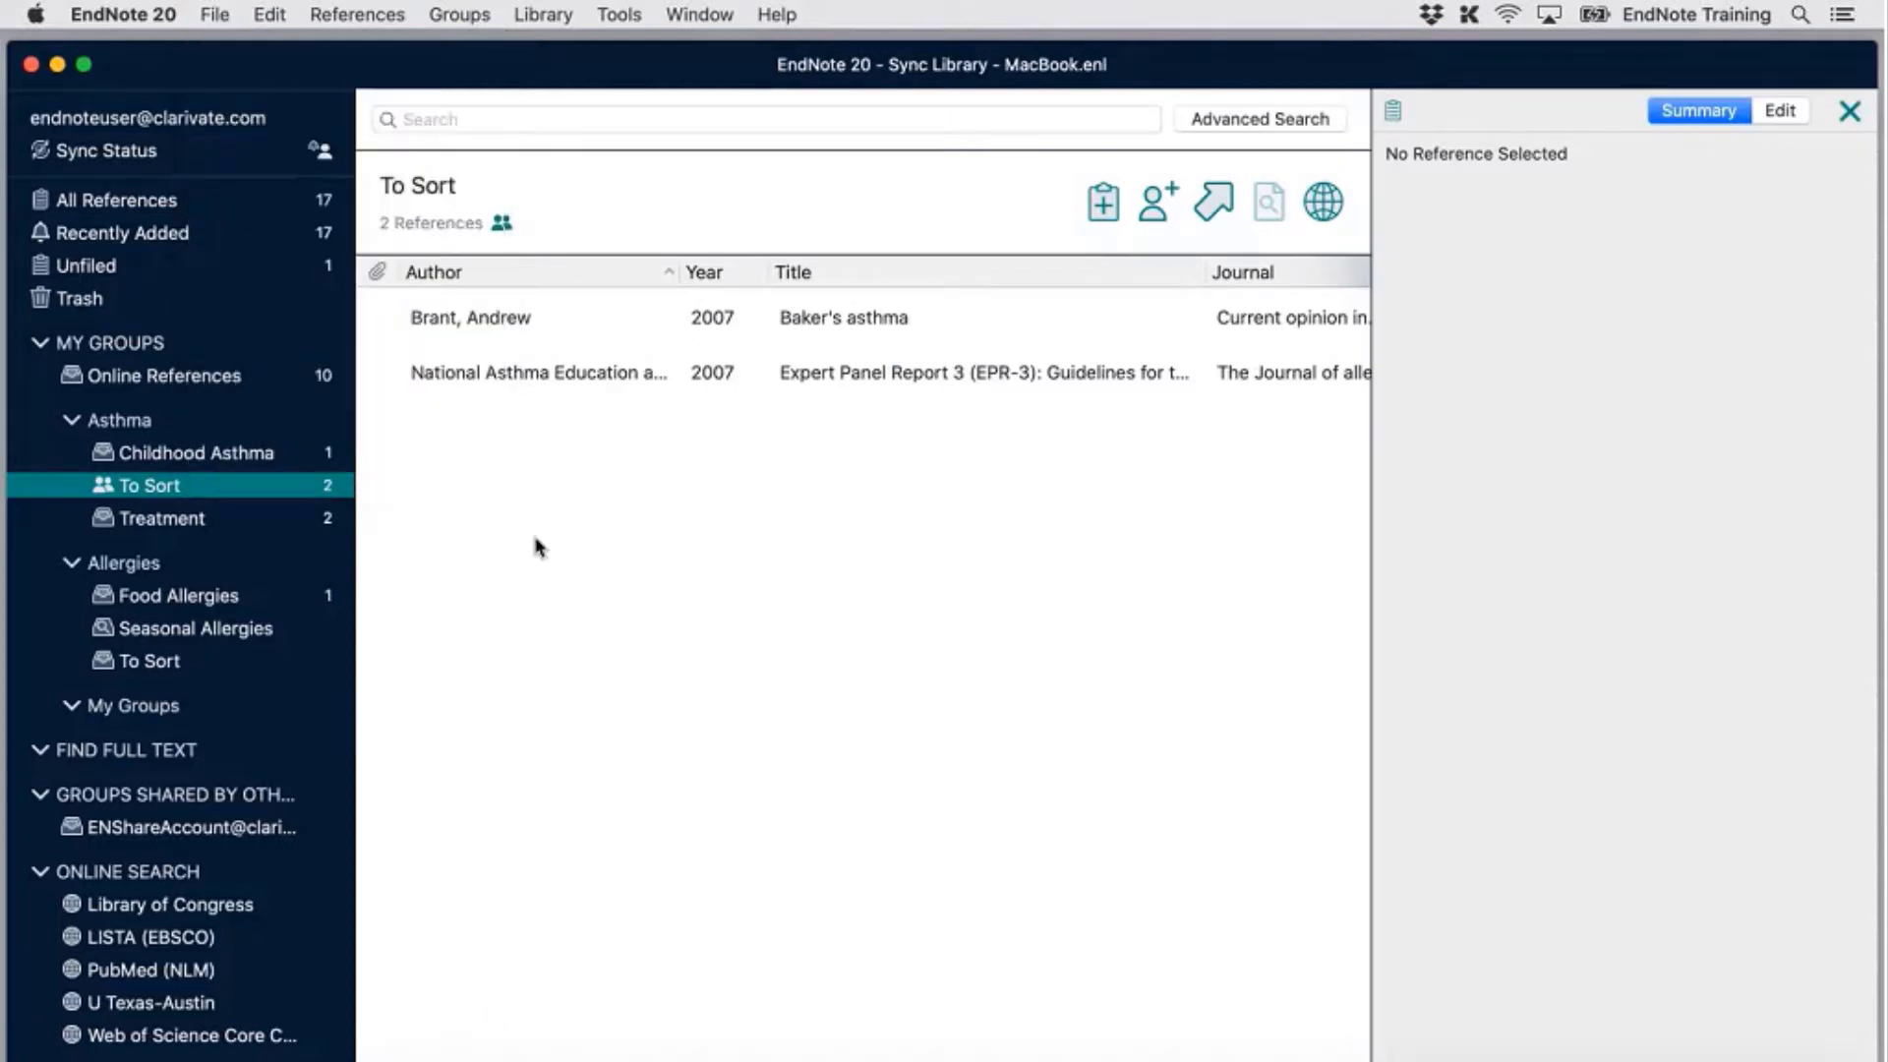
drag(353, 494, 437, 508)
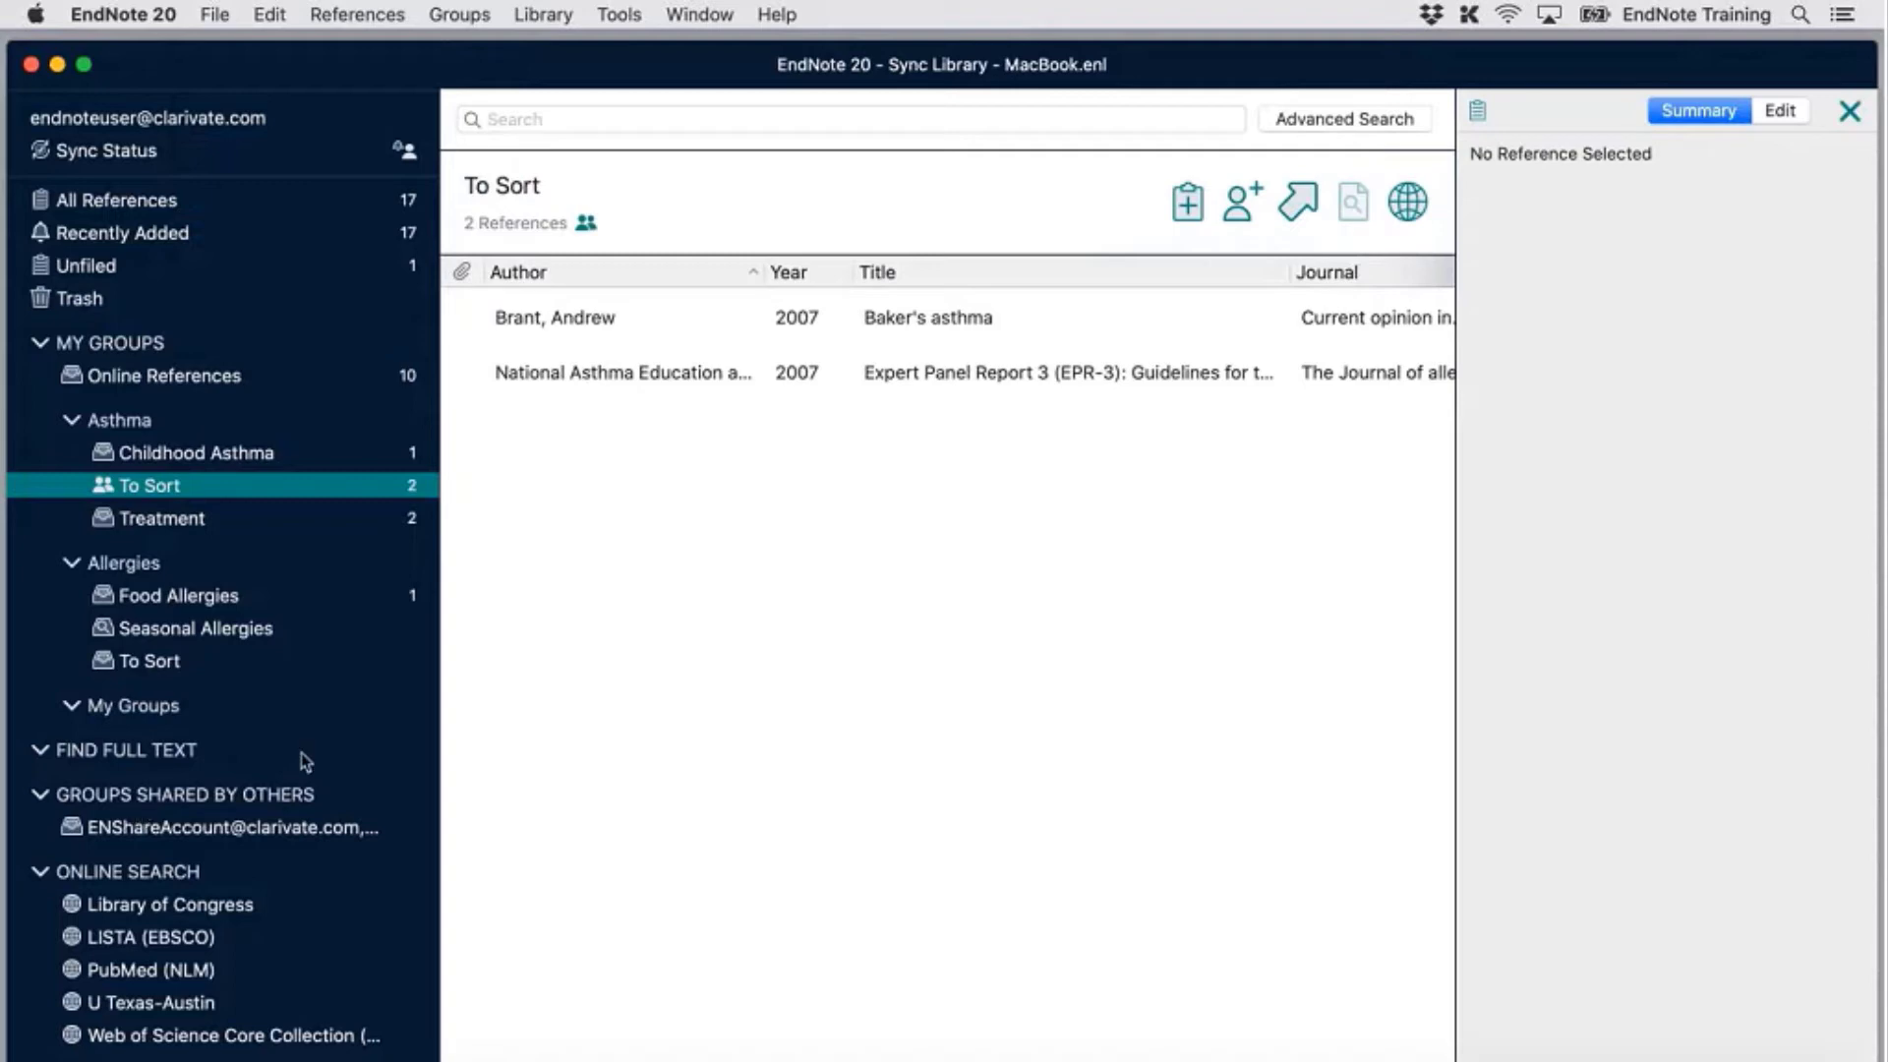
drag(425, 687, 524, 689)
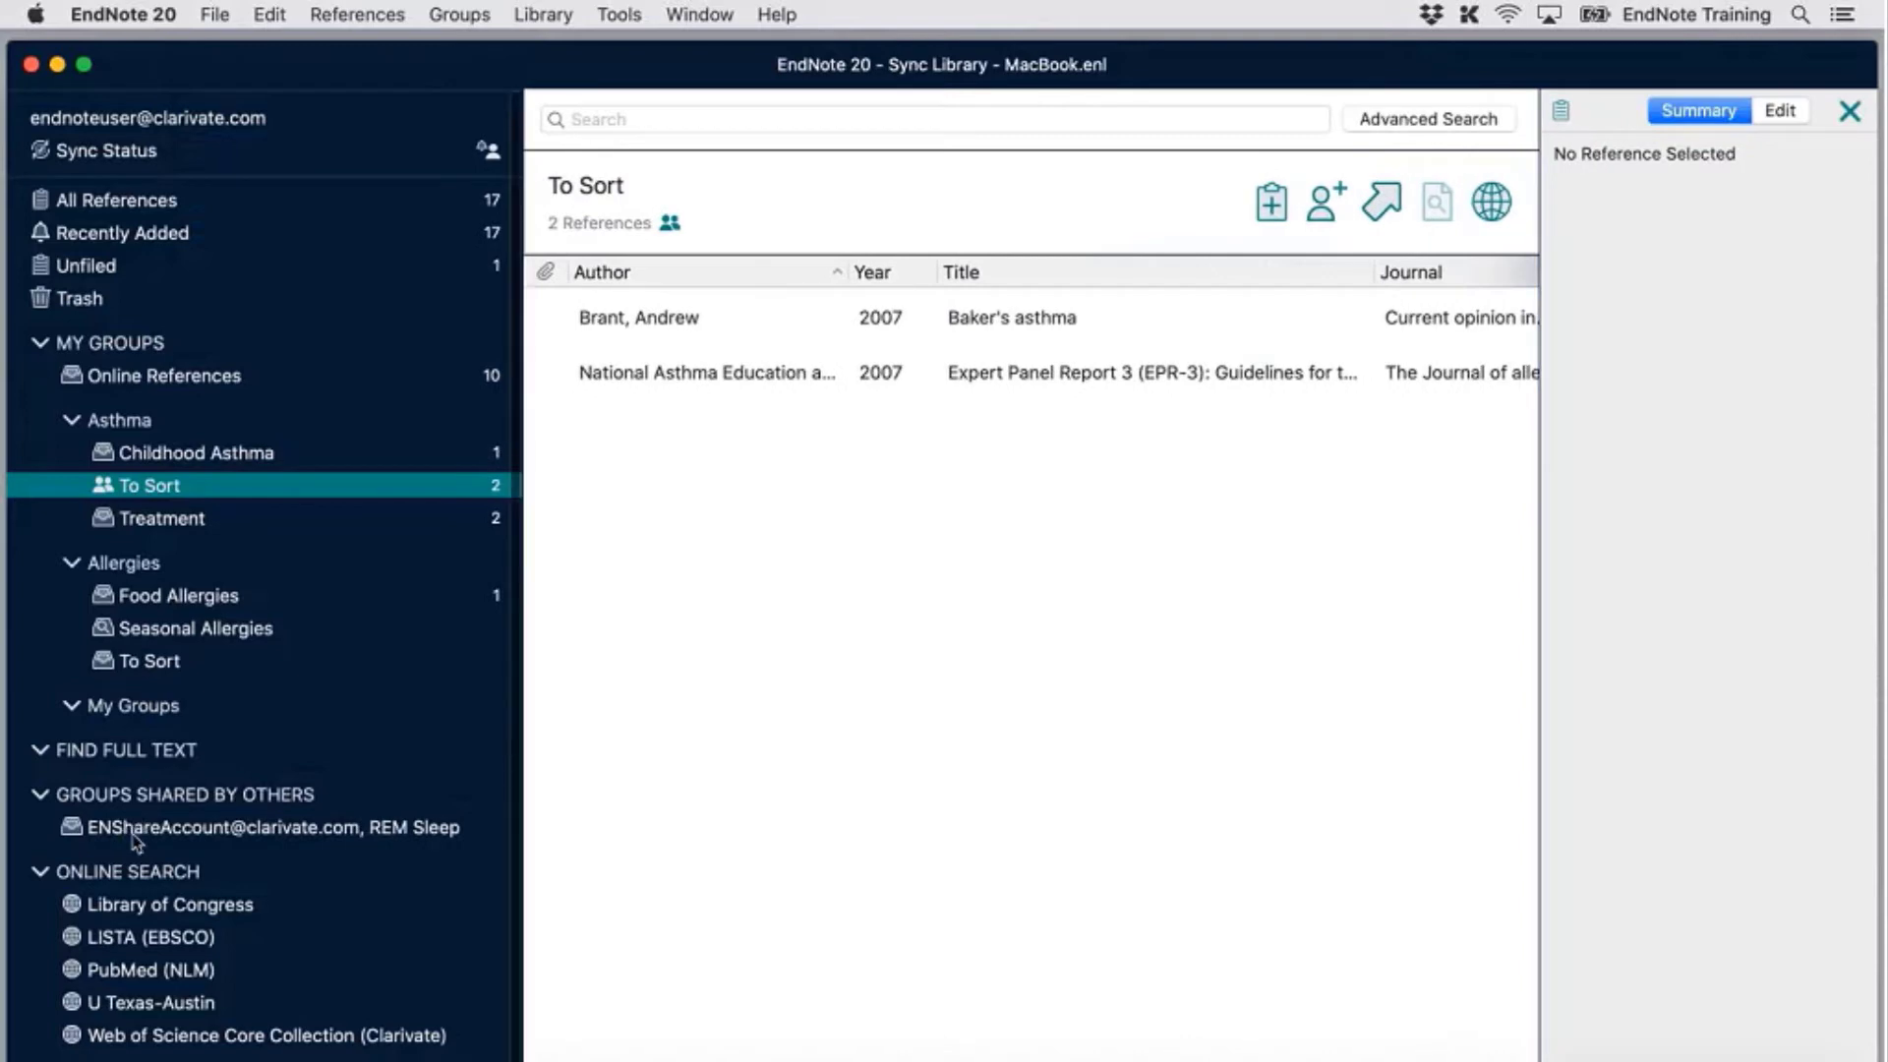
click(241, 829)
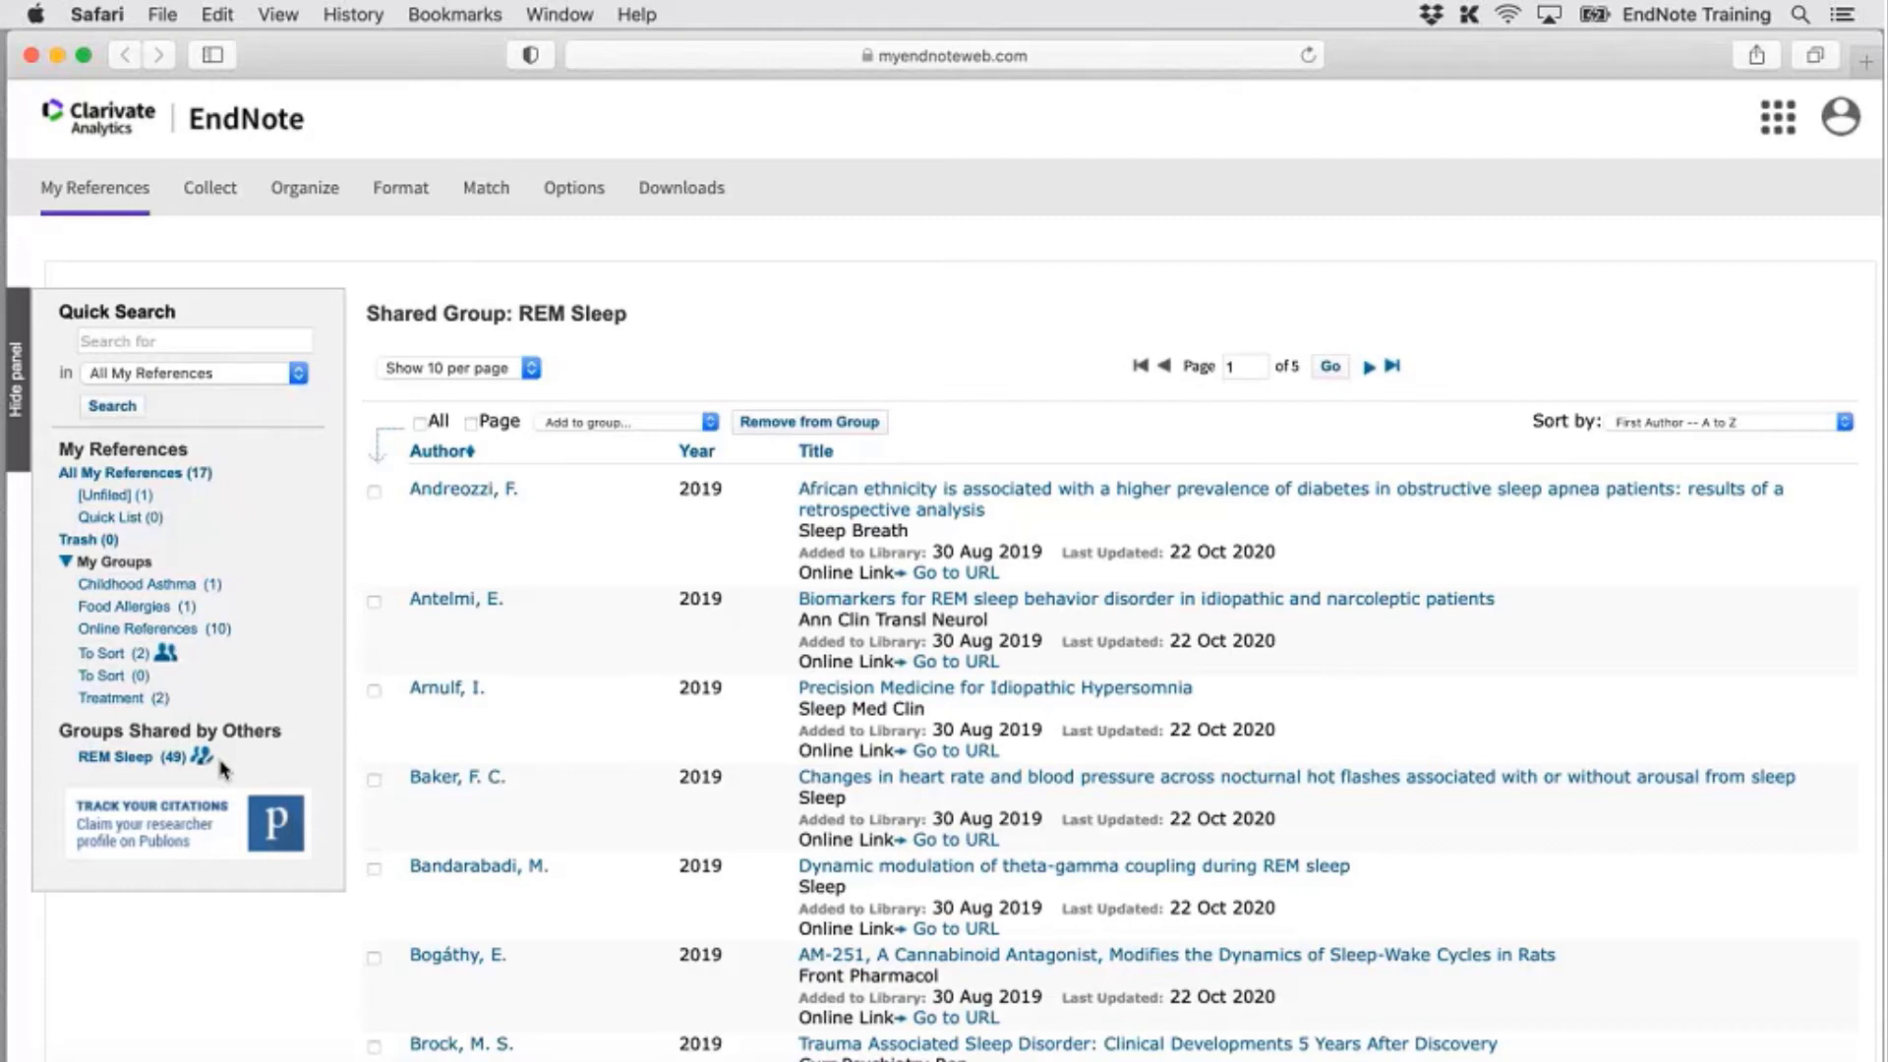
View the first shared reference, leave its empty Volume field unchanged, and return to the REM Sleep list
click(859, 501)
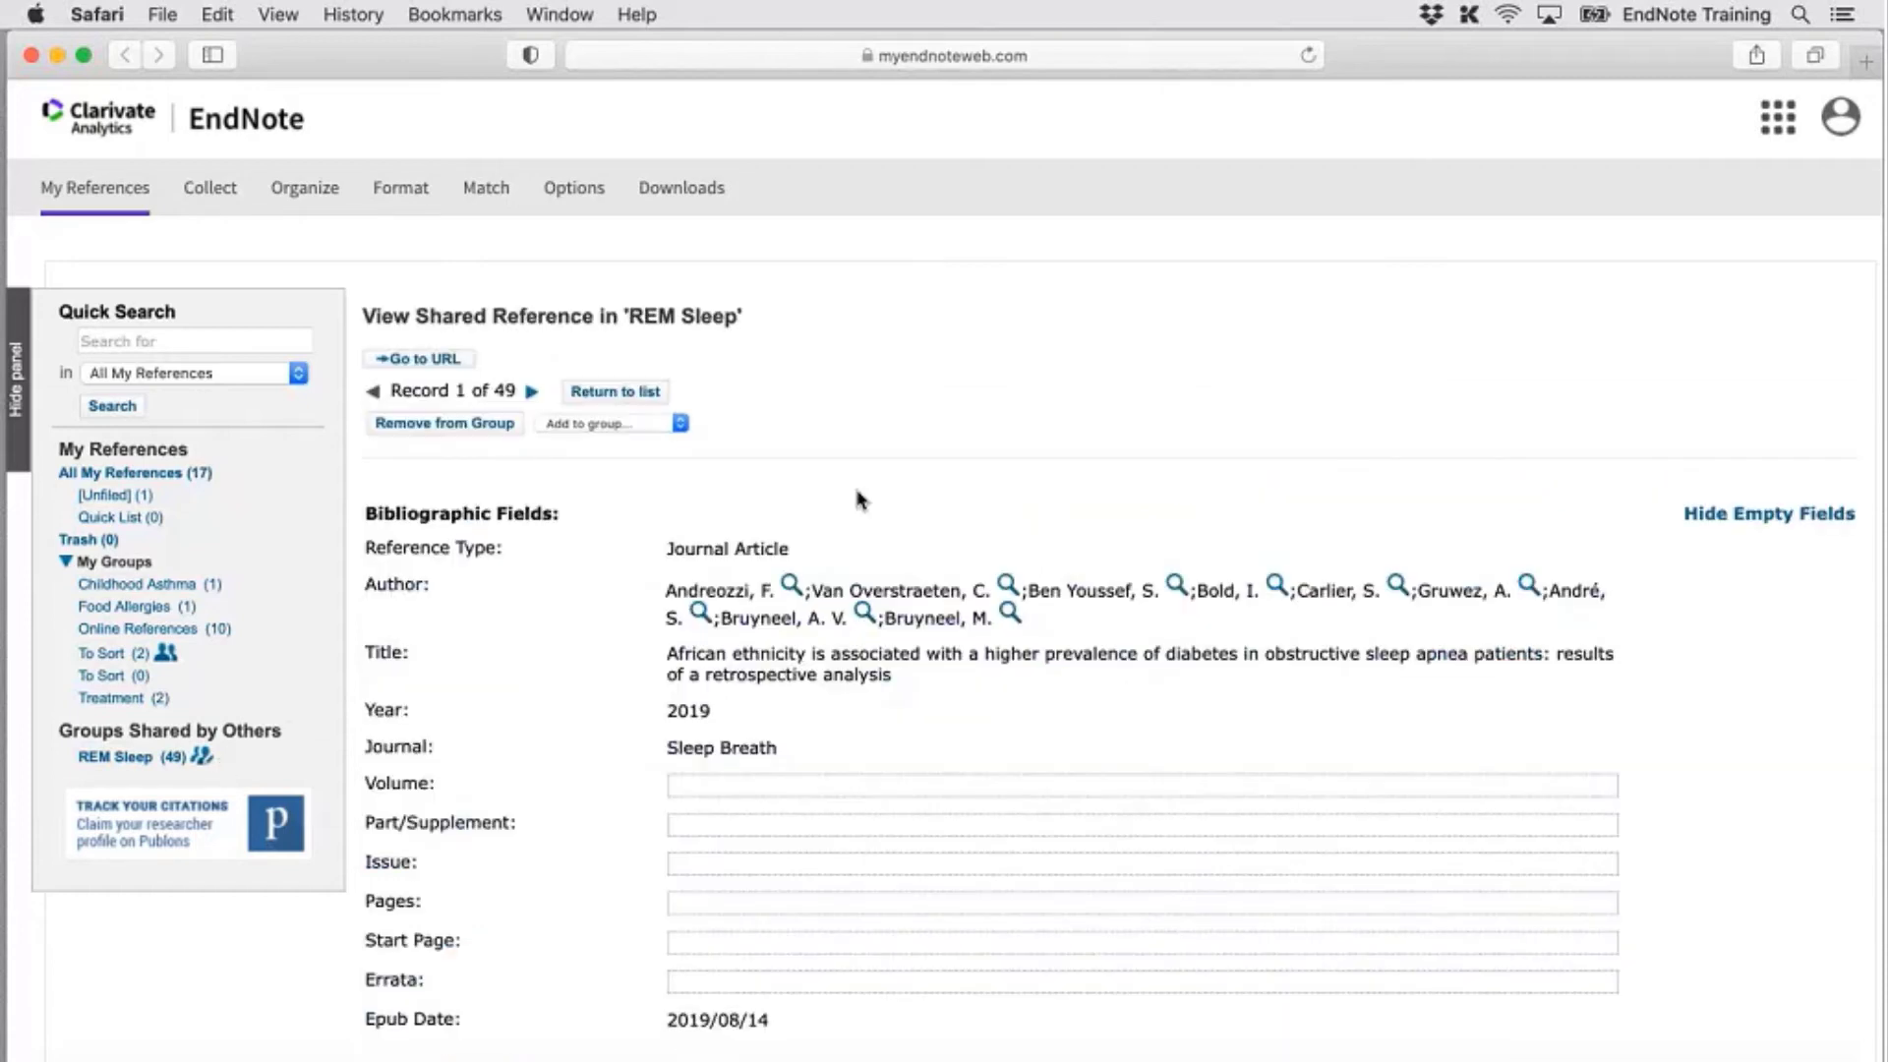
scroll(858, 499, down, 3)
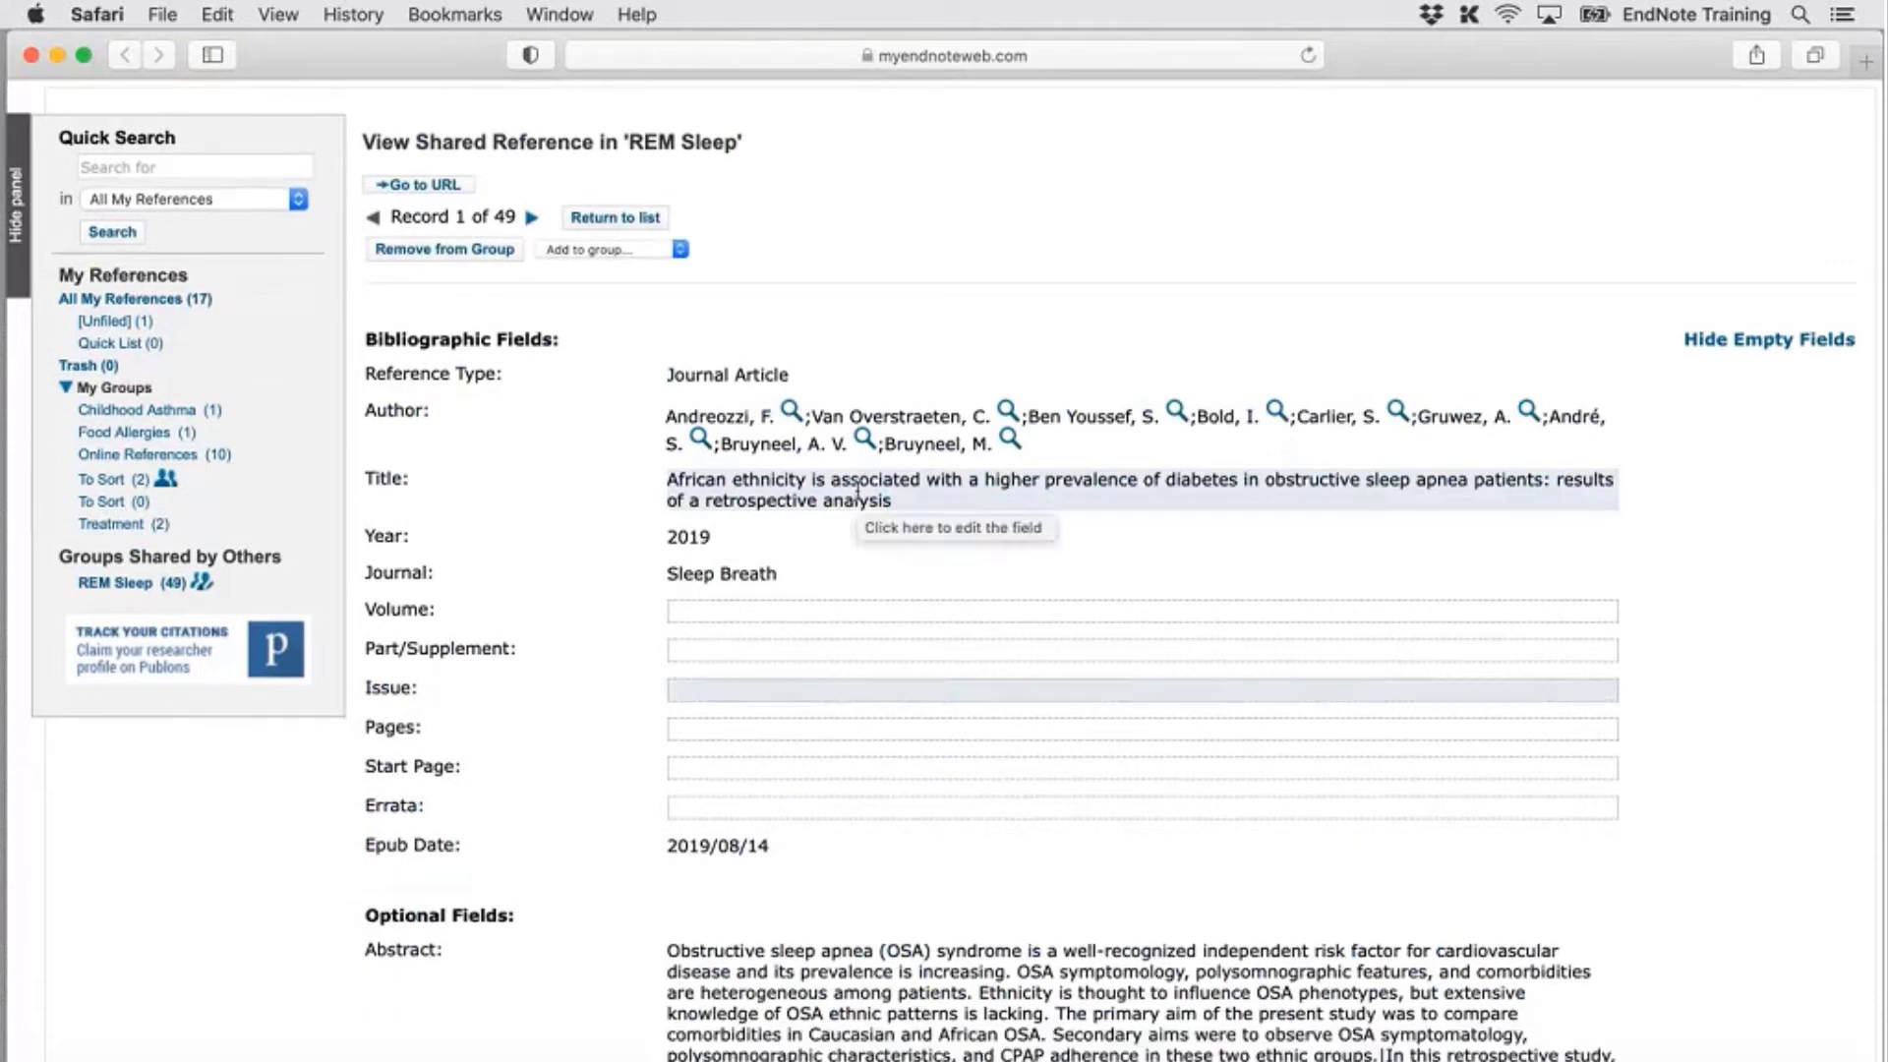
click(763, 613)
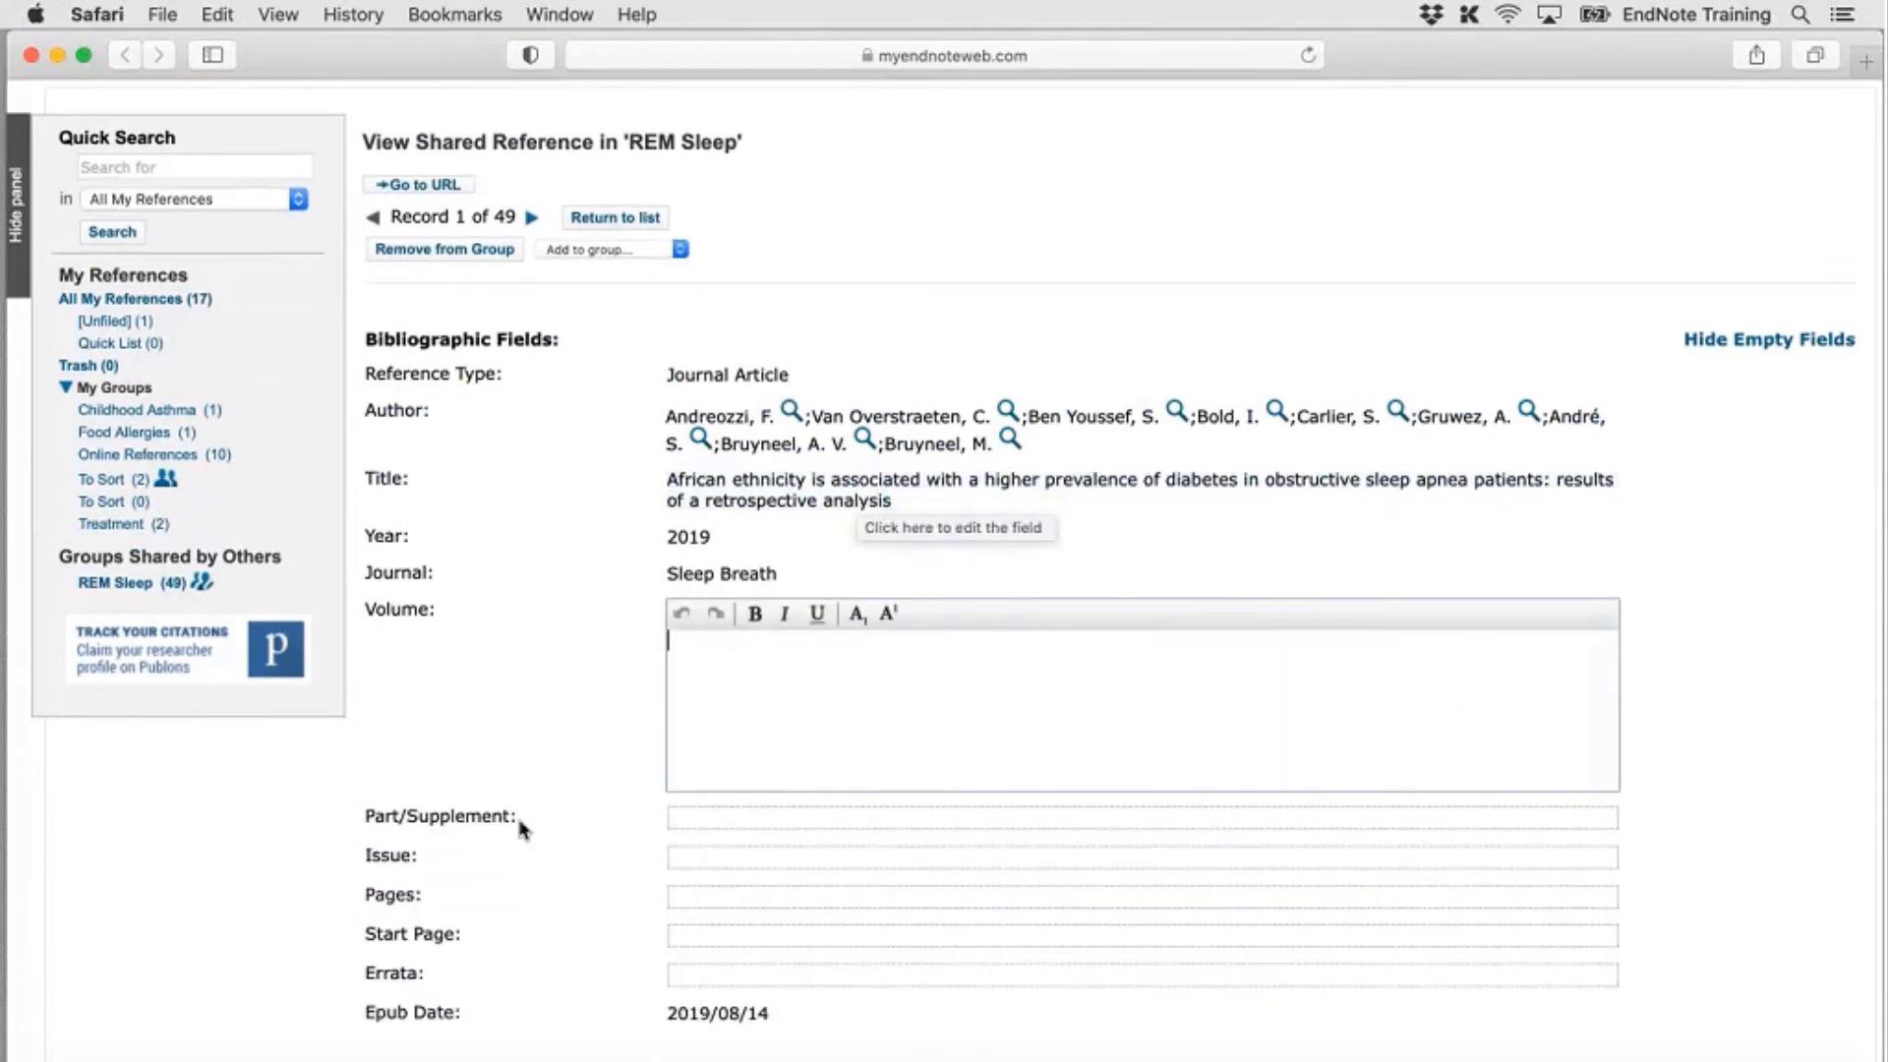
click(516, 812)
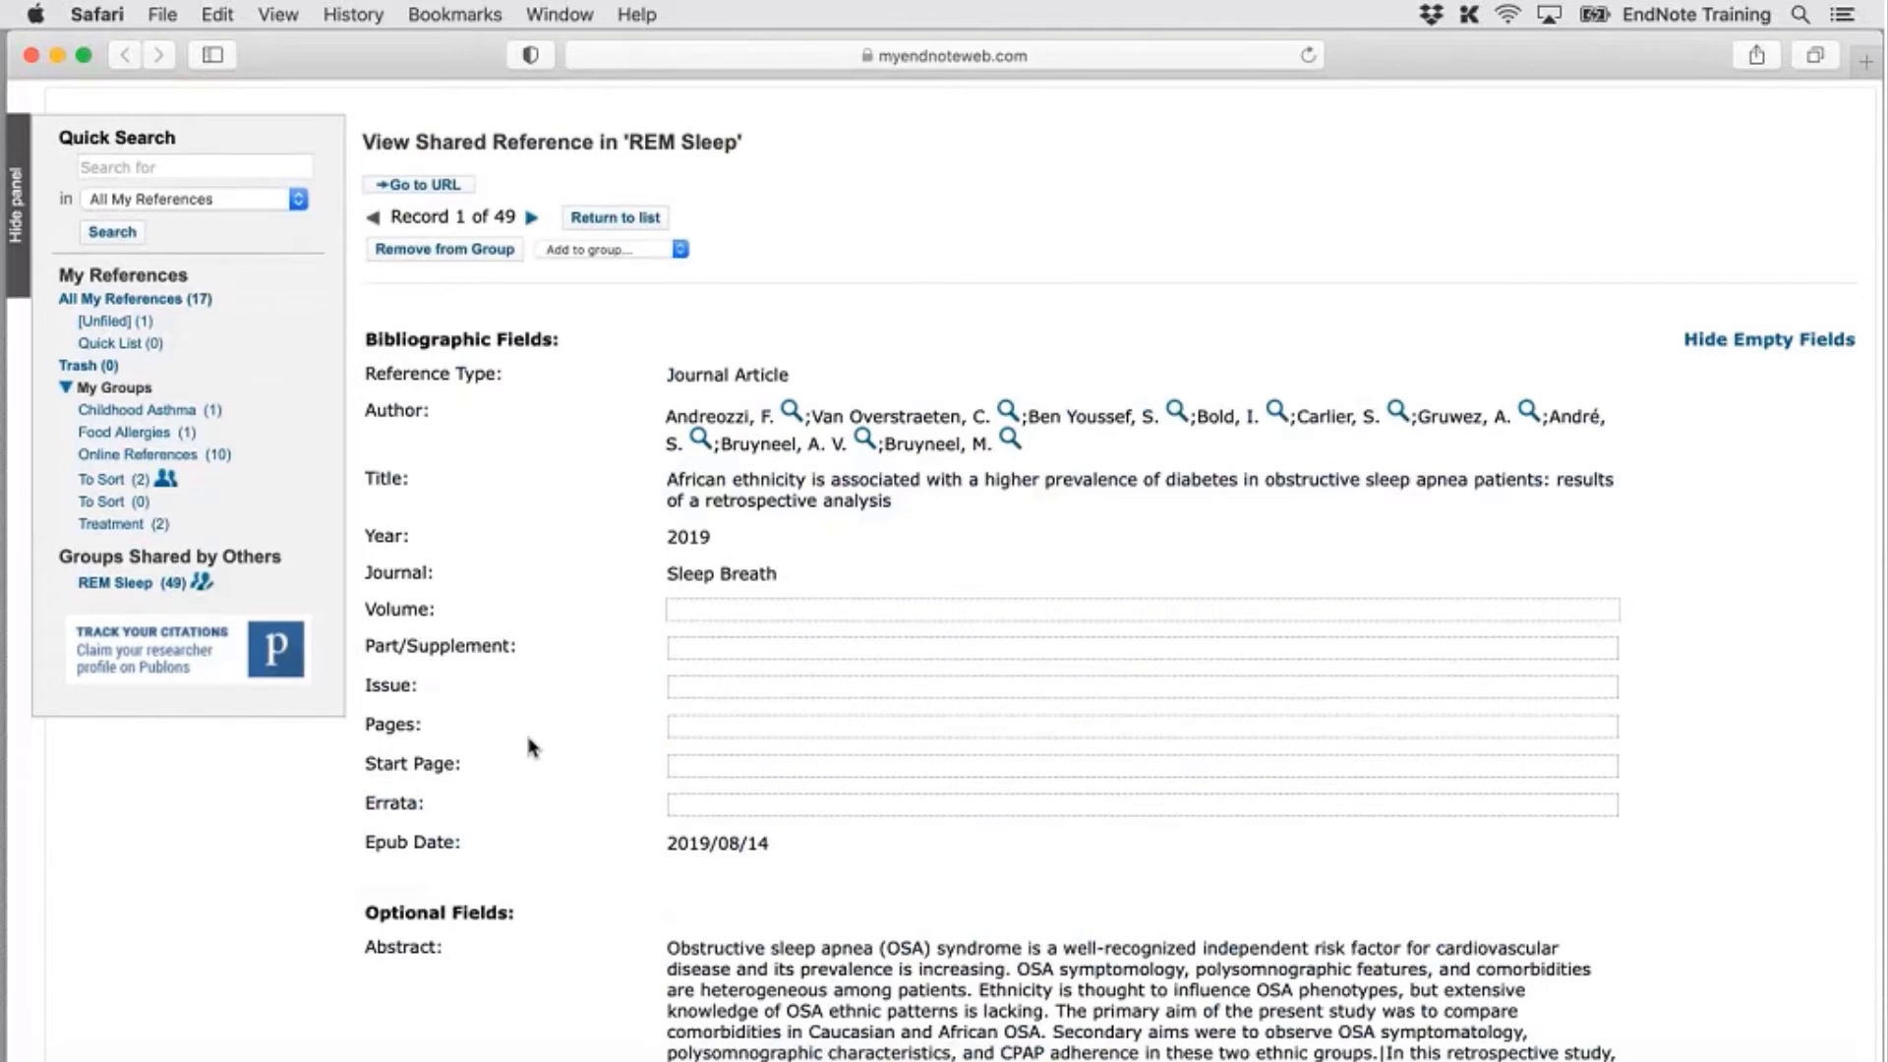
click(575, 220)
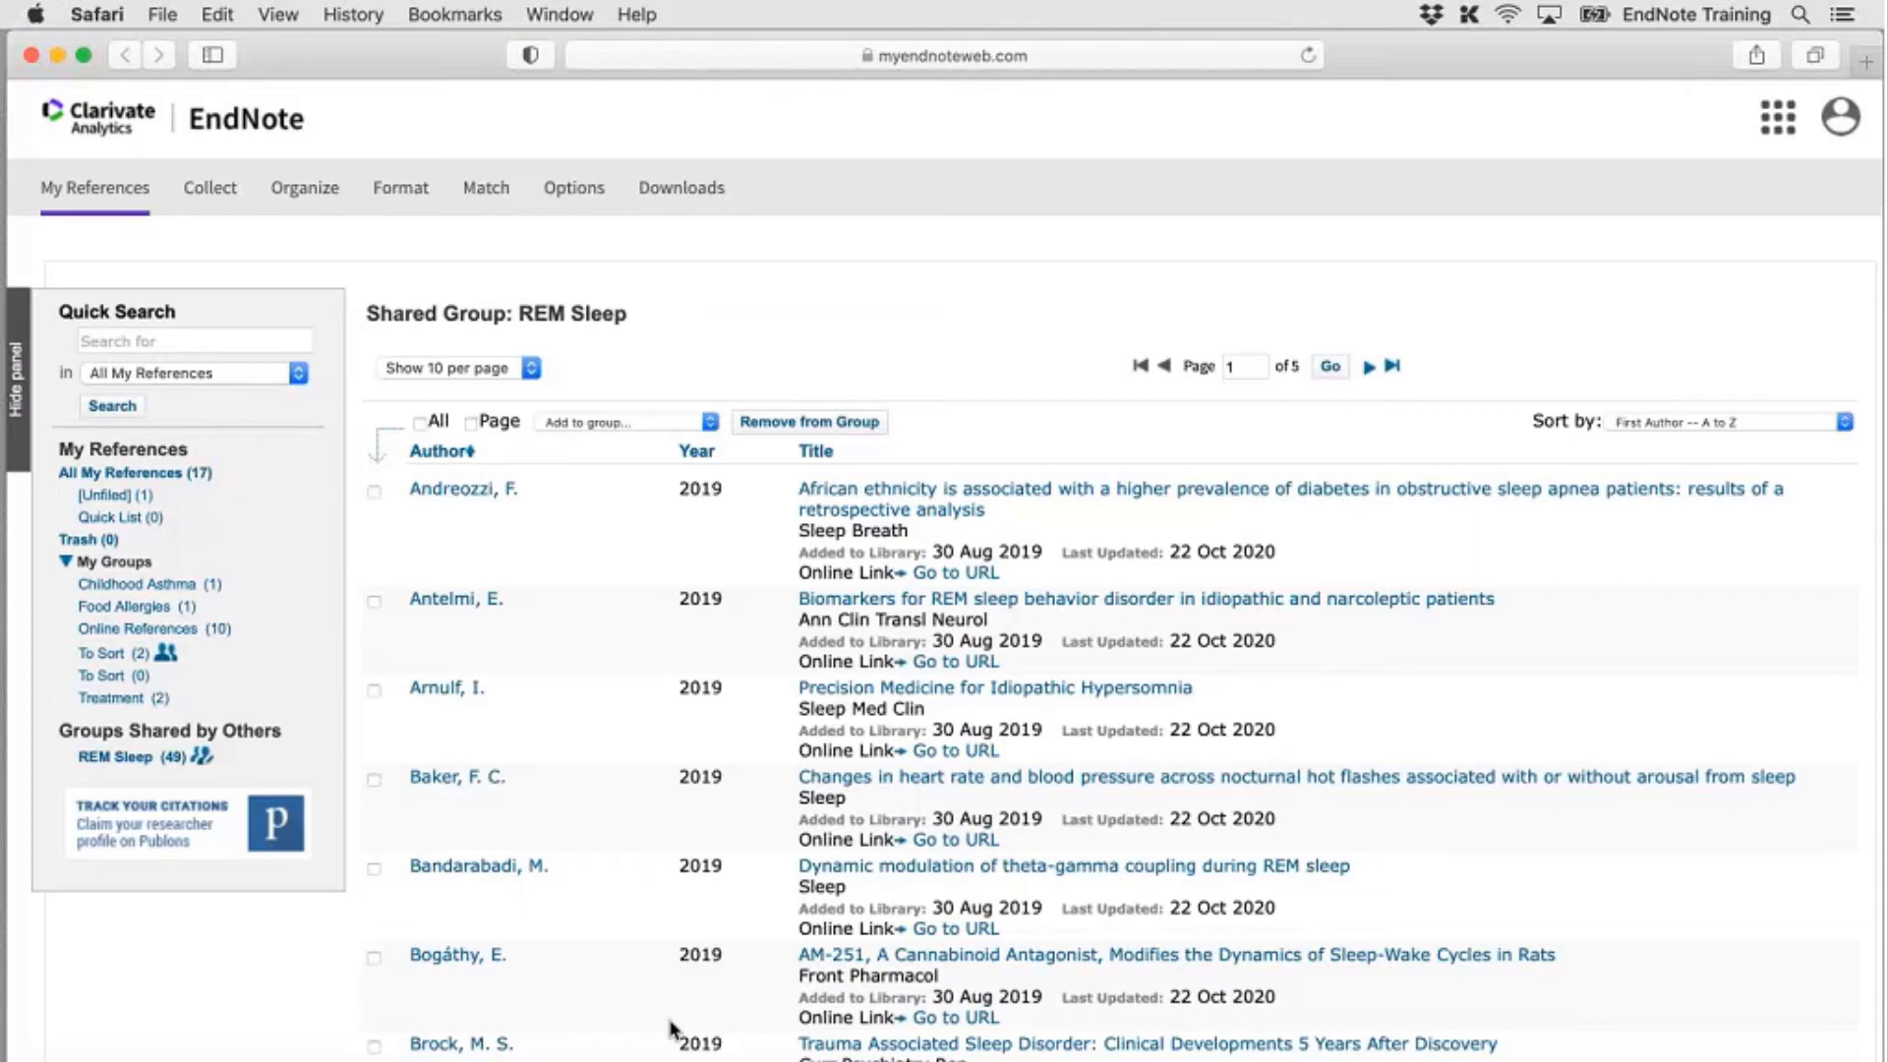
Bring back the Sync Library - MacBook.enl desktop library, glance at its Library and File menus, and collapse My Groups
click(1131, 1058)
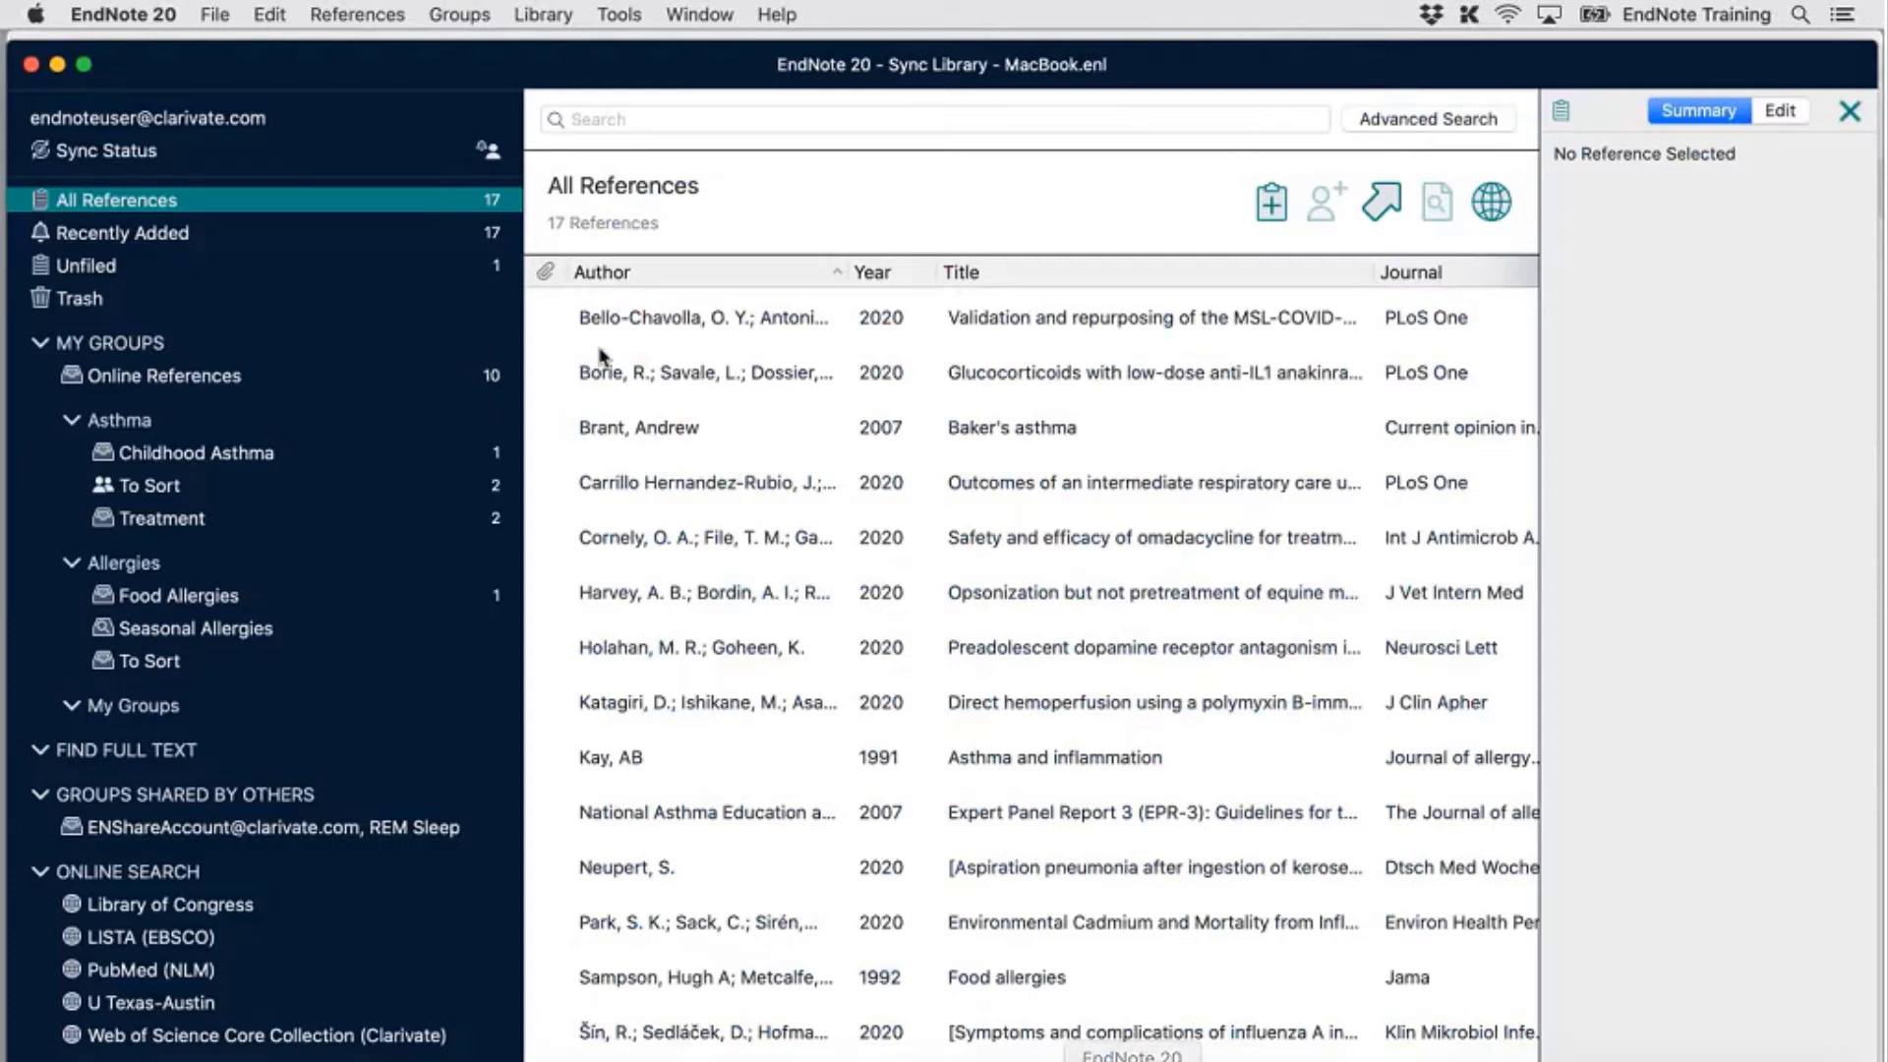
click(567, 21)
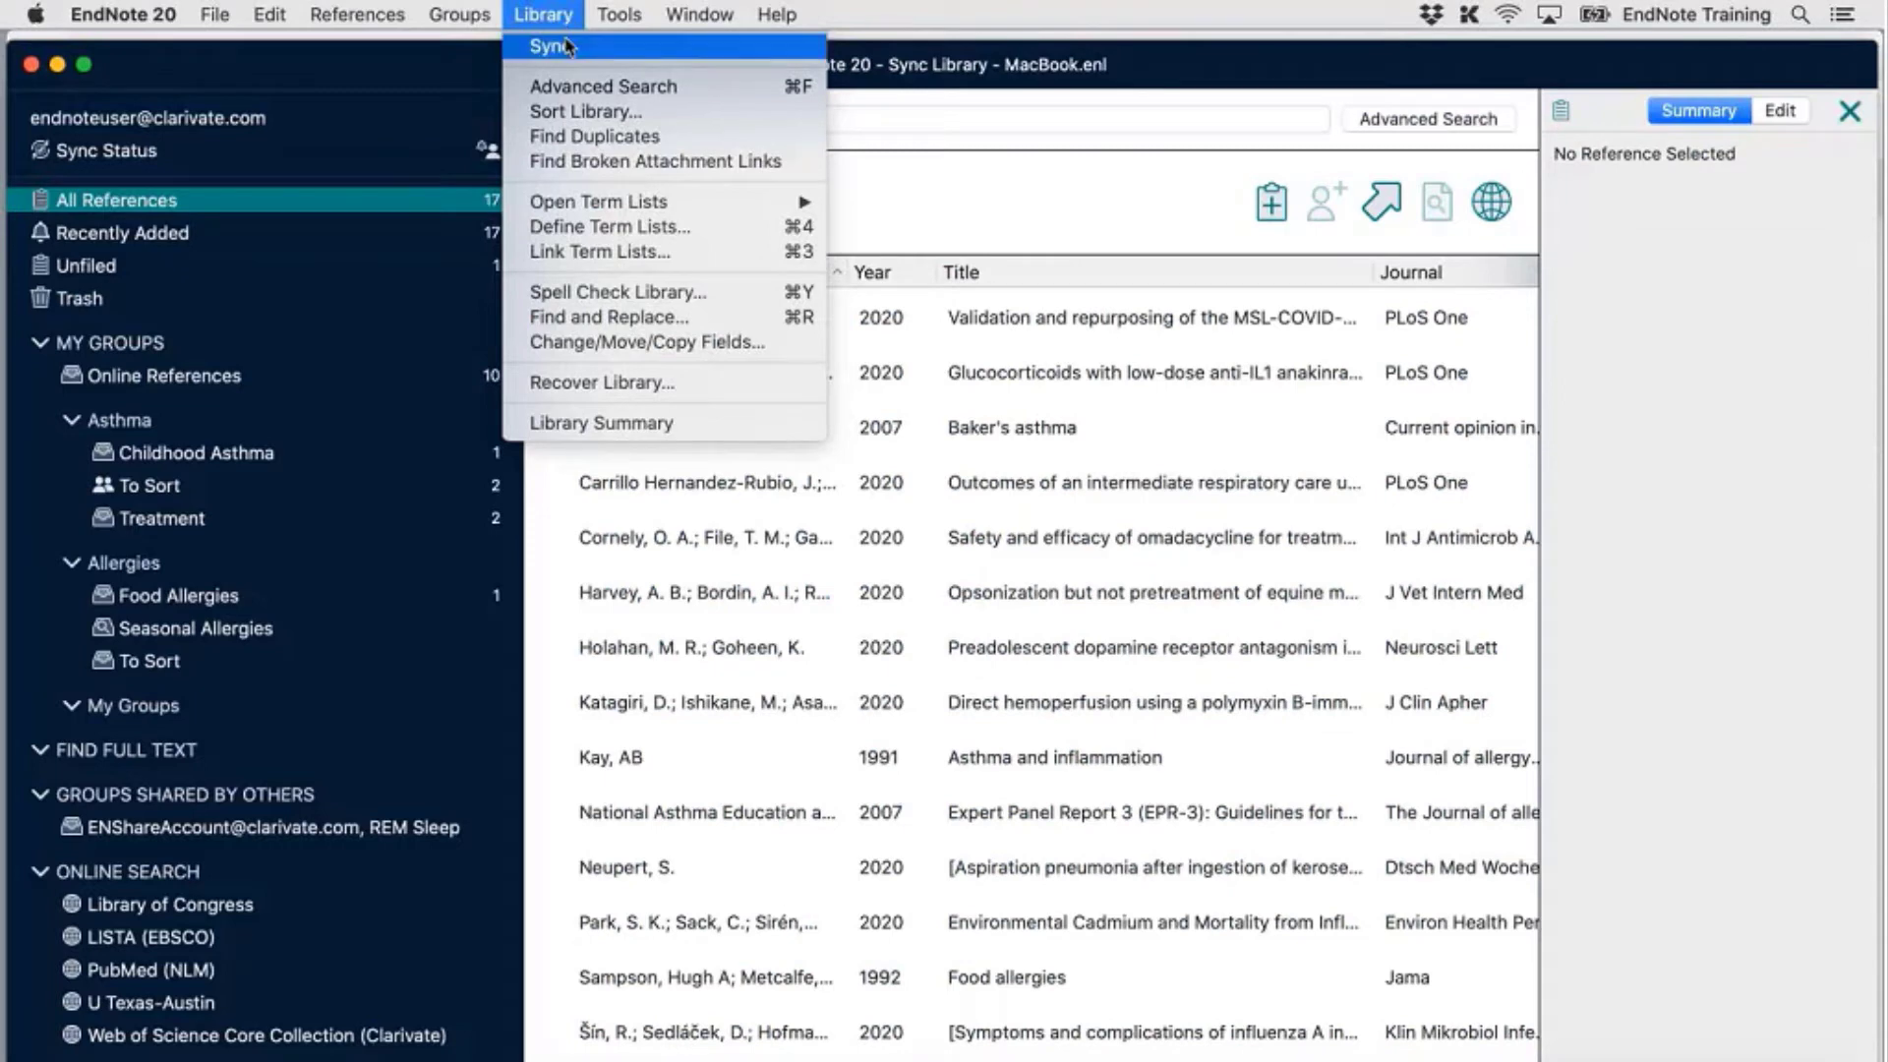
mouse_move(207, 10)
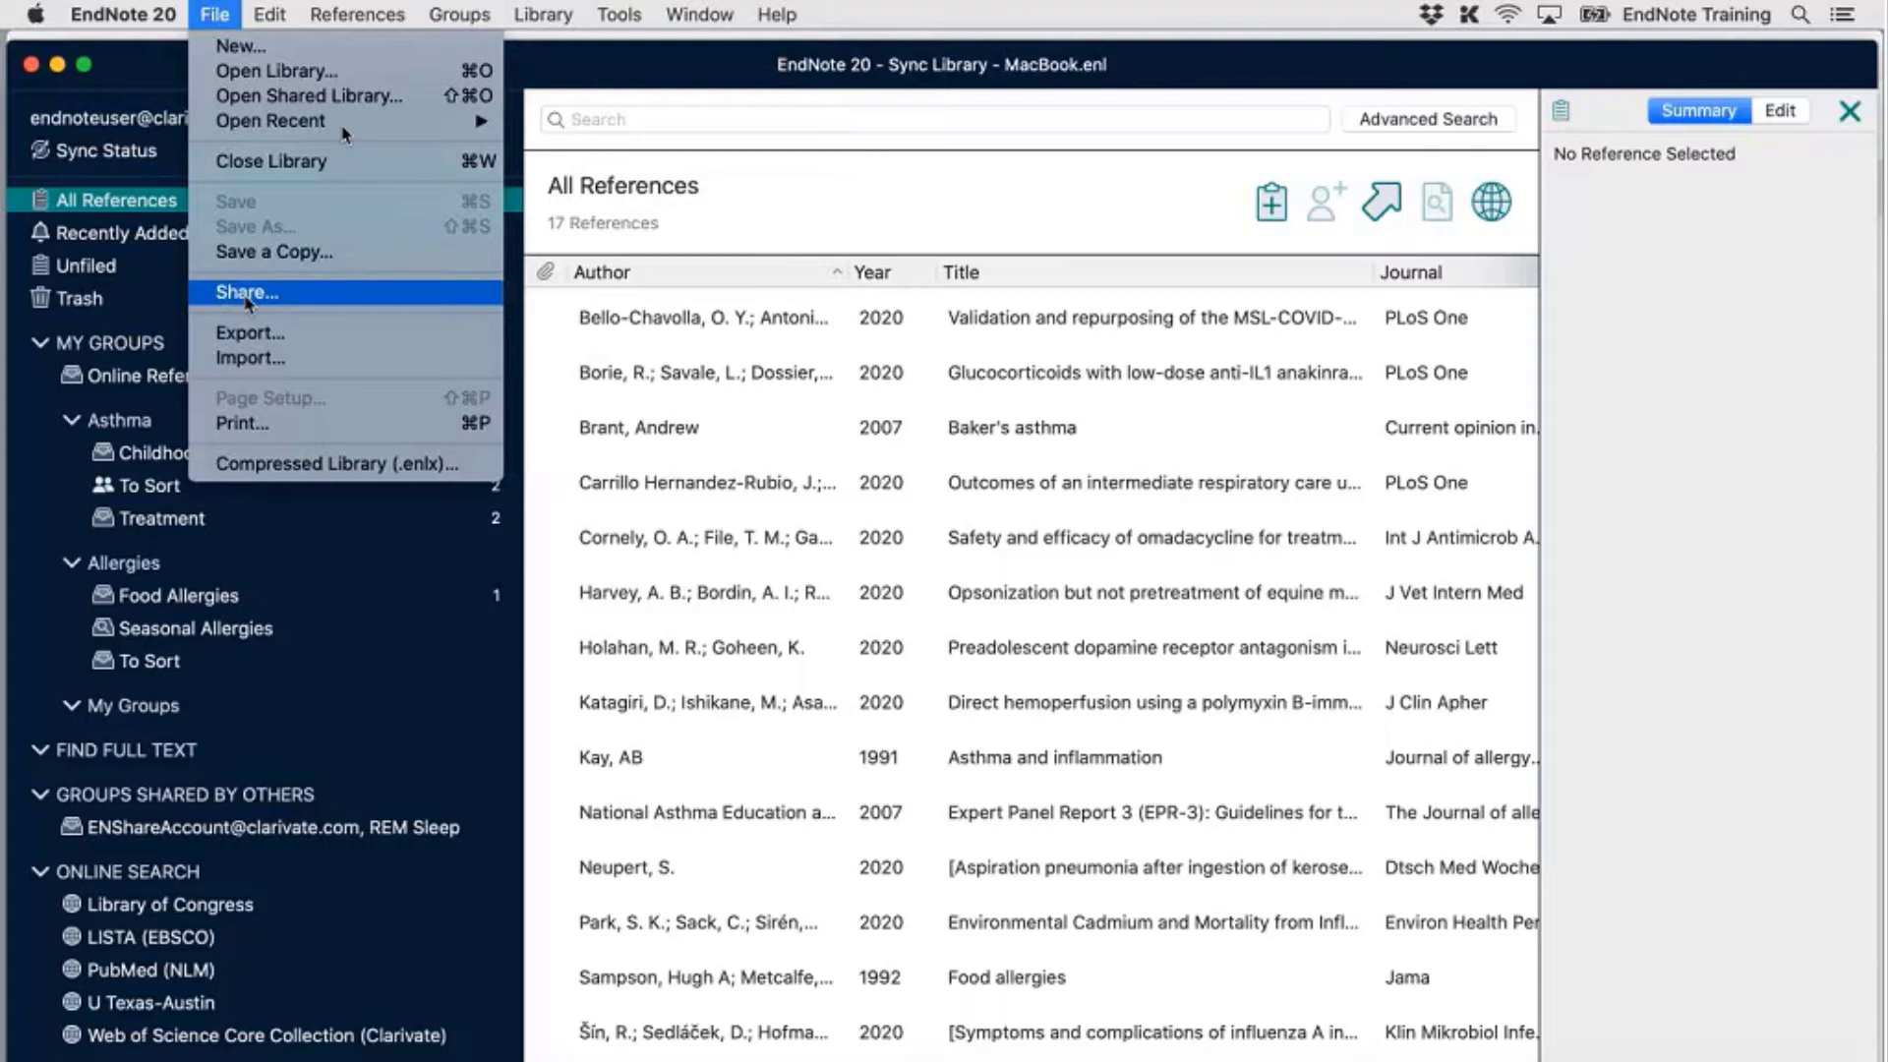
mouse_move(359, 118)
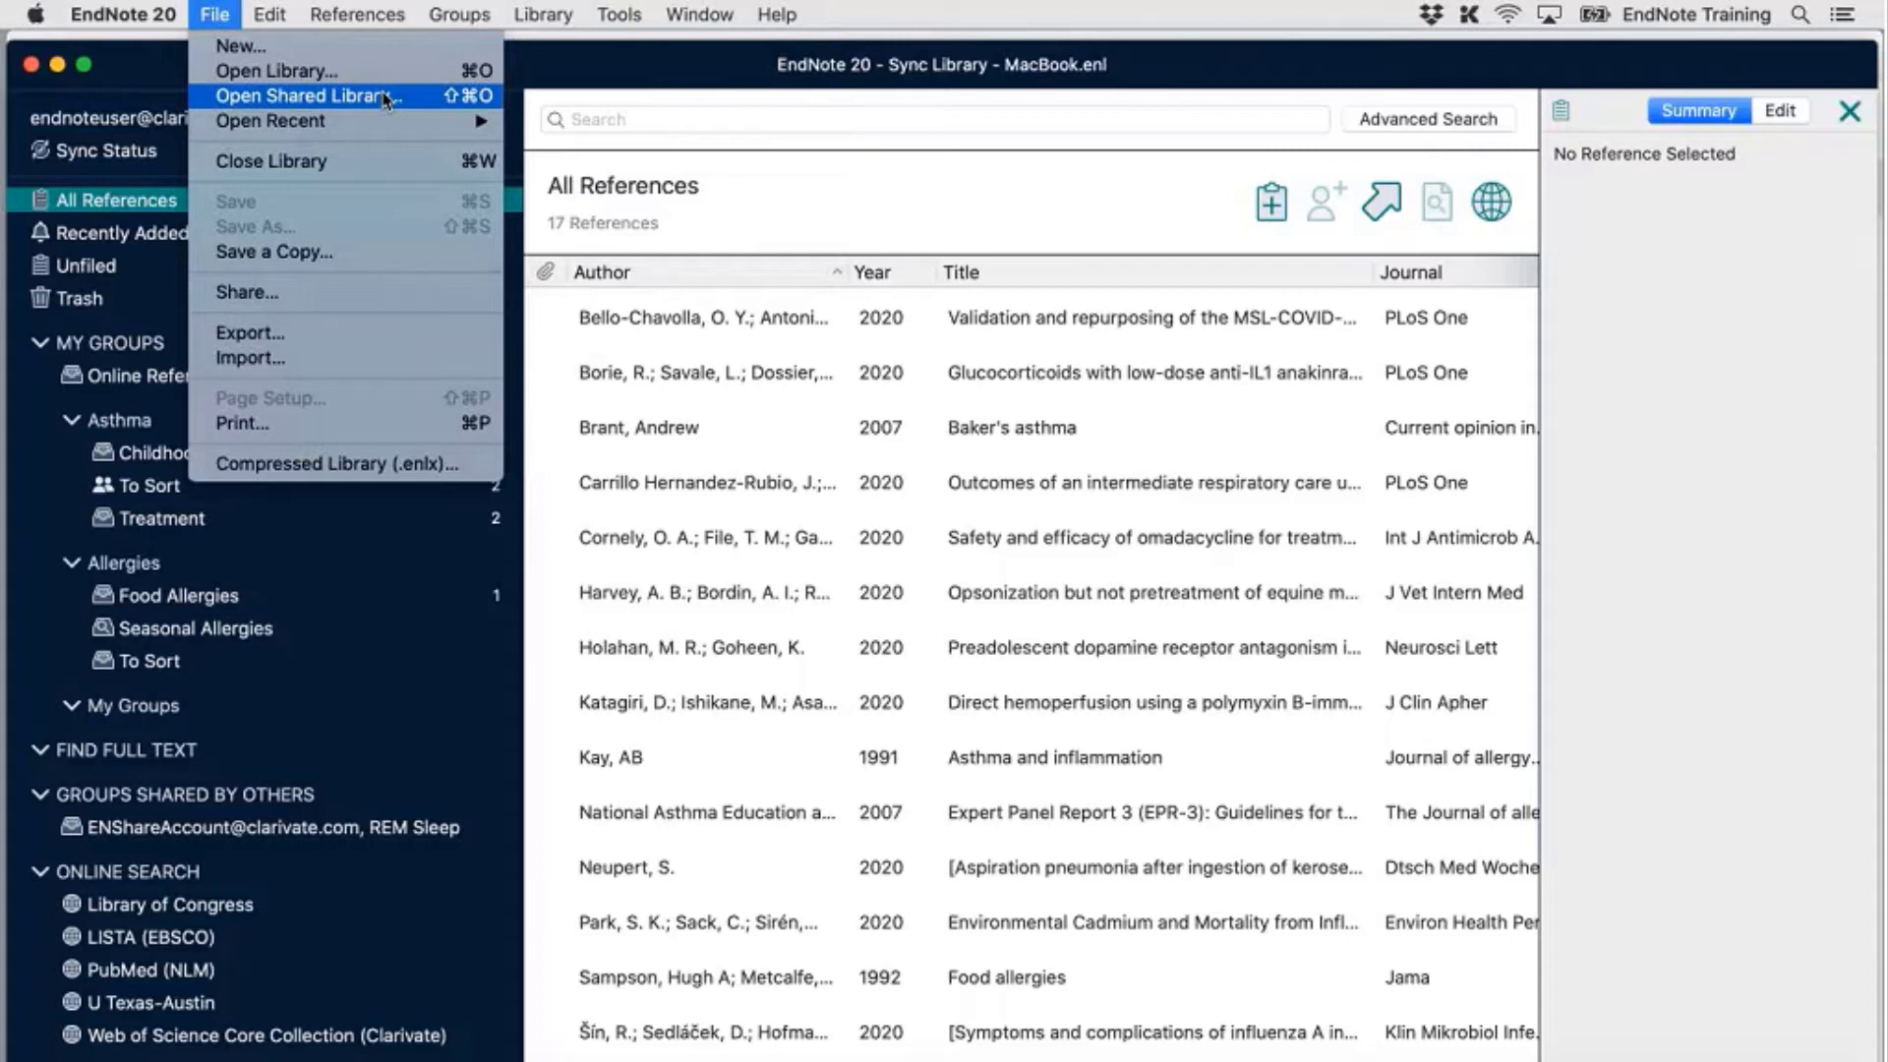
click(578, 65)
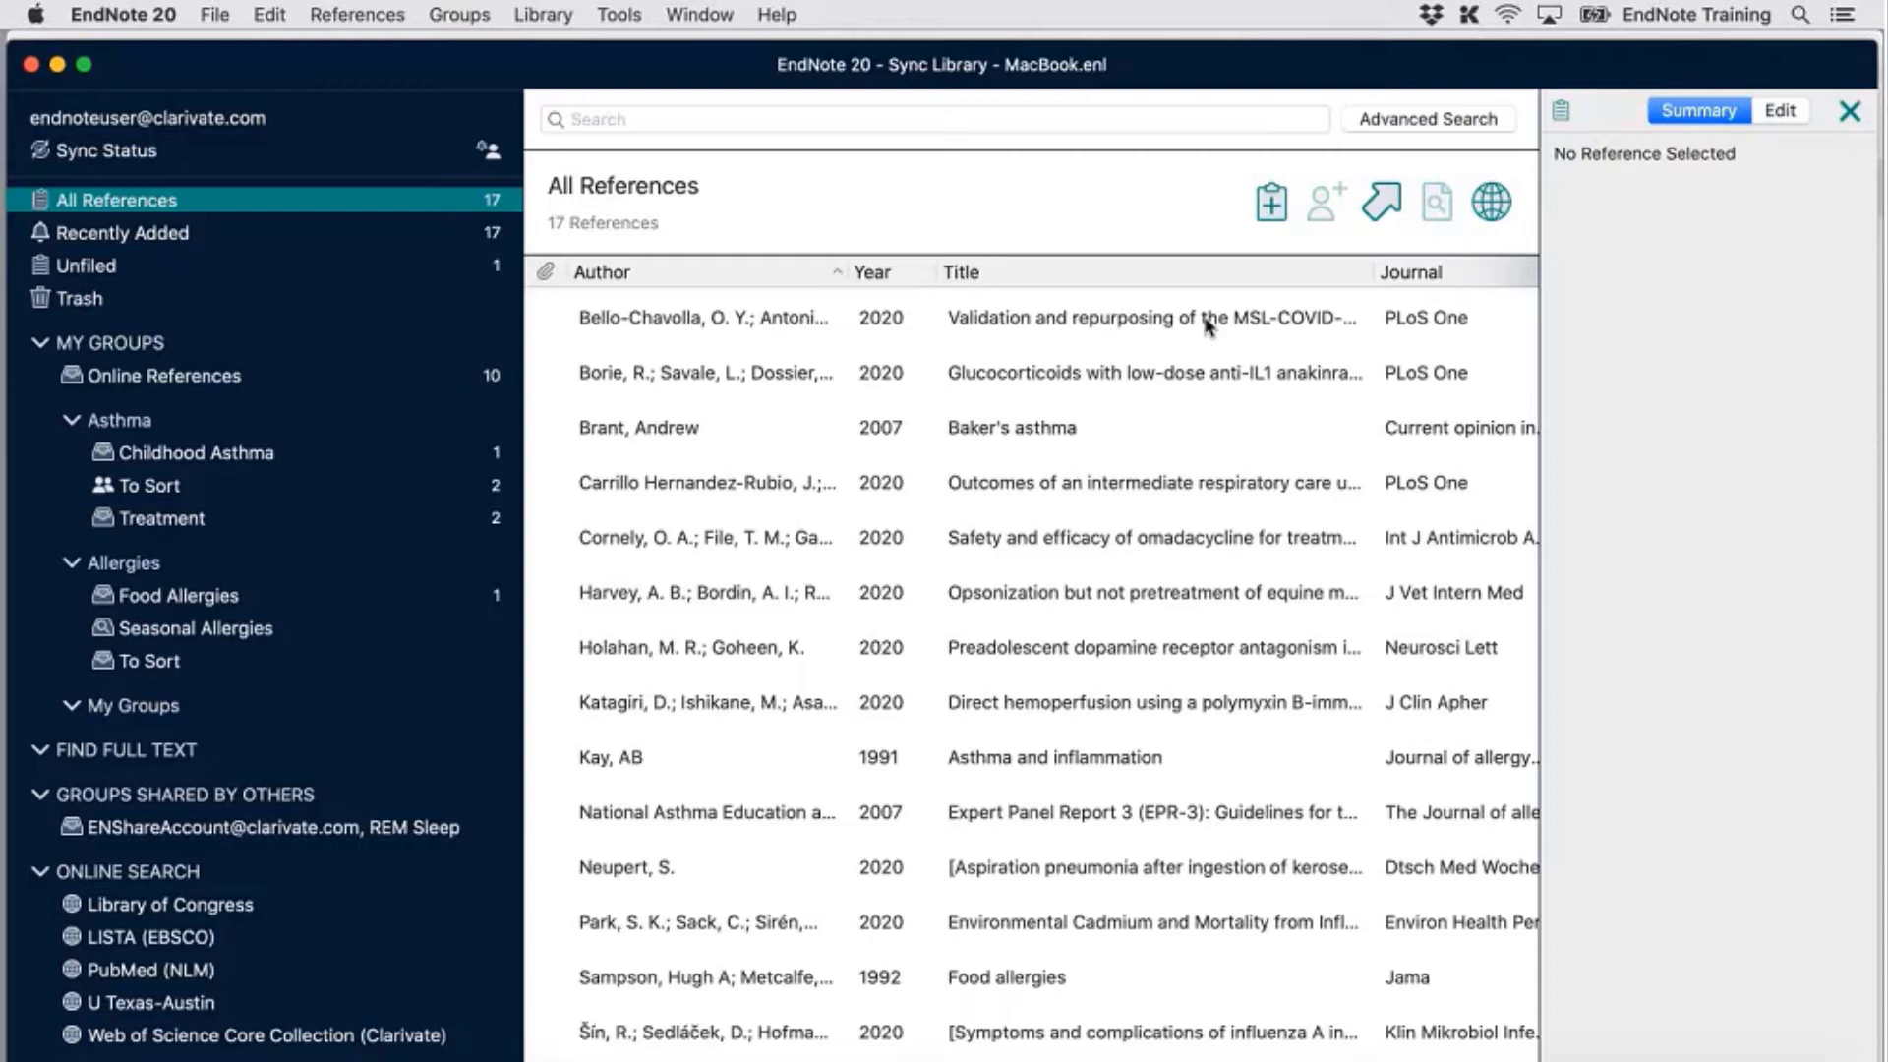
click(40, 344)
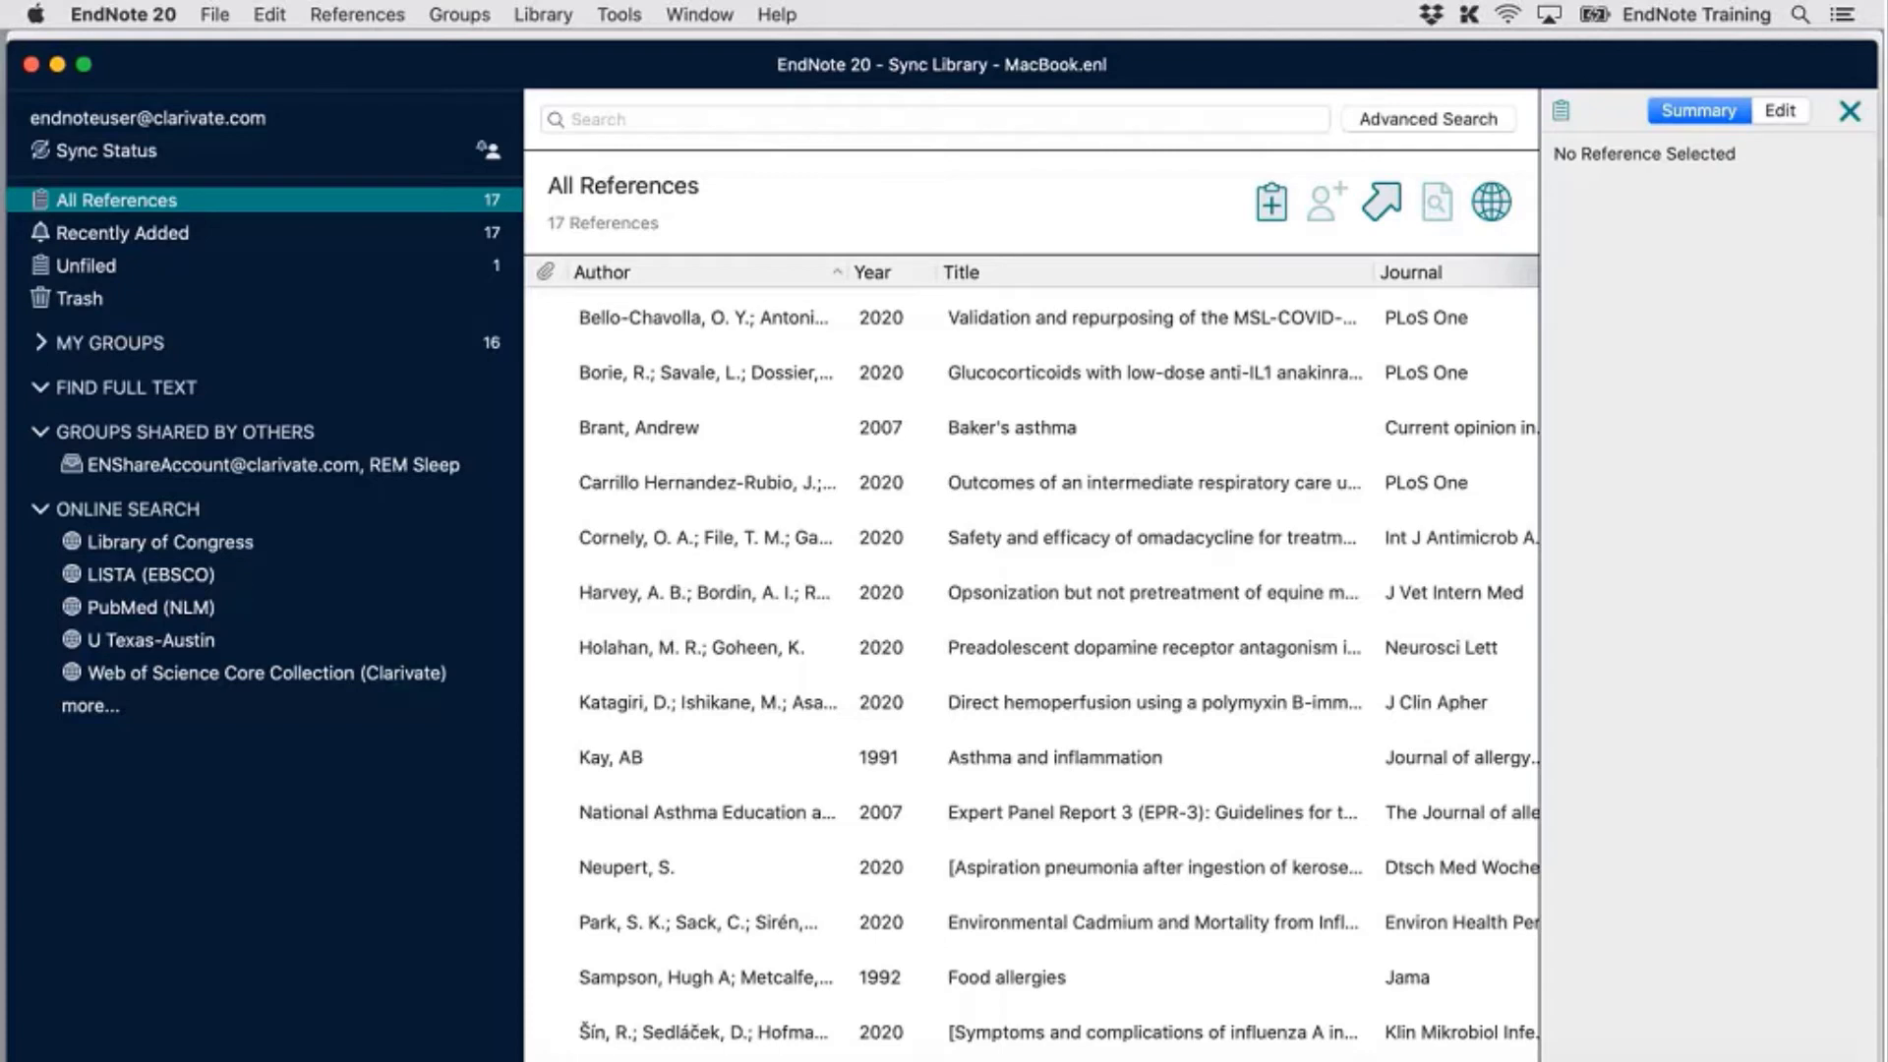
Open the Tools menu to look for the connection settings
click(553, 12)
Show the Tools > Connection Files submenu of connection-file commands
mouse_move(620, 10)
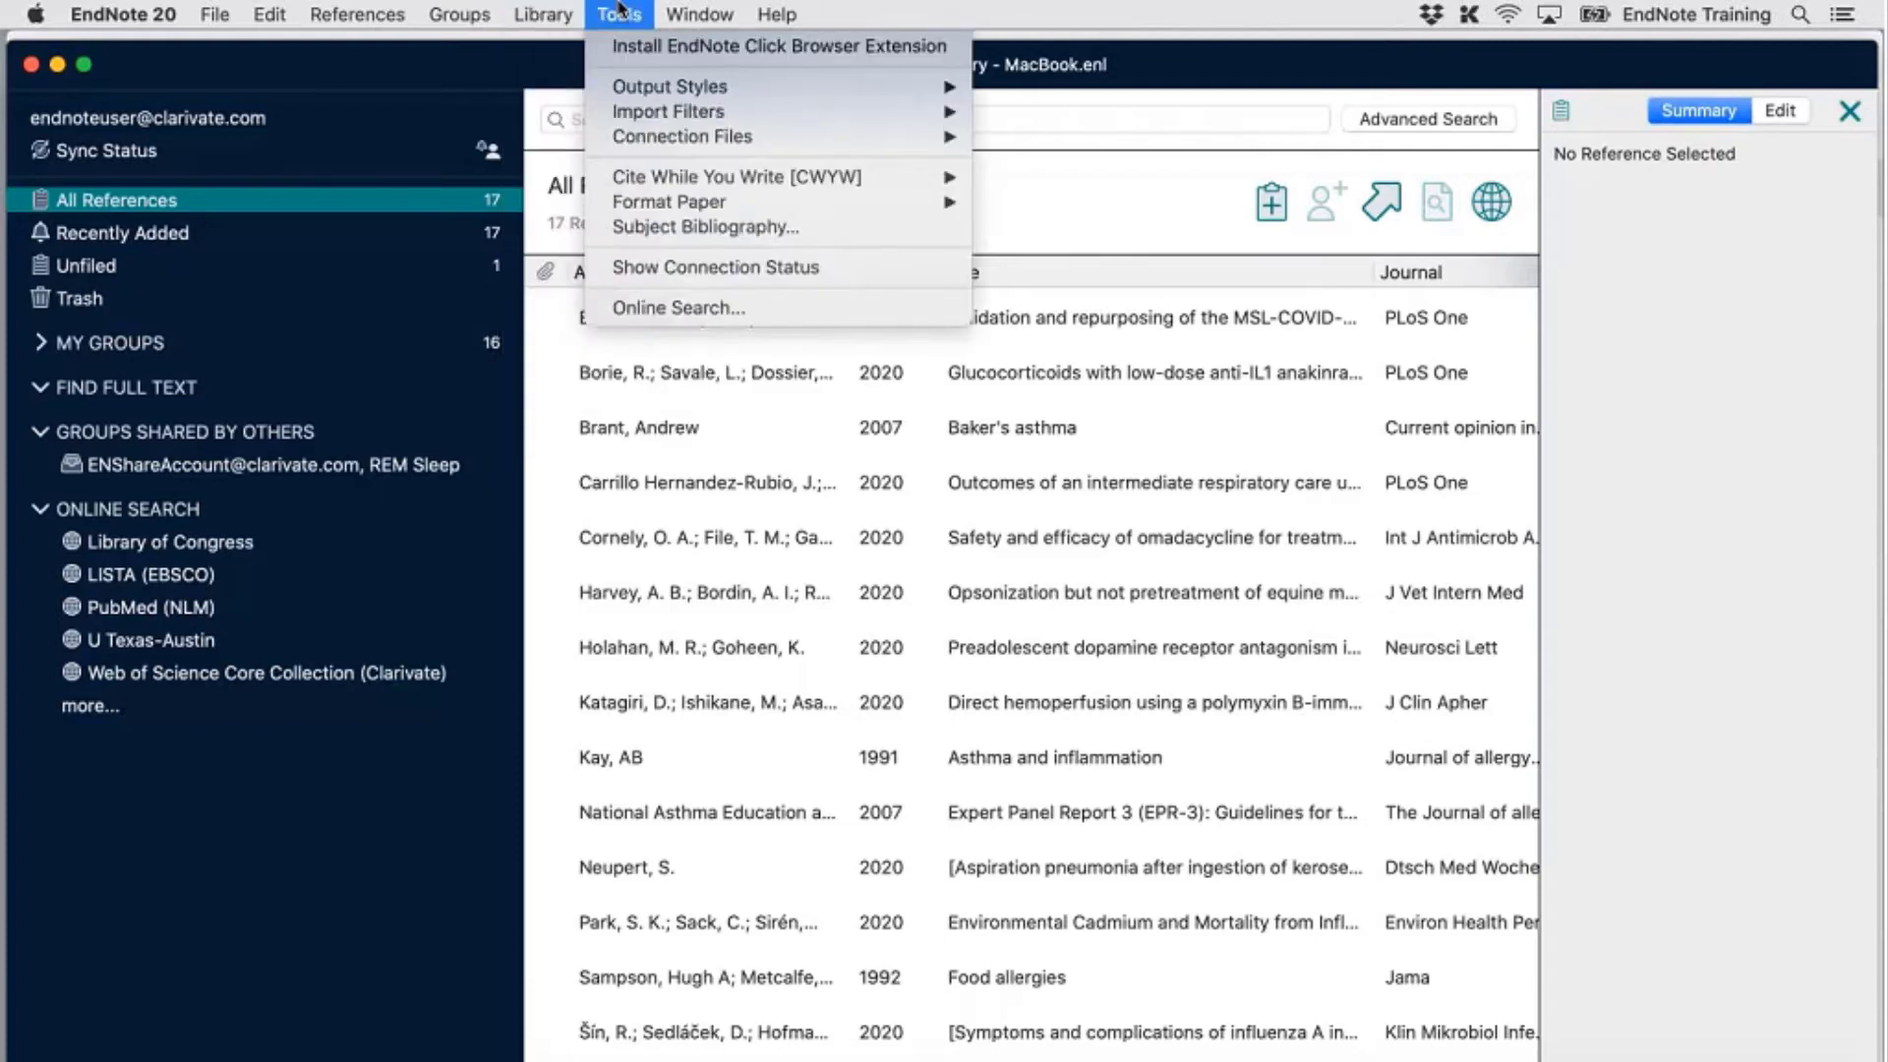
mouse_move(656, 89)
mouse_move(773, 86)
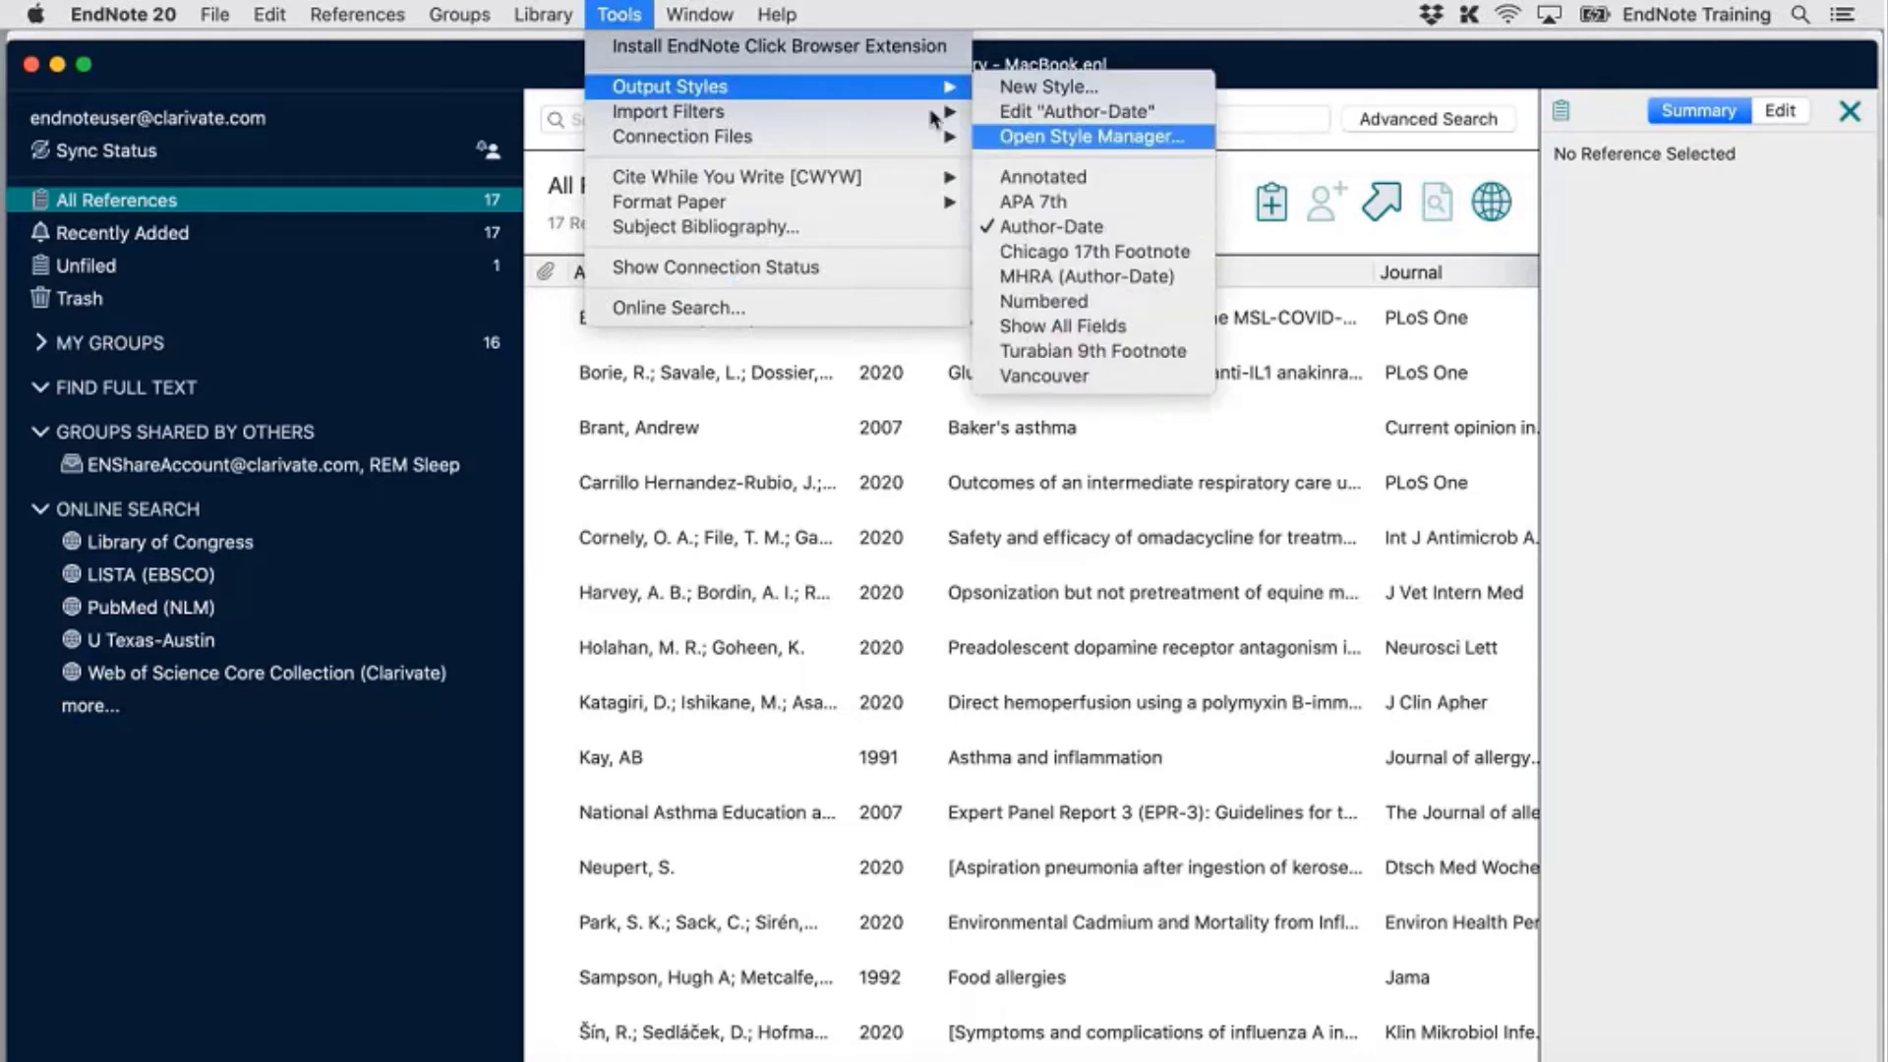
mouse_move(888, 110)
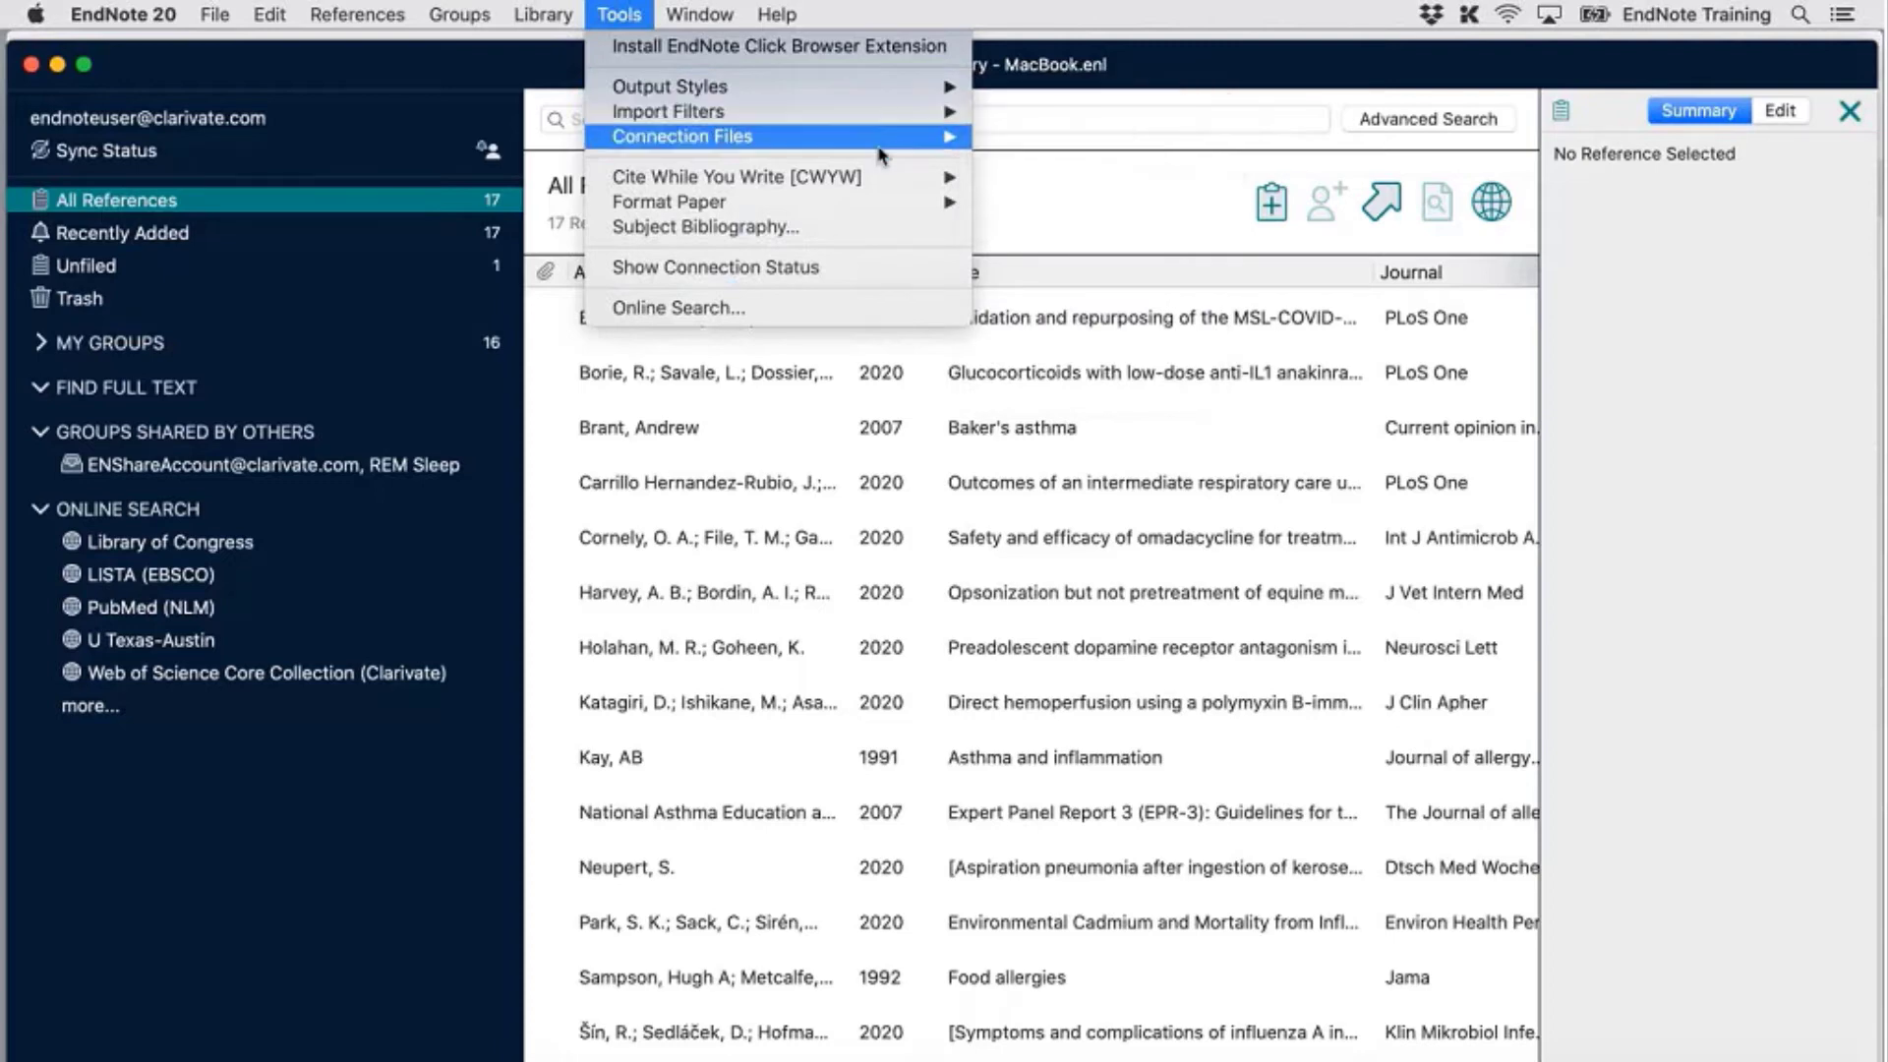
mouse_move(882, 156)
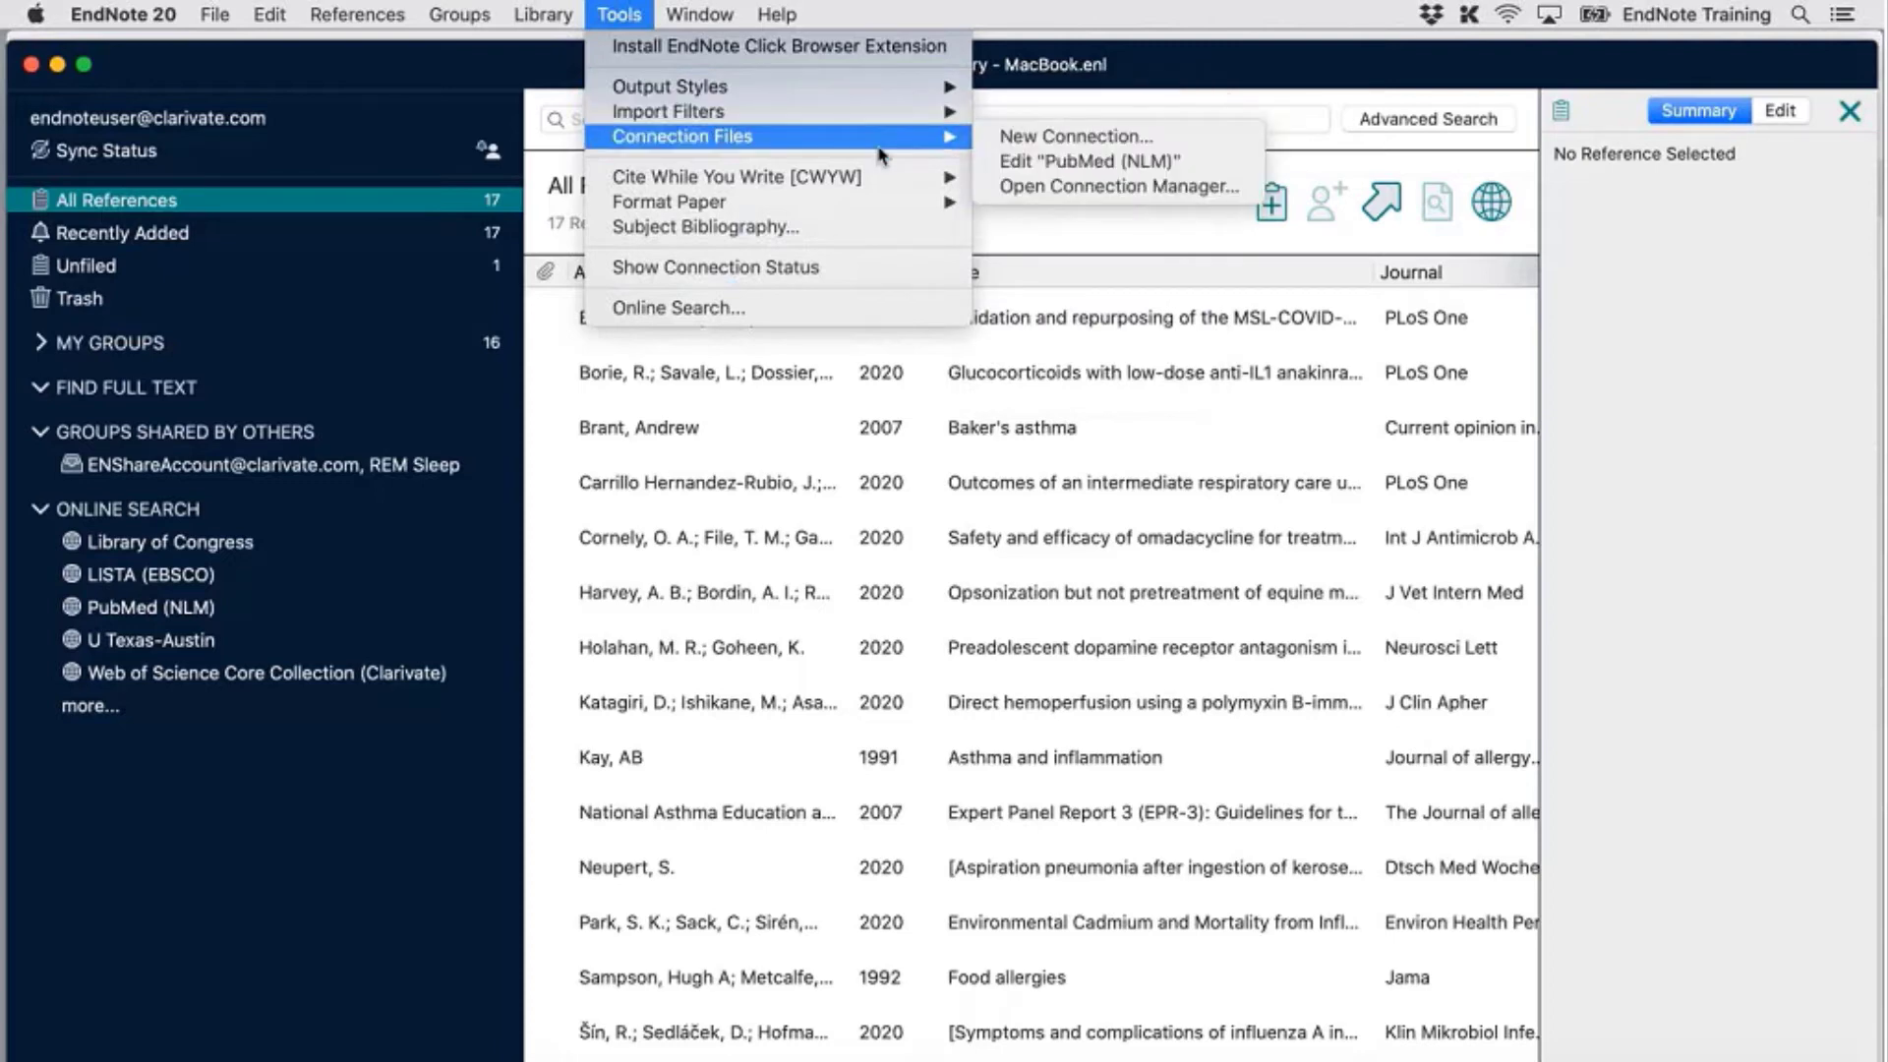
Open the Connection Manager with its 425 connections, center the window, and select SUNY Union Catalog
click(1003, 186)
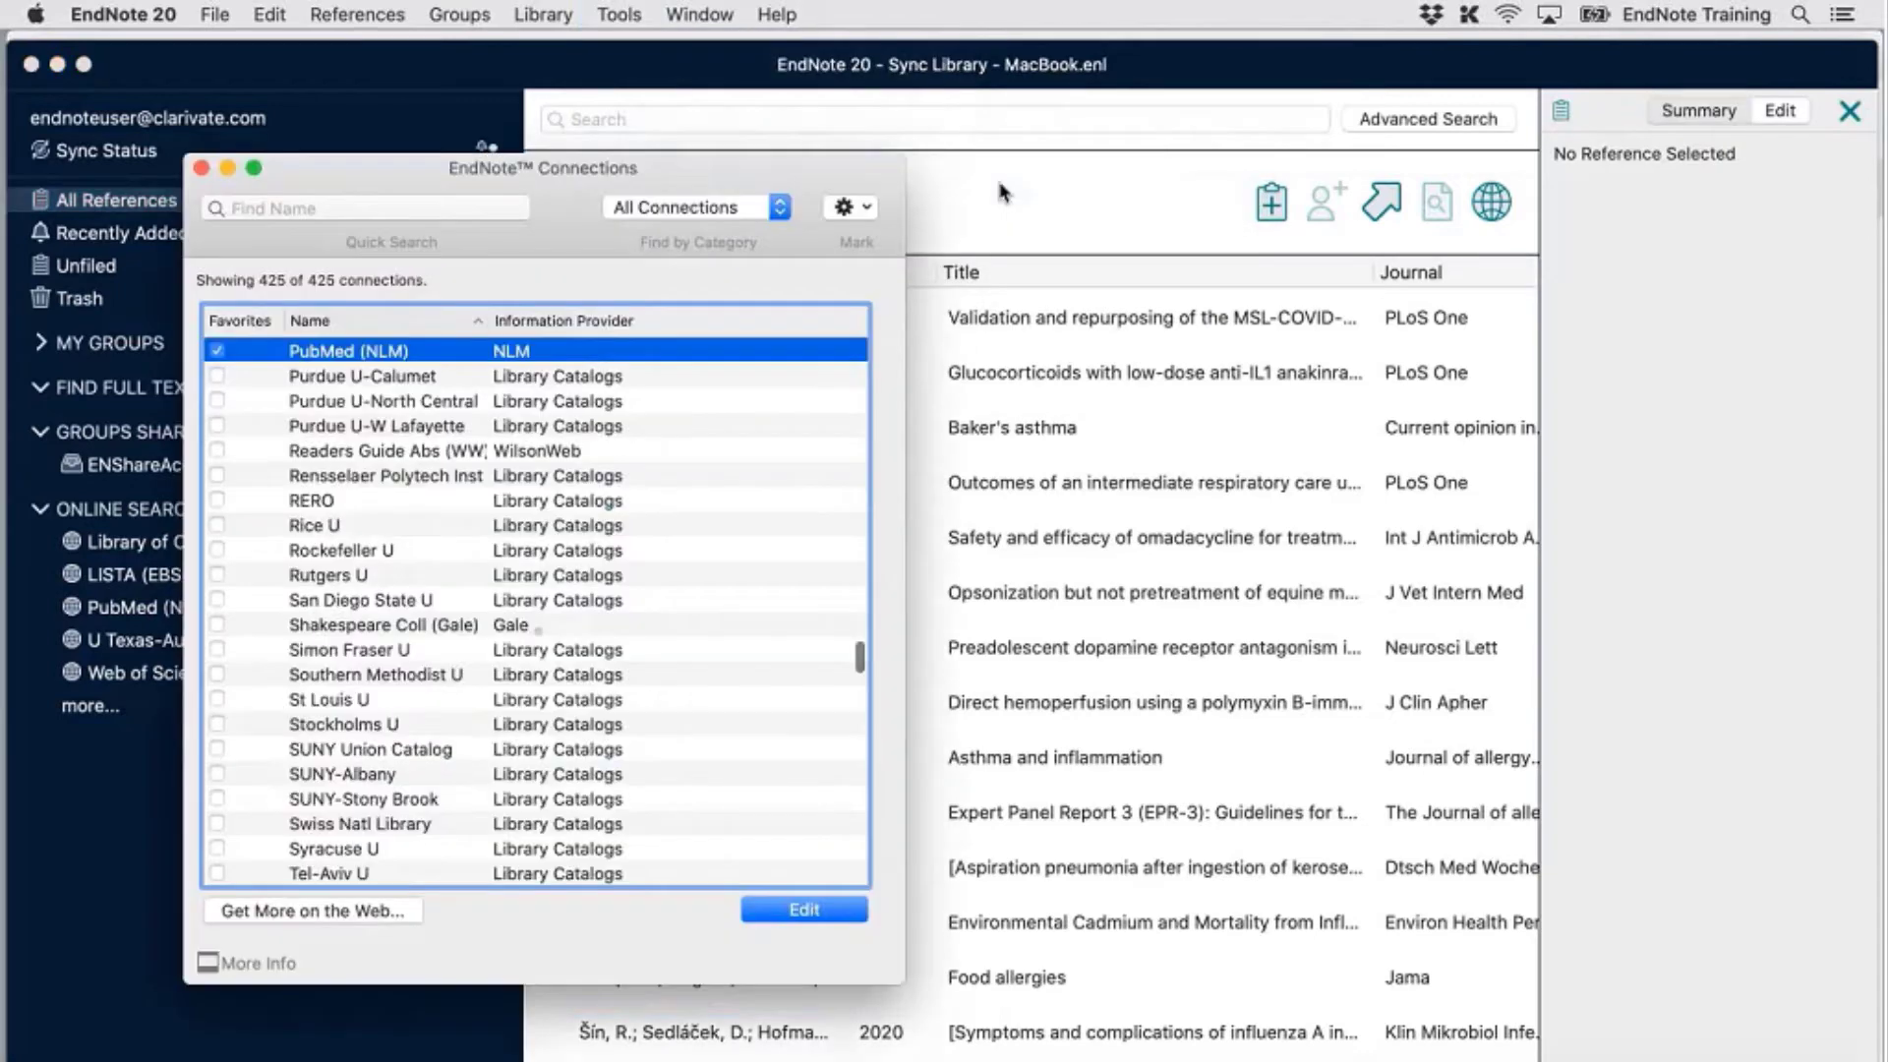
drag(850, 179, 1282, 146)
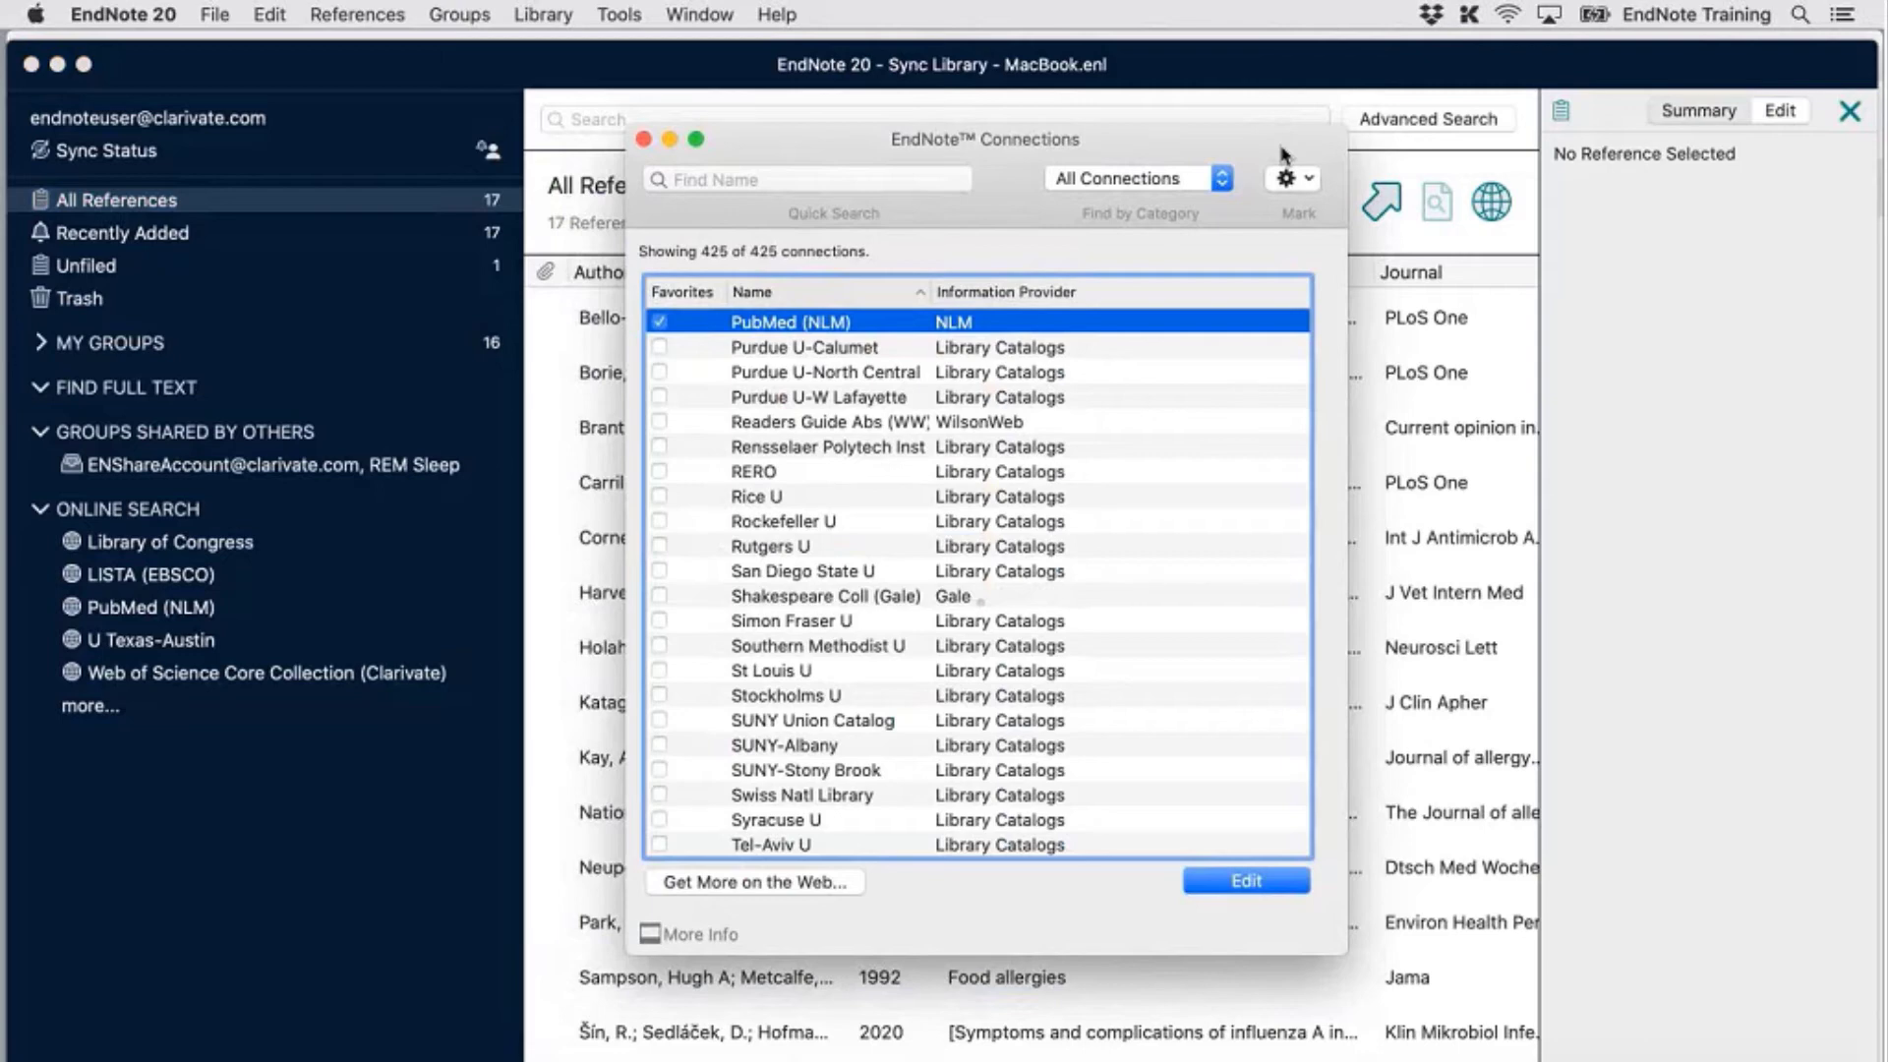
click(1069, 720)
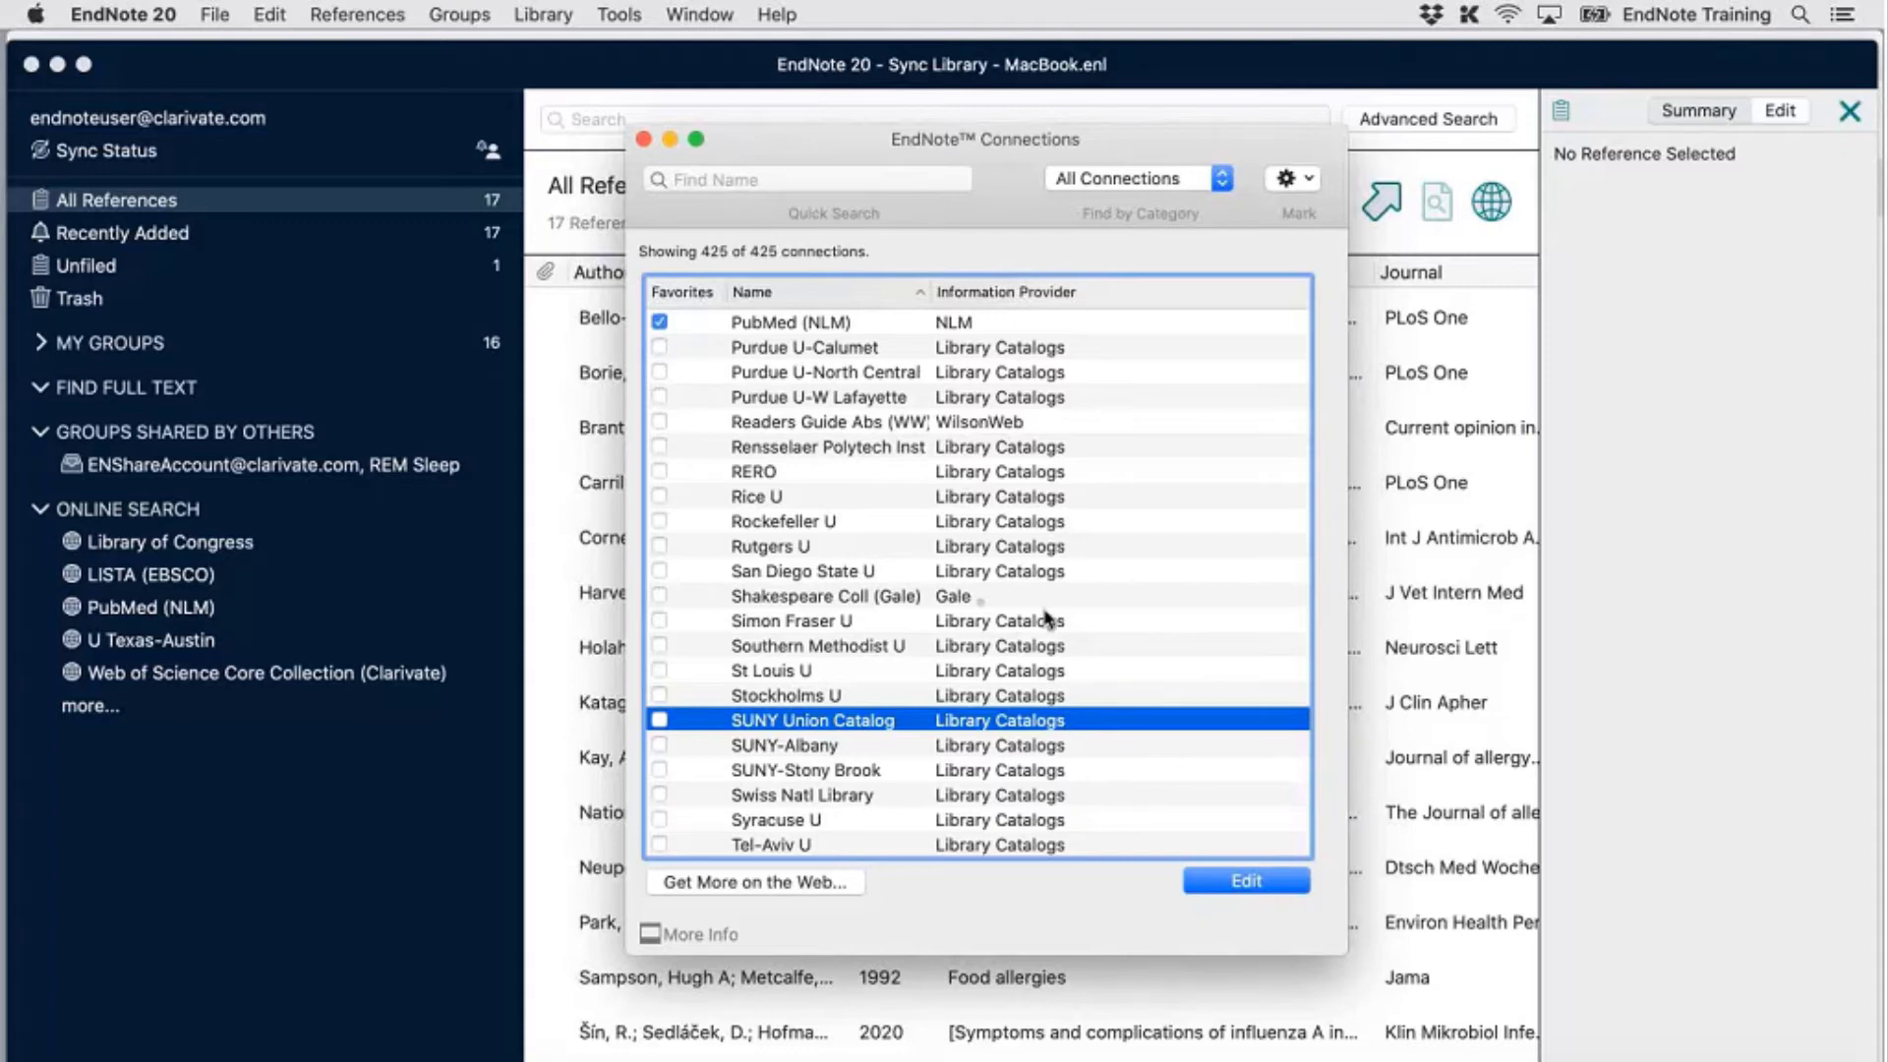
scroll(1072, 757, down, 3)
scroll(1077, 773, up, 5)
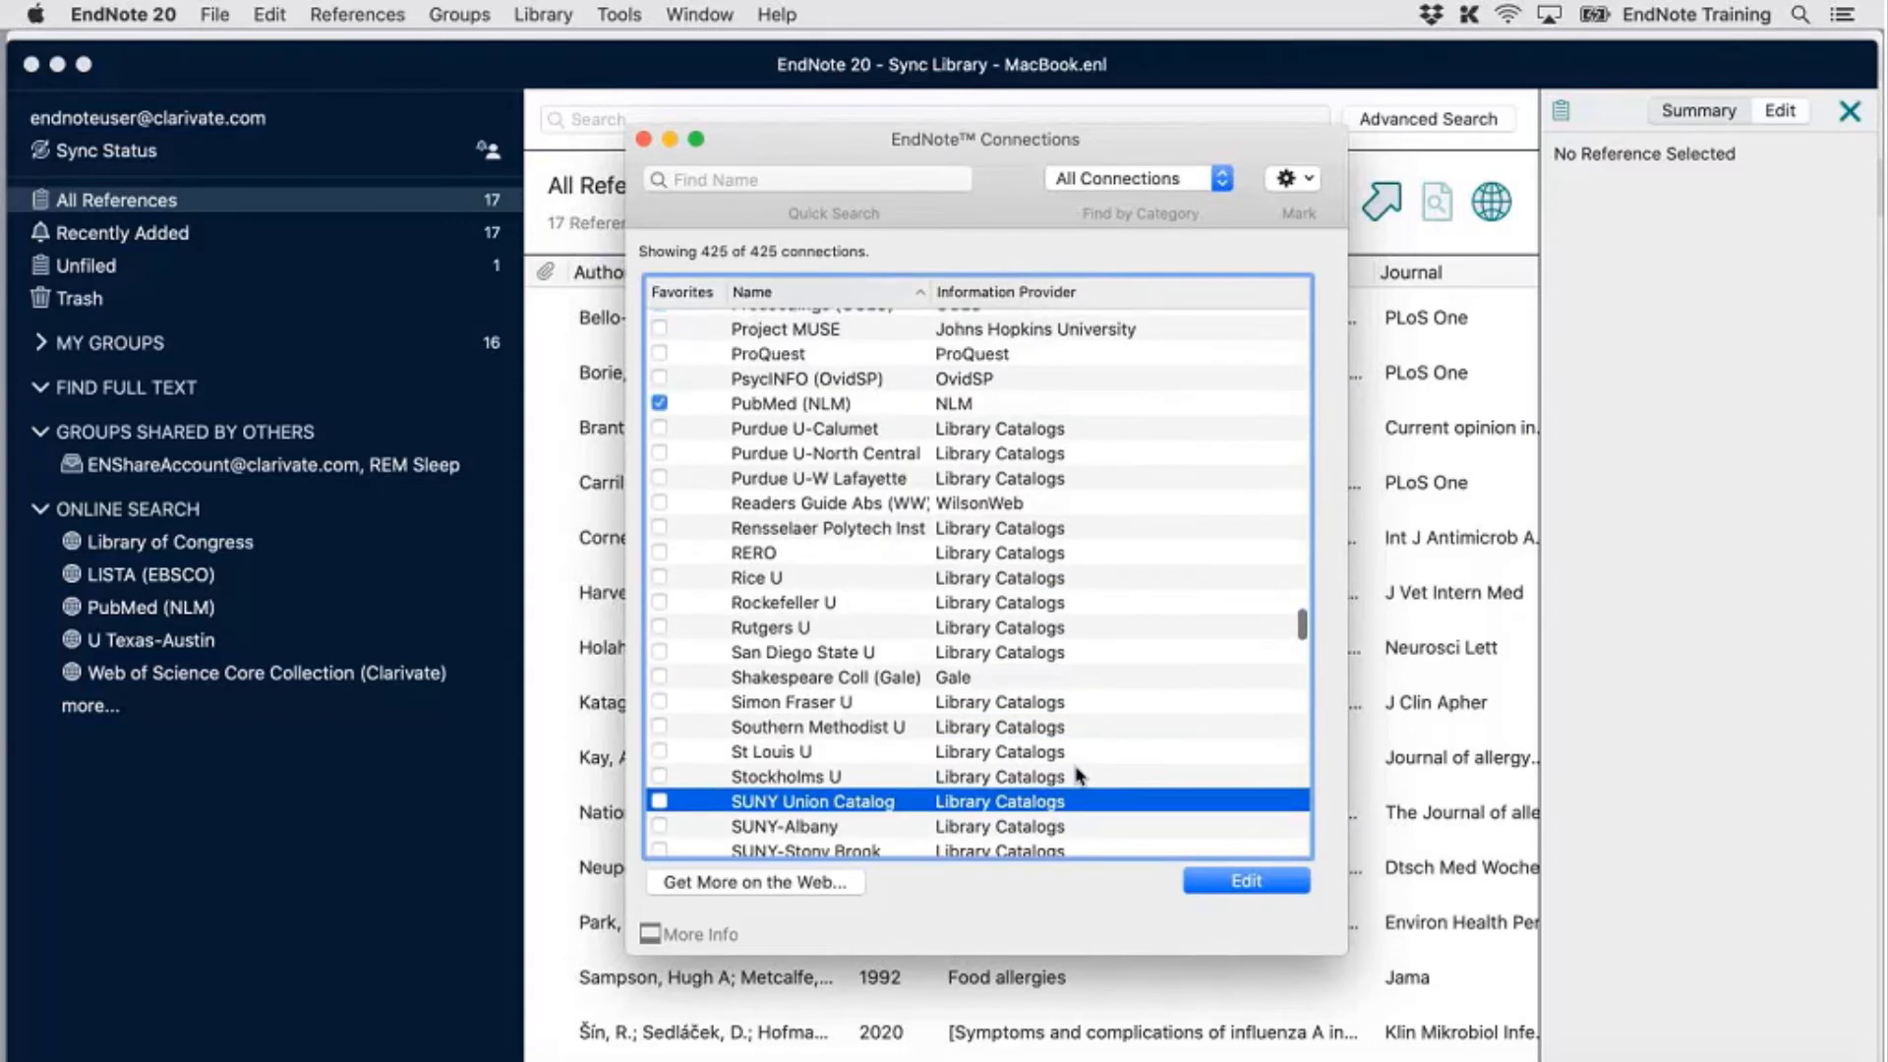
scroll(1079, 775, up, 7)
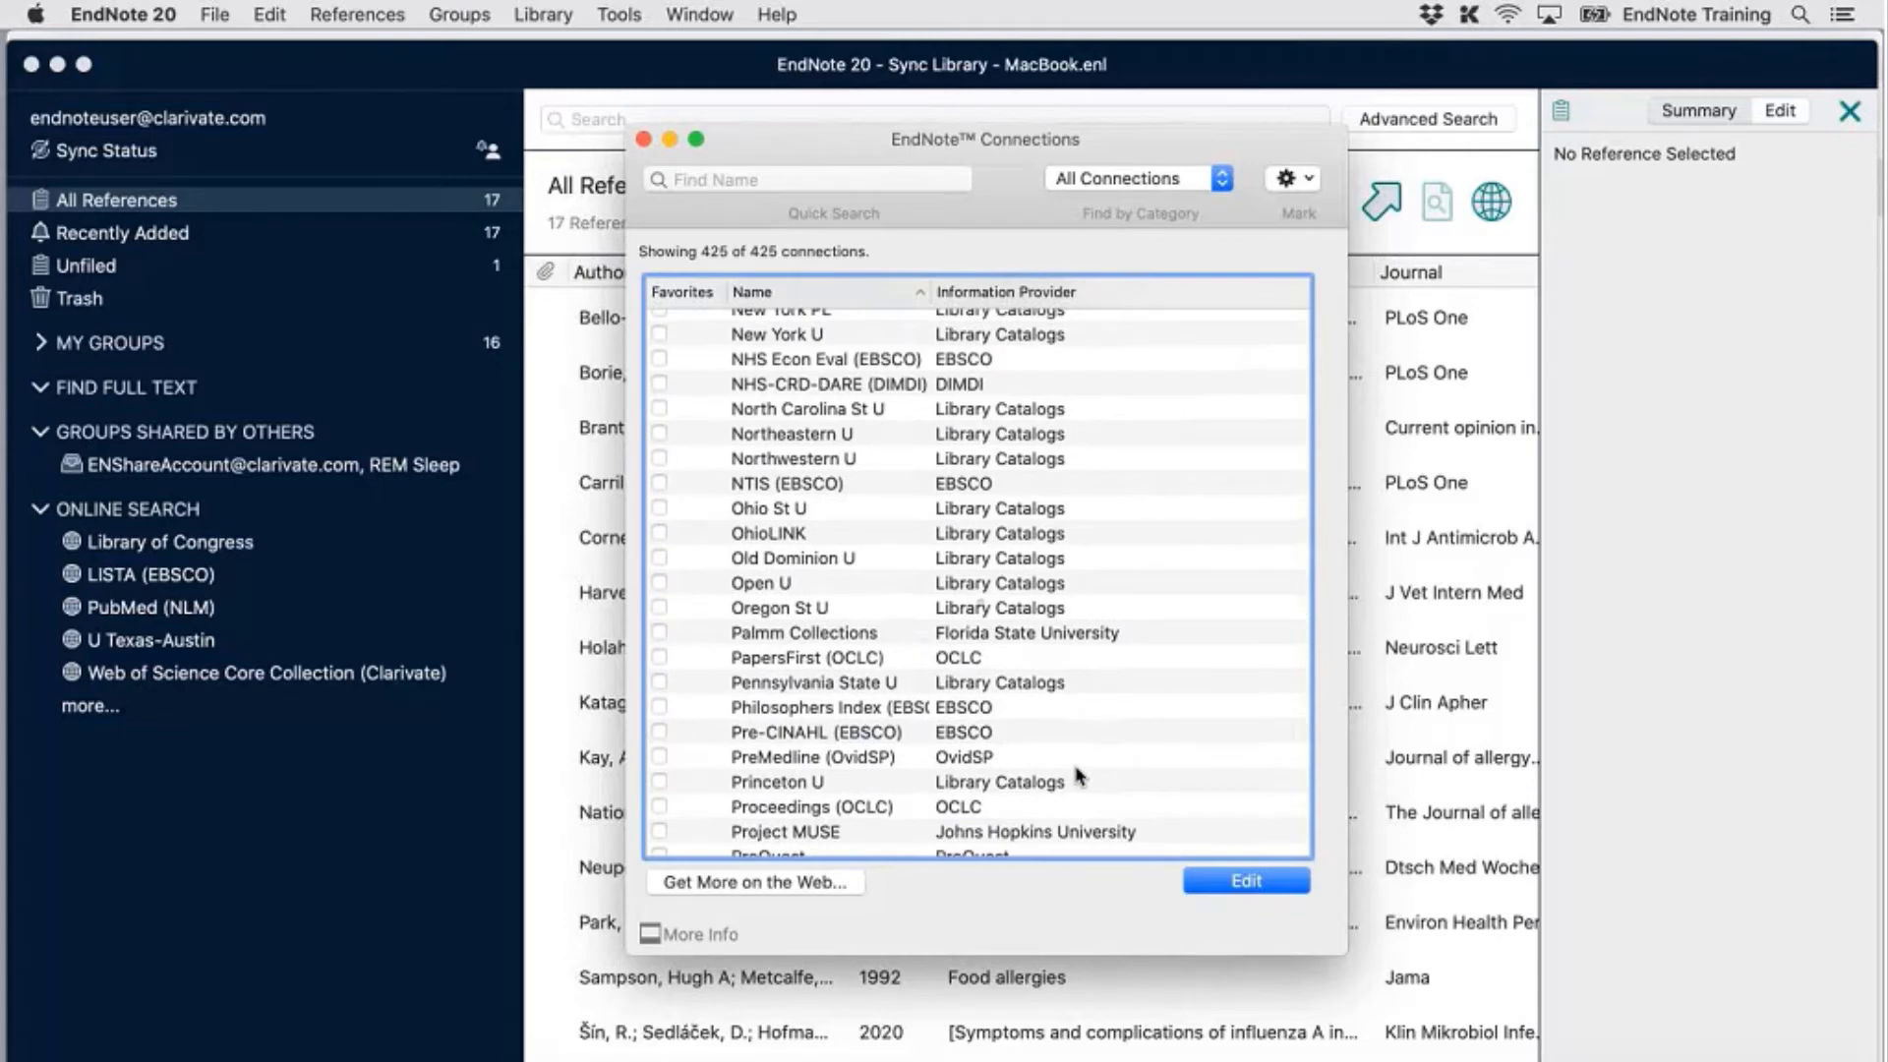
scroll(1077, 639, up, 12)
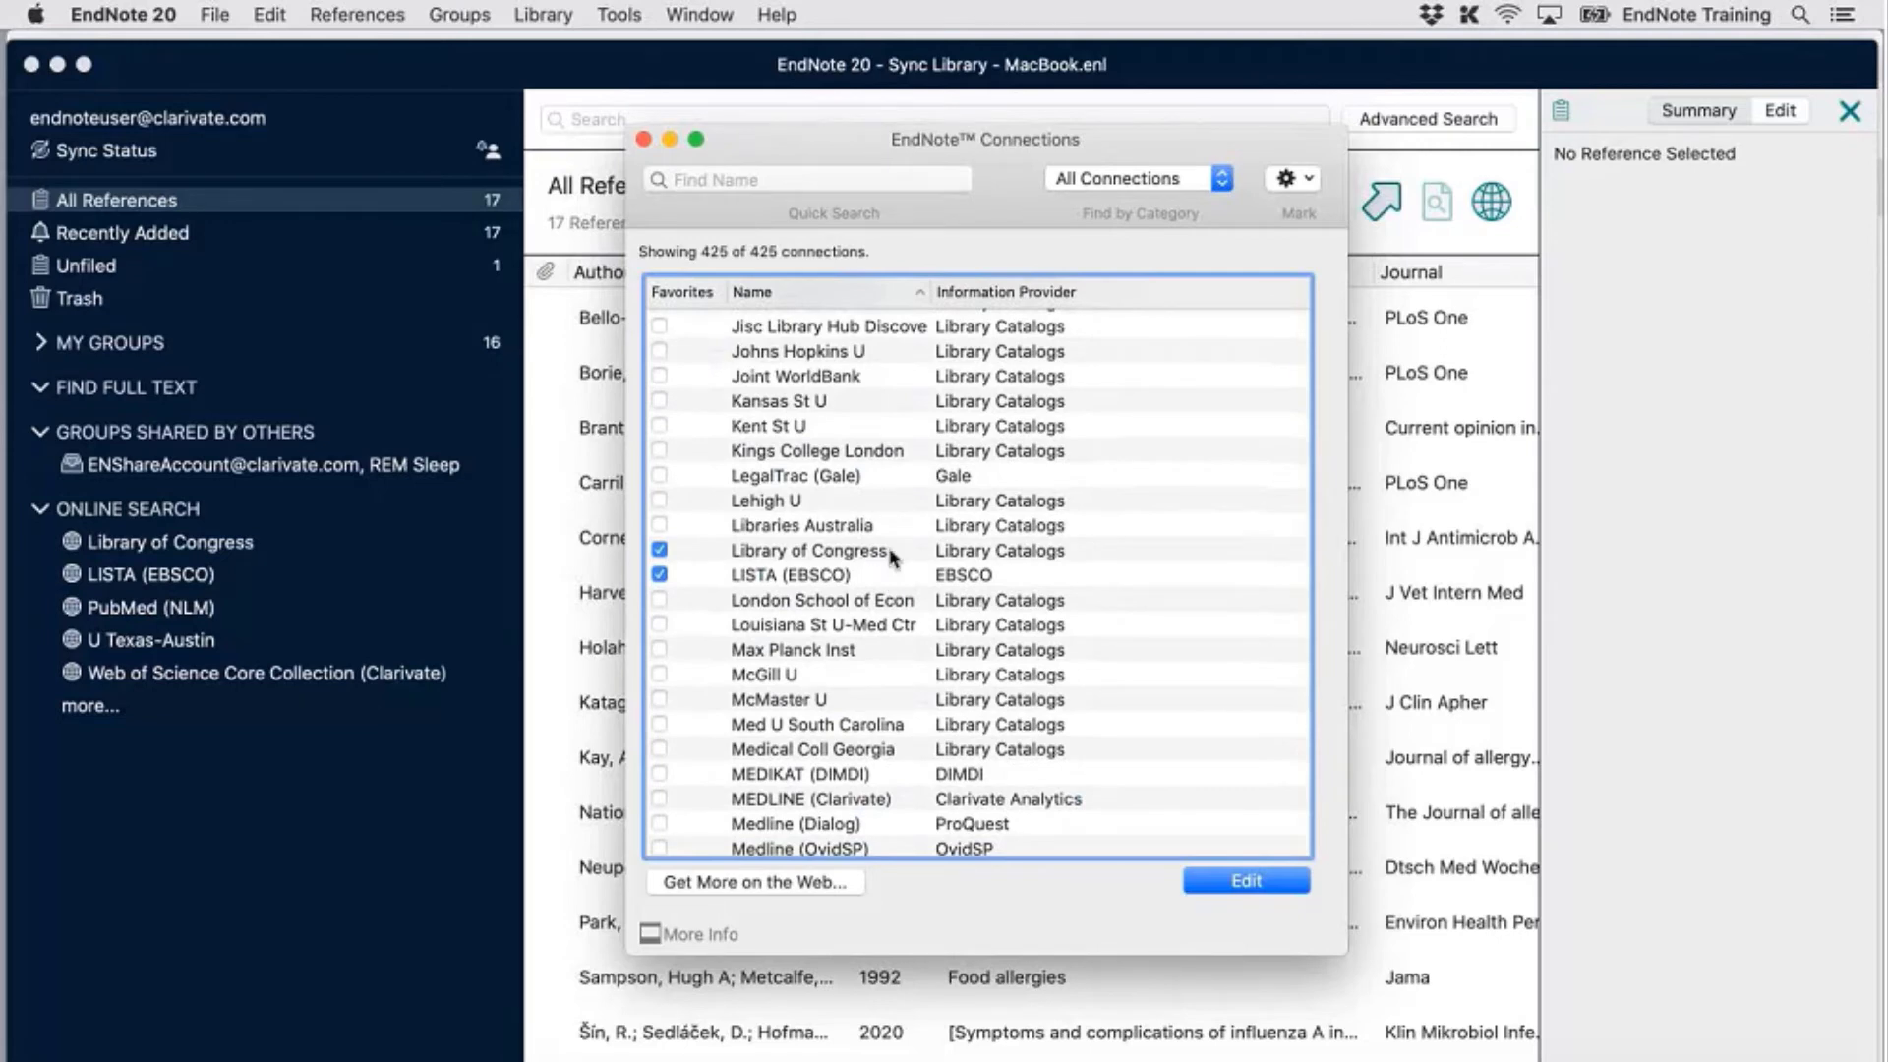
scroll(954, 691, down, 1)
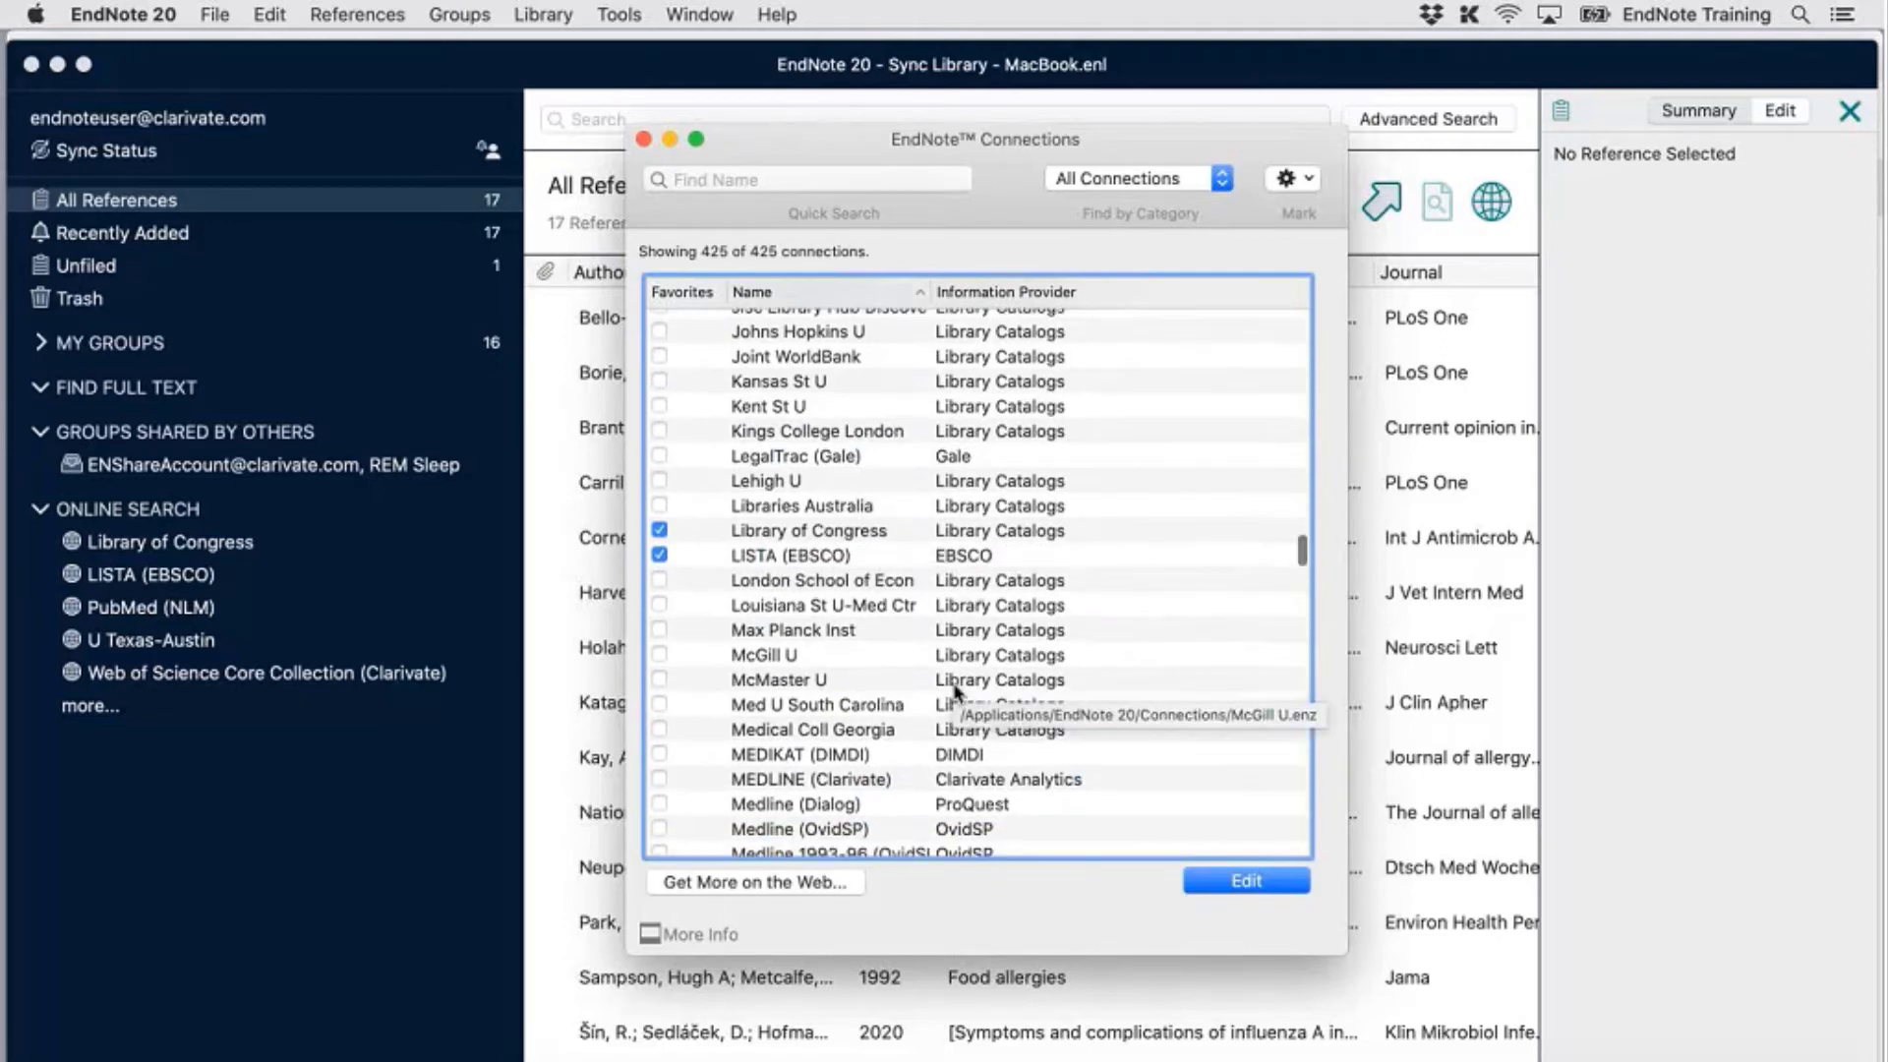
scroll(954, 692, down, 12)
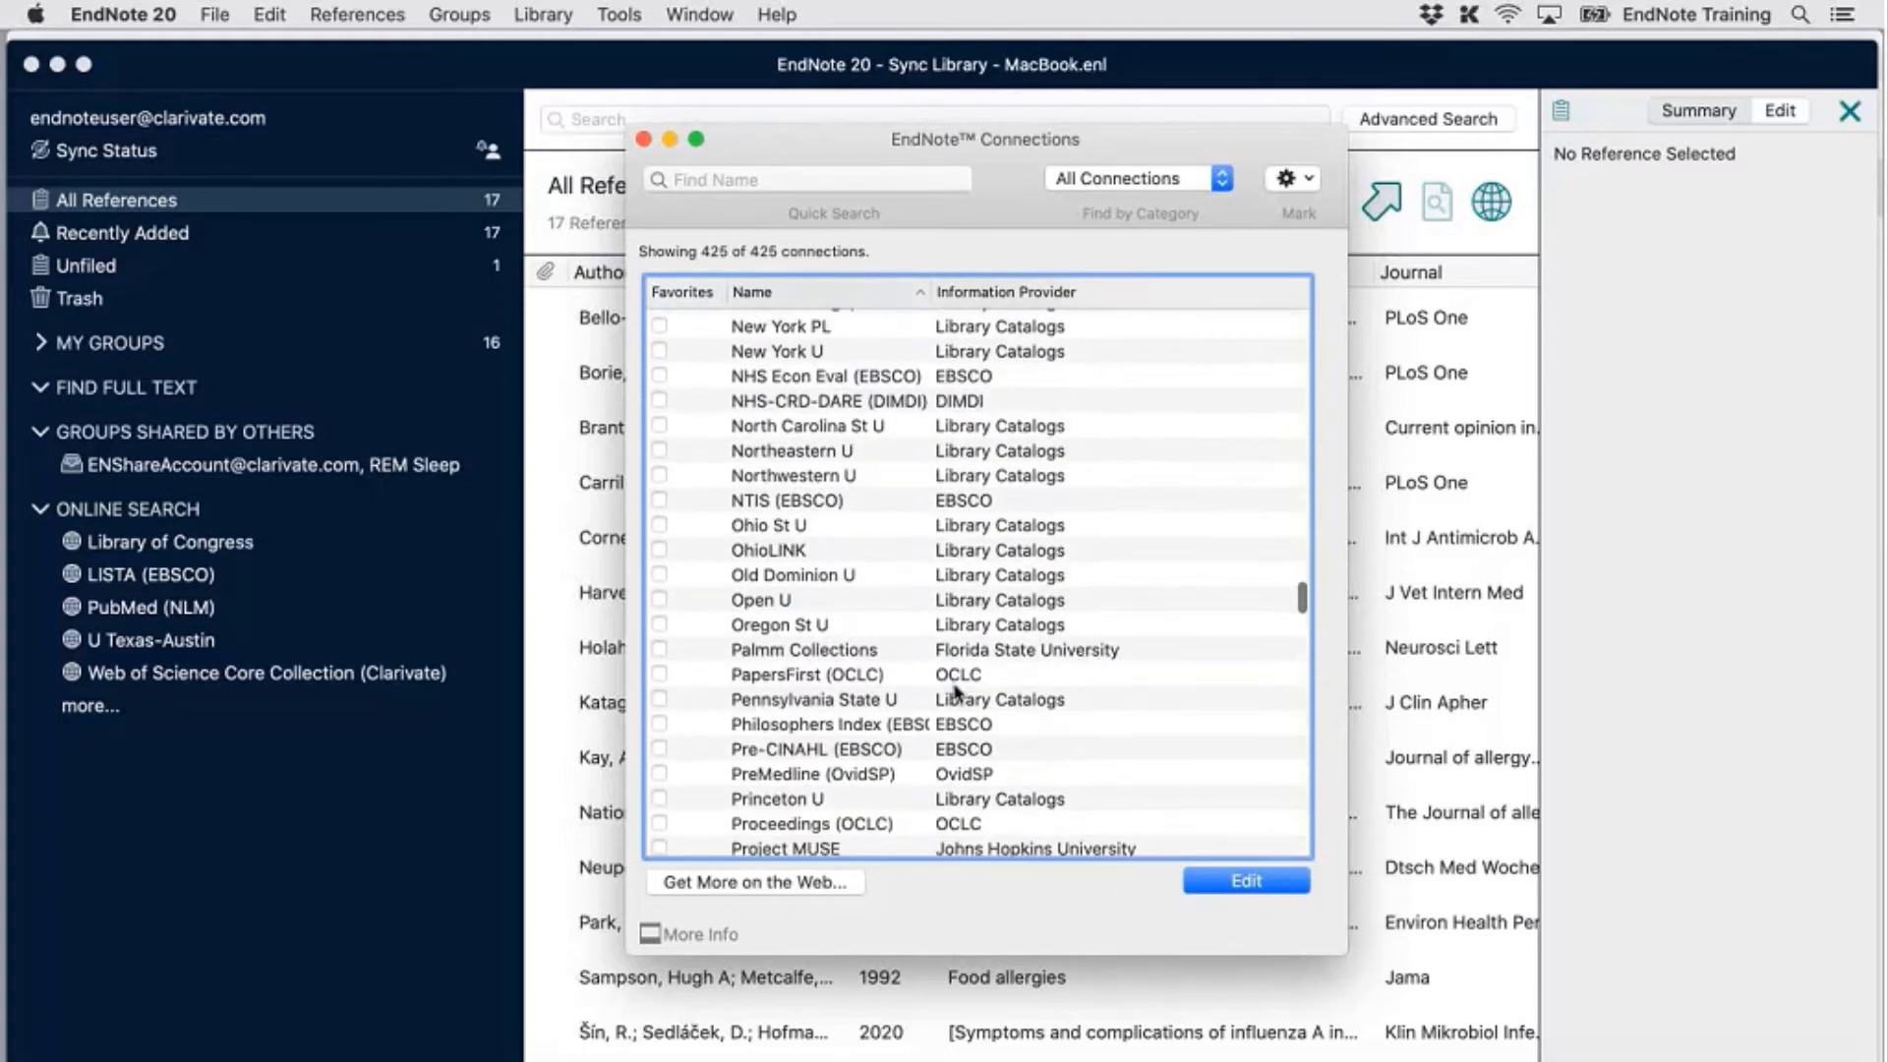
scroll(954, 691, down, 5)
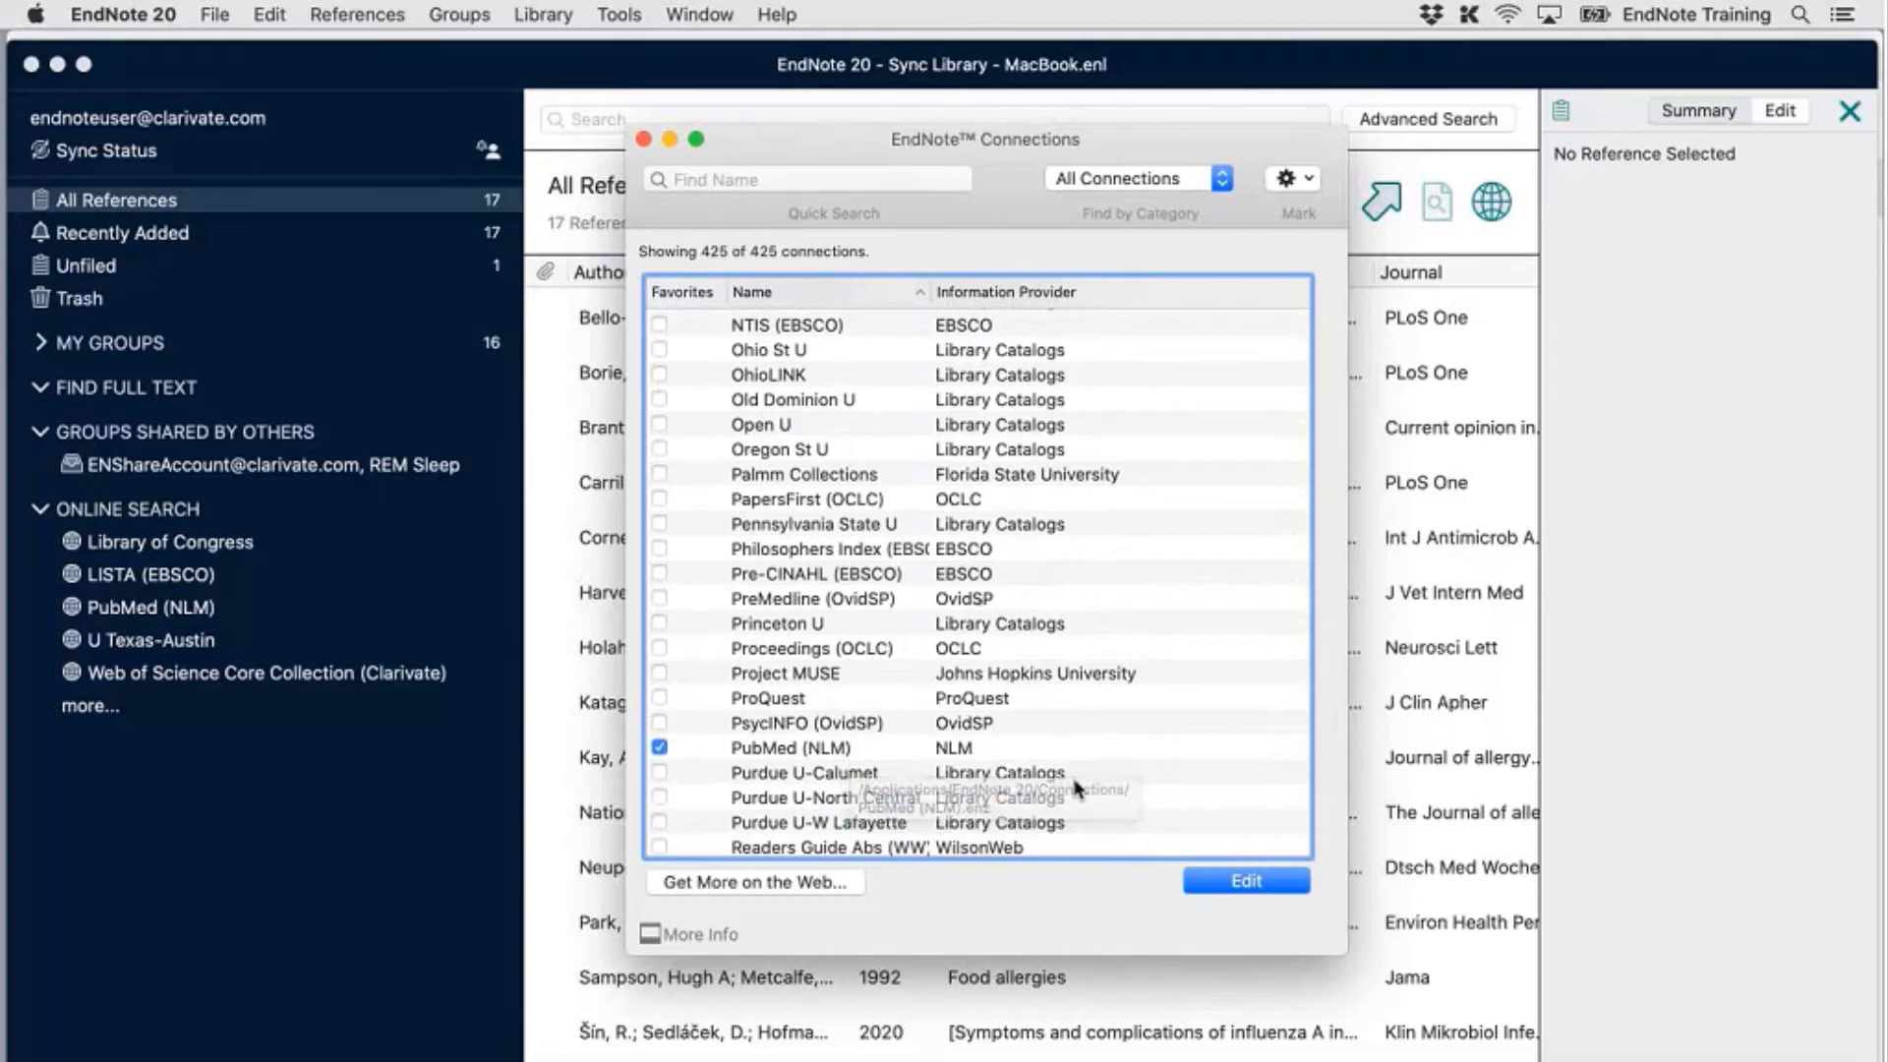
scroll(1081, 791, down, 12)
scroll(1081, 791, down, 12)
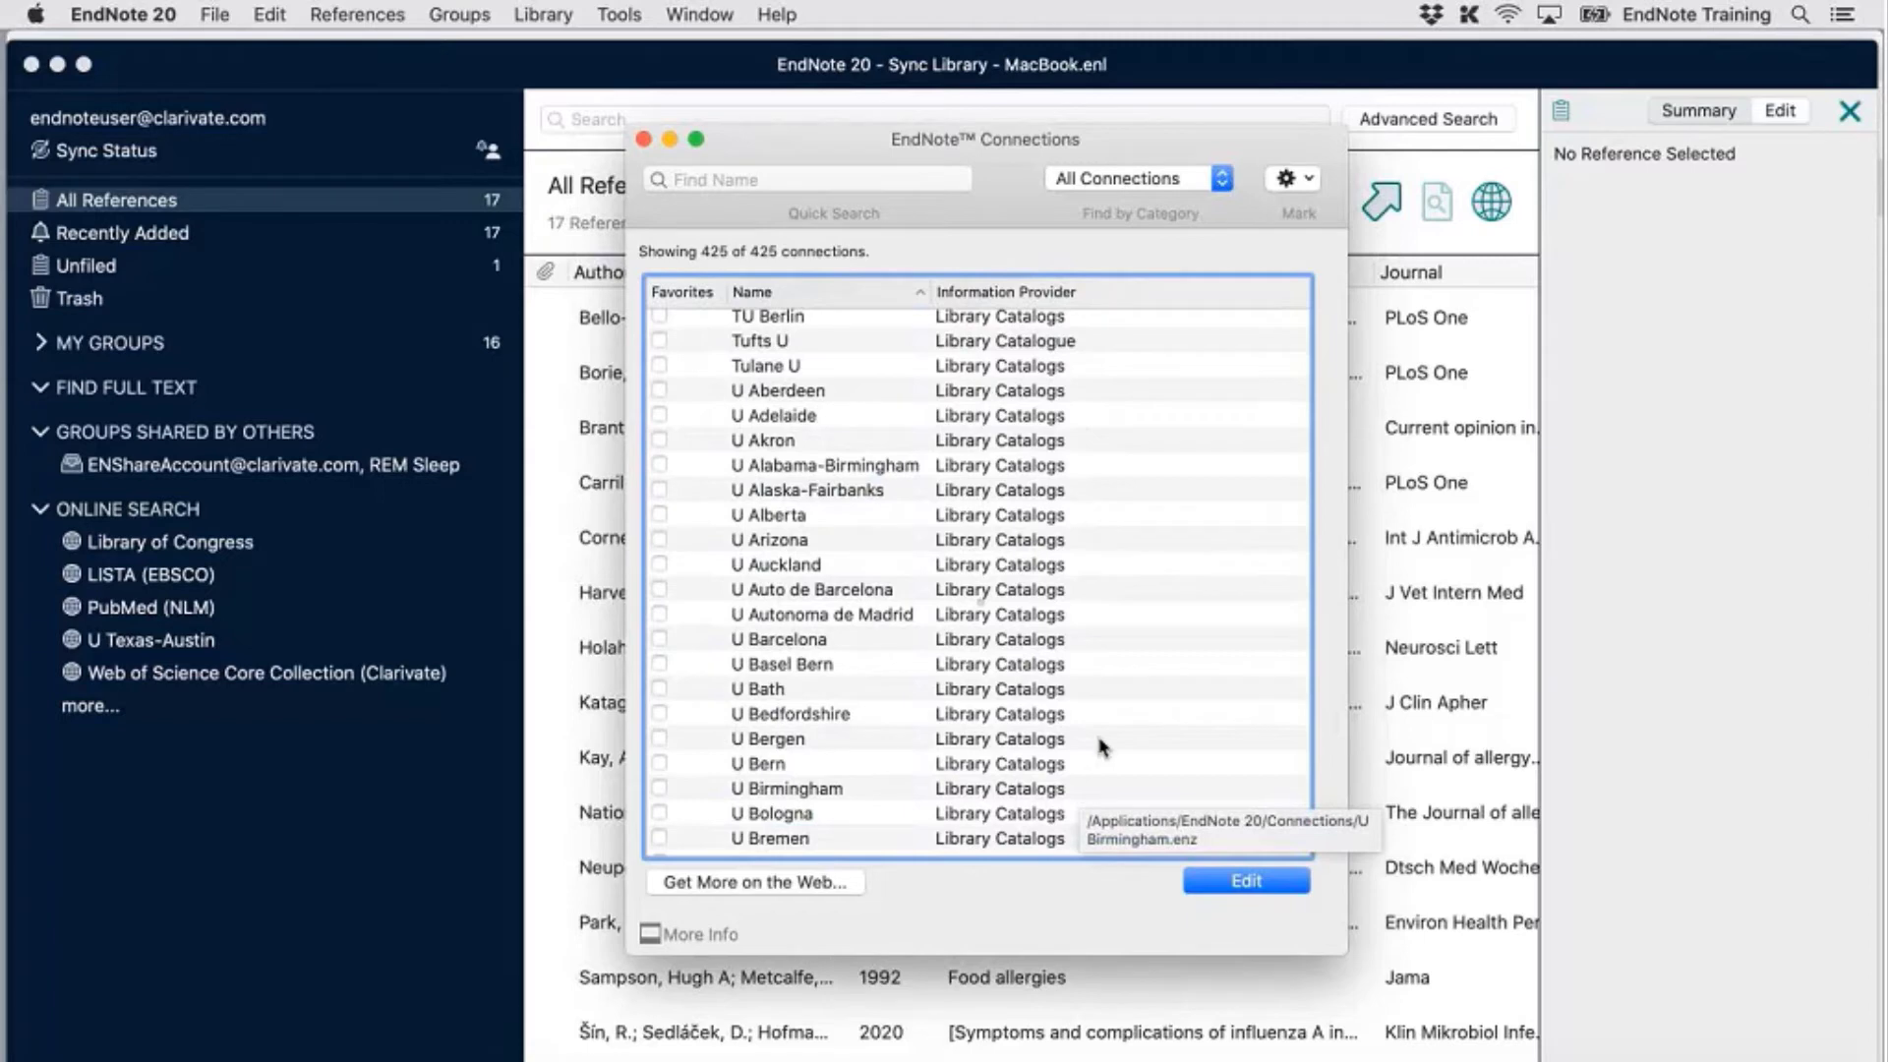
scroll(1099, 747, down, 15)
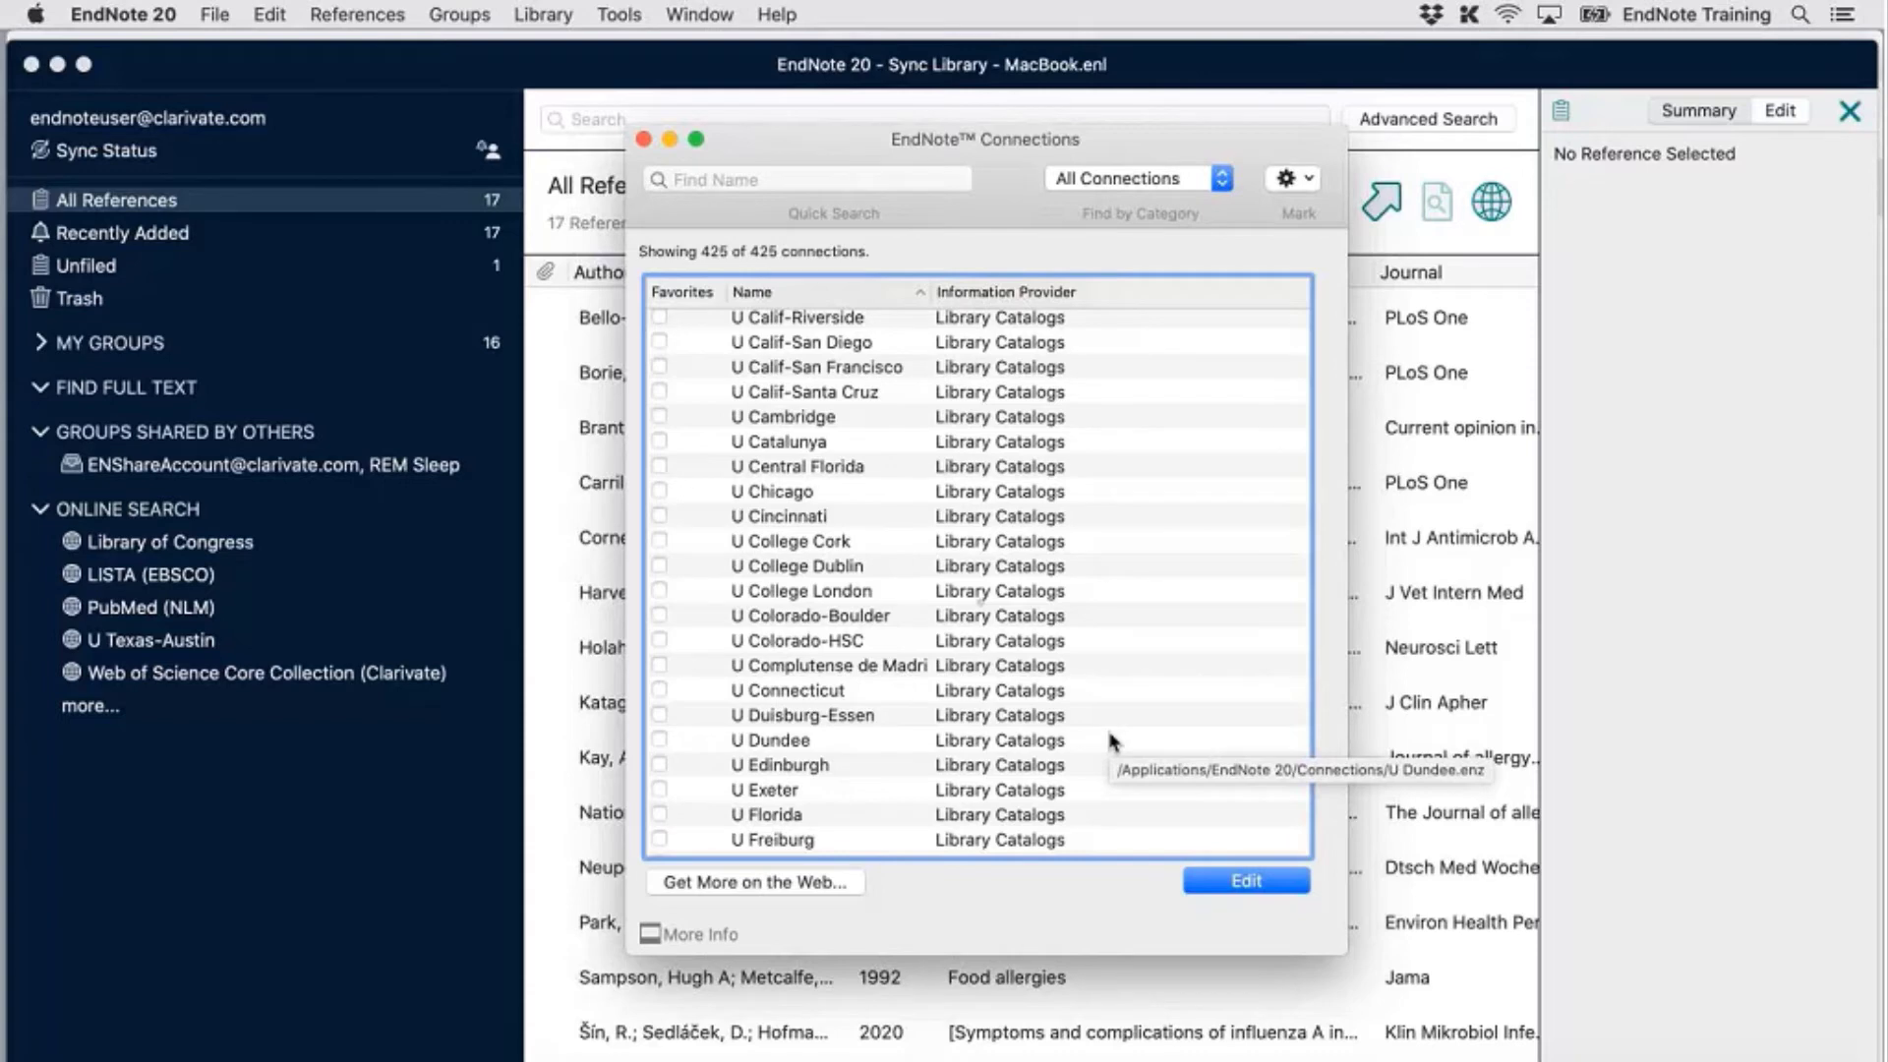
scroll(1109, 734, down, 10)
scroll(1109, 735, down, 10)
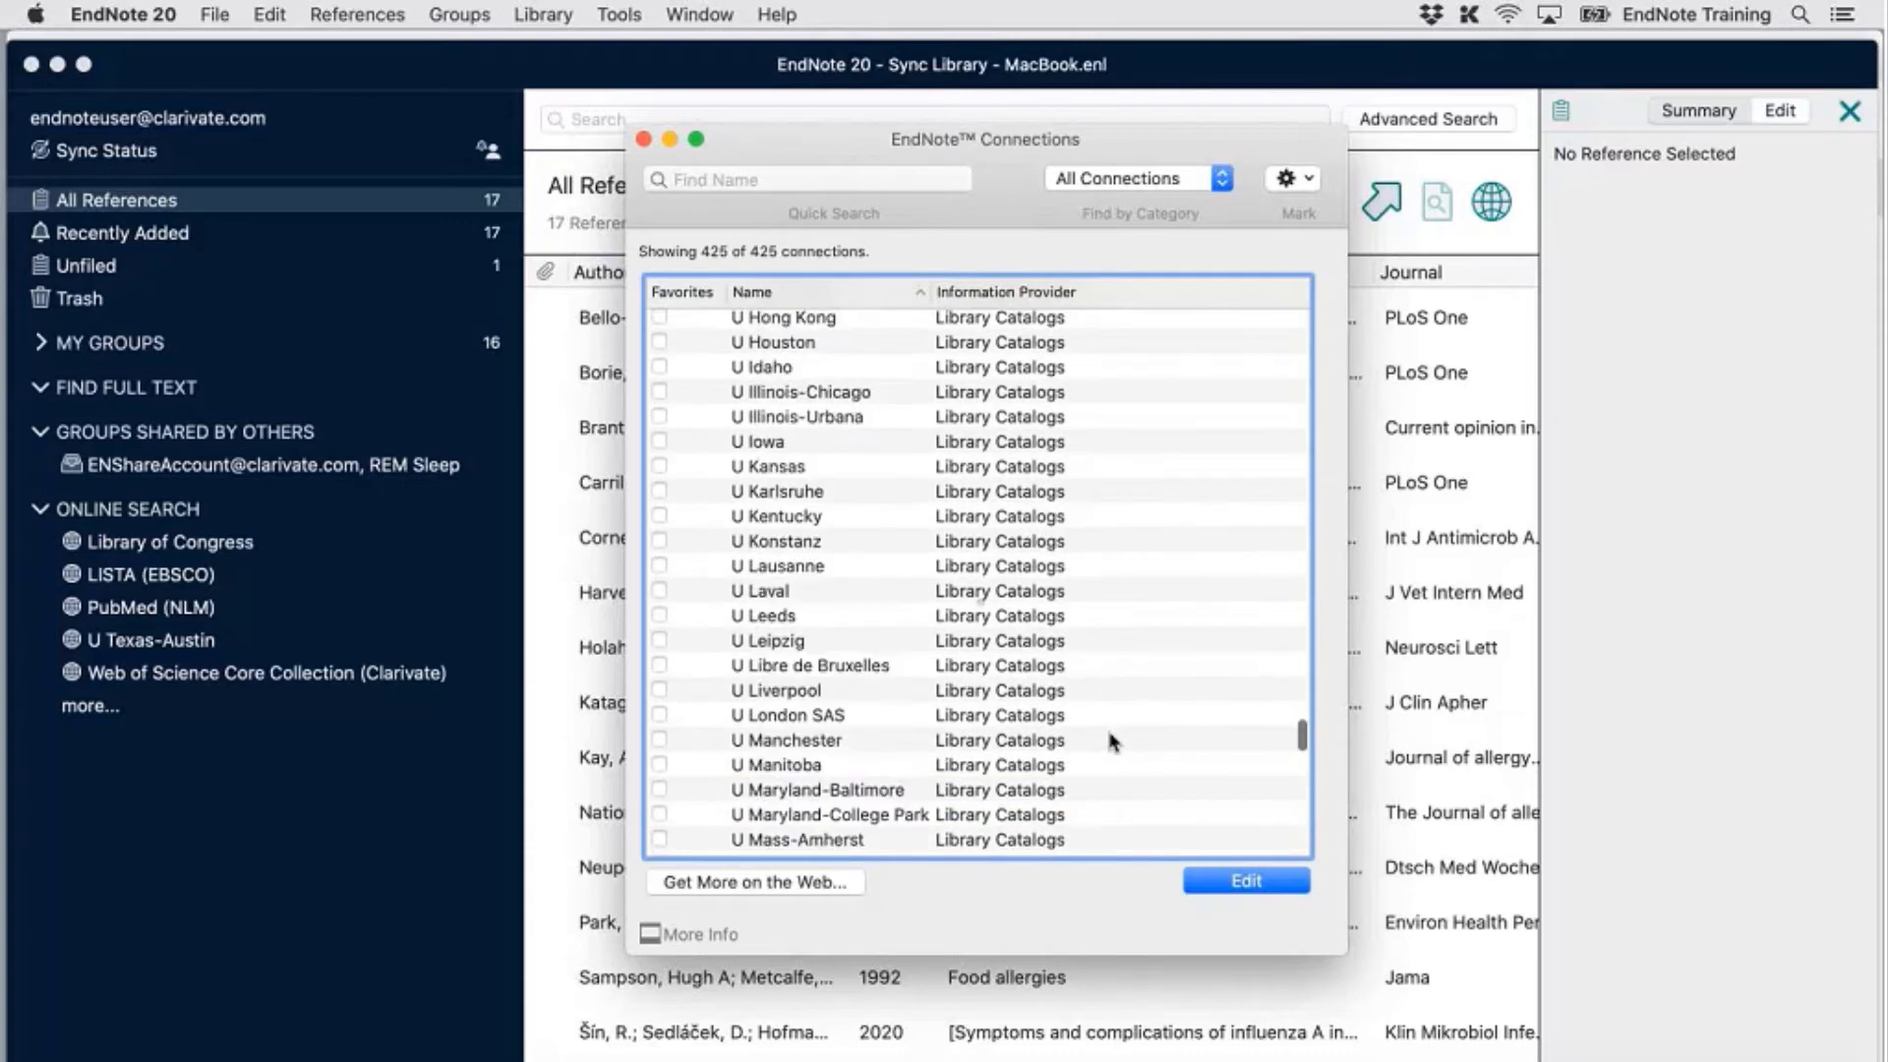
scroll(1110, 740, down, 10)
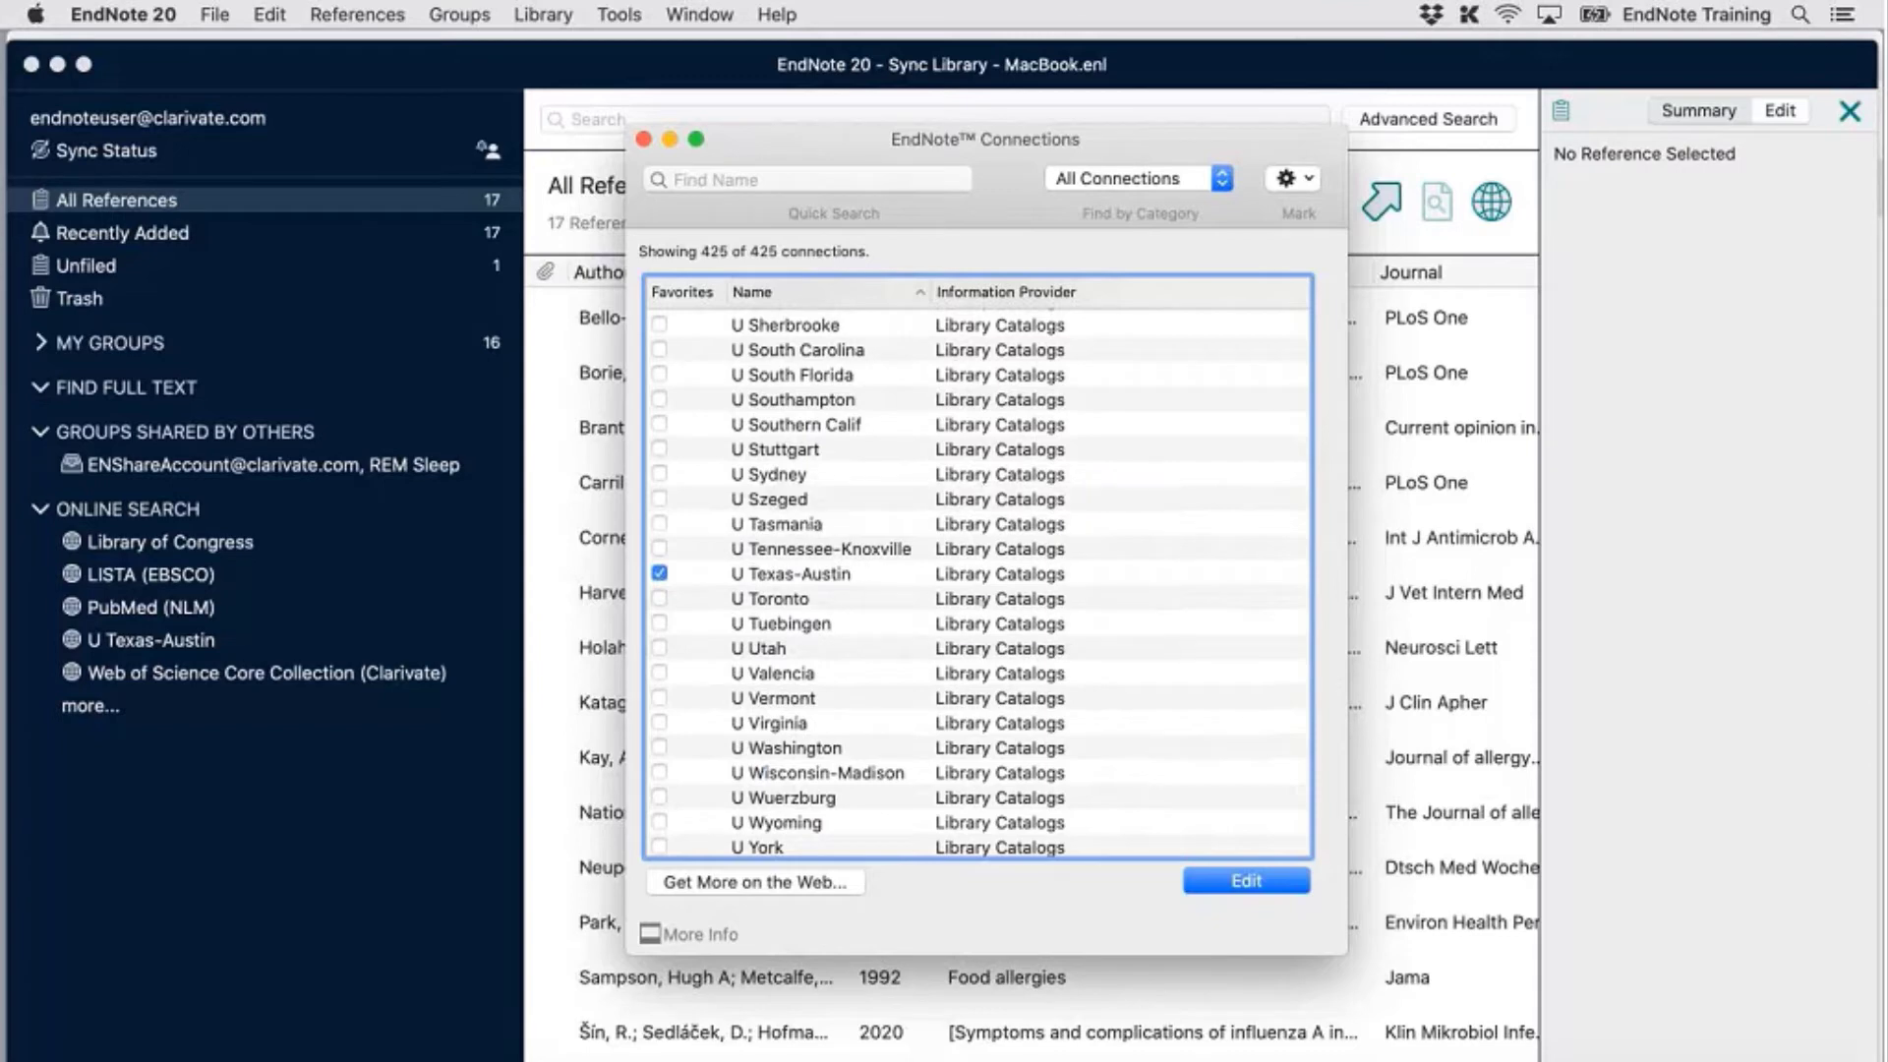
Close the Connections manager and try the U Texas-Austin online search, which fails with 'Domain name not found'
click(644, 140)
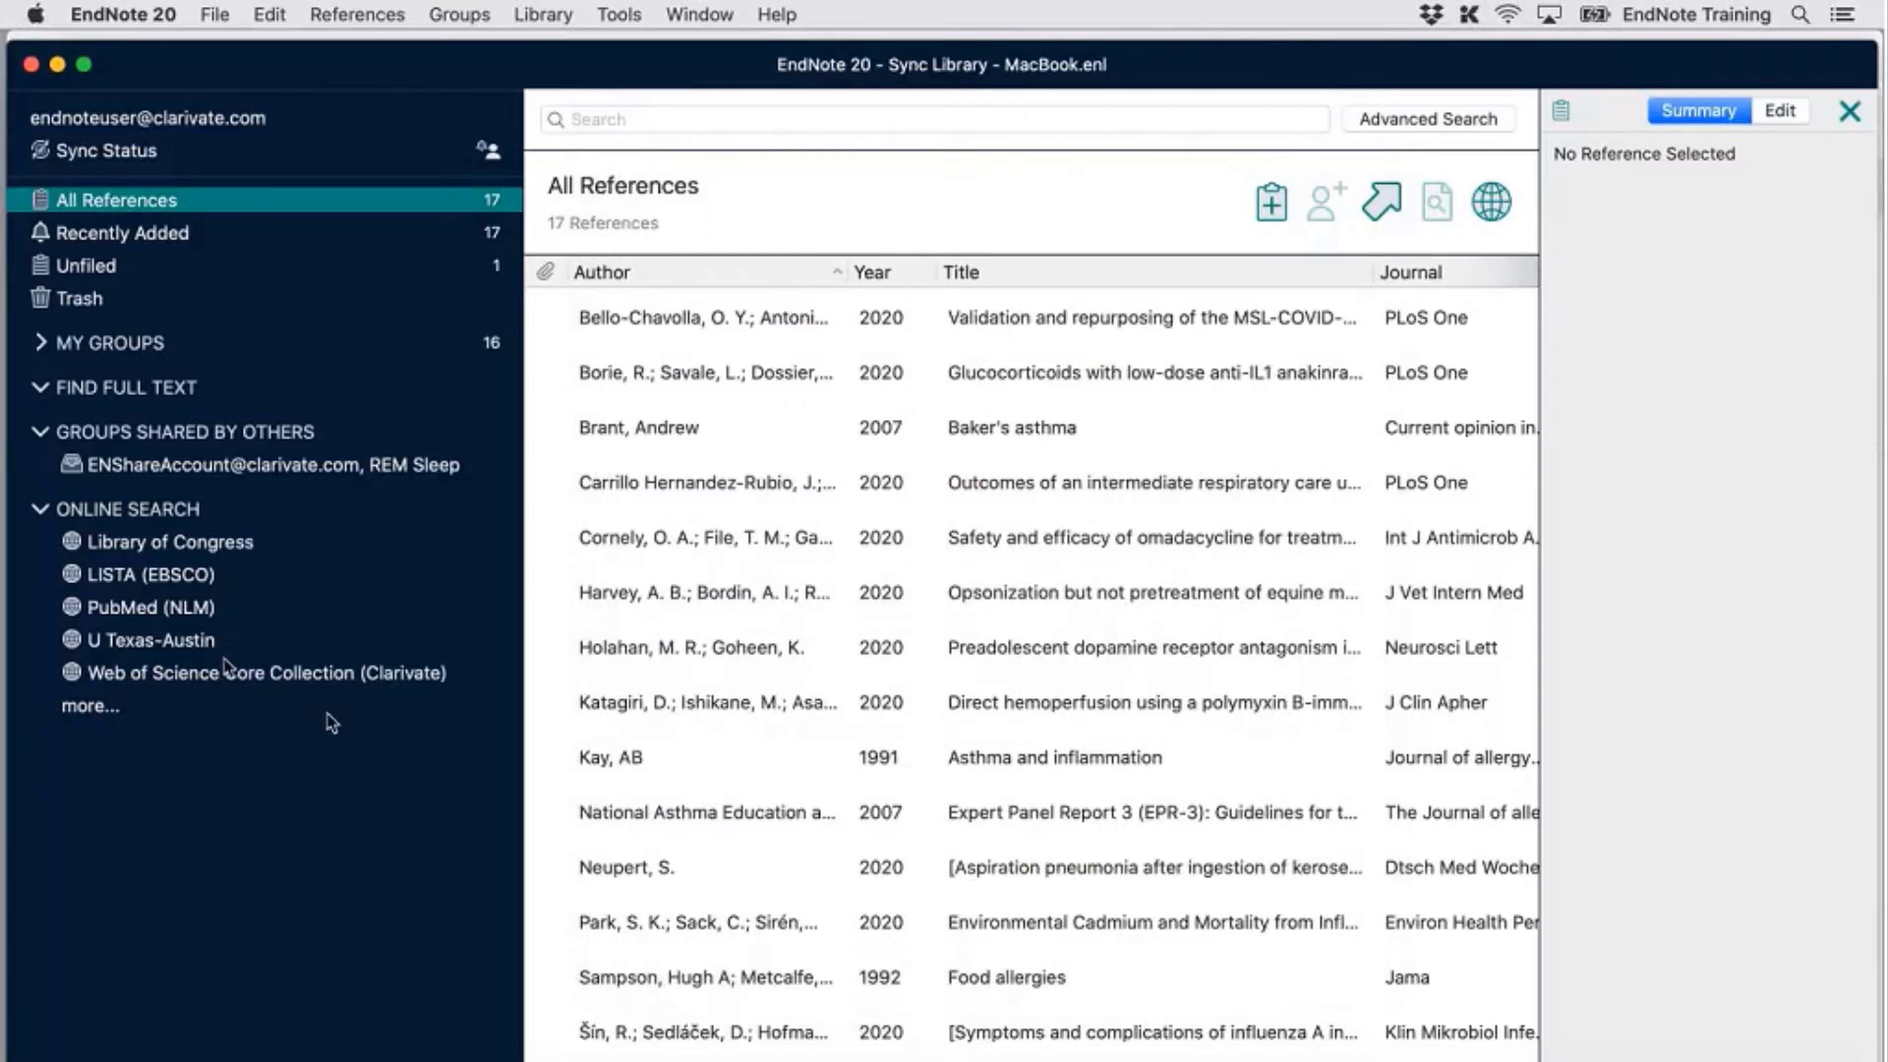
click(154, 644)
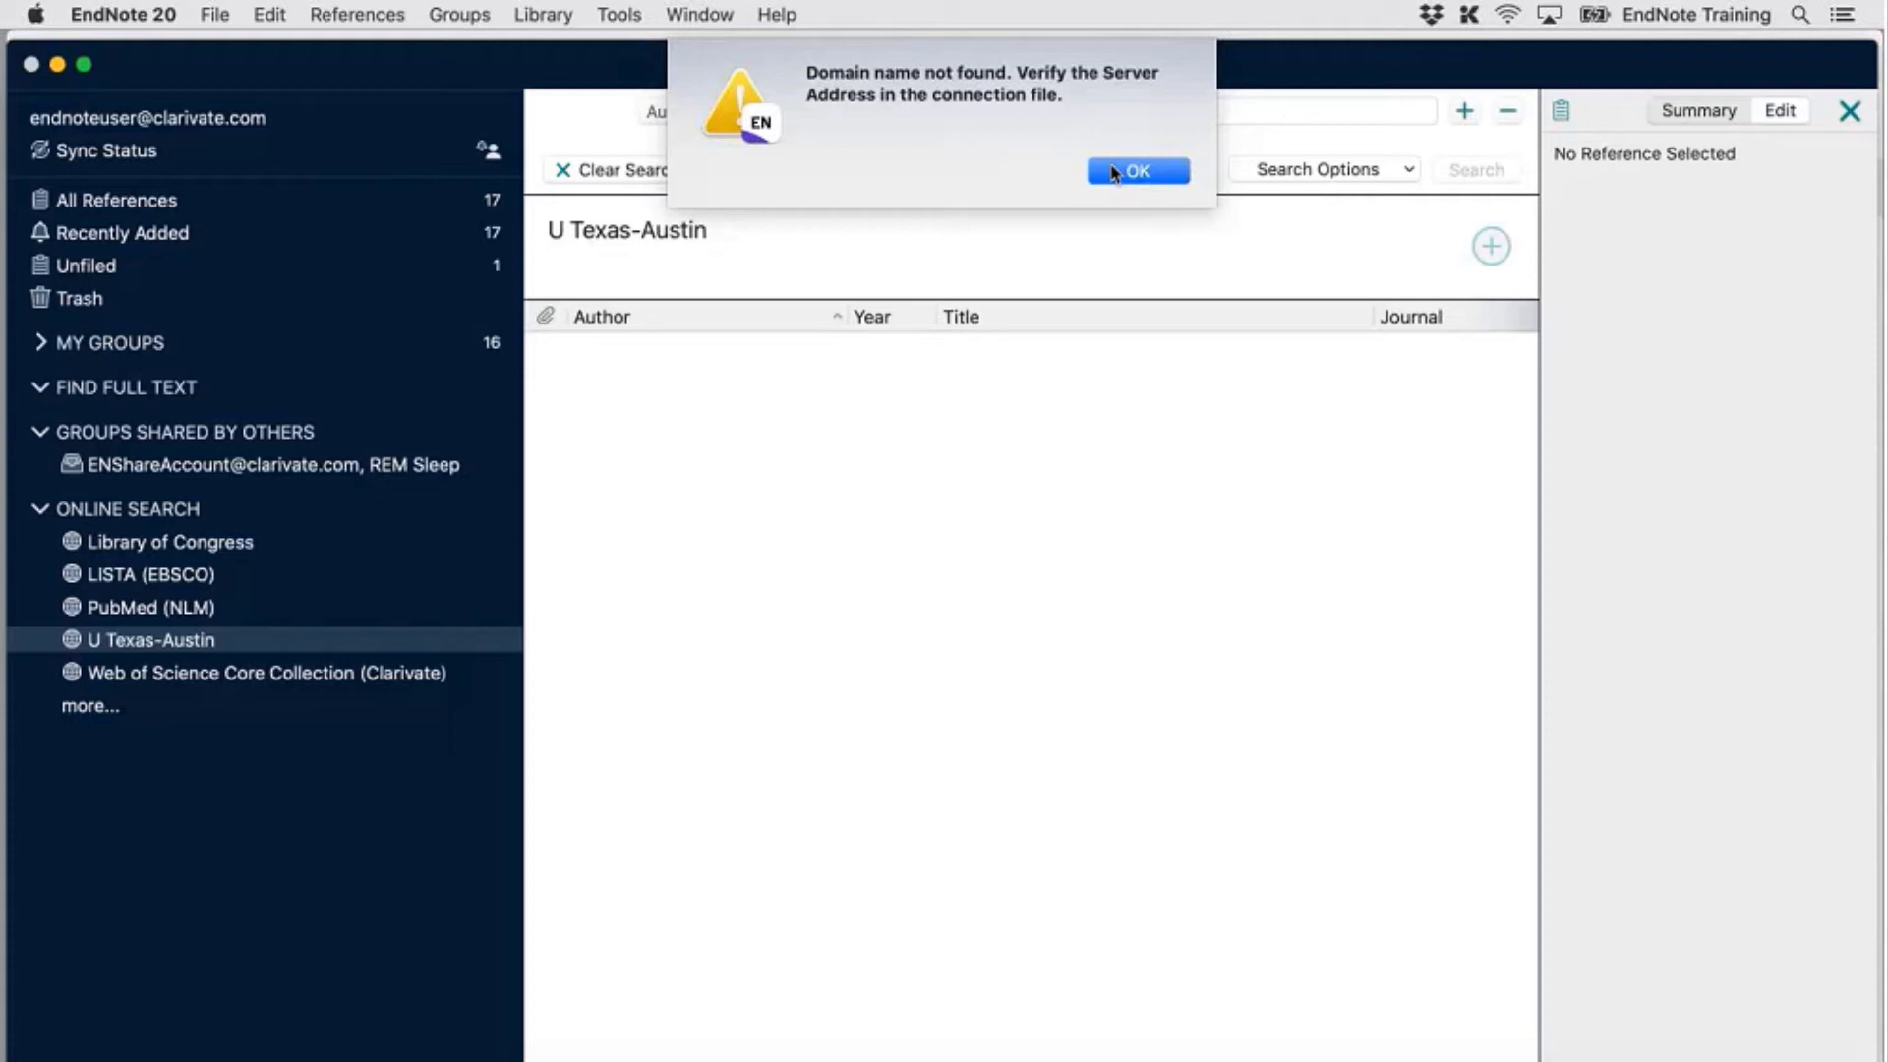
Dismiss the 'Domain name not found' alert, then open and close the Tools menu
click(1114, 174)
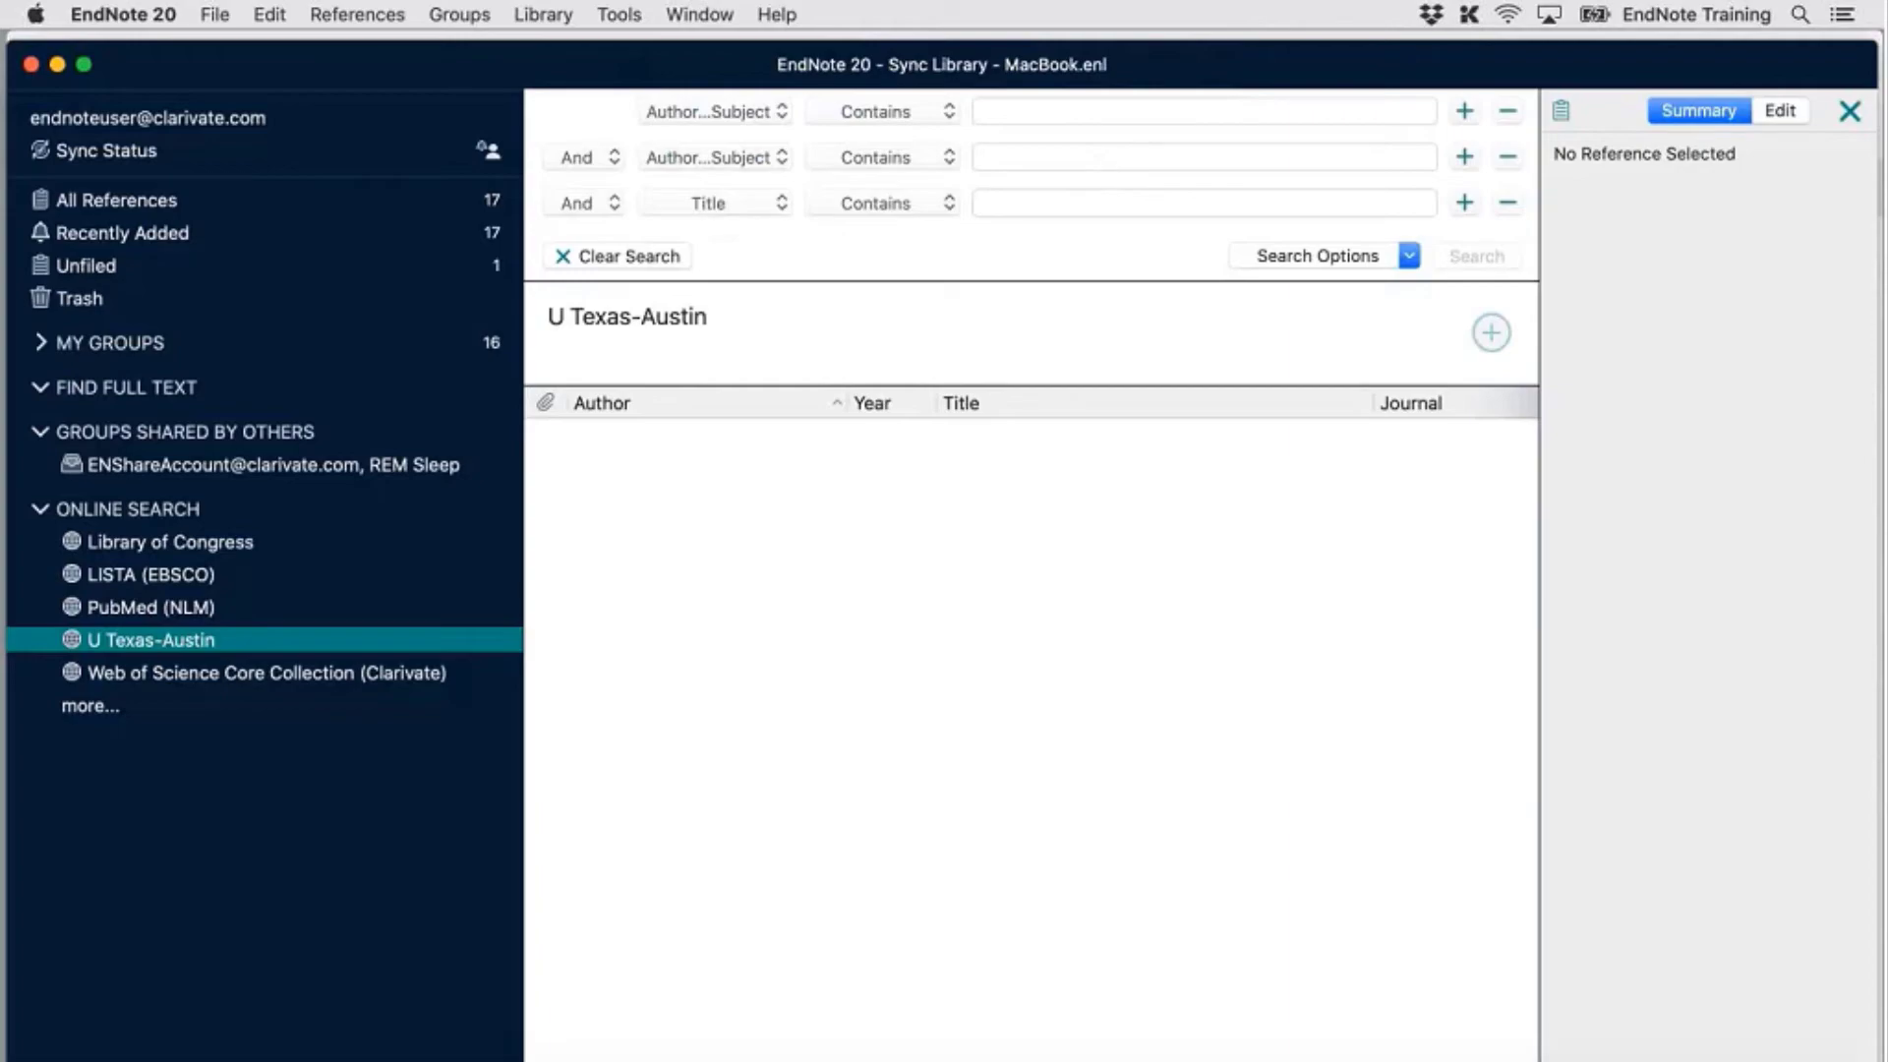
click(618, 14)
click(627, 49)
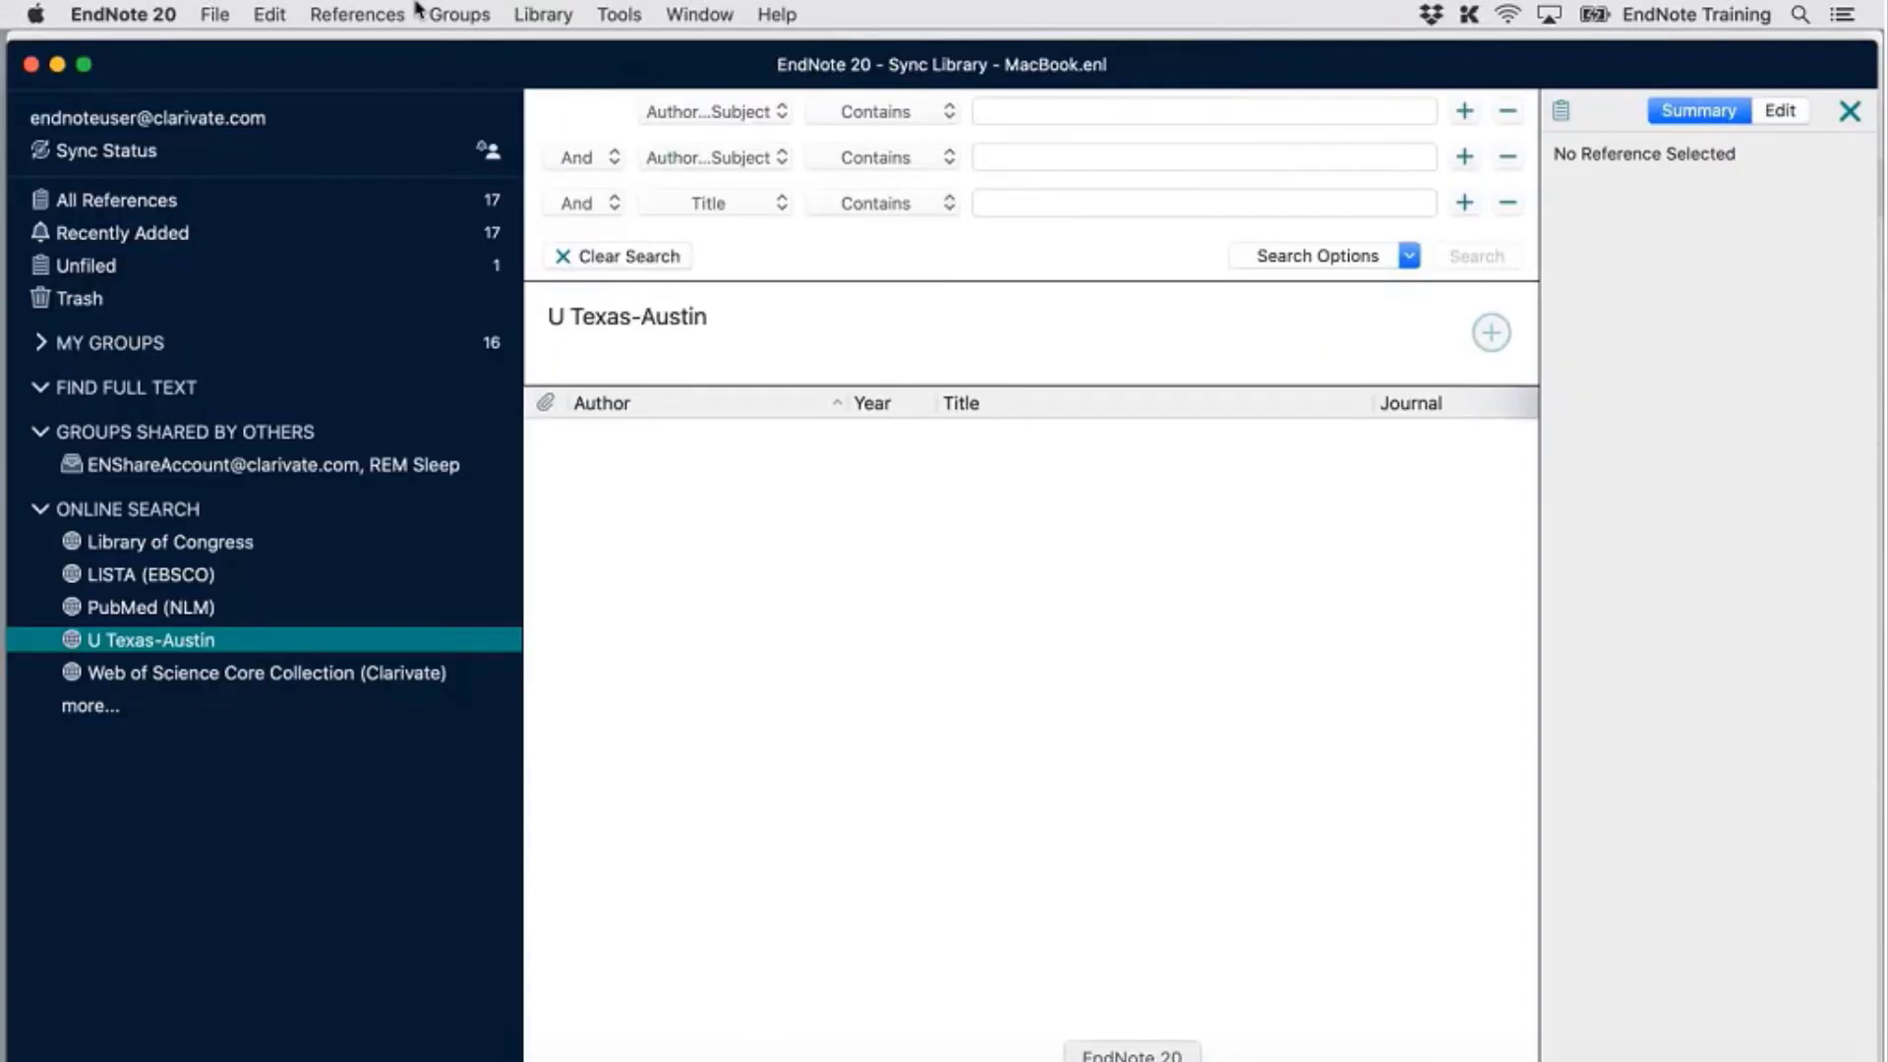
Open the U Texas-Austin.enz connection file for editing from Tools > Connection Files
click(619, 14)
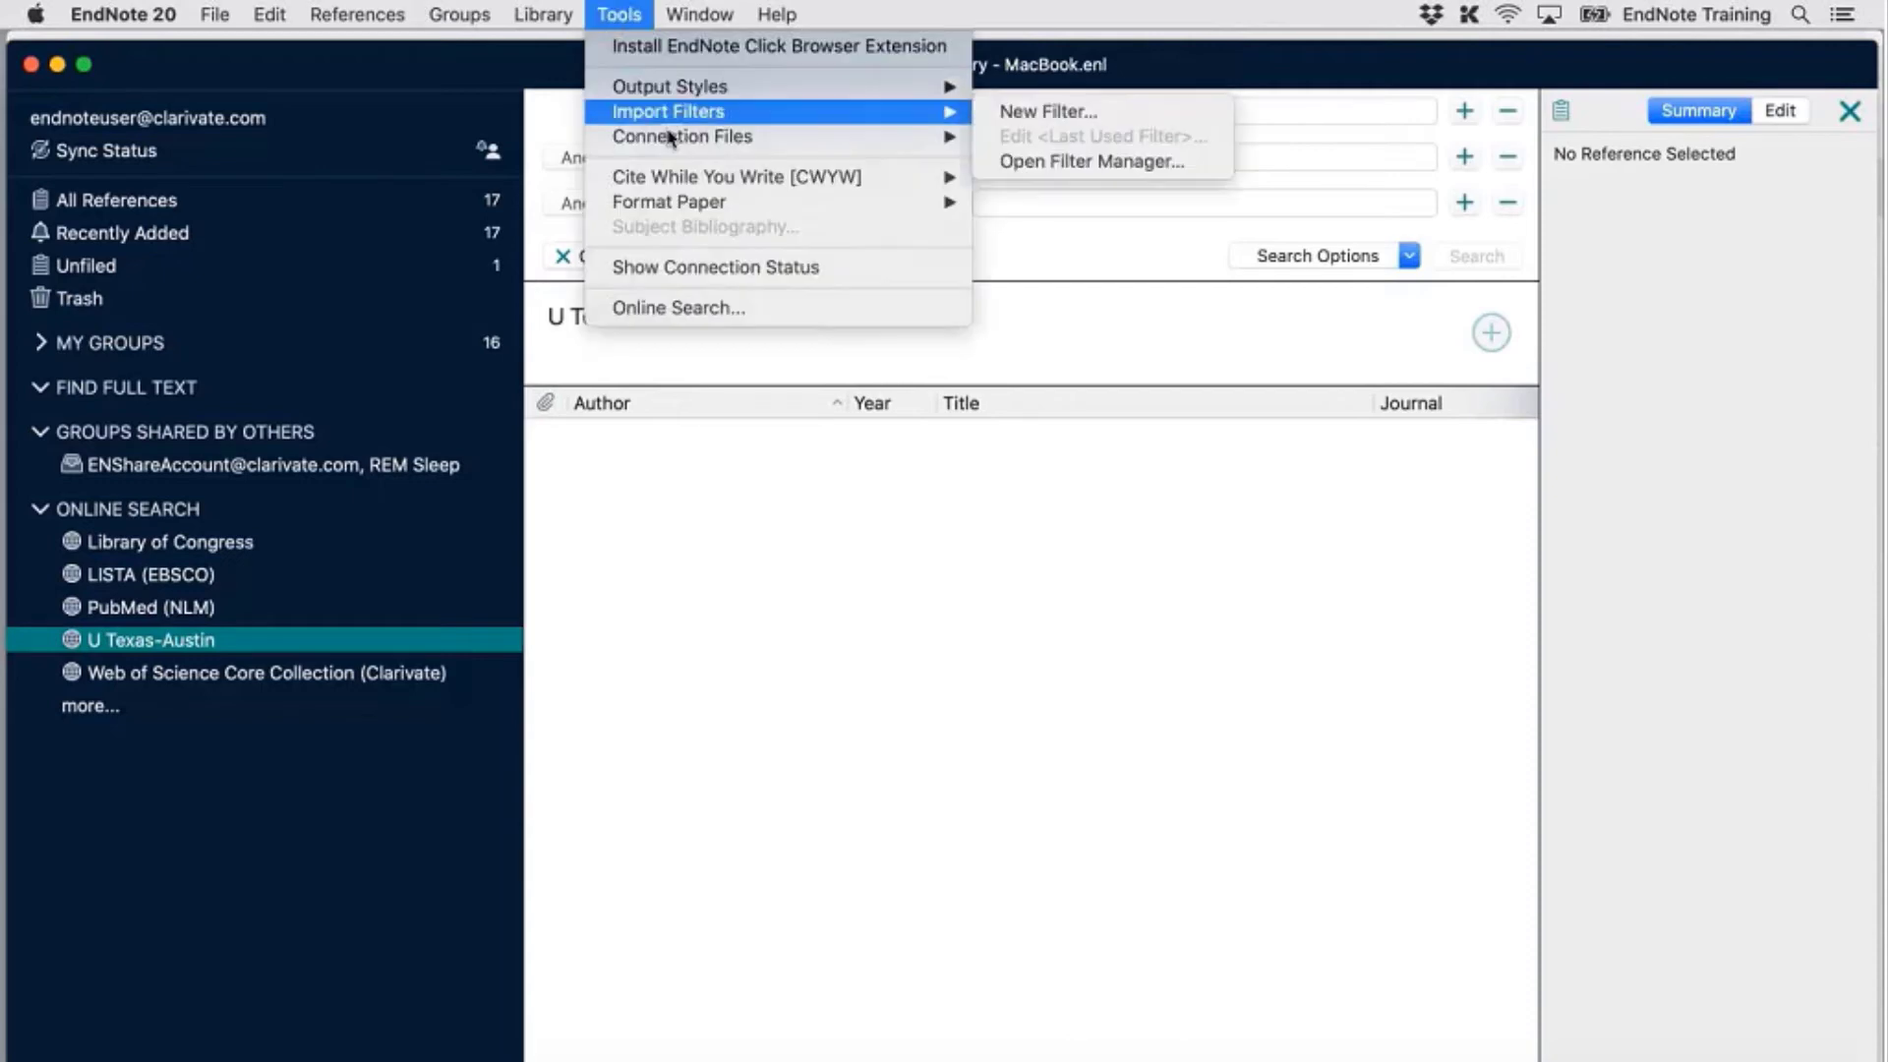
mouse_move(672, 137)
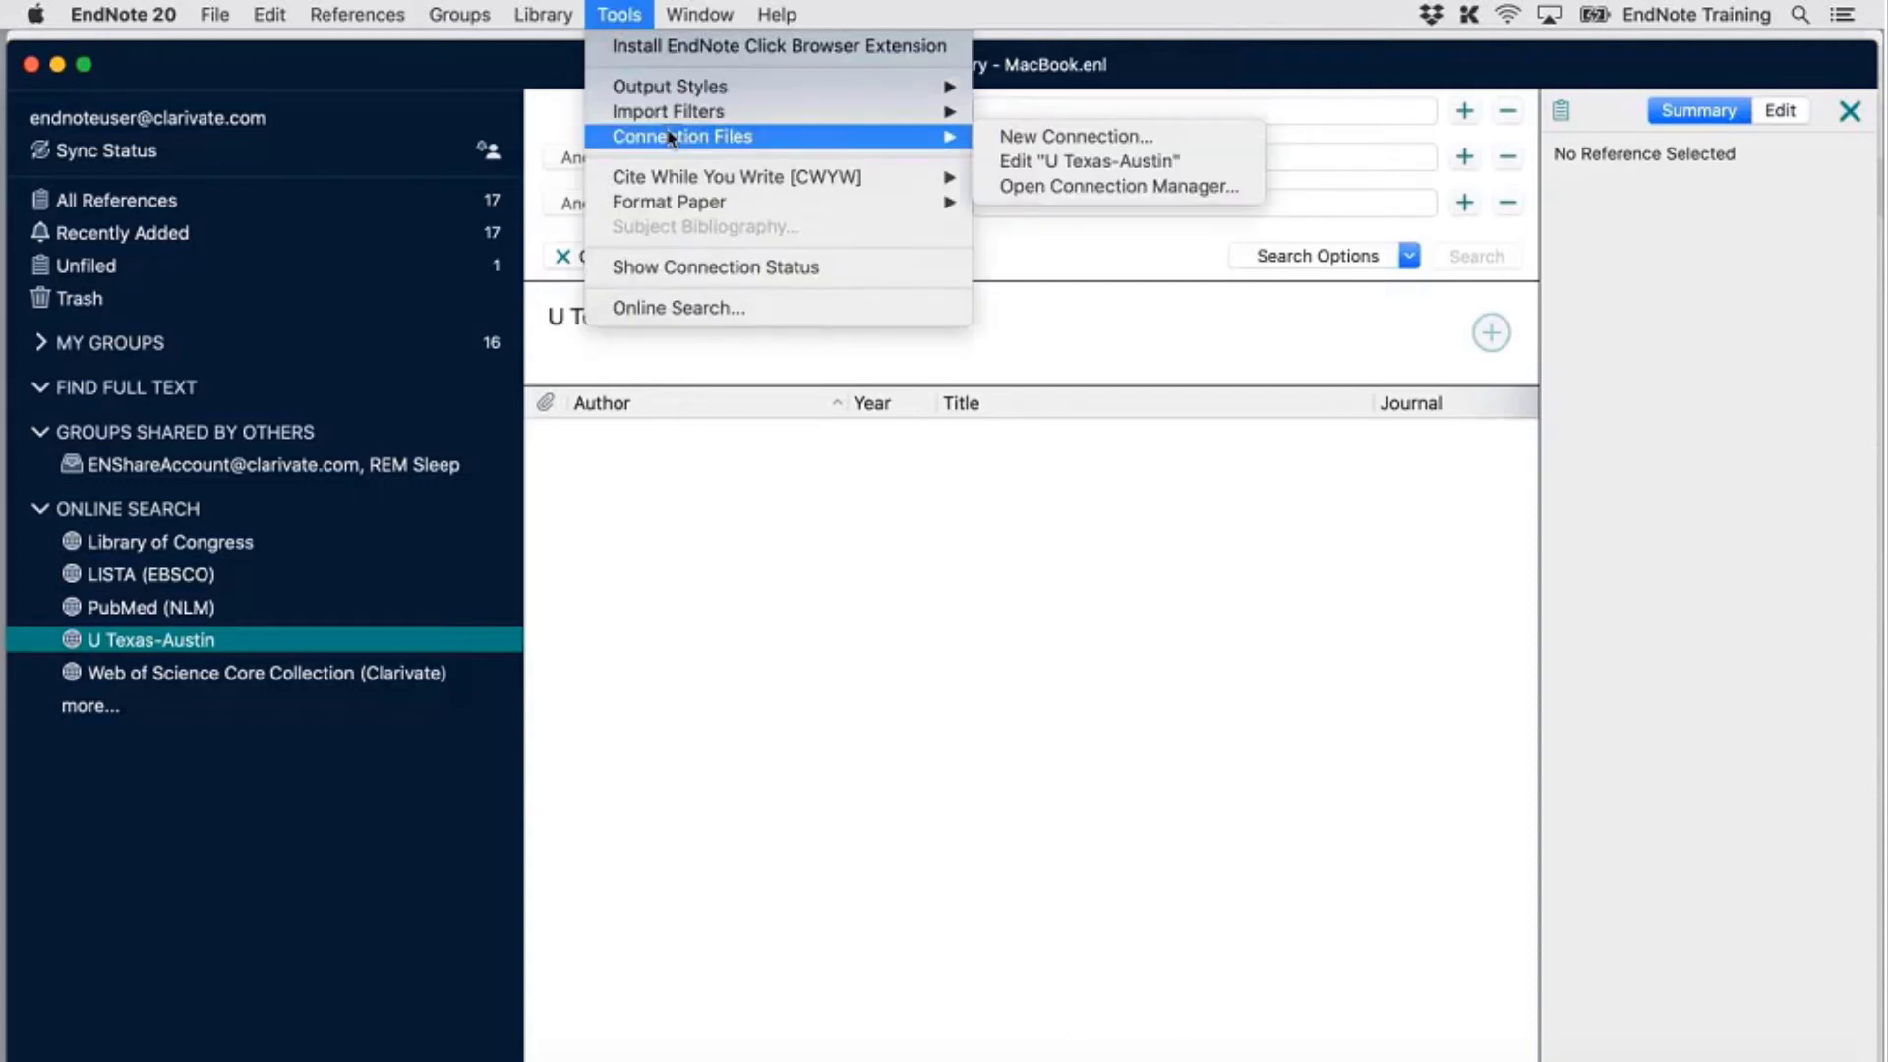
click(1012, 166)
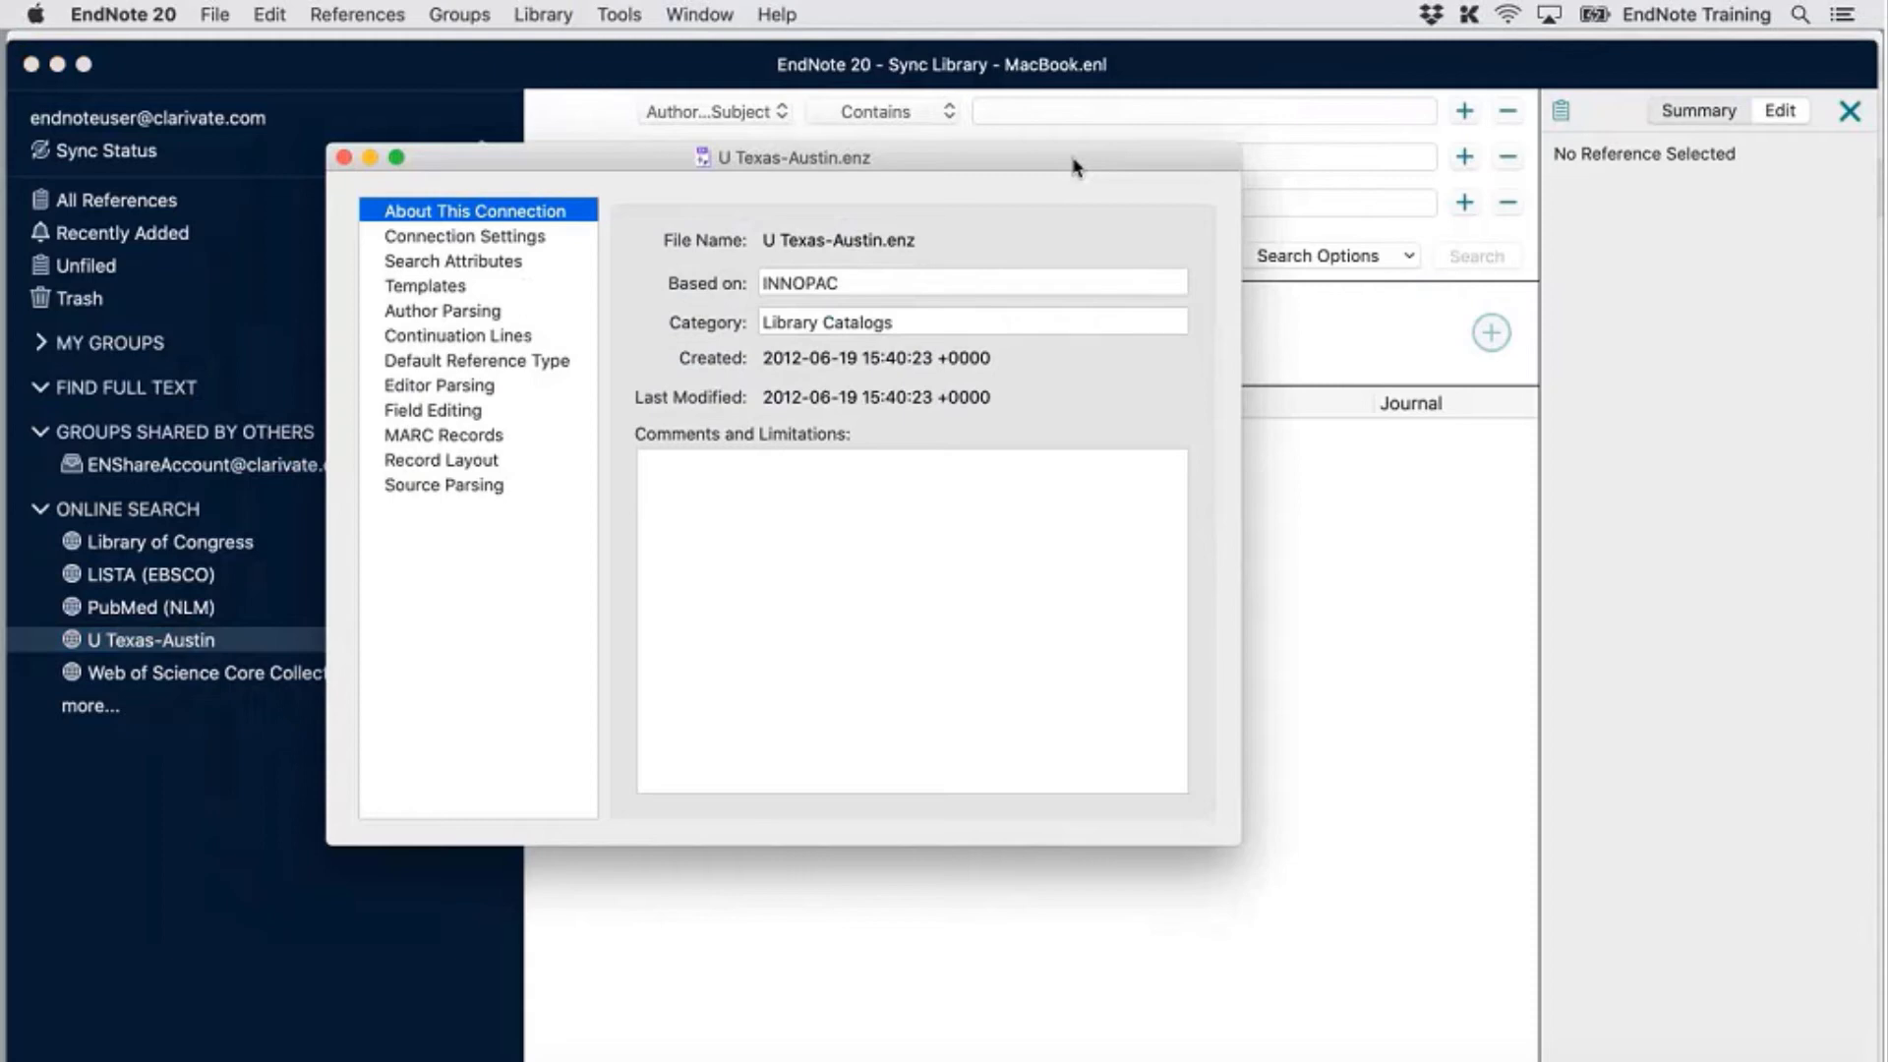
Browse the Author Parsing, Continuation Lines and Default Reference Type panels, ending on Connection Settings (catalog.lib.utexas.edu, INNOPAC)
click(482, 313)
click(464, 336)
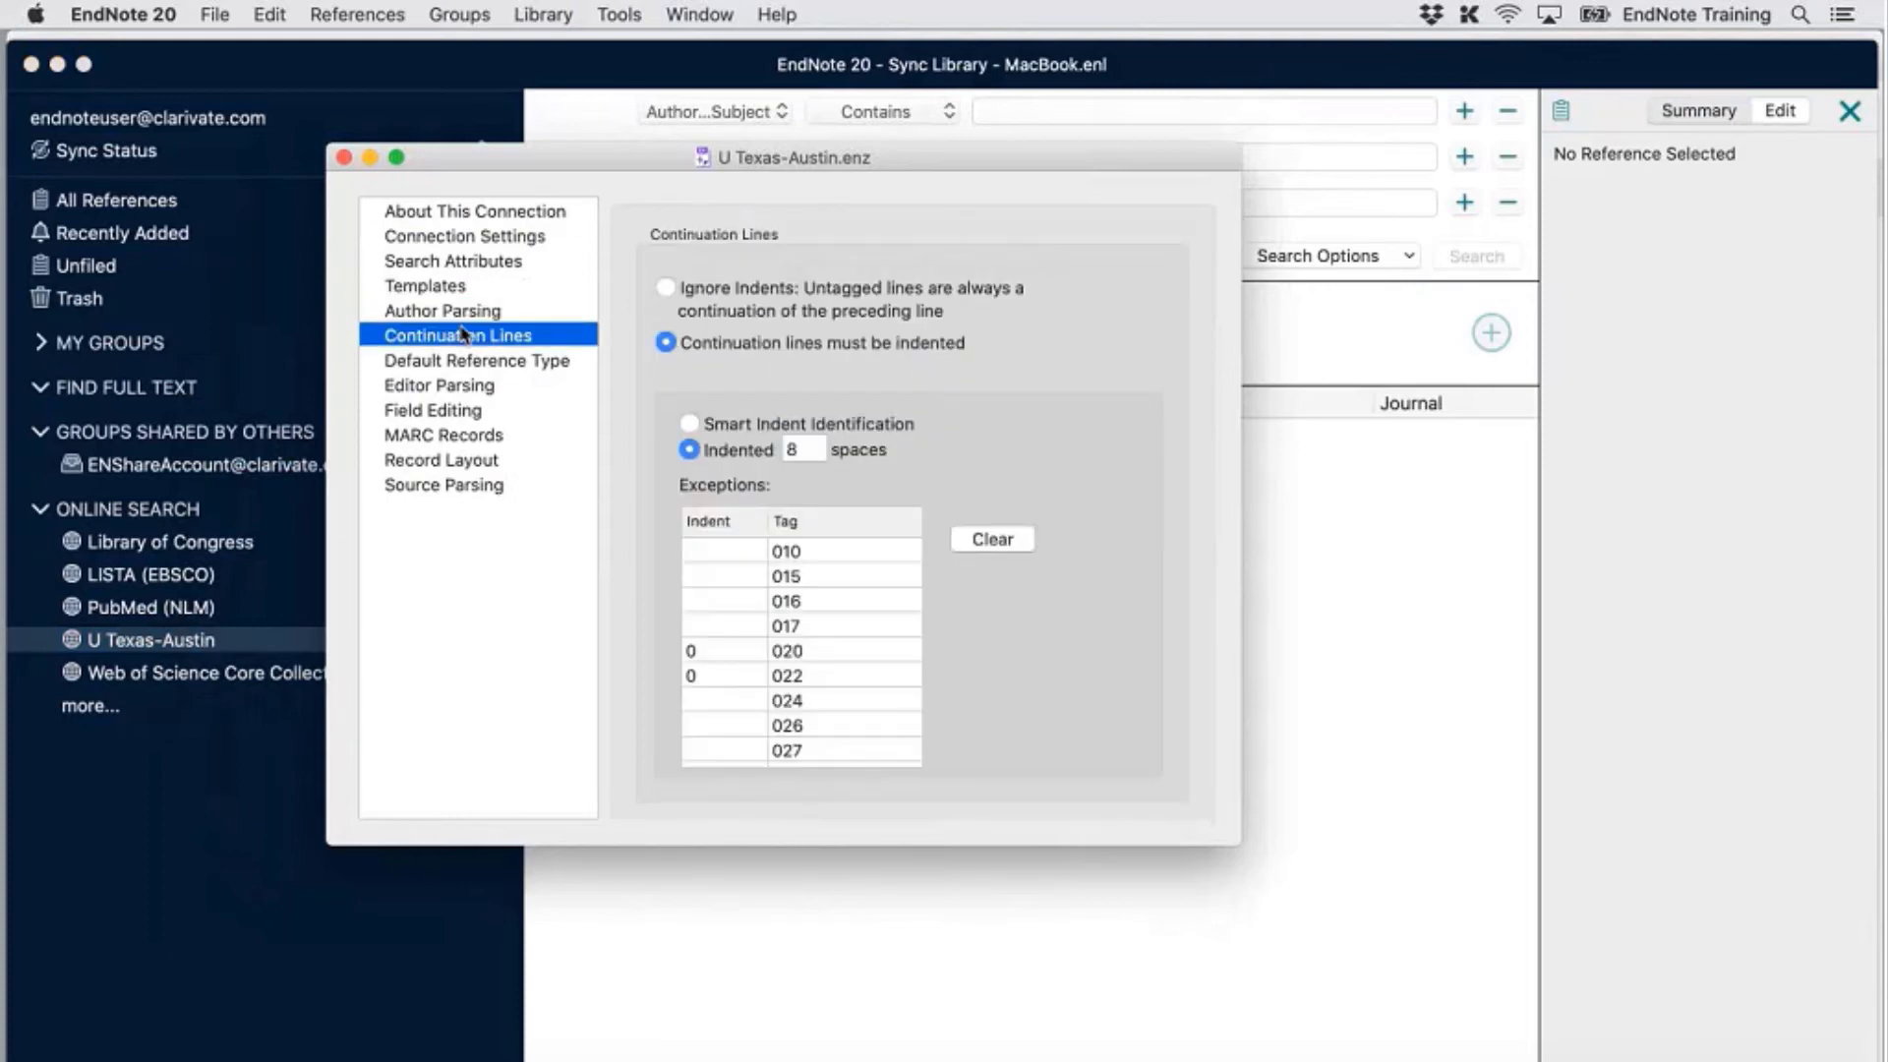
click(456, 364)
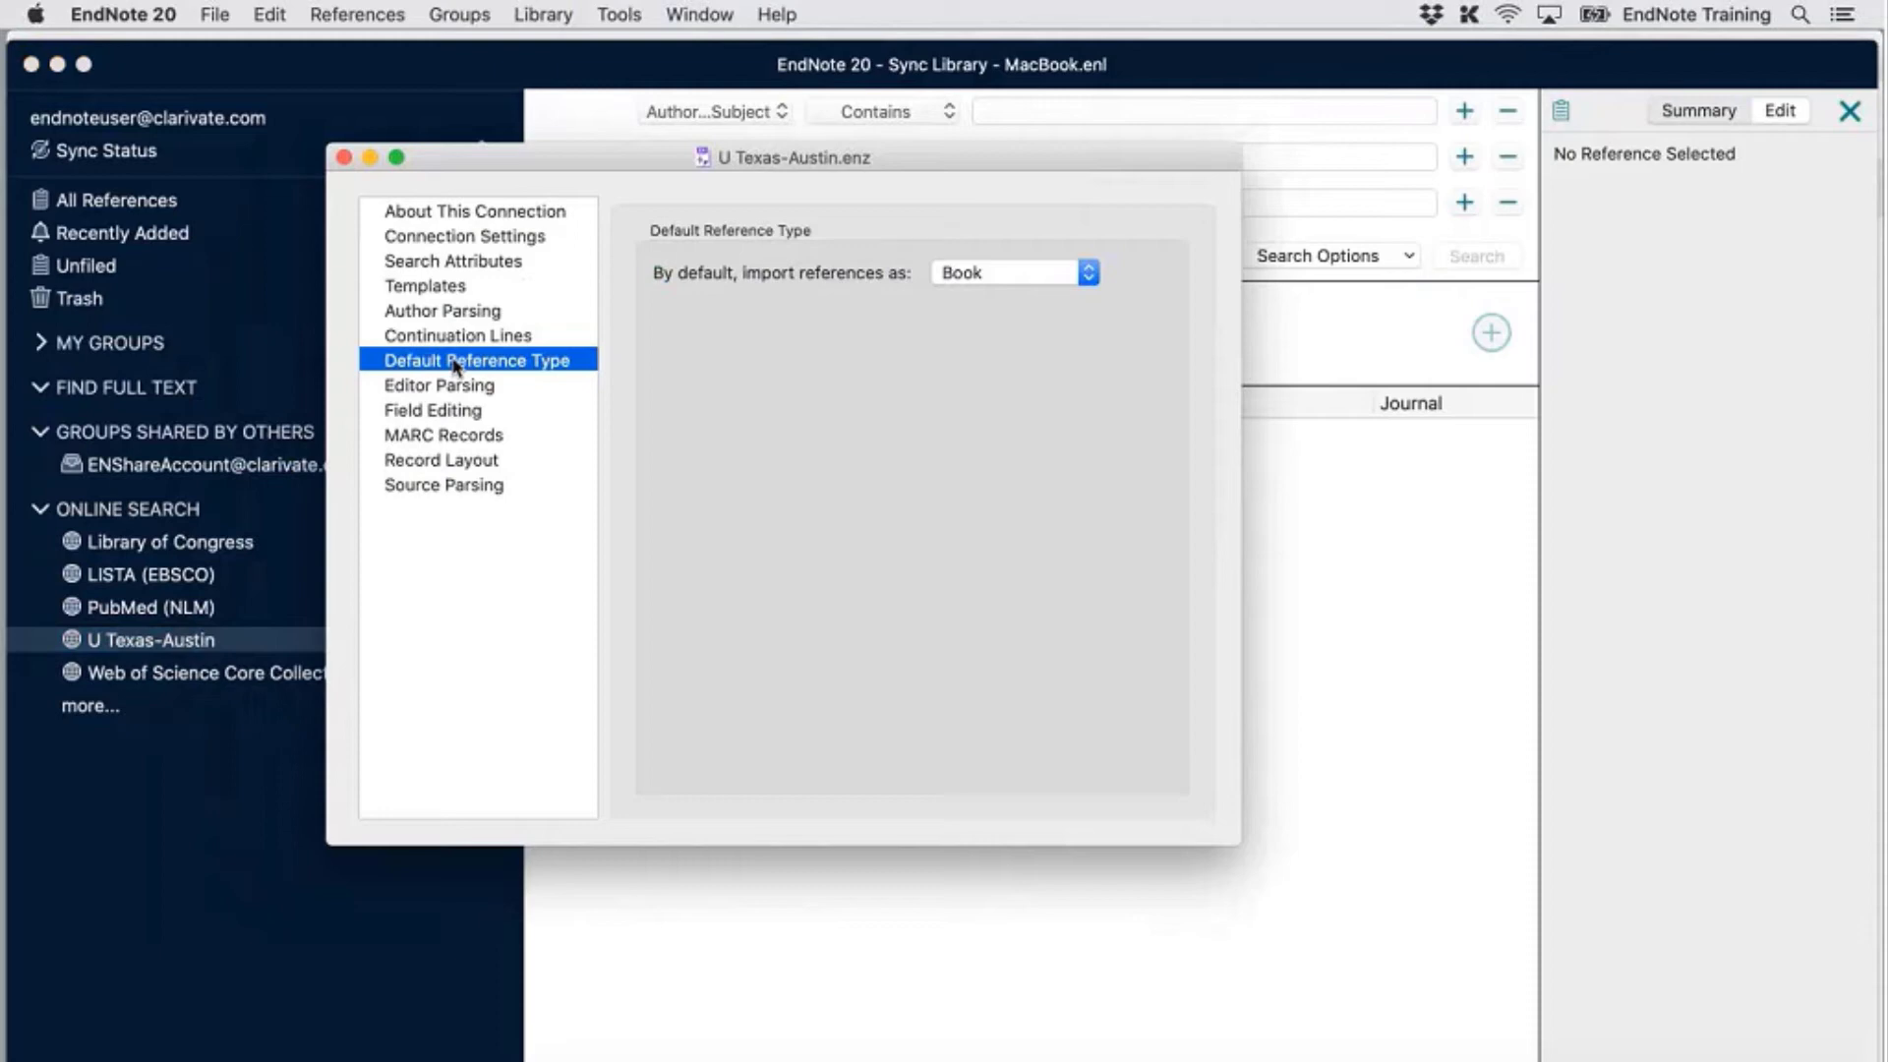
click(467, 239)
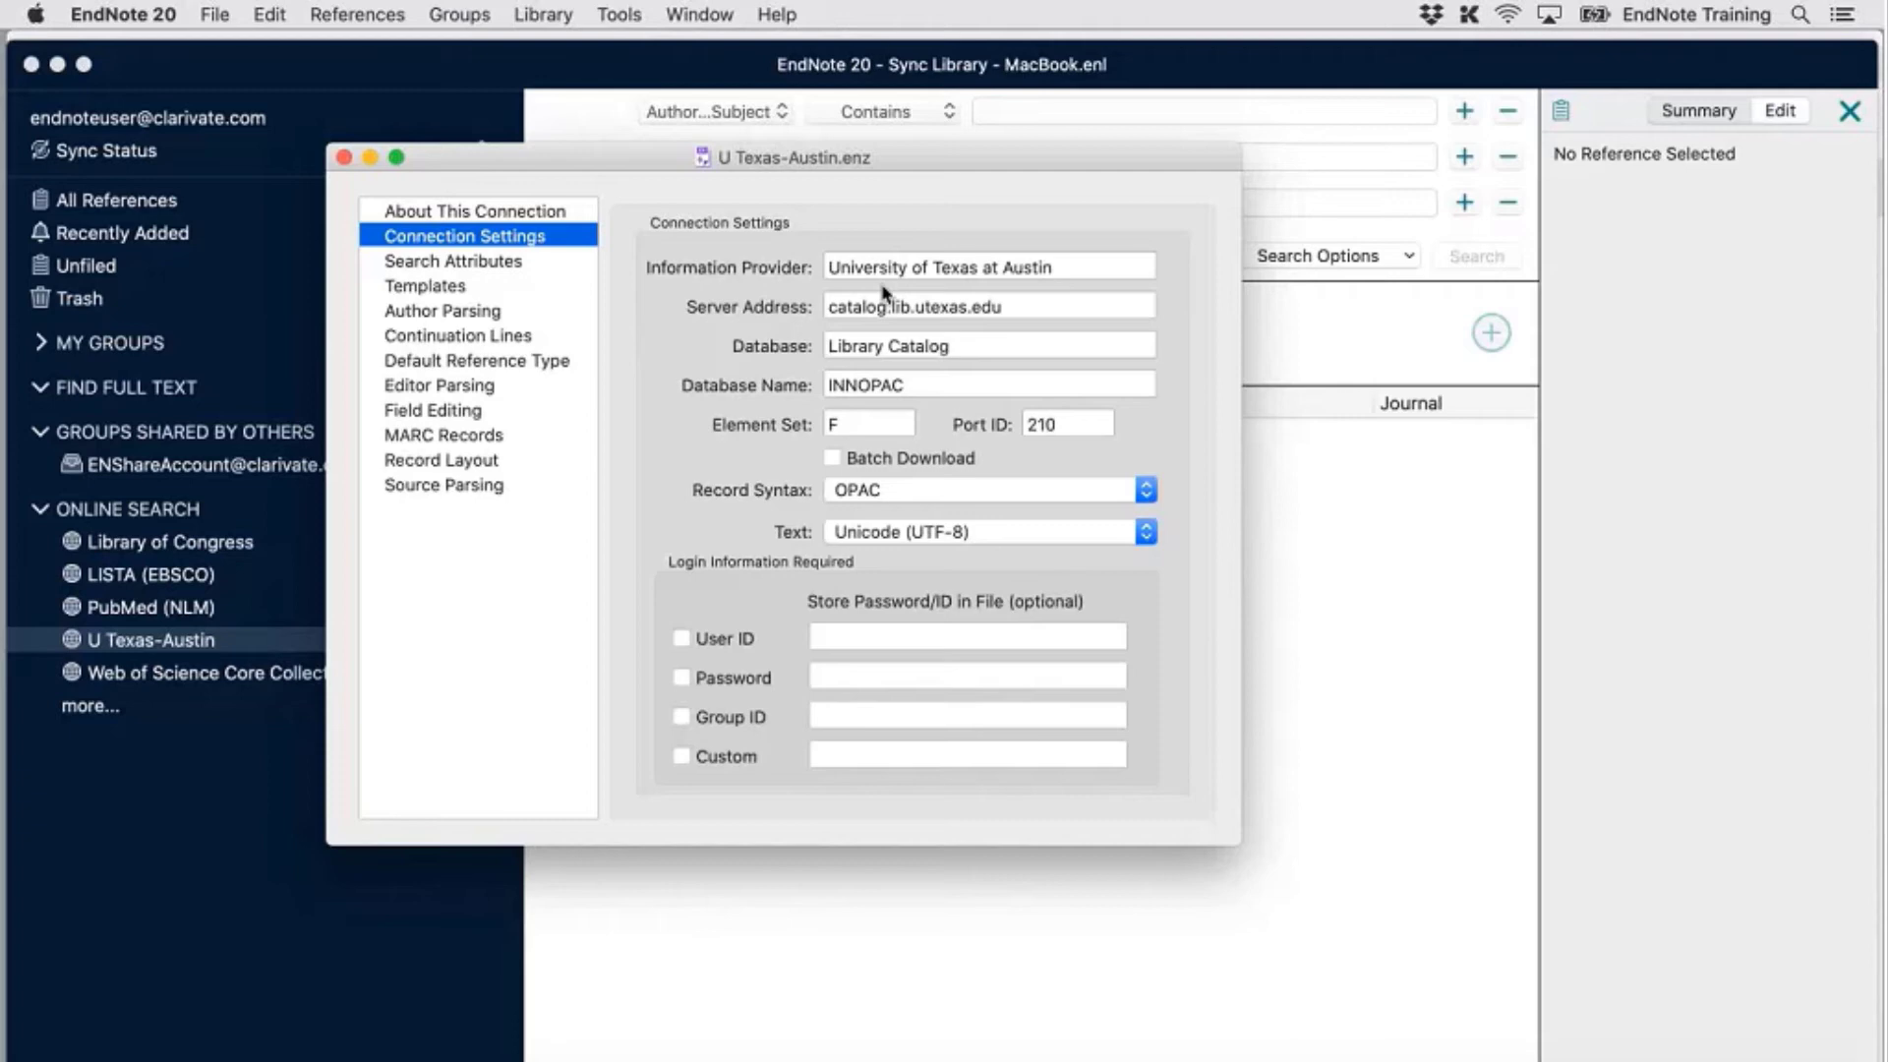
Select the old server address catalog.lib.utexas.edu, then switch to Firefox
click(1023, 308)
key(super+a)
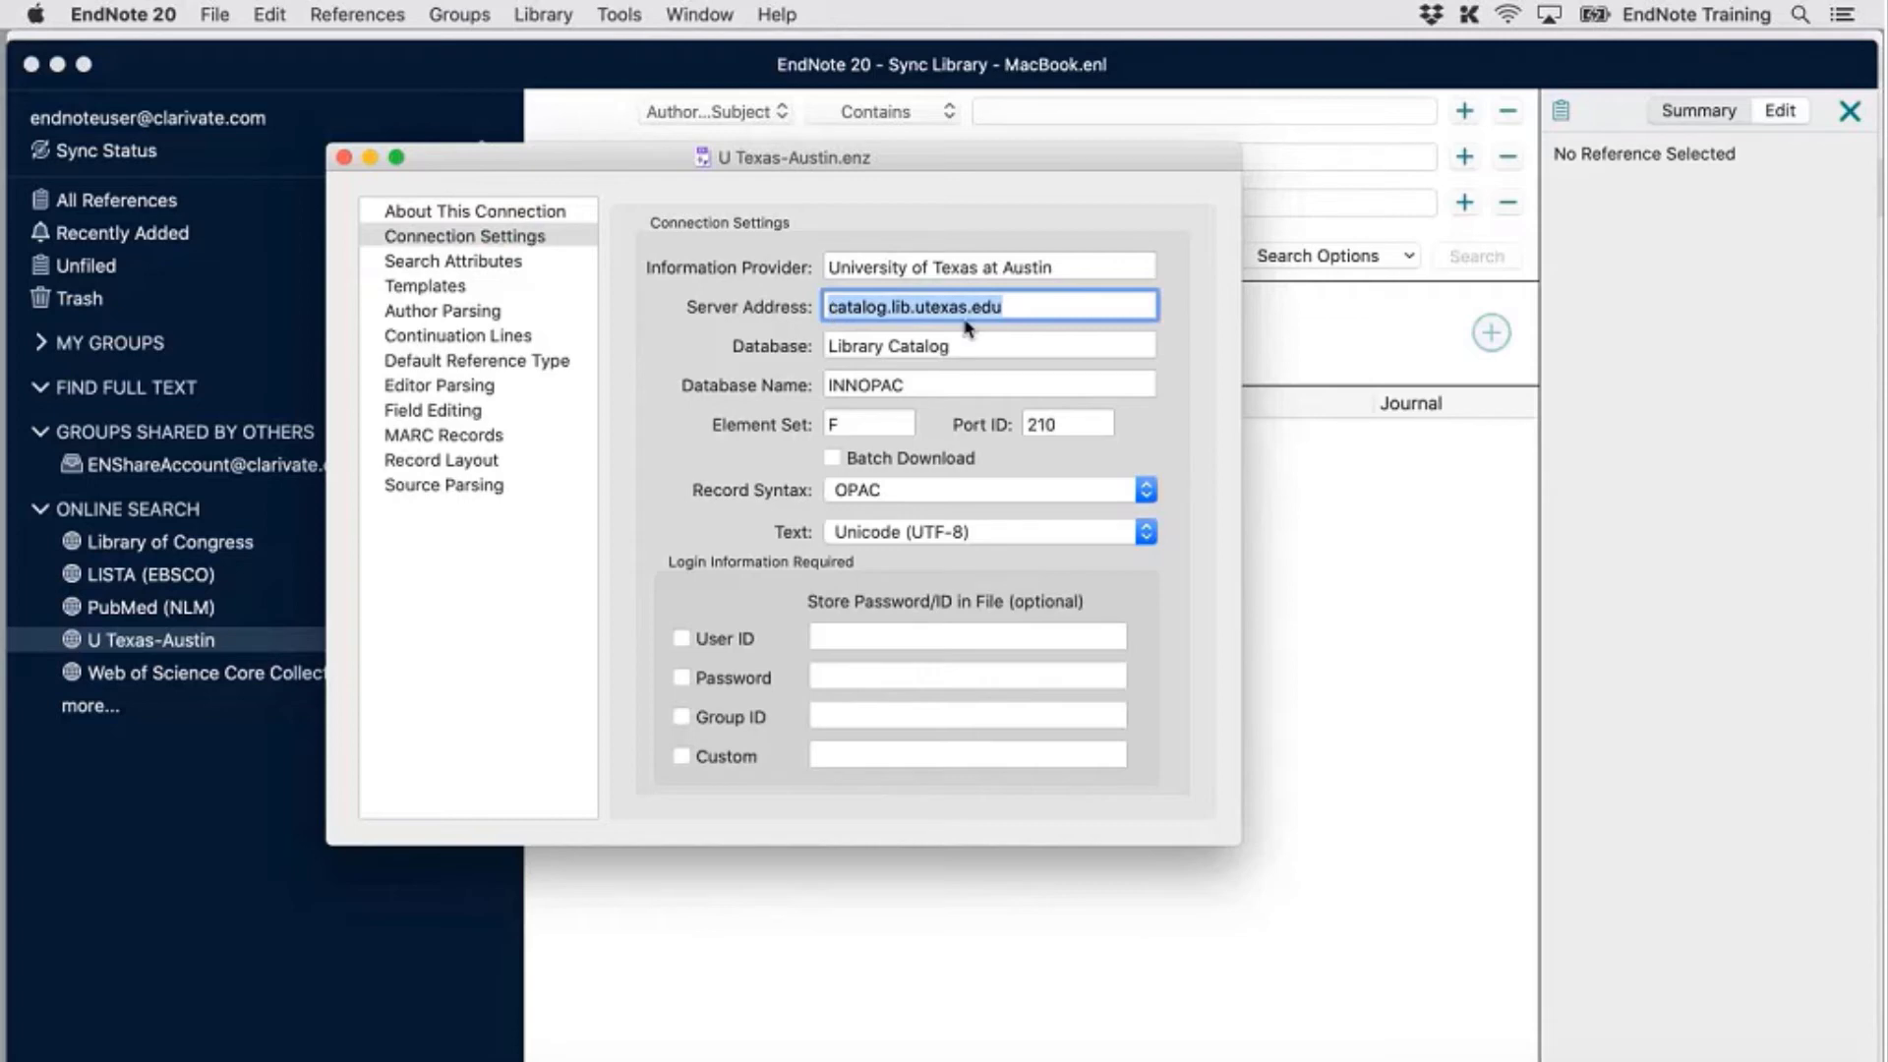
click(1066, 311)
drag(1066, 311, 744, 297)
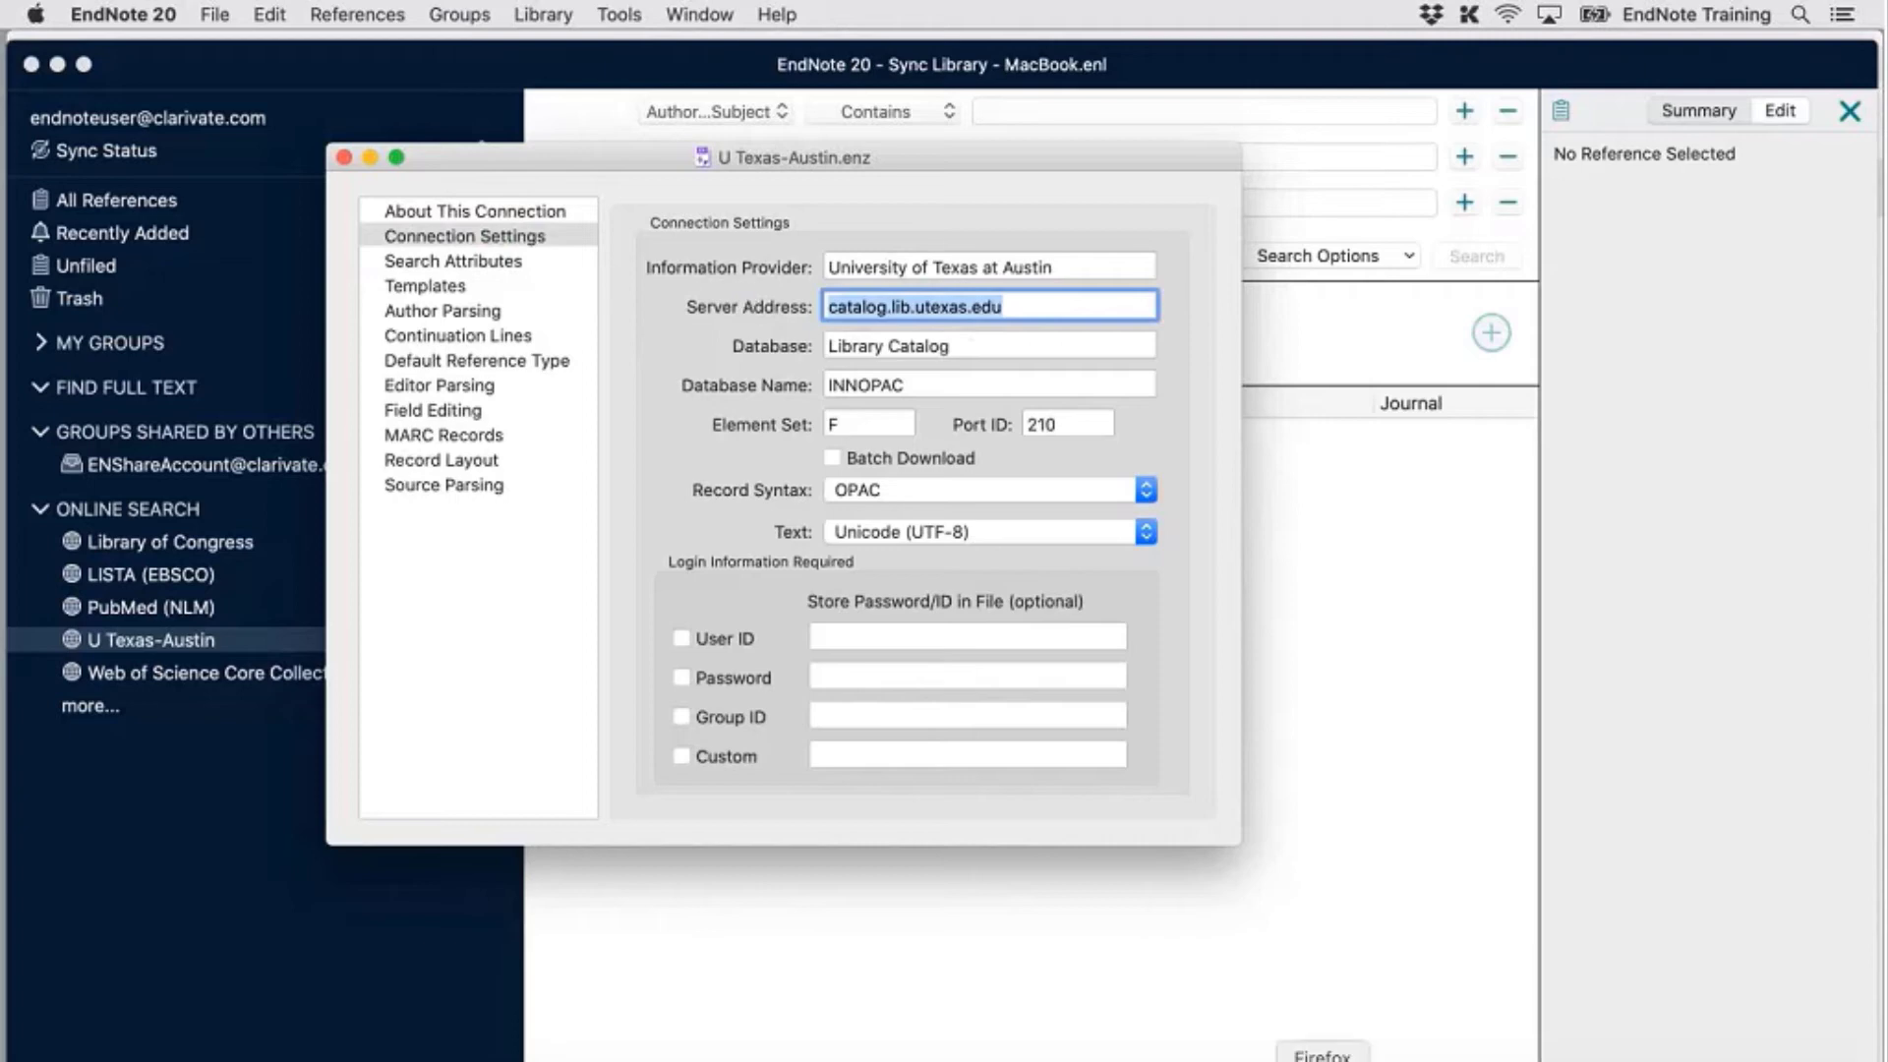
click(1323, 1060)
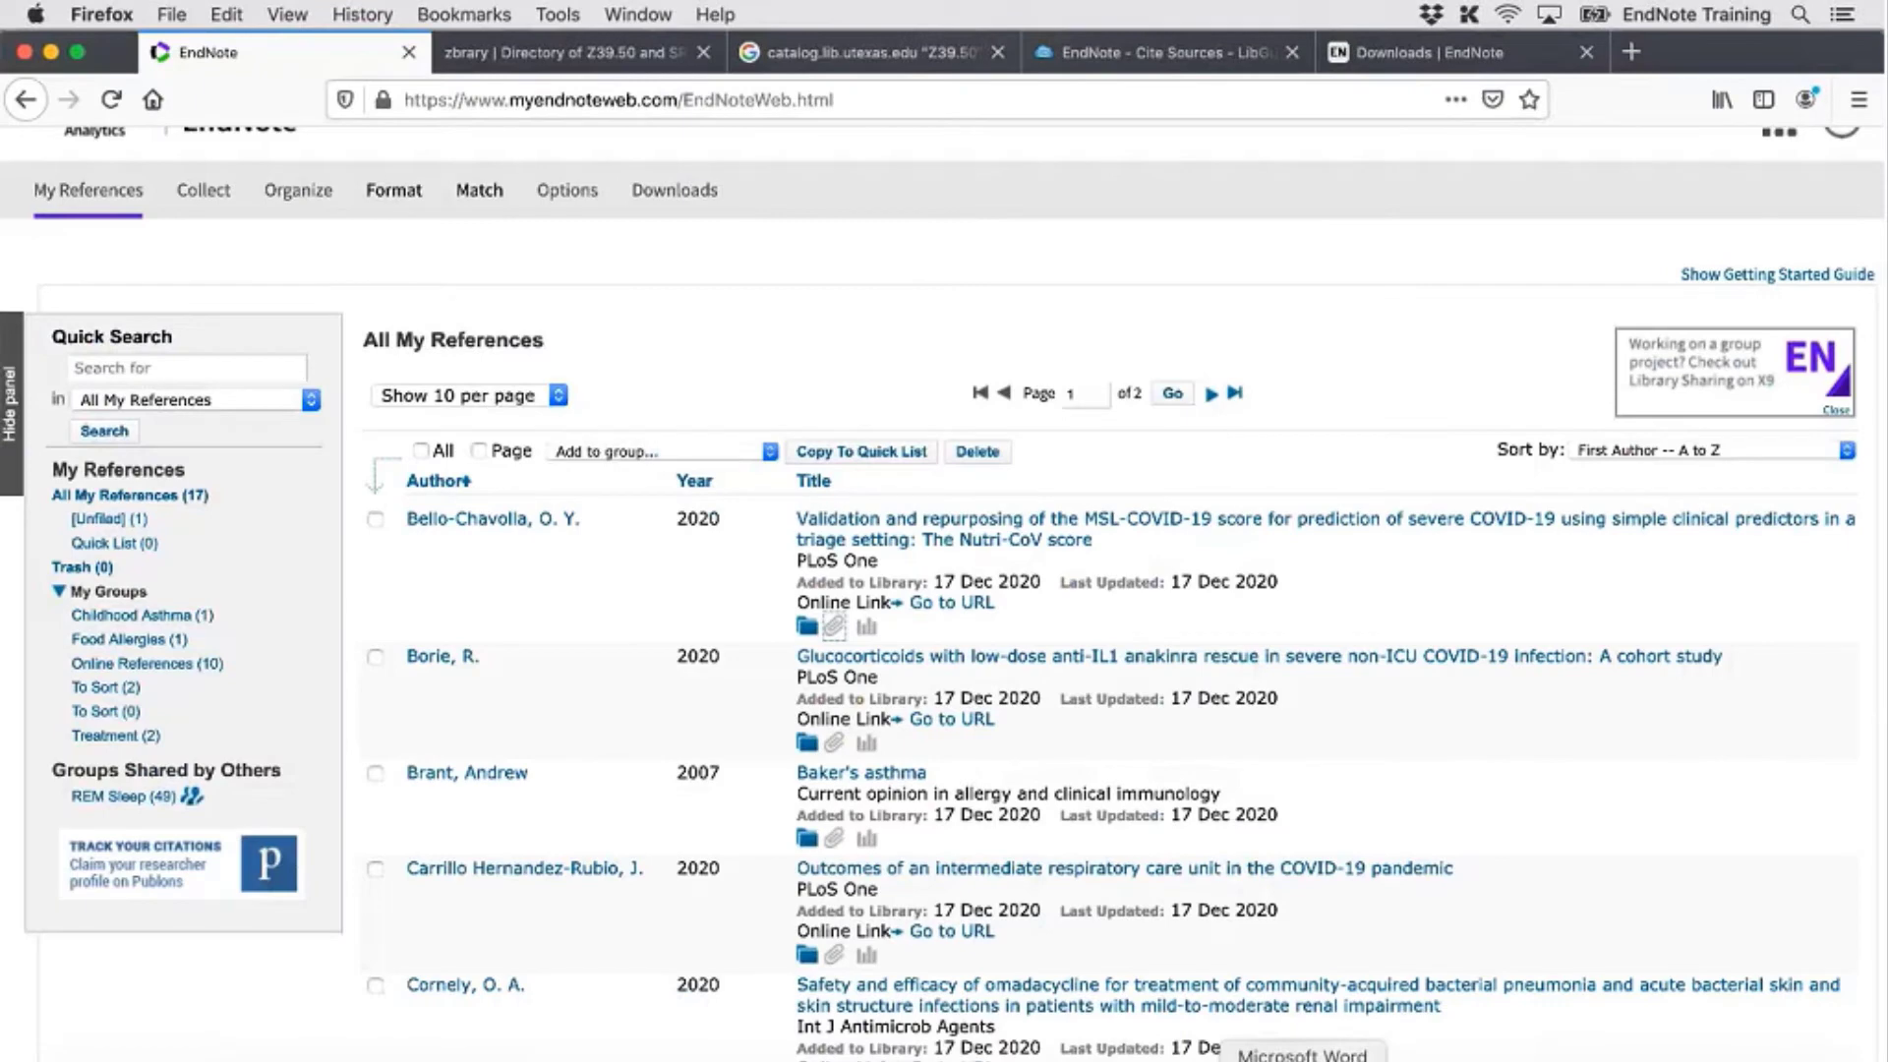
Look up the U entries for Texas-Austin in the zbrary Z39.50 directory, then close that page
click(580, 54)
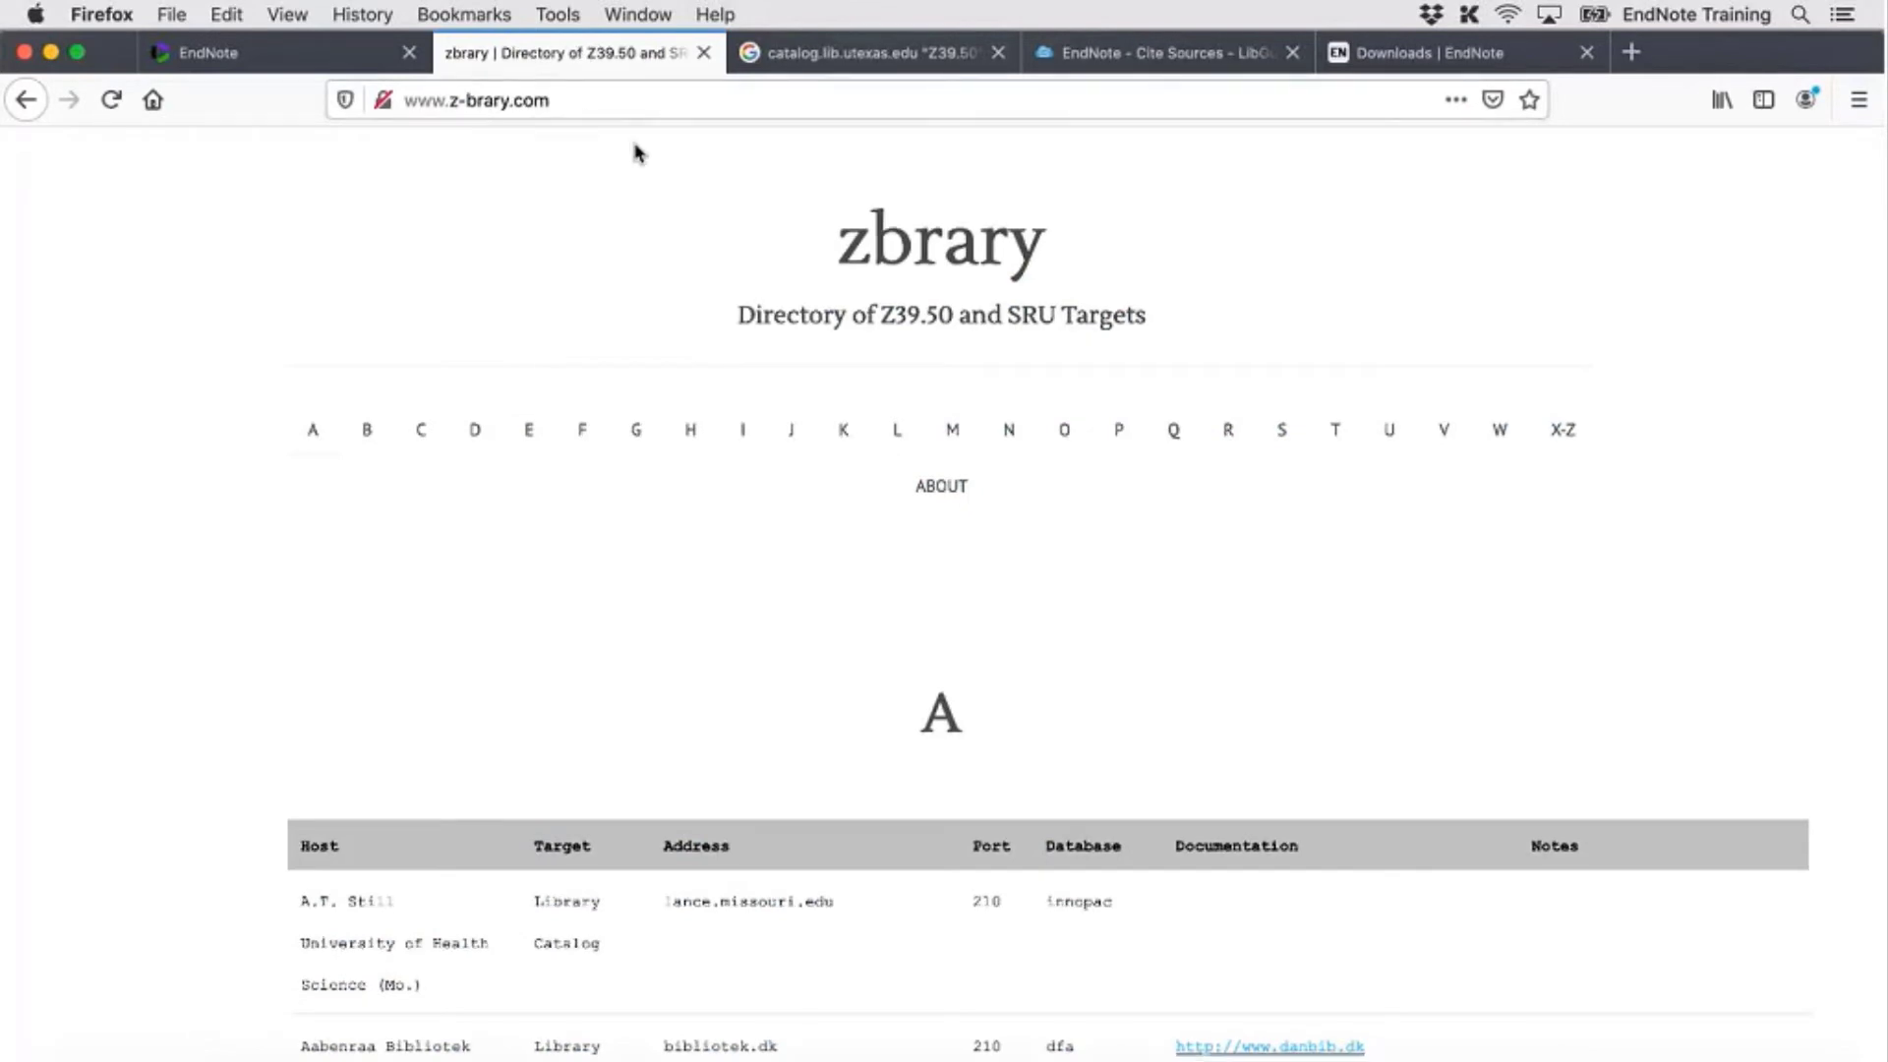
click(636, 102)
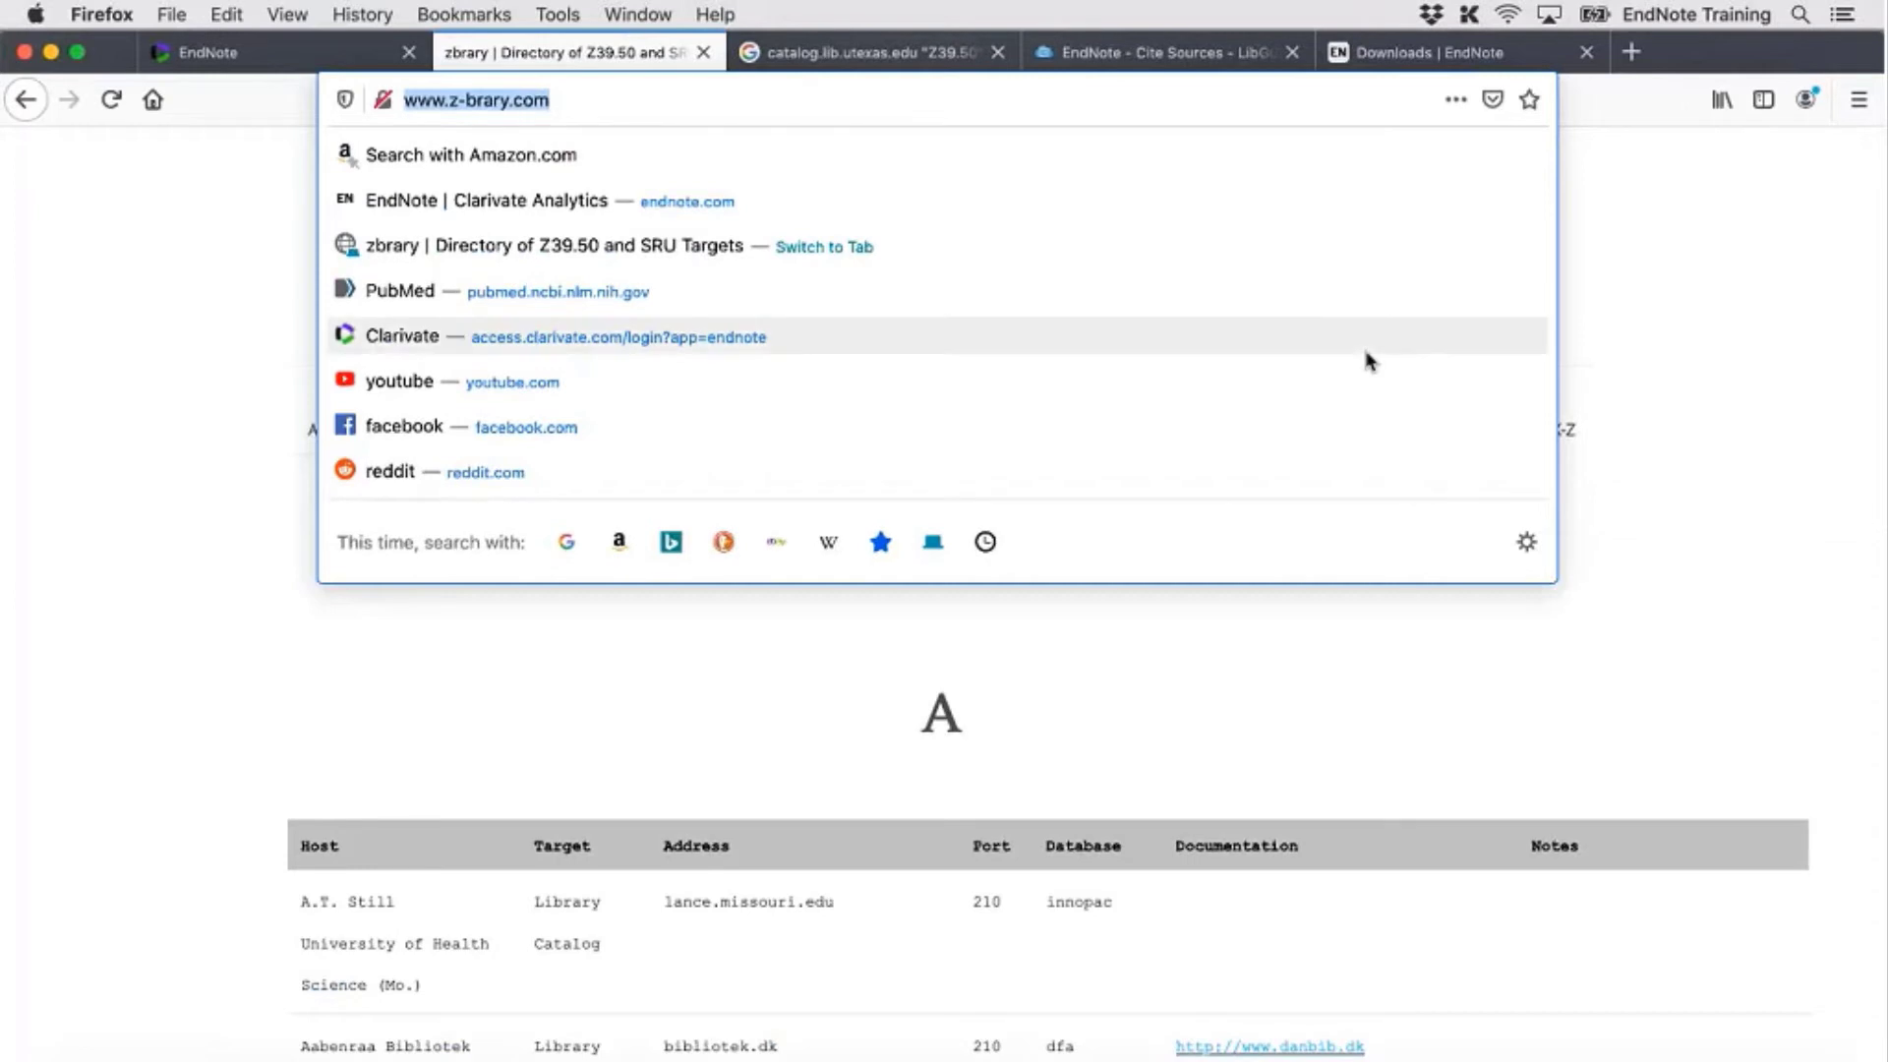
click(1662, 387)
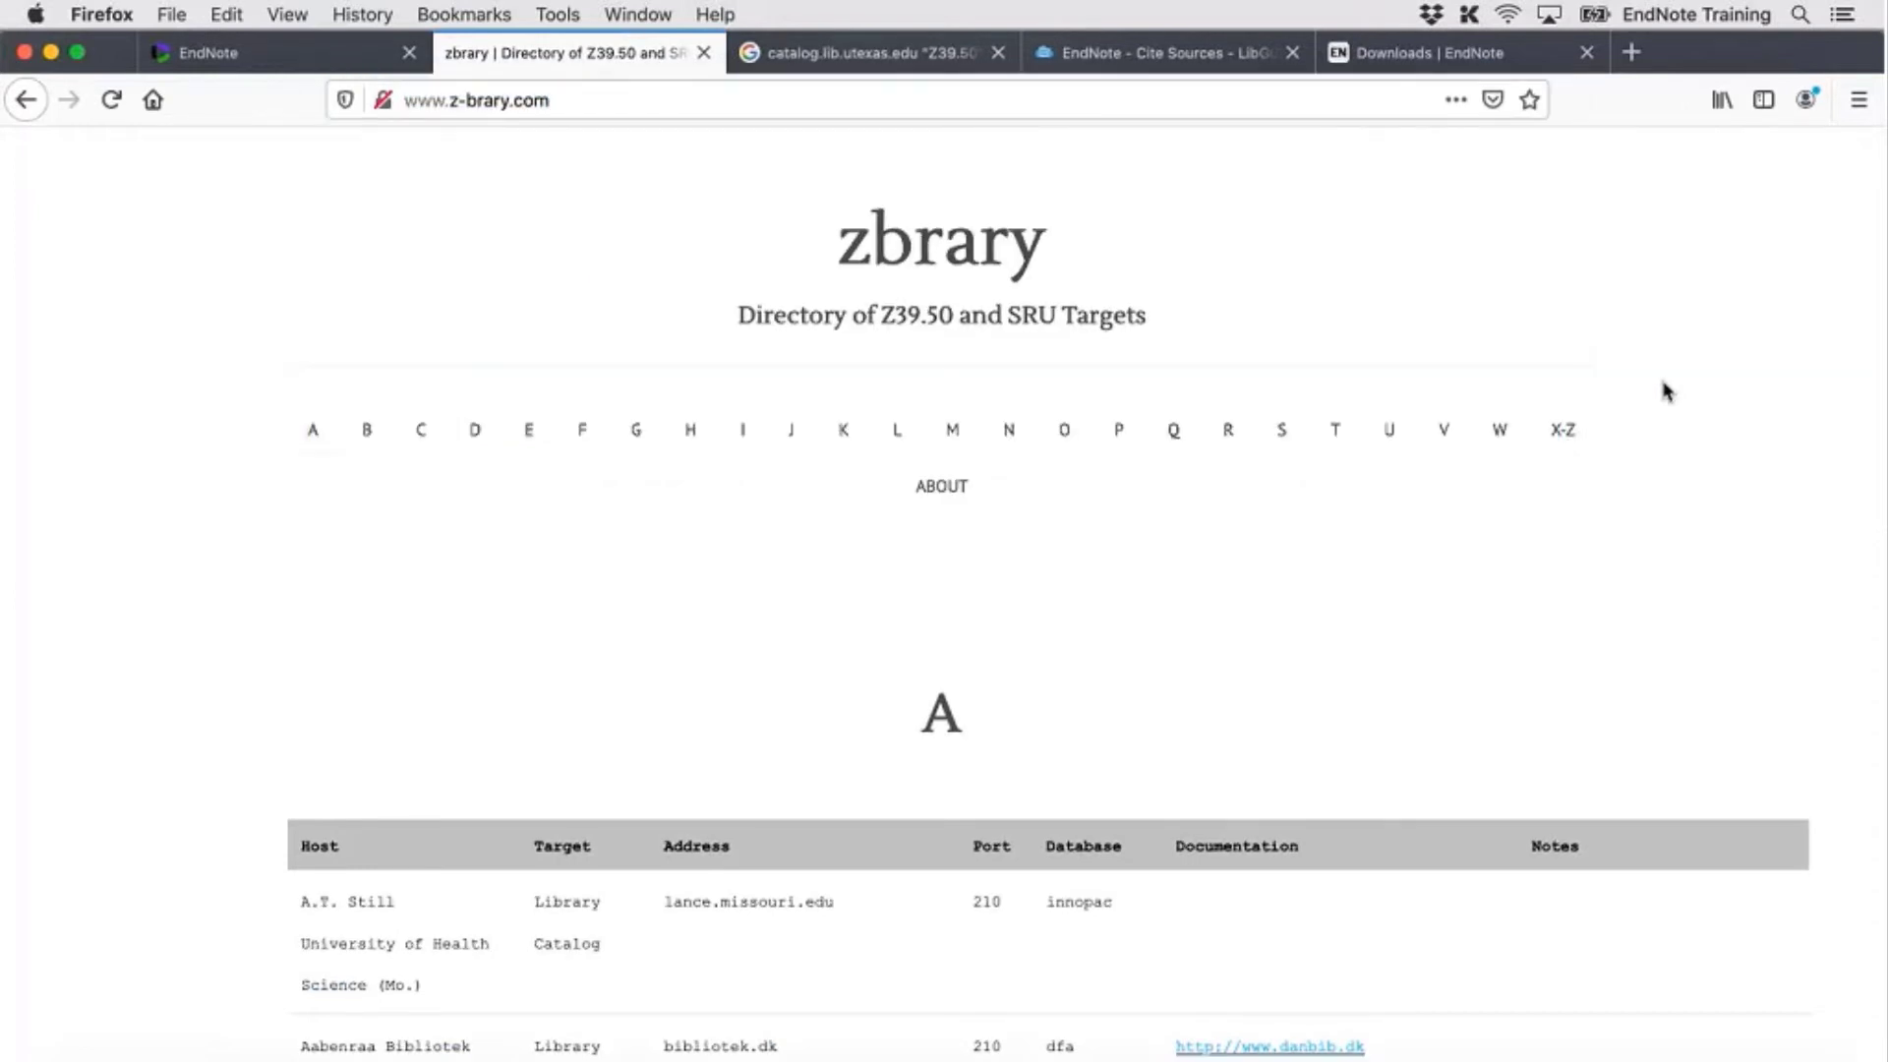
click(1391, 442)
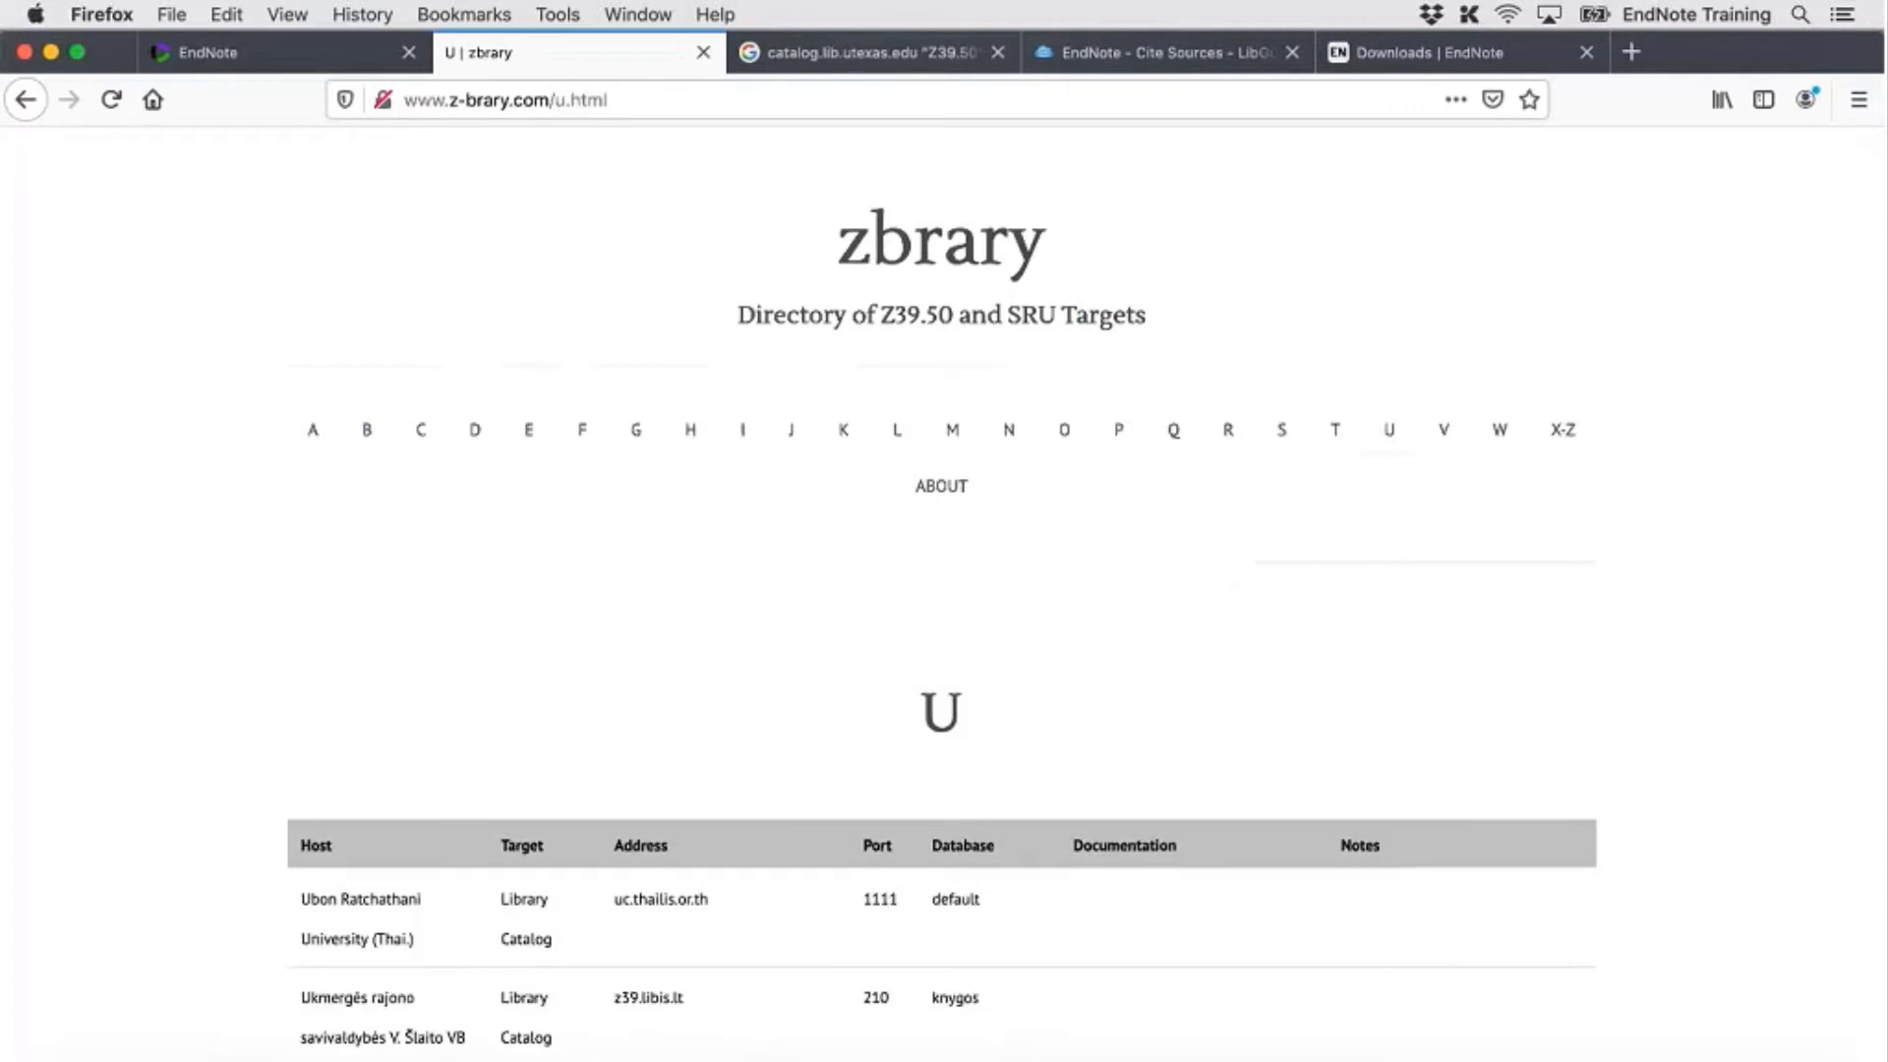
click(704, 52)
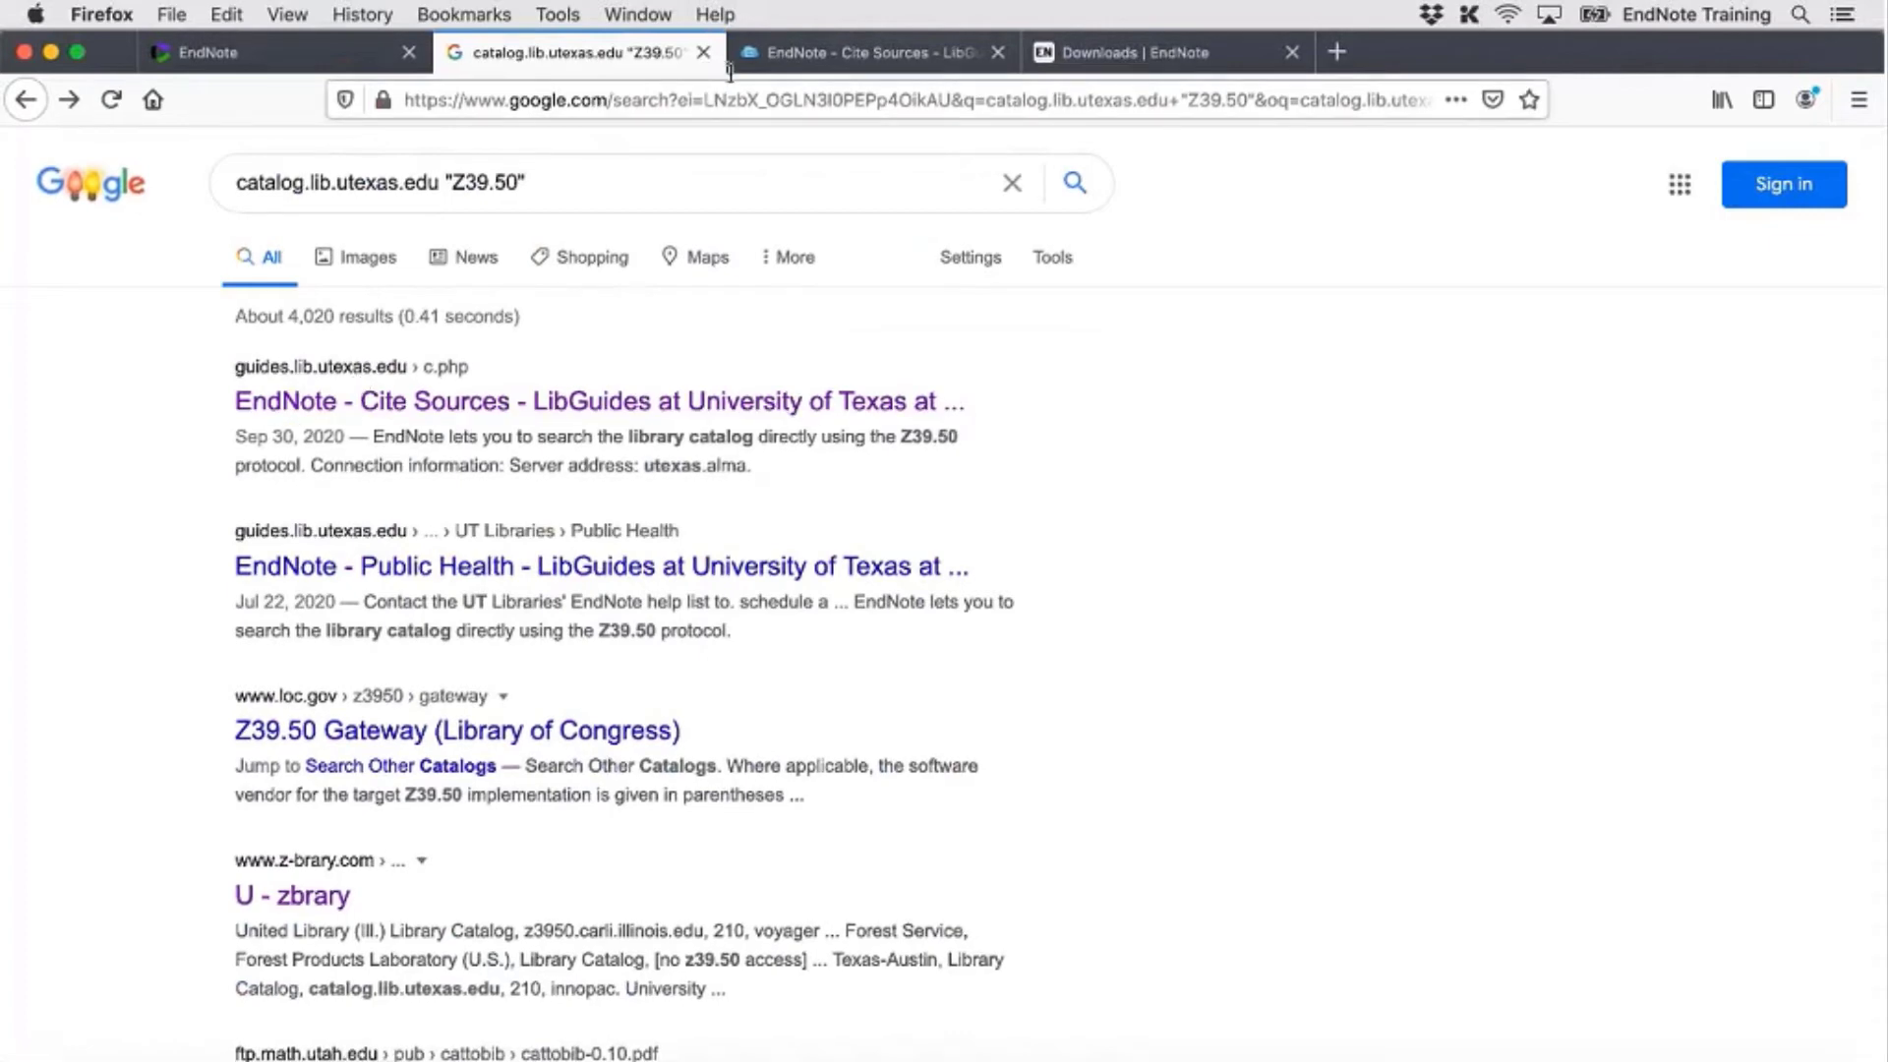
Scroll the UT Libraries EndNote guide to its Z39.50 Connector and select server utexas.alma.exlibrisgroup.com
click(856, 52)
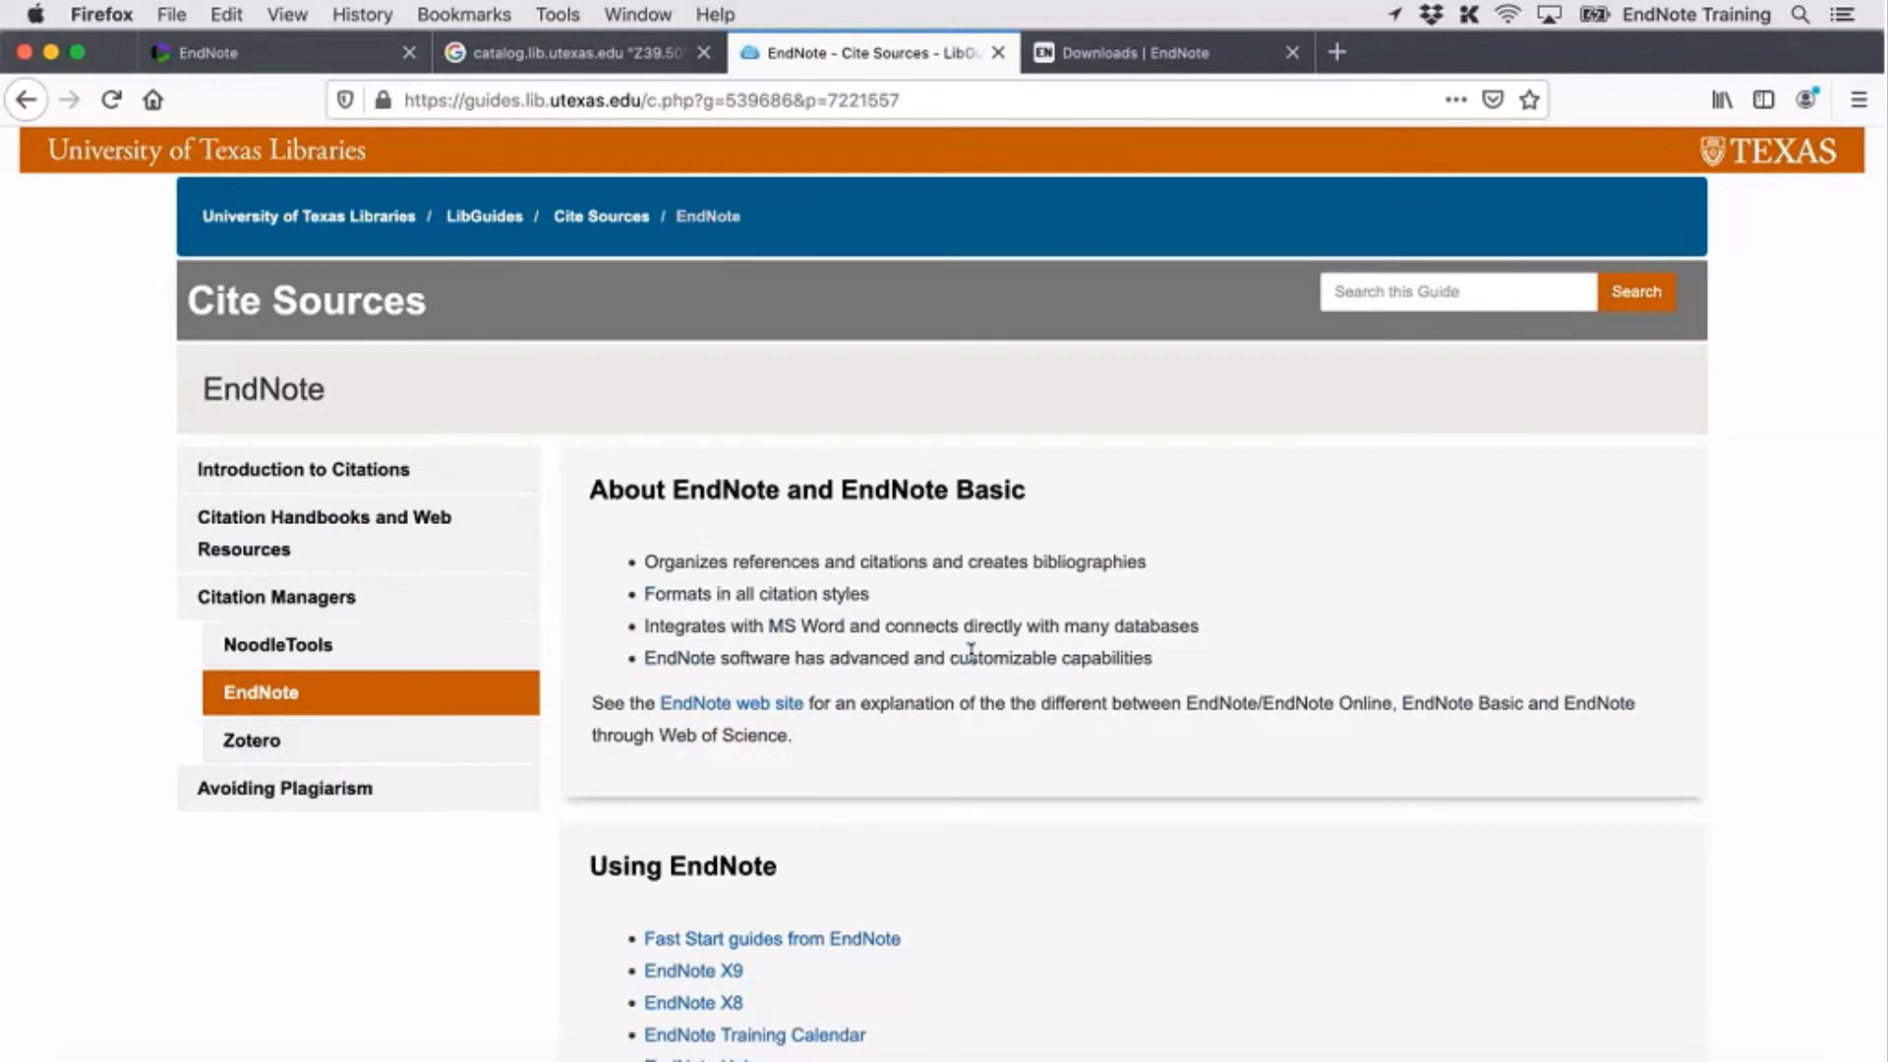
scroll(1092, 841, down, 2)
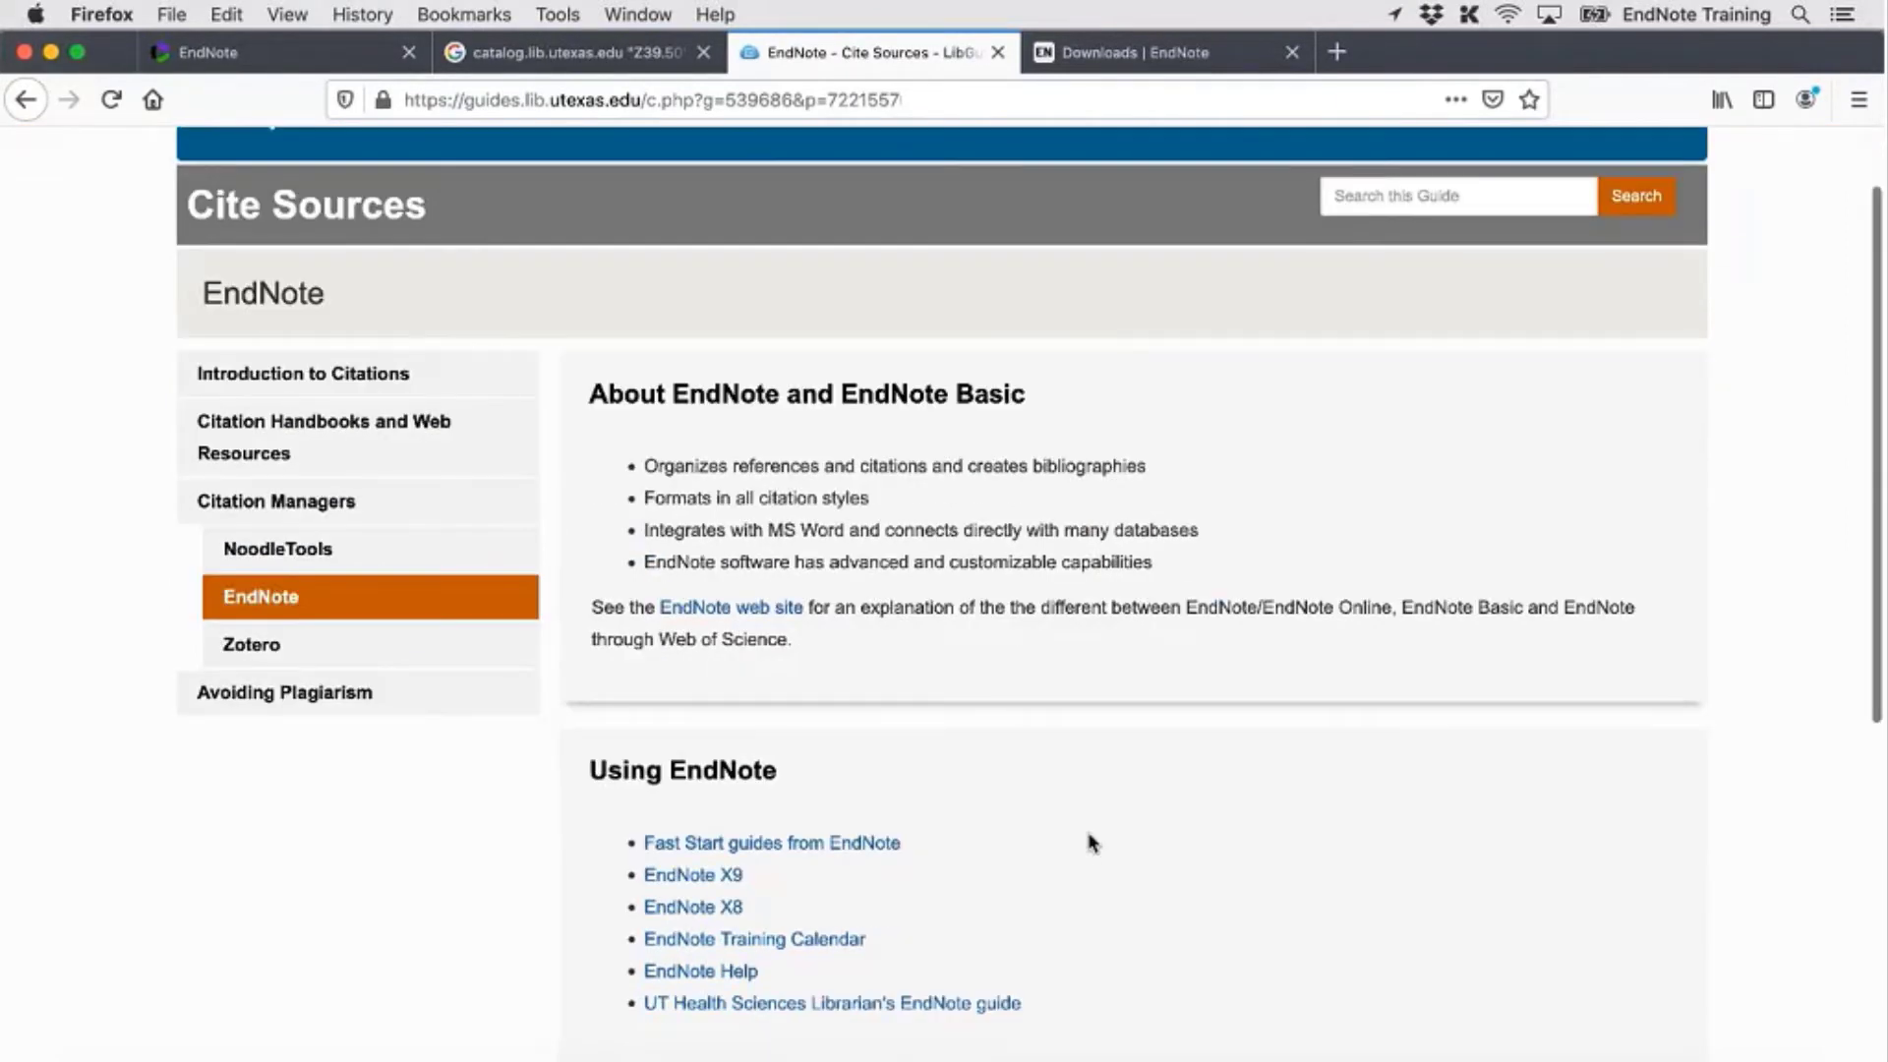
scroll(1092, 842, down, 5)
scroll(1092, 842, down, 1)
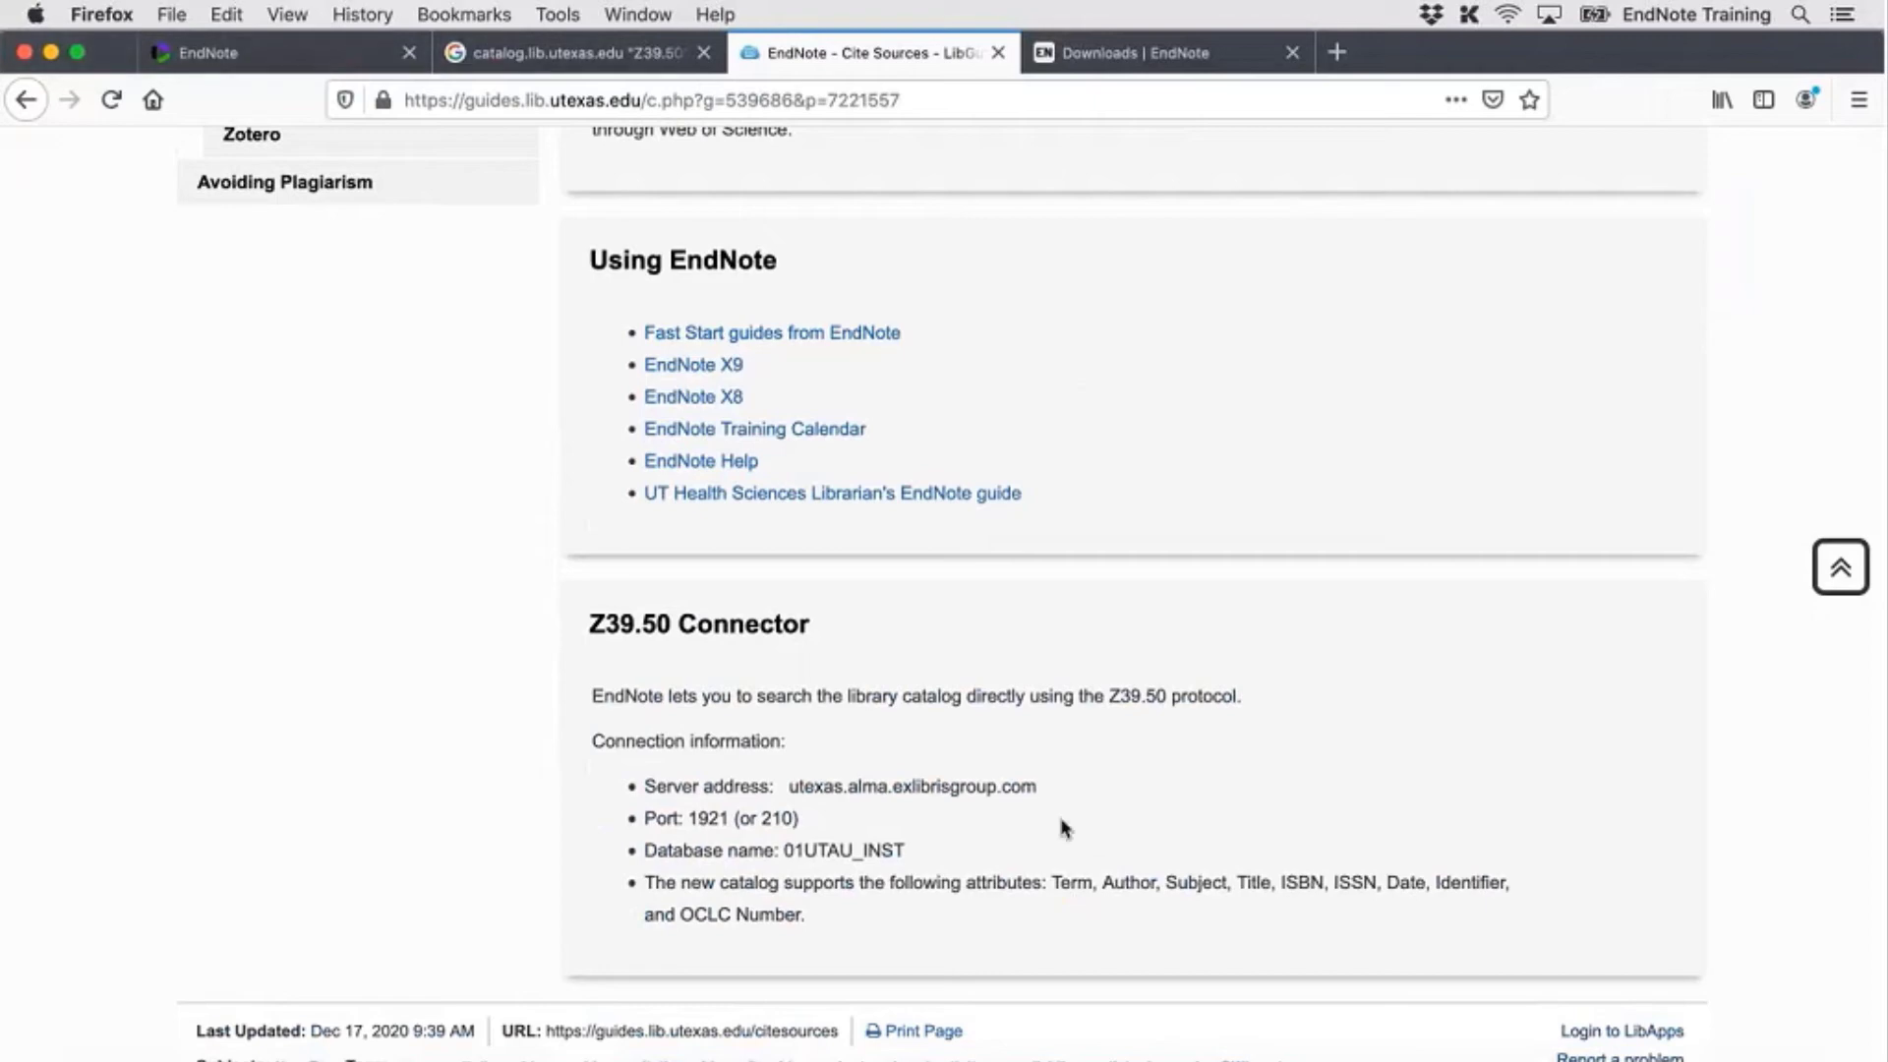
drag(1038, 787, 787, 784)
key(super+c)
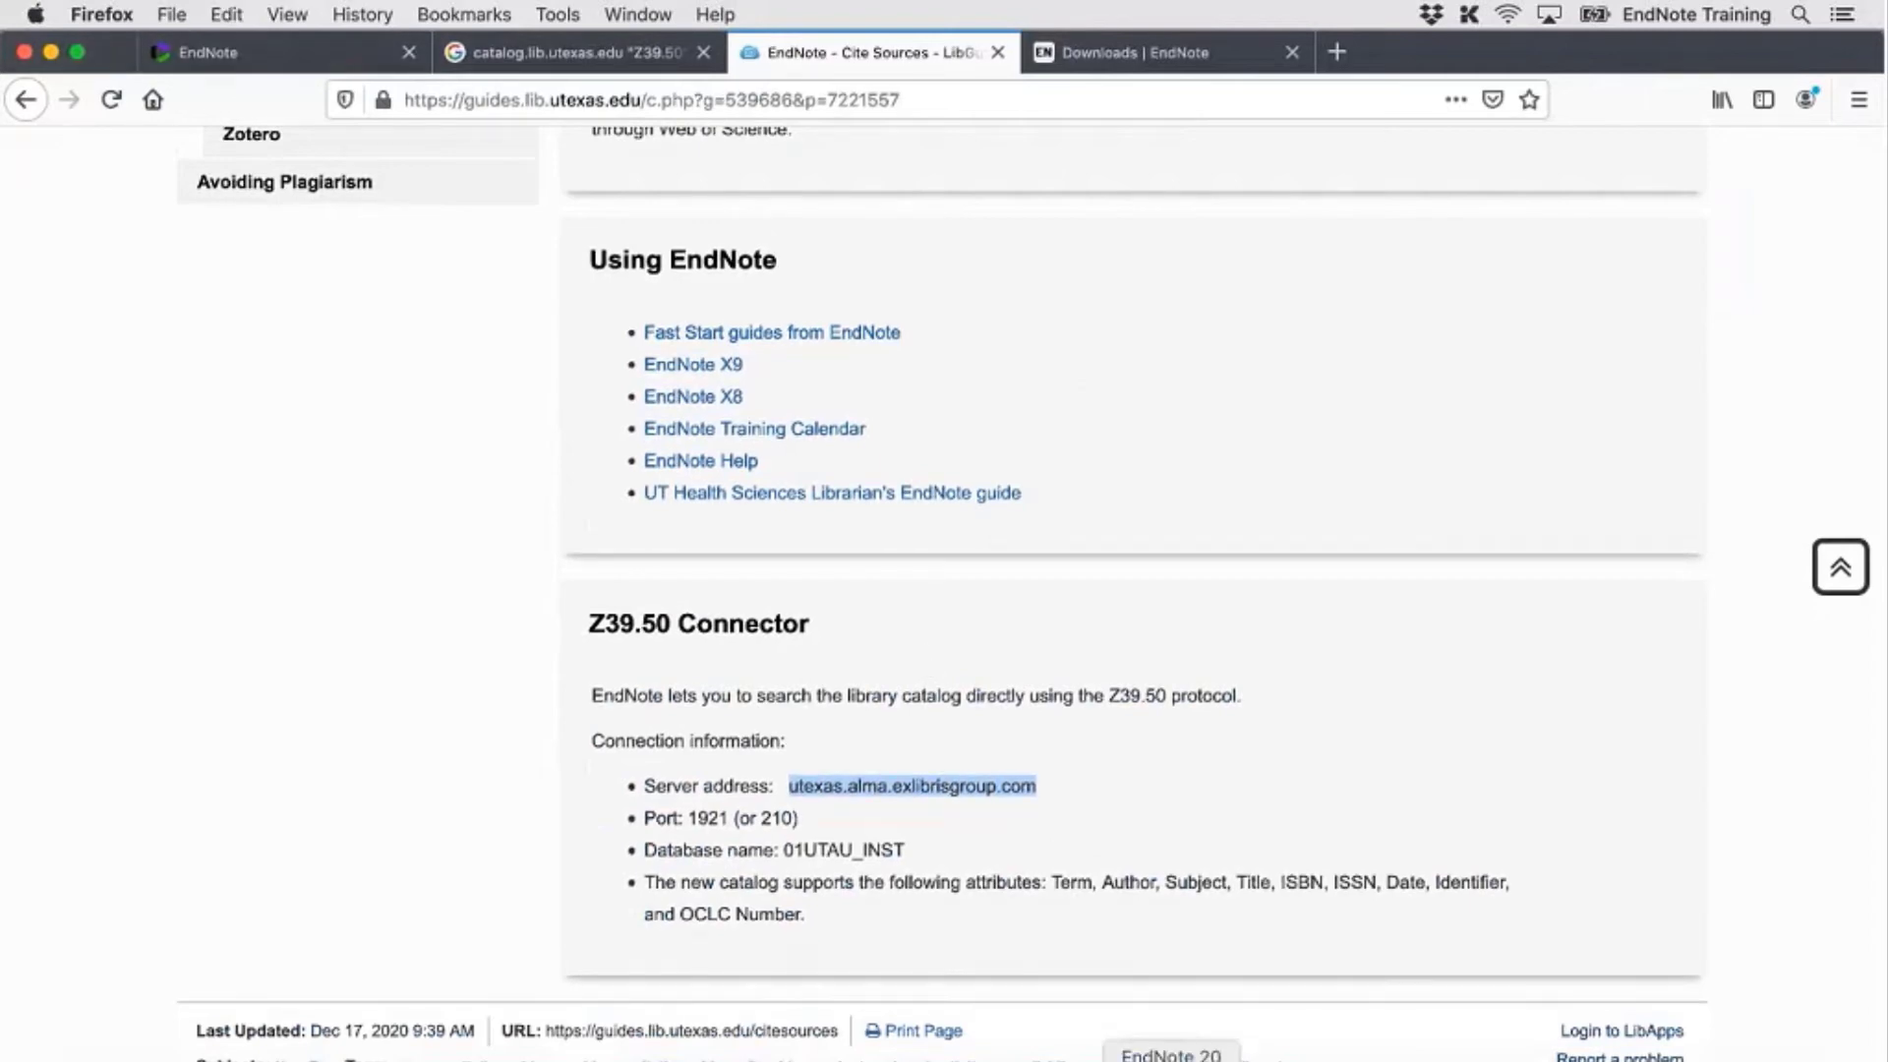
Paste server utexas.alma.exlibrisgroup.com and replace database INNOPAC with 01UTAU_INST from the library guide
click(1170, 1060)
key(super+v)
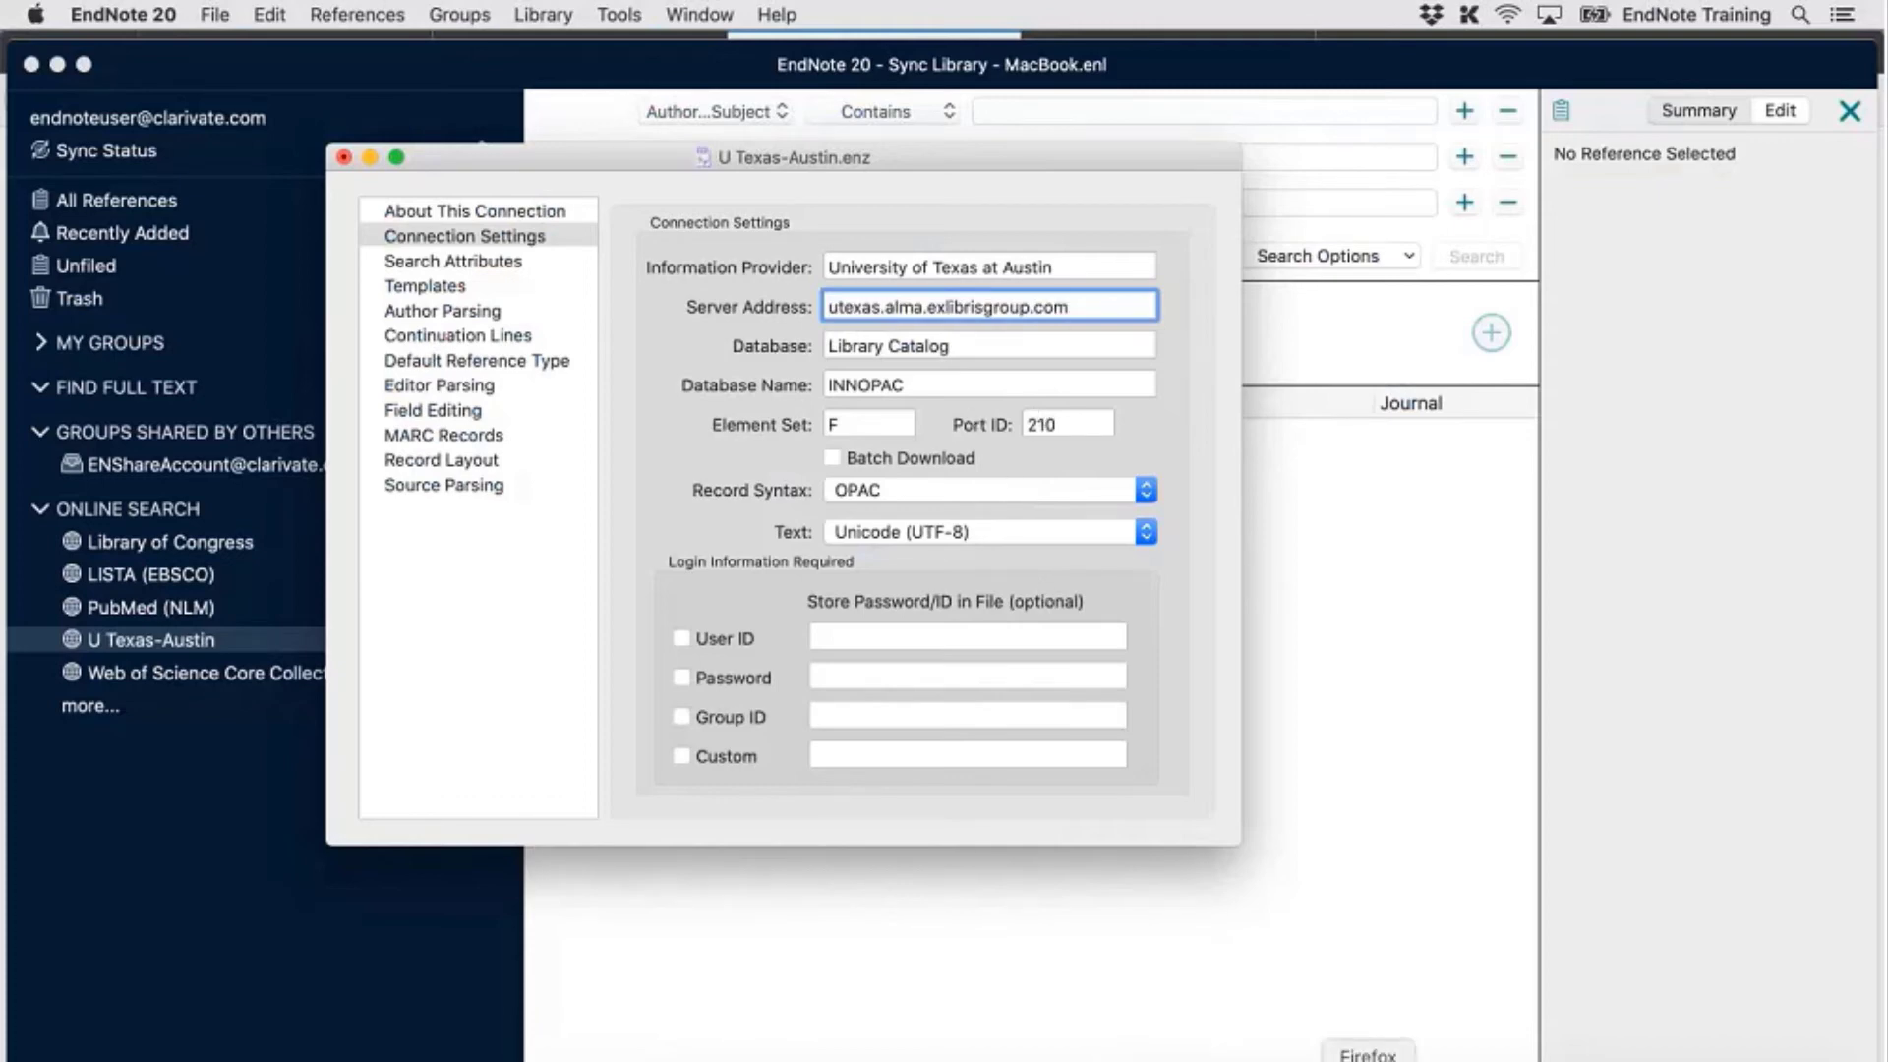
click(1368, 1060)
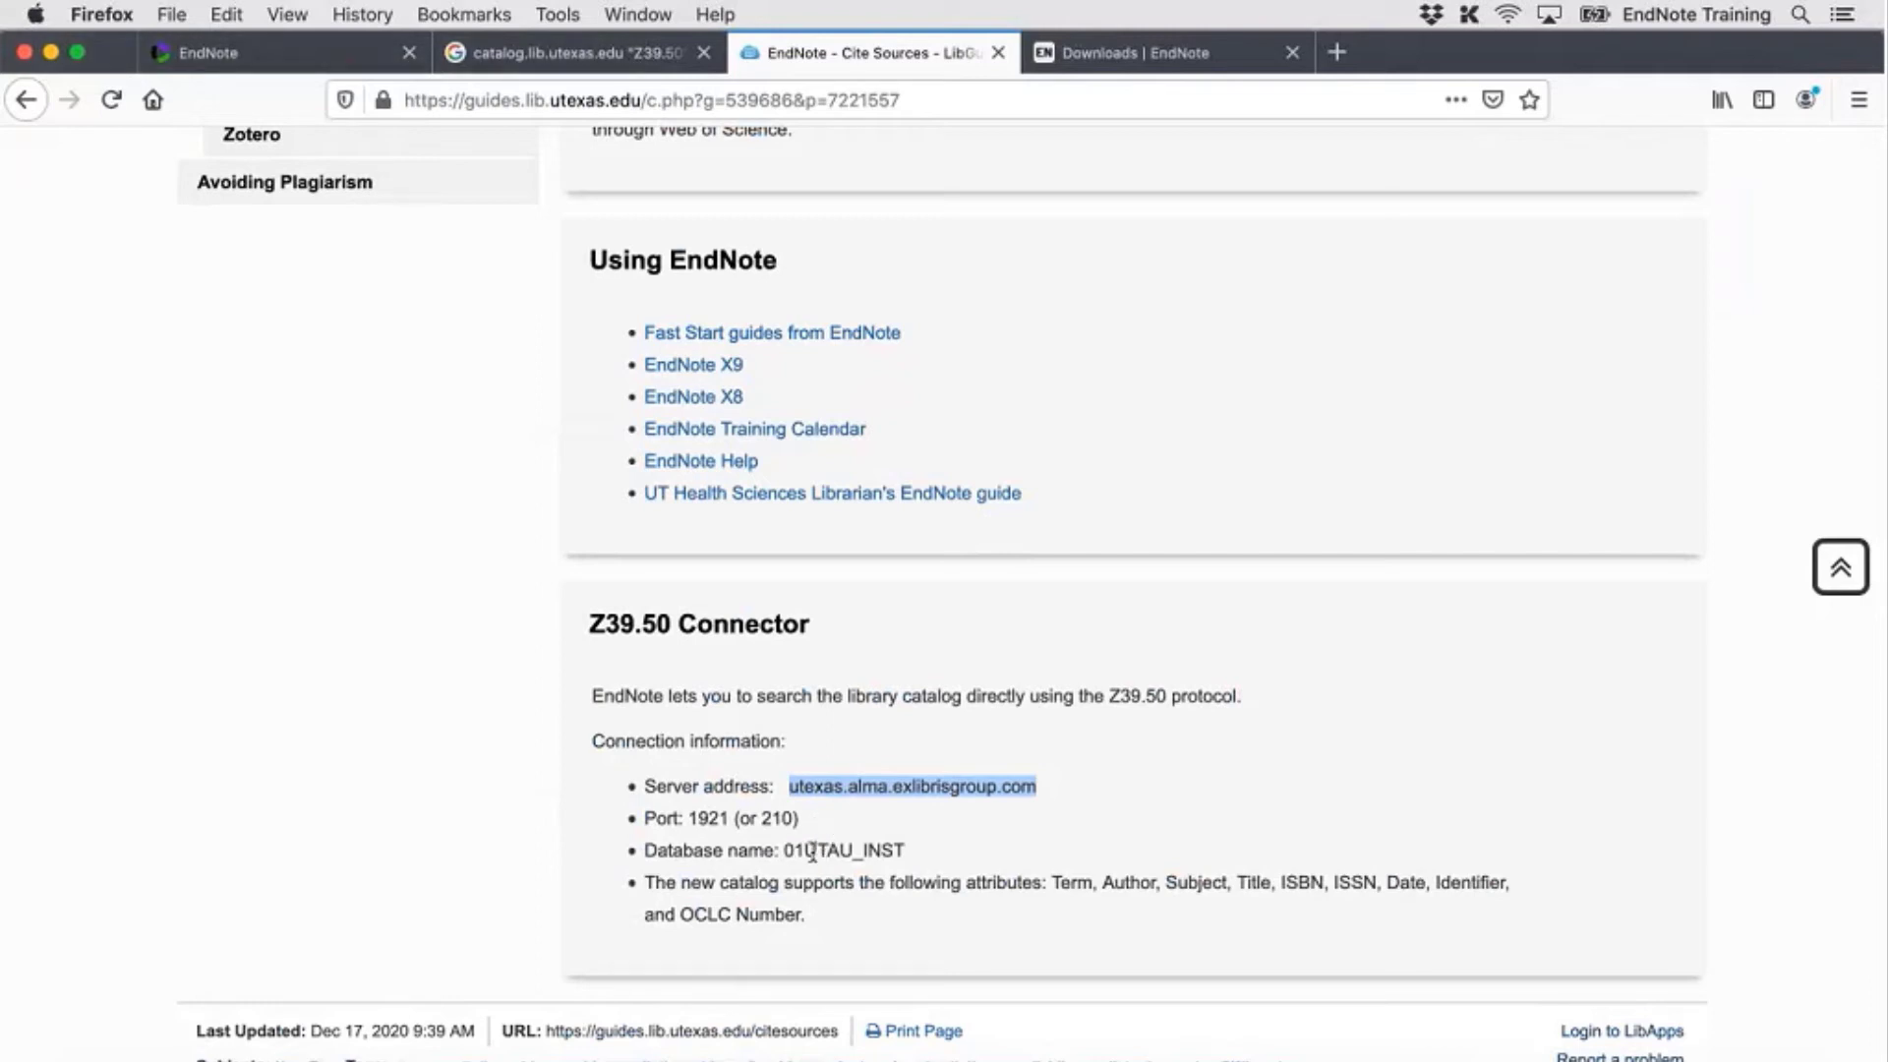
drag(906, 852, 788, 847)
key(super+c)
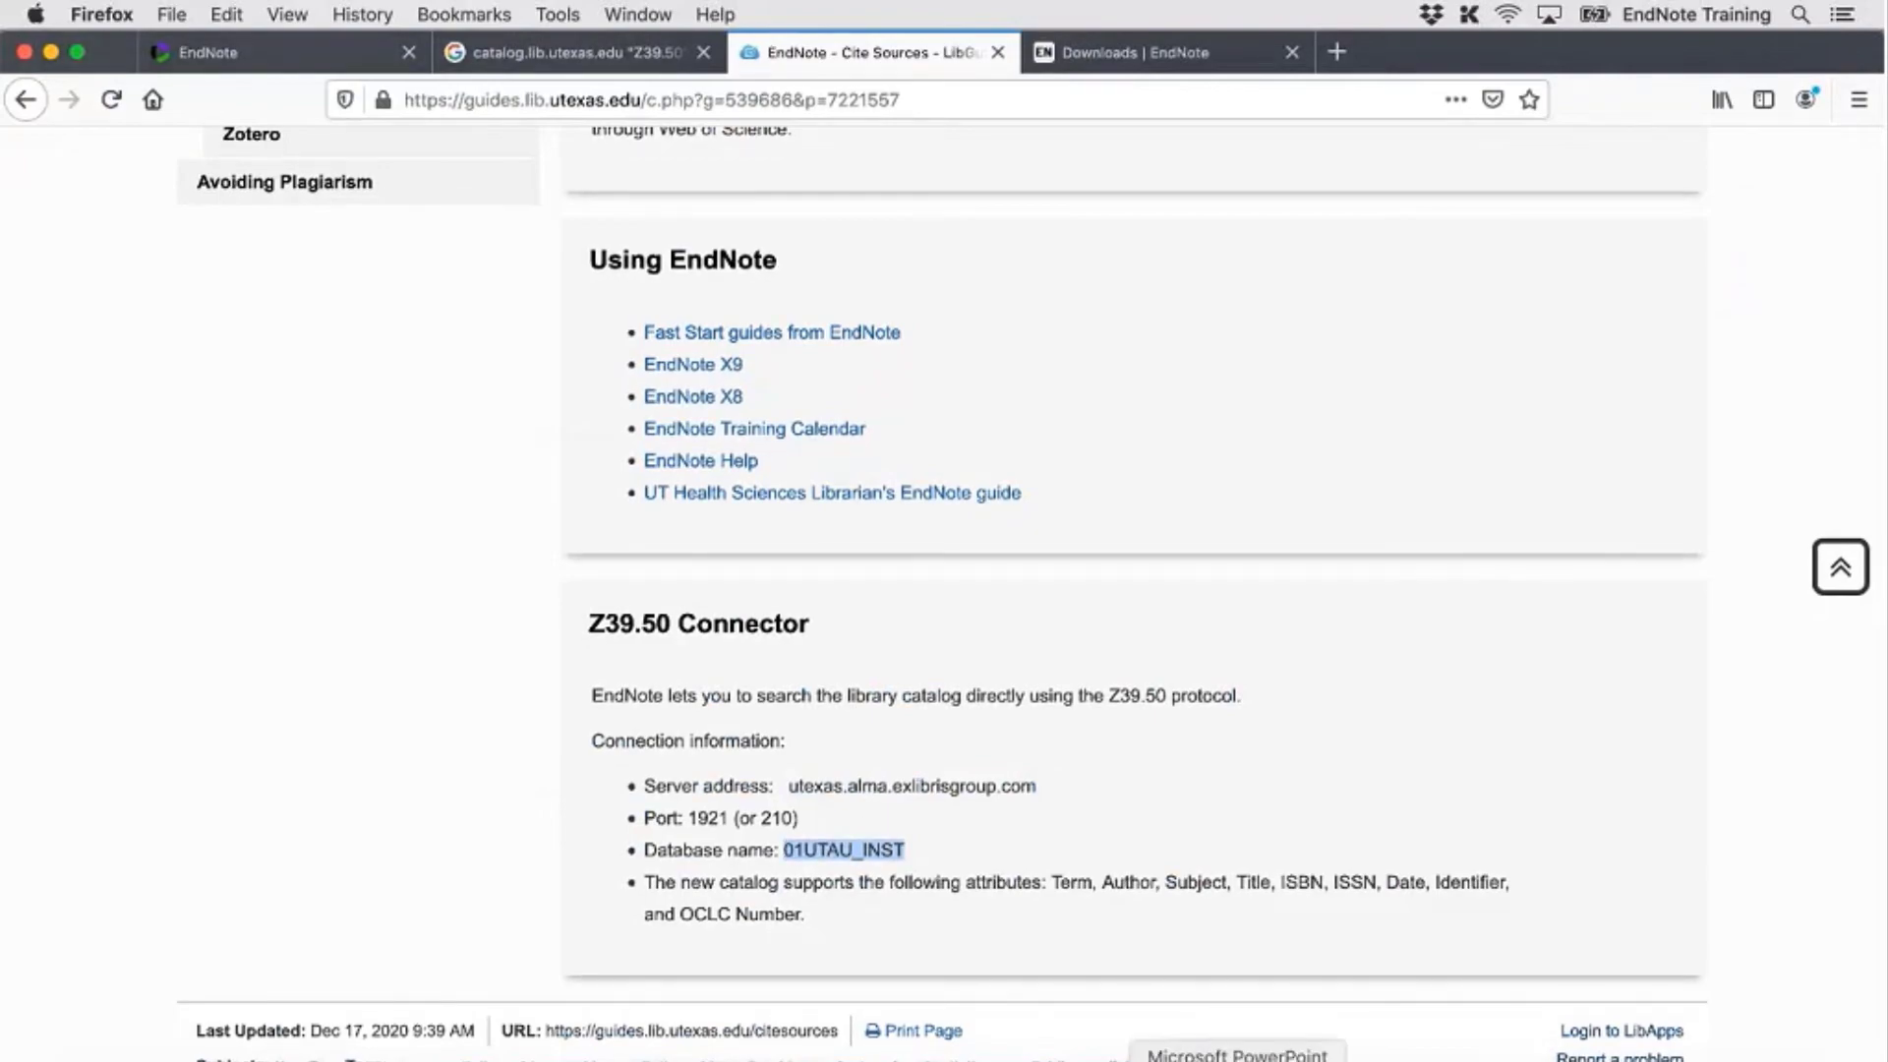
click(1170, 1060)
drag(908, 386, 803, 384)
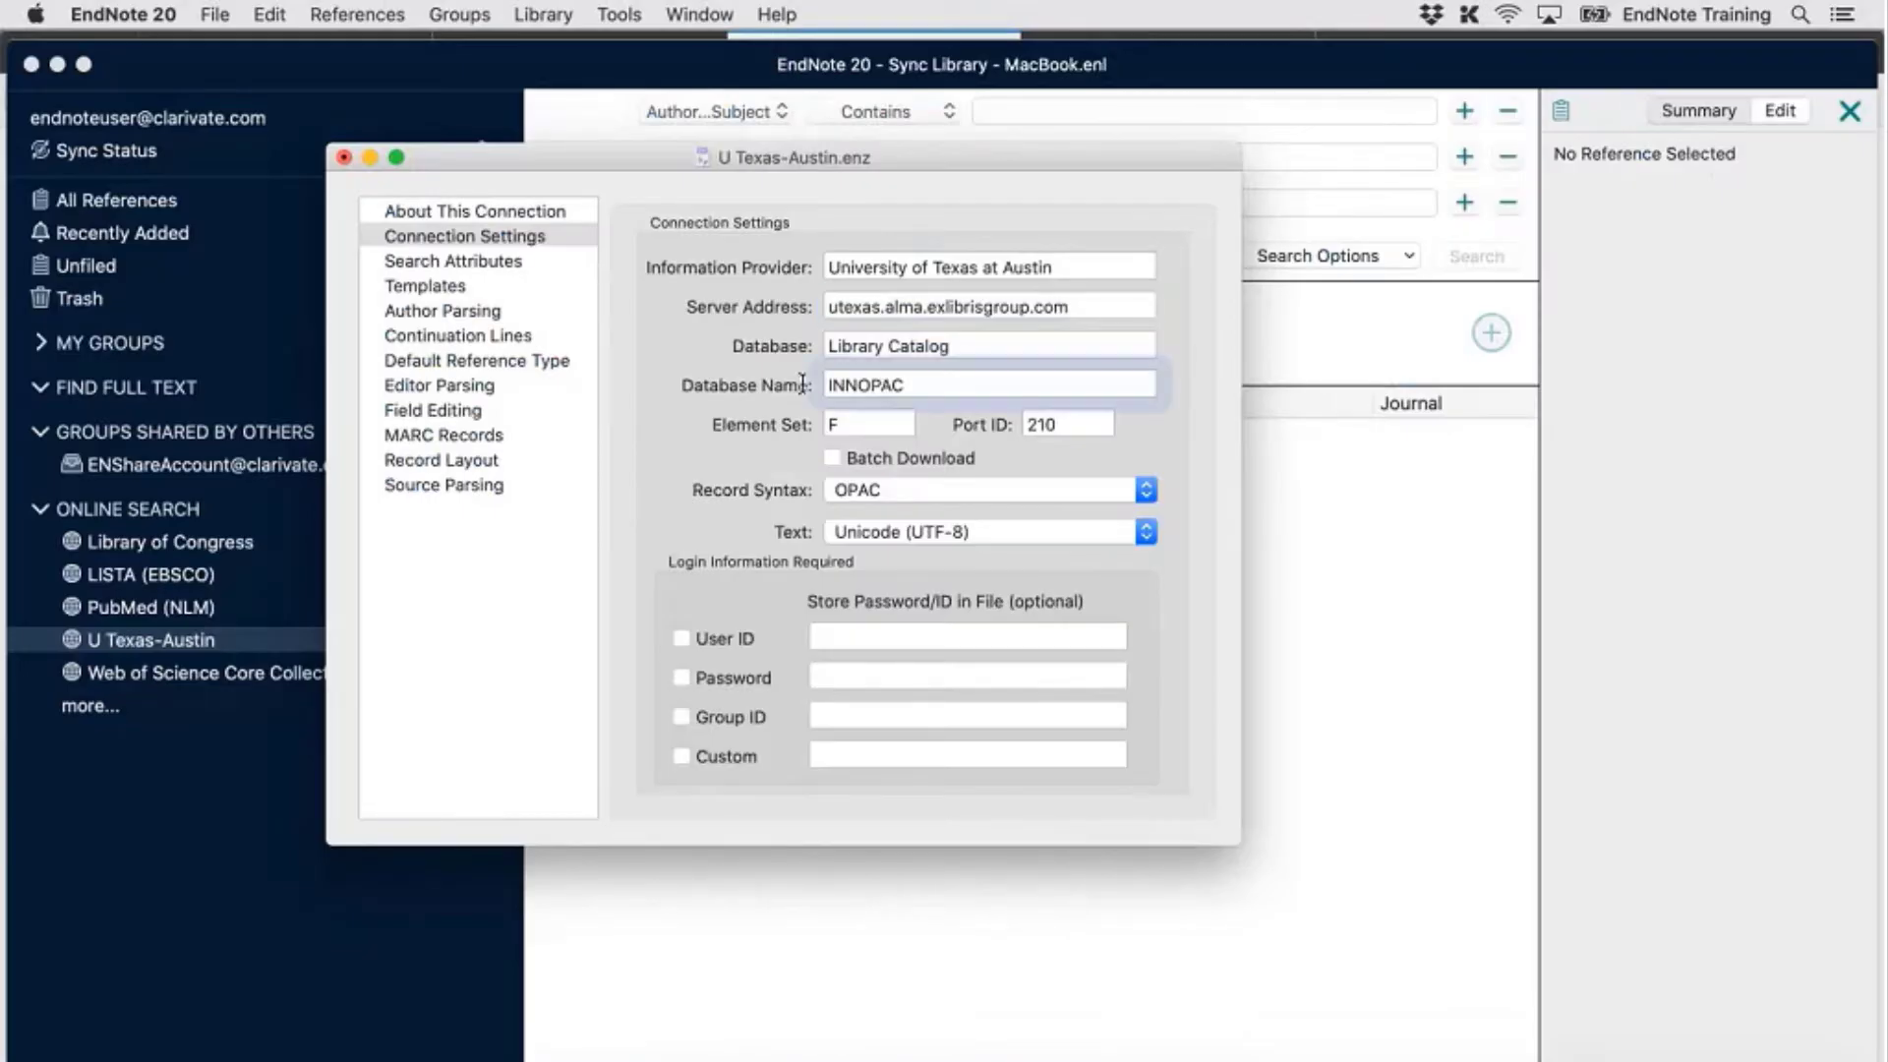
key(super+v)
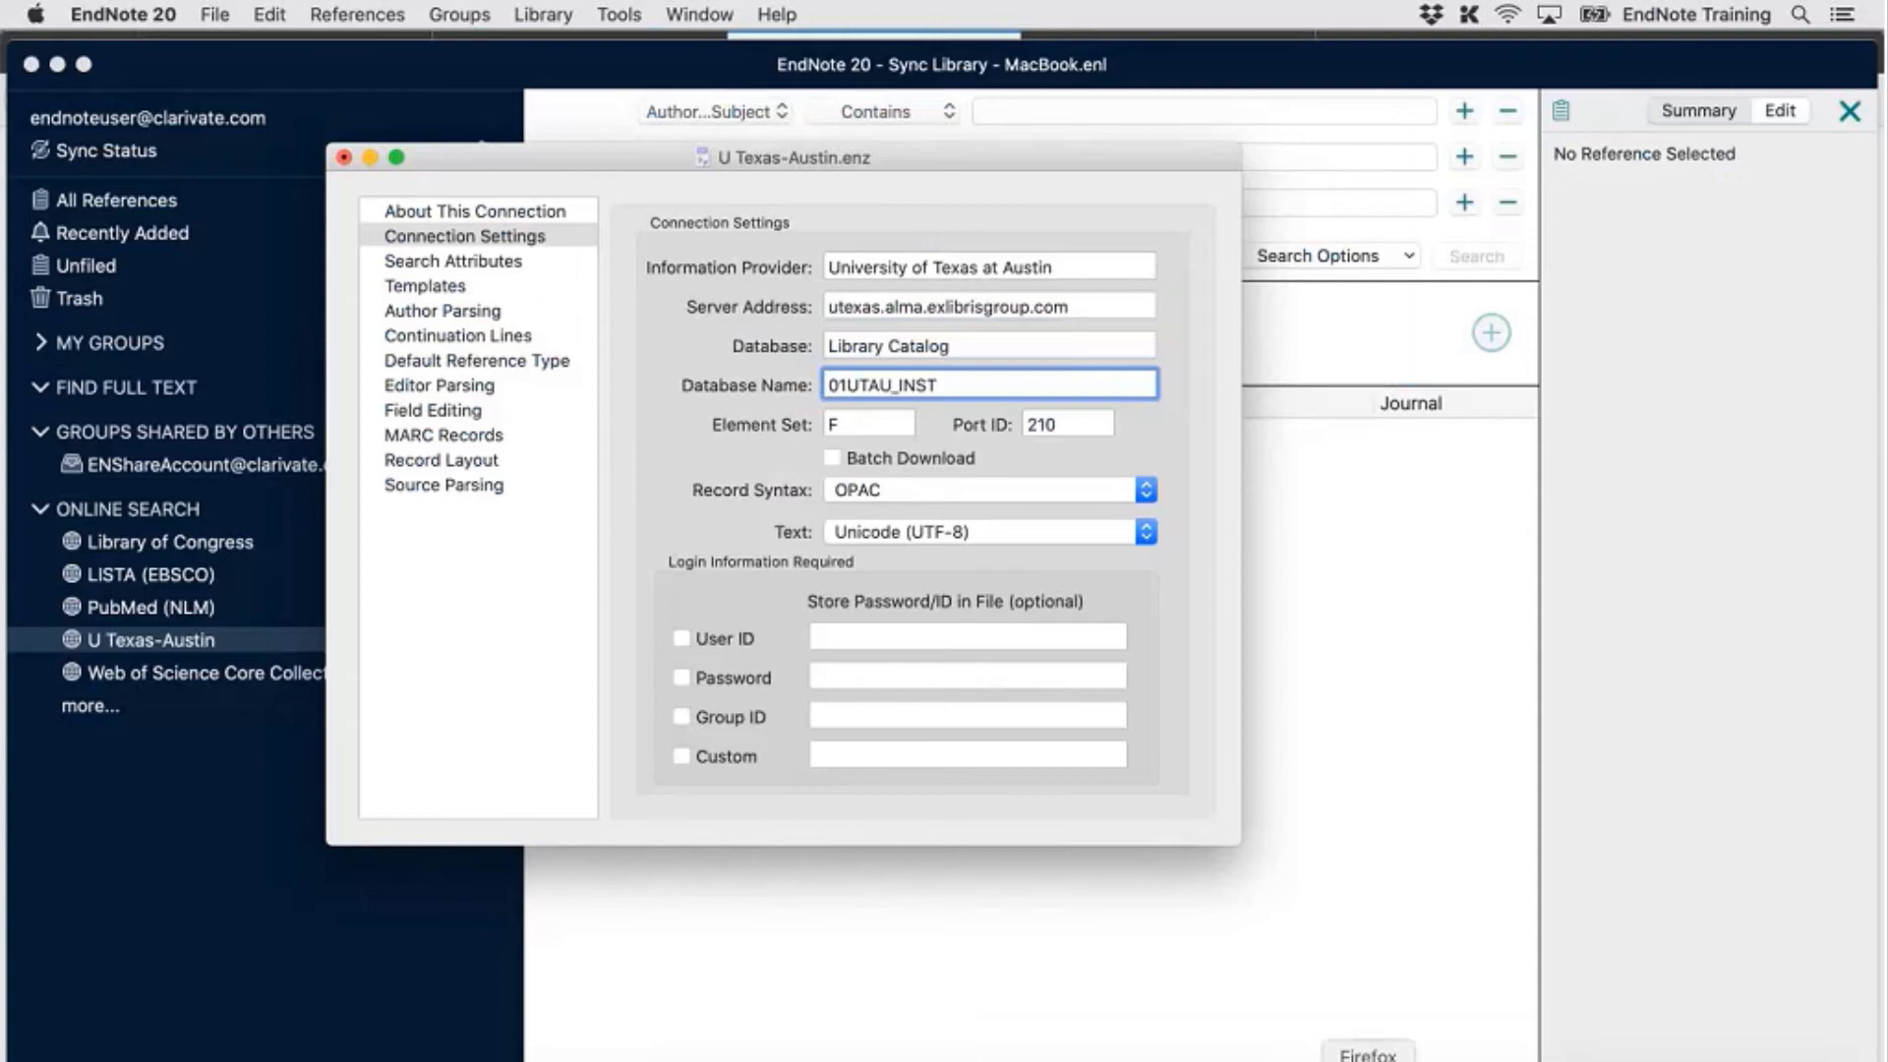
click(1368, 1059)
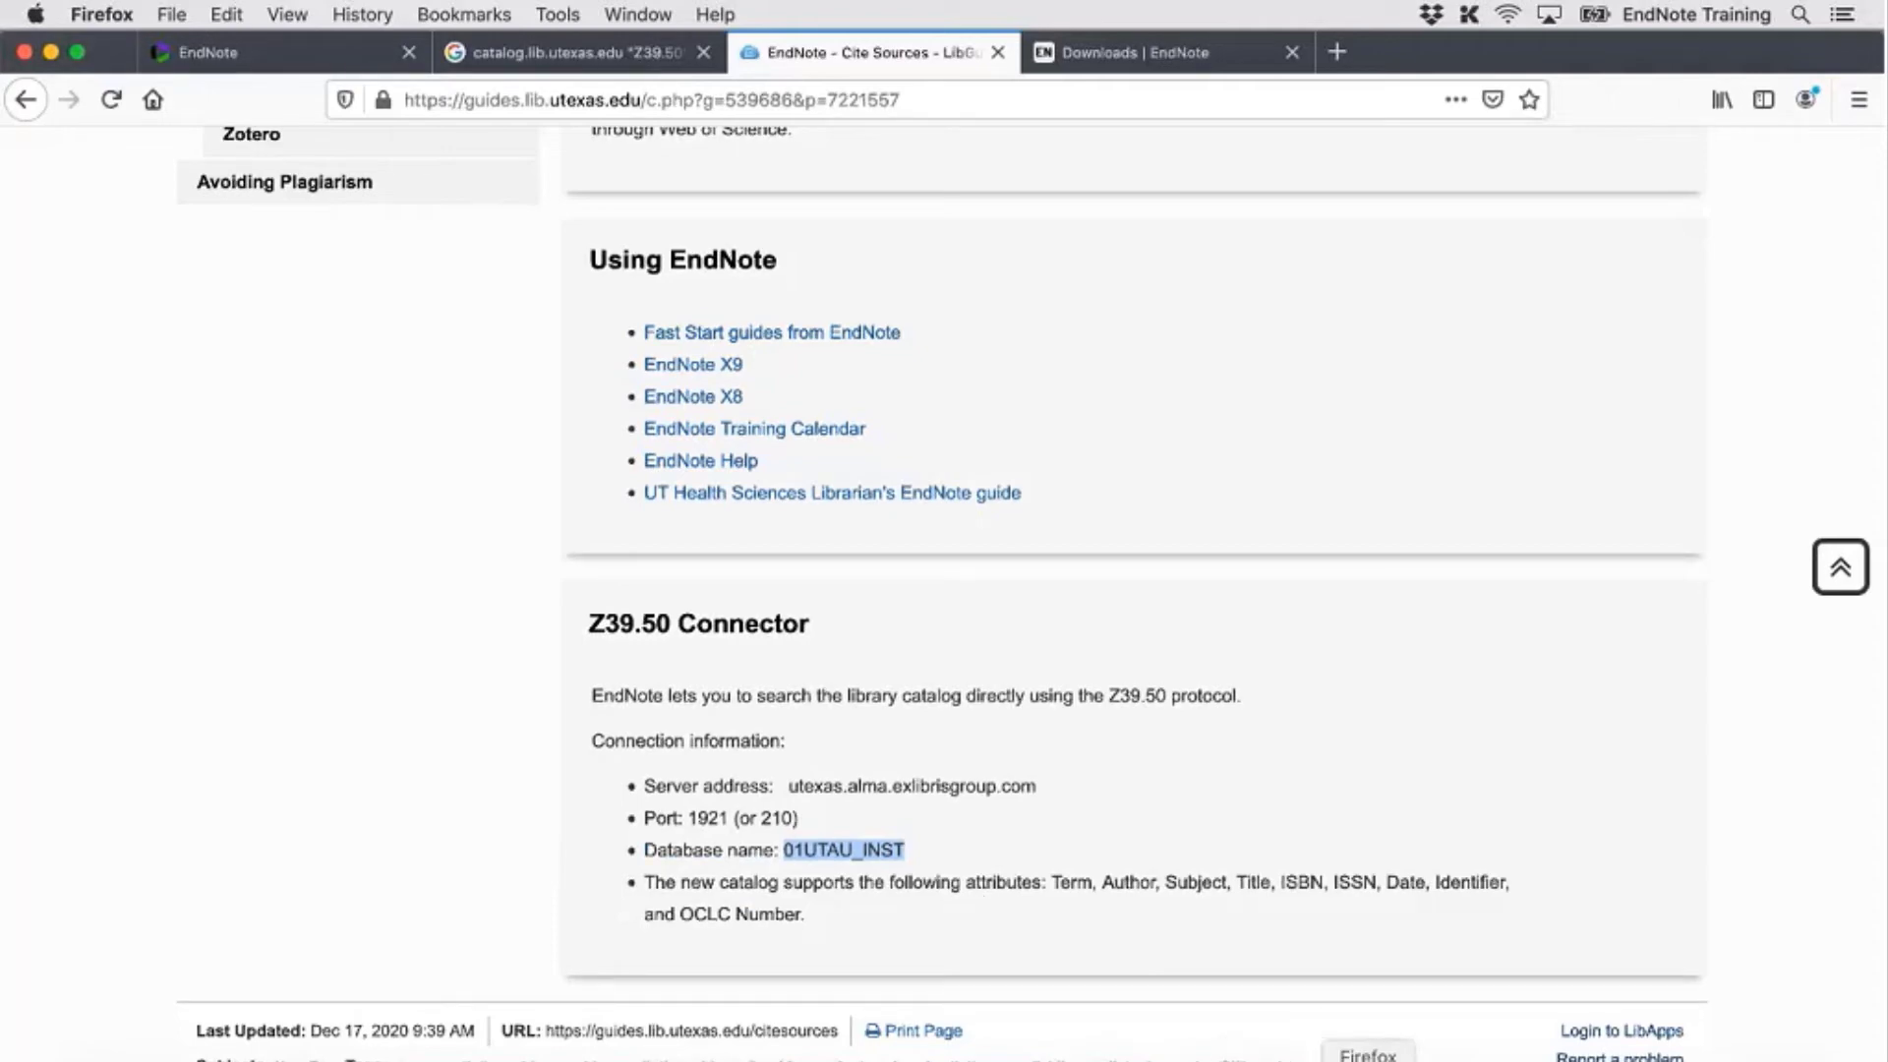
click(1173, 1060)
Review Search Attributes, Templates and Connection Settings, then widen the Search Field Name column
click(496, 260)
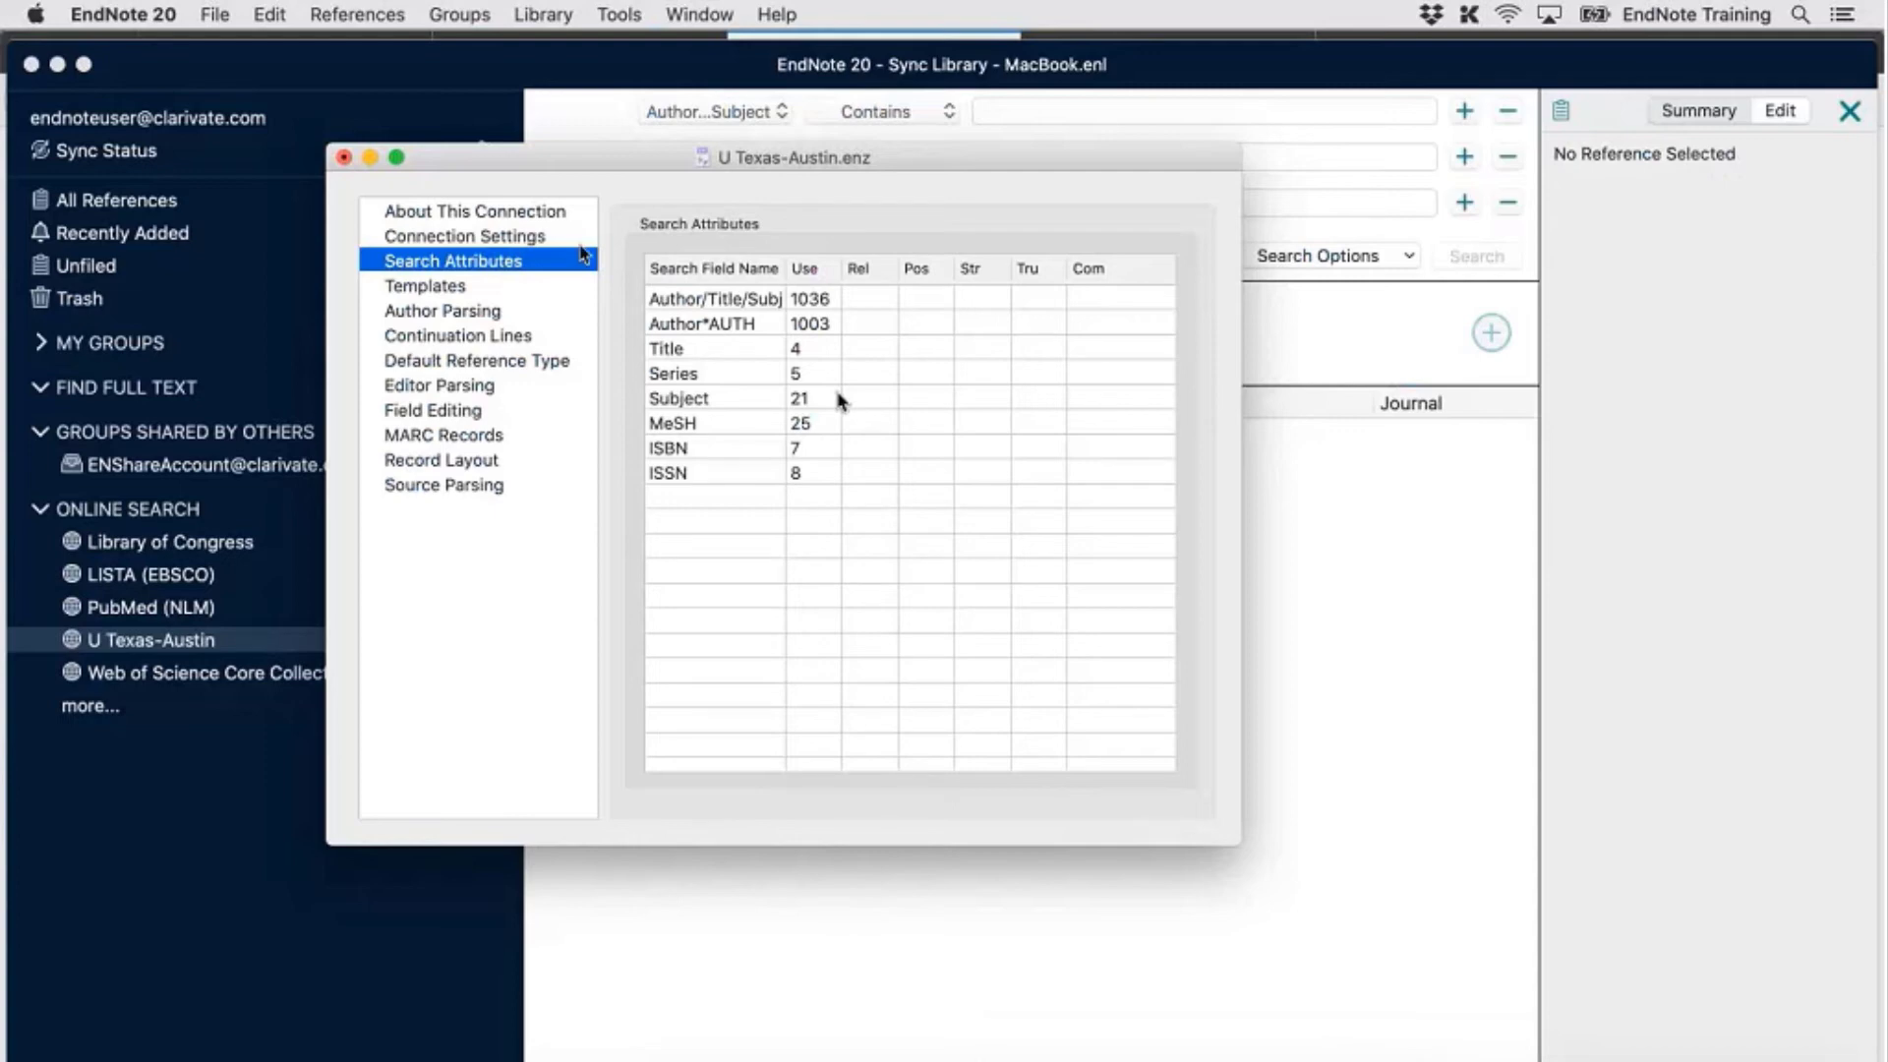
click(463, 288)
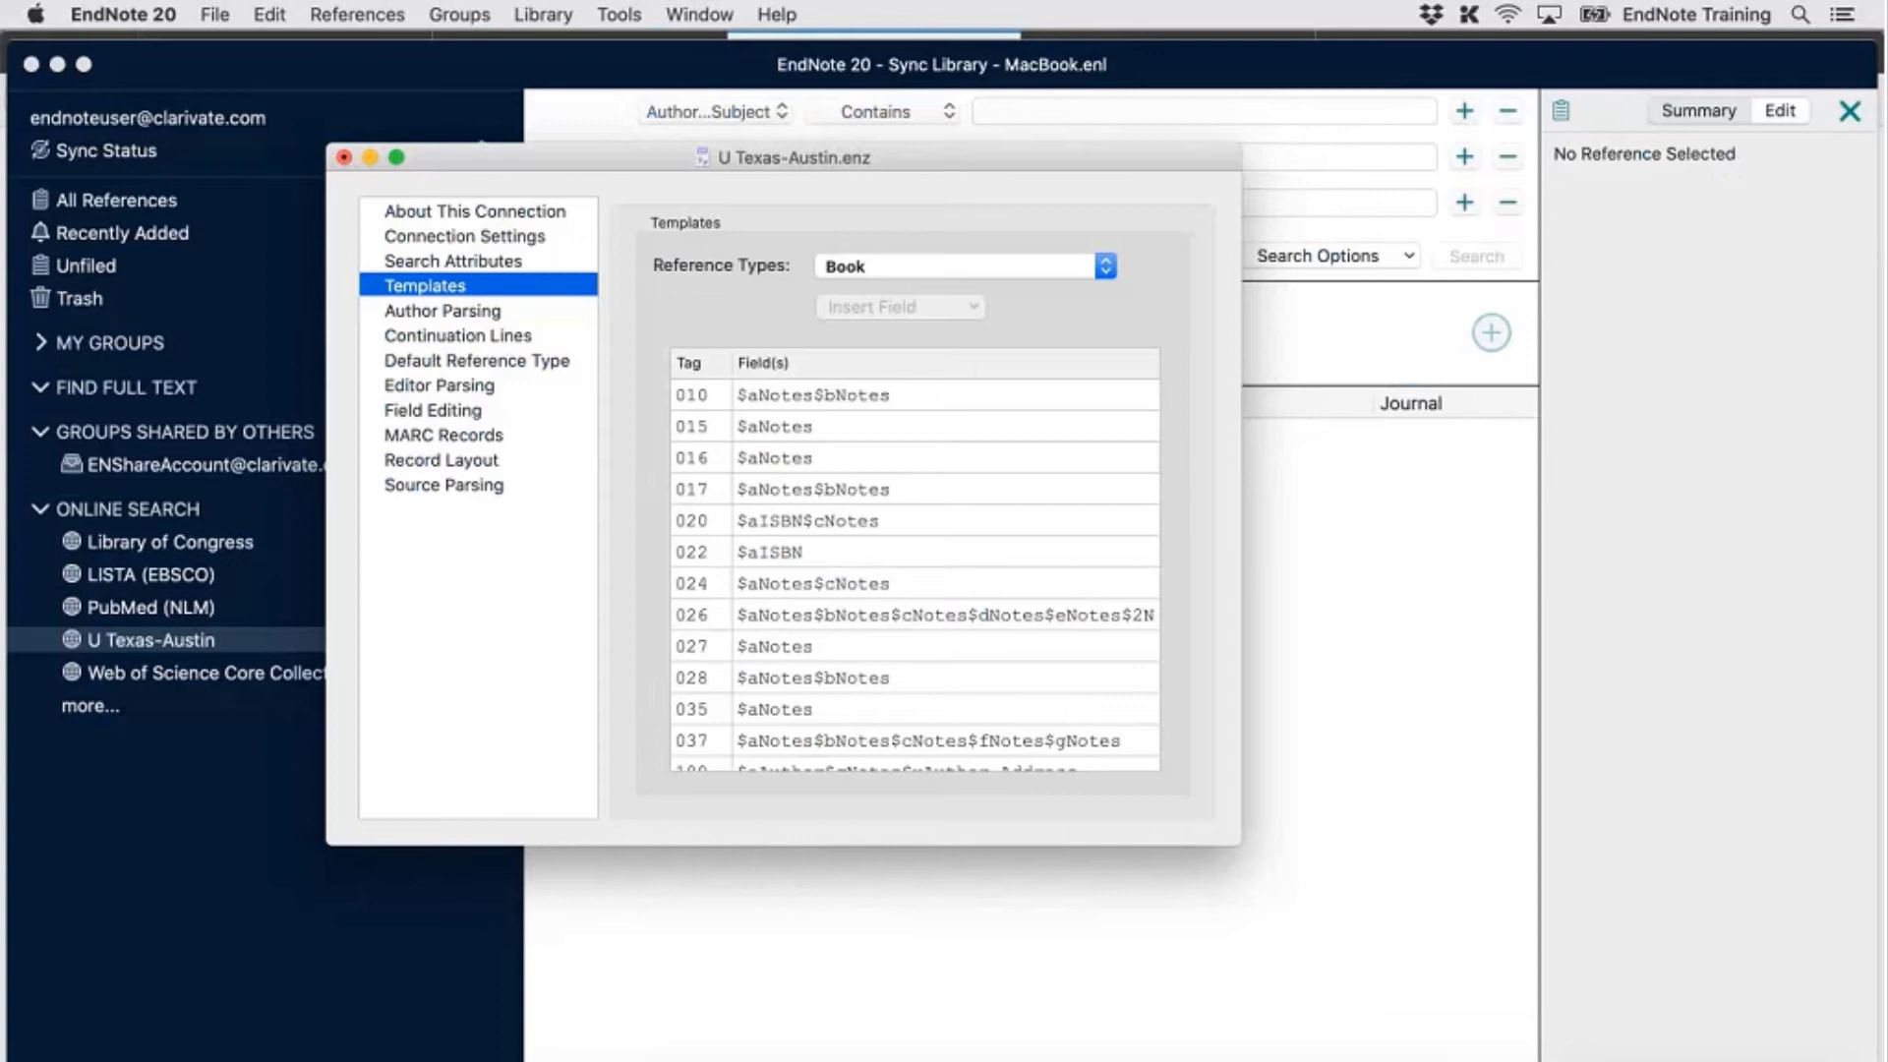
click(464, 236)
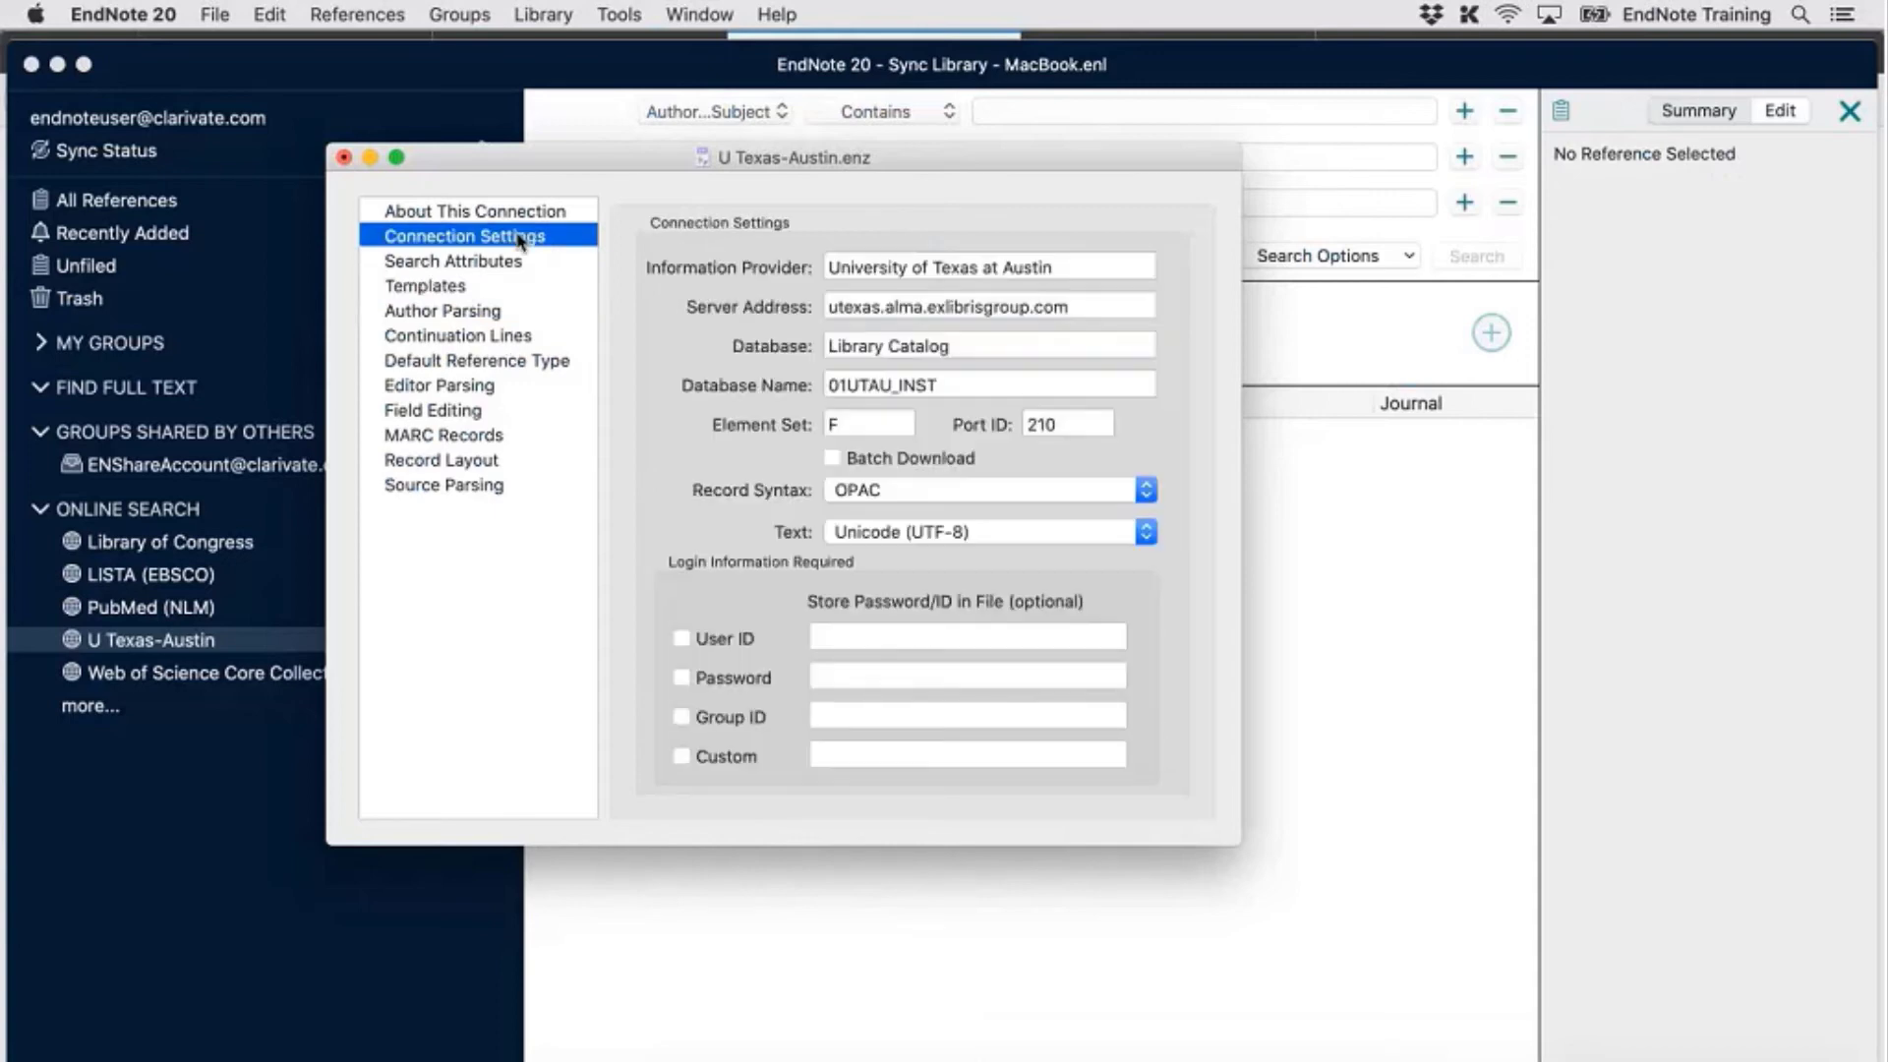
click(497, 258)
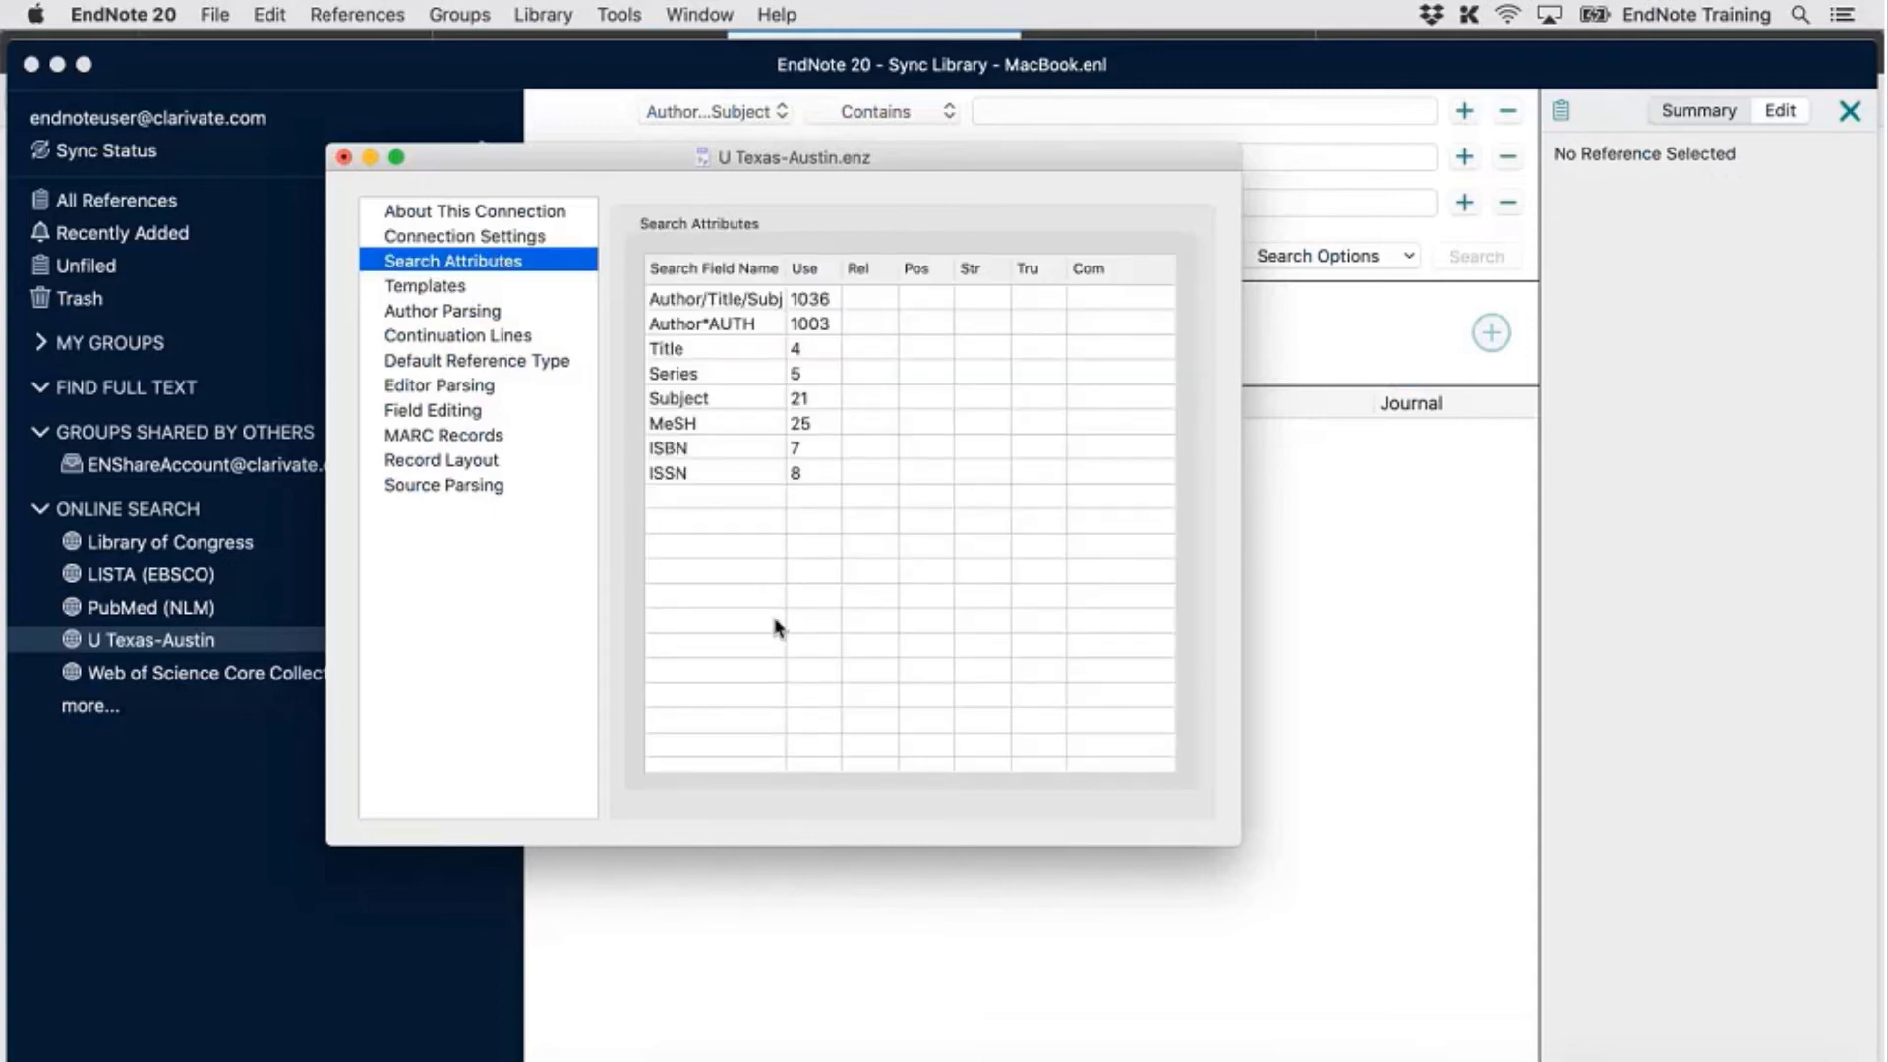
drag(787, 278, 840, 279)
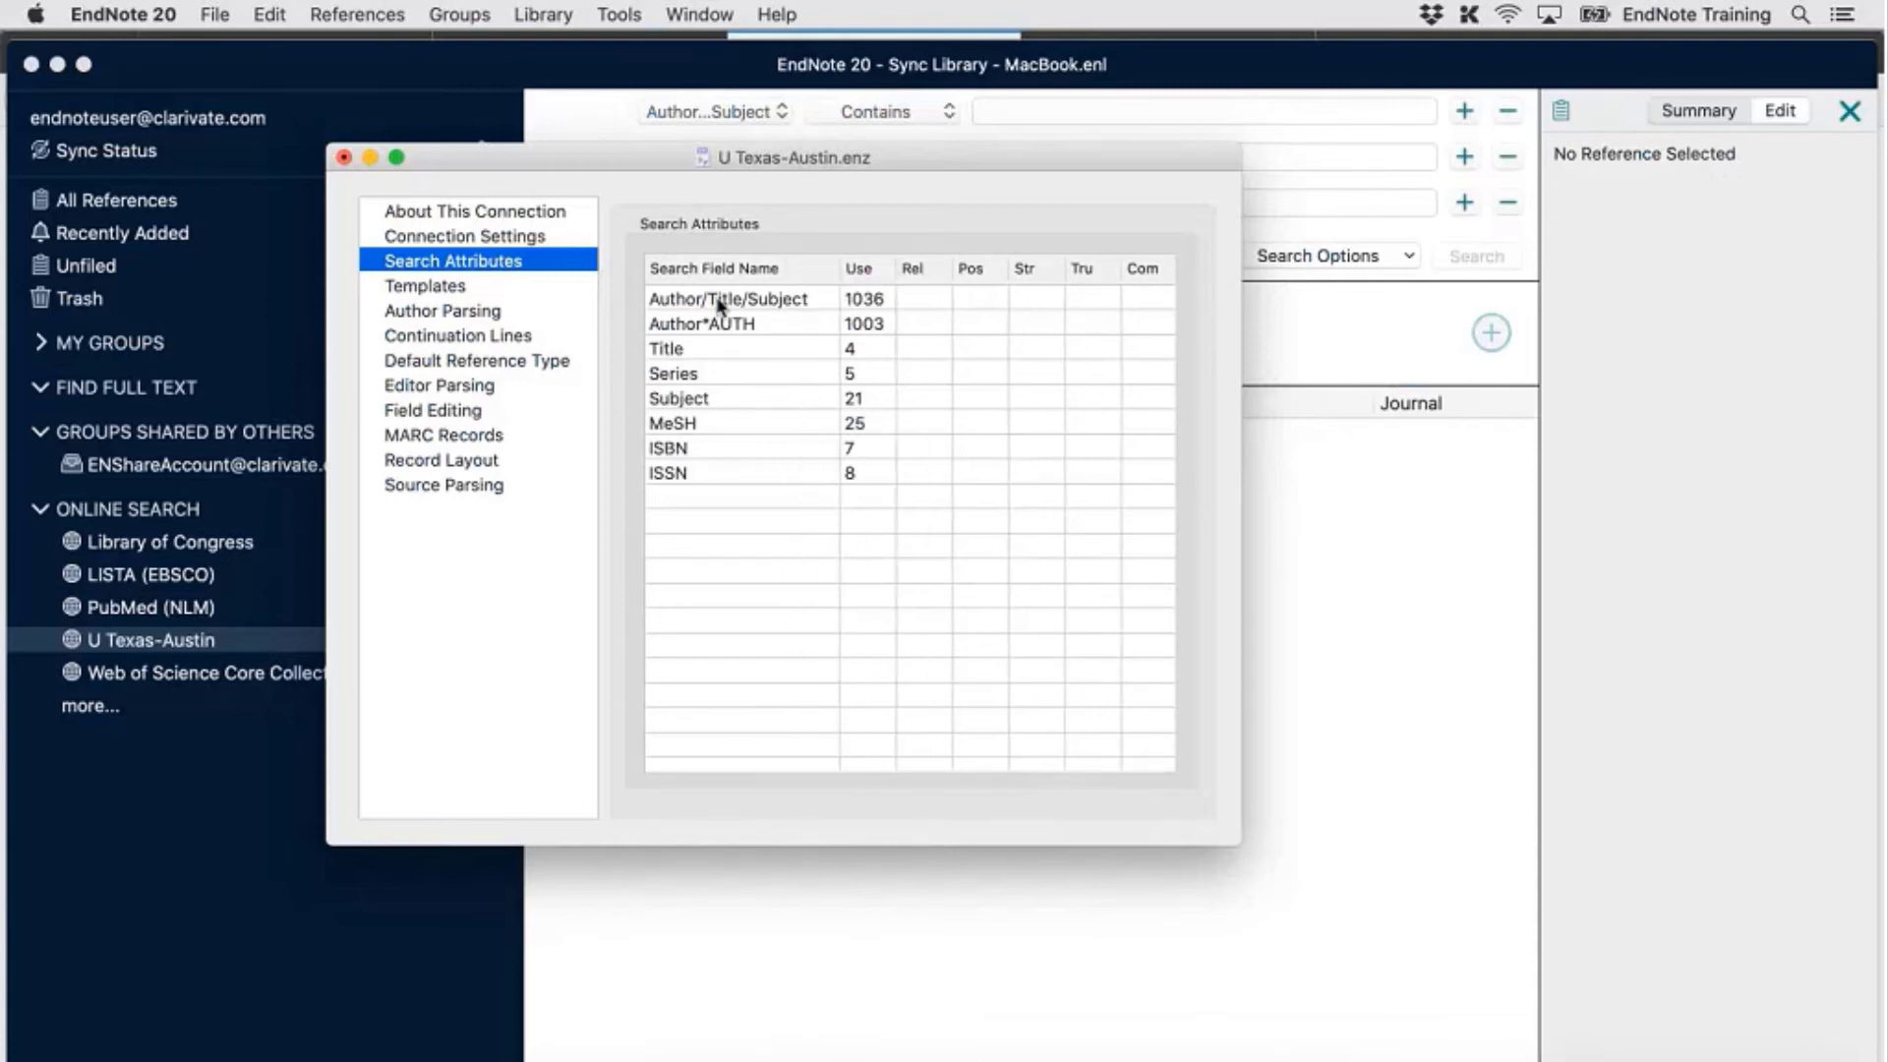
Recheck the connection details in the library guide and return to the EndNote editor
click(1367, 1061)
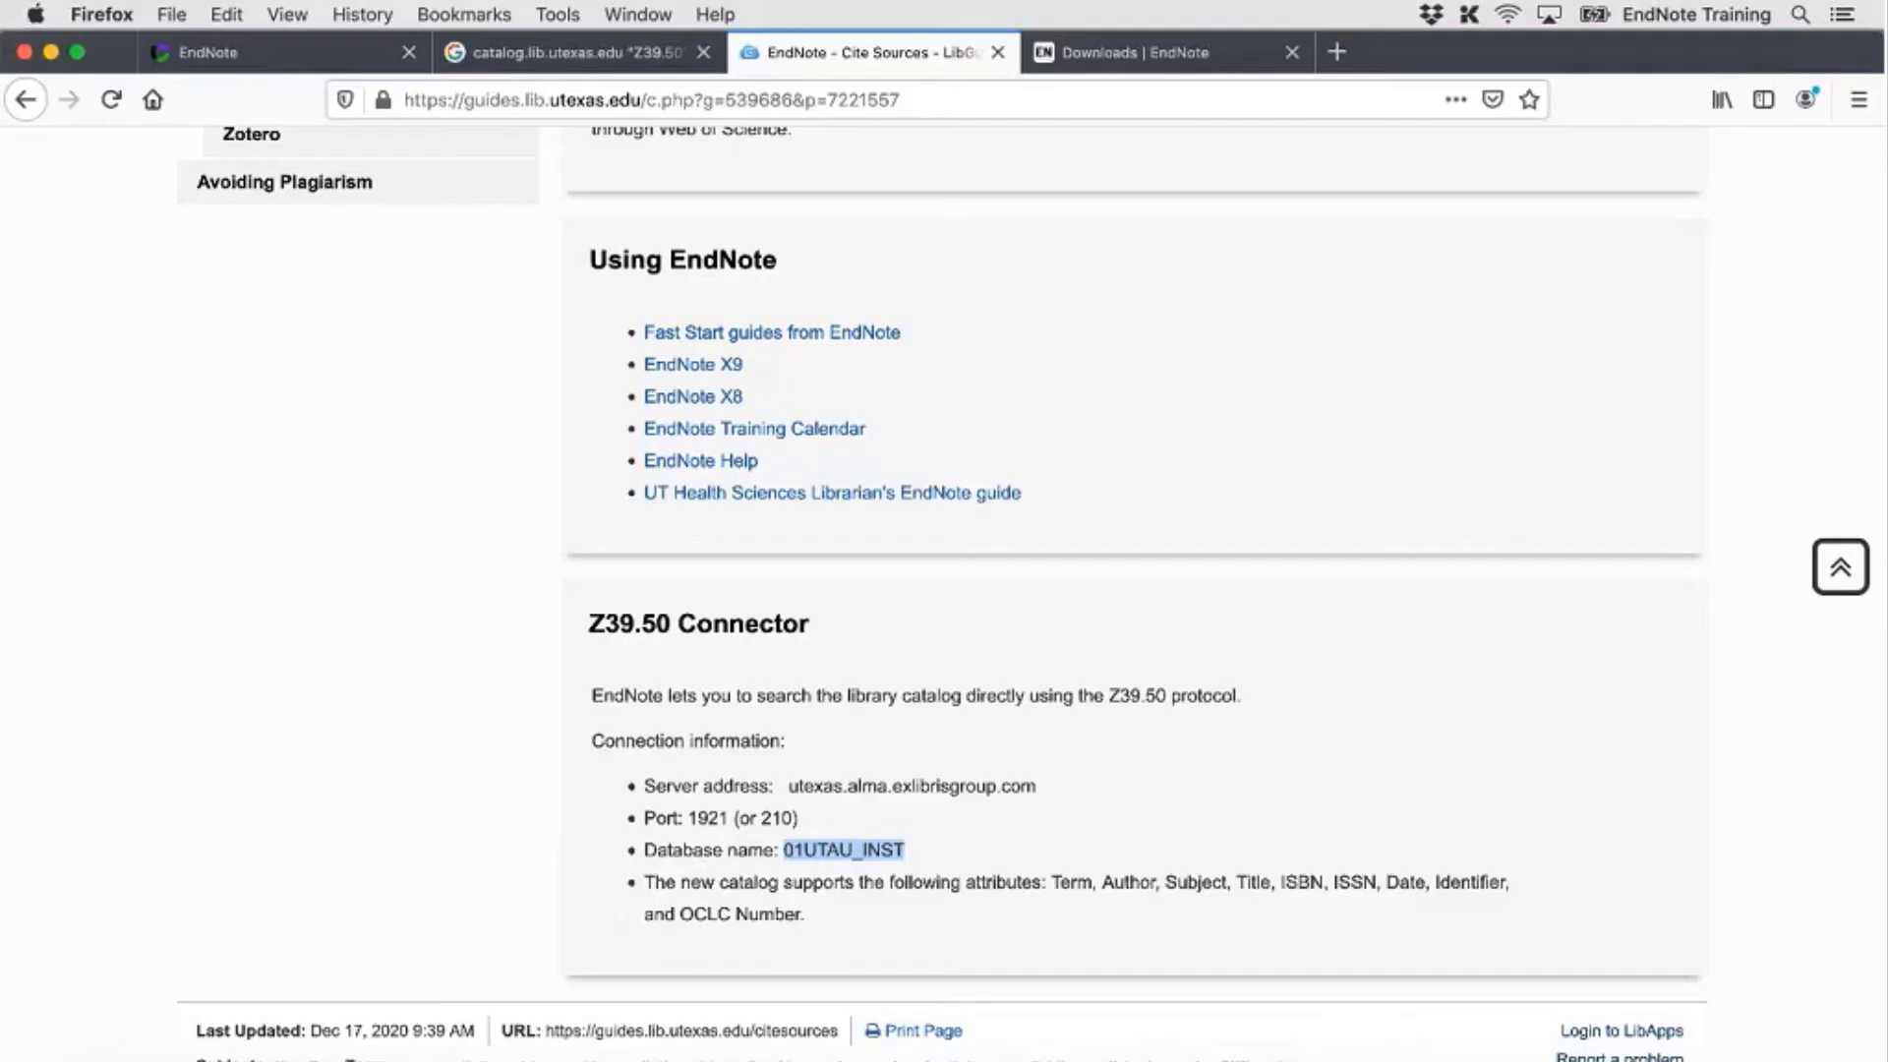
click(1103, 916)
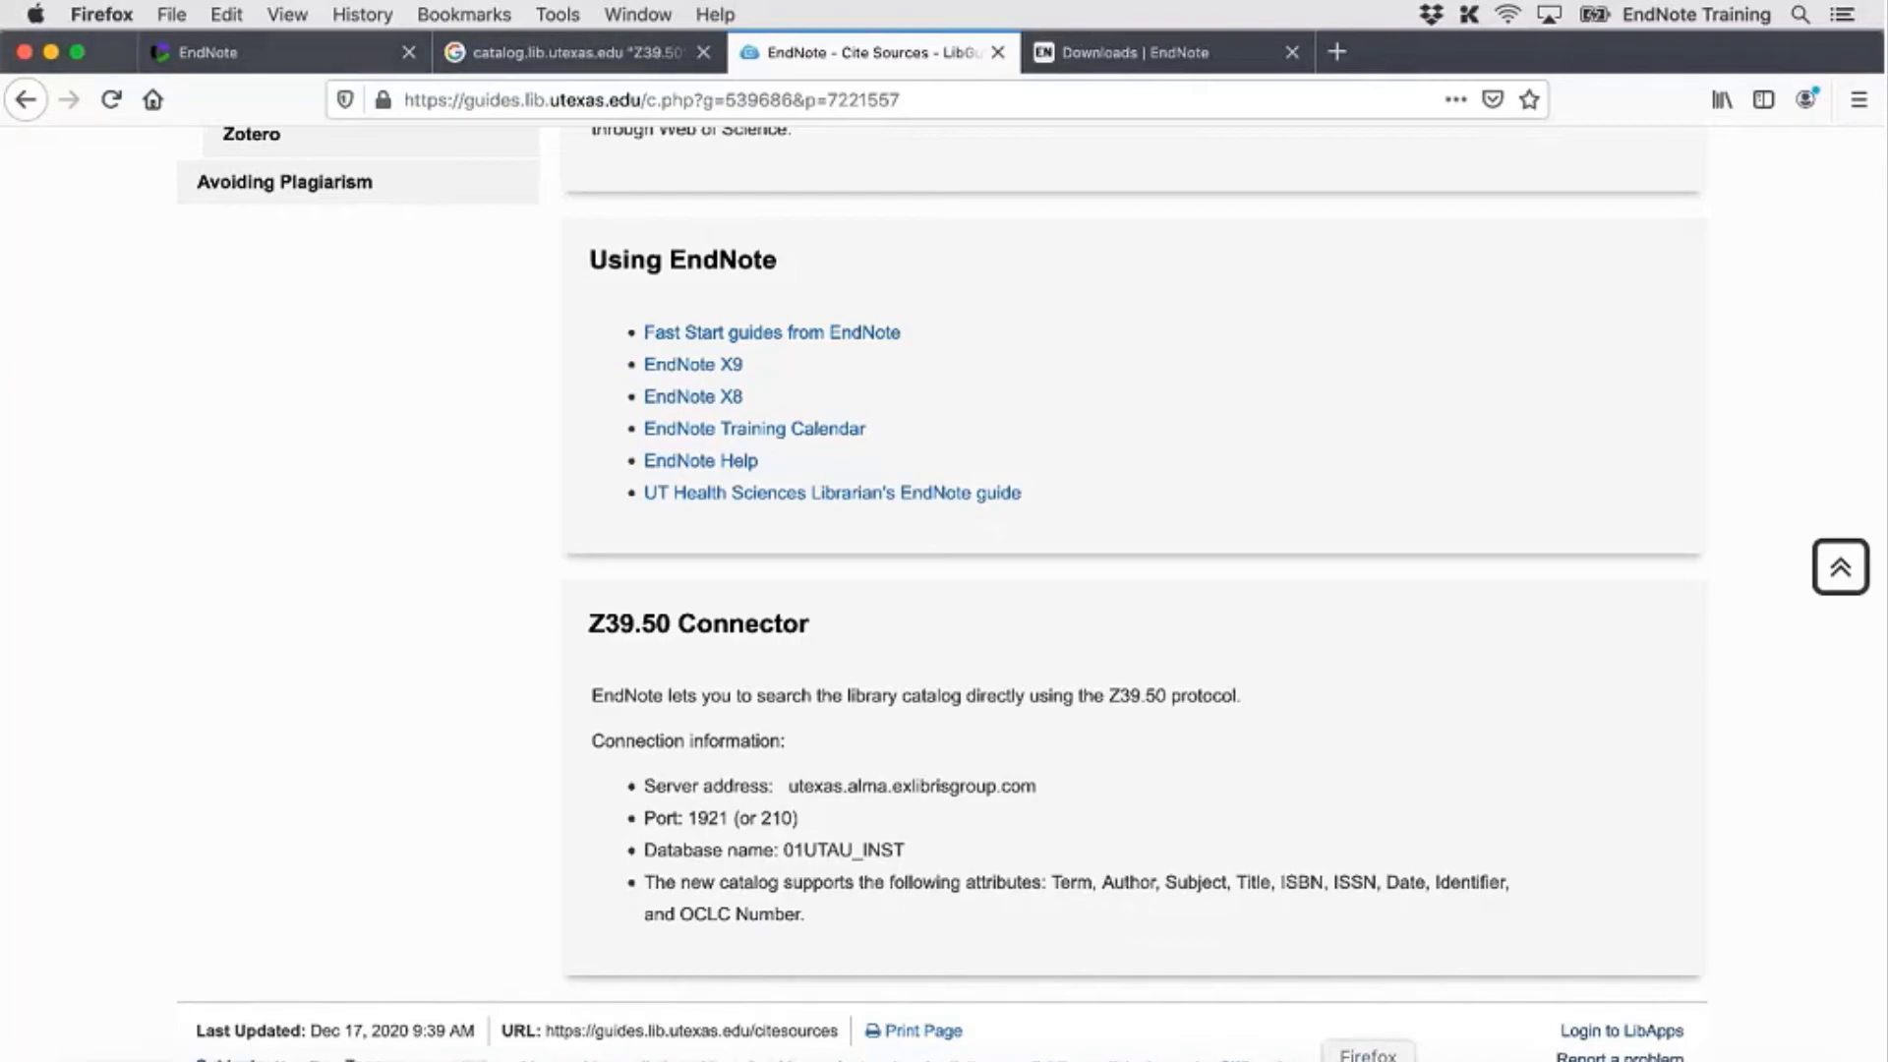
click(1163, 1060)
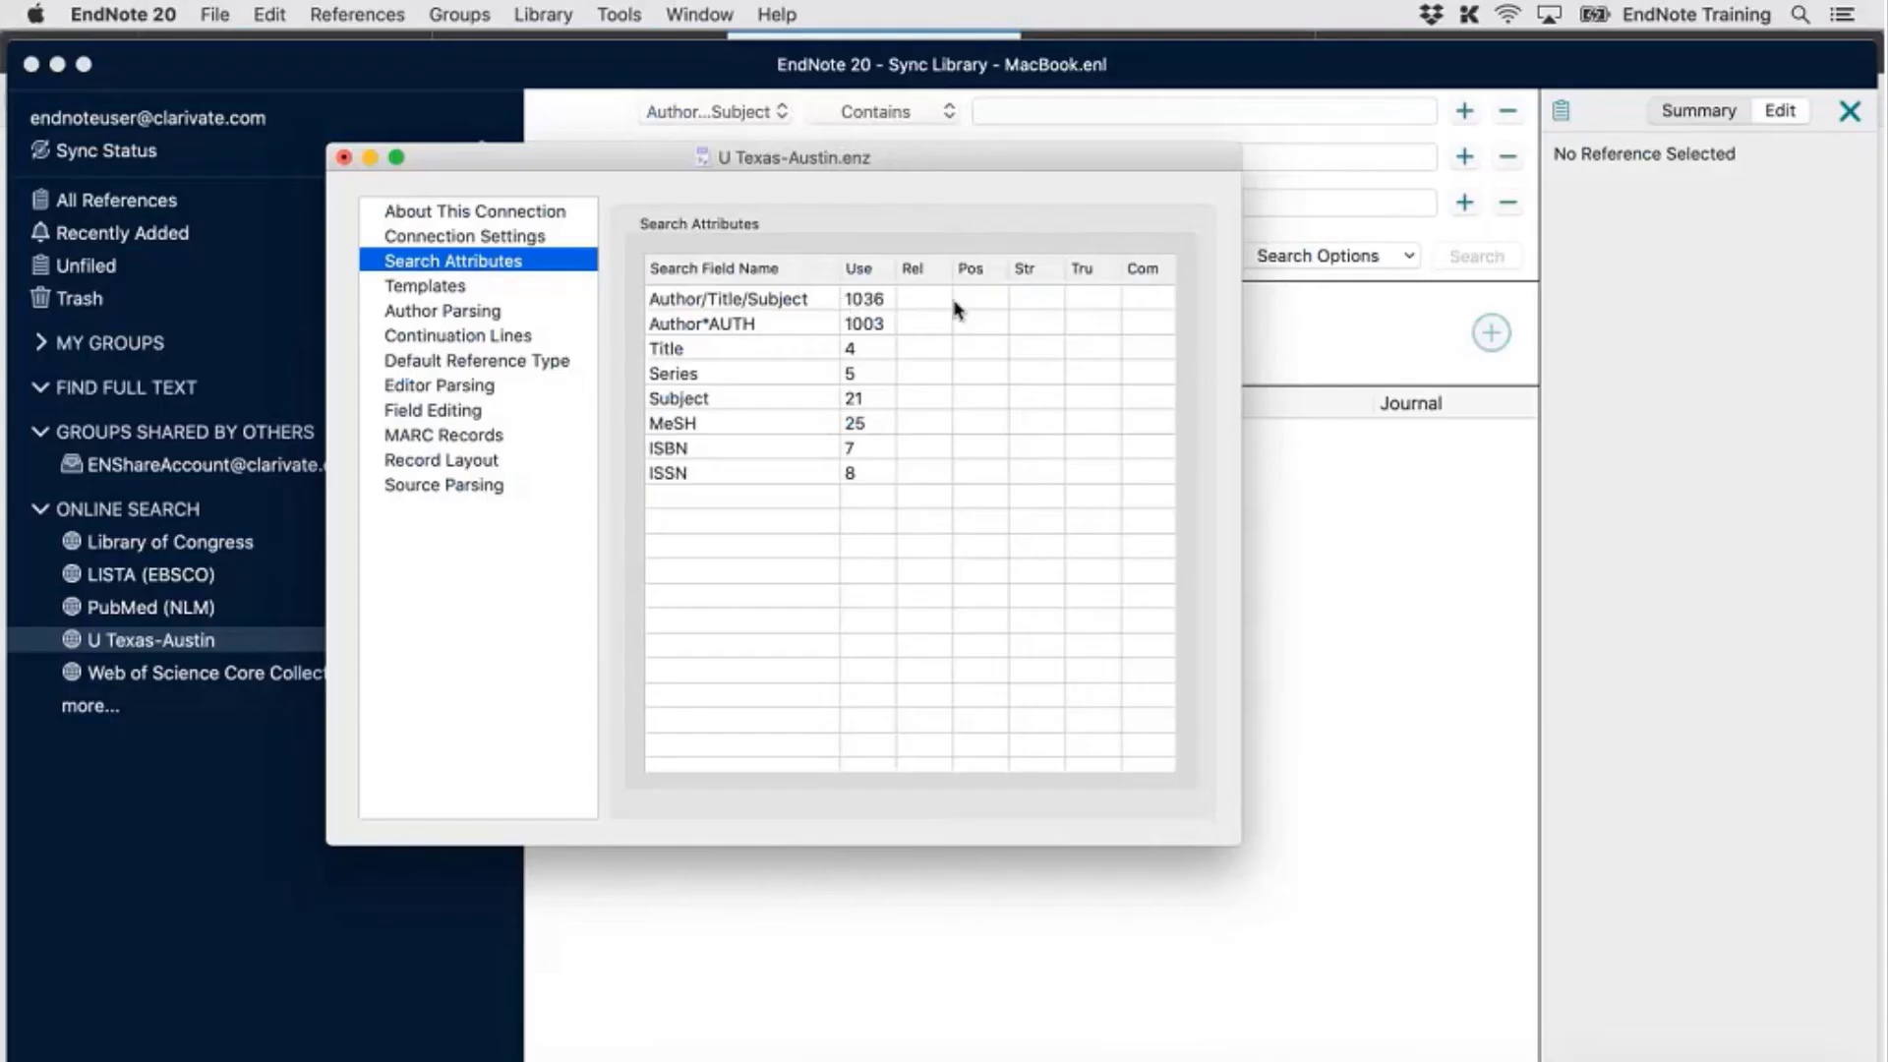
Clear the Author/Title/Subject field name and its 1036 Use value from the first search attribute row
click(765, 287)
click(803, 302)
key(super+a)
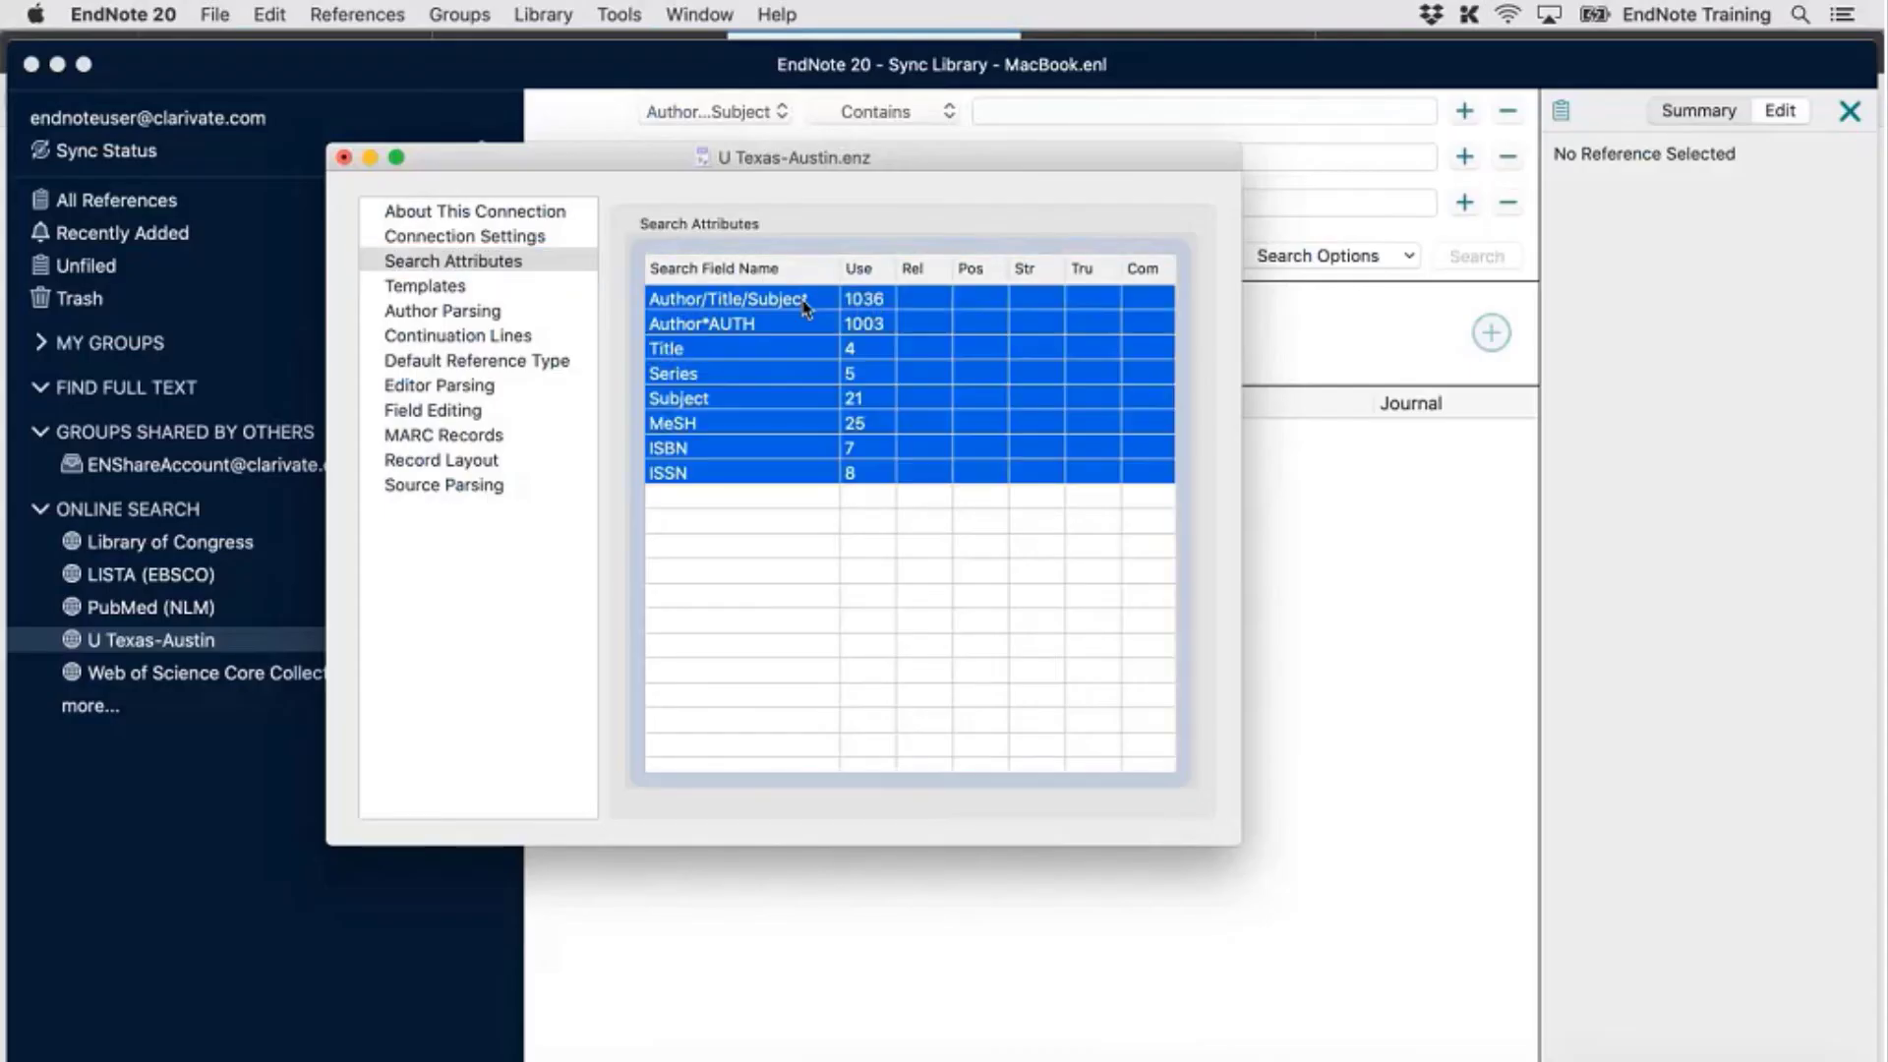
double_click(803, 301)
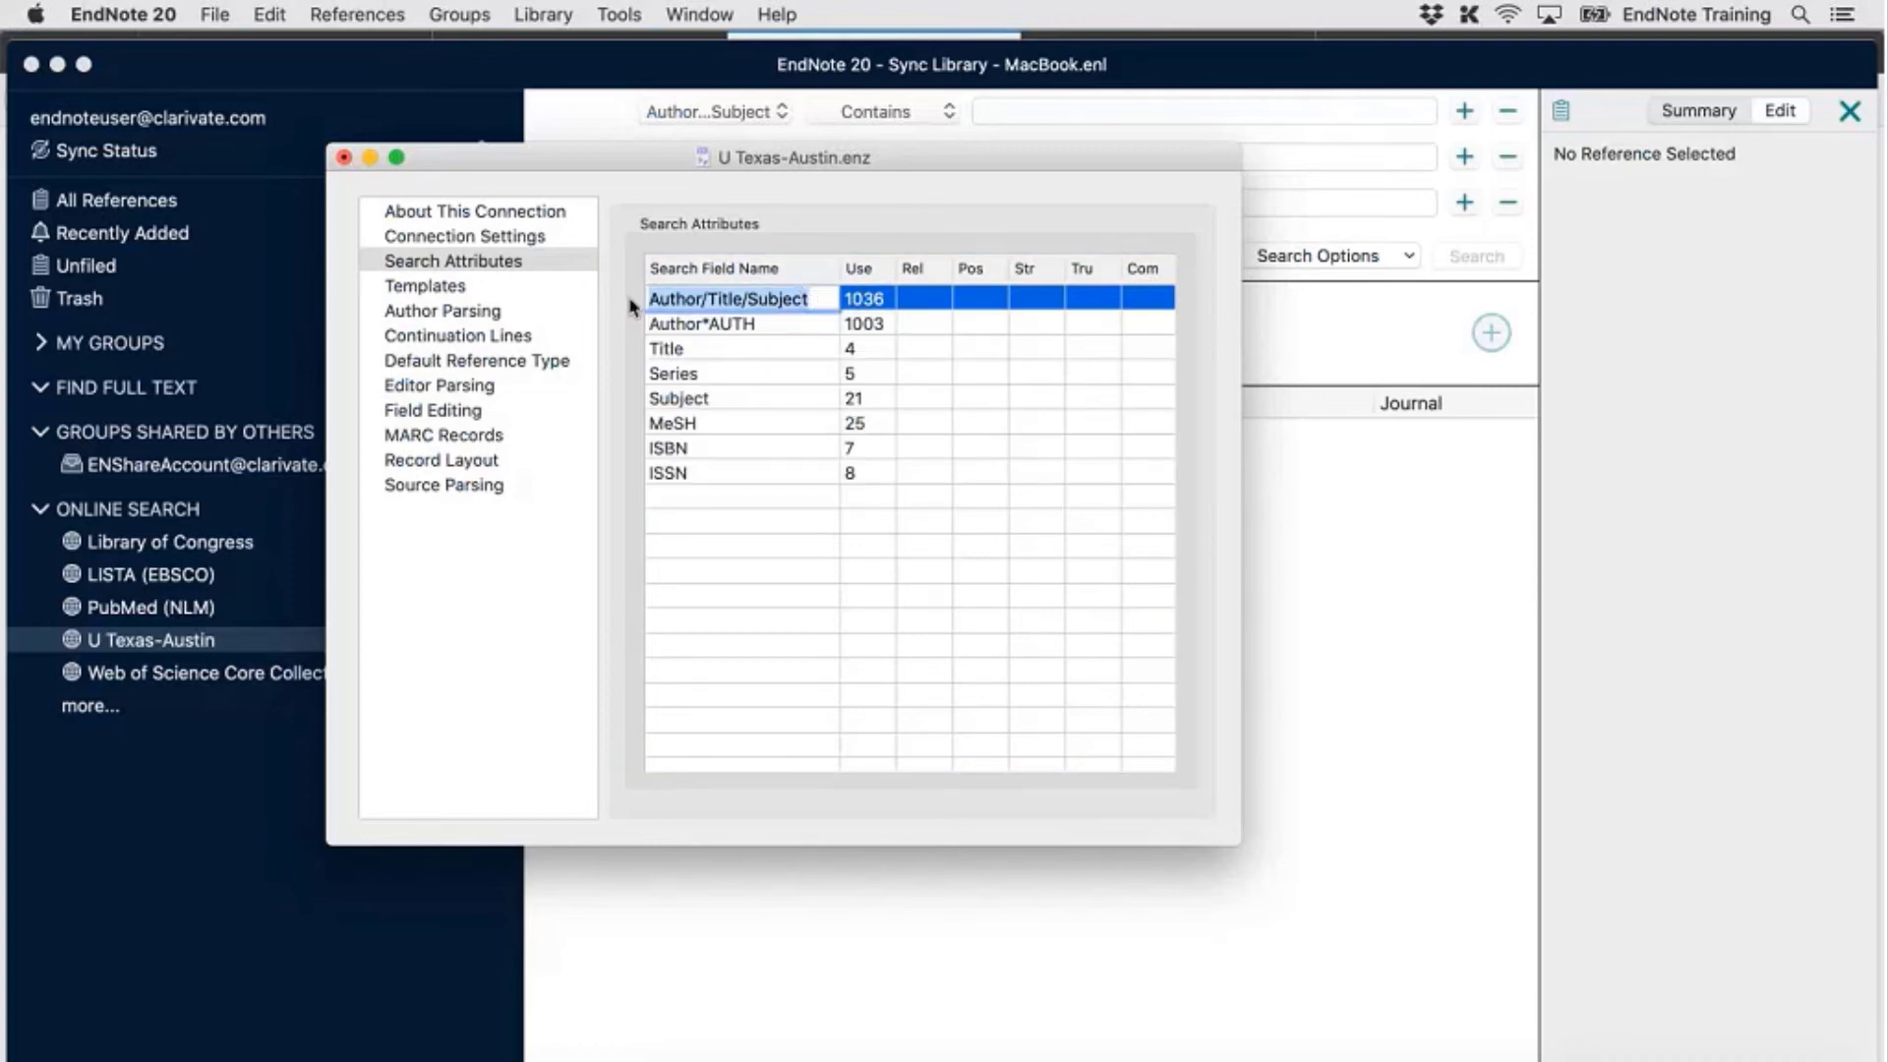
key(BackSpace)
click(866, 298)
key(BackSpace)
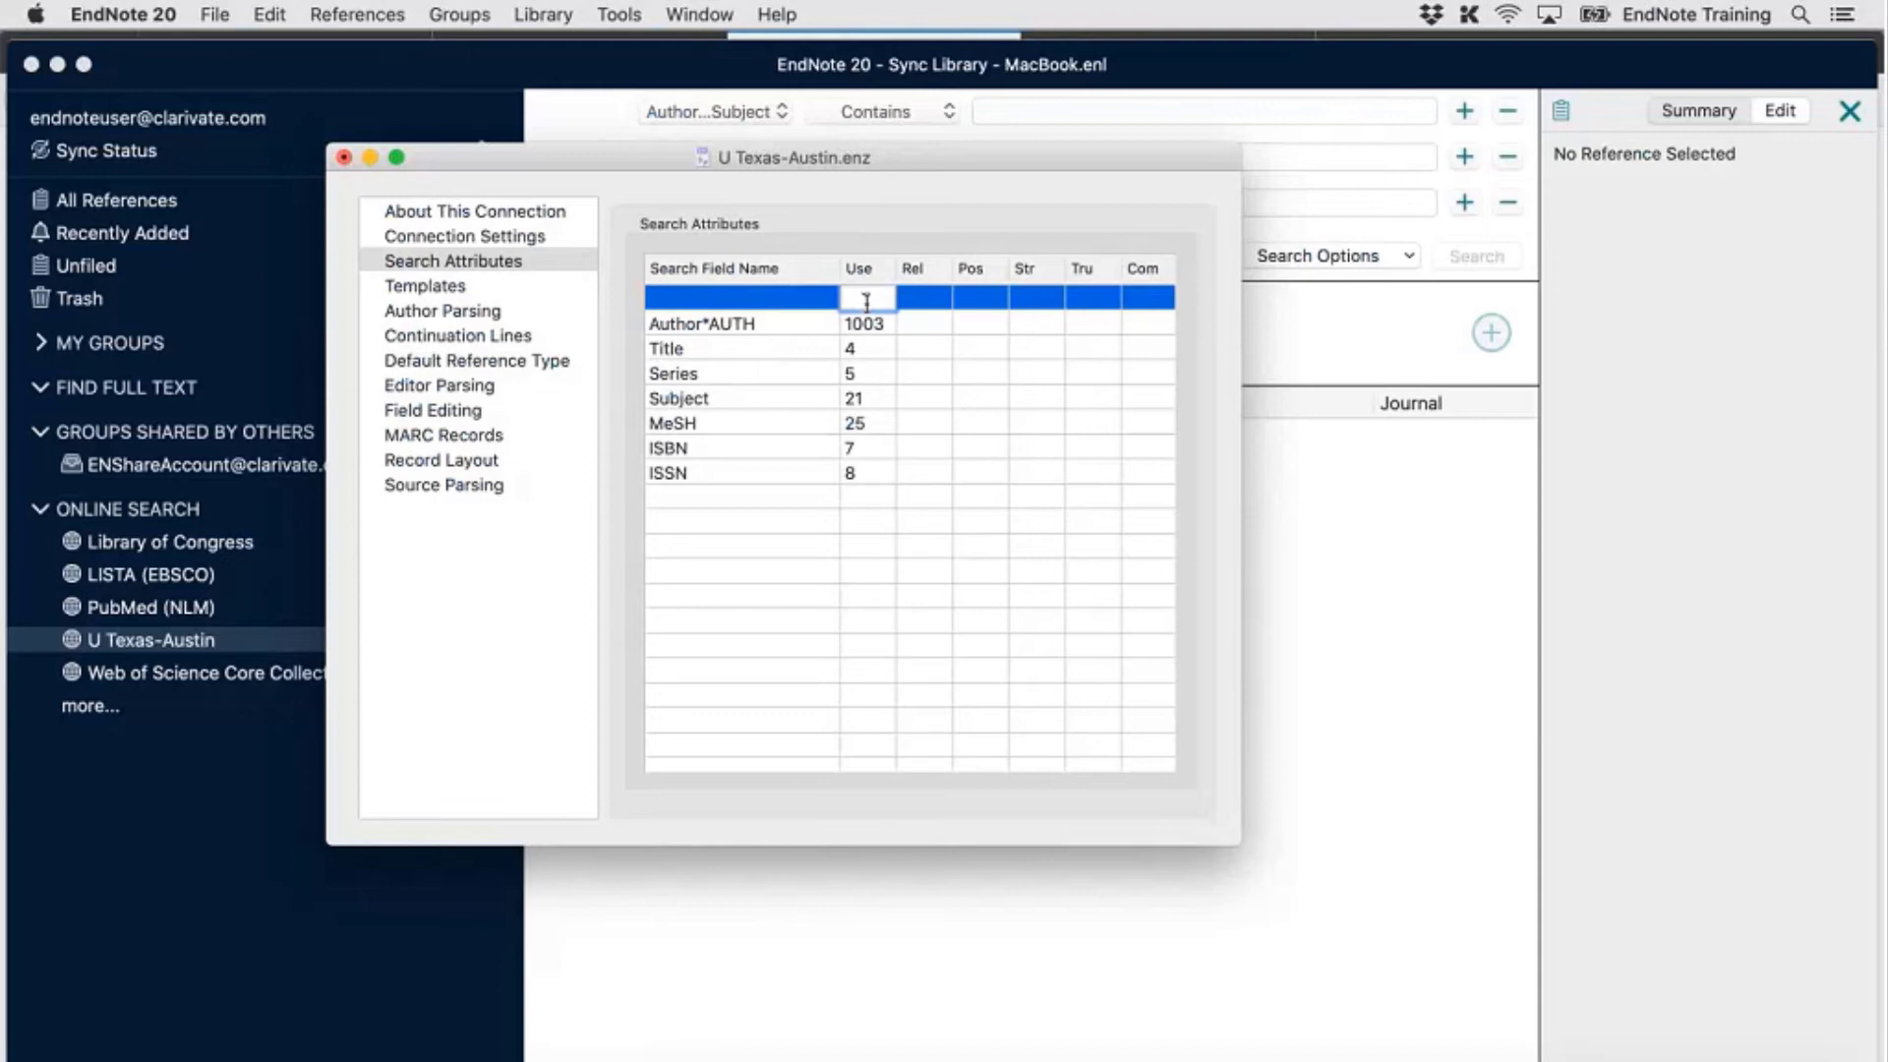
key(Return)
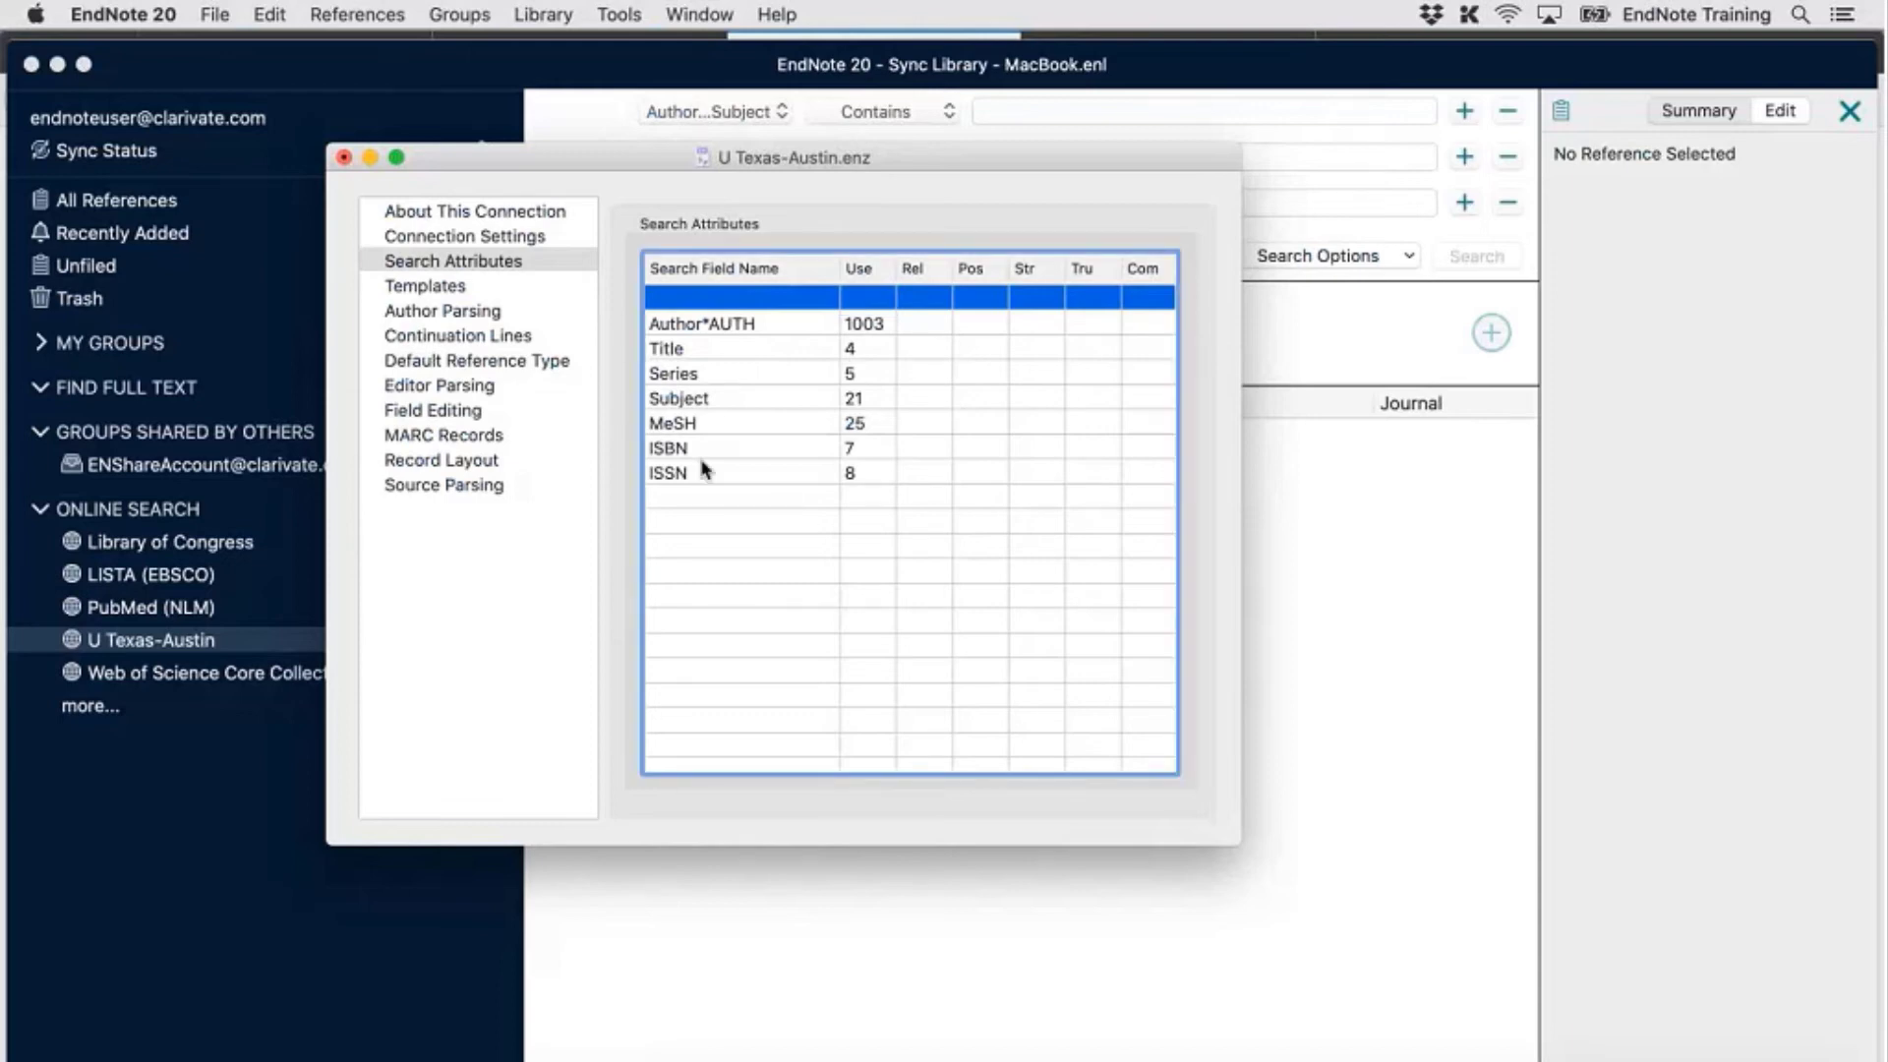
click(221, 11)
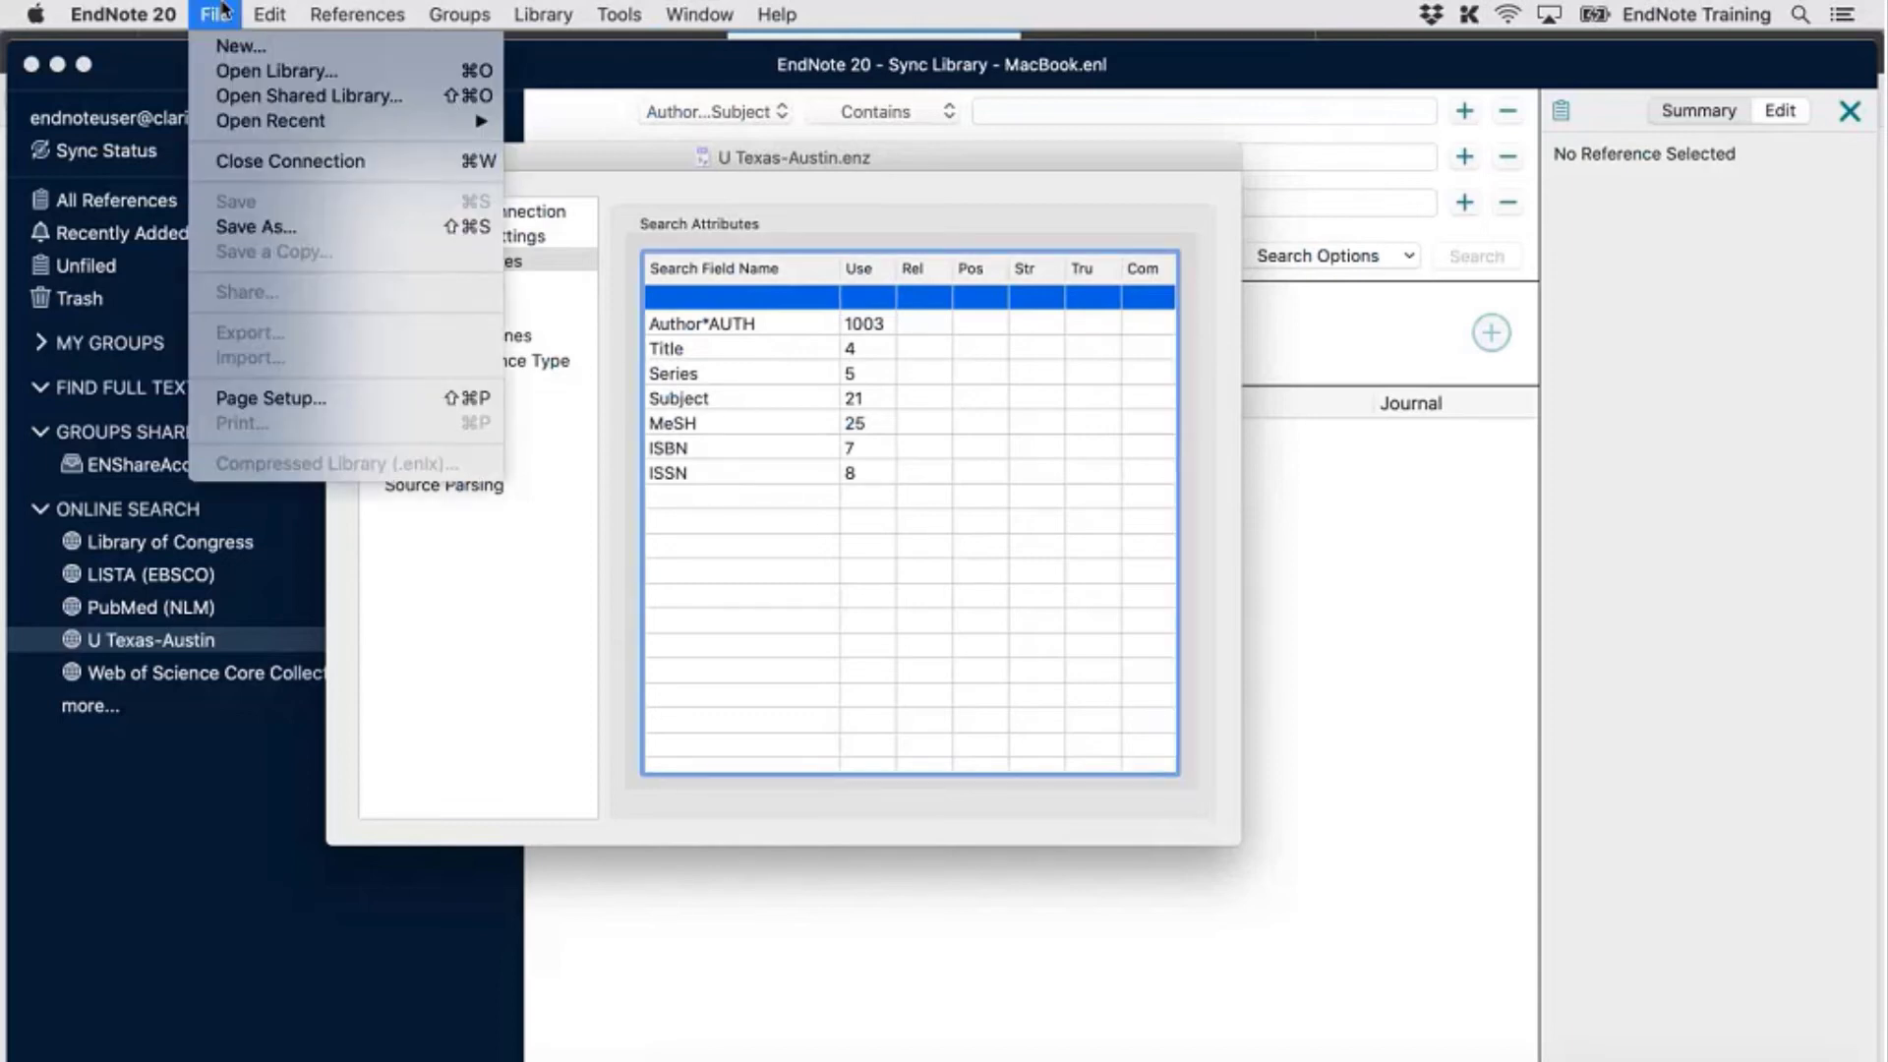
Save the connection as 'U Texas-Austin Updated' and close the connection editor
click(286, 227)
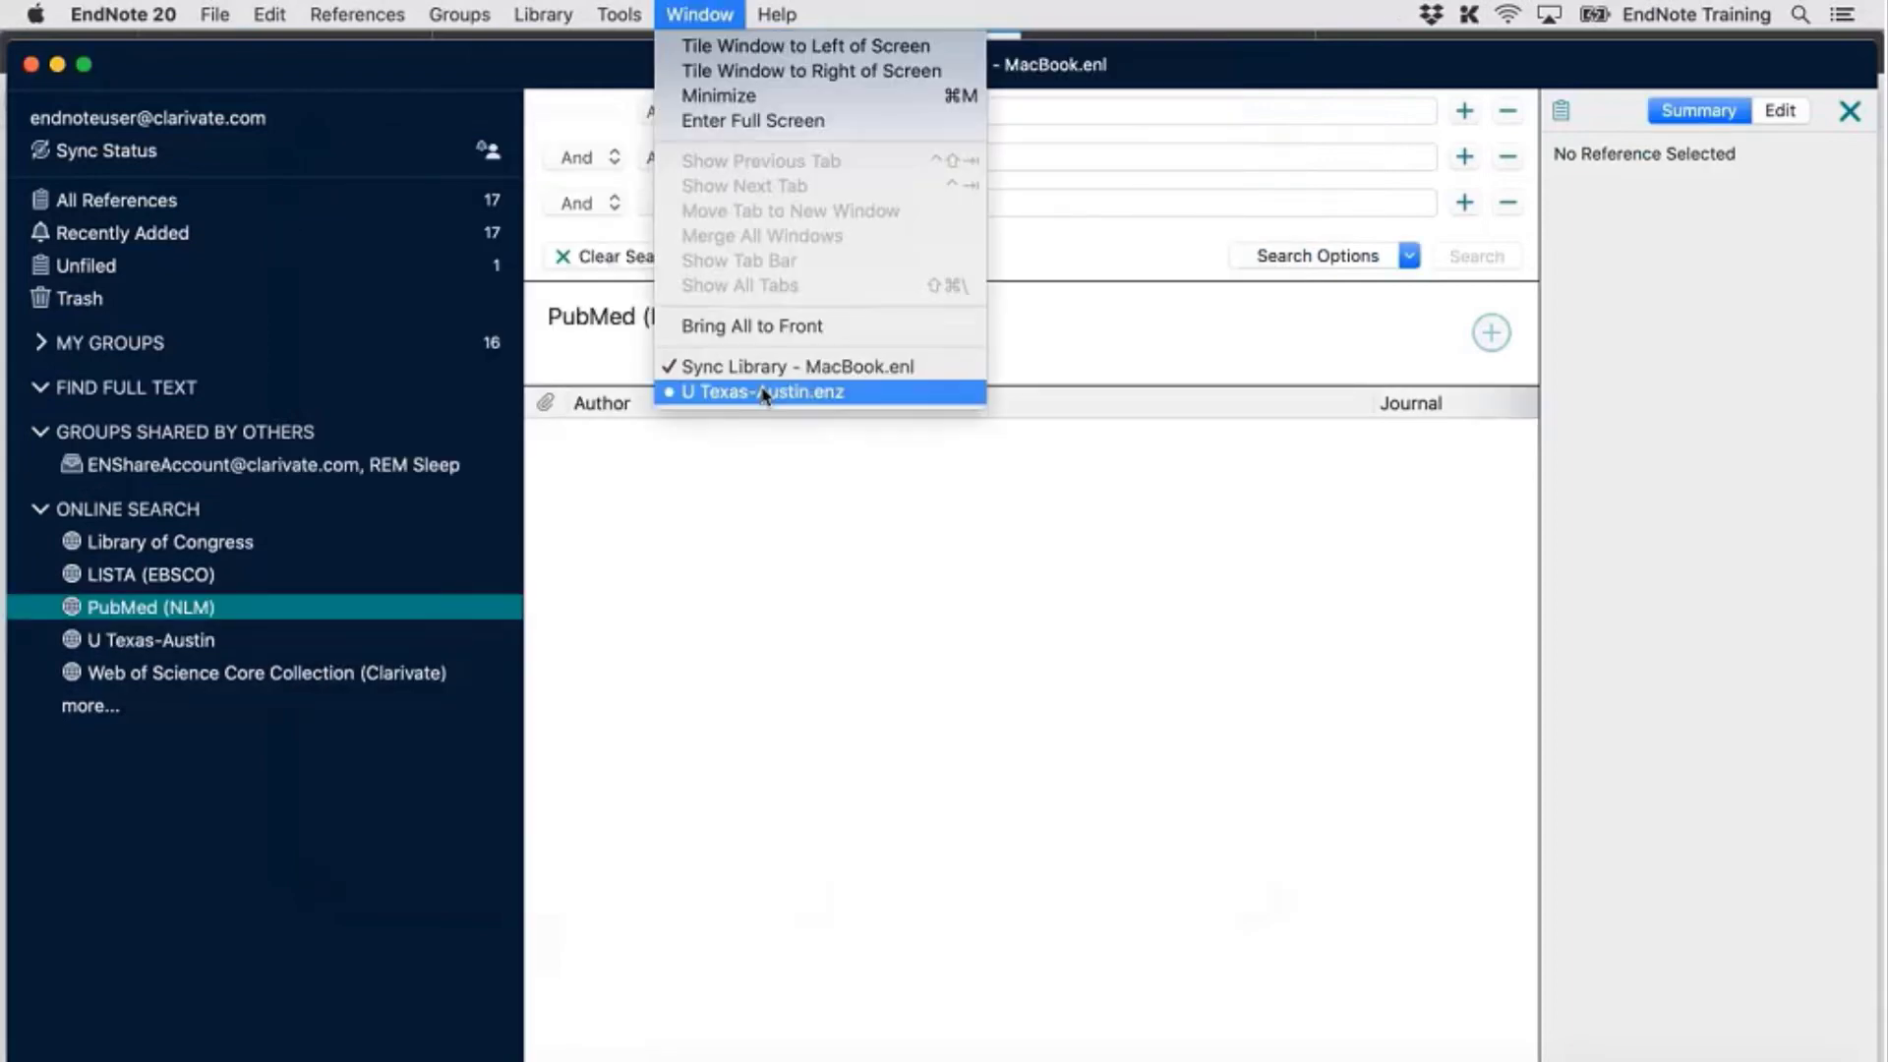
click(781, 388)
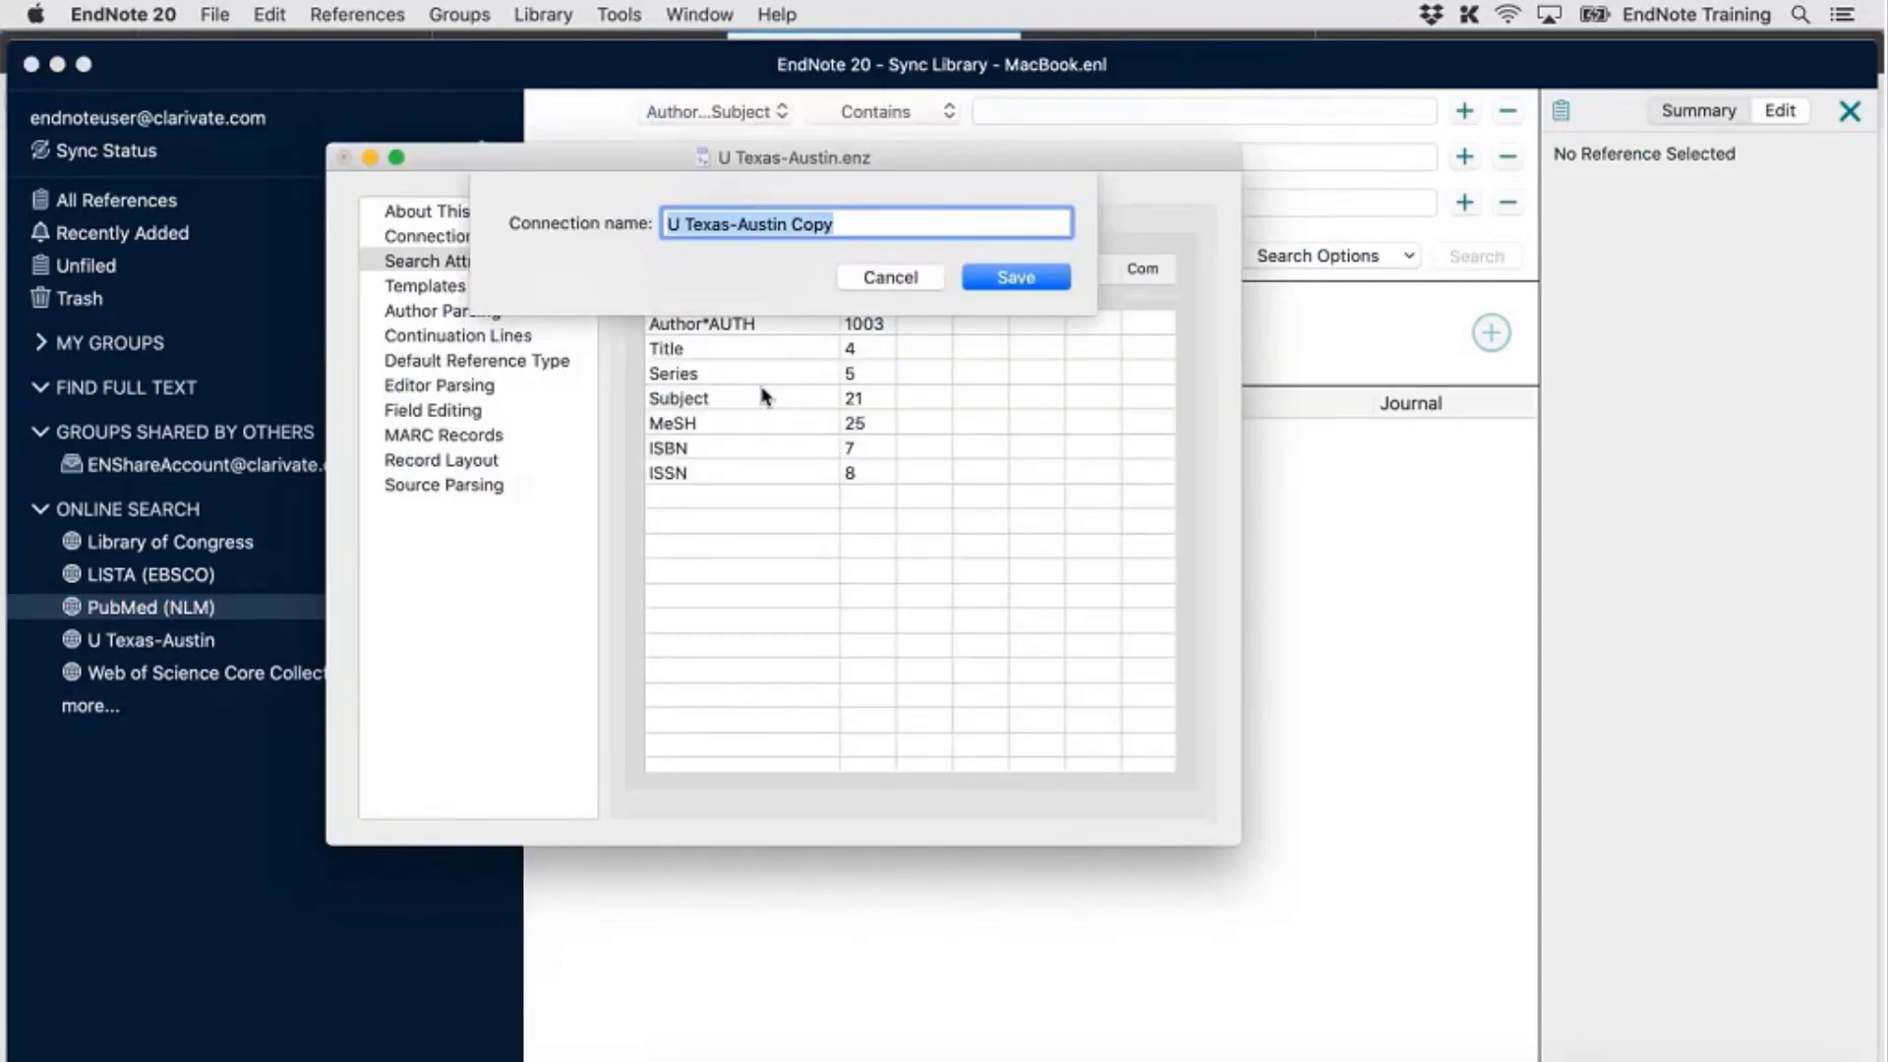
click(868, 228)
key(BackSpace)
key(BackSpace)
key(BackSpace)
key(BackSpace)
text(Updated)
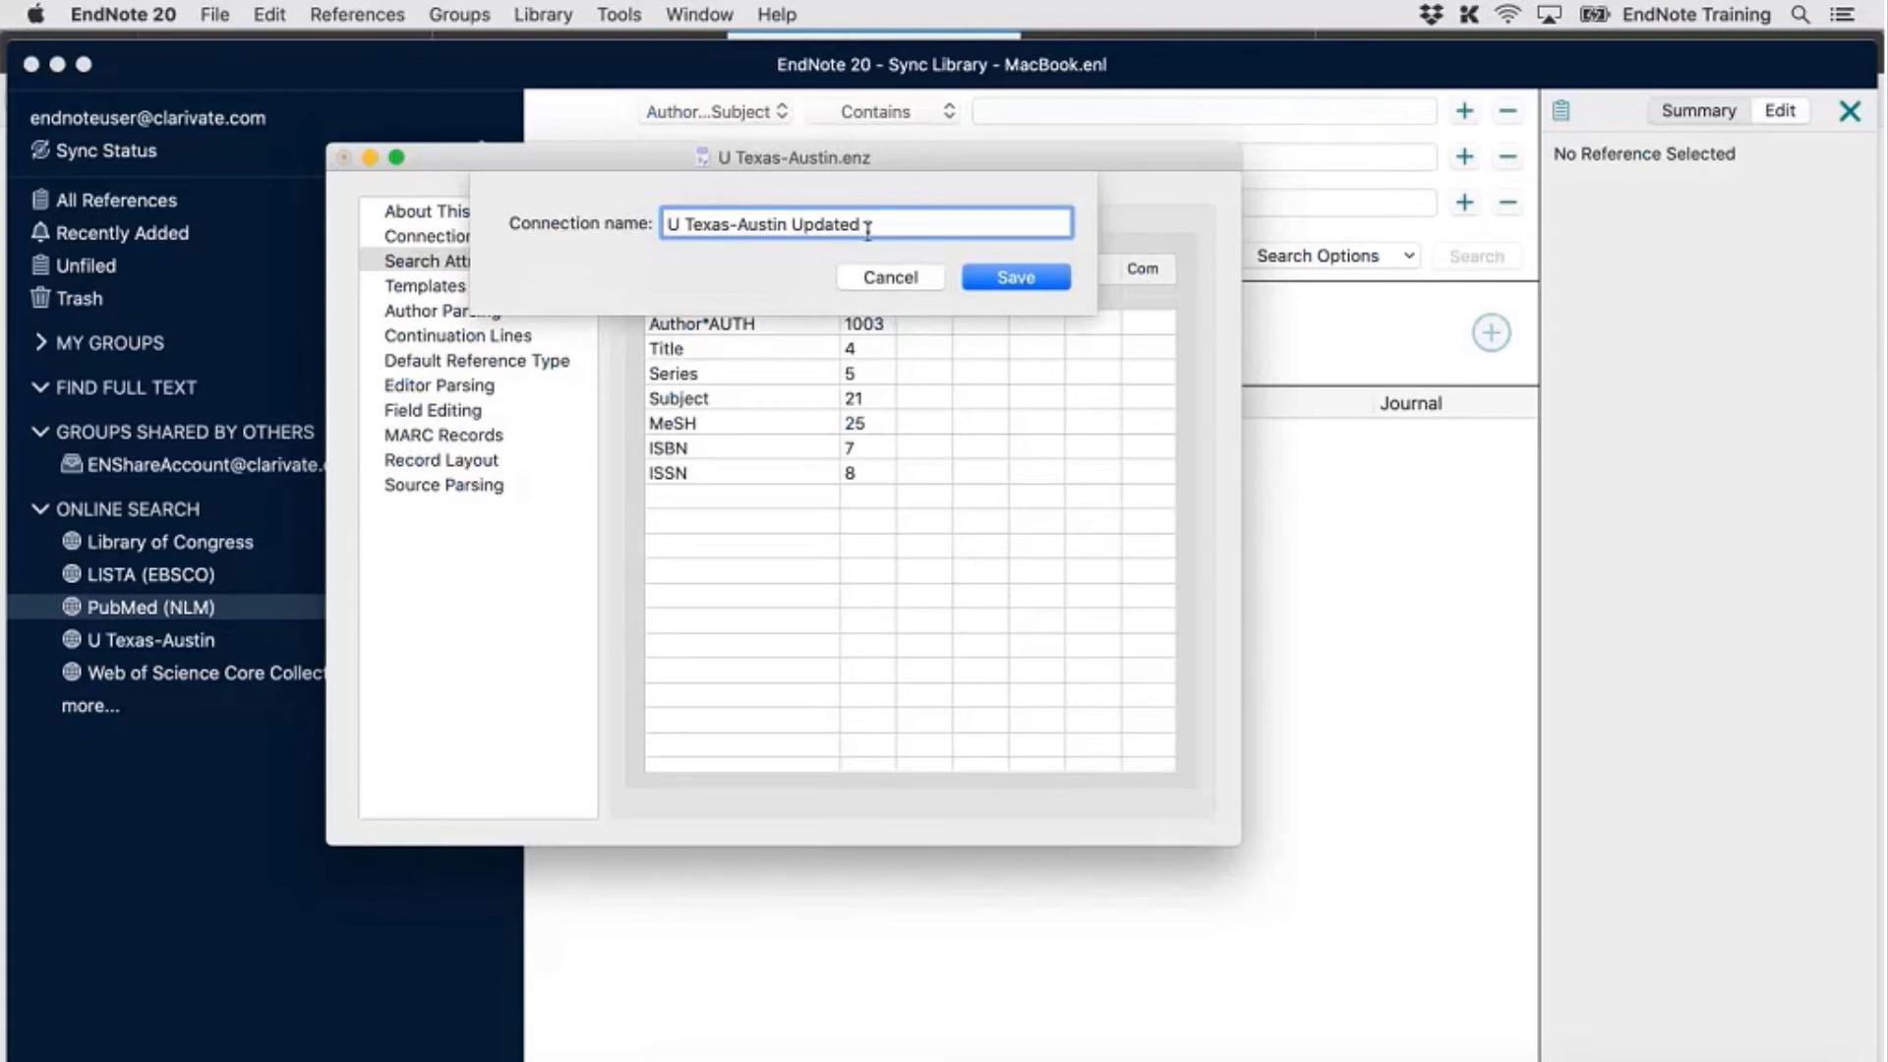
click(1014, 277)
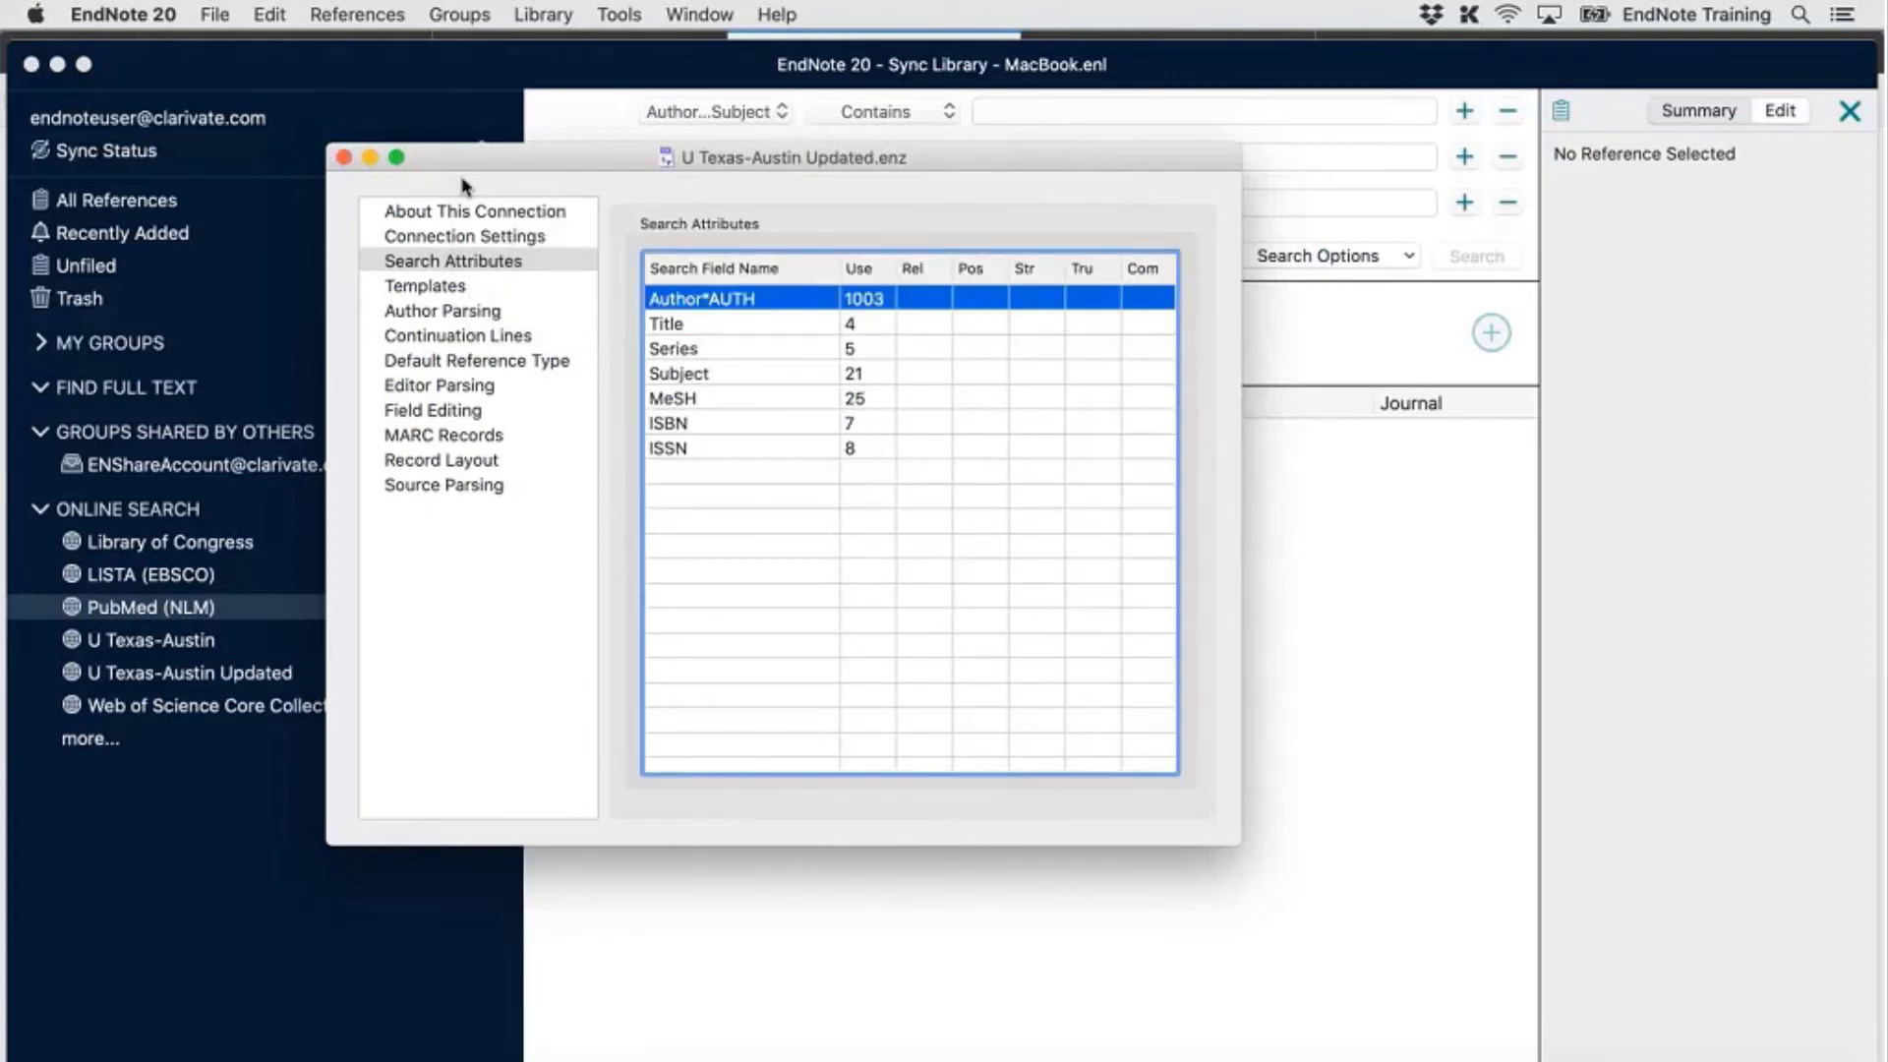
click(345, 161)
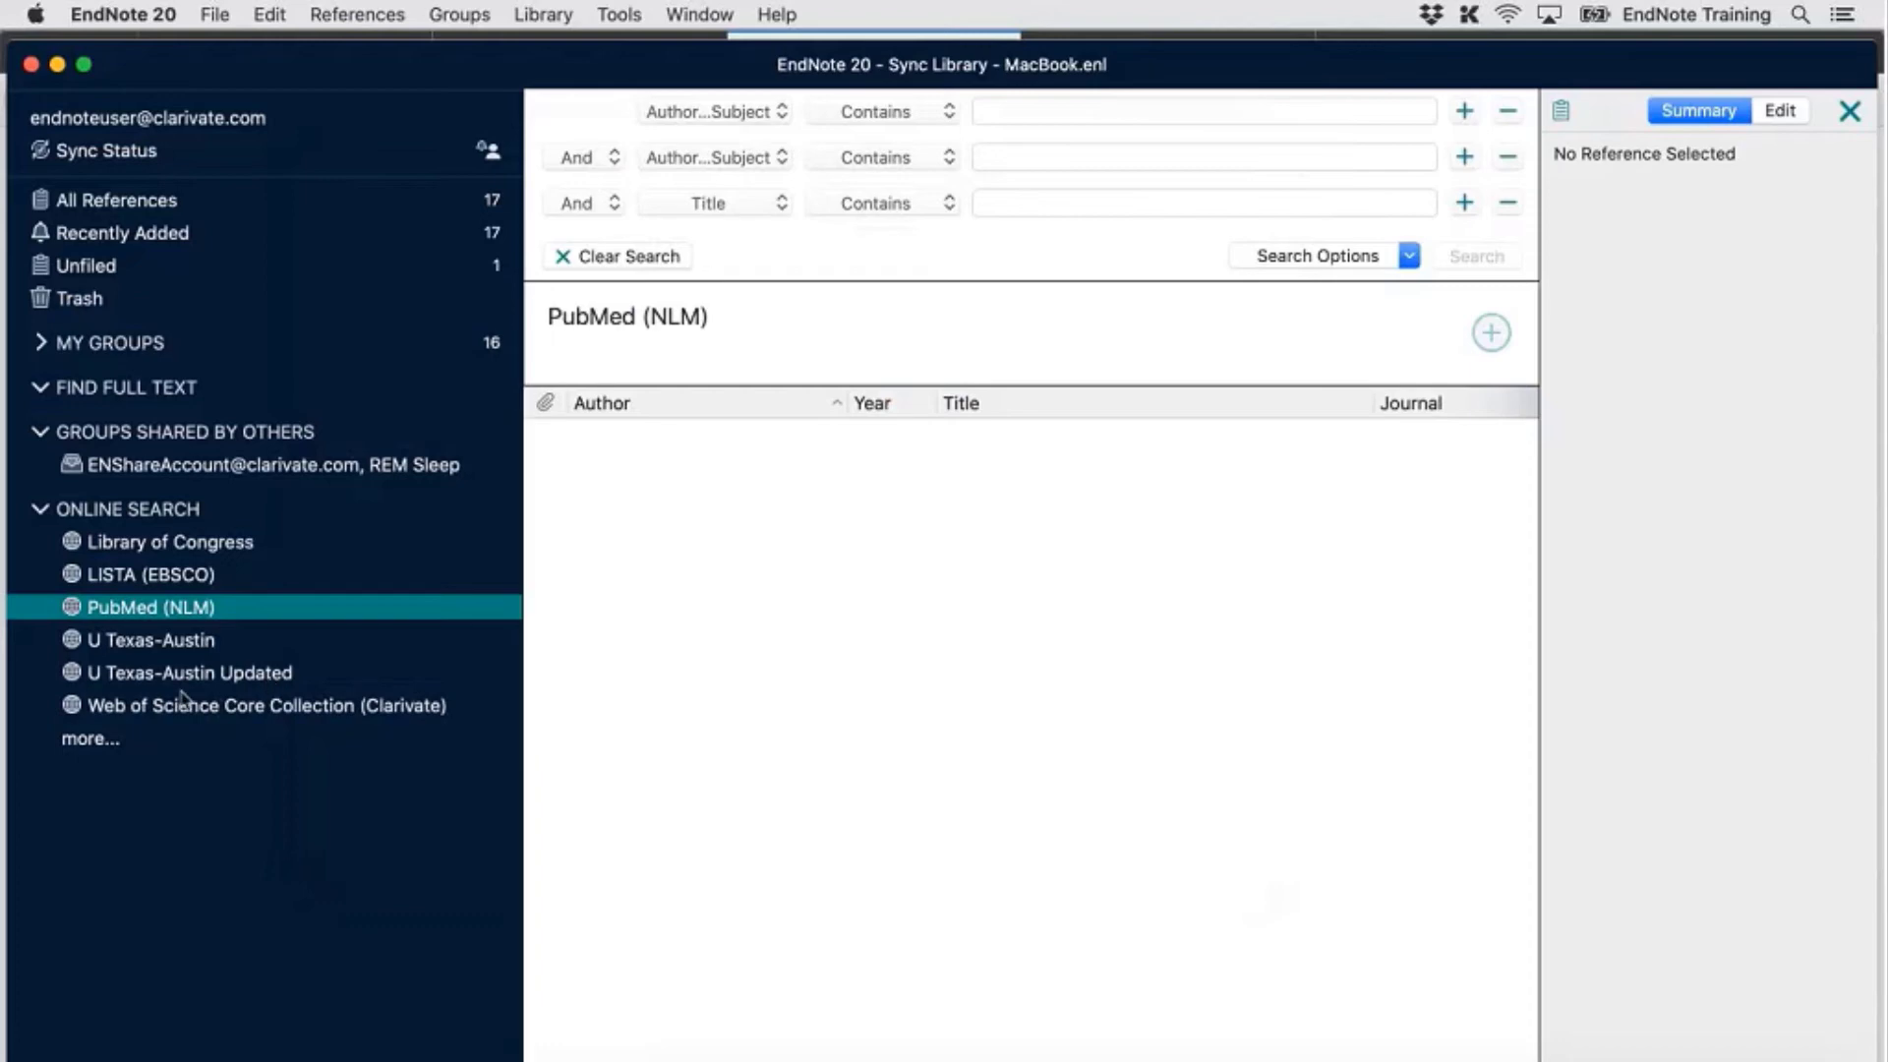
Search the U Texas-Austin Updated connection for Author 'johnson'
click(216, 678)
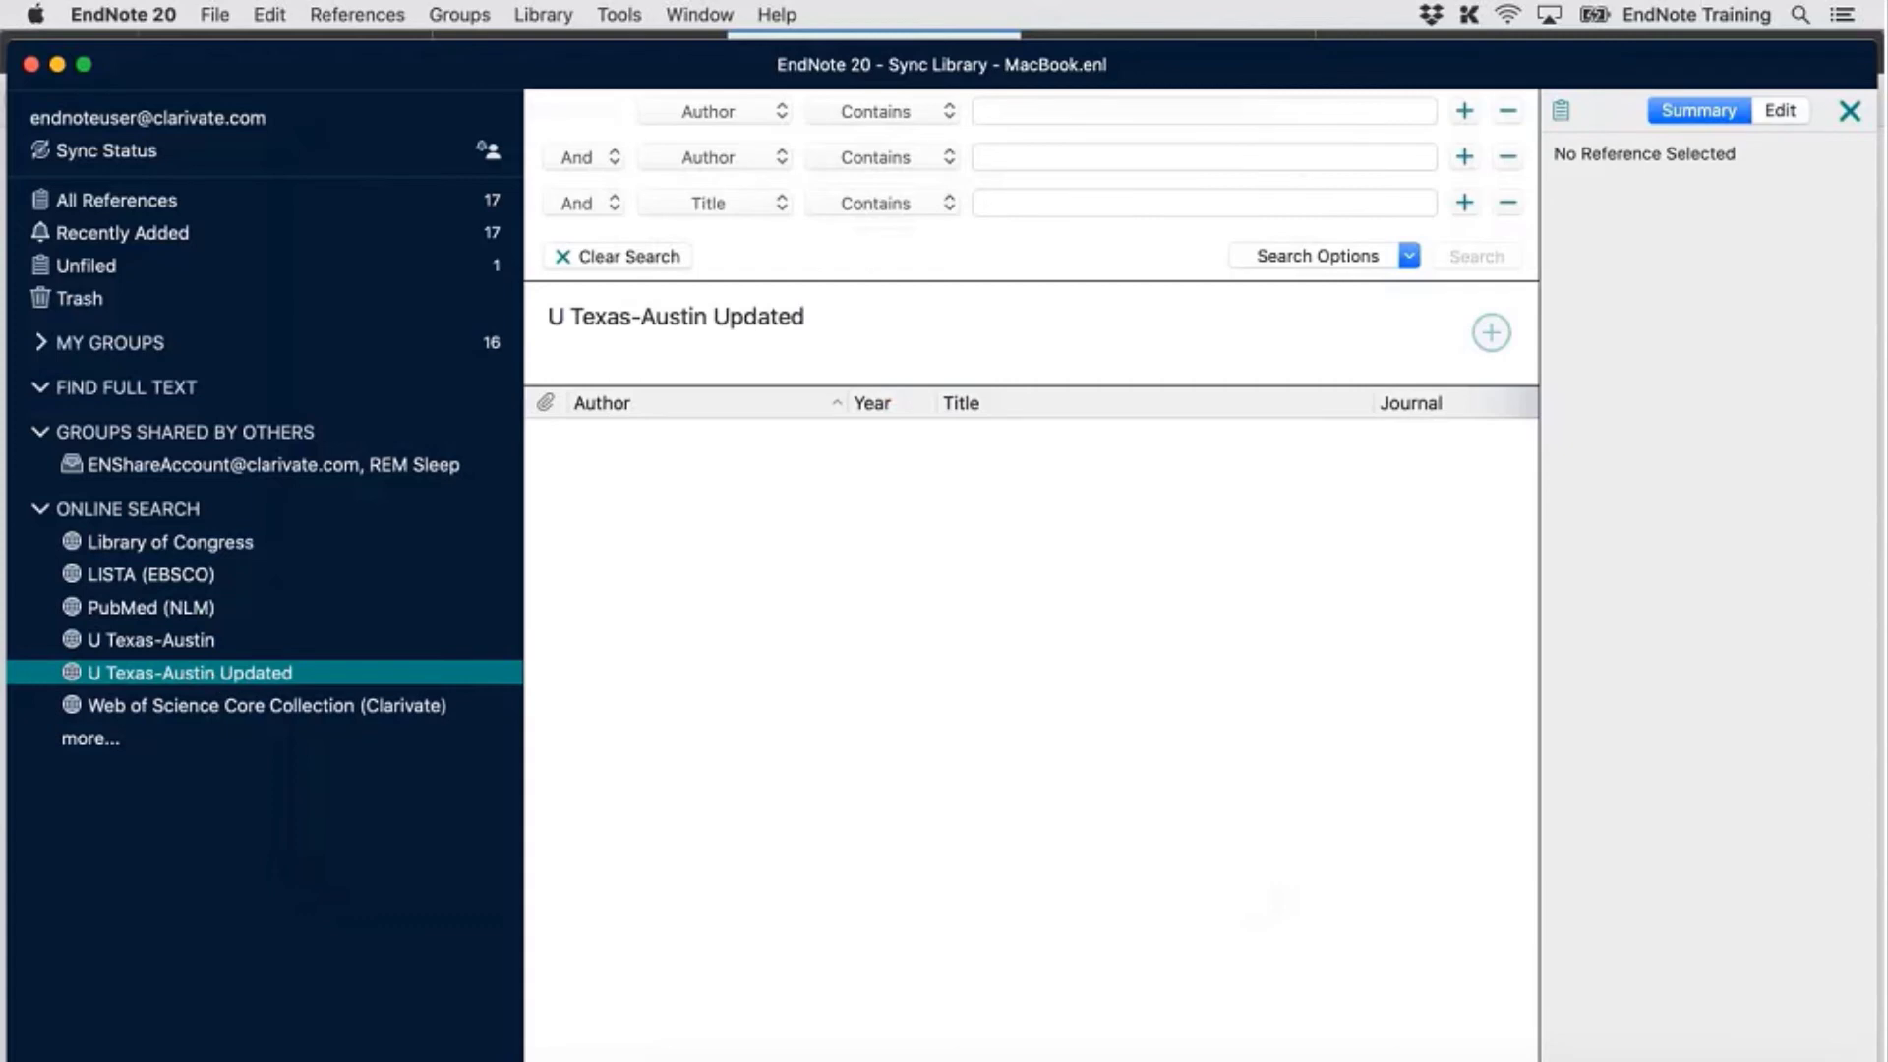
click(704, 116)
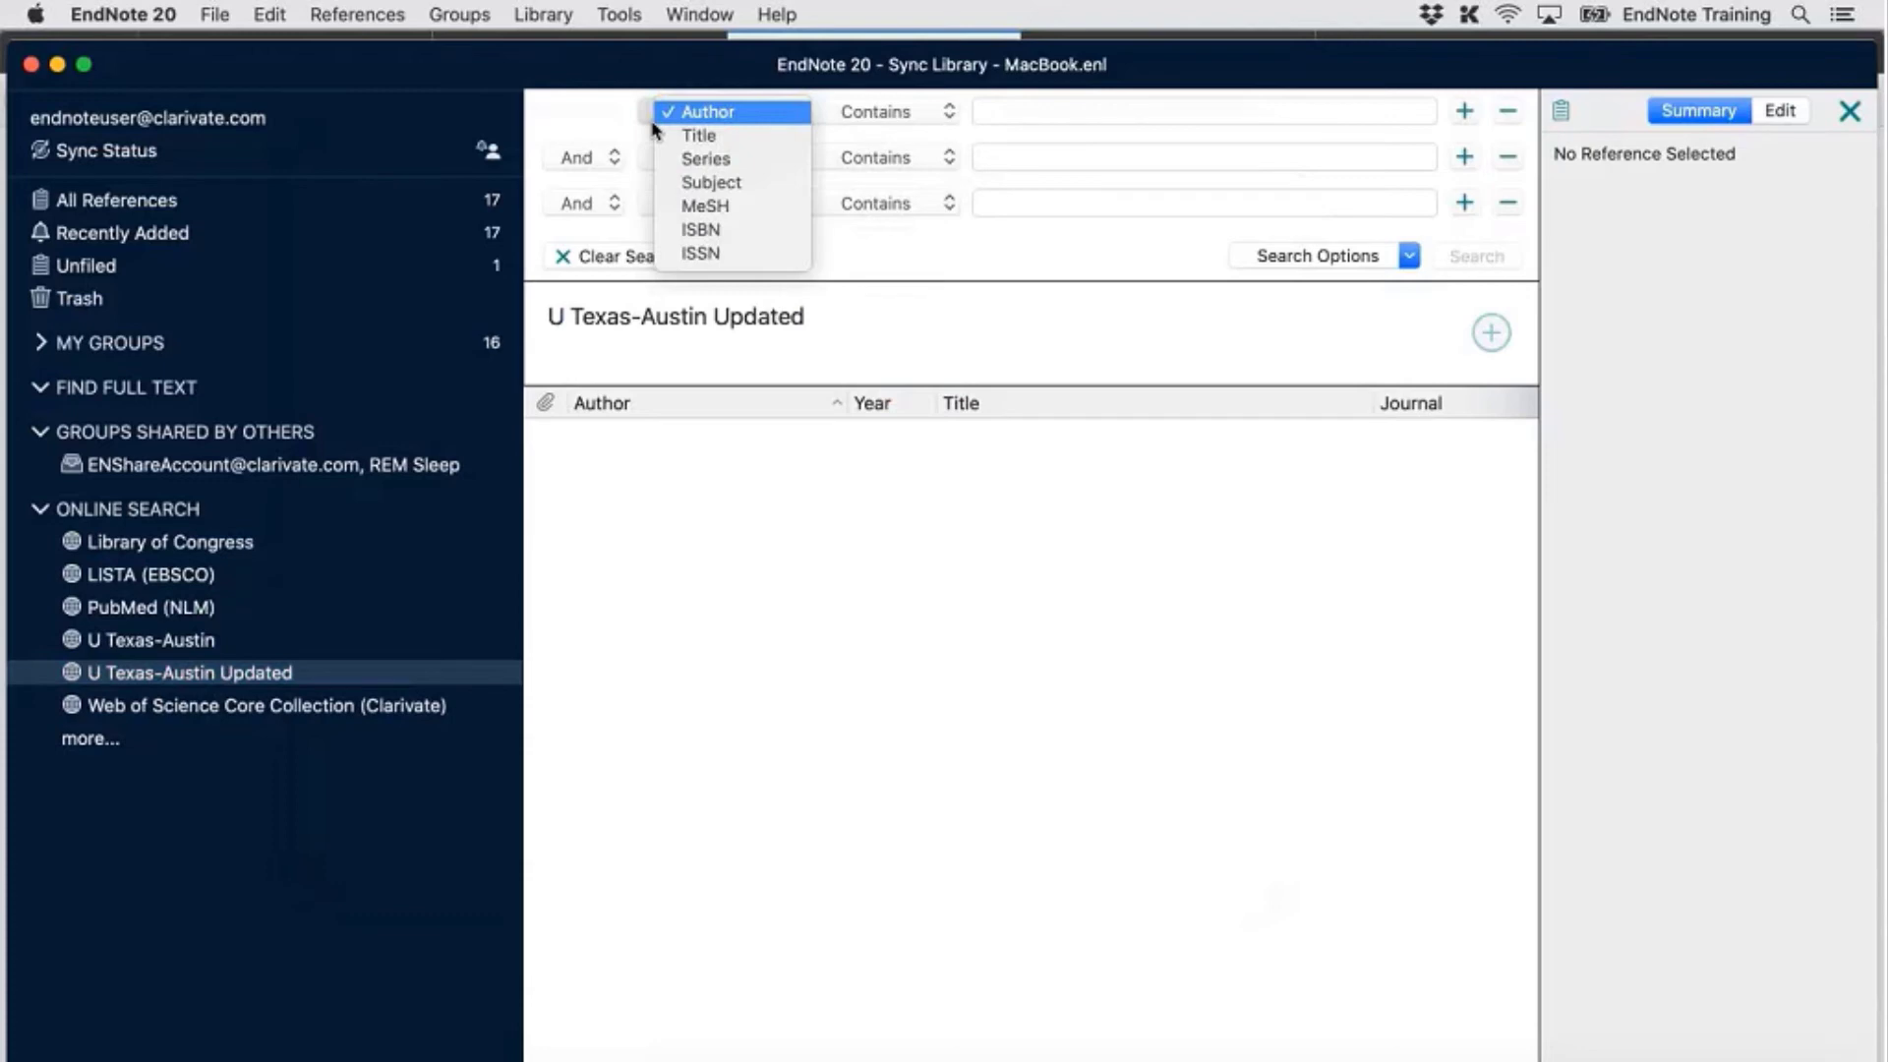
click(649, 129)
click(652, 122)
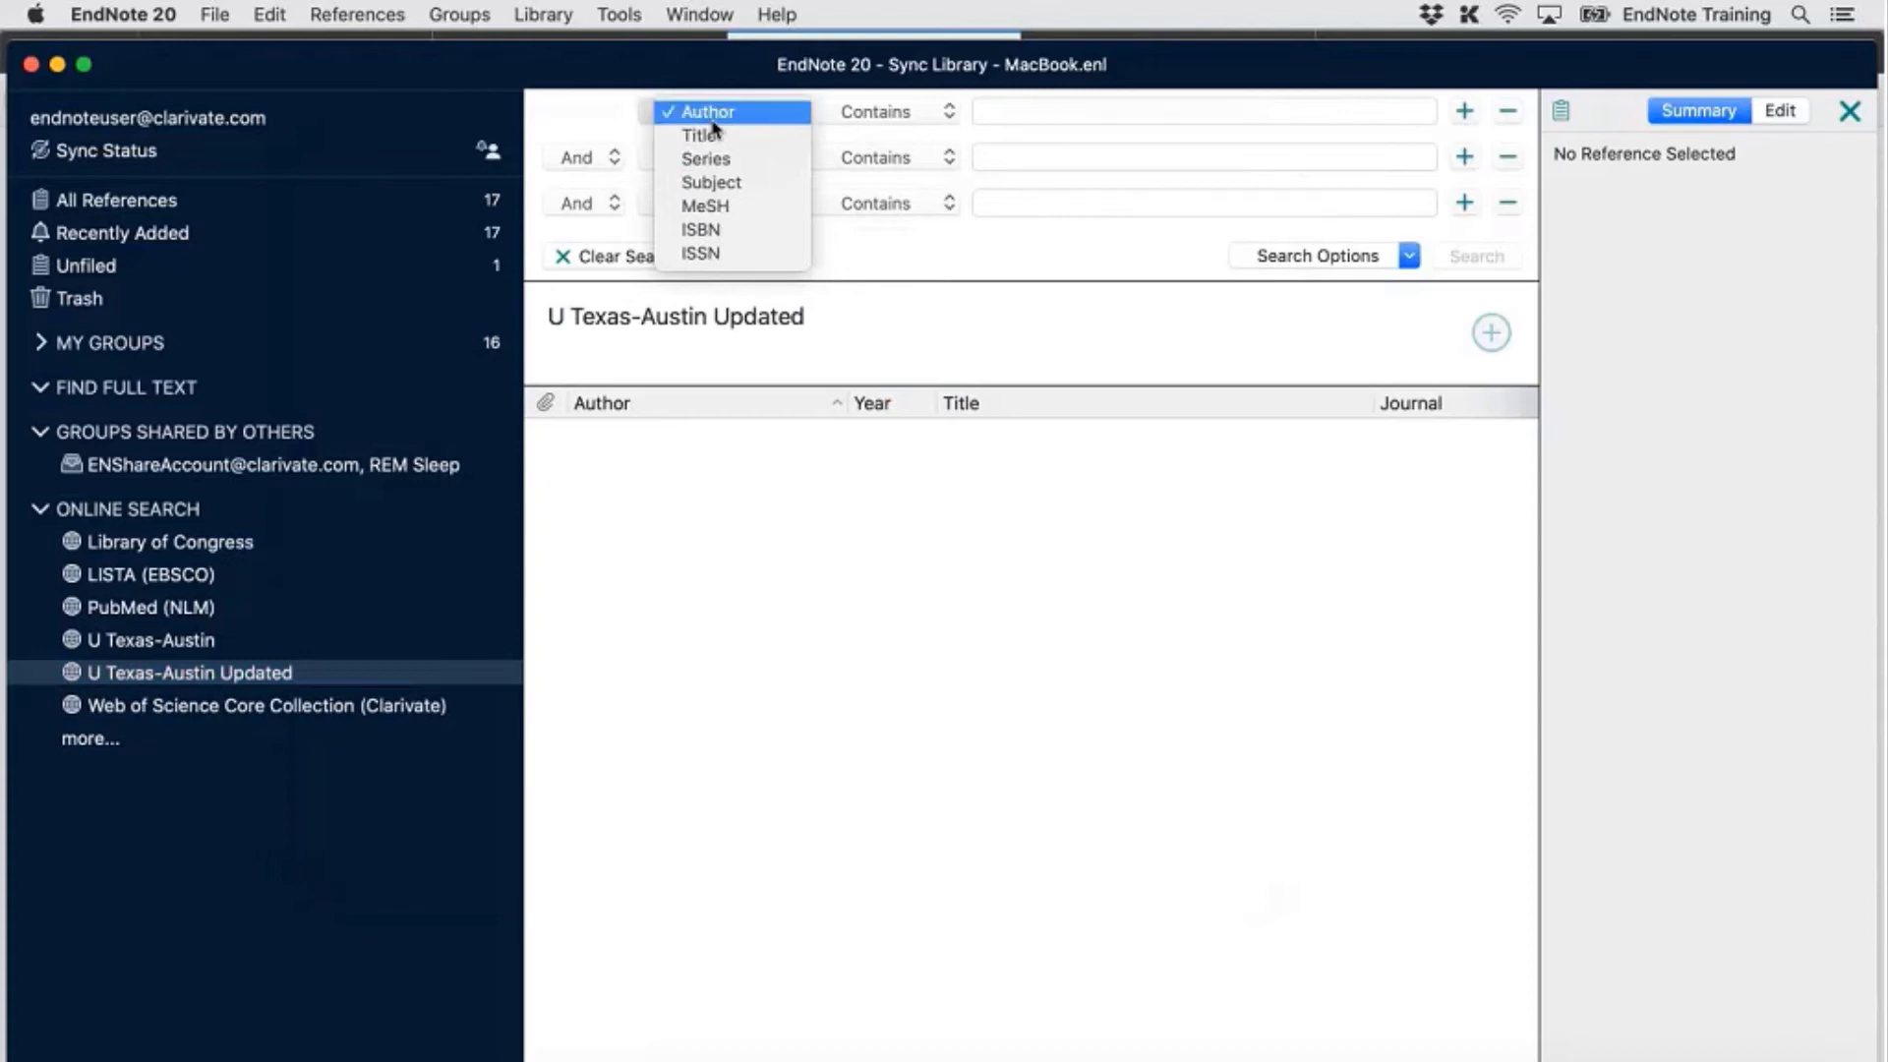
click(770, 123)
click(999, 117)
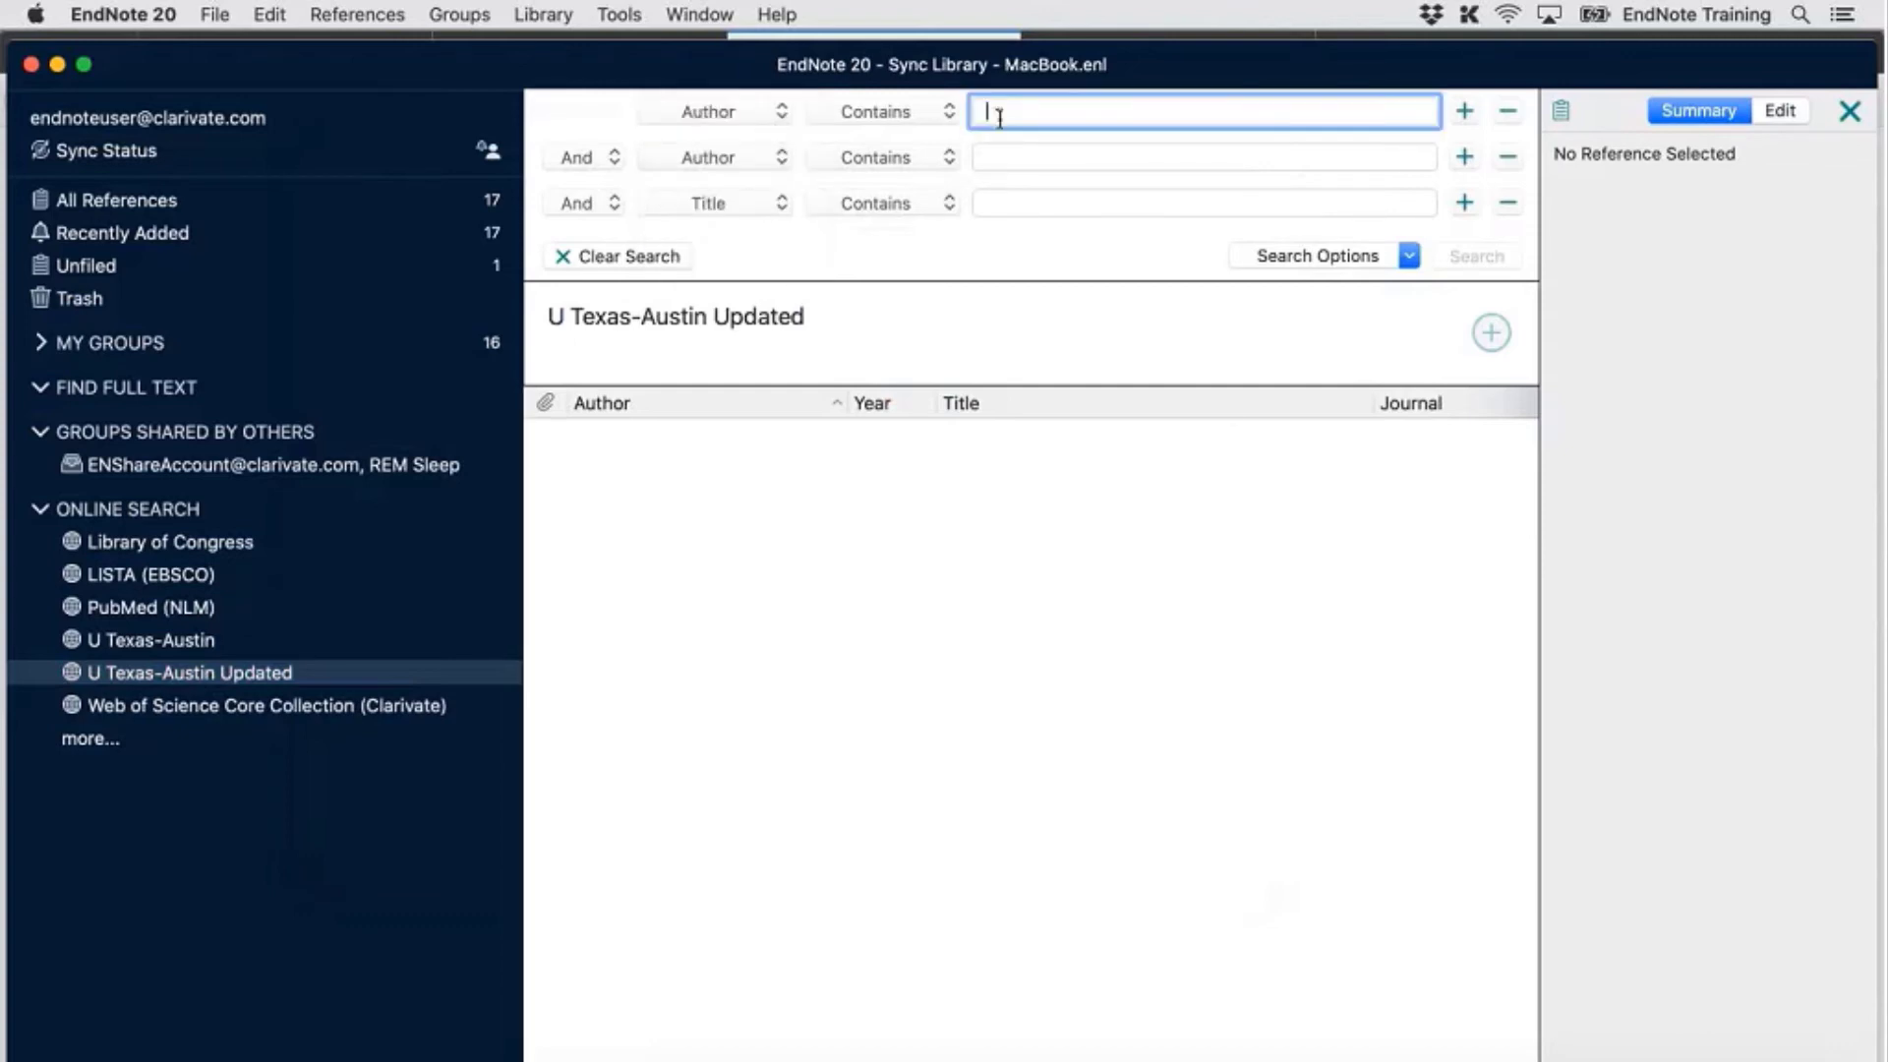
text(johnson)
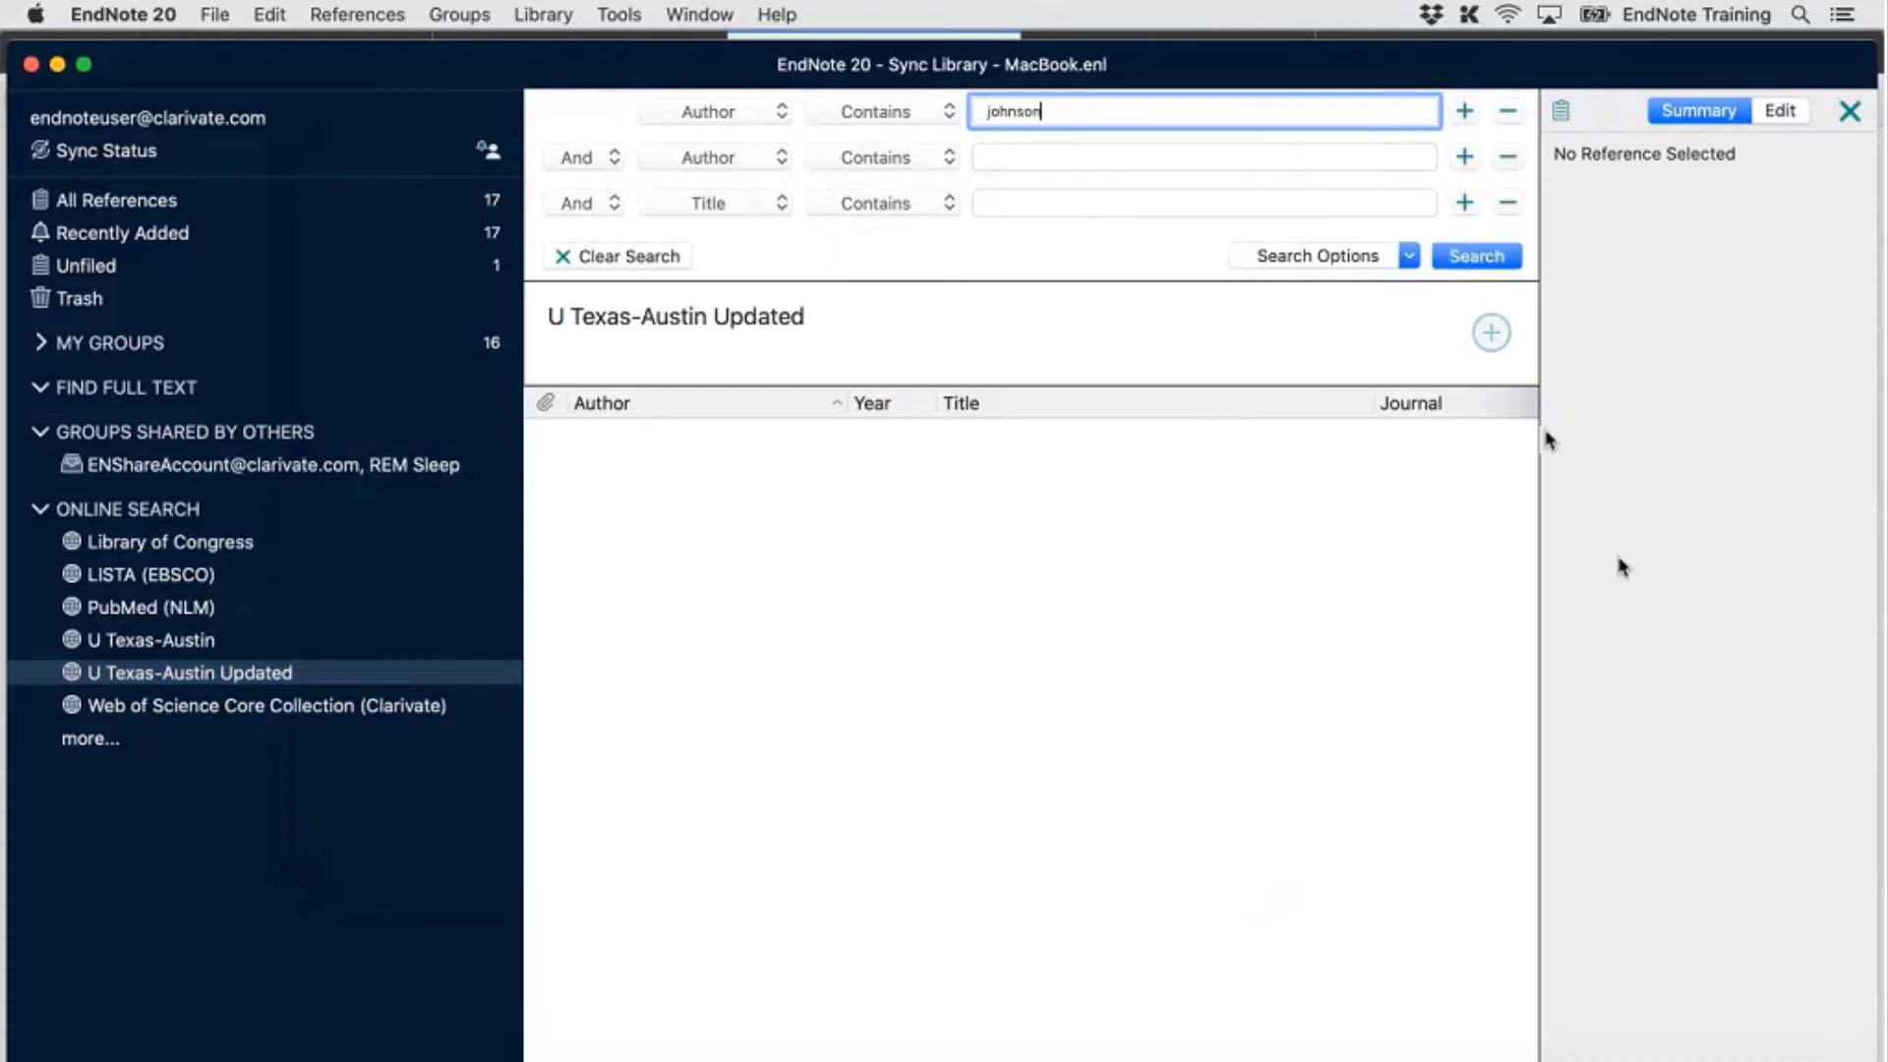
click(1485, 258)
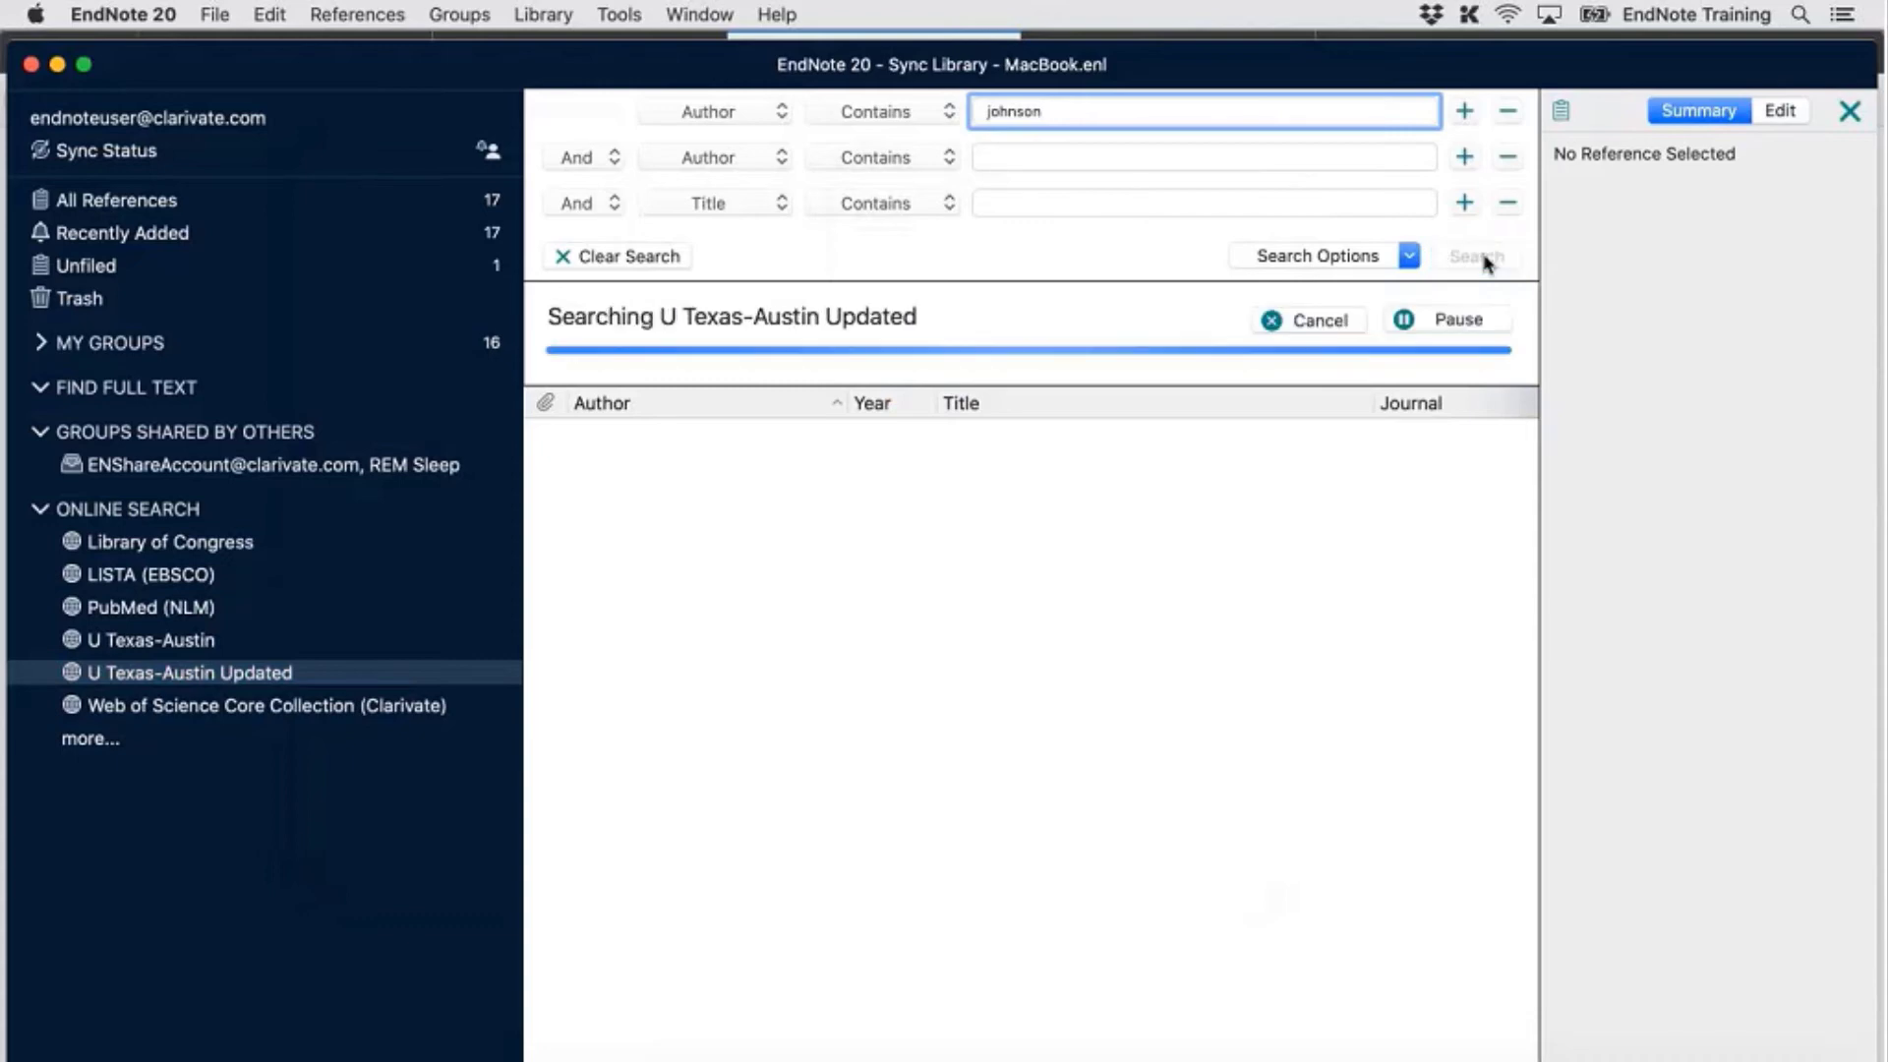
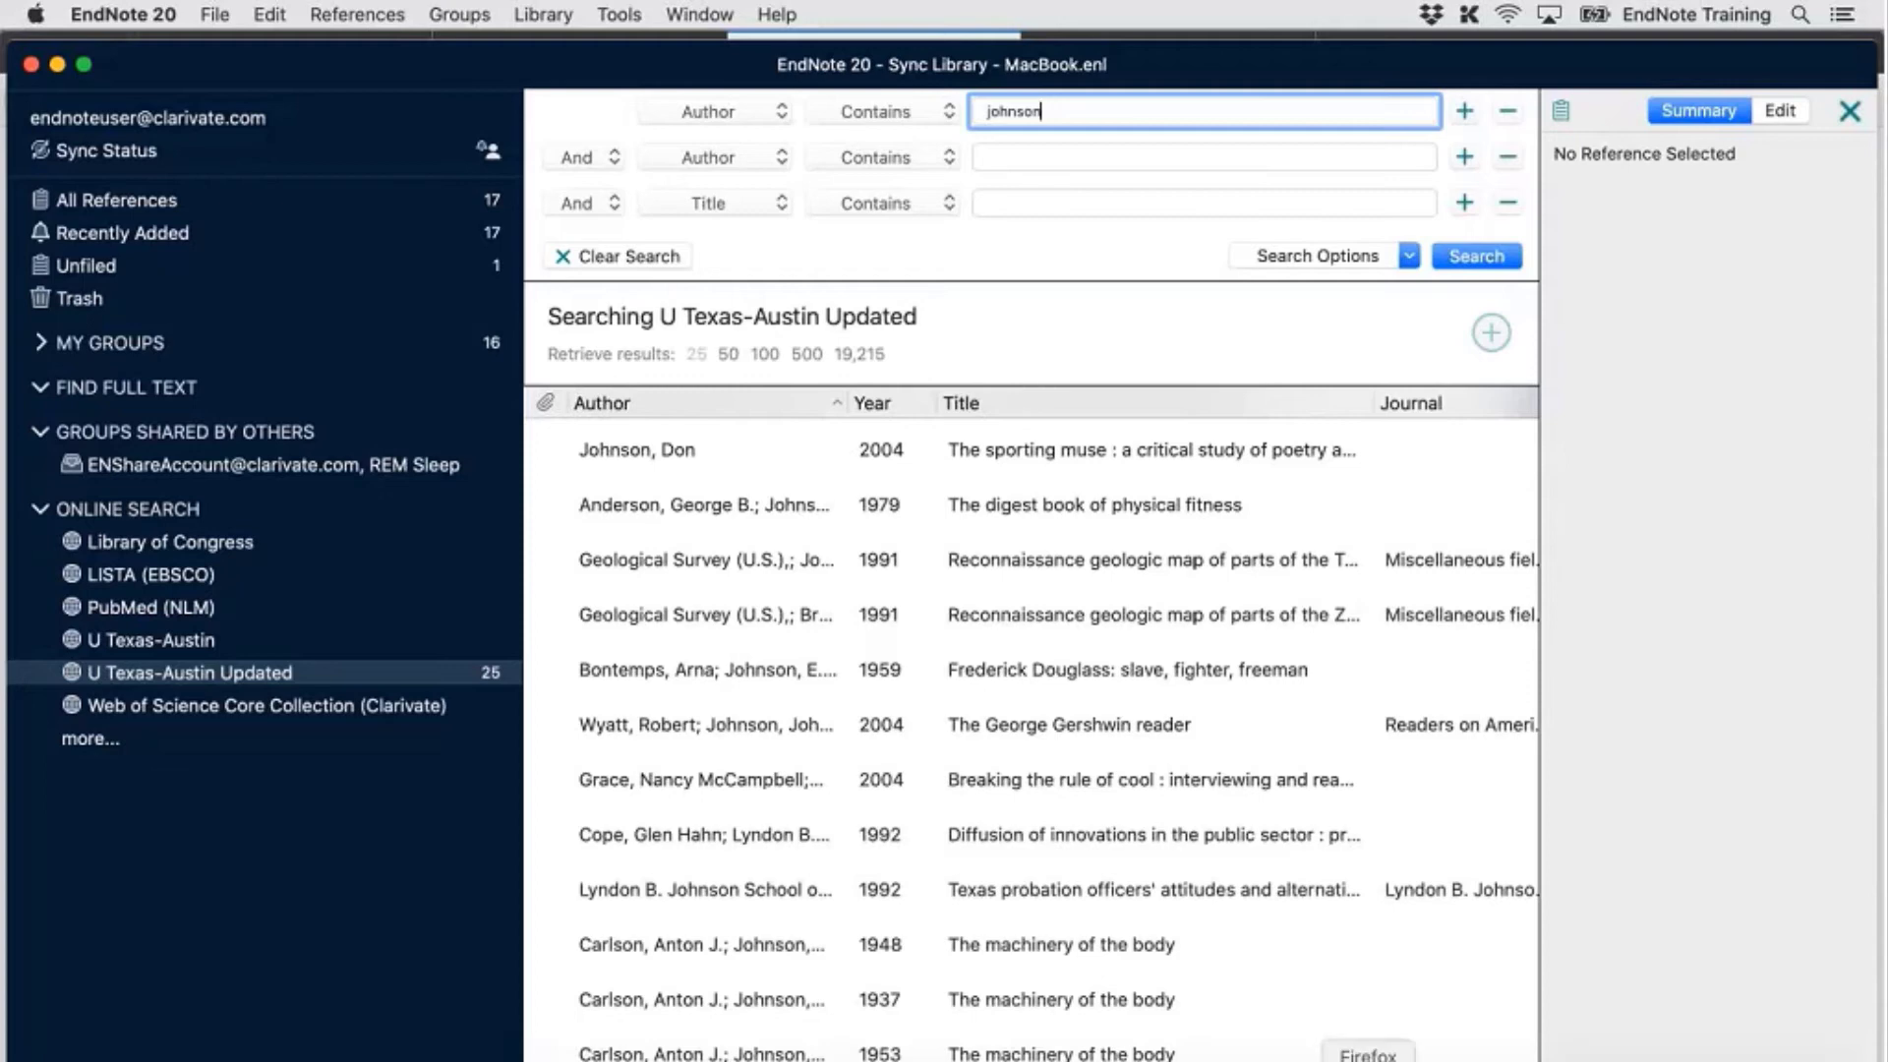
Switch from EndNote's author search results to Firefox showing the UT Austin guide
click(1368, 1060)
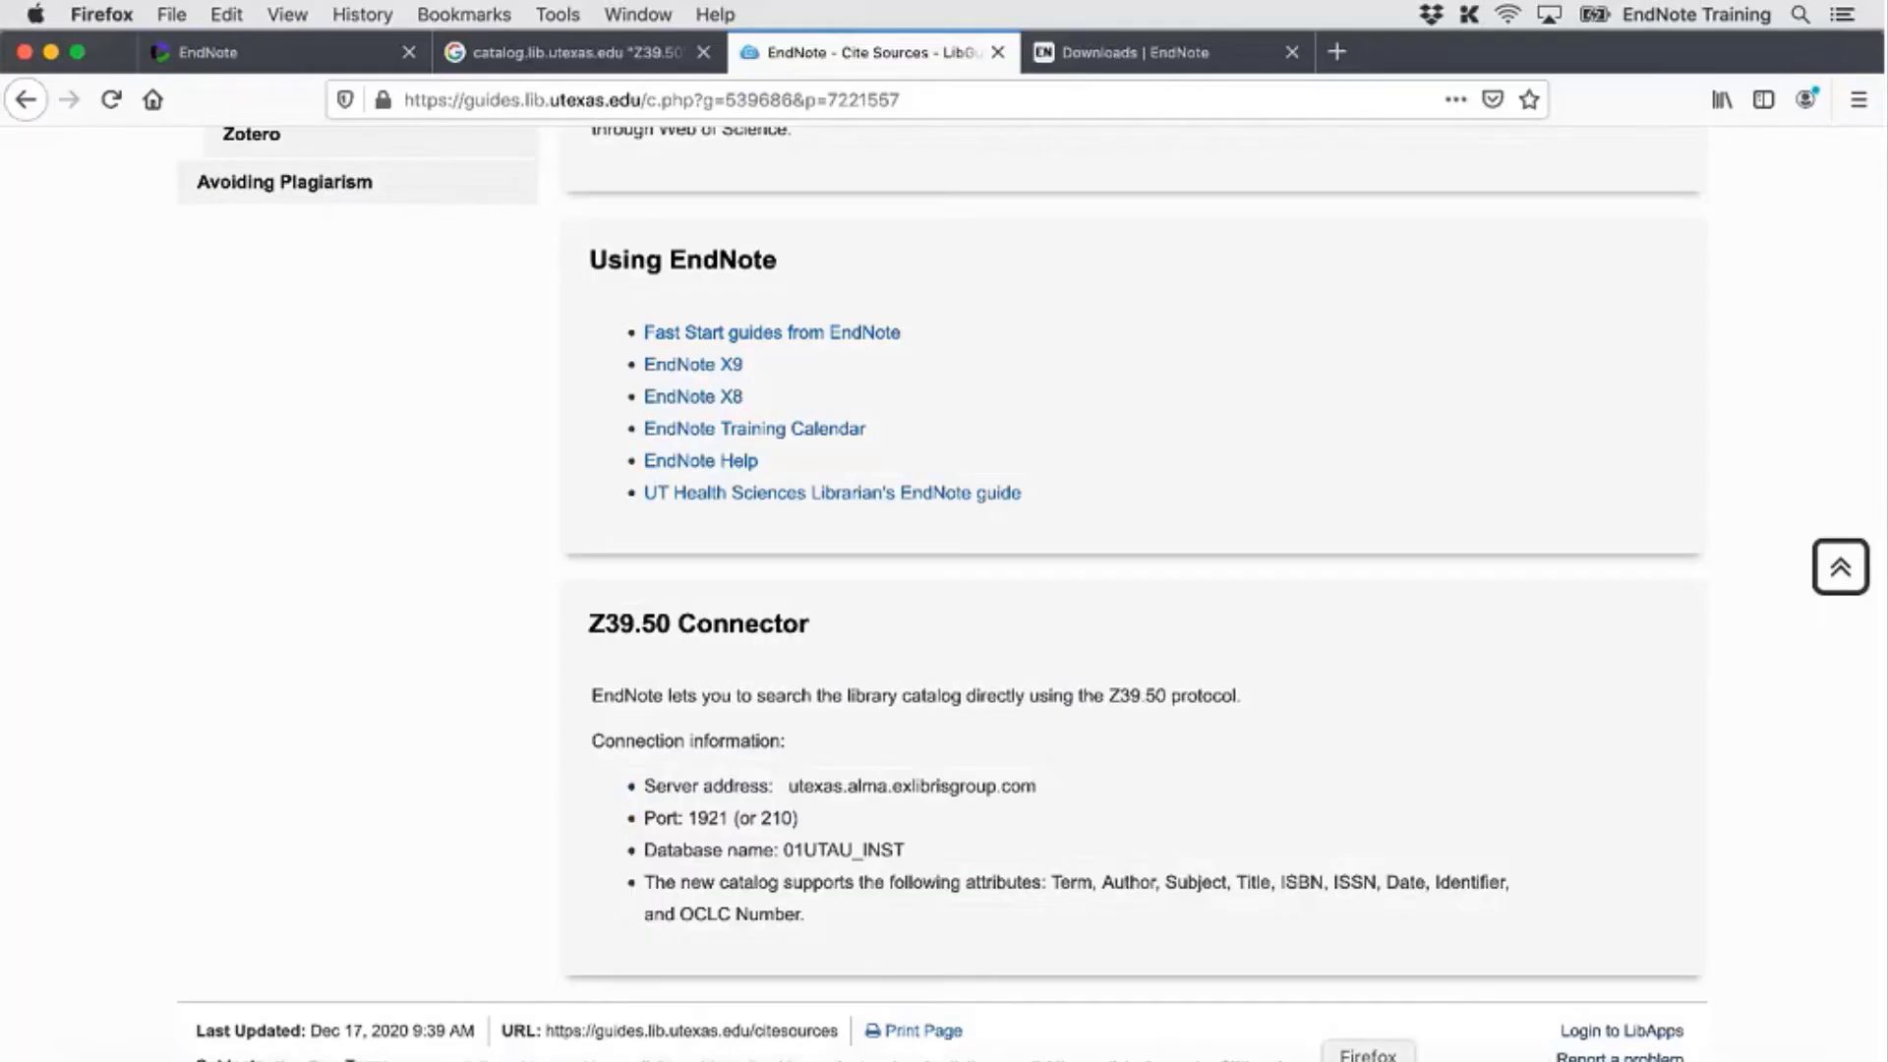
Go from the Downloads | EndNote tab to the endnote.com home page
click(1156, 69)
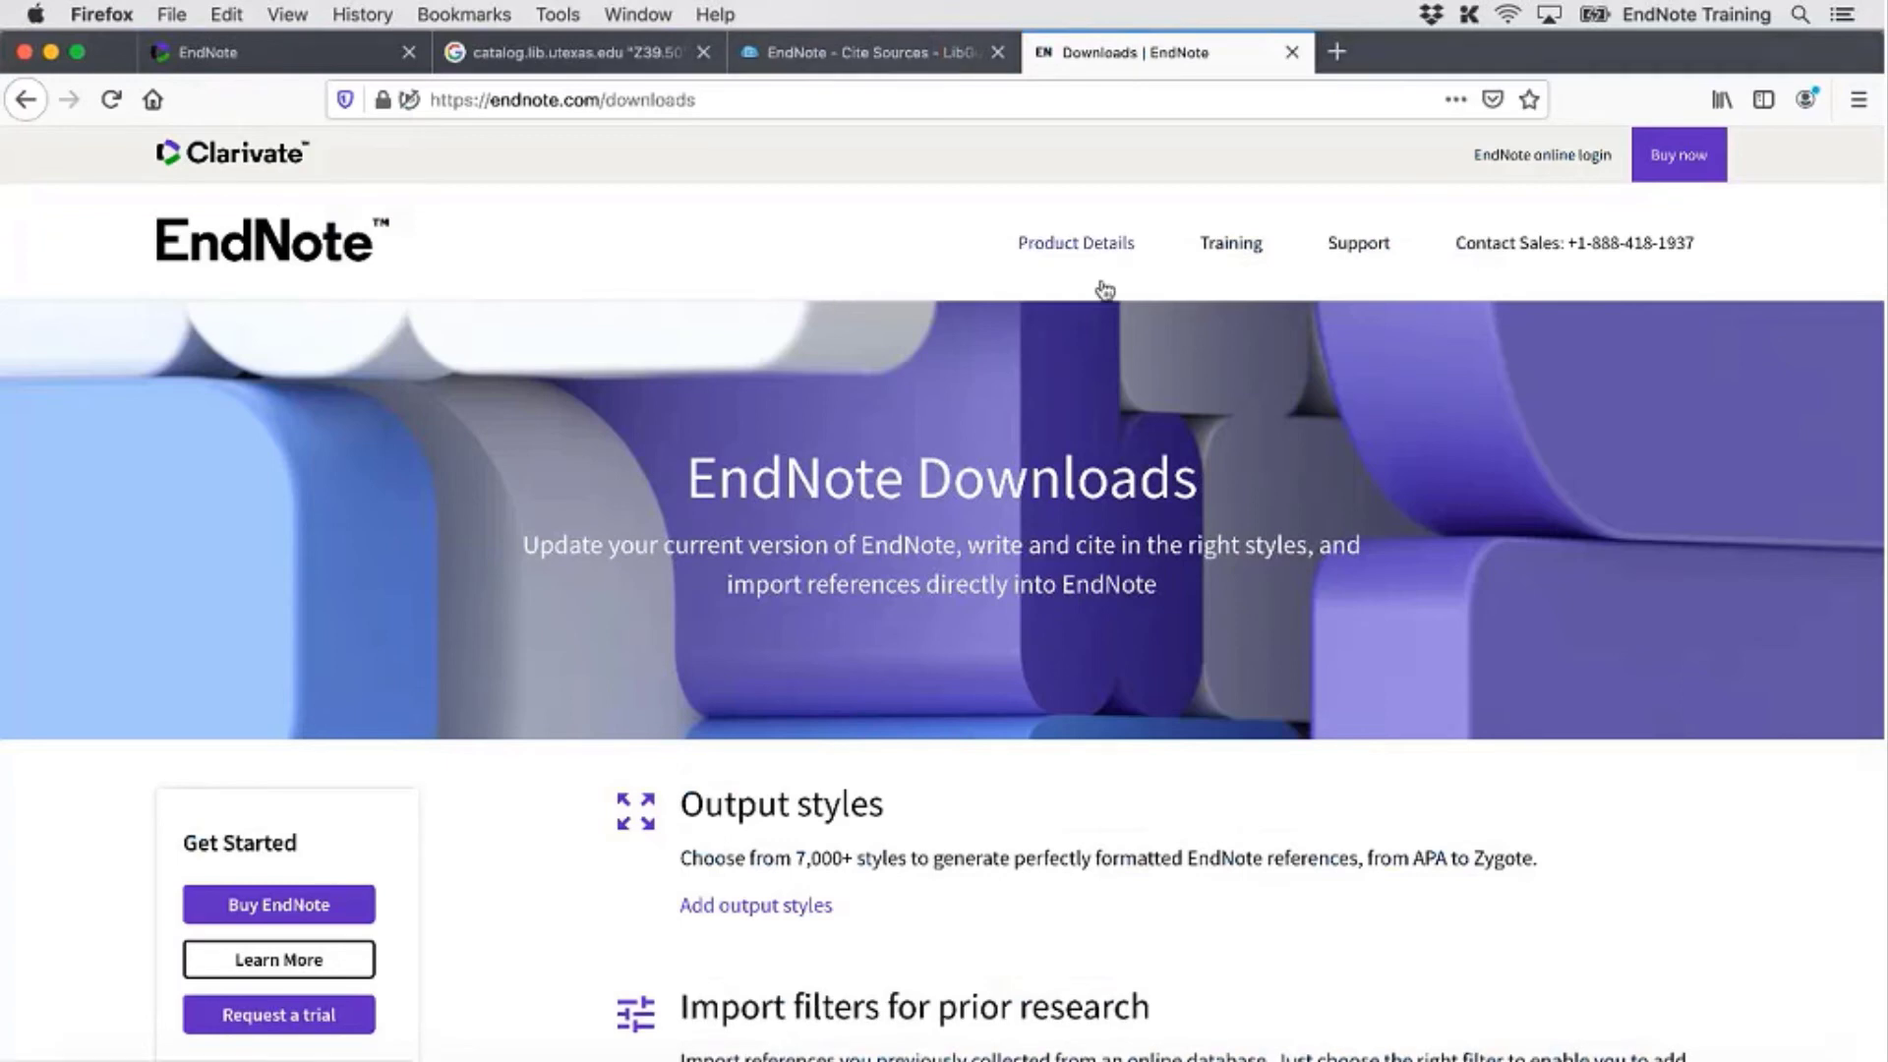
click(486, 102)
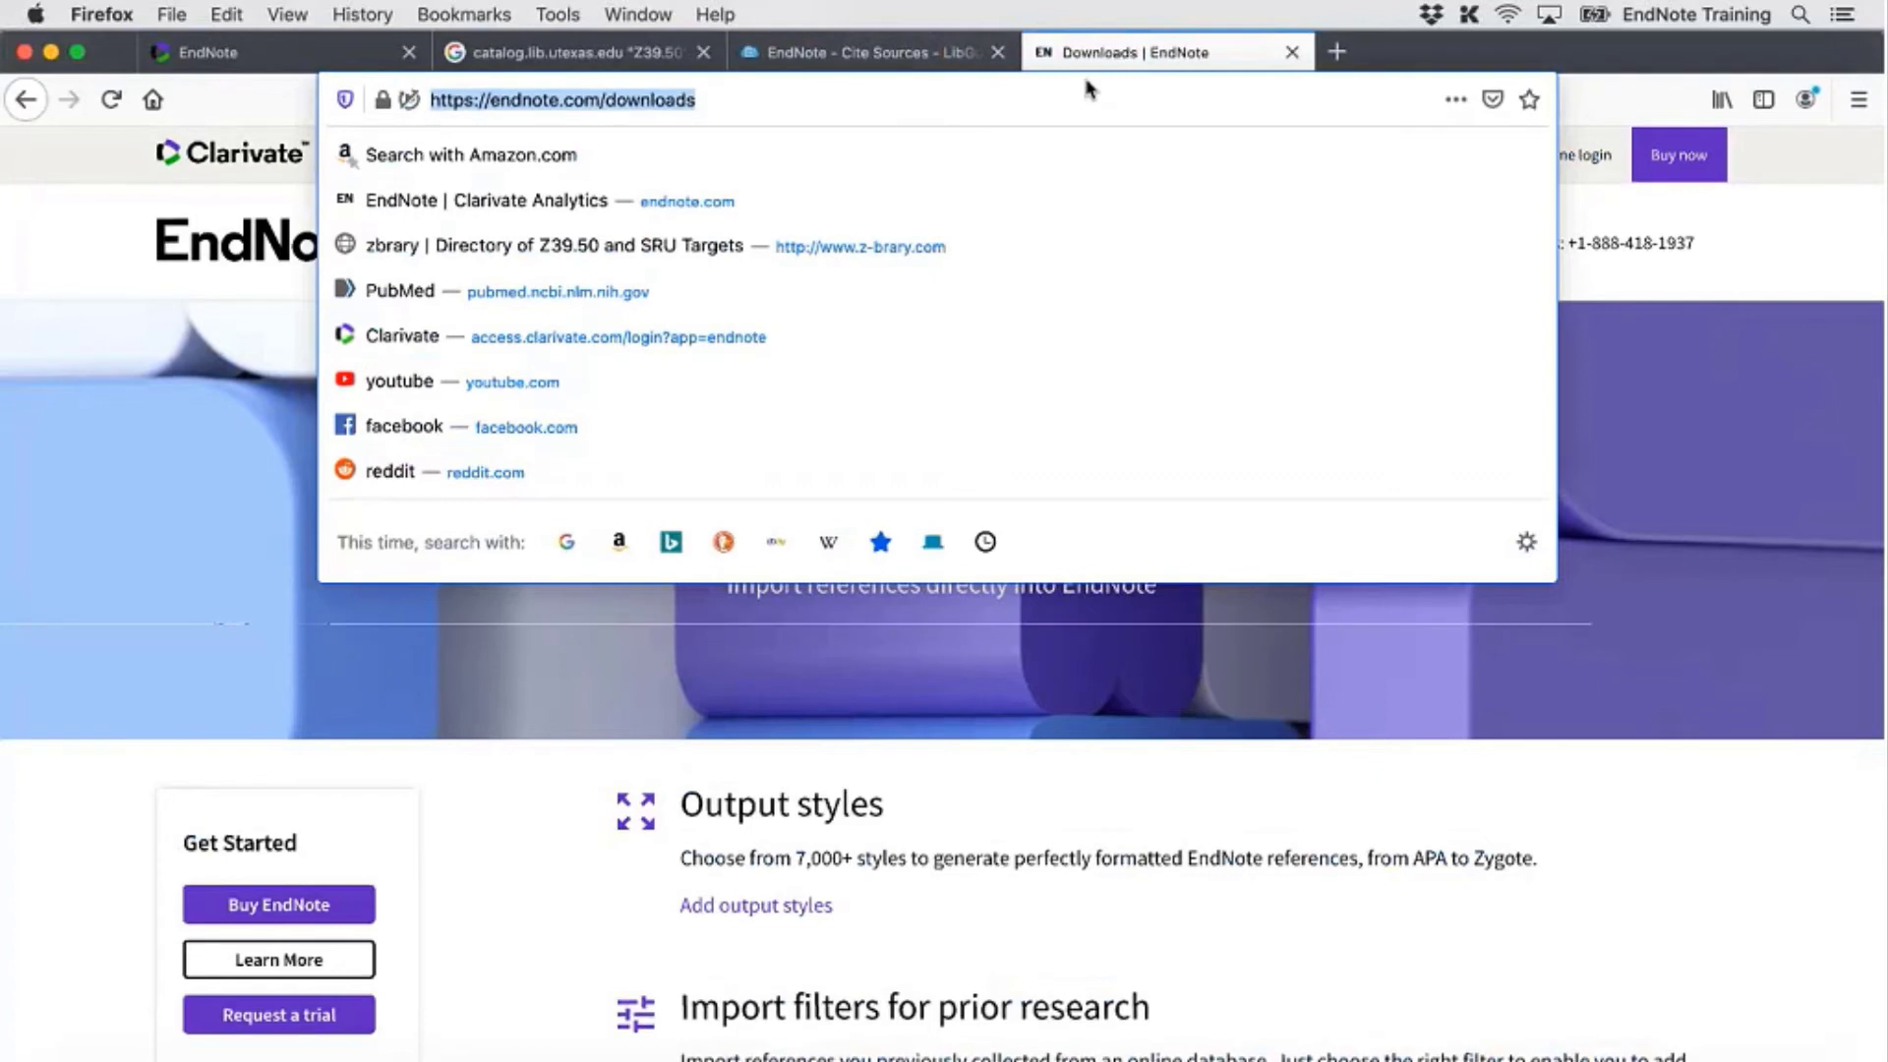
click(1657, 734)
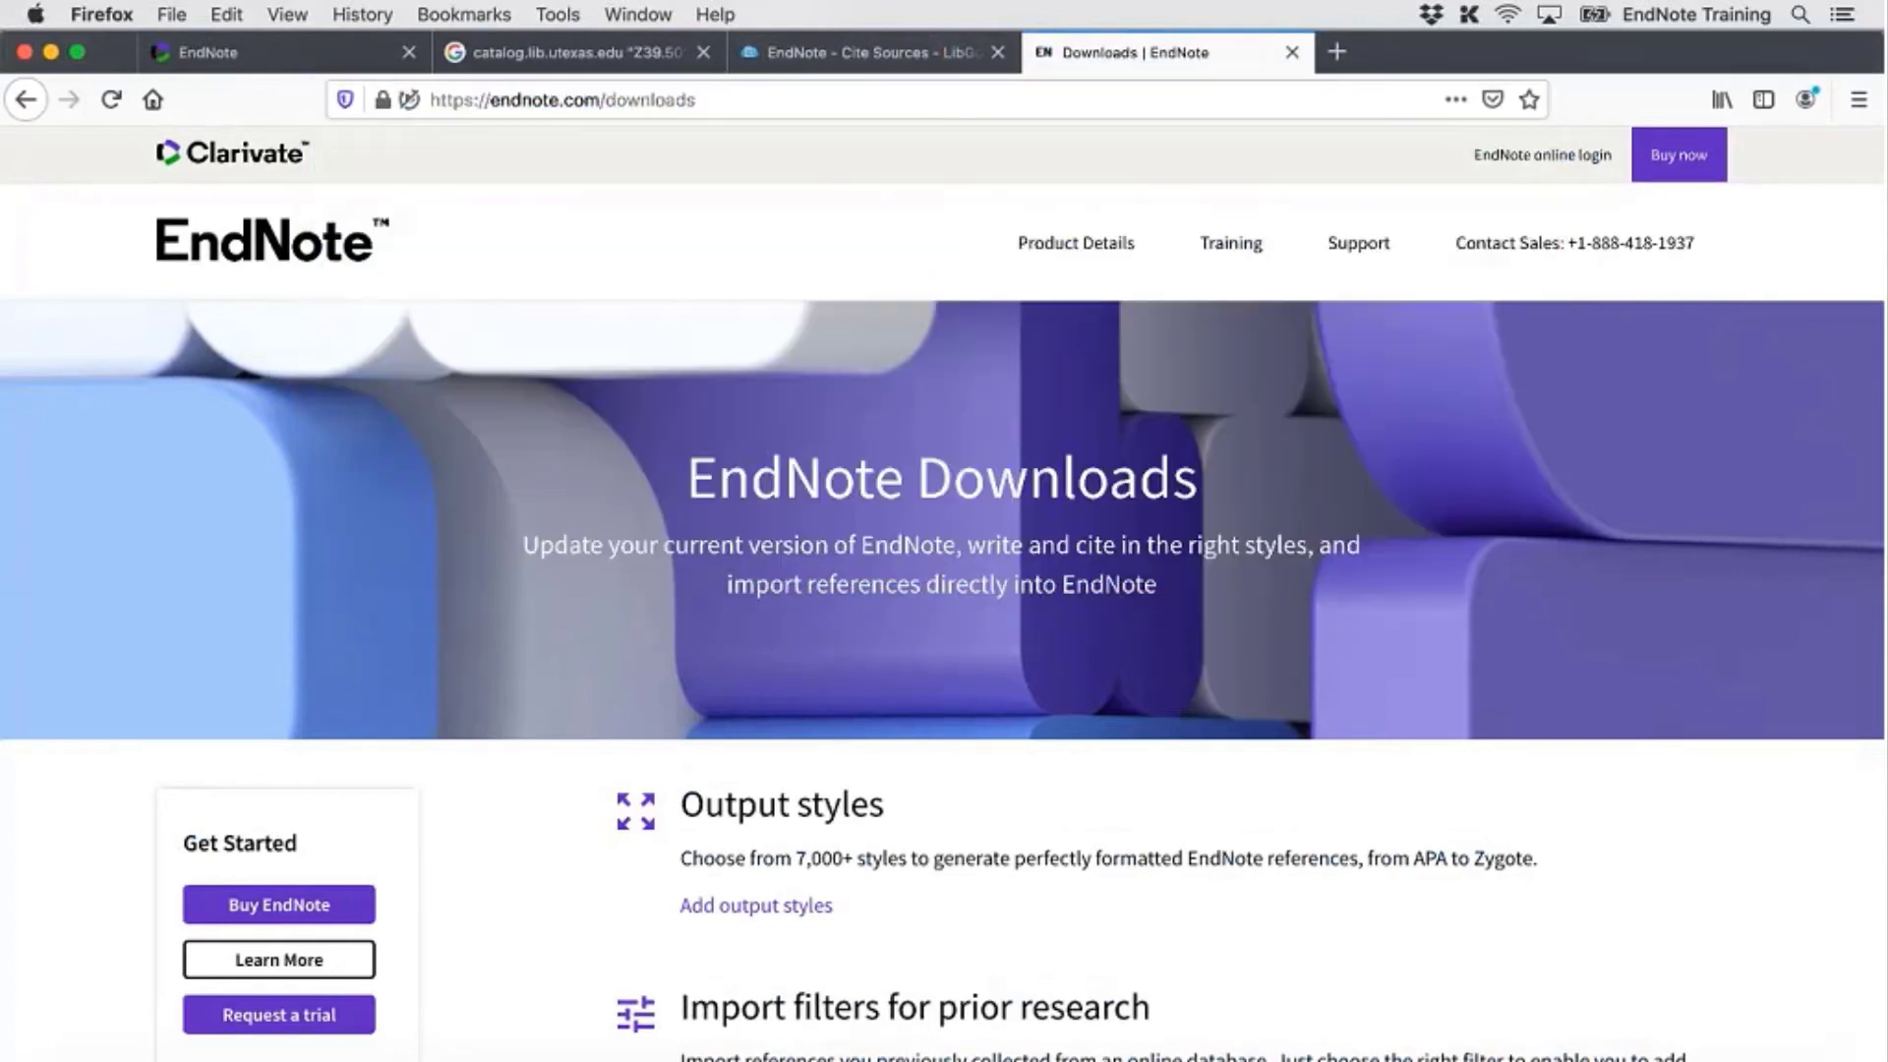
click(311, 233)
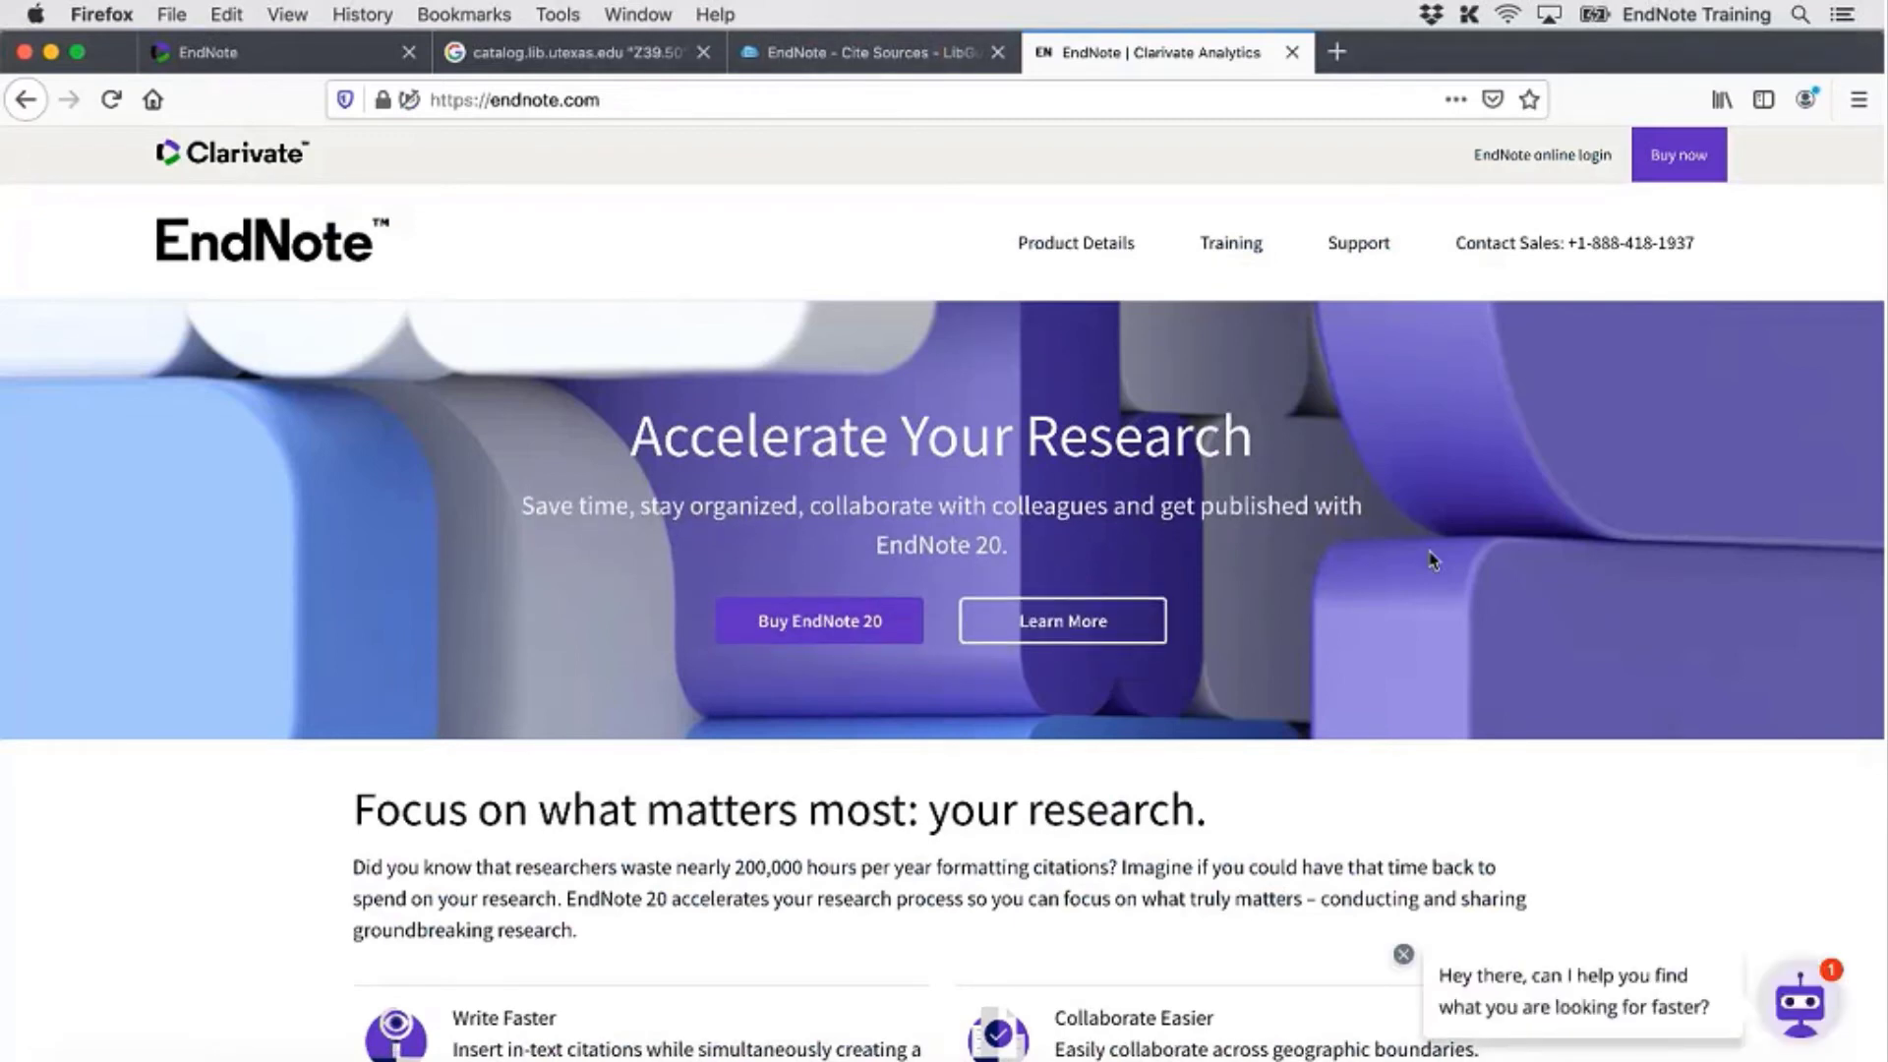
Open the EndNote Downloads page and bring its Output styles section into view
scroll(1432, 558, down, 6)
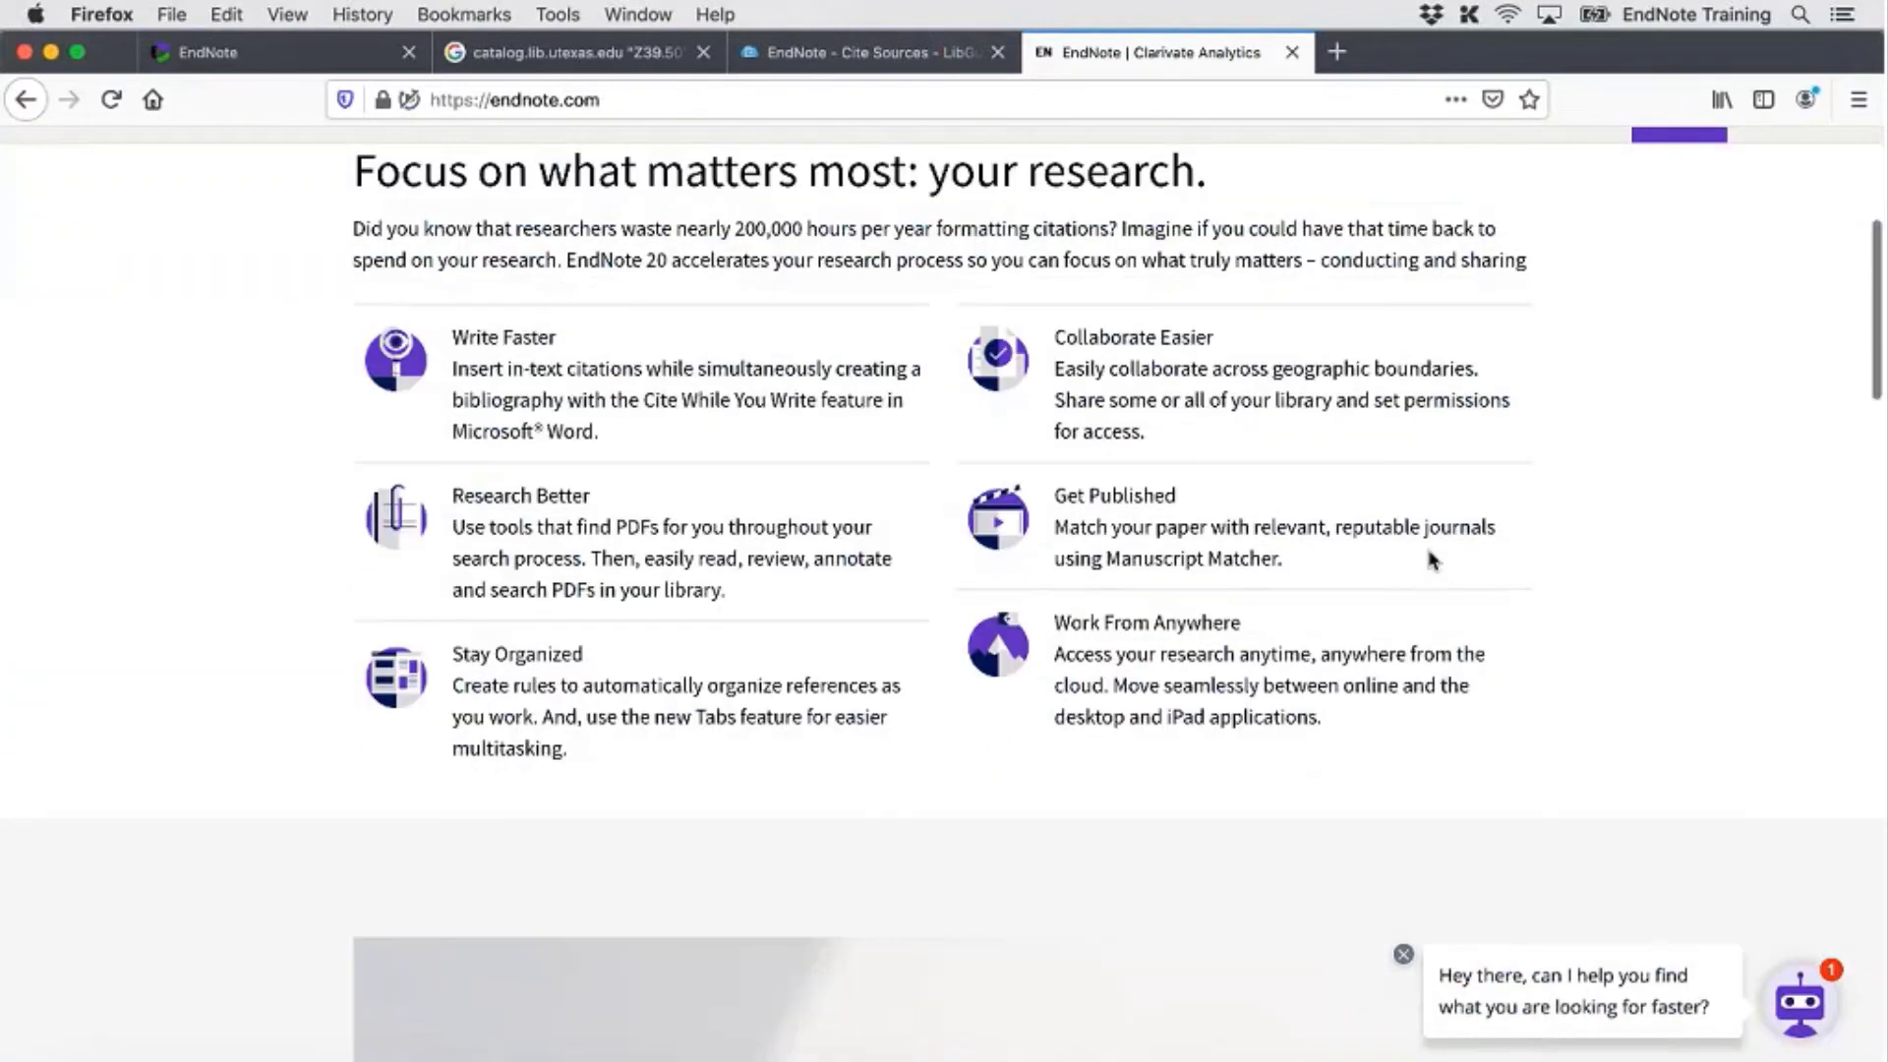
scroll(1429, 552, down, 15)
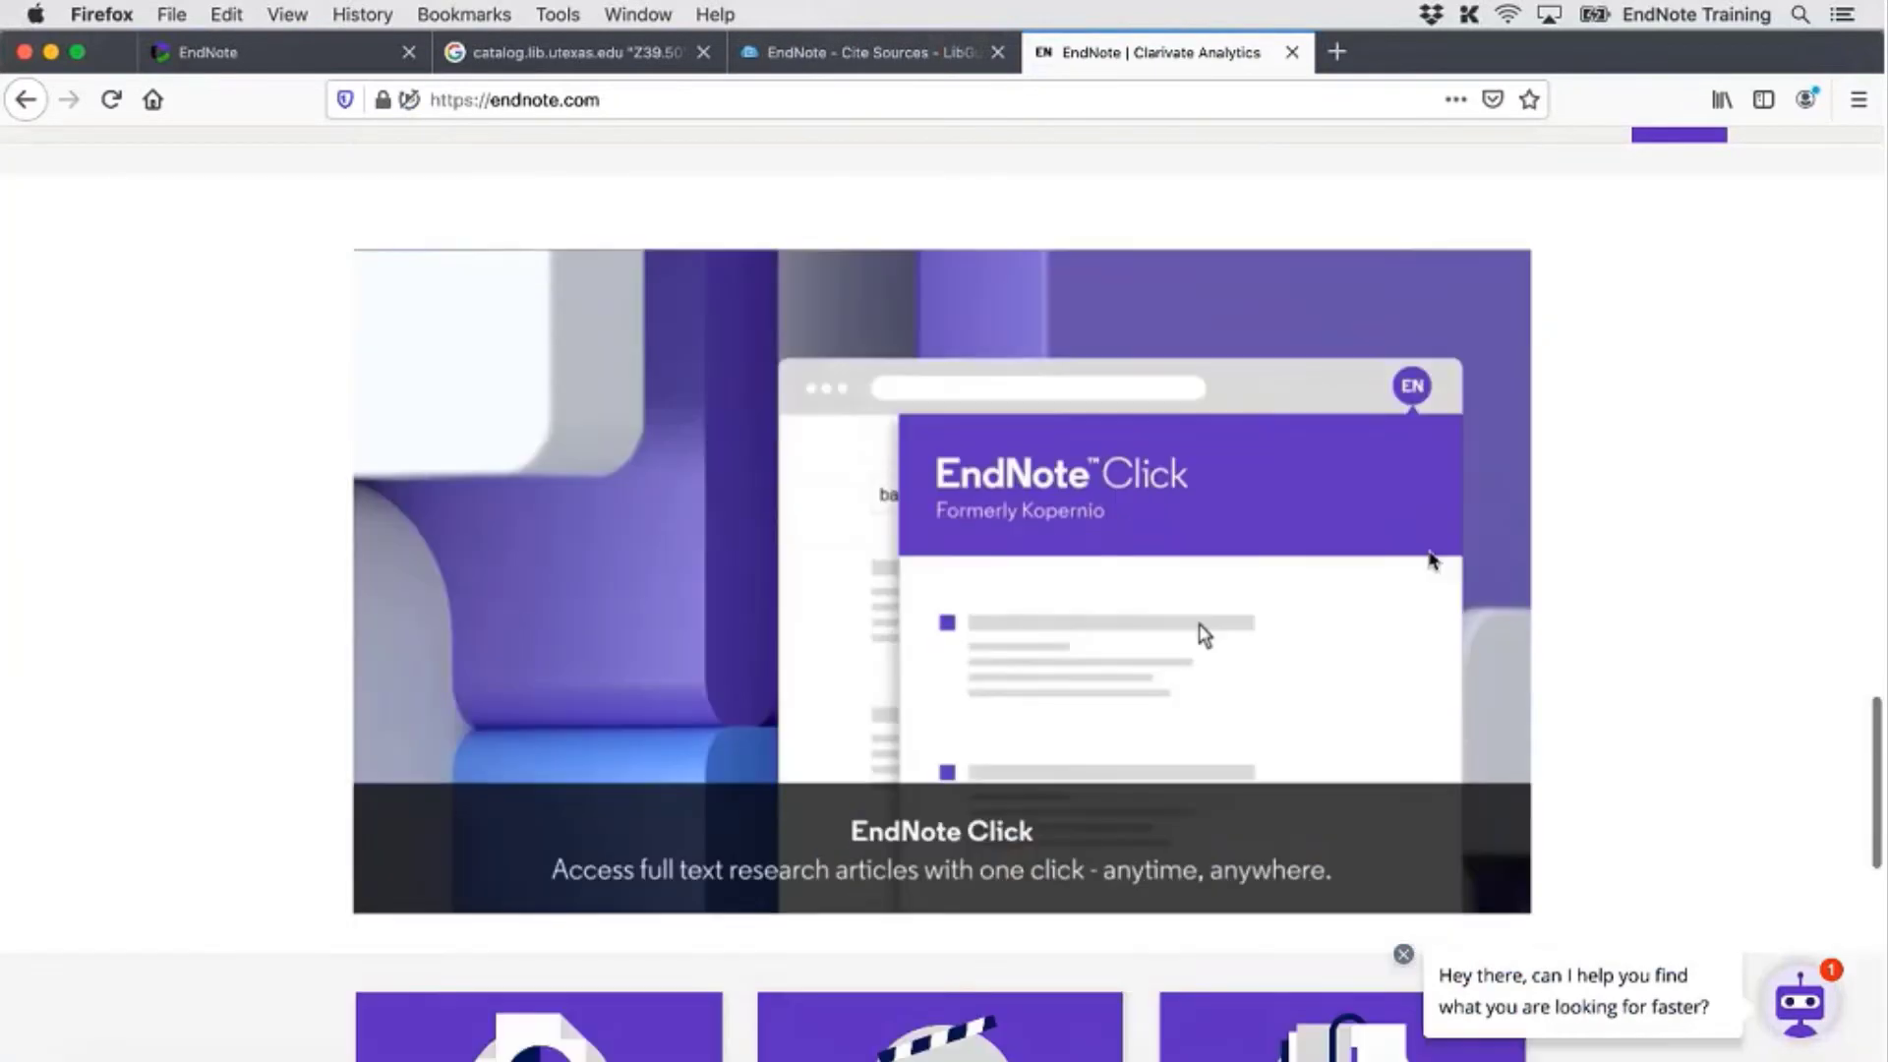
scroll(1431, 561, down, 4)
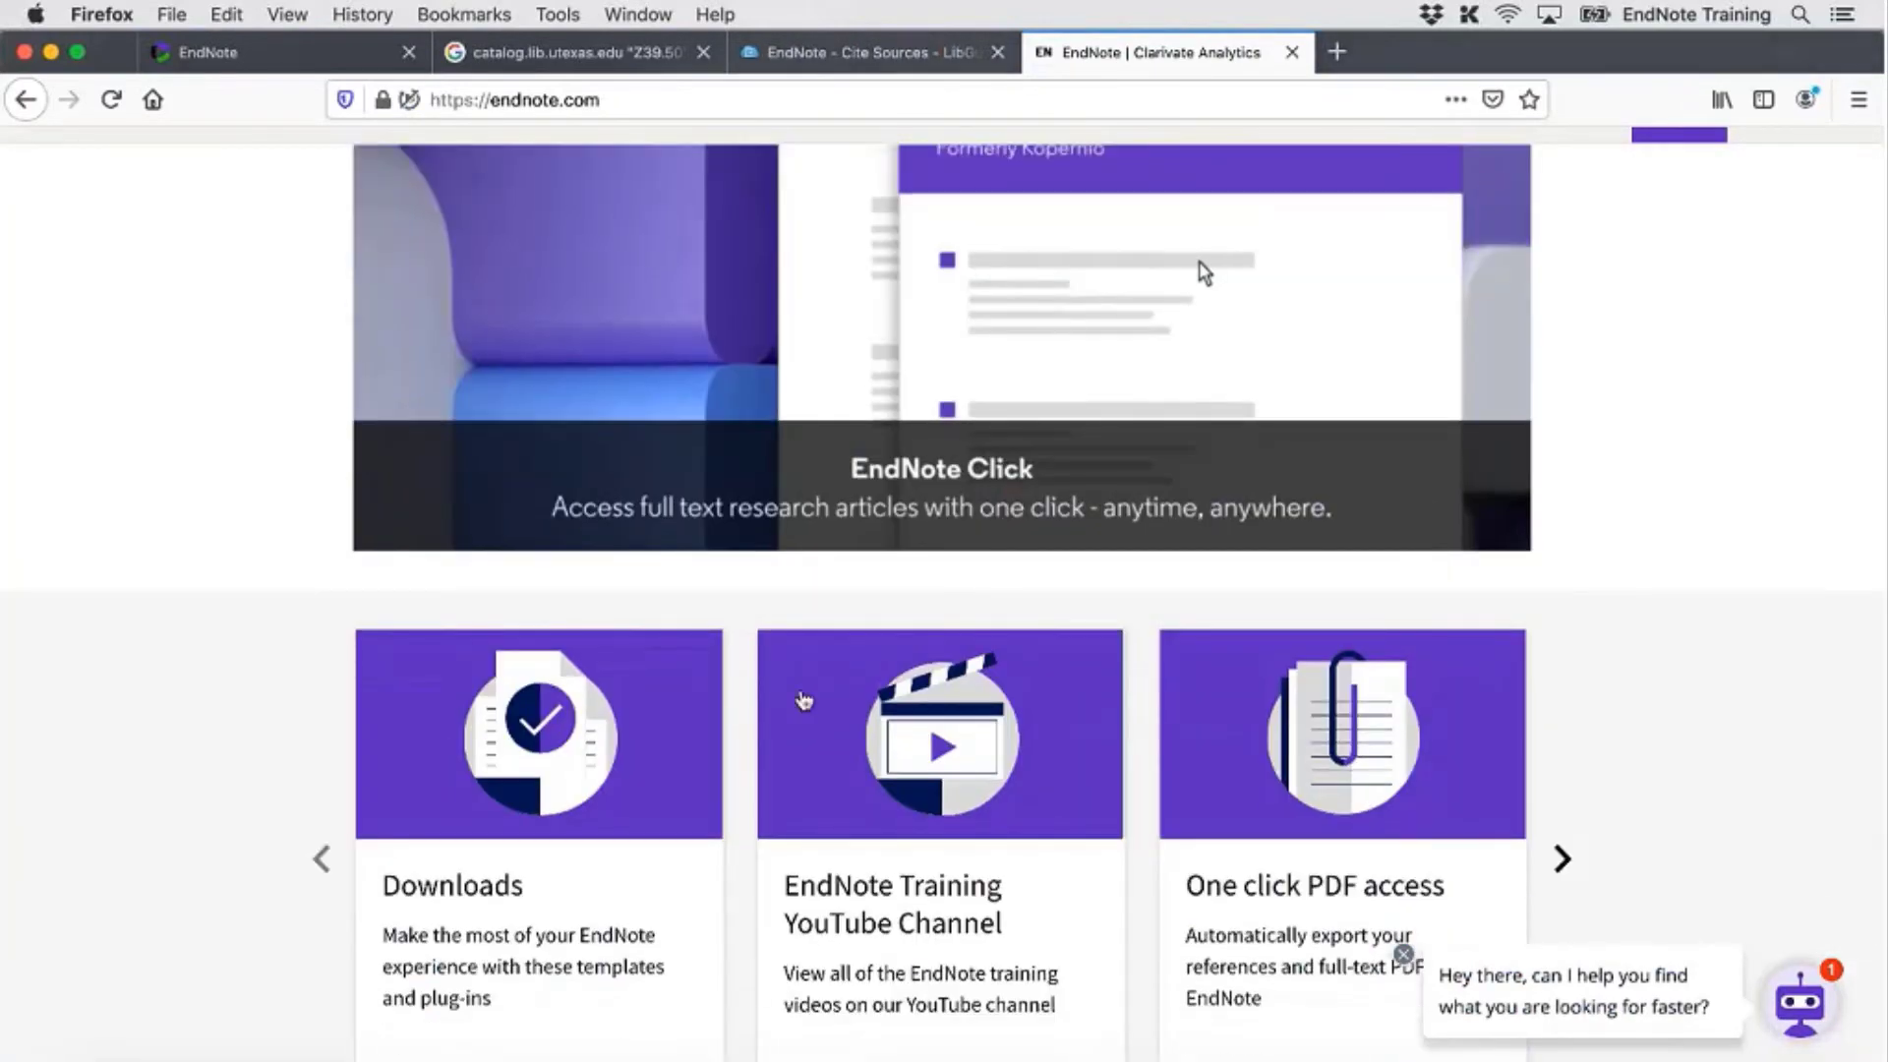
scroll(805, 700, down, 1)
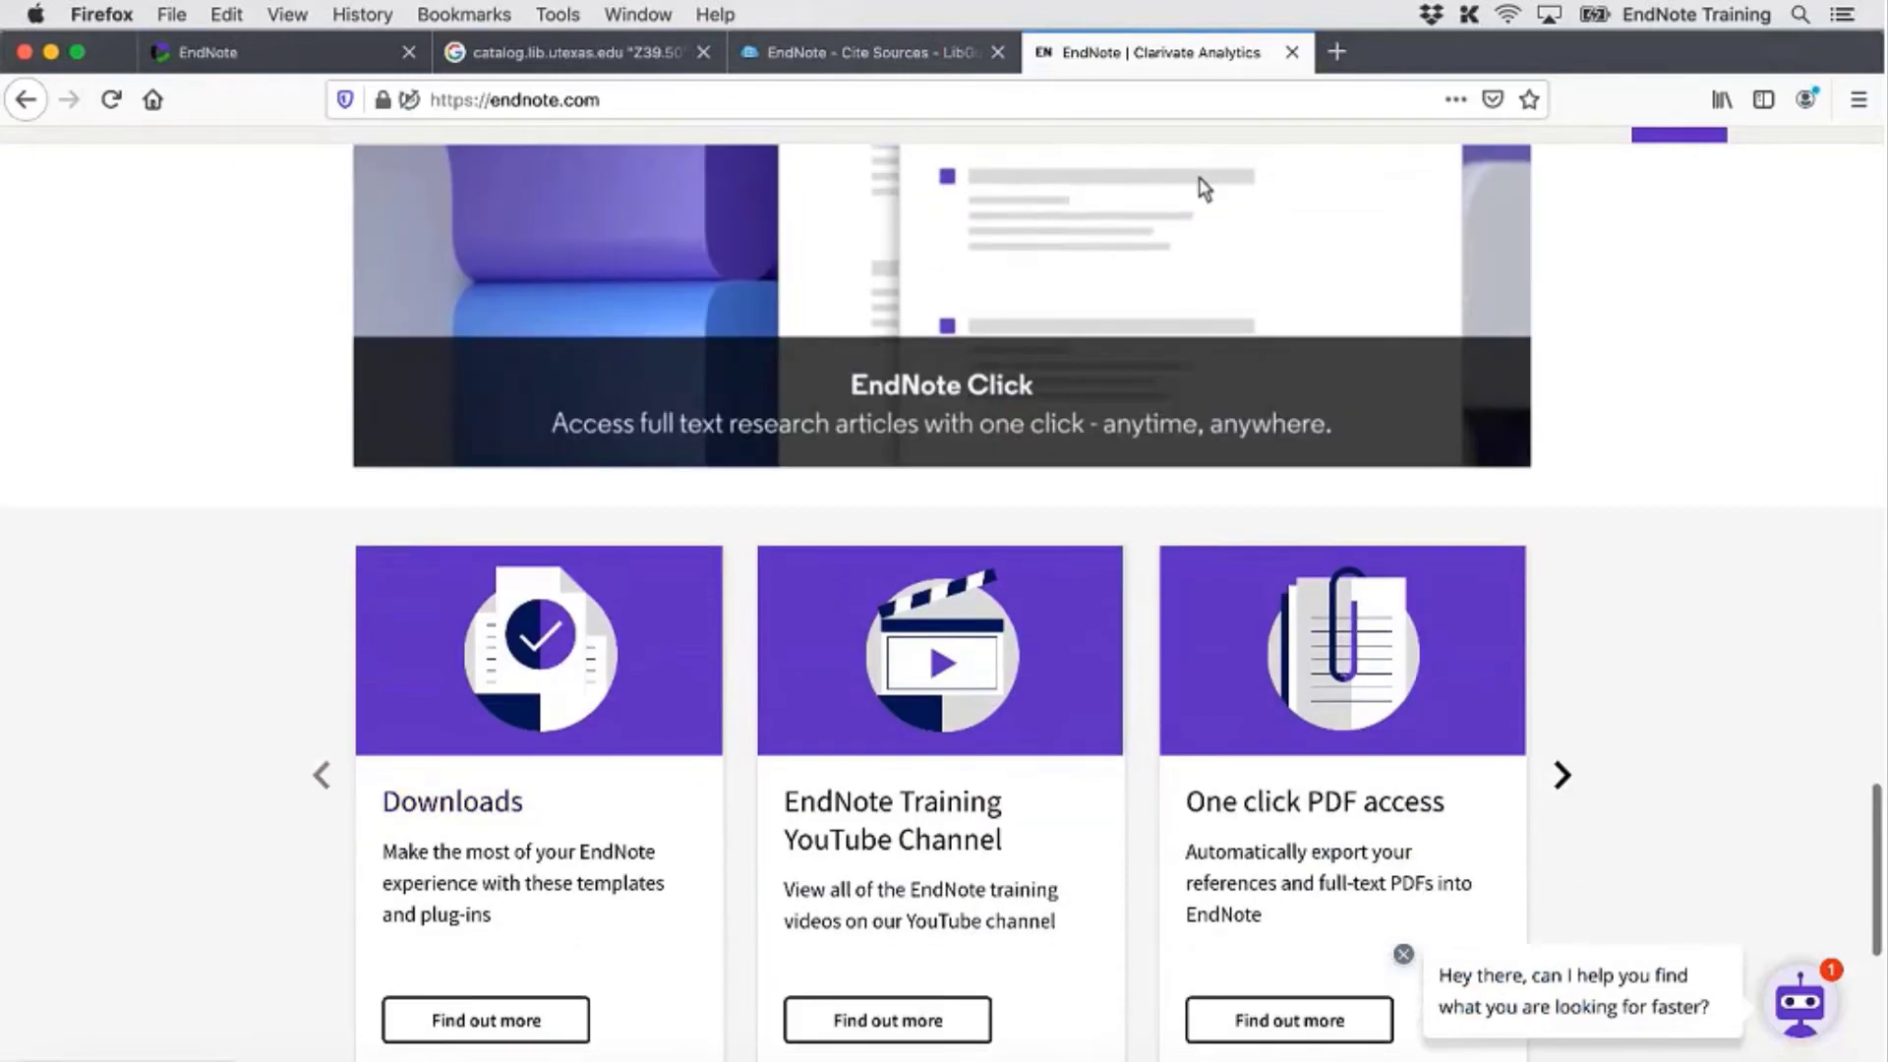
click(502, 733)
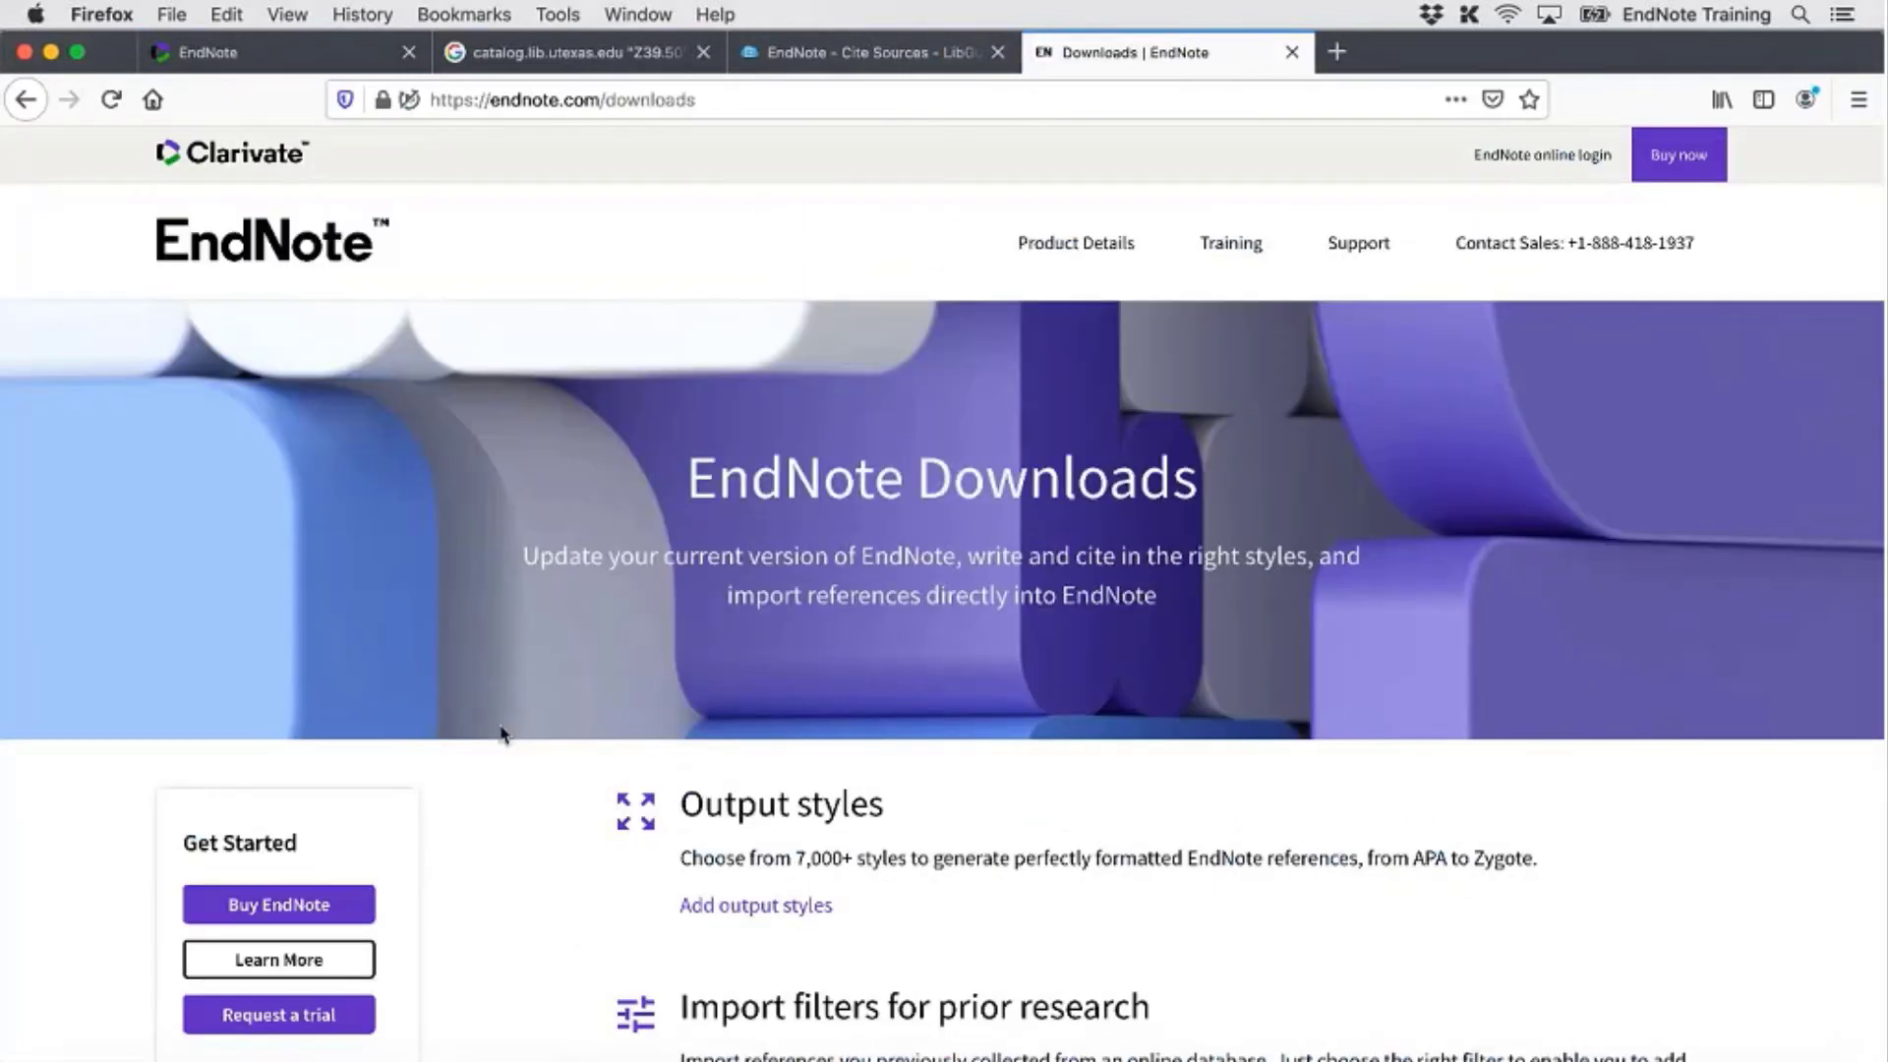
scroll(879, 738, down, 1)
scroll(879, 738, down, 7)
scroll(1131, 639, up, 3)
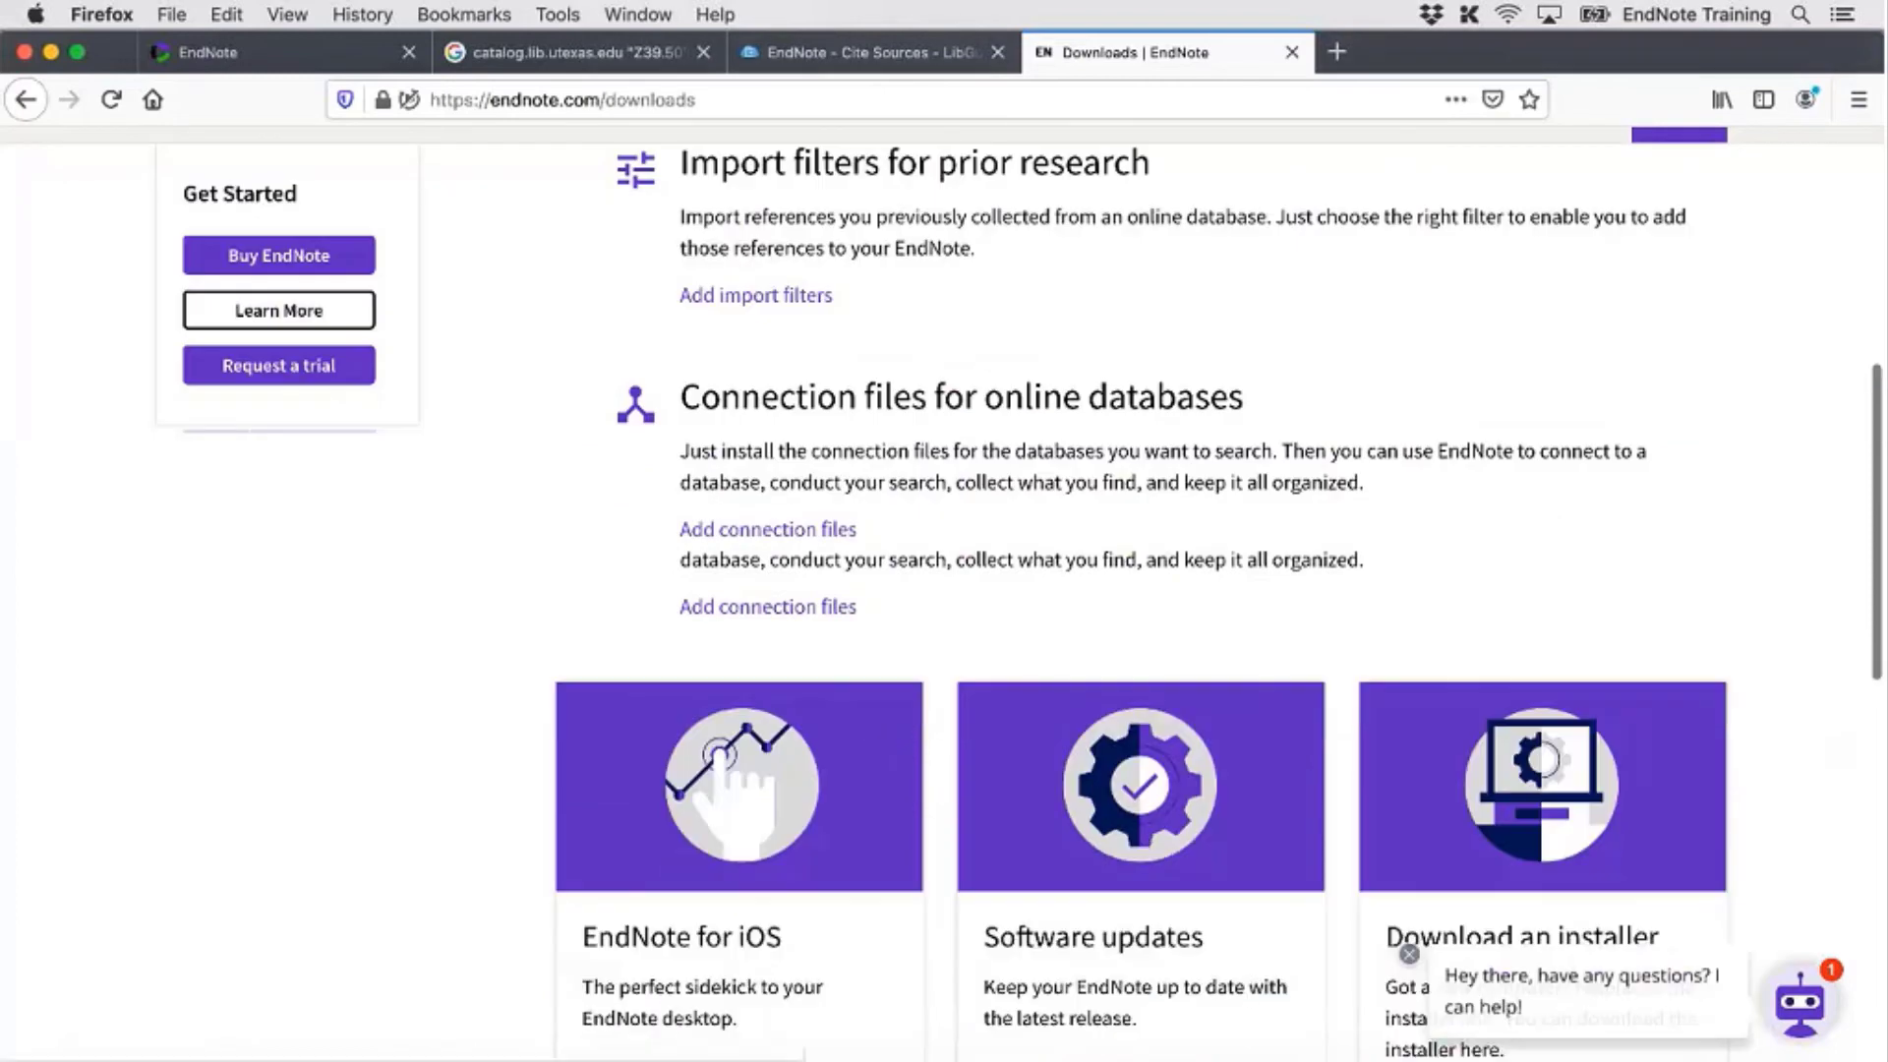
scroll(1132, 635, up, 3)
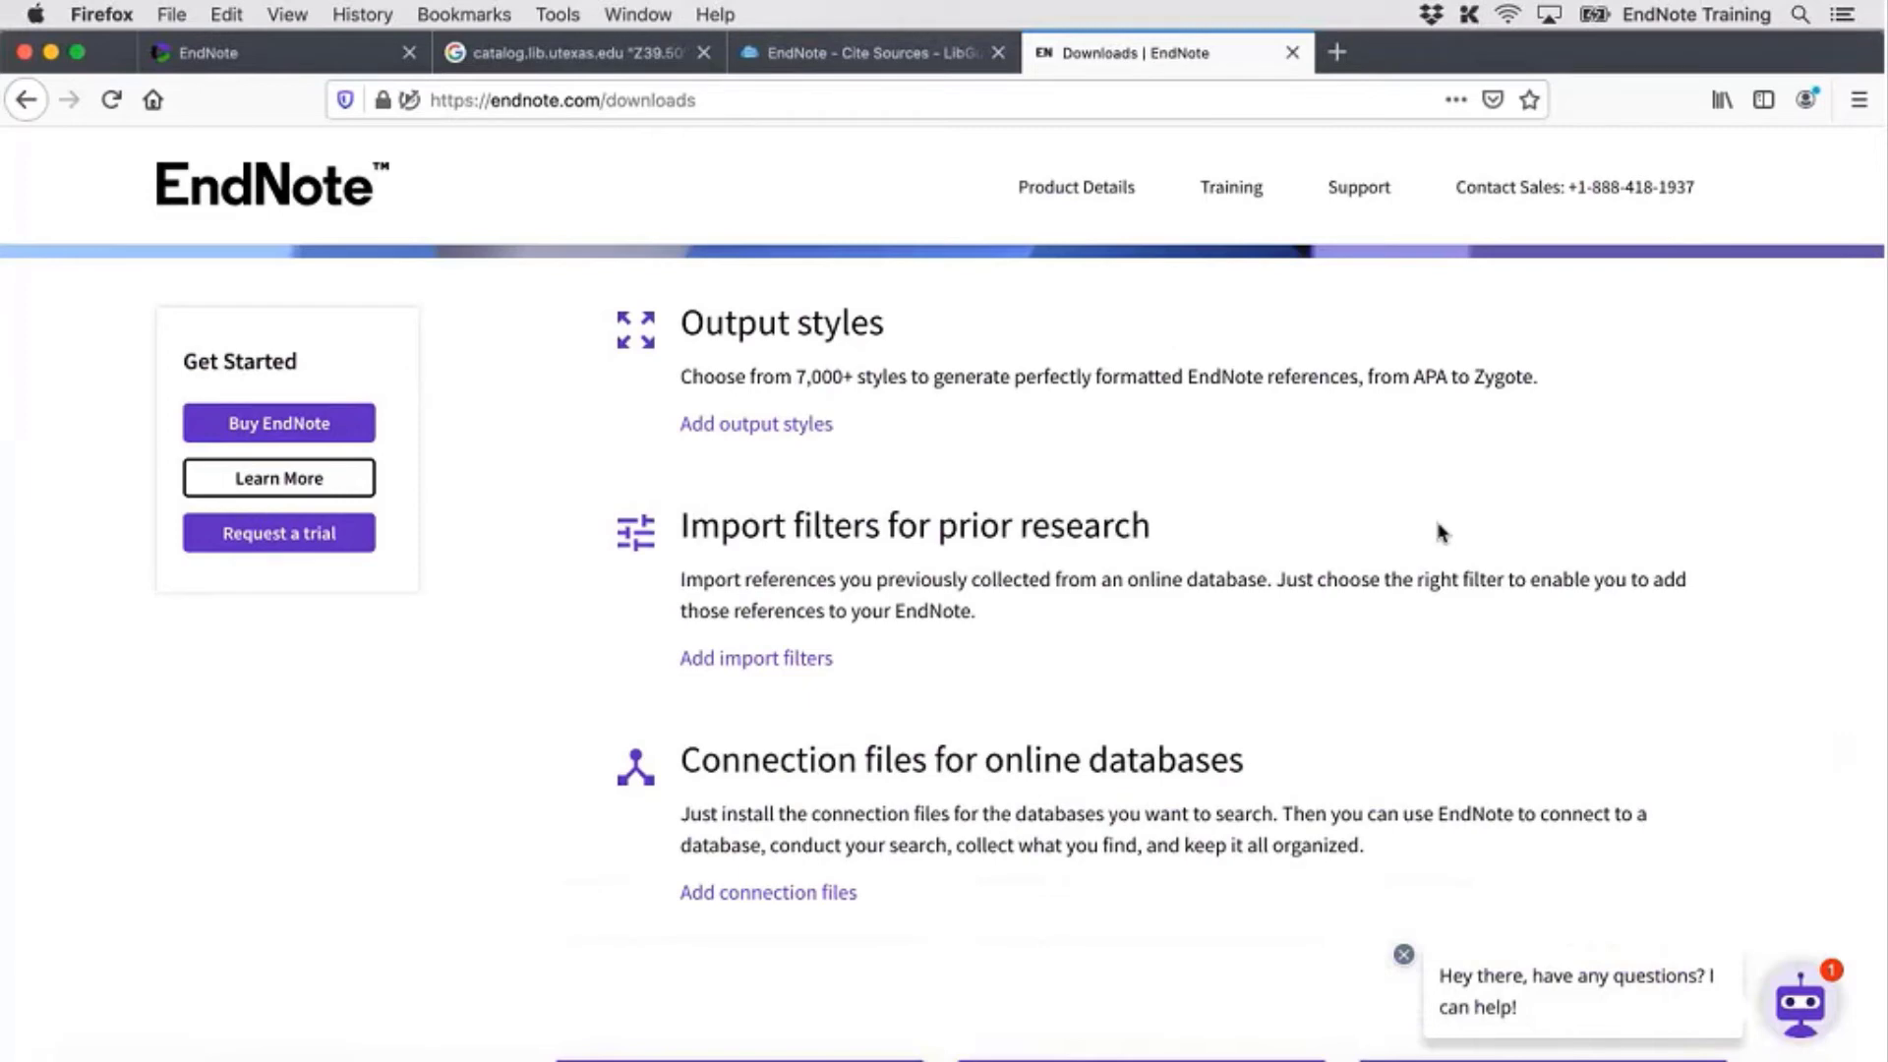
Open Add output styles, browse the results table, and return to the 7106-style Style Finder
click(820, 424)
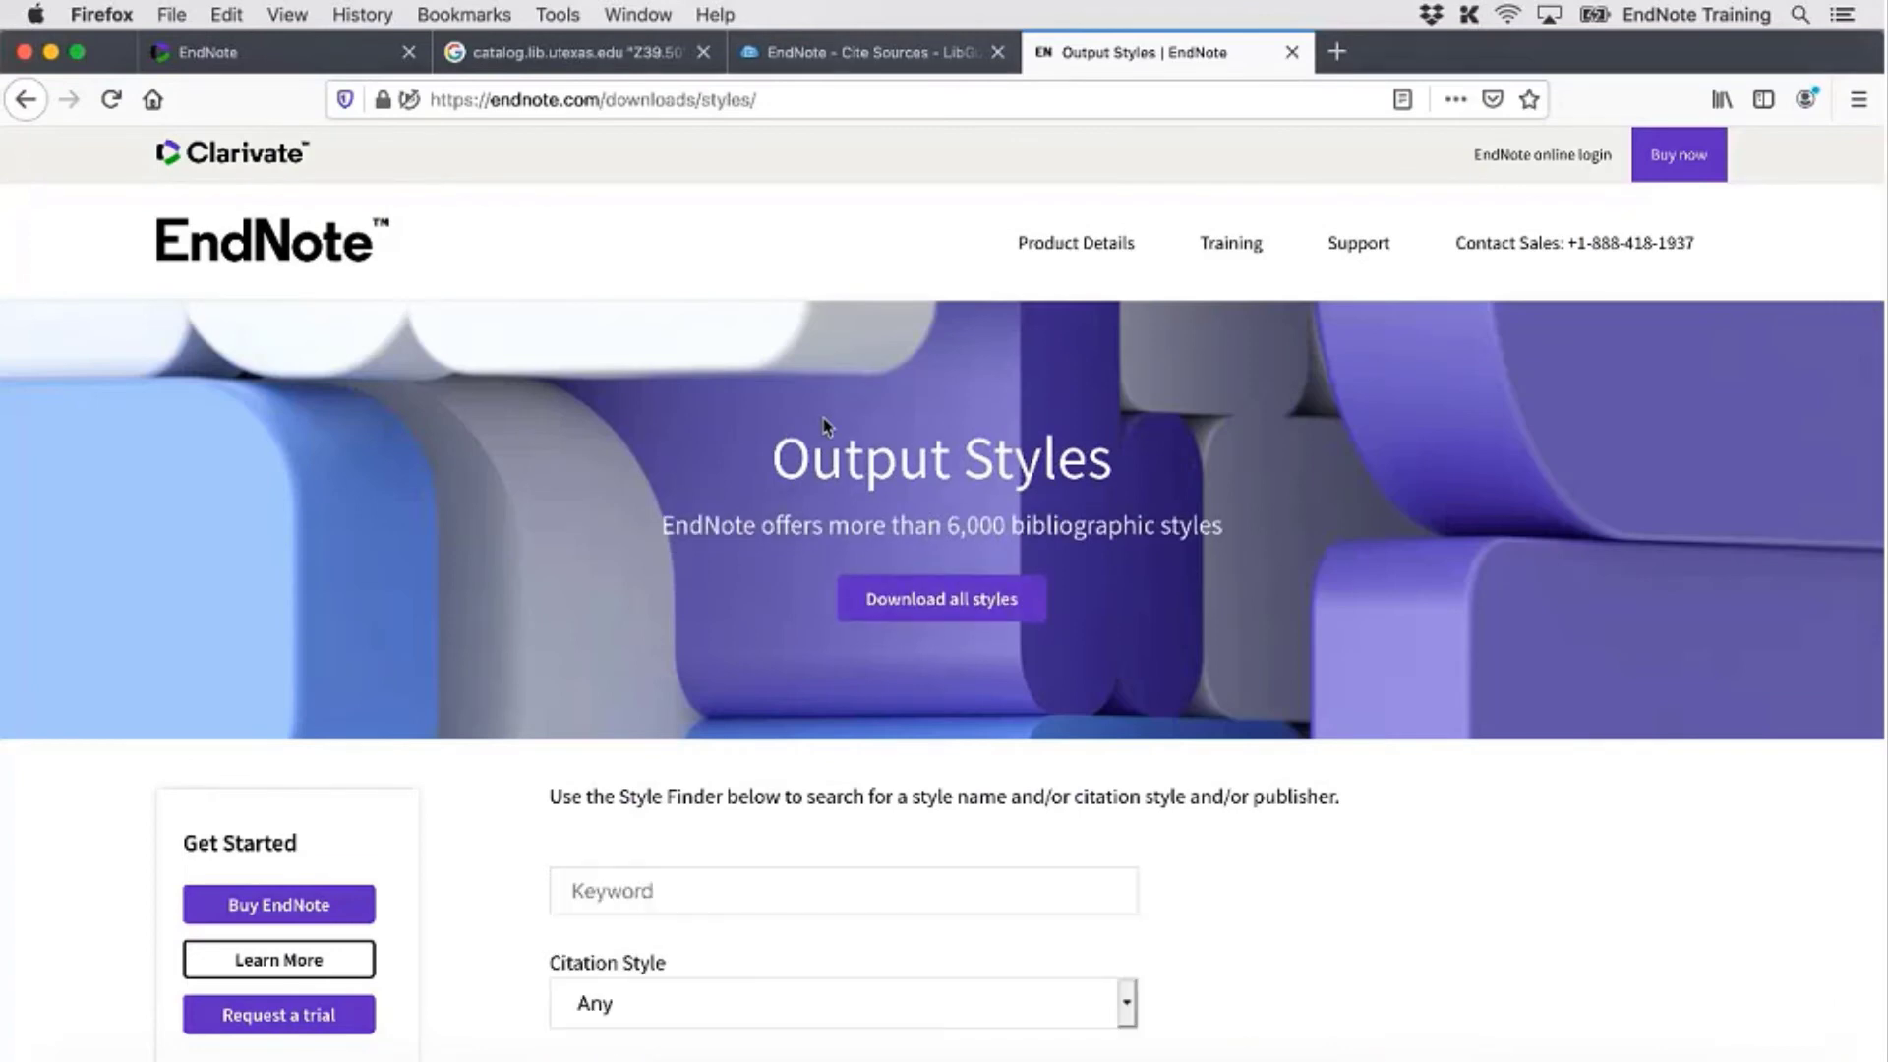
scroll(825, 425, down, 3)
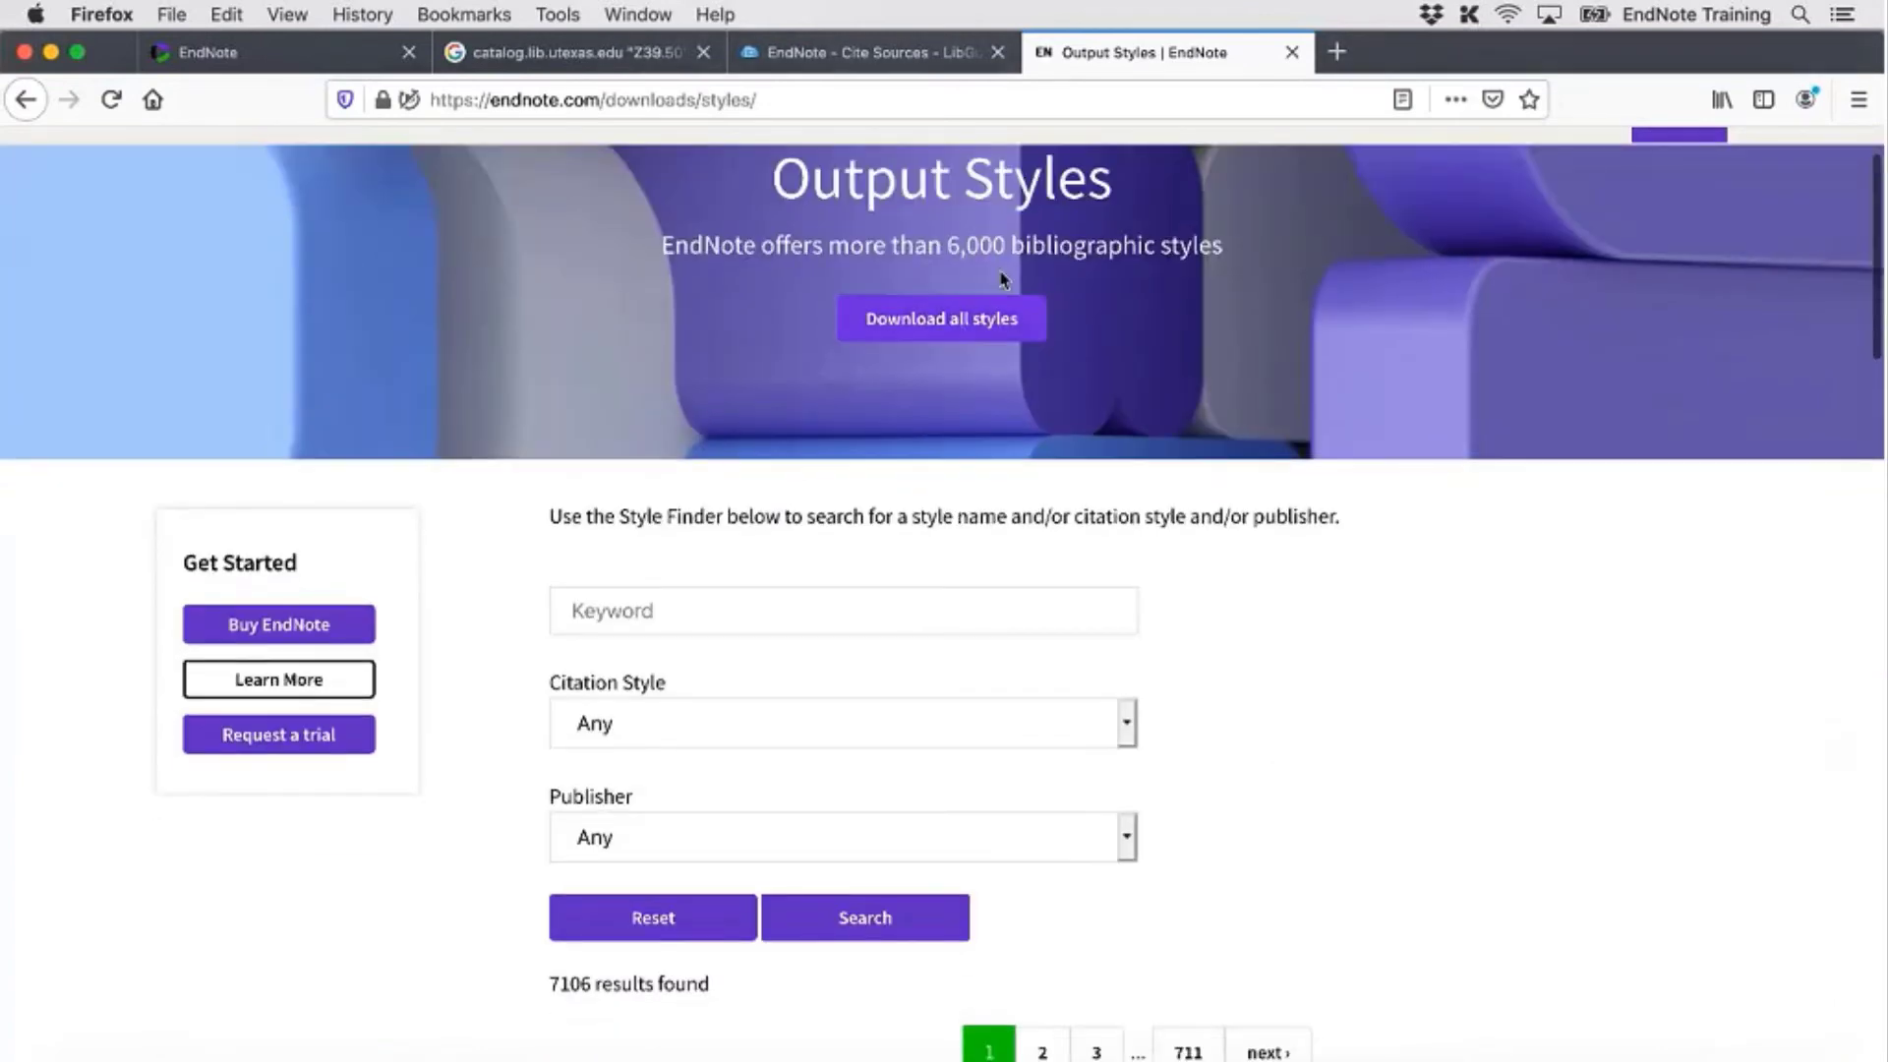
scroll(1066, 640, down, 1)
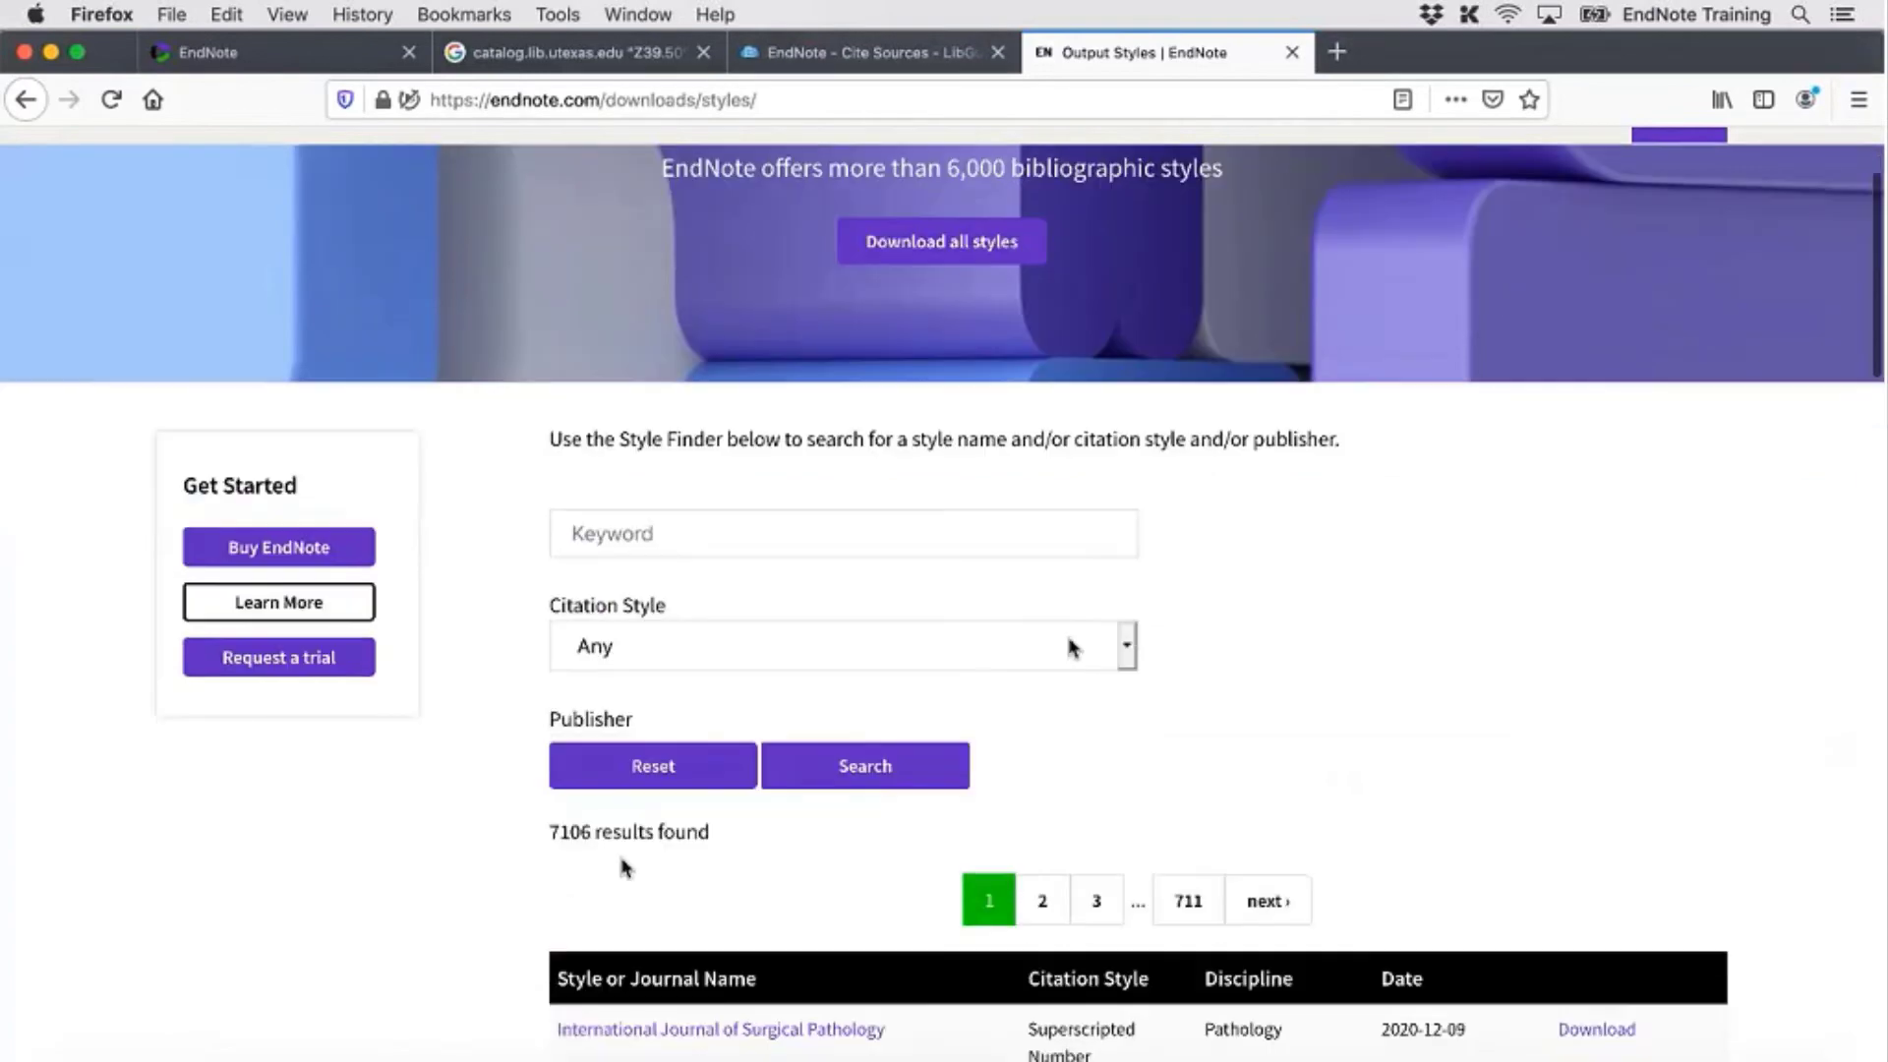
scroll(624, 867, down, 1)
scroll(580, 862, down, 1)
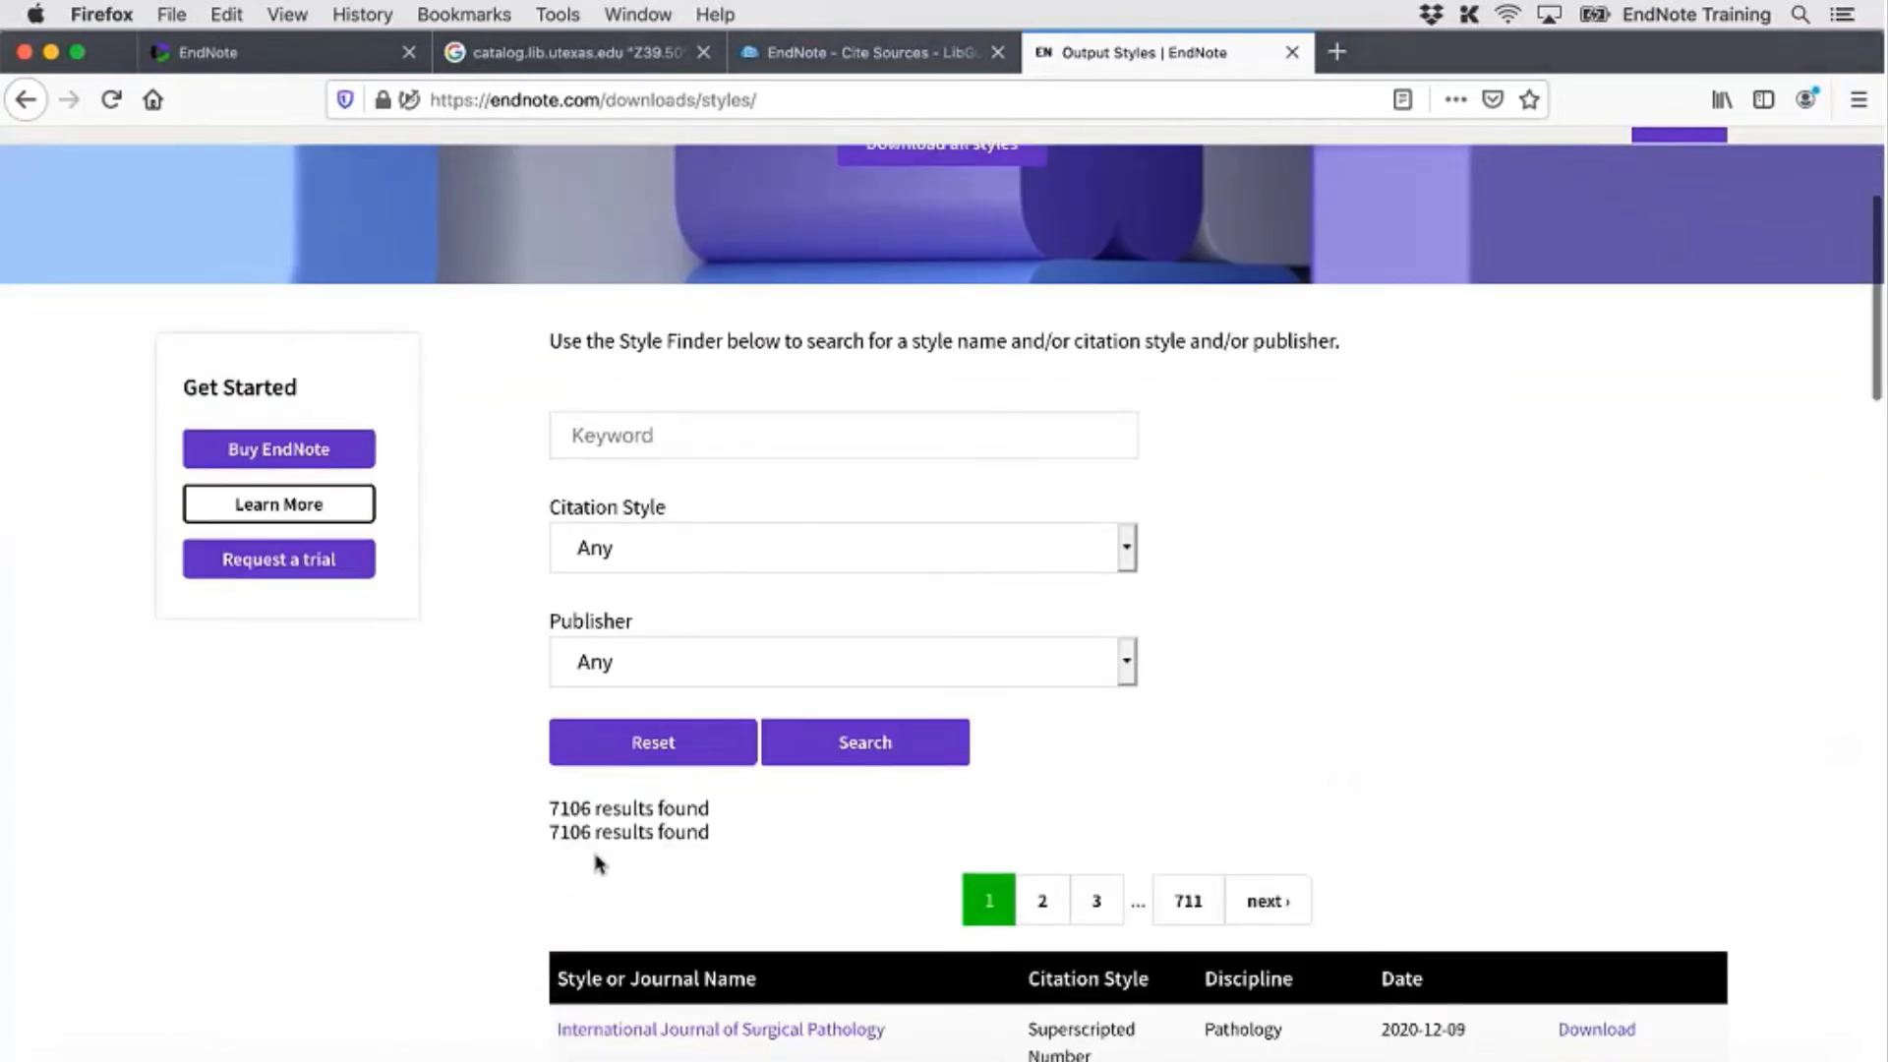
scroll(599, 865, down, 2)
scroll(765, 708, down, 3)
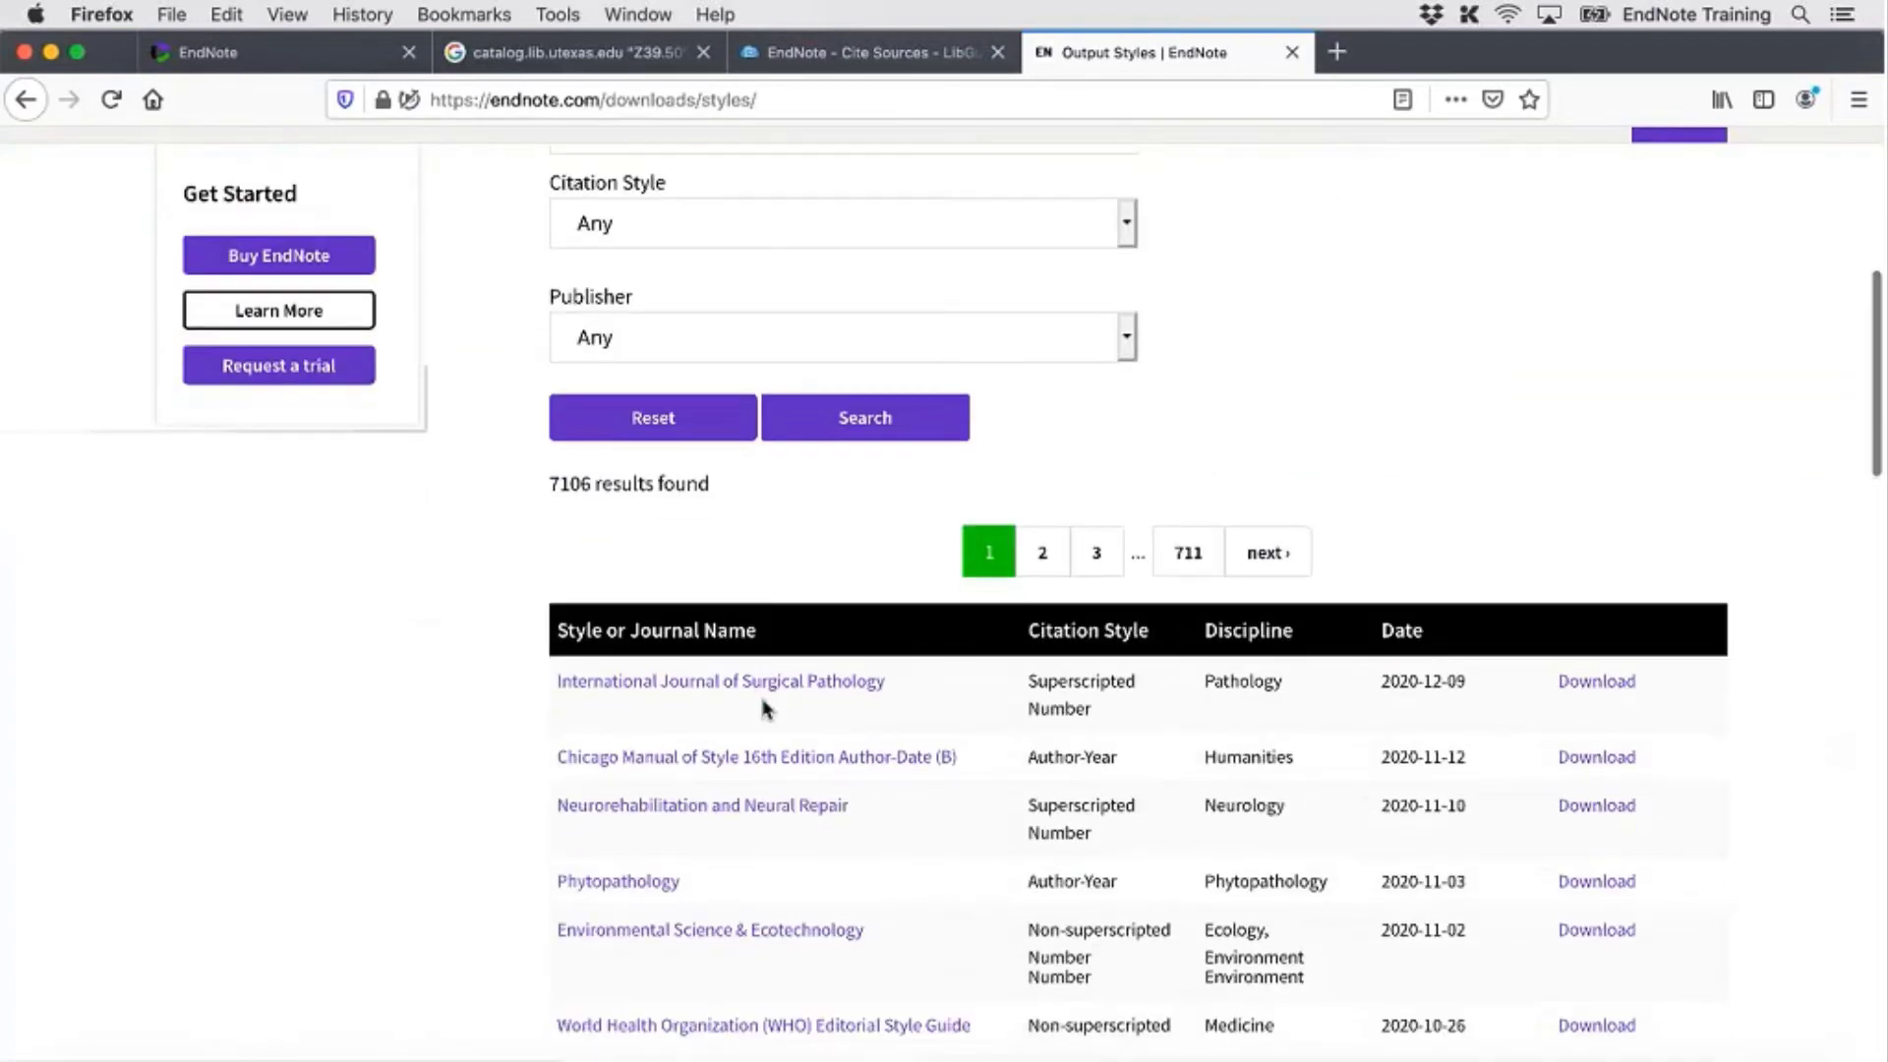
scroll(765, 709, down, 4)
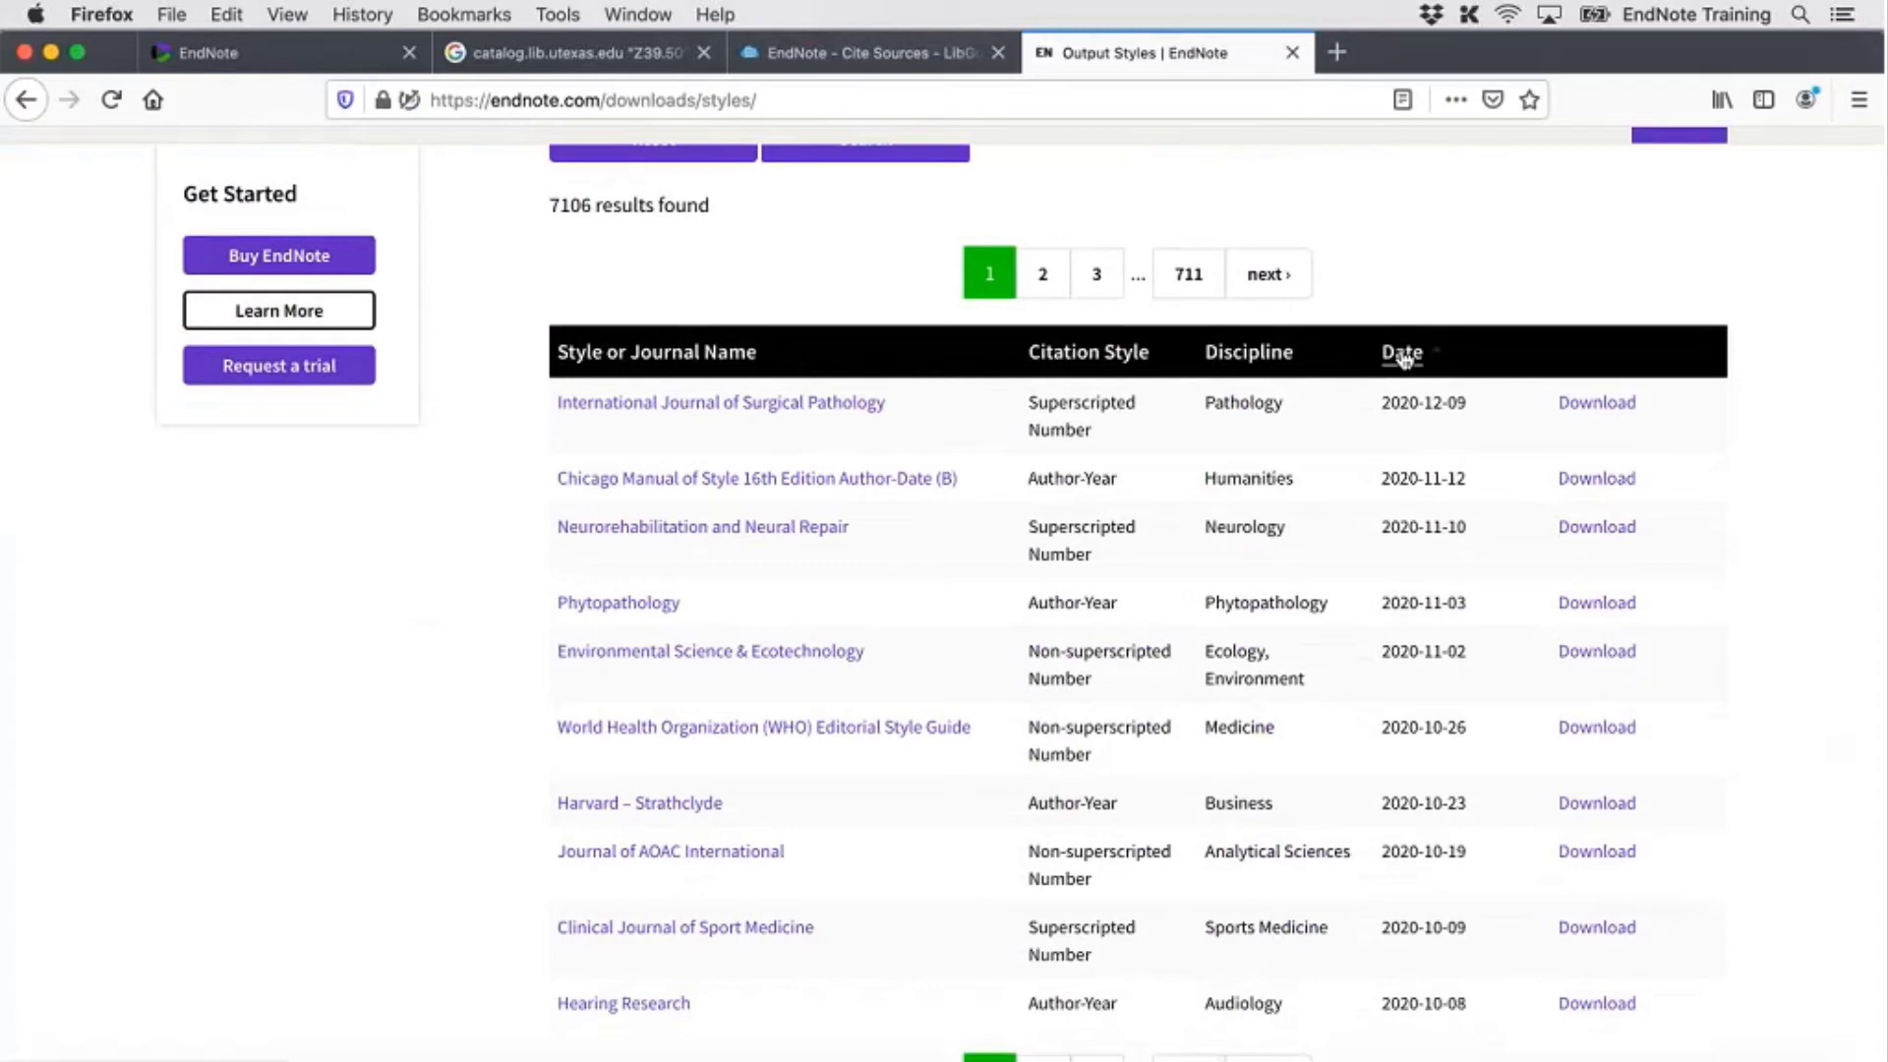
scroll(1403, 359, up, 10)
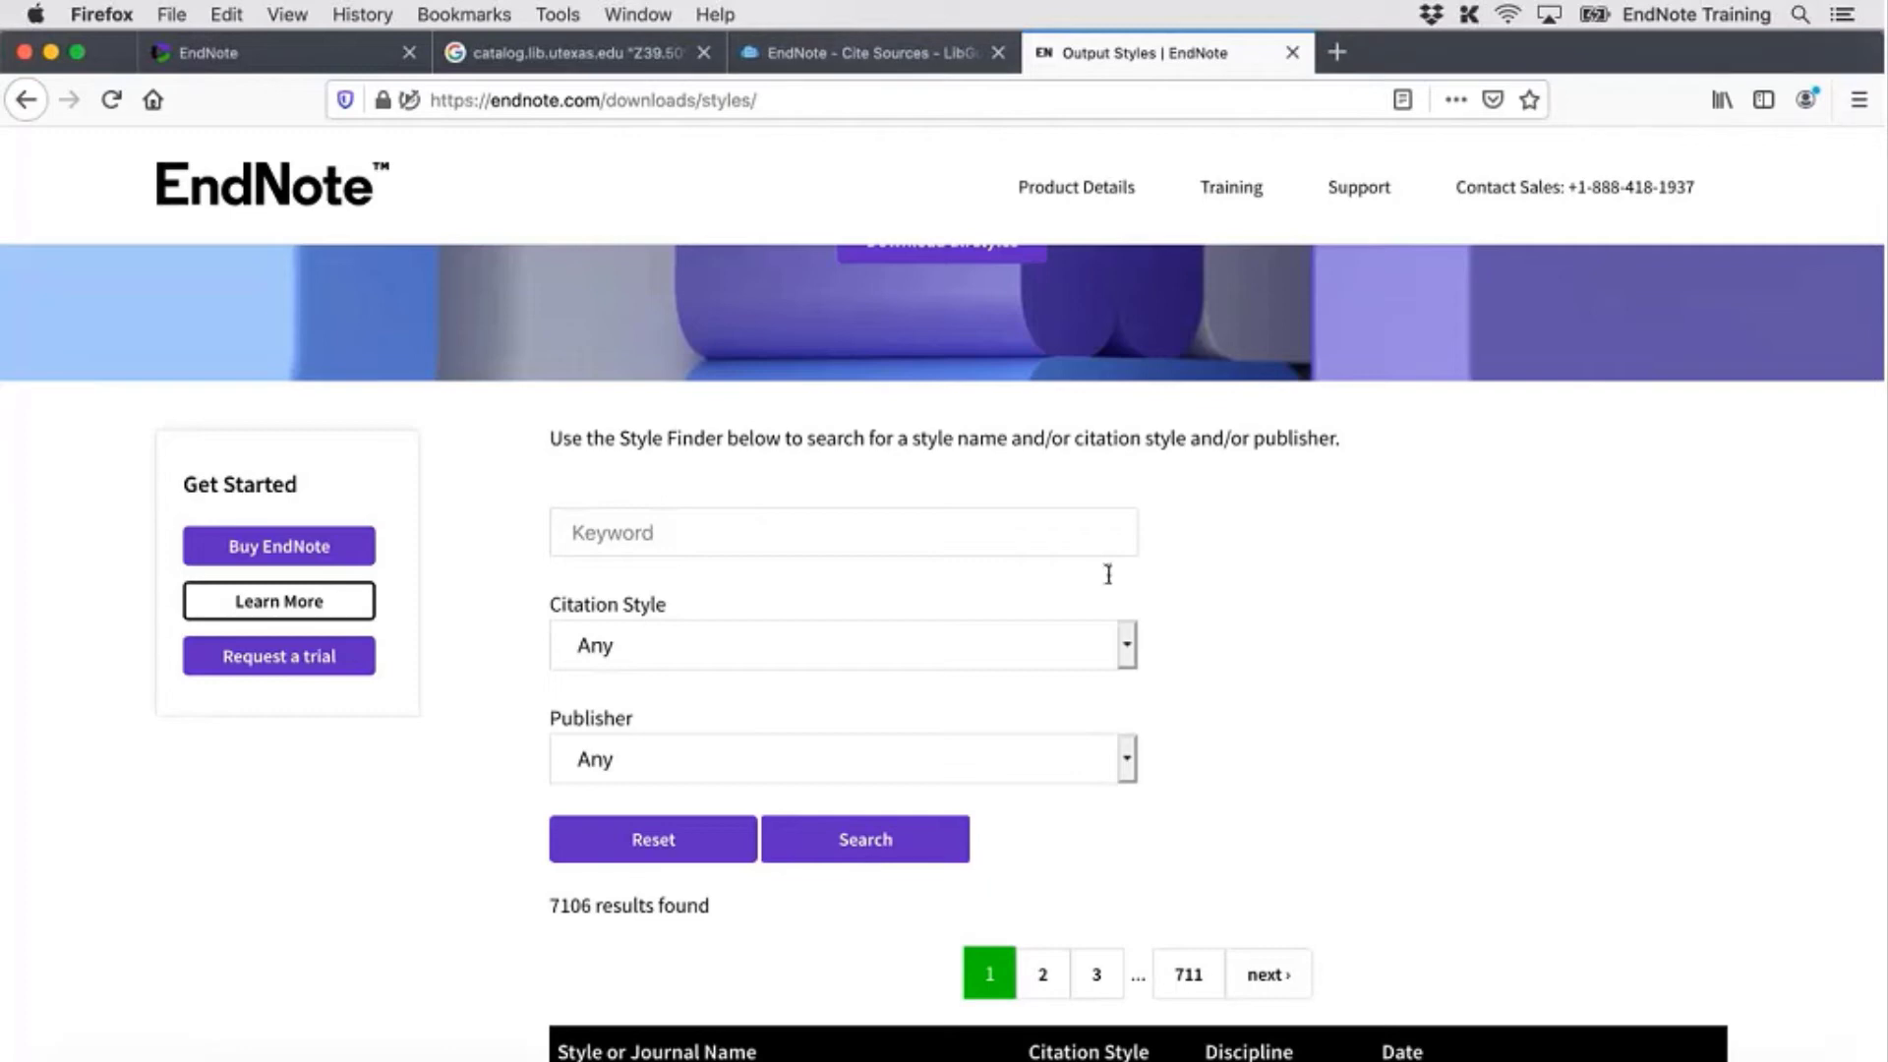
click(1114, 641)
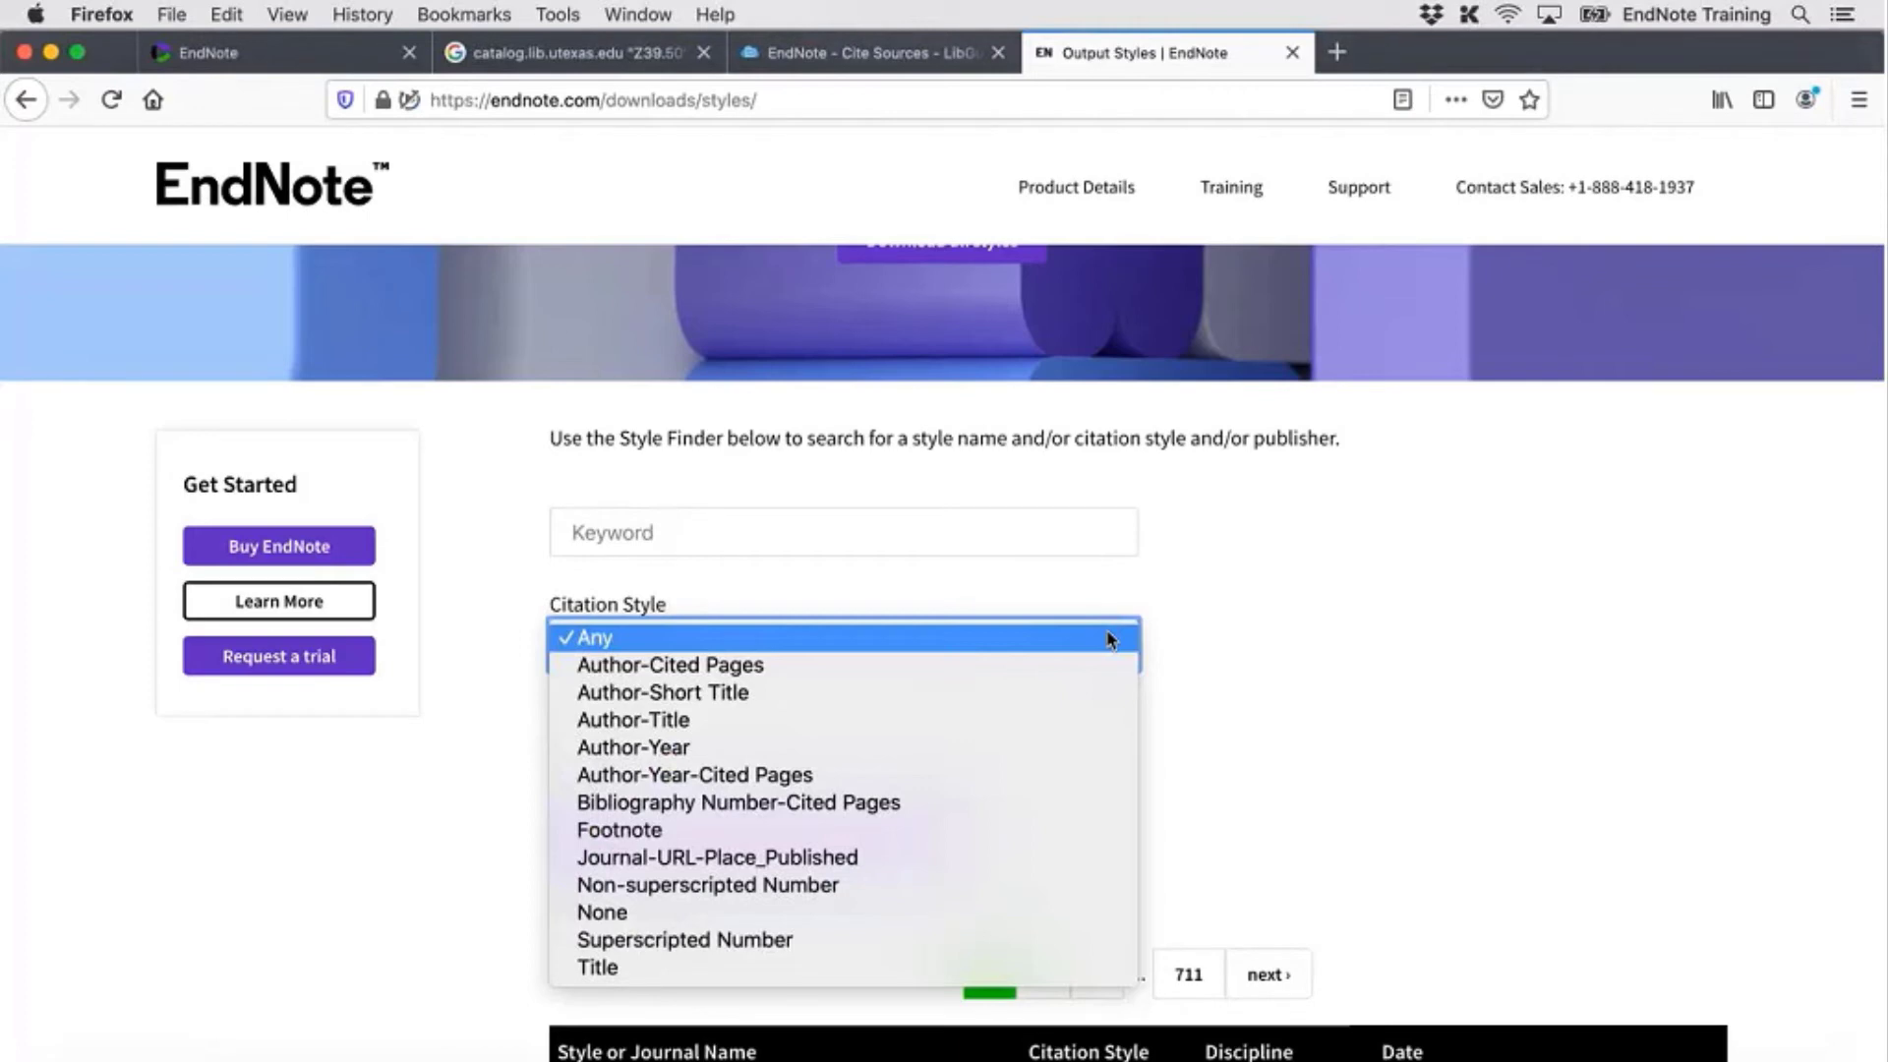
click(1110, 639)
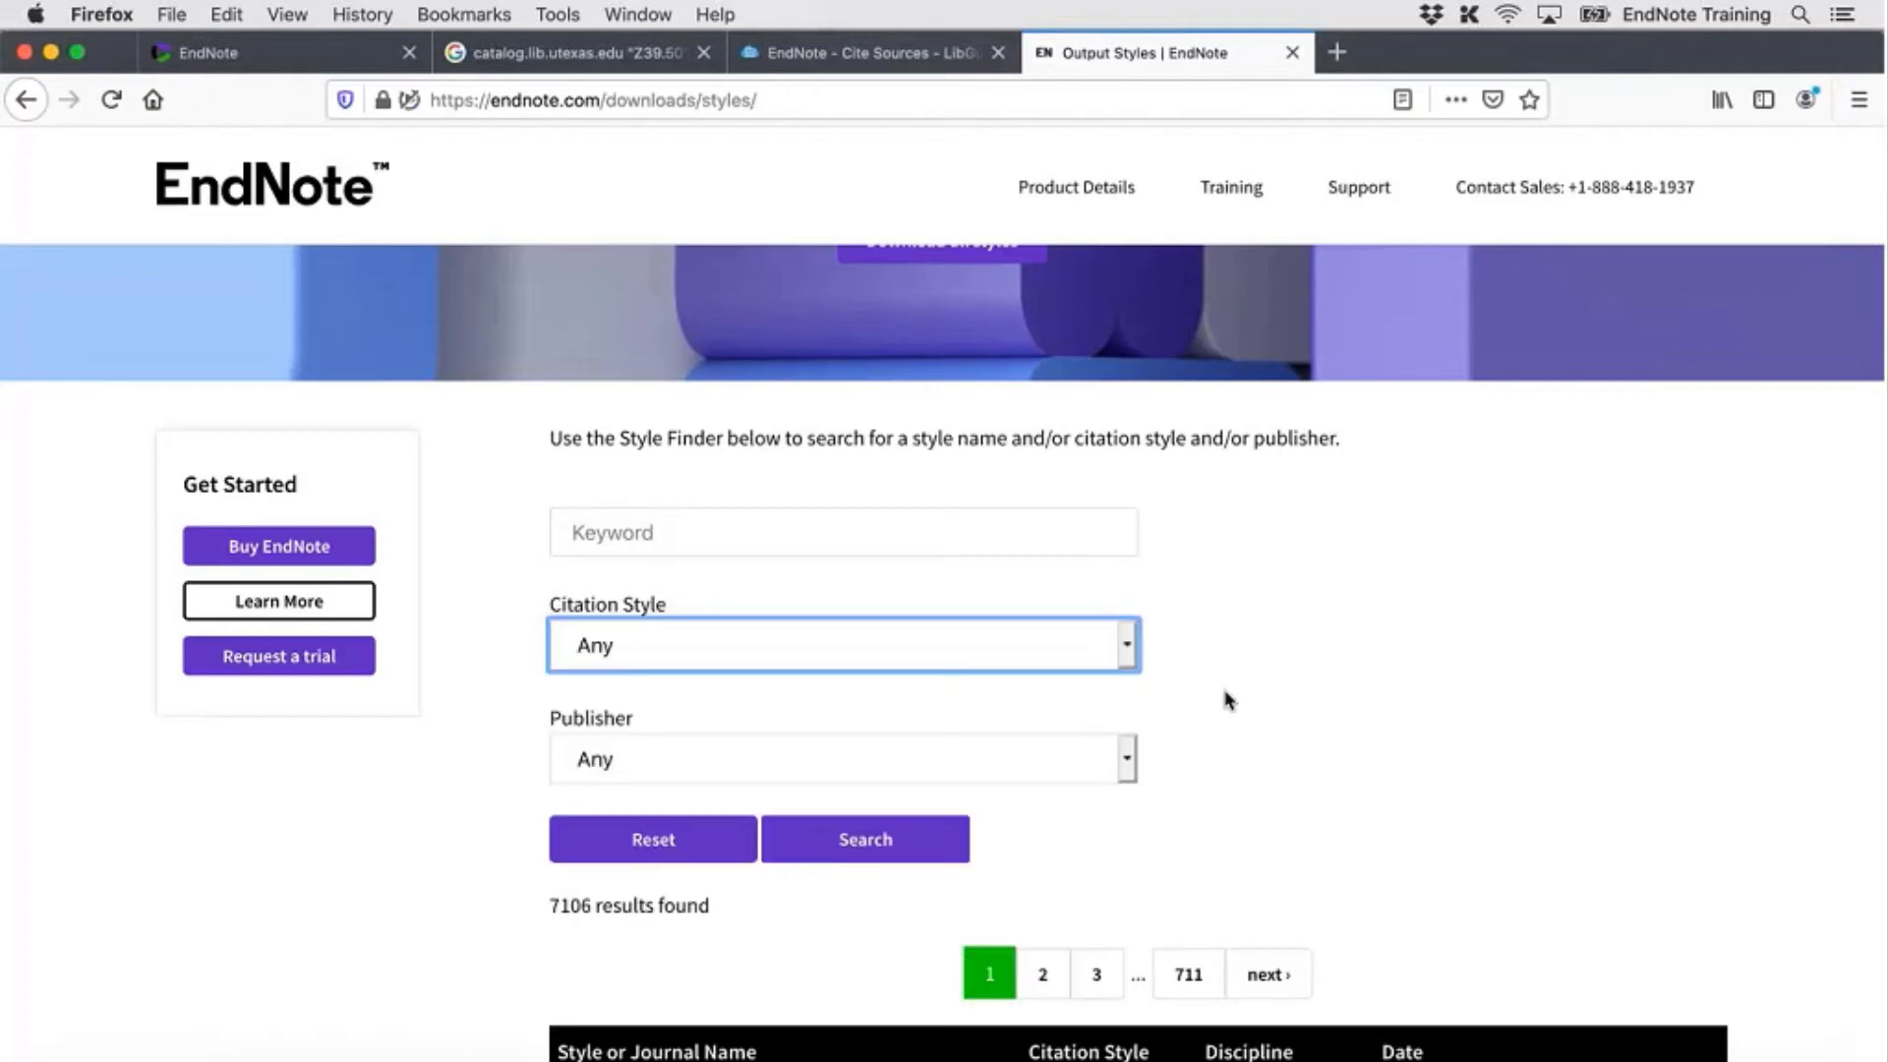
click(1128, 748)
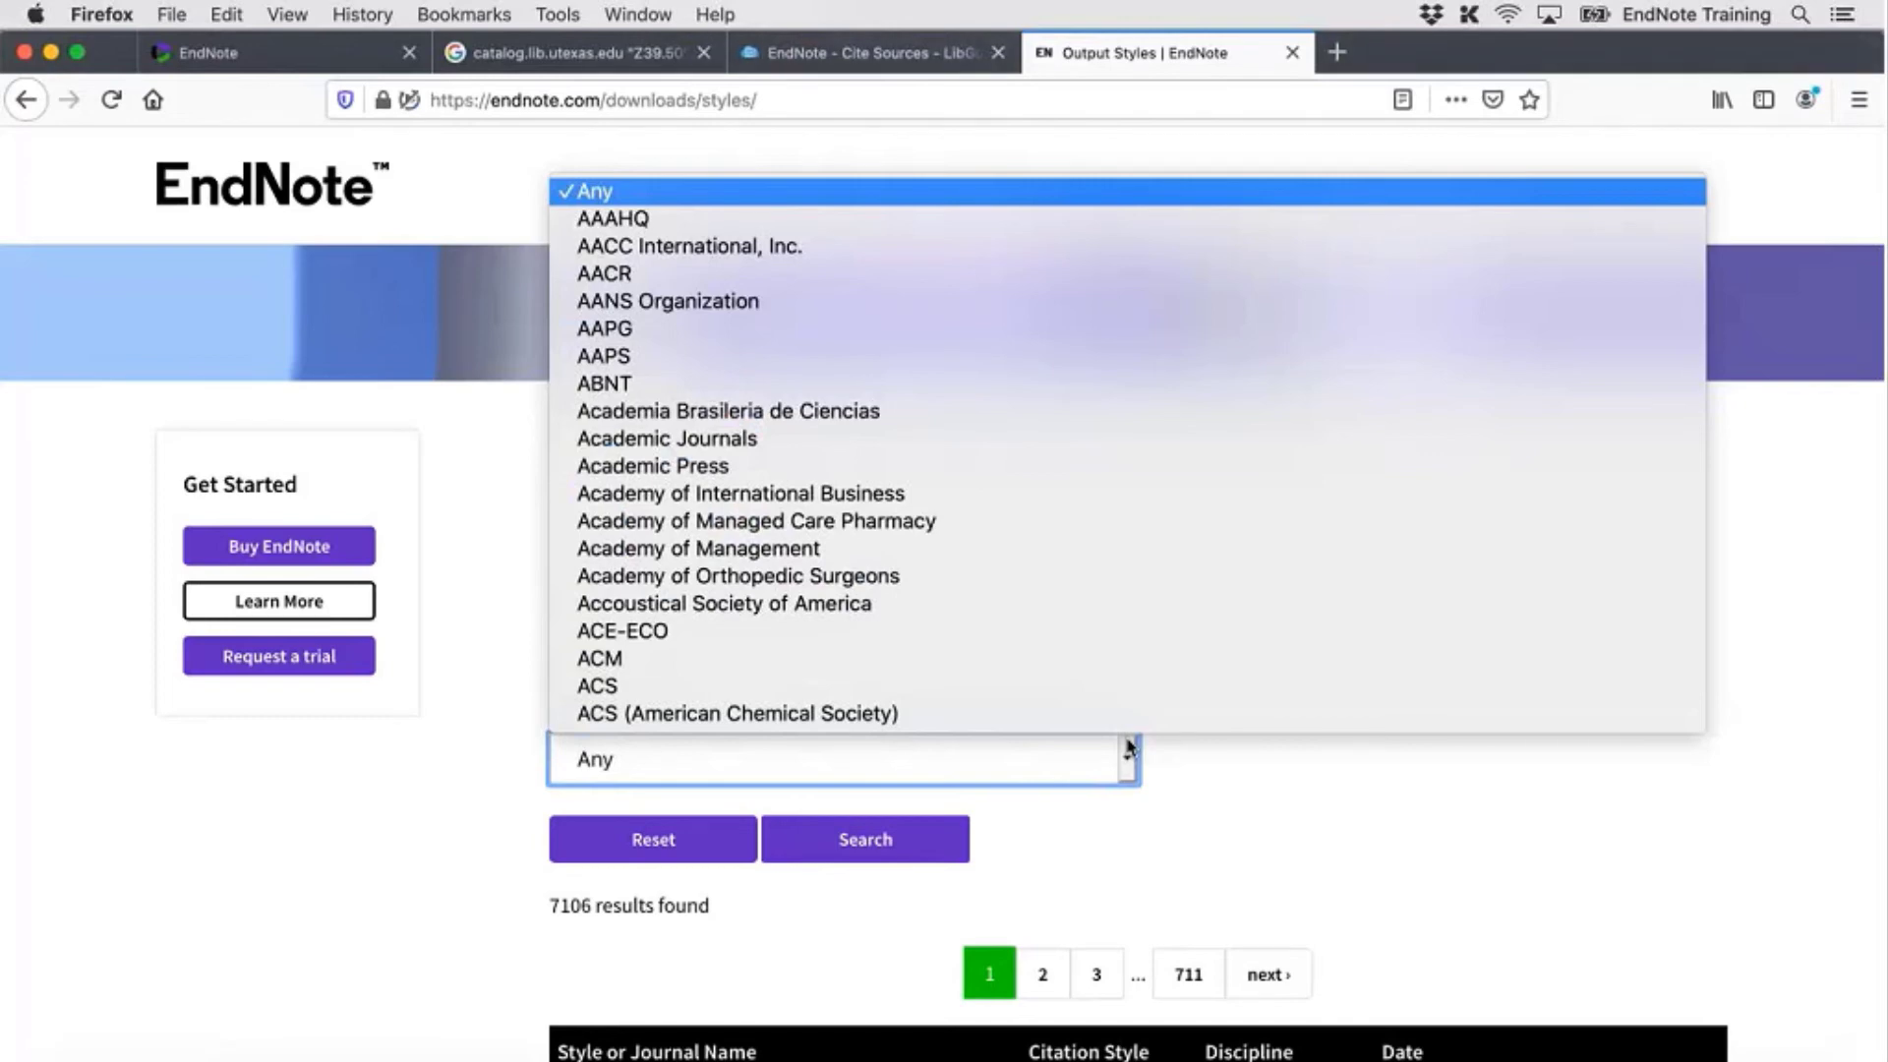
click(1129, 750)
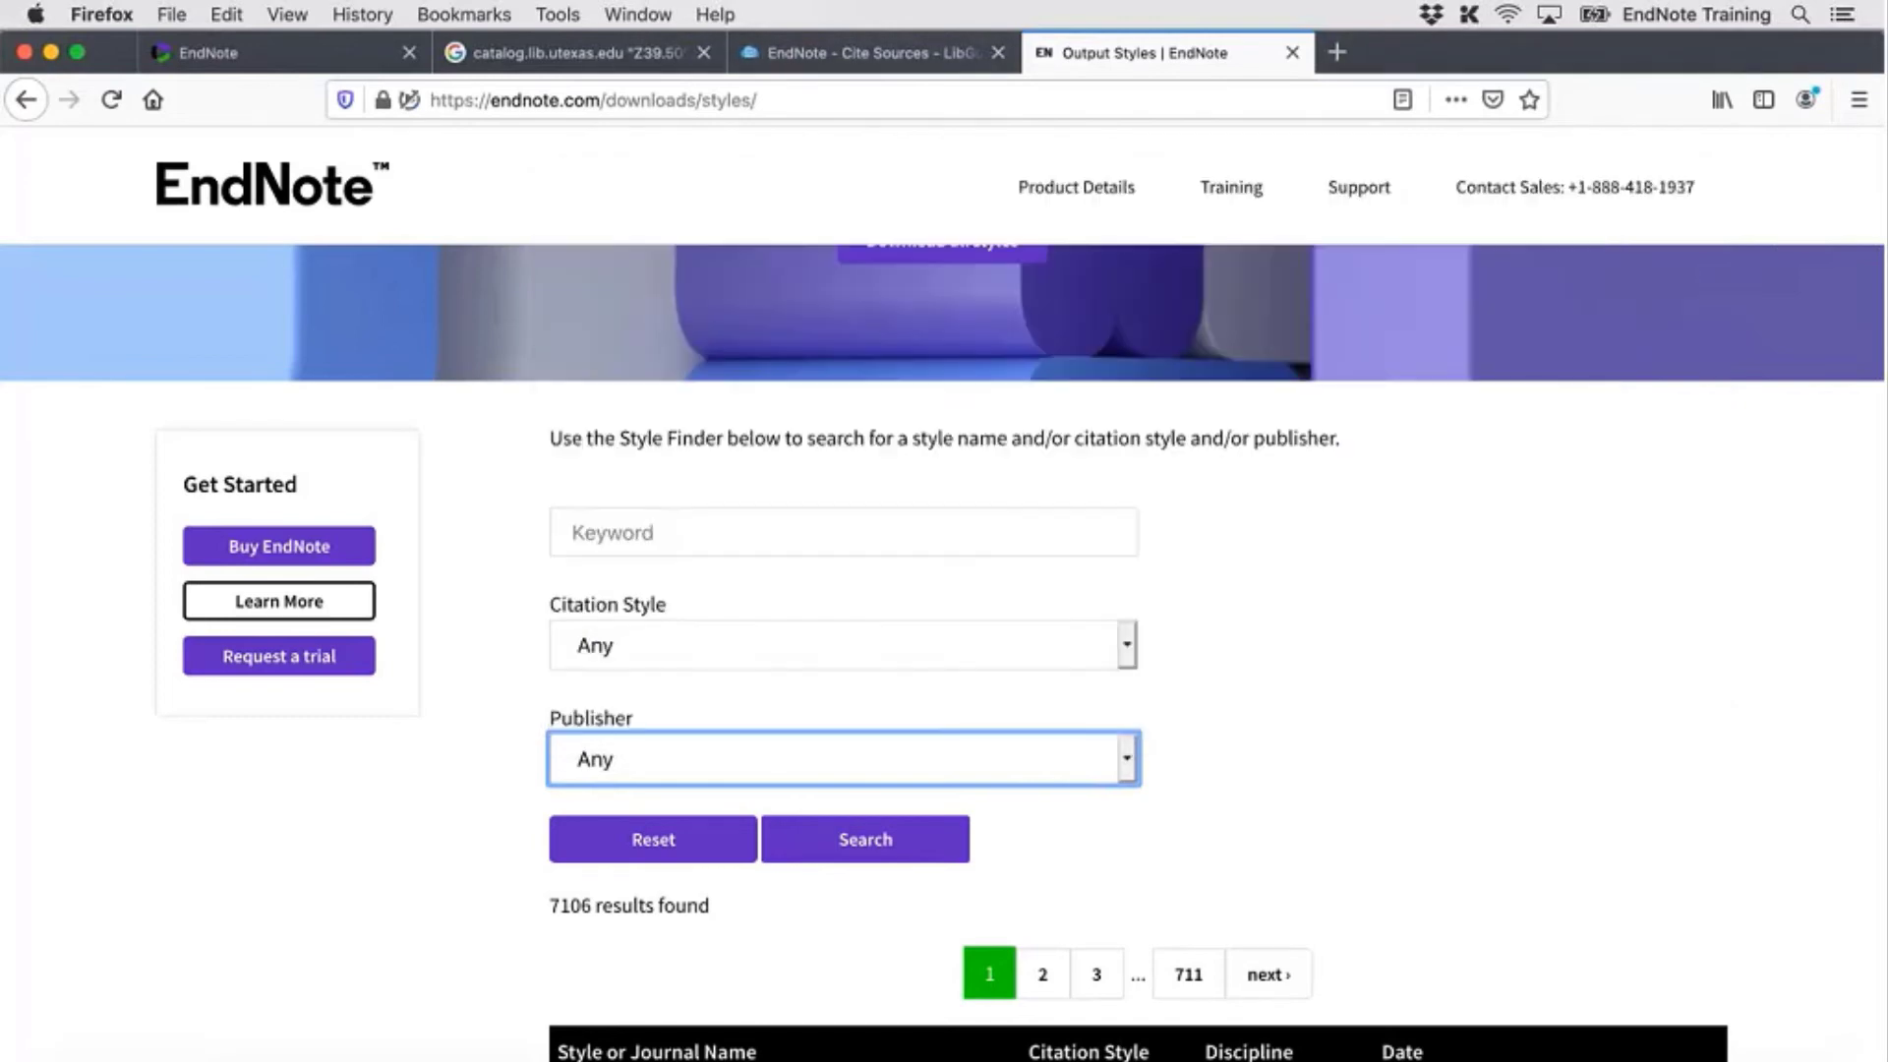
scroll(1442, 951, down, 3)
scroll(1441, 950, down, 2)
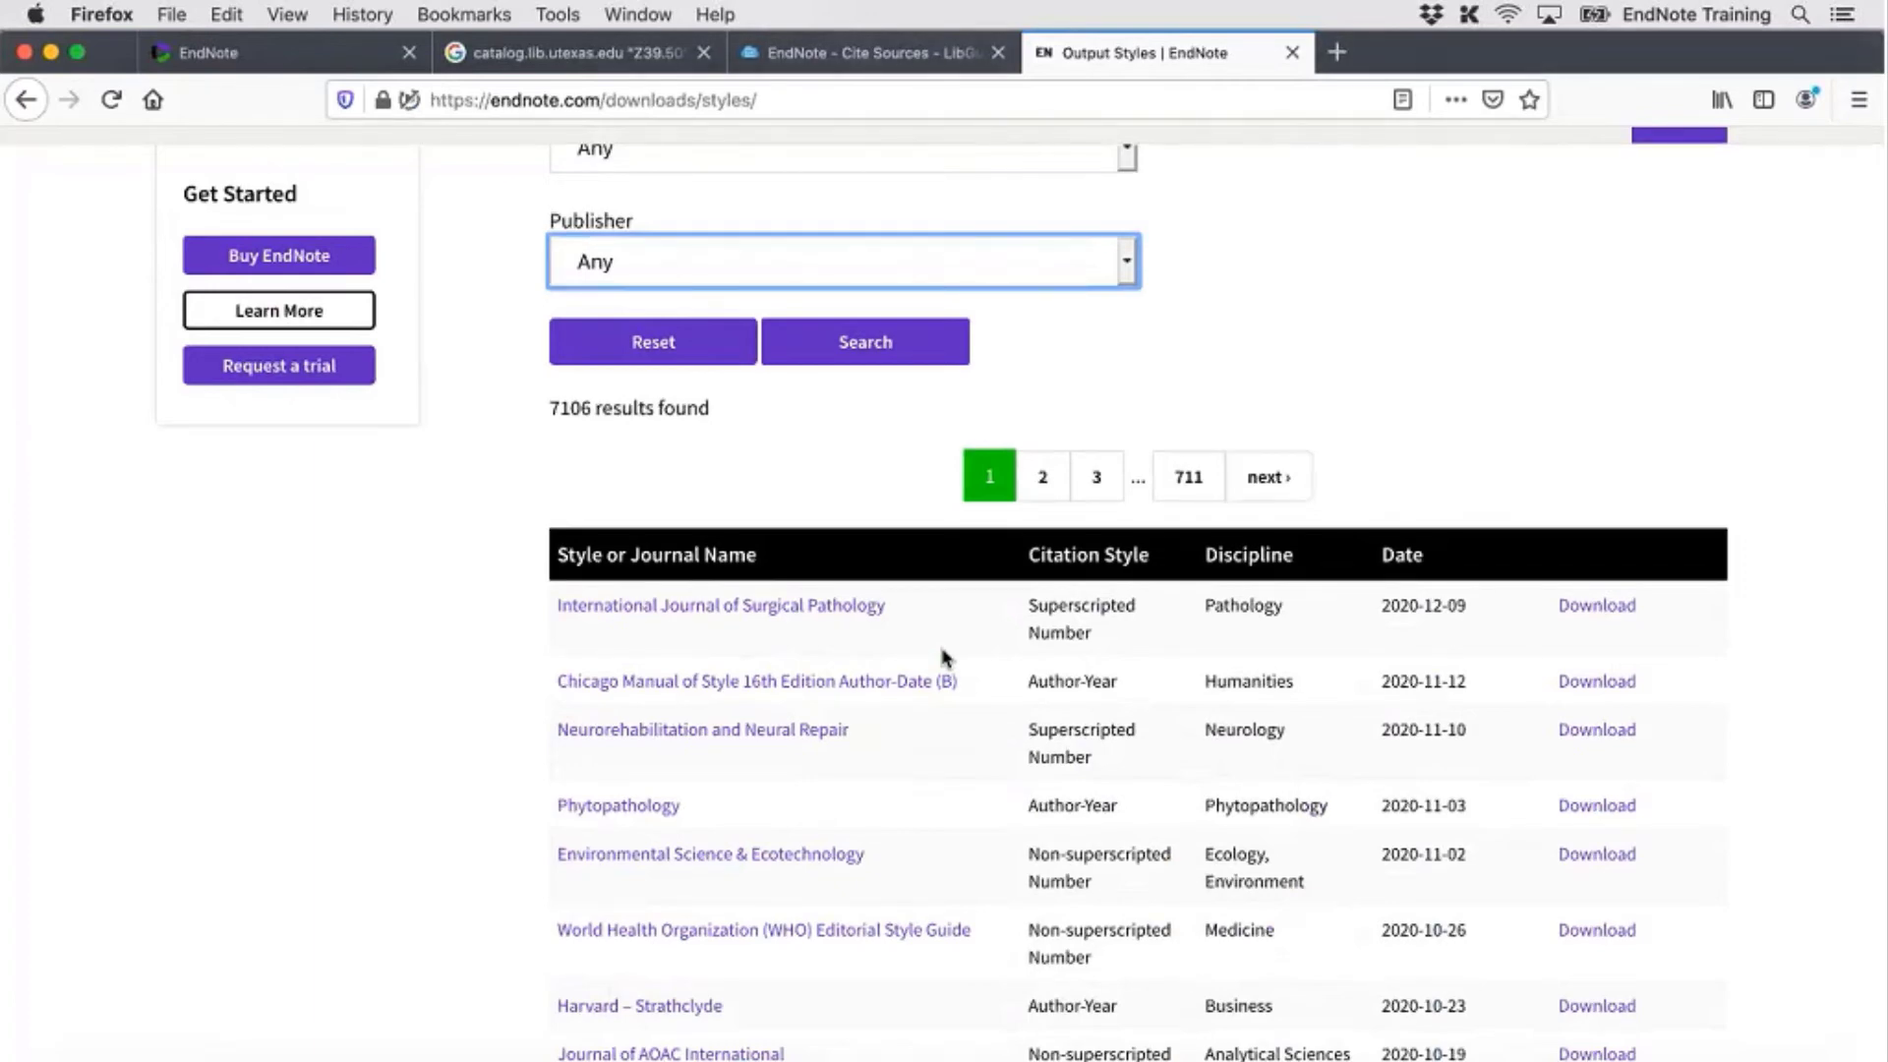
Save Intl J Surgical Pathology.ens and open it in EndNote from the Downloads panel
click(1590, 610)
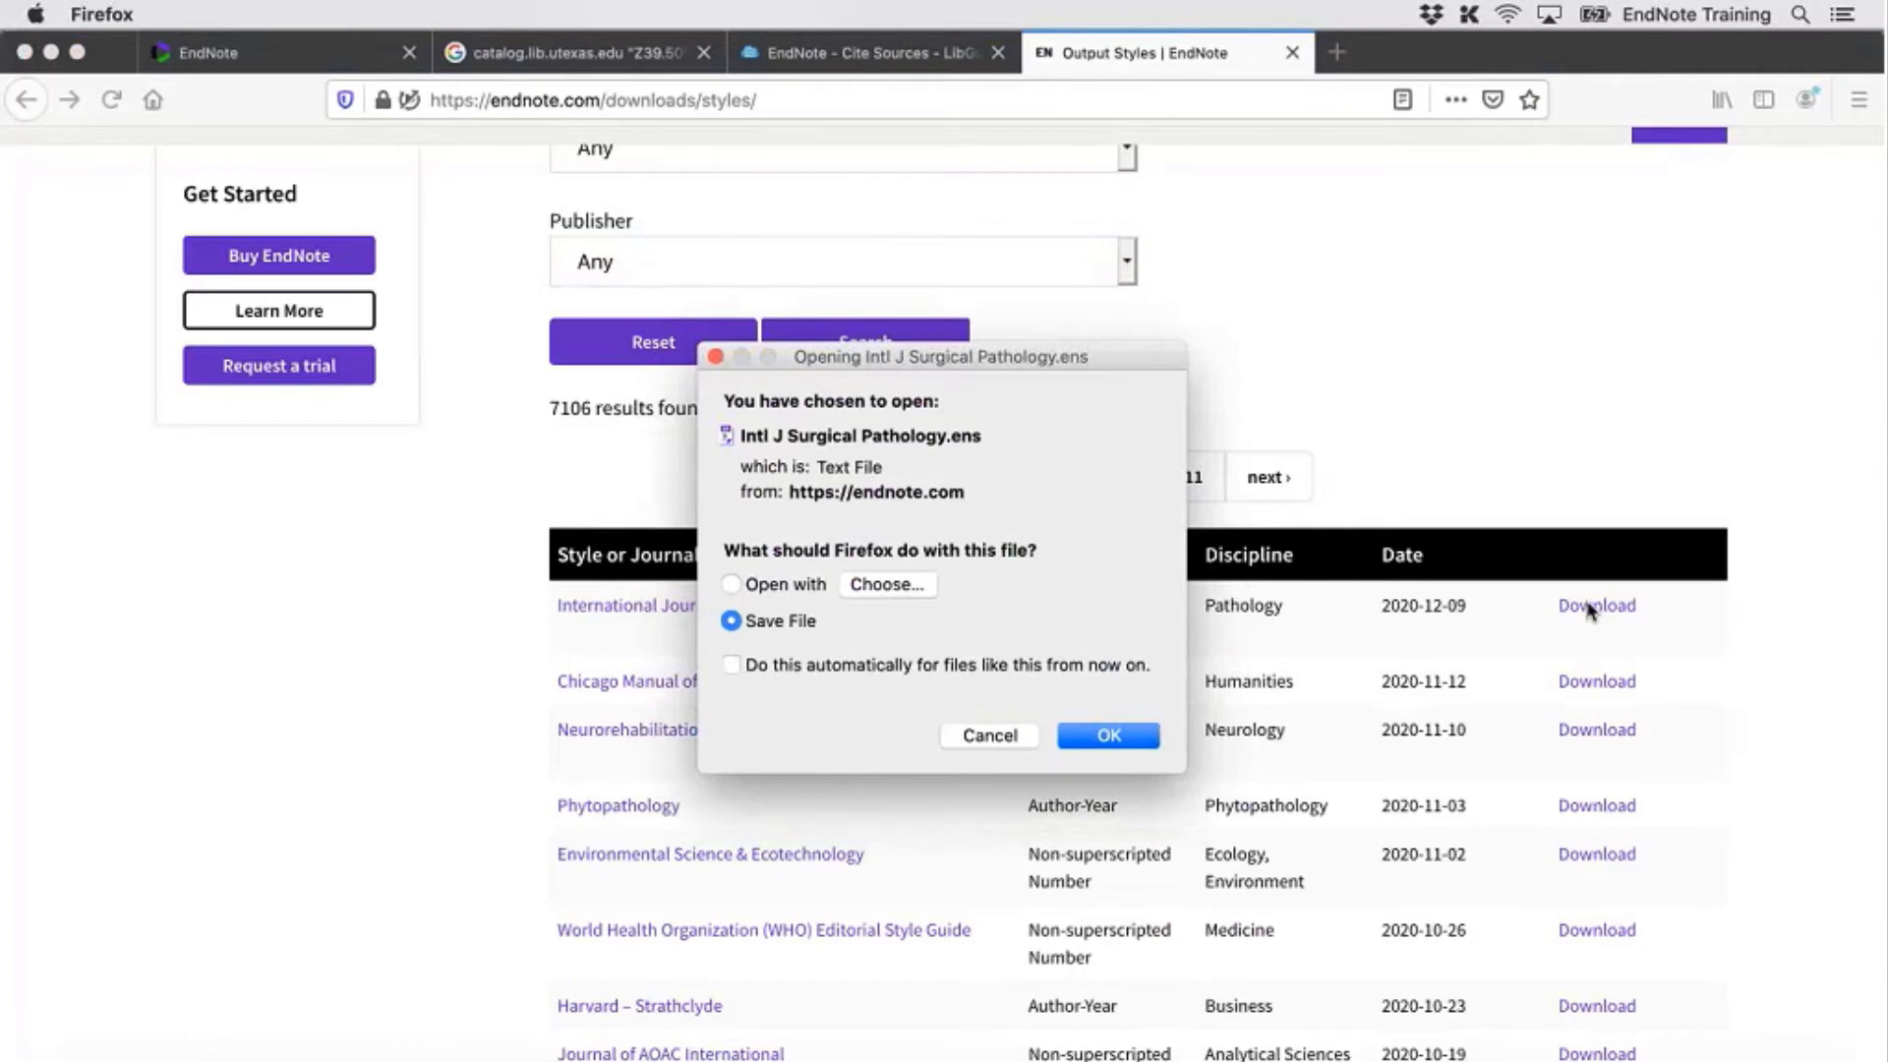
click(1127, 744)
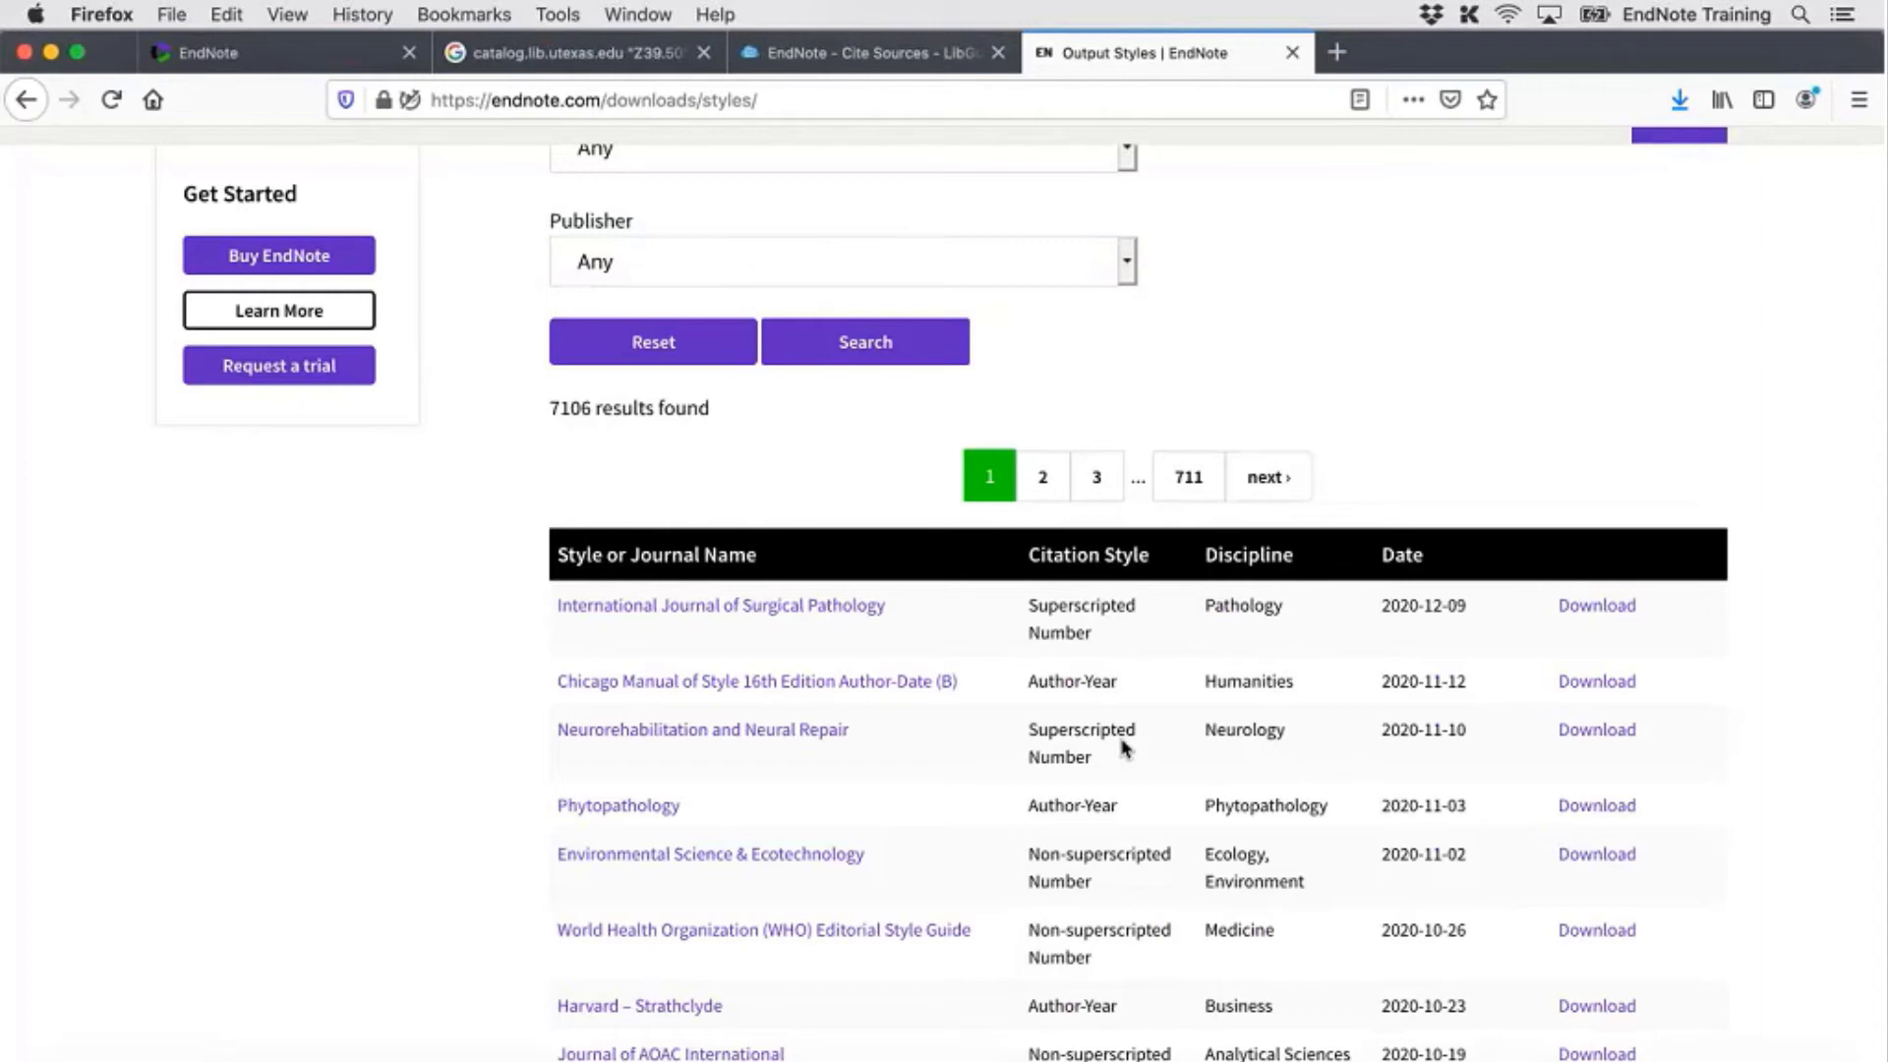
click(1681, 100)
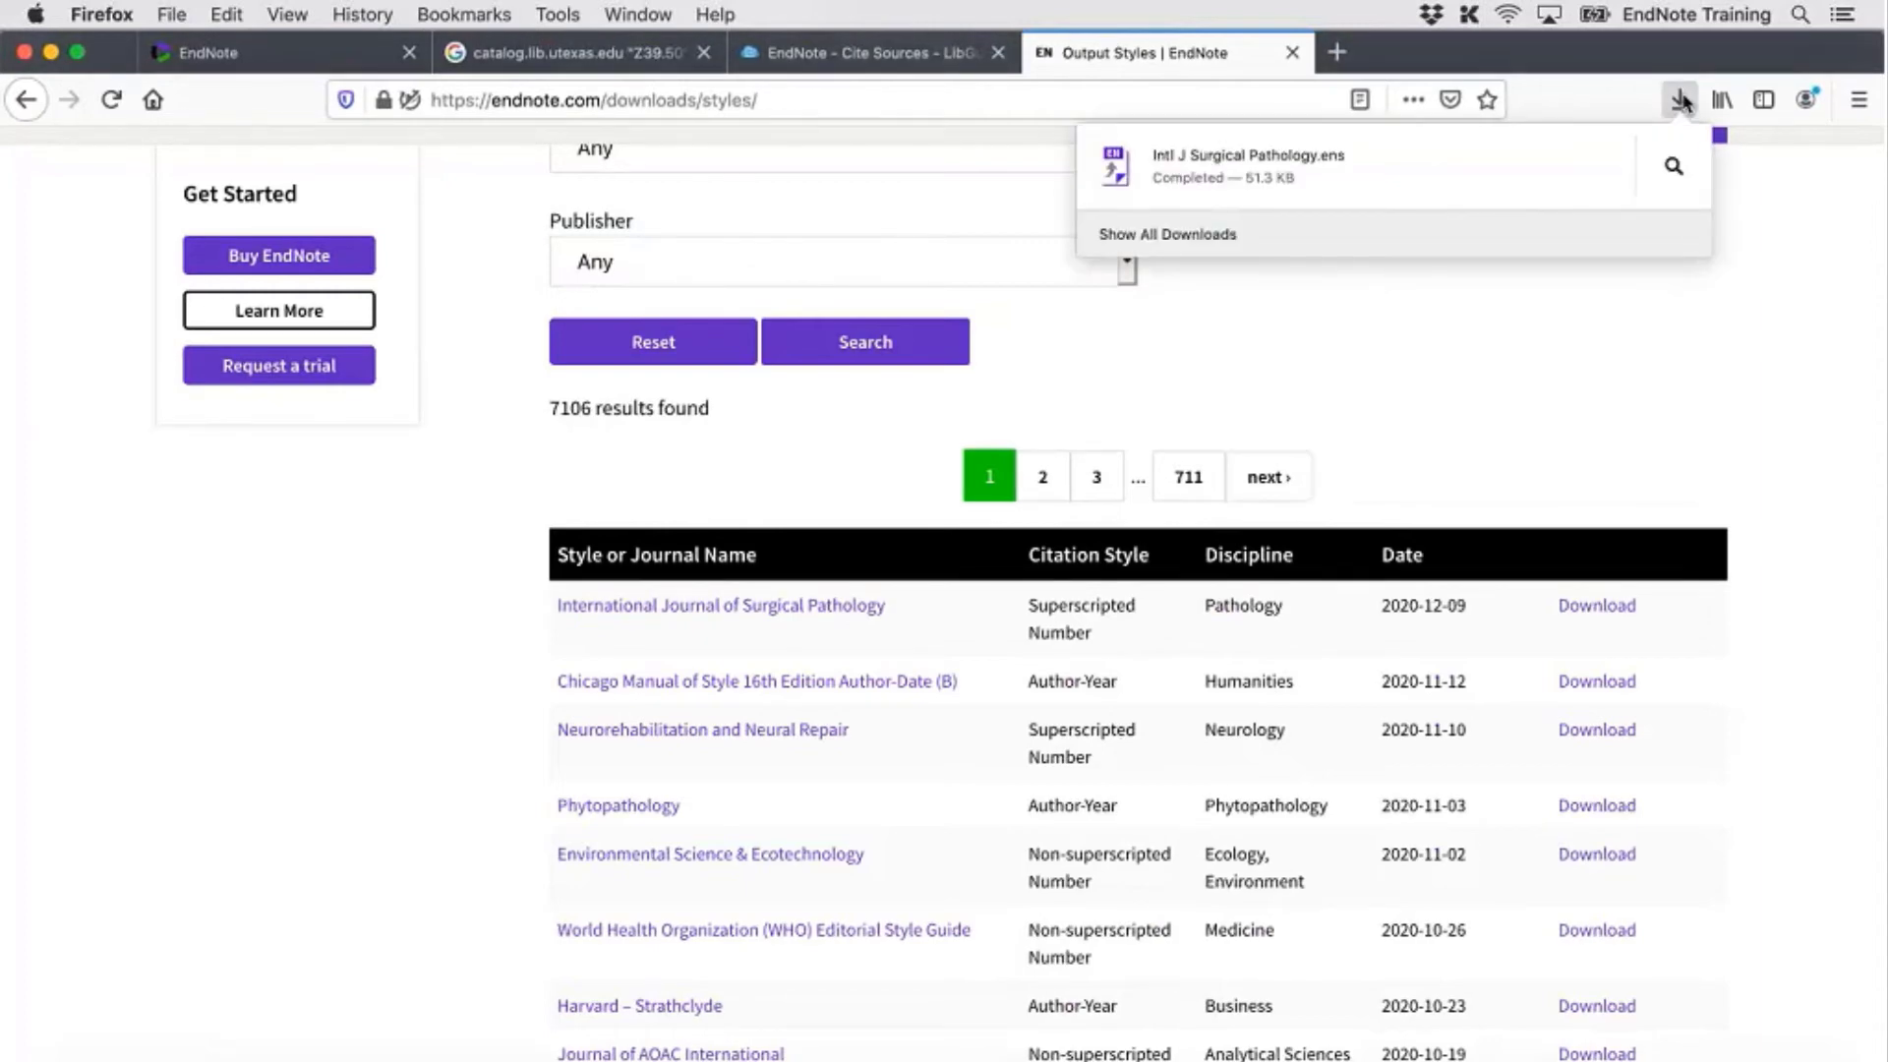
click(1283, 165)
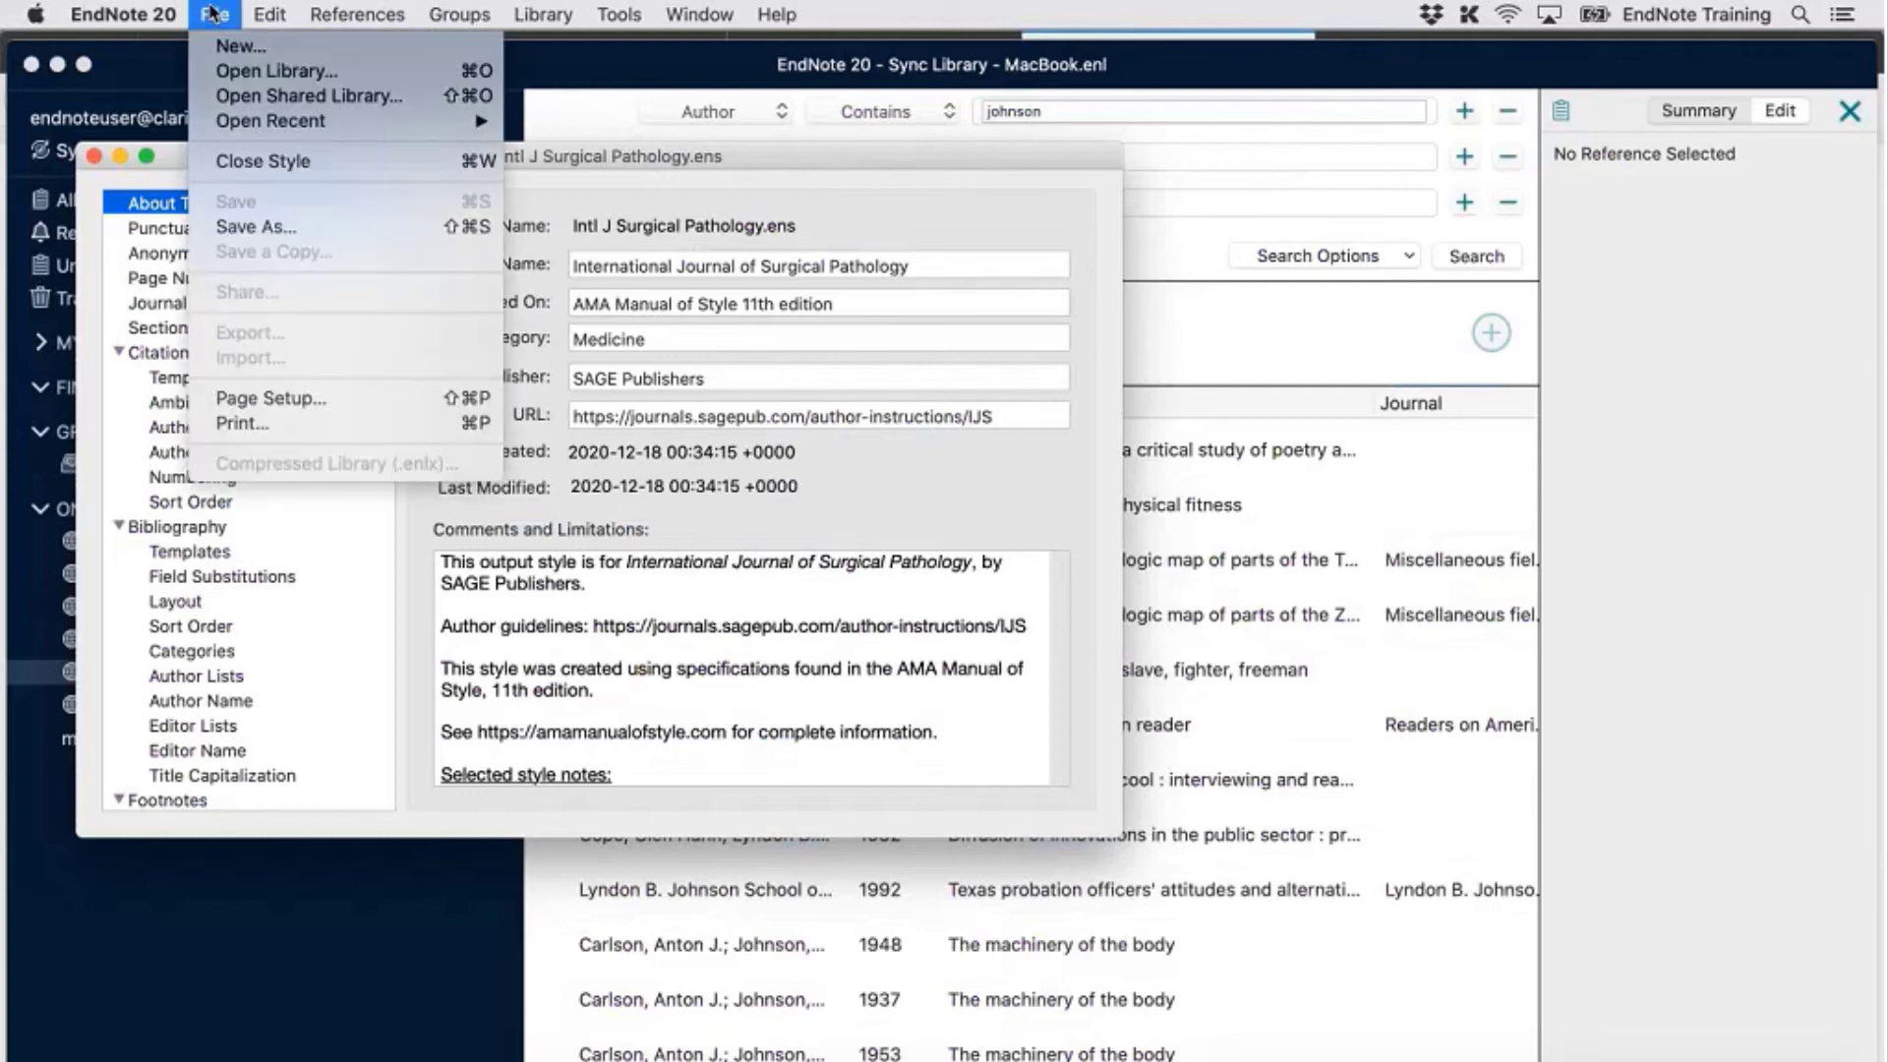
Save Intl J Surgical Pathology as a copy with an 'updated' suffix, then close the style
click(373, 228)
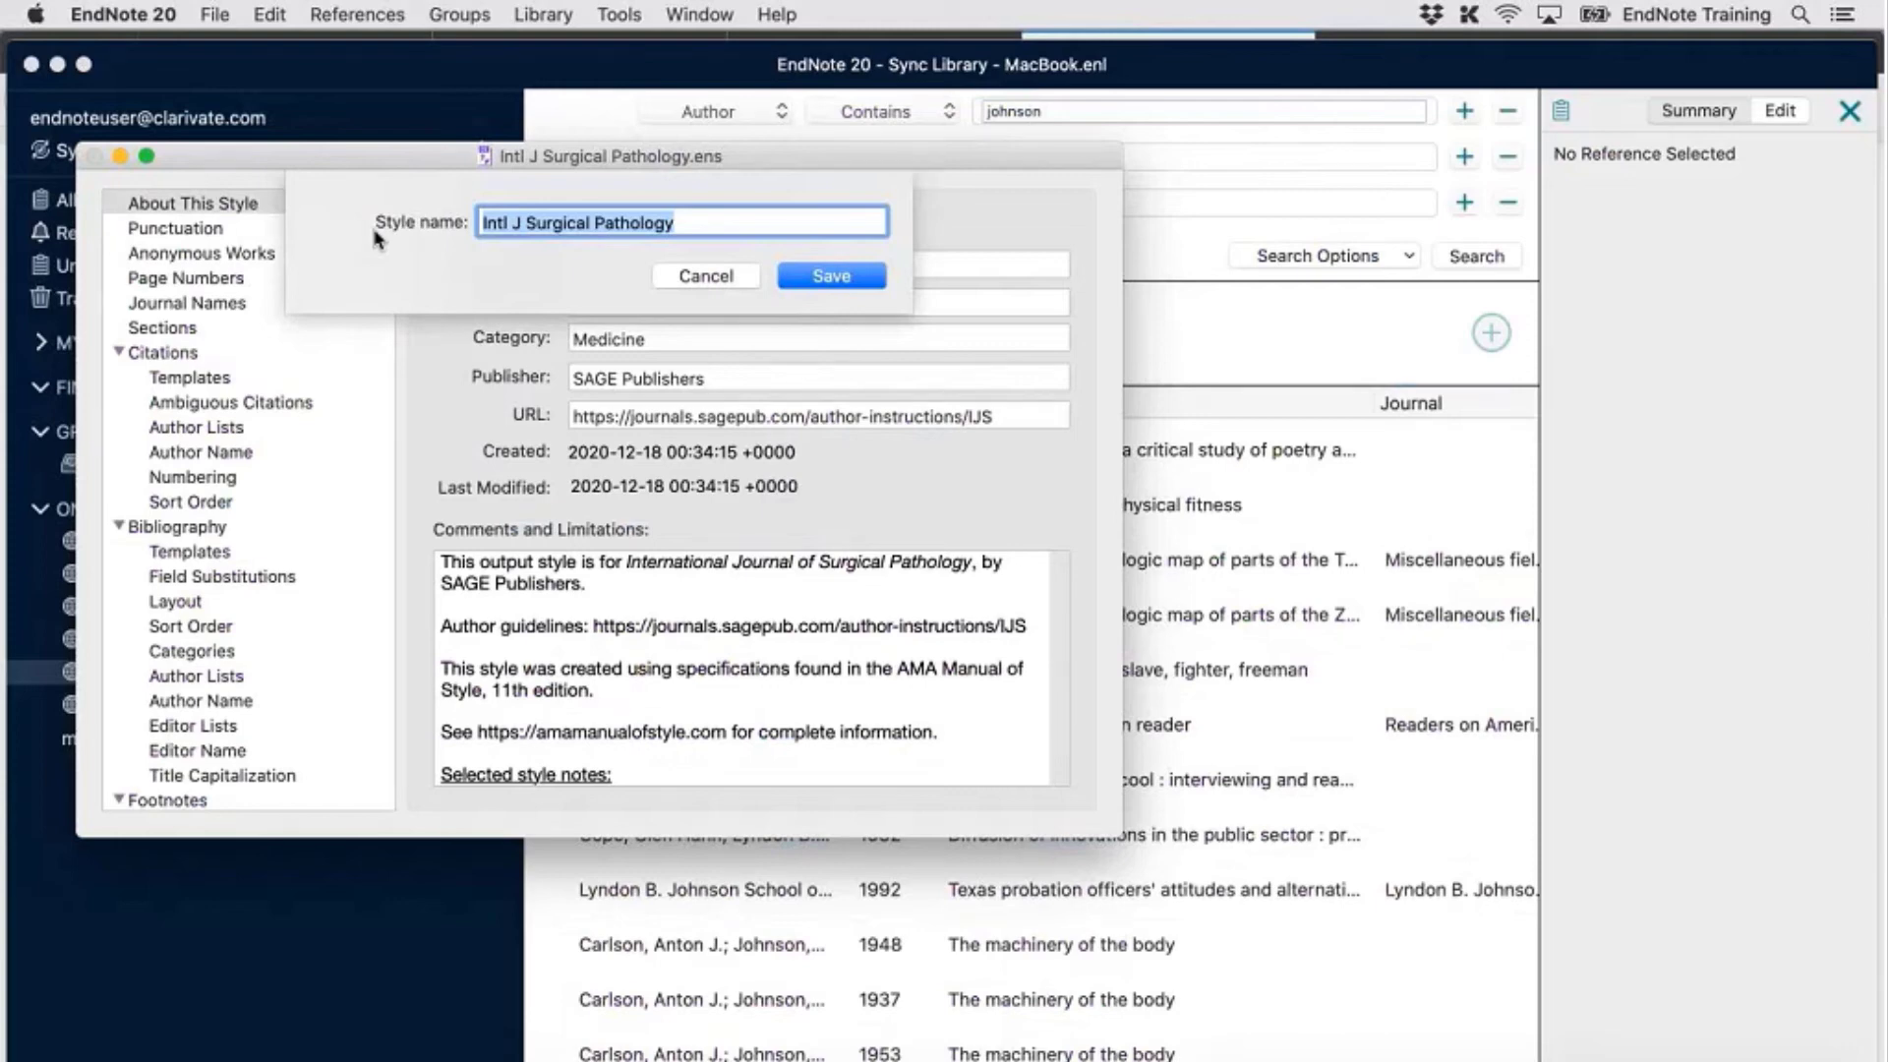
click(699, 215)
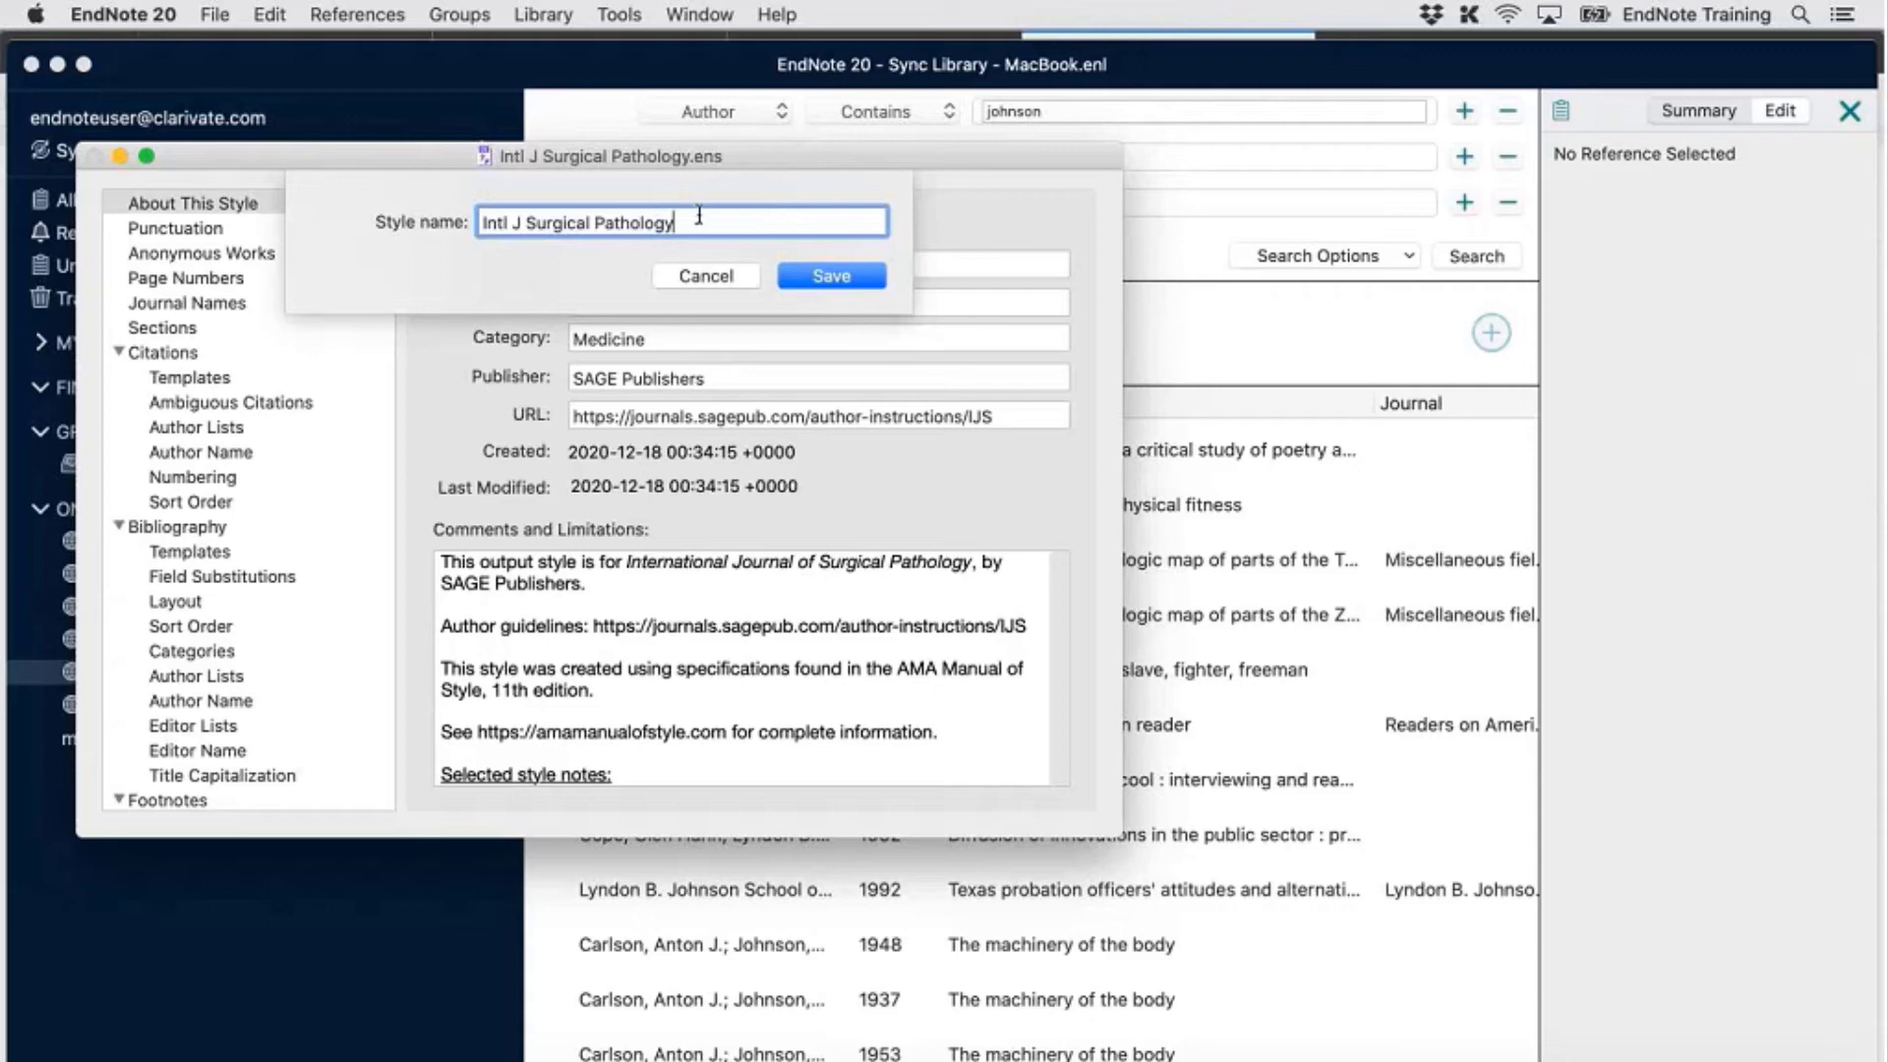
text(n)
key(BackSpace)
text(- updated)
key(BackSpace)
key(BackSpace)
key(BackSpace)
key(BackSpace)
key(BackSpace)
key(BackSpace)
key(BackSpace)
key(BackSpace)
key(BackSpace)
key(BackSpace)
click(832, 277)
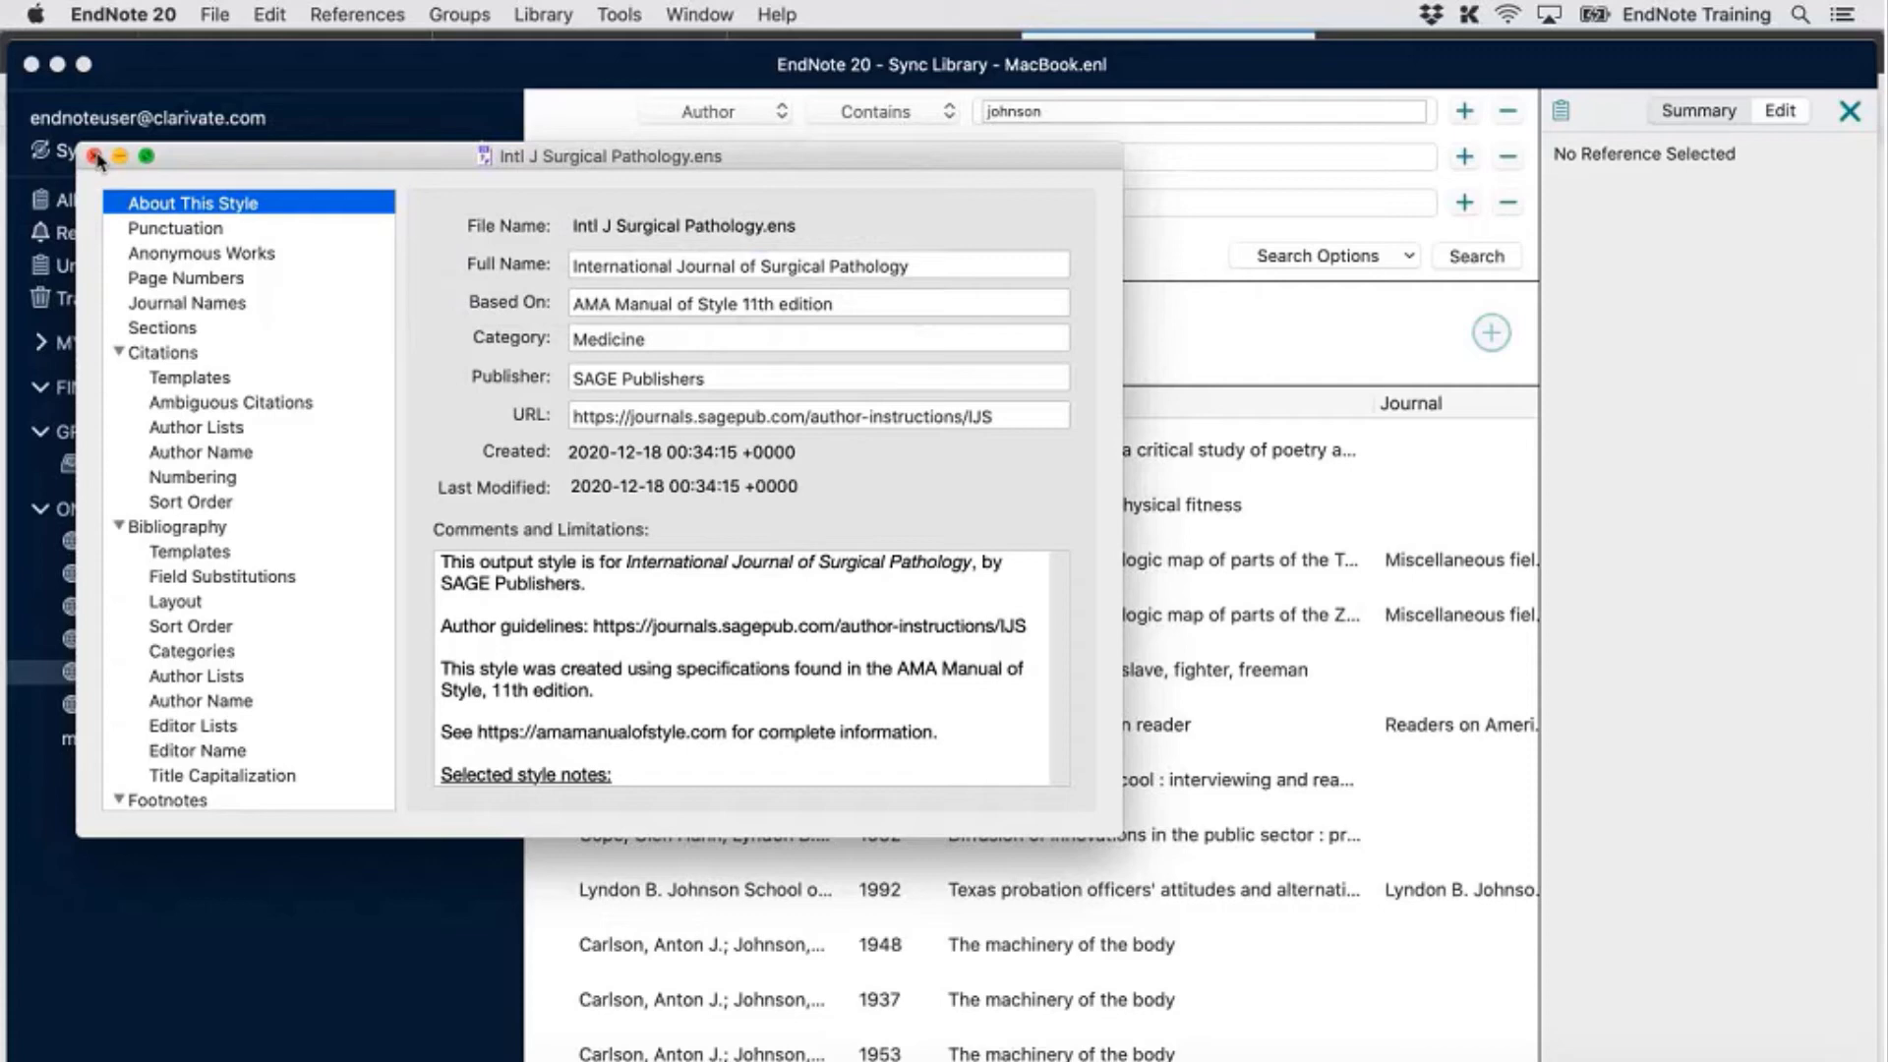
click(205, 16)
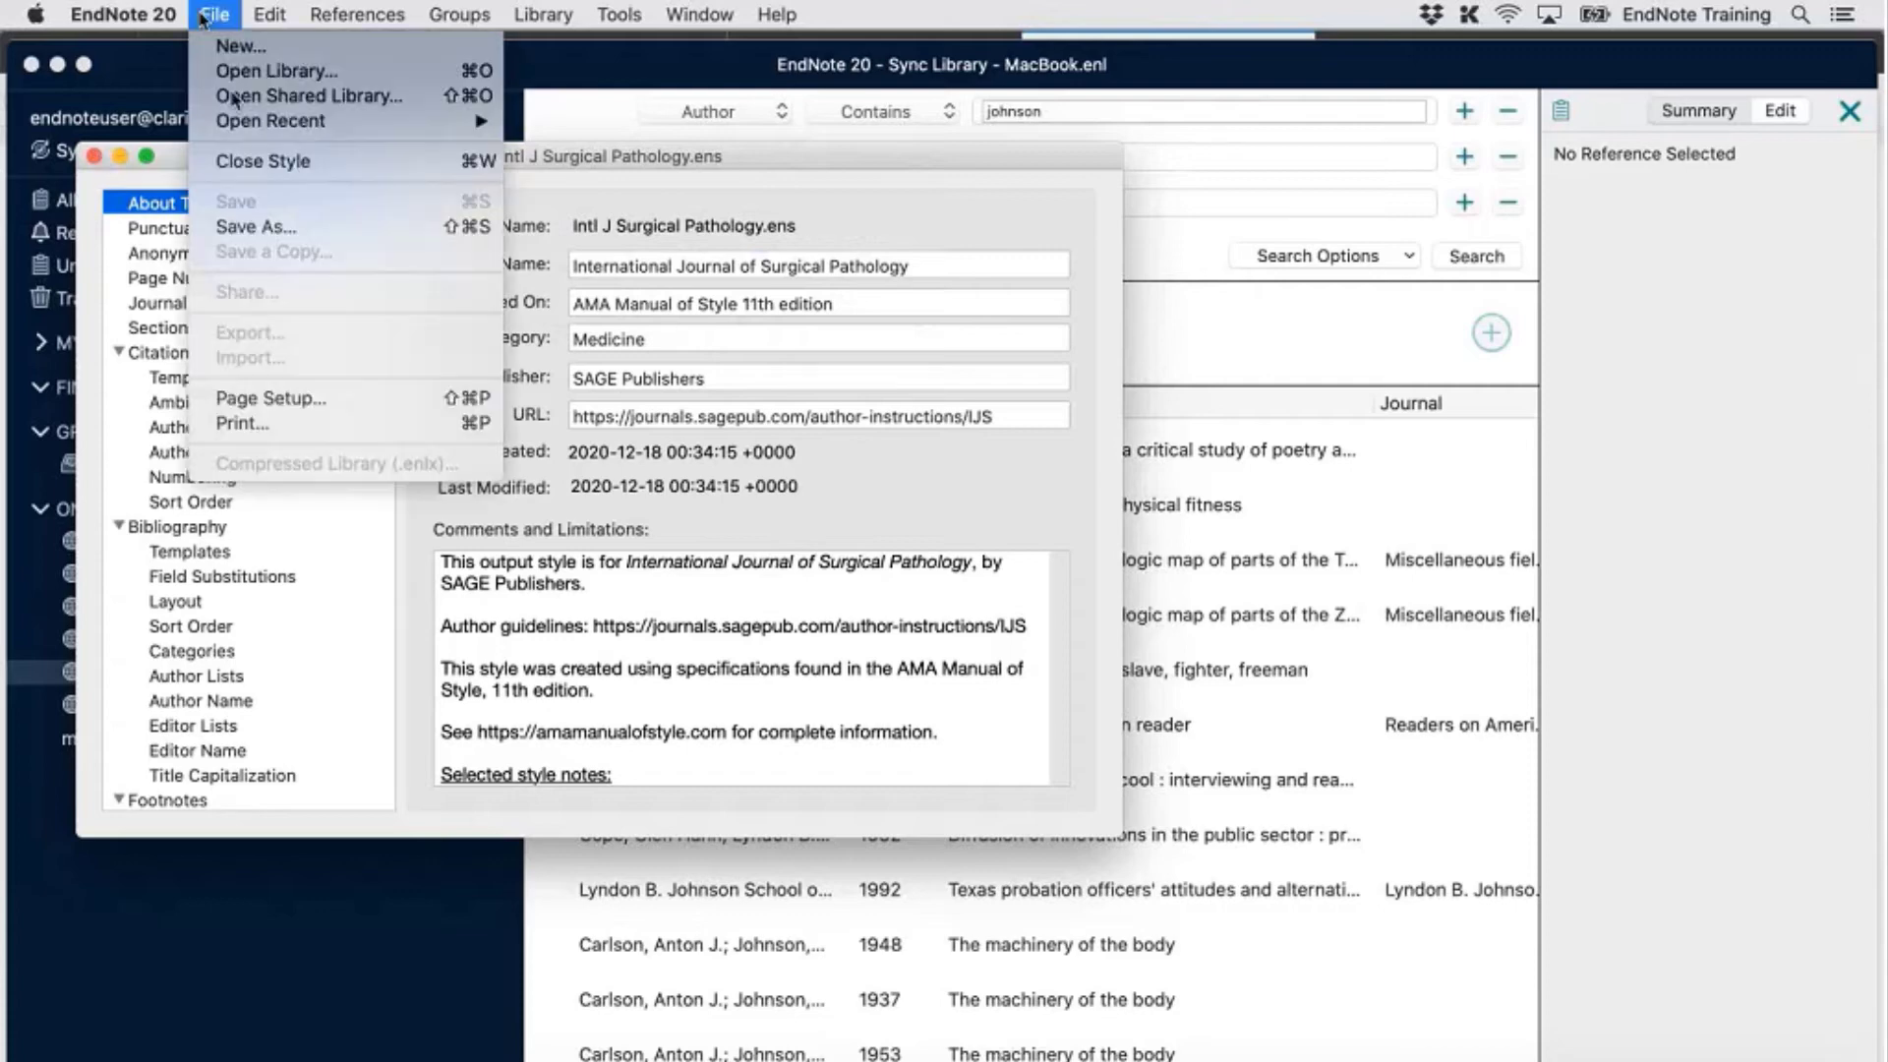
click(320, 161)
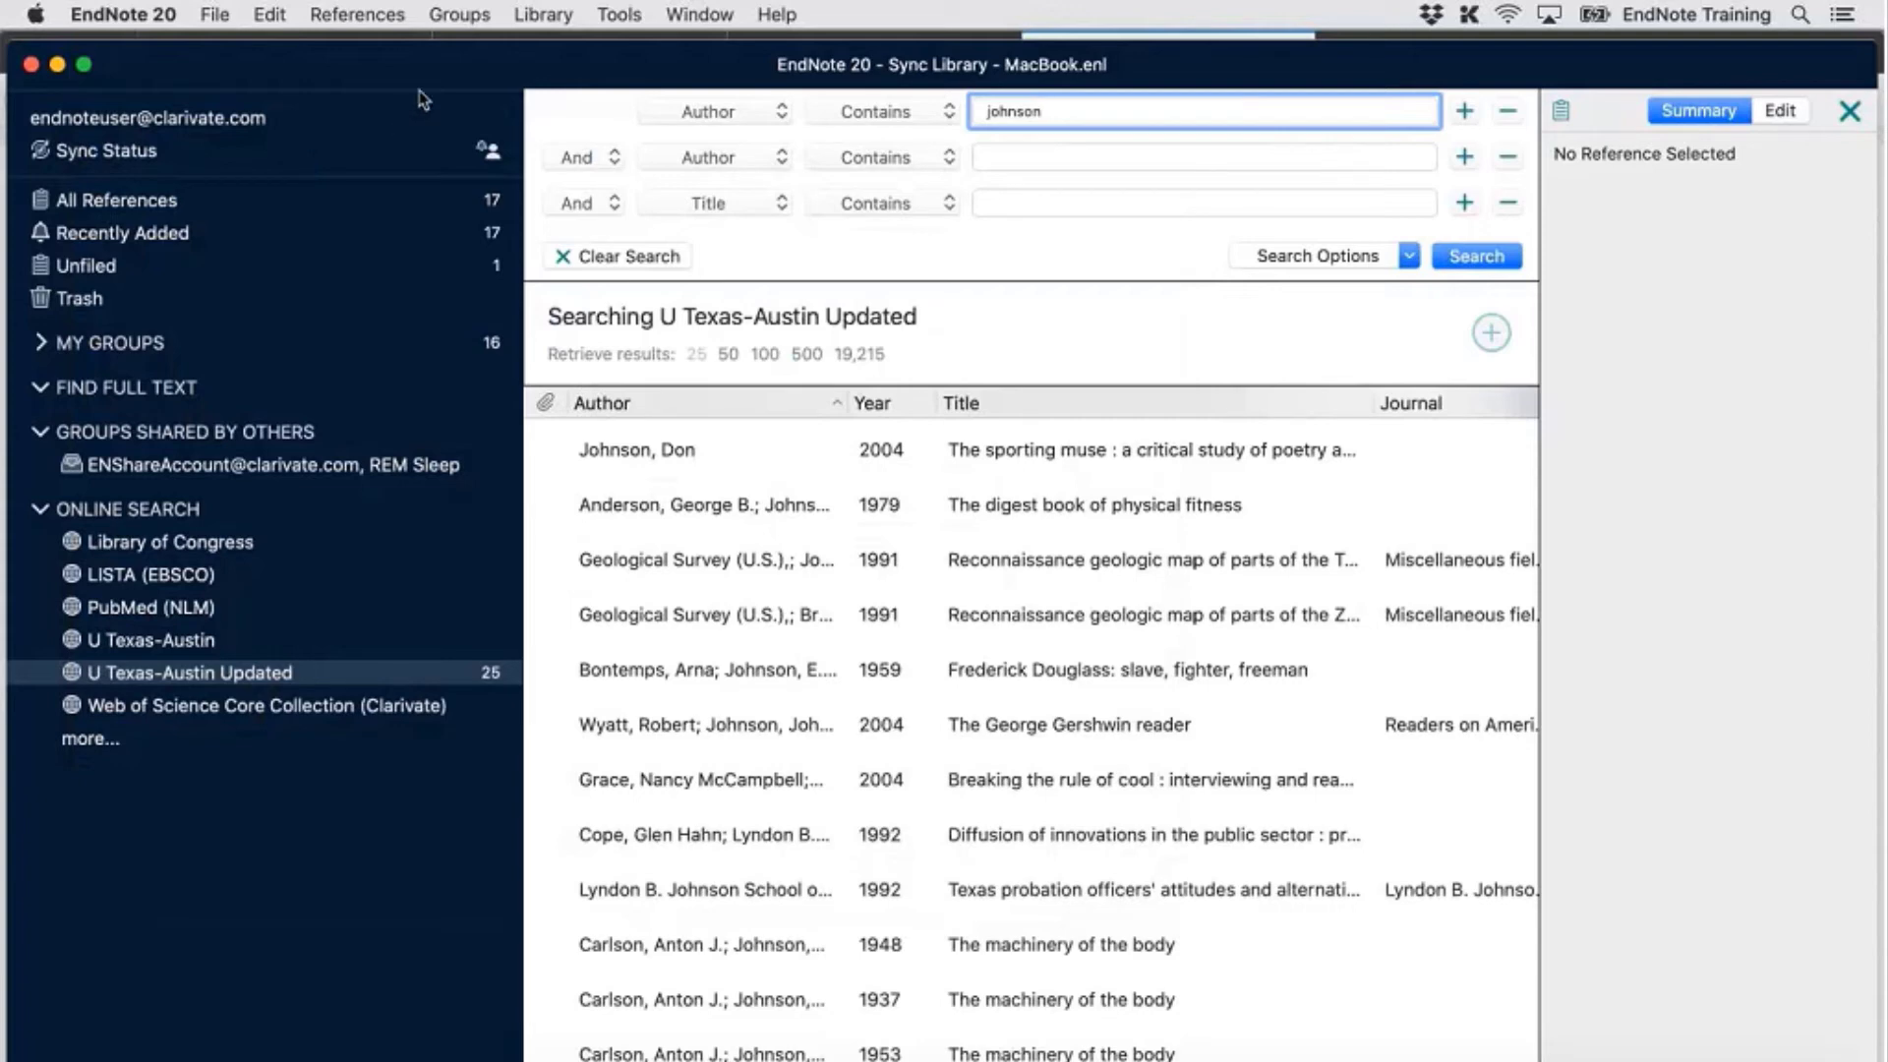
In the Style Manager, tick Favorites for Intl J Surgical Pathology and close the manager
click(632, 10)
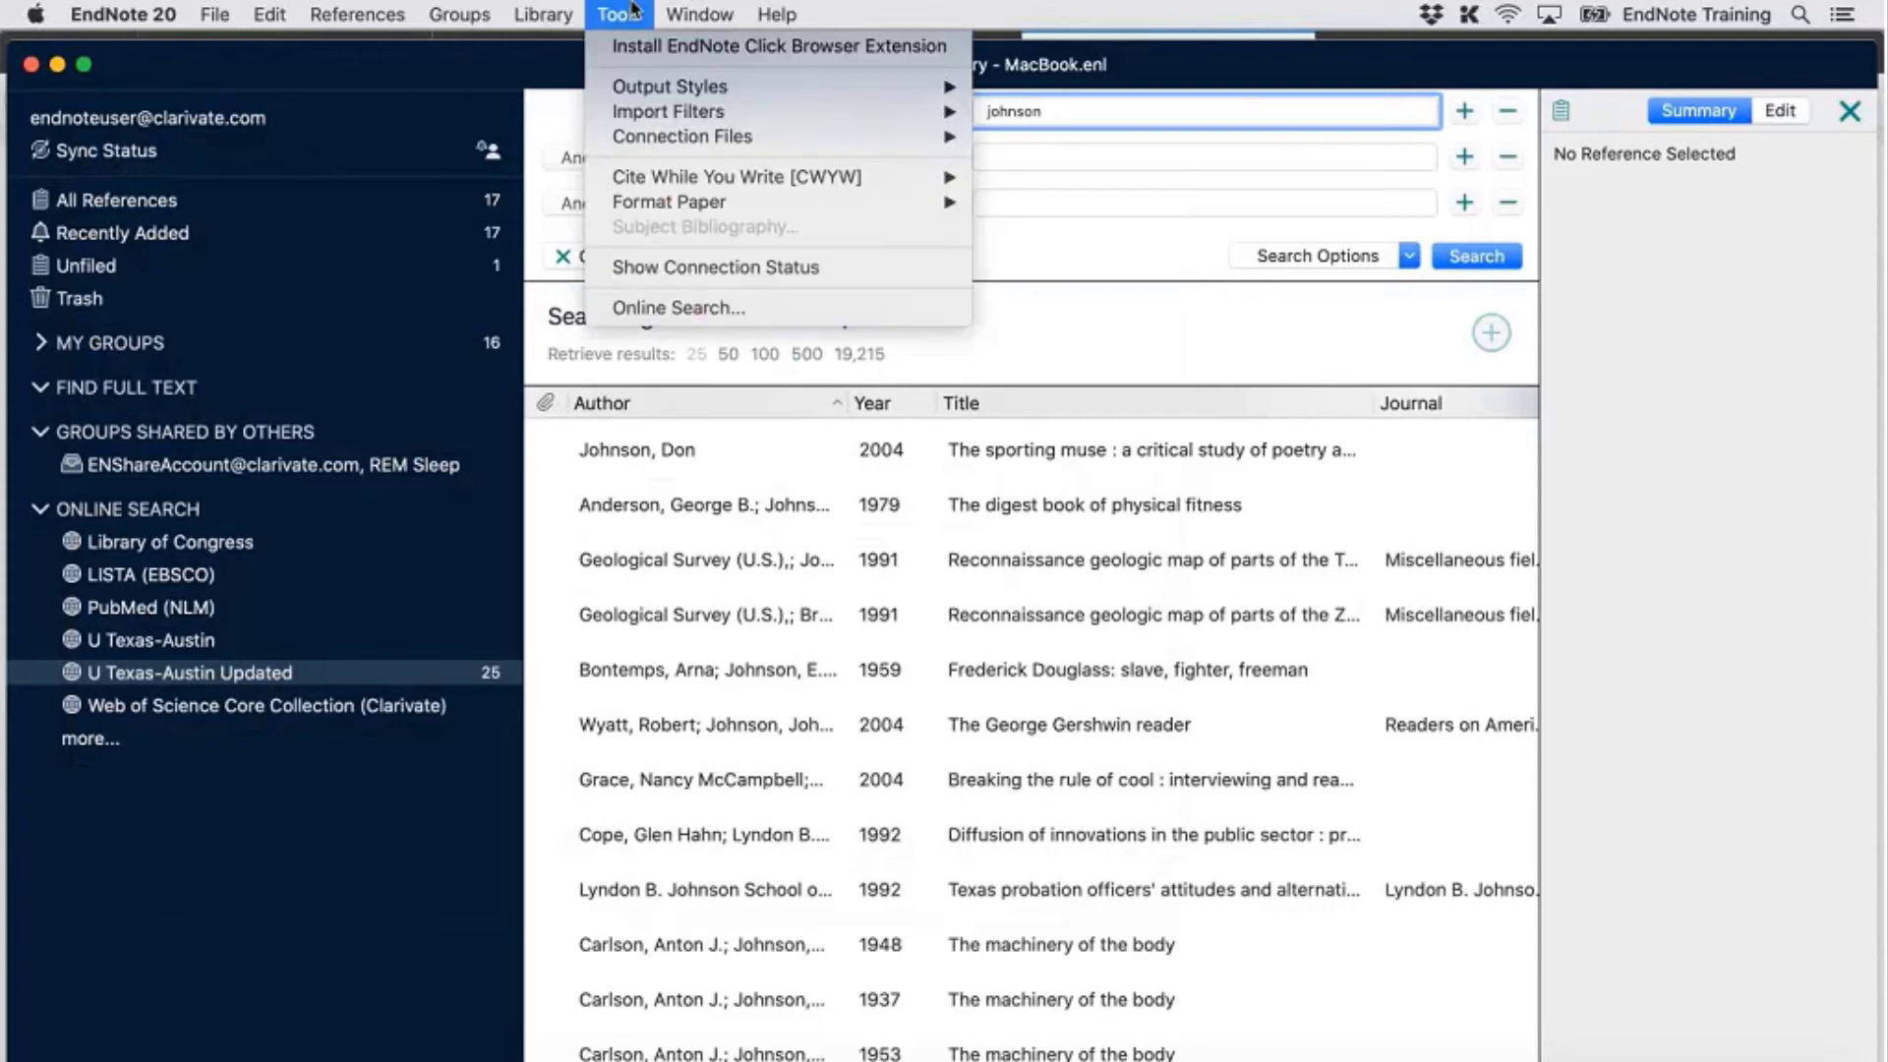
mouse_move(762, 90)
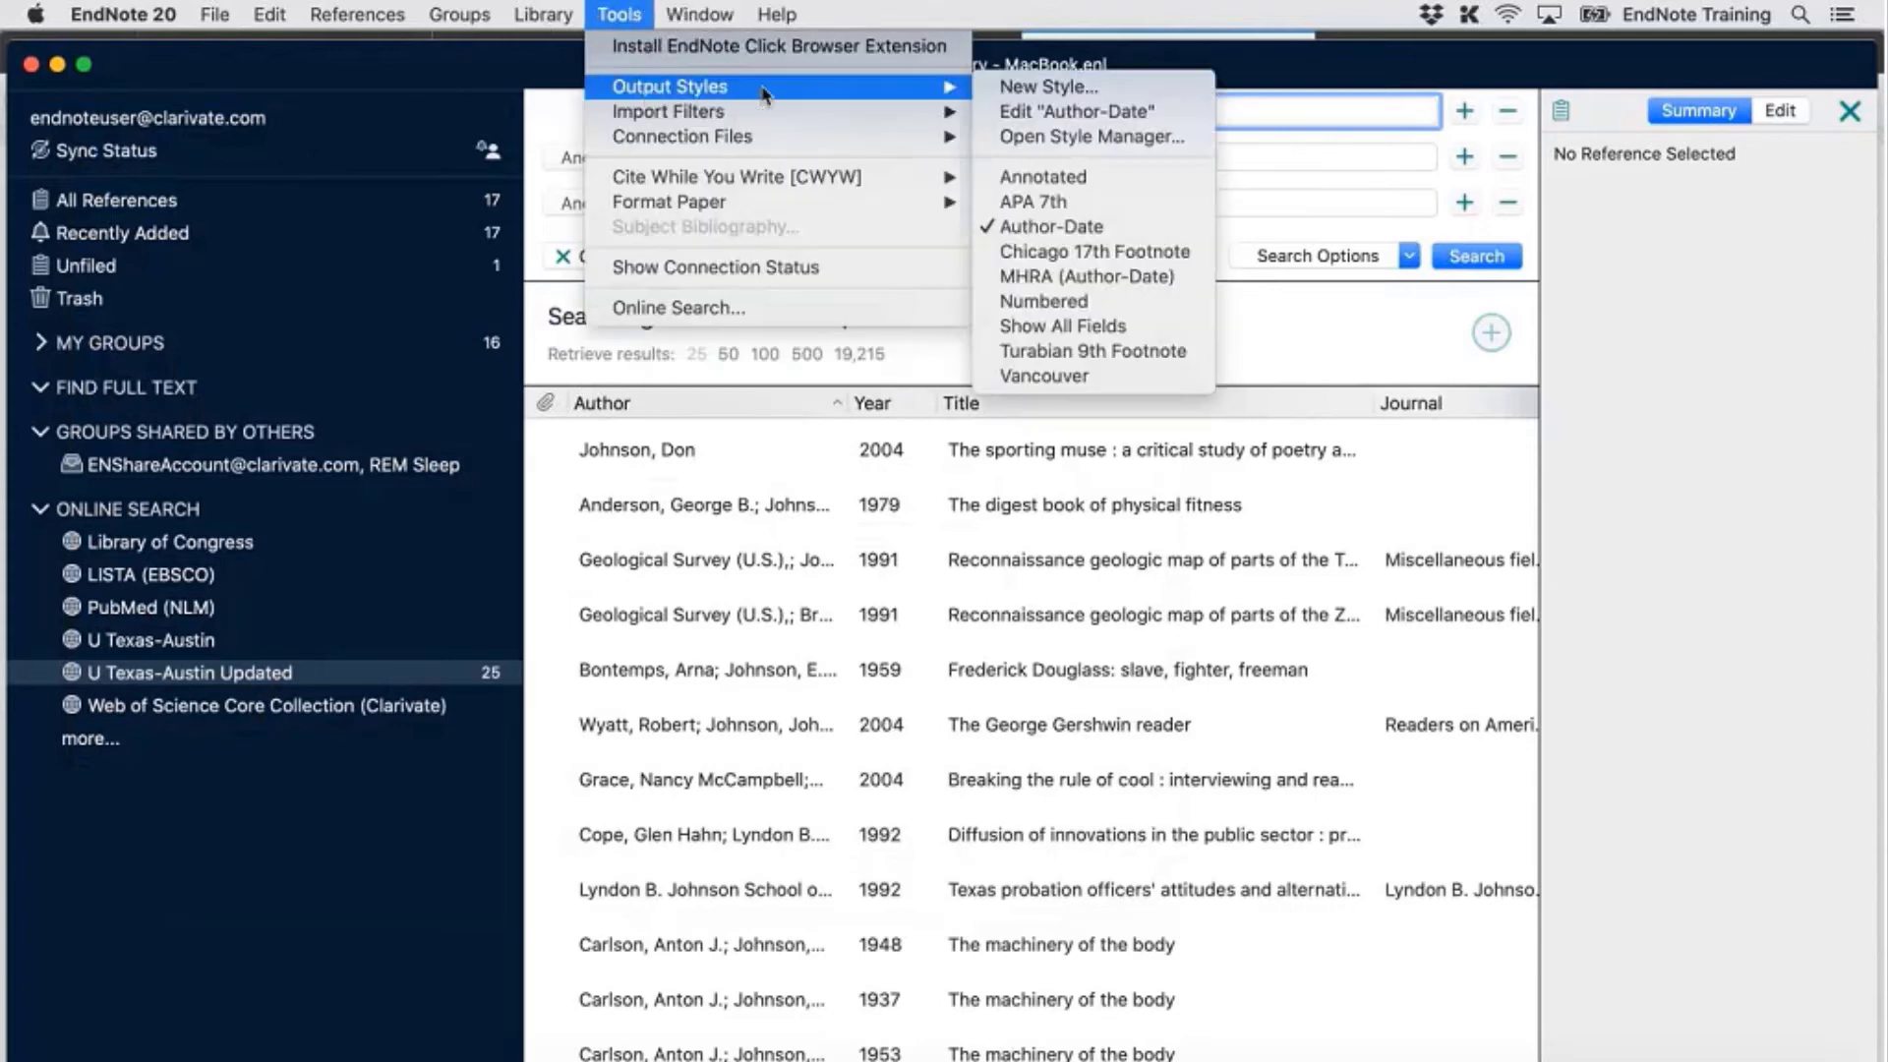
click(986, 136)
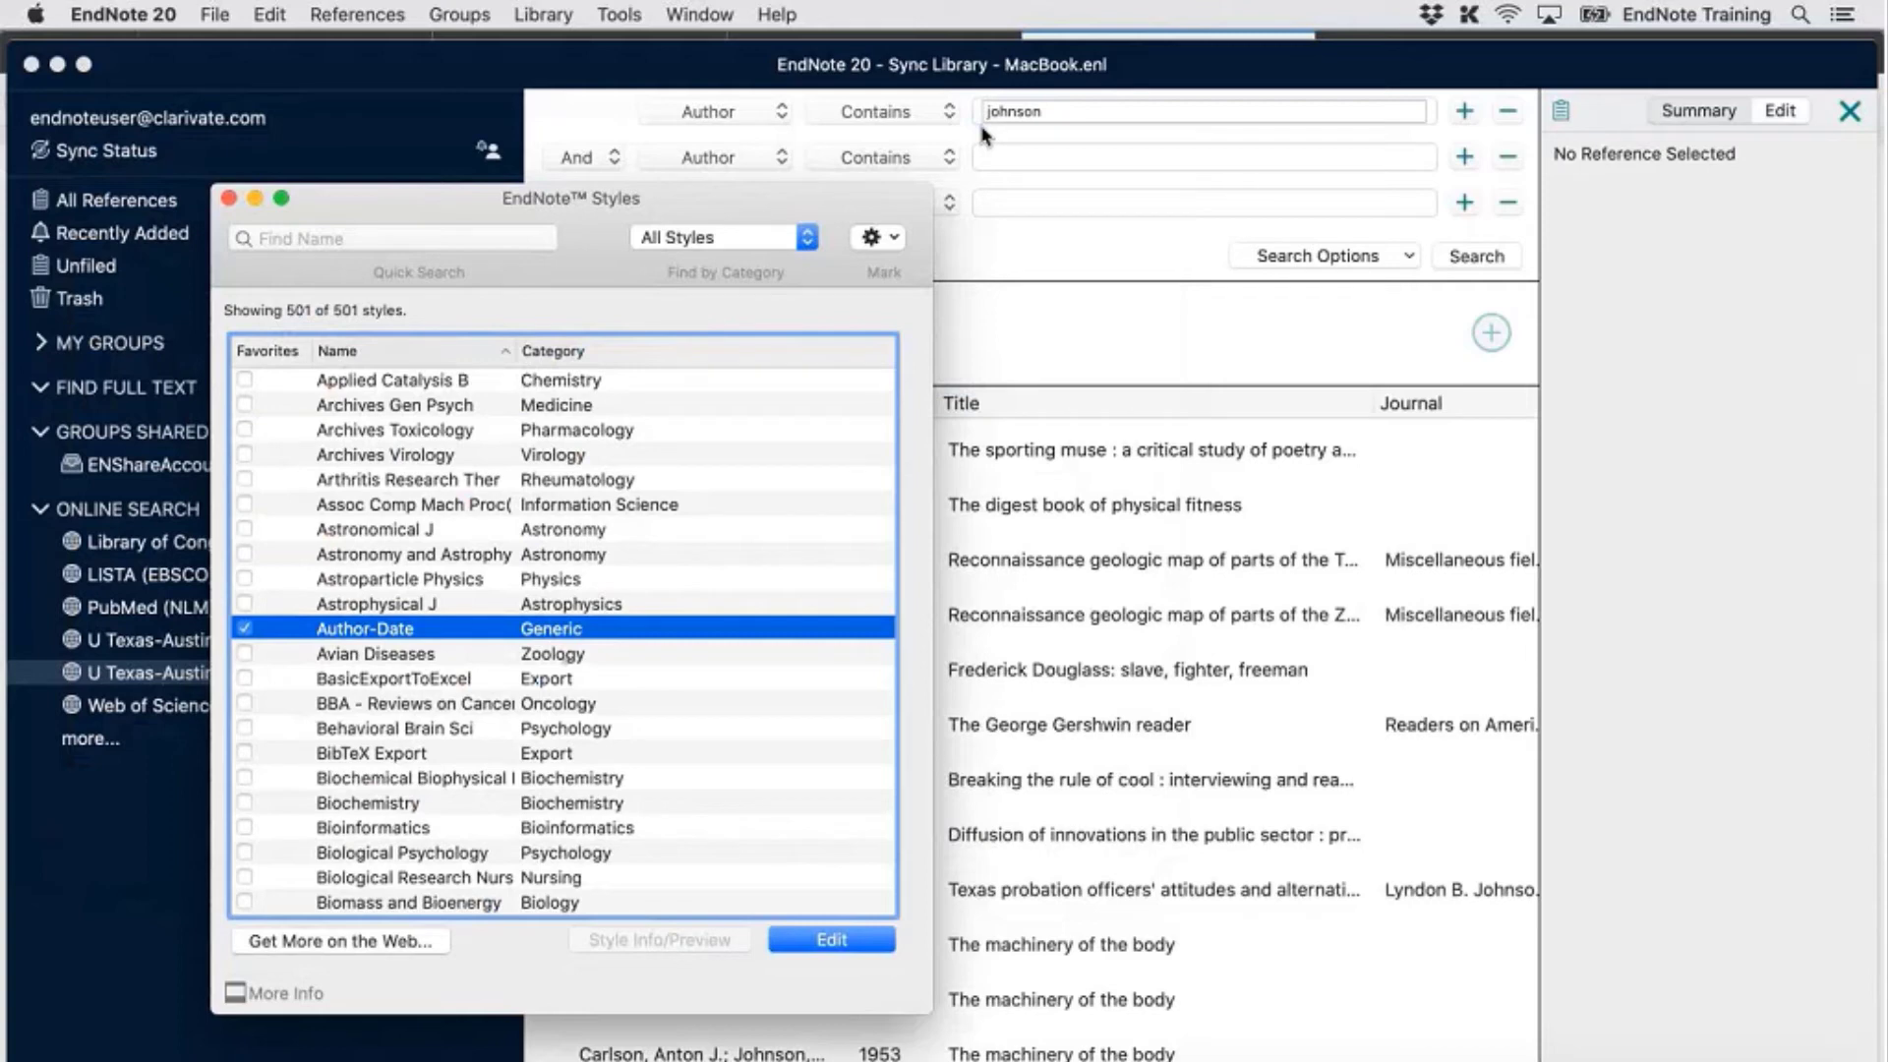
scroll(462, 703, down, 8)
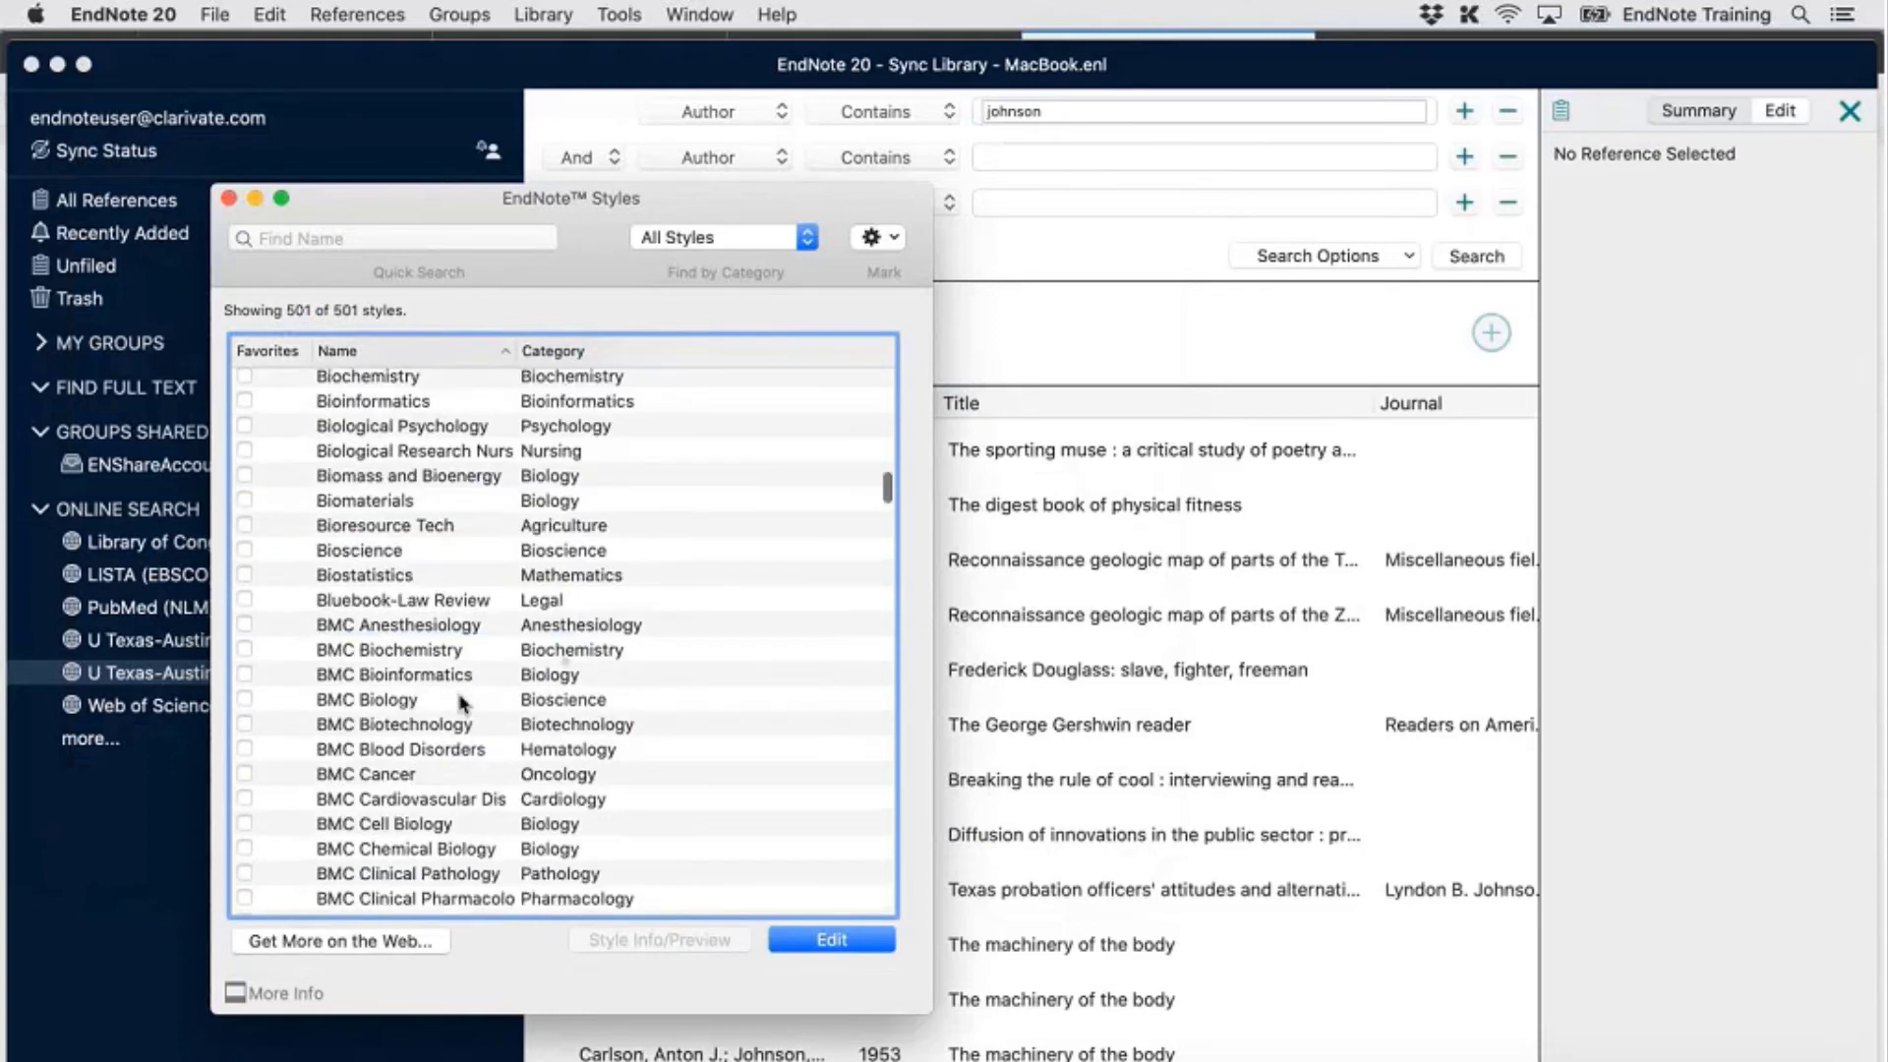
scroll(462, 703, down, 15)
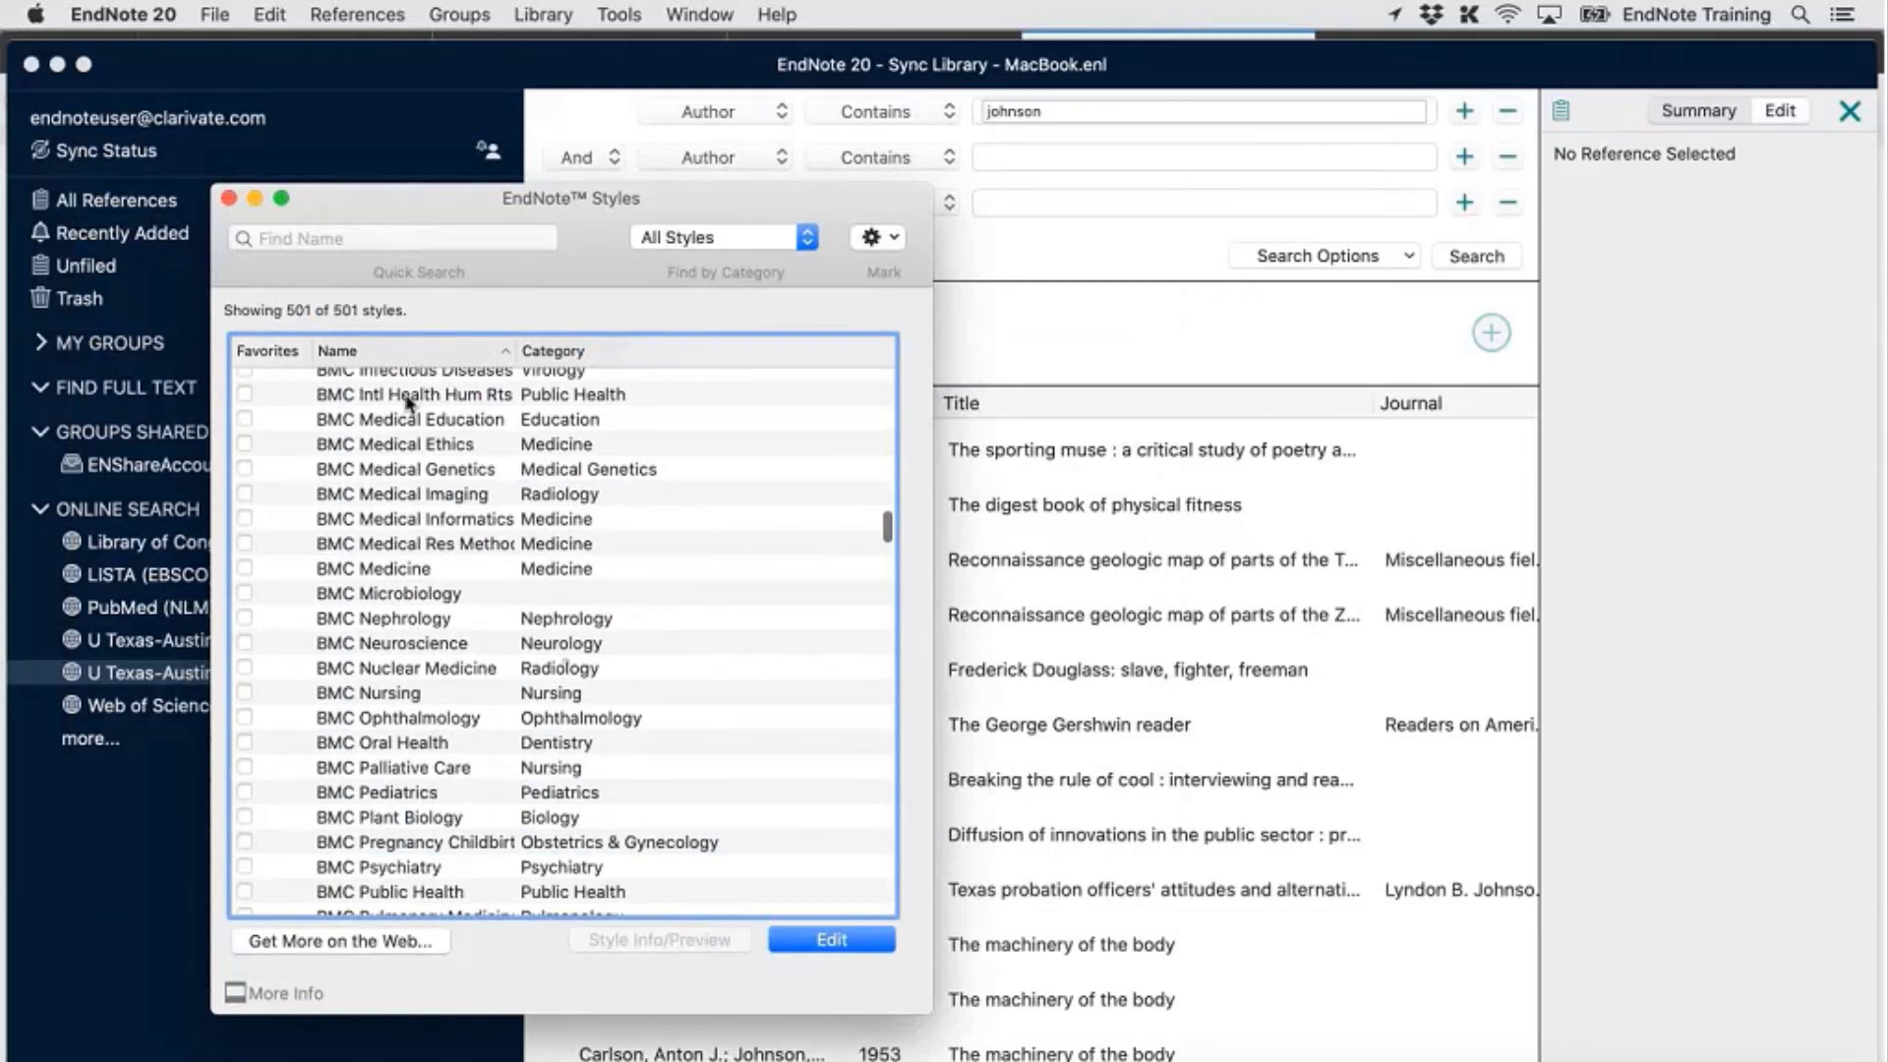
scroll(458, 728, down, 10)
scroll(458, 727, down, 20)
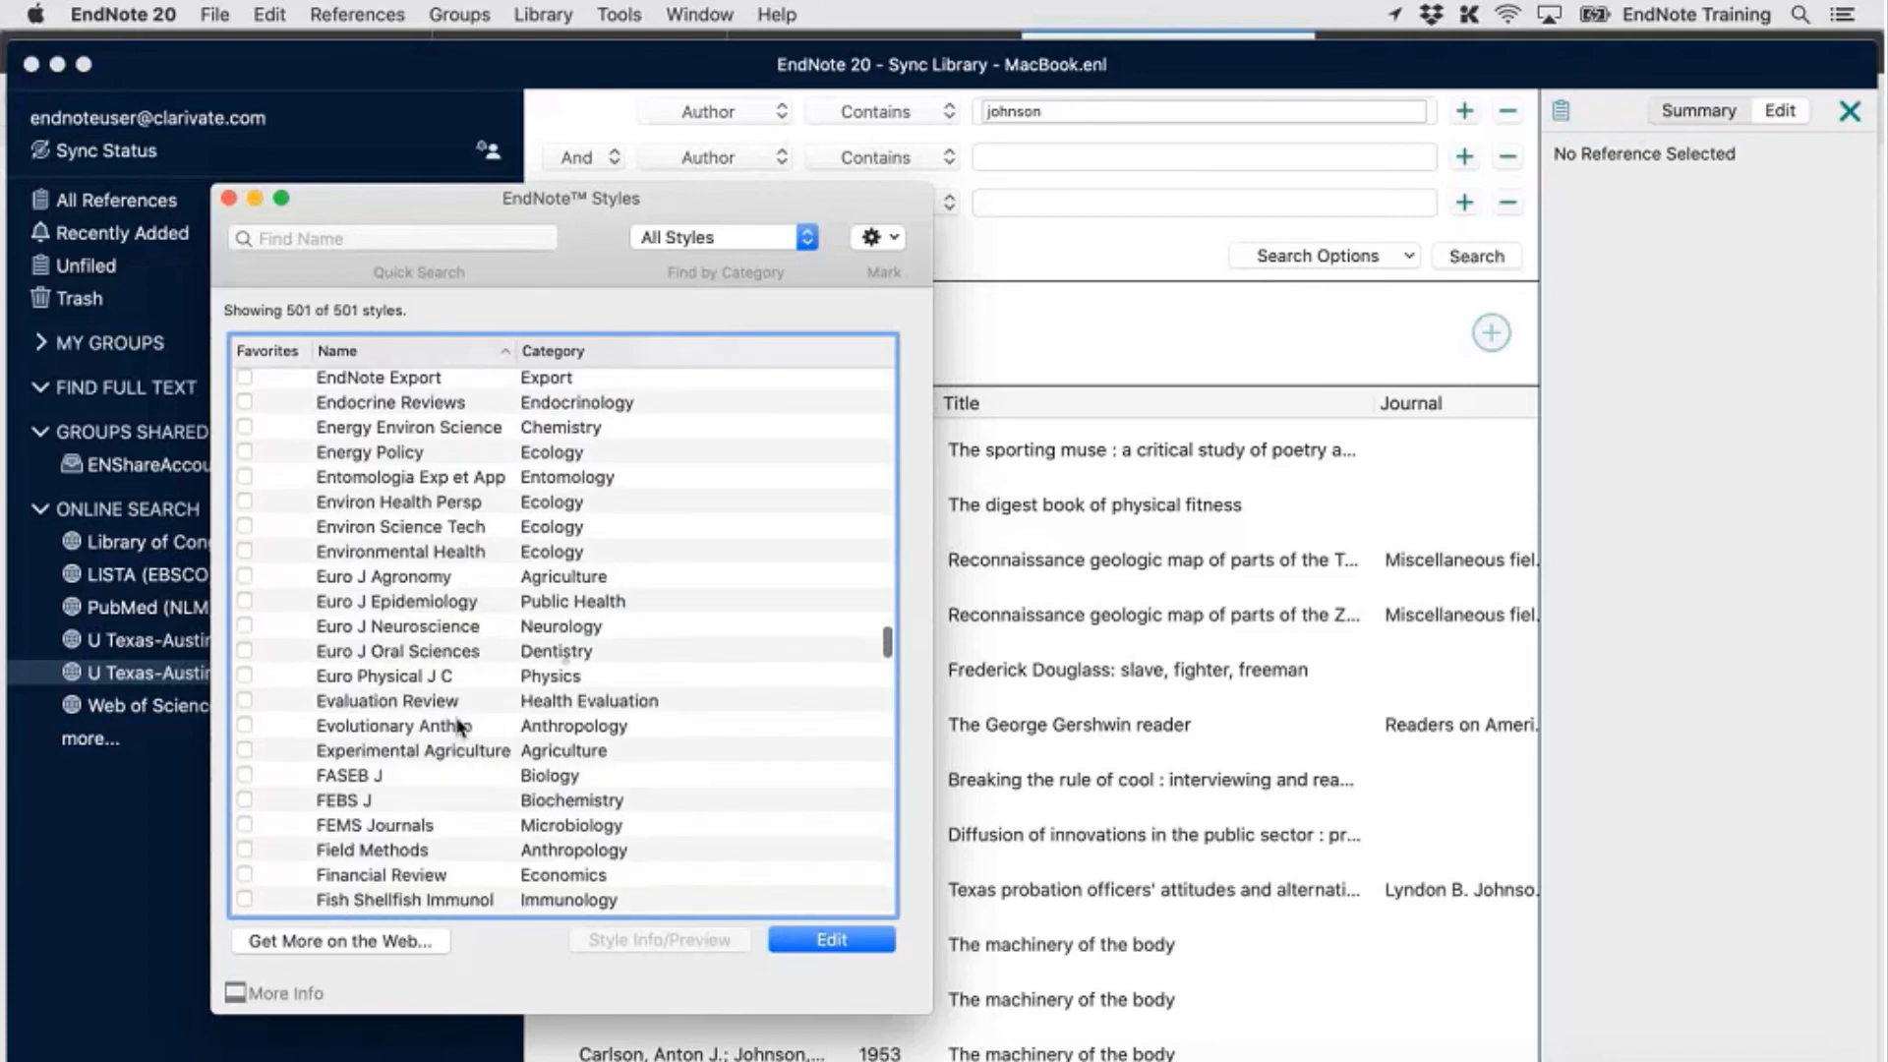
scroll(459, 728, down, 15)
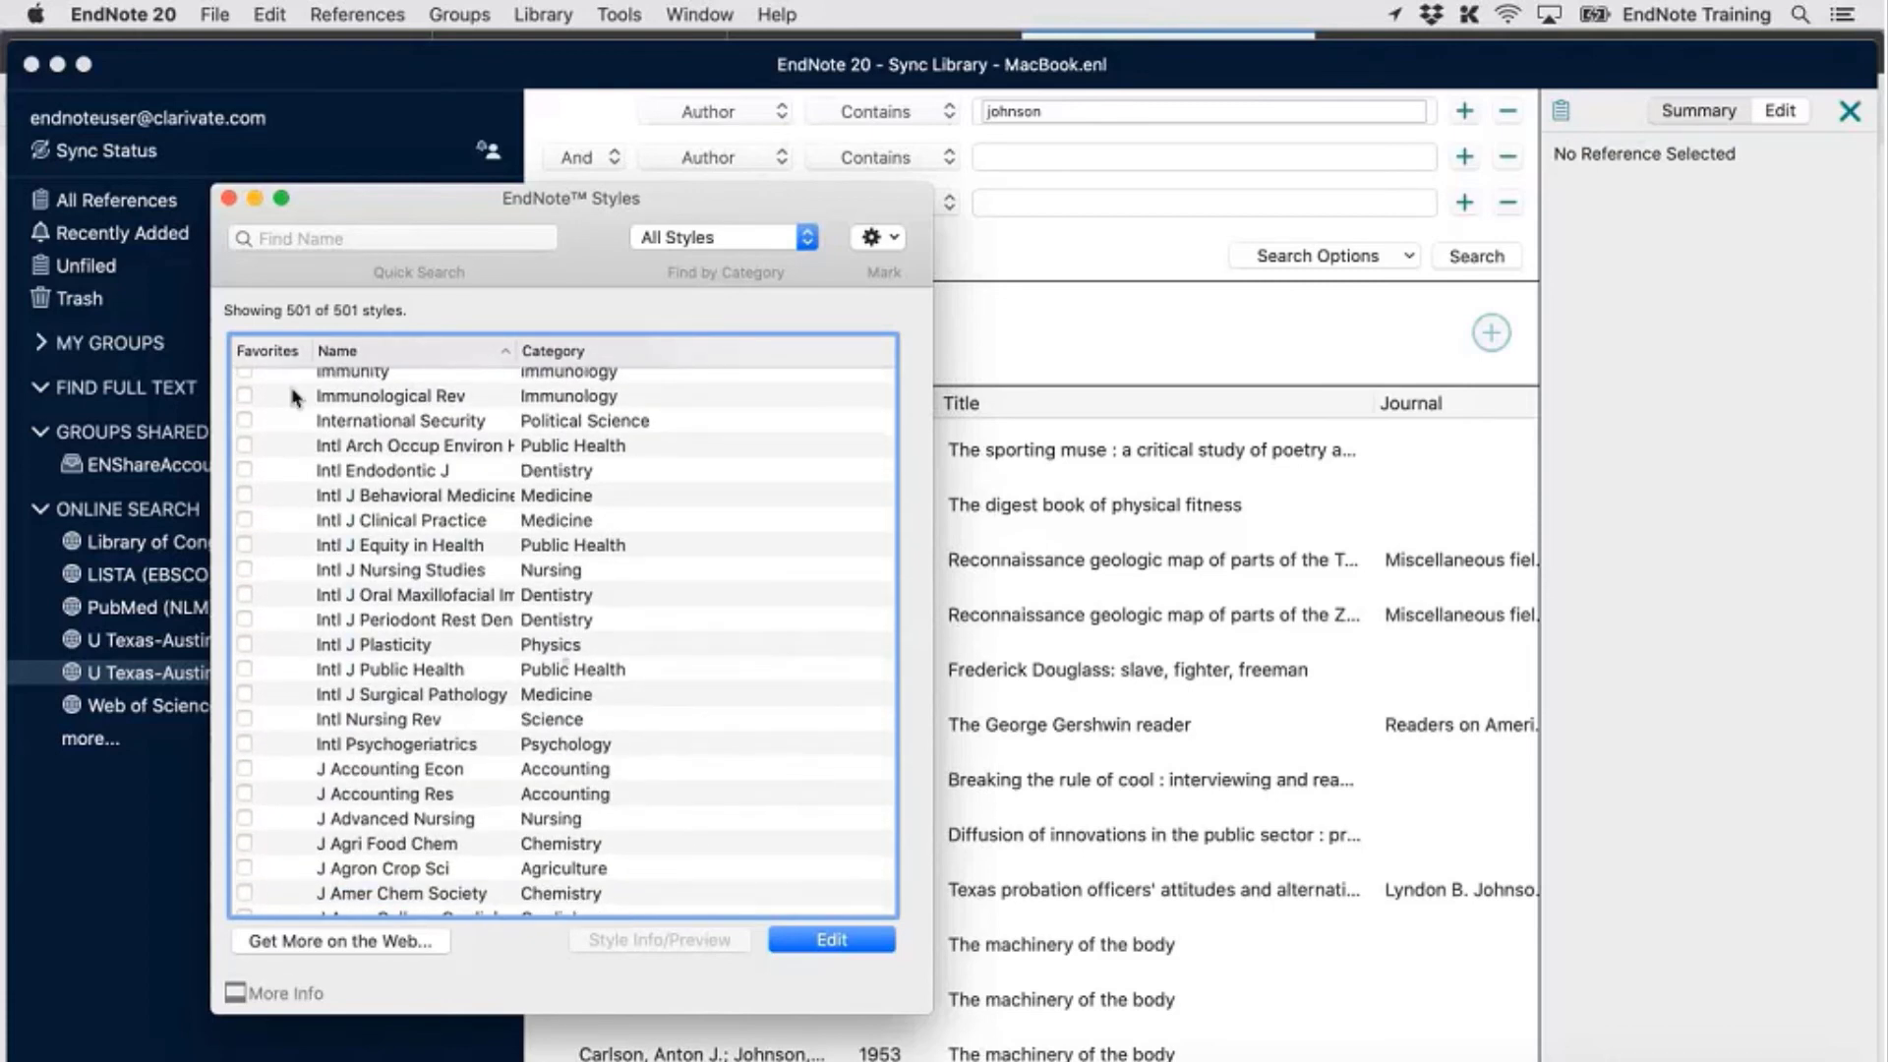
click(394, 704)
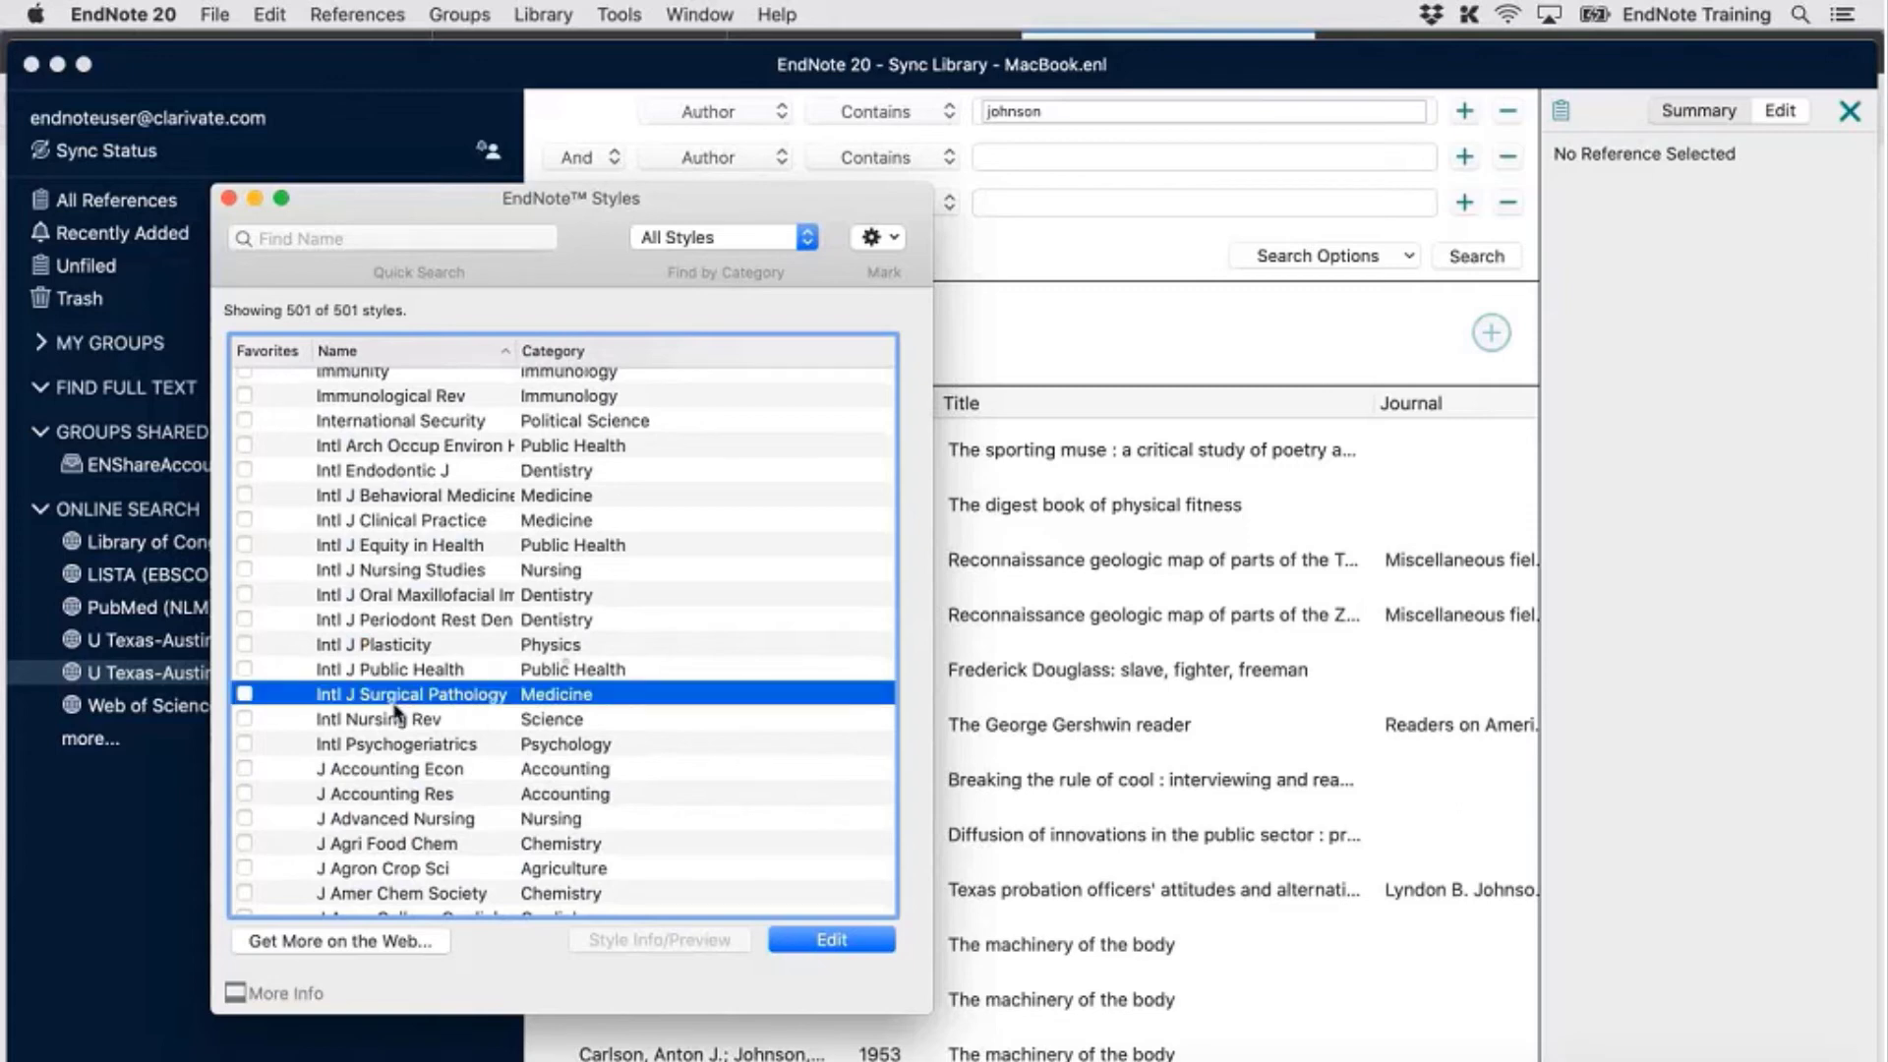
click(245, 694)
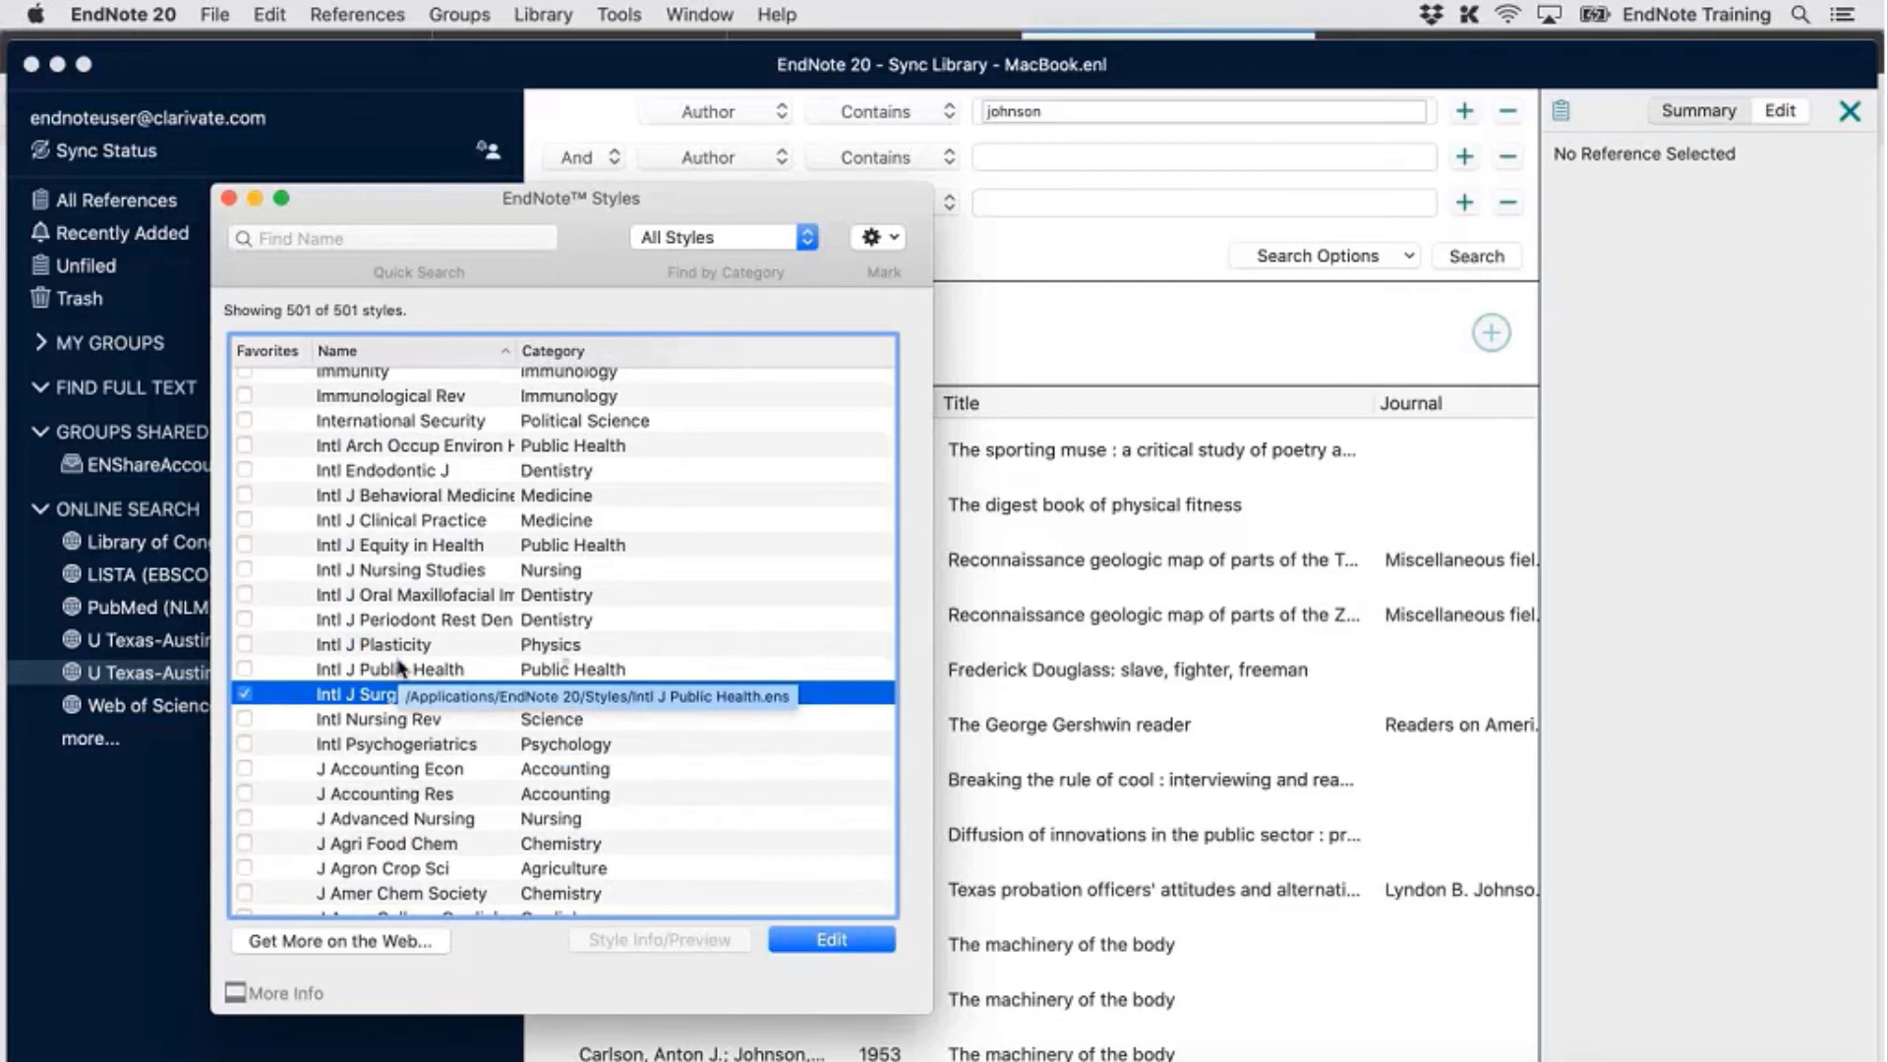
click(228, 199)
Browse Documents > EndNote > Styles in Finder to find the 53 KB Intl J Surgical Pathology.ens
click(1368, 1060)
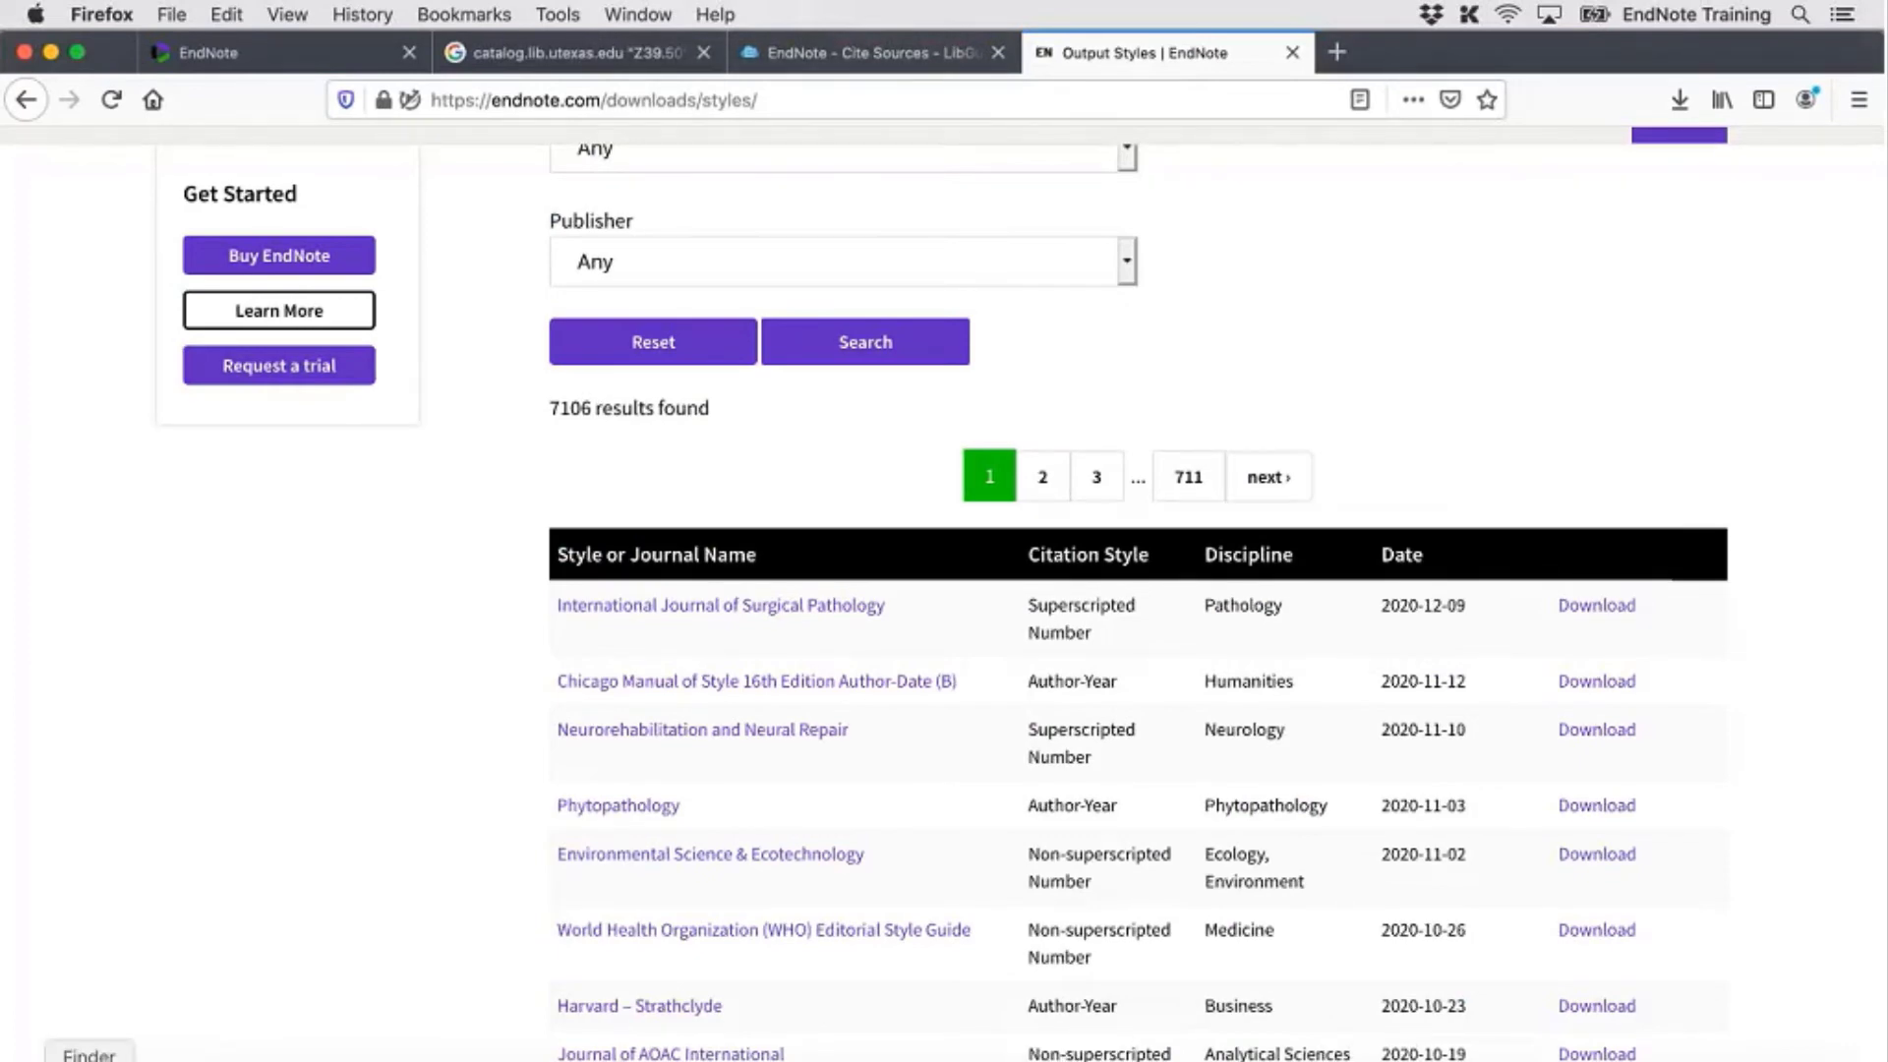
click(89, 1059)
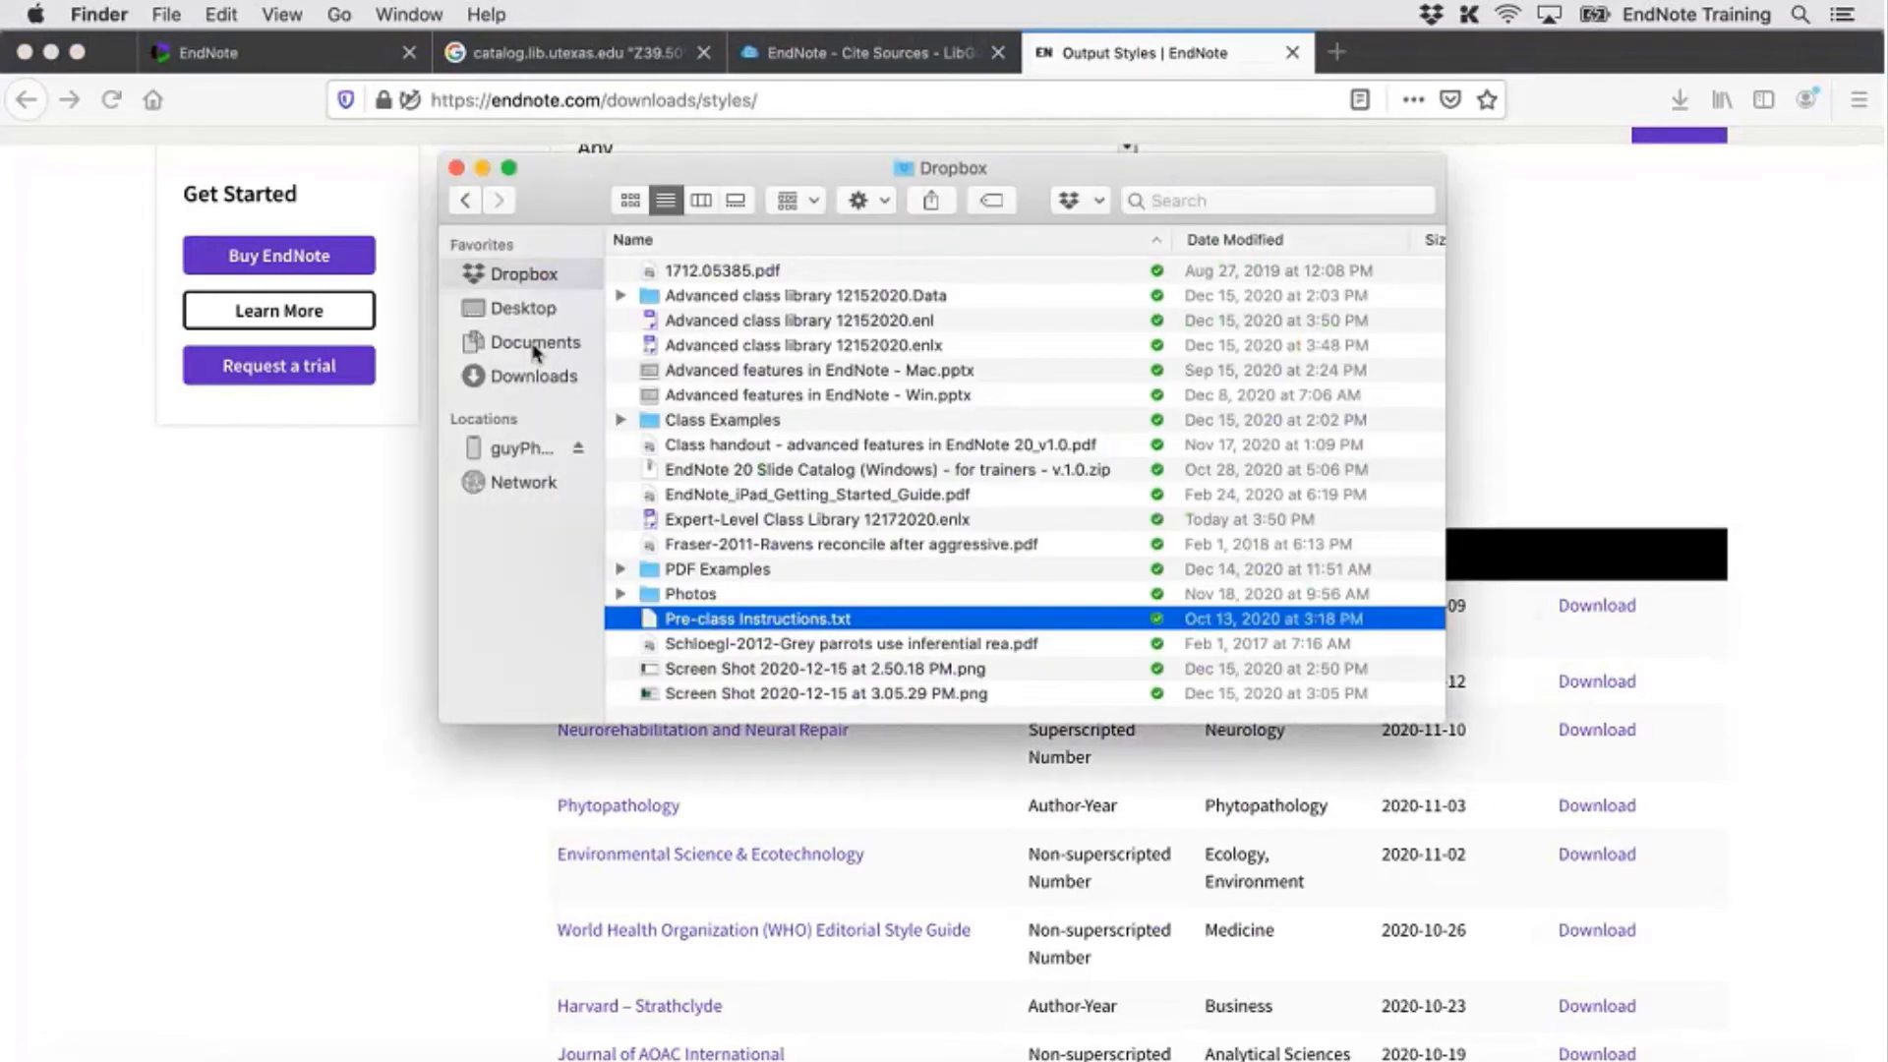
click(536, 351)
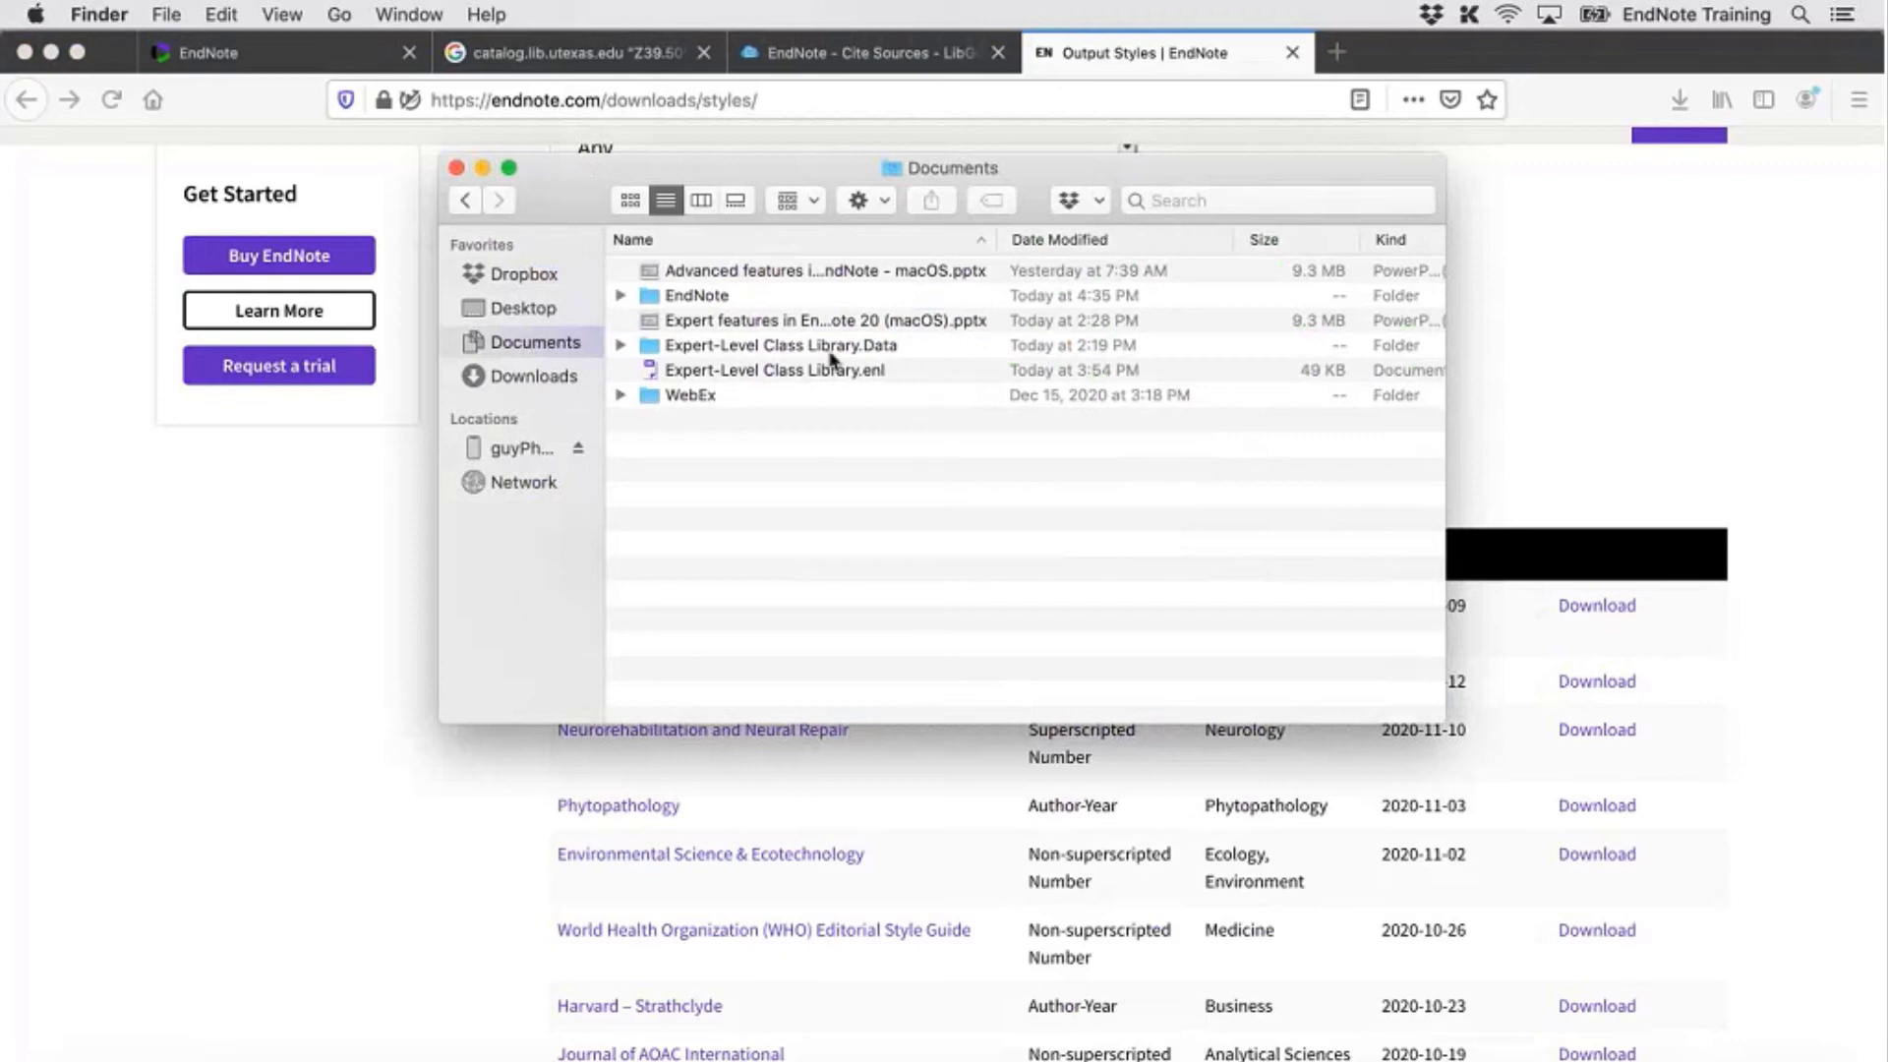
click(696, 298)
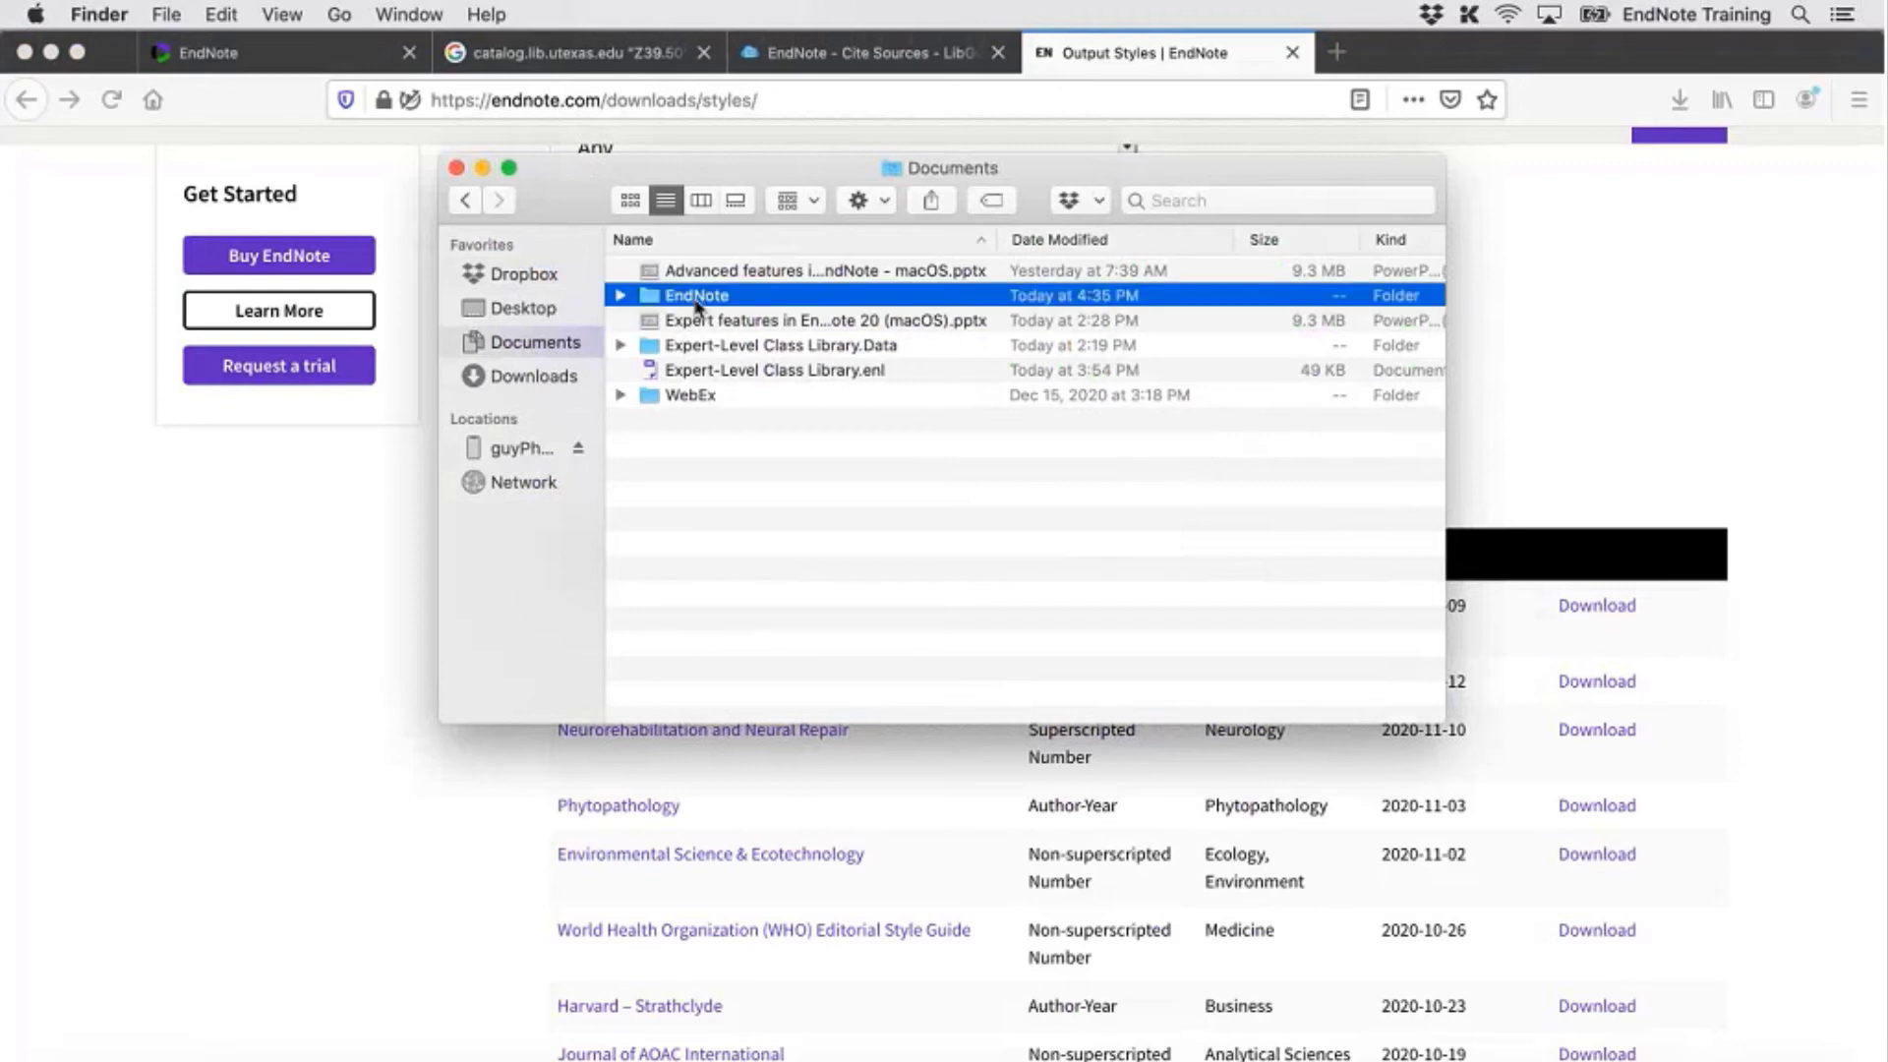
double_click(697, 297)
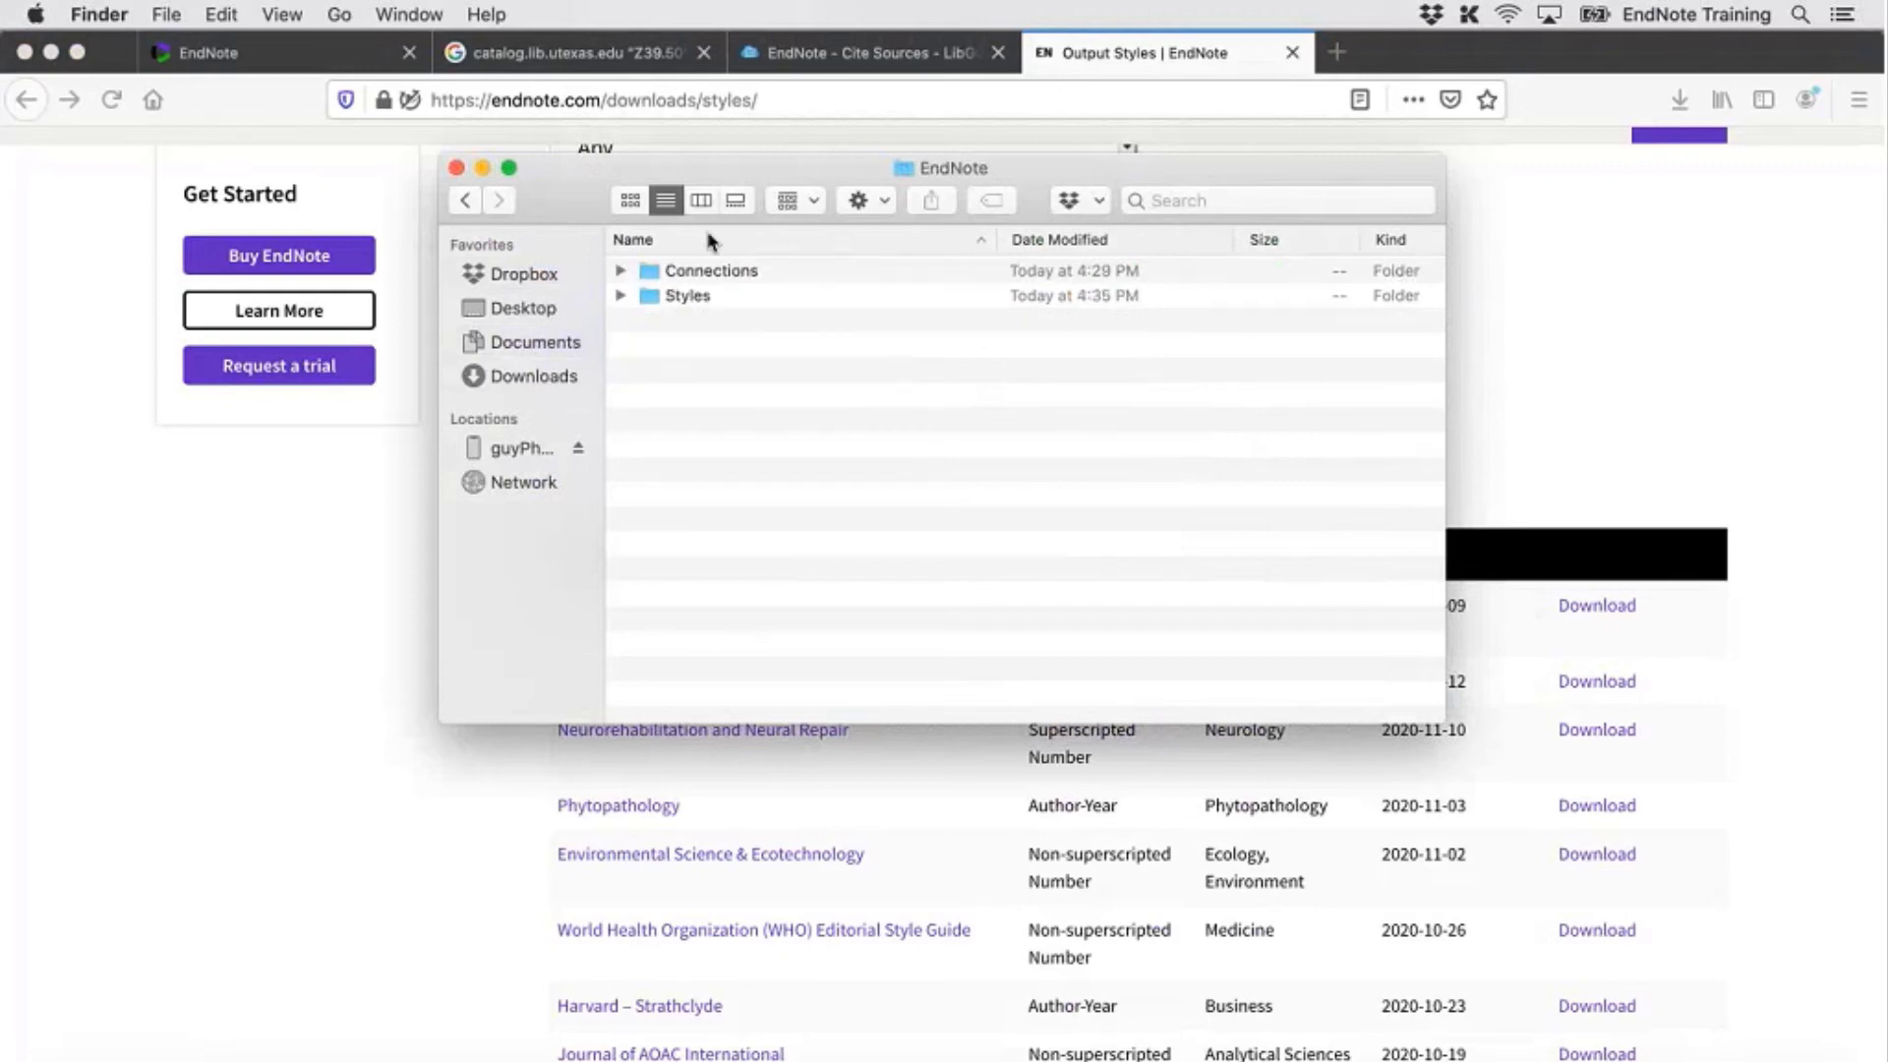
click(466, 201)
double_click(723, 282)
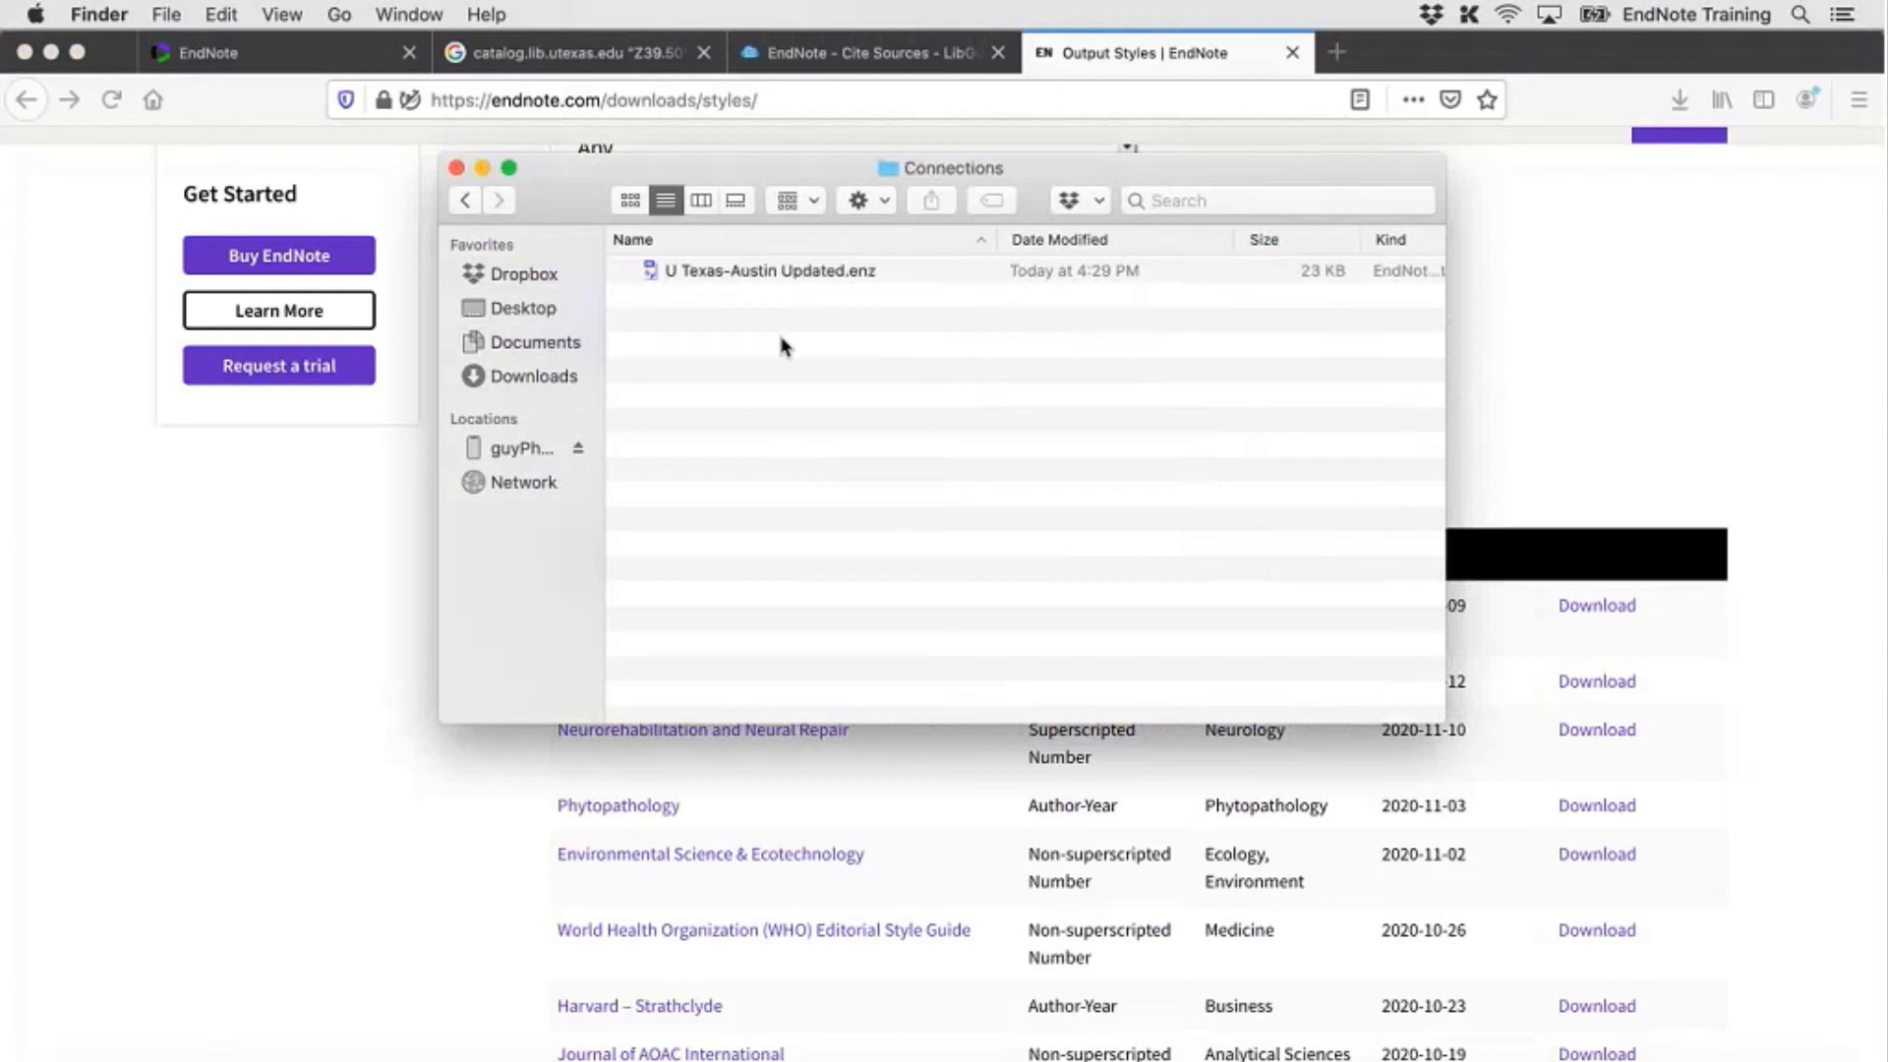
click(465, 201)
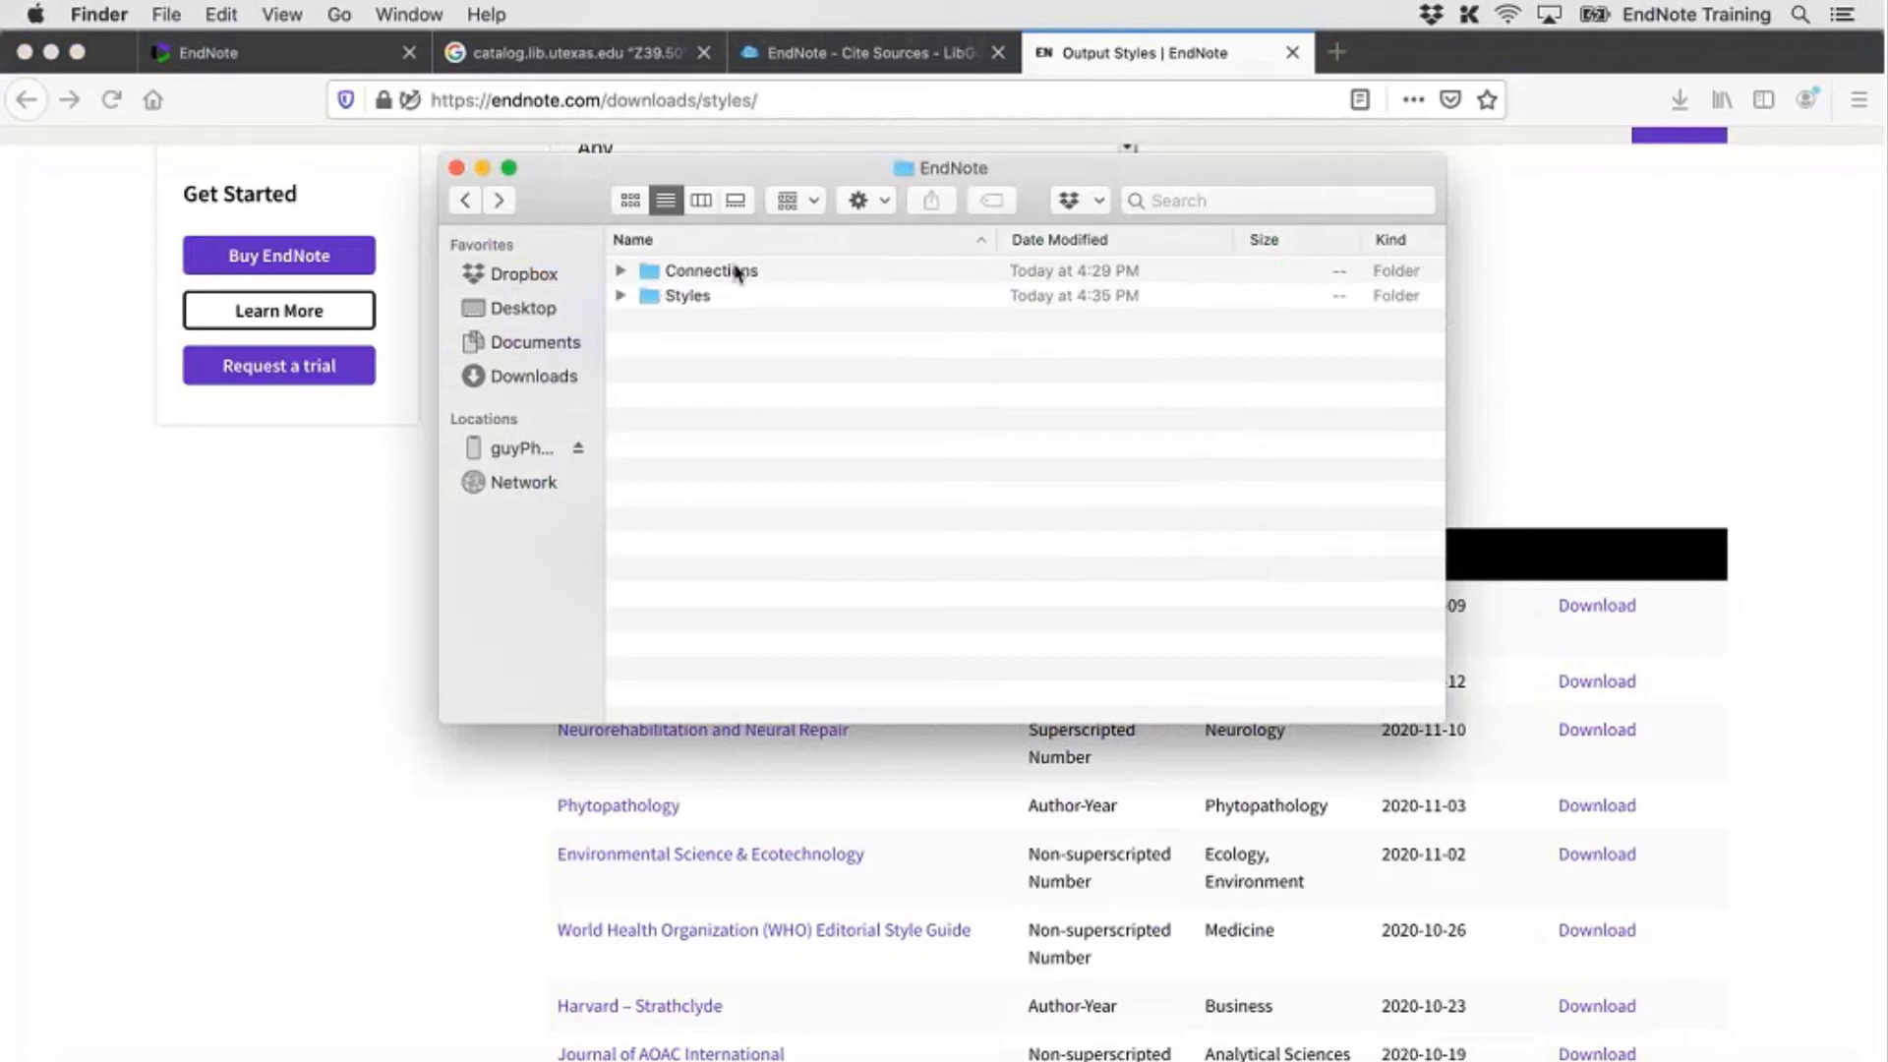
click(685, 297)
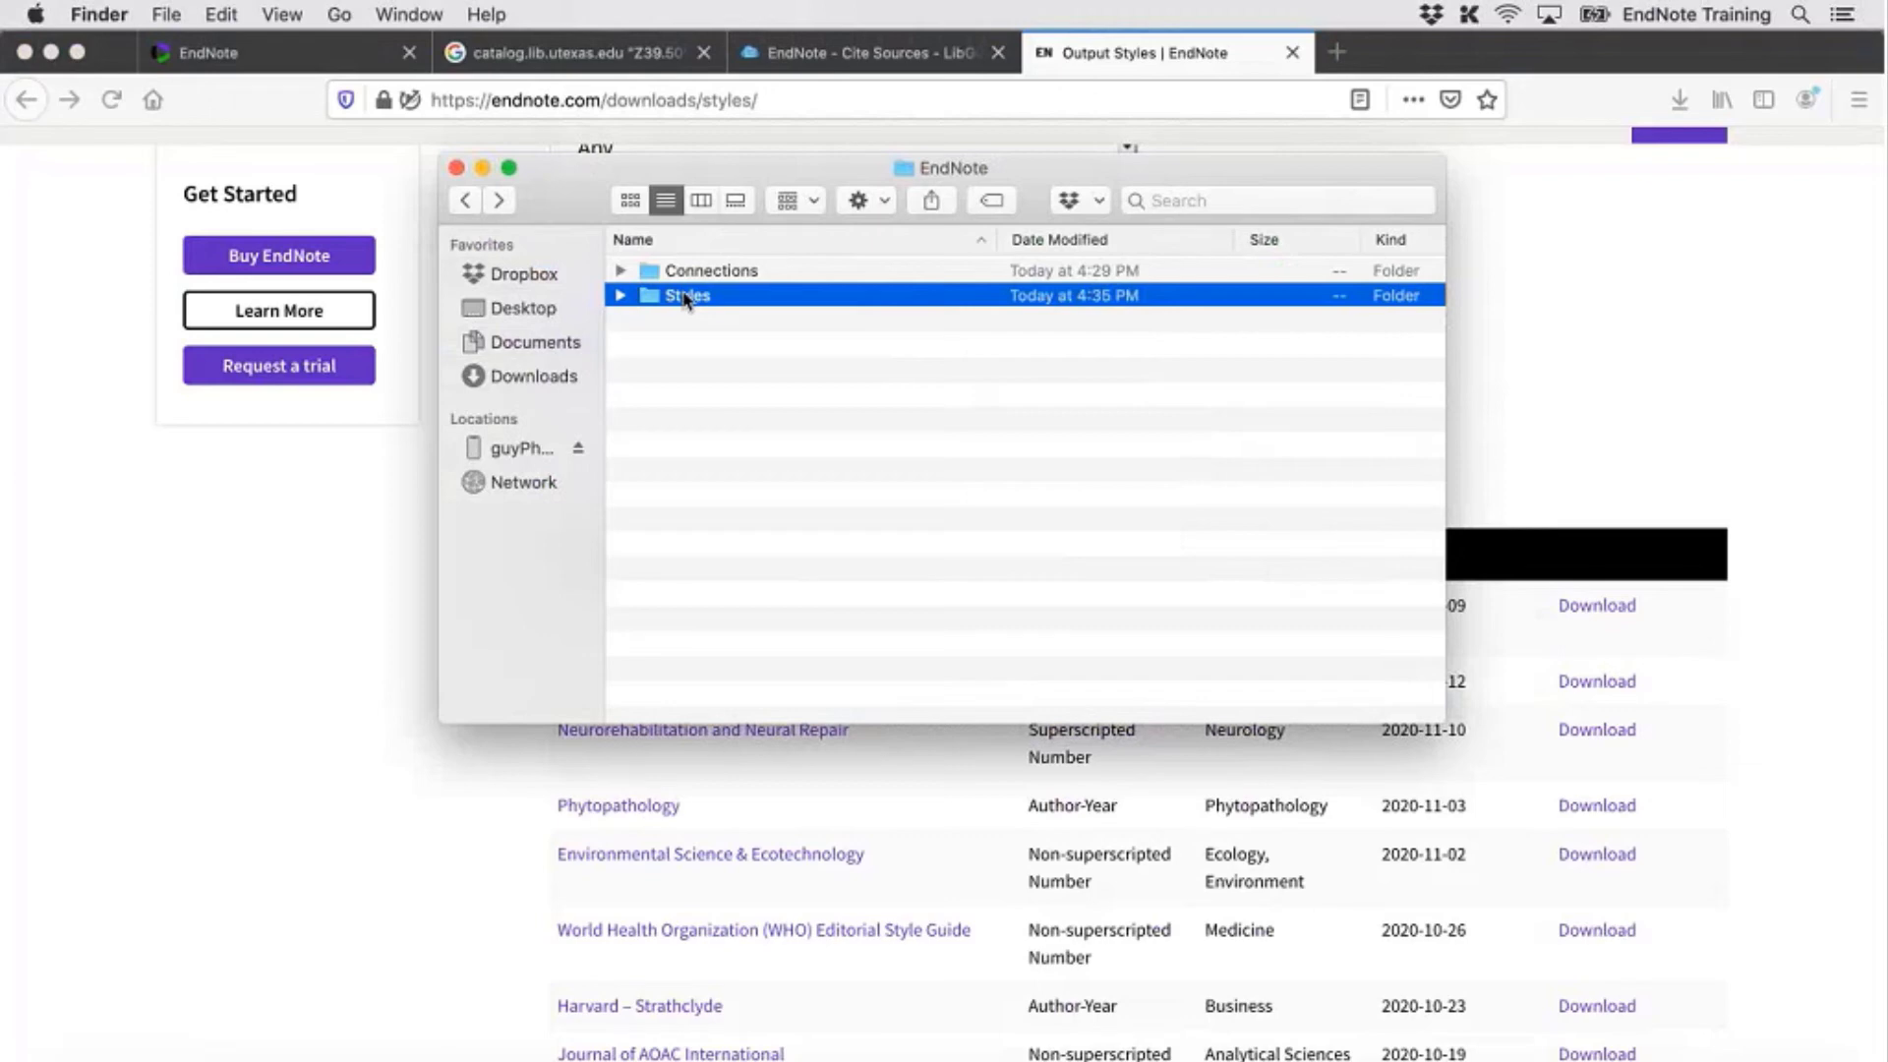
double_click(686, 297)
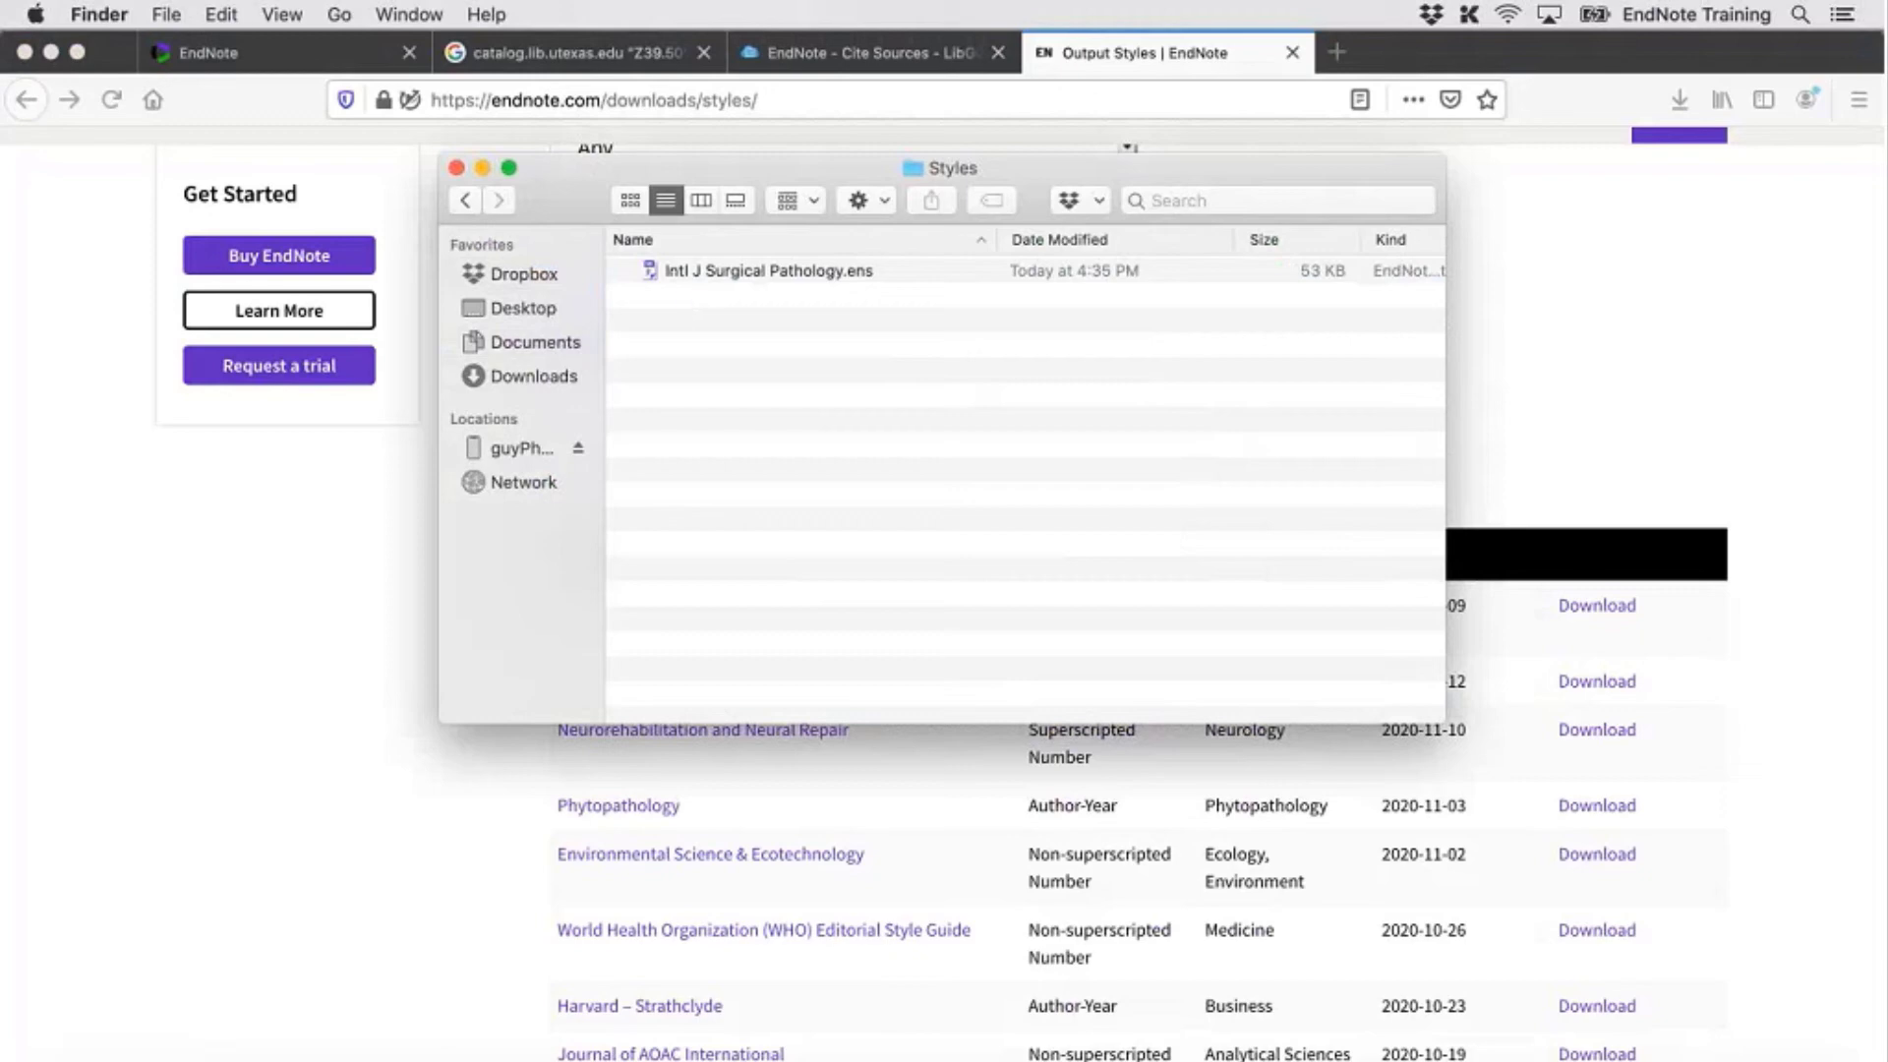
Download and save the Phytopathology.ens style from the EndNote output styles page
click(1503, 435)
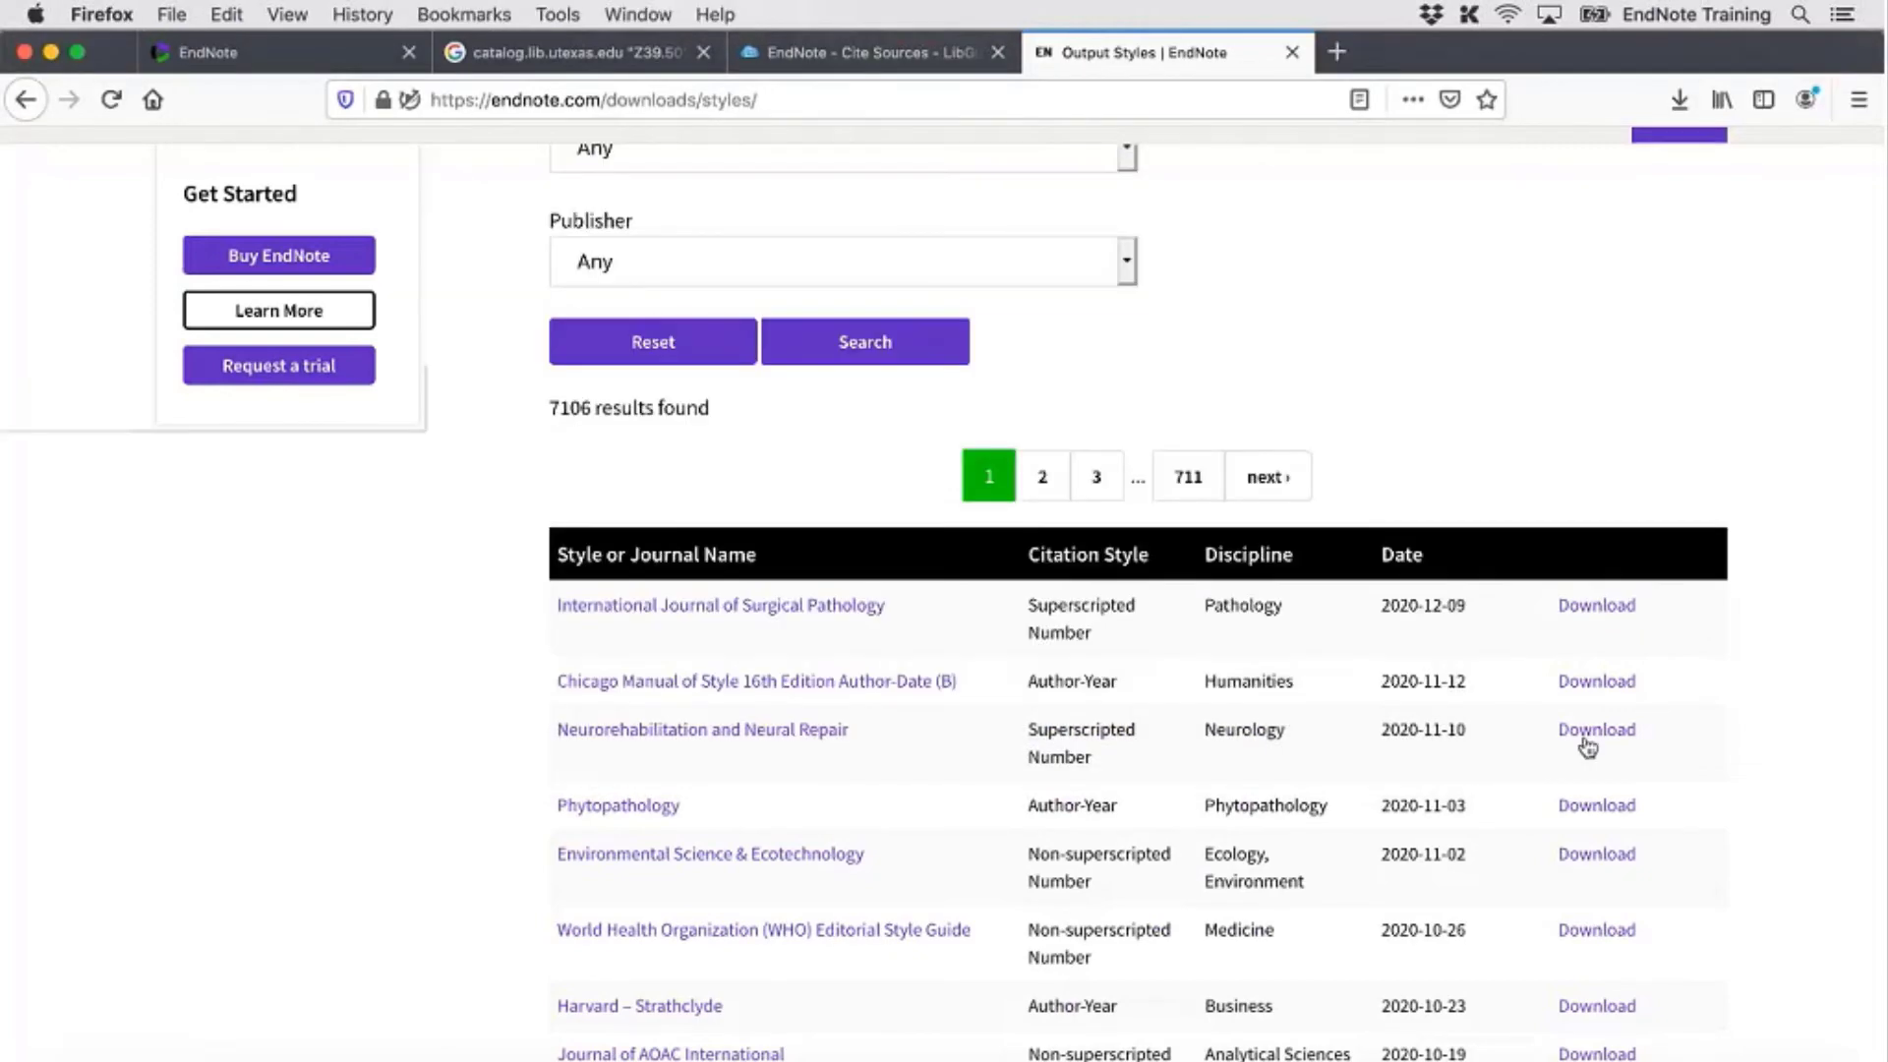
click(1605, 806)
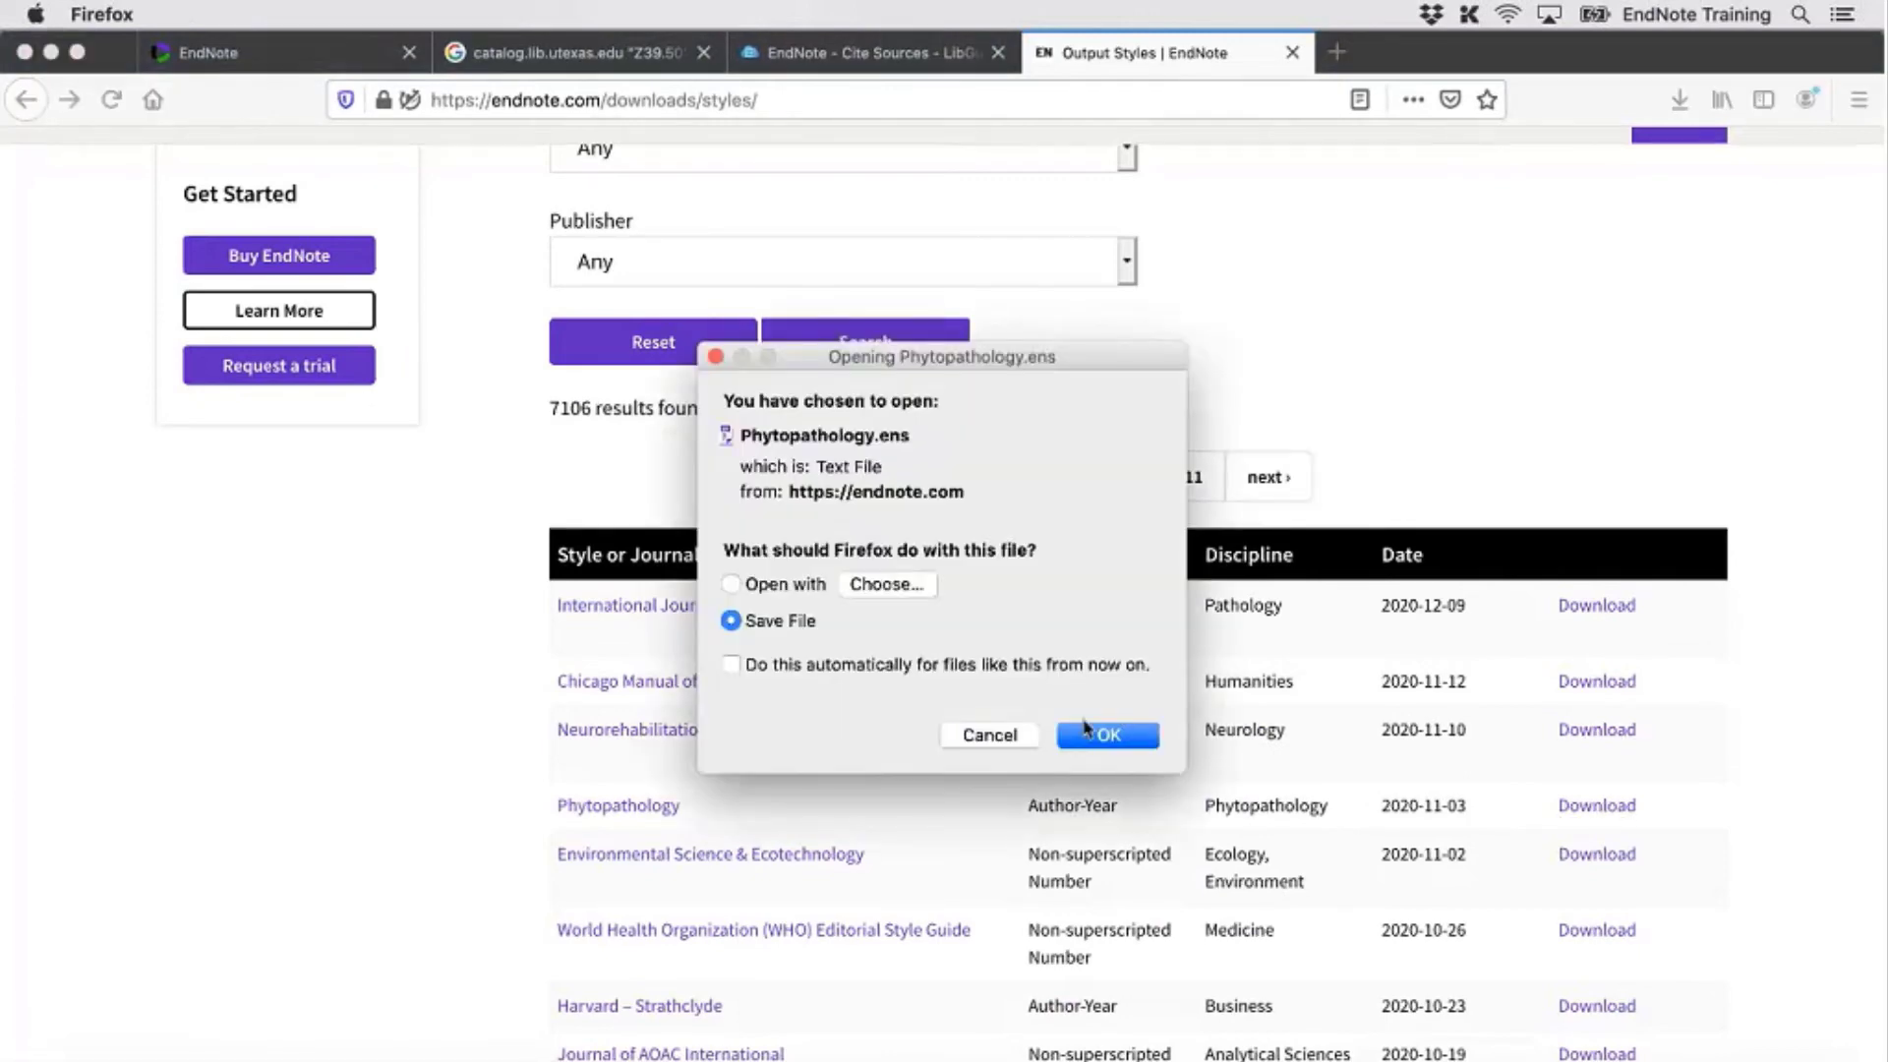
click(1121, 737)
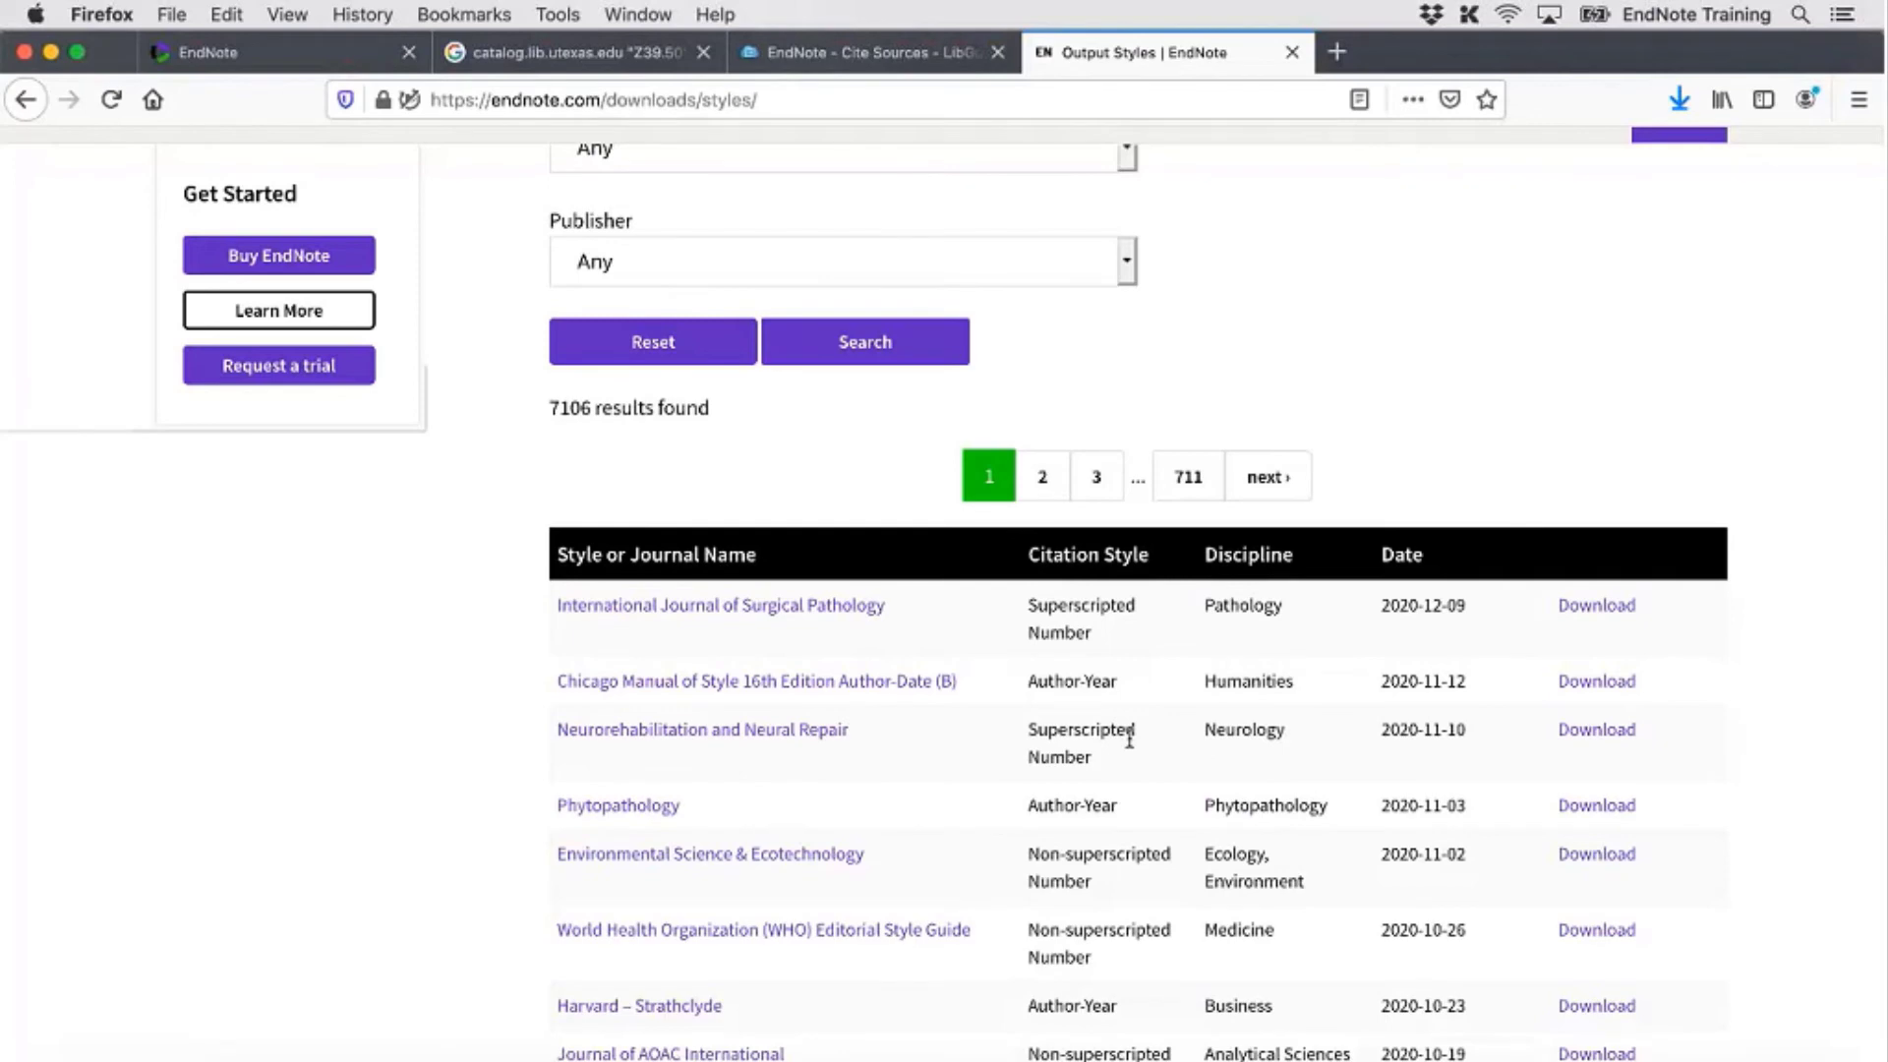
click(95, 1055)
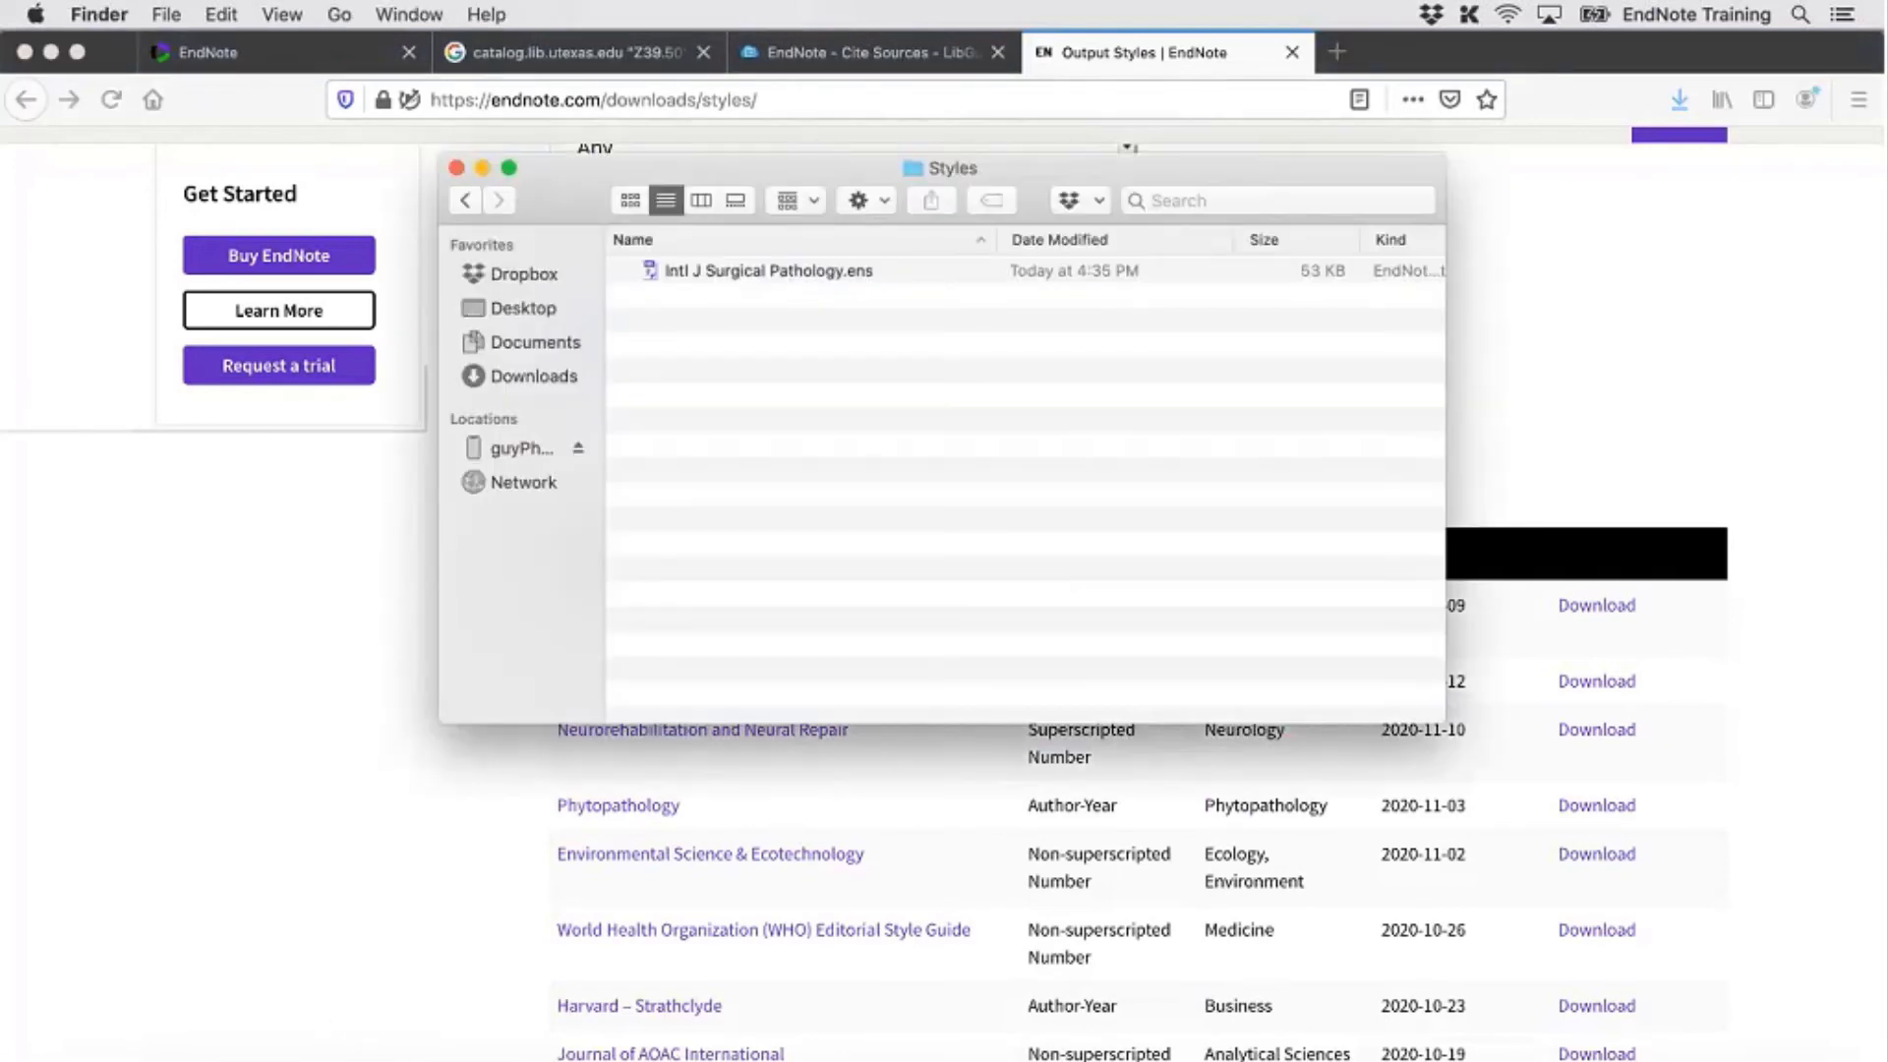
Copy Phytopathology.ens from the Downloads folder
click(523, 379)
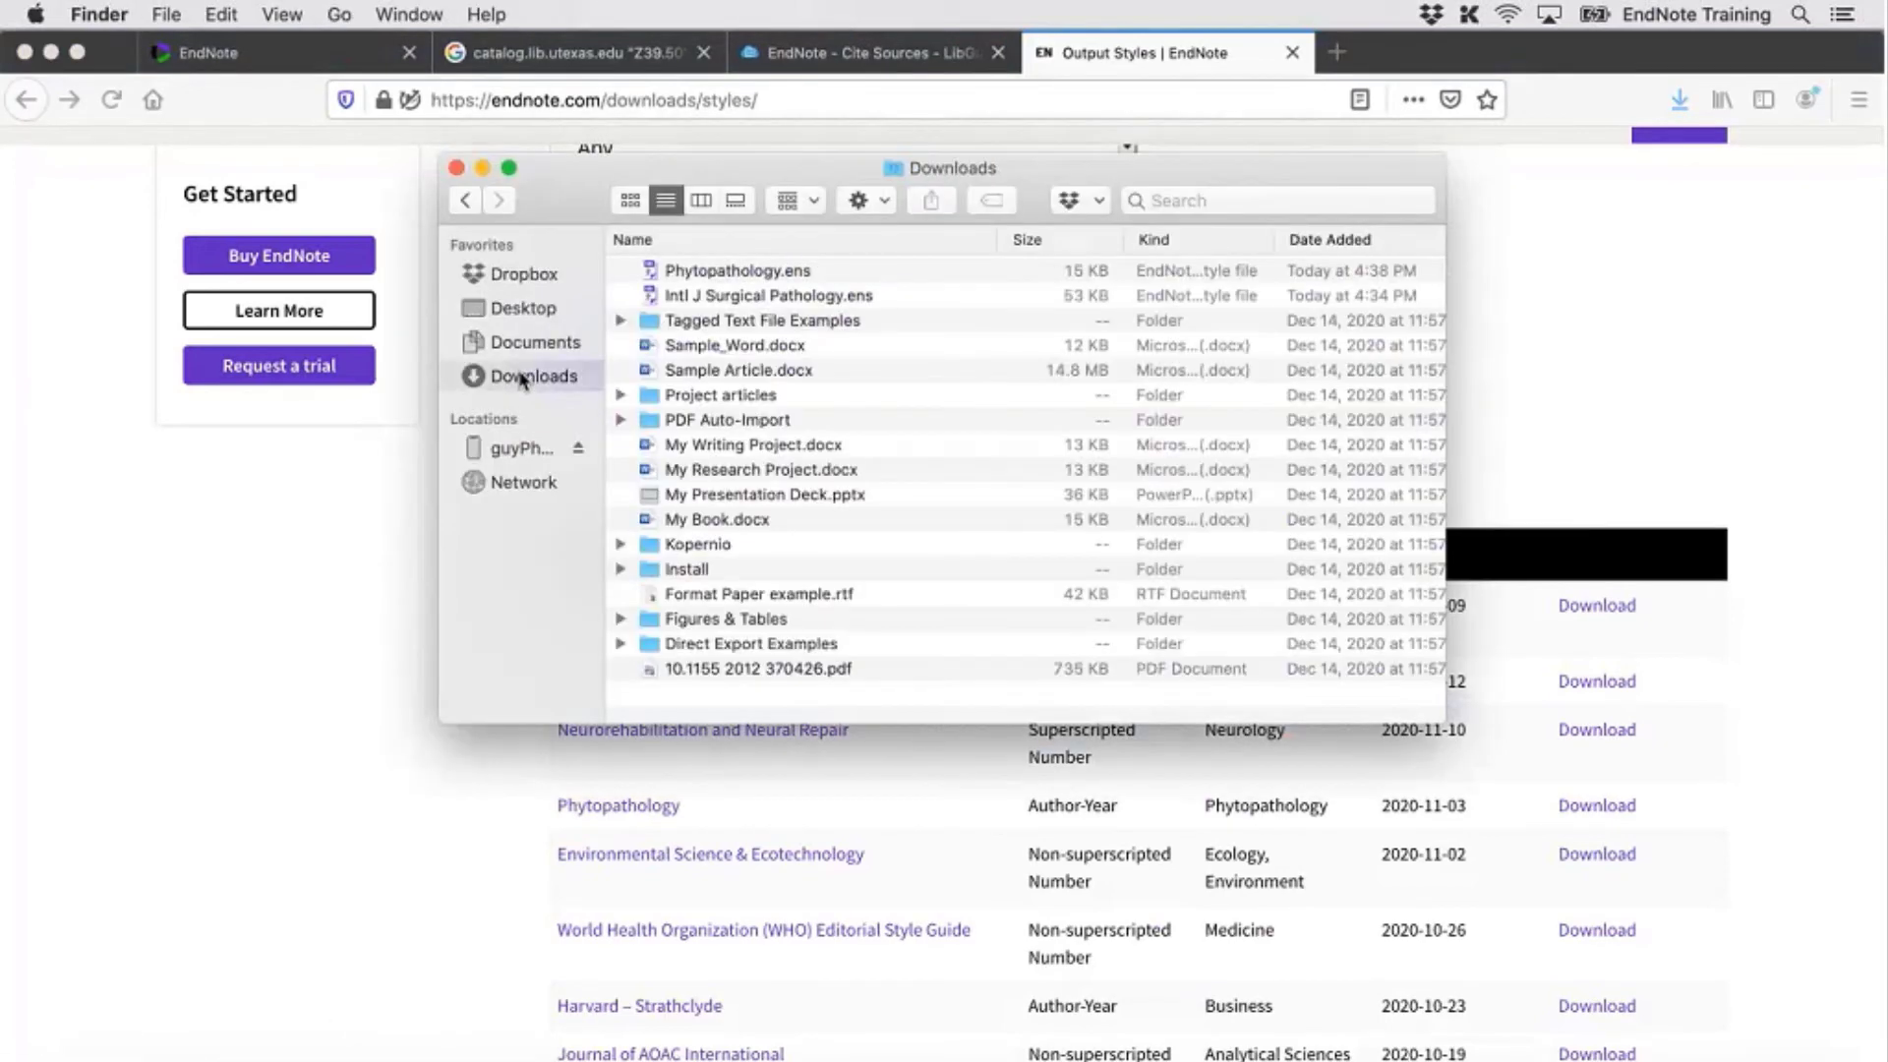
click(682, 275)
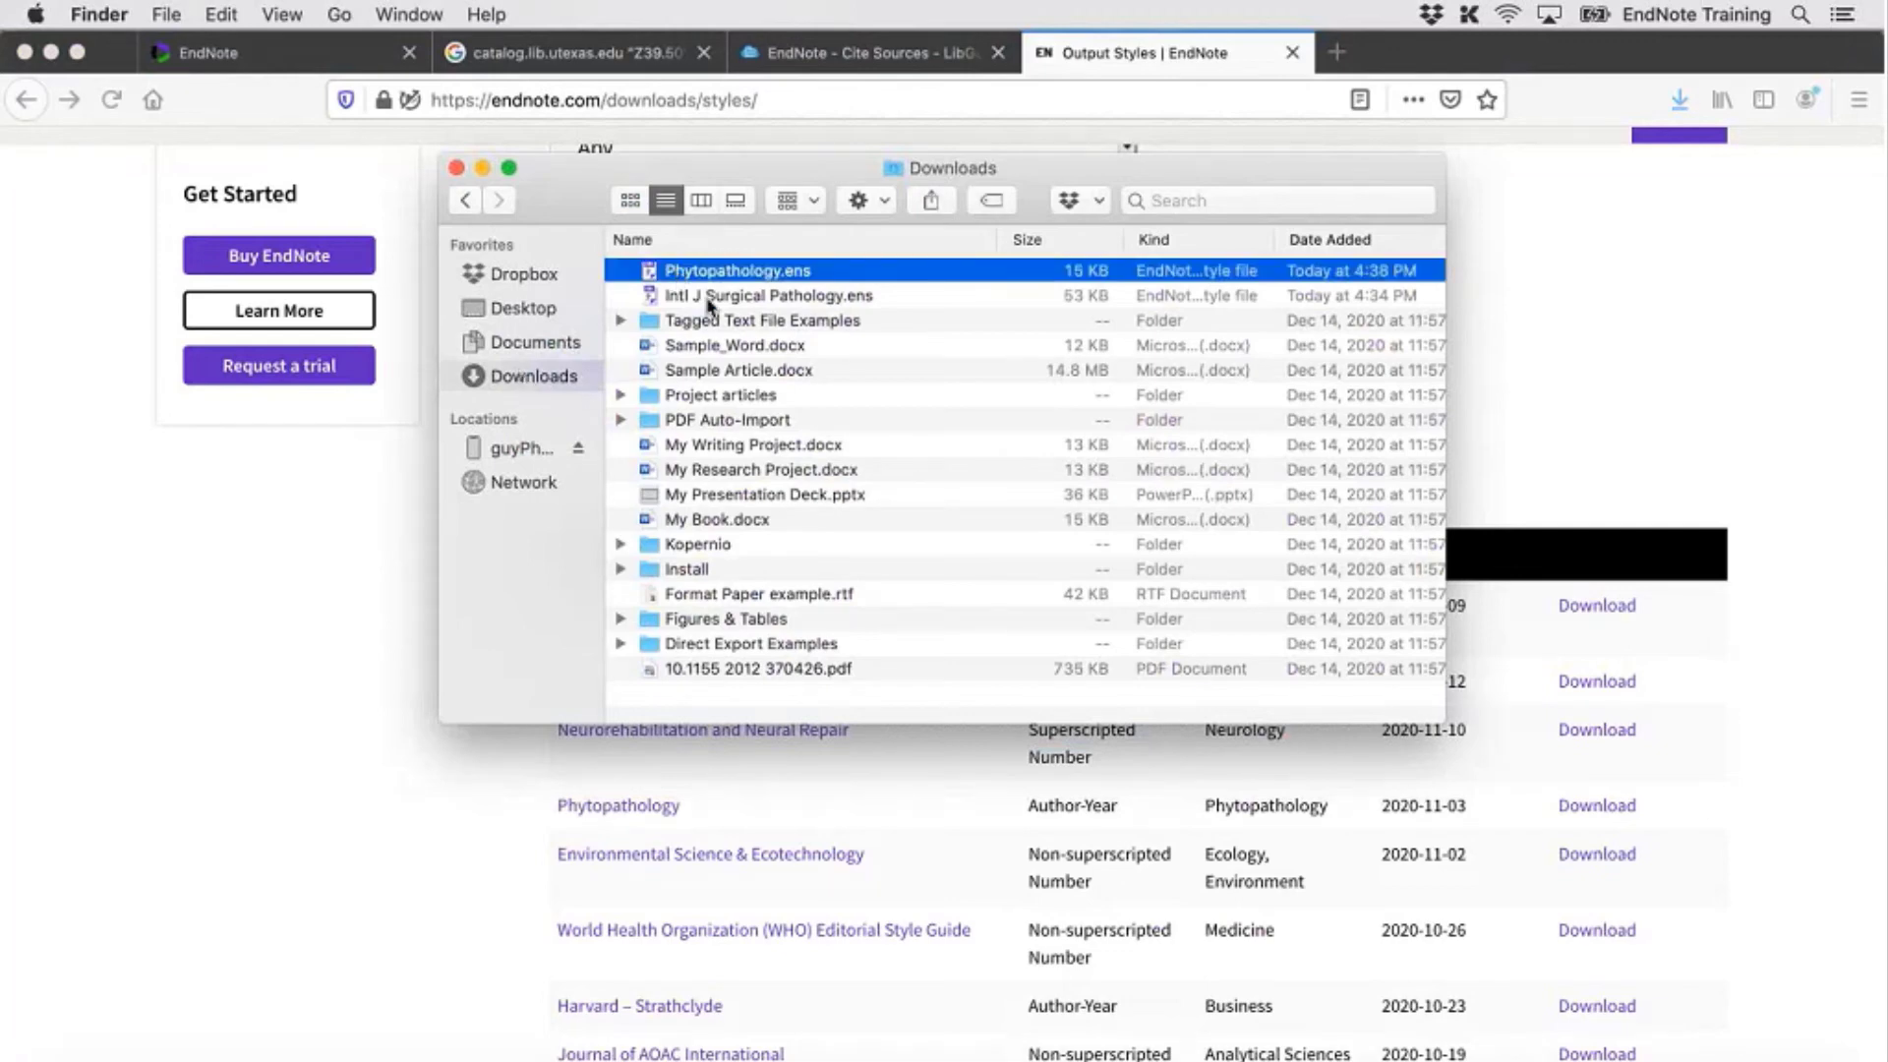
click(228, 13)
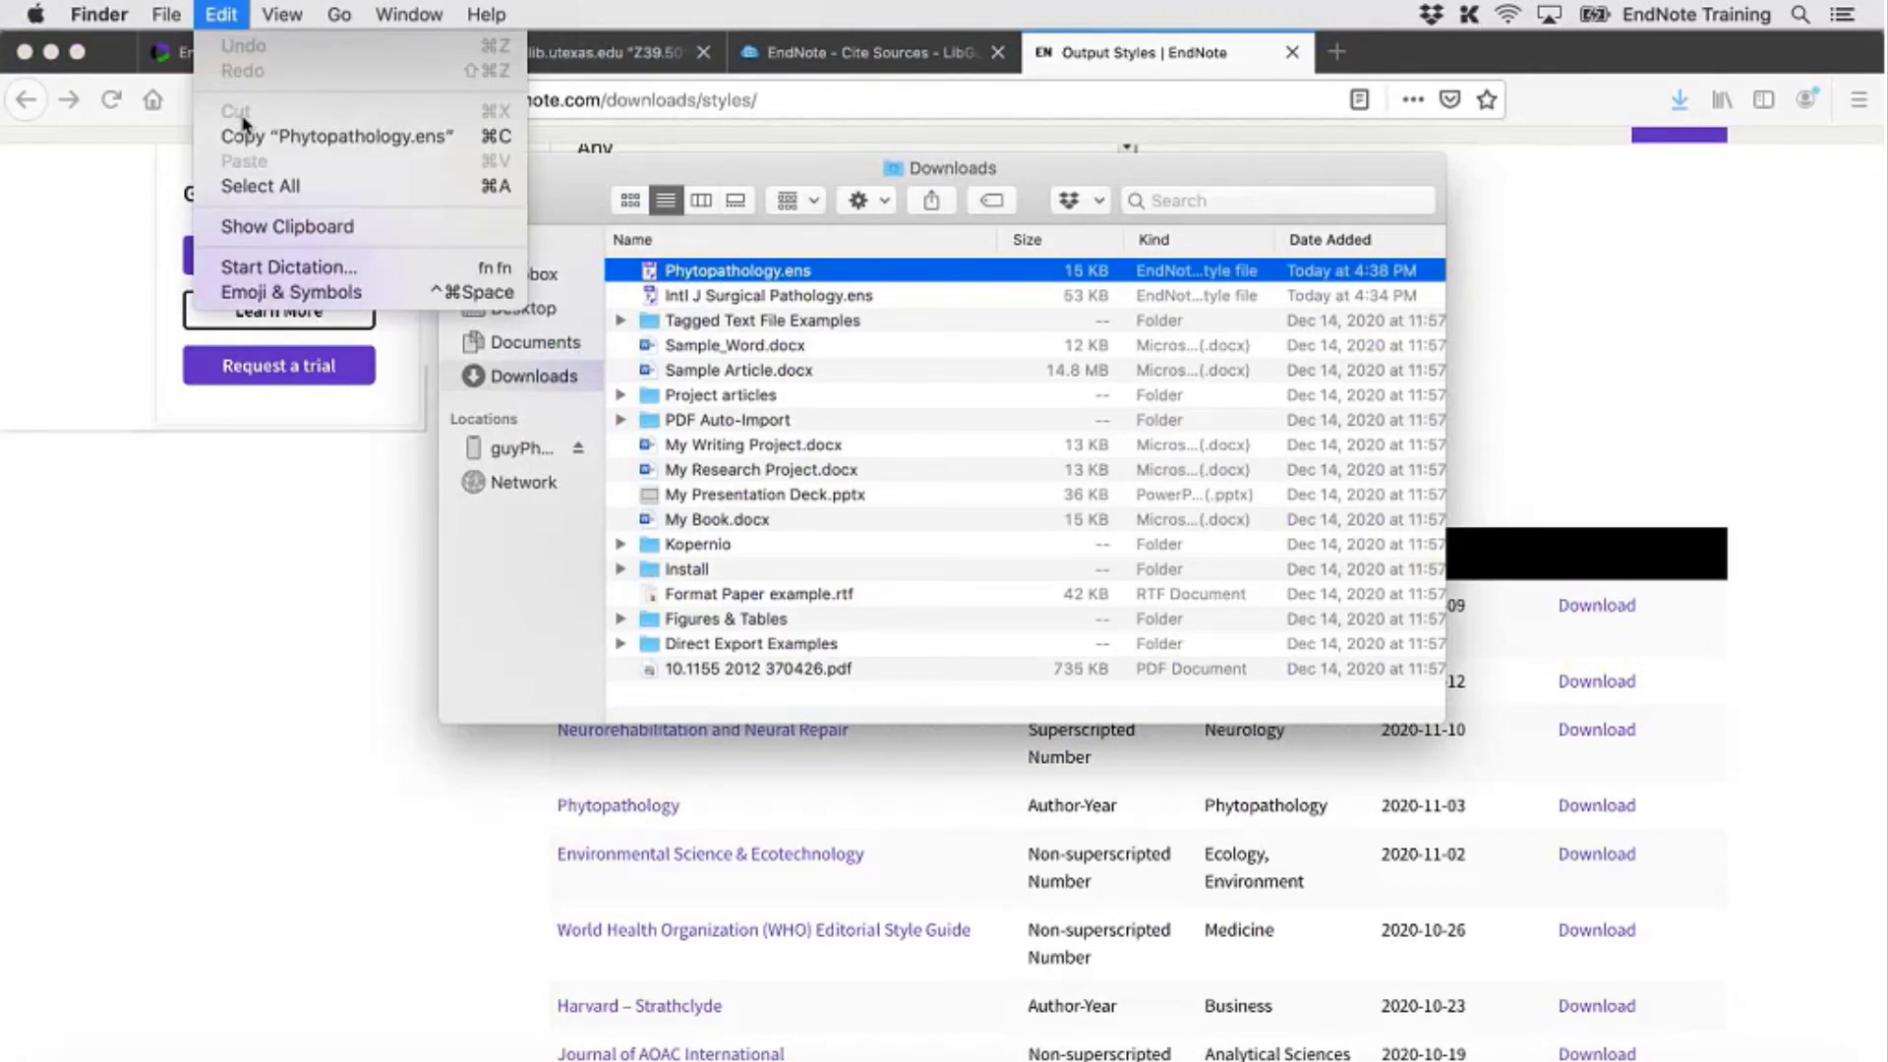
click(243, 136)
Paste it into Documents > EndNote > Styles, go back to the EndNote folder, and minimize Firefox
click(531, 346)
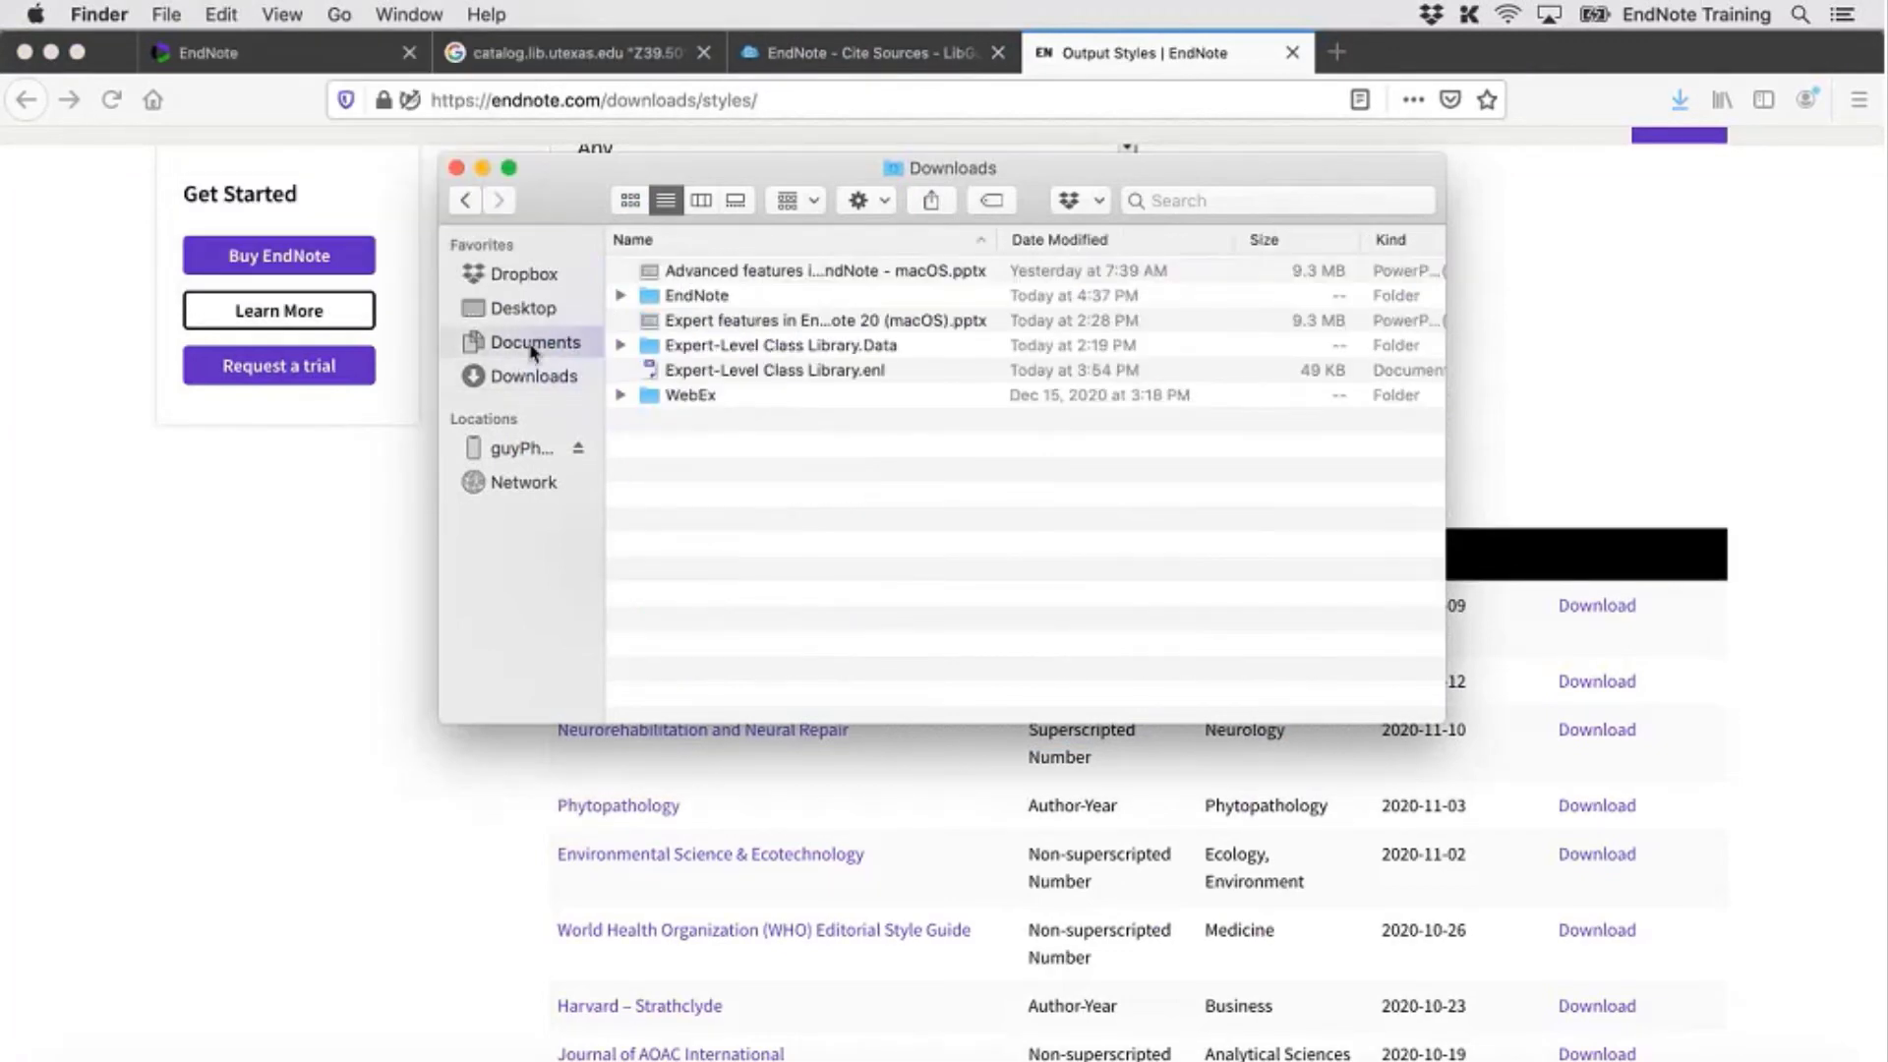
double_click(689, 303)
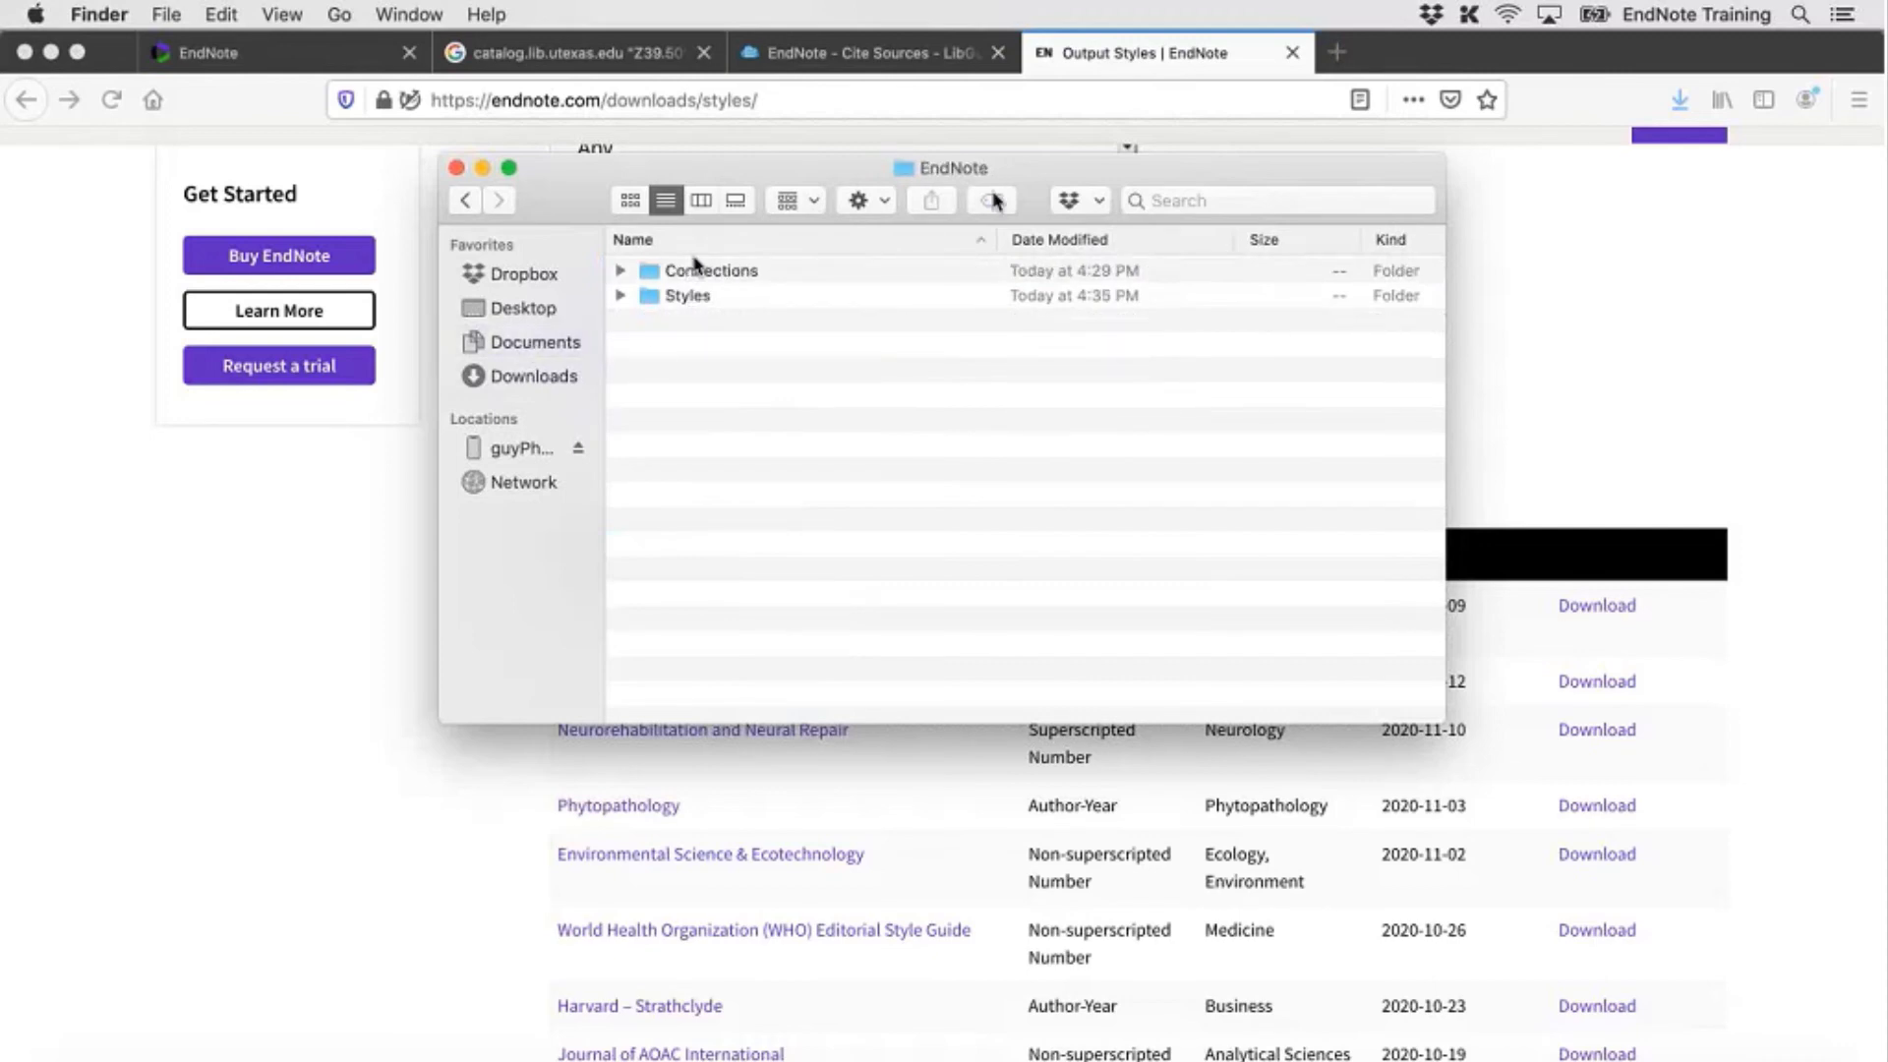
double_click(675, 298)
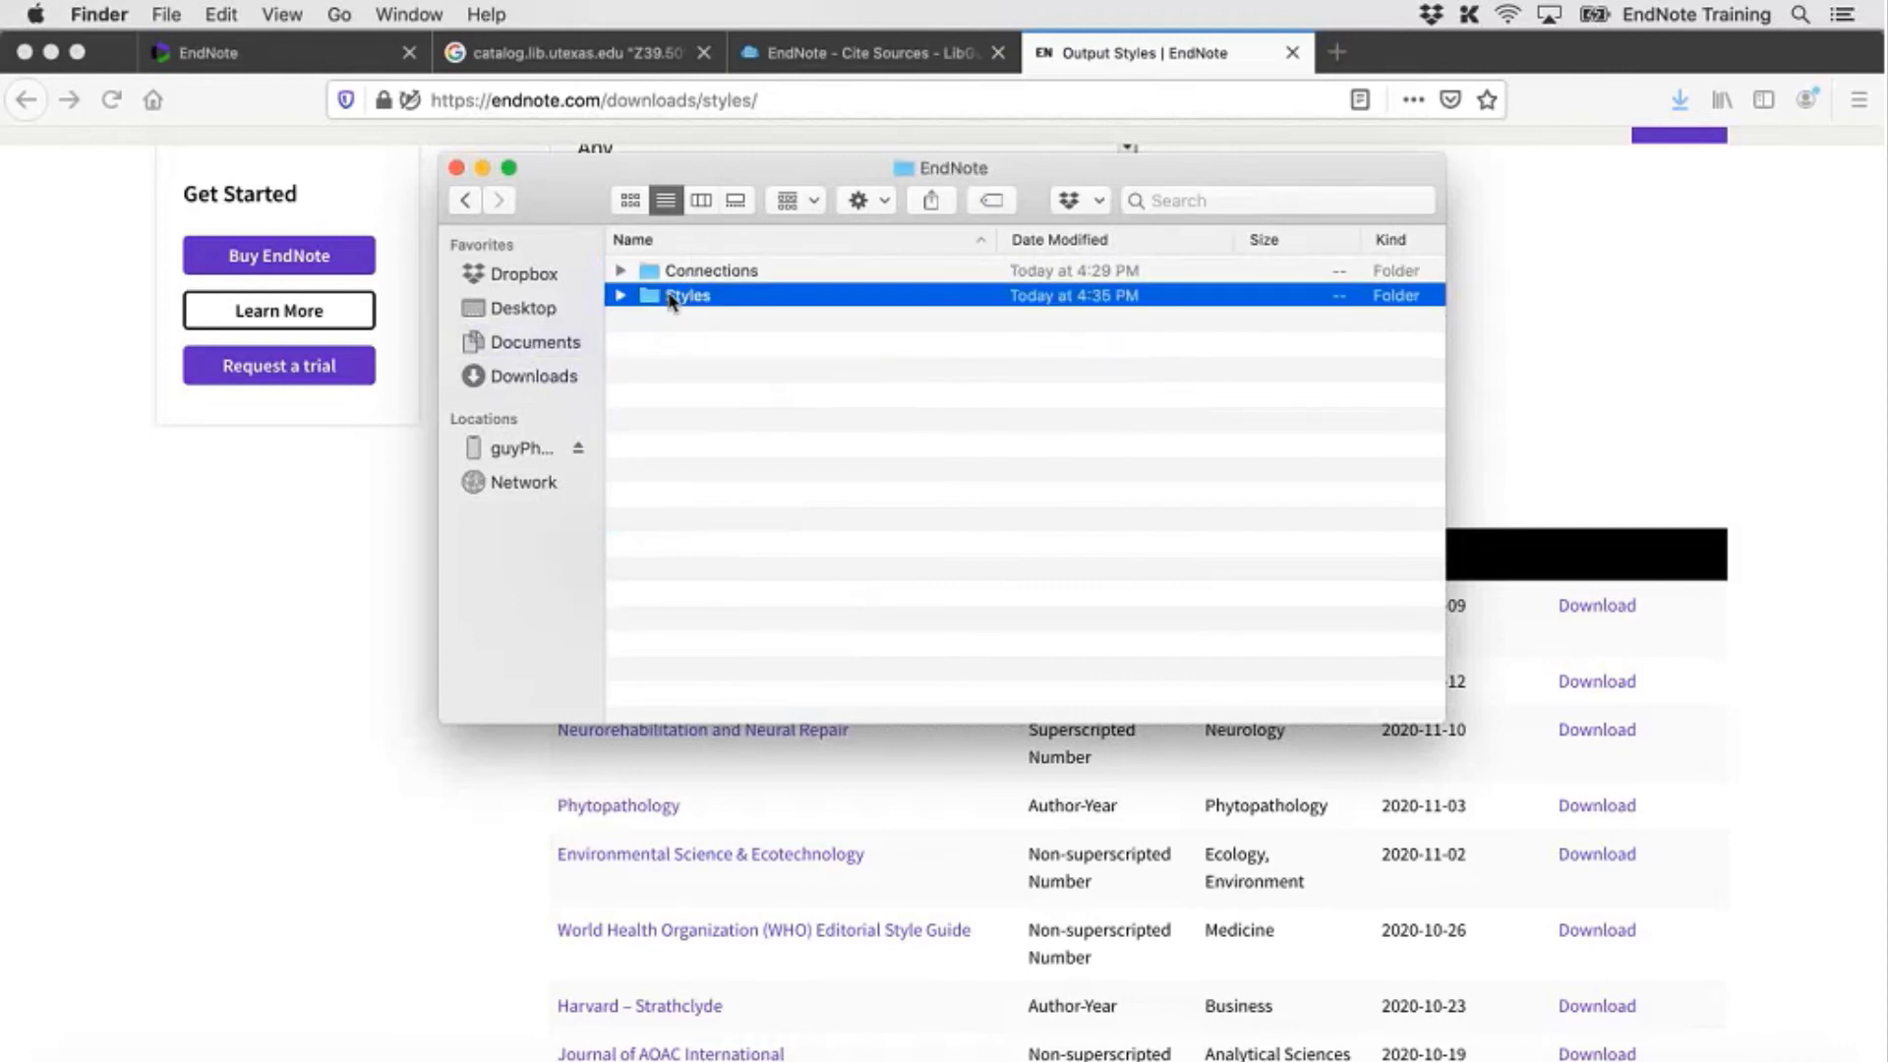
click(221, 13)
click(234, 157)
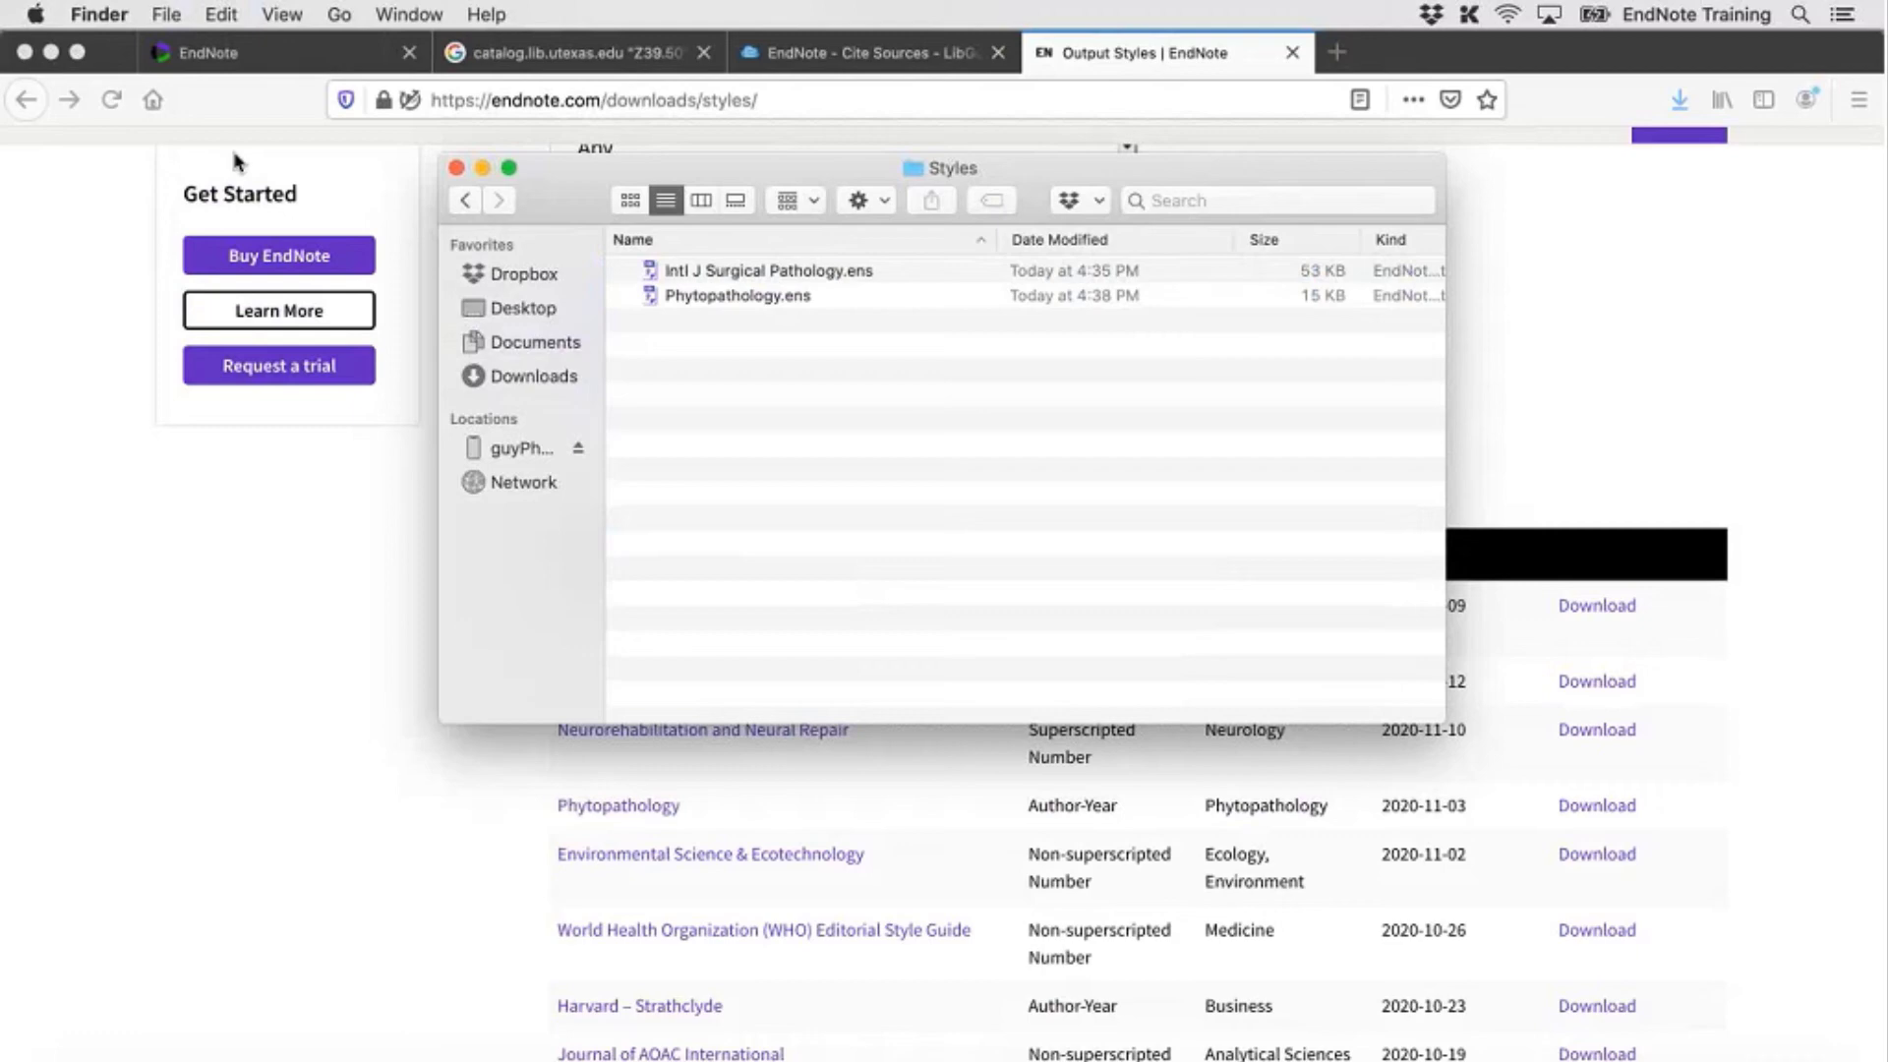
click(465, 201)
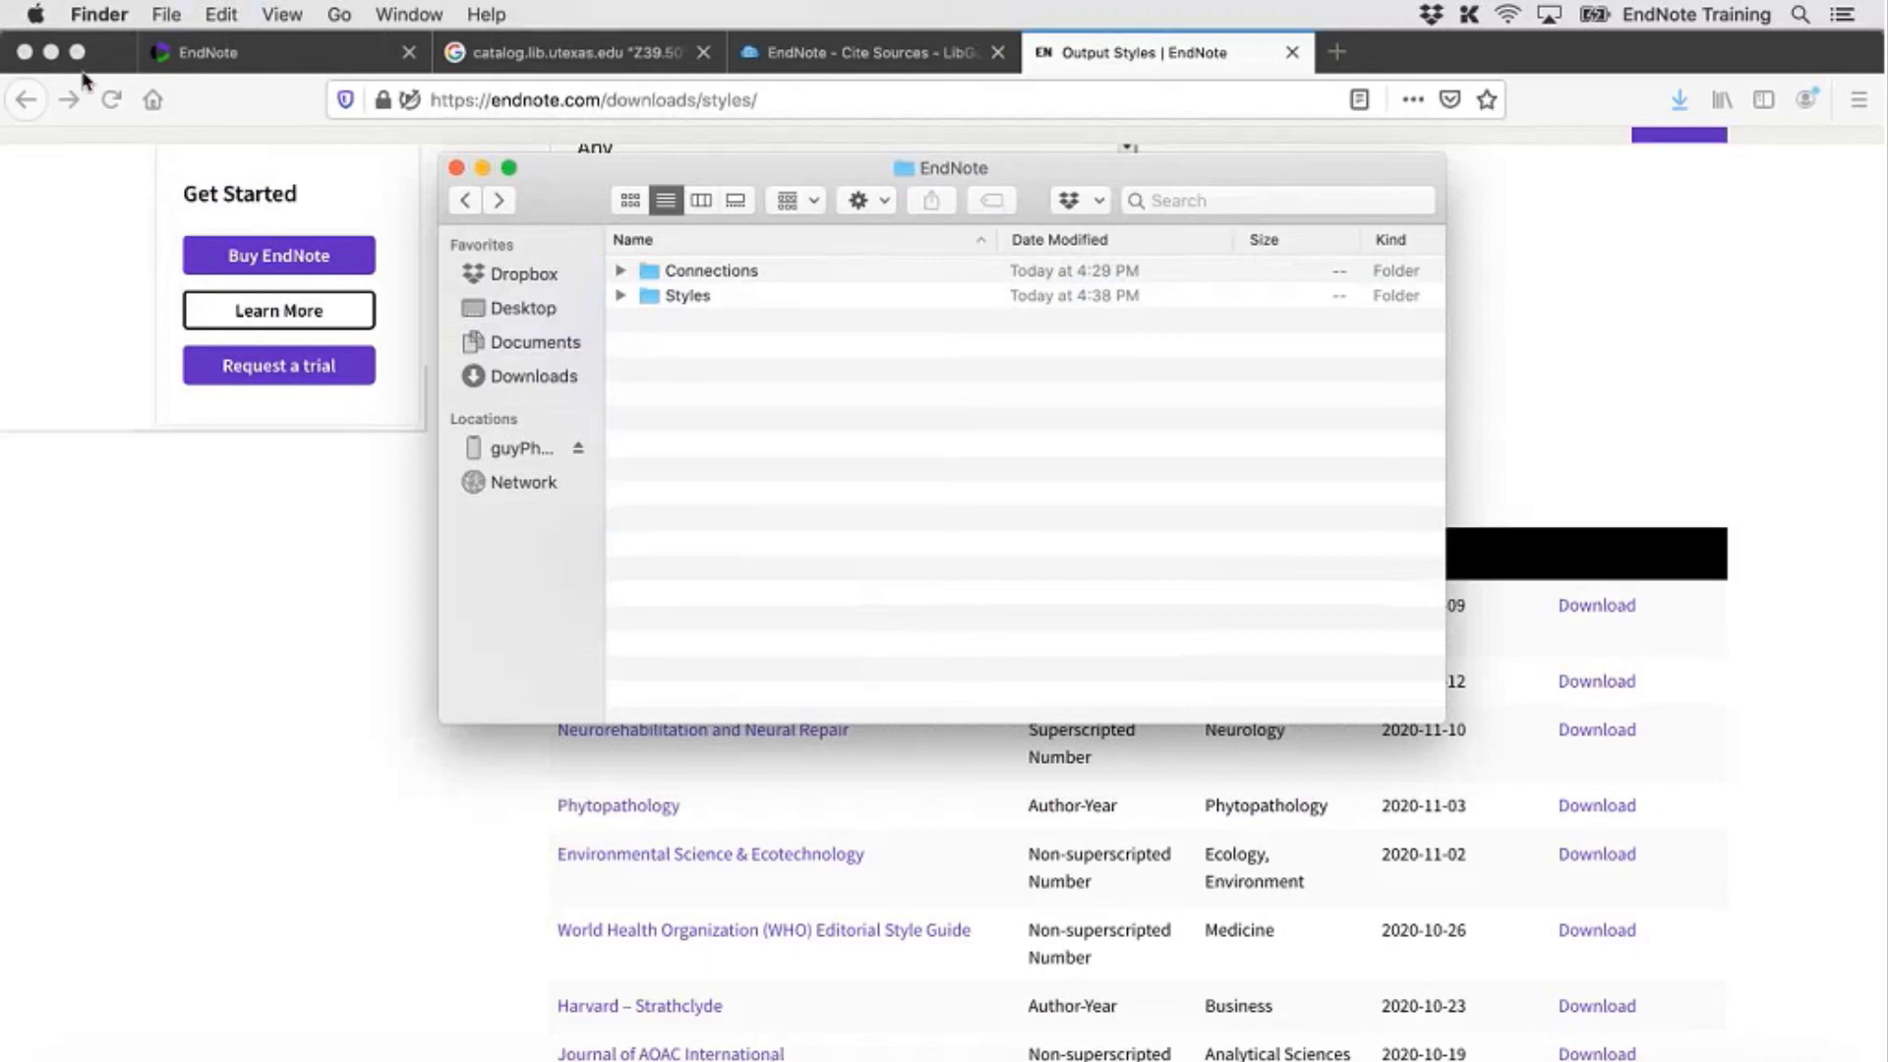
click(51, 52)
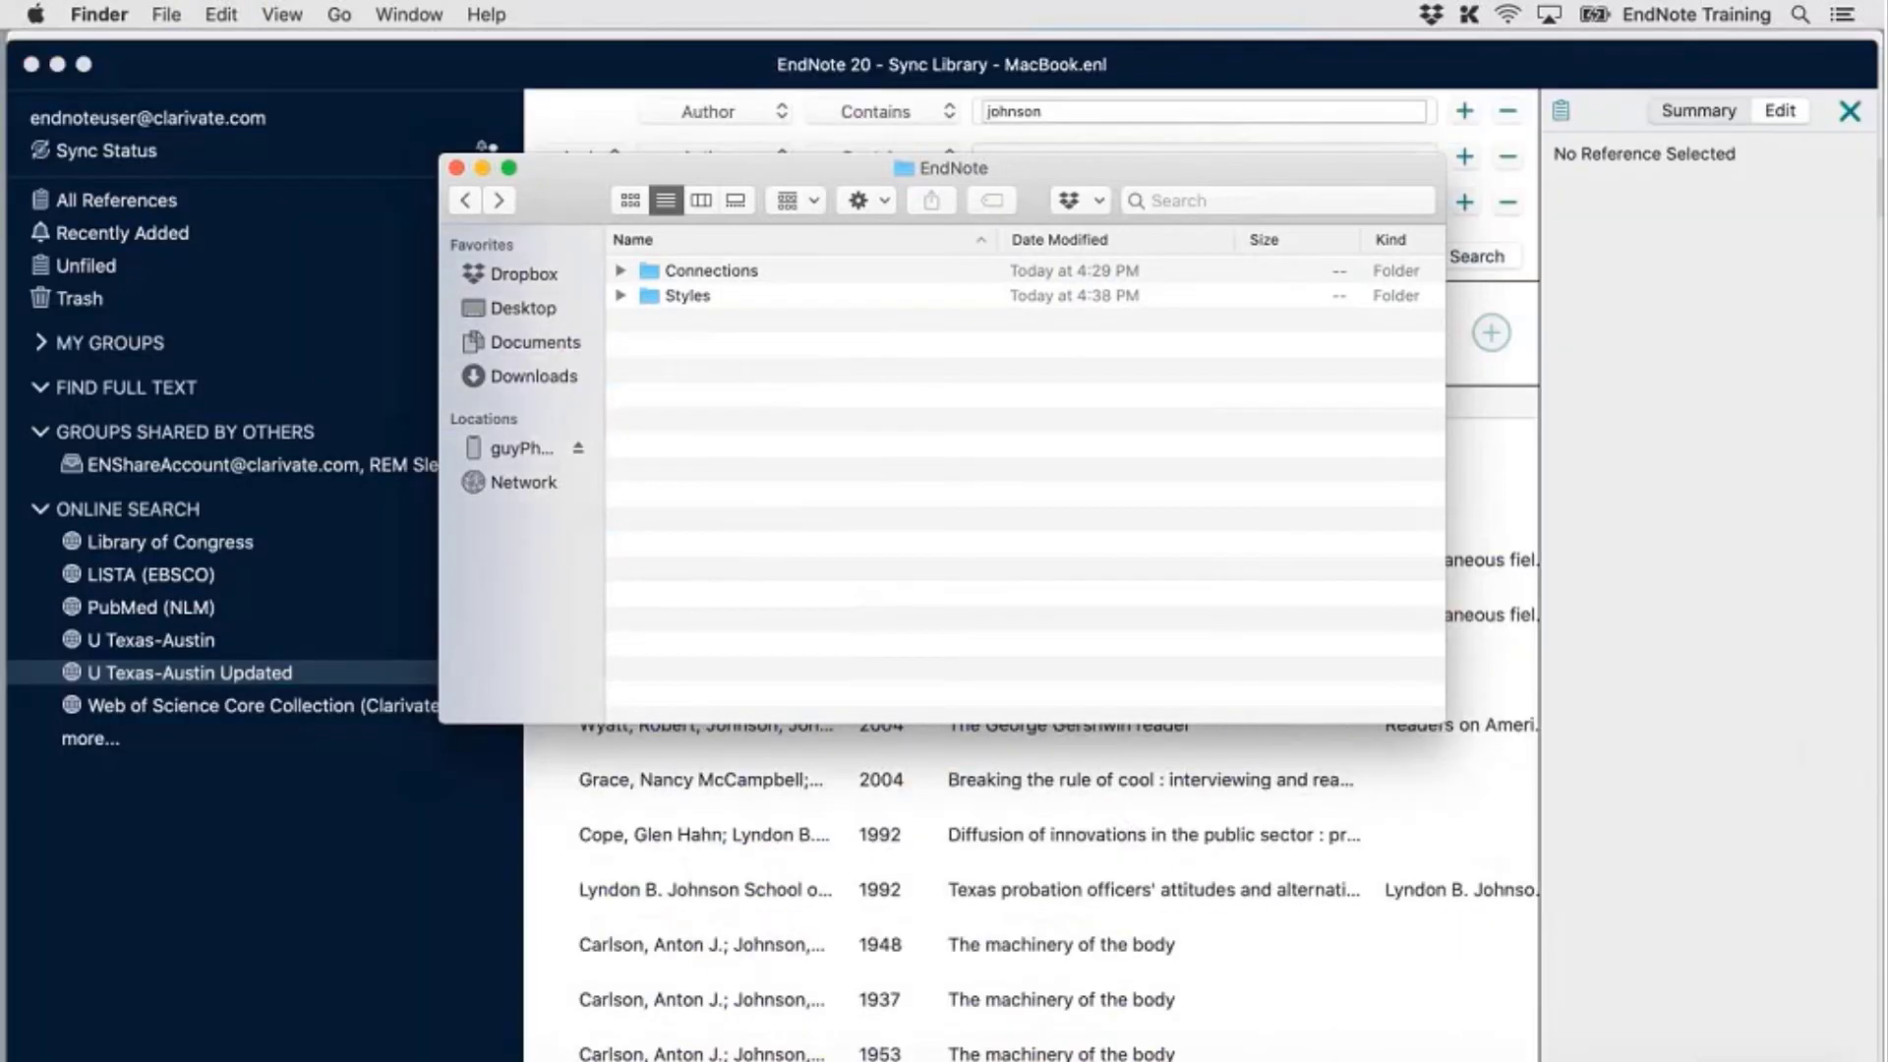
Close the EndNote Finder window and move the EndNote and Safari windows out of the way
click(456, 168)
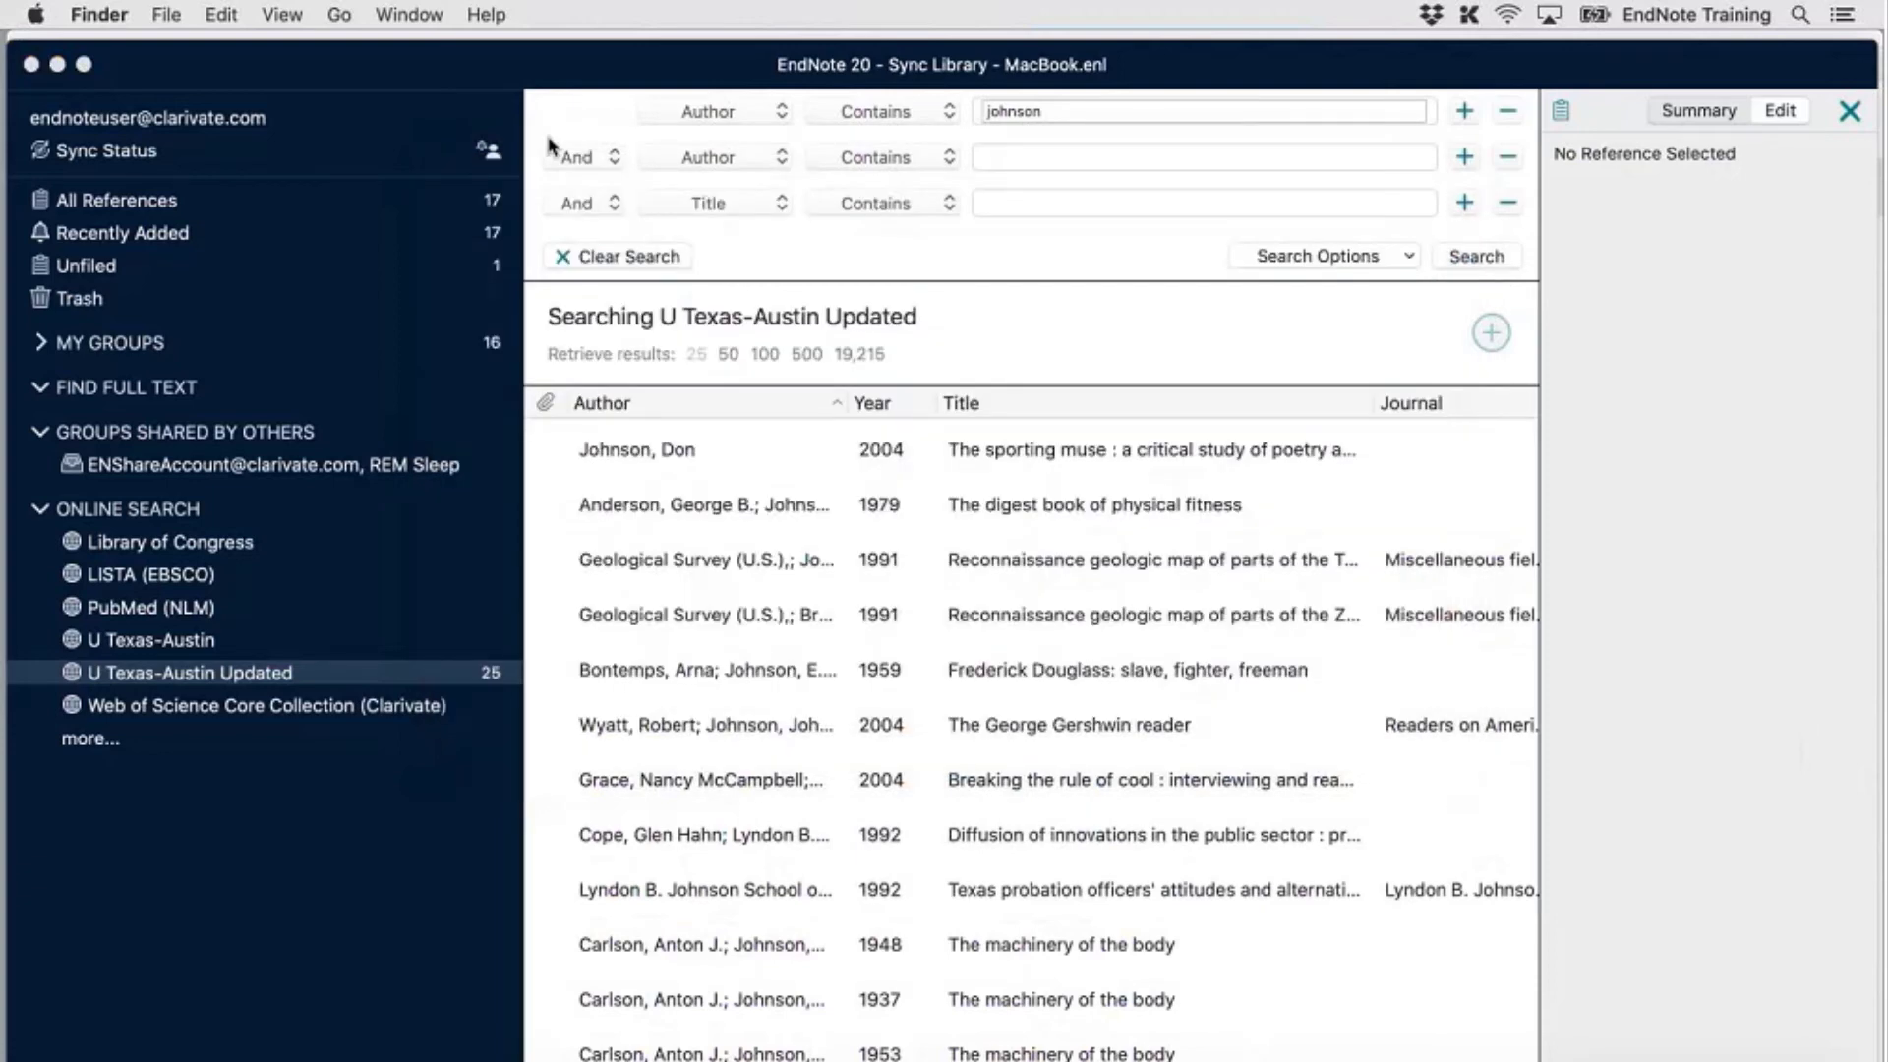
click(489, 93)
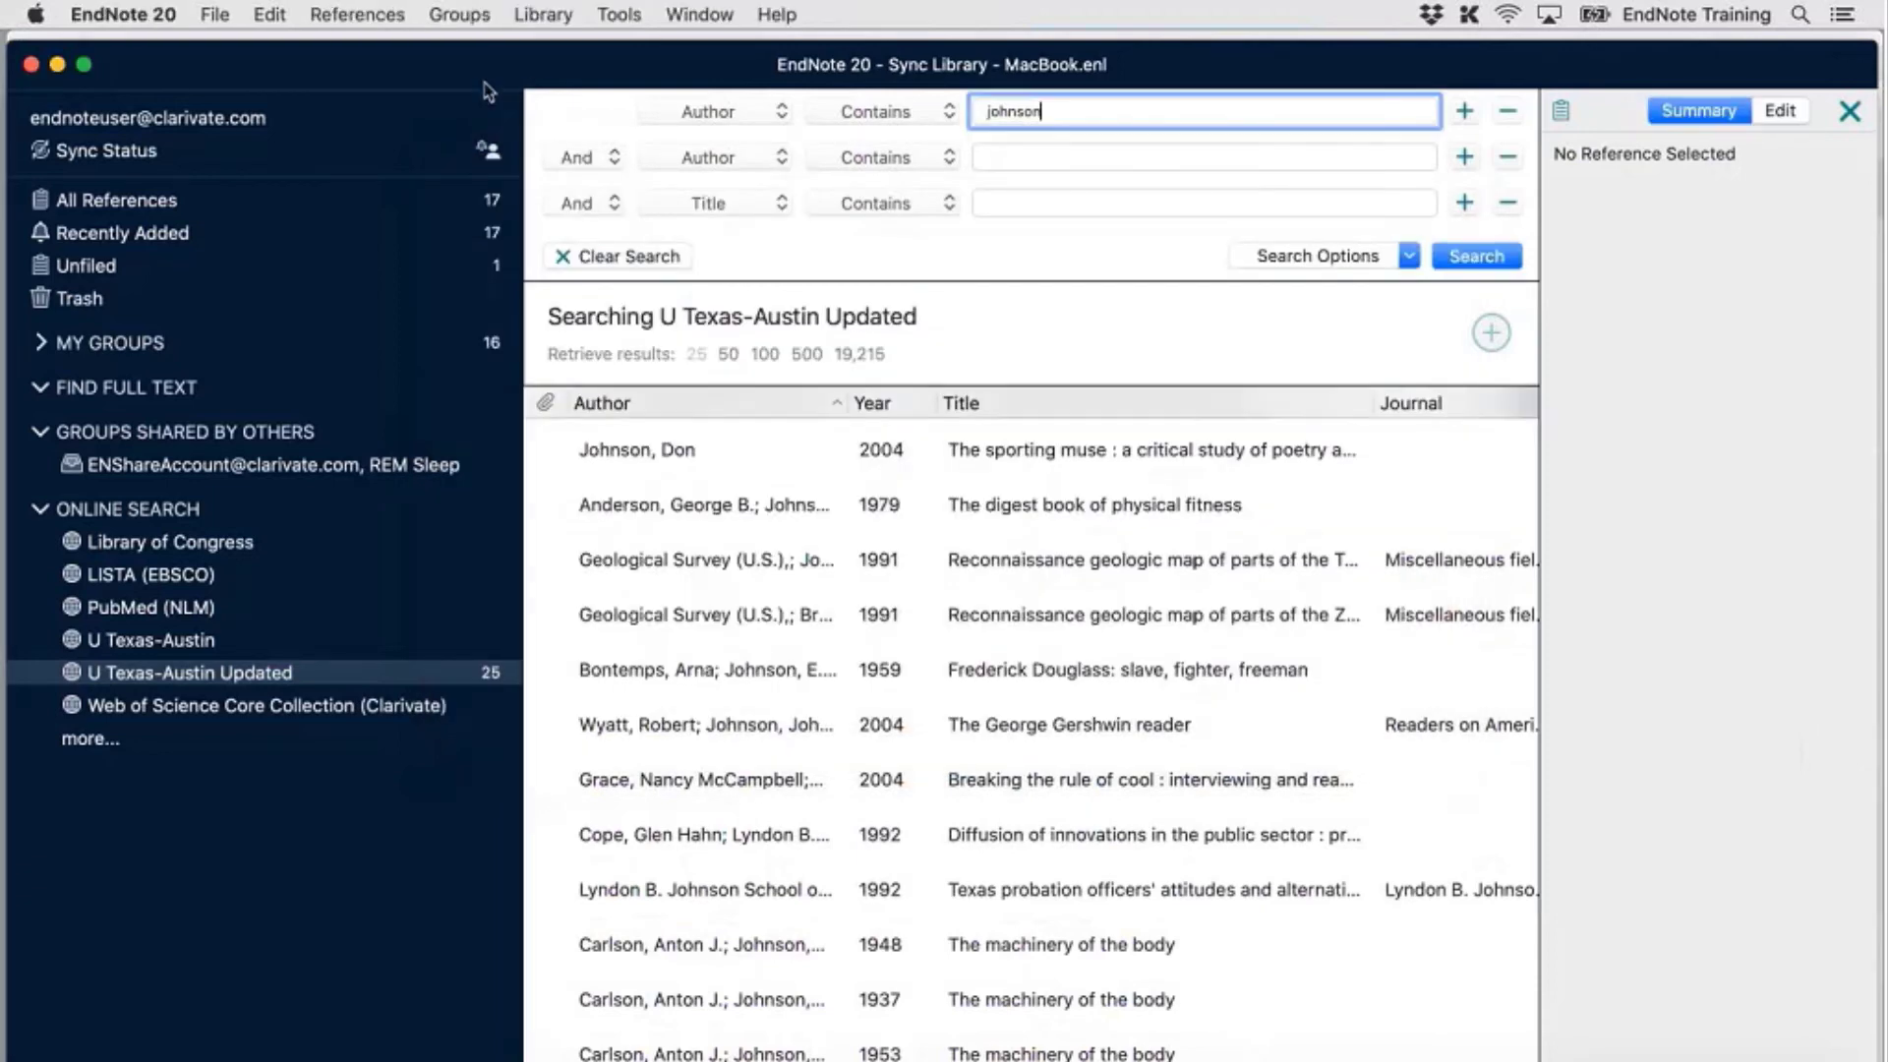
key(super+q)
click(489, 93)
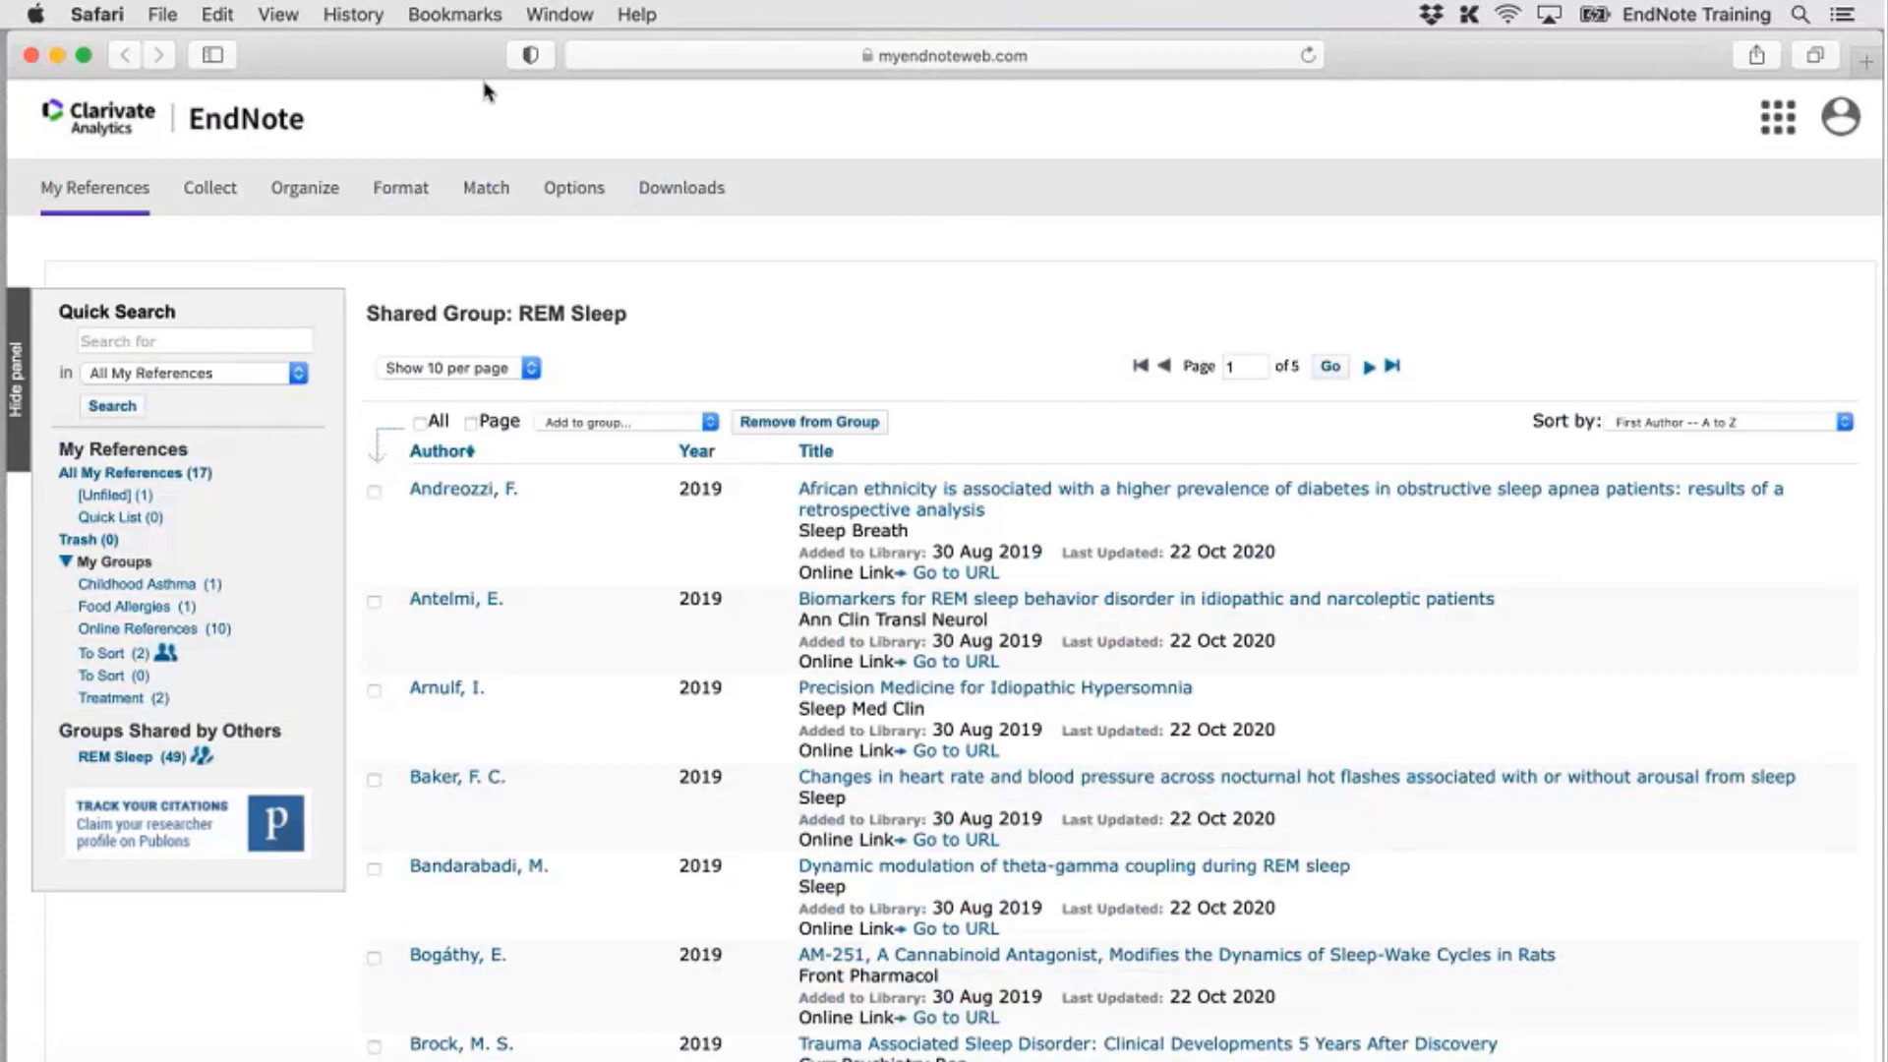
click(83, 59)
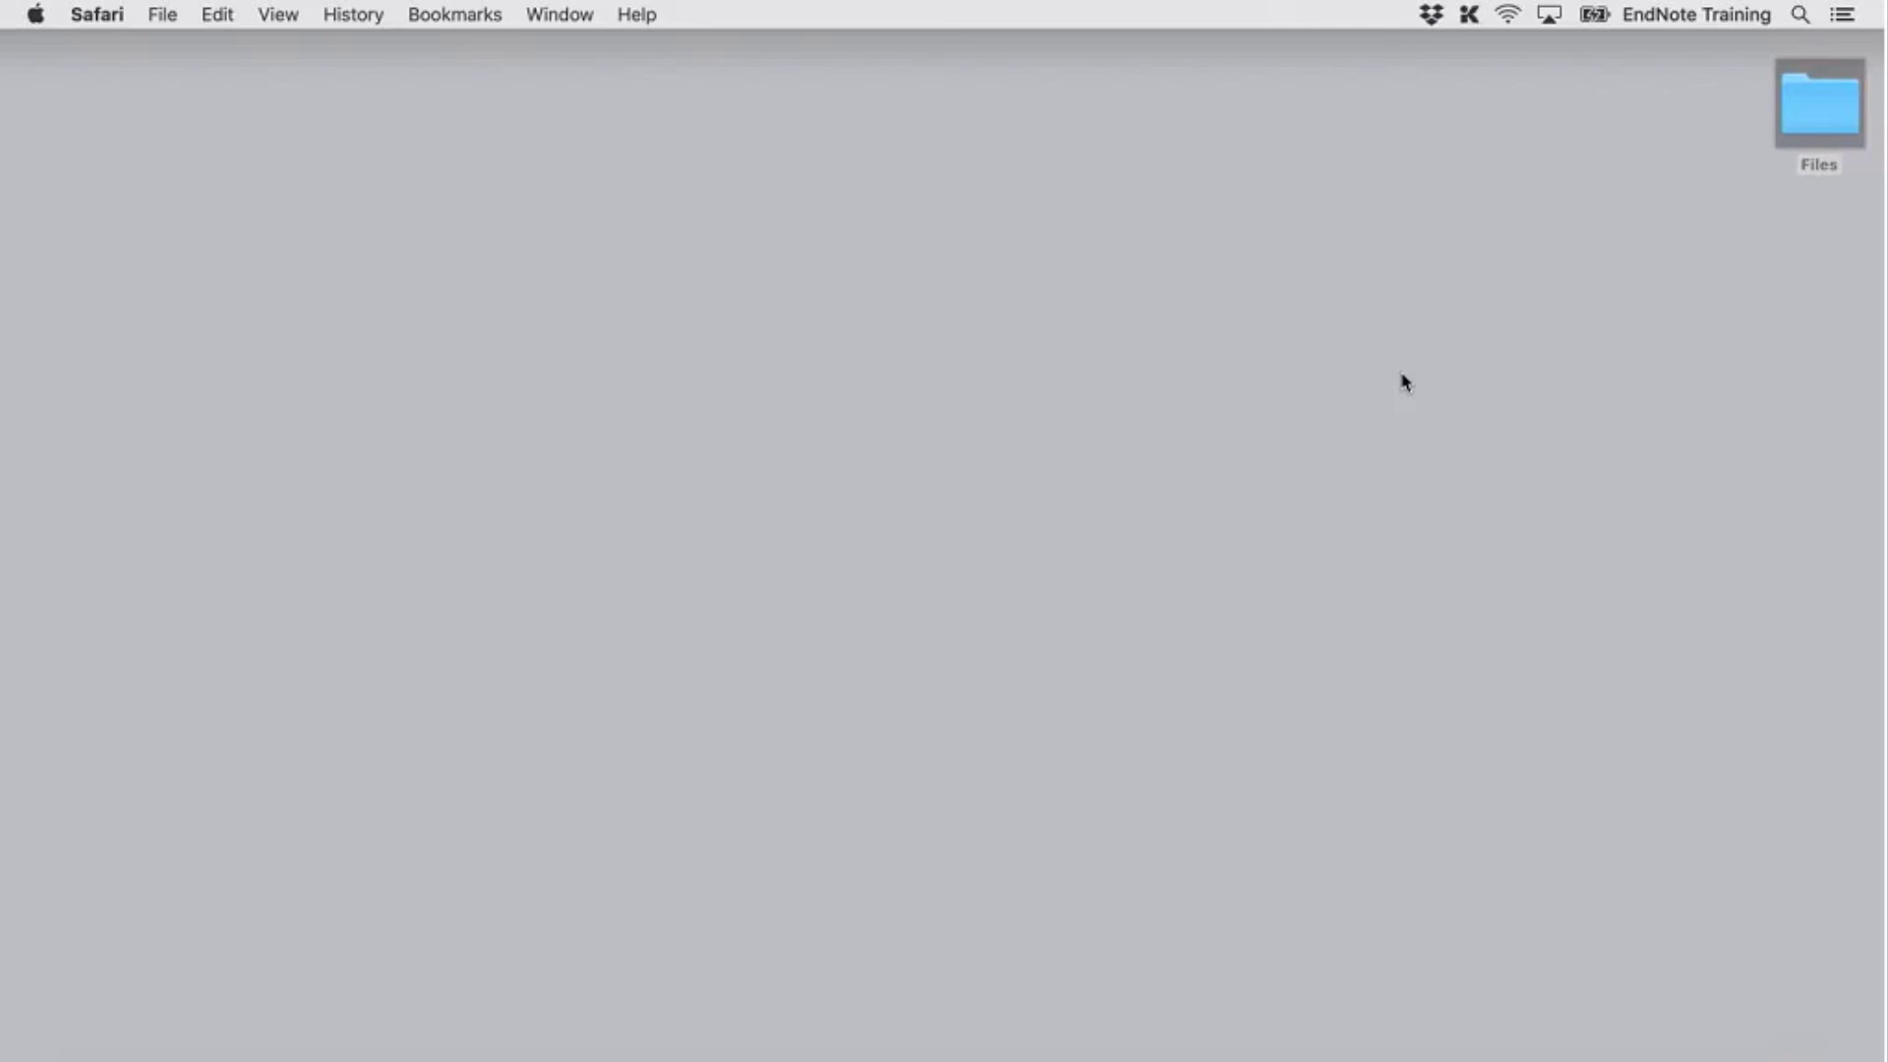
Open pubmed_result.txt from the desktop Files folder in TextEdit
click(1847, 114)
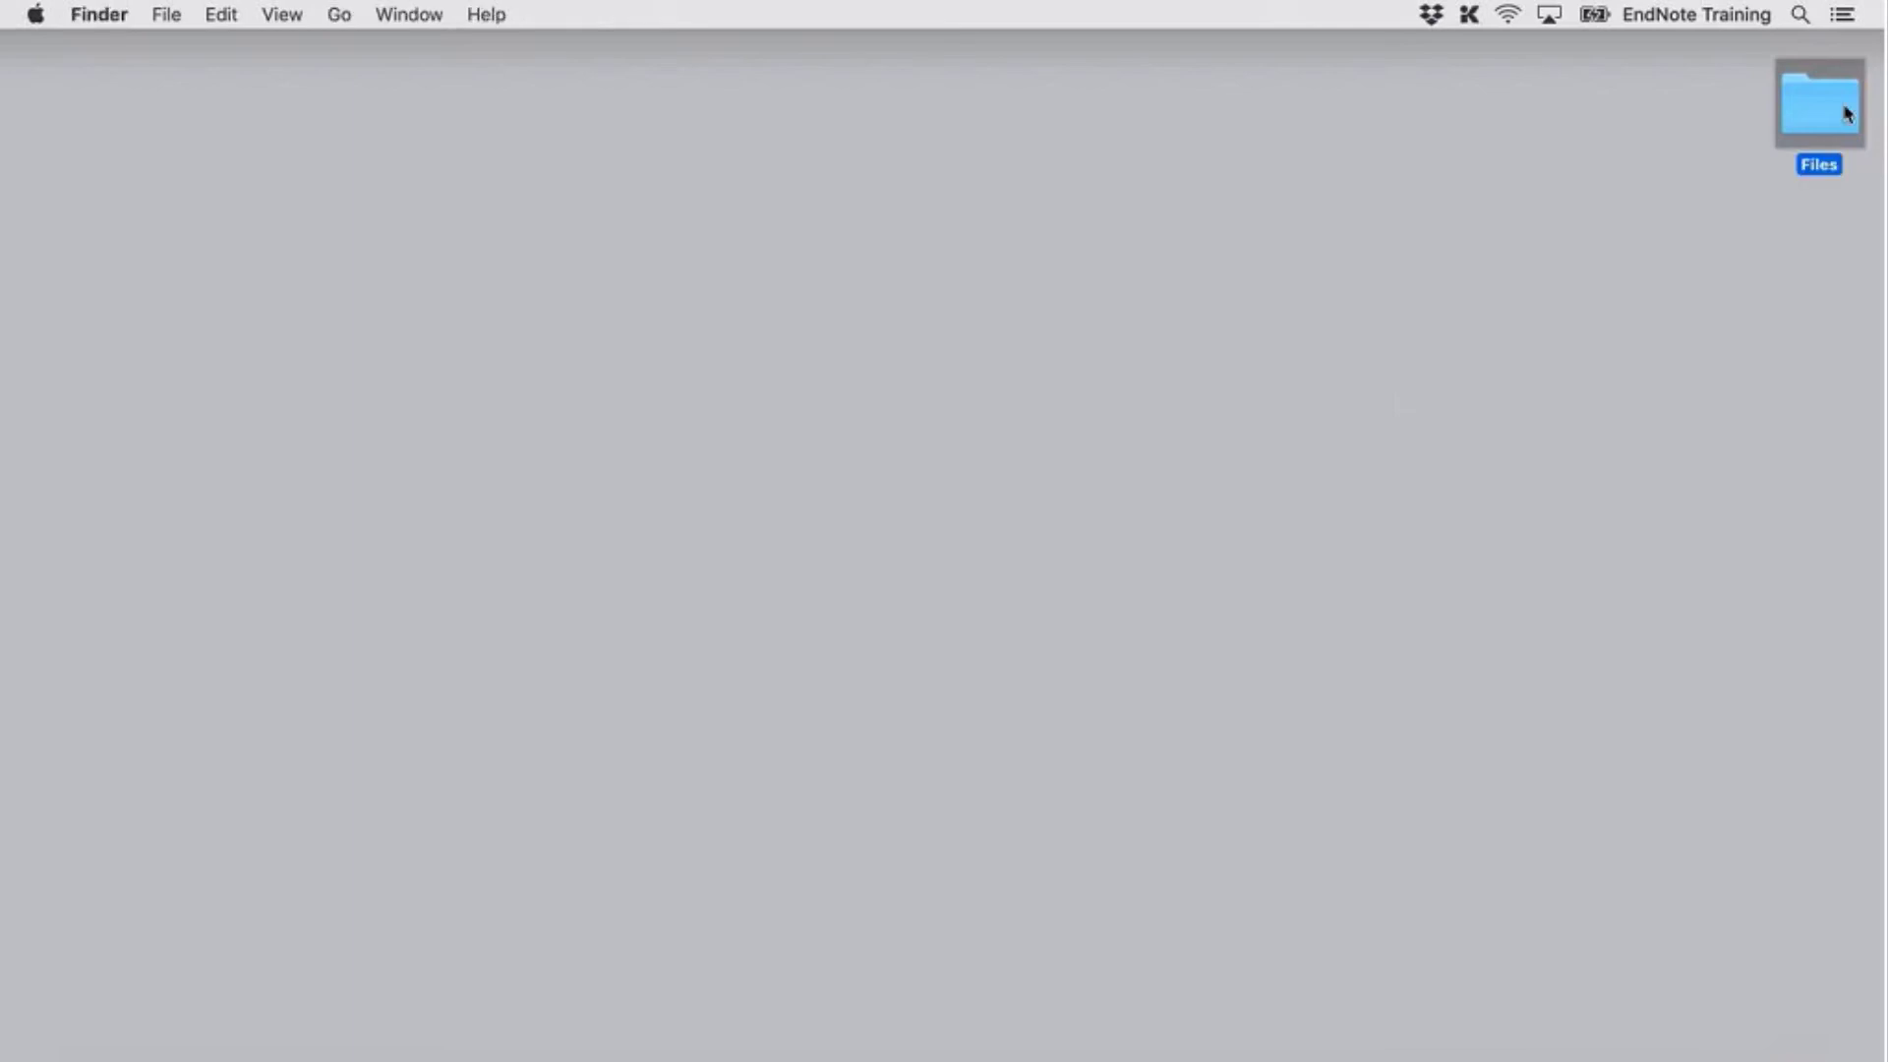
double_click(1847, 114)
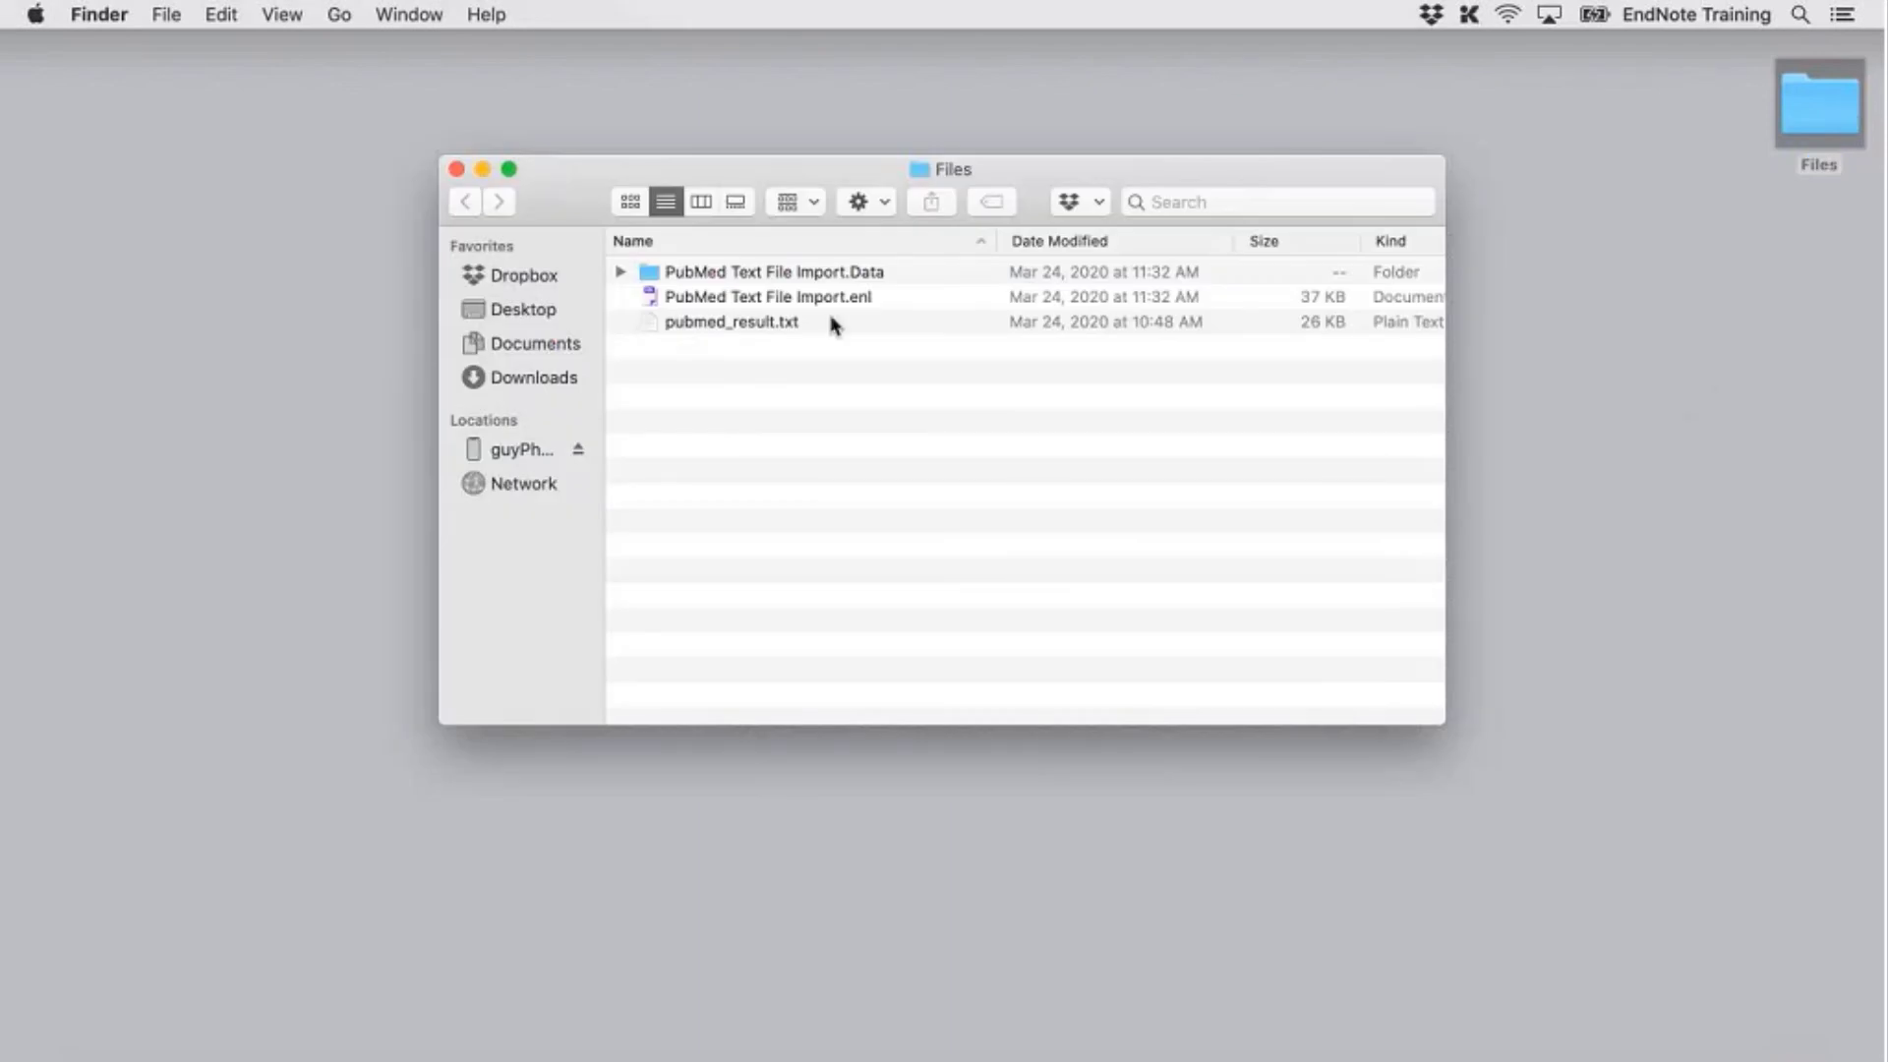
click(797, 324)
double_click(797, 323)
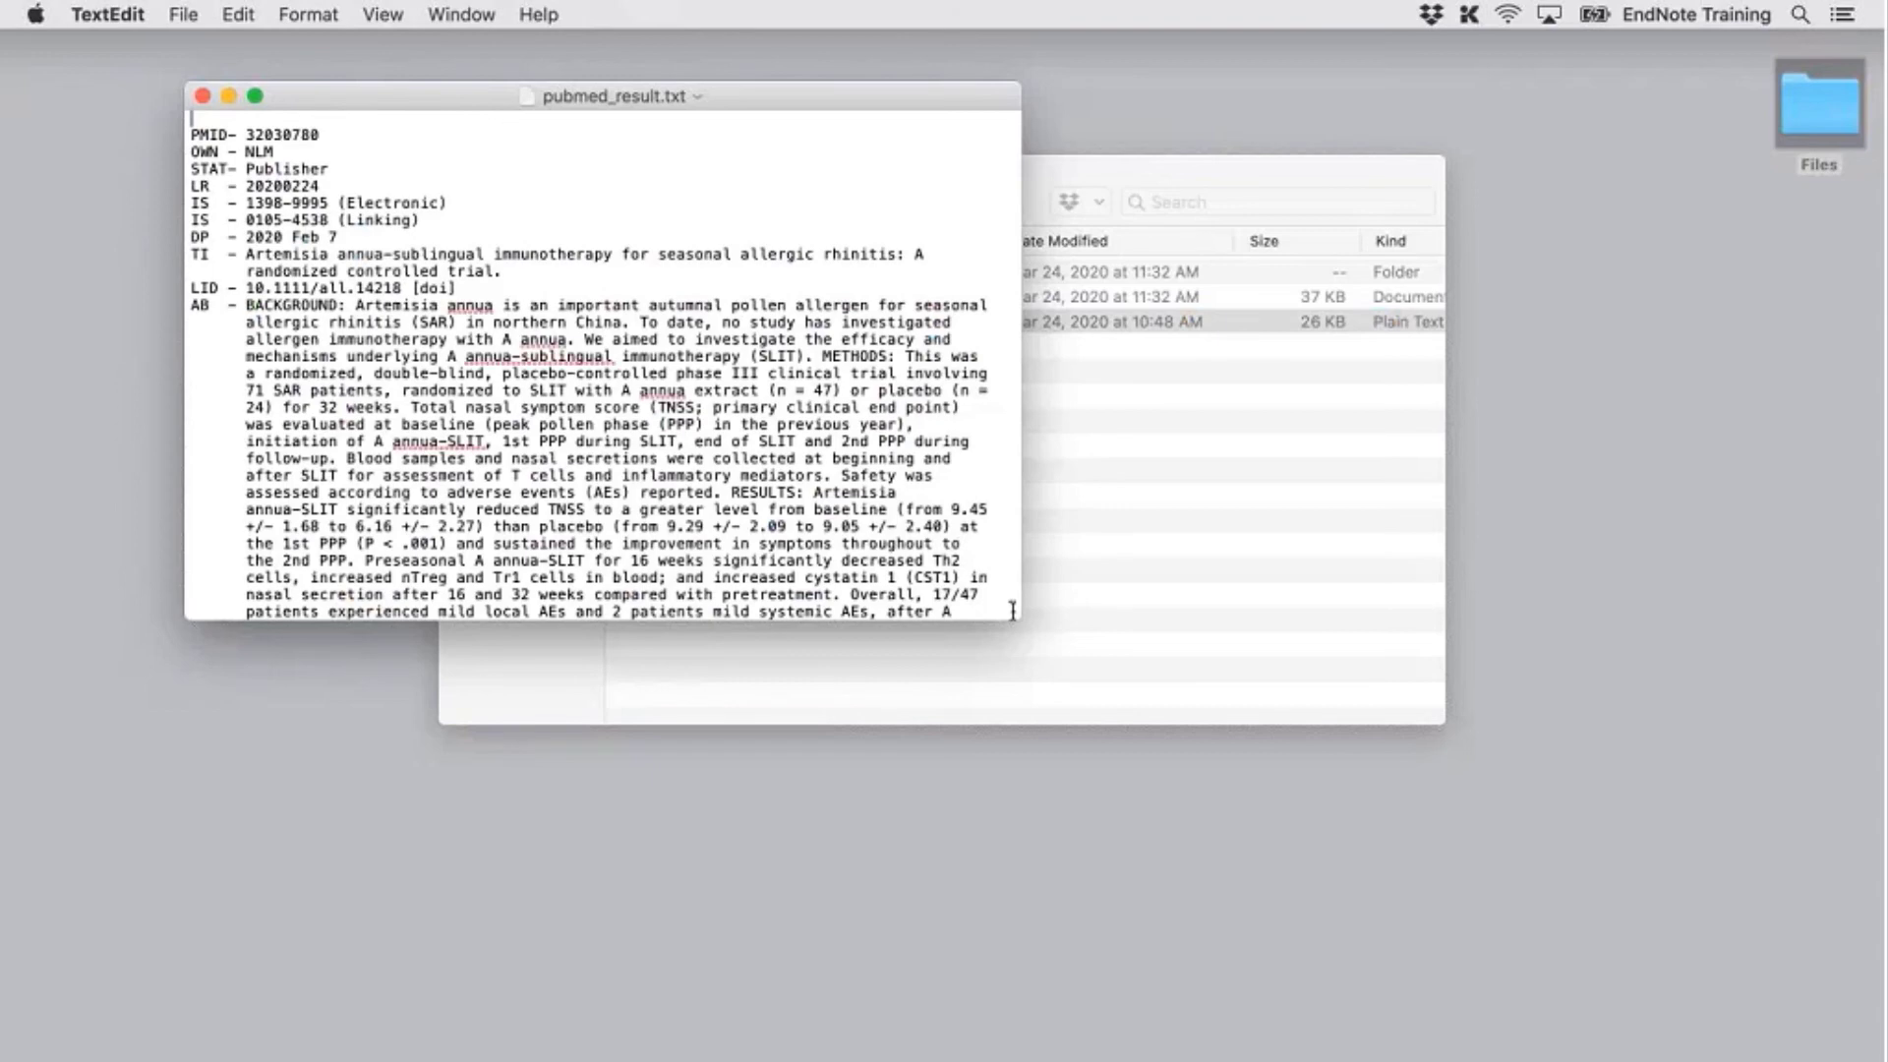
Enlarge the pubmed_result.txt TextEdit window and place it down the left side of the screen
drag(1016, 616, 1522, 968)
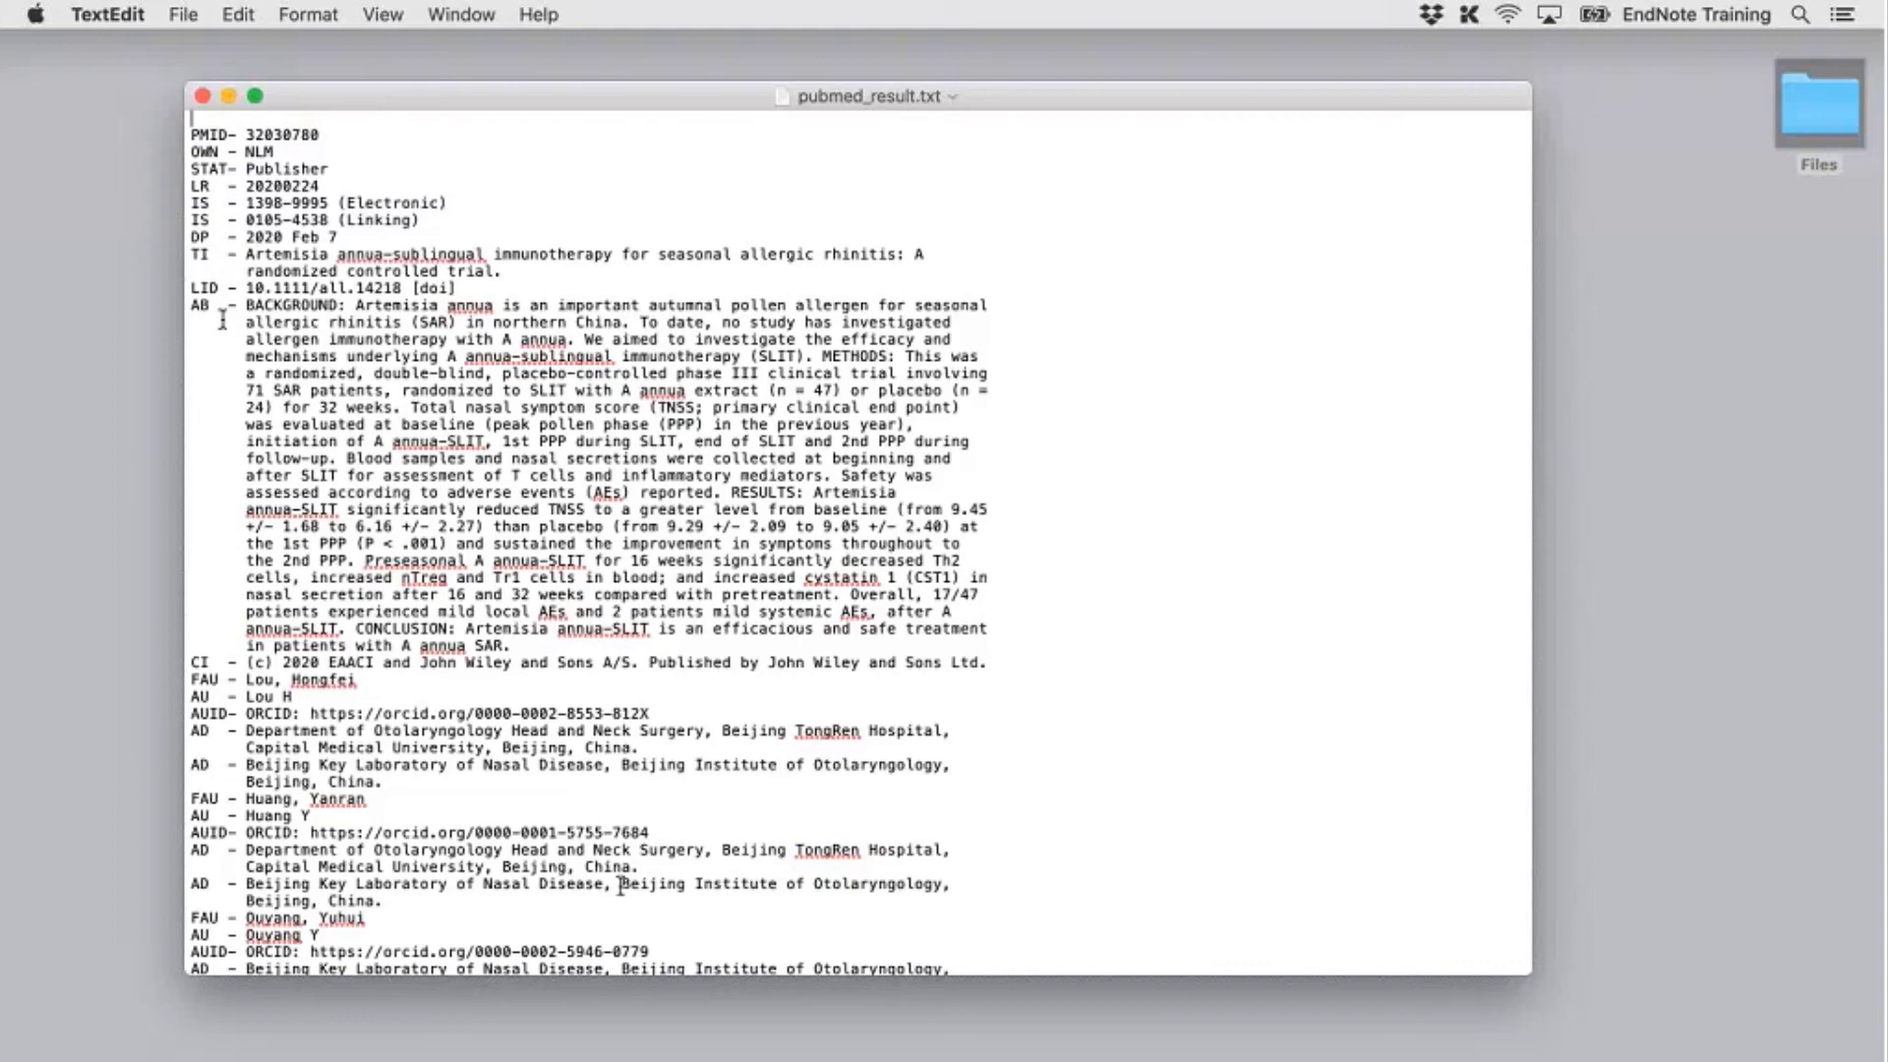
drag(606, 92, 425, 49)
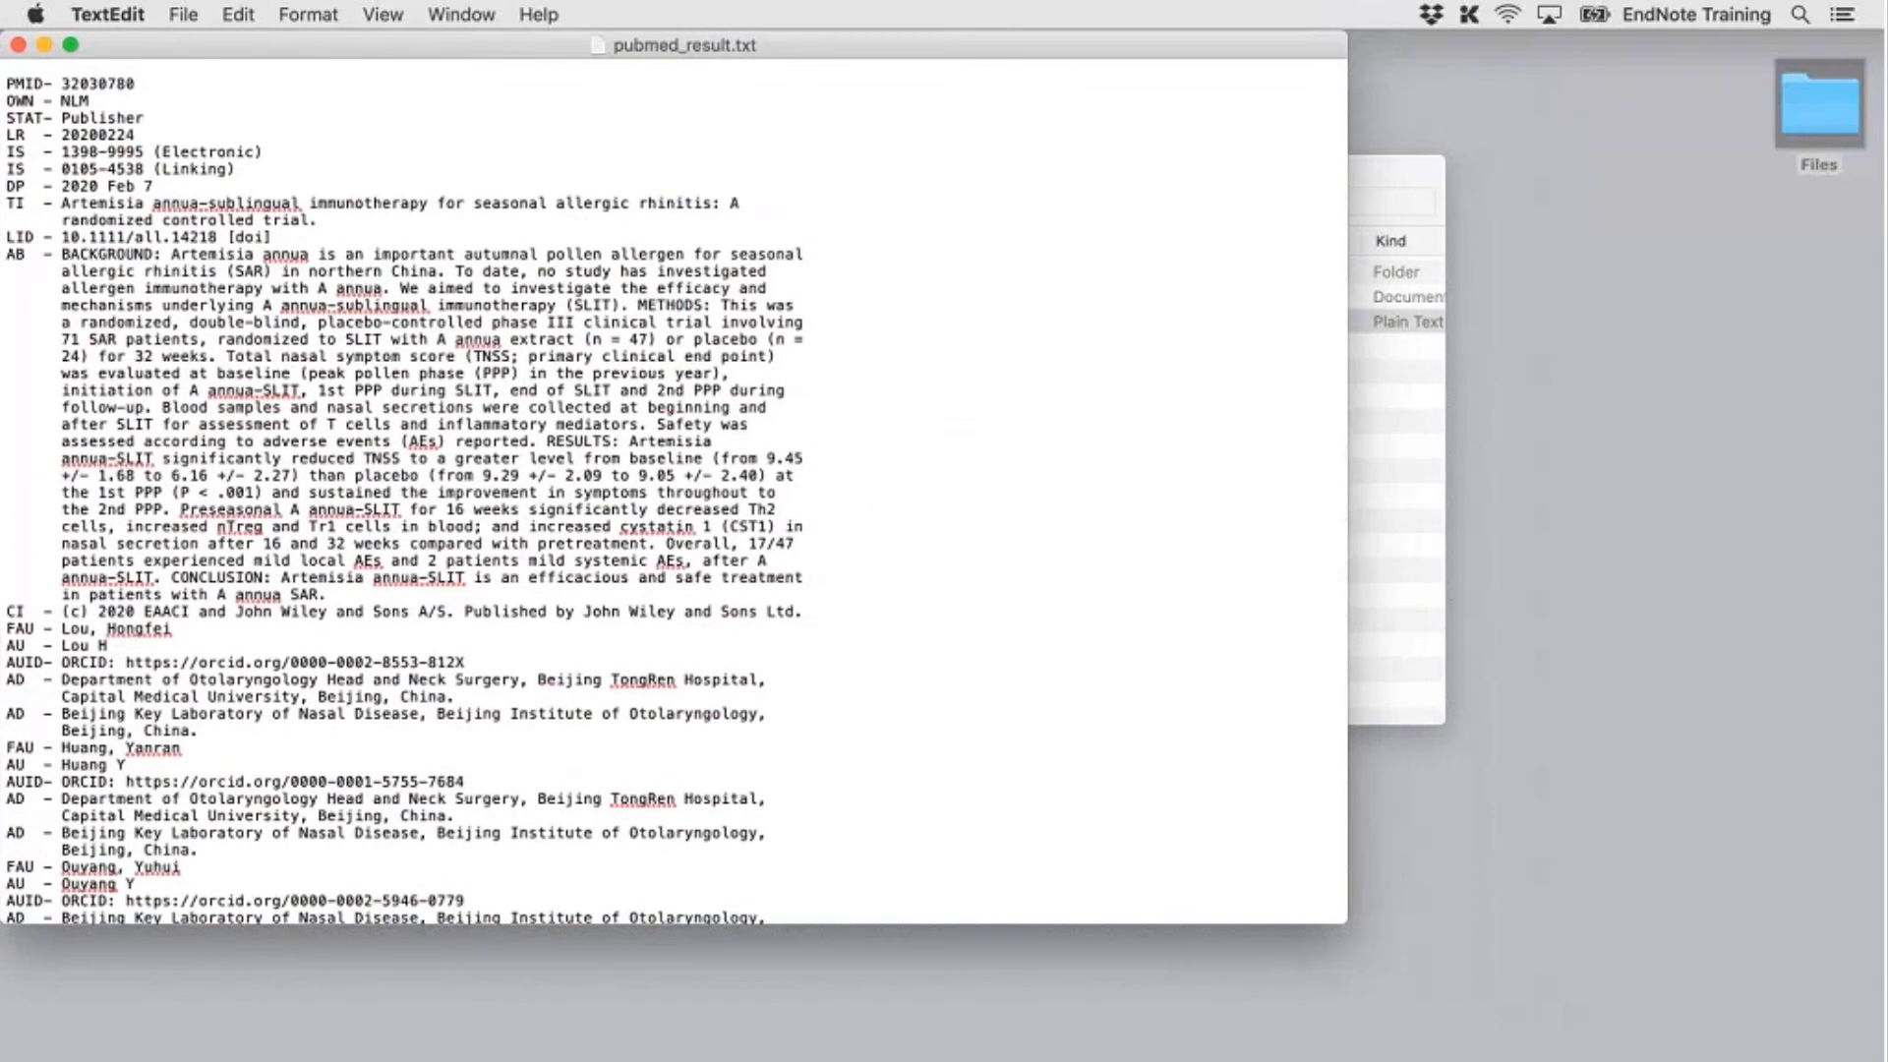
drag(1348, 856, 876, 826)
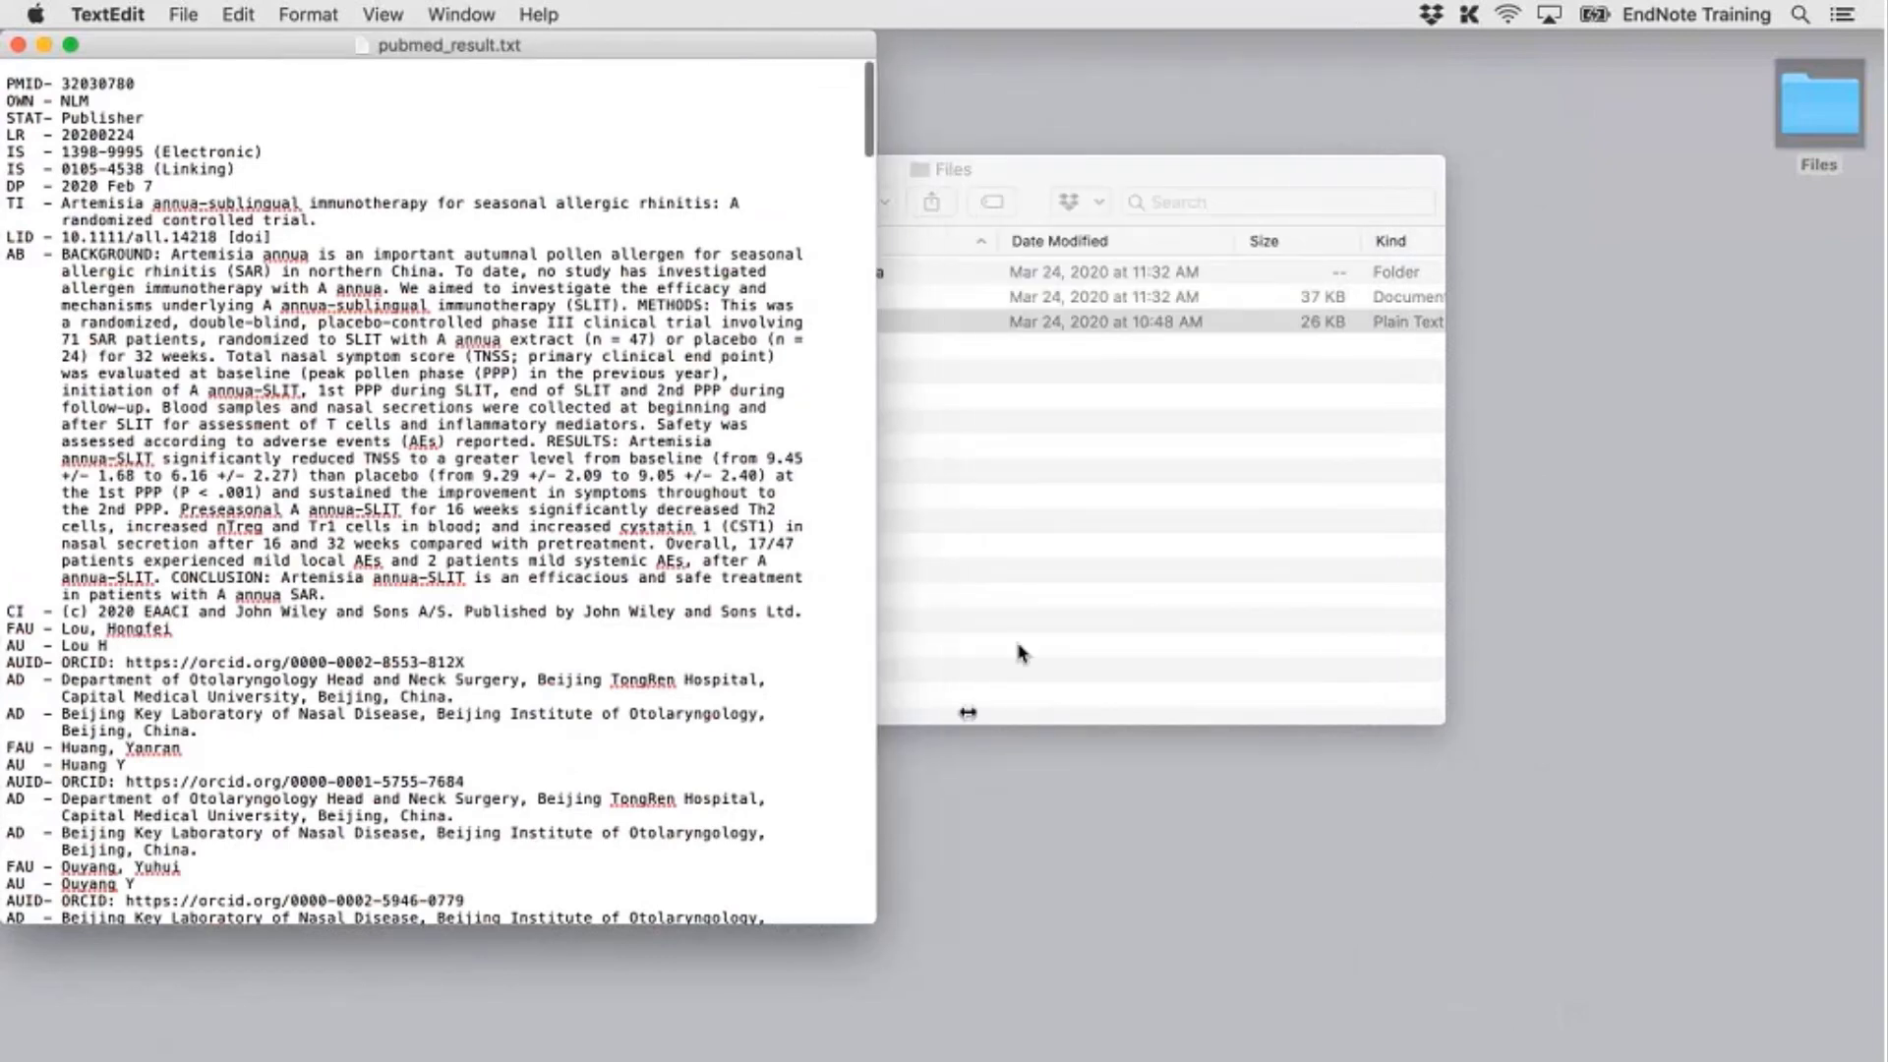
Close the Files folder window and minimize the EndNote library window
click(1022, 653)
click(462, 170)
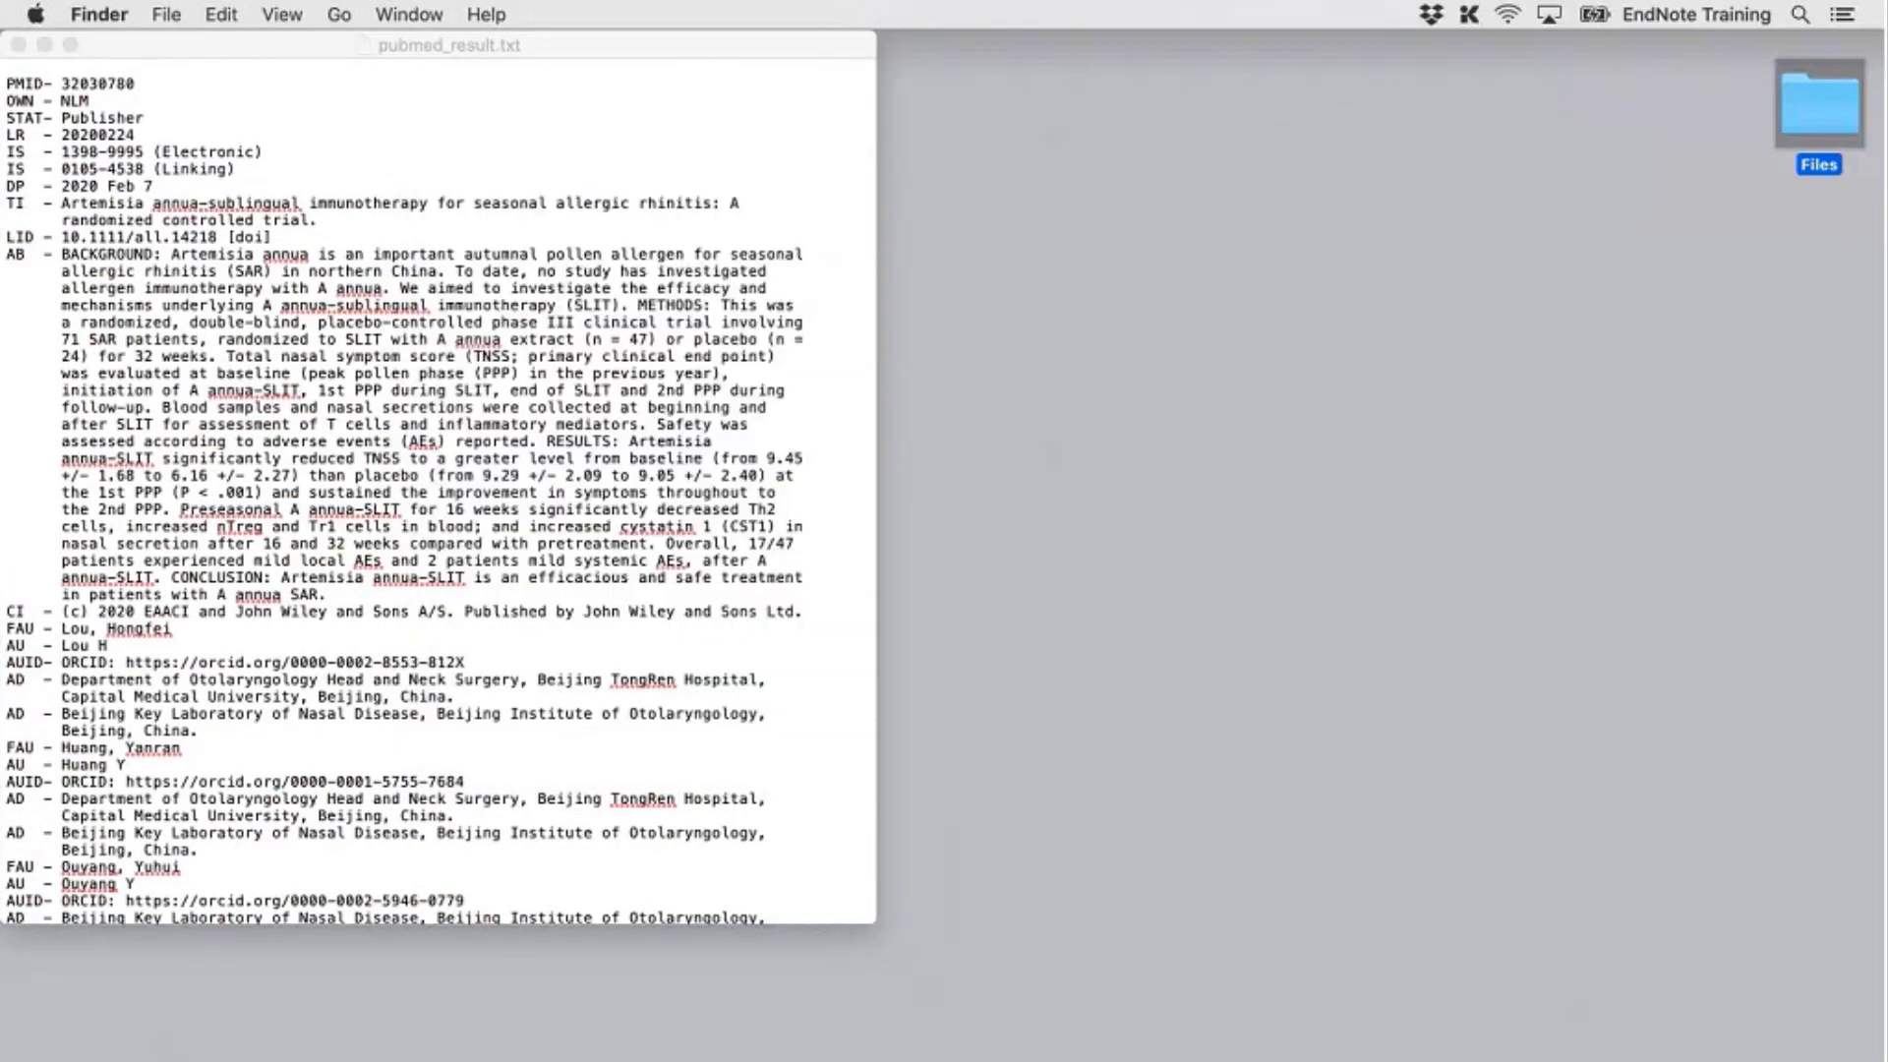
click(1096, 1061)
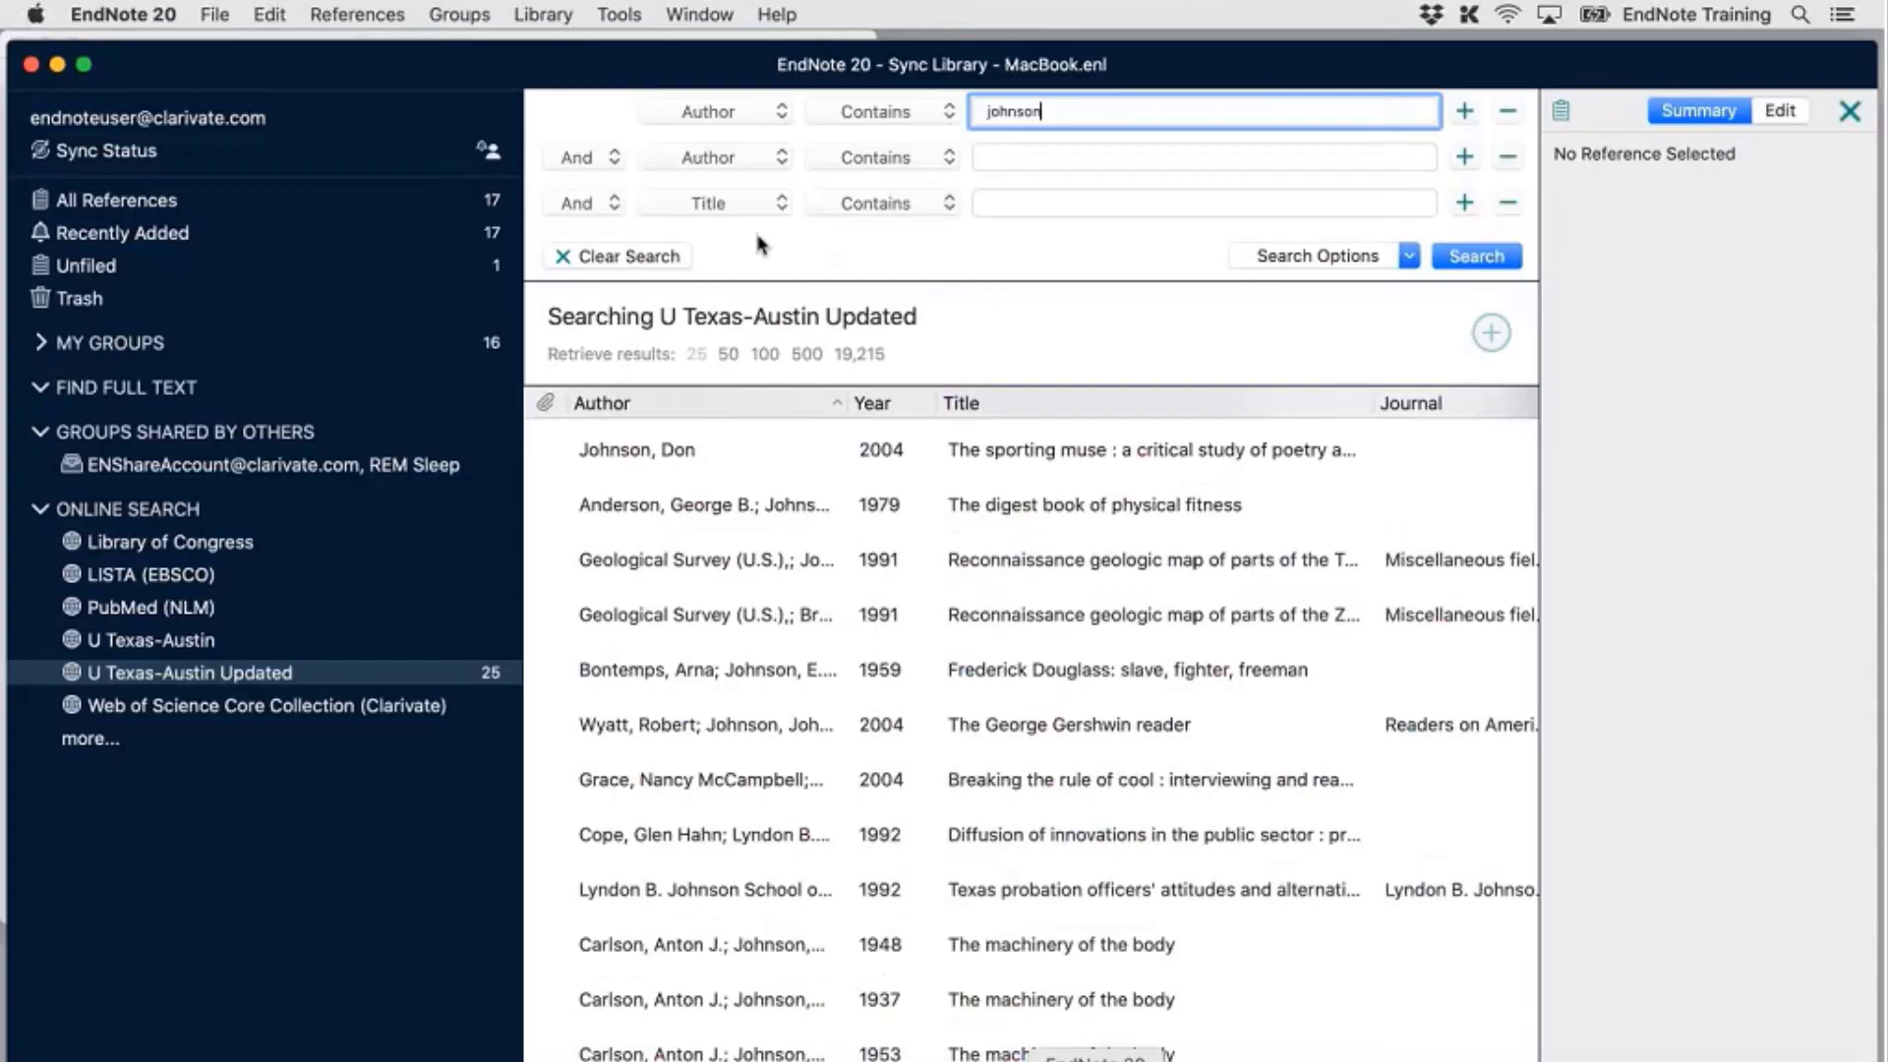
click(57, 64)
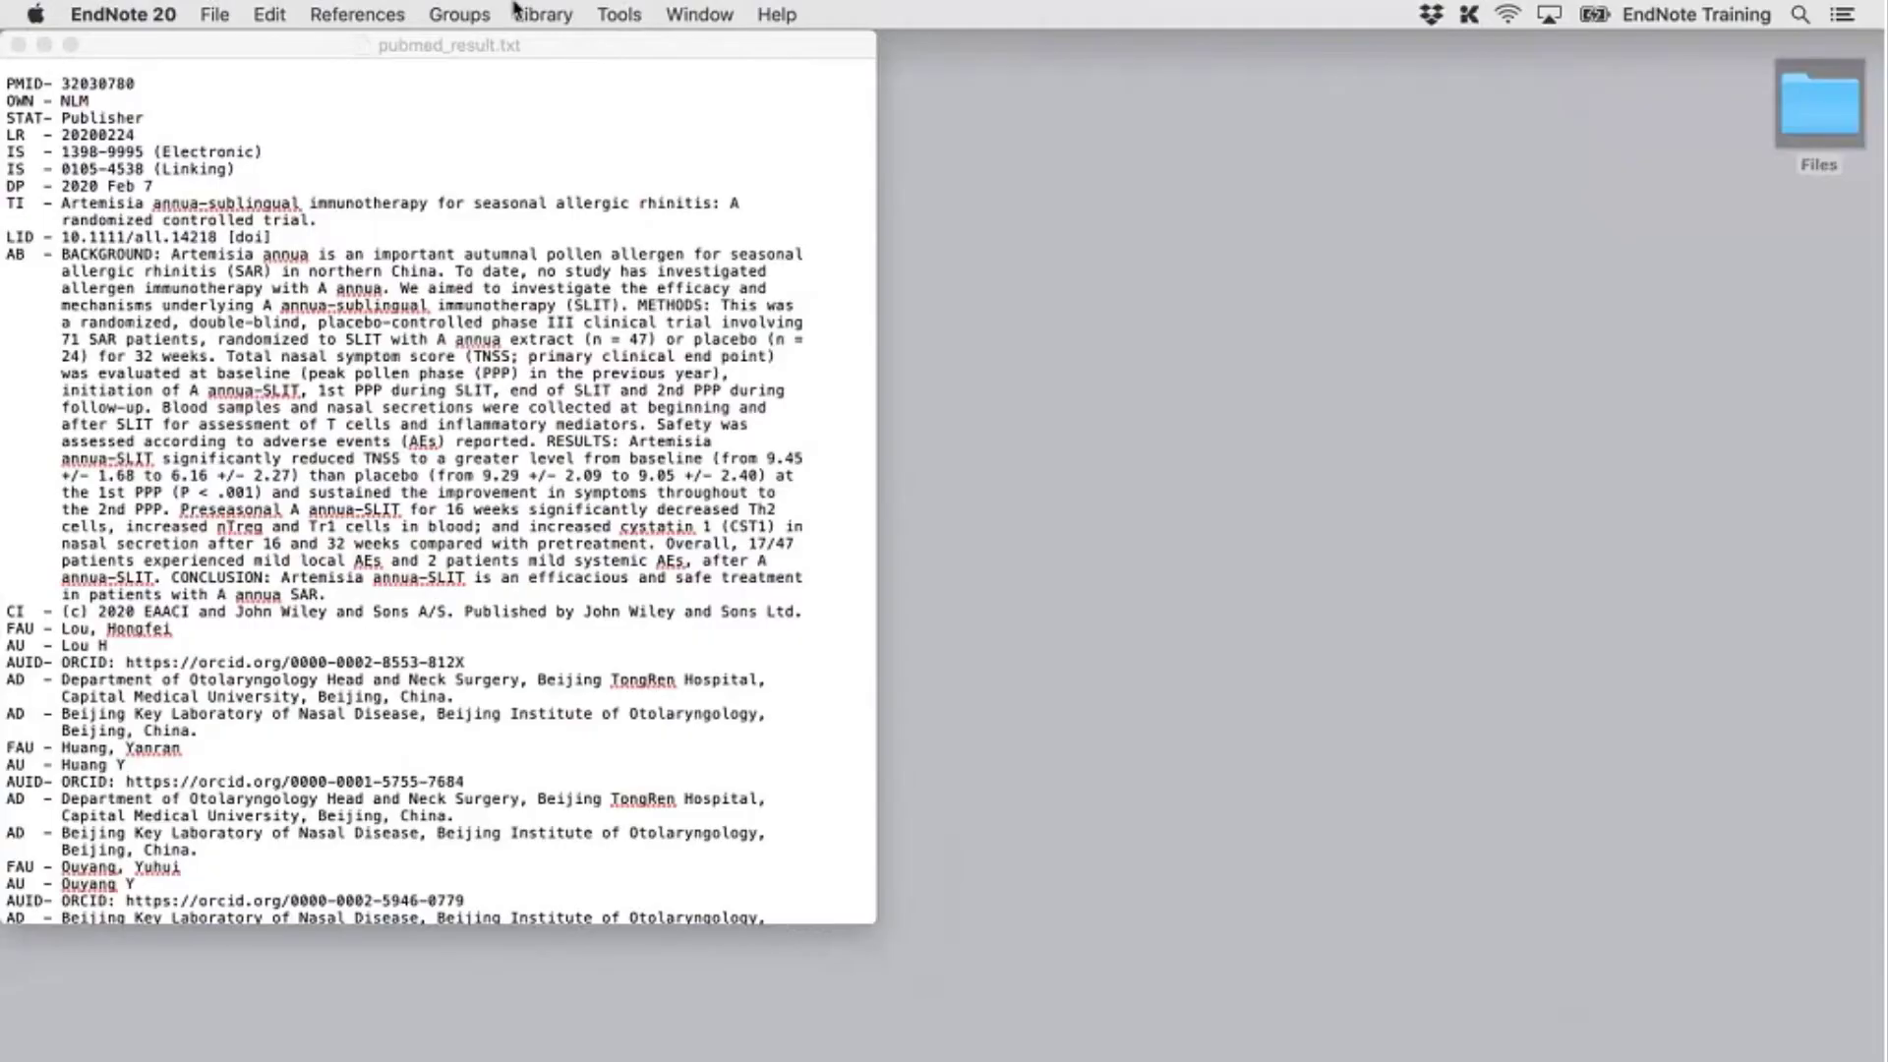
Open EndNote's Import Filters manager and move its window up and to the right
click(598, 15)
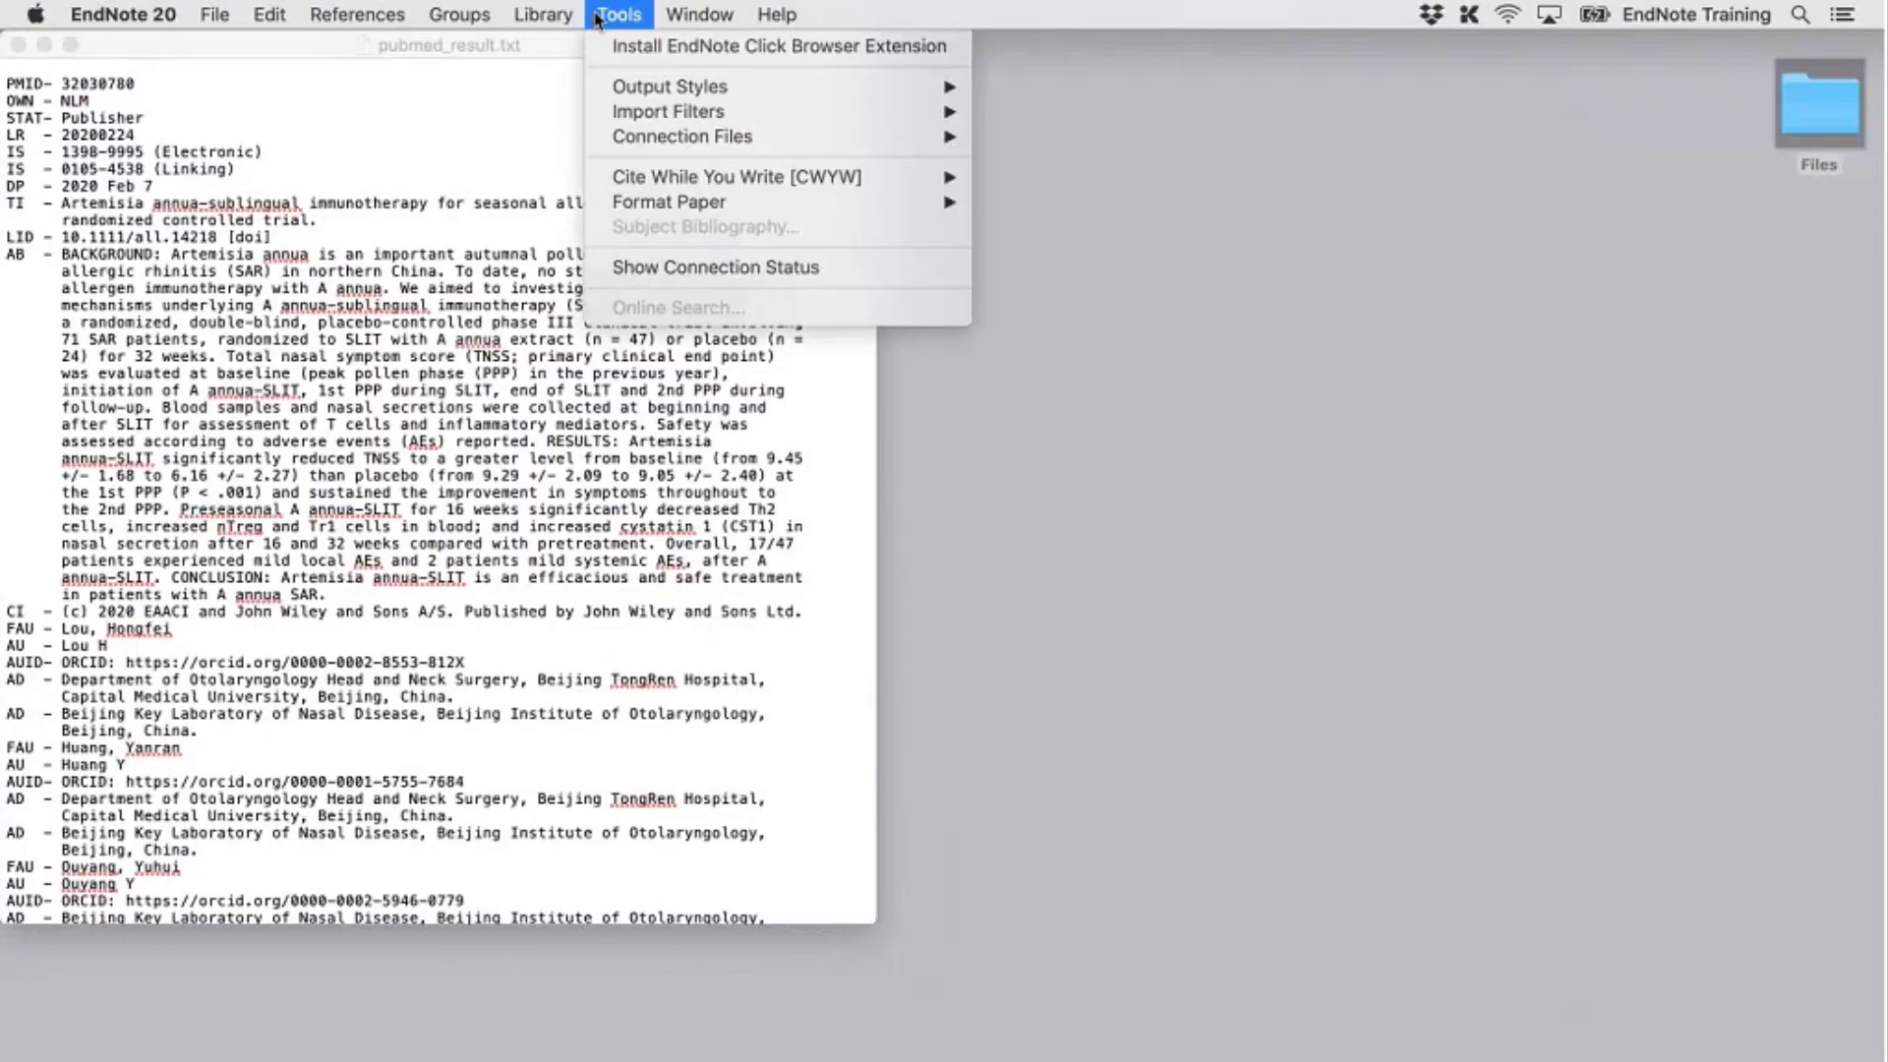
mouse_move(683, 113)
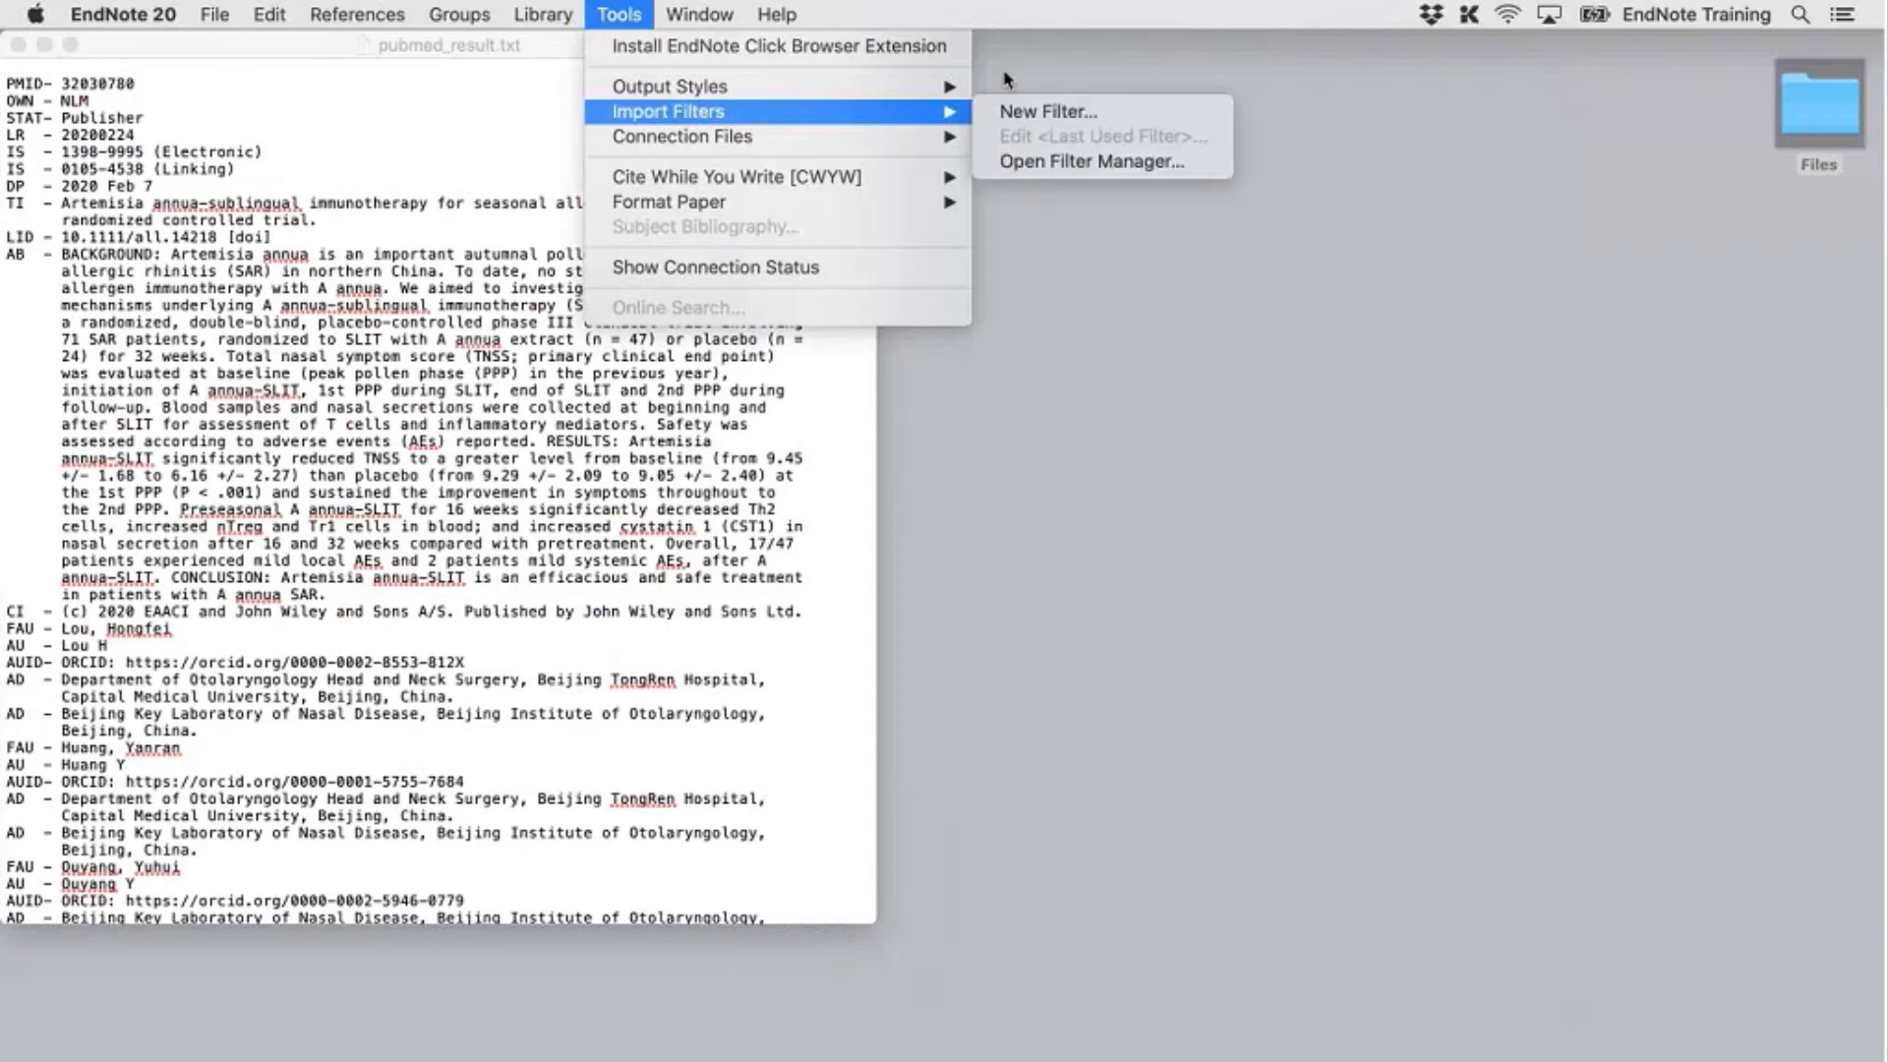
mouse_move(954, 137)
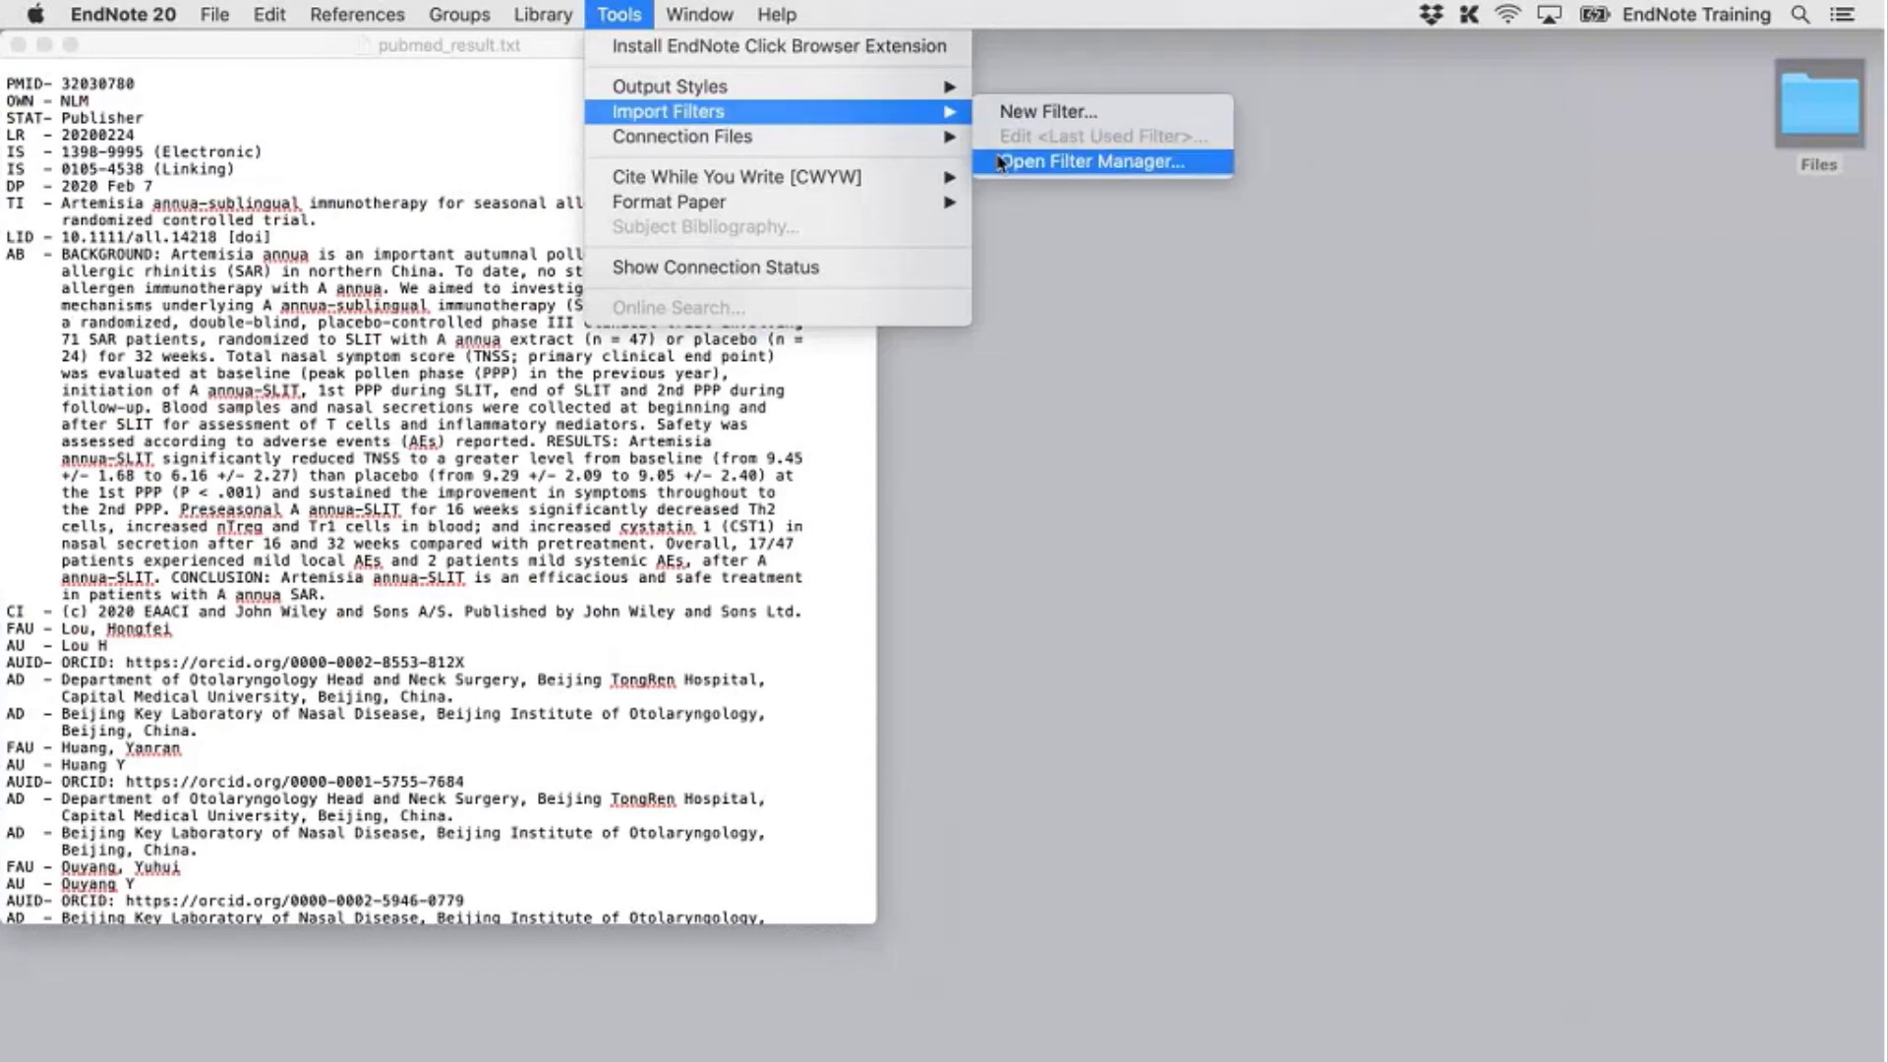
click(1000, 164)
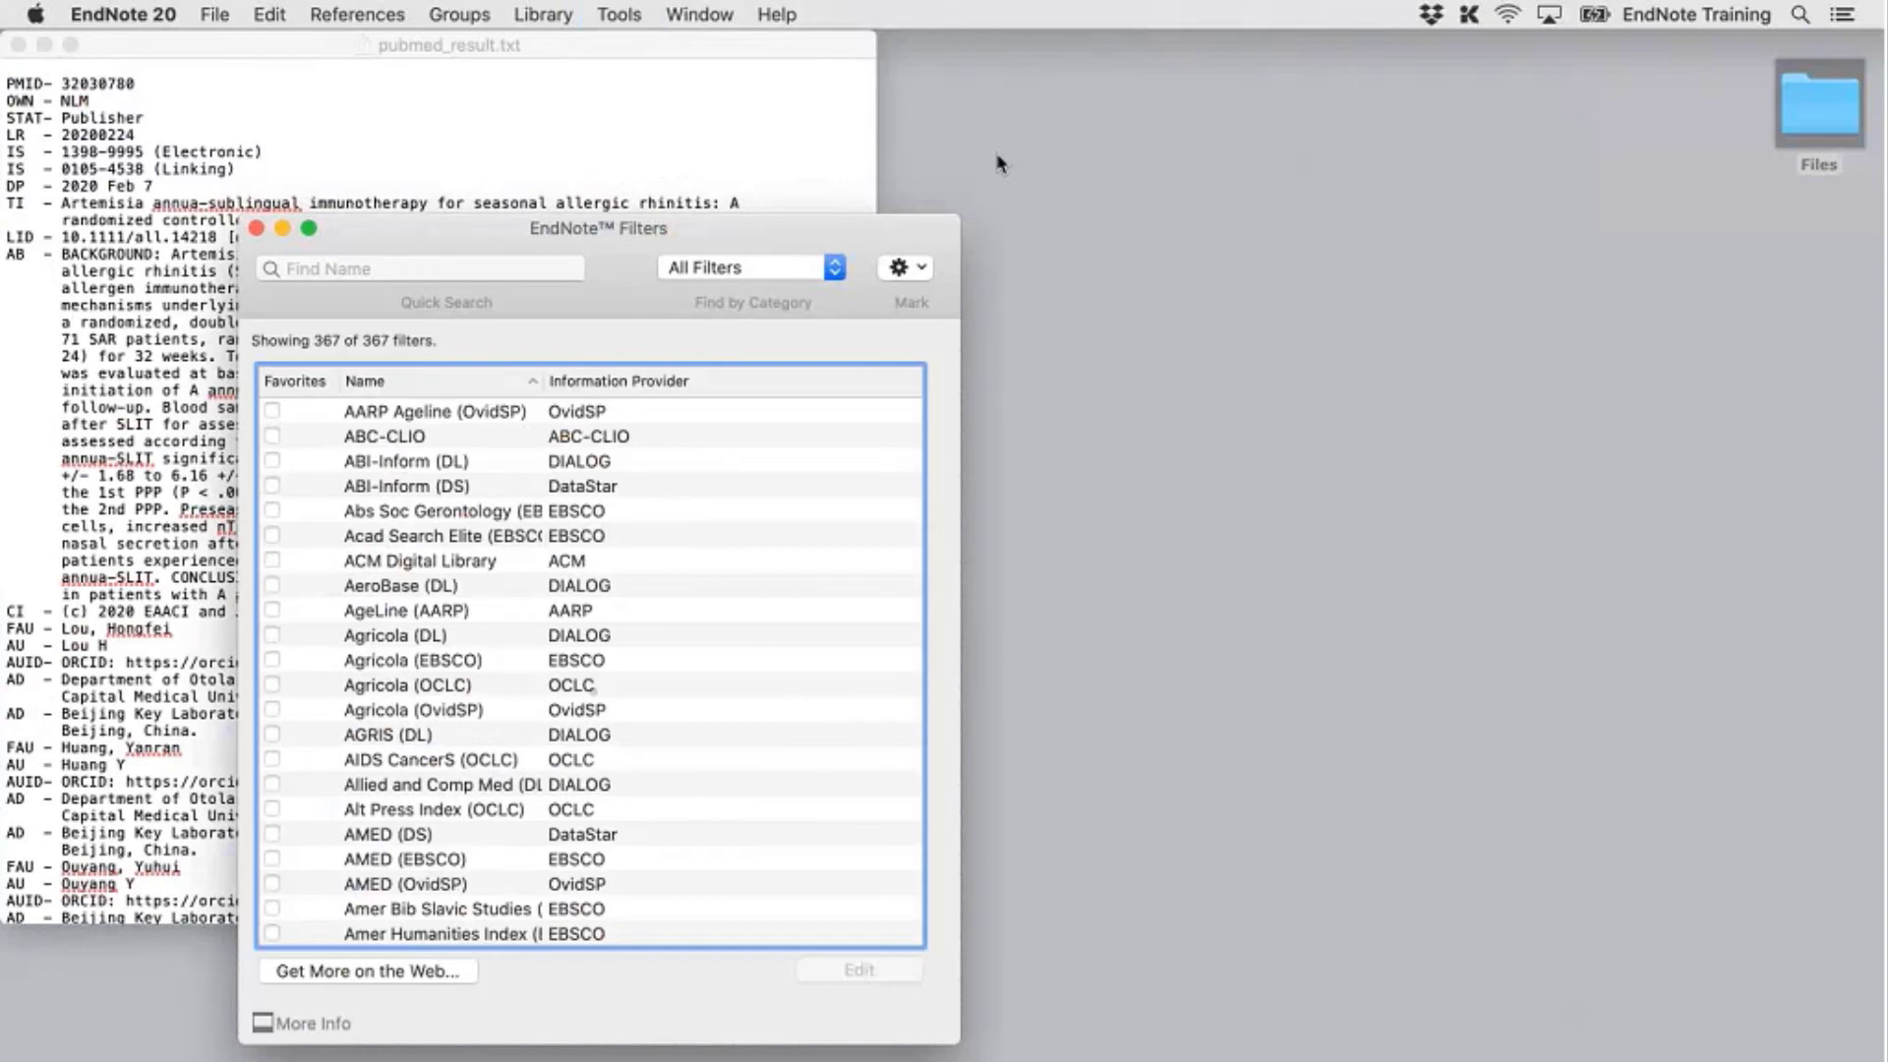
drag(884, 241, 1443, 135)
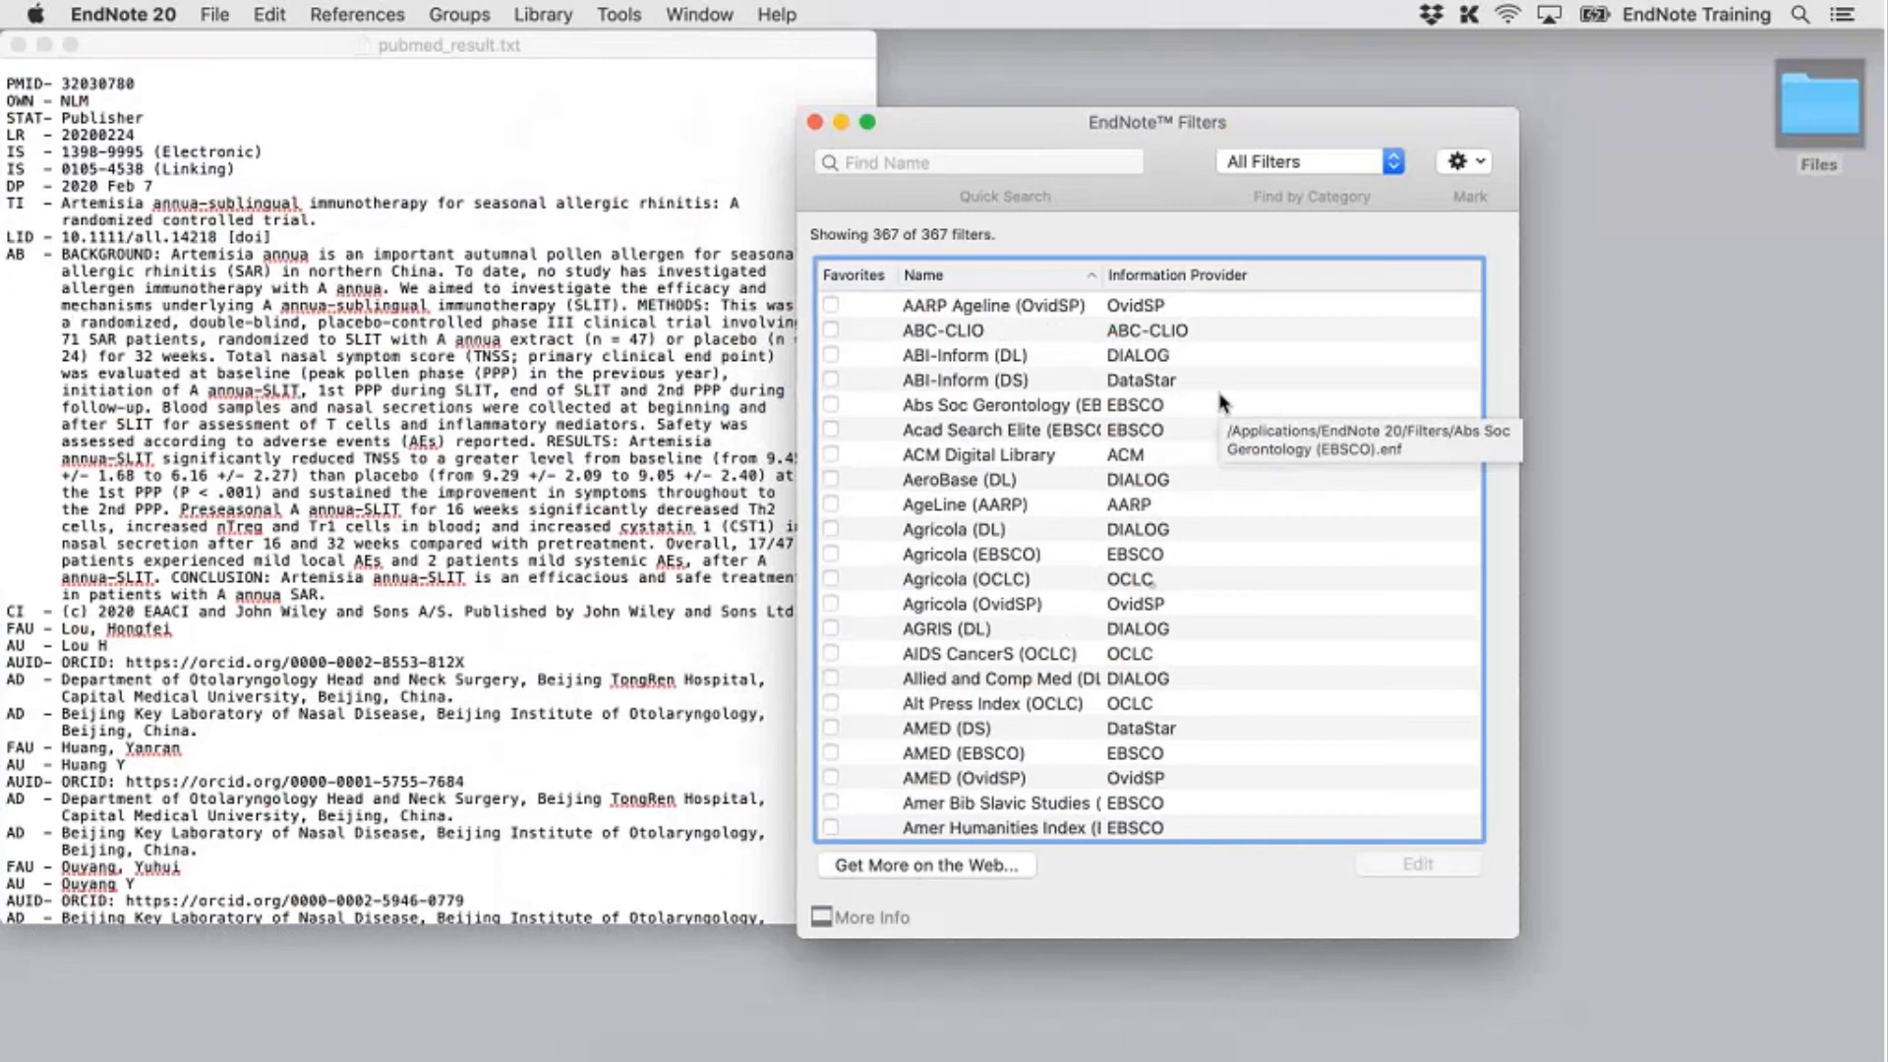
Scroll down to the PubMed (NLM) filter and open it for editing
scroll(1013, 541, down, 10)
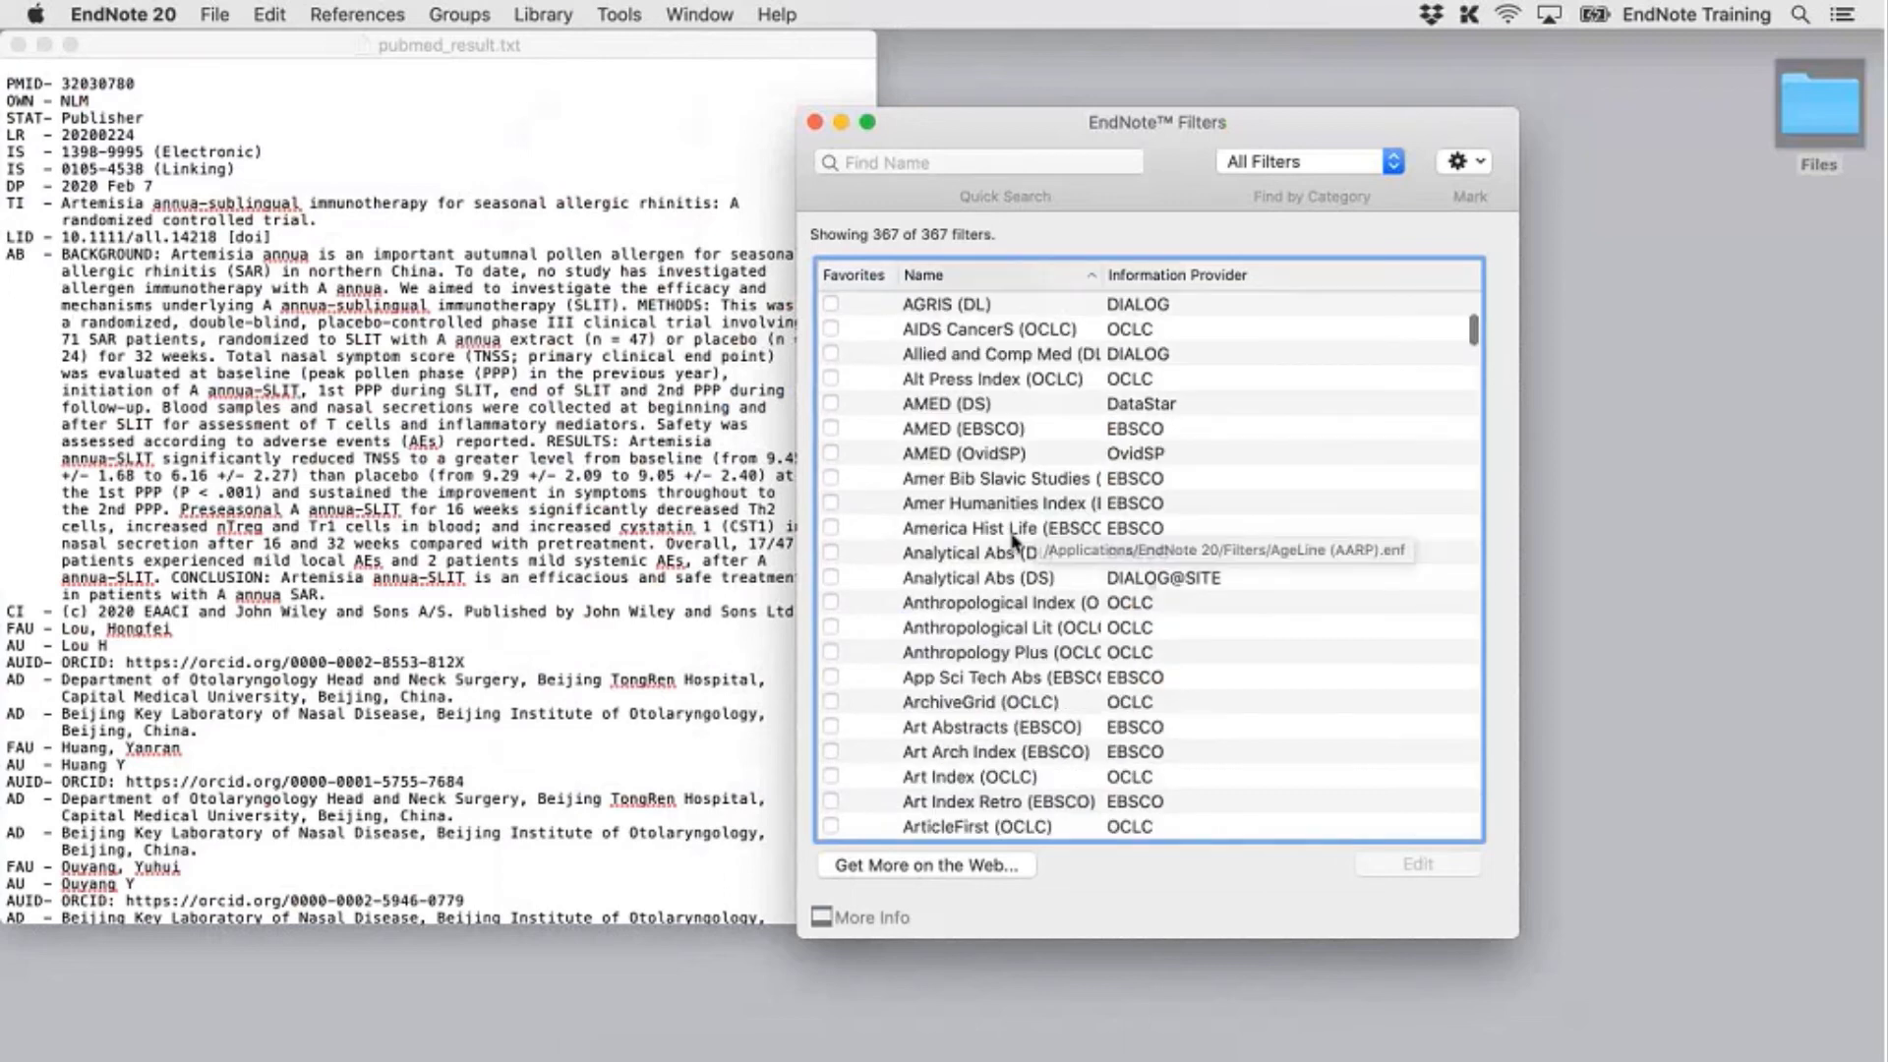
scroll(1013, 541, down, 15)
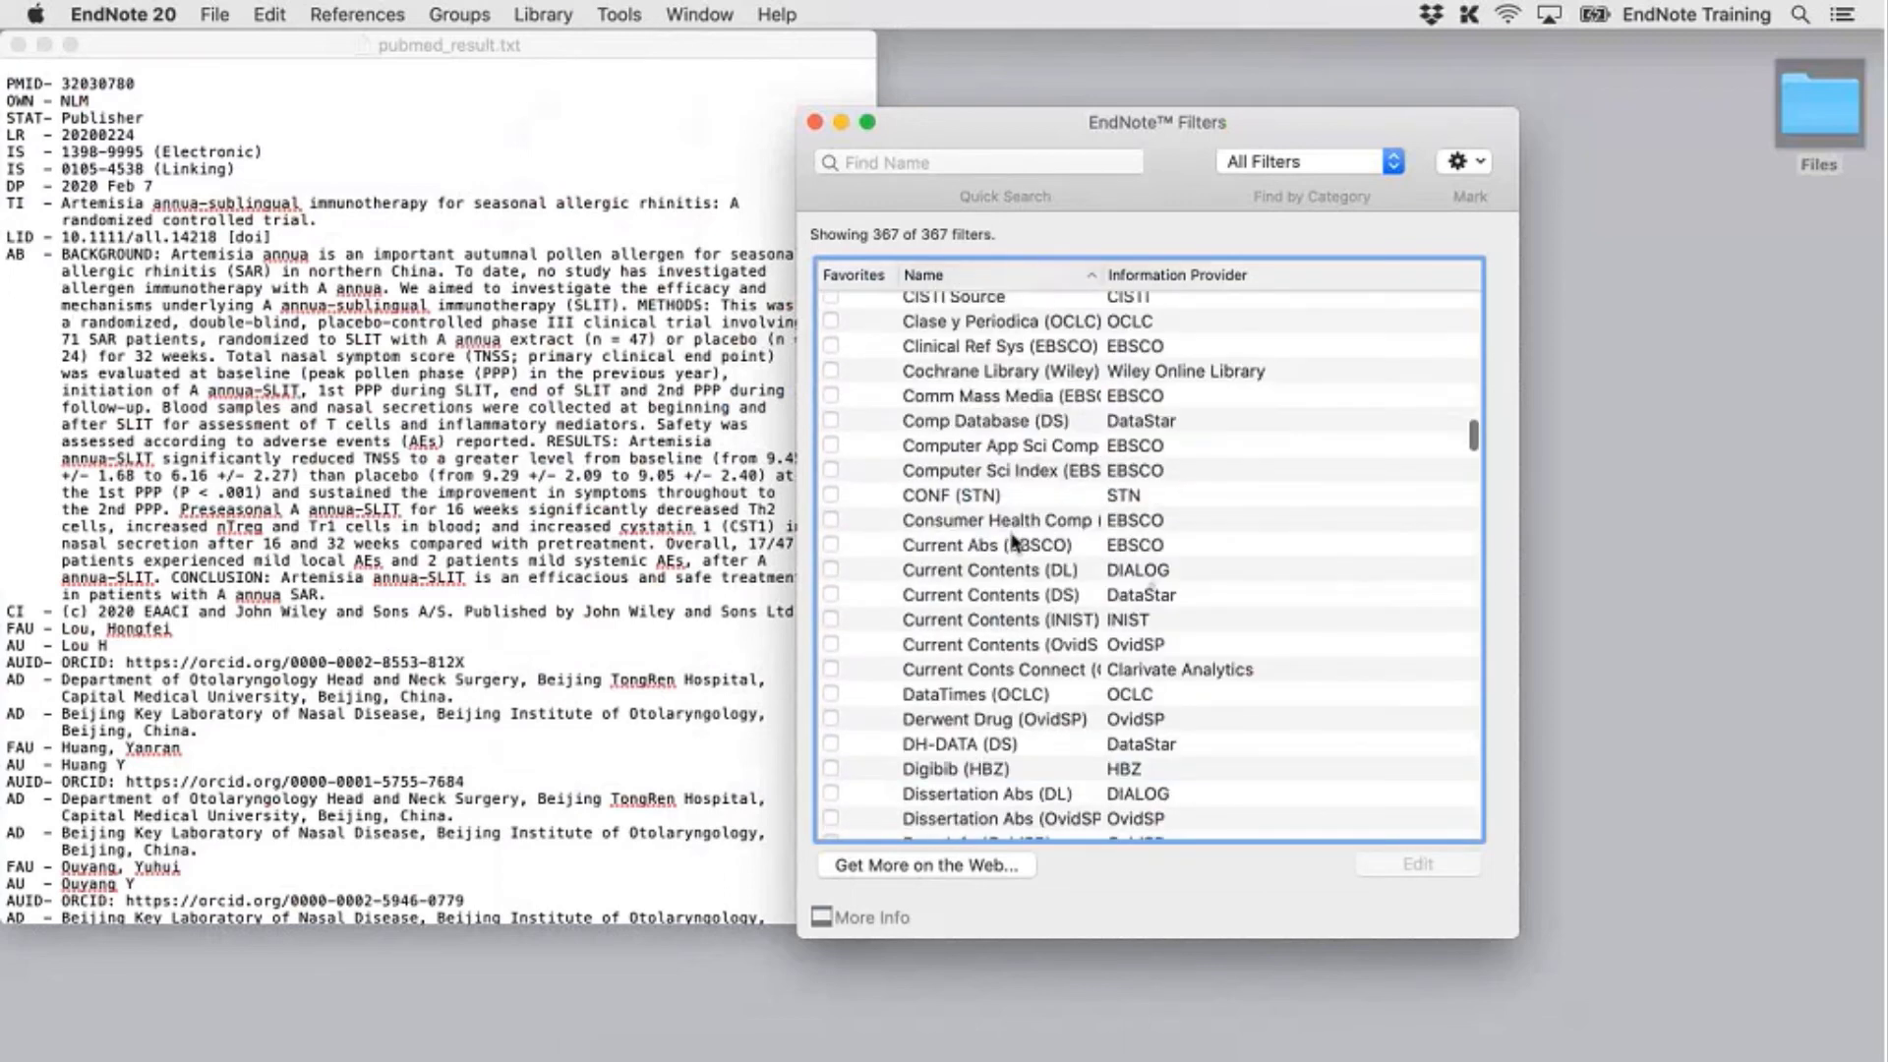
scroll(1014, 541, down, 15)
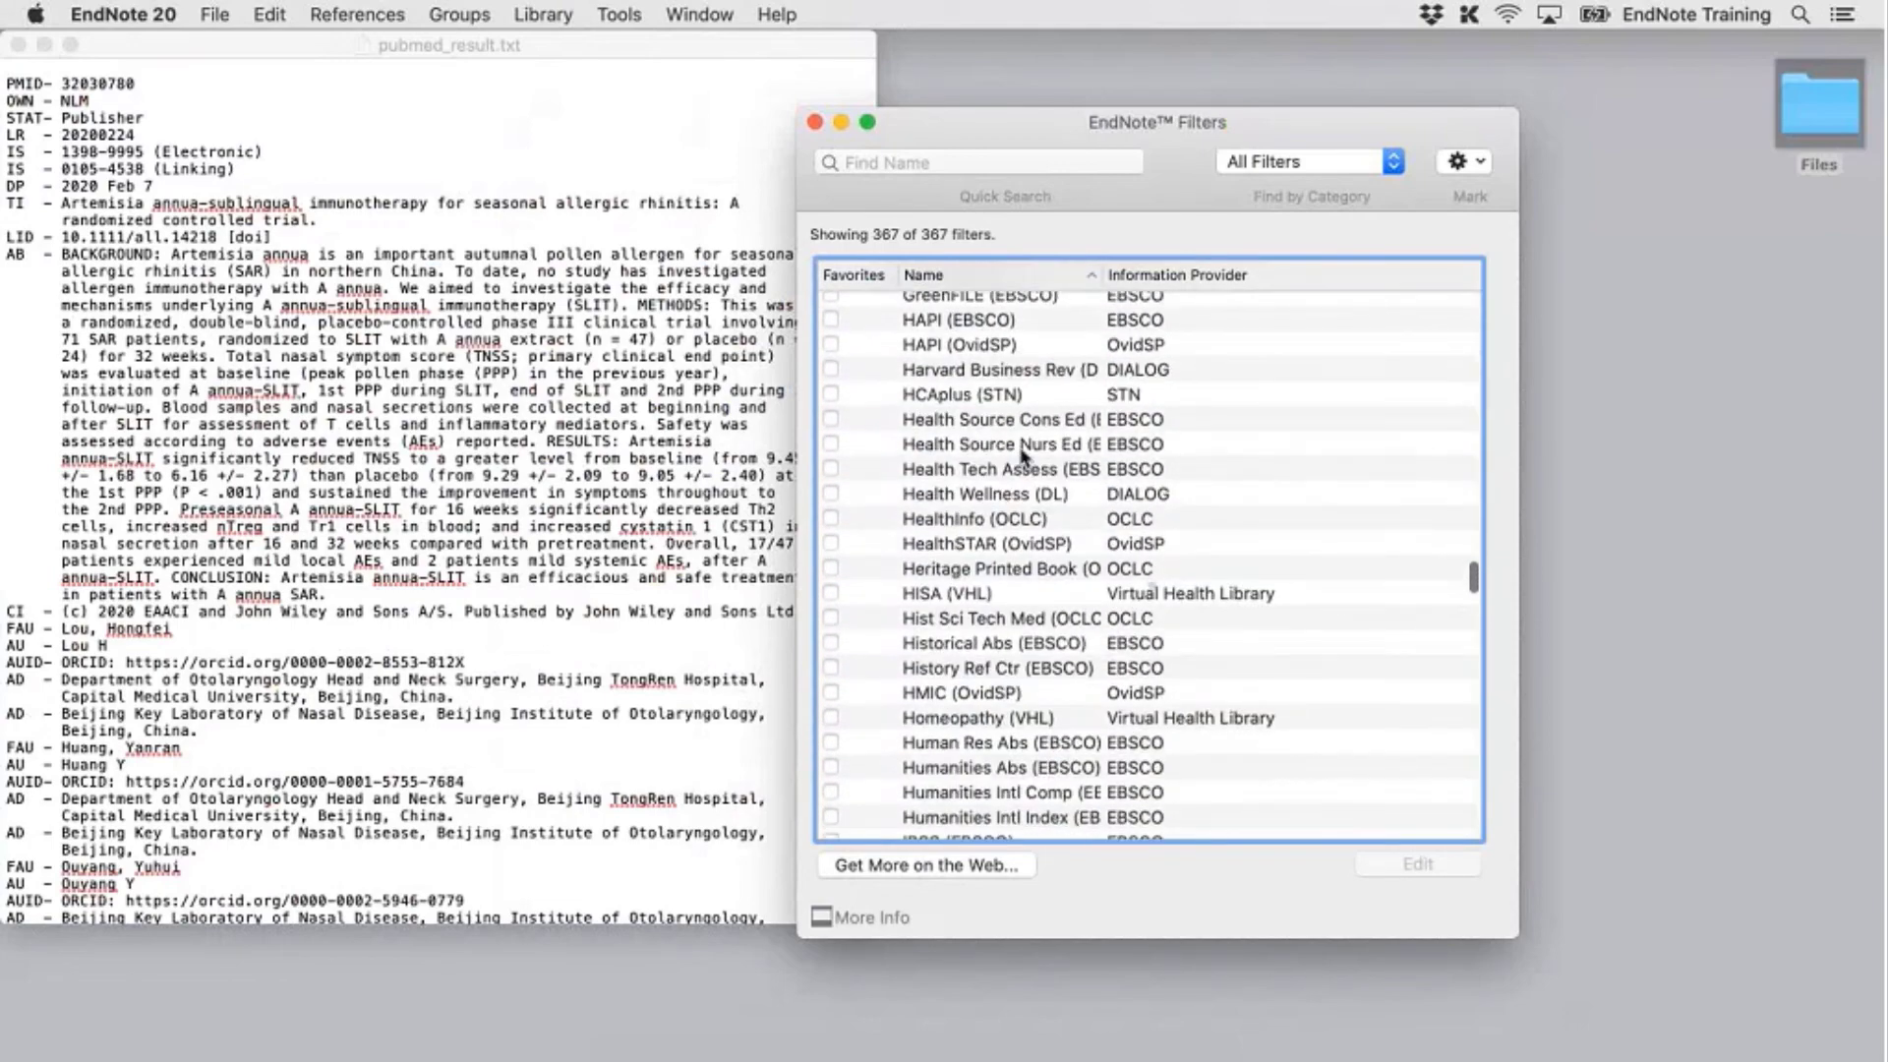
scroll(1022, 454, down, 12)
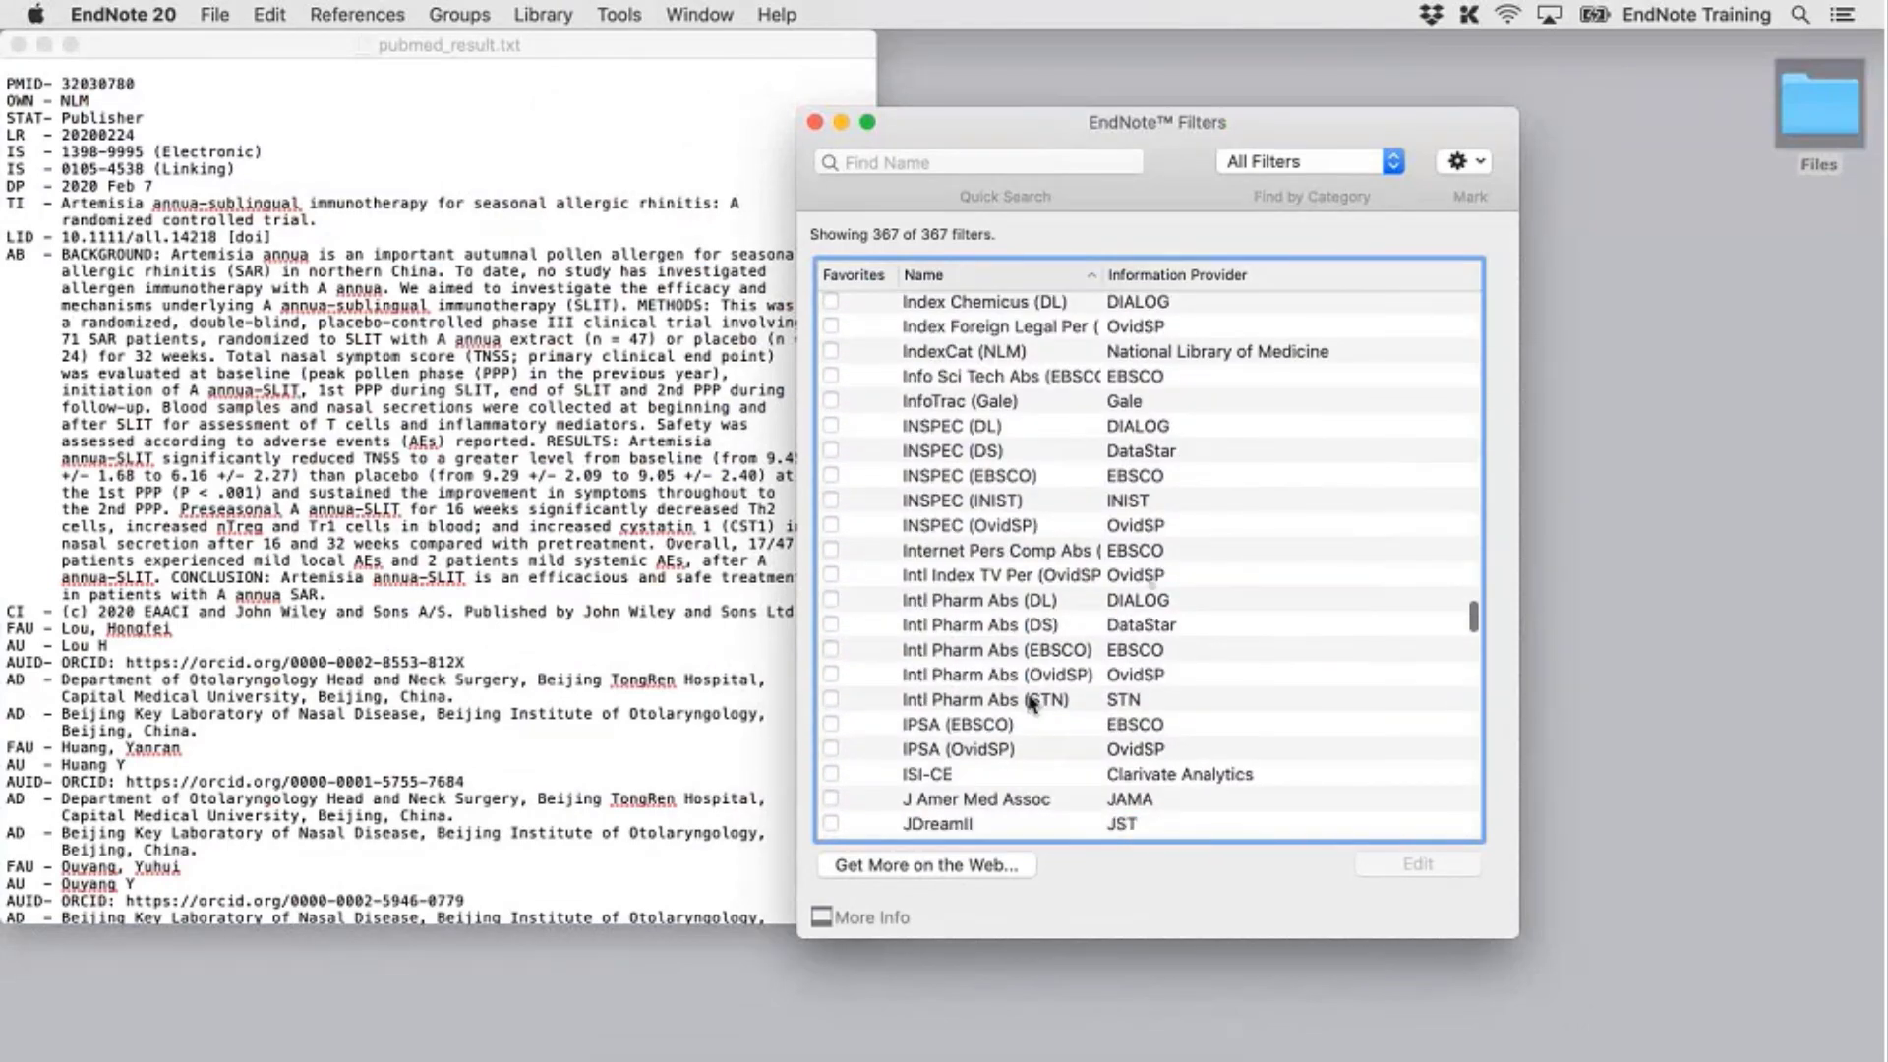
scroll(1030, 702, down, 2)
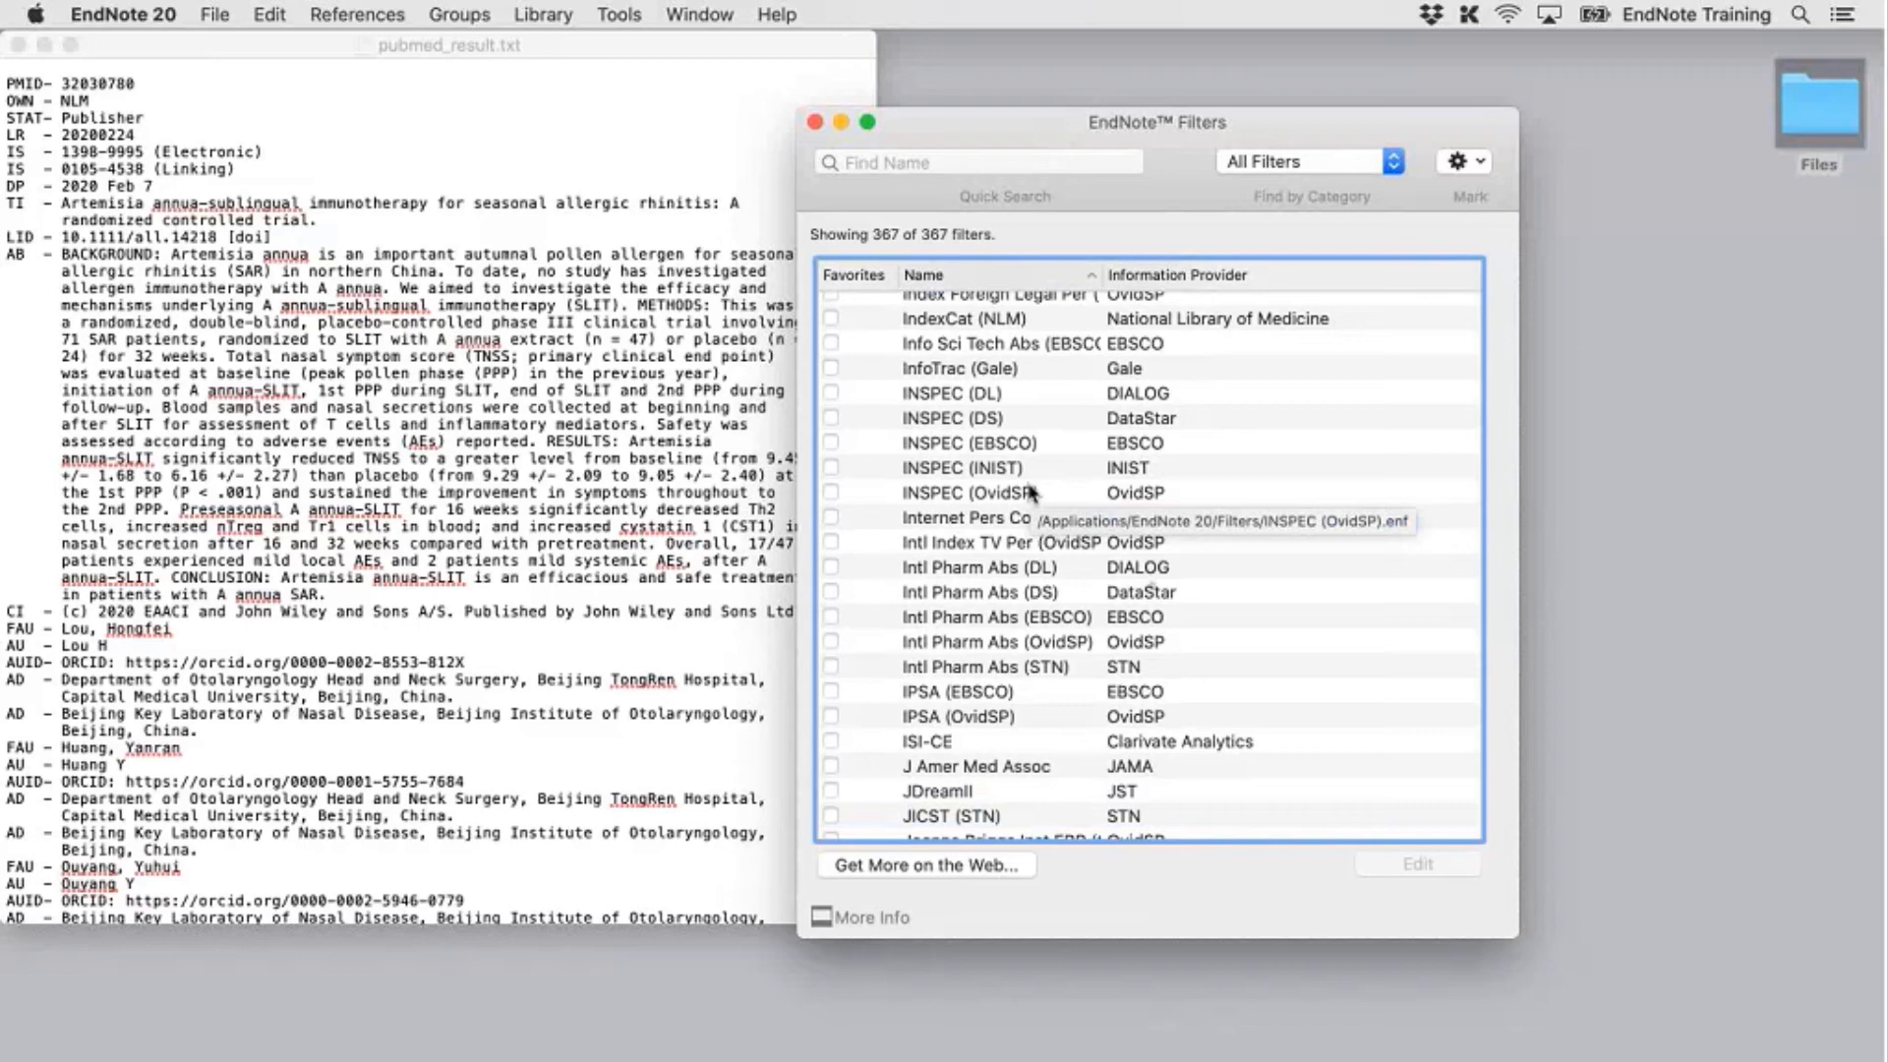
scroll(1082, 531, down, 5)
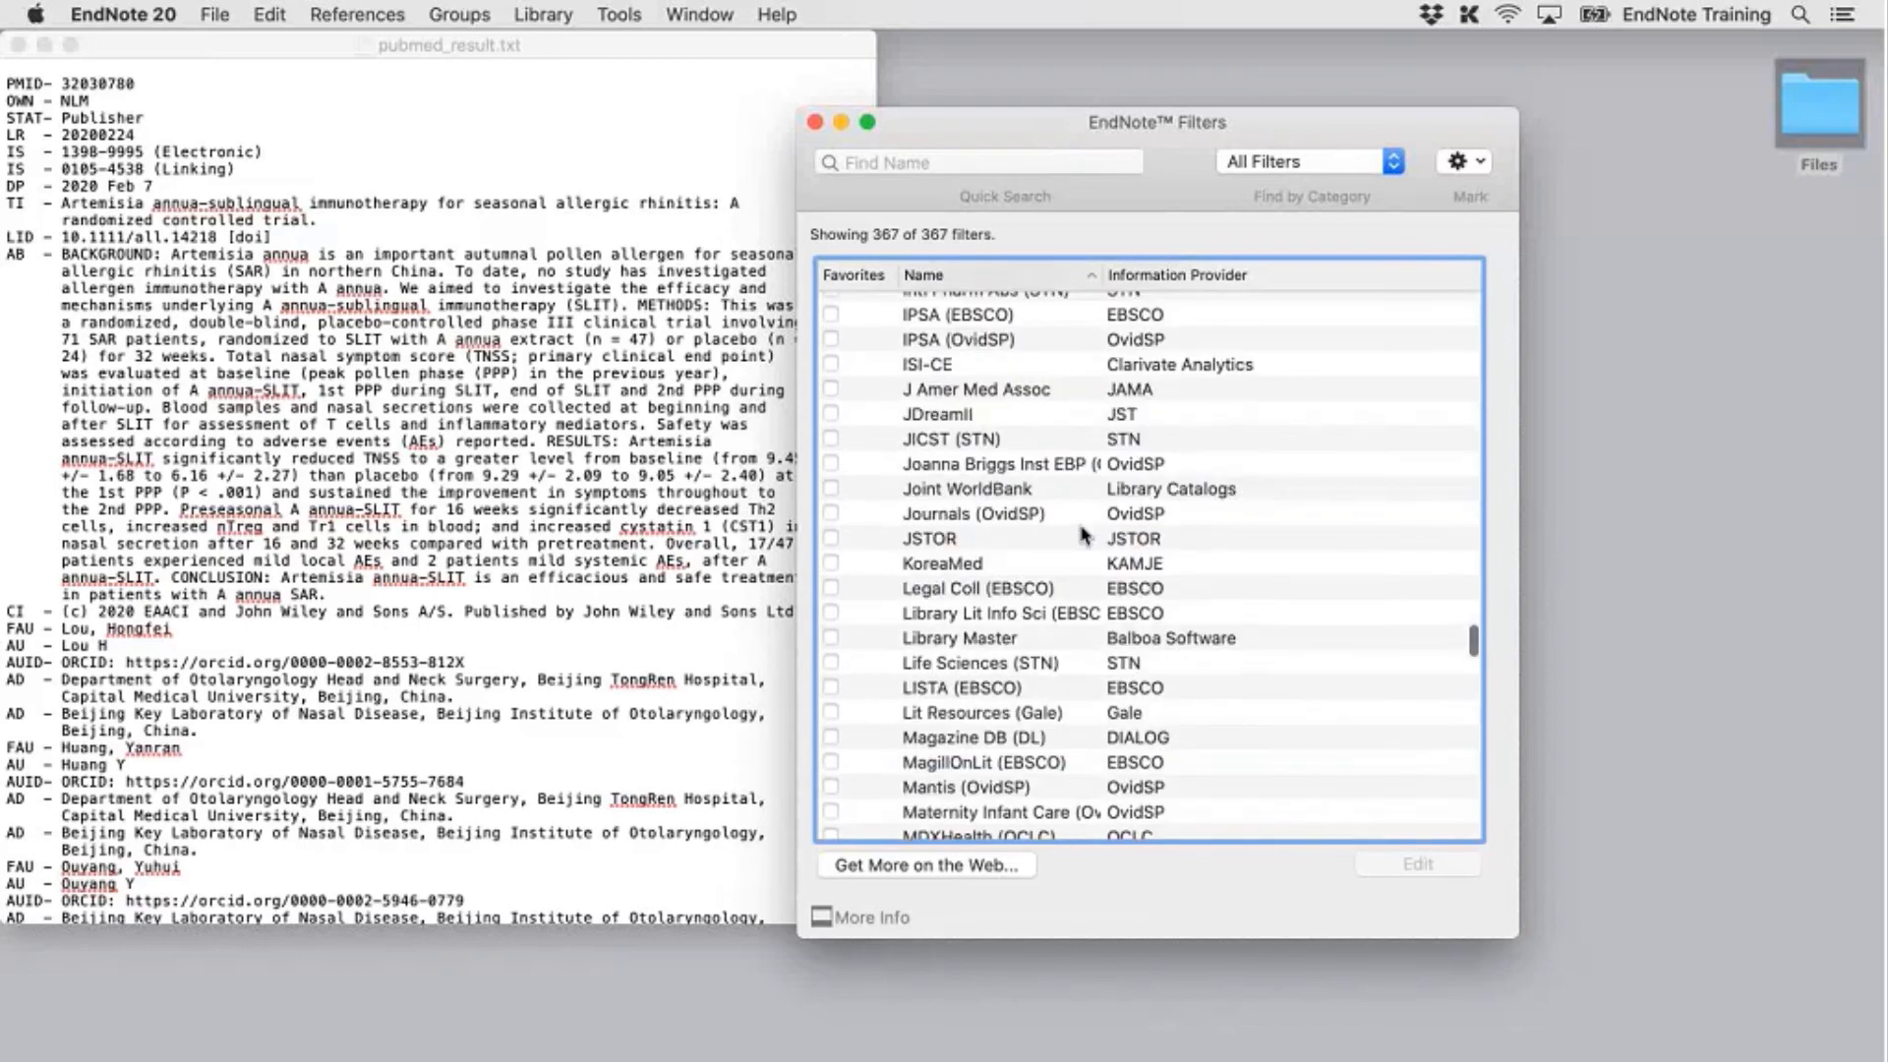
scroll(1082, 534, down, 5)
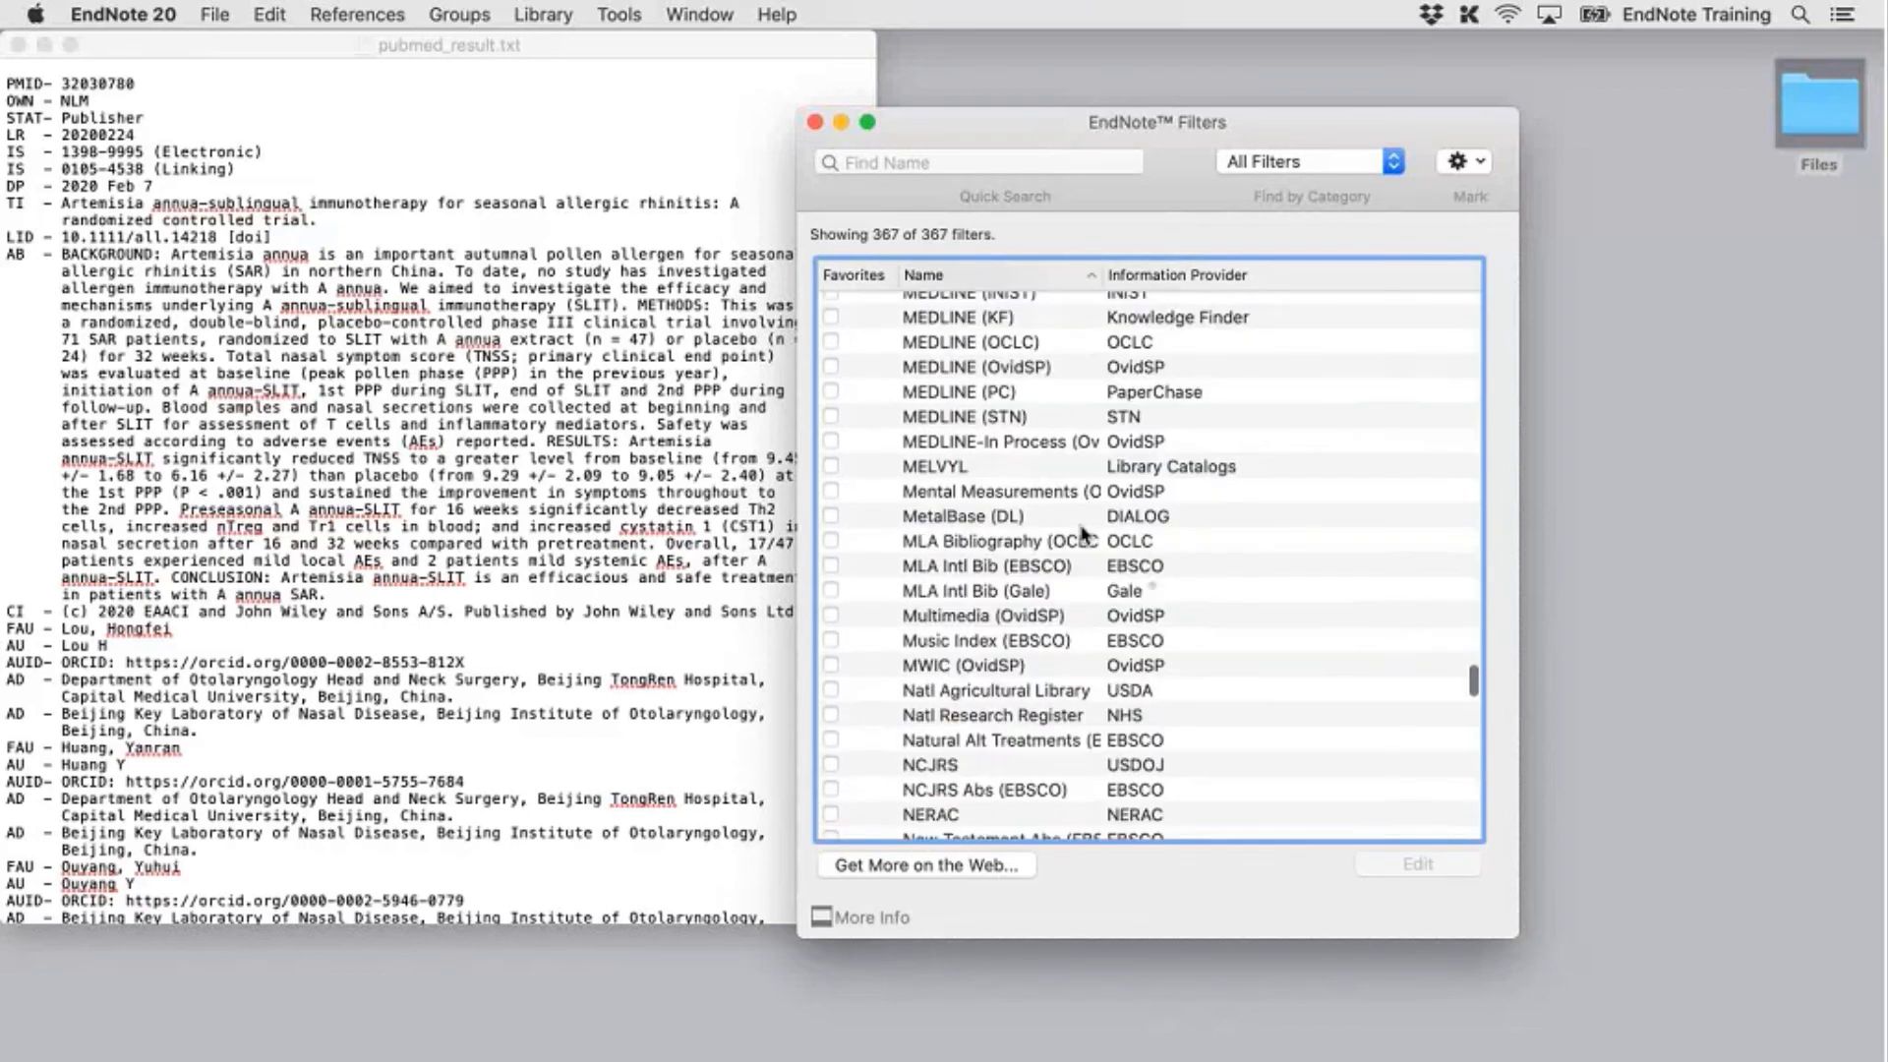
scroll(1081, 534, down, 10)
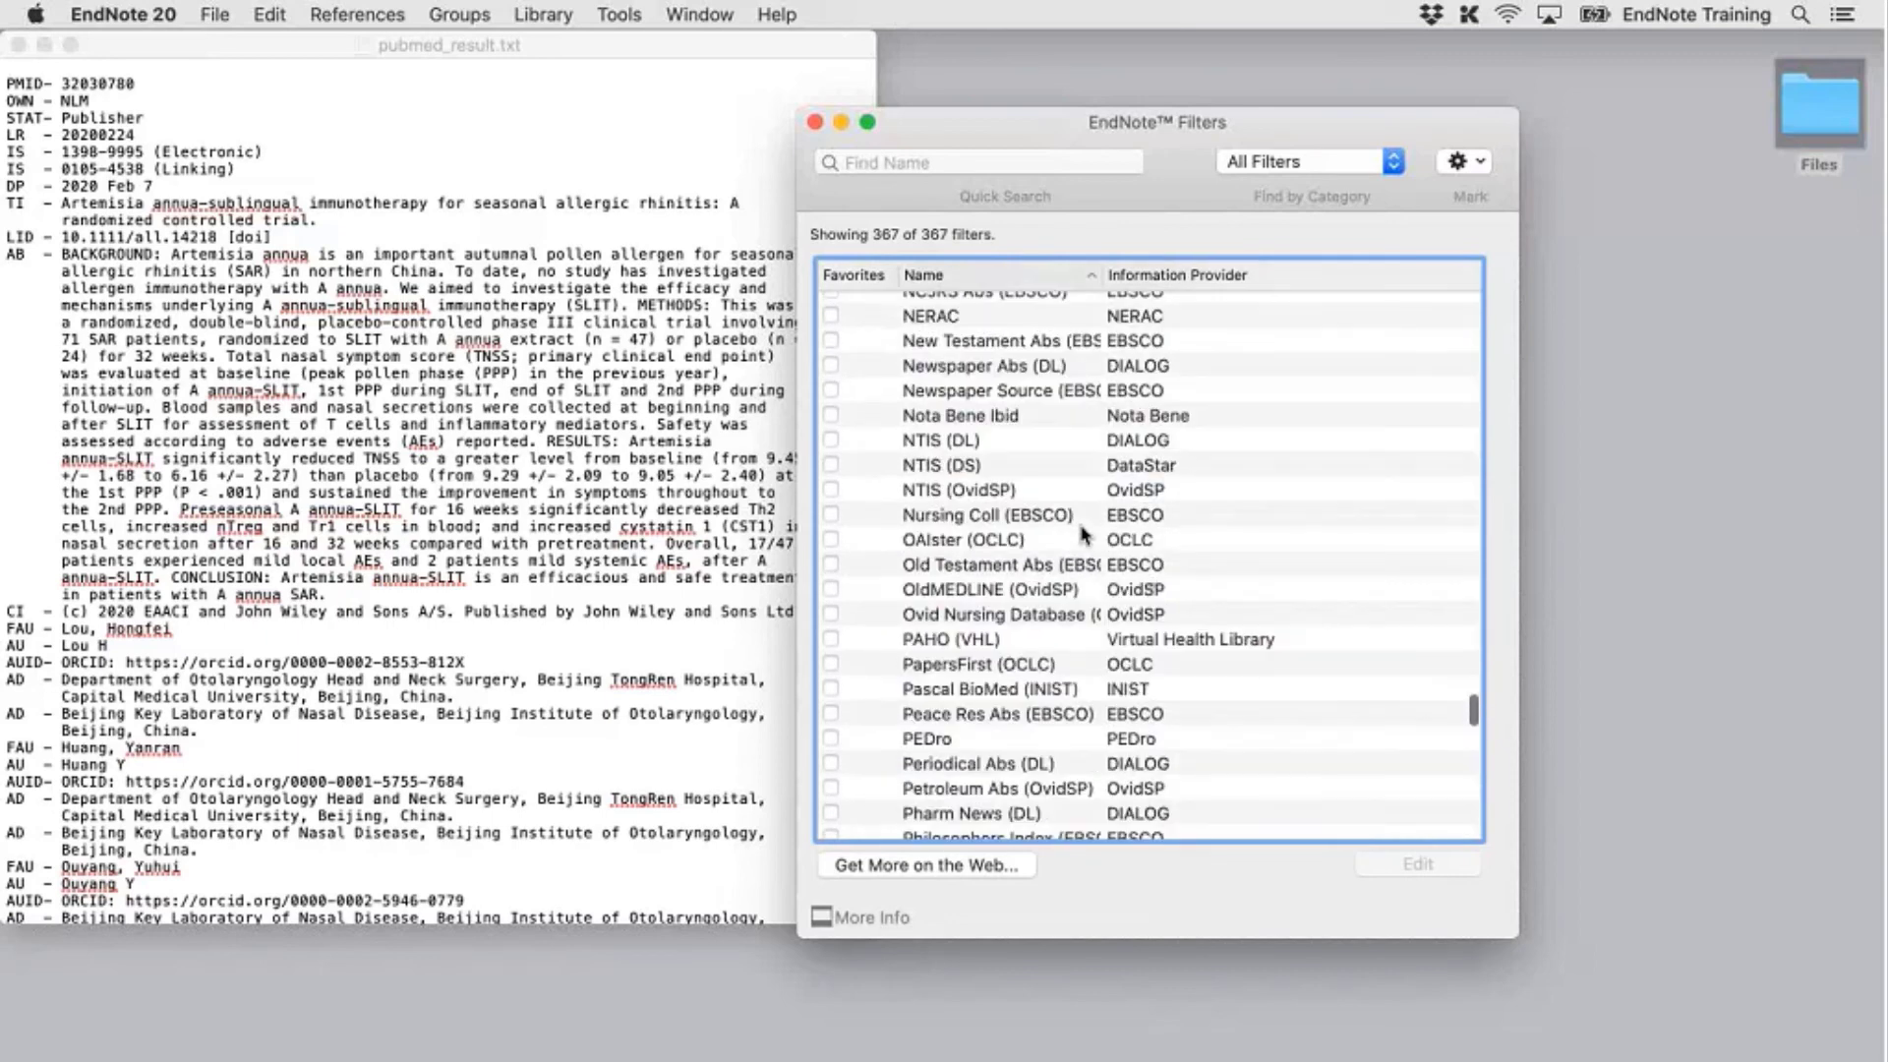
scroll(1081, 534, down, 4)
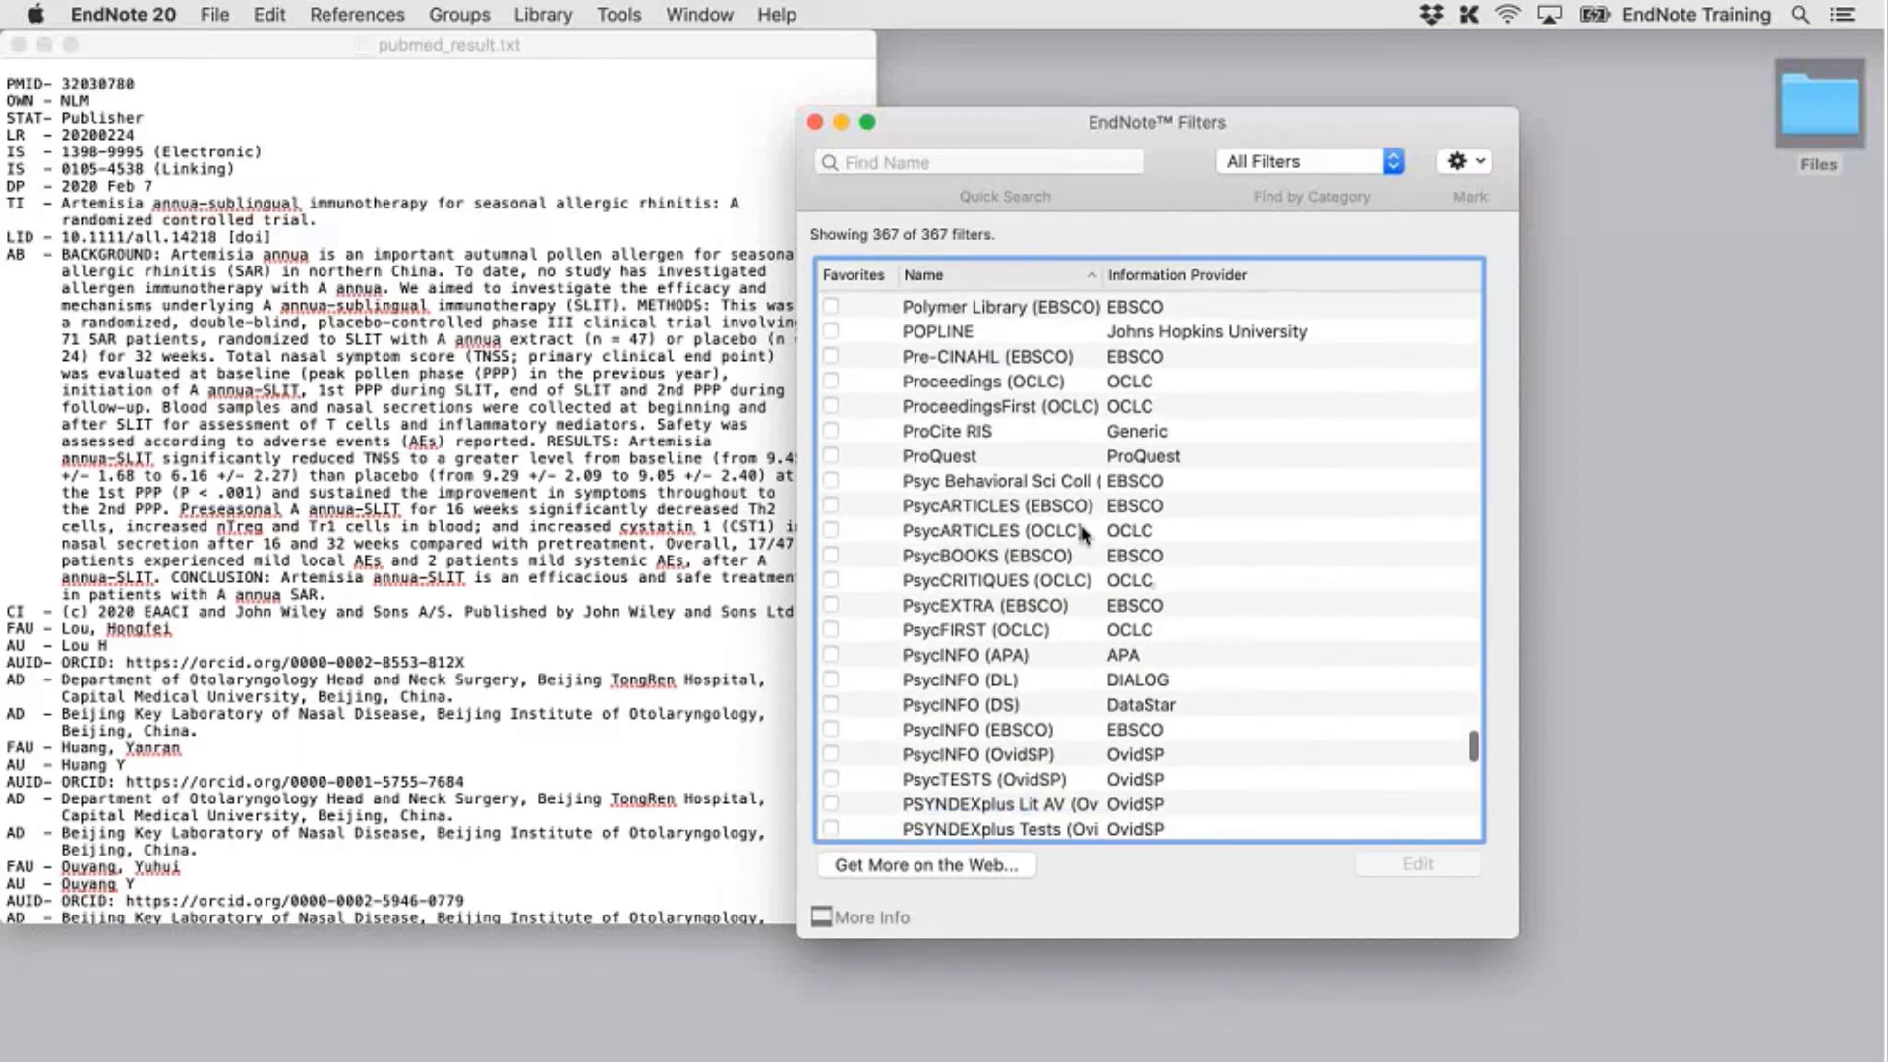
scroll(1082, 534, down, 2)
click(1048, 568)
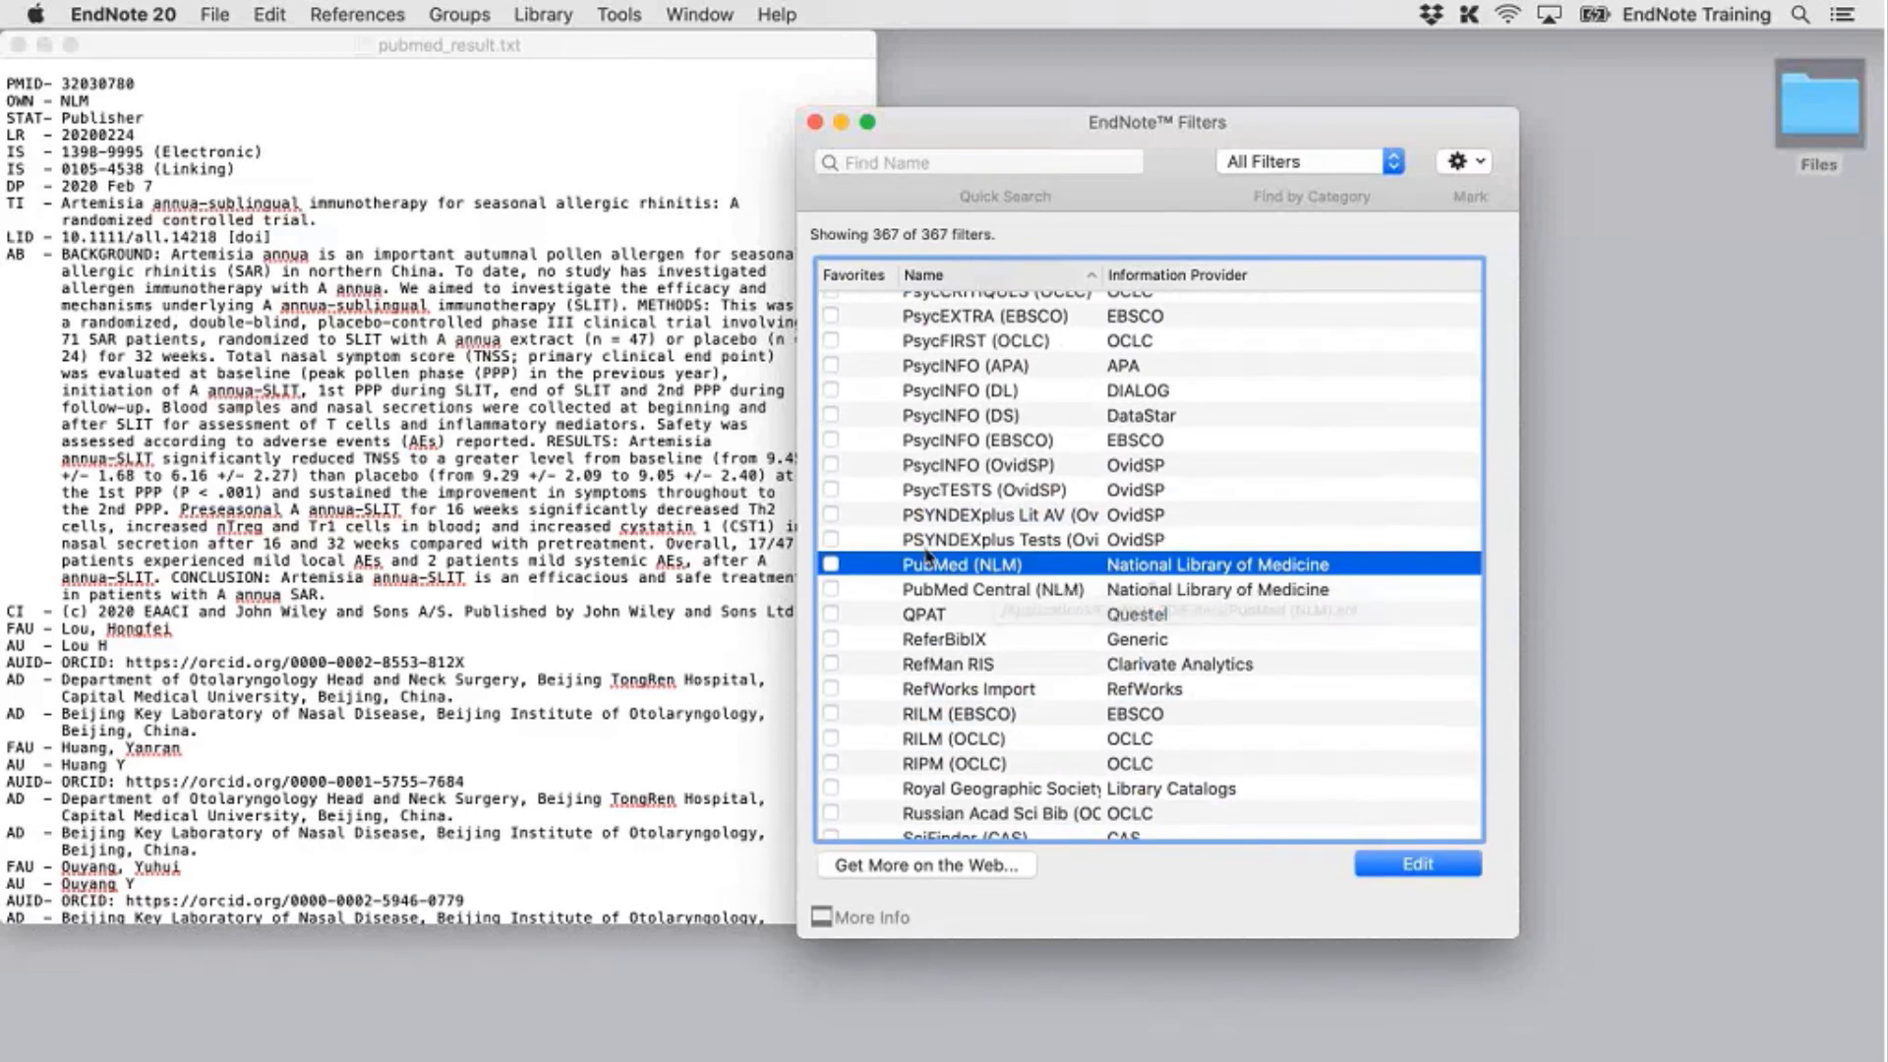
key(Return)
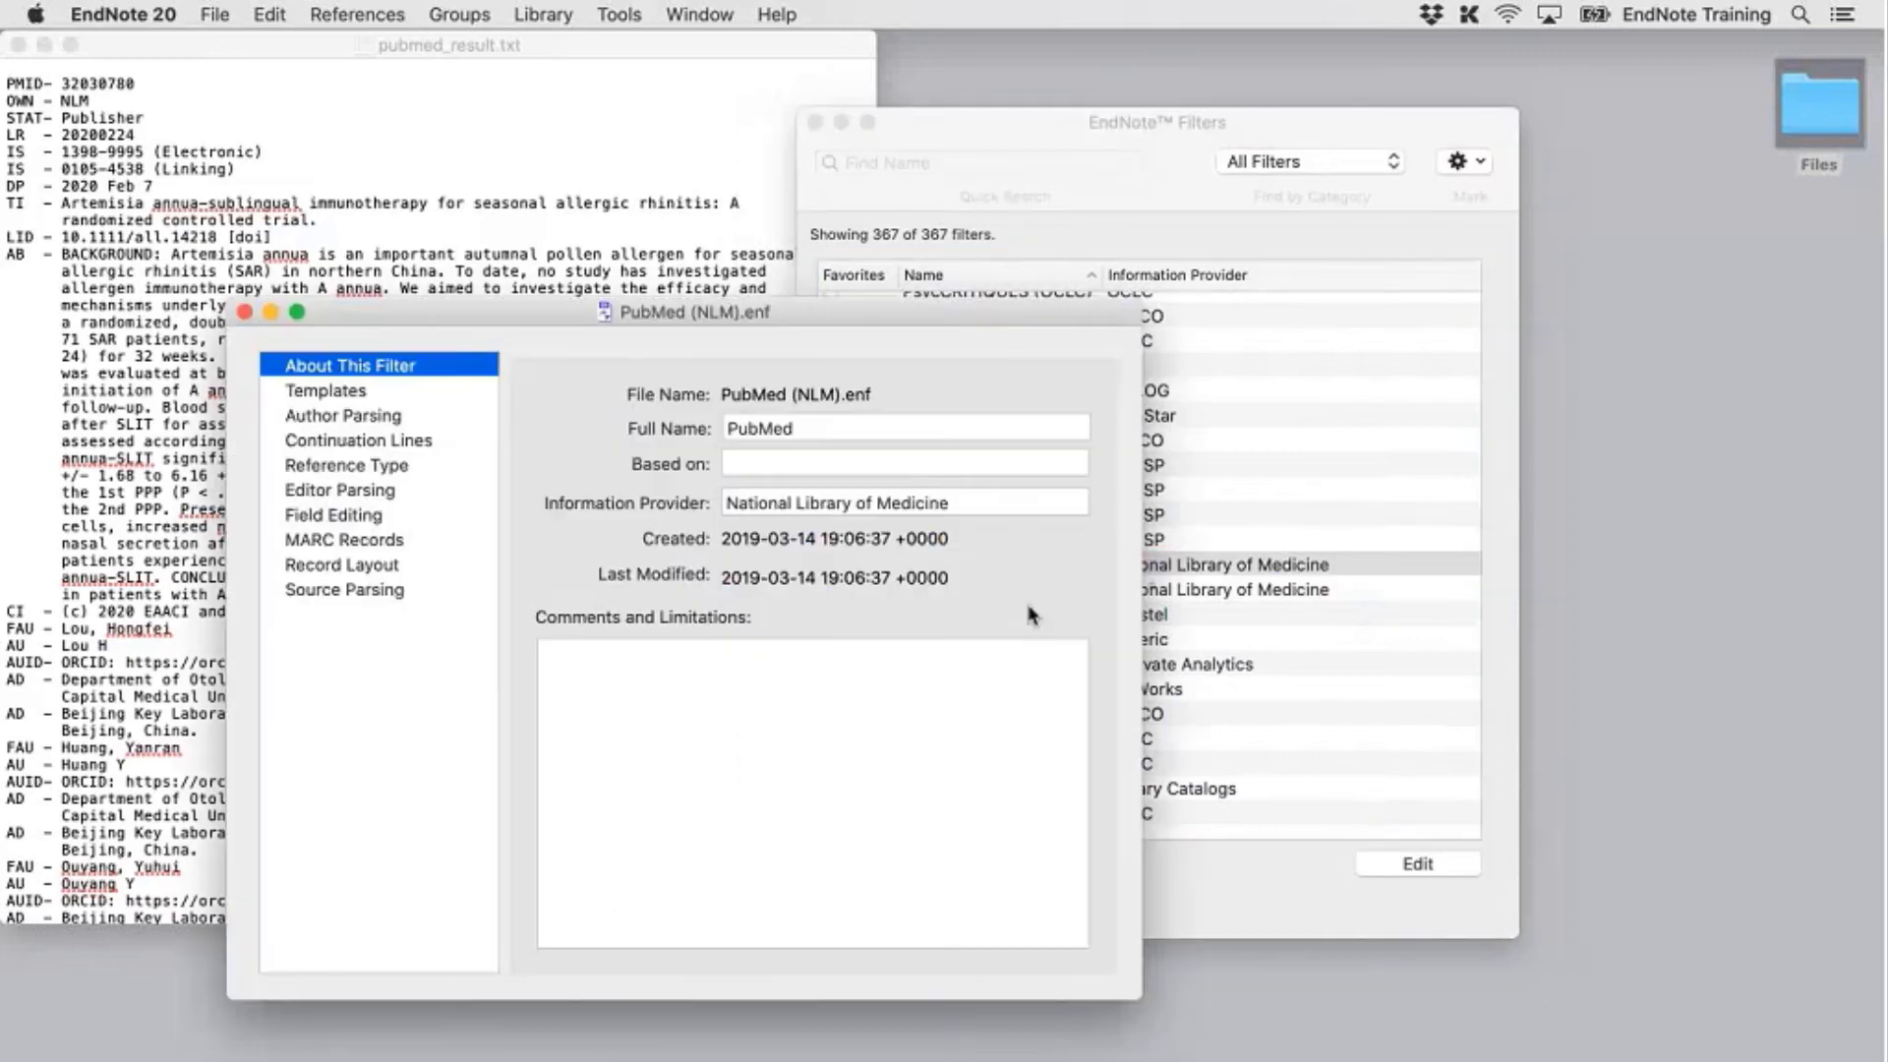
Close the EndNote Filters list and show the PubMed (NLM) Journal Article template's tag mappings
drag(1419, 220, 1502, 224)
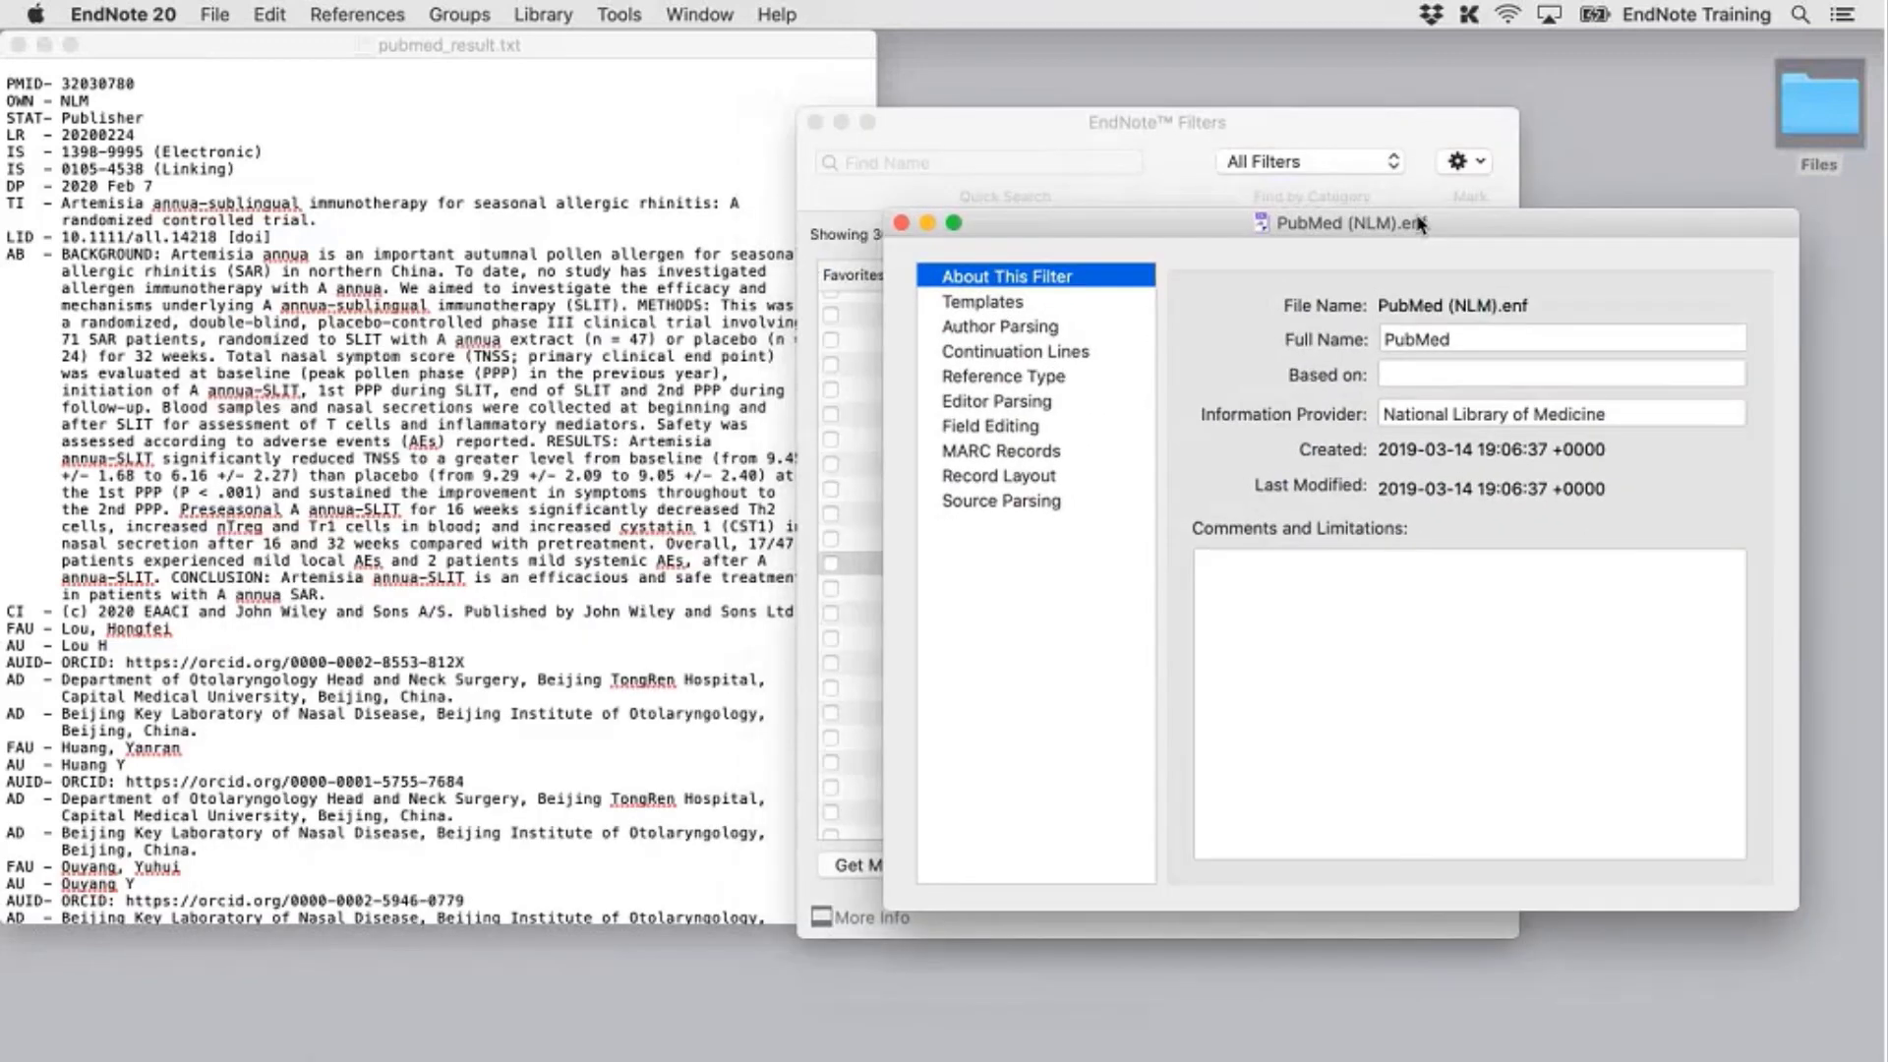
click(816, 123)
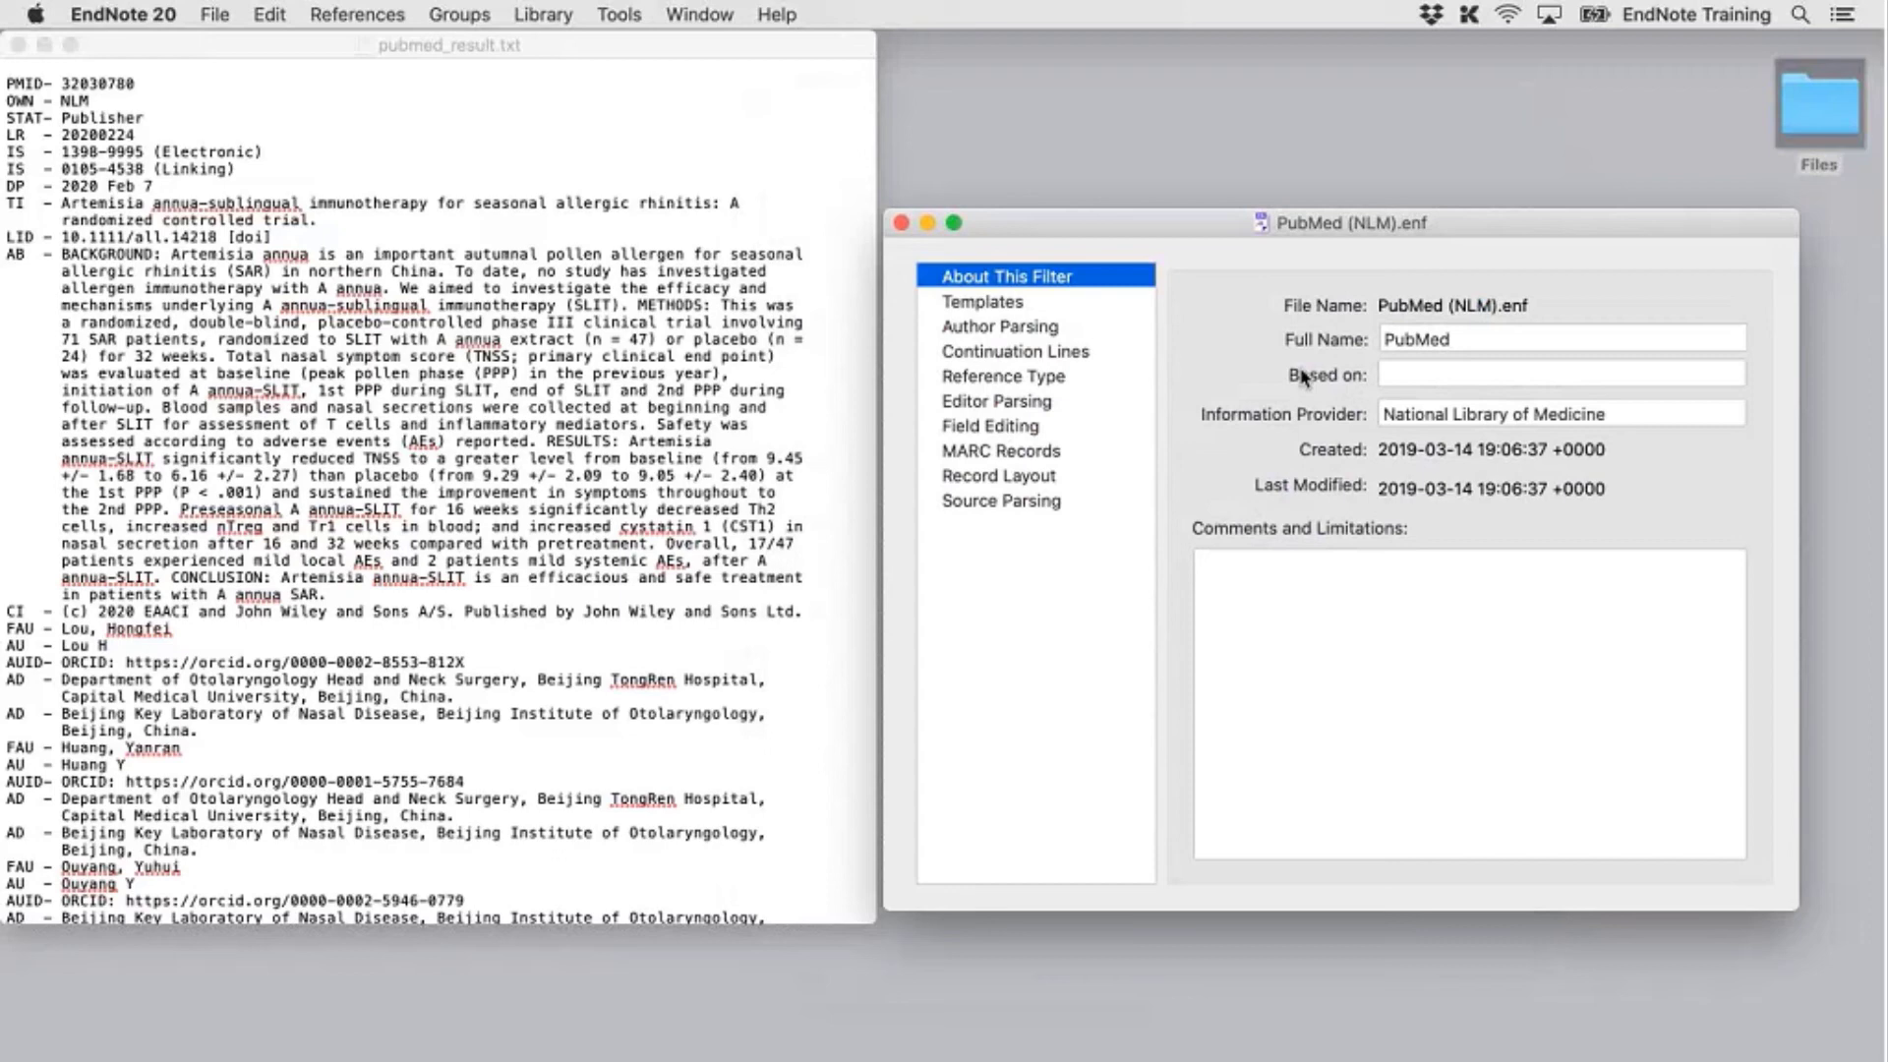
click(1028, 305)
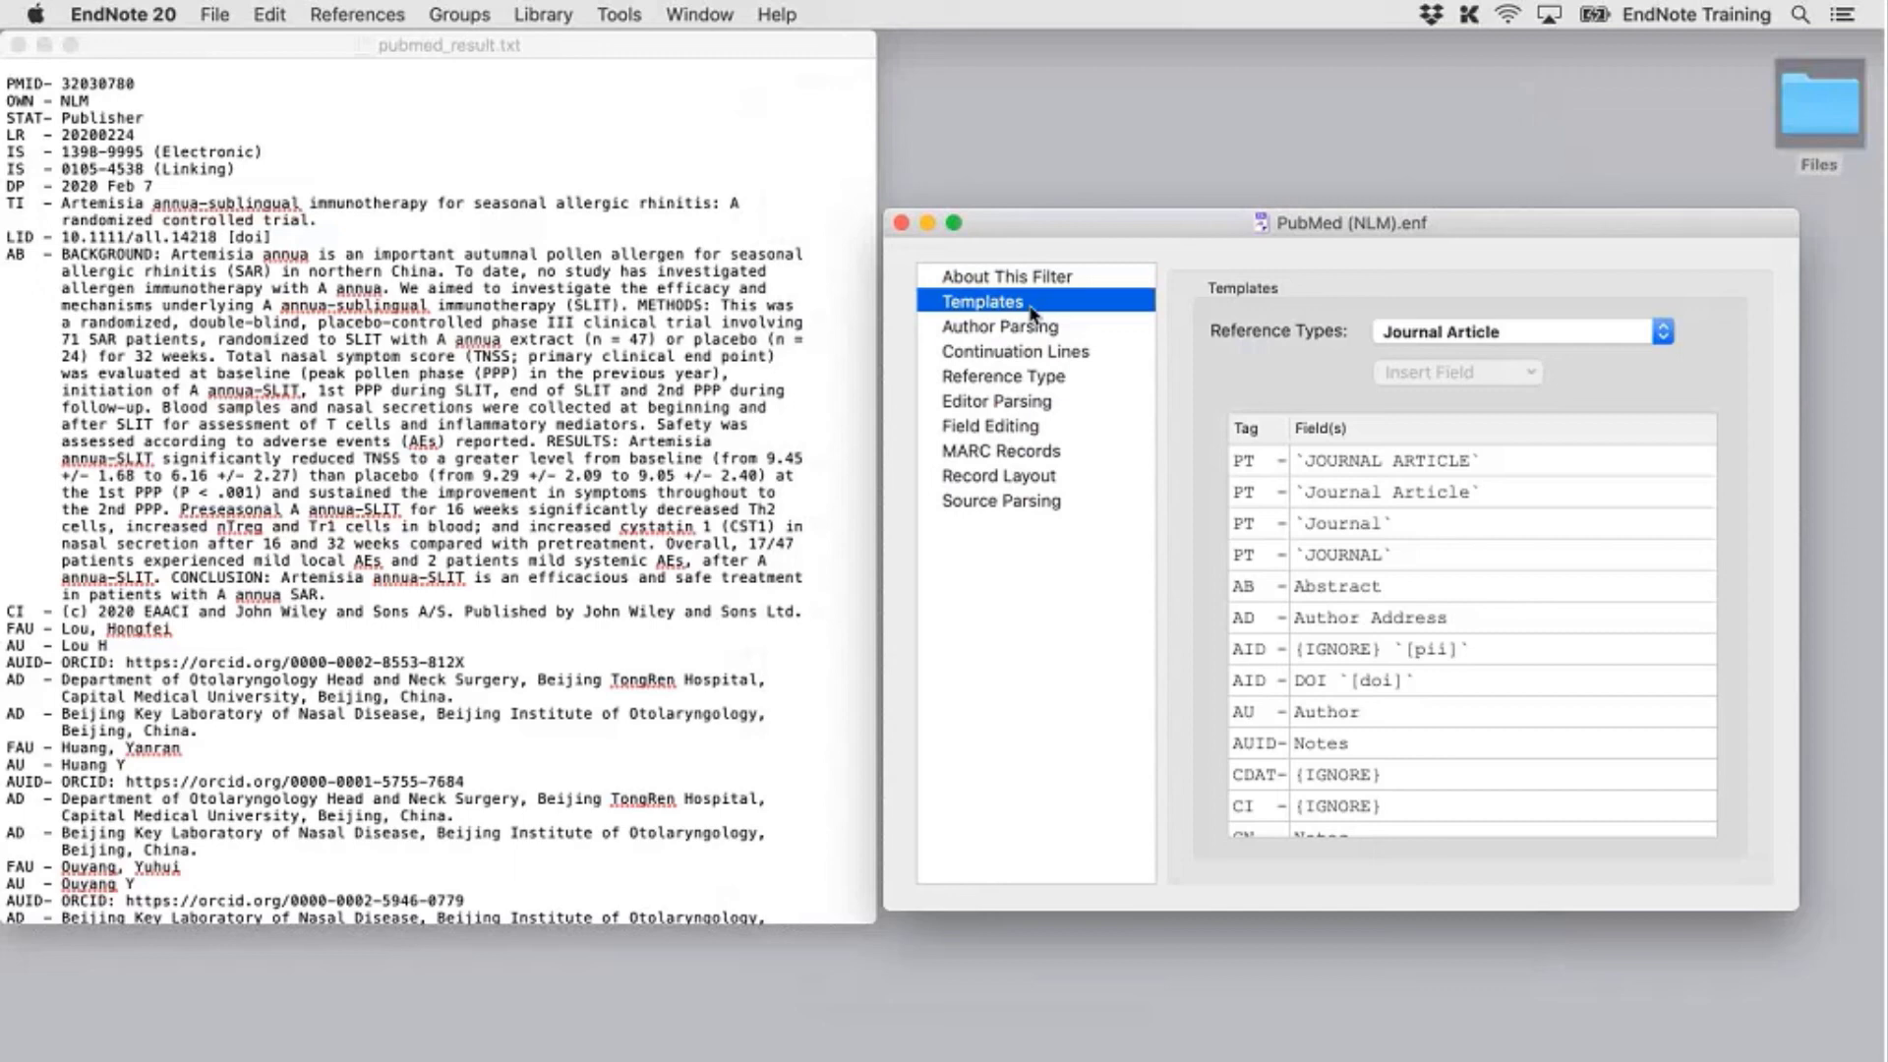
scroll(457, 551, down, 5)
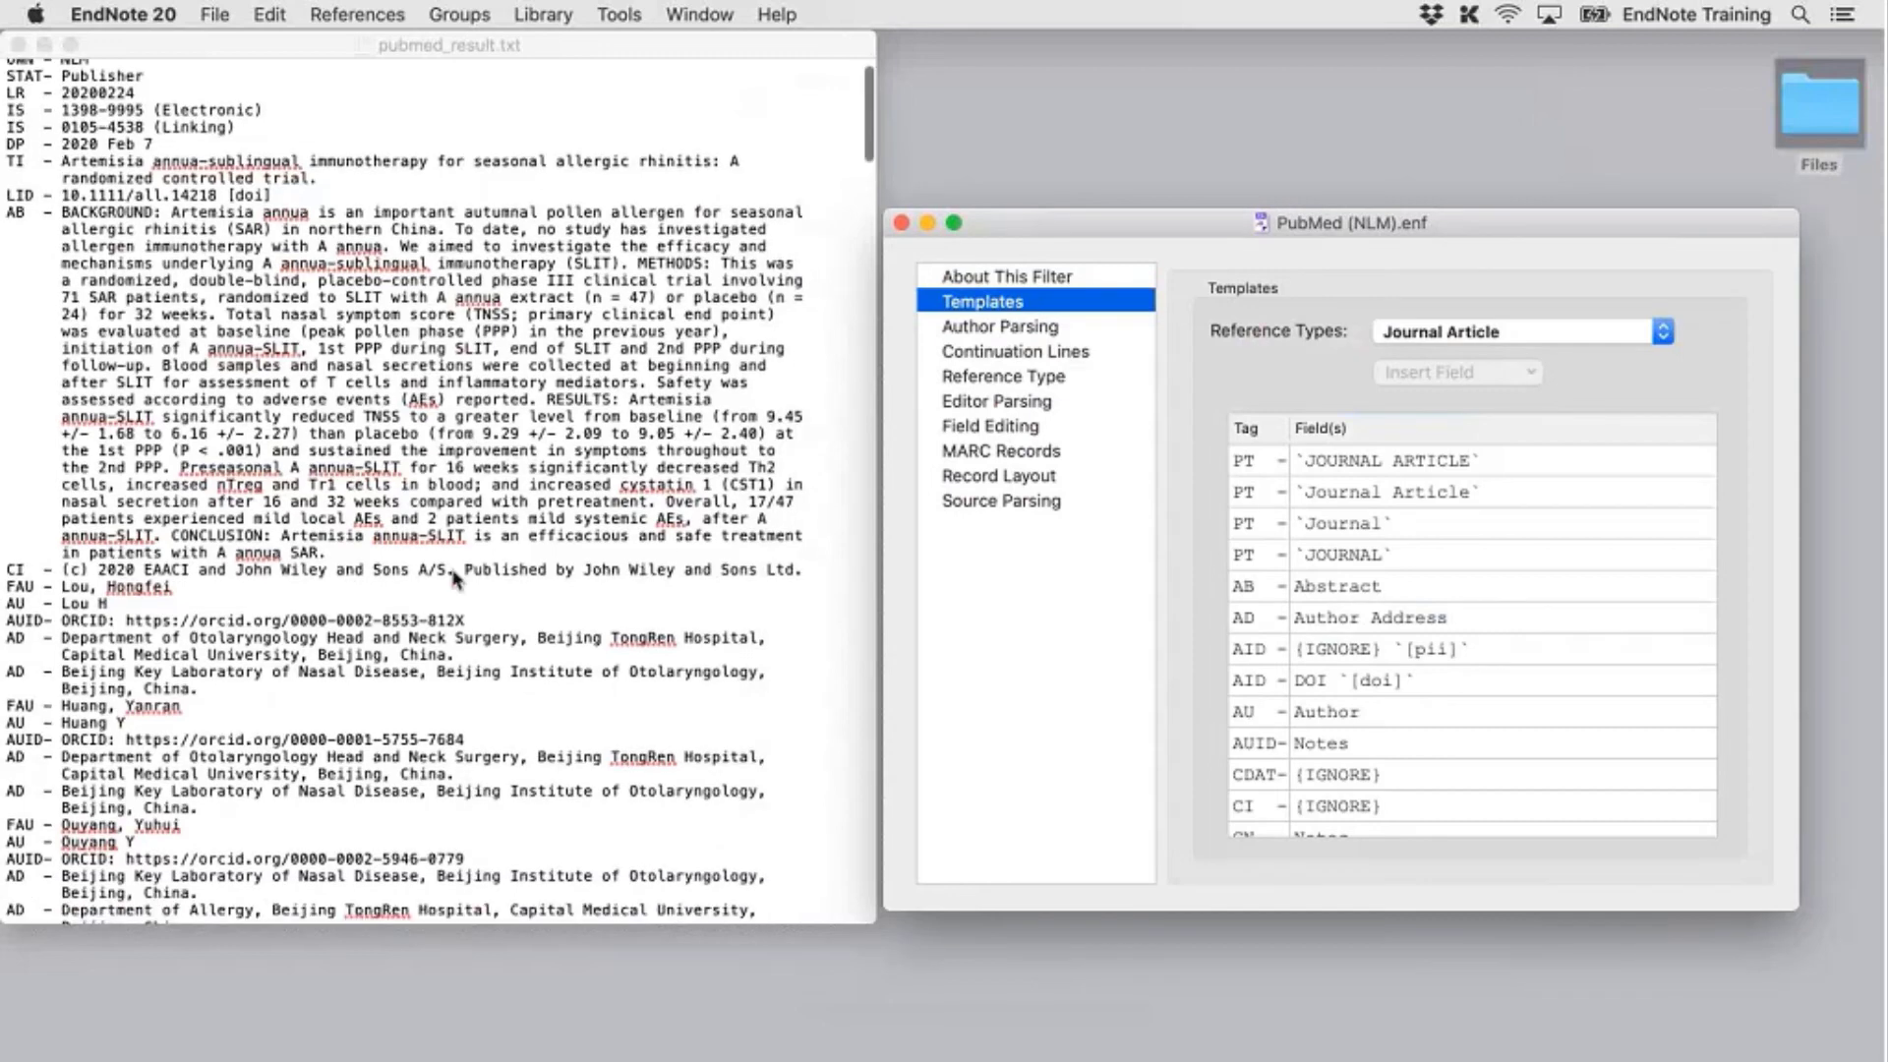
scroll(453, 577, down, 20)
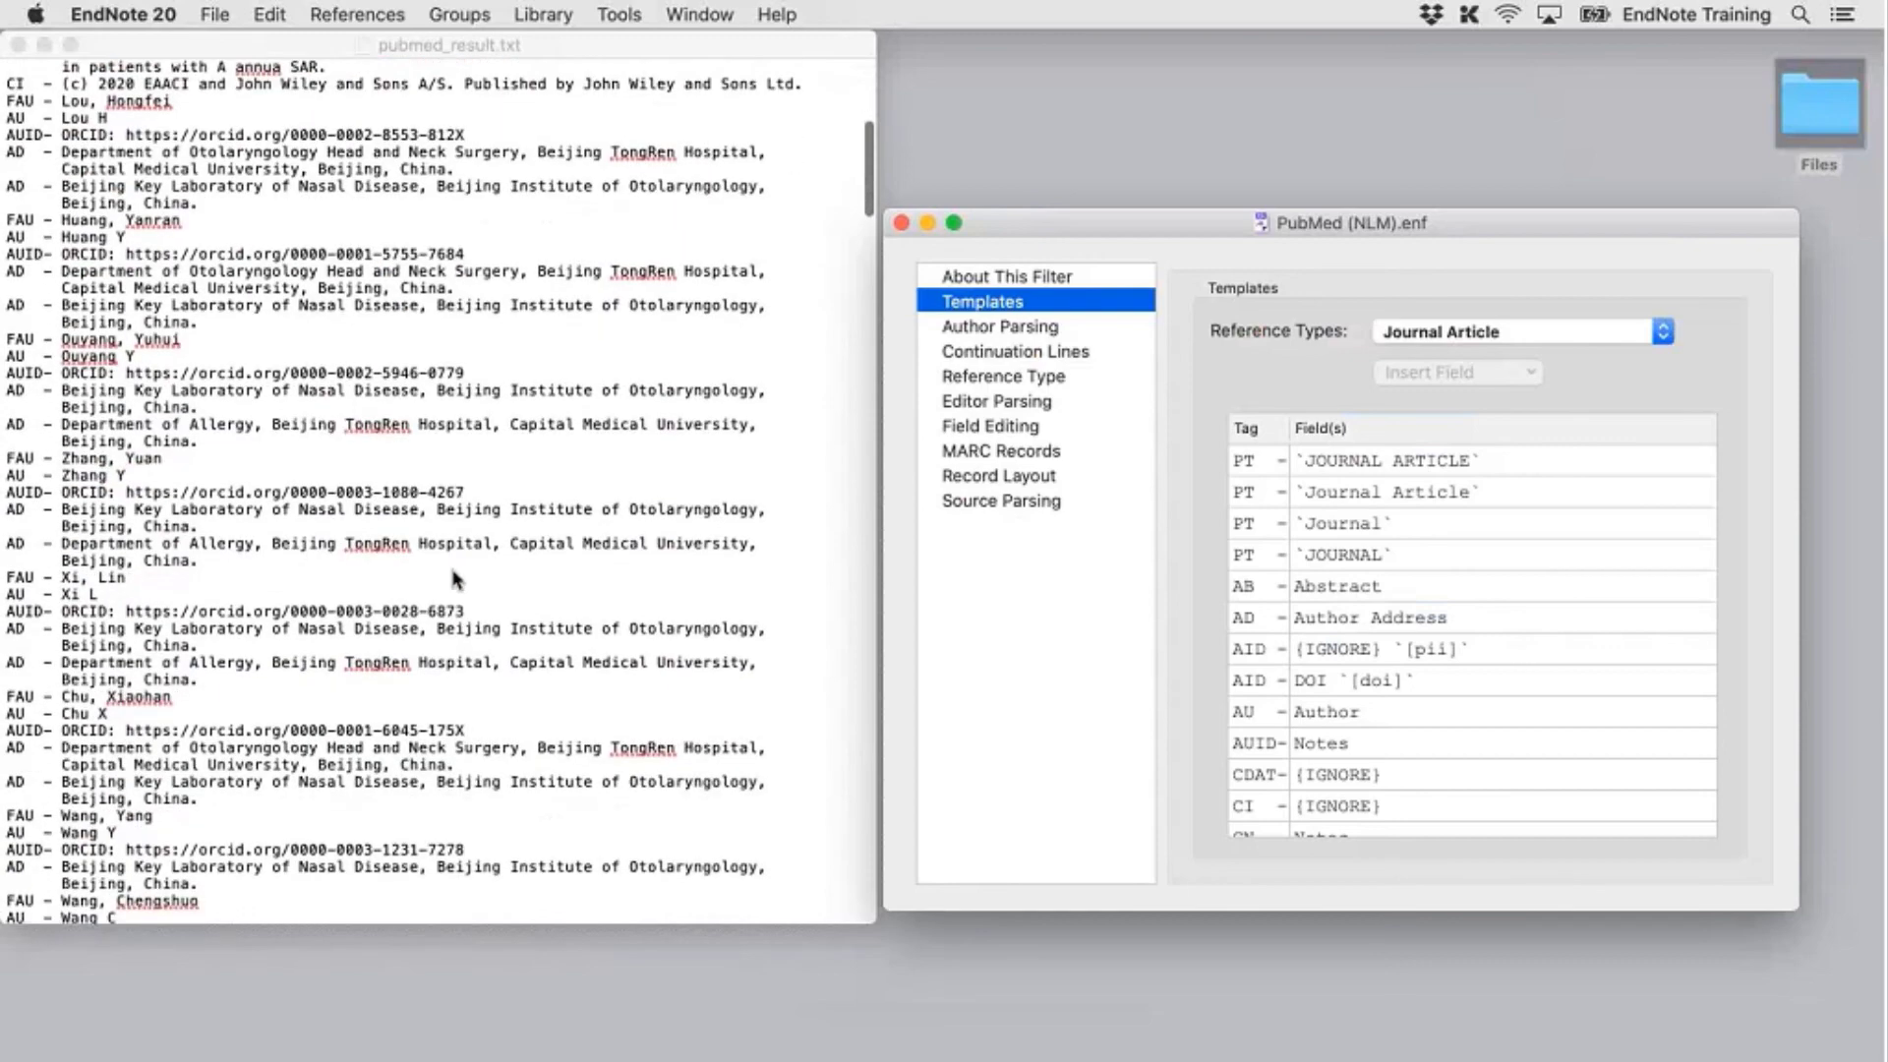
scroll(455, 578, up, 20)
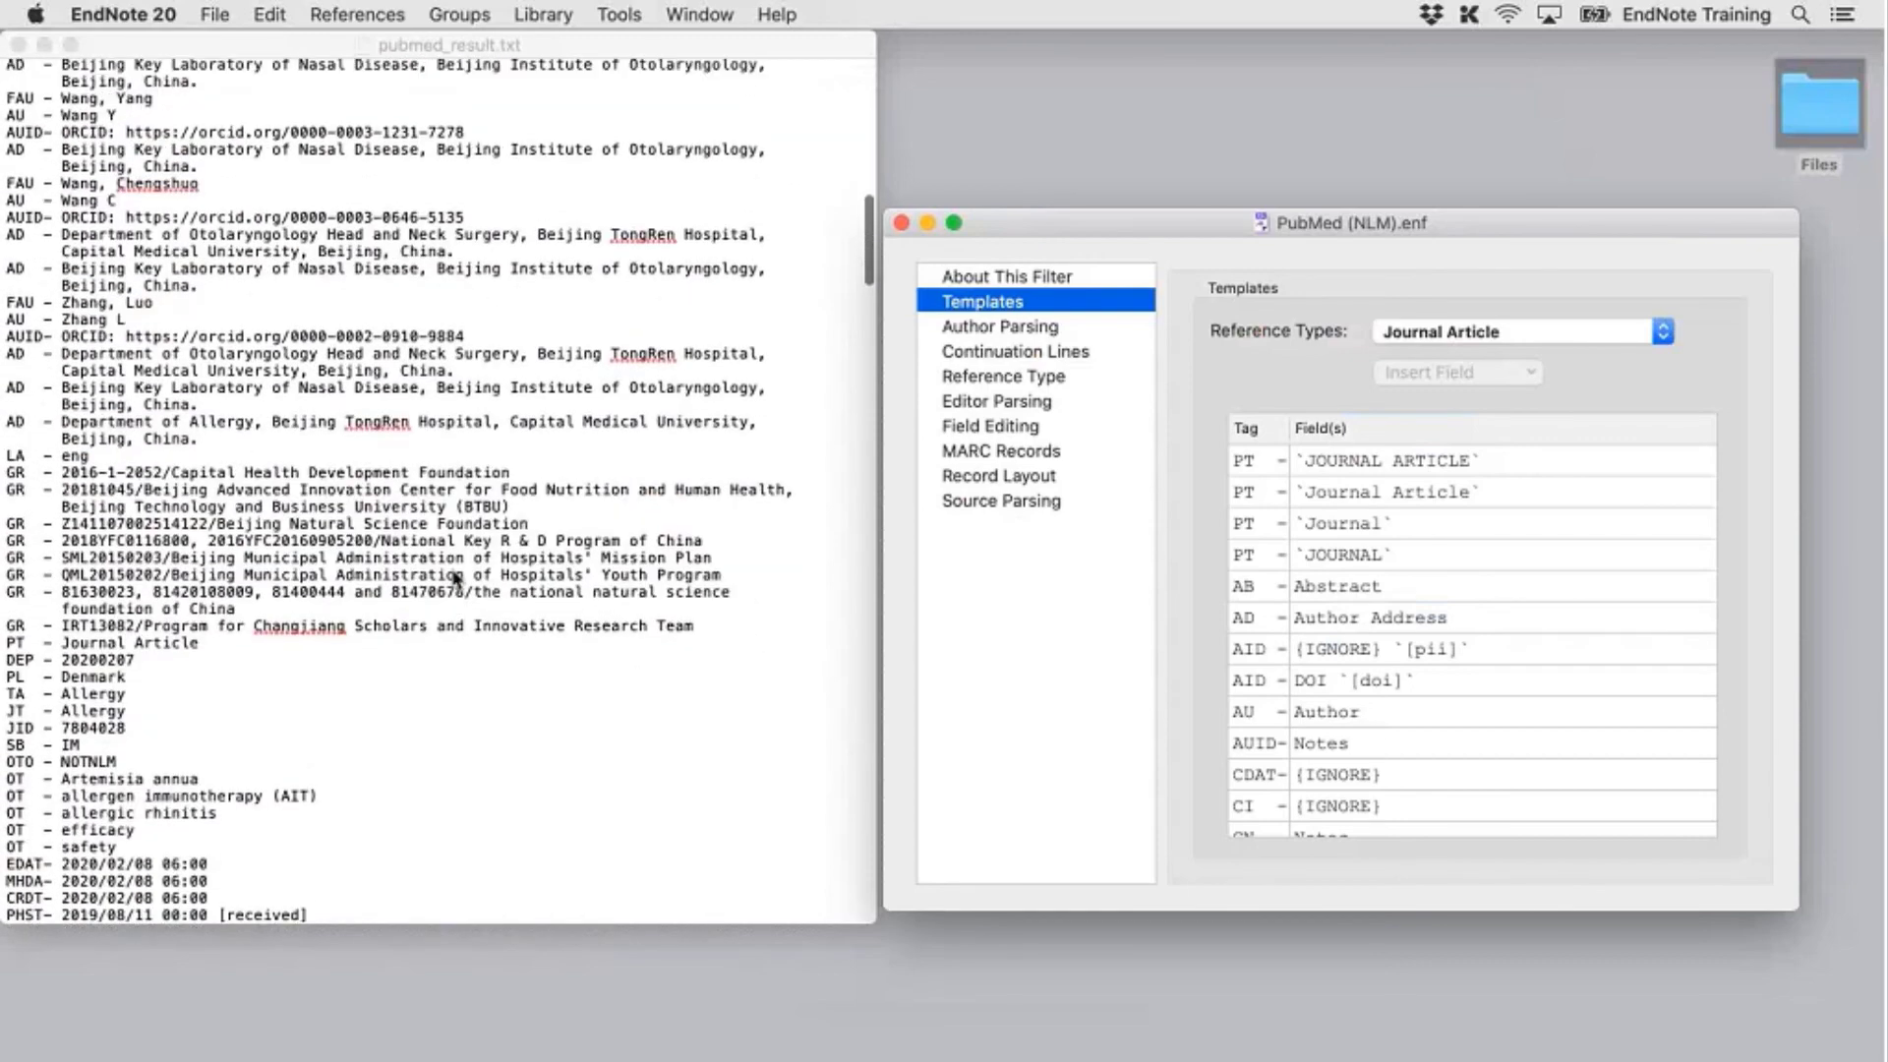
scroll(130, 276, up, 2)
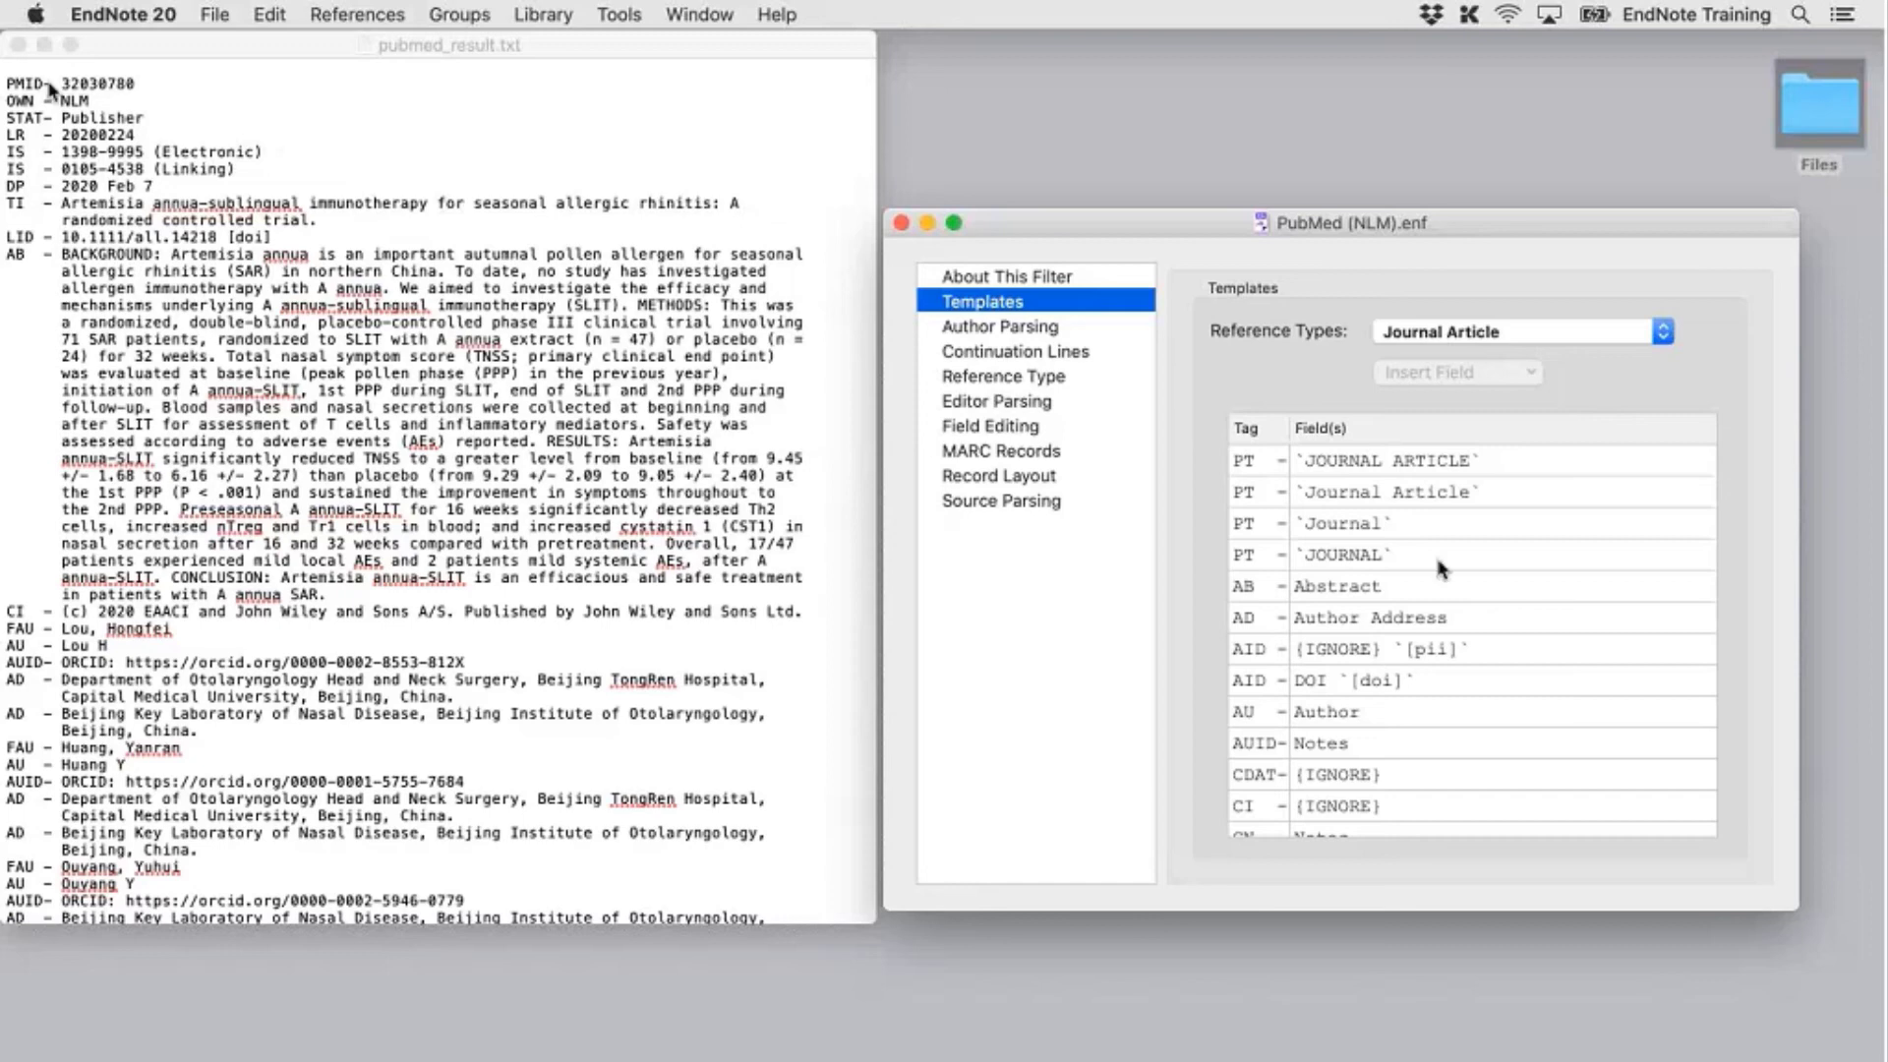
scroll(1530, 734, down, 10)
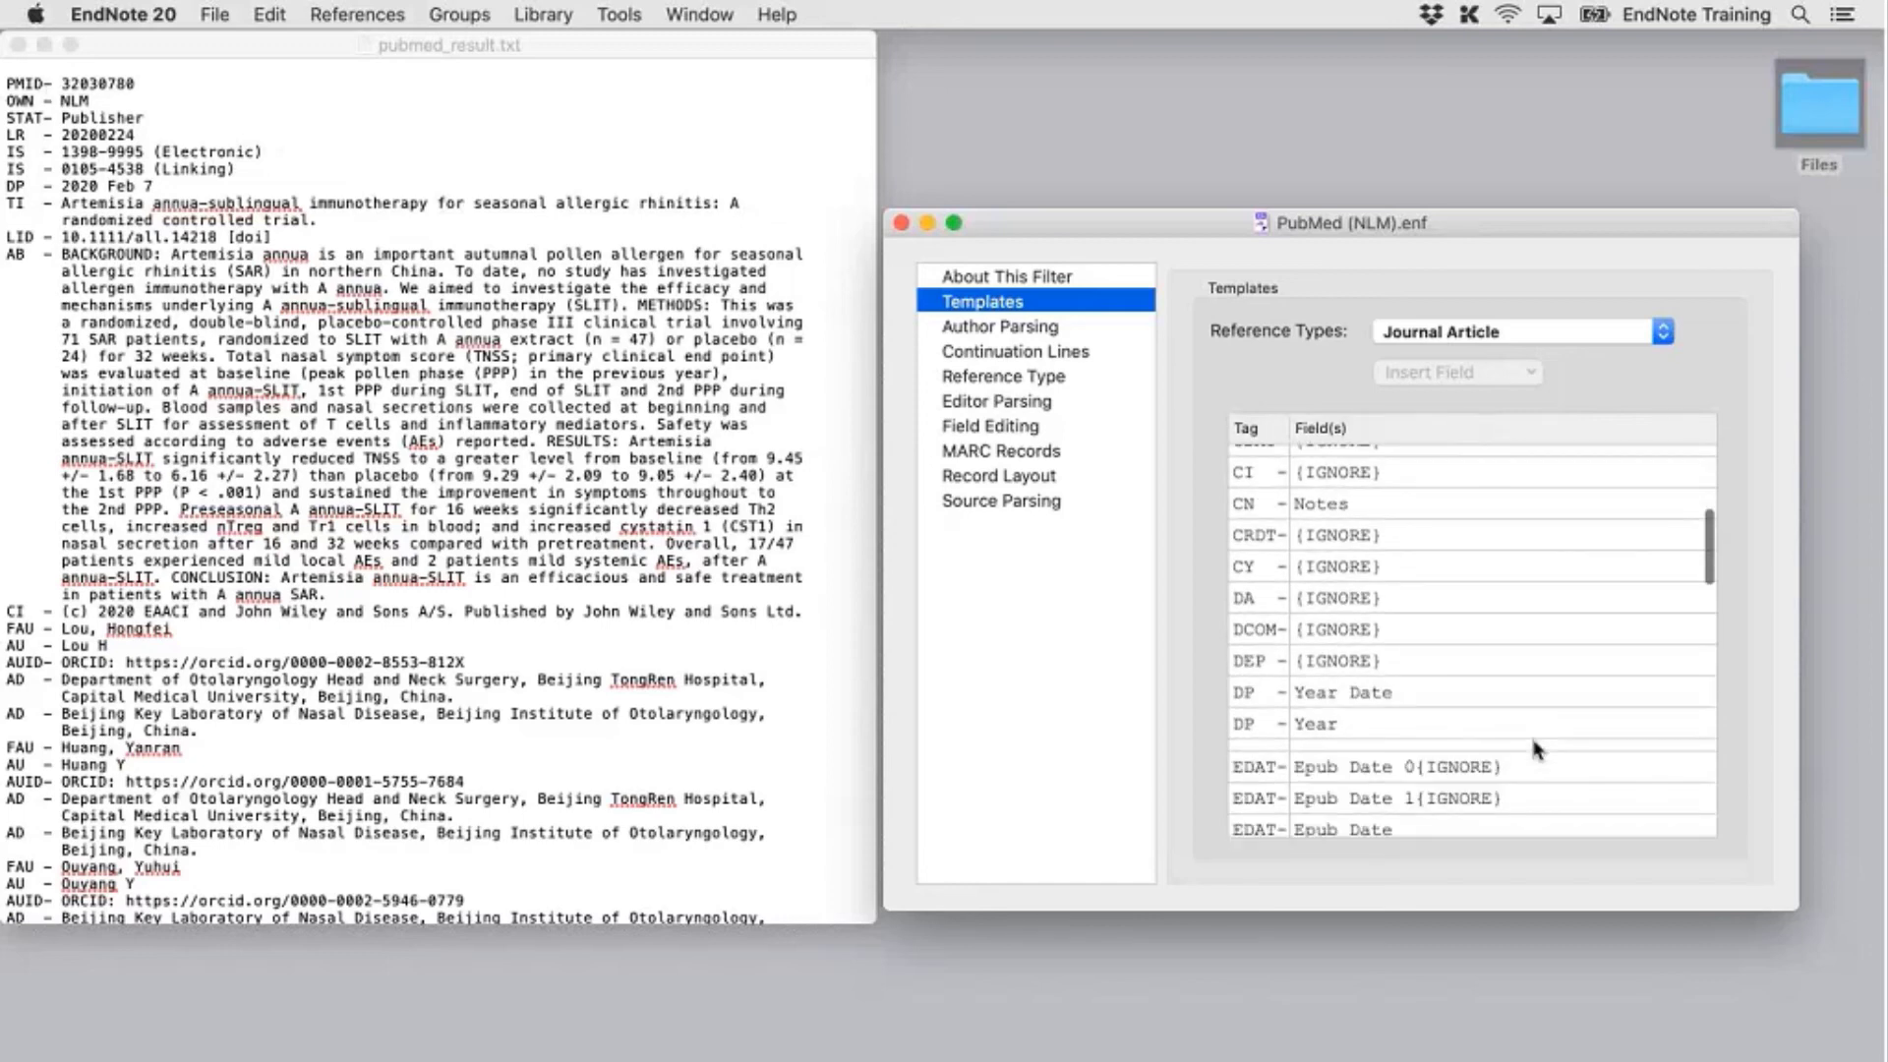
scroll(1534, 749, down, 10)
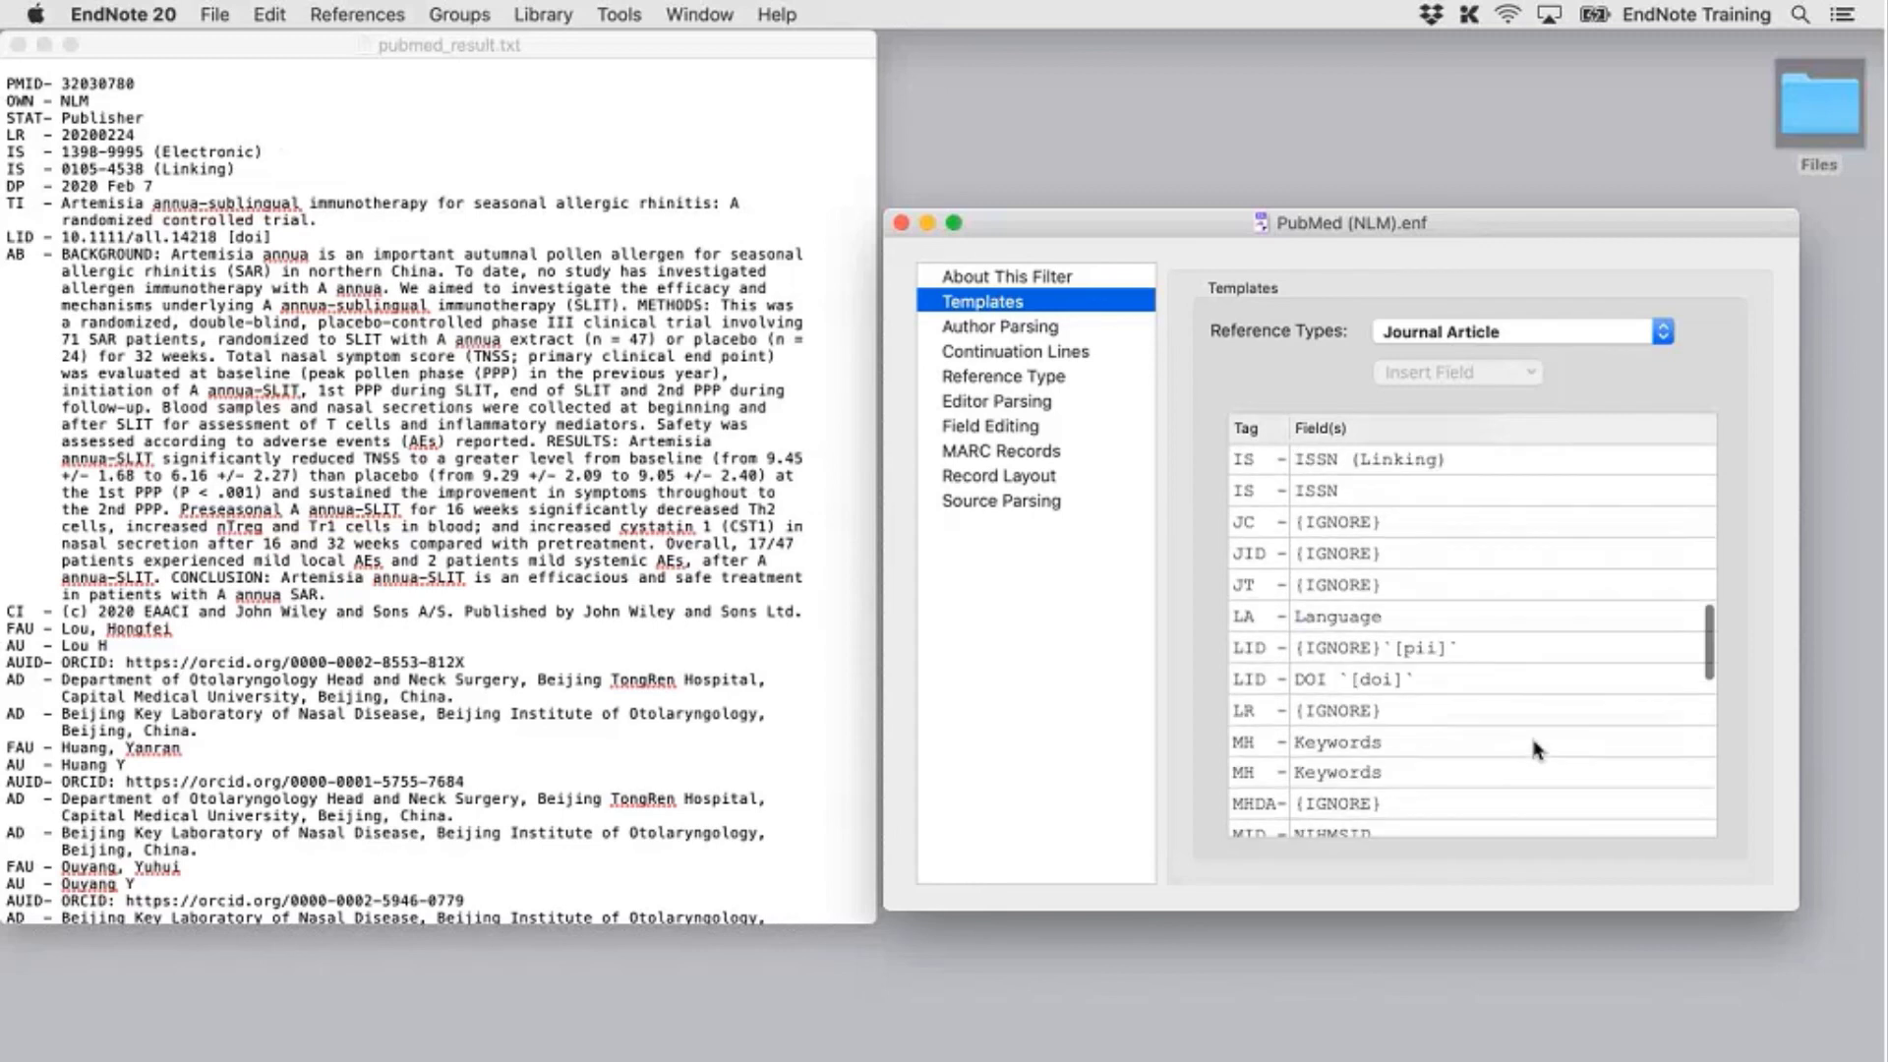
scroll(1530, 733, down, 3)
click(1483, 335)
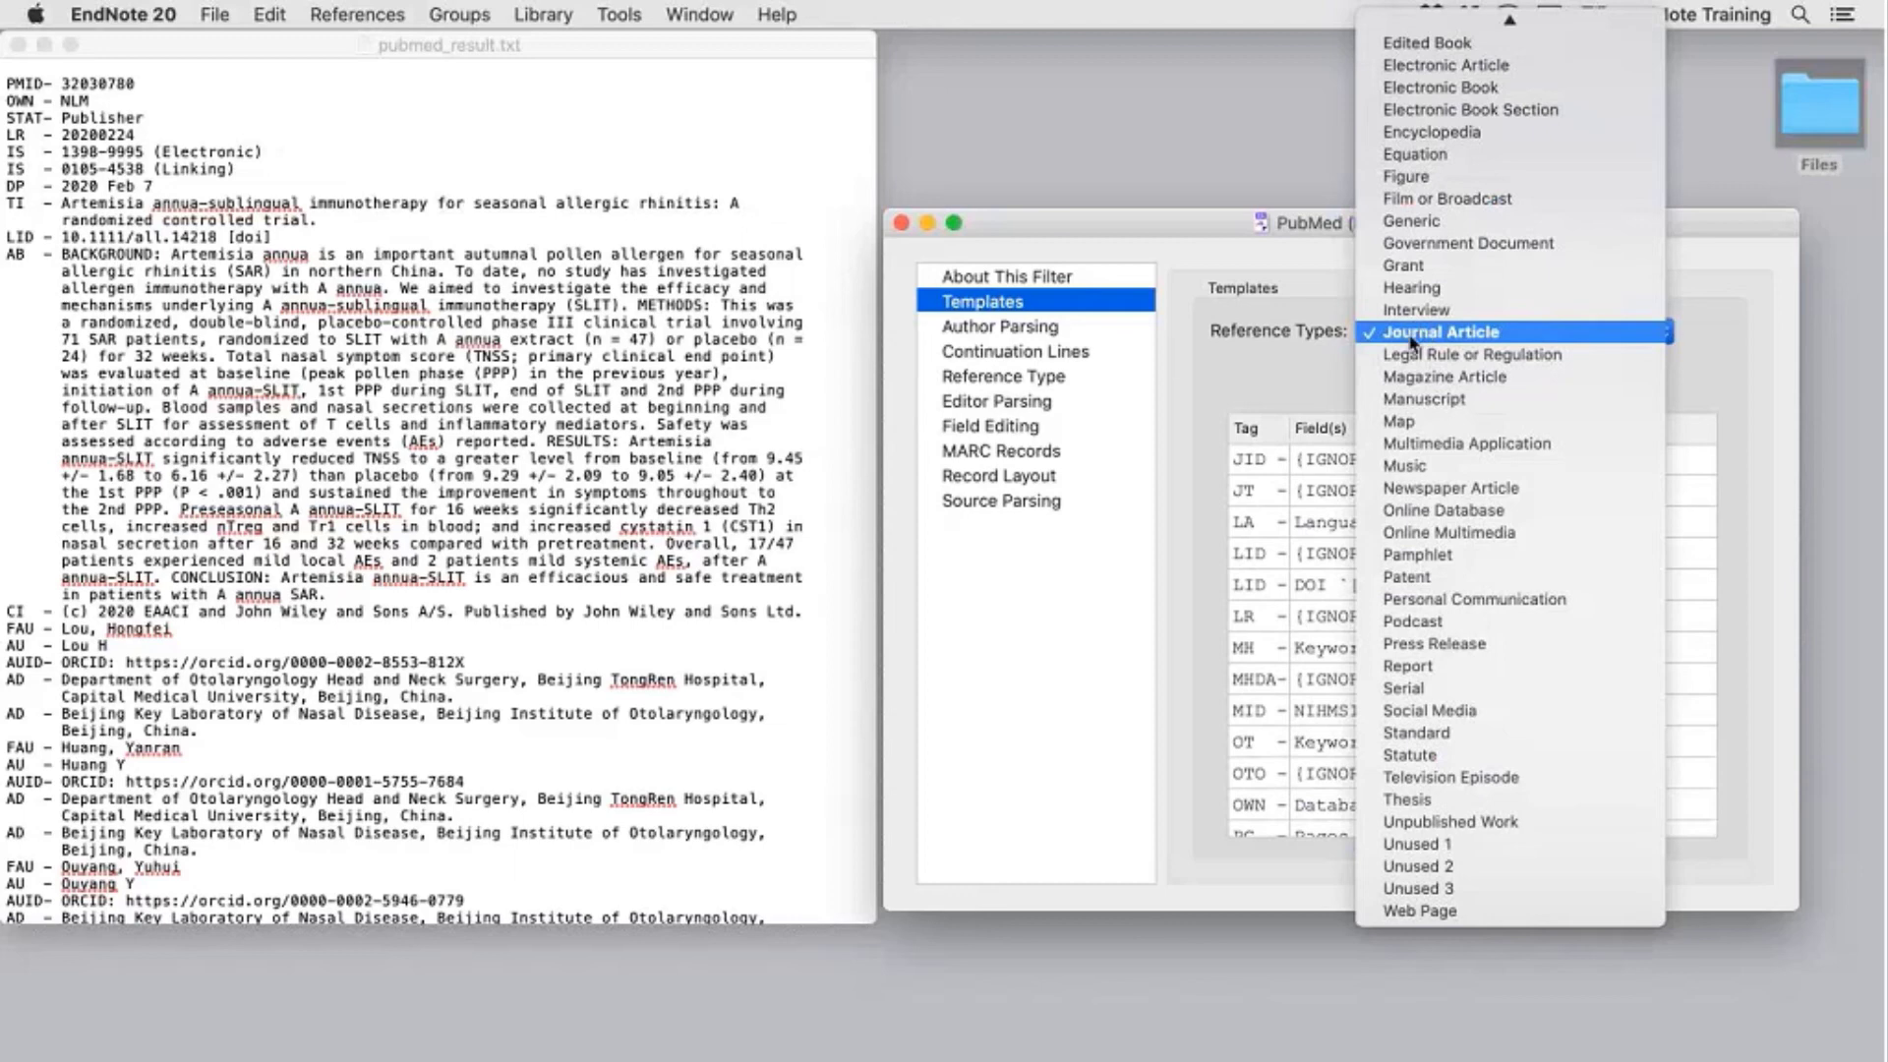
click(1496, 334)
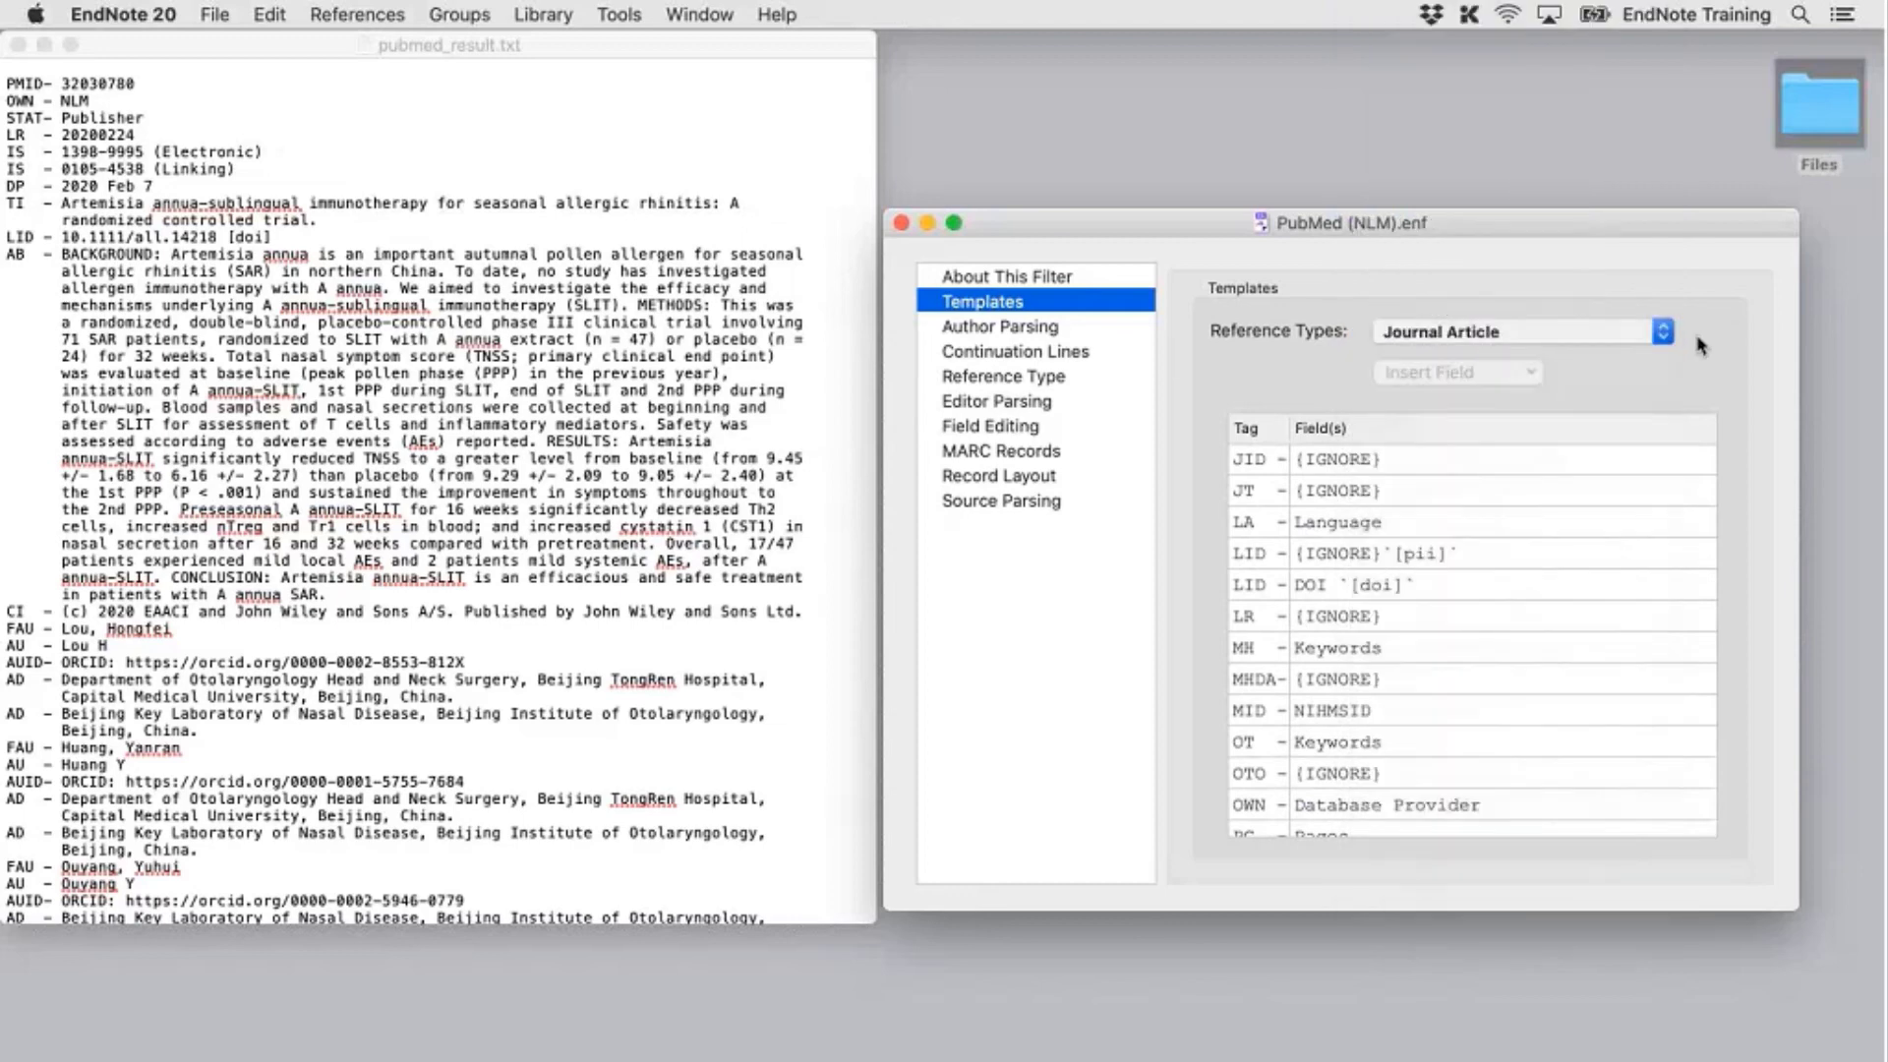
scroll(1566, 568, down, 5)
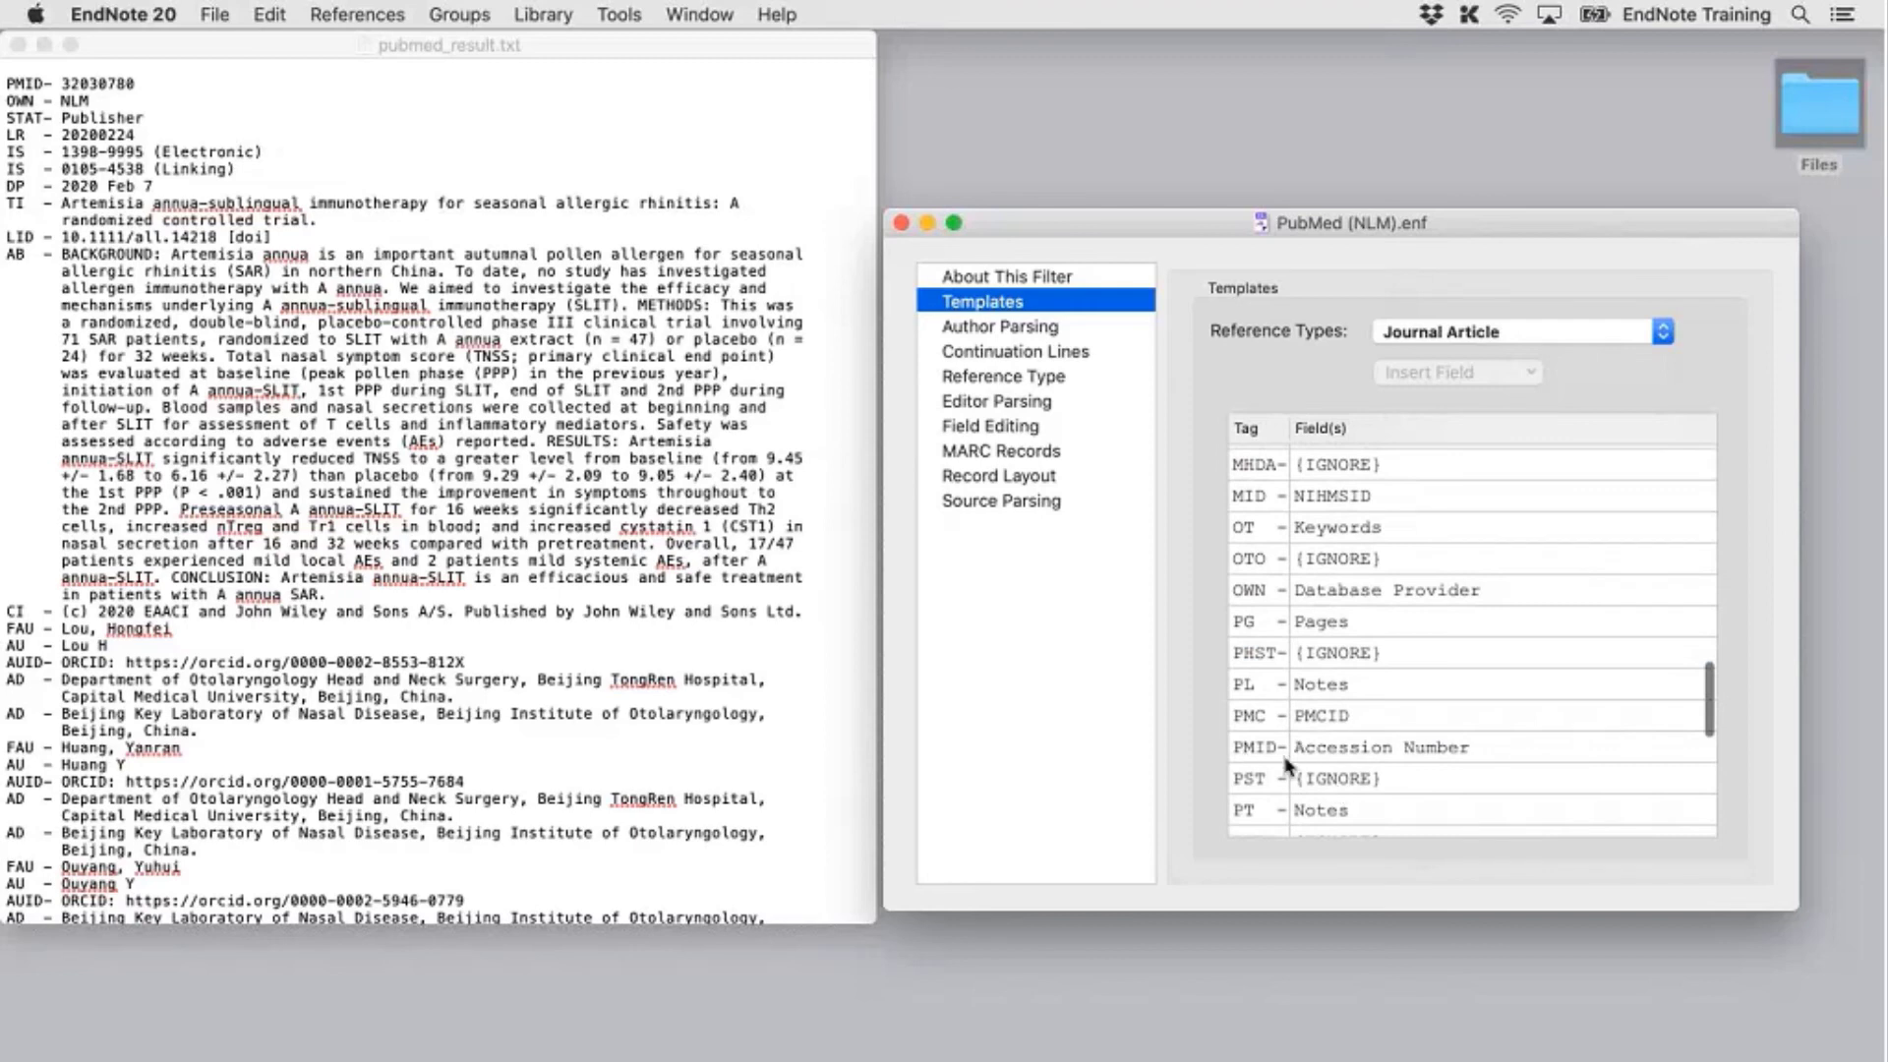
Remap the PMID tag from Accession Number to the Label field in the Journal Article template
click(1260, 747)
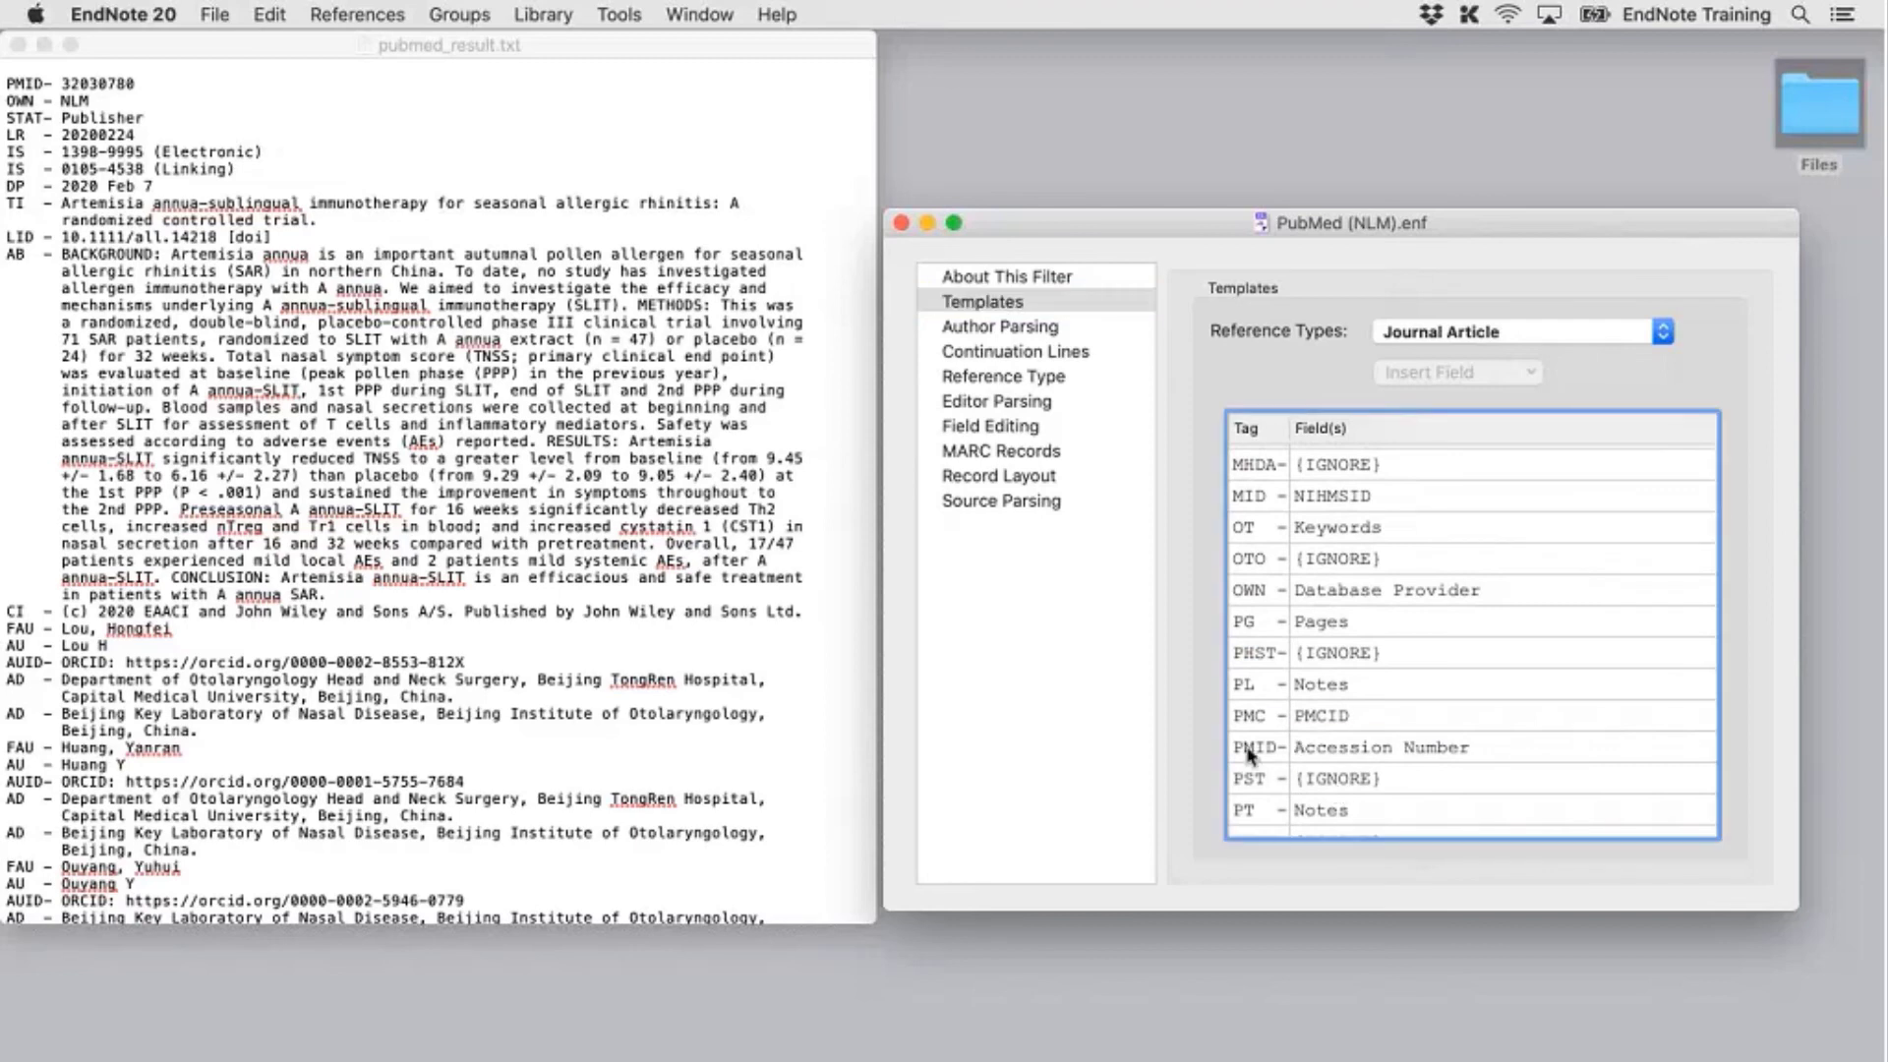
click(1493, 751)
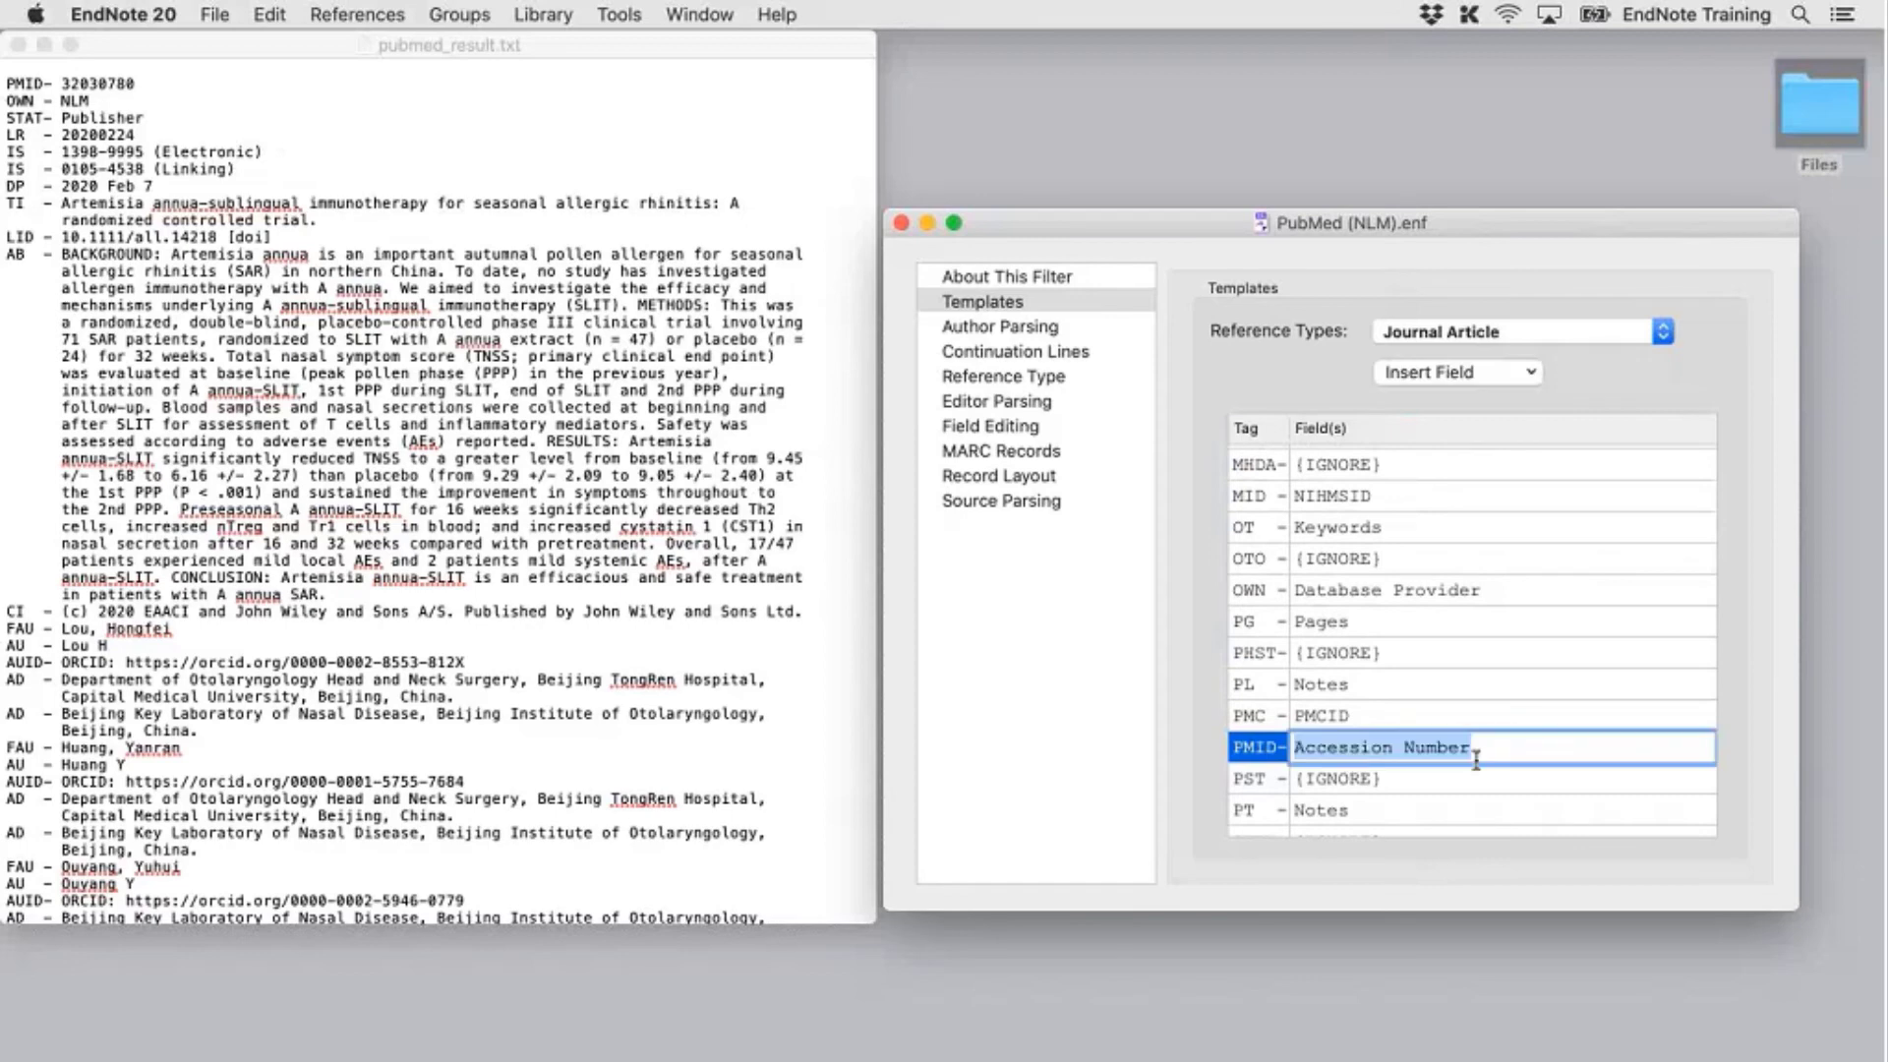
click(1498, 754)
drag(1498, 754, 1275, 757)
key(BackSpace)
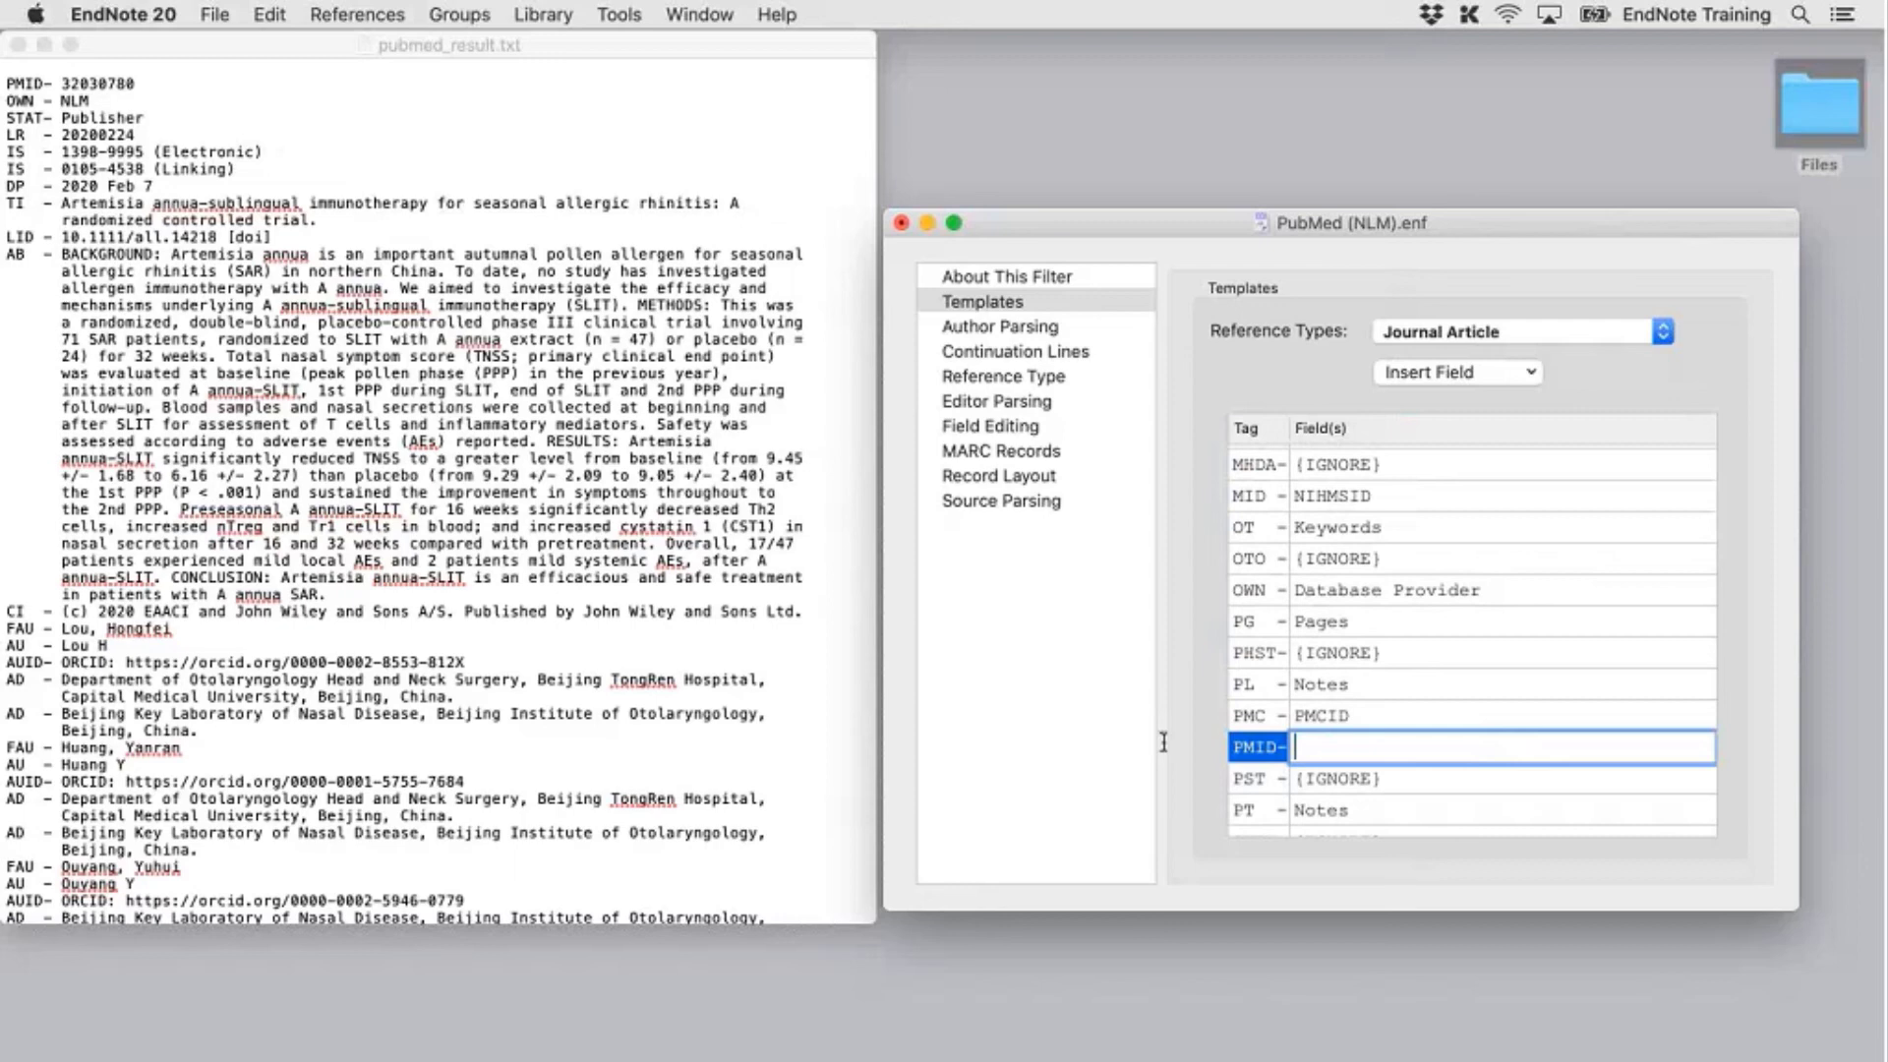
click(1522, 379)
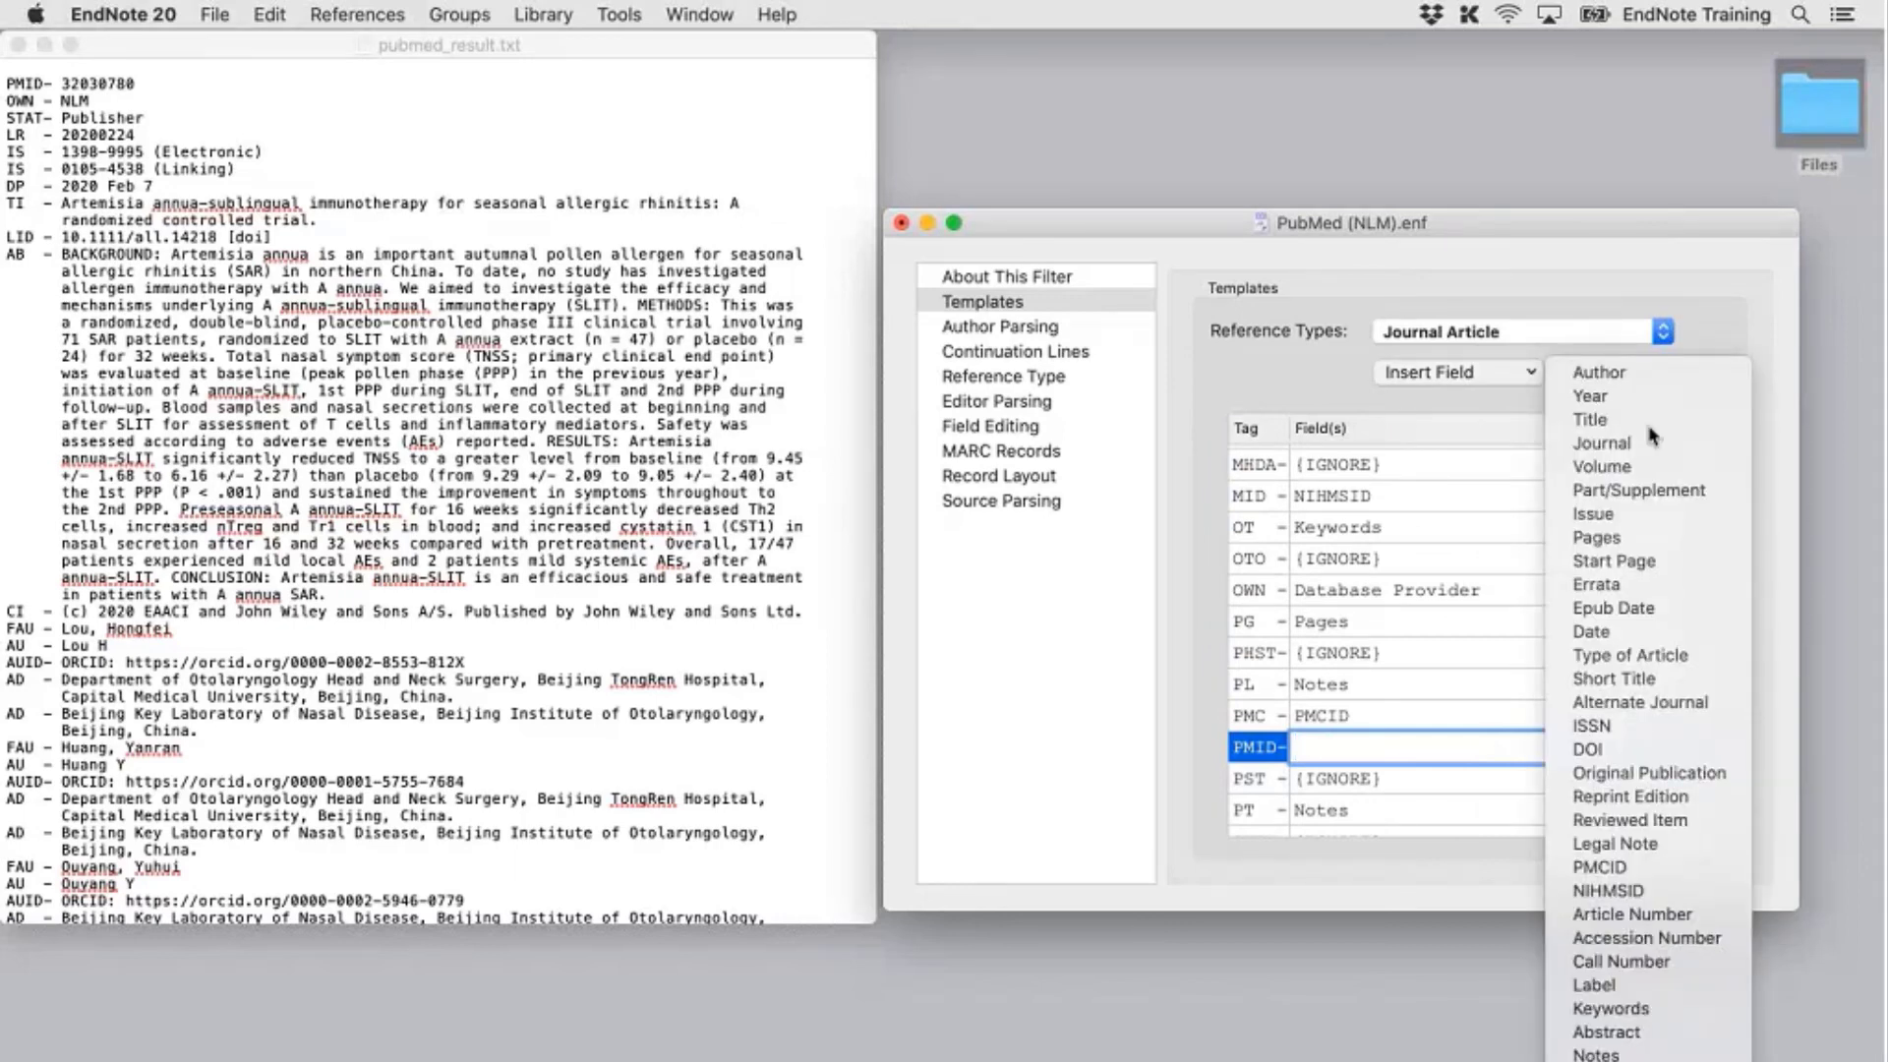
scroll(1653, 689, down, 3)
scroll(1655, 692, down, 1)
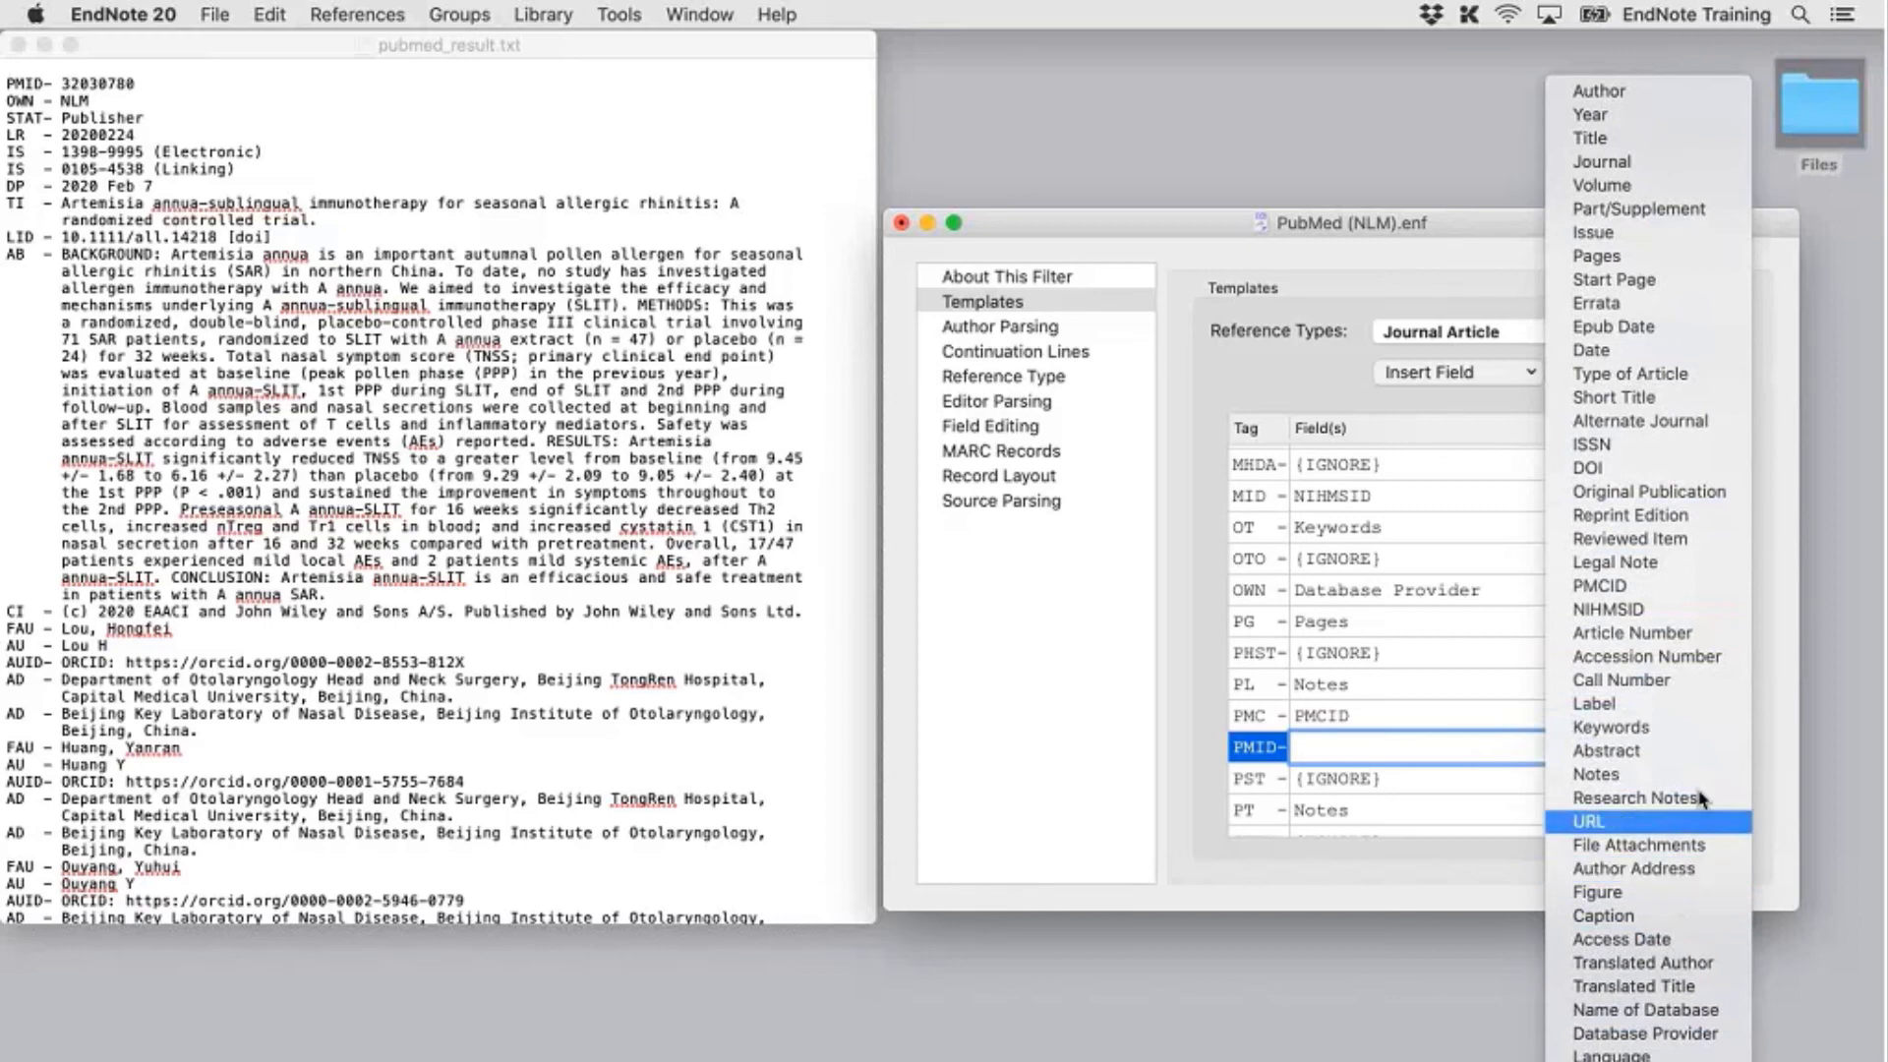
click(1700, 711)
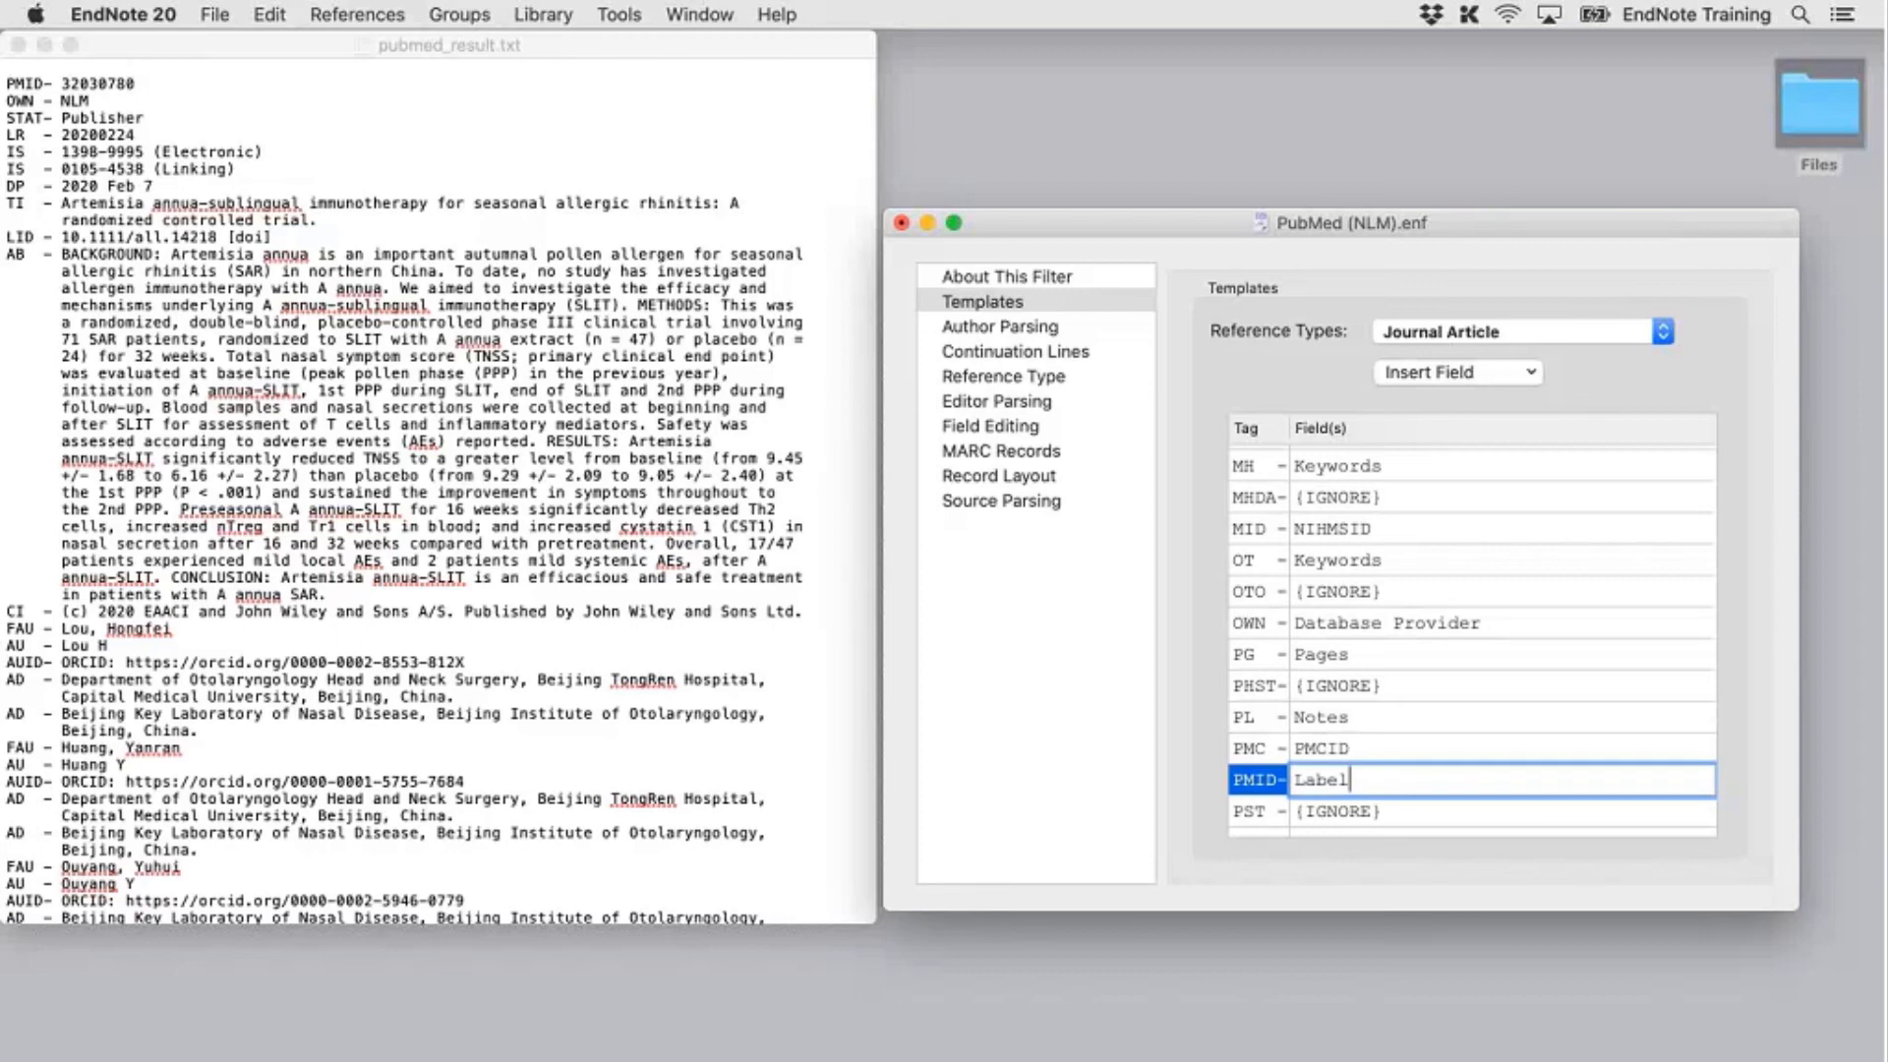
click(214, 14)
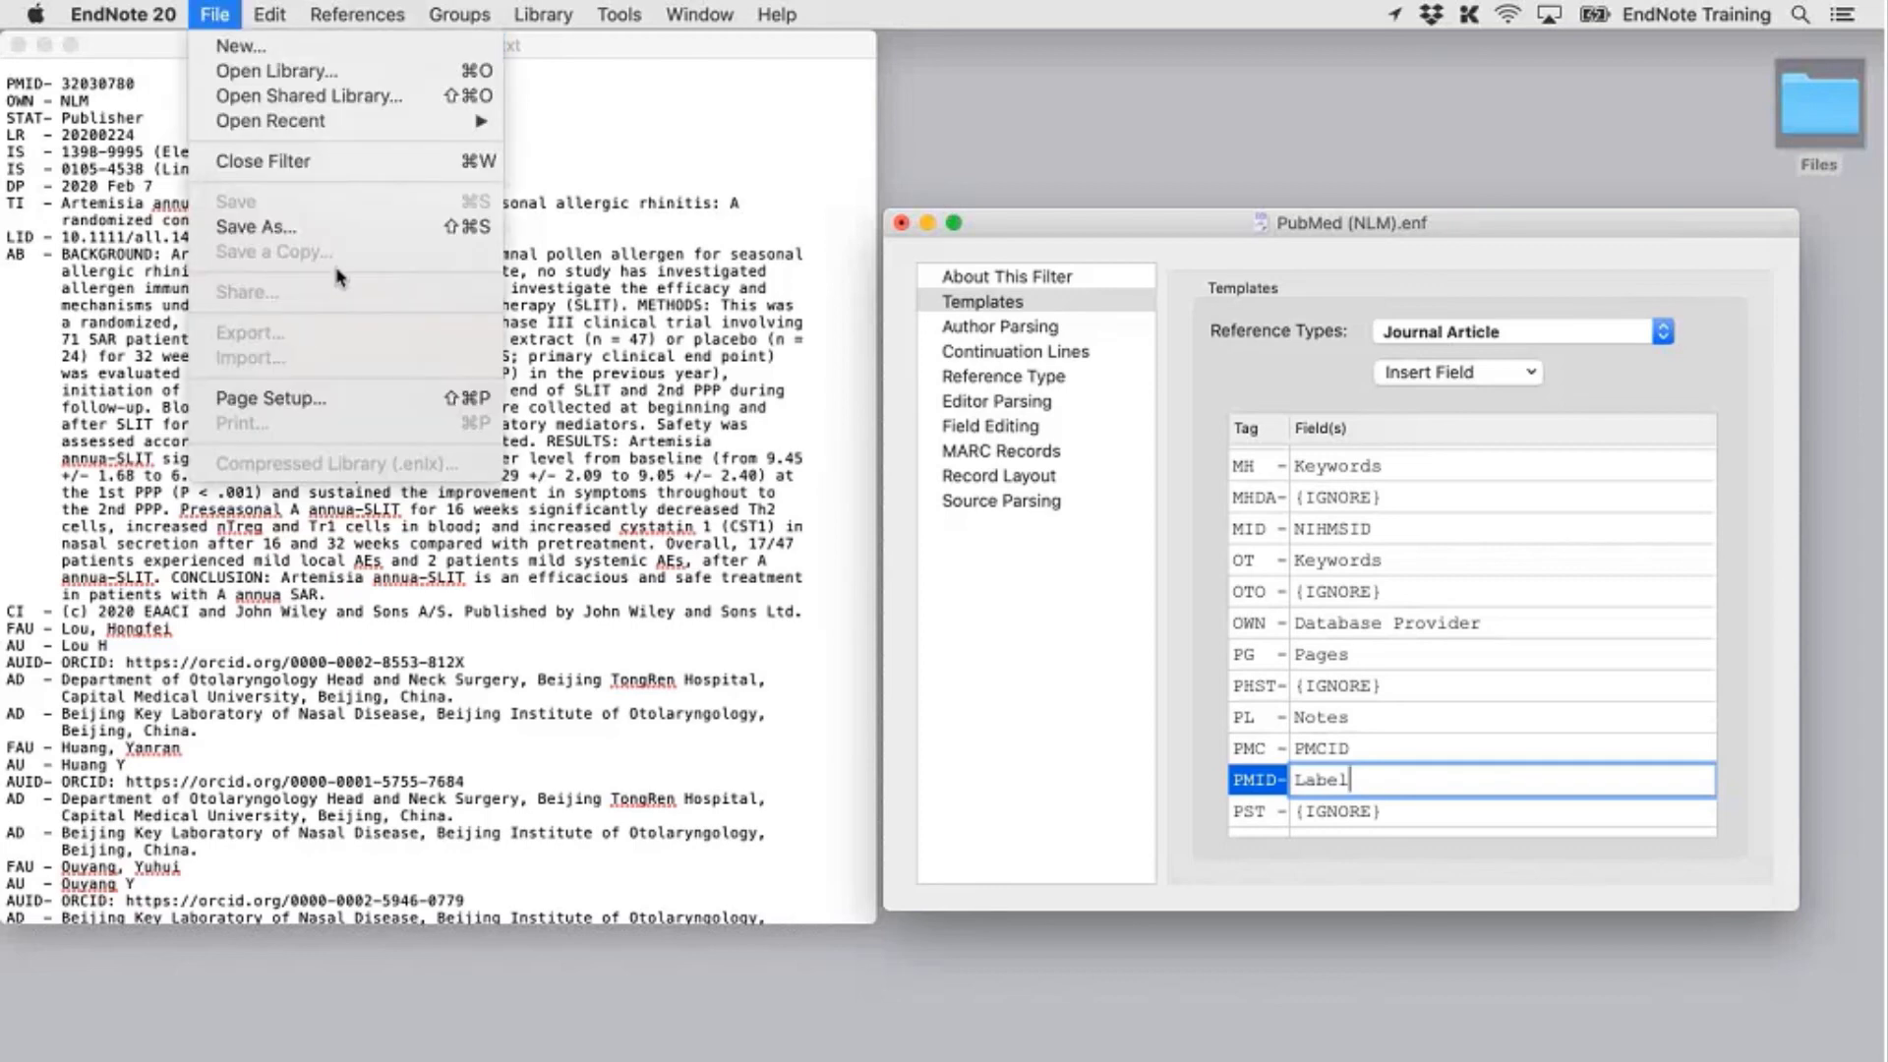
Save the edited filter as 'PubMed (NLM) Label' and close the filter editor
click(359, 228)
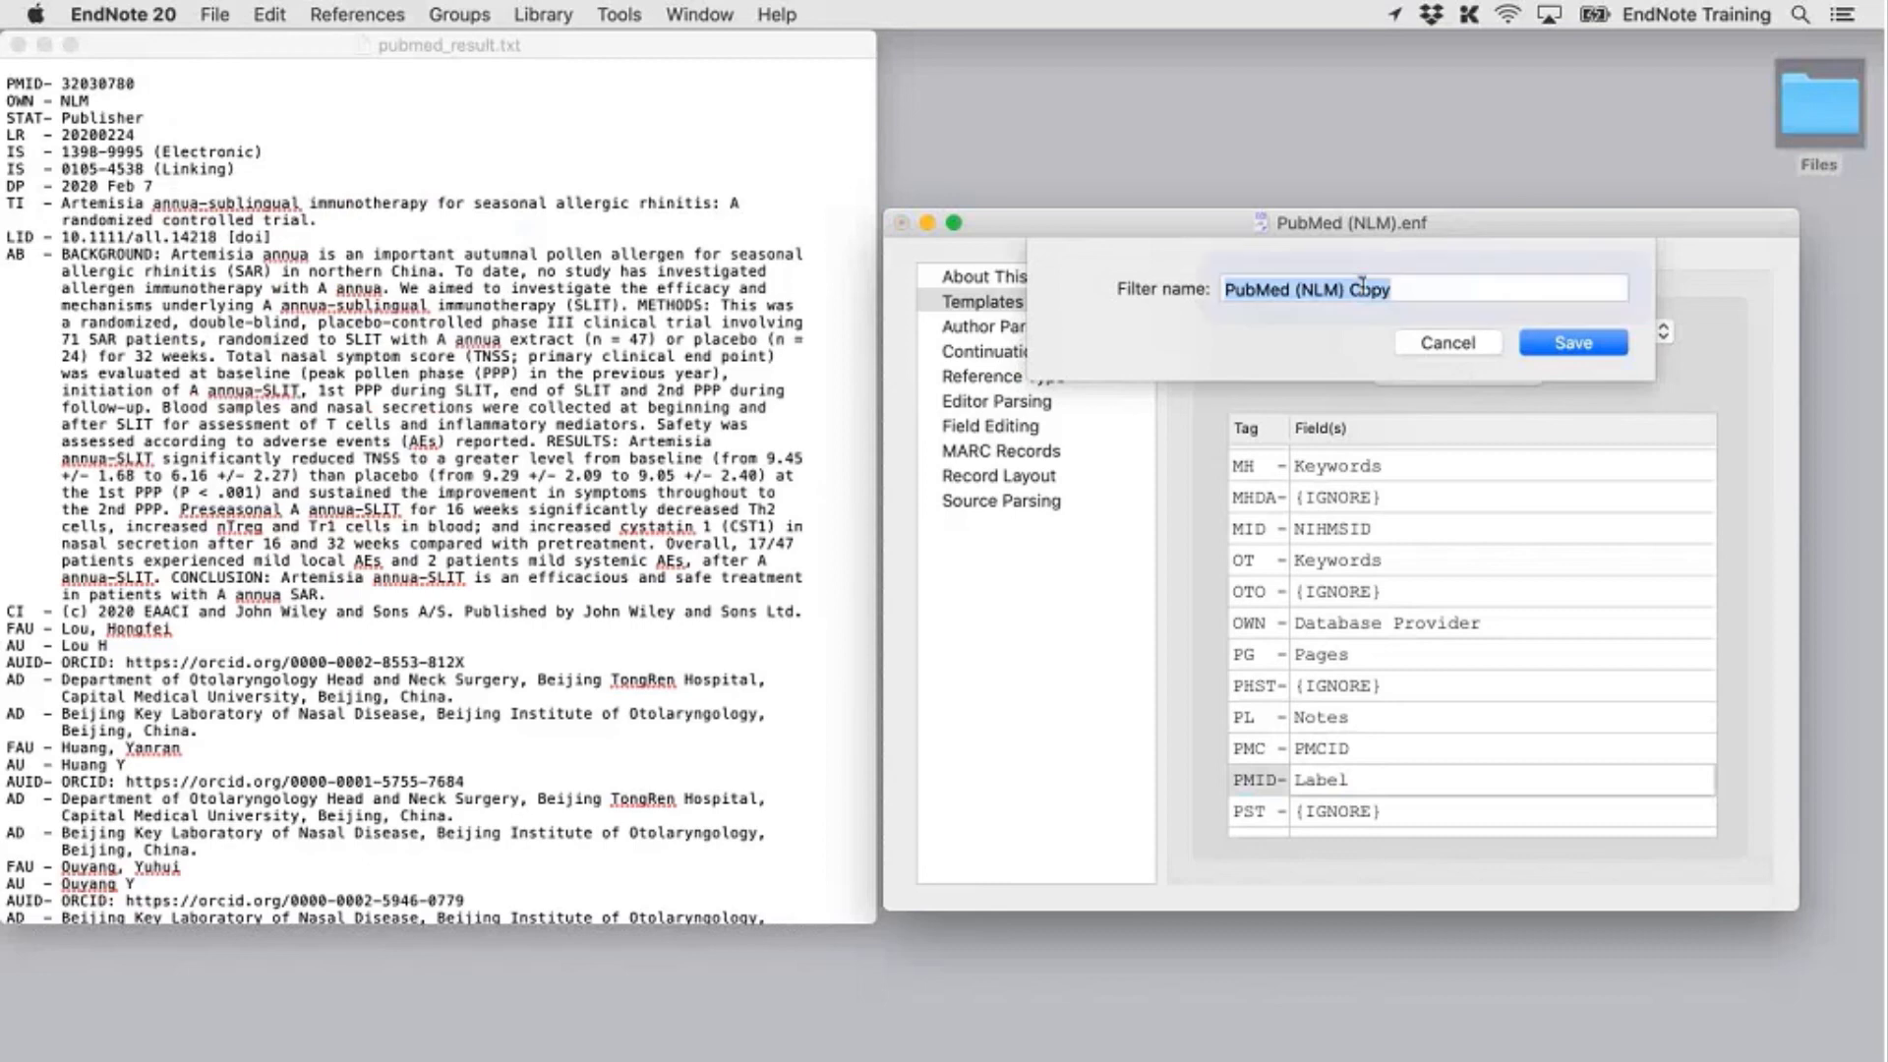
double_click(1364, 289)
key(BackSpace)
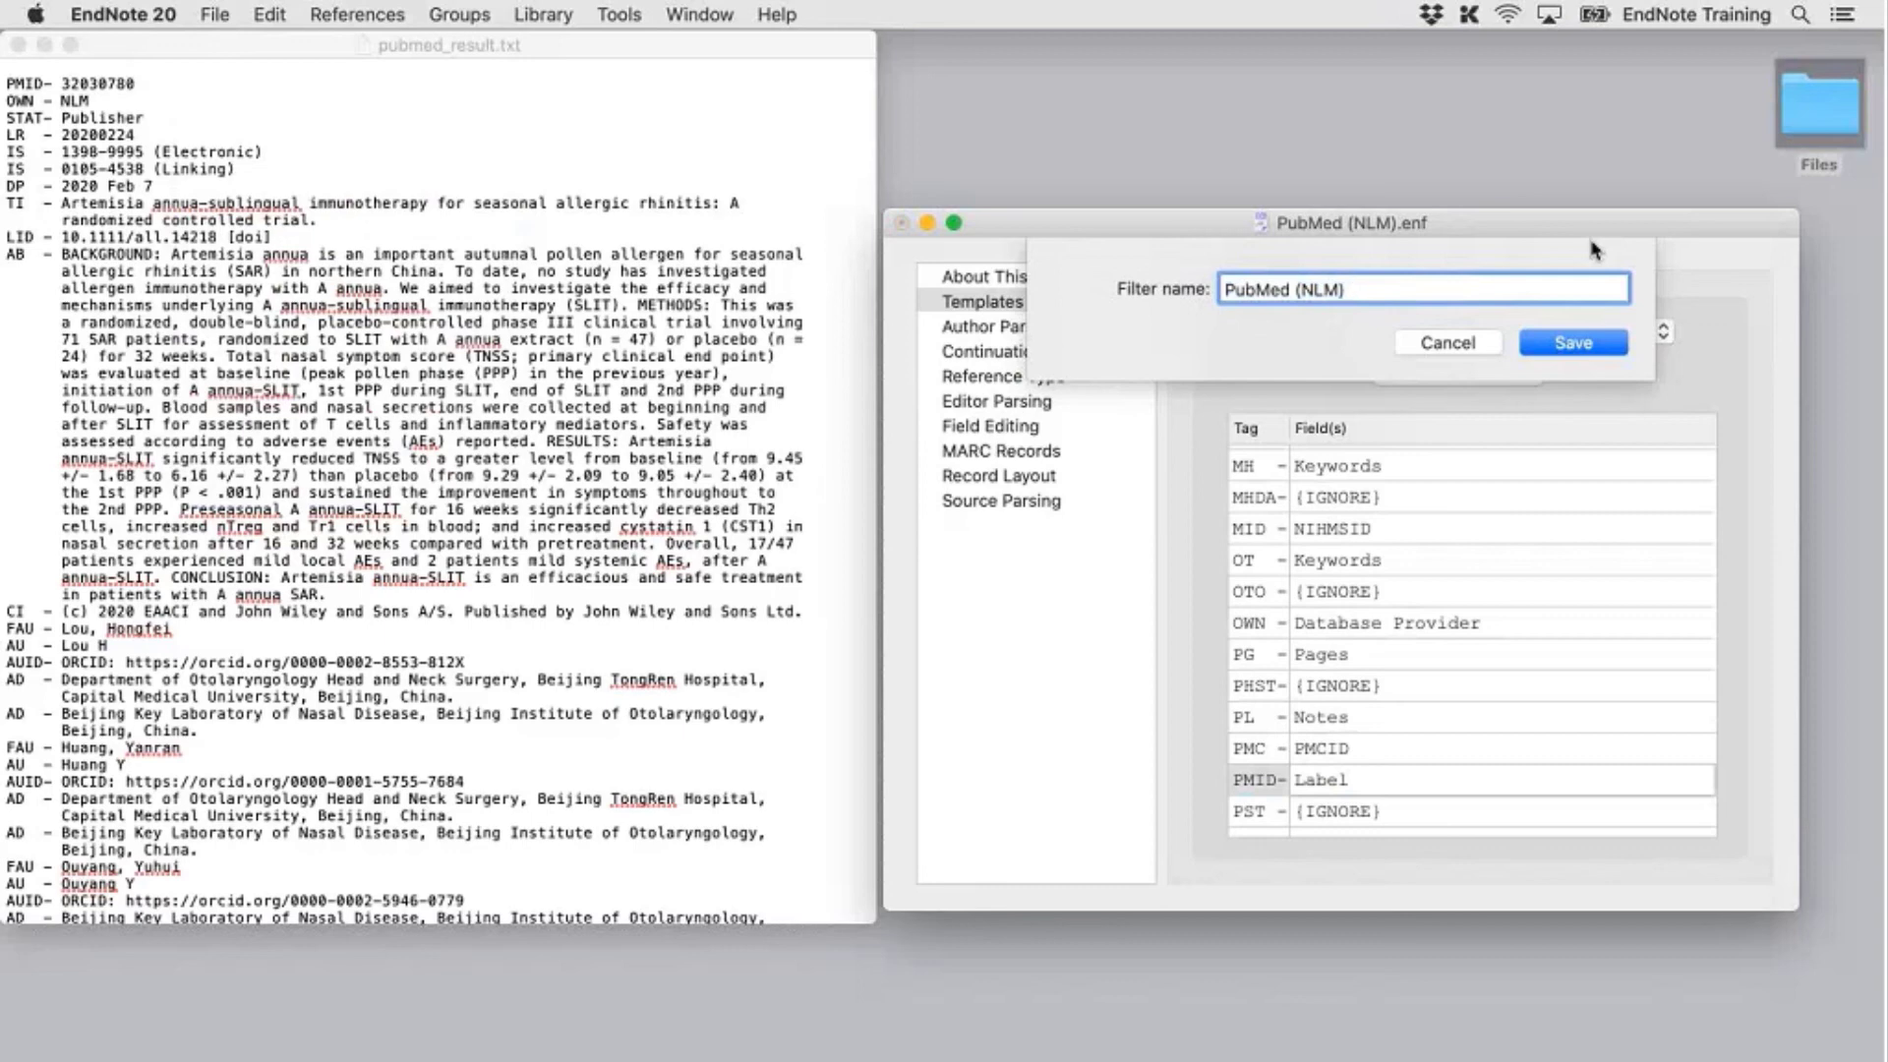
text(Lebl)
text(e)
text(l)
click(1604, 351)
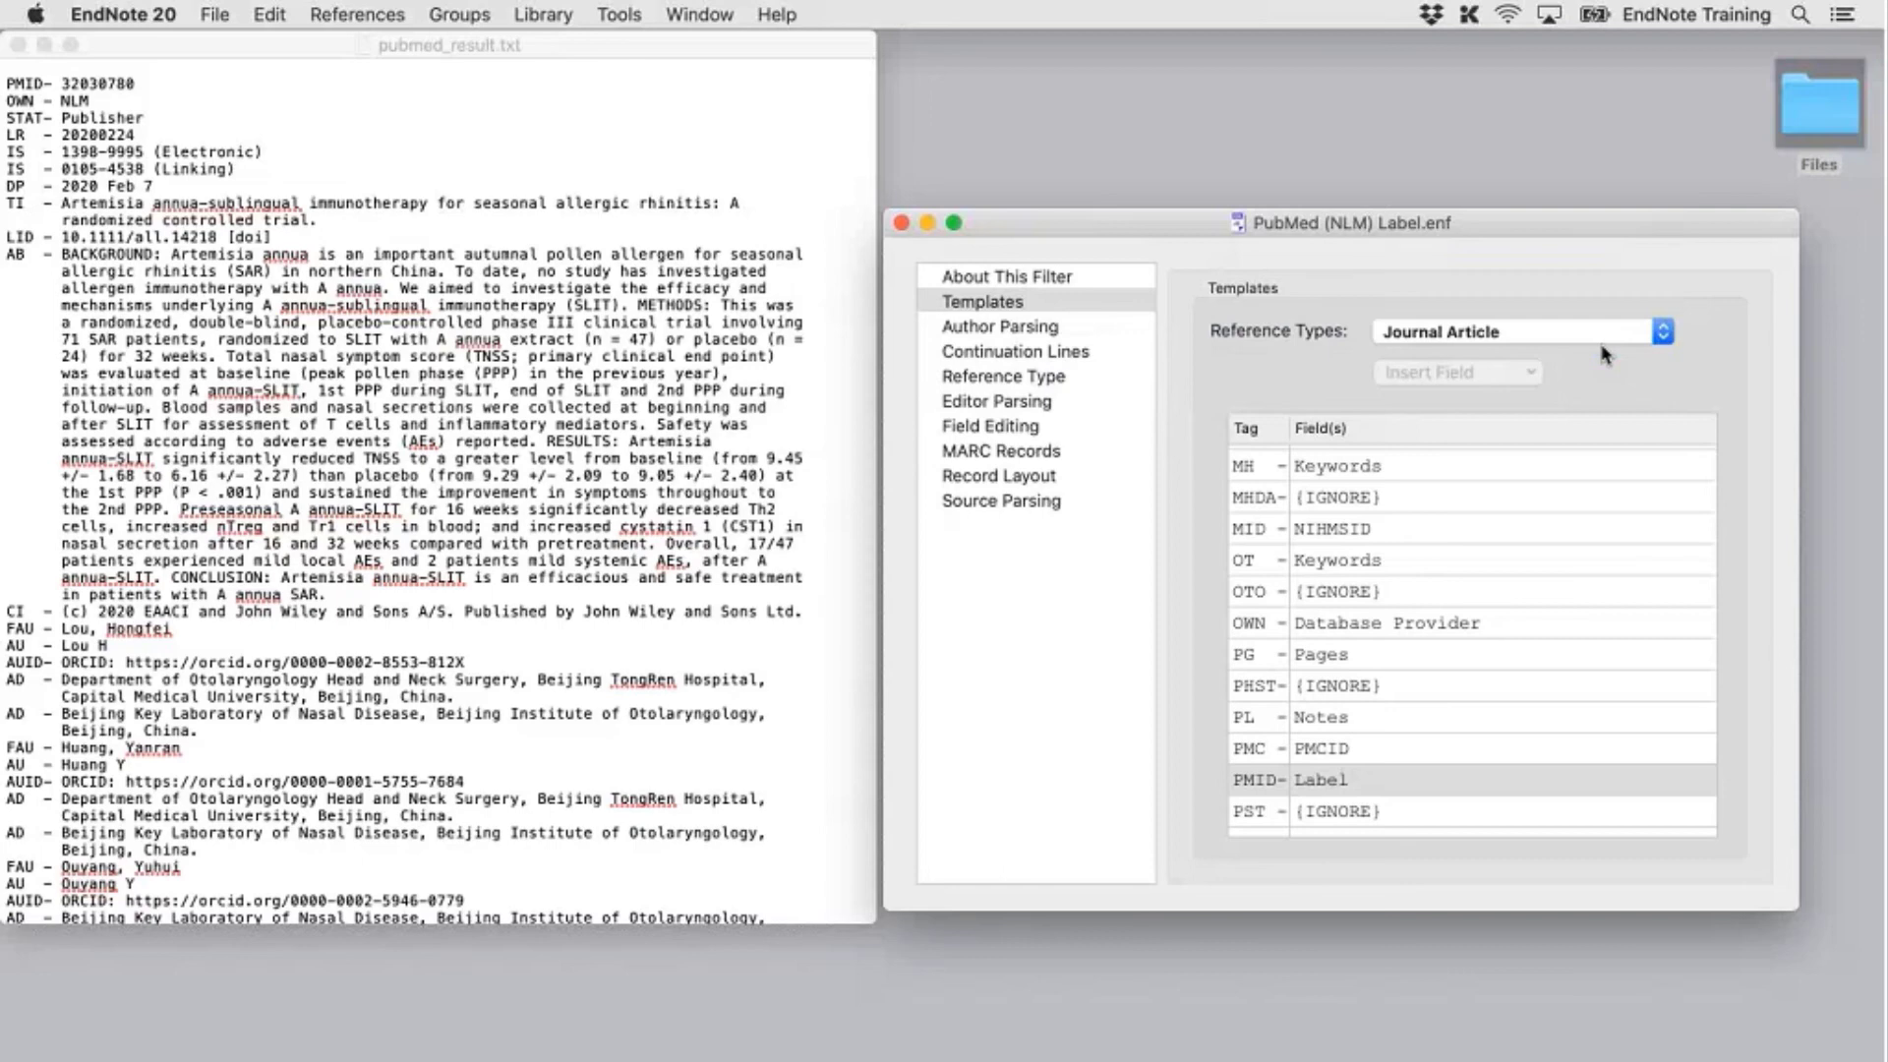
click(902, 224)
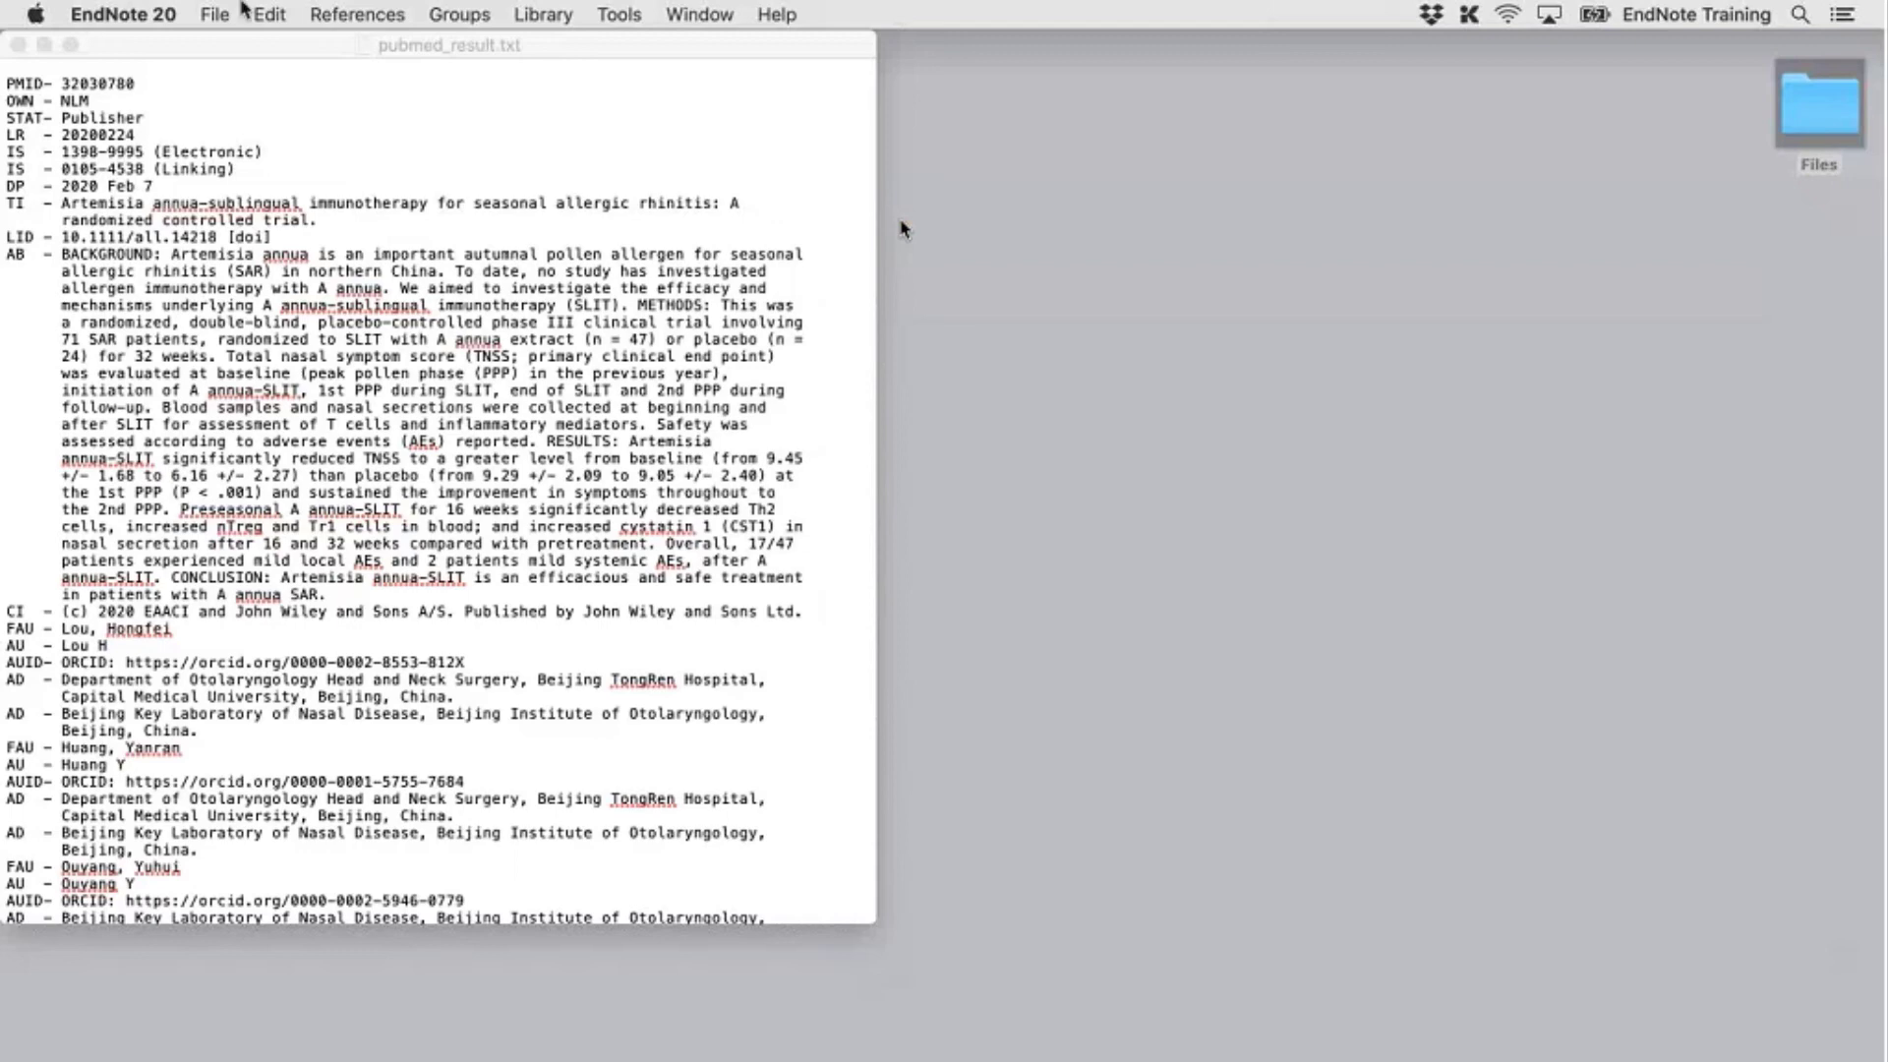
Create a new empty library named 'PubMed Import' on the Desktop
click(225, 11)
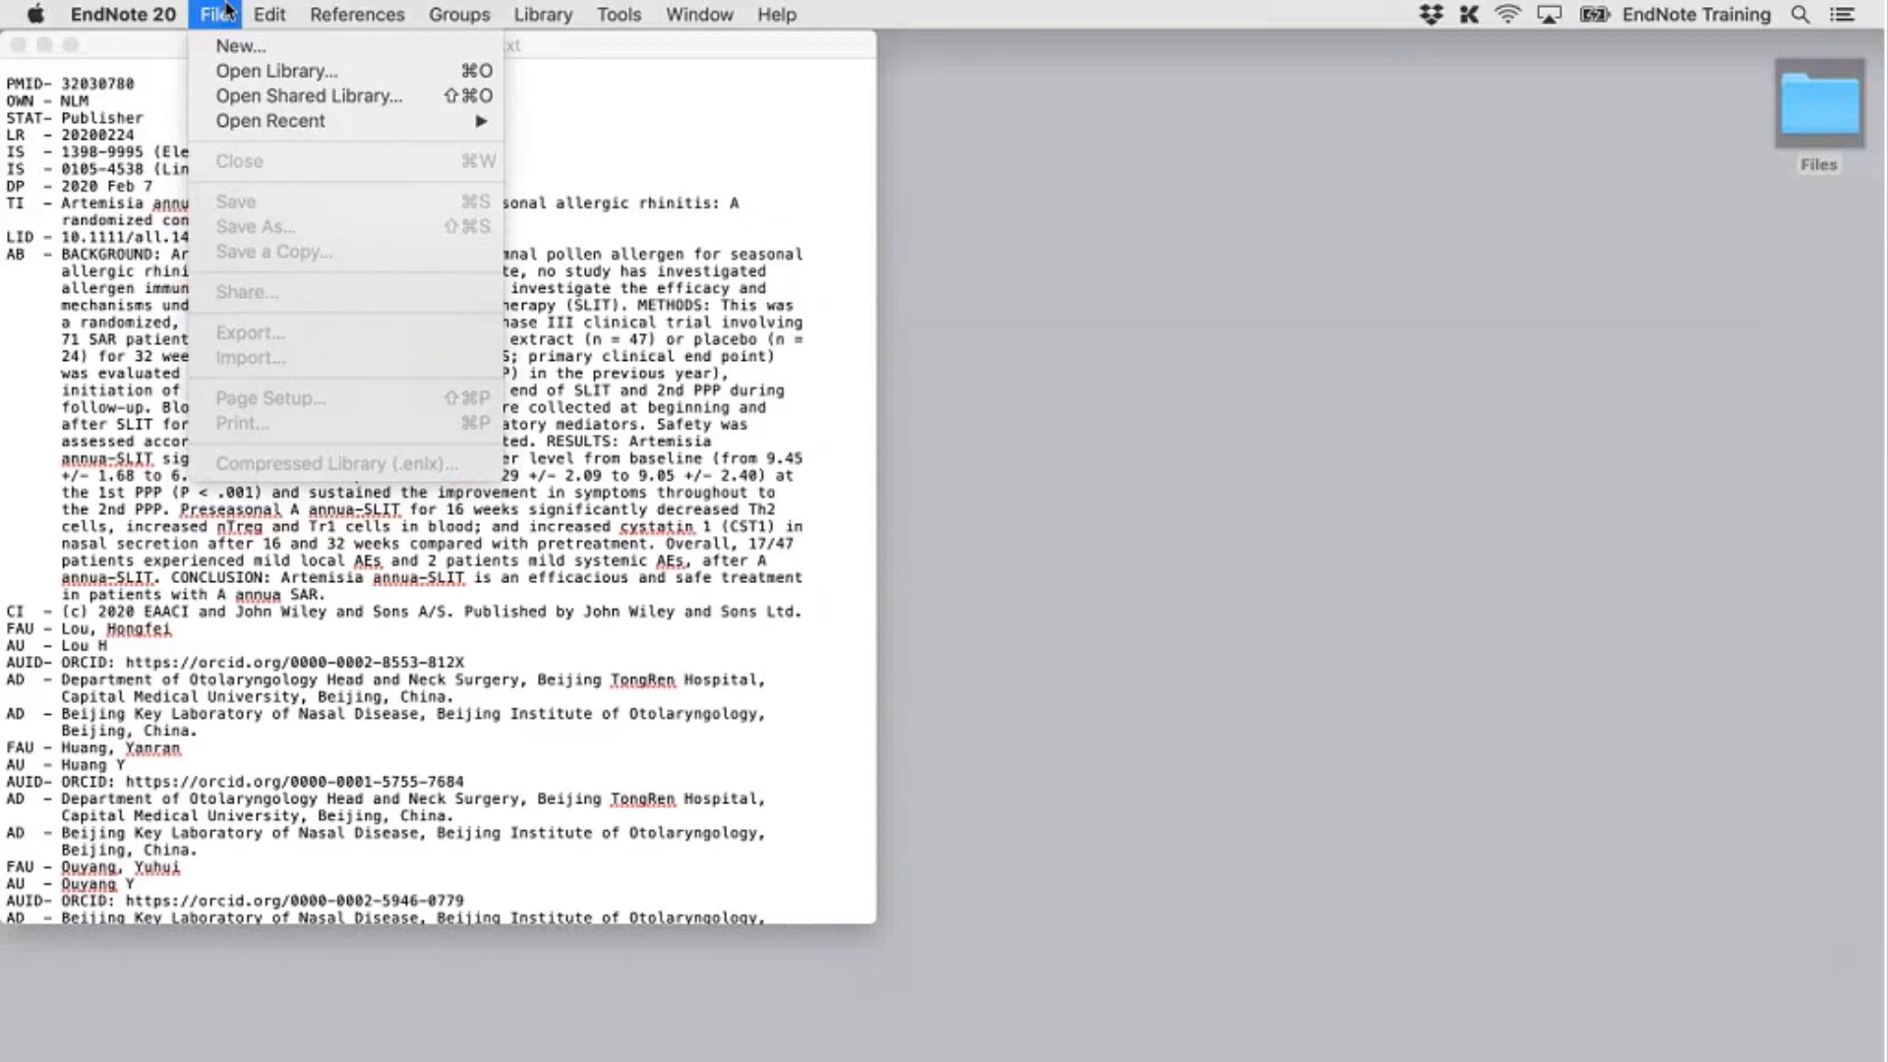
click(316, 46)
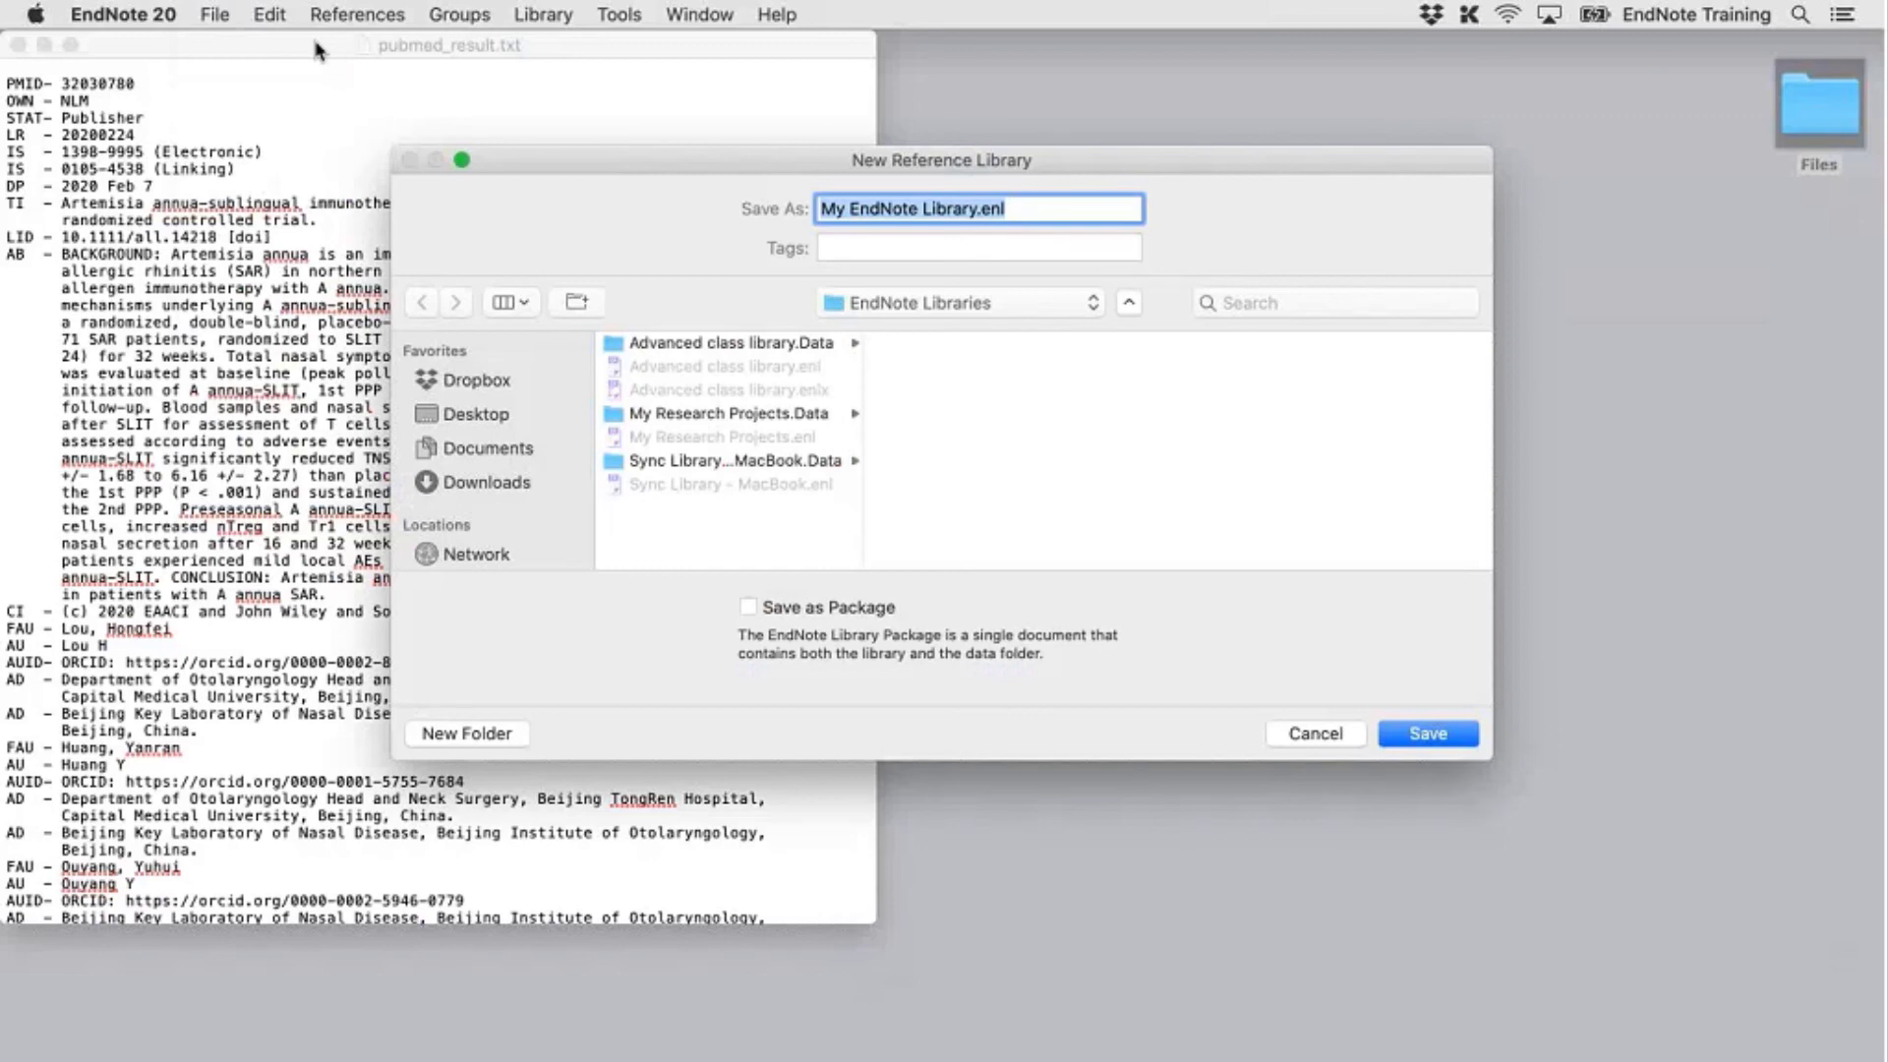
click(924, 305)
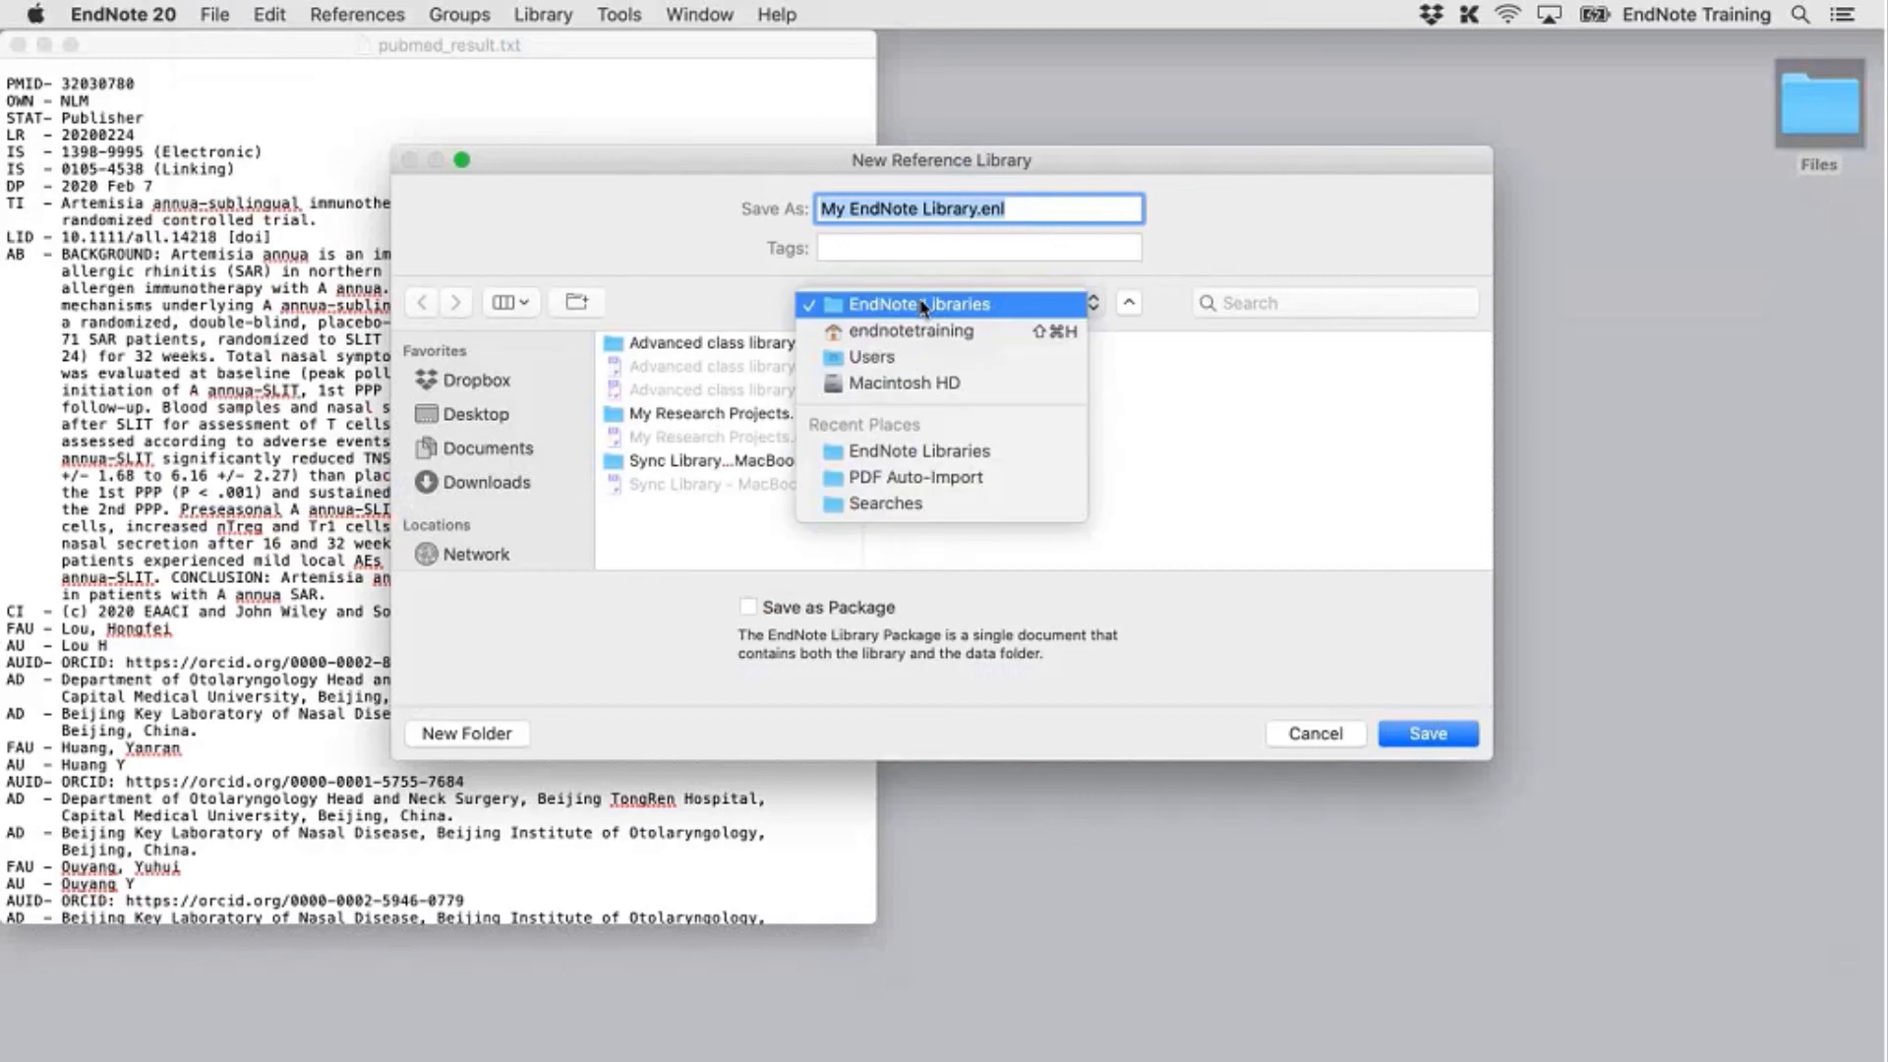
click(917, 337)
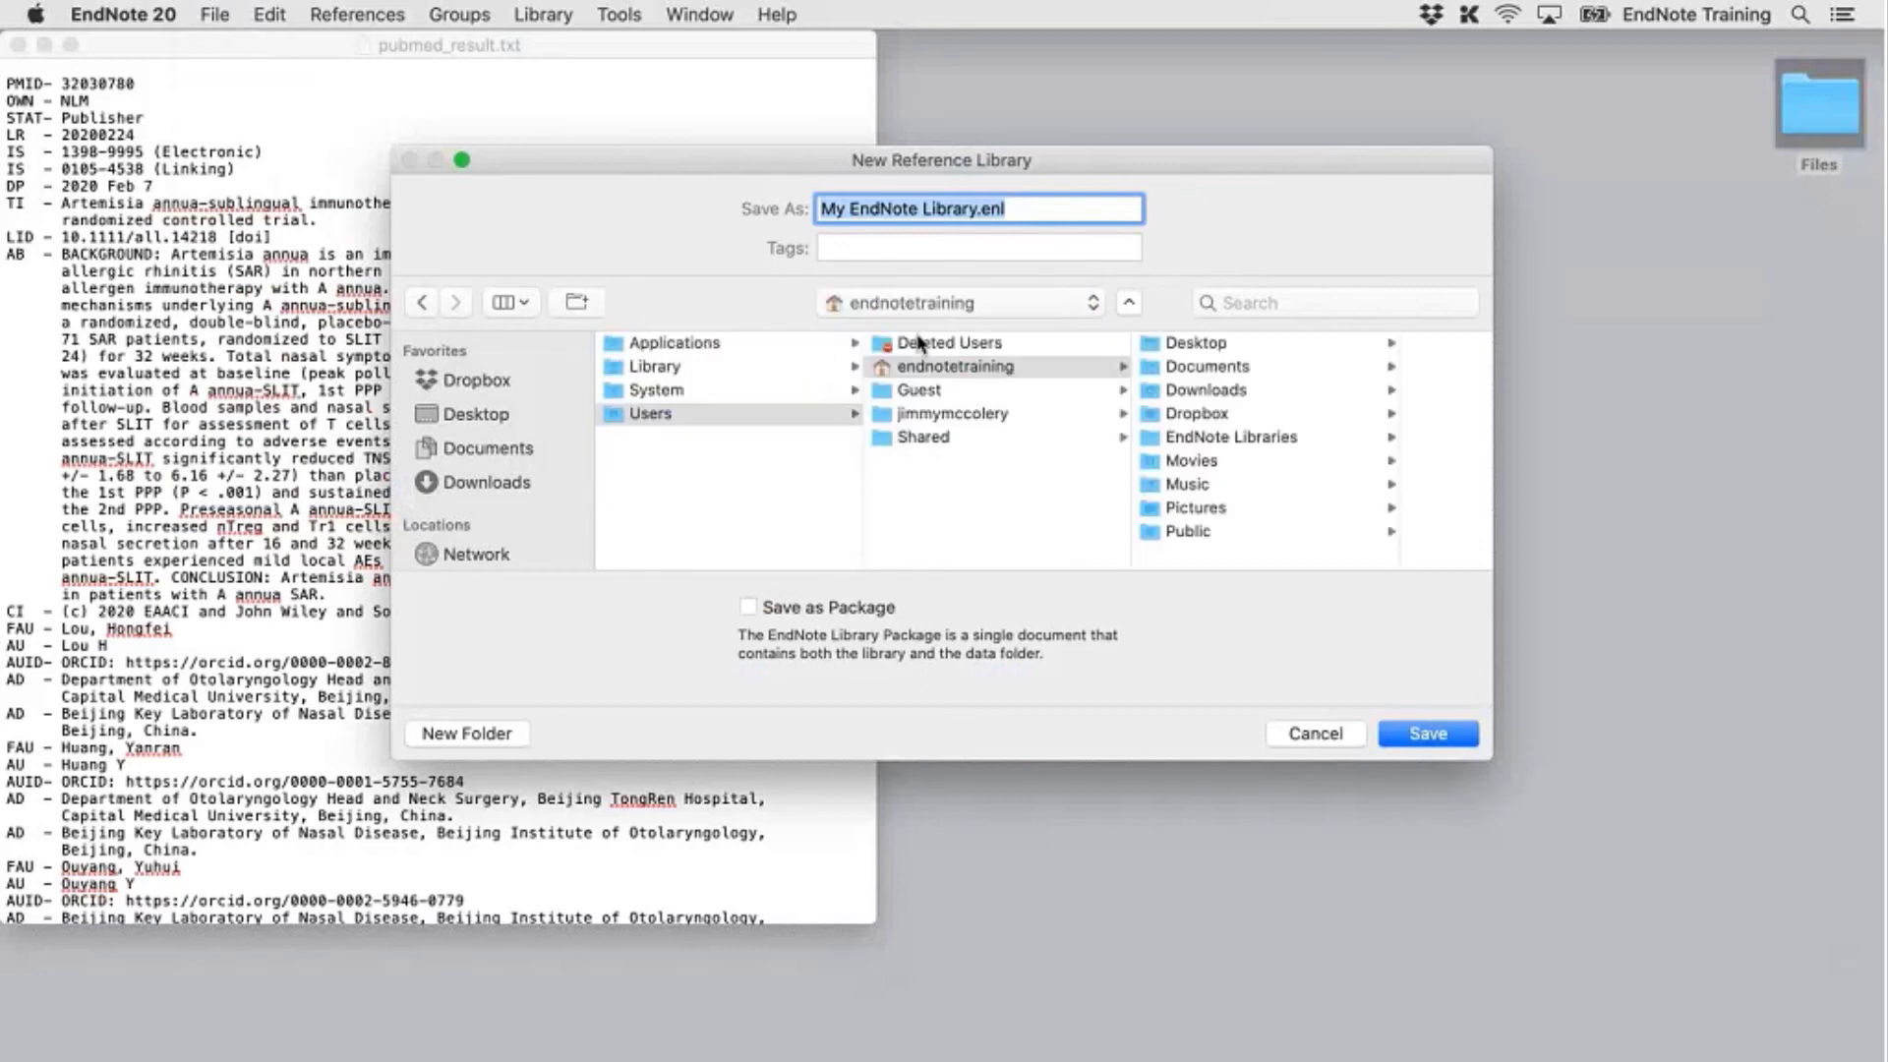
click(1205, 343)
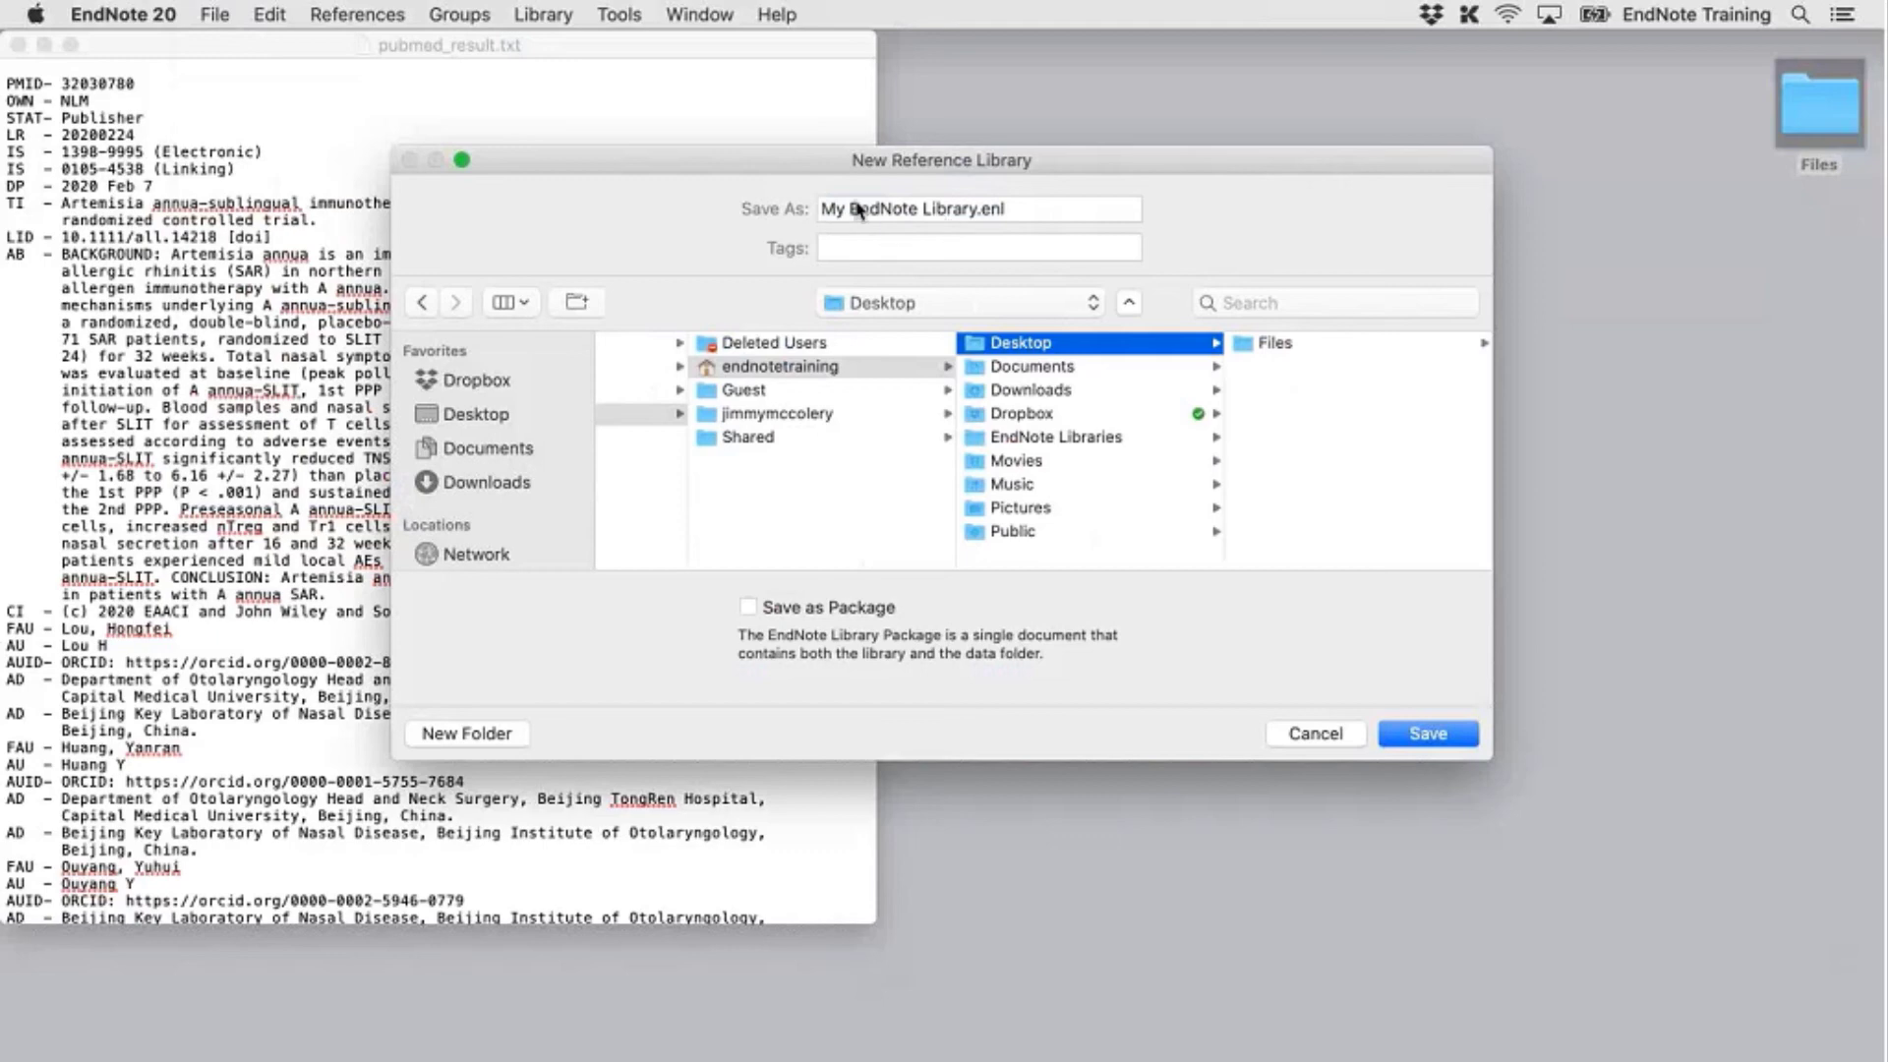
click(974, 208)
key(super+a)
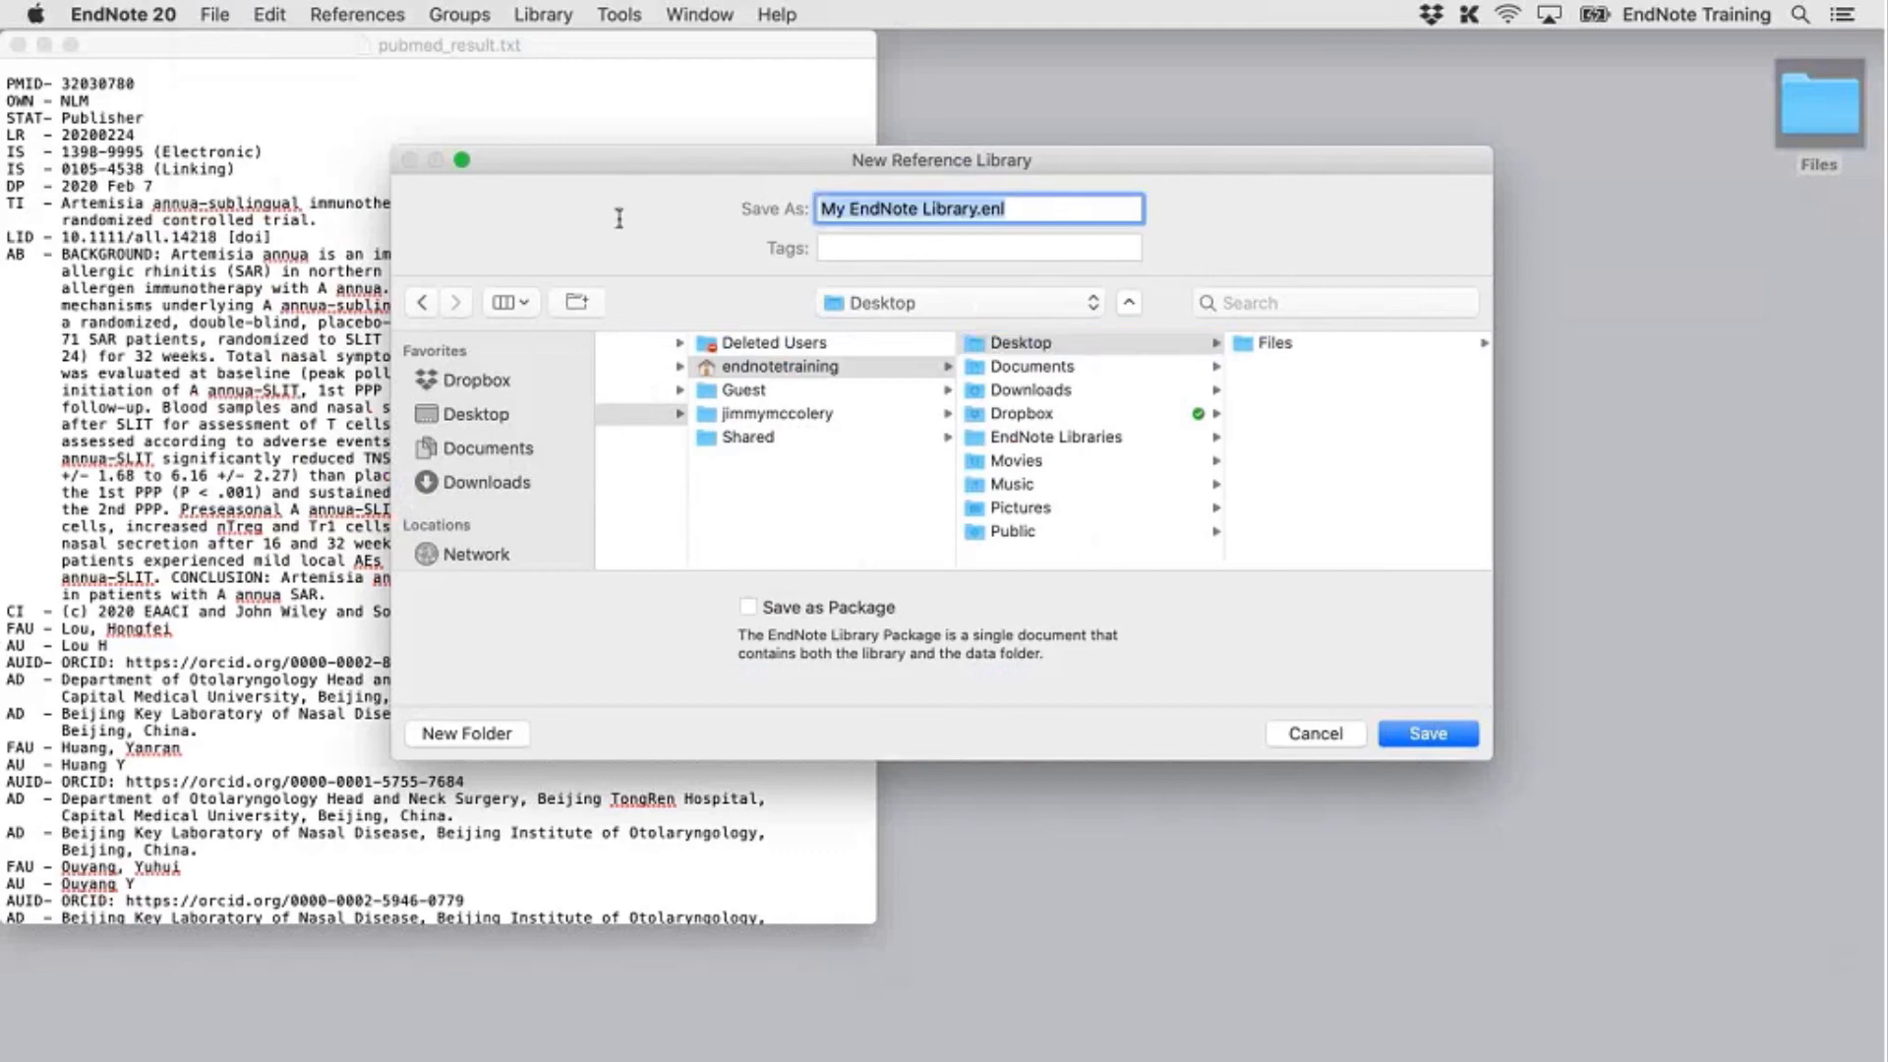
text(PubMed Import)
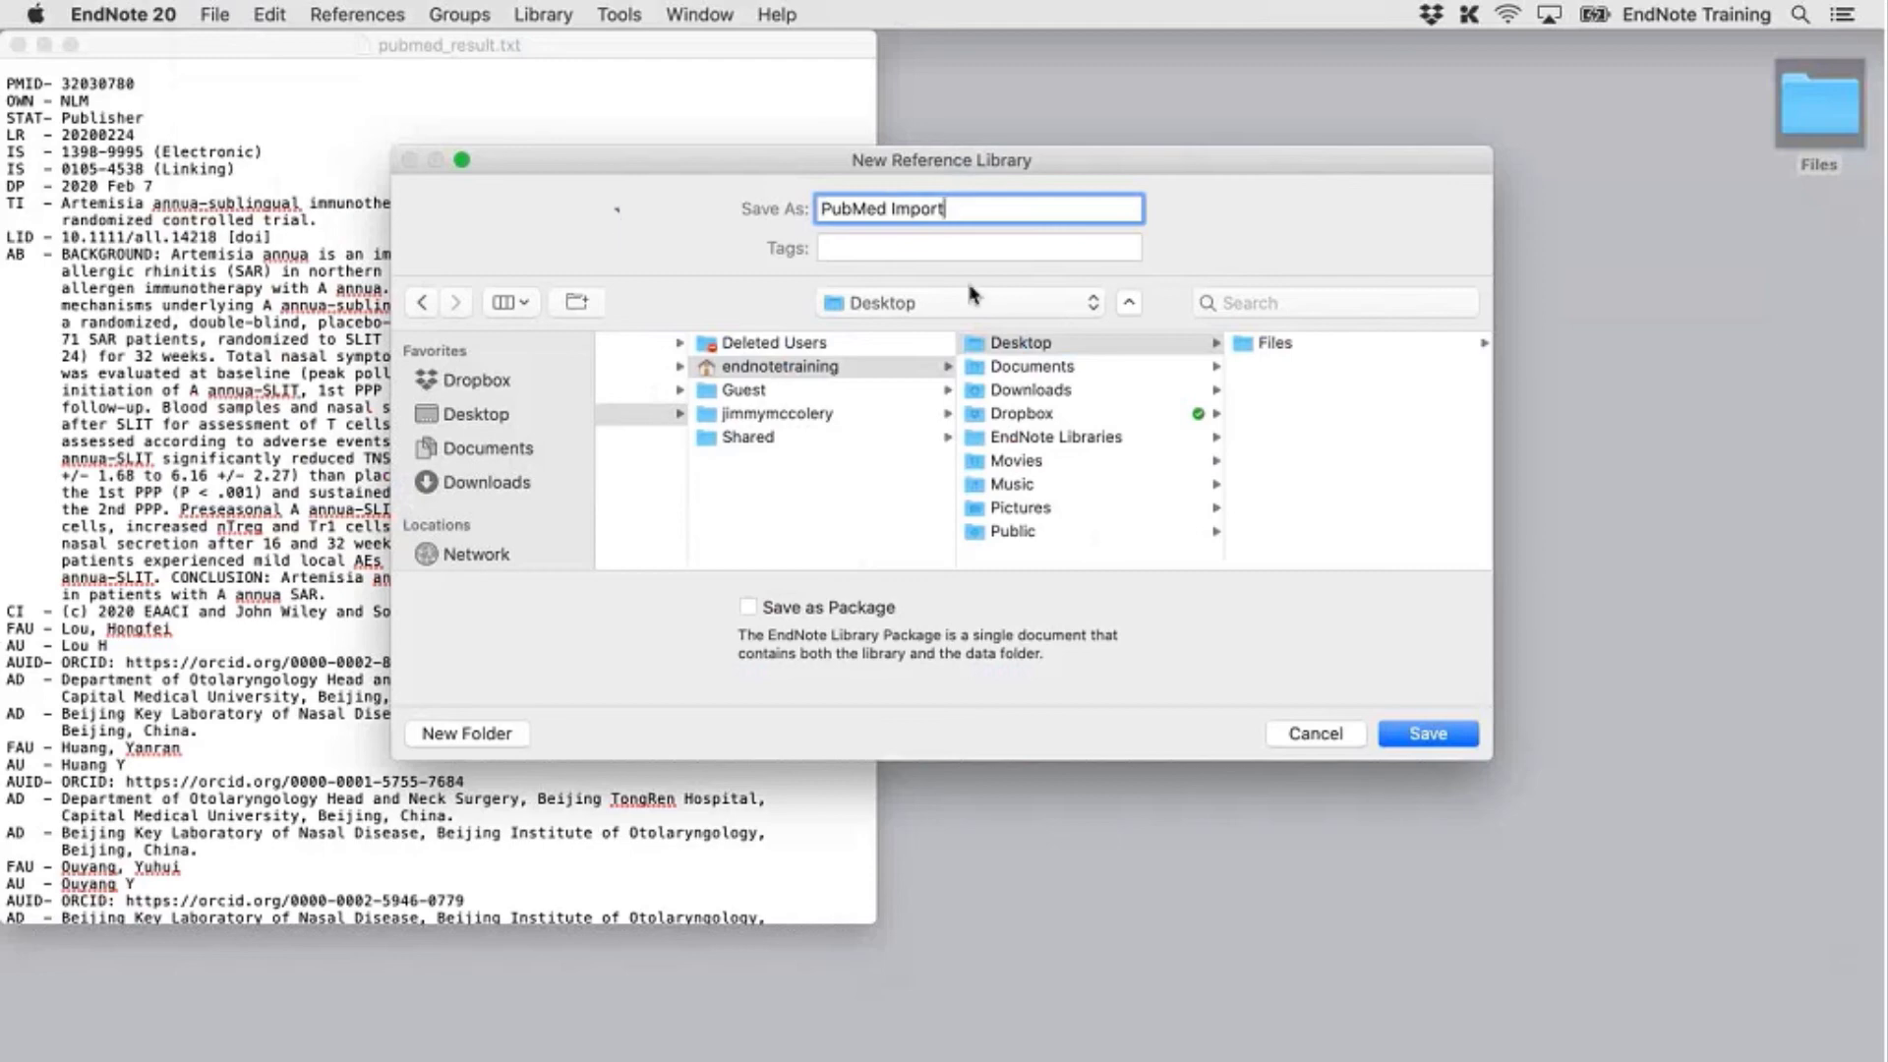
click(1423, 735)
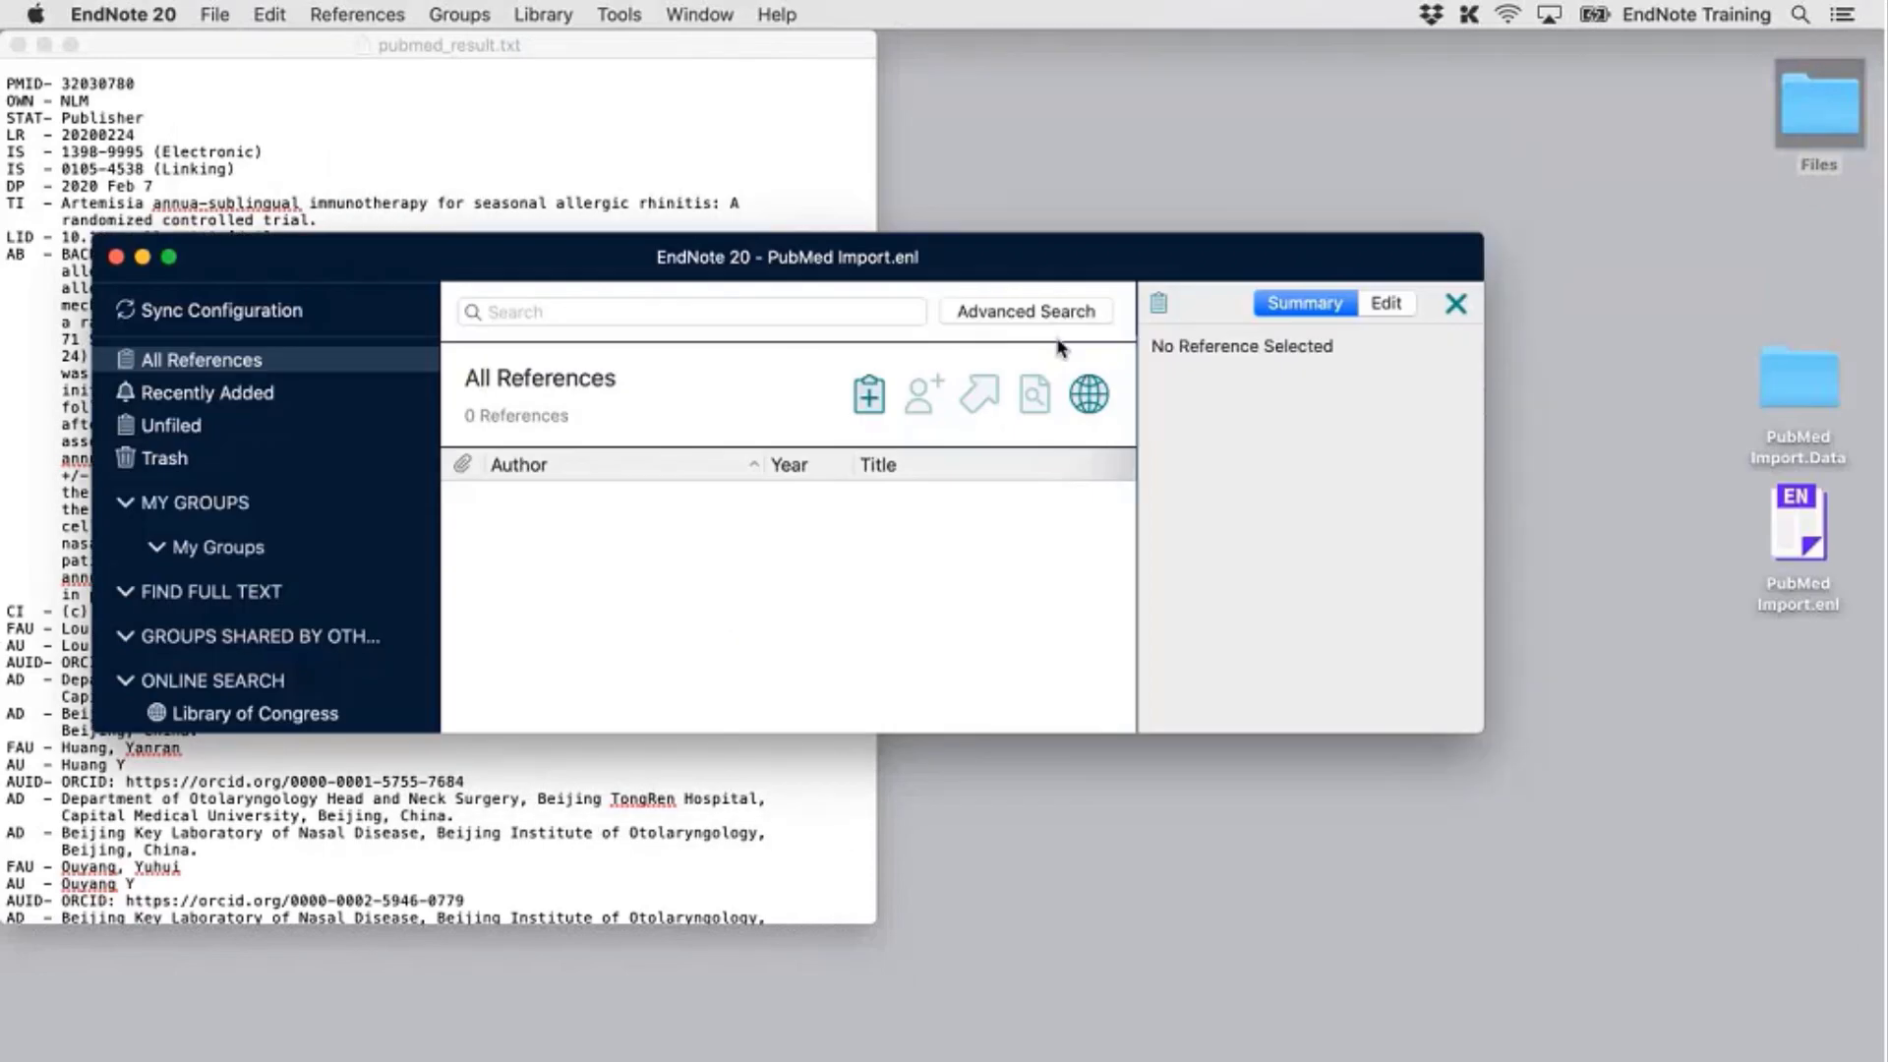
Move the PubMed Import library window to the top-left and stretch it nearly full screen
drag(1036, 248, 933, 45)
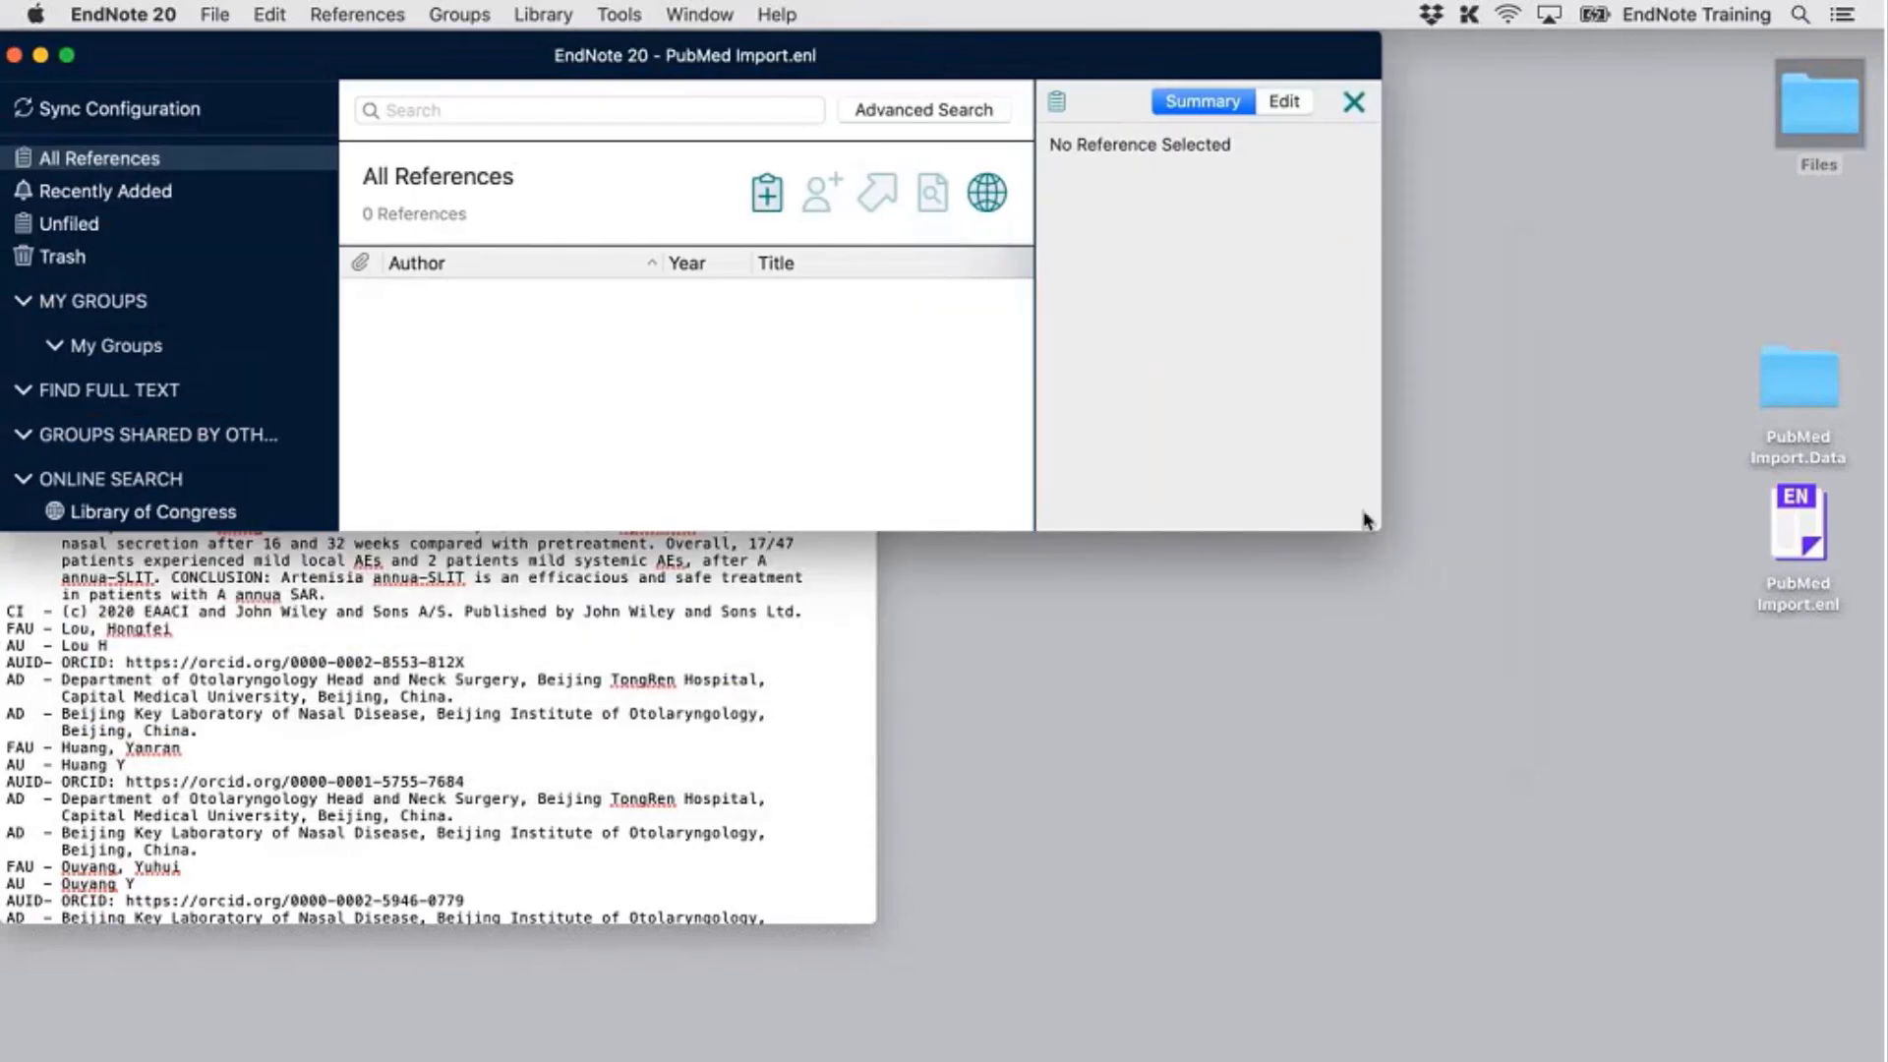
drag(1364, 520, 1839, 934)
drag(1855, 1011, 1859, 1016)
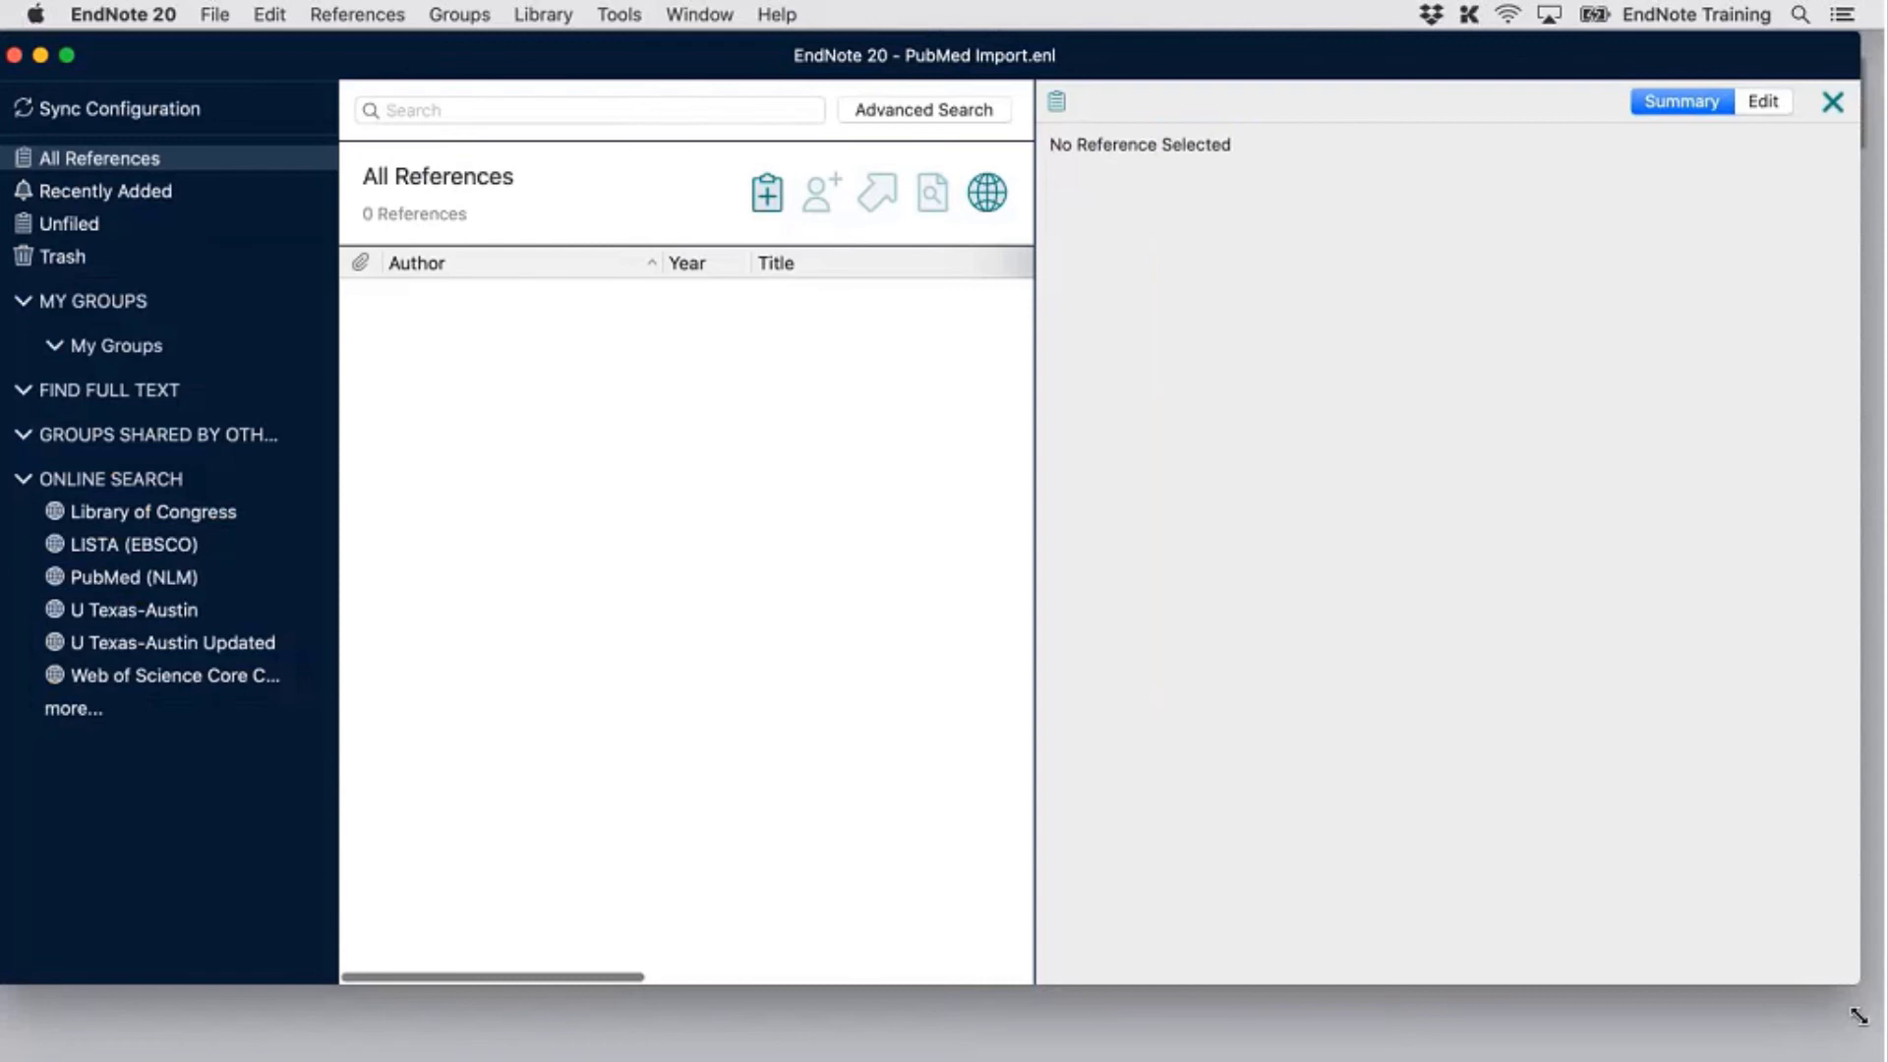
drag(1859, 1016, 1674, 937)
Pick PubMed (NLM) Label from Other Filters as the import option for pubmed_result.txt
click(961, 479)
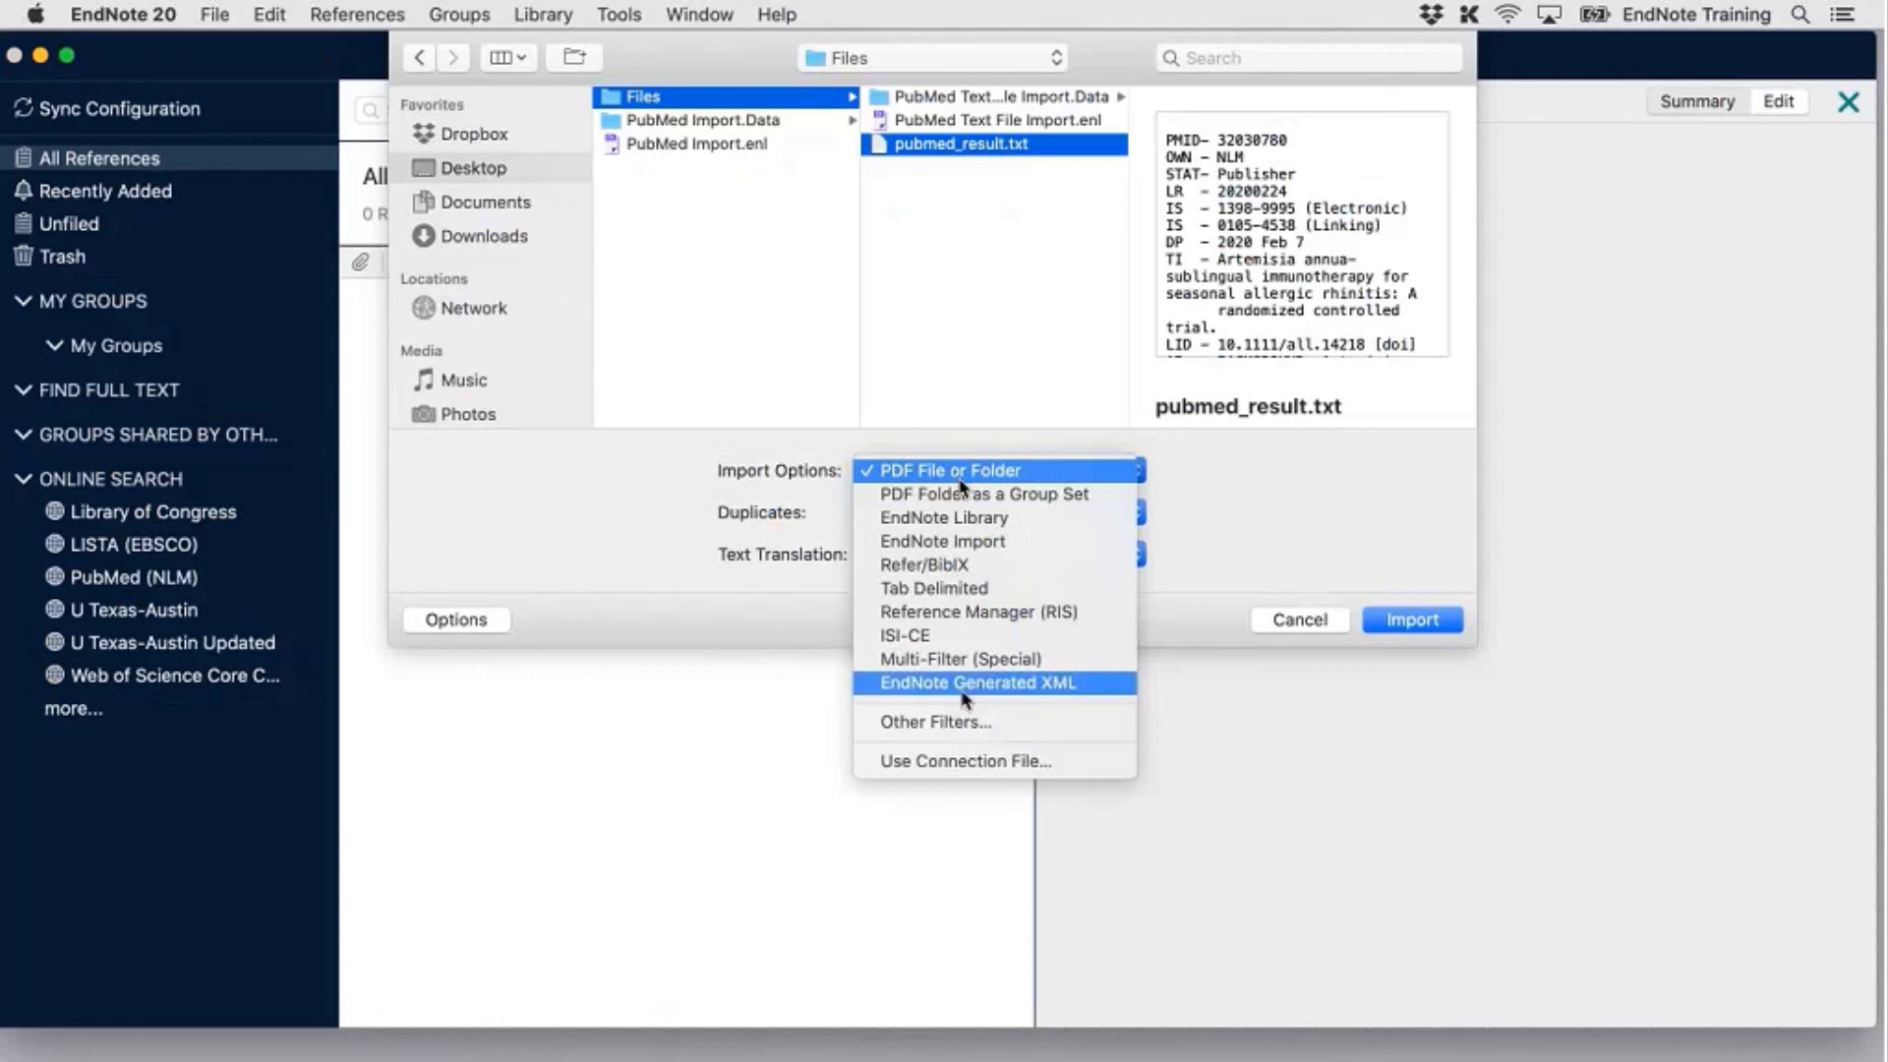
click(980, 723)
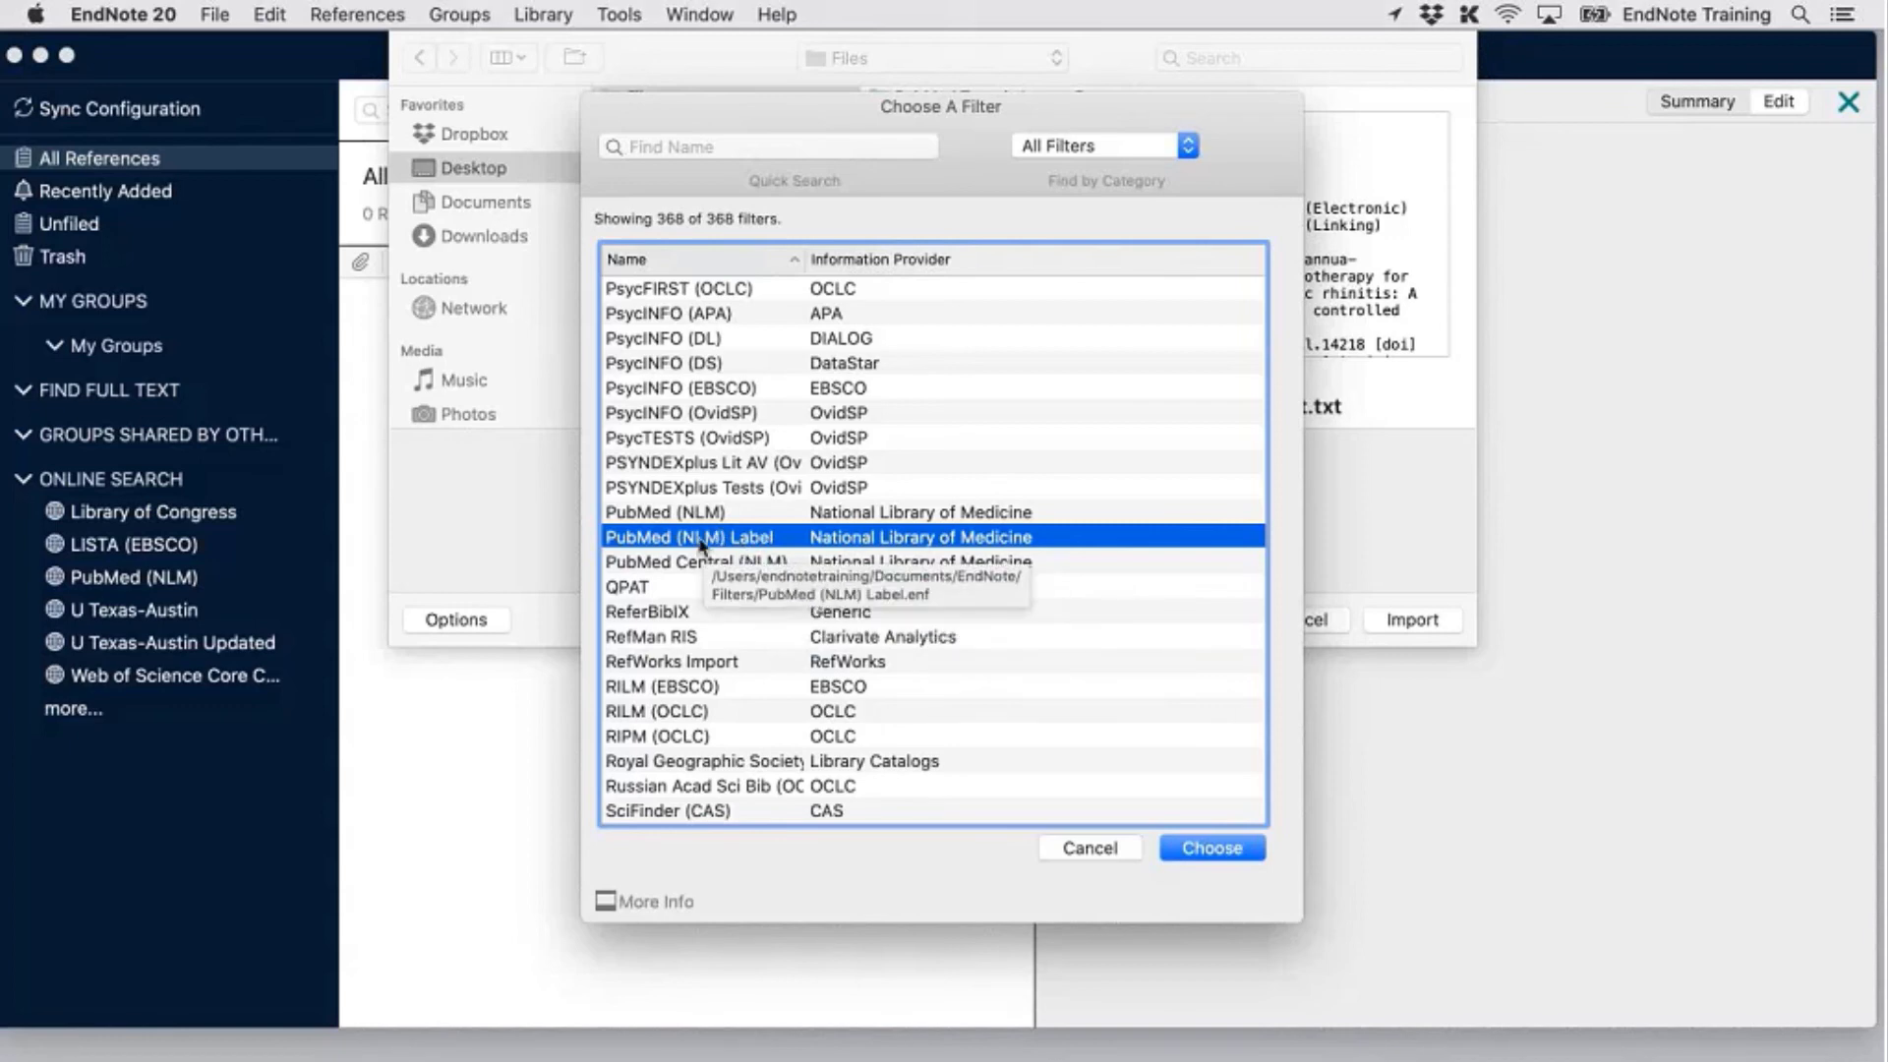
click(1196, 858)
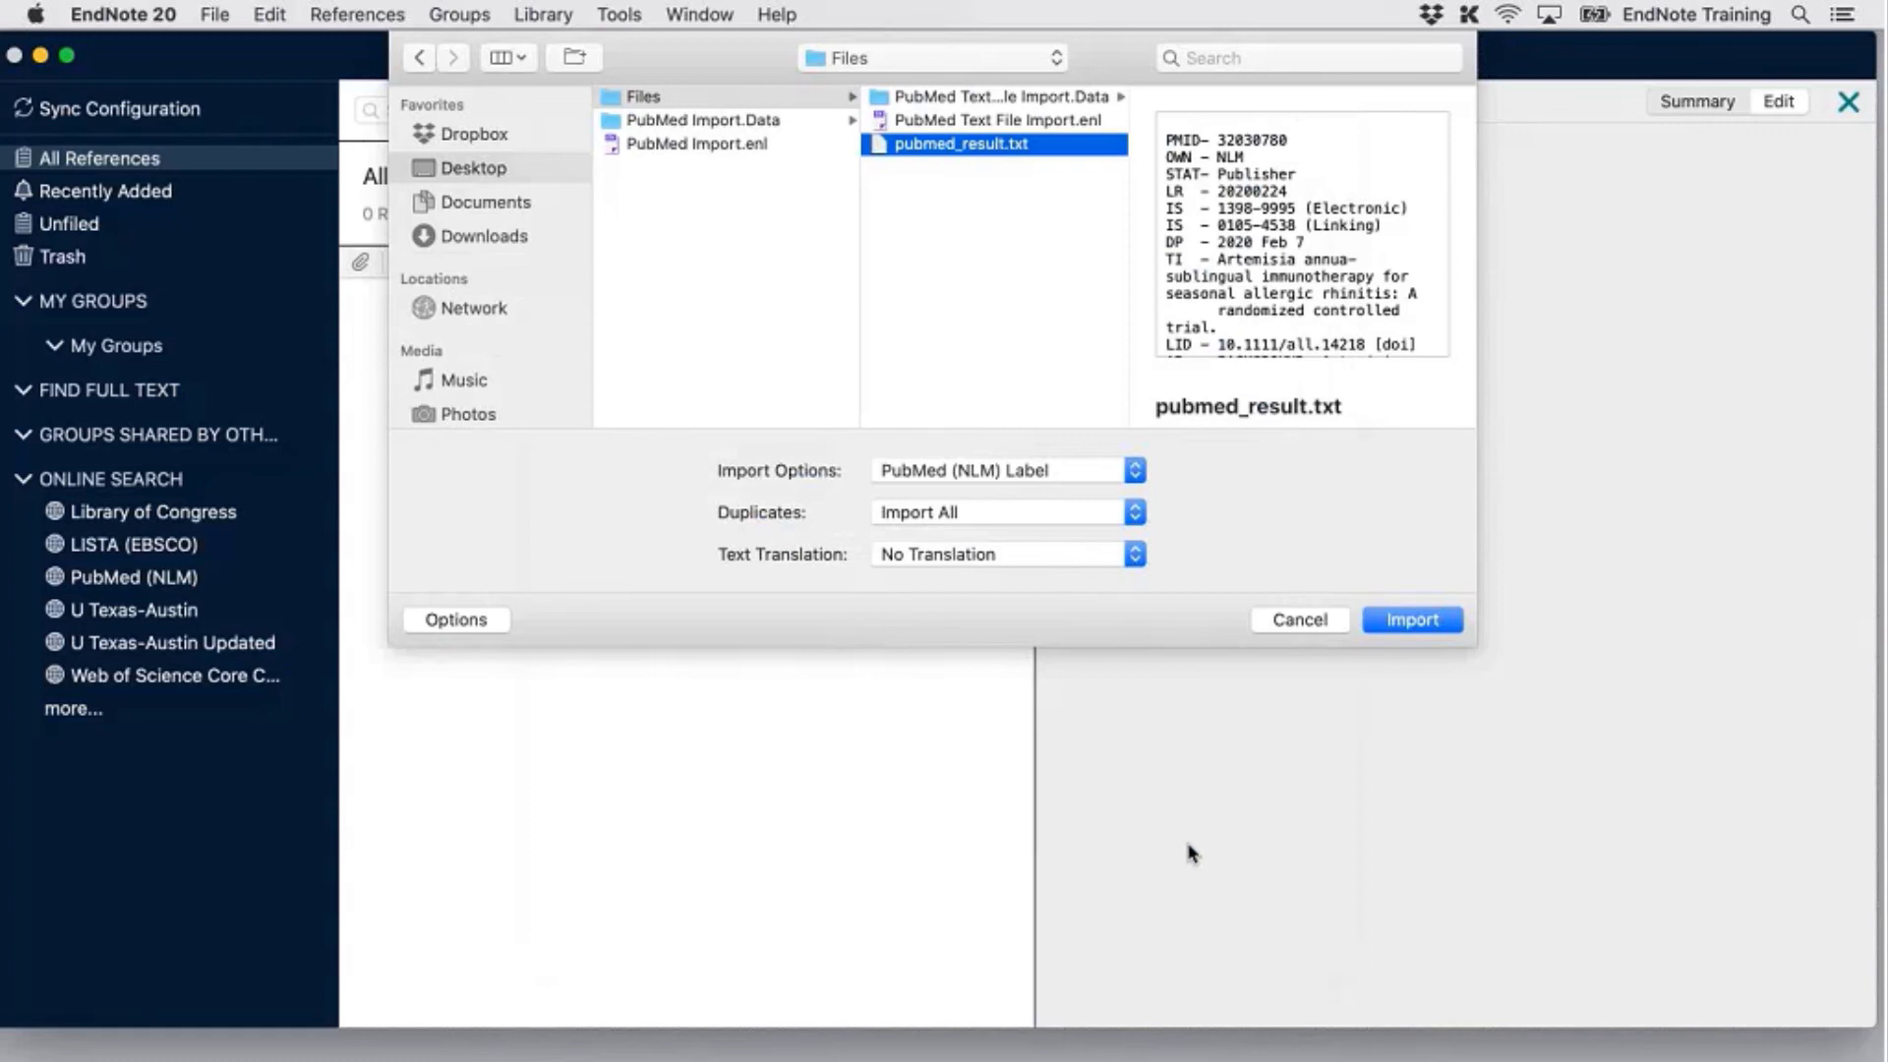
Import the six PubMed references with Duplicates on Import All and No Translation
click(1124, 513)
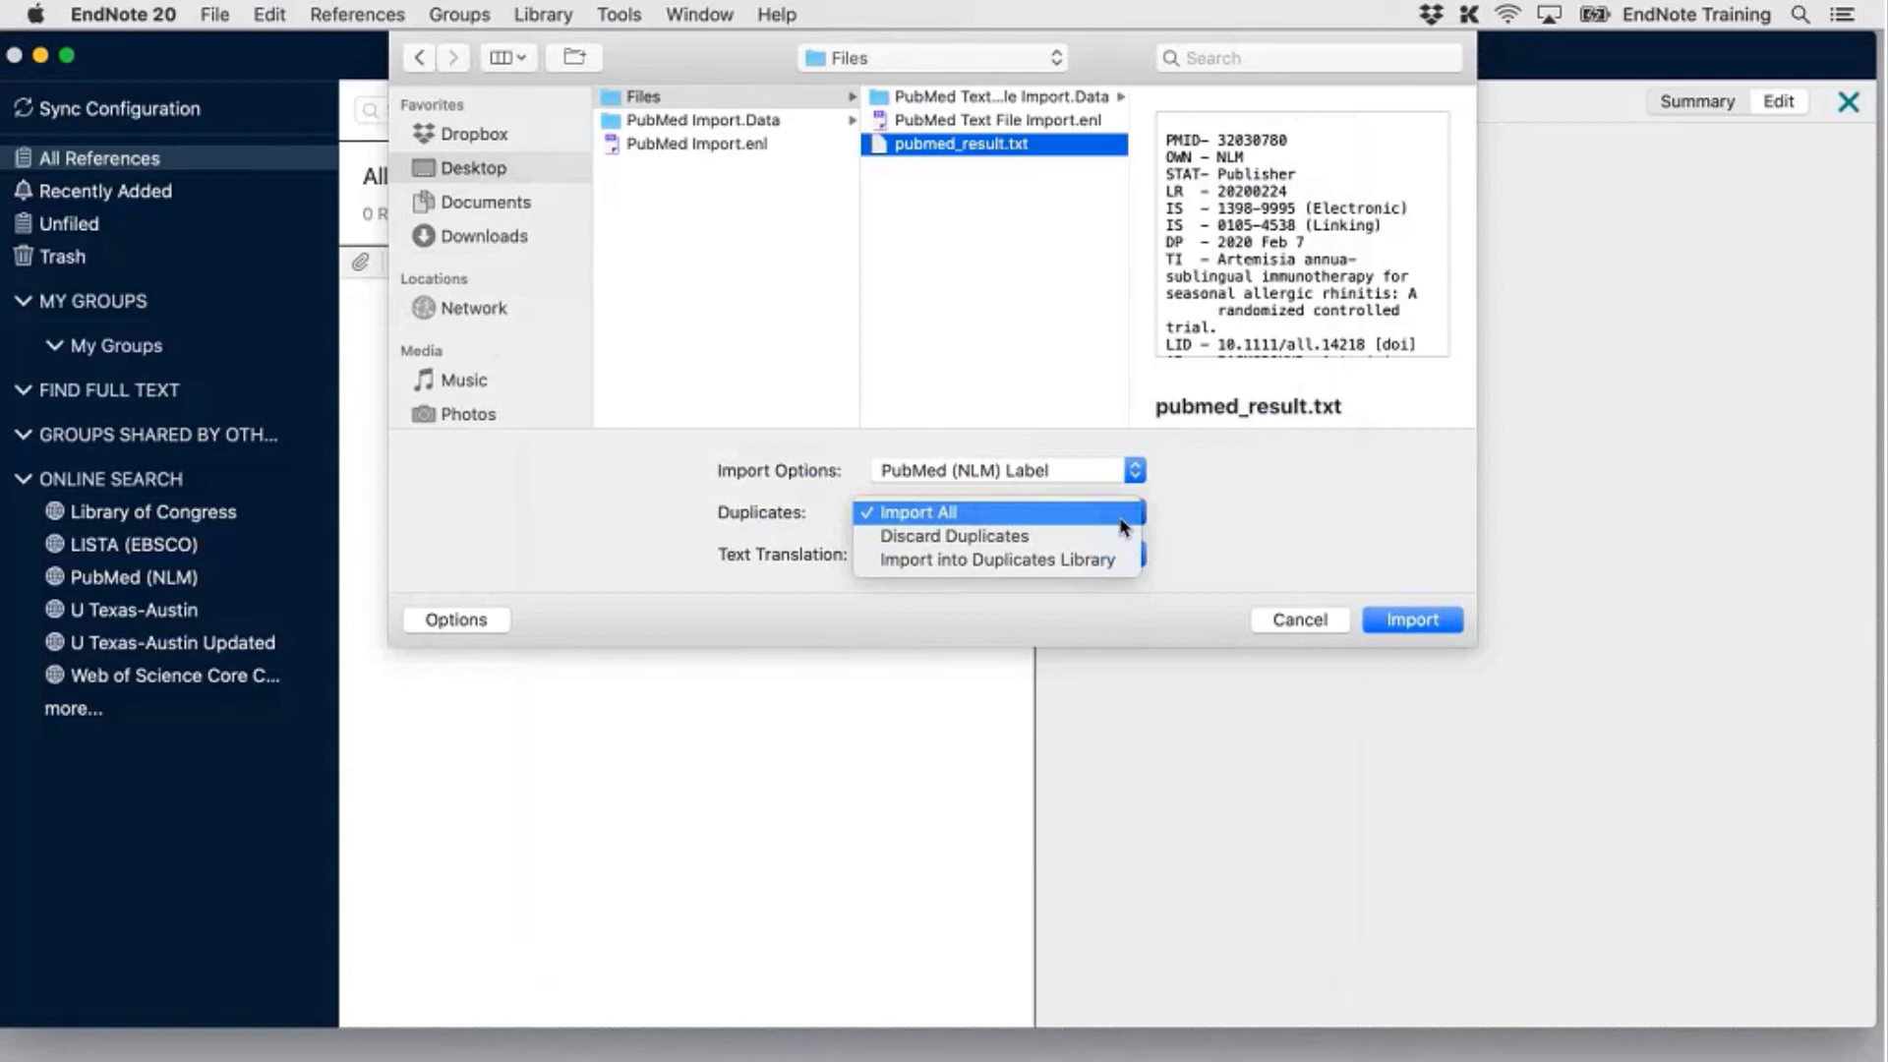
click(1122, 521)
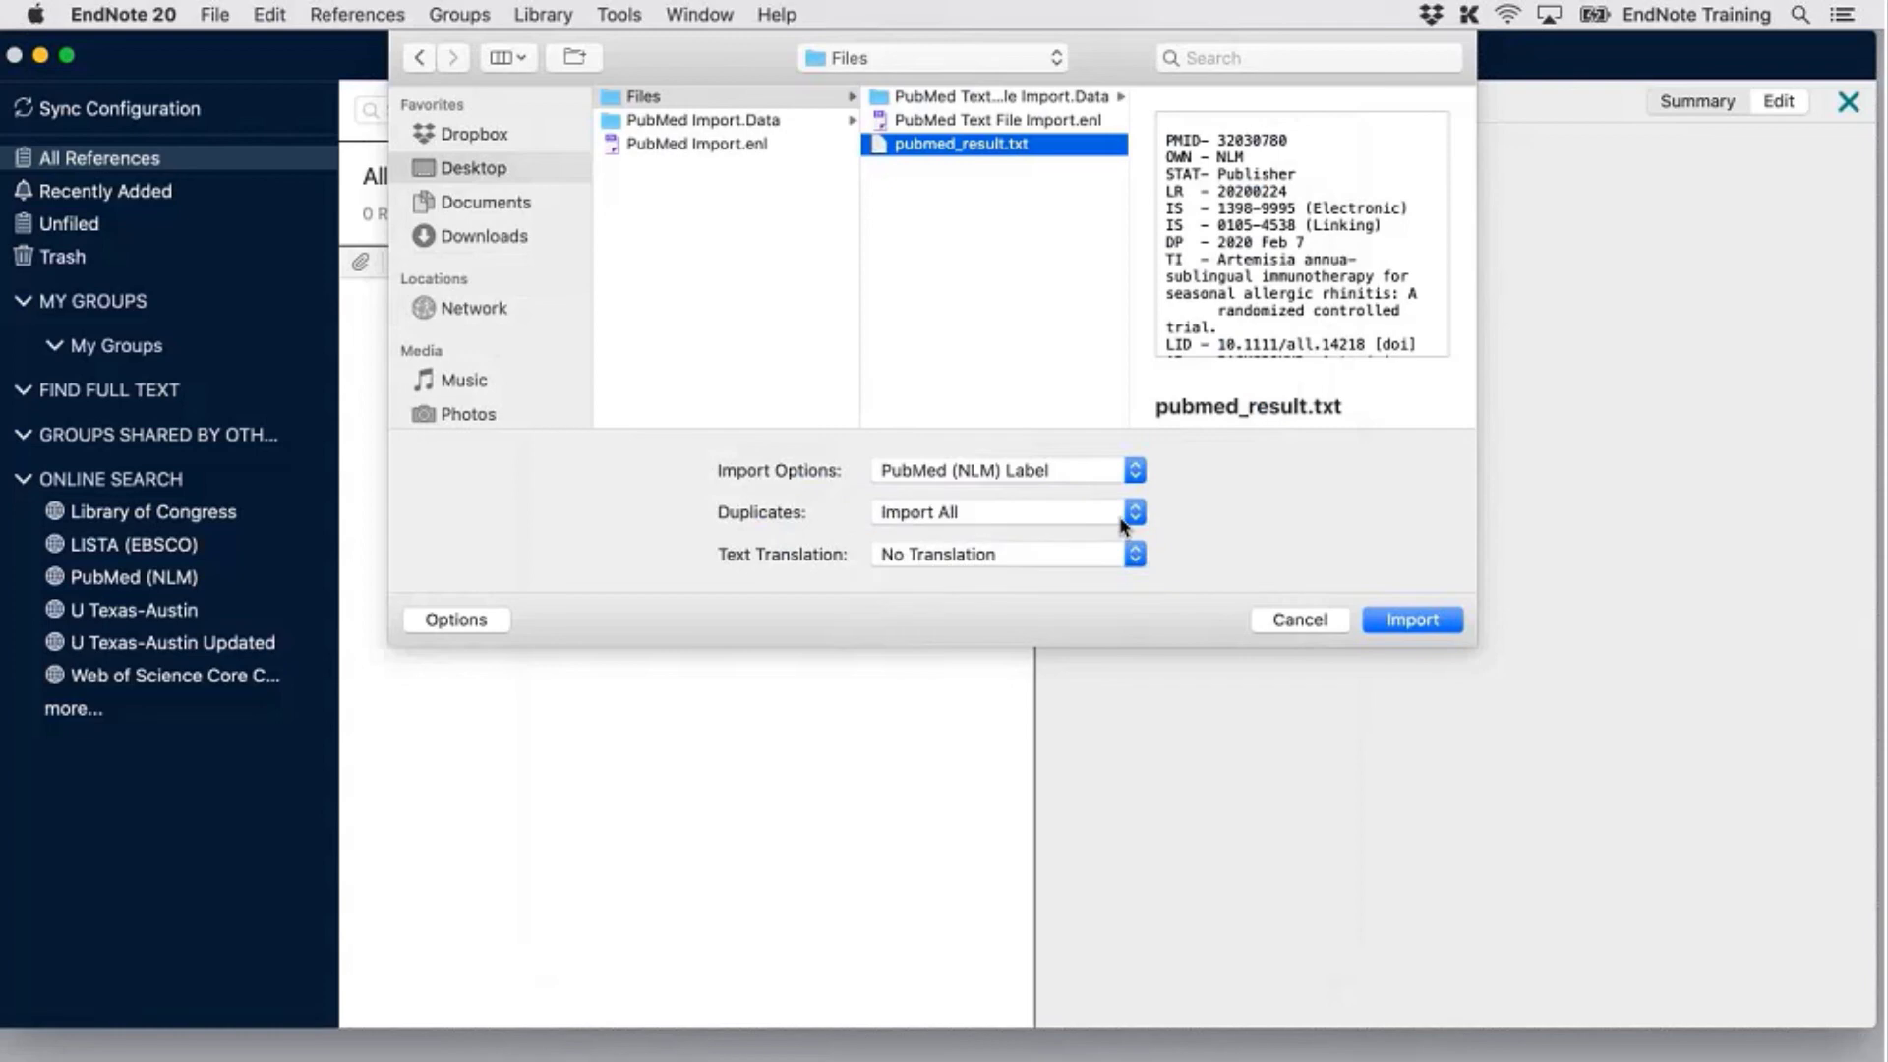
click(1127, 553)
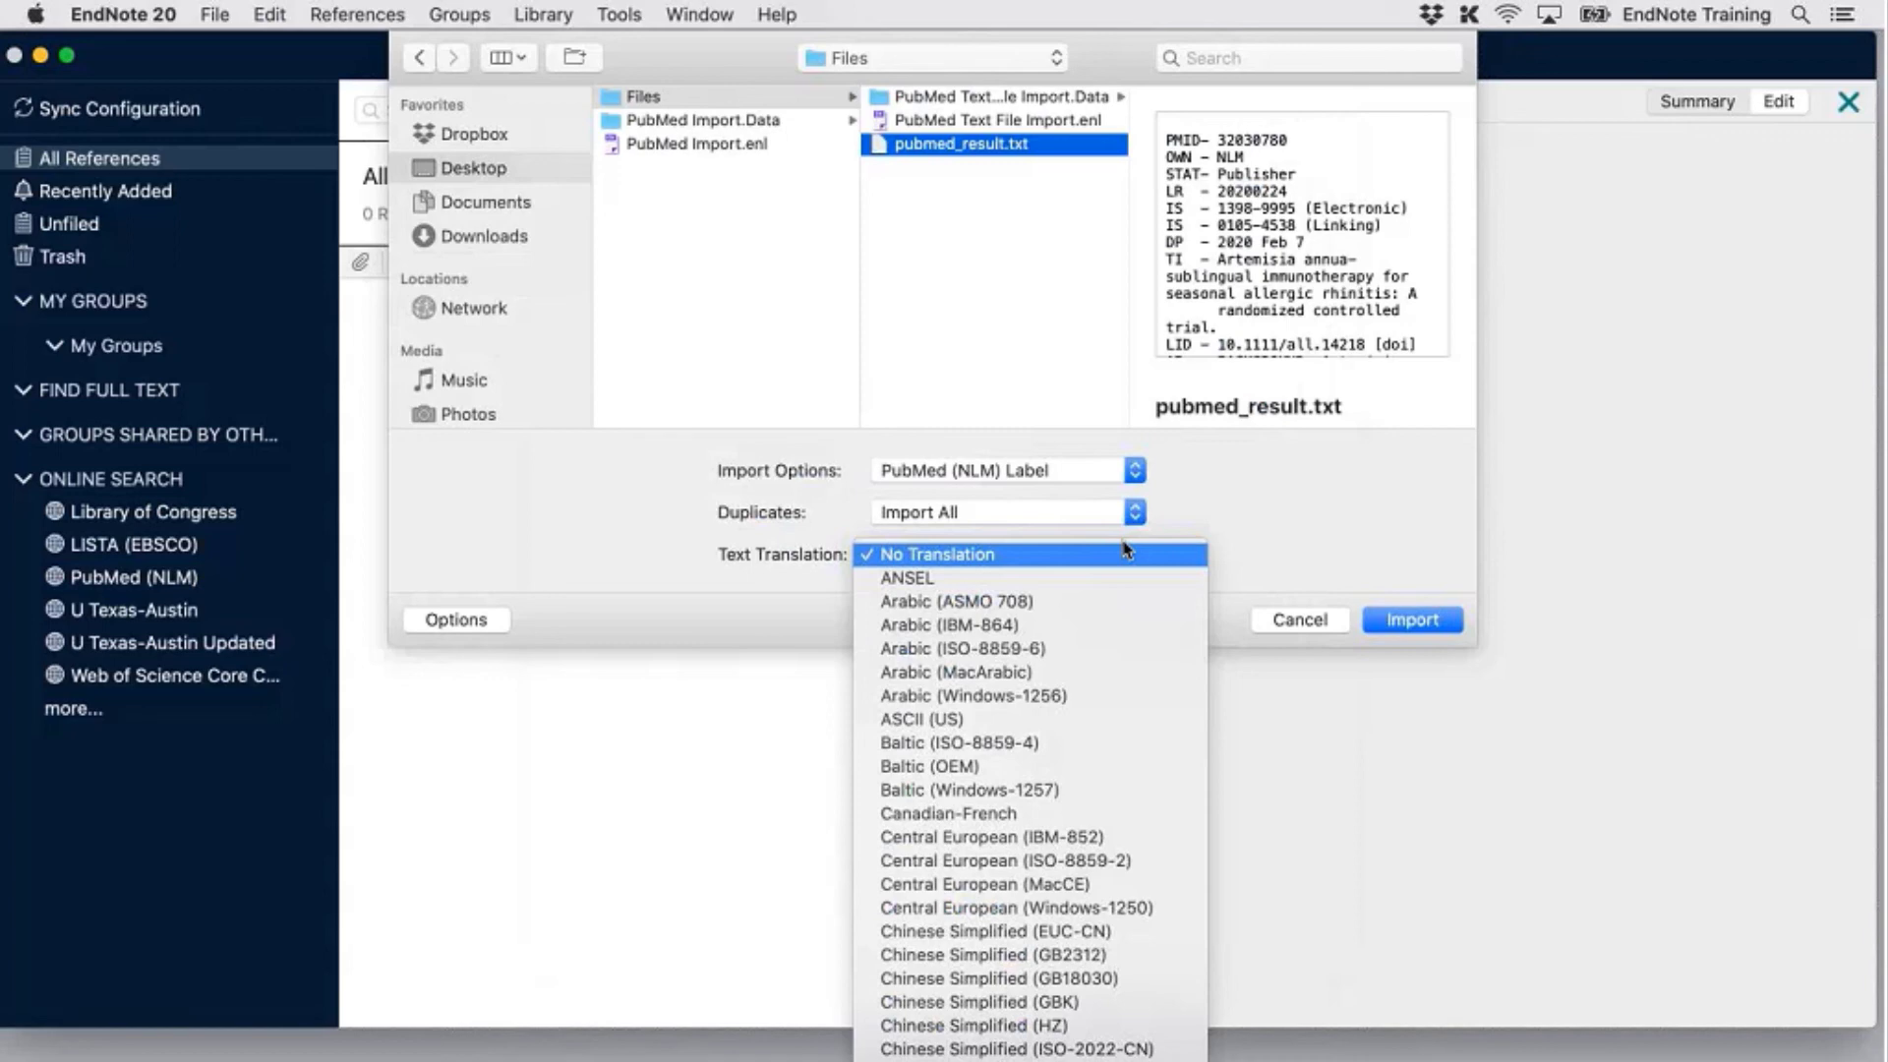
scroll(1092, 835, down, 10)
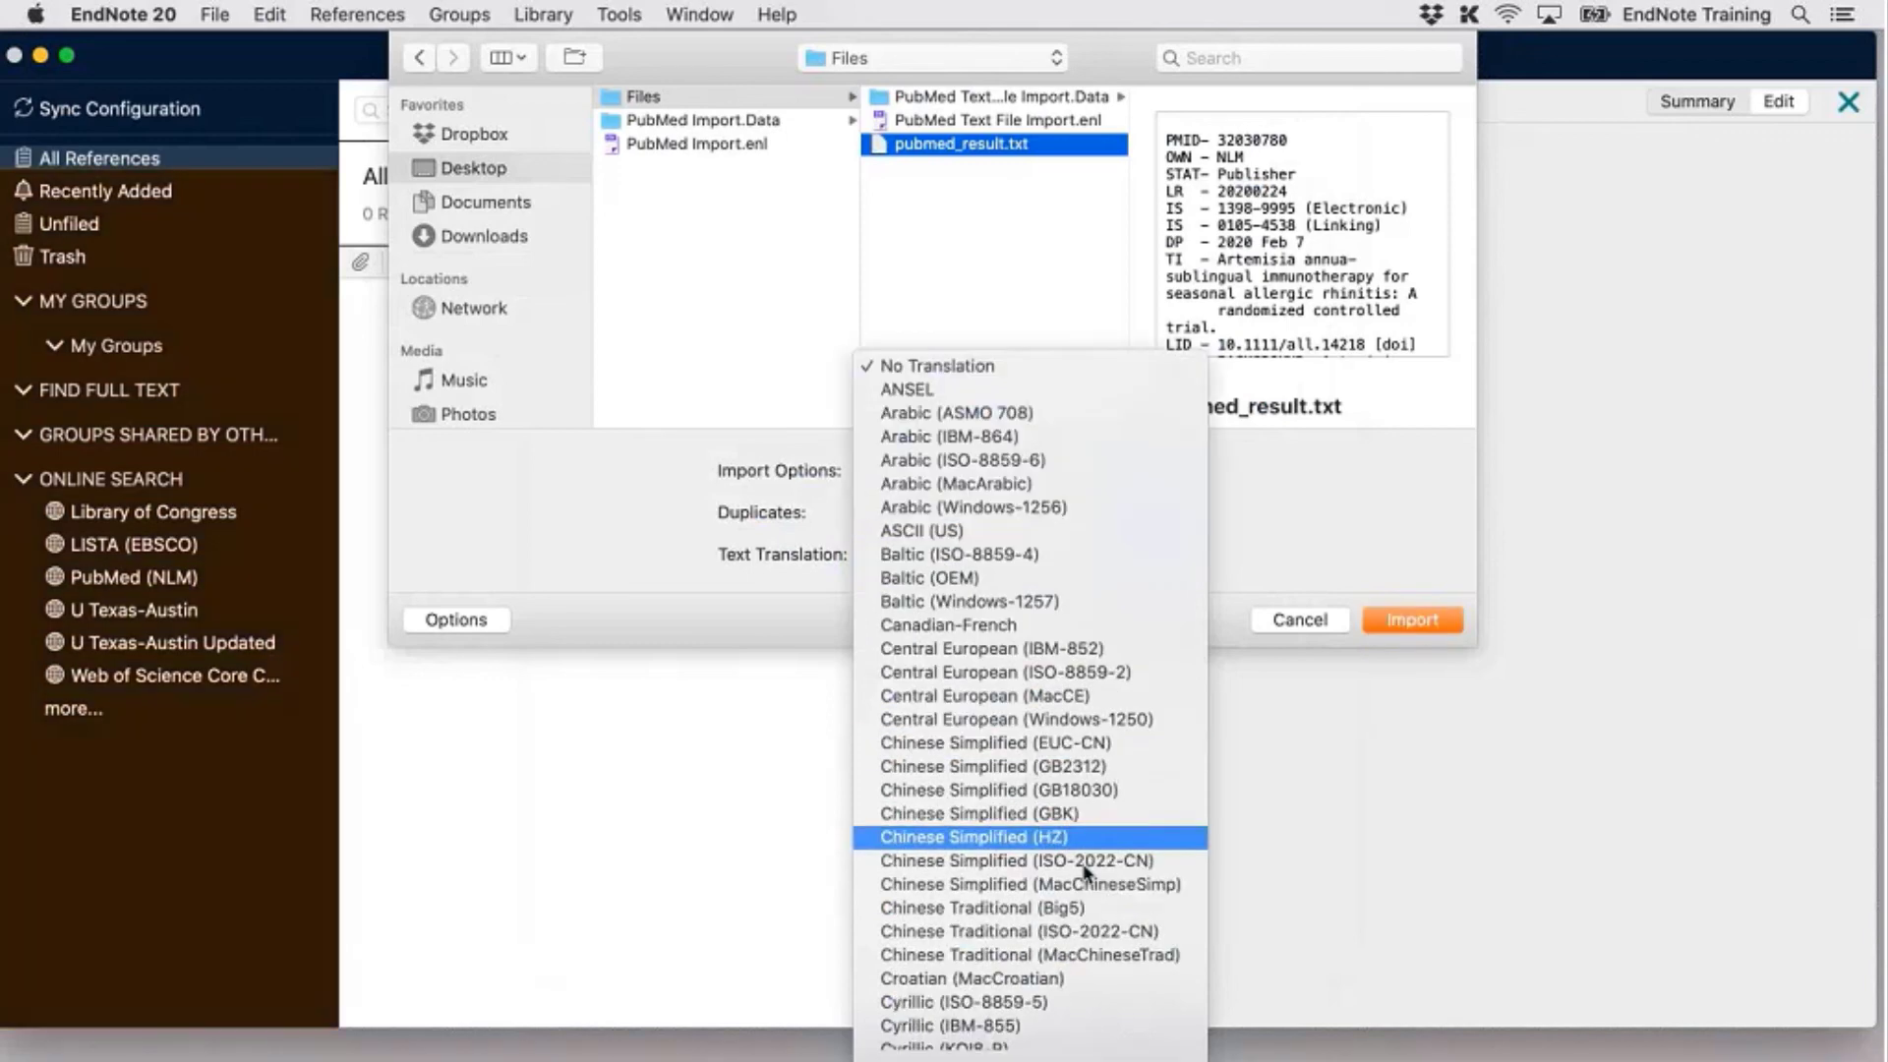
scroll(1086, 874, down, 6)
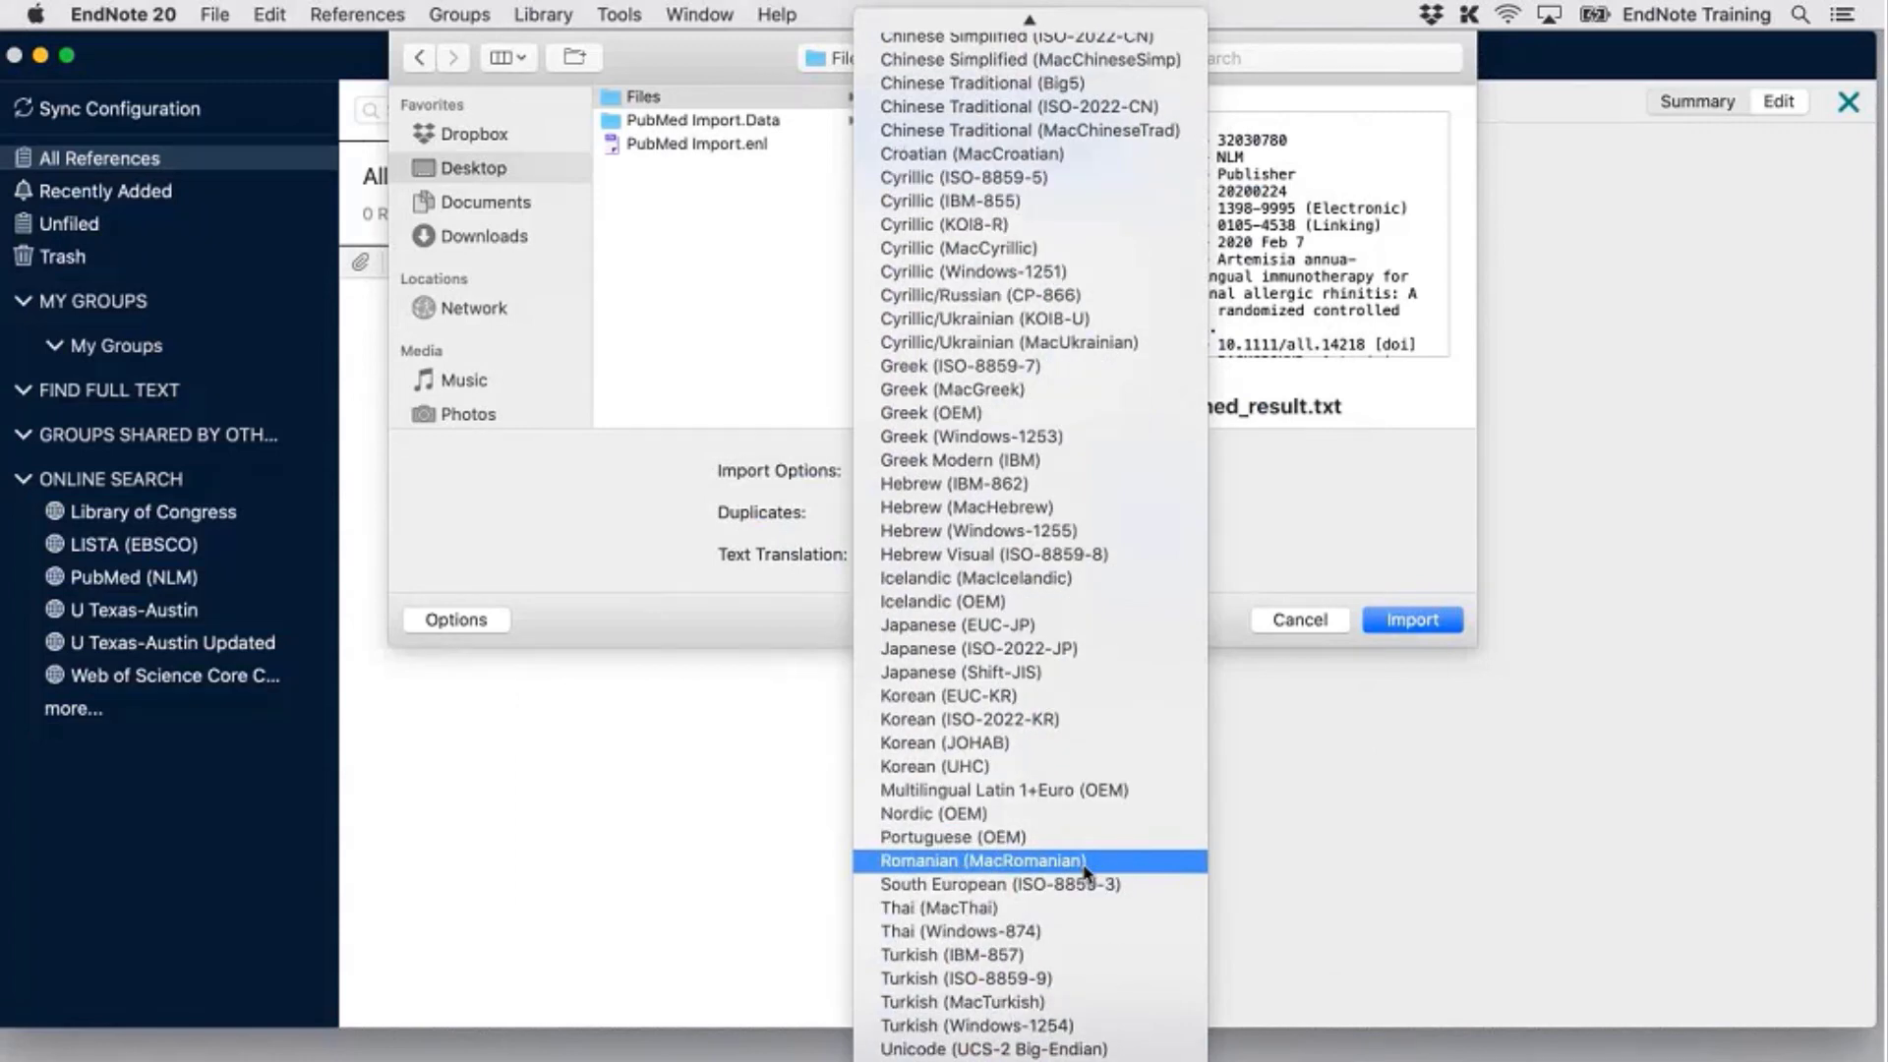
scroll(1062, 747, up, 8)
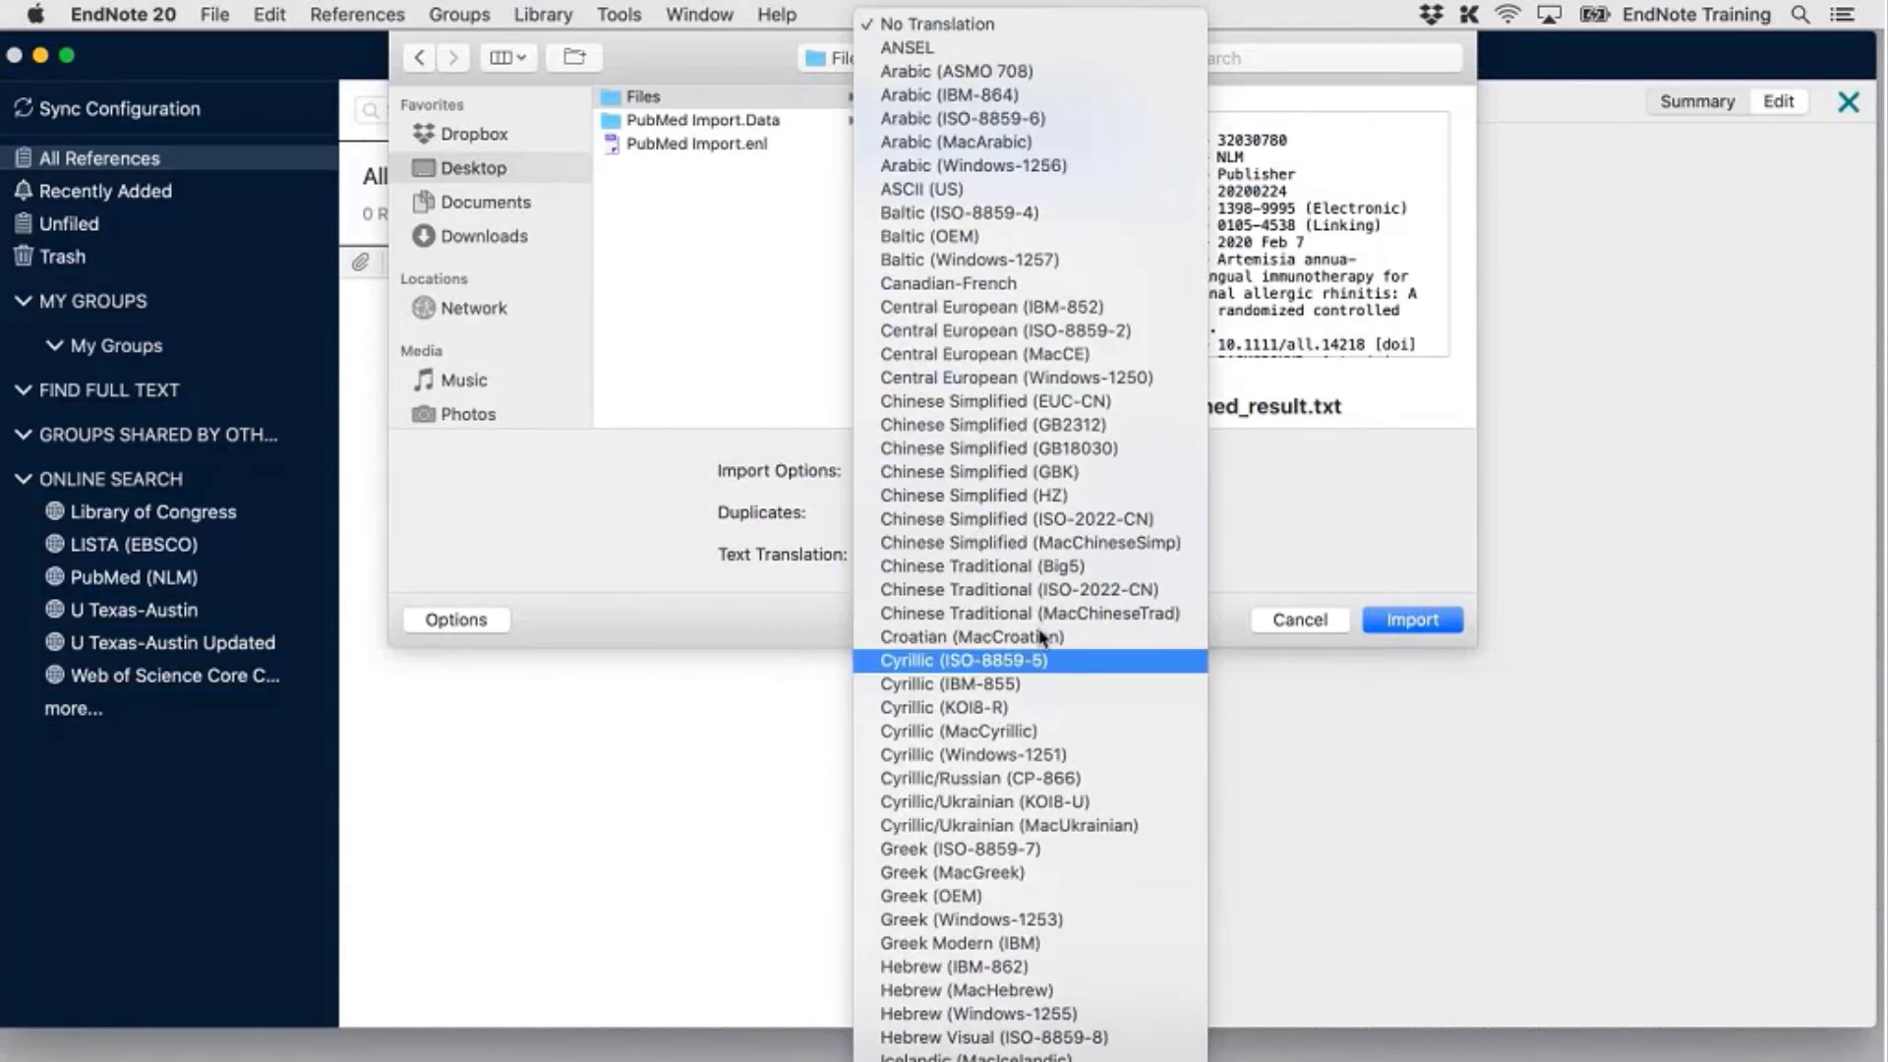
click(1141, 27)
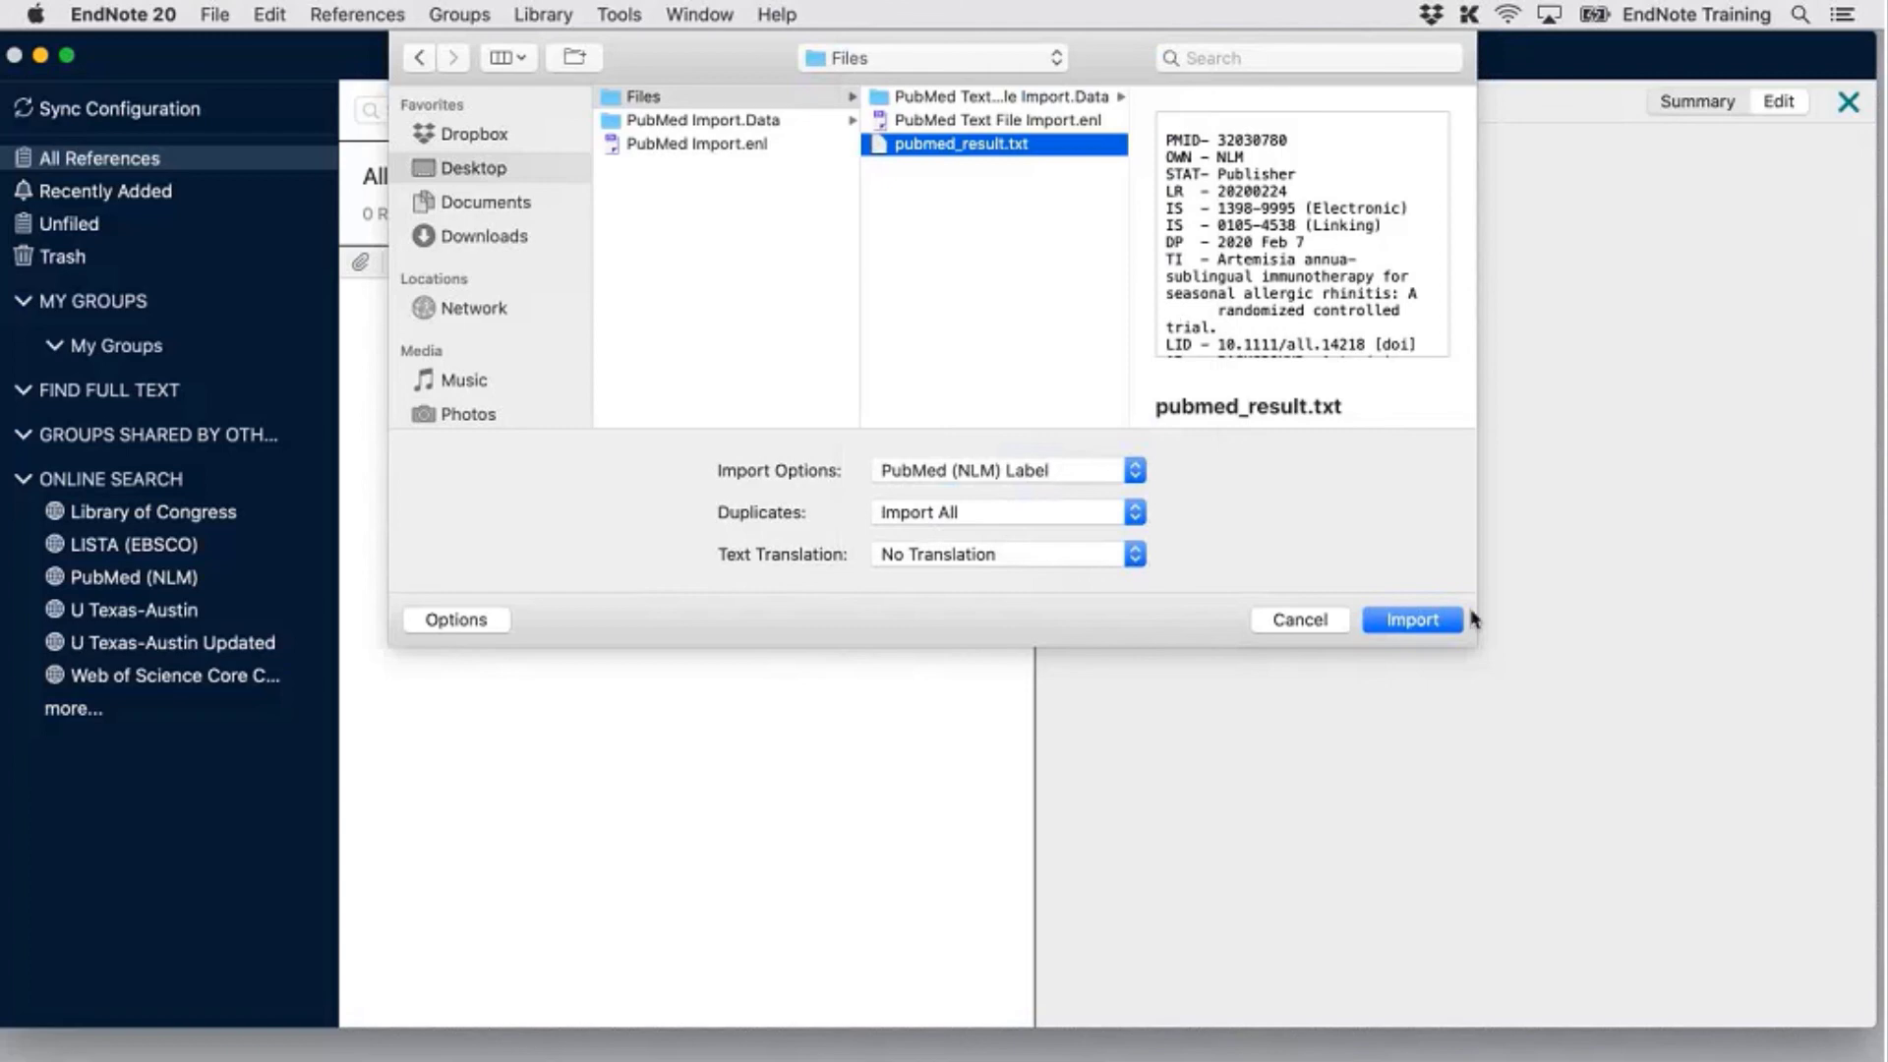
click(1444, 622)
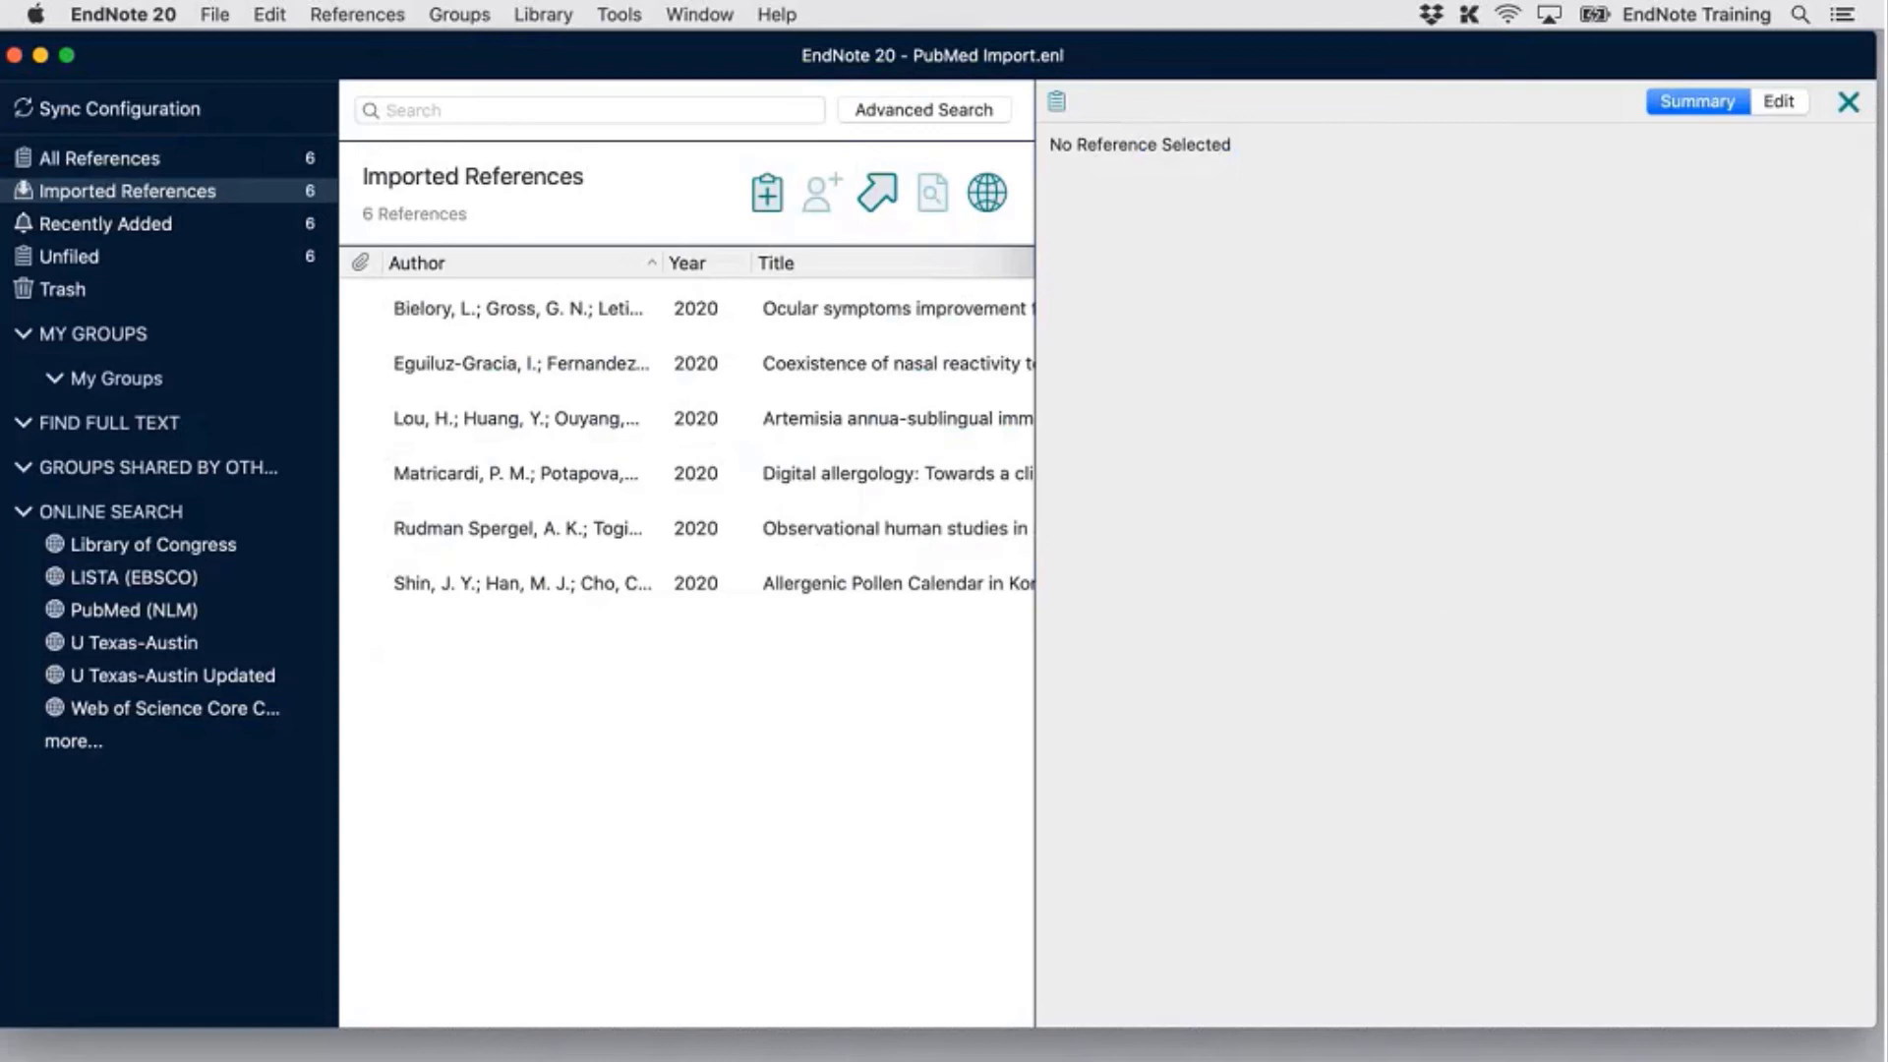
Show reference #5 on nasal reactivity to allergens and widen the list to reveal Journal
click(868, 363)
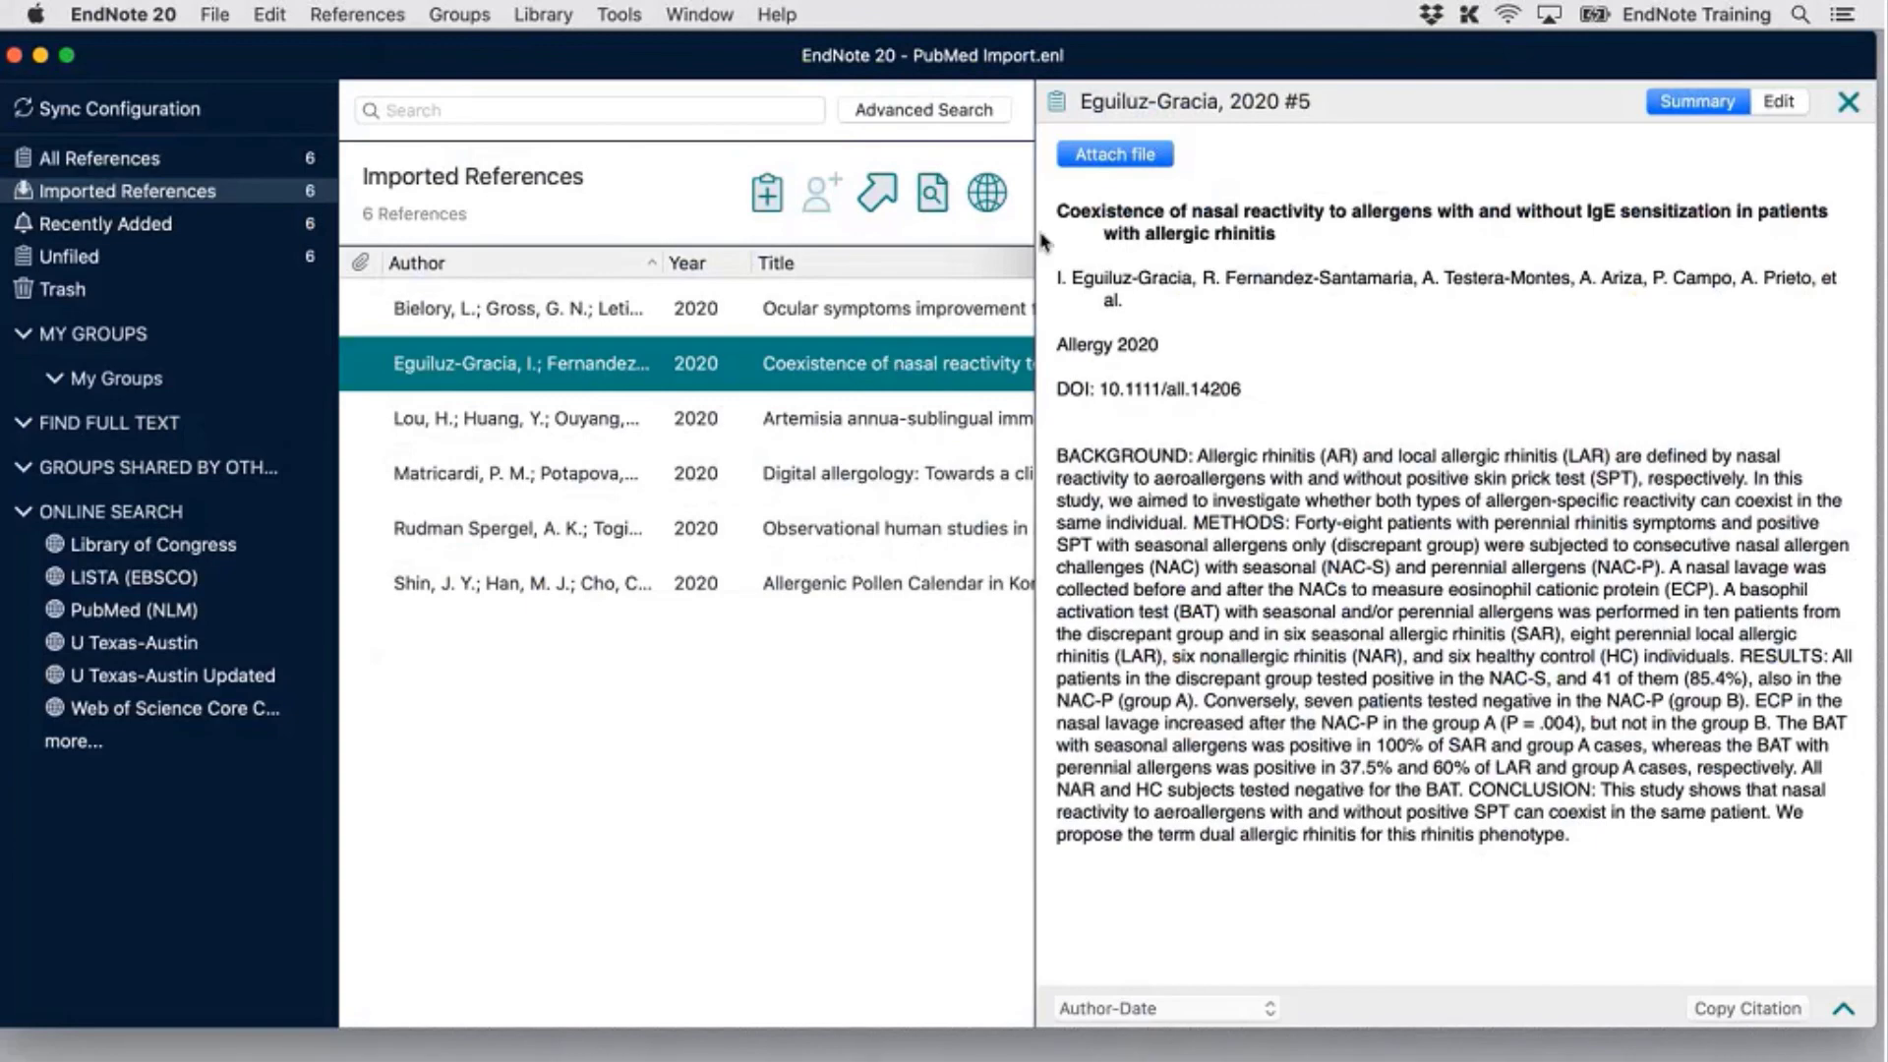
drag(1043, 241, 1365, 241)
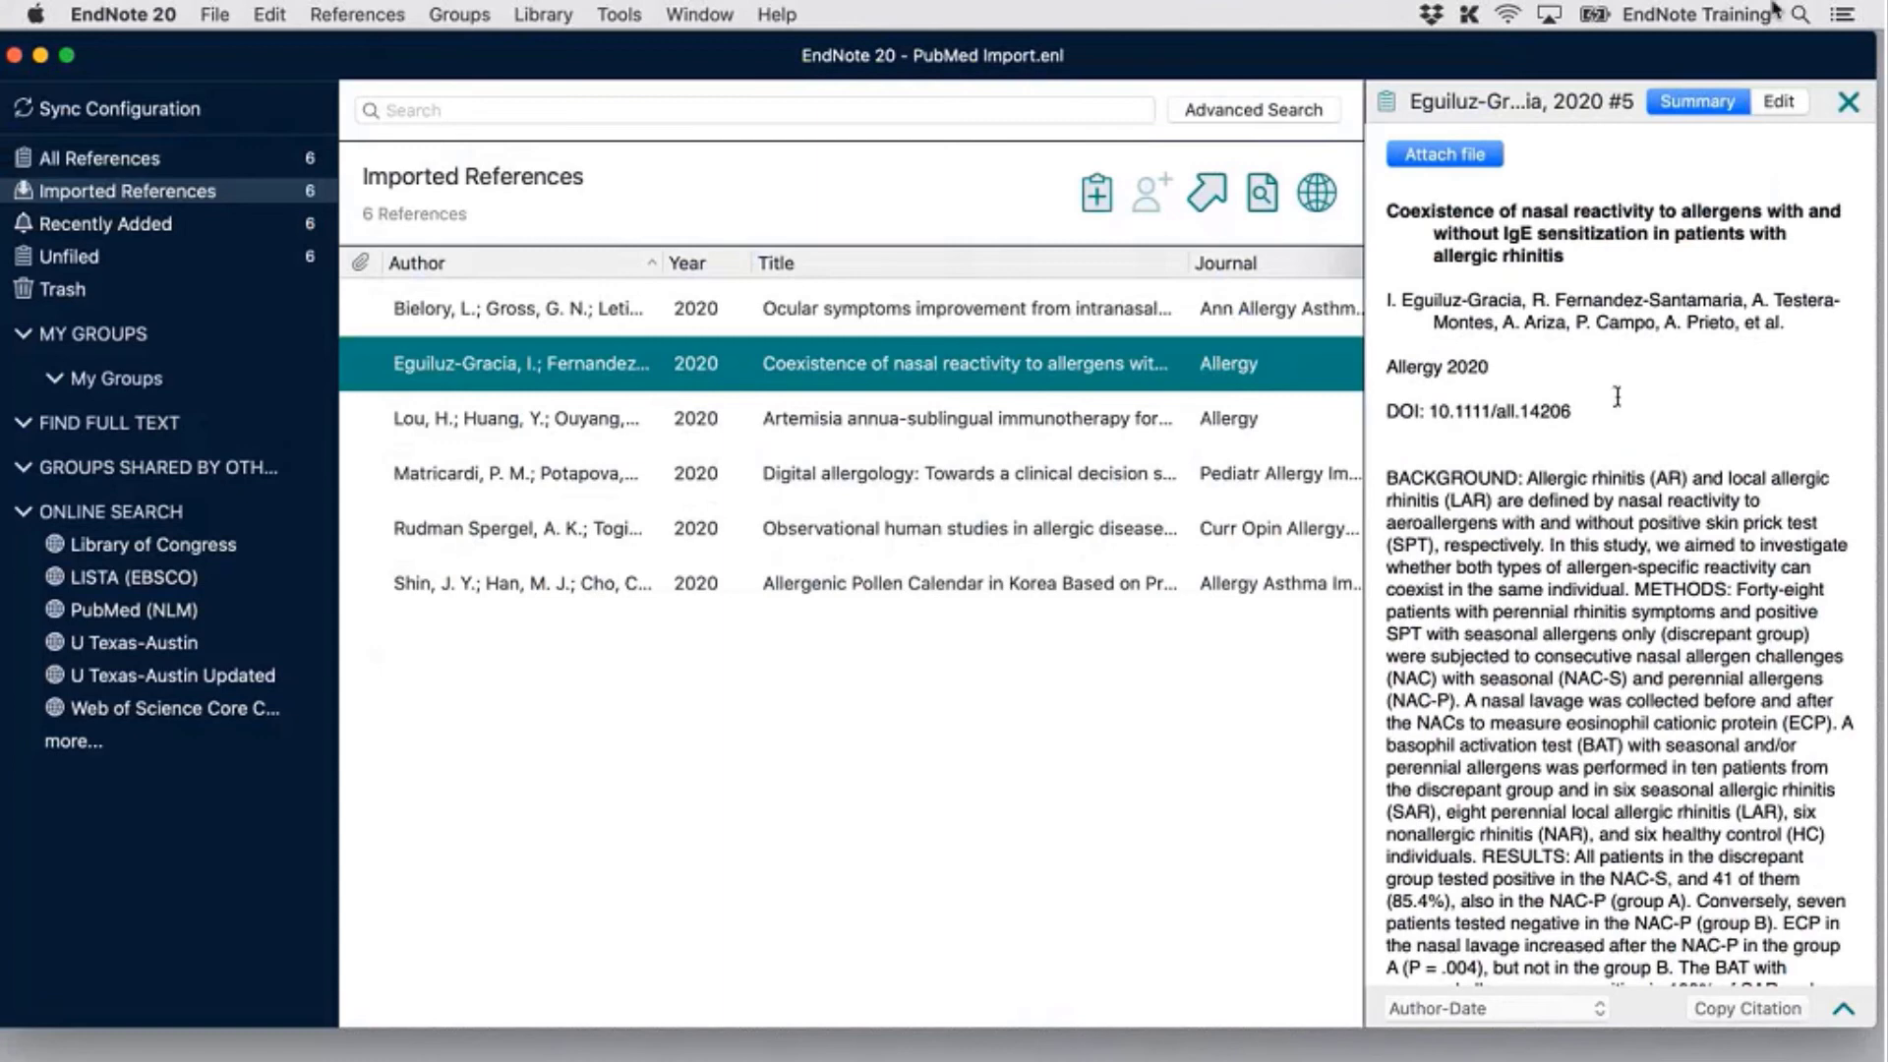
Show the record's editable fields and scroll down to its Label and Accession Number
click(1786, 107)
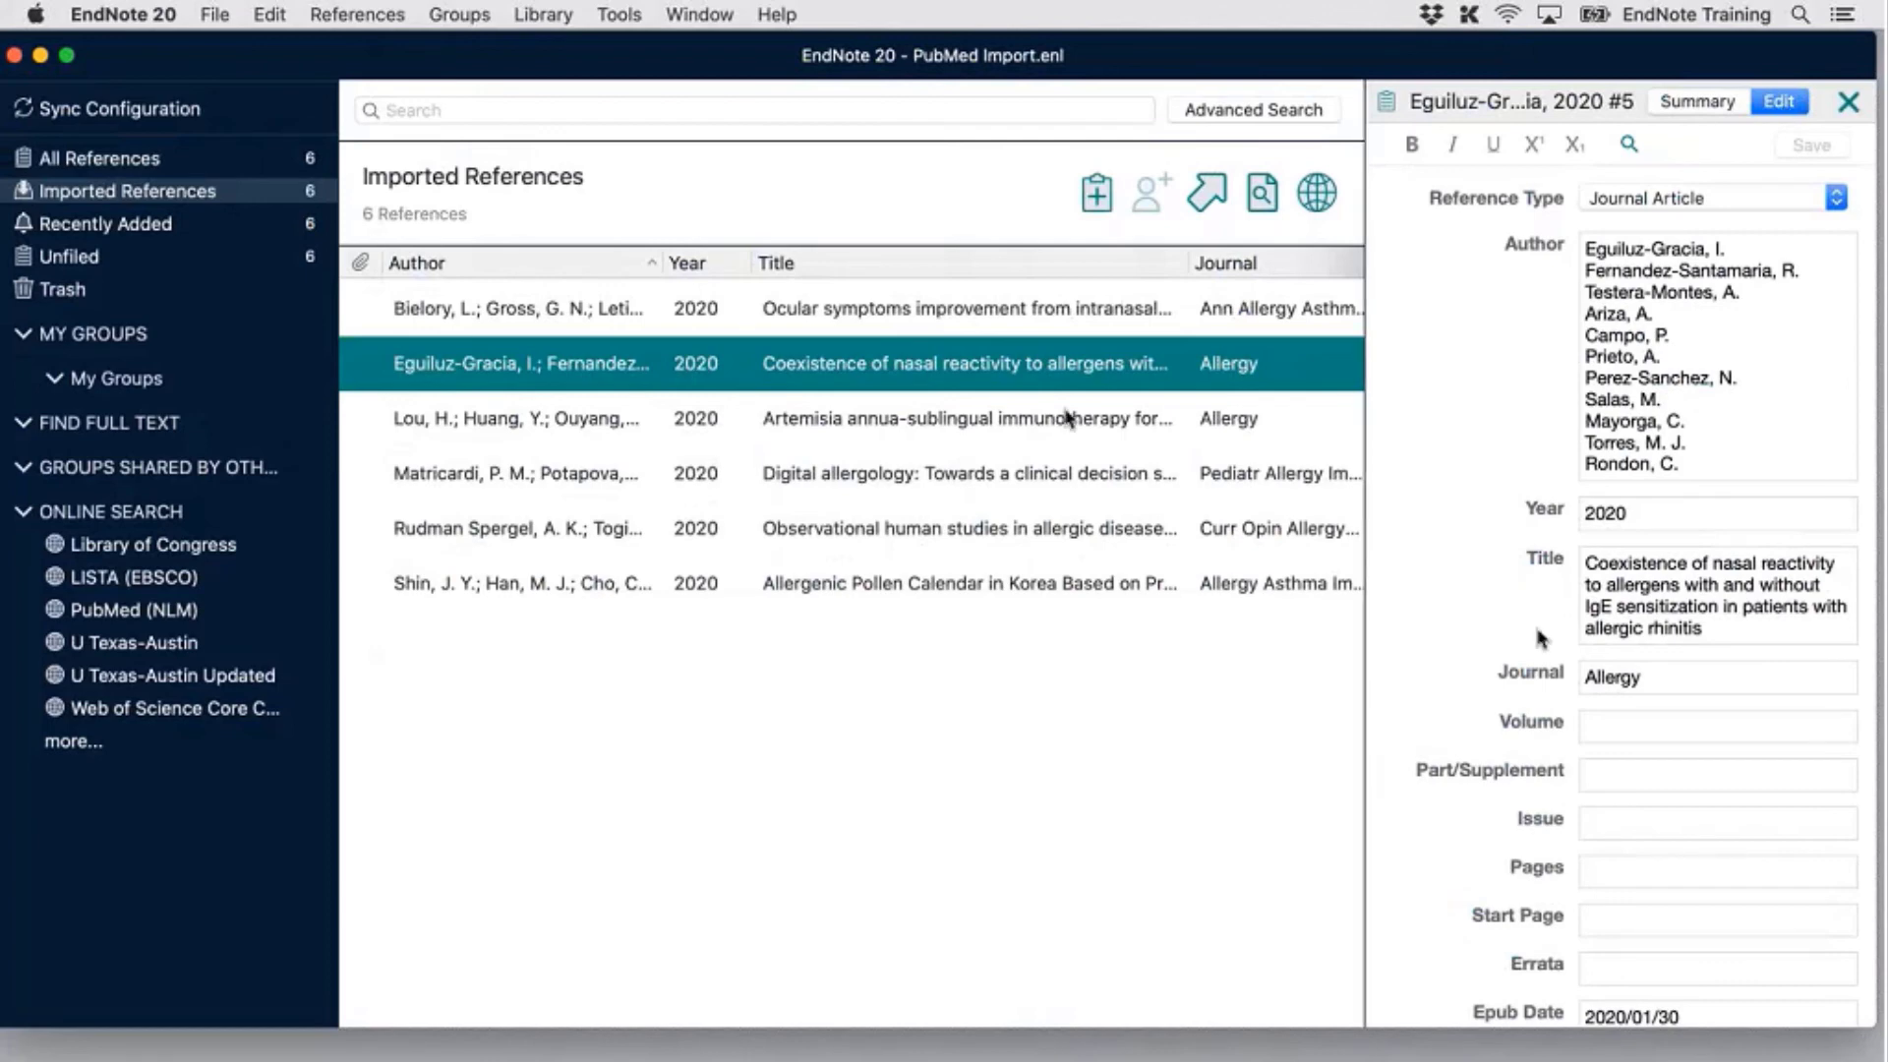
scroll(1541, 639, down, 5)
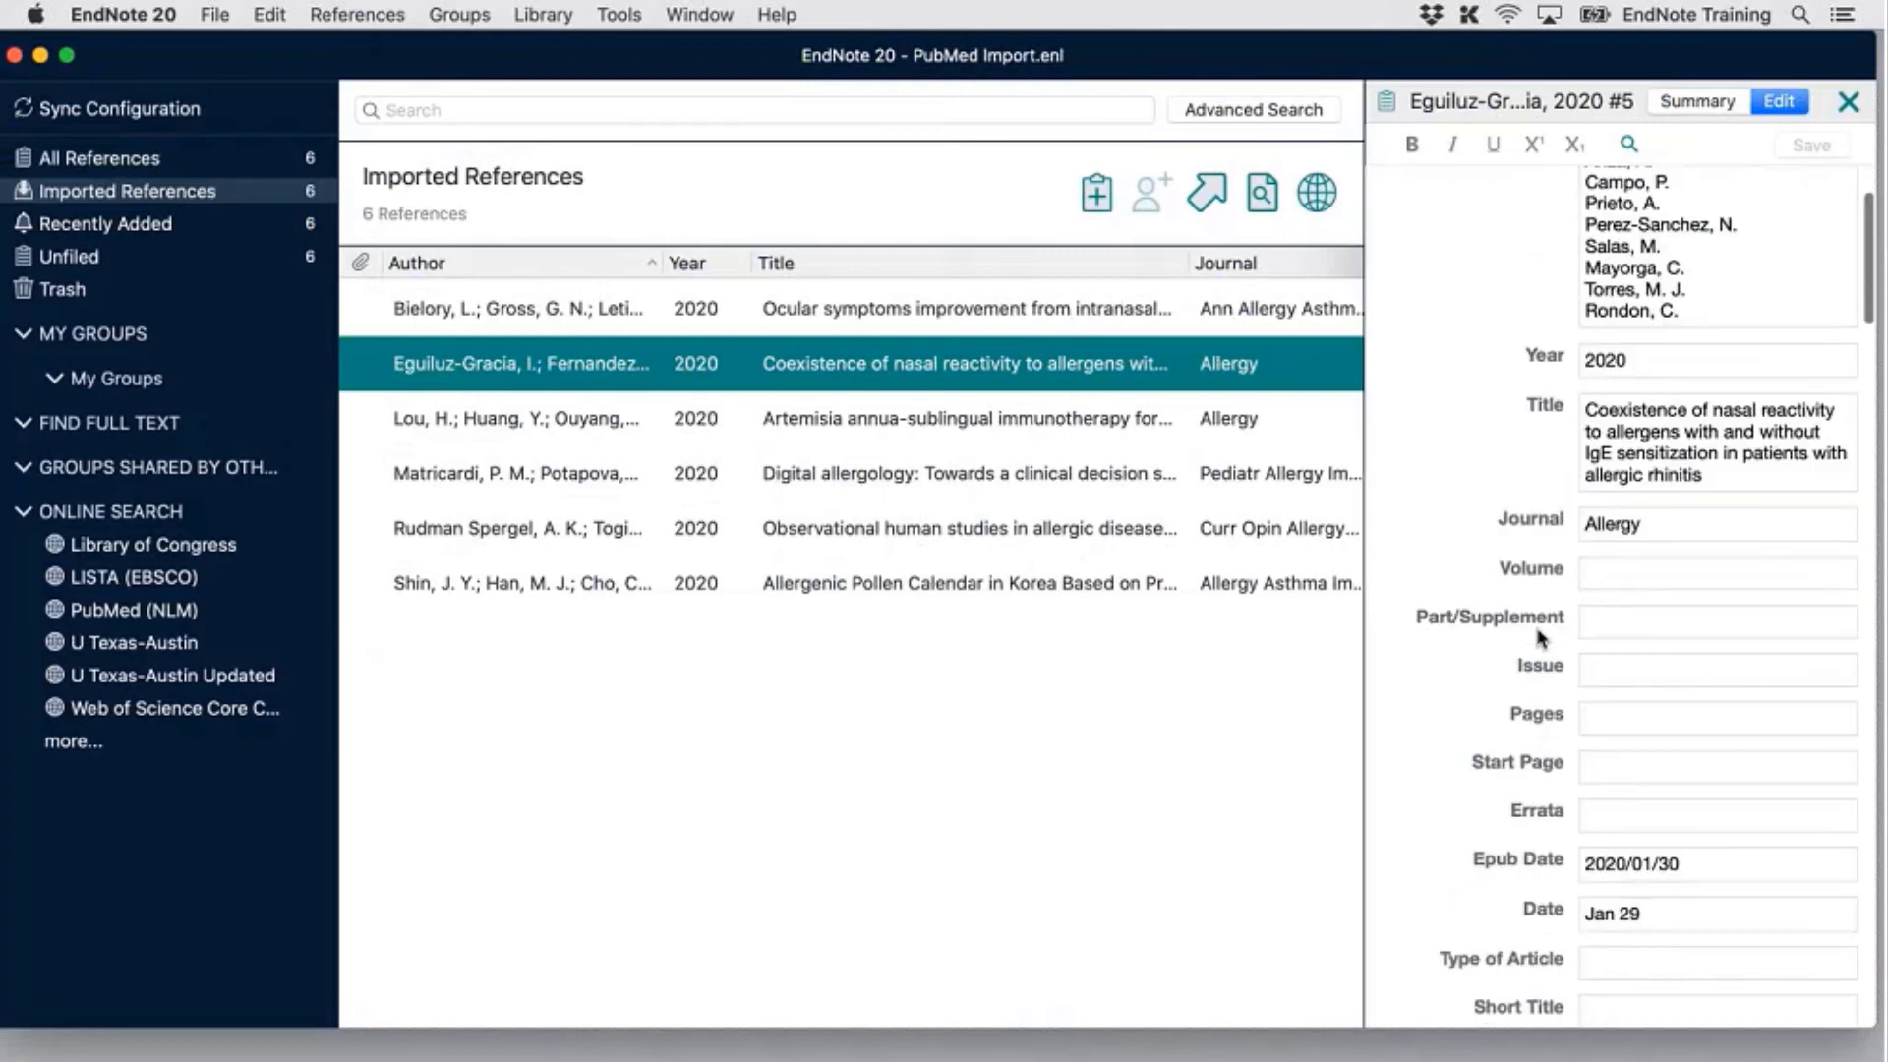
scroll(1541, 637, down, 5)
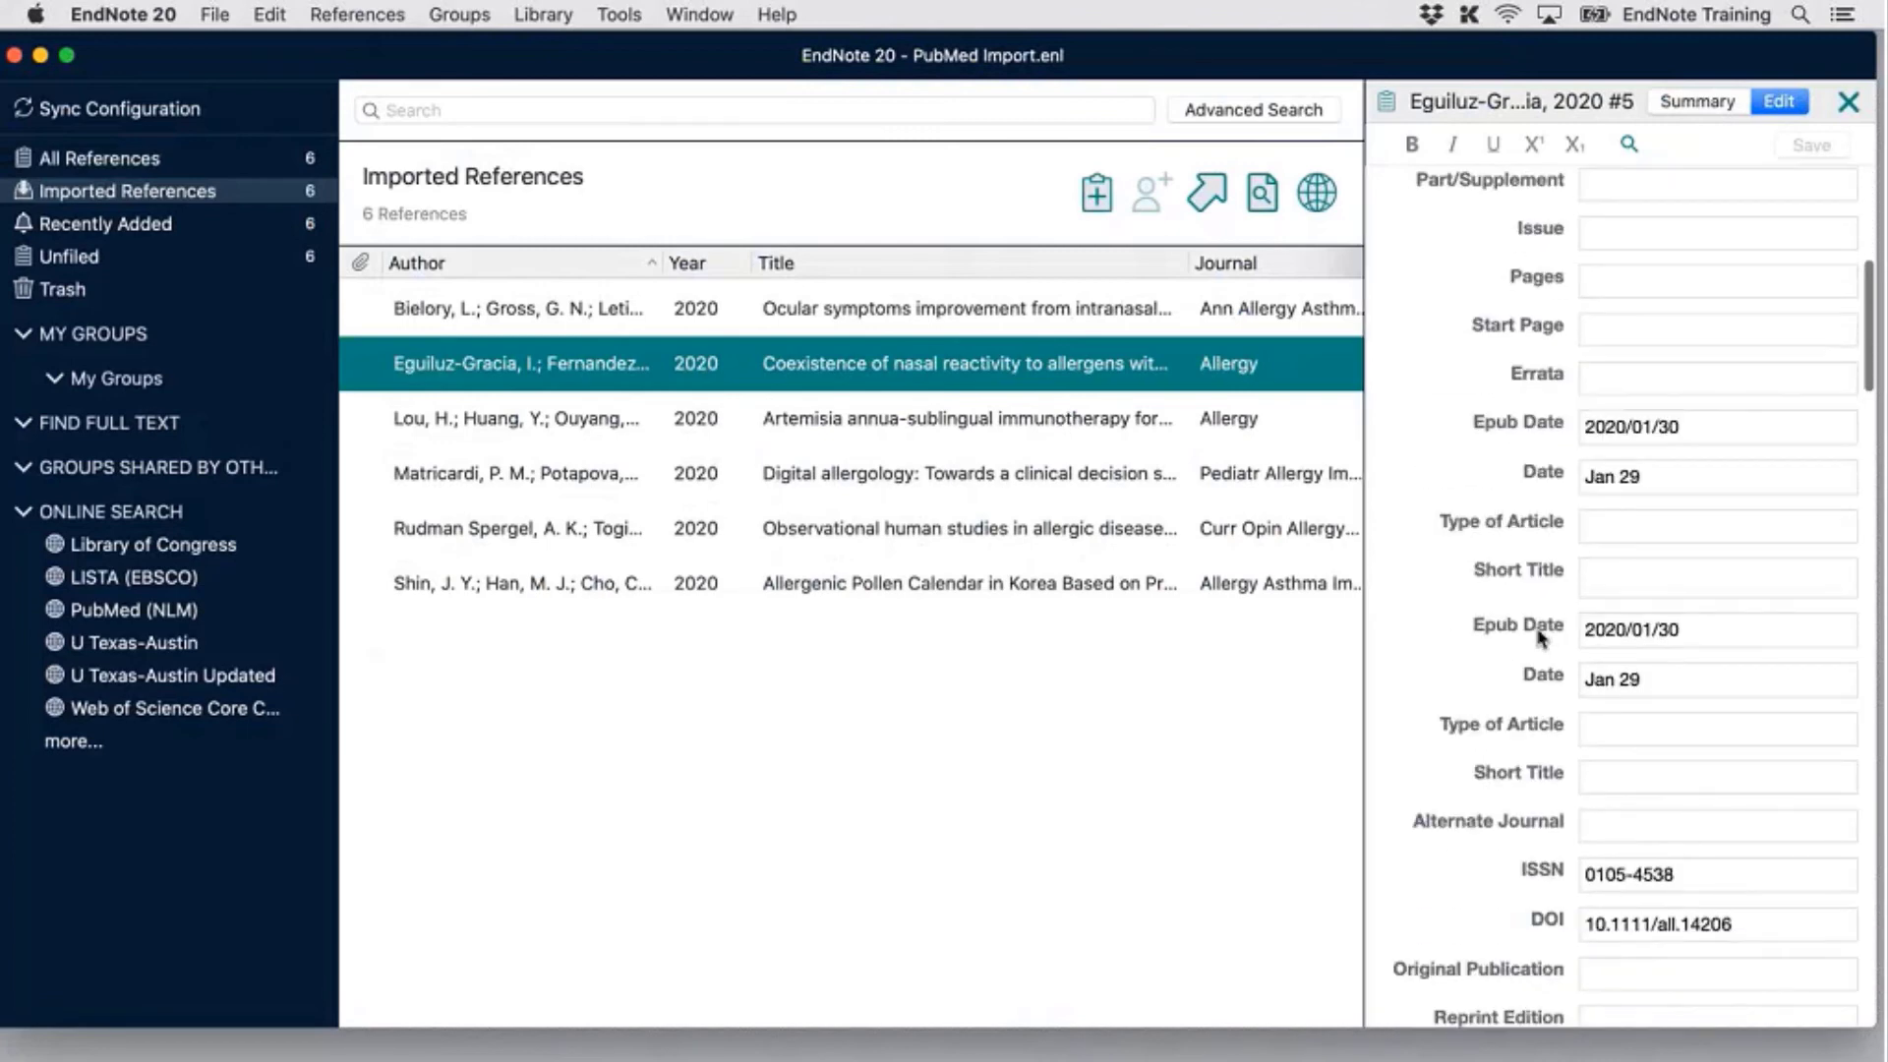
scroll(1541, 637, down, 8)
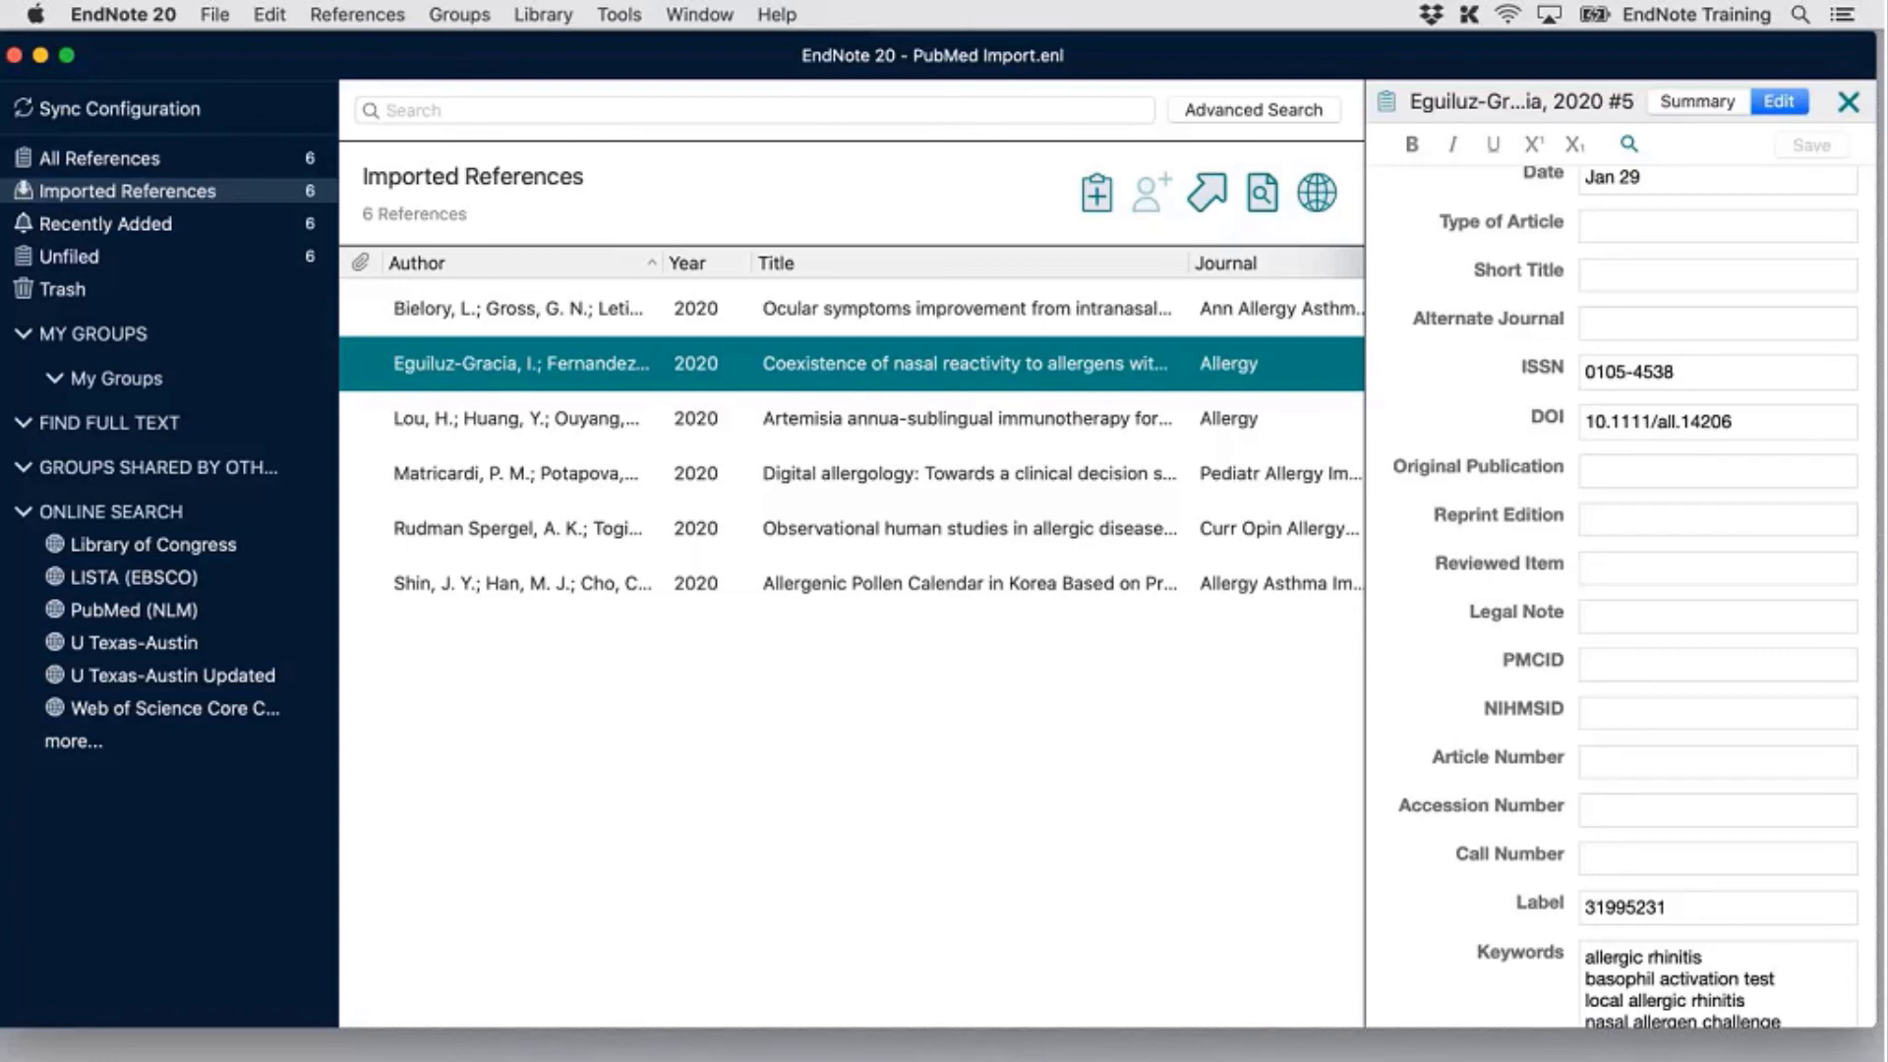
click(1651, 808)
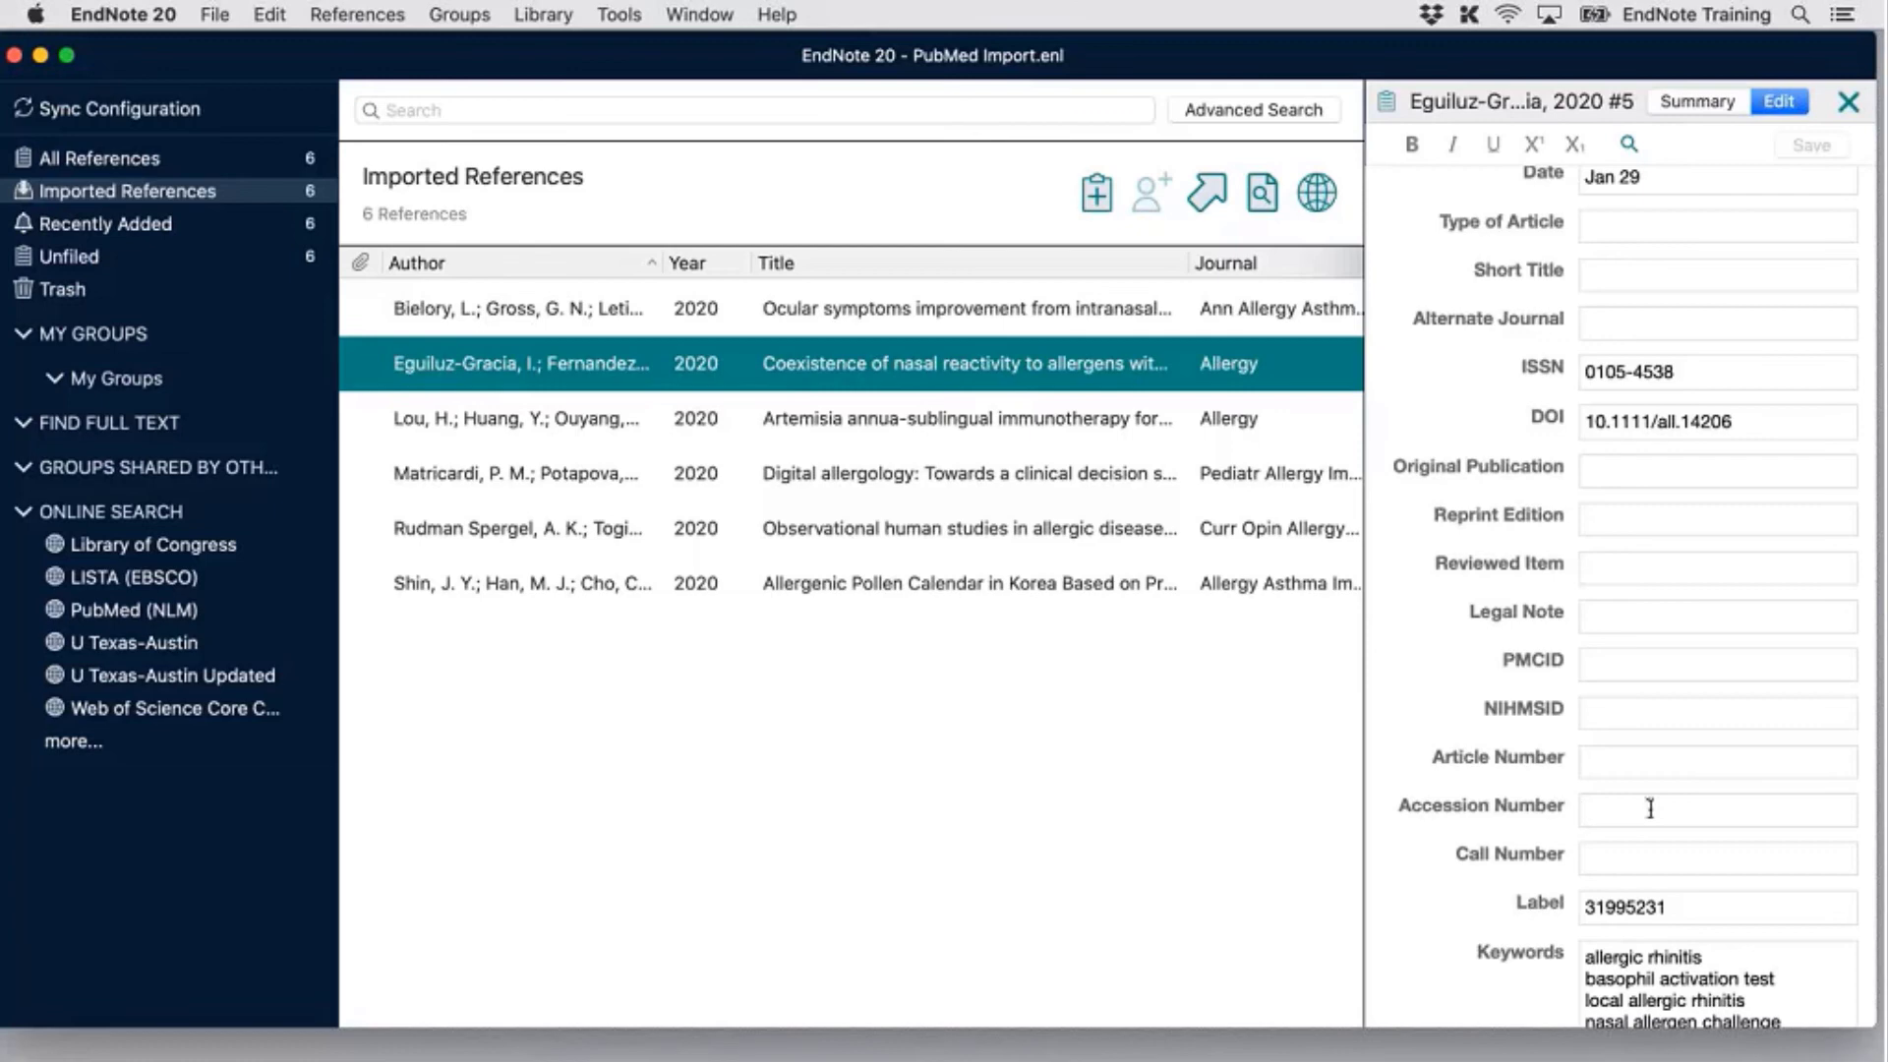
Check the Matricardi record's Label, then close PubMed Import library and pubmed_result.txt
click(990, 481)
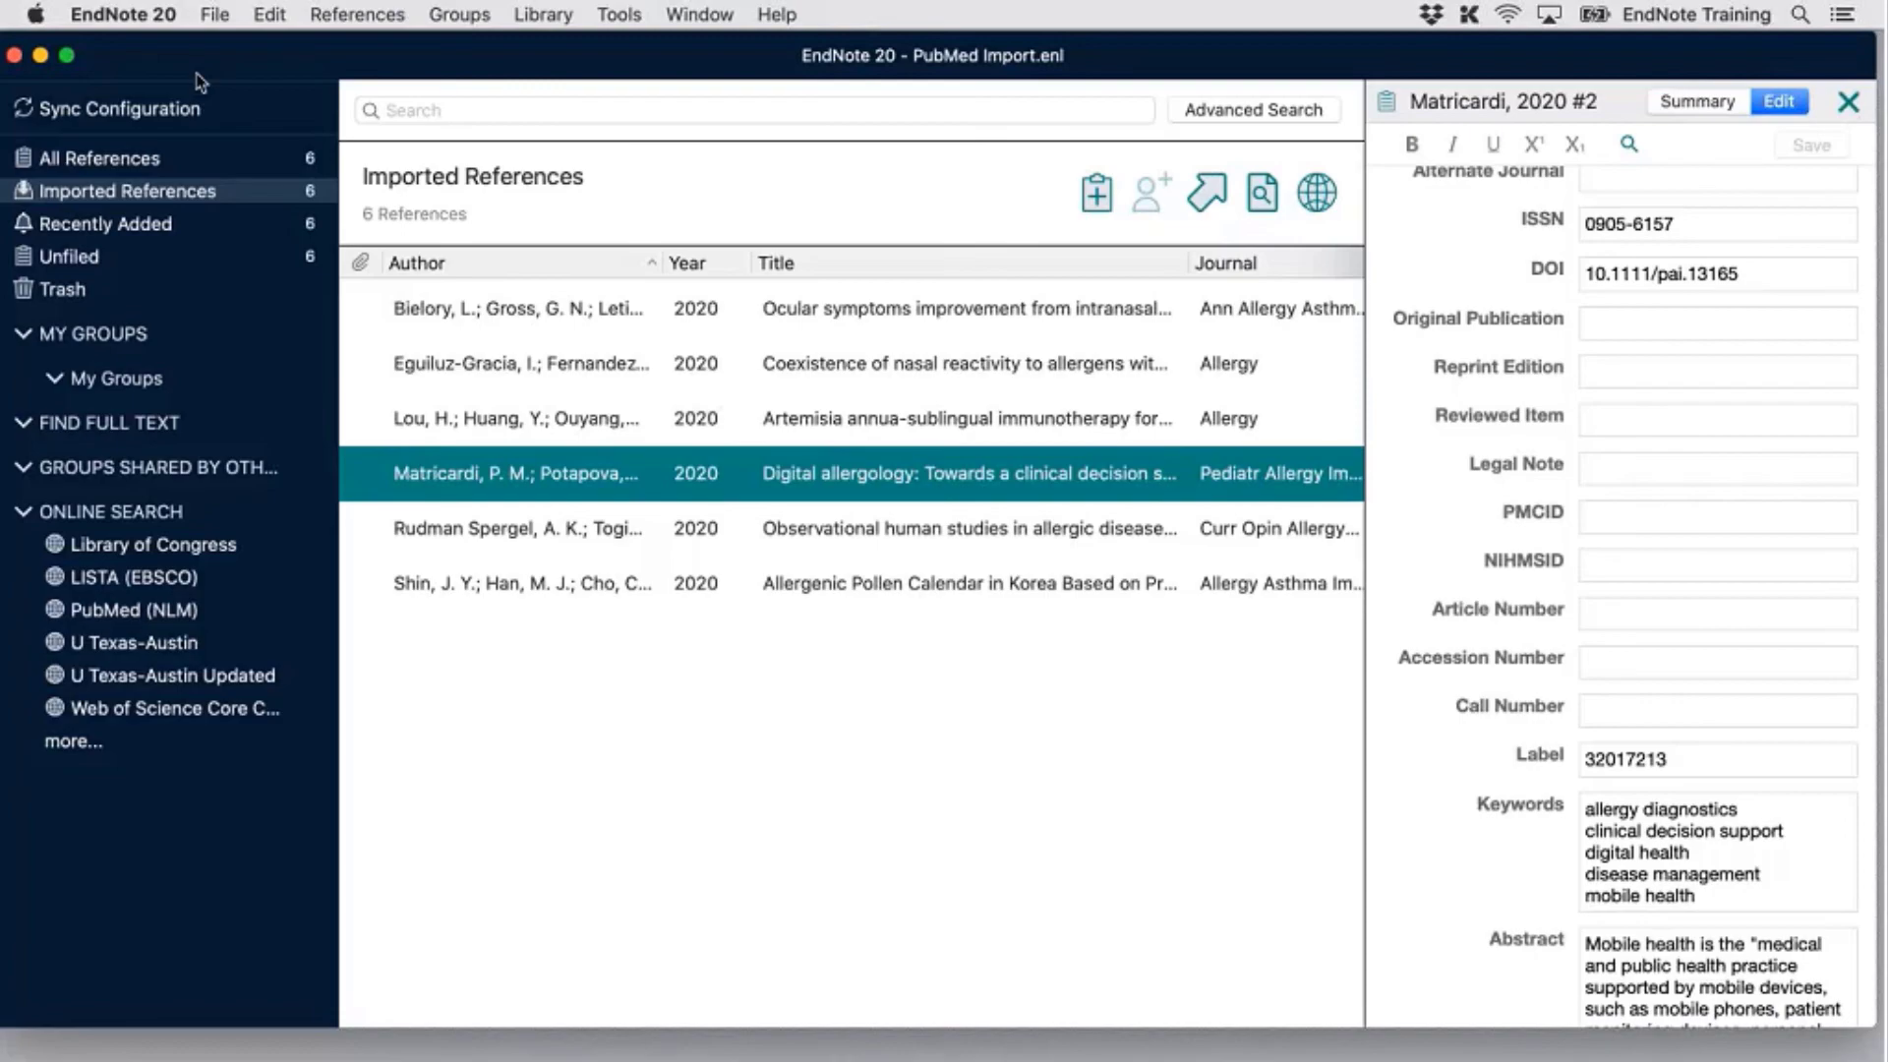
click(14, 57)
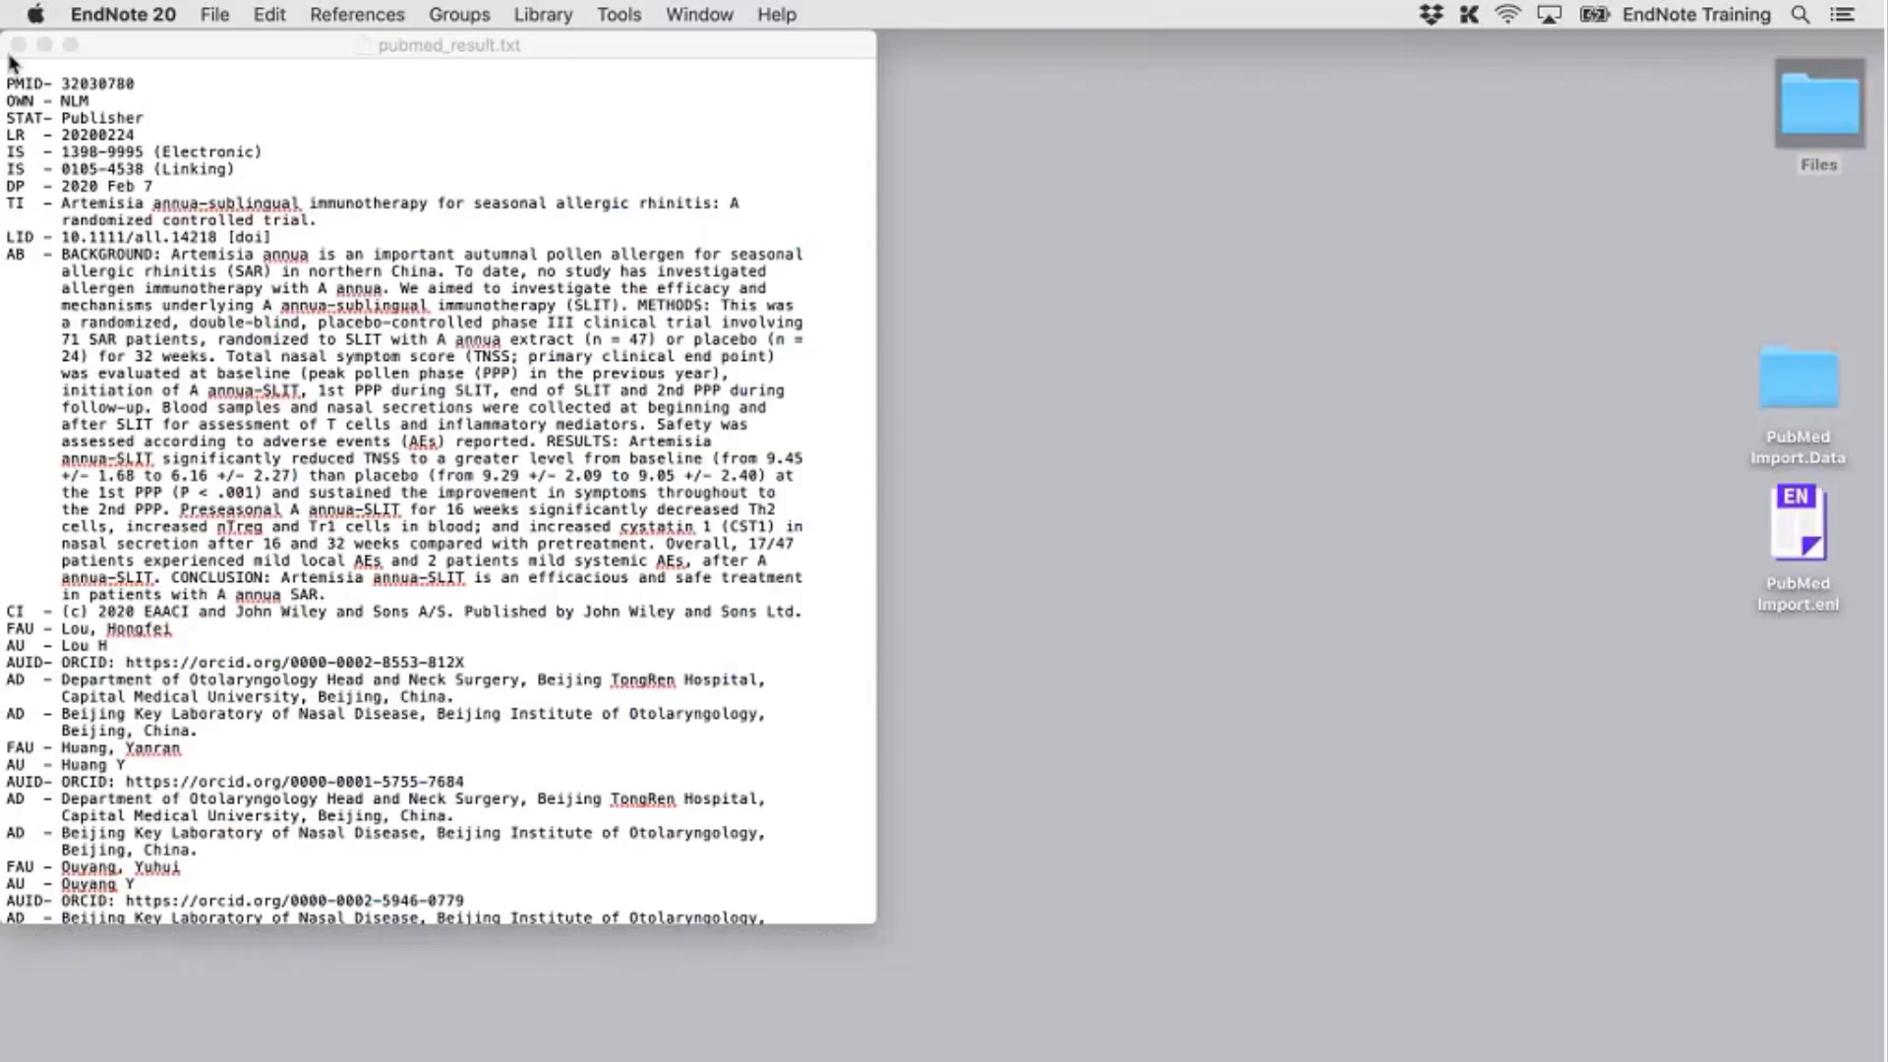
click(17, 45)
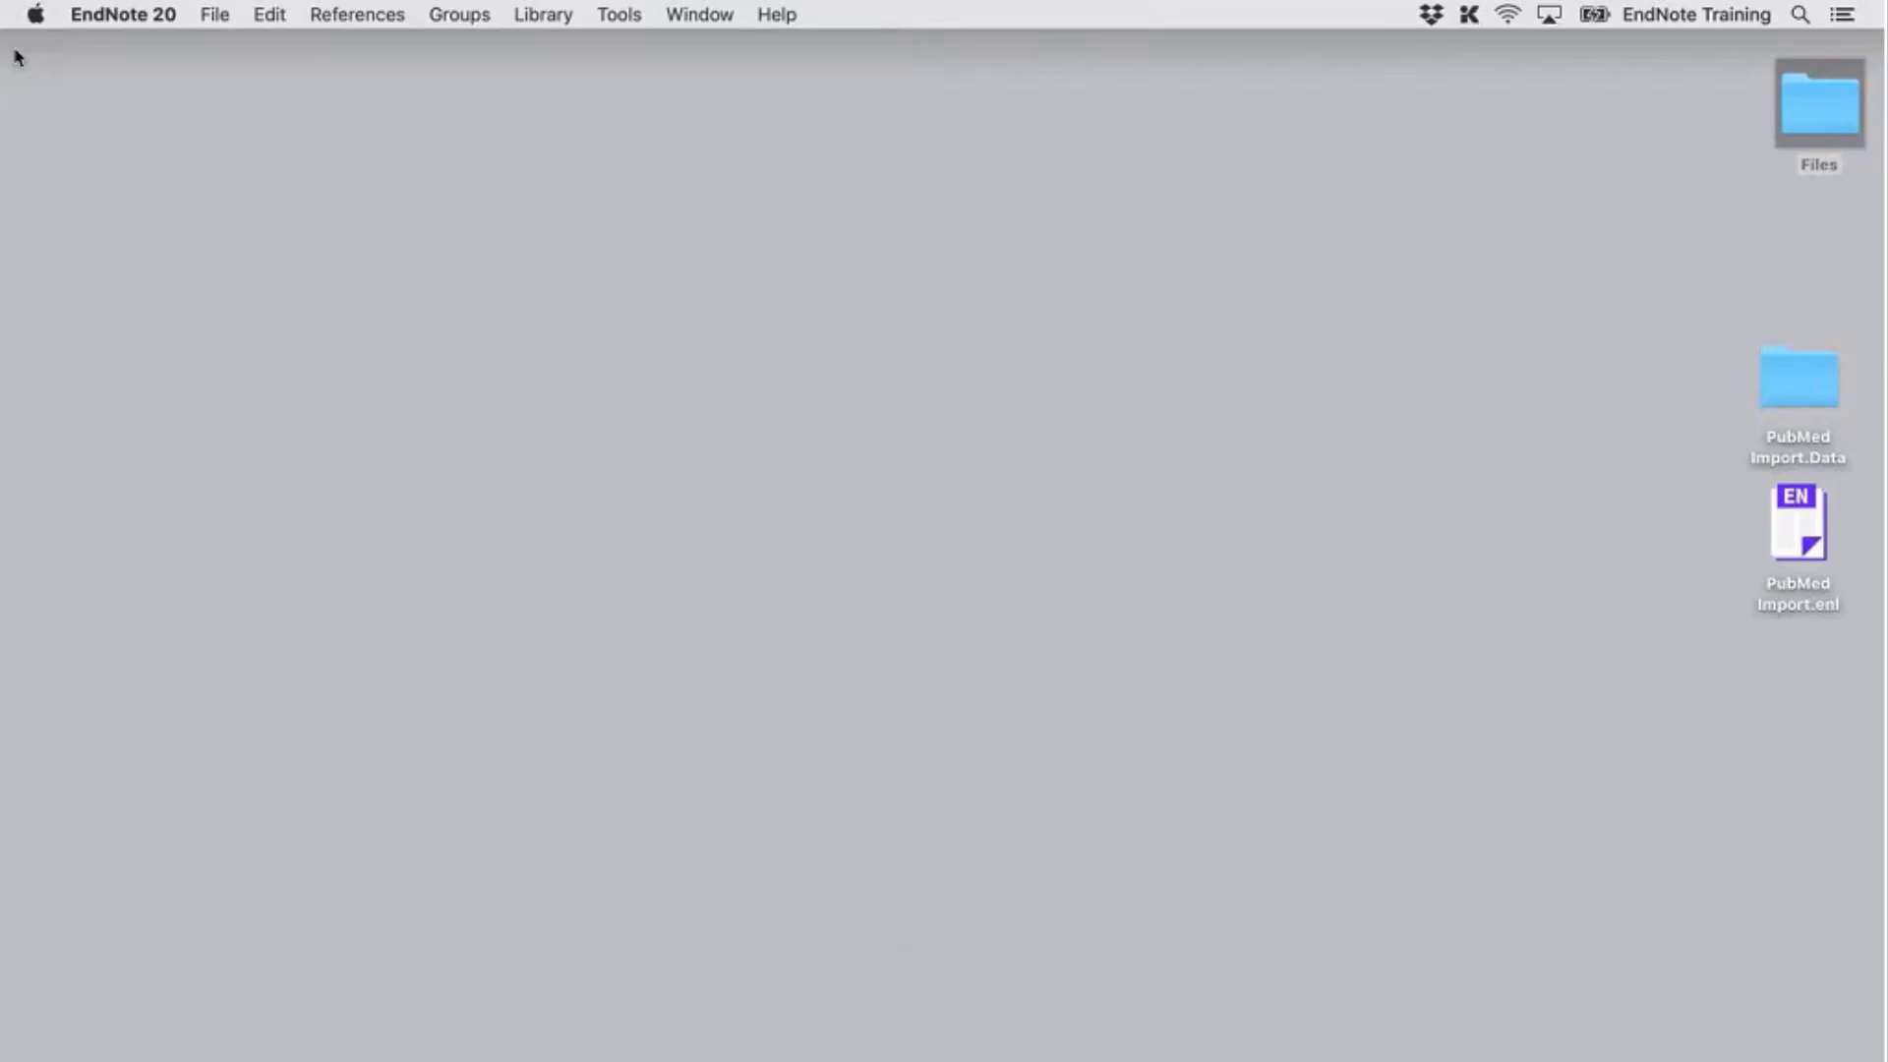
Select PubMed Import.enl and PubMed Import.Data on the desktop and move them to the Trash
drag(1850, 658, 1749, 362)
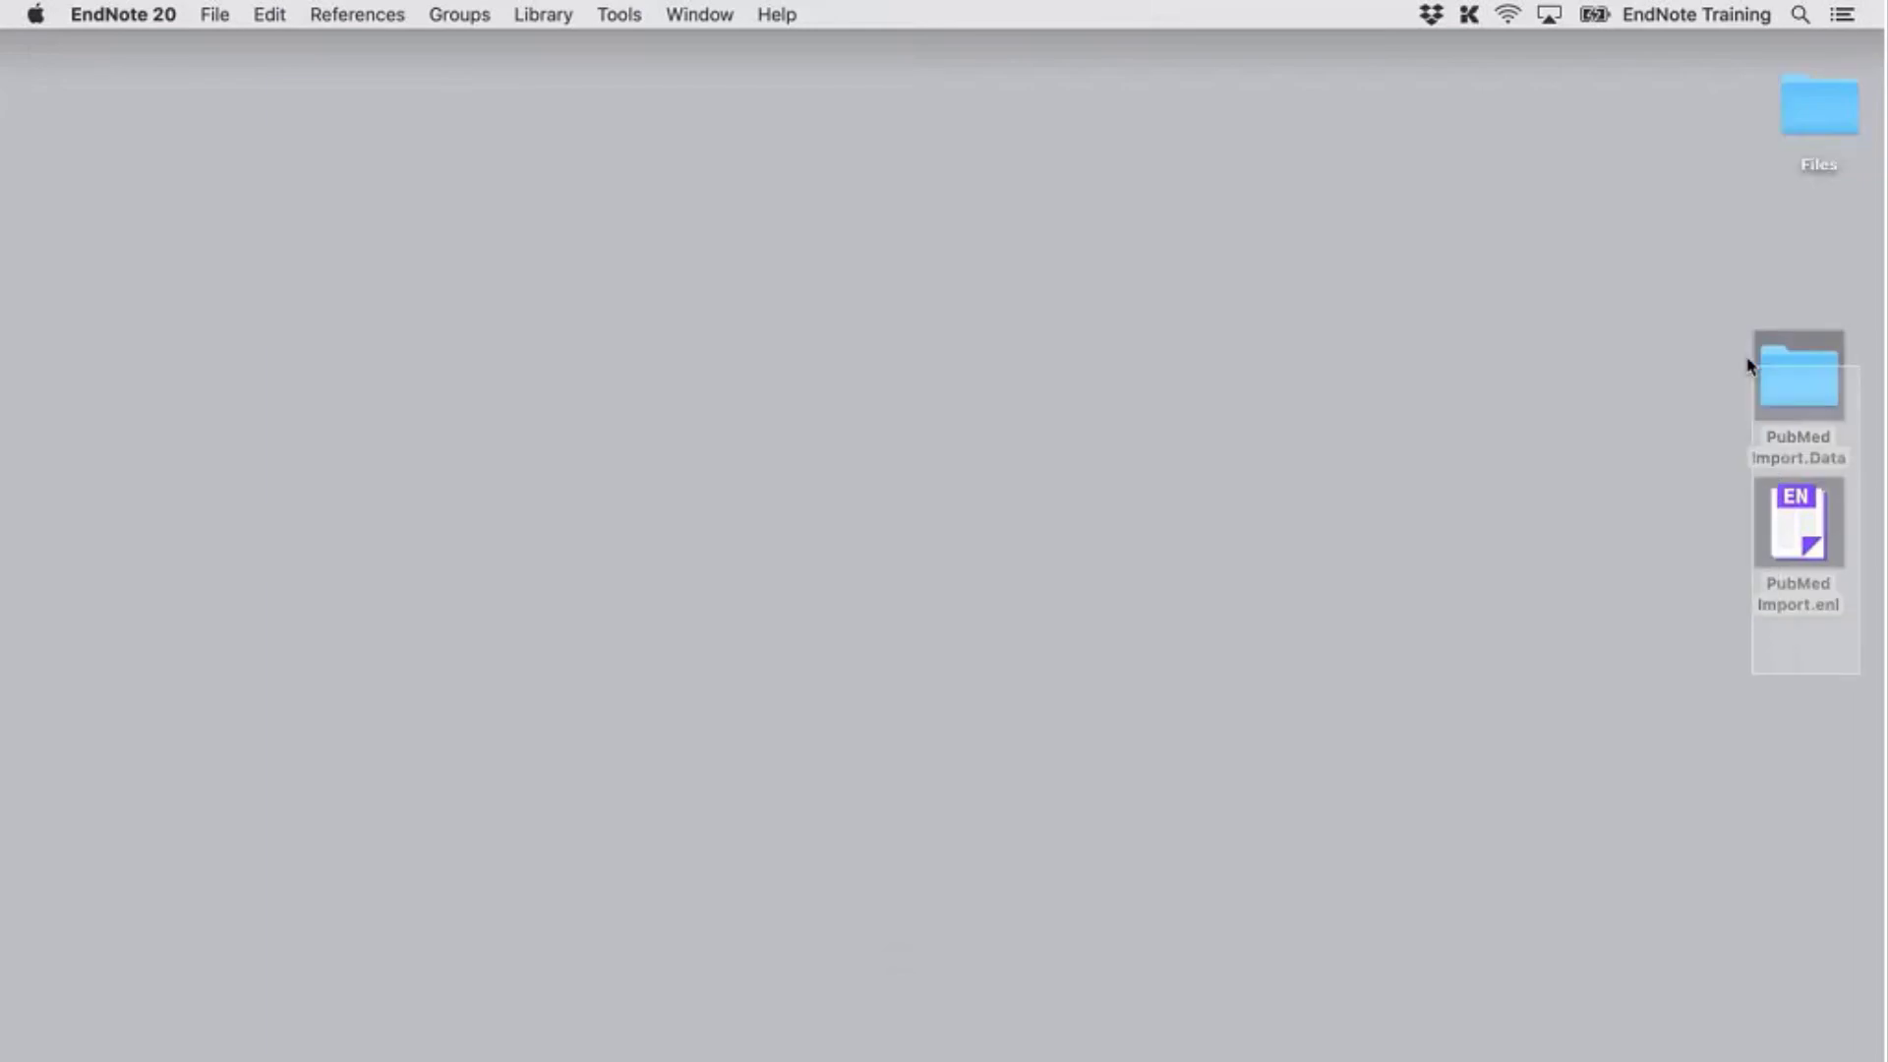
right_click(1787, 375)
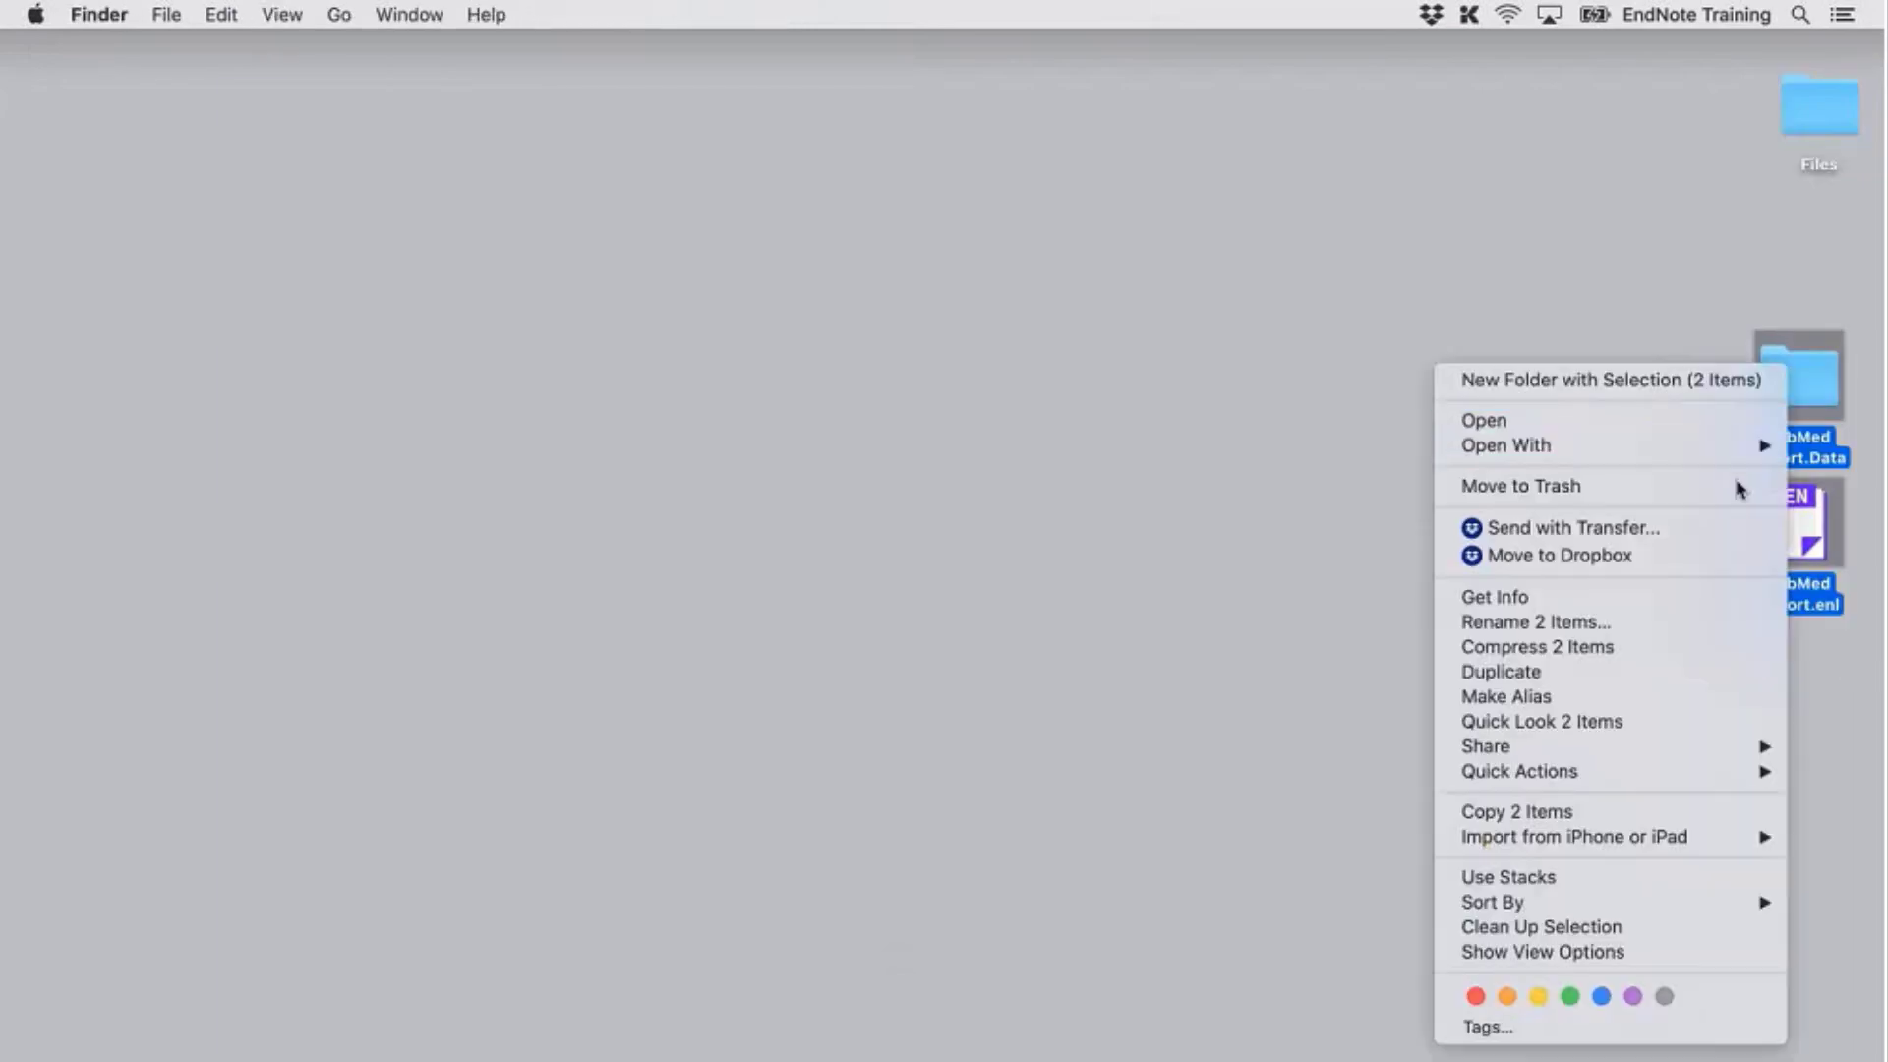
click(1737, 486)
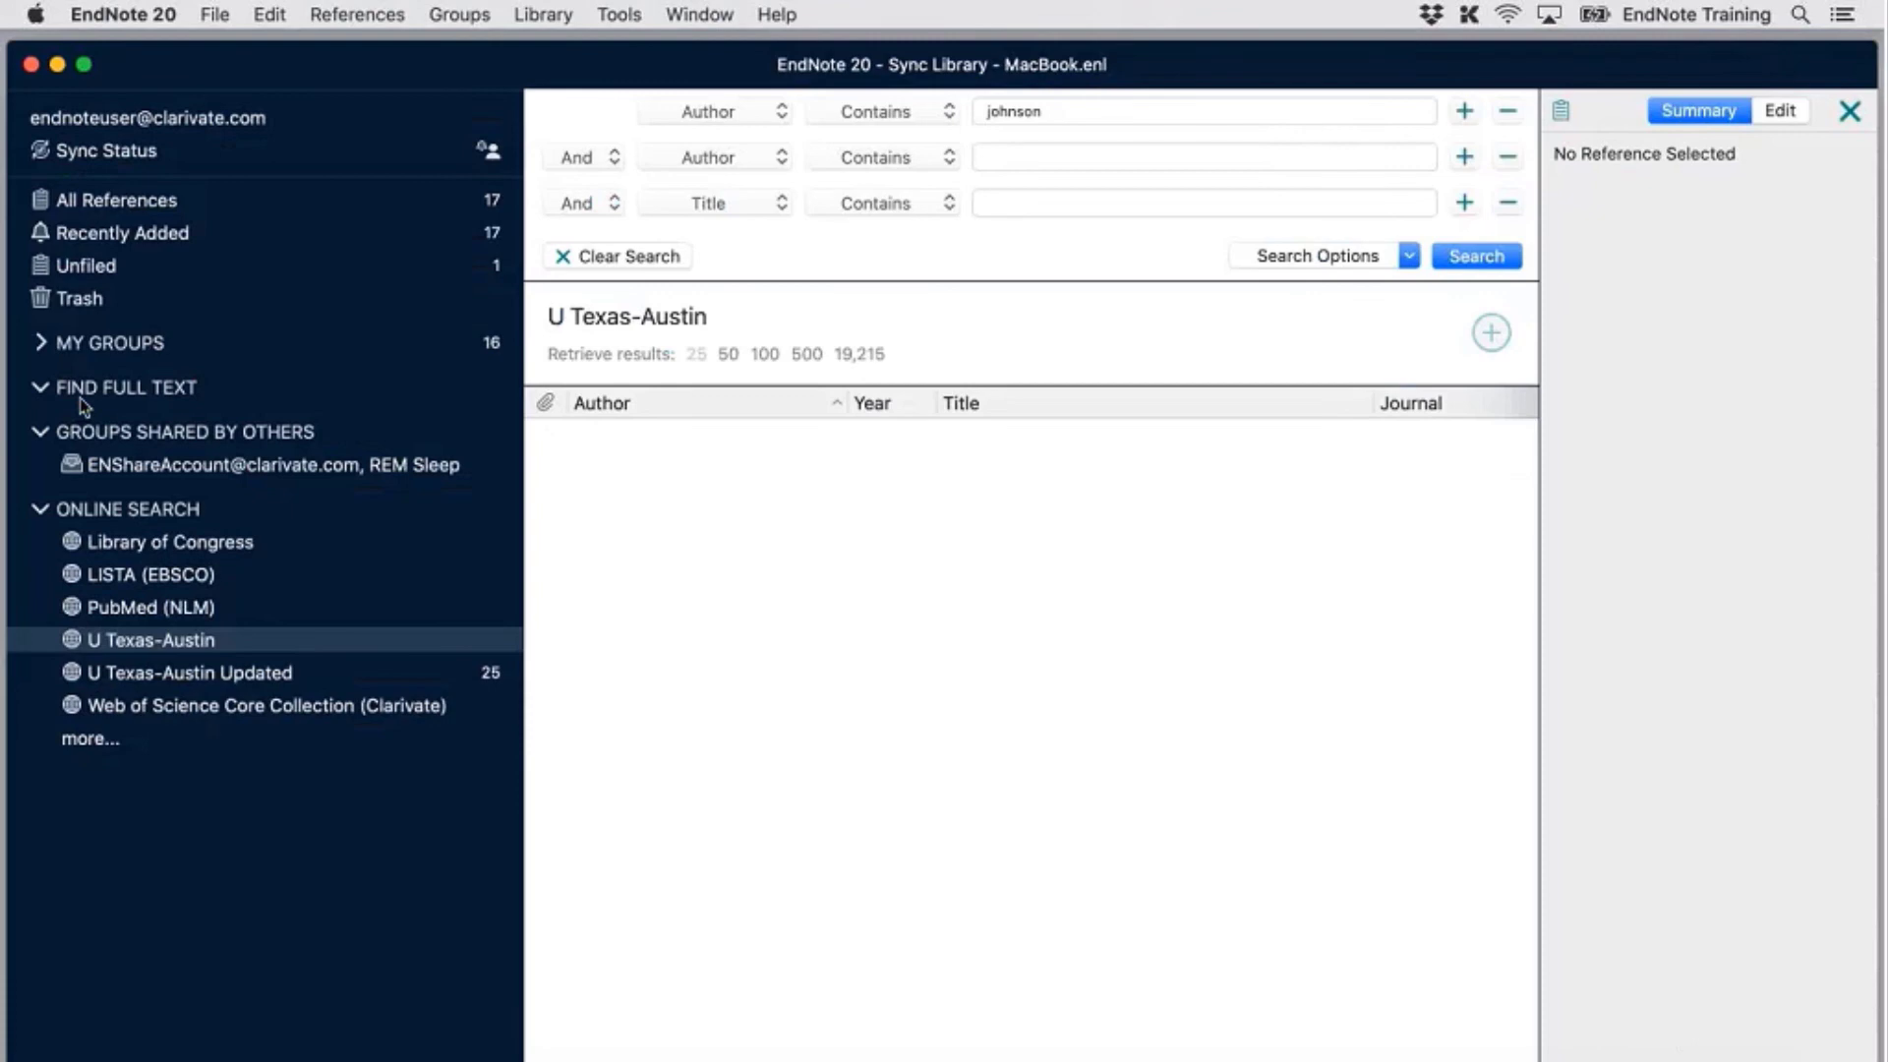
Show All References in the MacBook.enl library, listing its 17 references
click(201, 216)
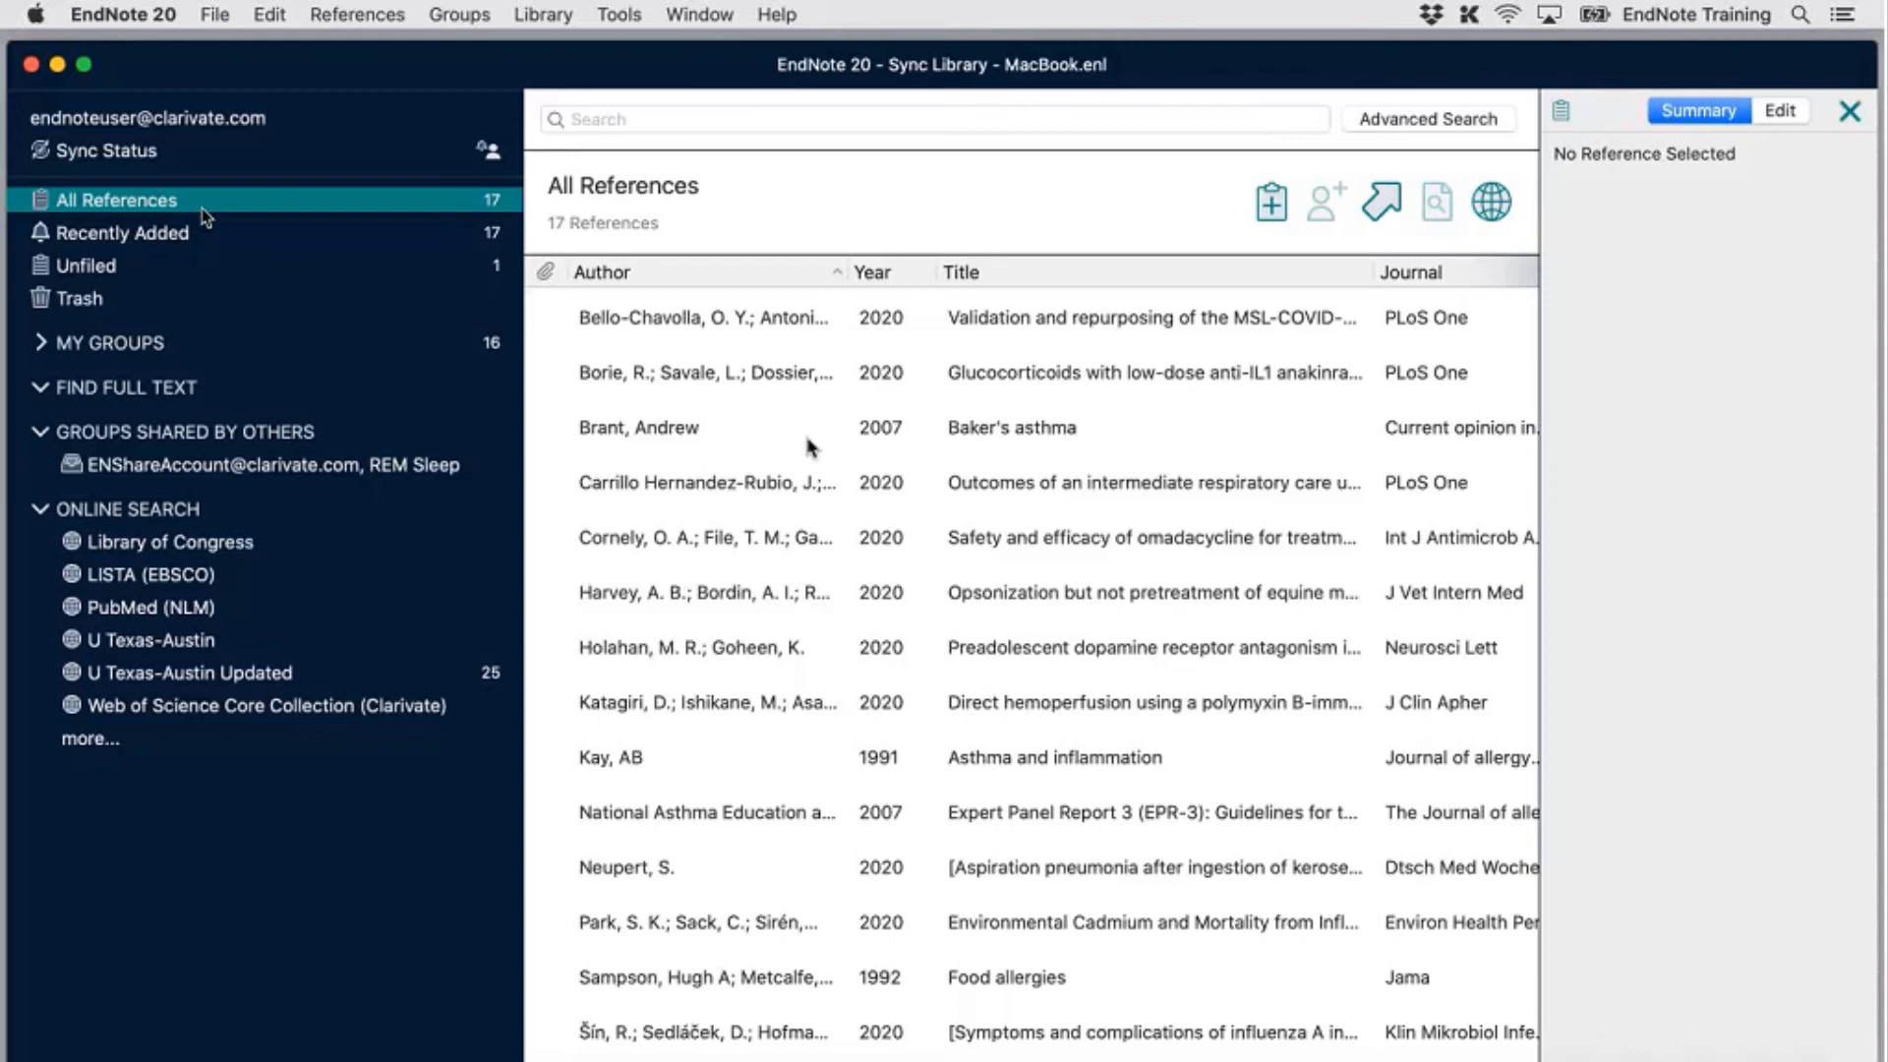
Open the Brant 2007 Baker's asthma record in edit view, then close its details panel
click(750, 427)
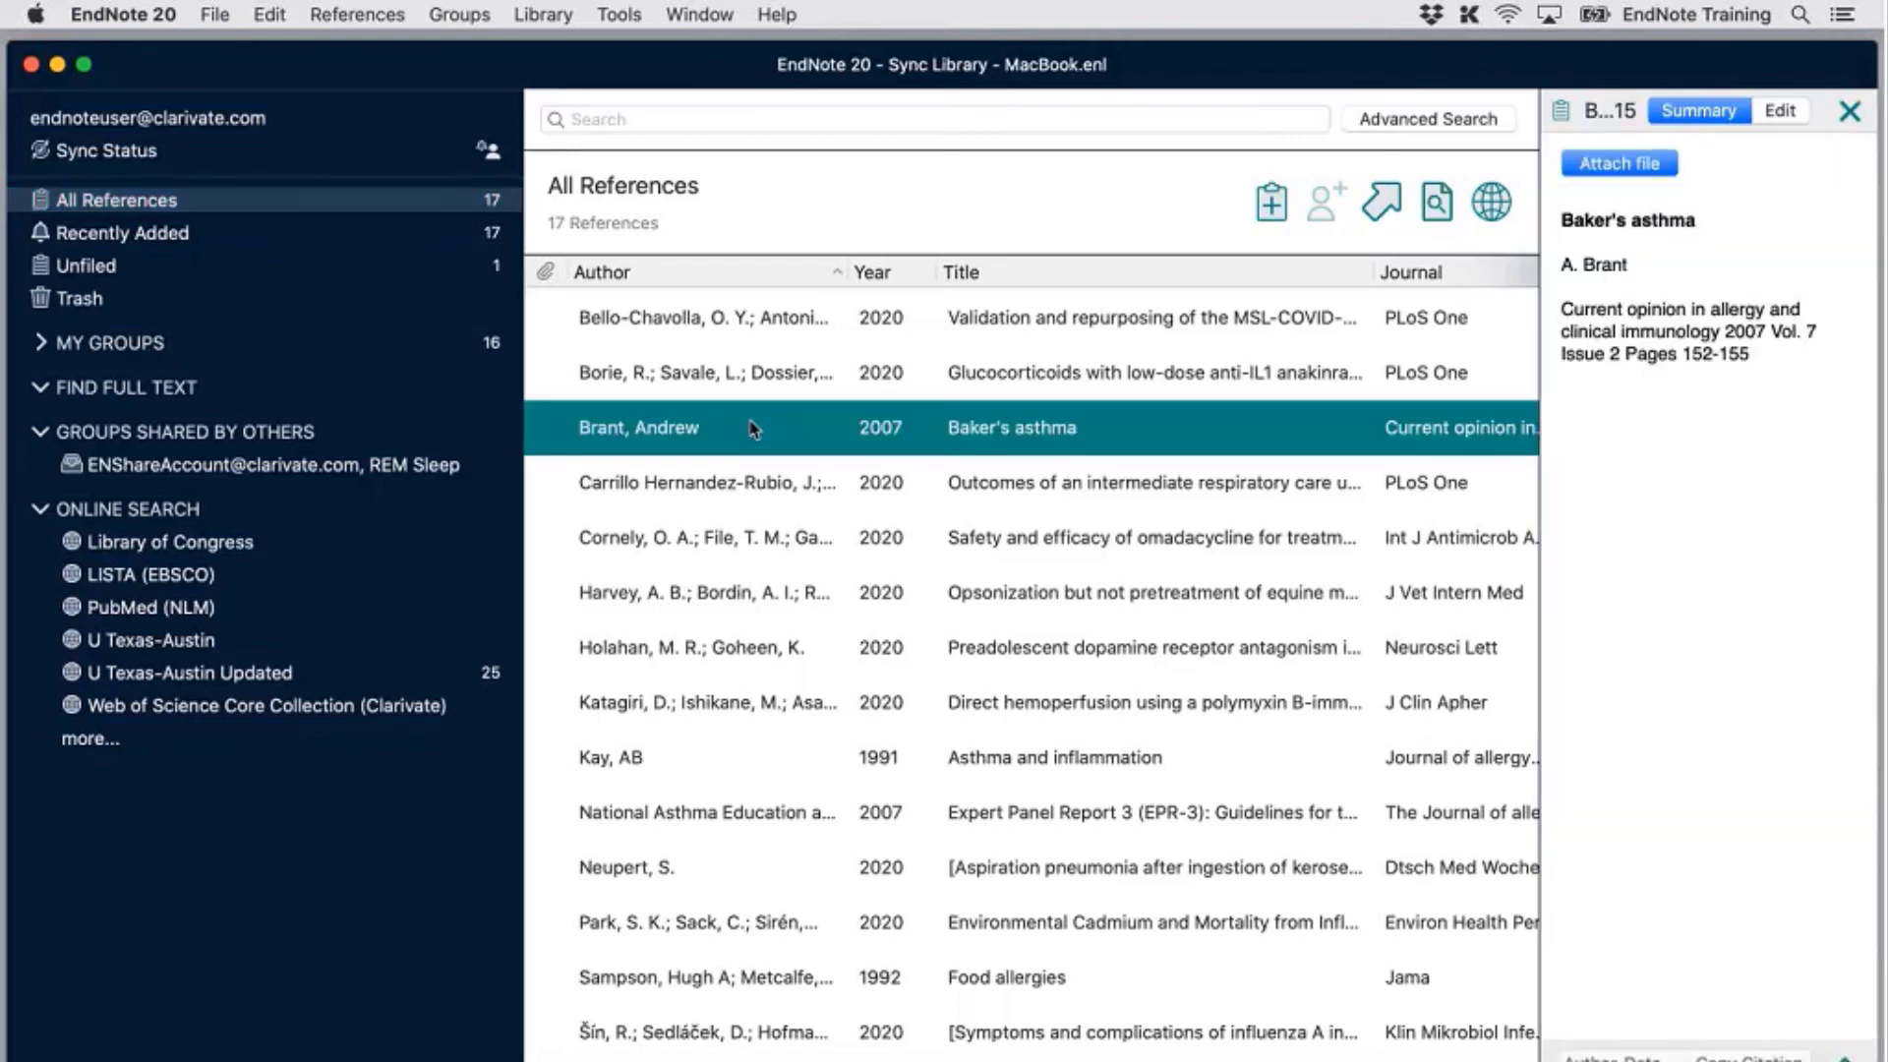
click(1778, 111)
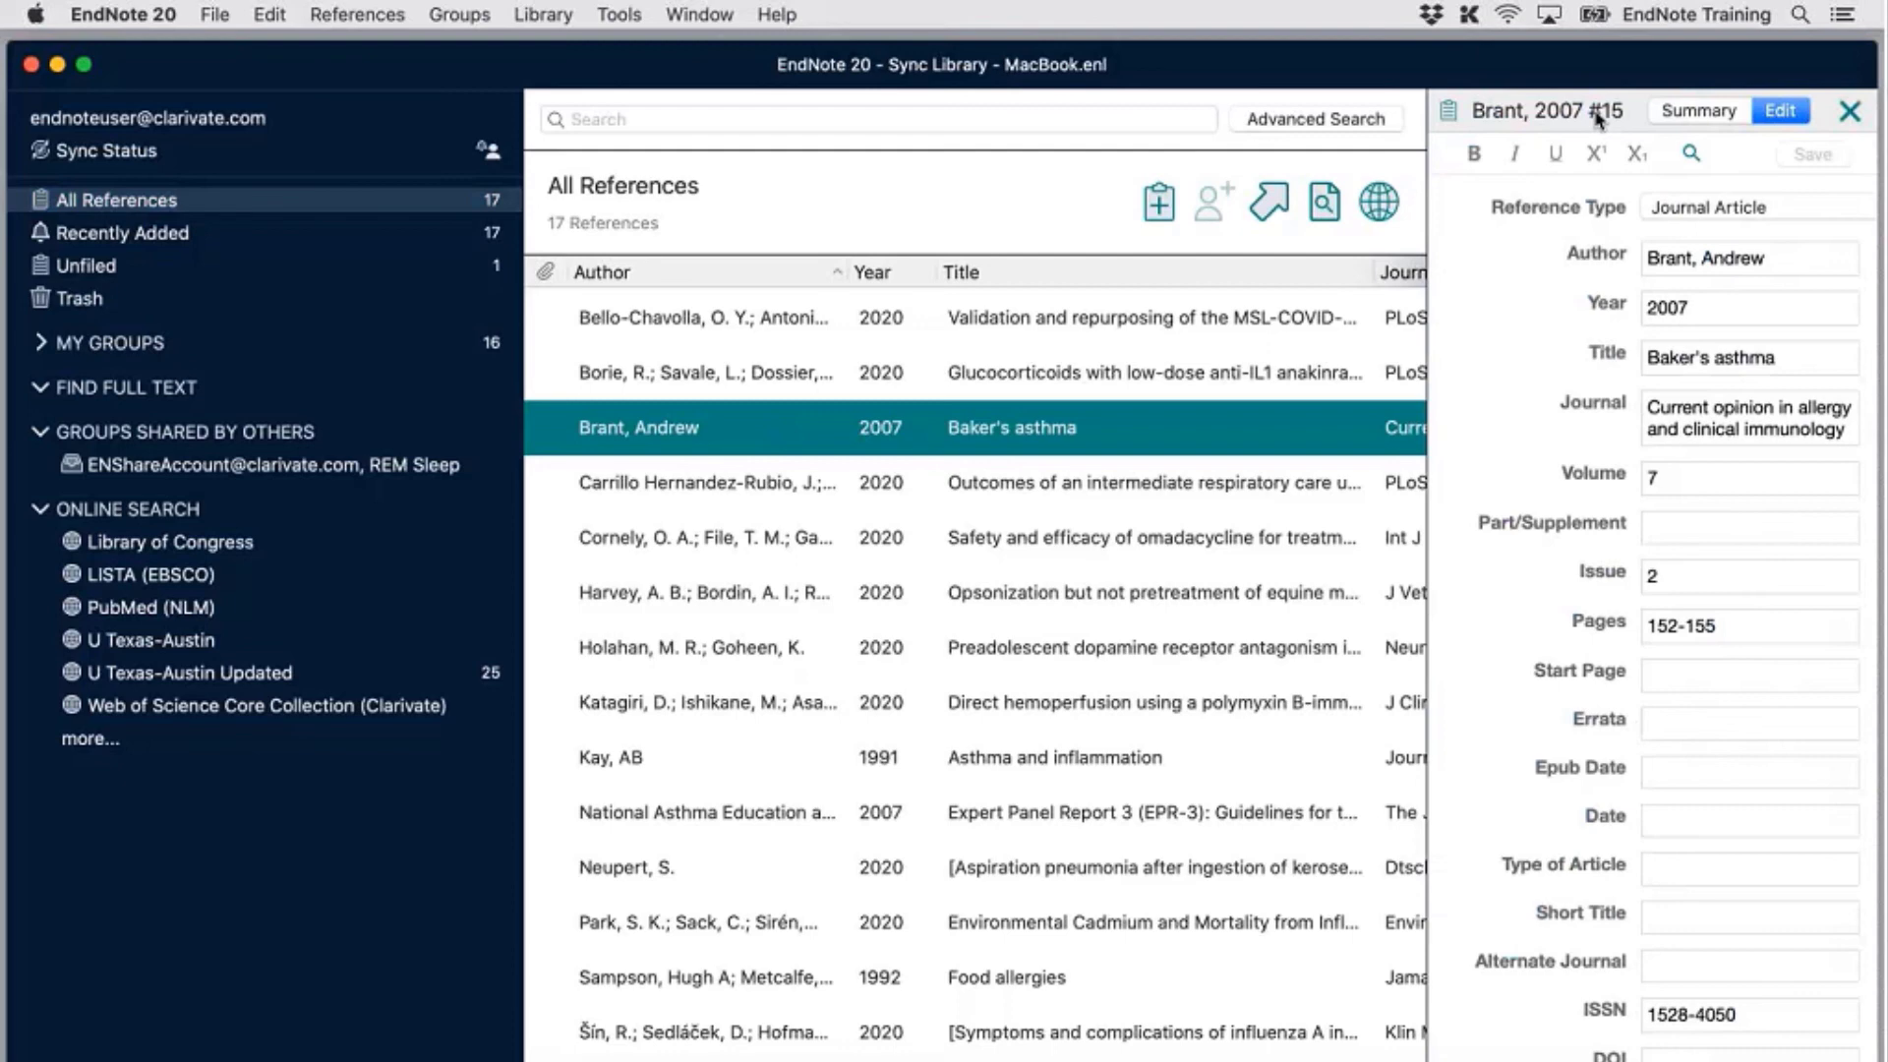
click(1850, 111)
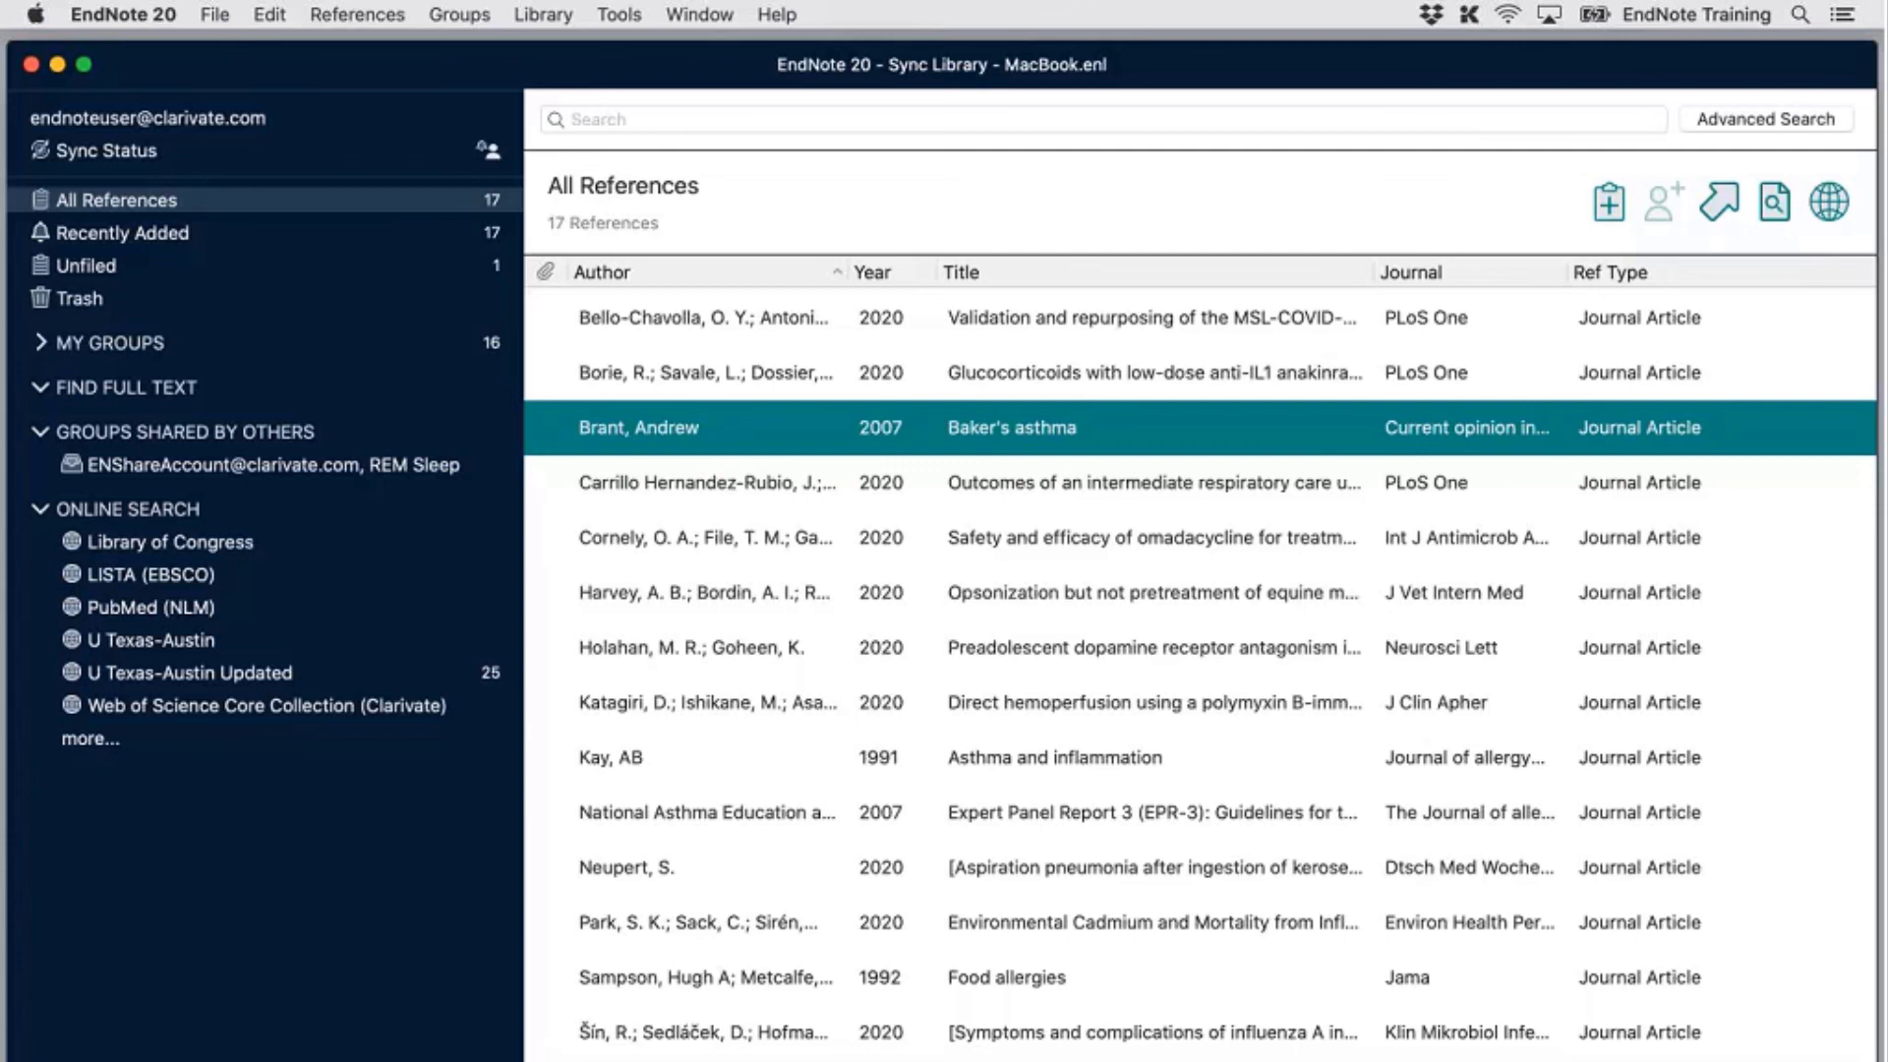
Expand My Groups, view the 2 Asthma Treatment references, then return to All References
click(213, 10)
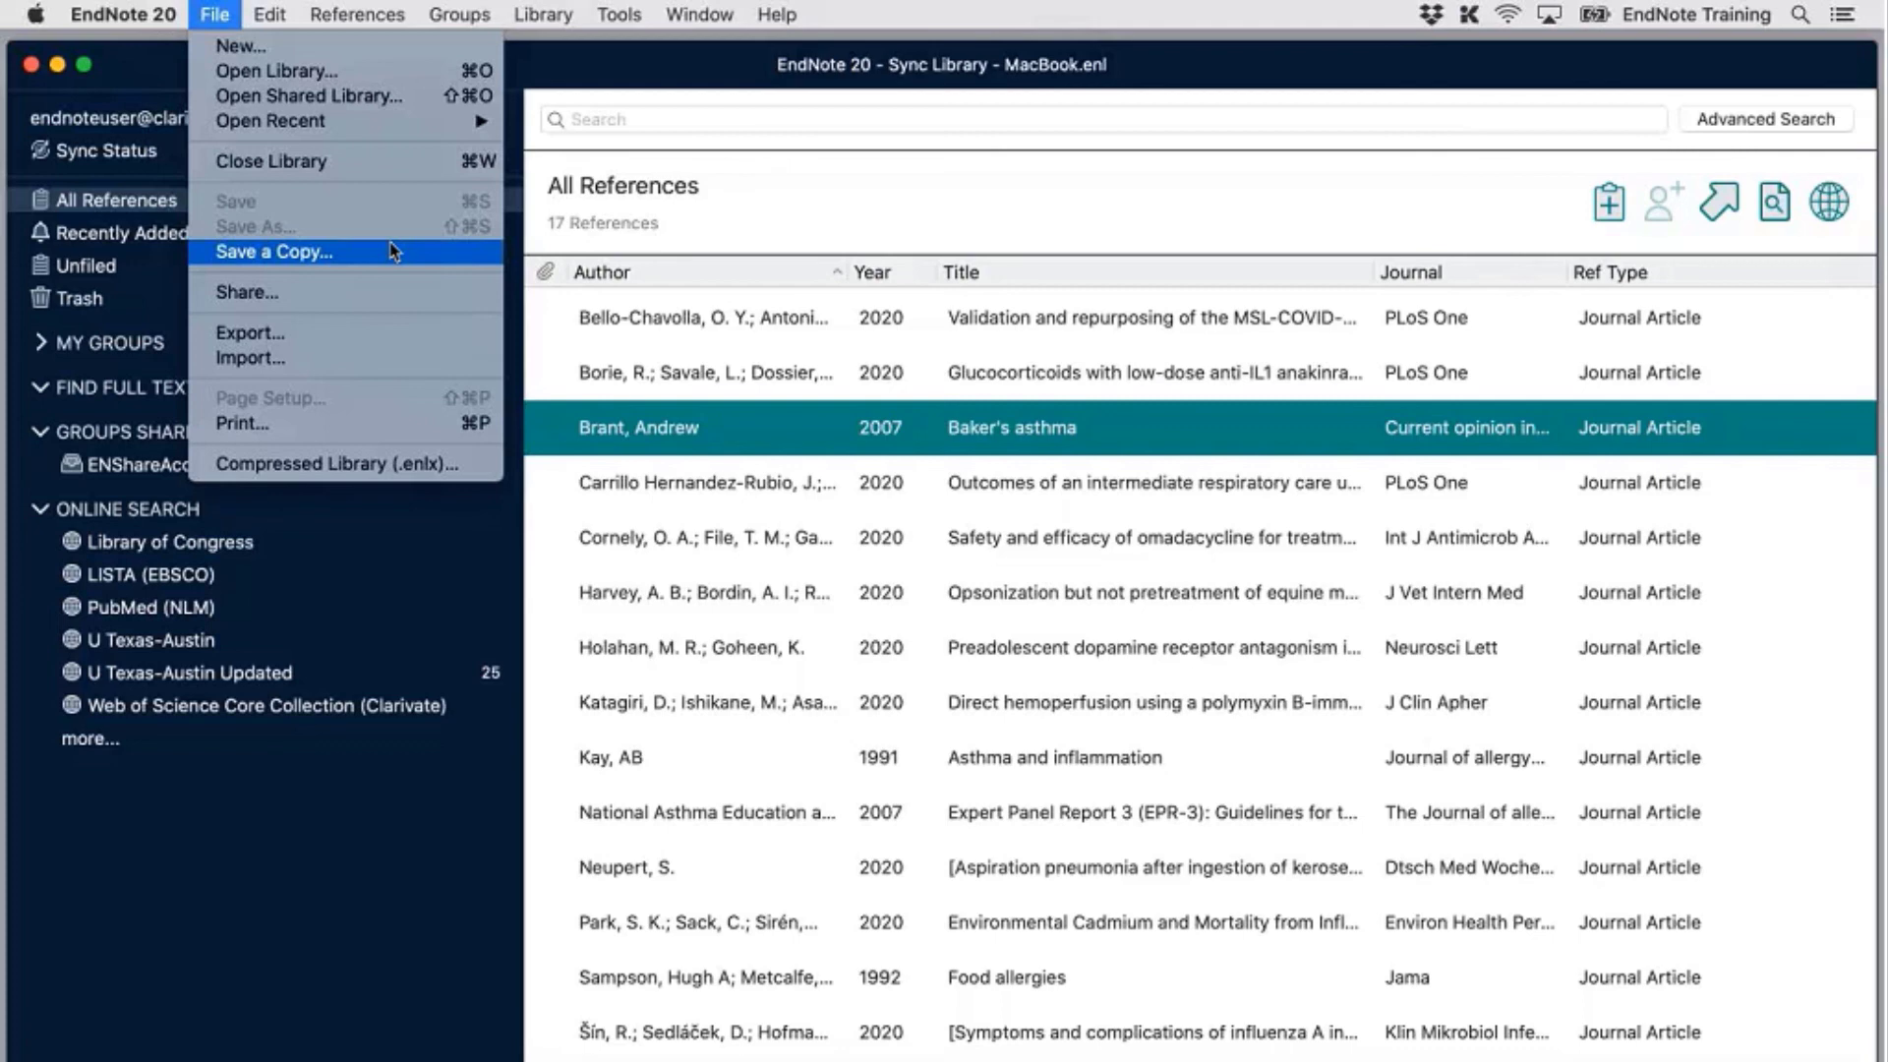
click(834, 215)
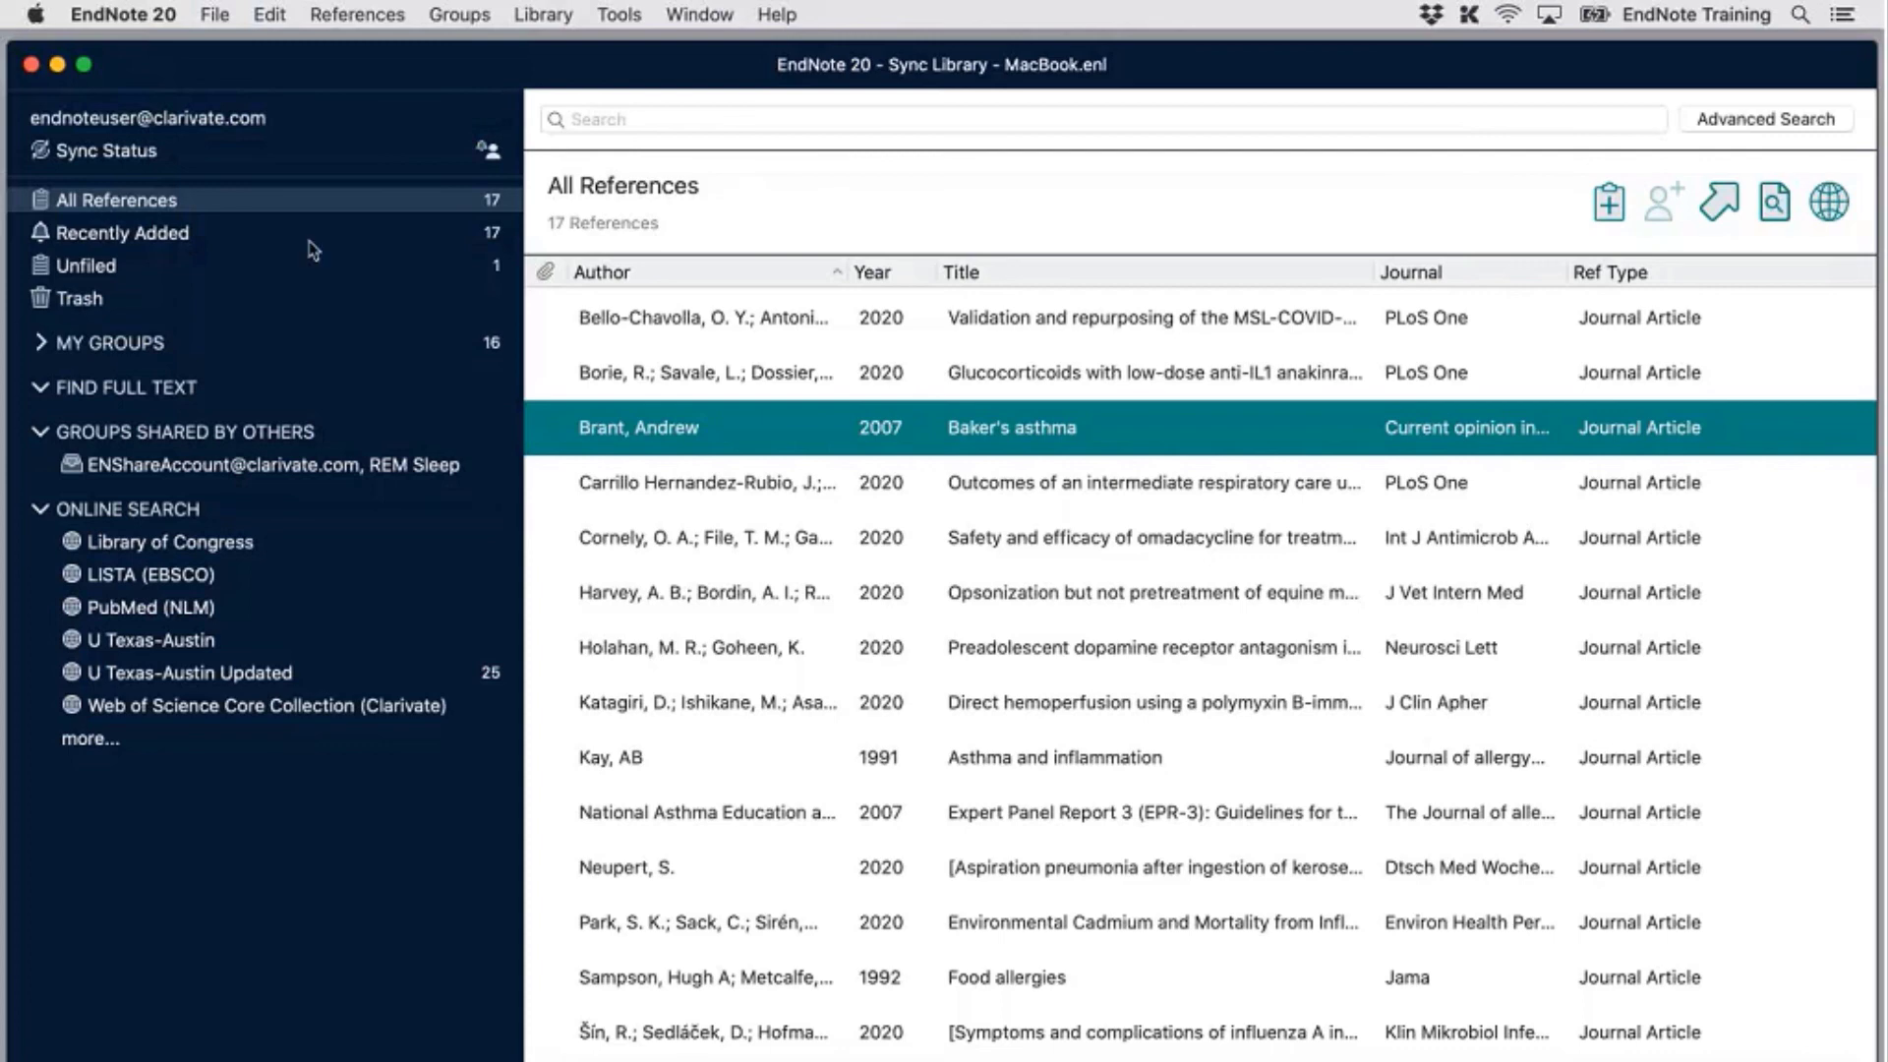
click(42, 343)
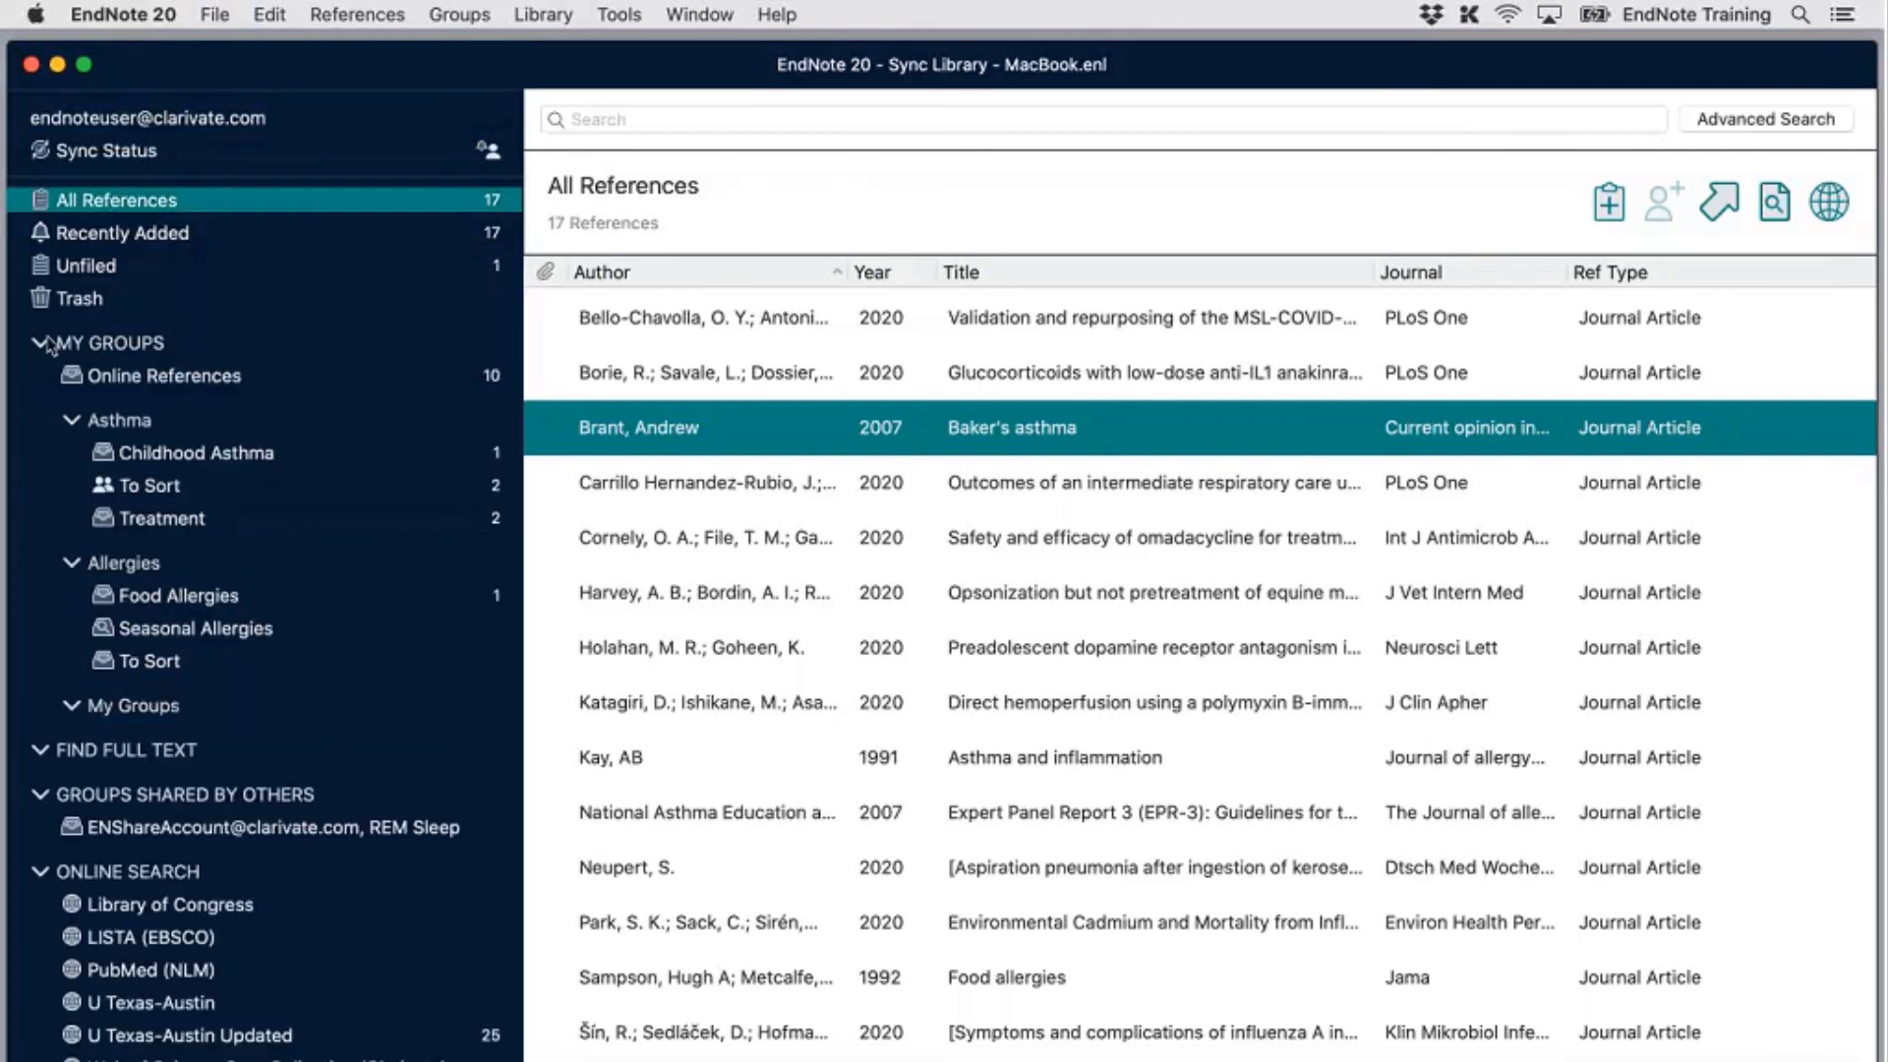
click(161, 519)
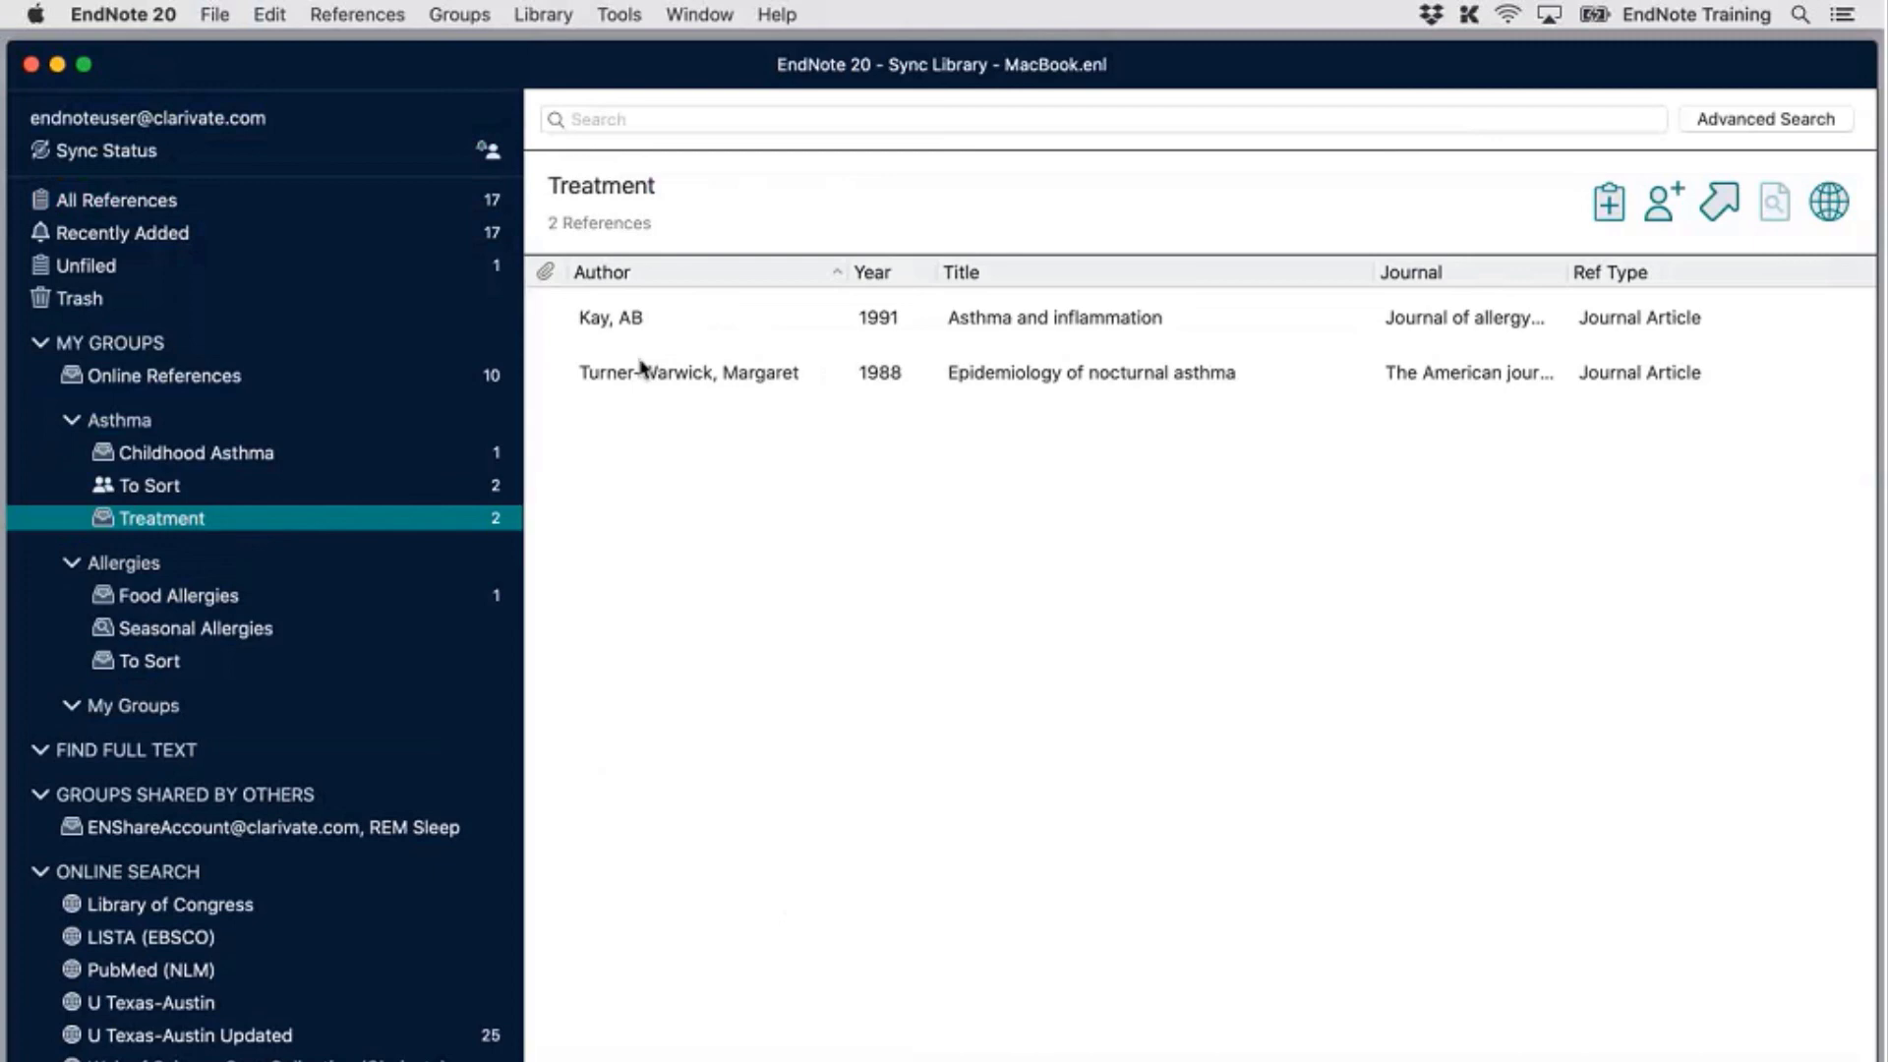
click(182, 202)
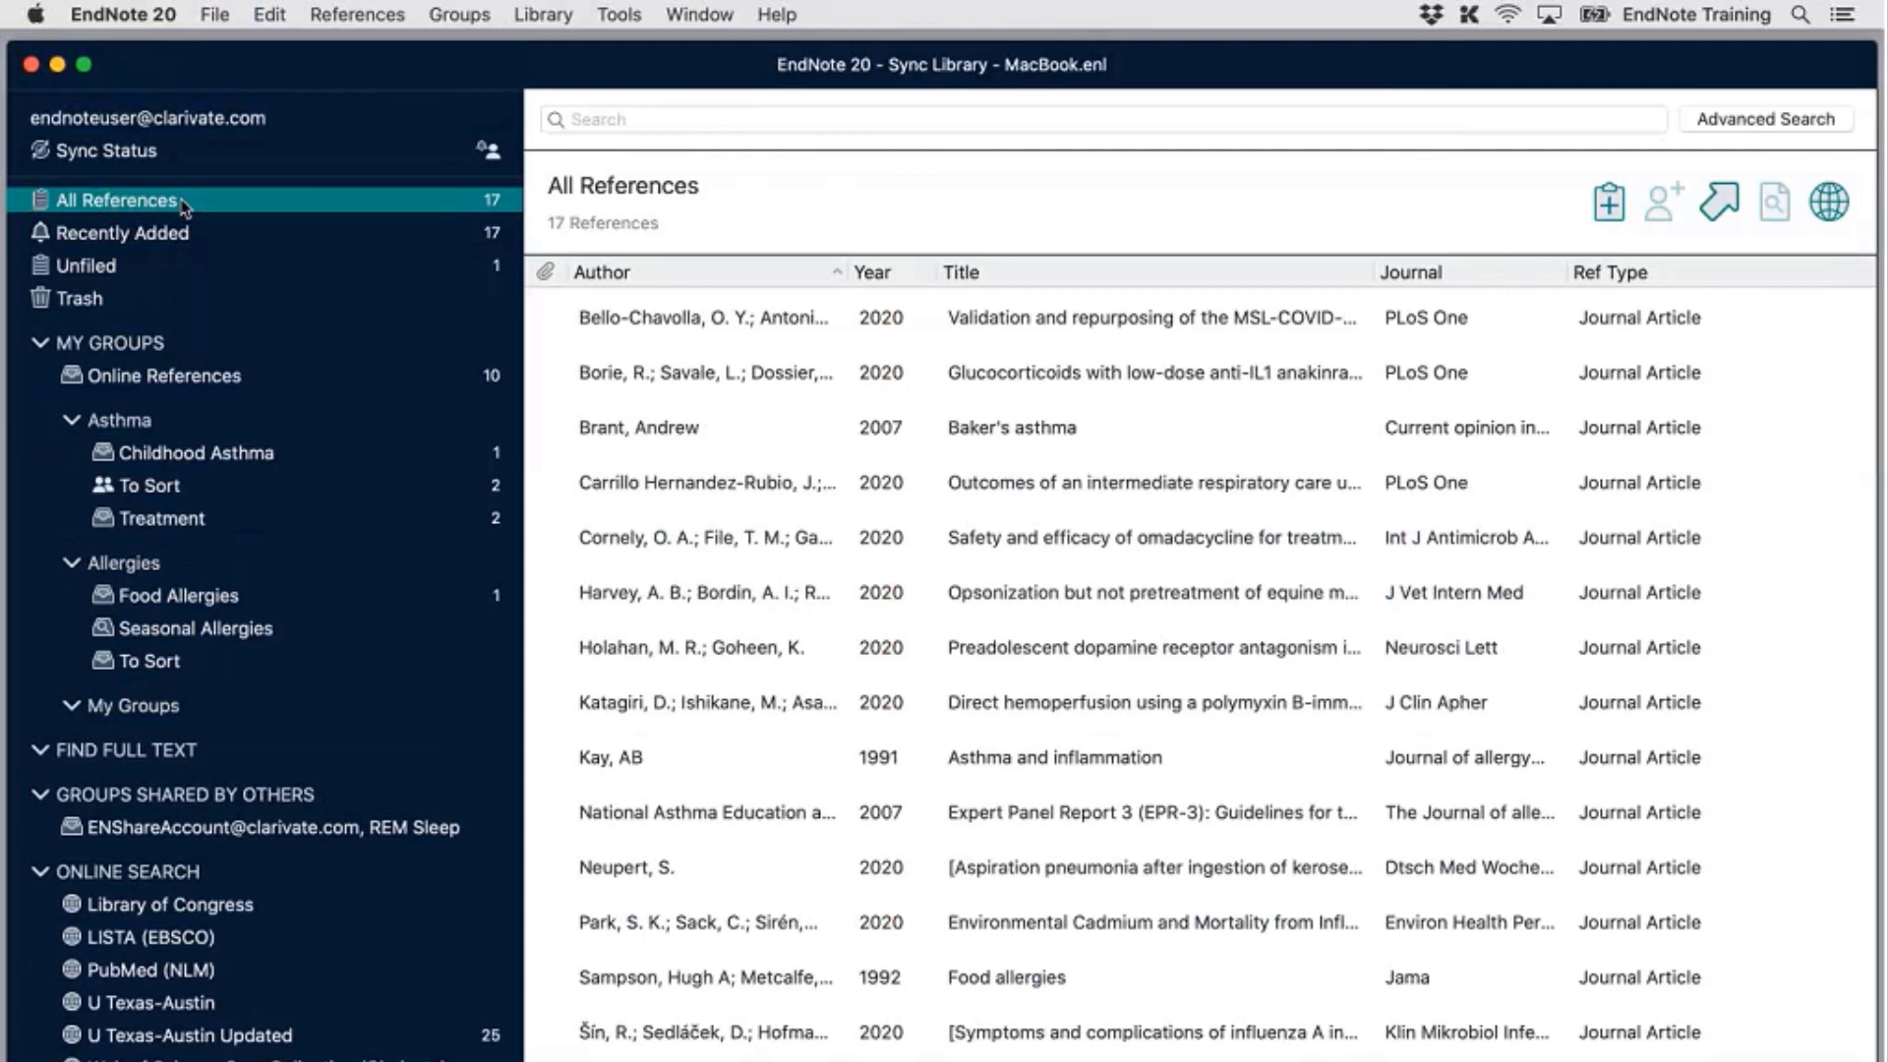
In Change/Move/Copy Fields, pick Keywords and enter 'Import' to insert after the field's text
click(546, 15)
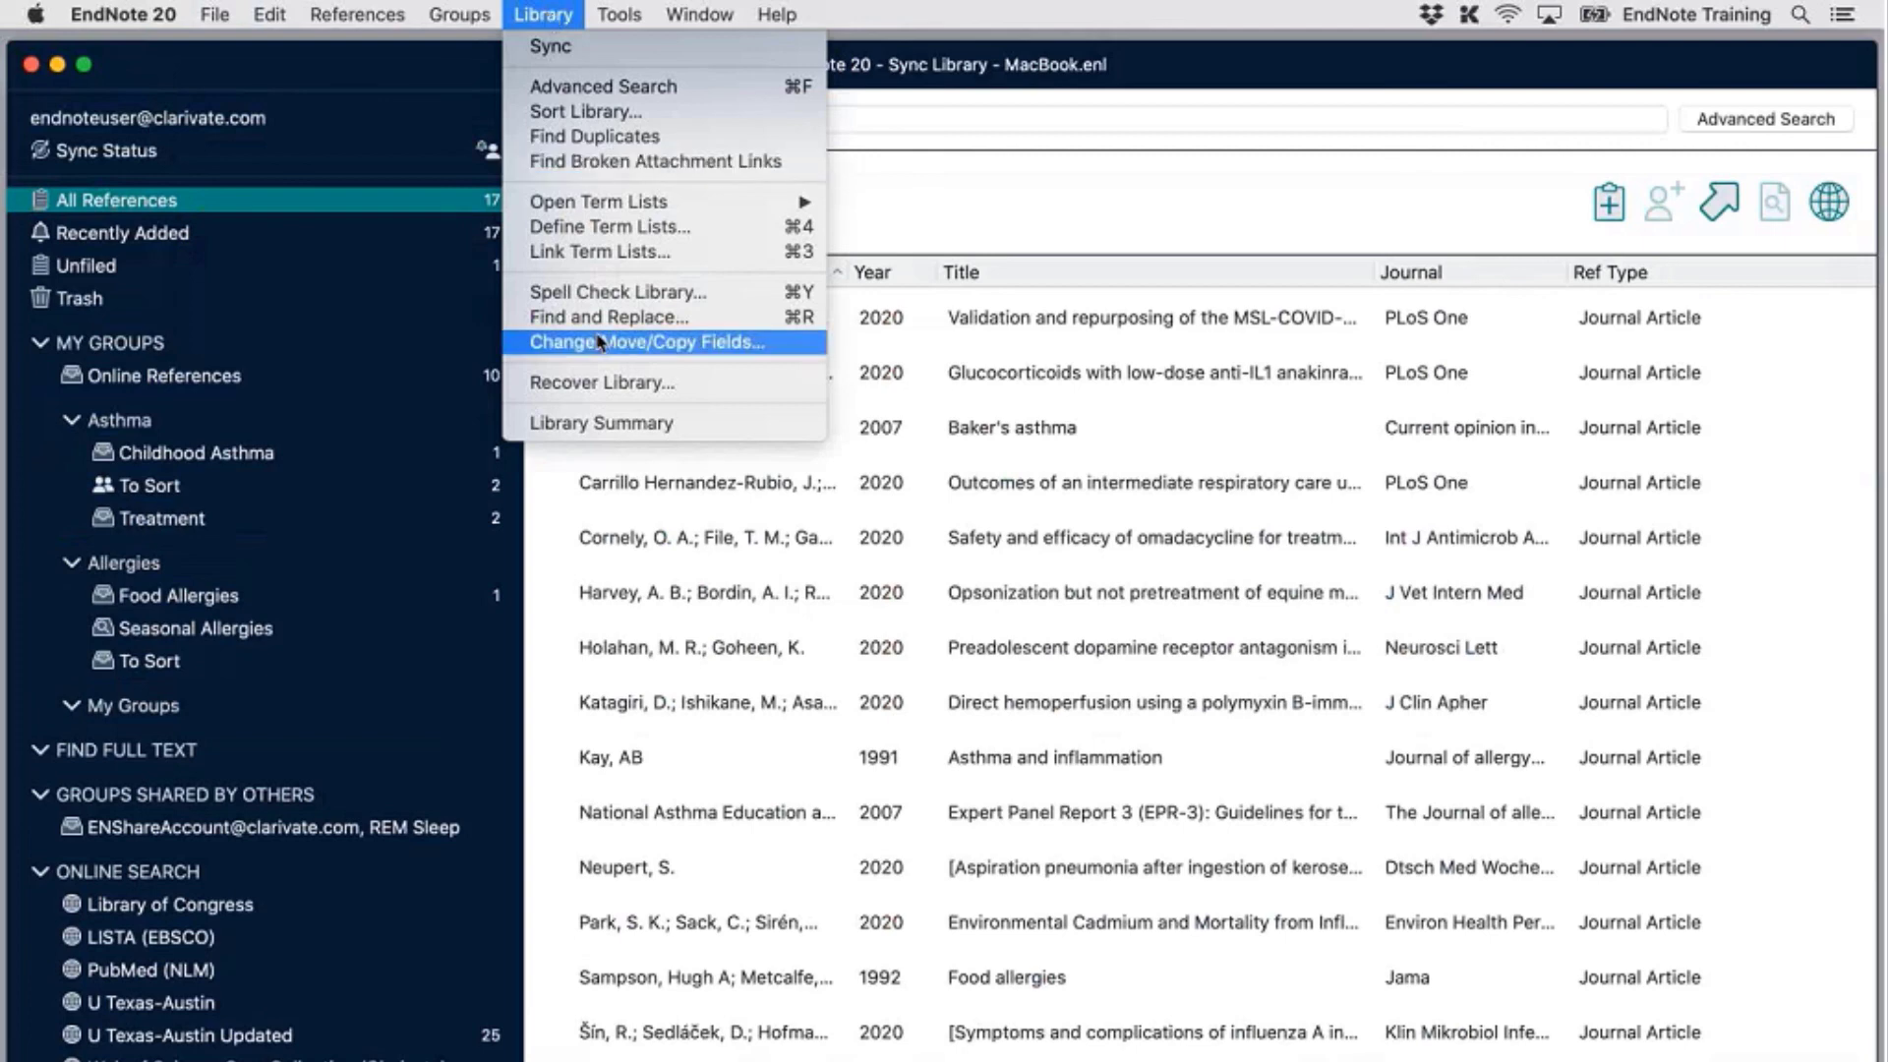
click(793, 352)
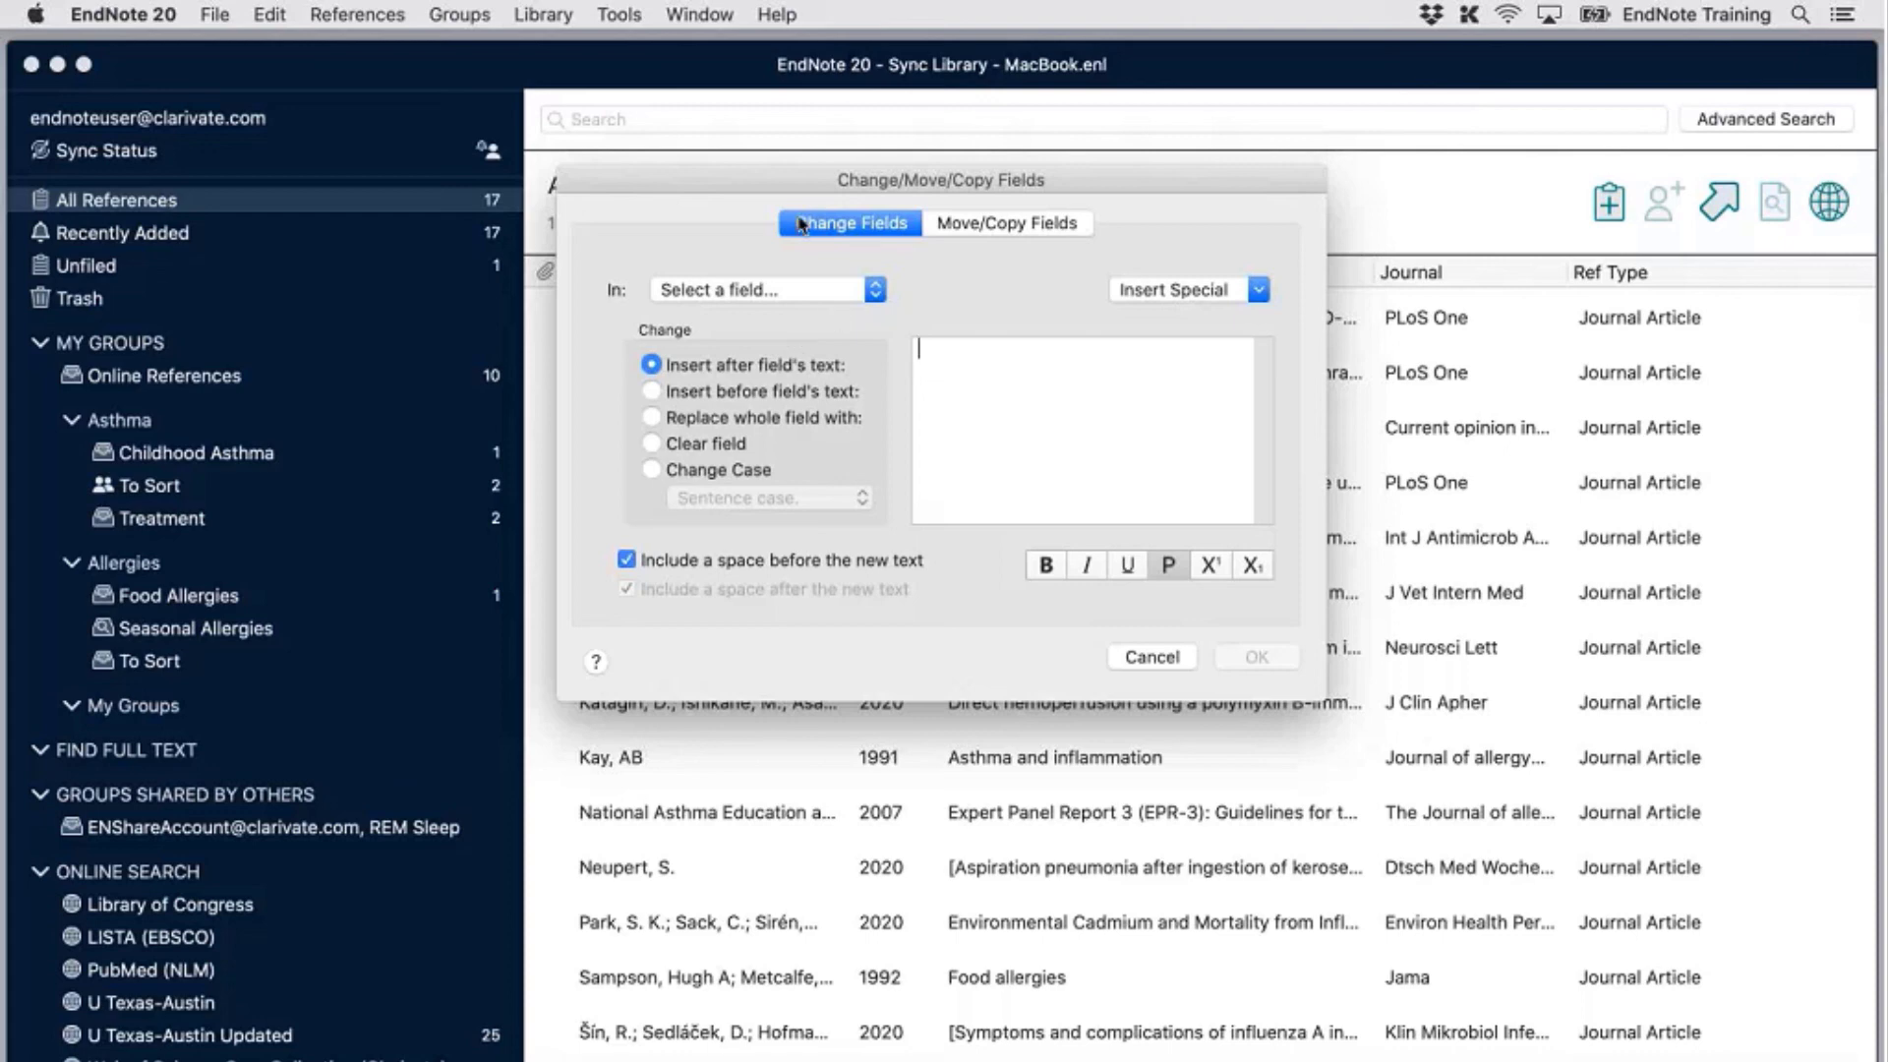
click(856, 287)
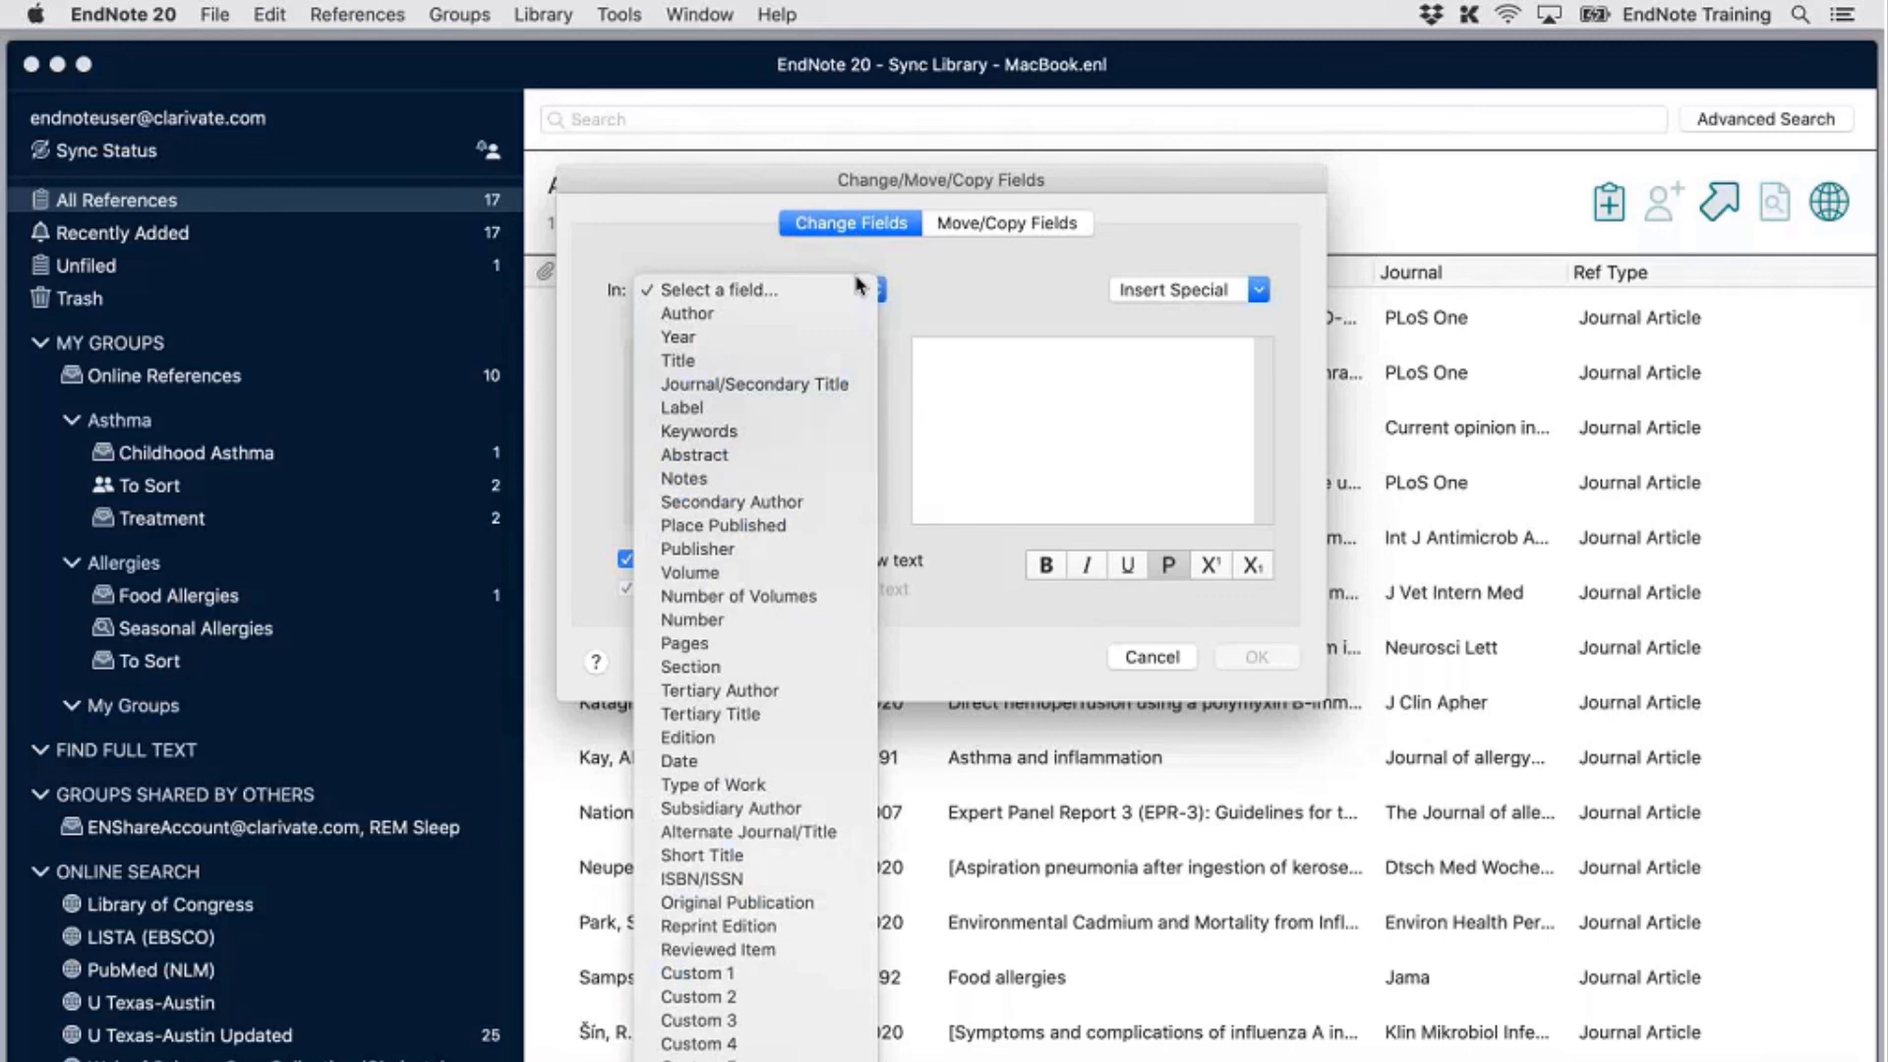
click(841, 431)
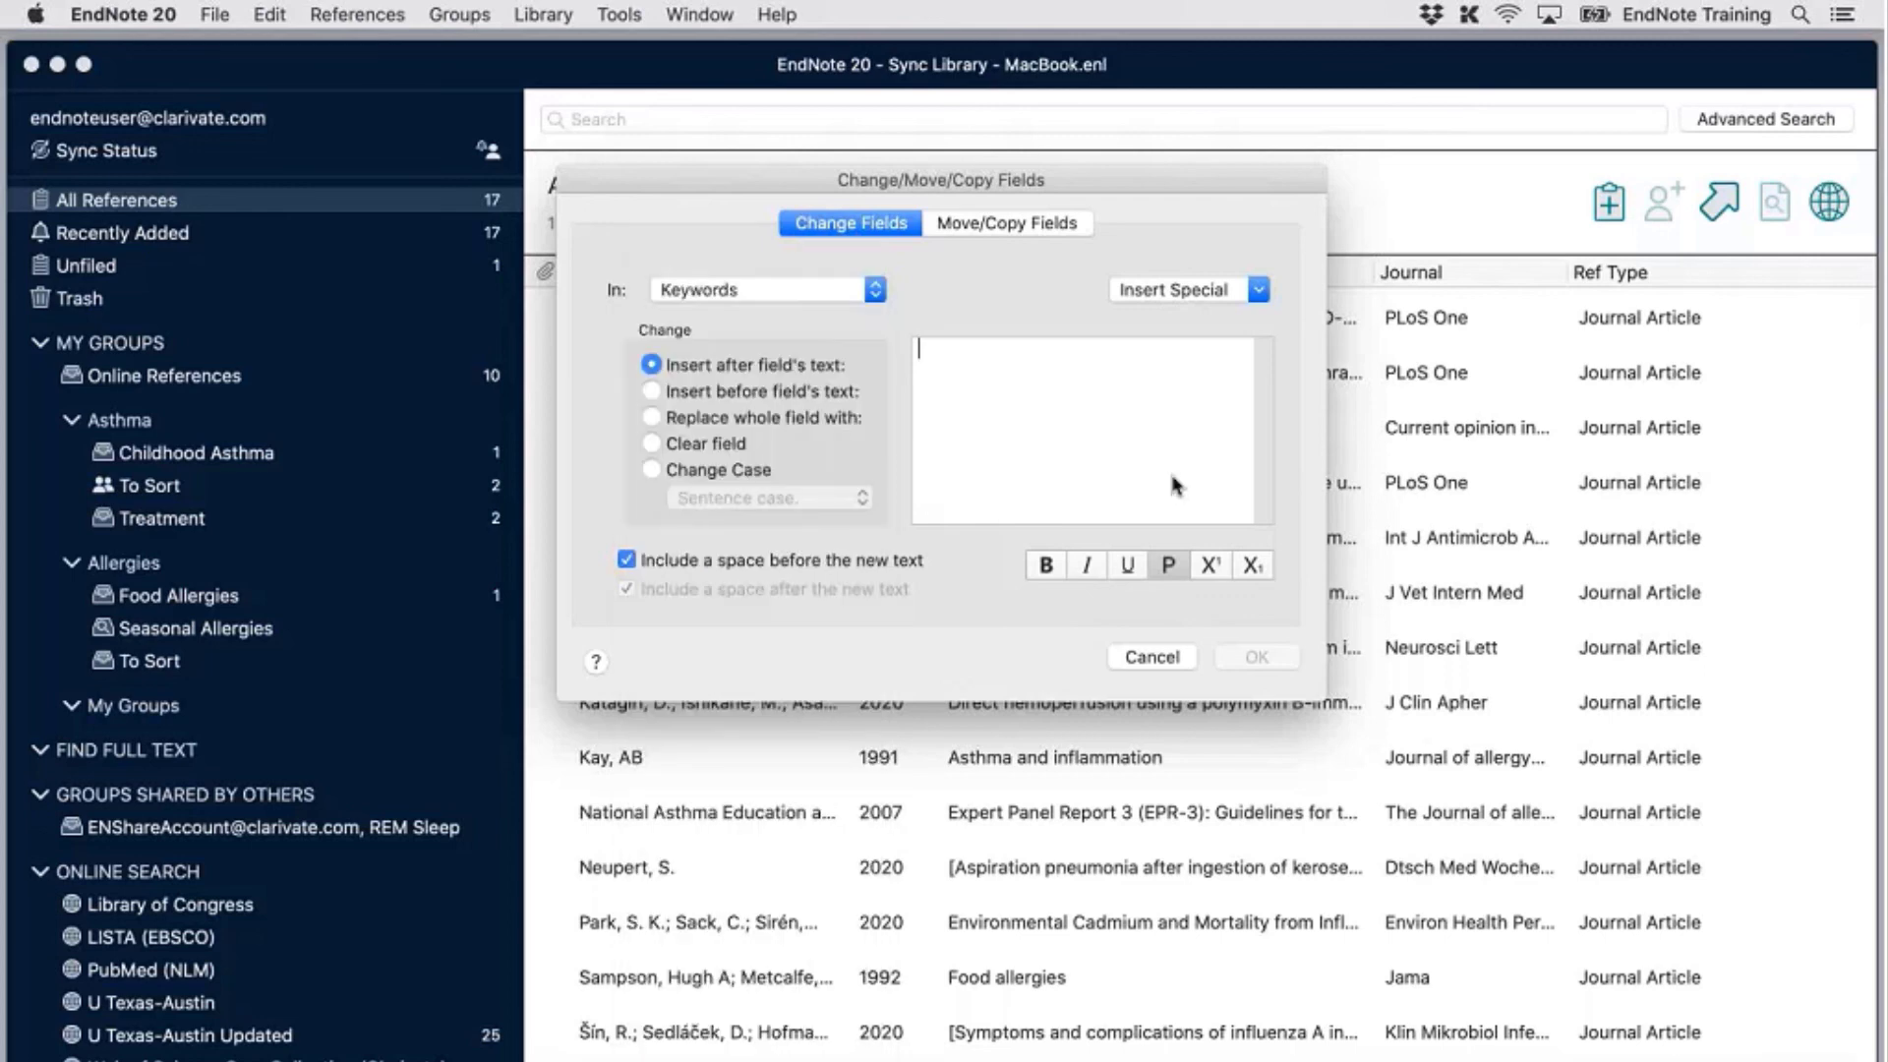
text(Import)
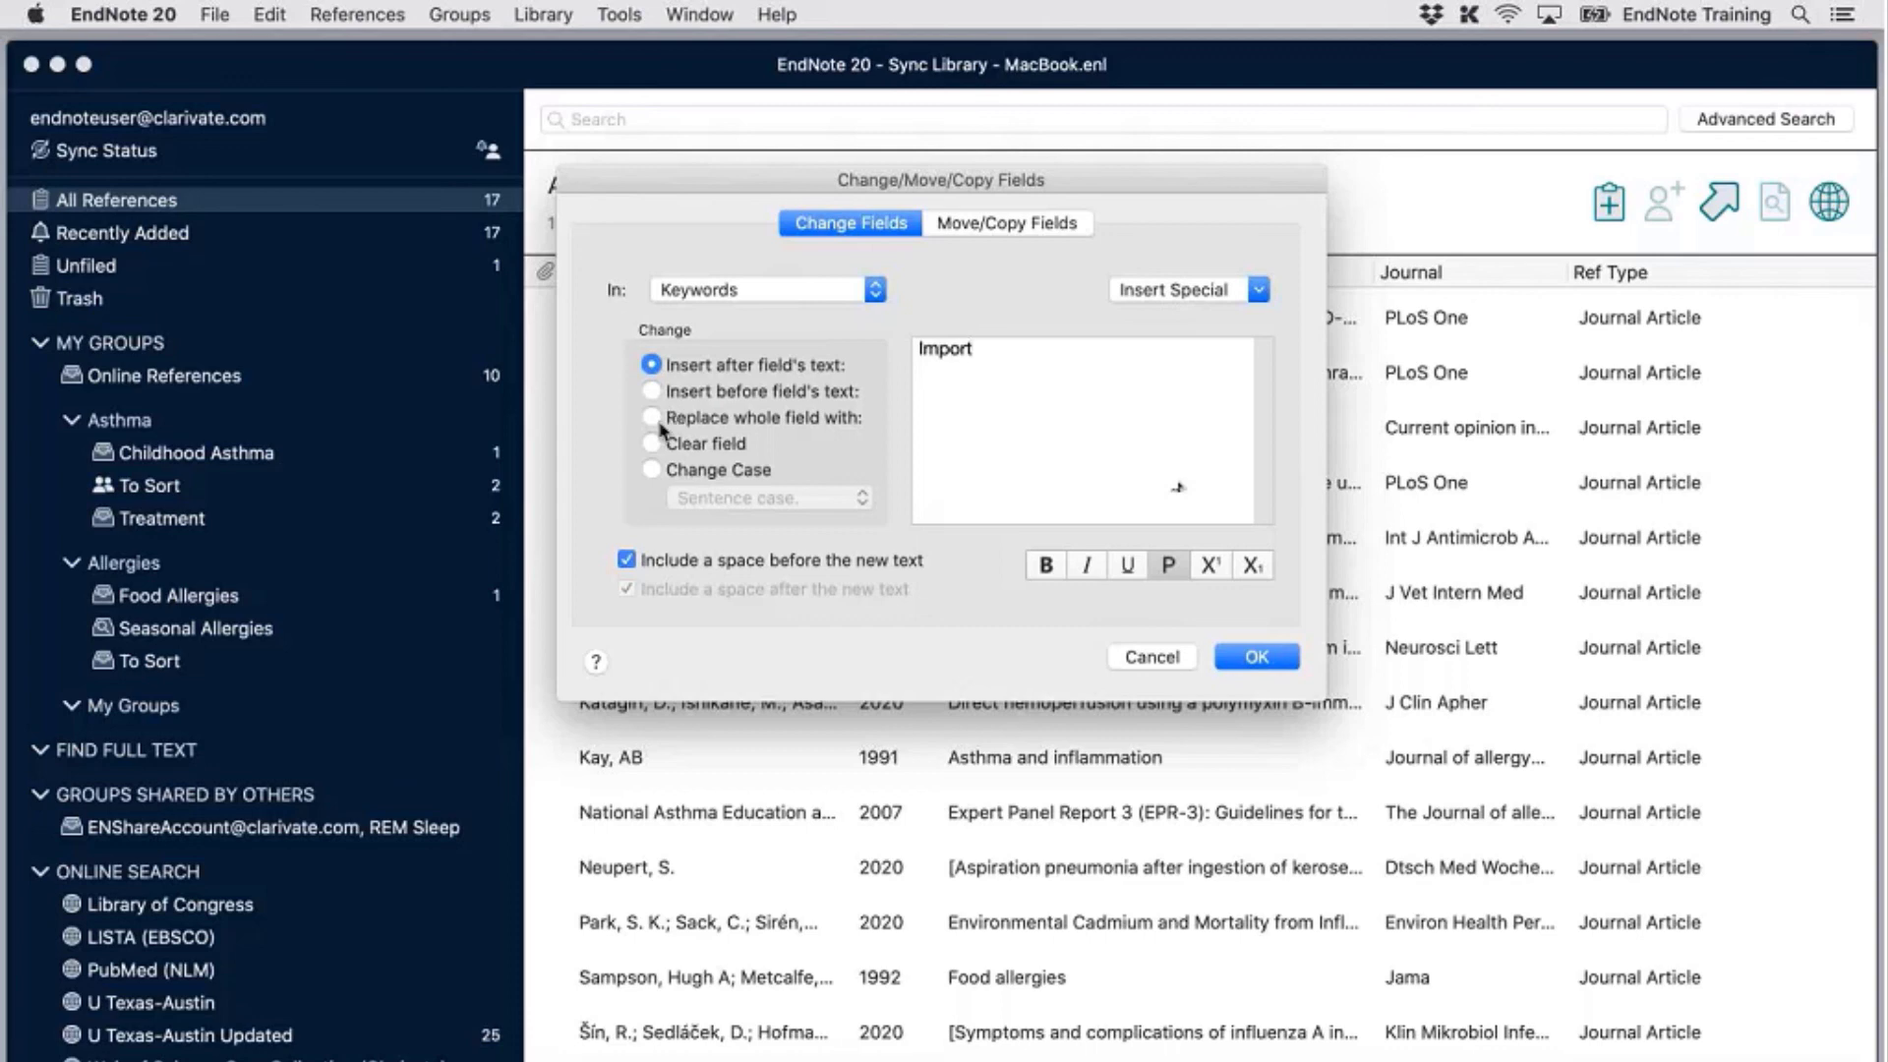
Delete 'Import', try the letter-case and clear-field options, then show the Move/Copy Fields options
click(652, 469)
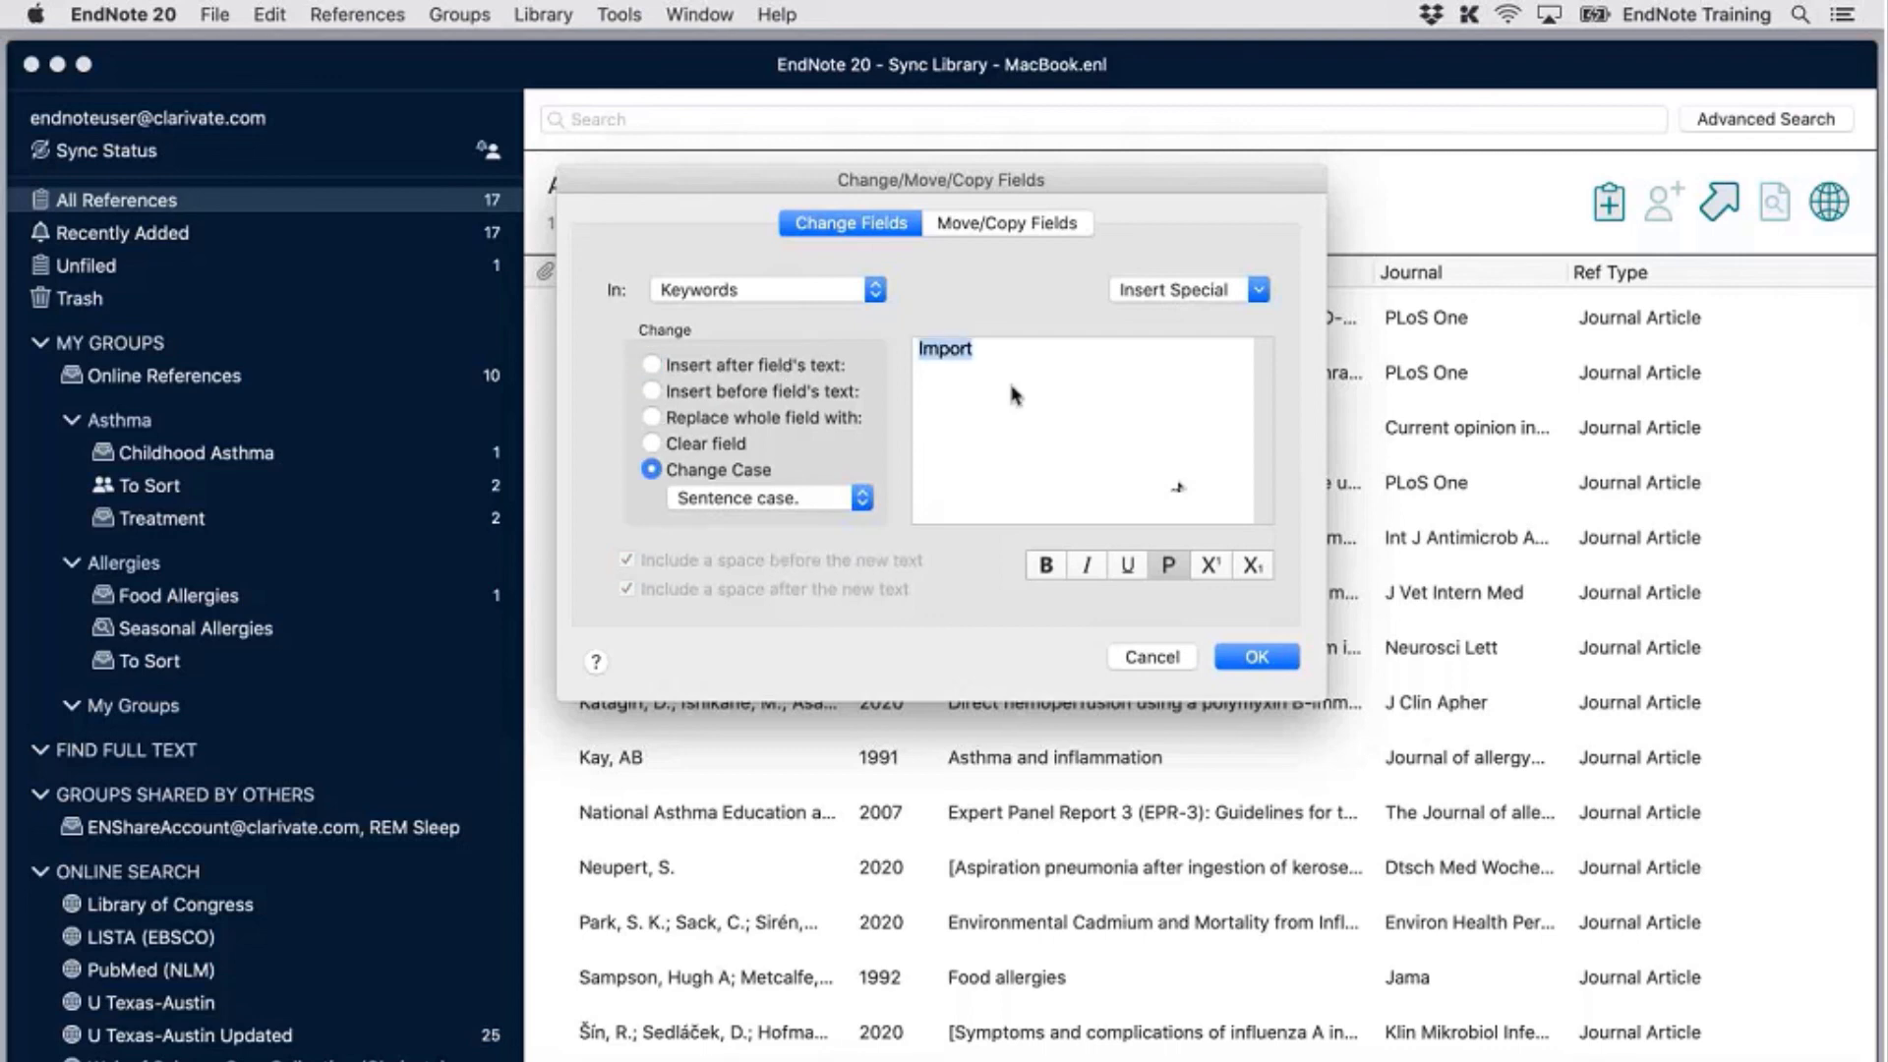
drag(1011, 358, 845, 358)
key(BackSpace)
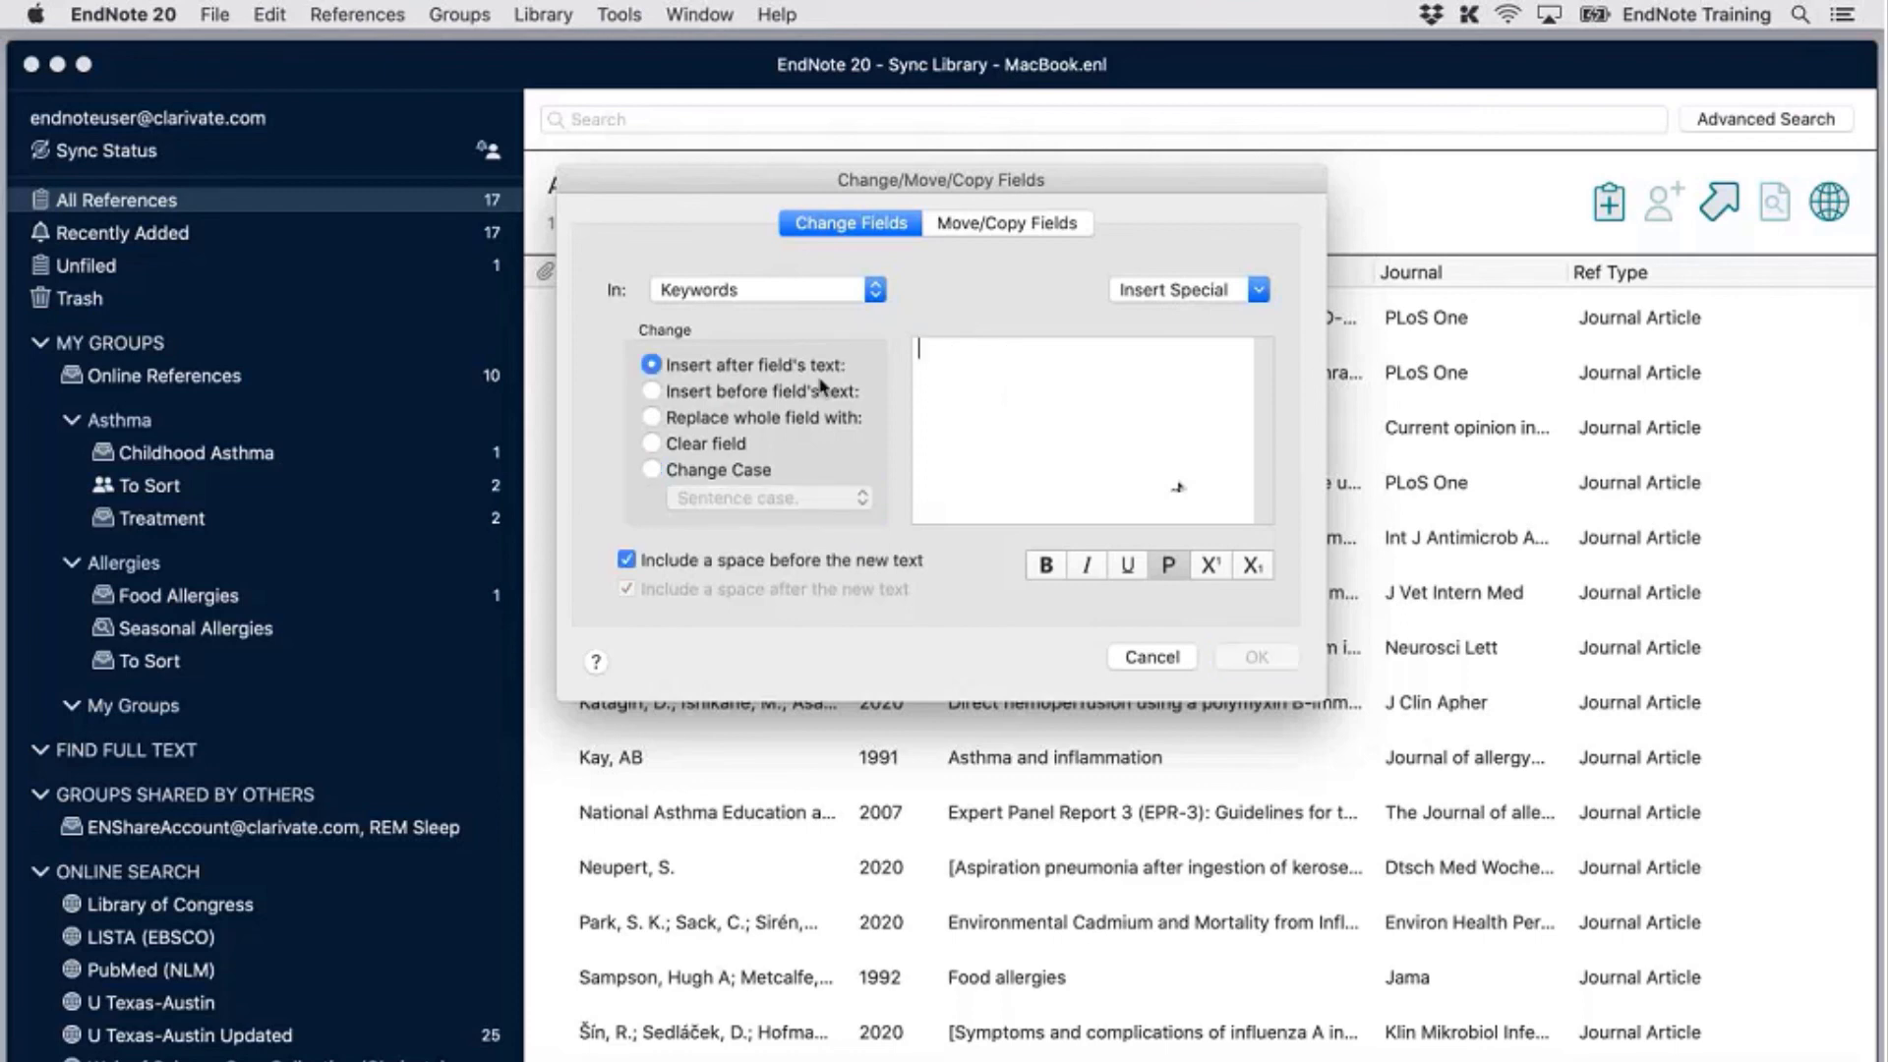
click(707, 472)
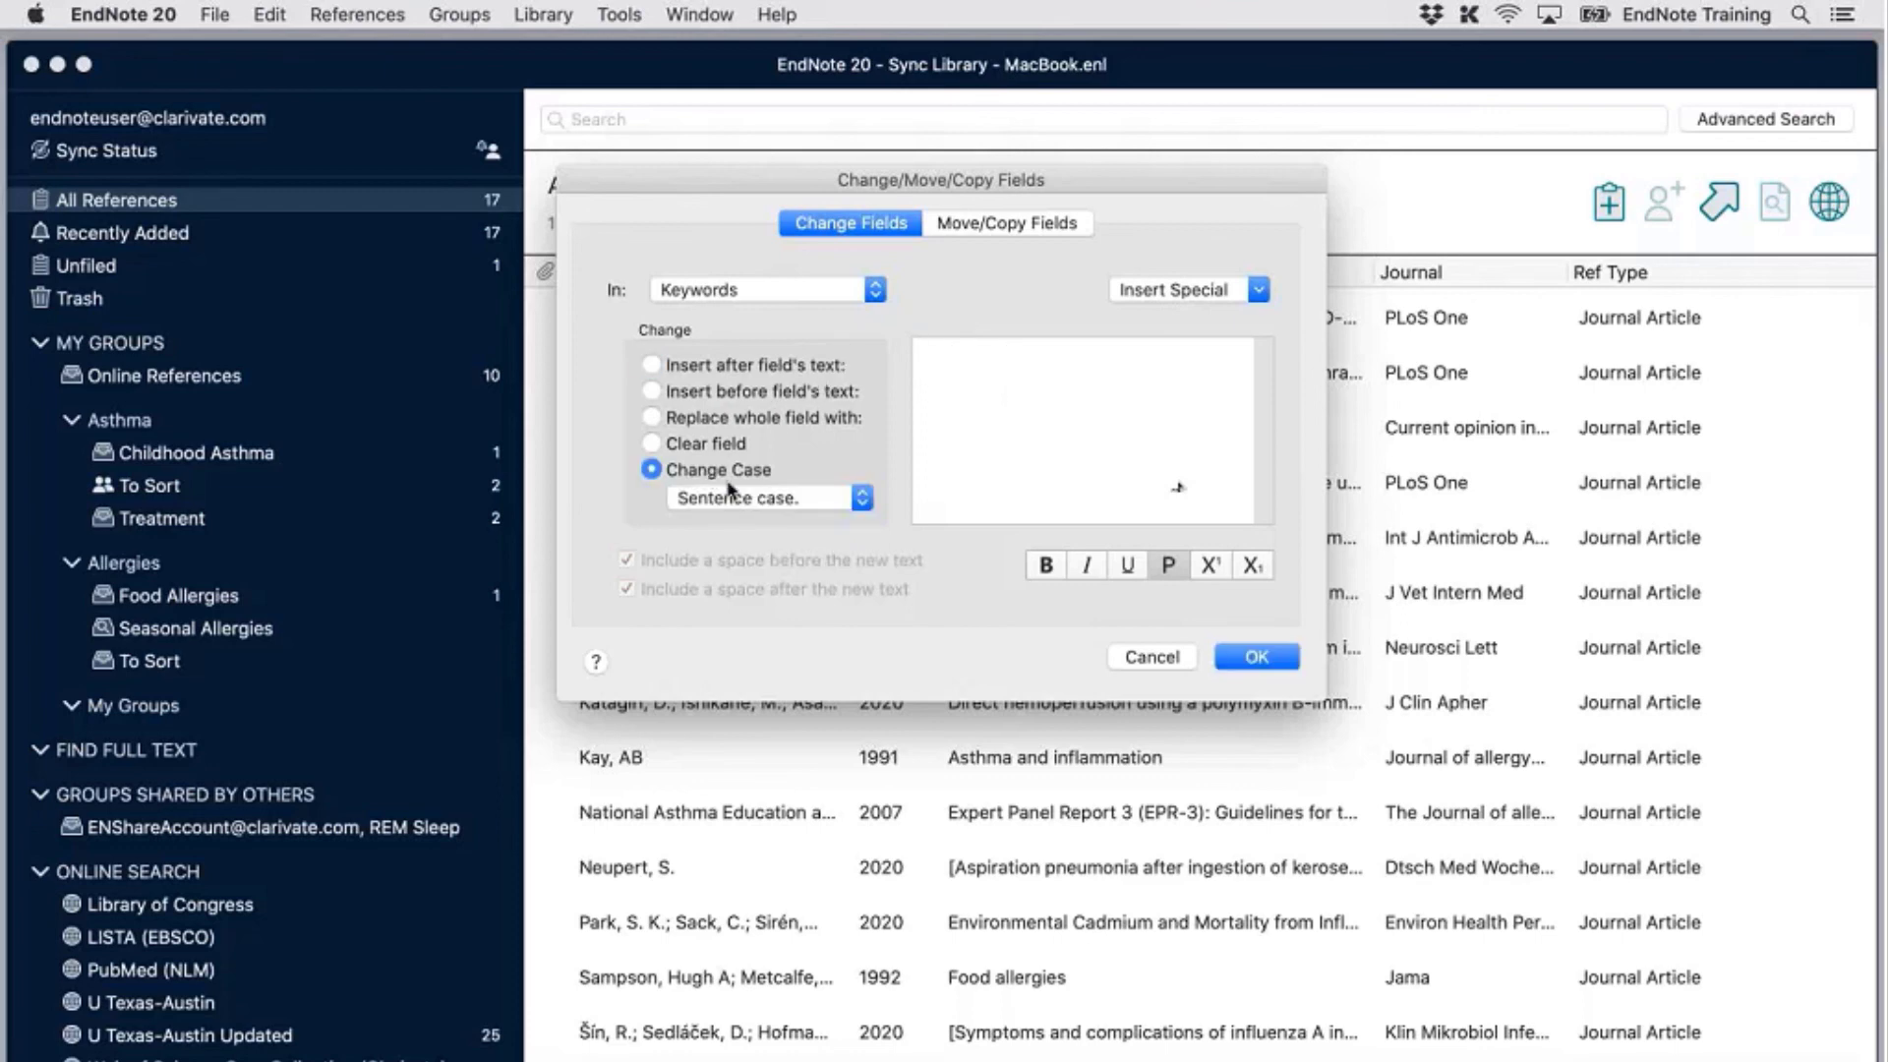
click(819, 506)
click(668, 444)
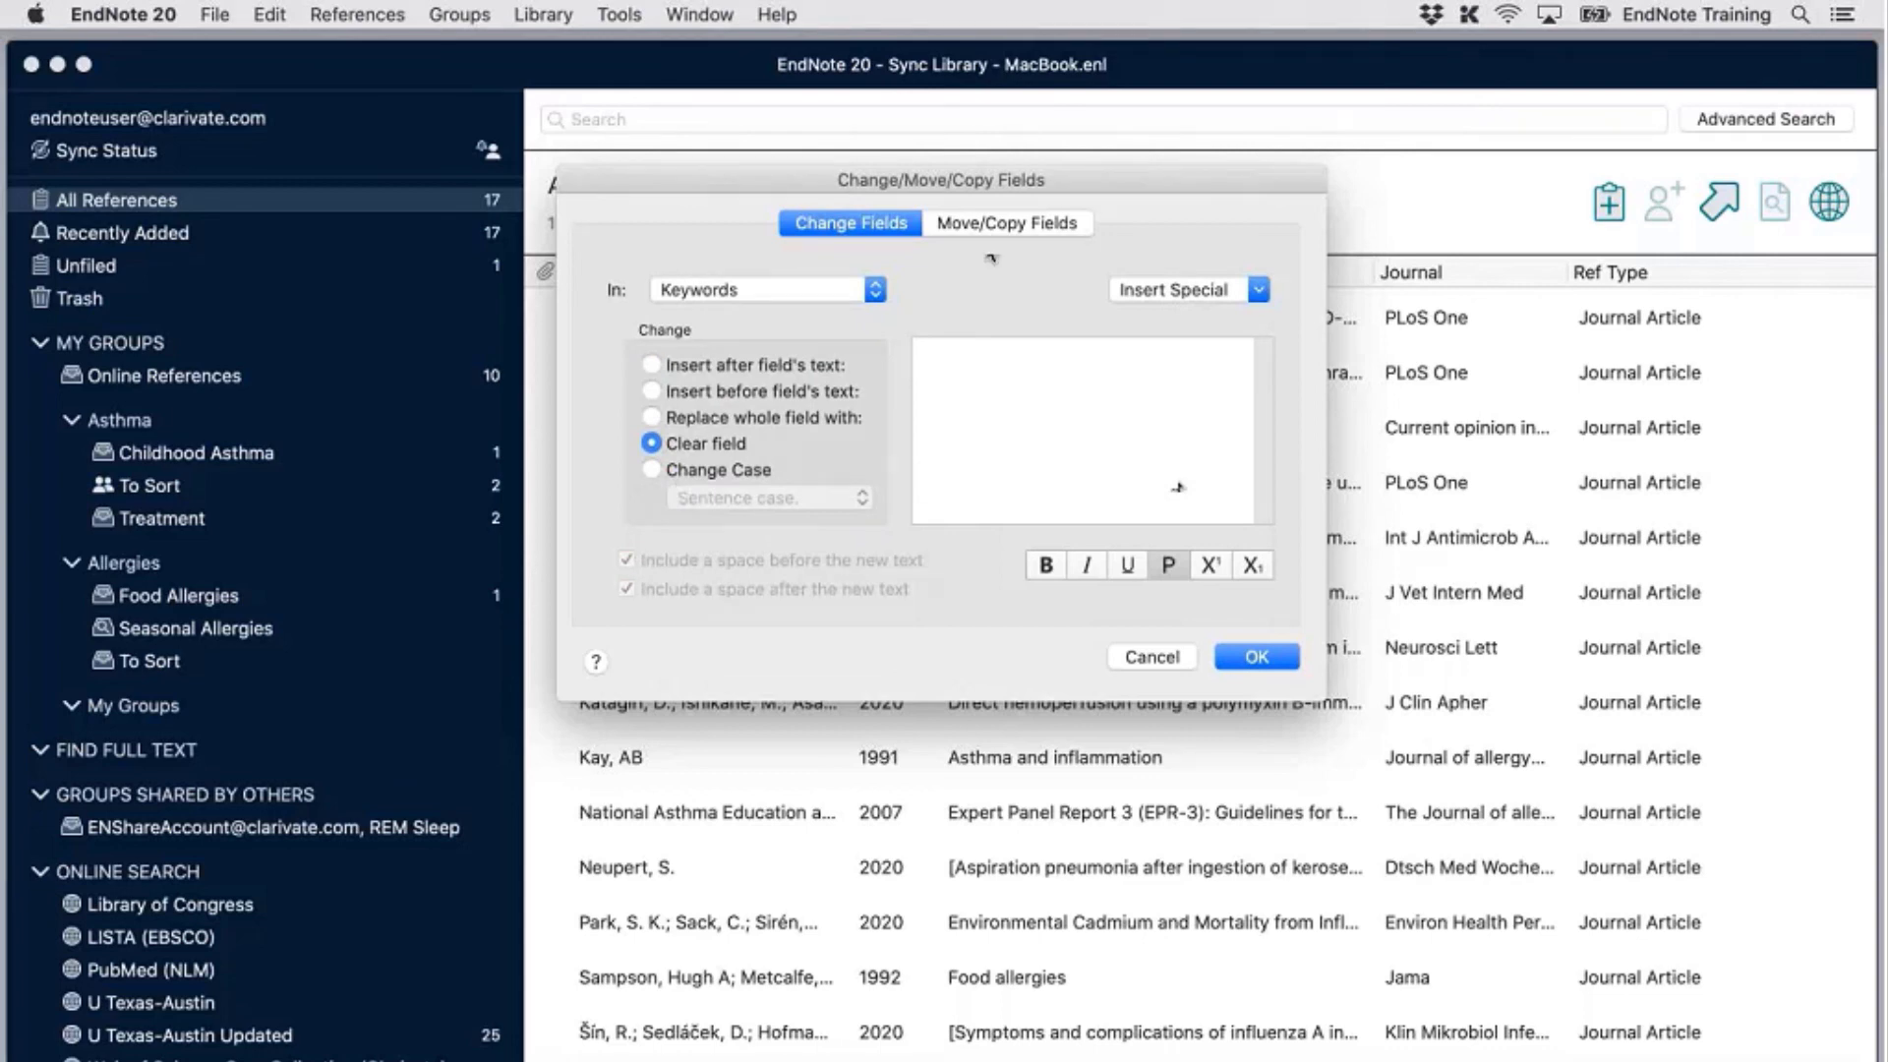
click(1013, 227)
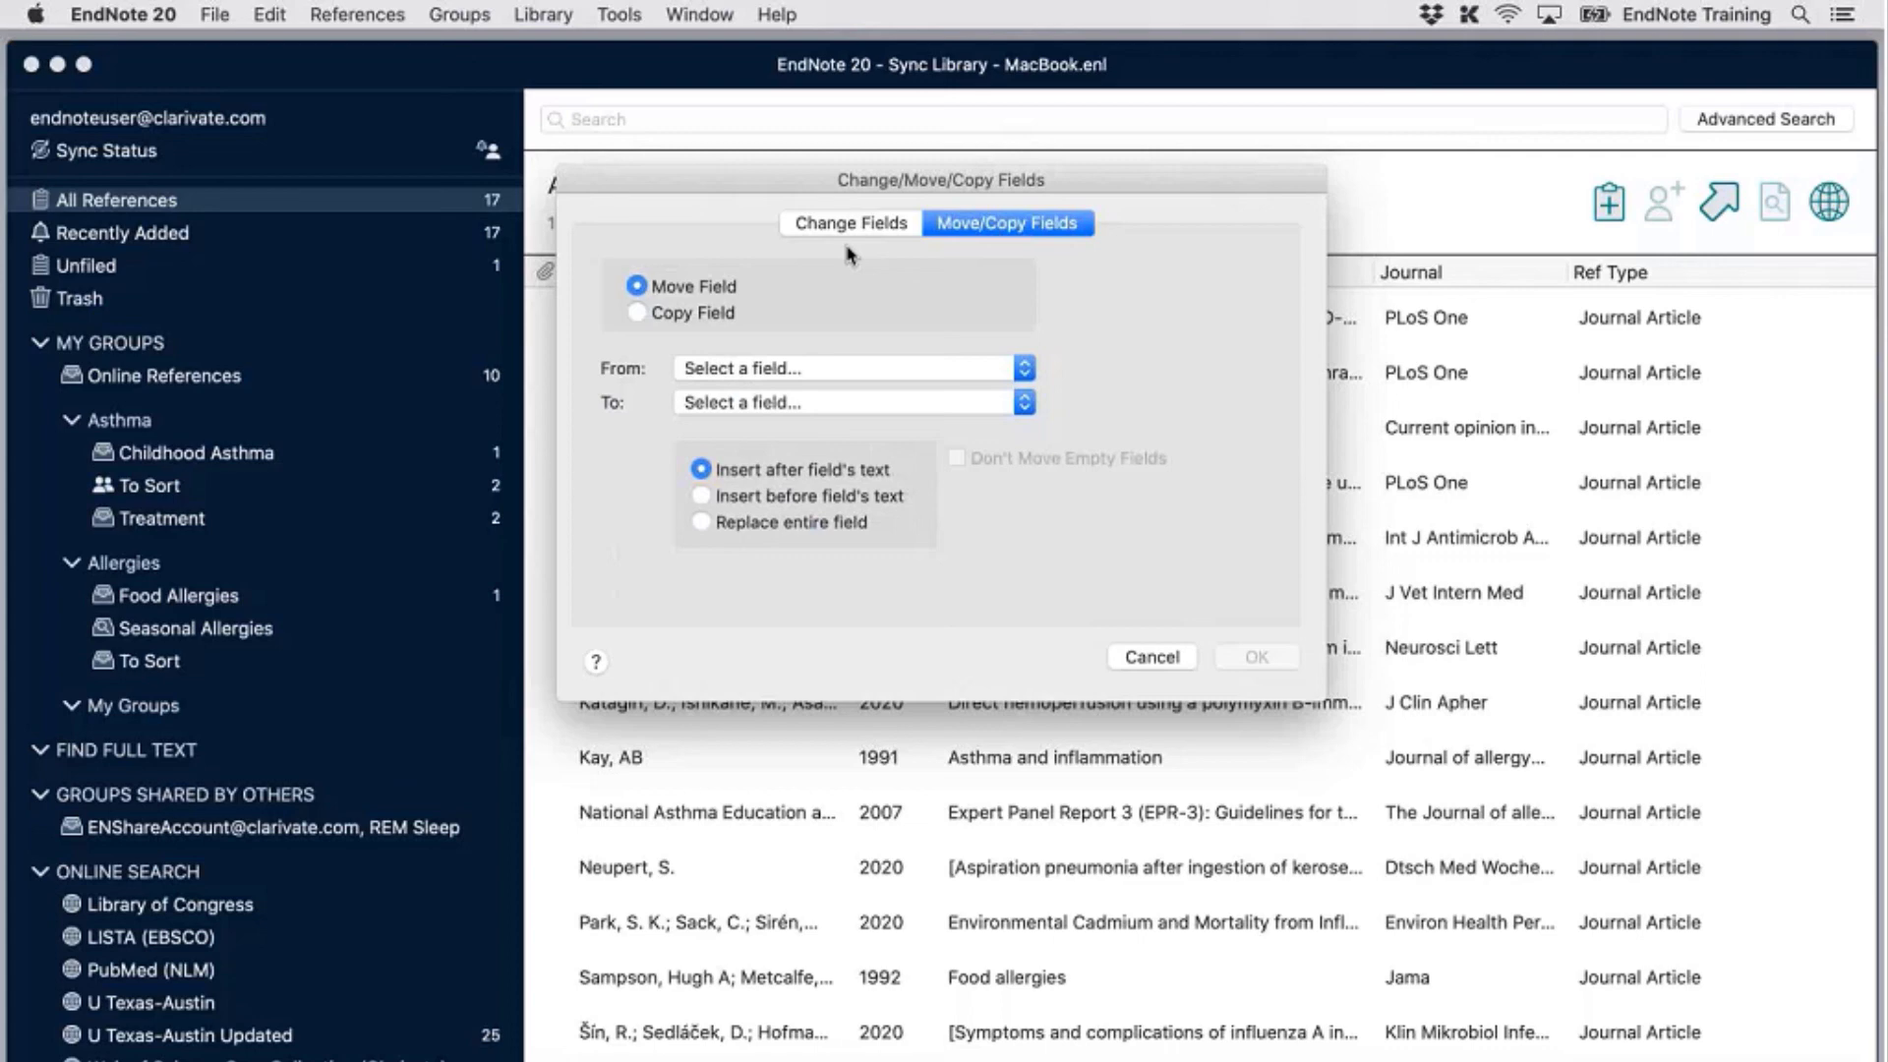
Set up Copy Field from Accession Number into Label
click(832, 369)
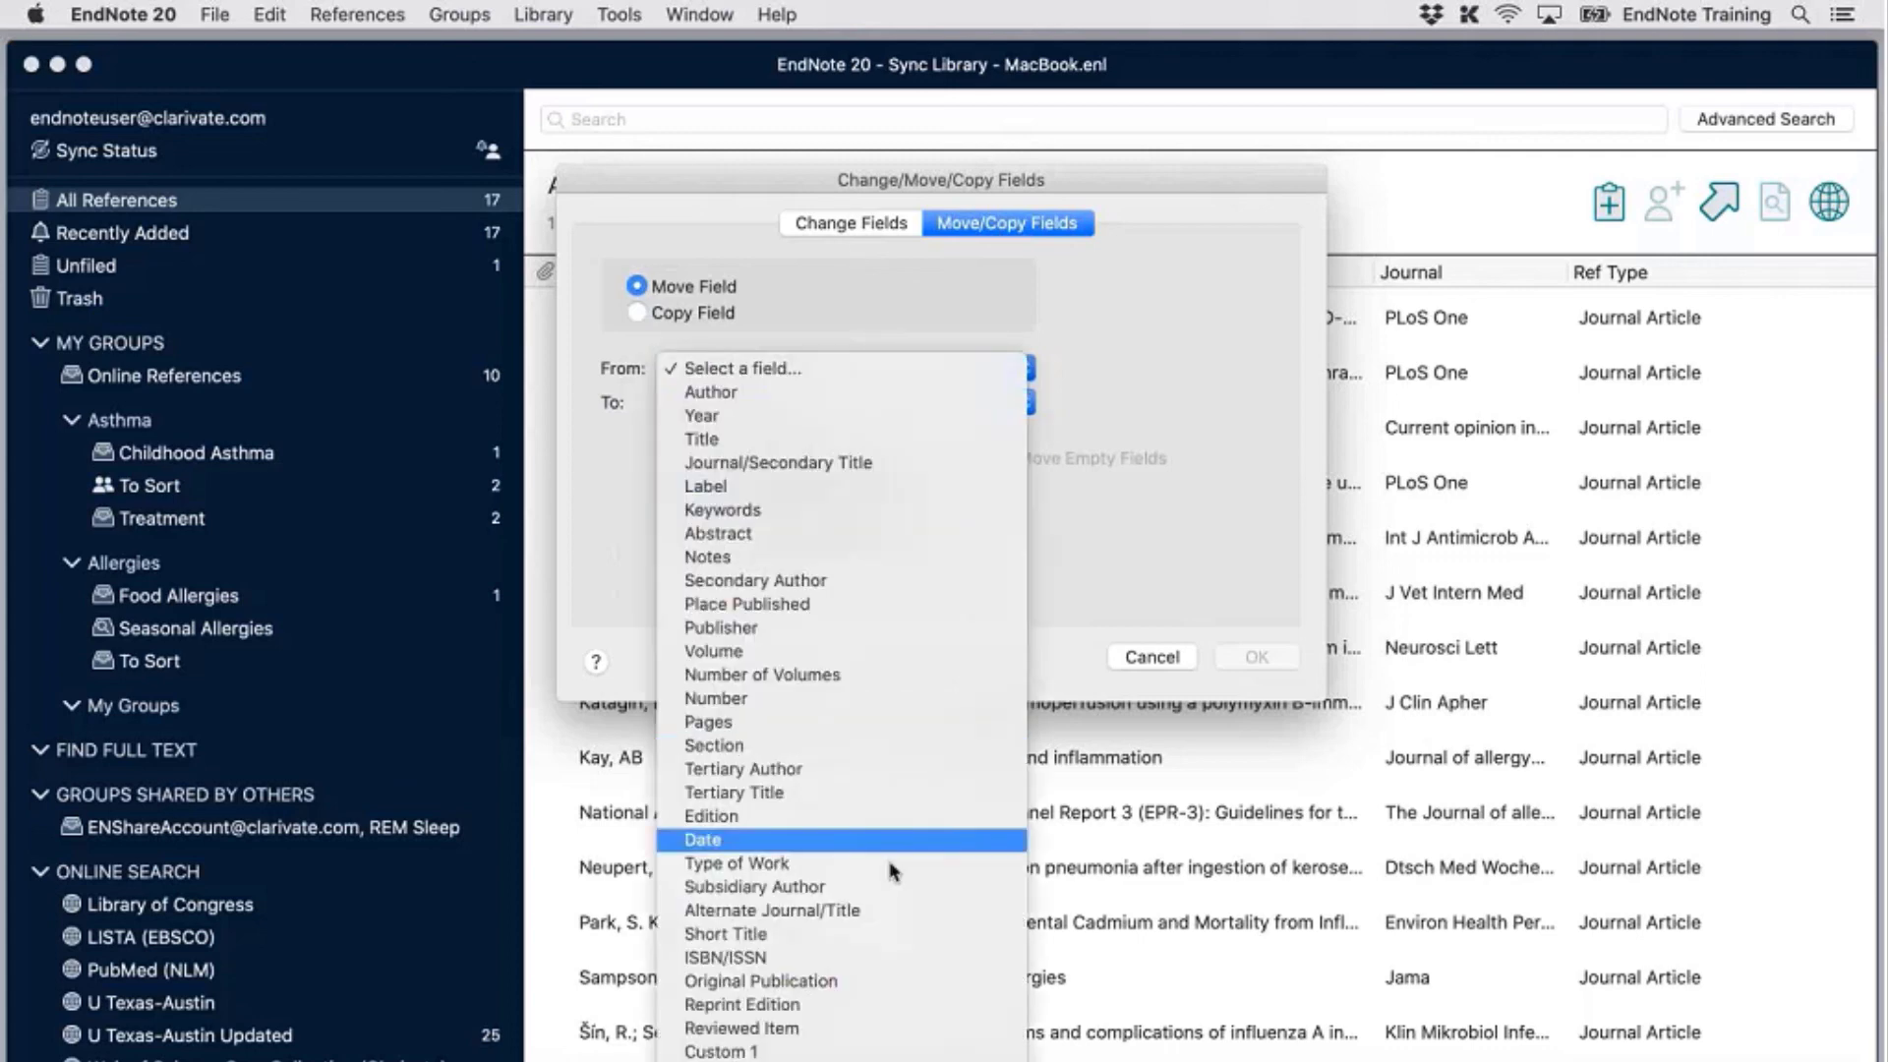
scroll(888, 853, down, 5)
click(888, 796)
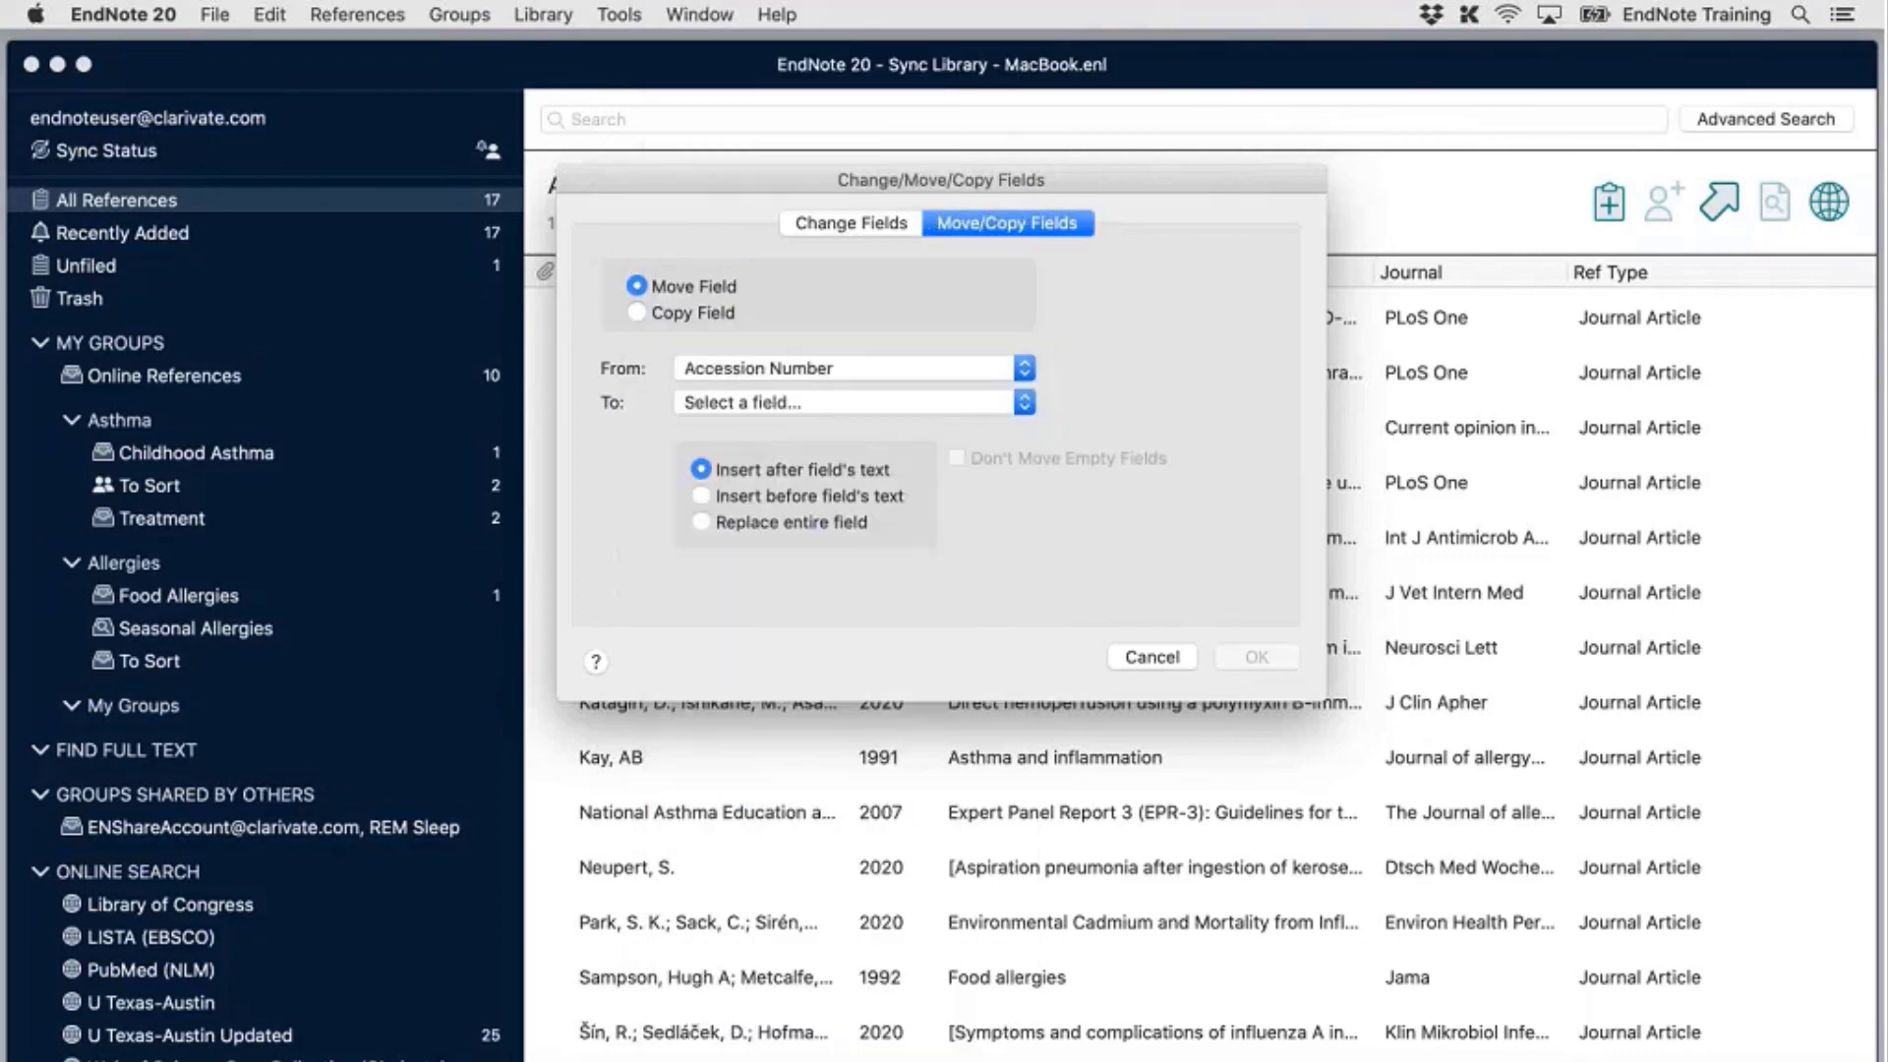
click(980, 402)
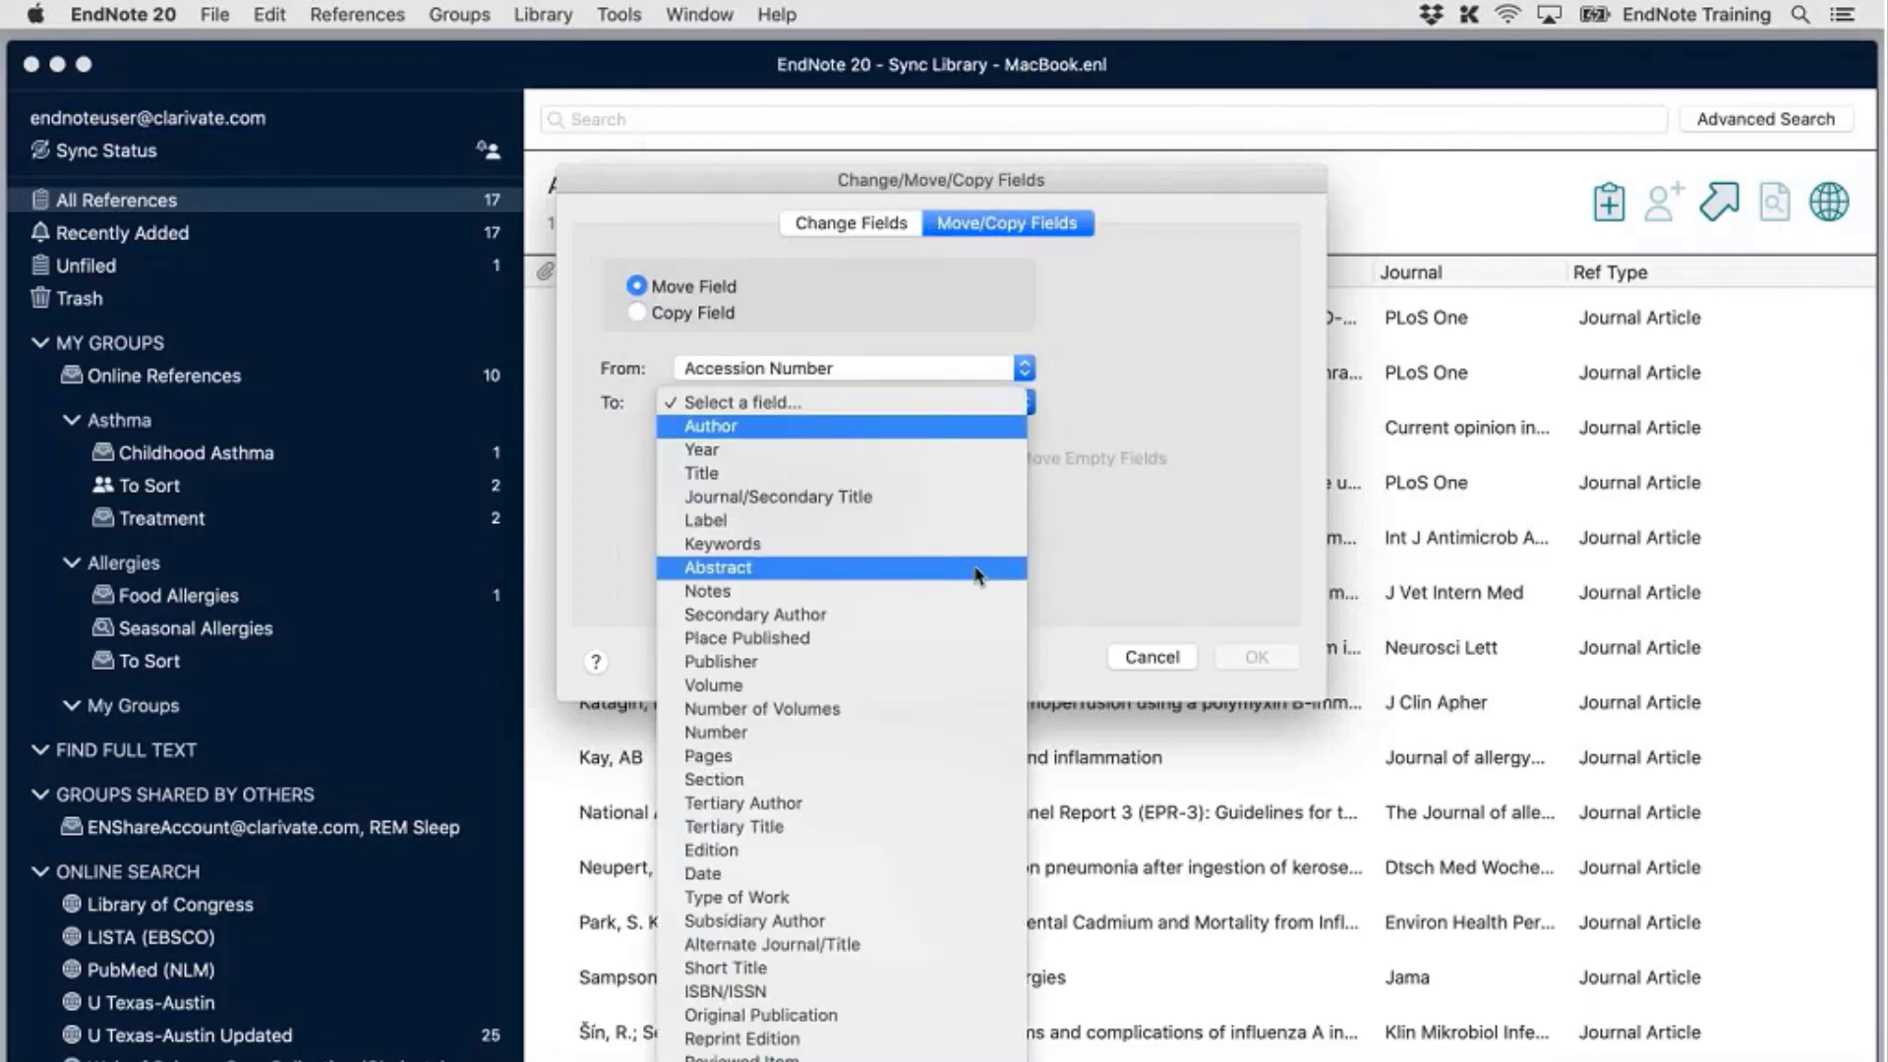
click(974, 520)
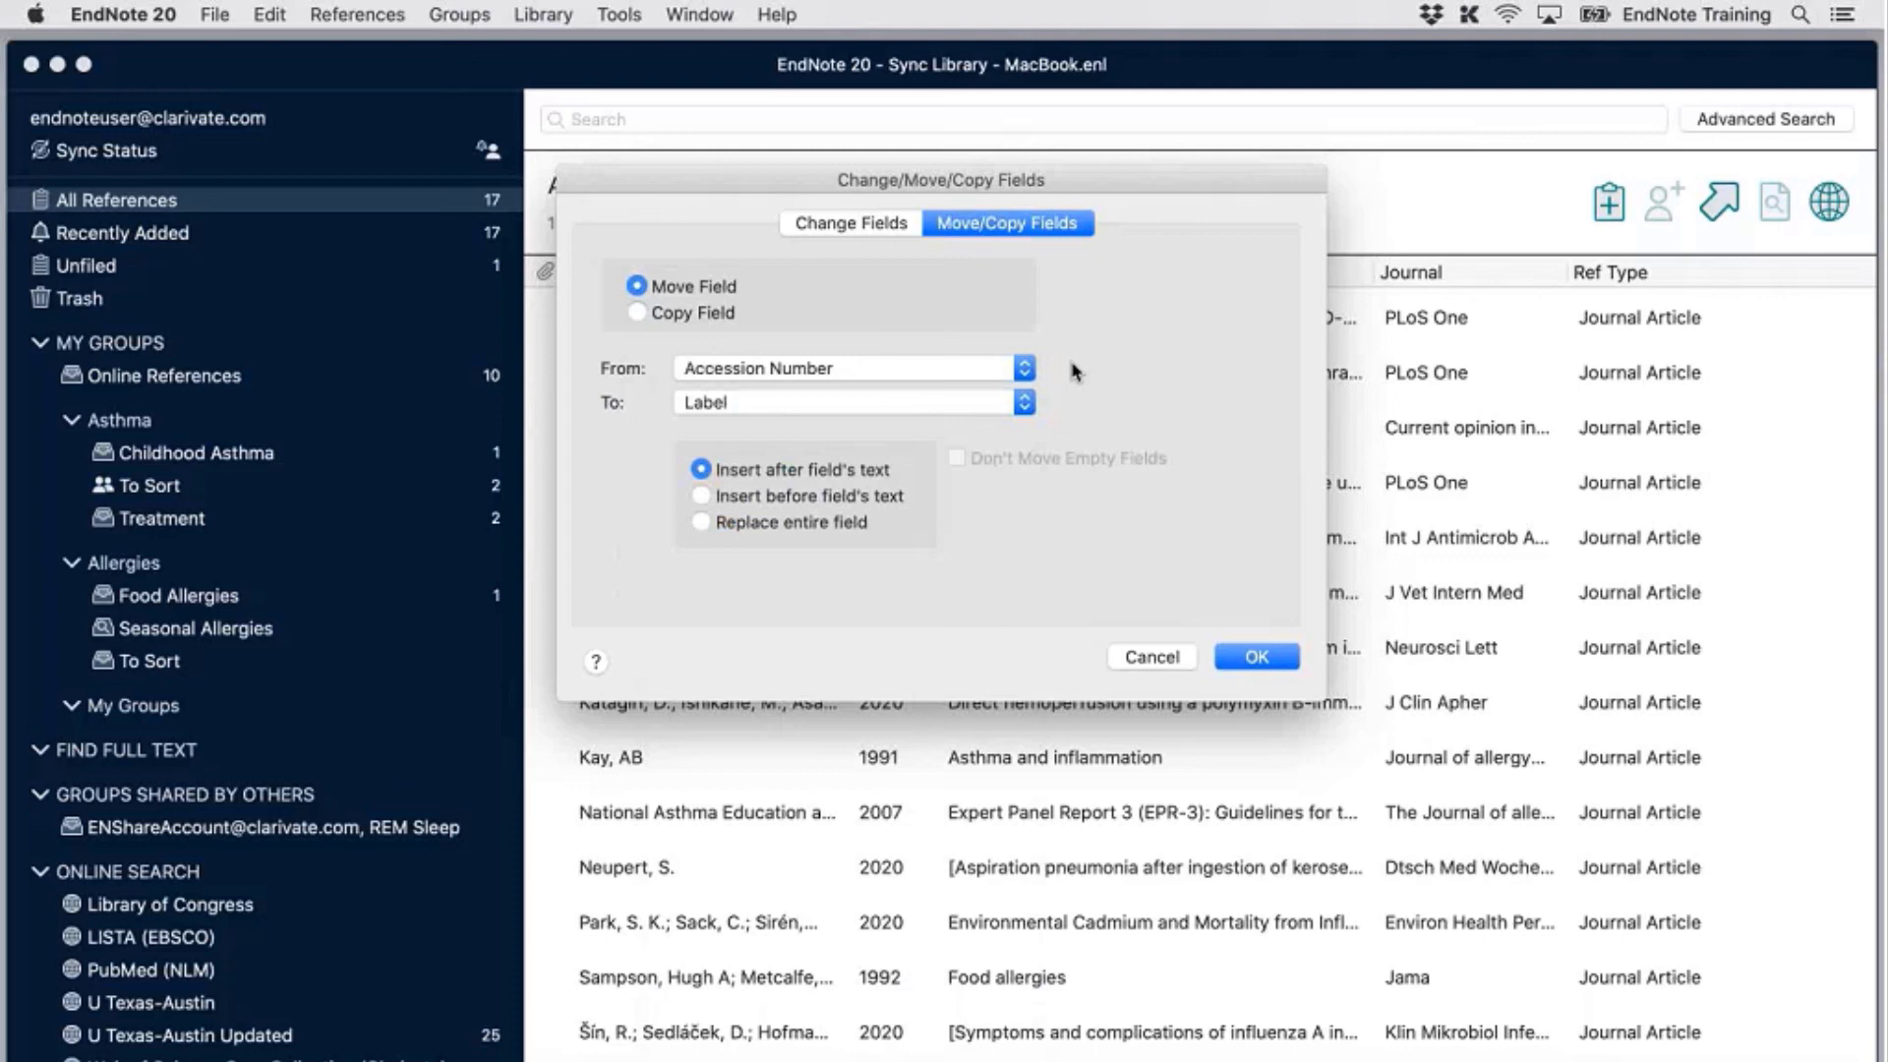
click(669, 315)
Switch the source field to Record Number and settle on inserting after existing Label text
click(952, 369)
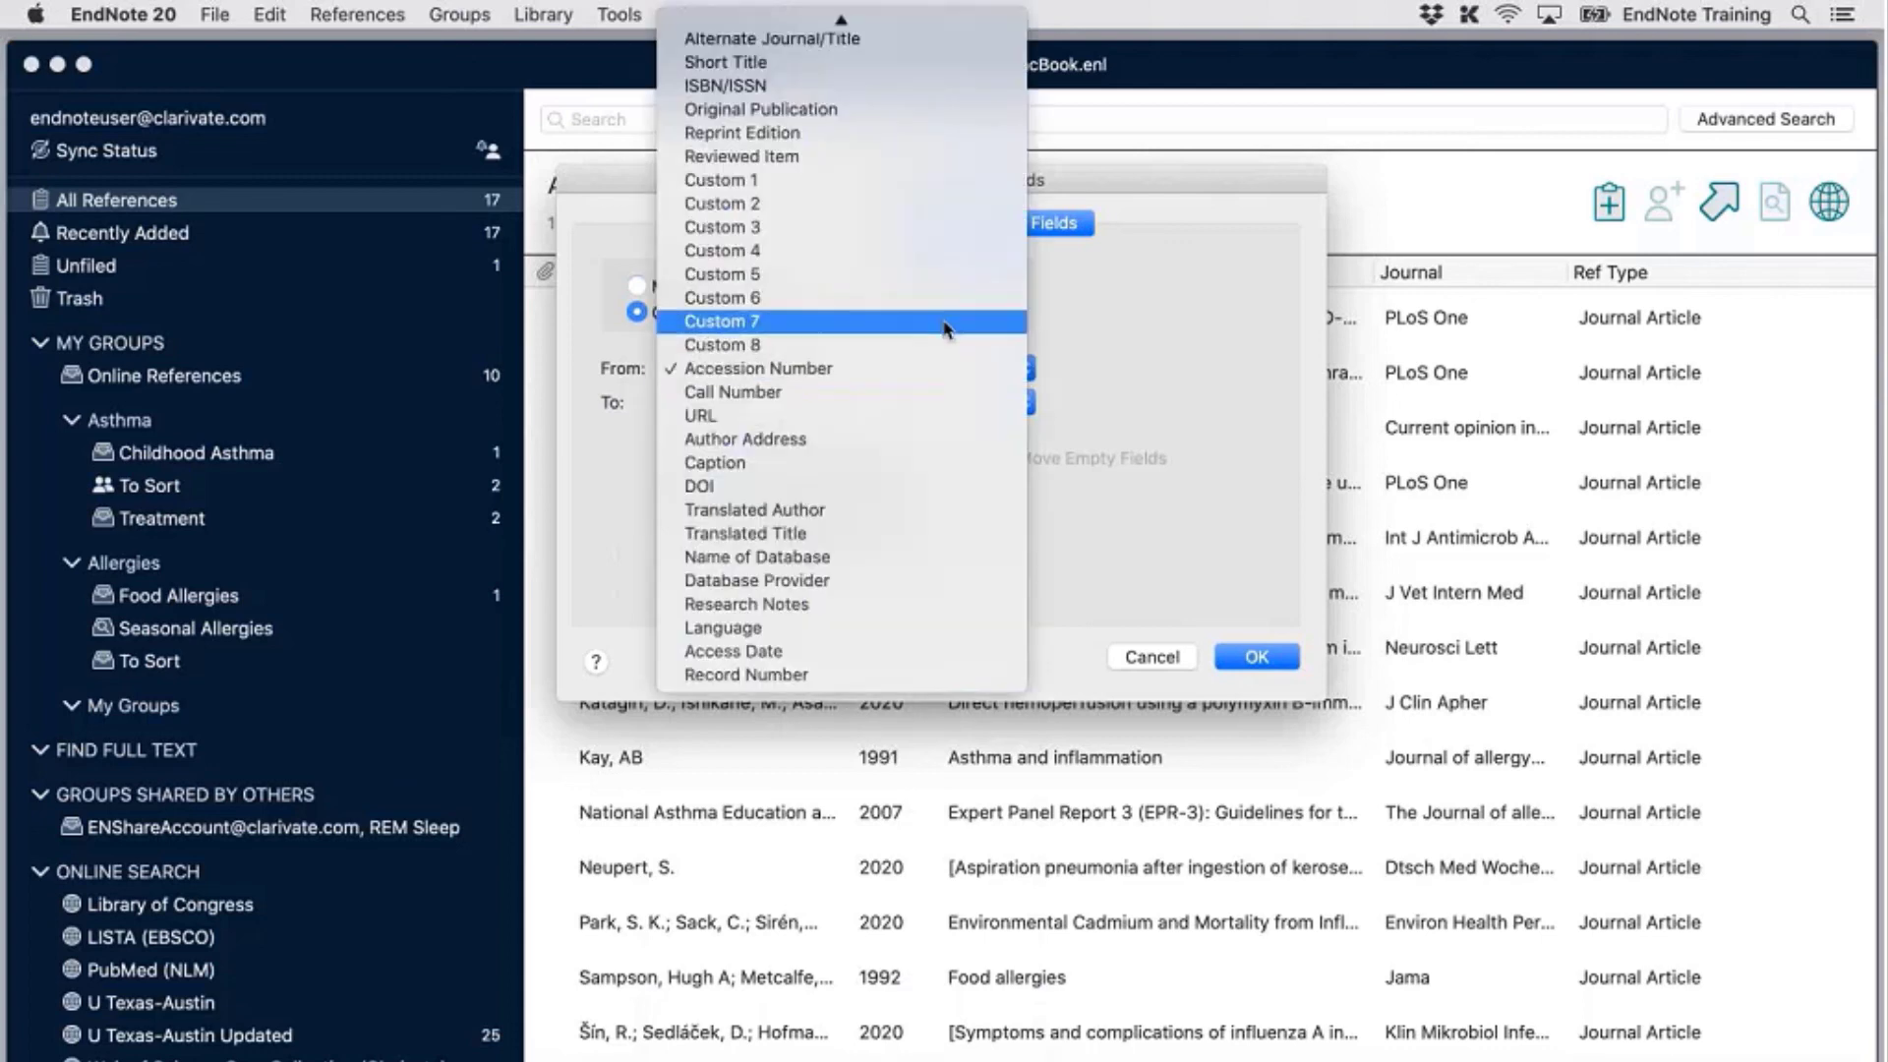
scroll(944, 328, up, 8)
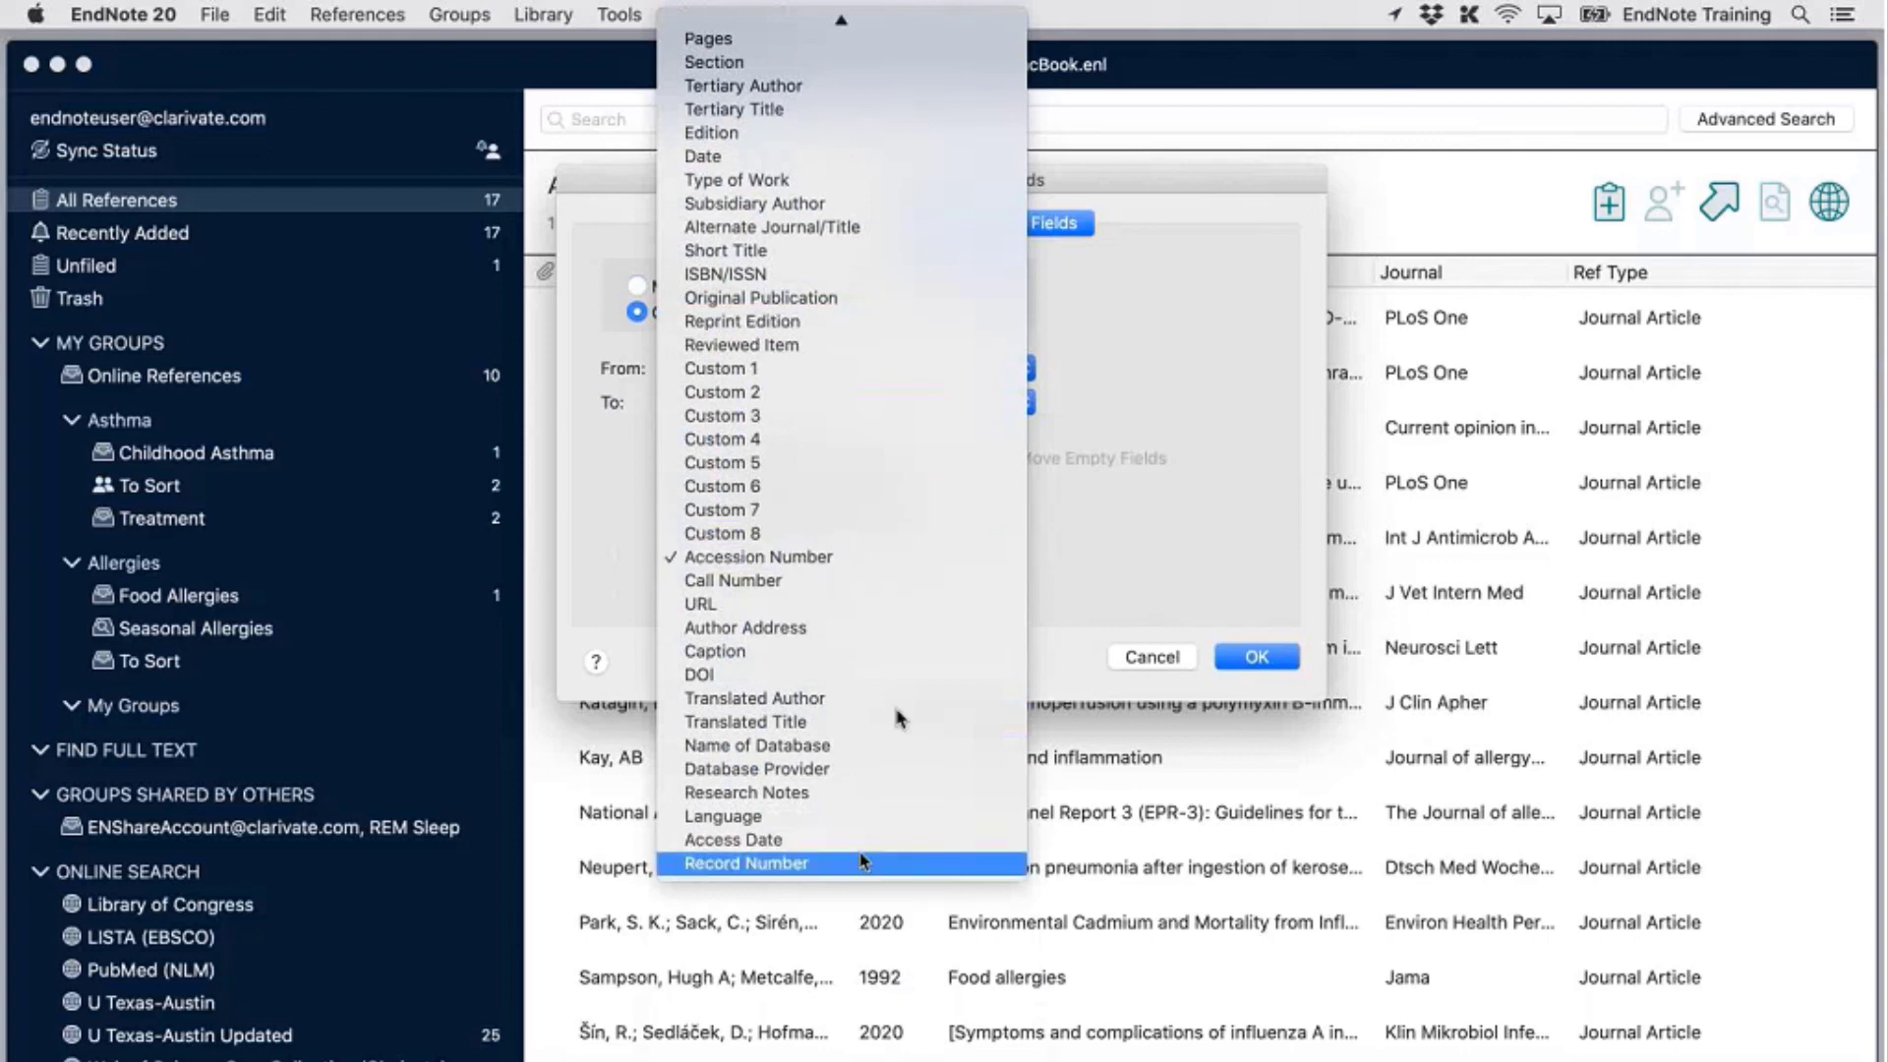
click(863, 862)
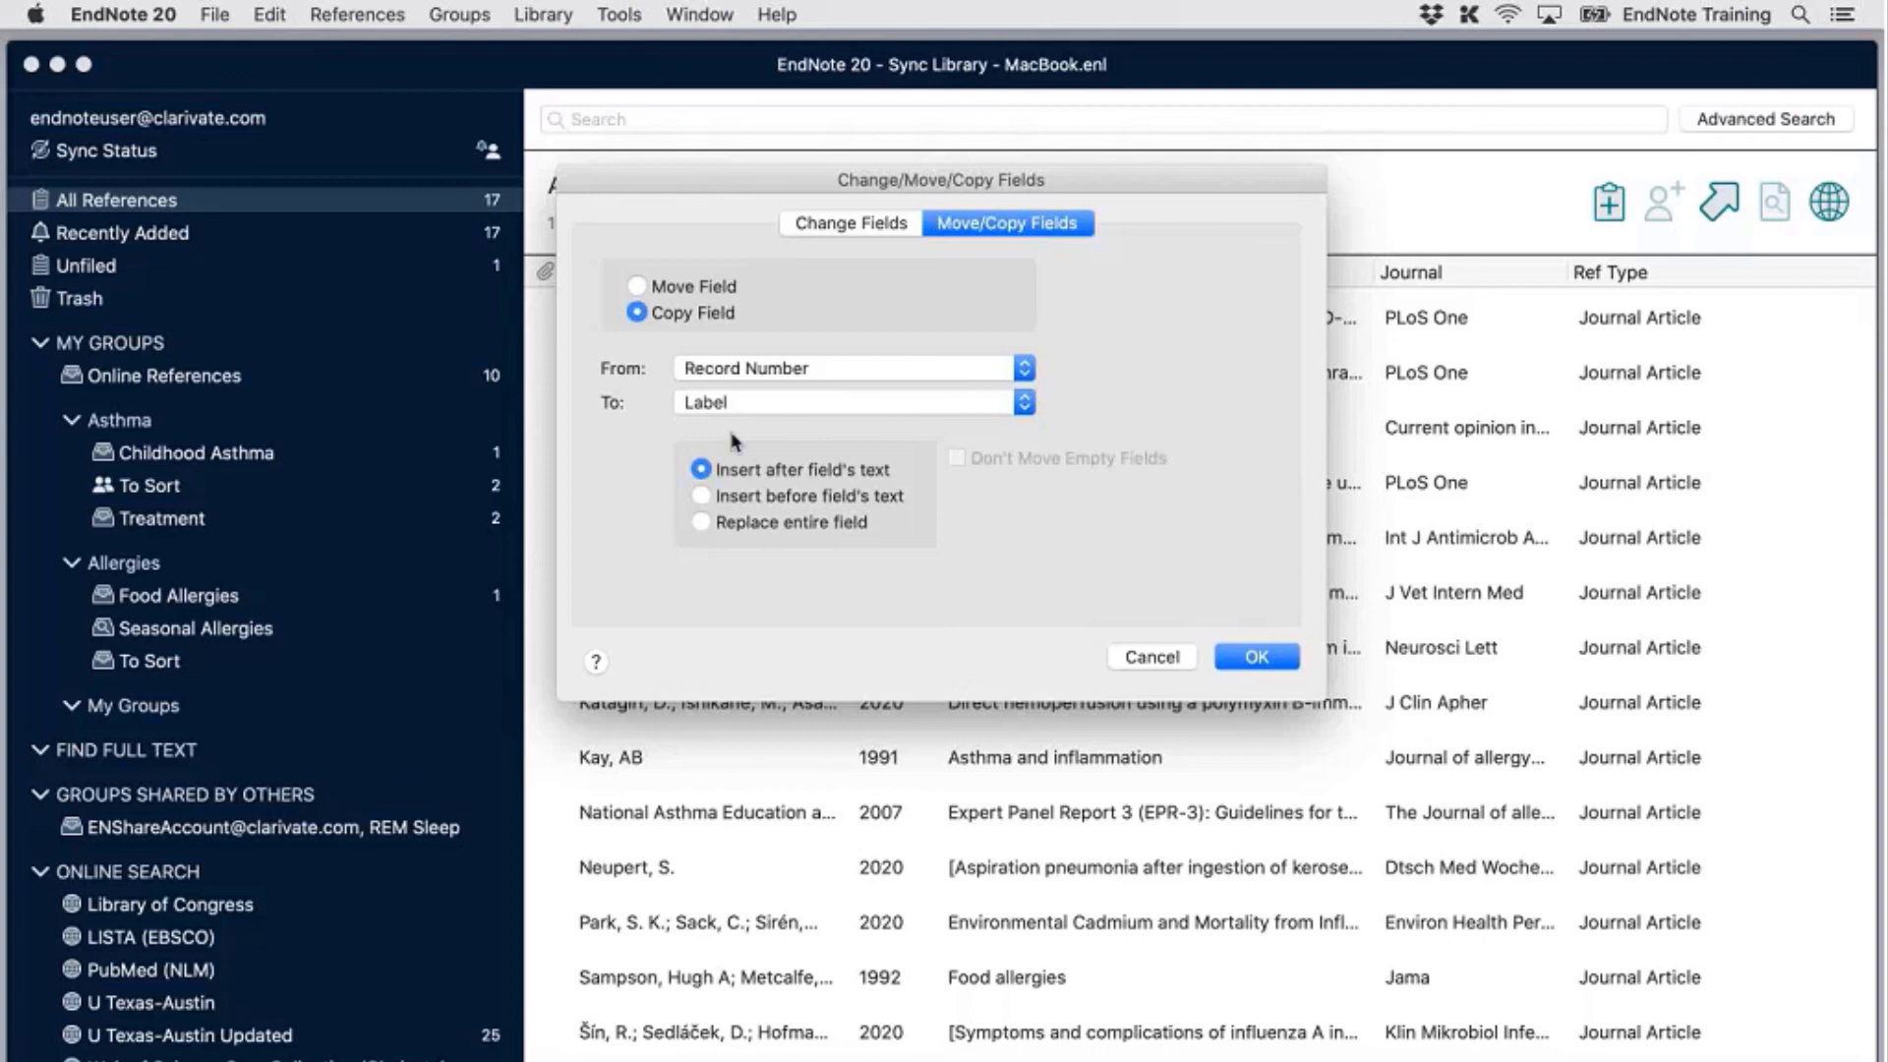
click(701, 496)
click(727, 524)
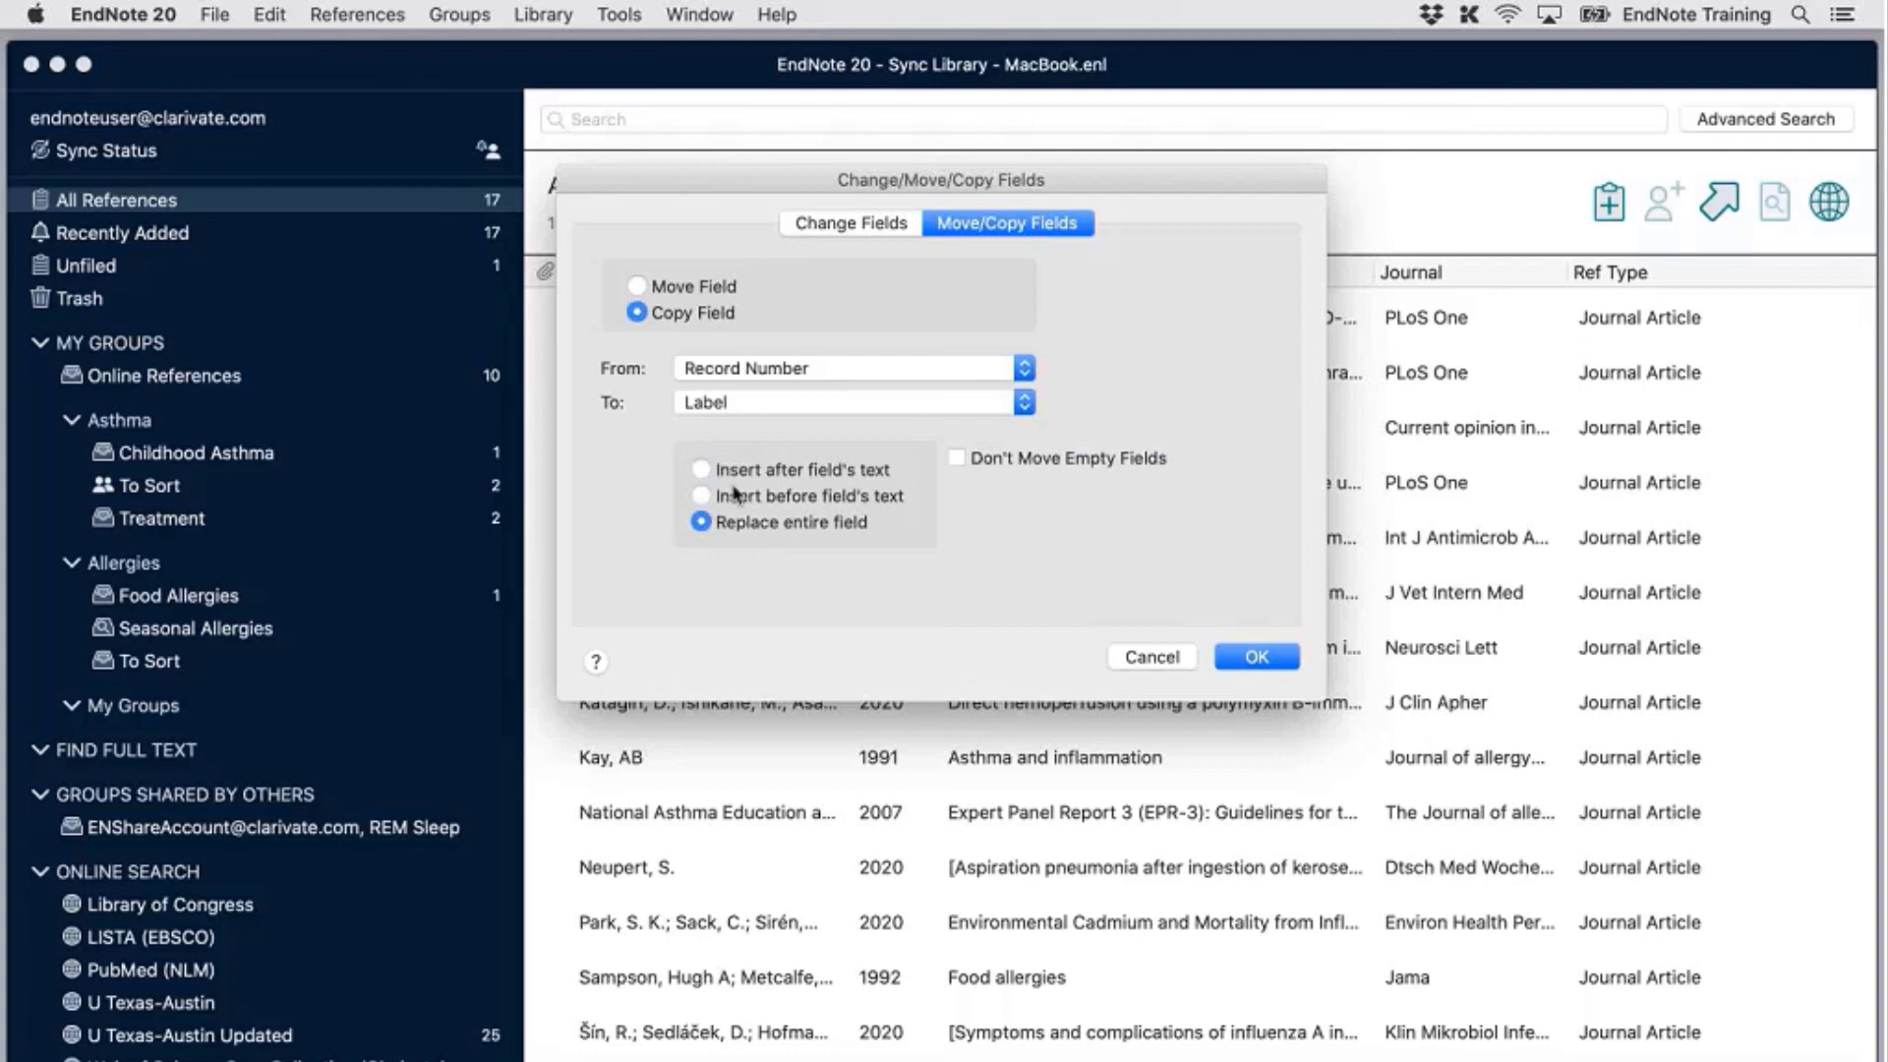
click(735, 494)
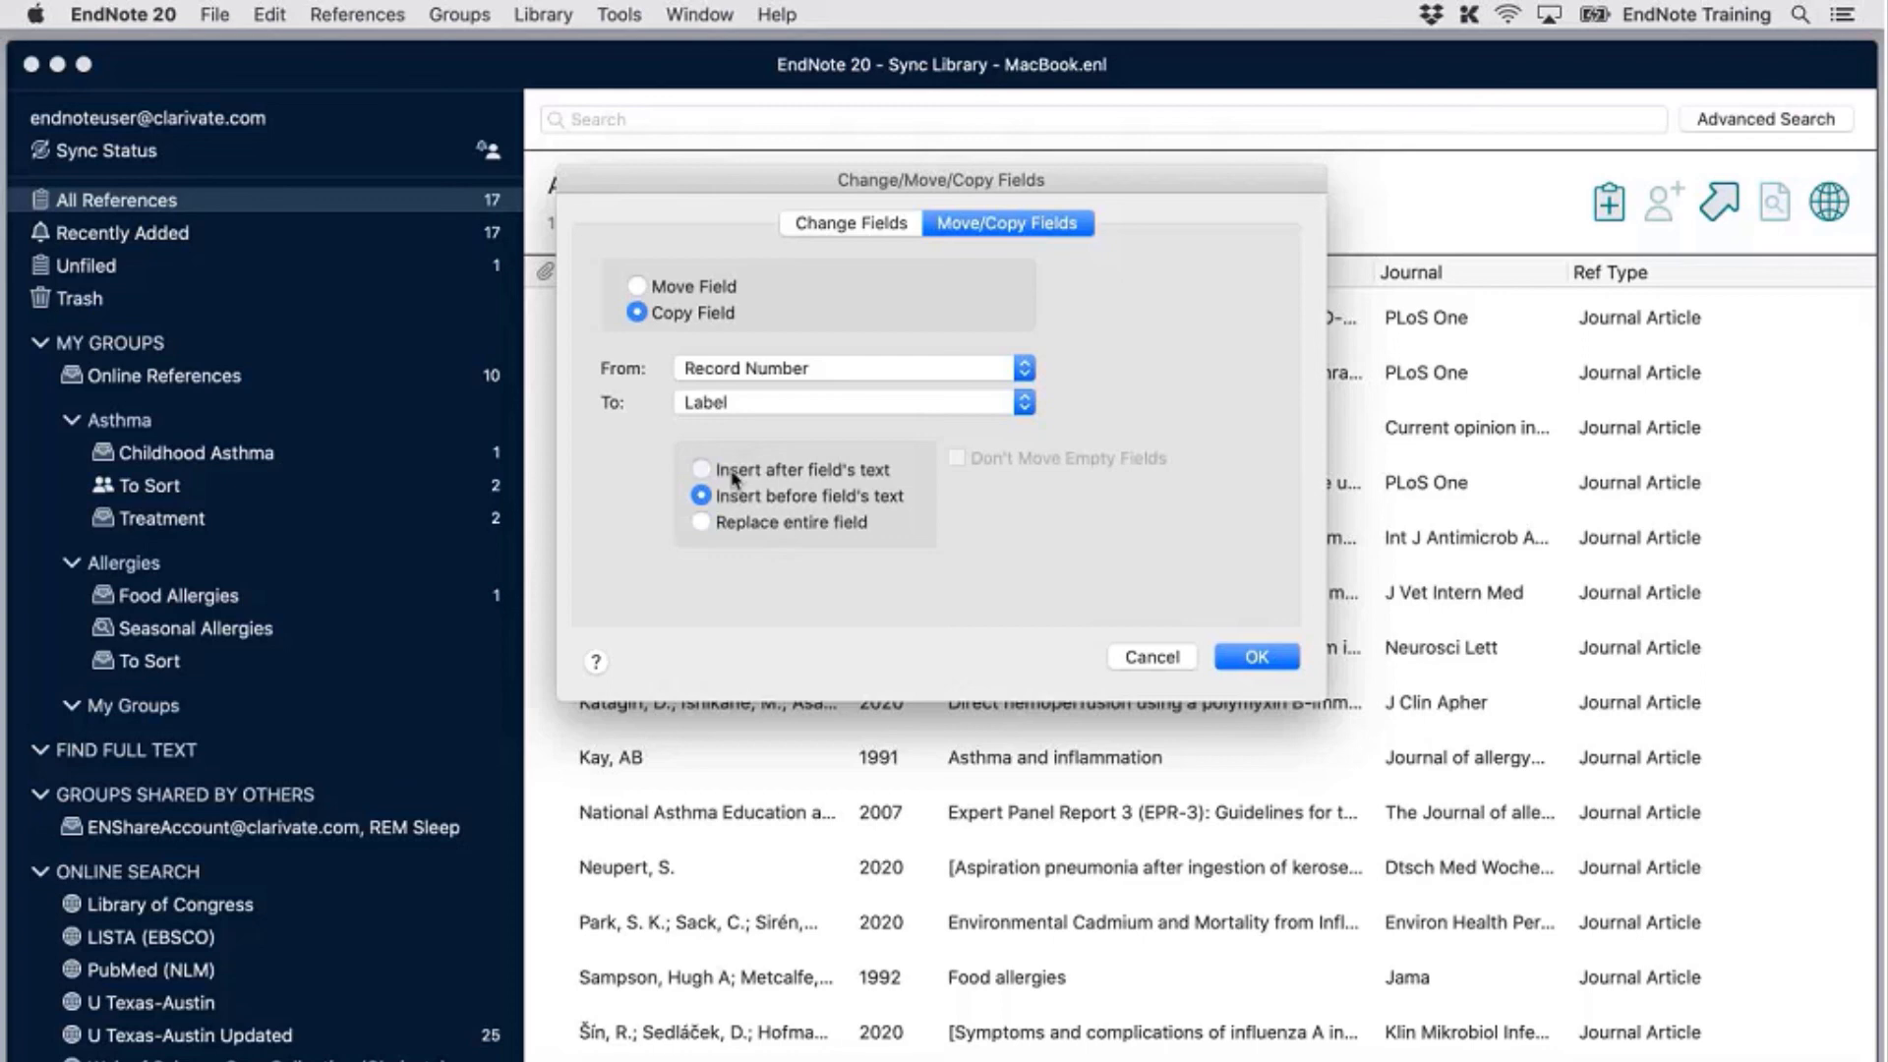
click(734, 480)
Run the Record Number-to-Label copy, confirm the warning, and dismiss the 'Made 17 changes' notice
click(1250, 661)
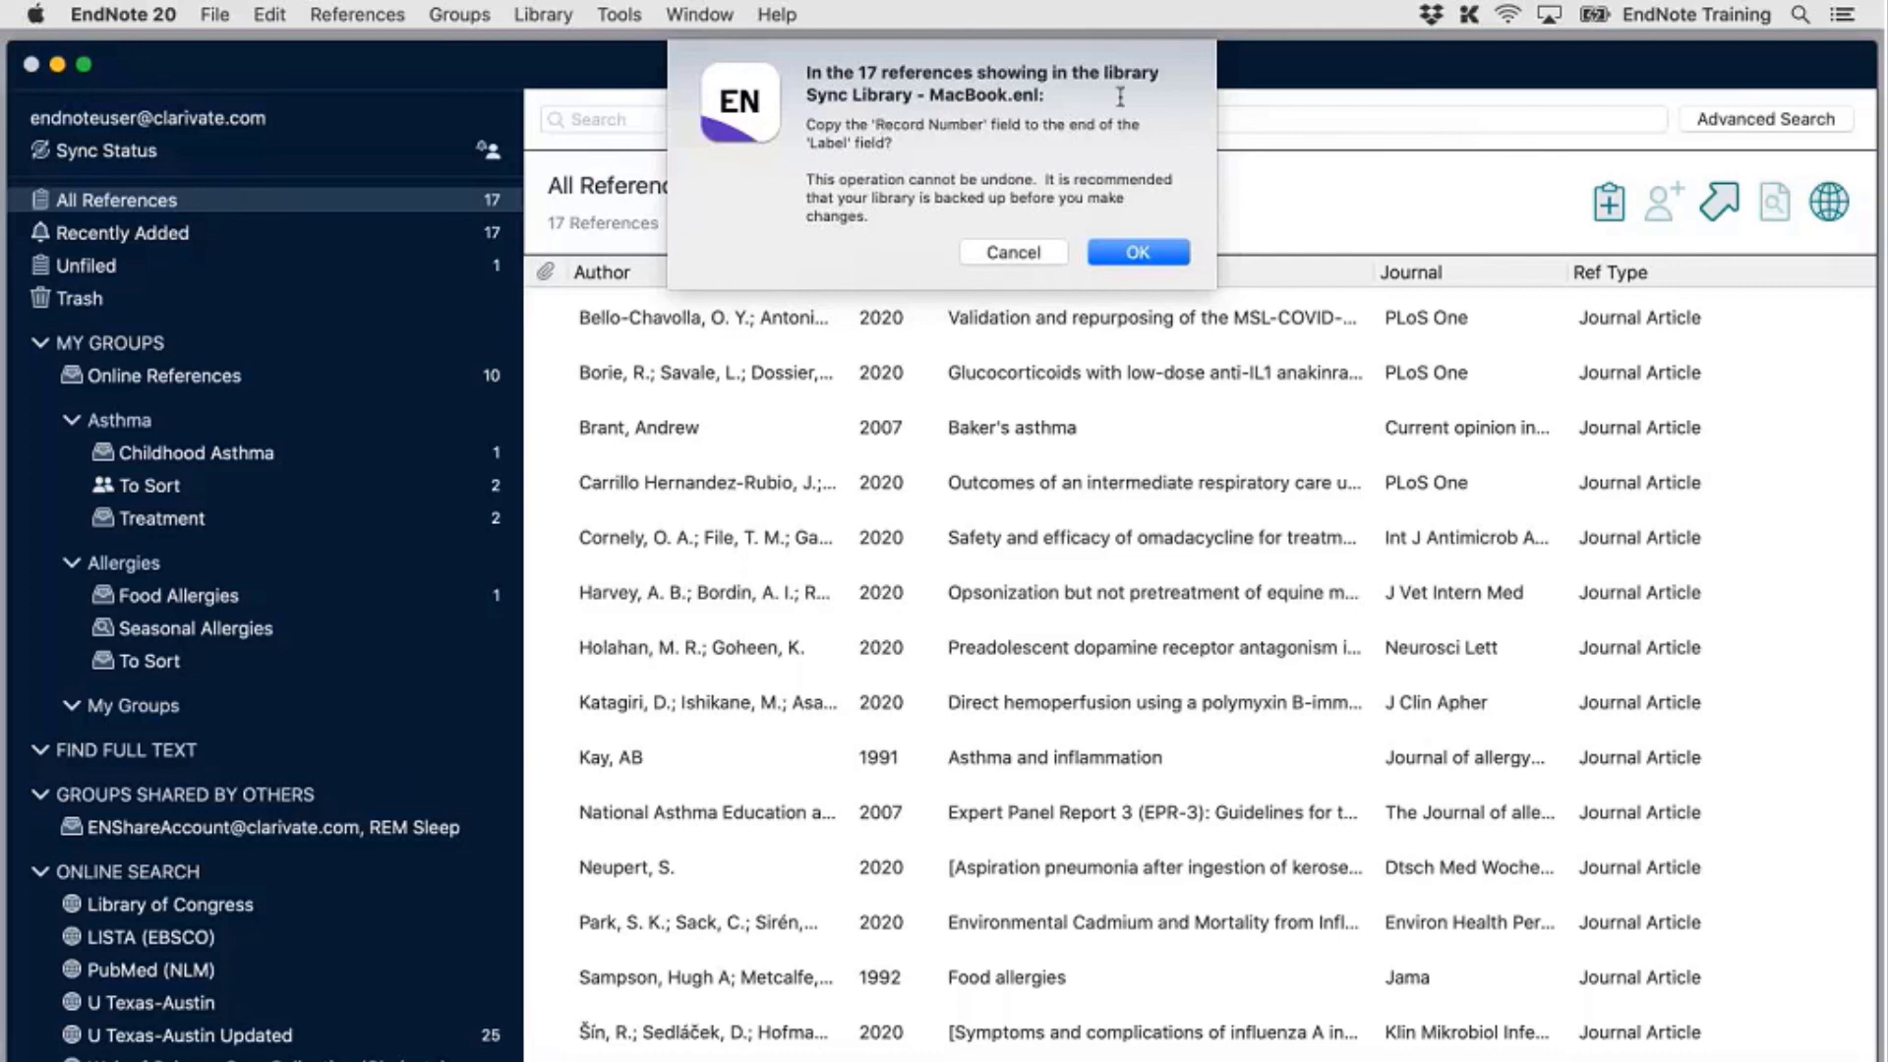
click(1133, 252)
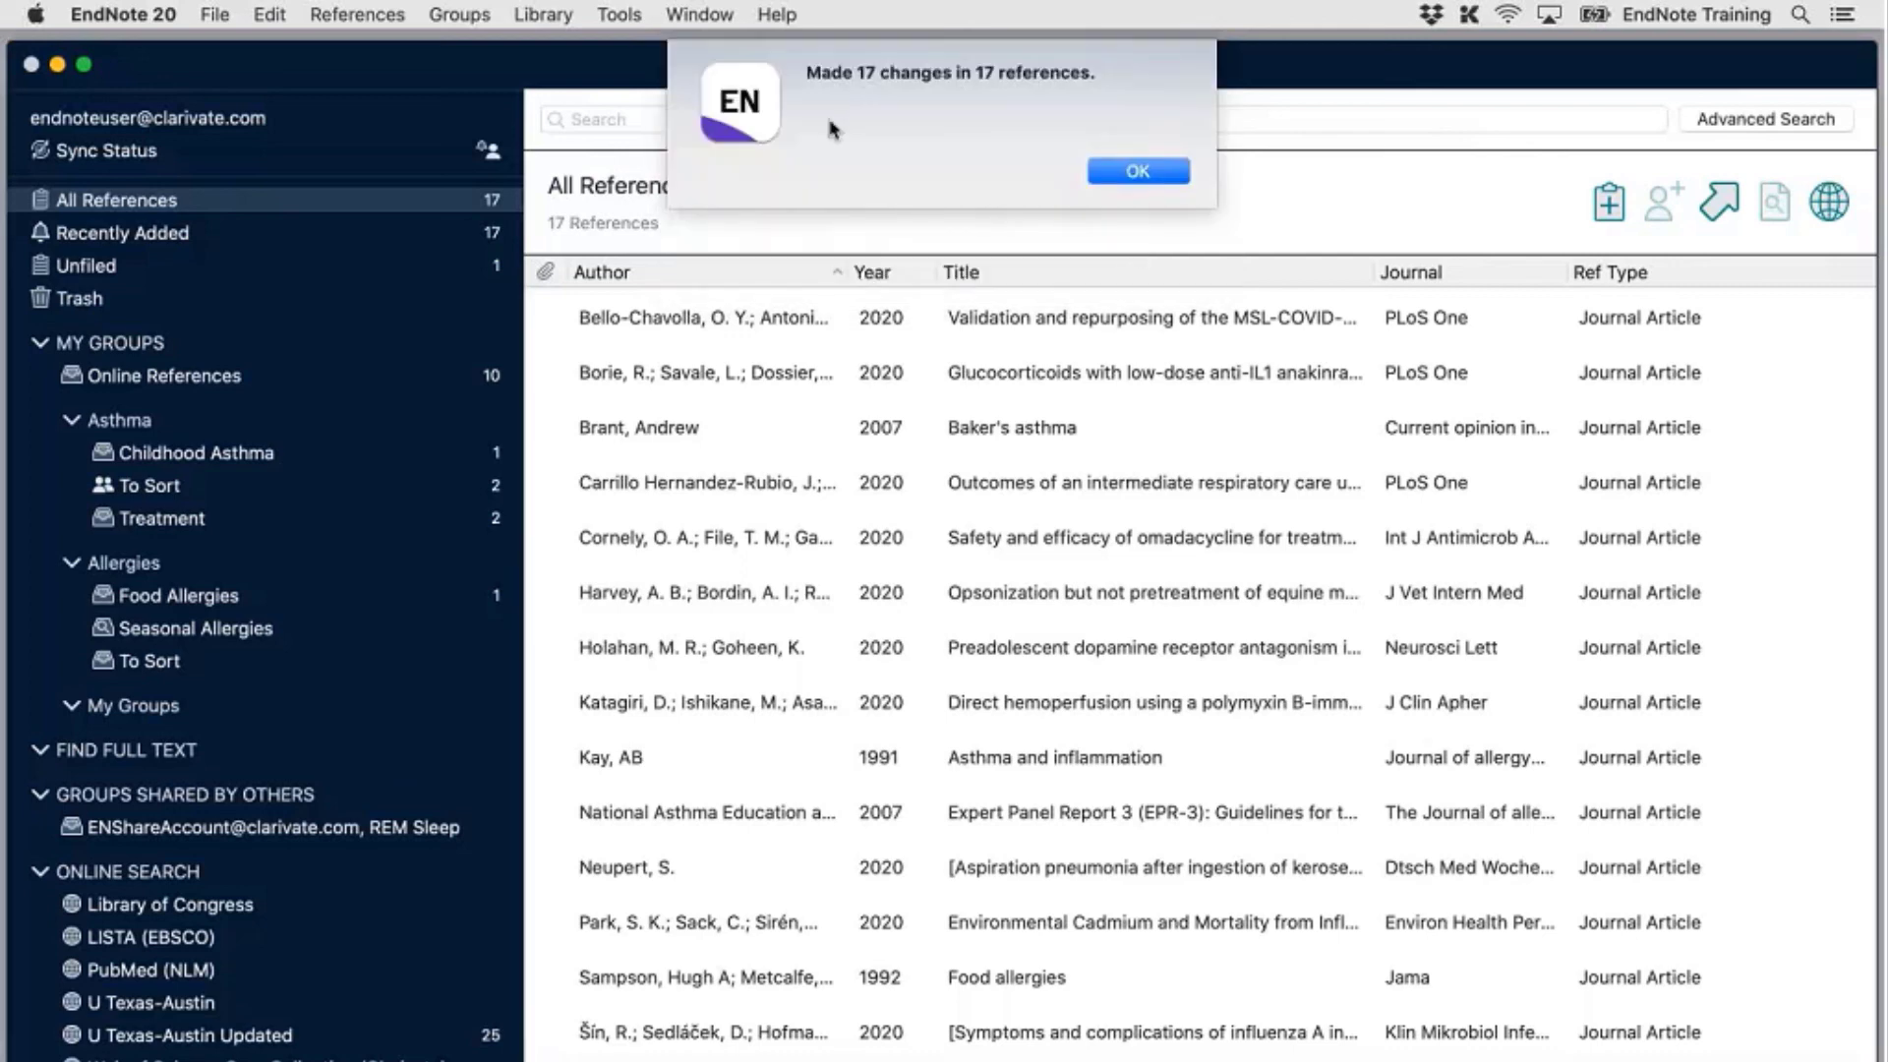
click(1133, 171)
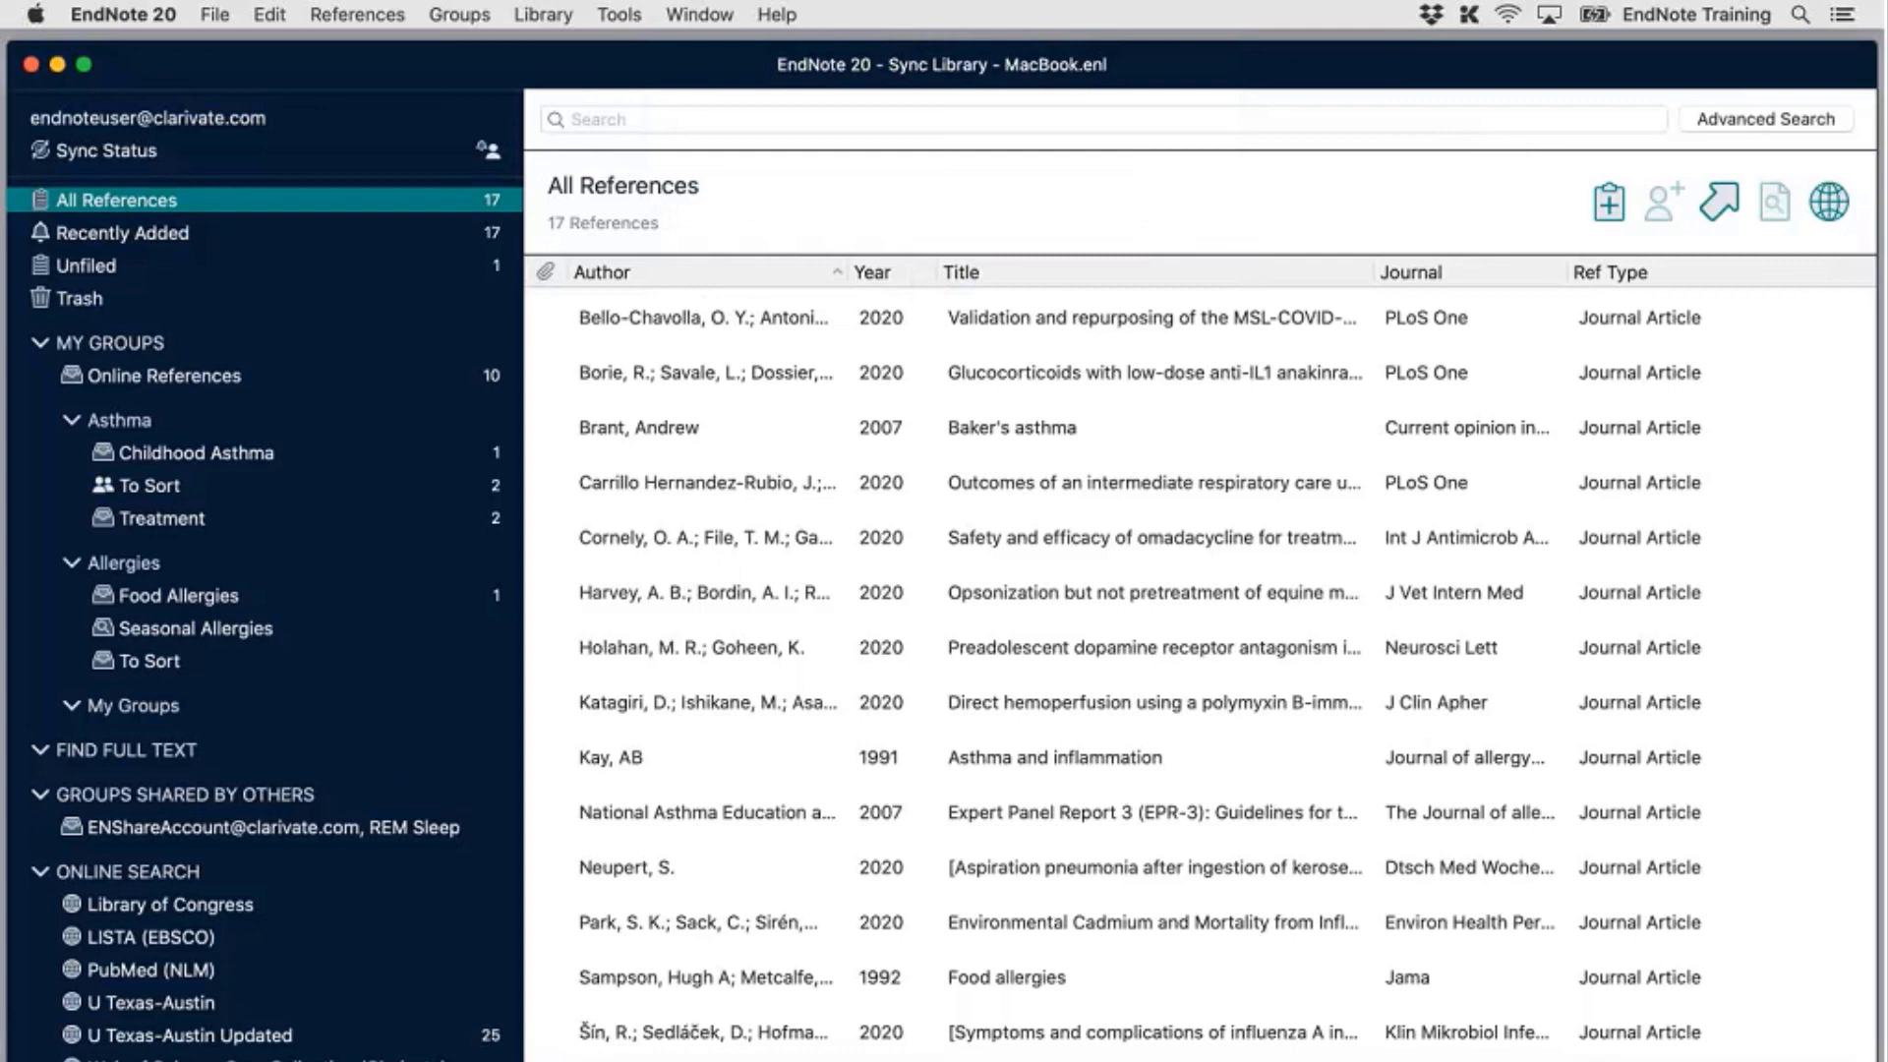
Narrow the Title column so the remaining reference-list columns shift left
drag(1373, 272, 1176, 265)
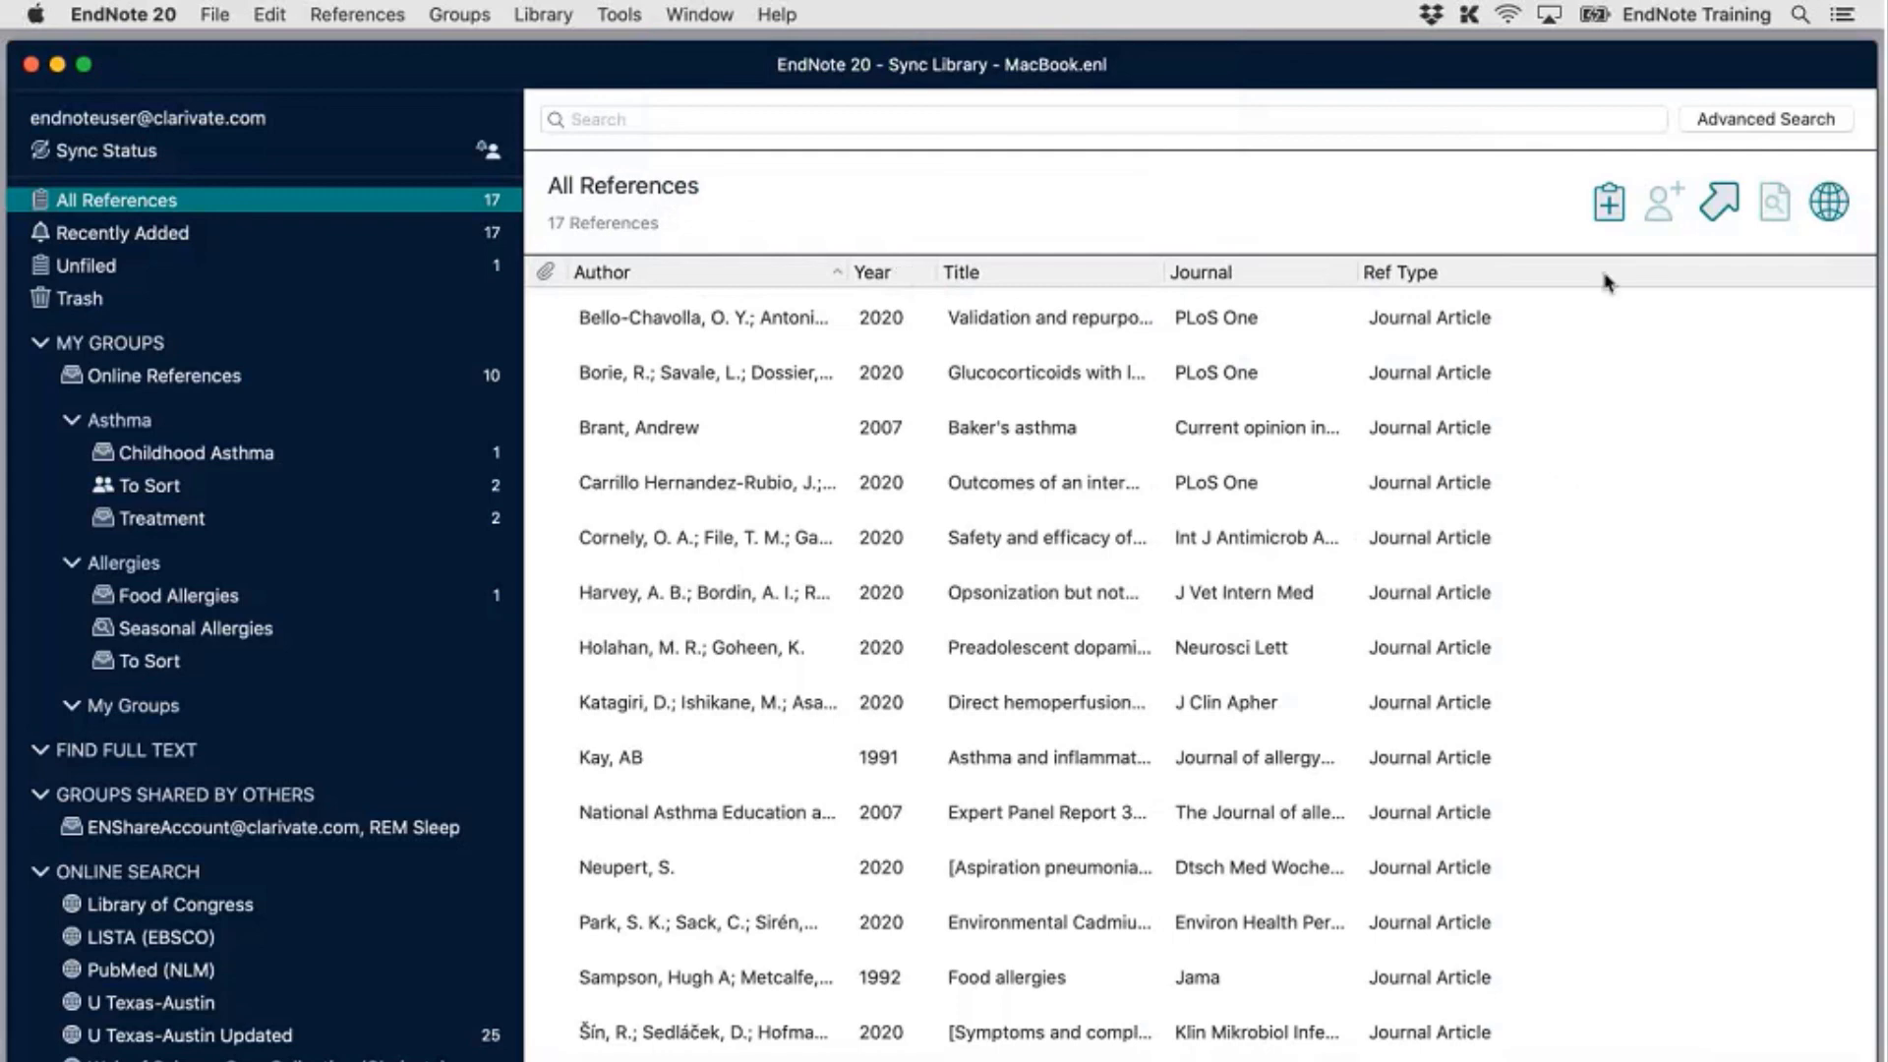
click(149, 14)
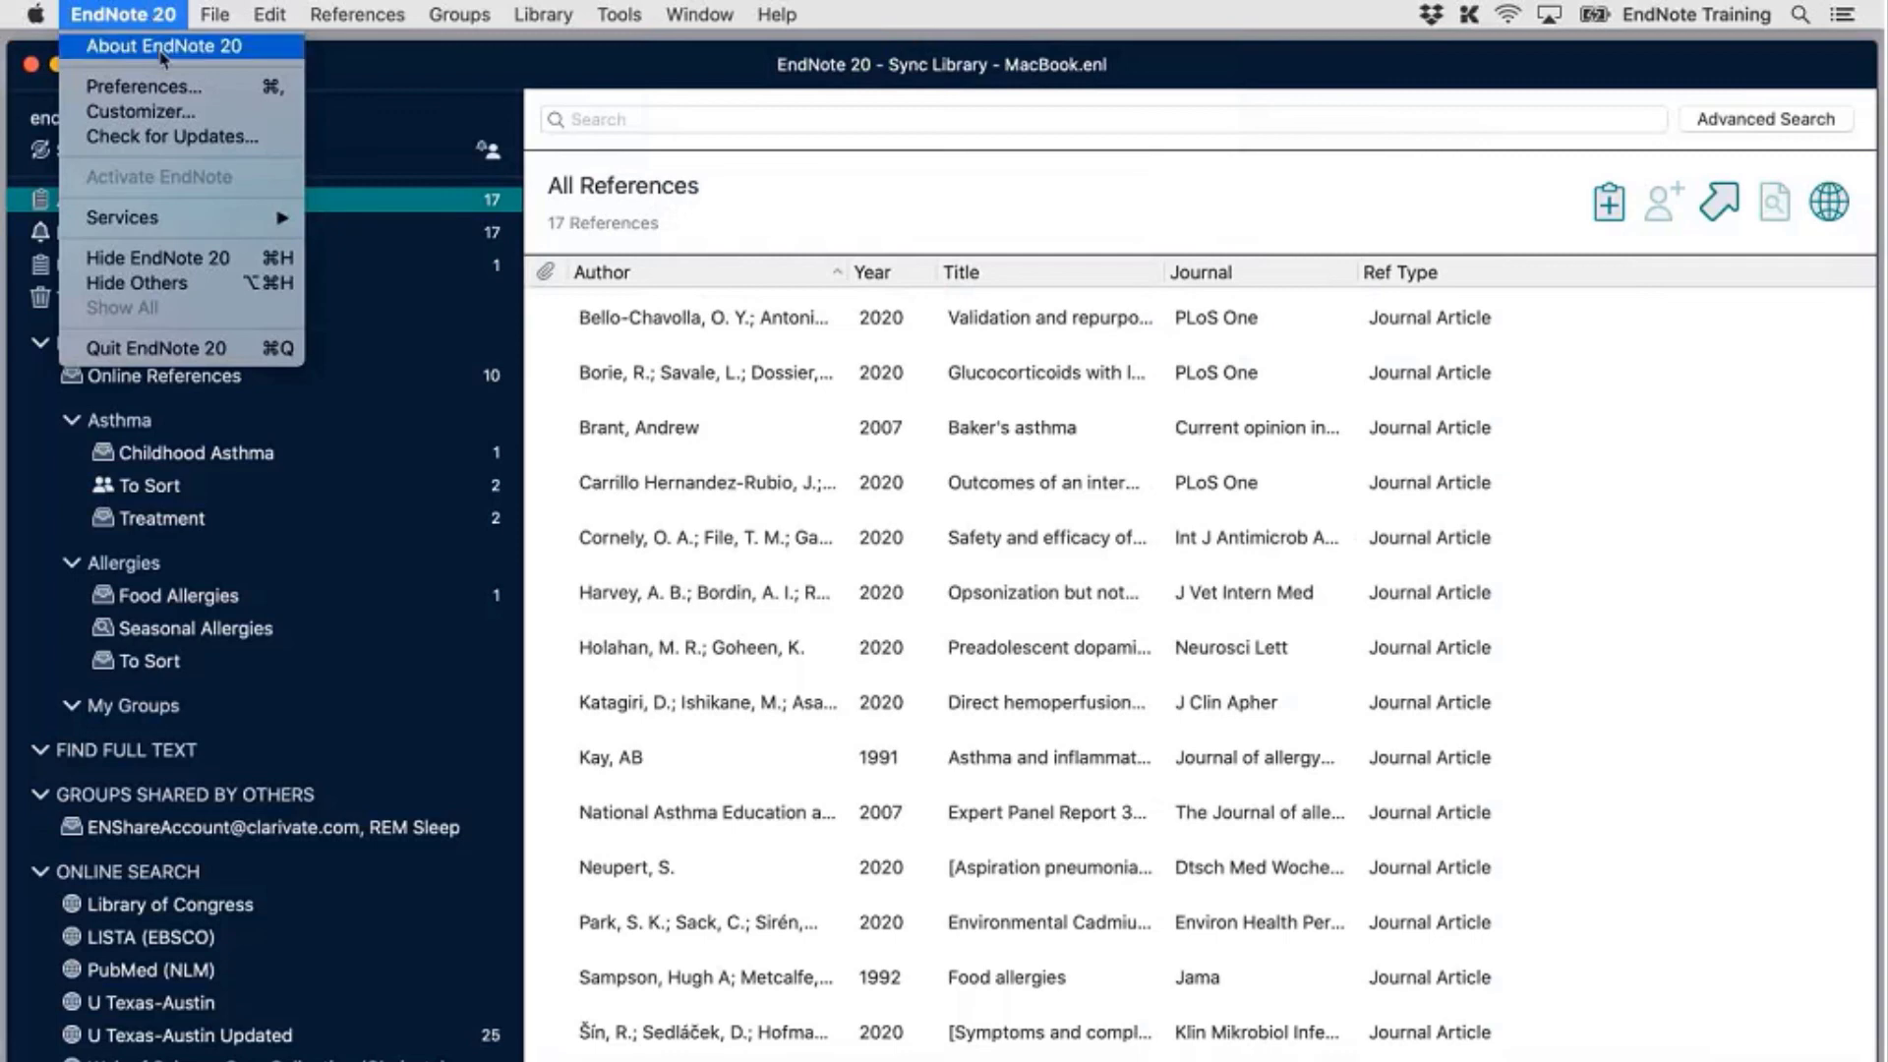
In Display Fields preferences, set Column 7 to Label with heading 'Filing Number' and save
click(161, 51)
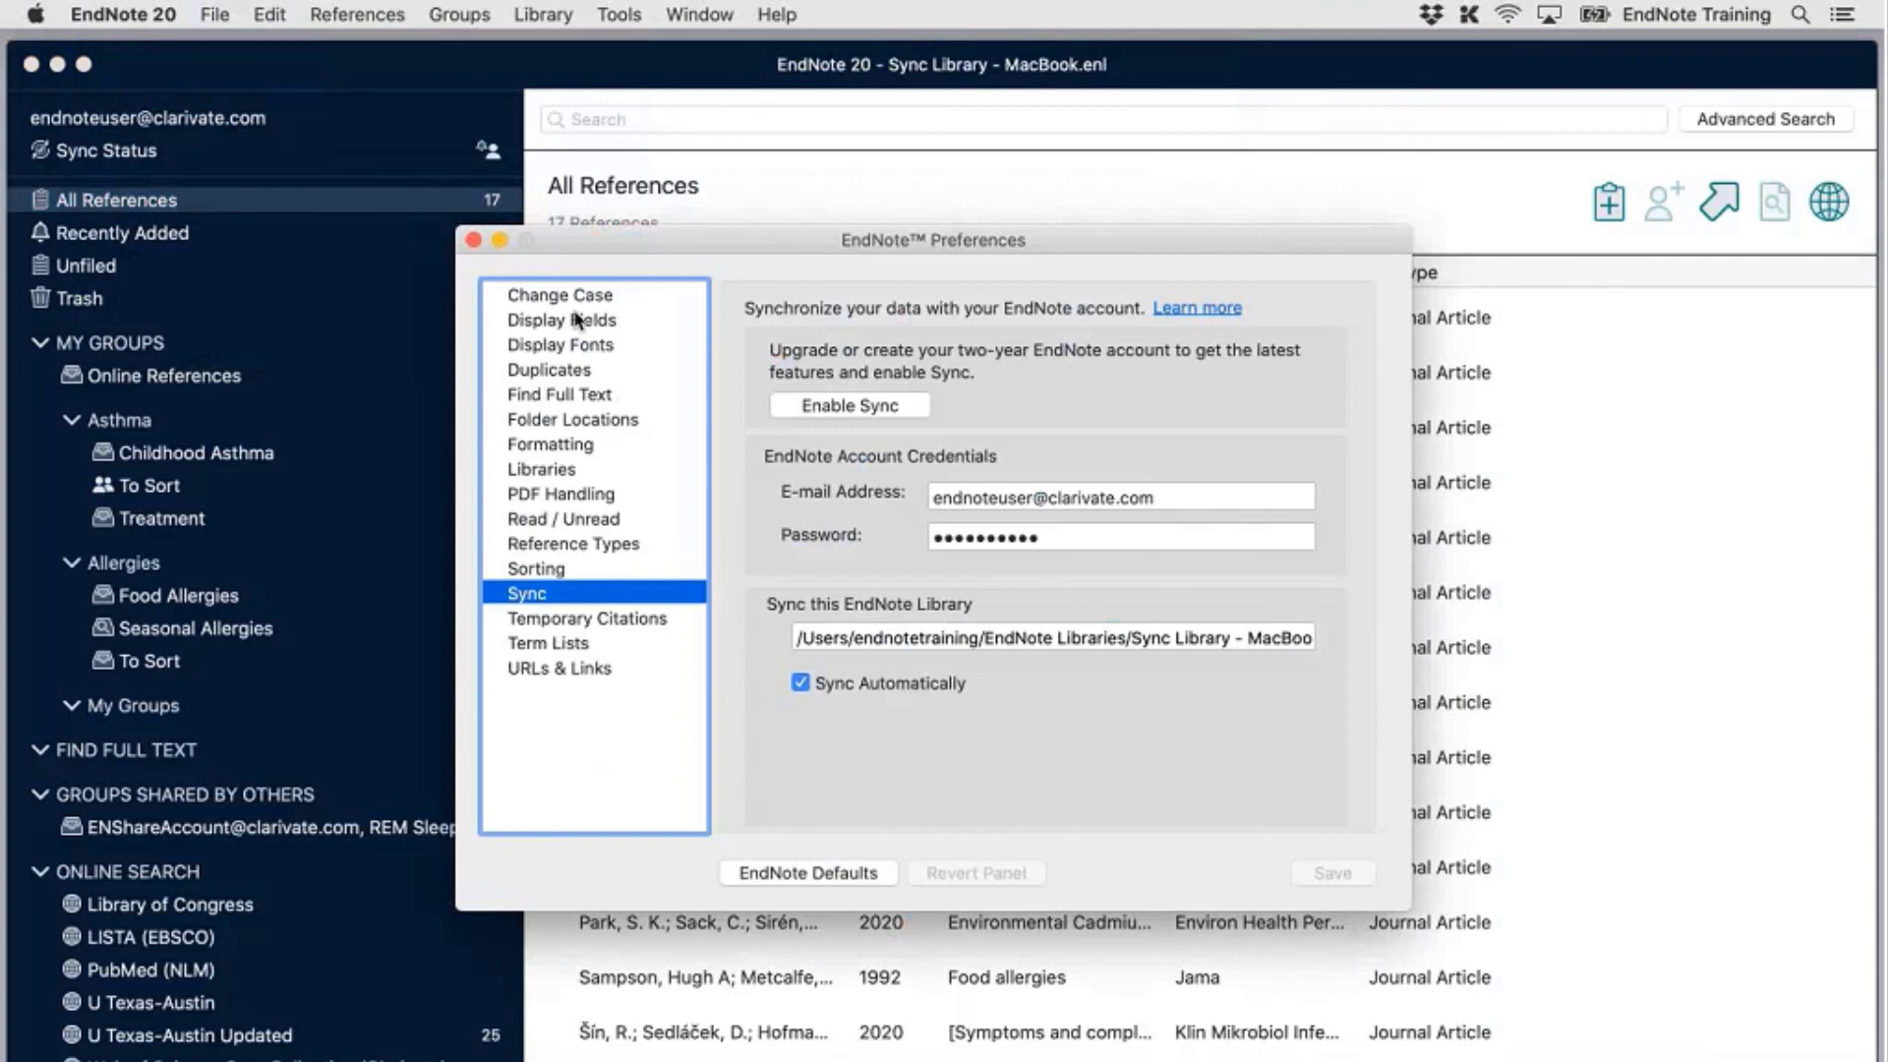
click(579, 320)
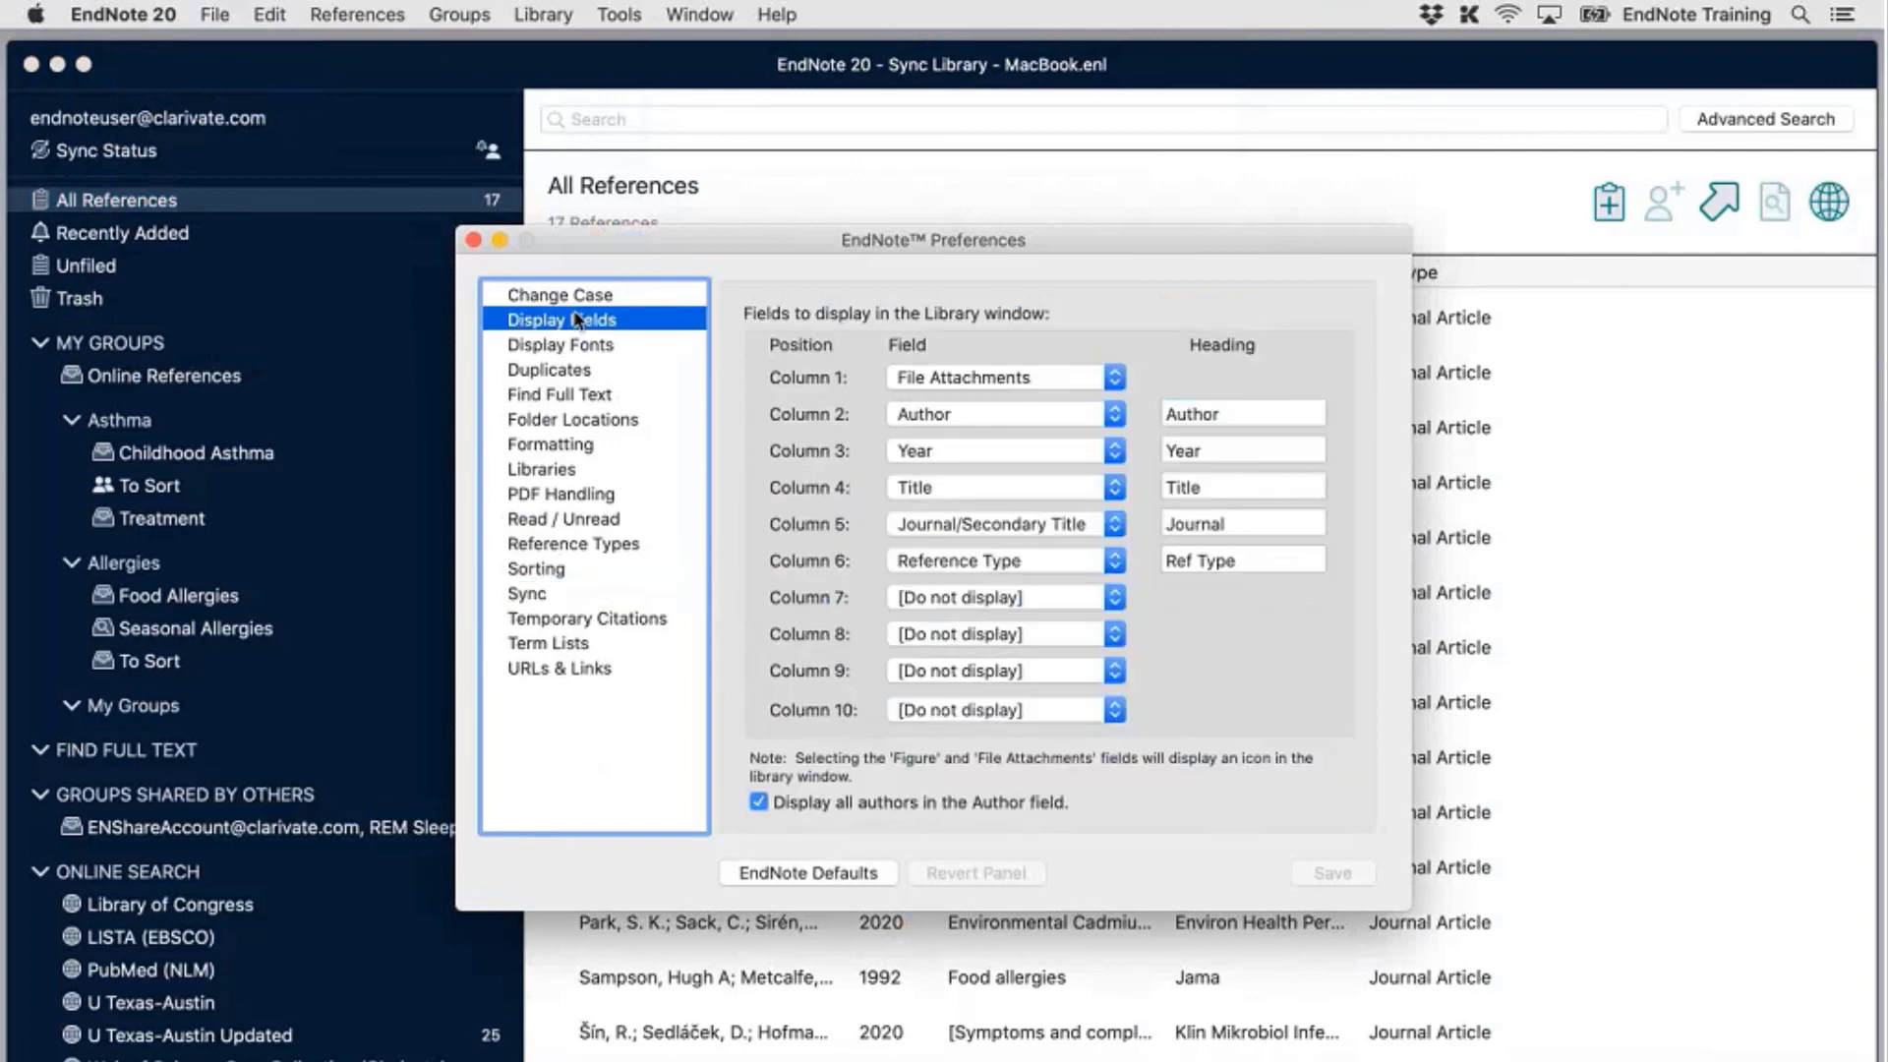
click(1101, 597)
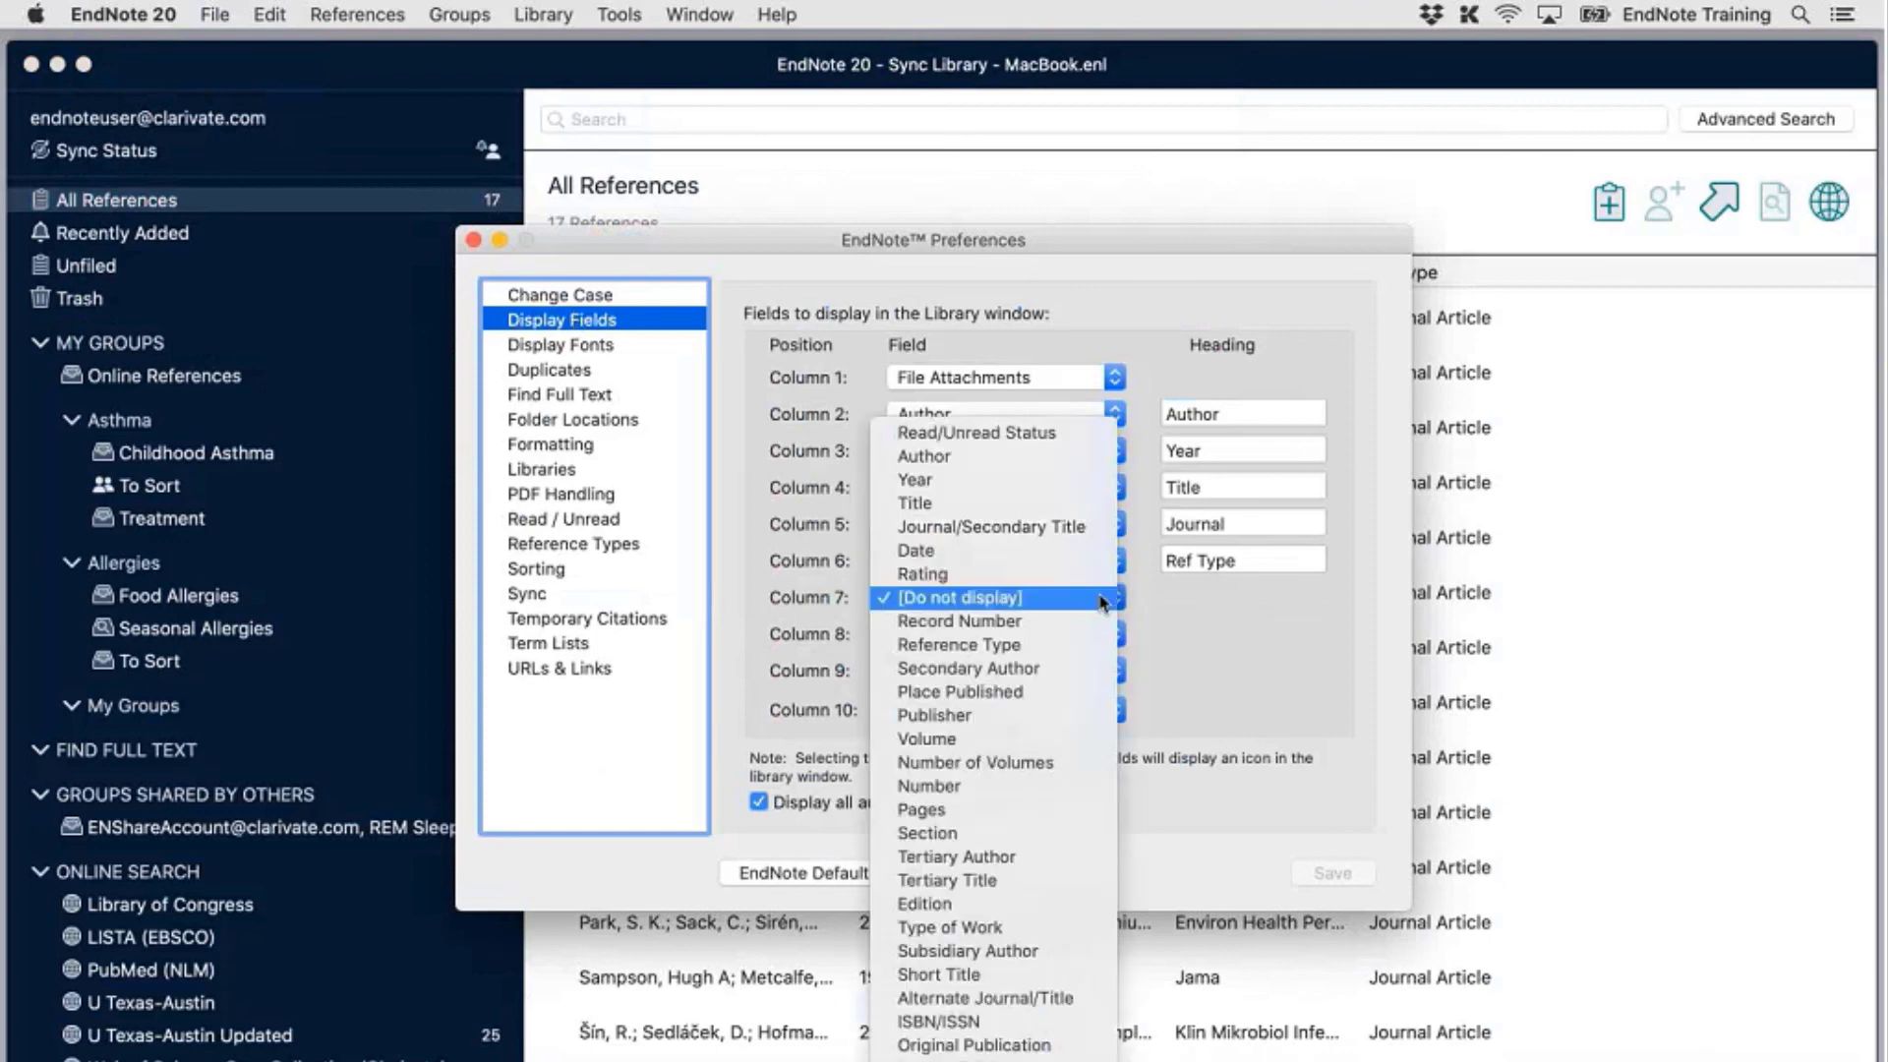
scroll(1082, 728, down, 10)
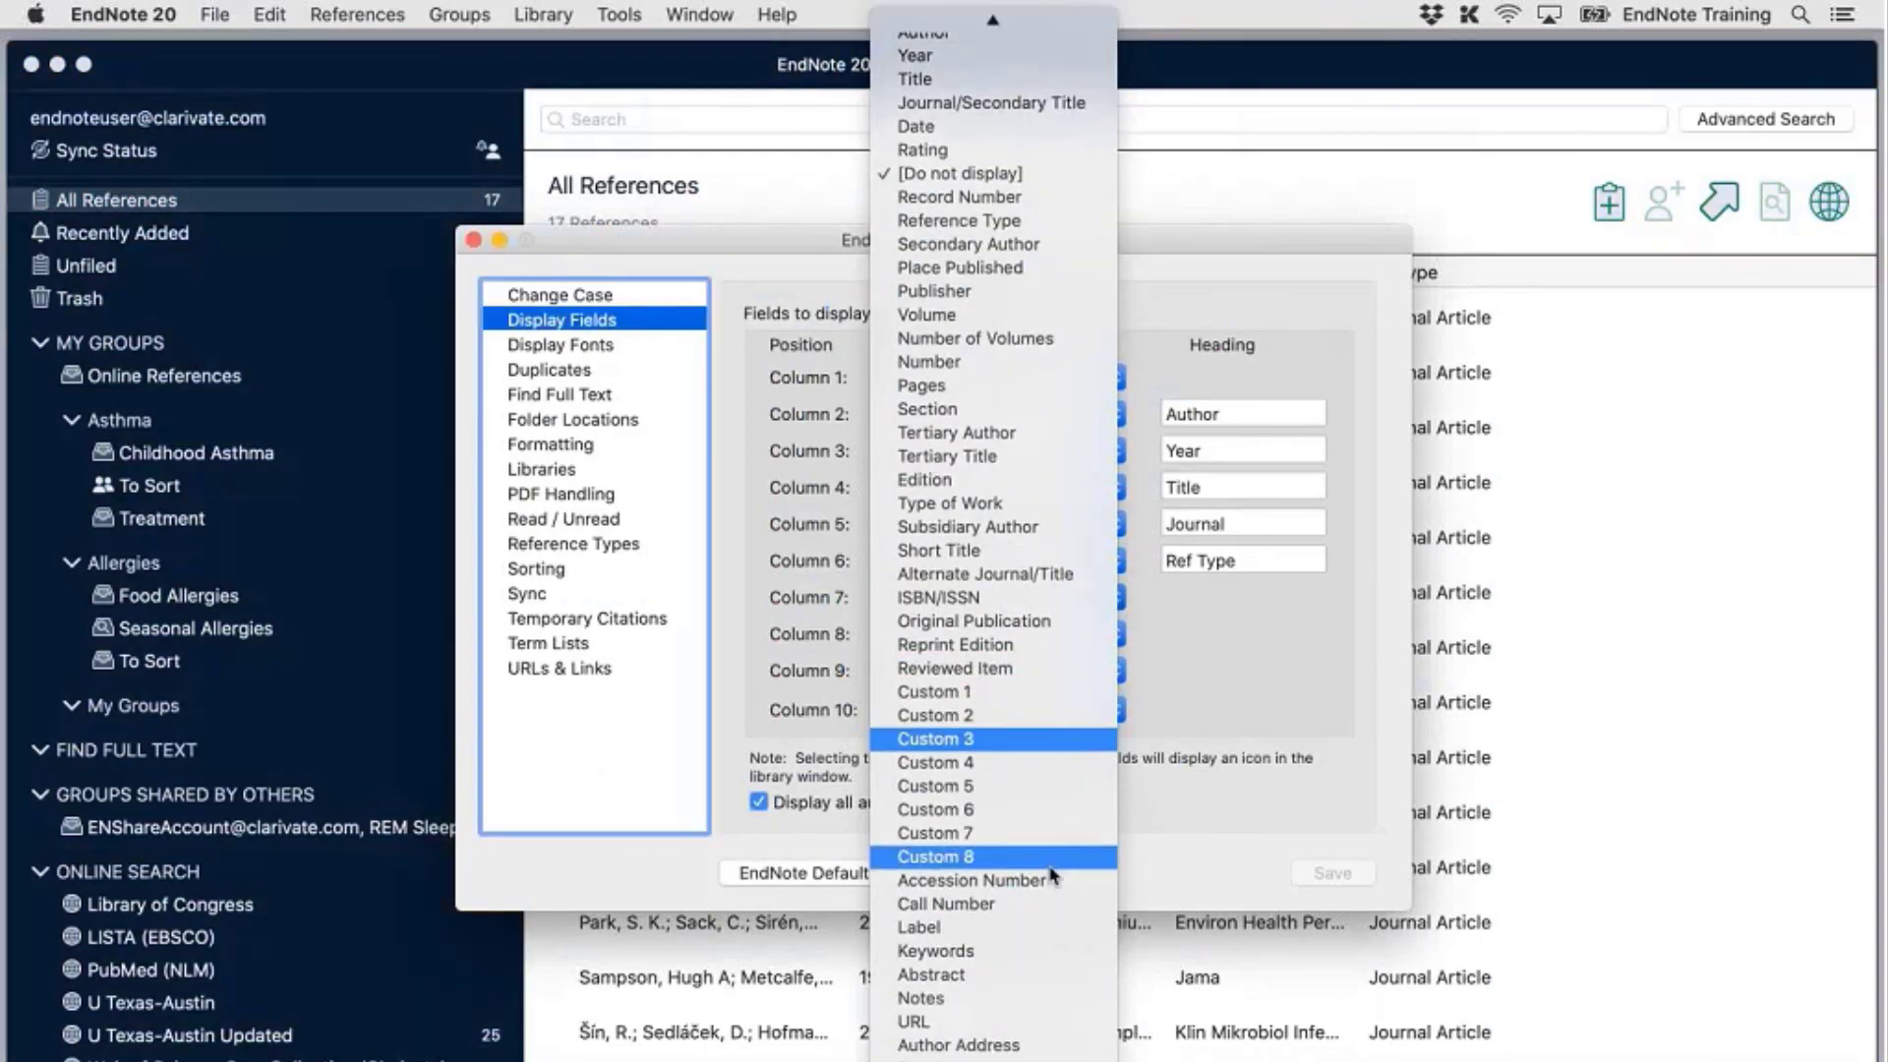
click(1082, 929)
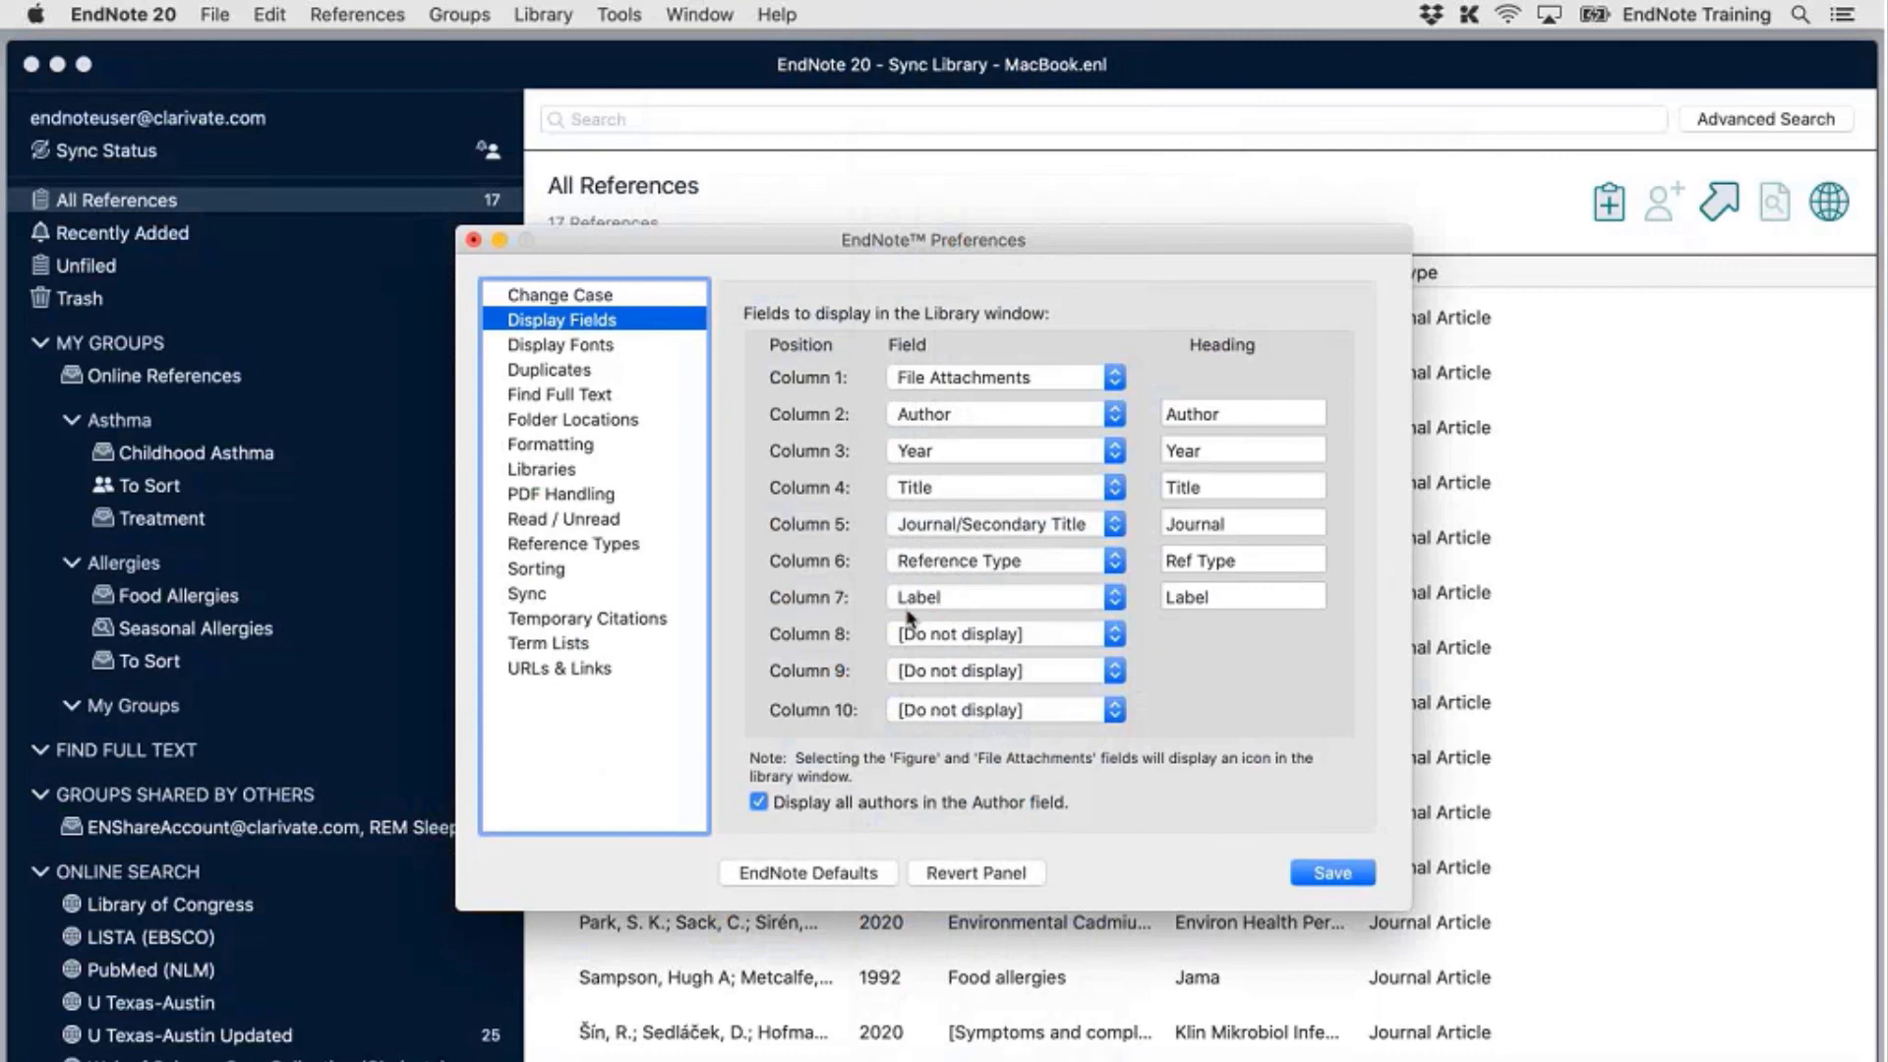
drag(1234, 596, 1136, 596)
text(Fil)
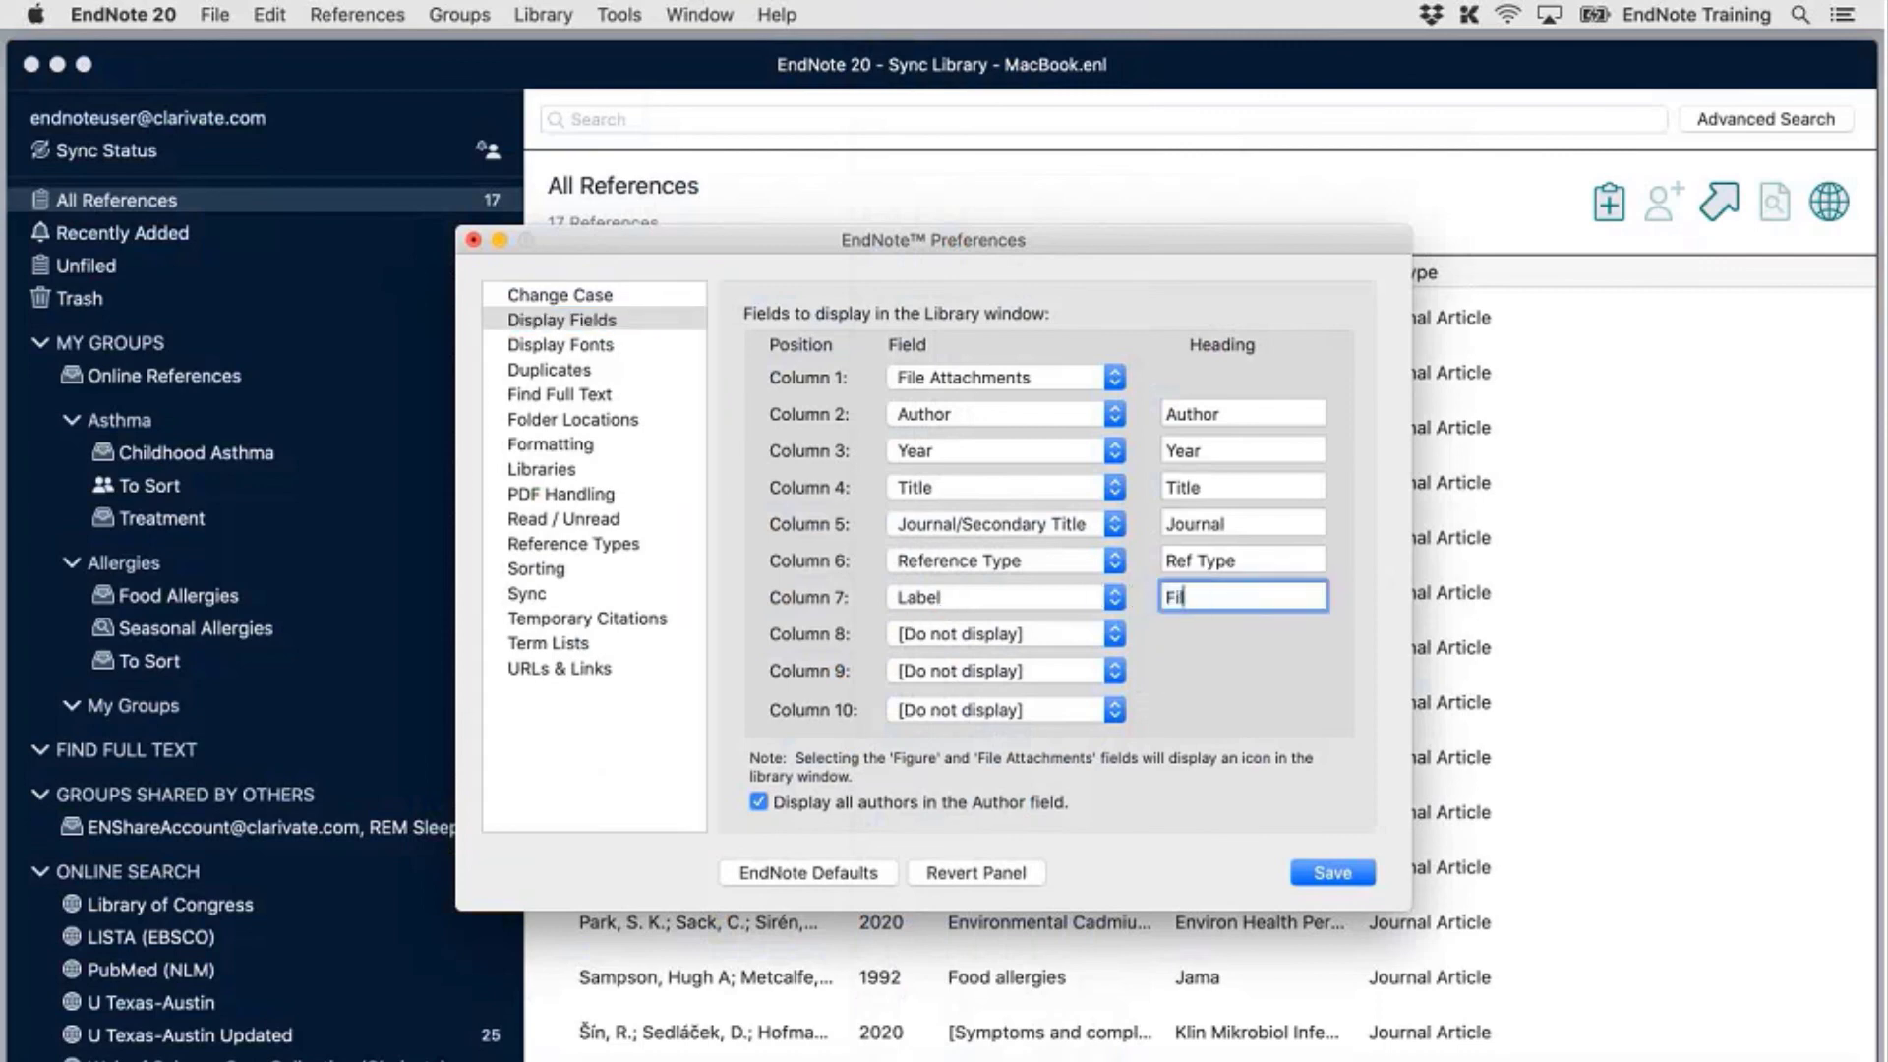
text(ing Number)
click(1312, 868)
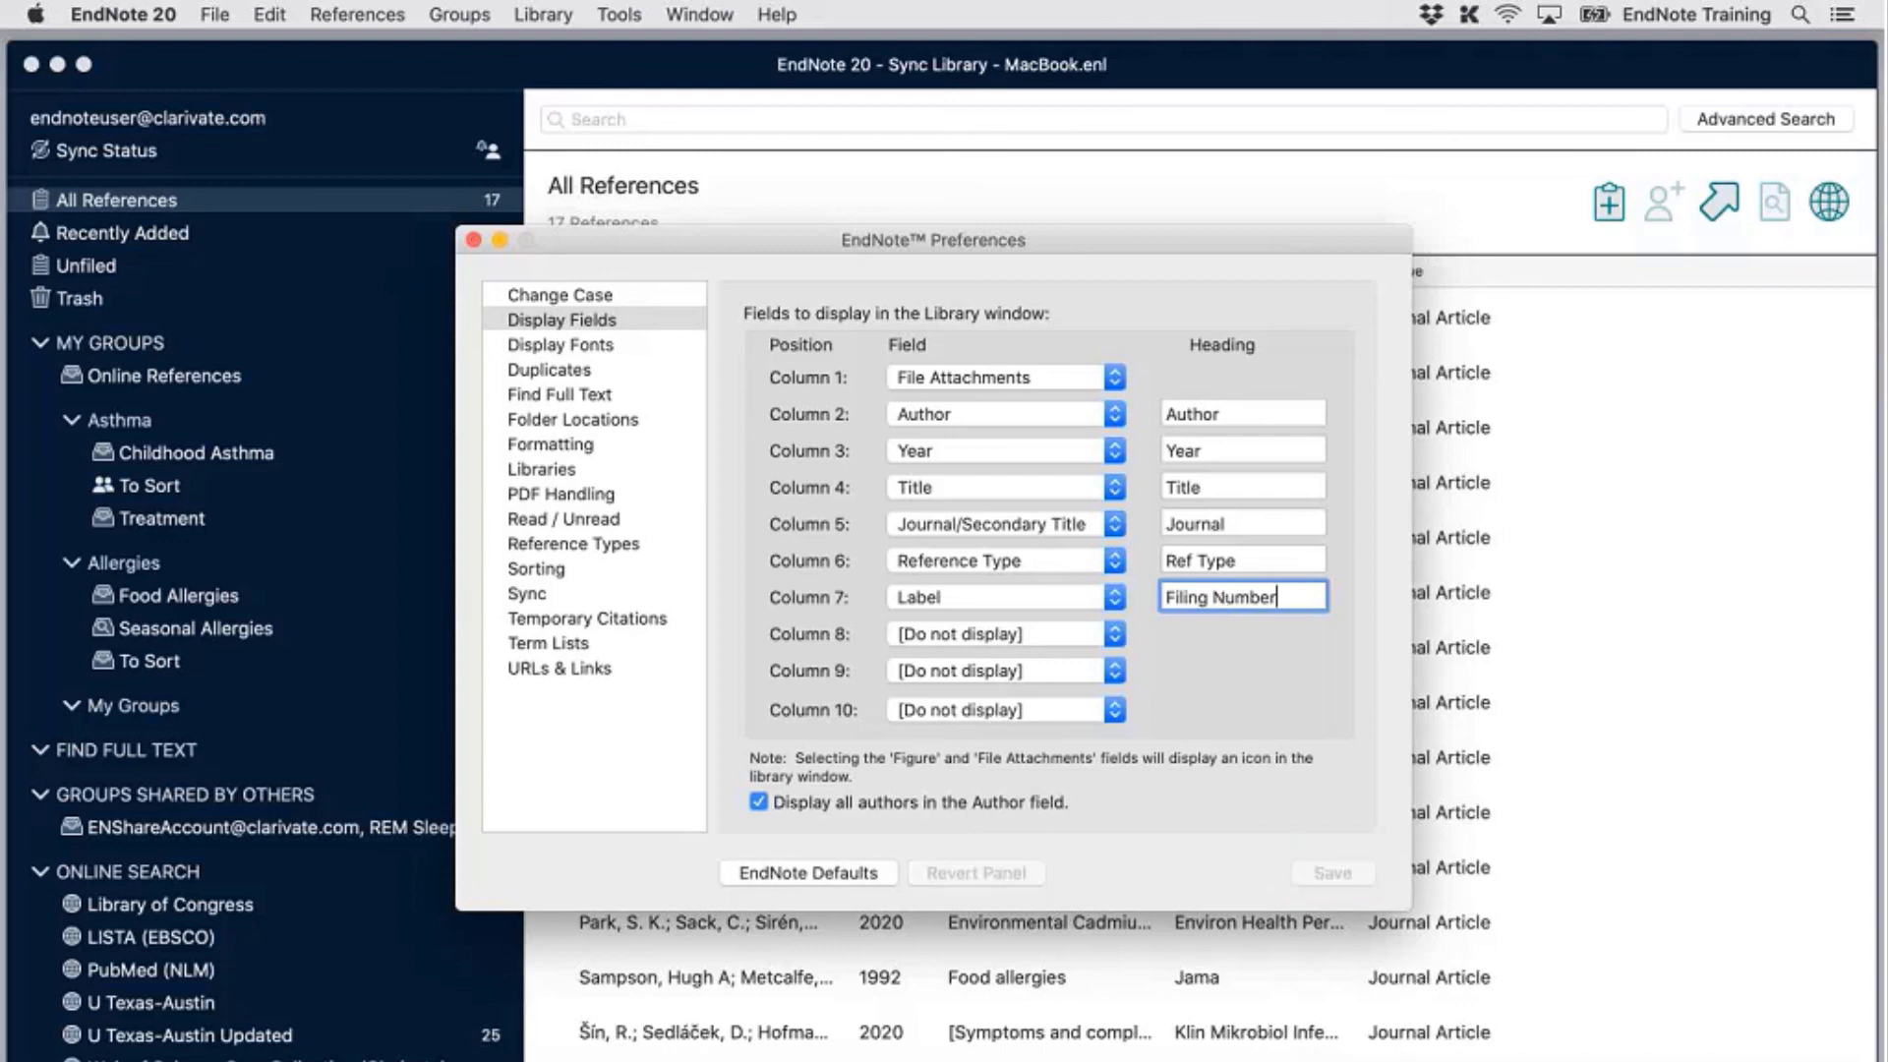
click(473, 240)
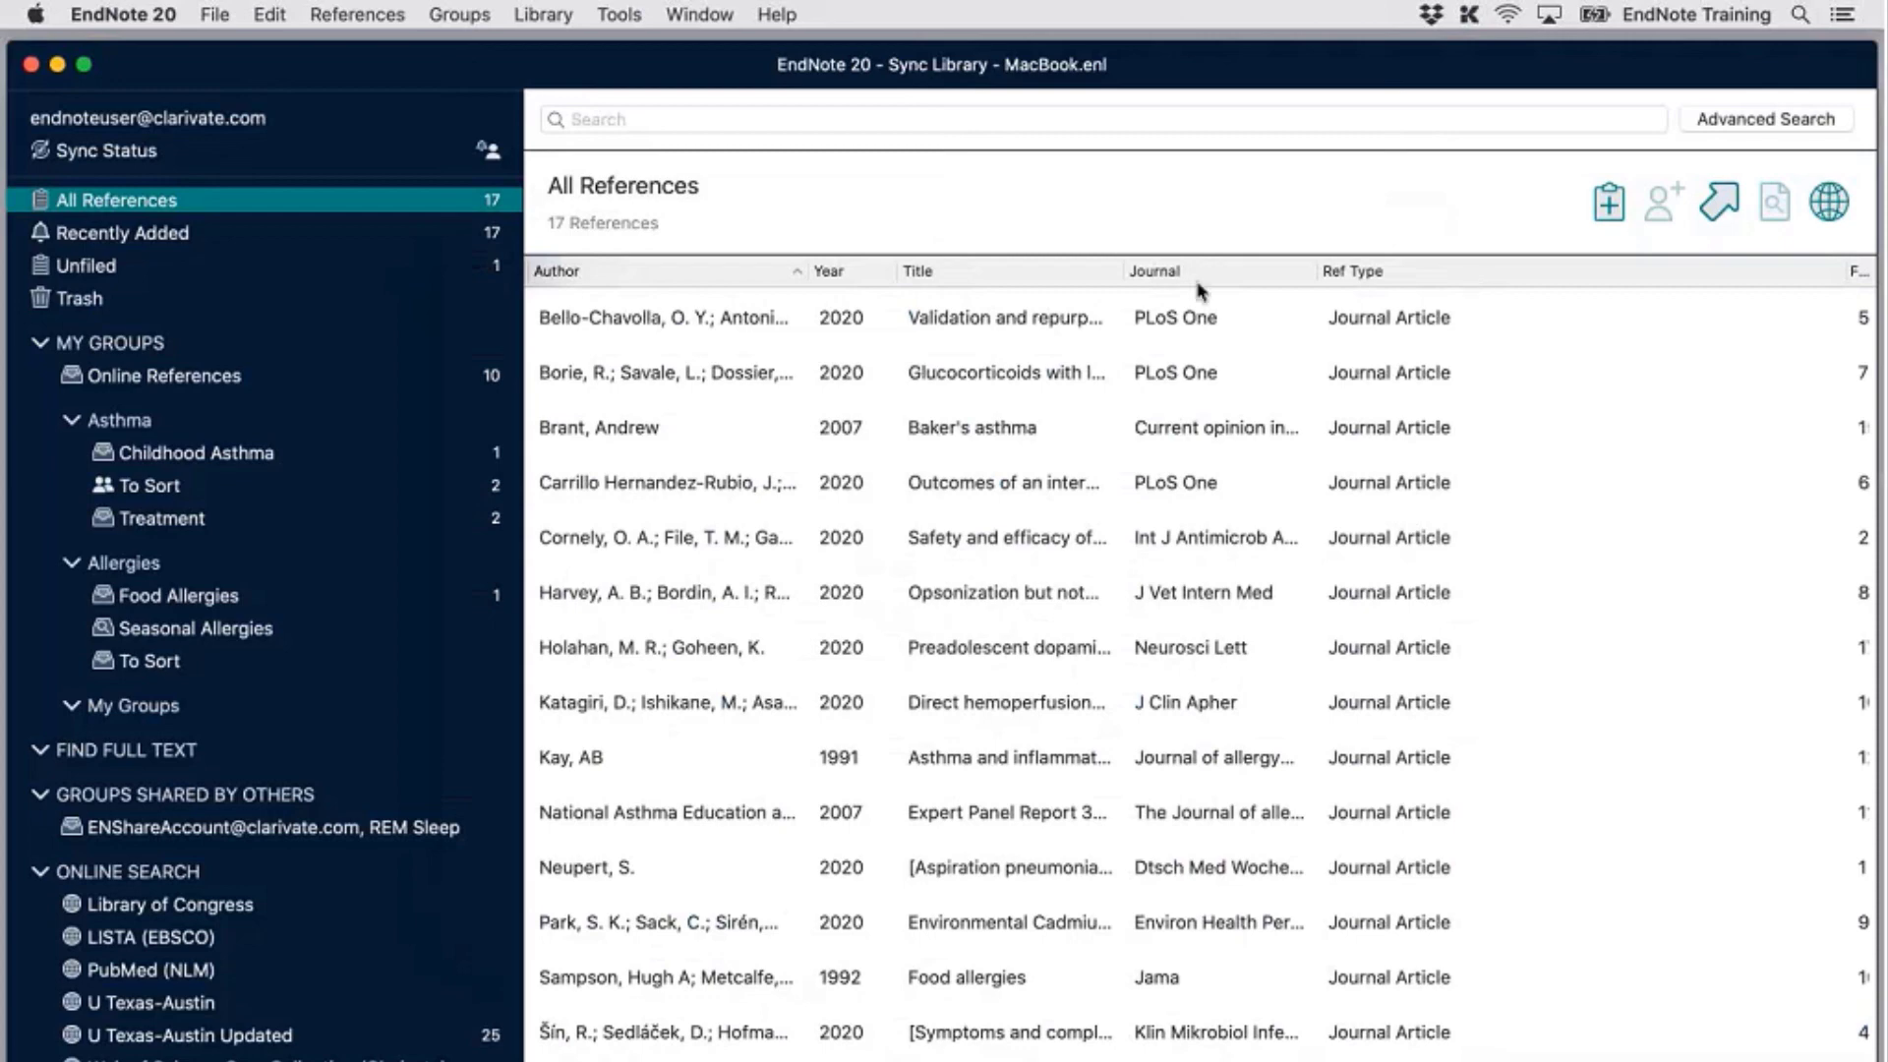
Narrow the Ref Type column and sort the 17 references by Filing Number, ascending from 1
click(1275, 274)
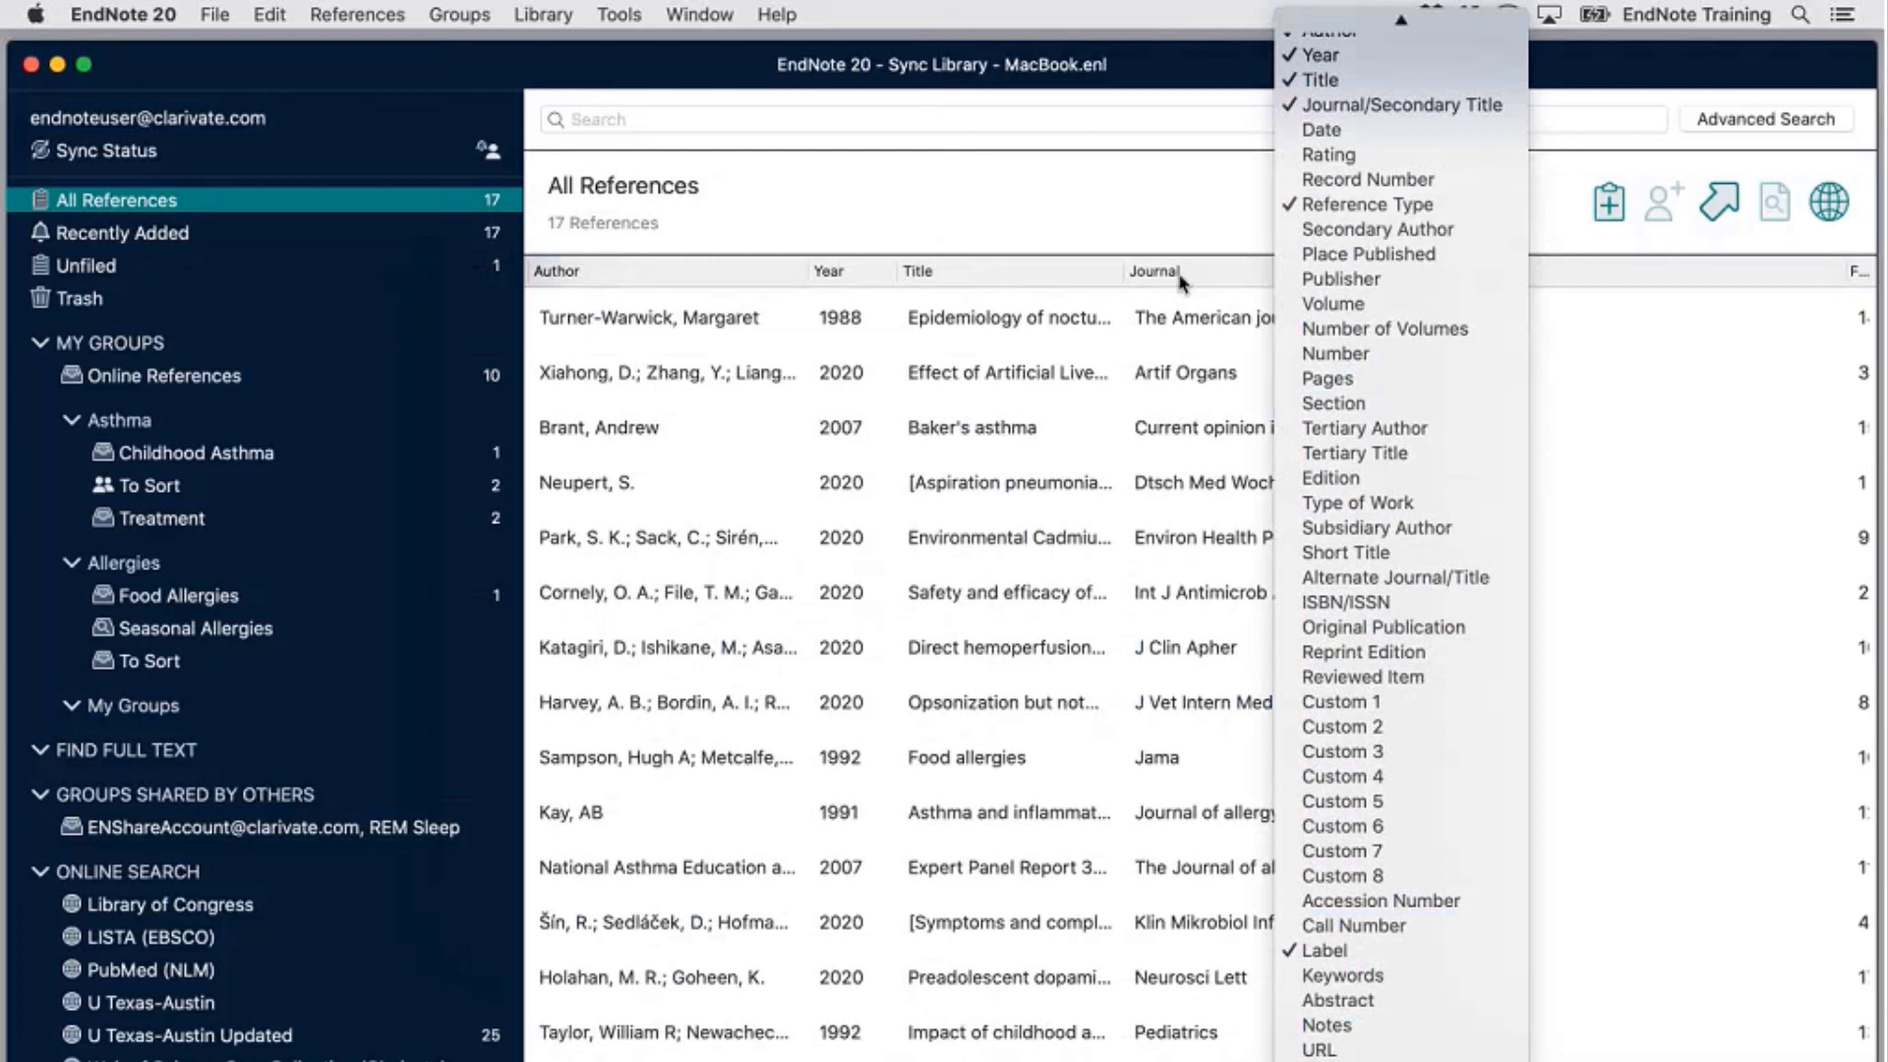
click(1165, 211)
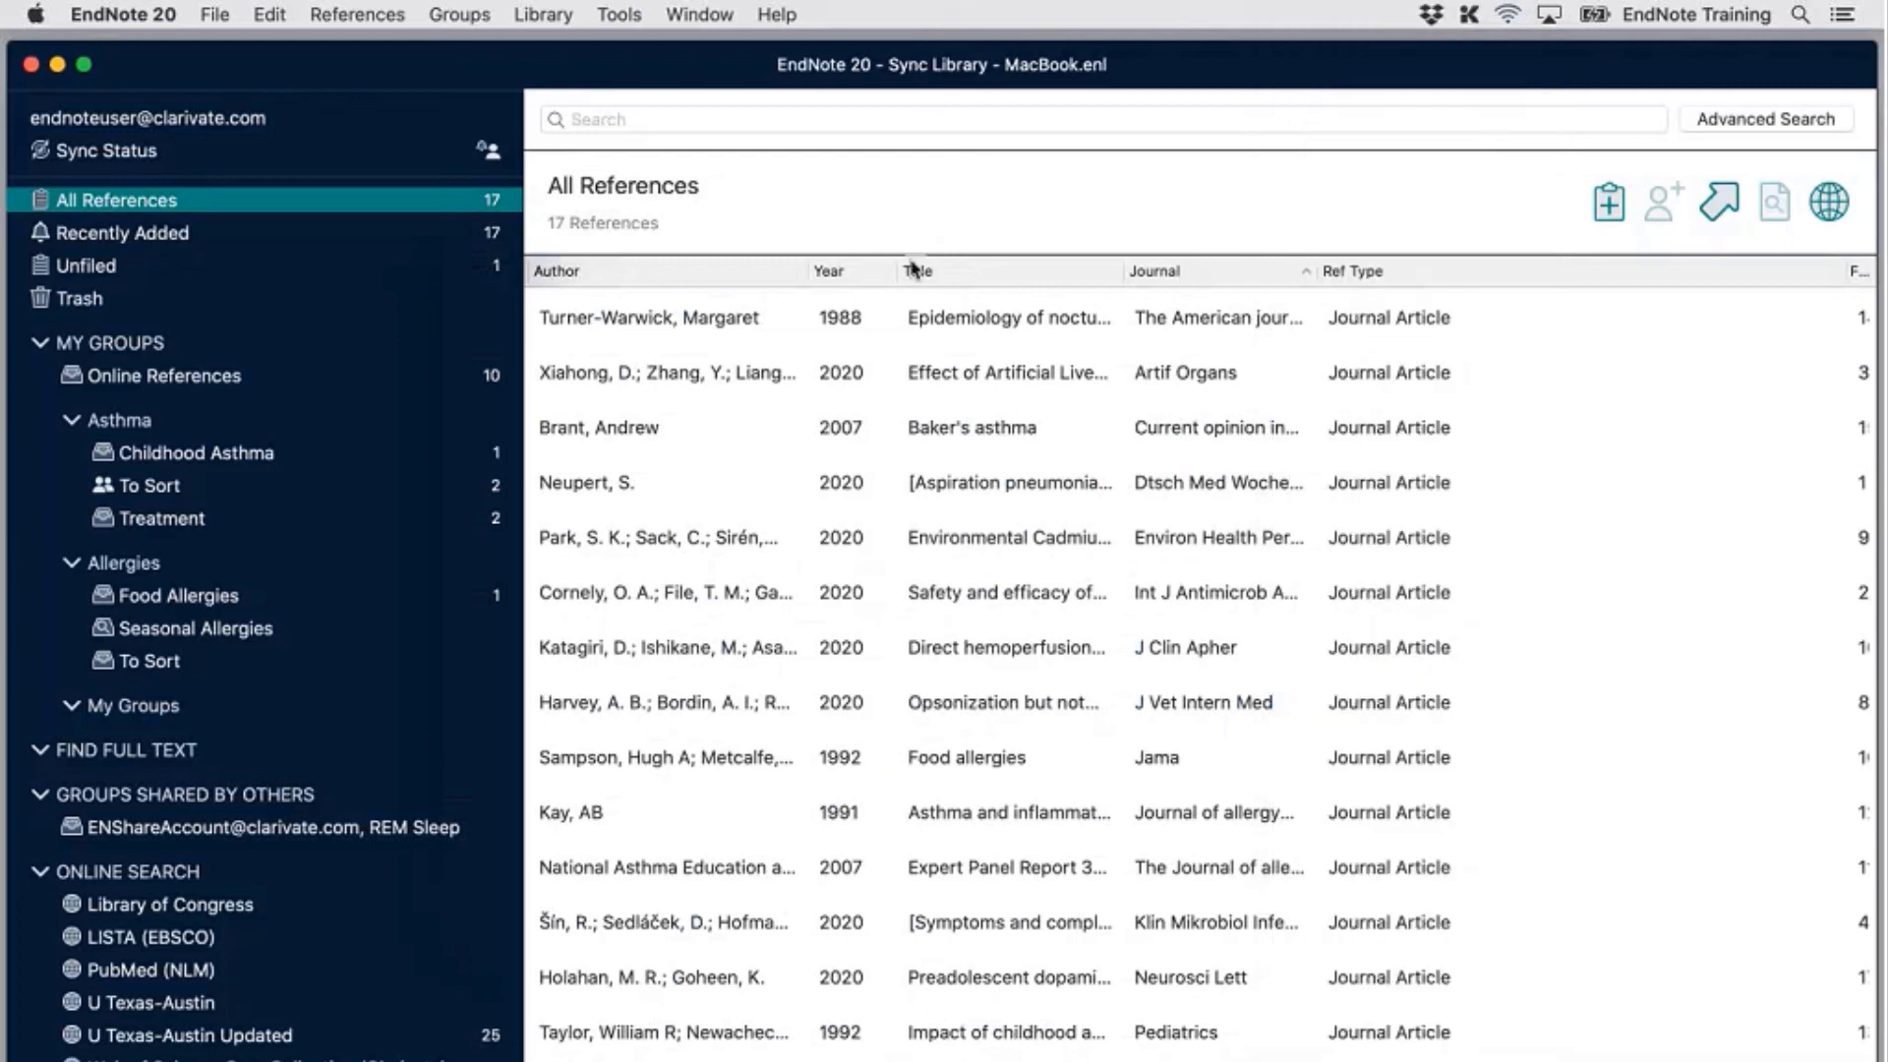
right_click(1231, 261)
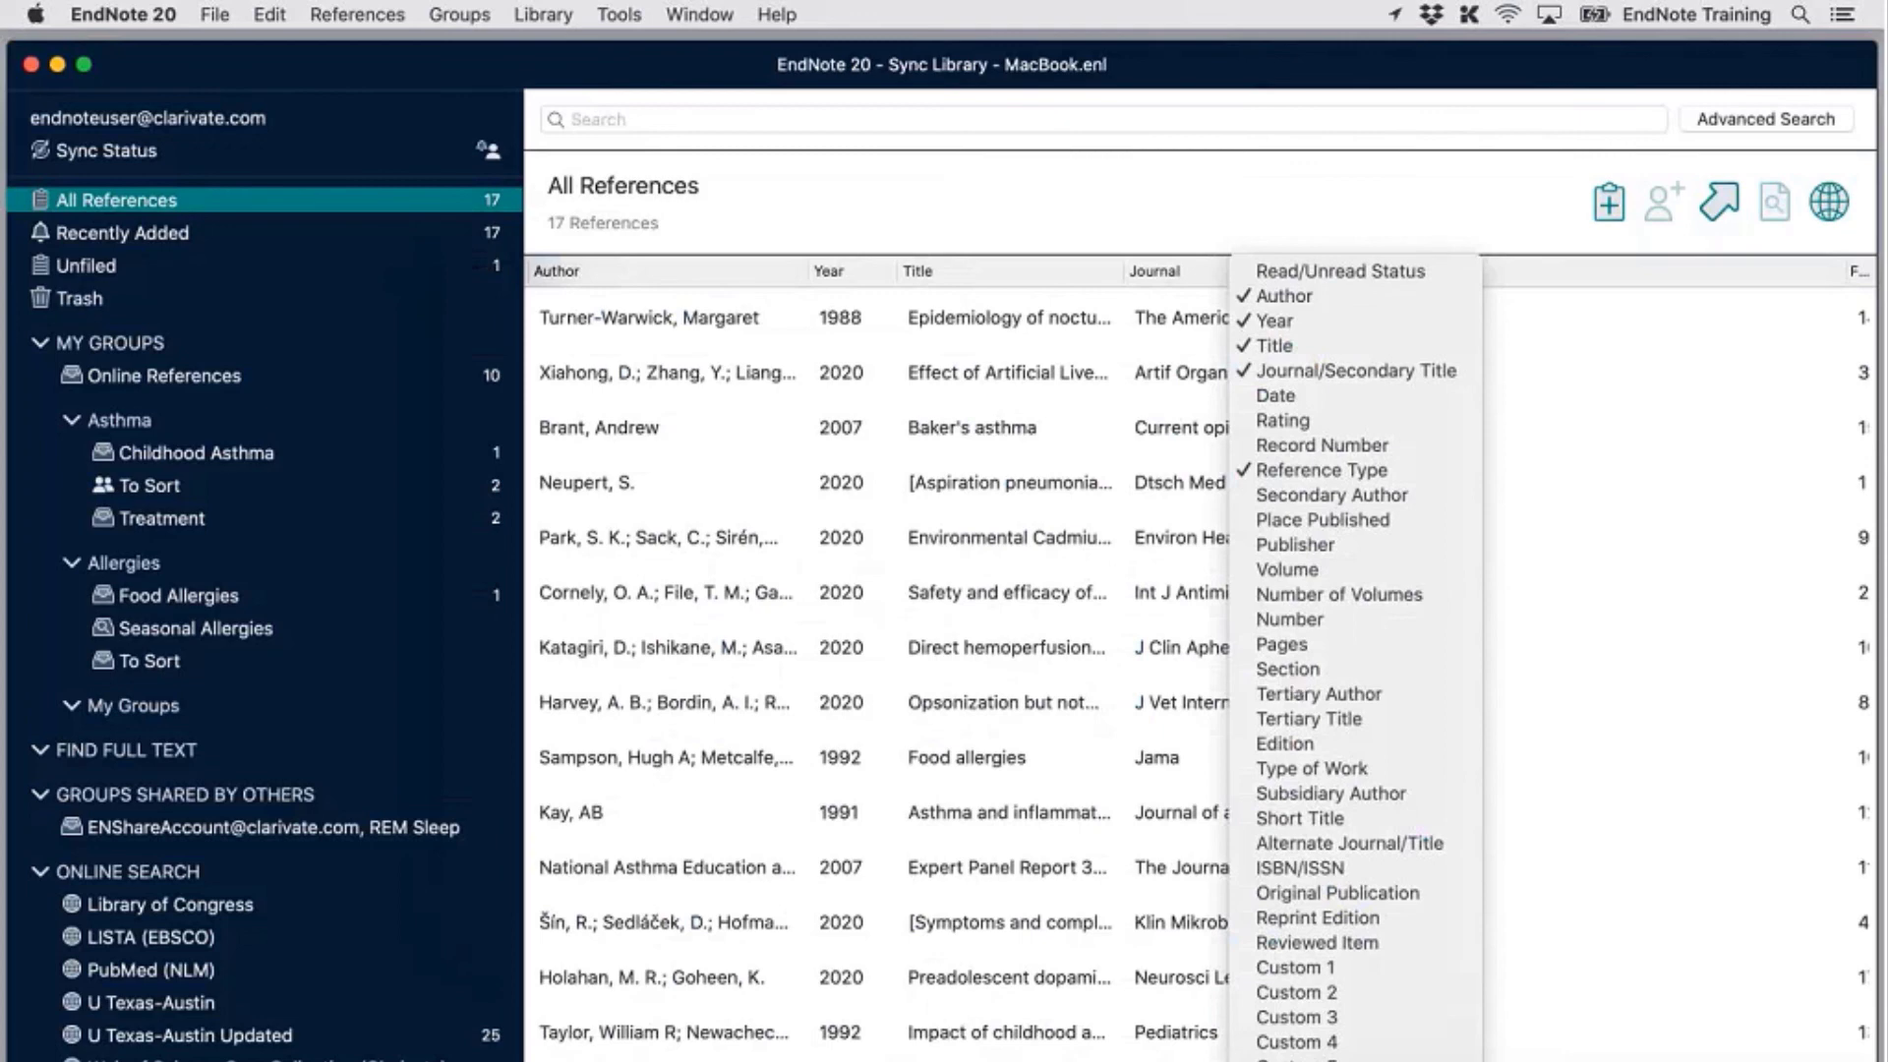
click(1446, 202)
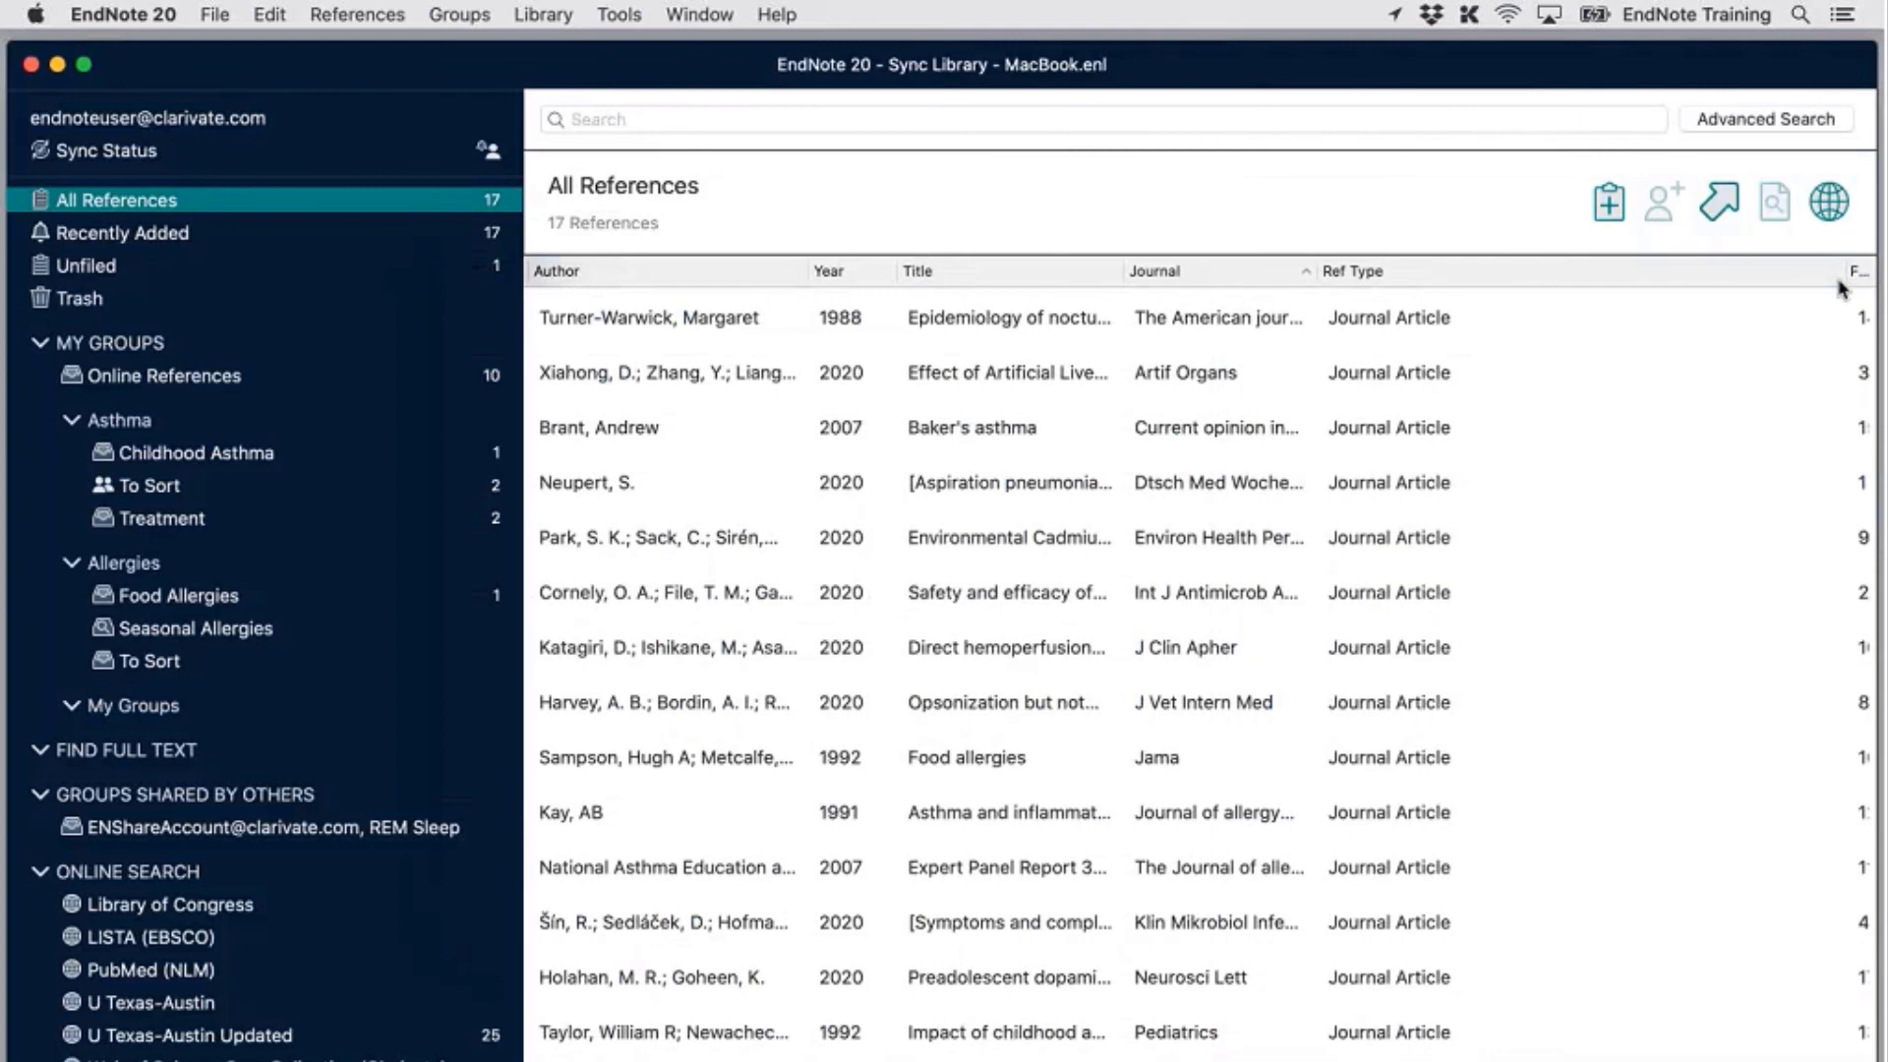
drag(1849, 271, 1646, 272)
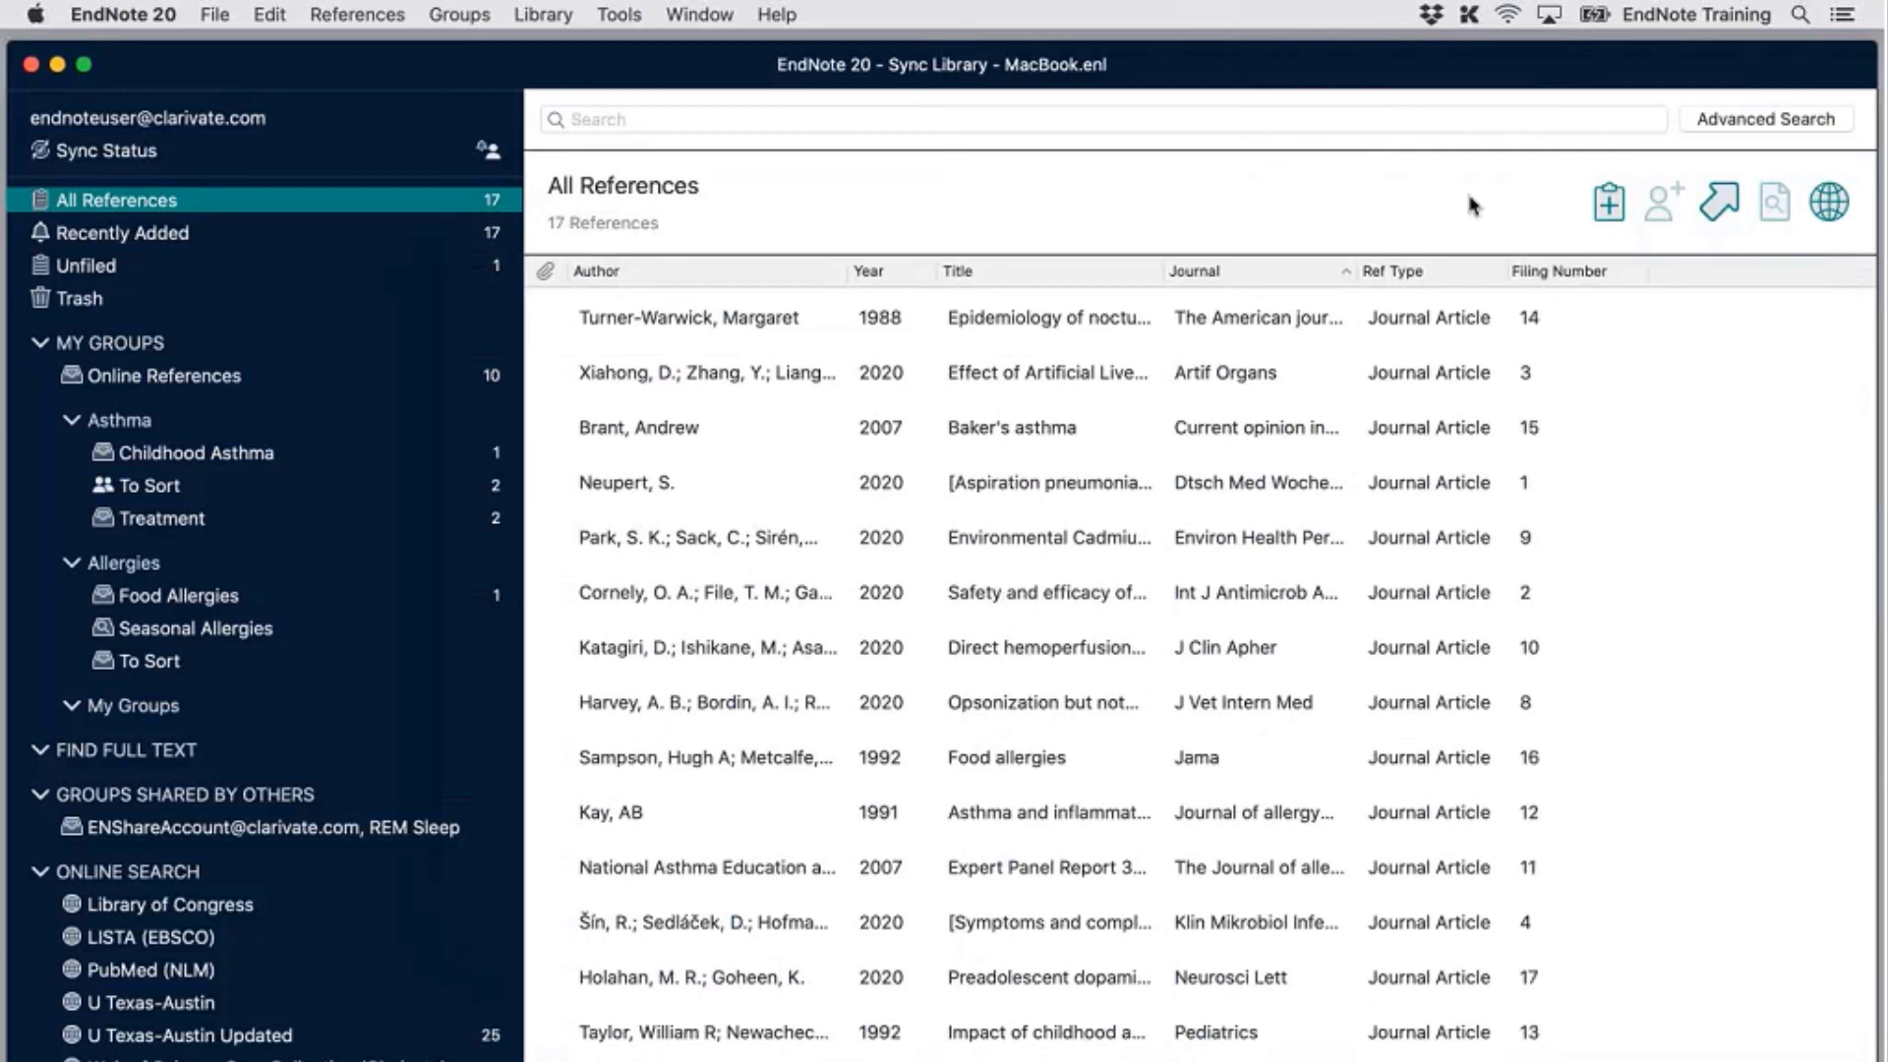
click(1549, 276)
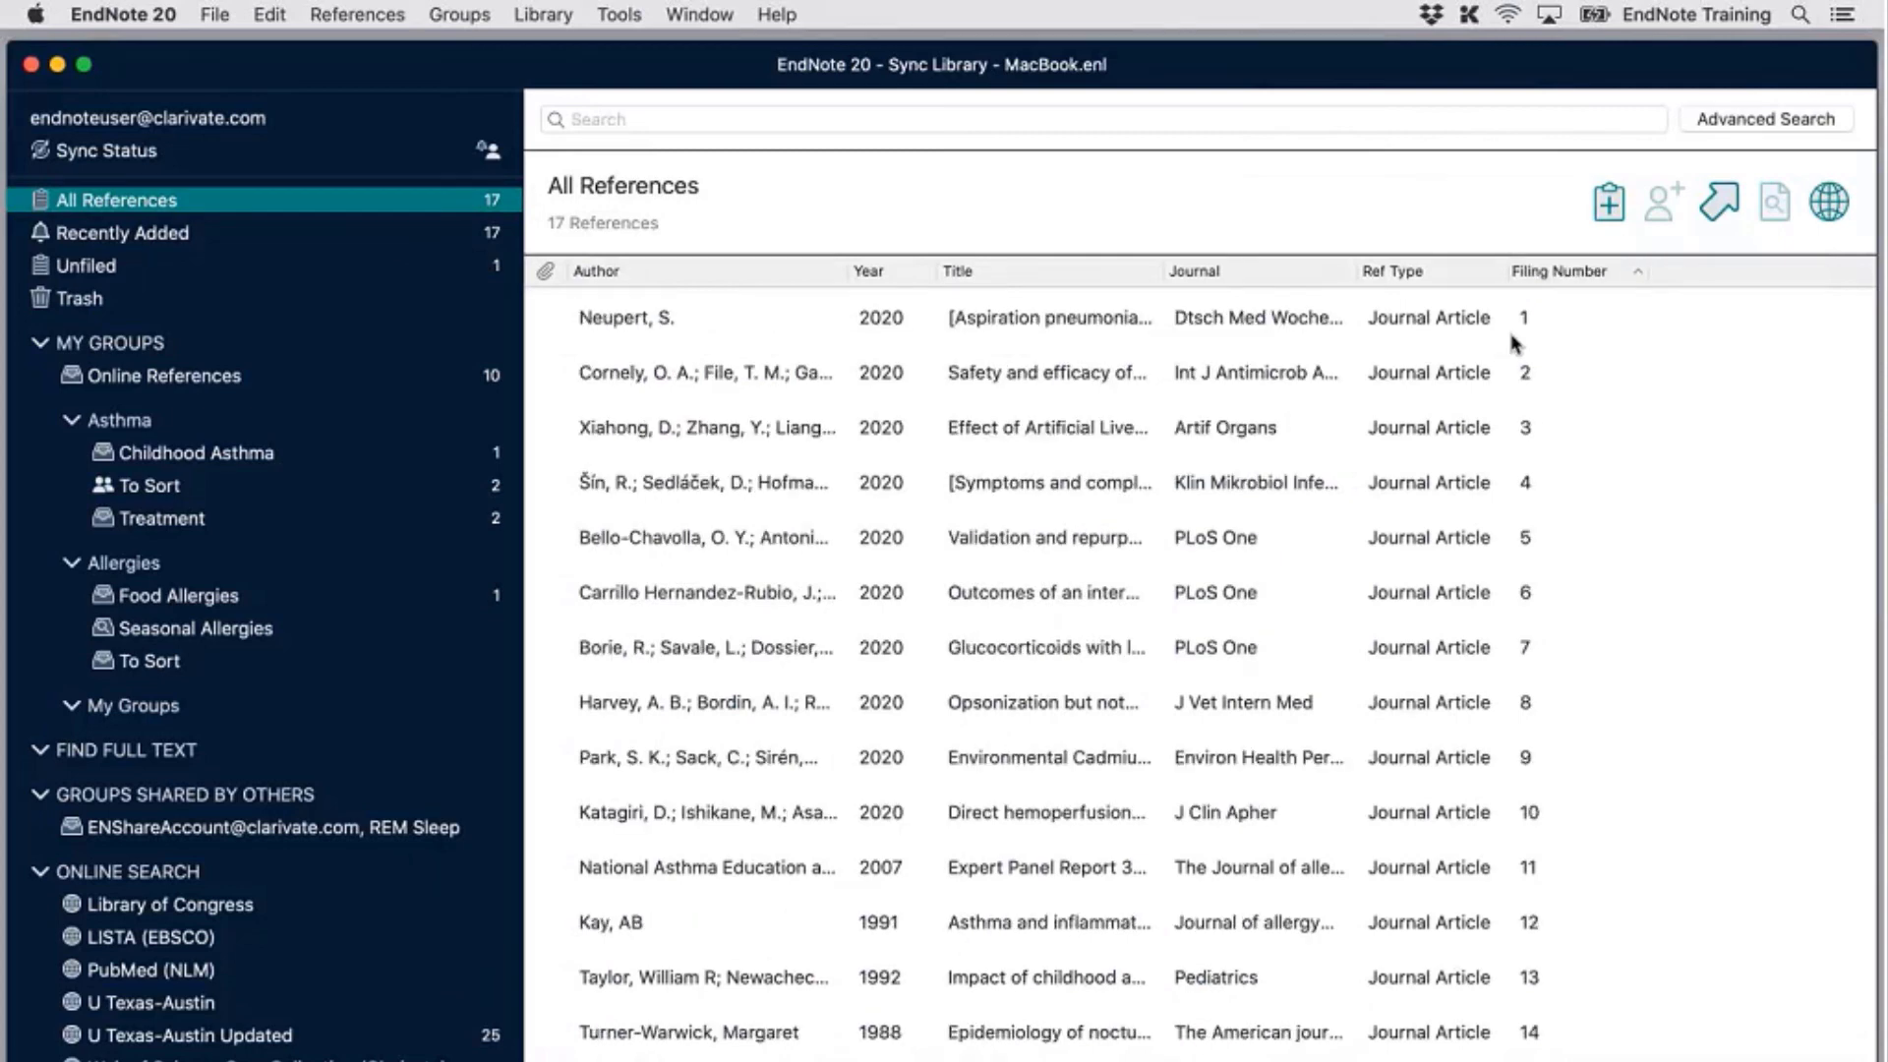
Move Ref Type ahead of Journal and view references 1 through 4 in the editor
click(1512, 340)
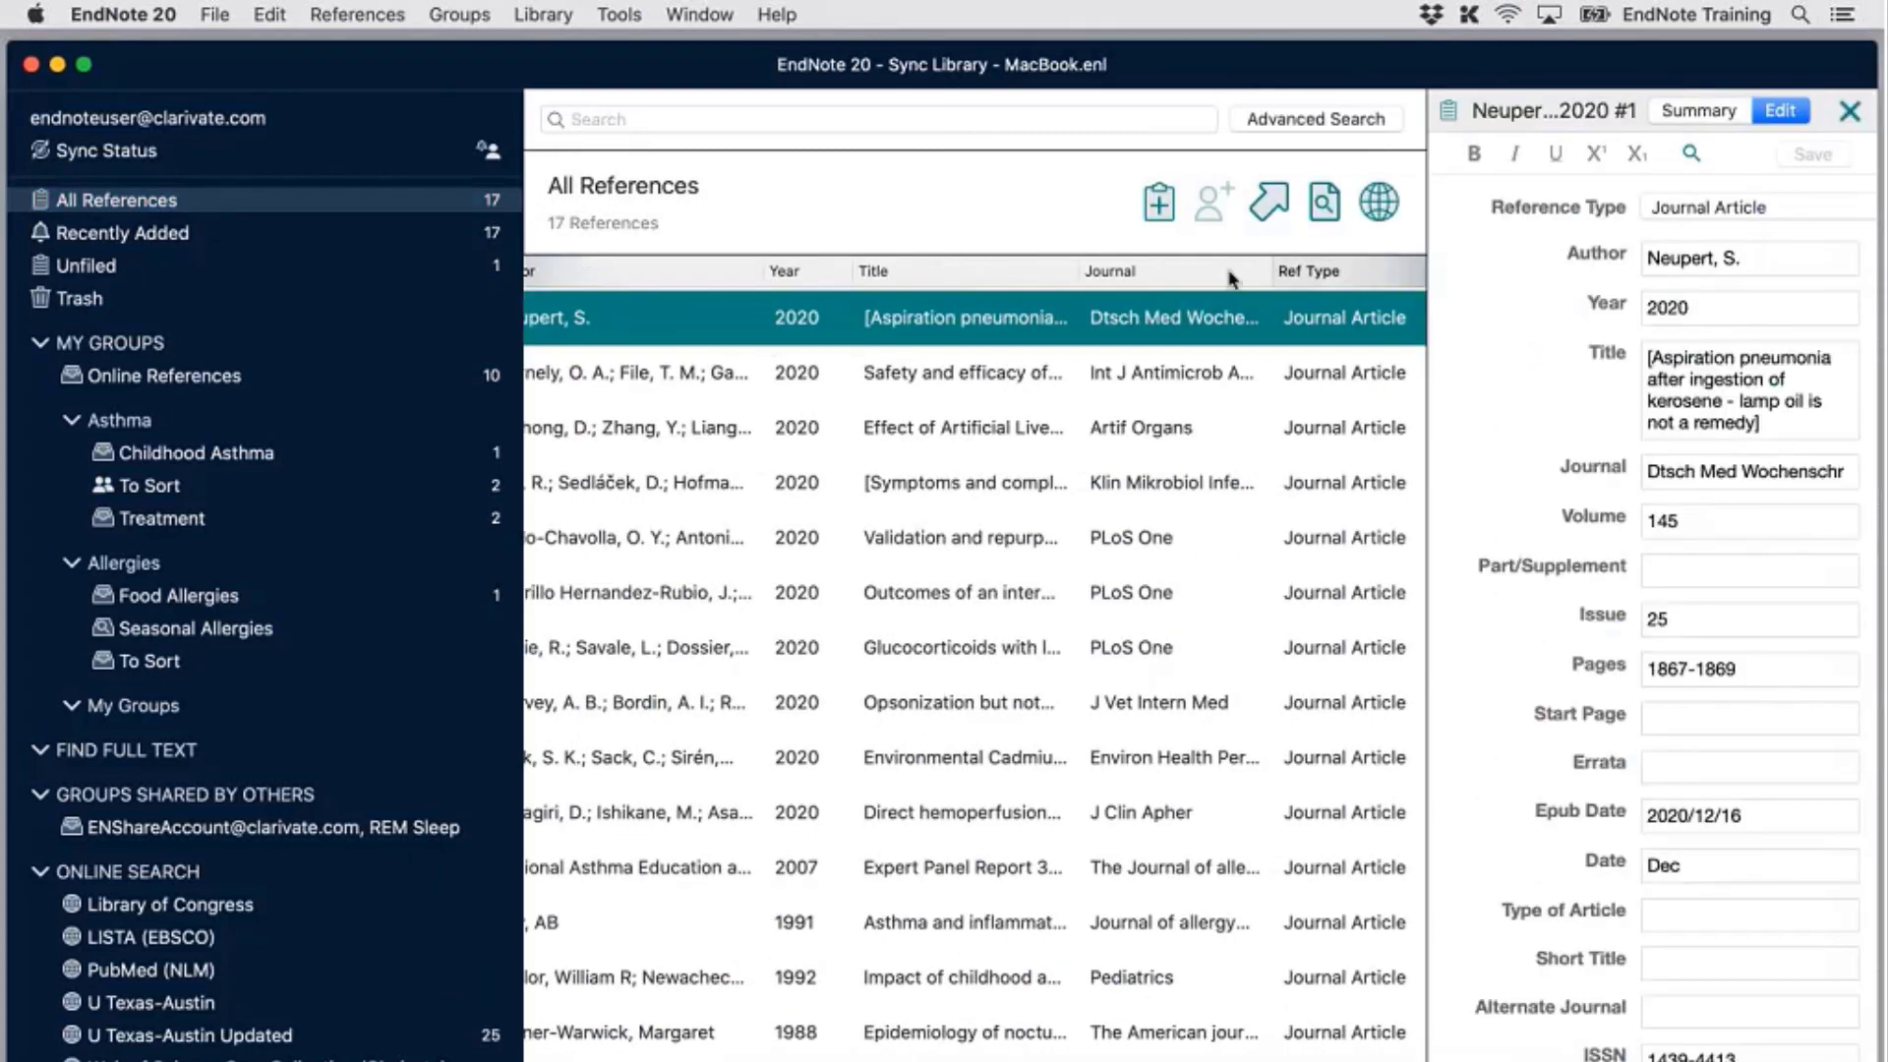
drag(1278, 271, 940, 273)
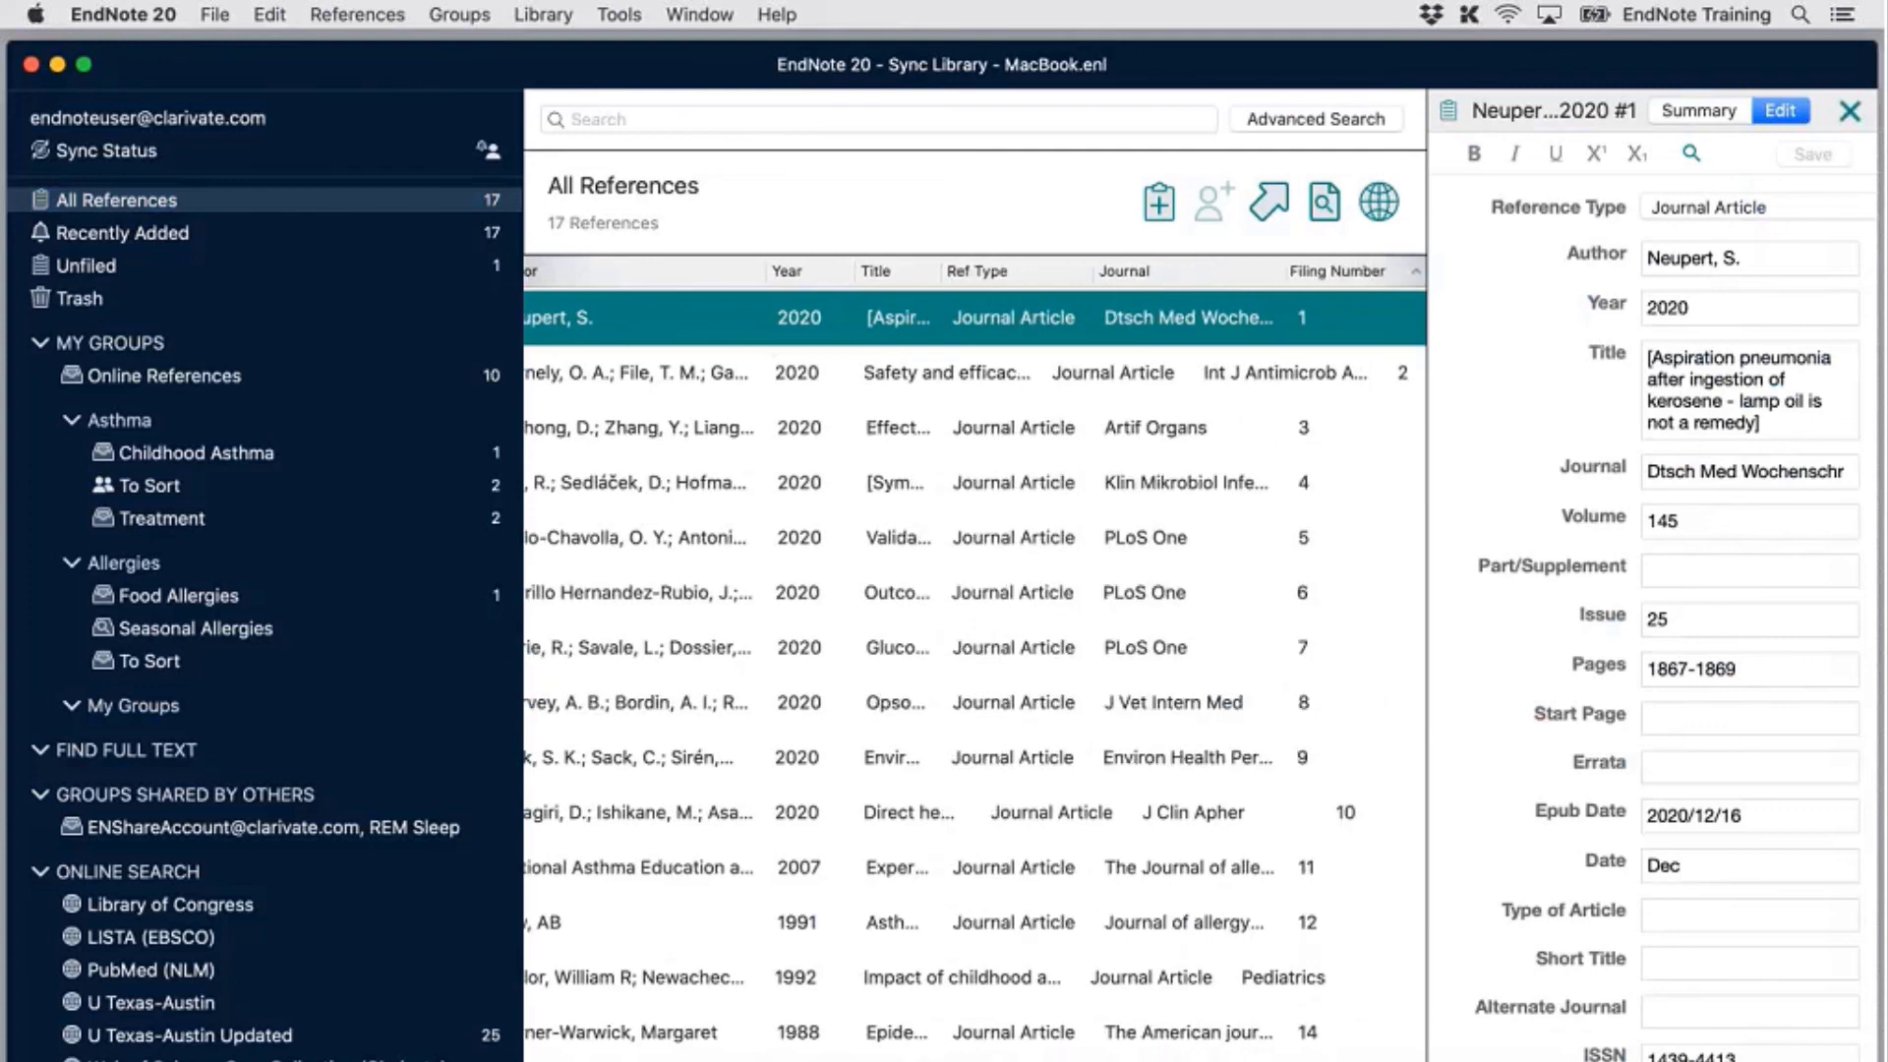
click(1187, 390)
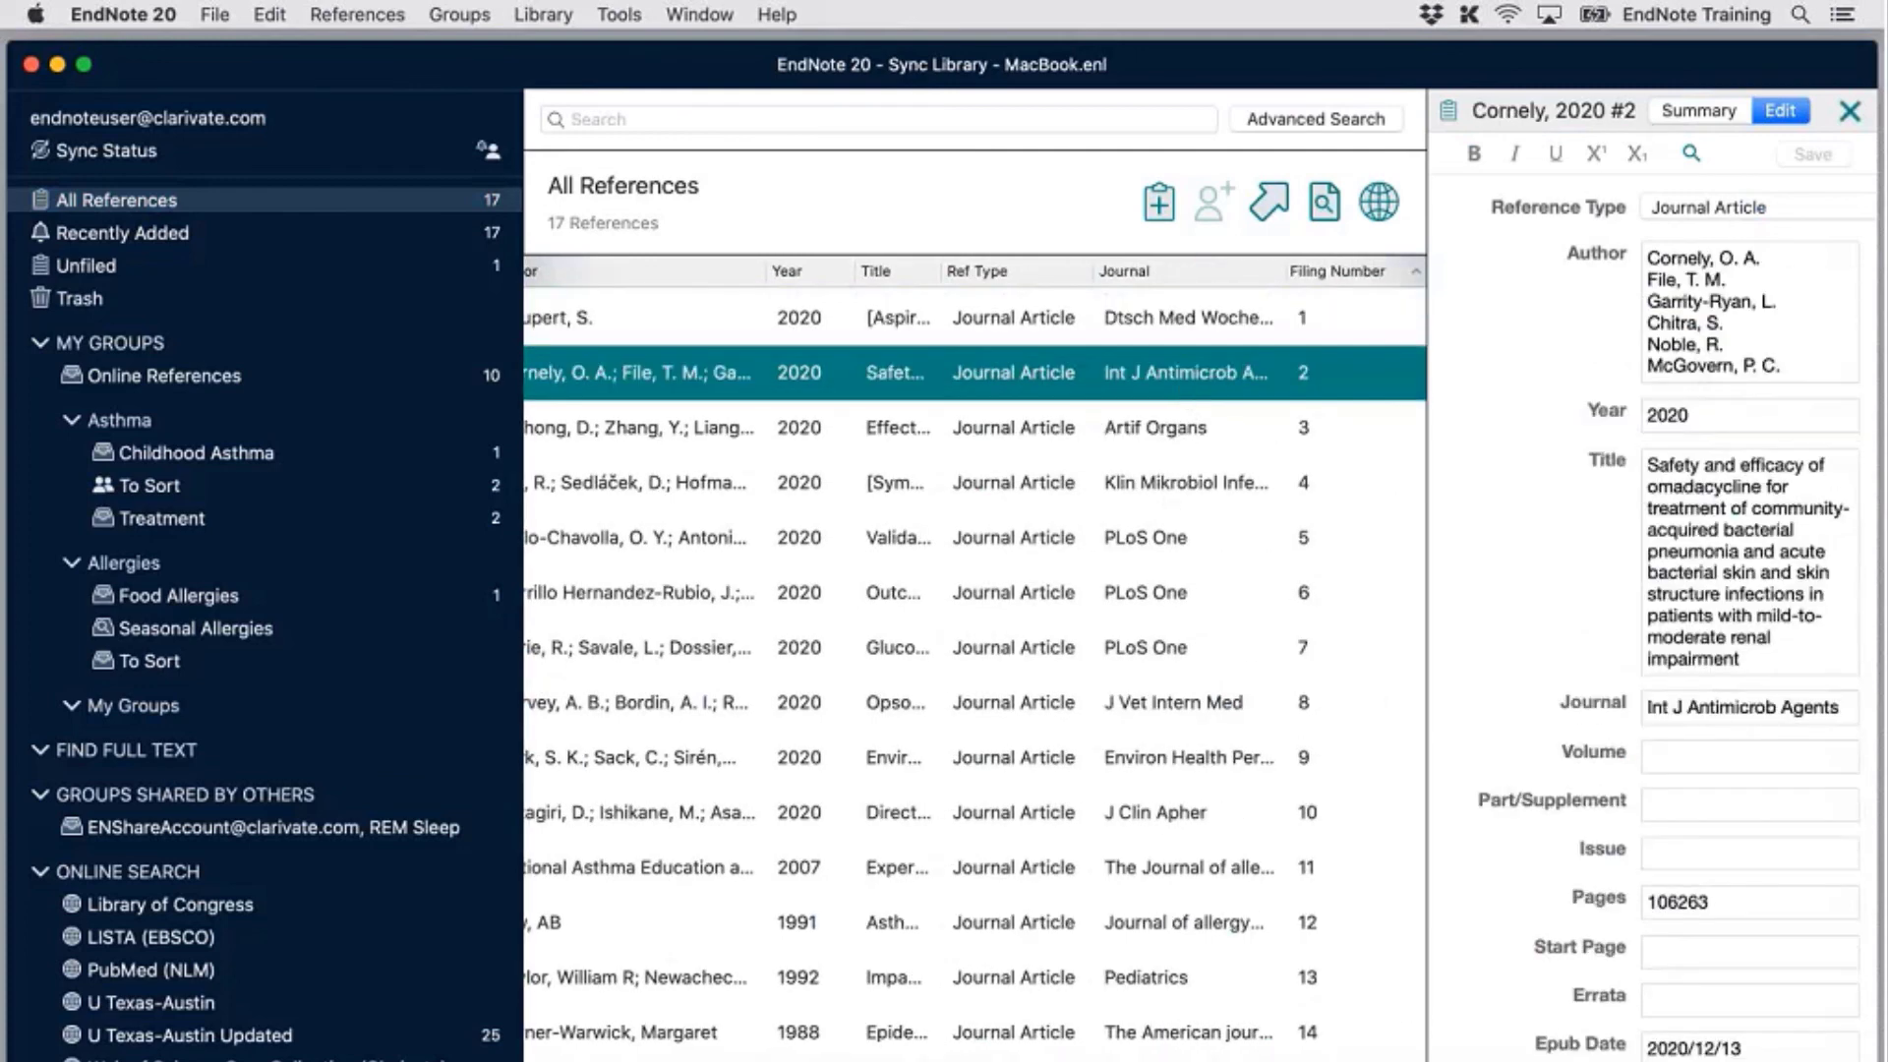
click(1325, 428)
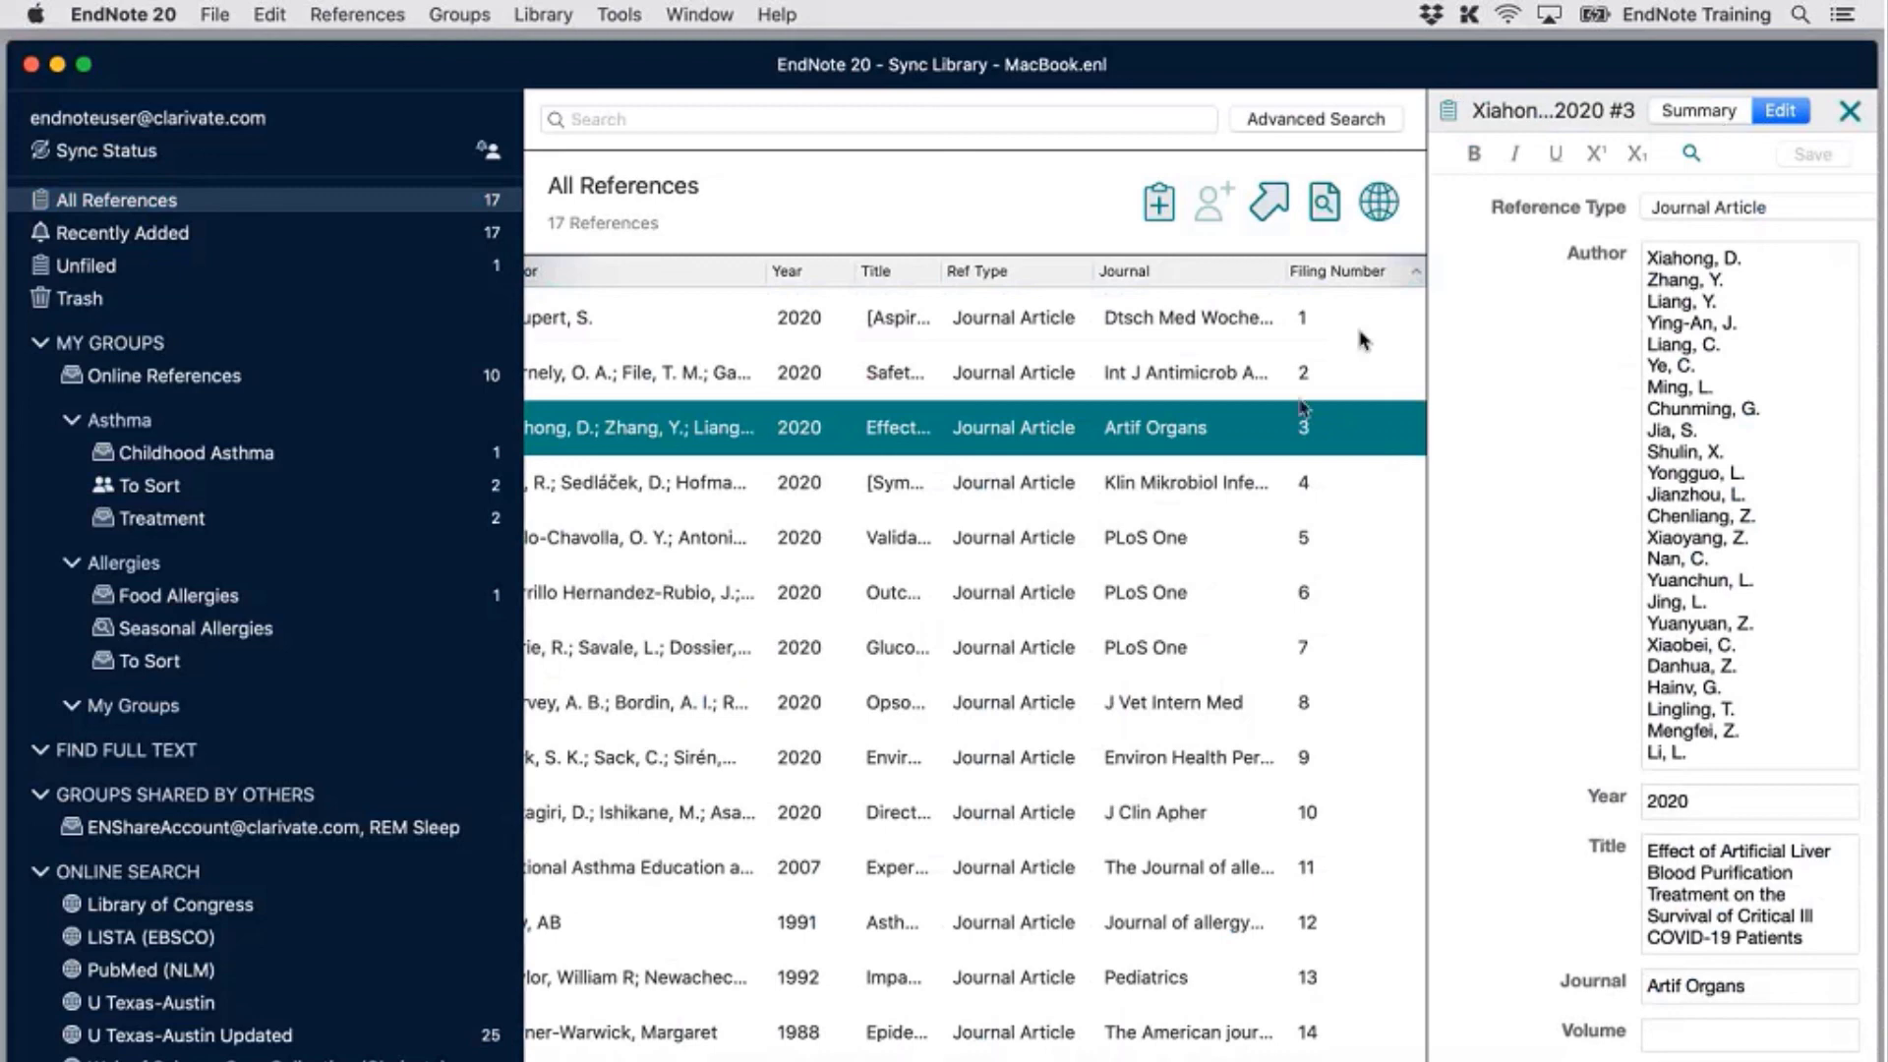
click(1274, 479)
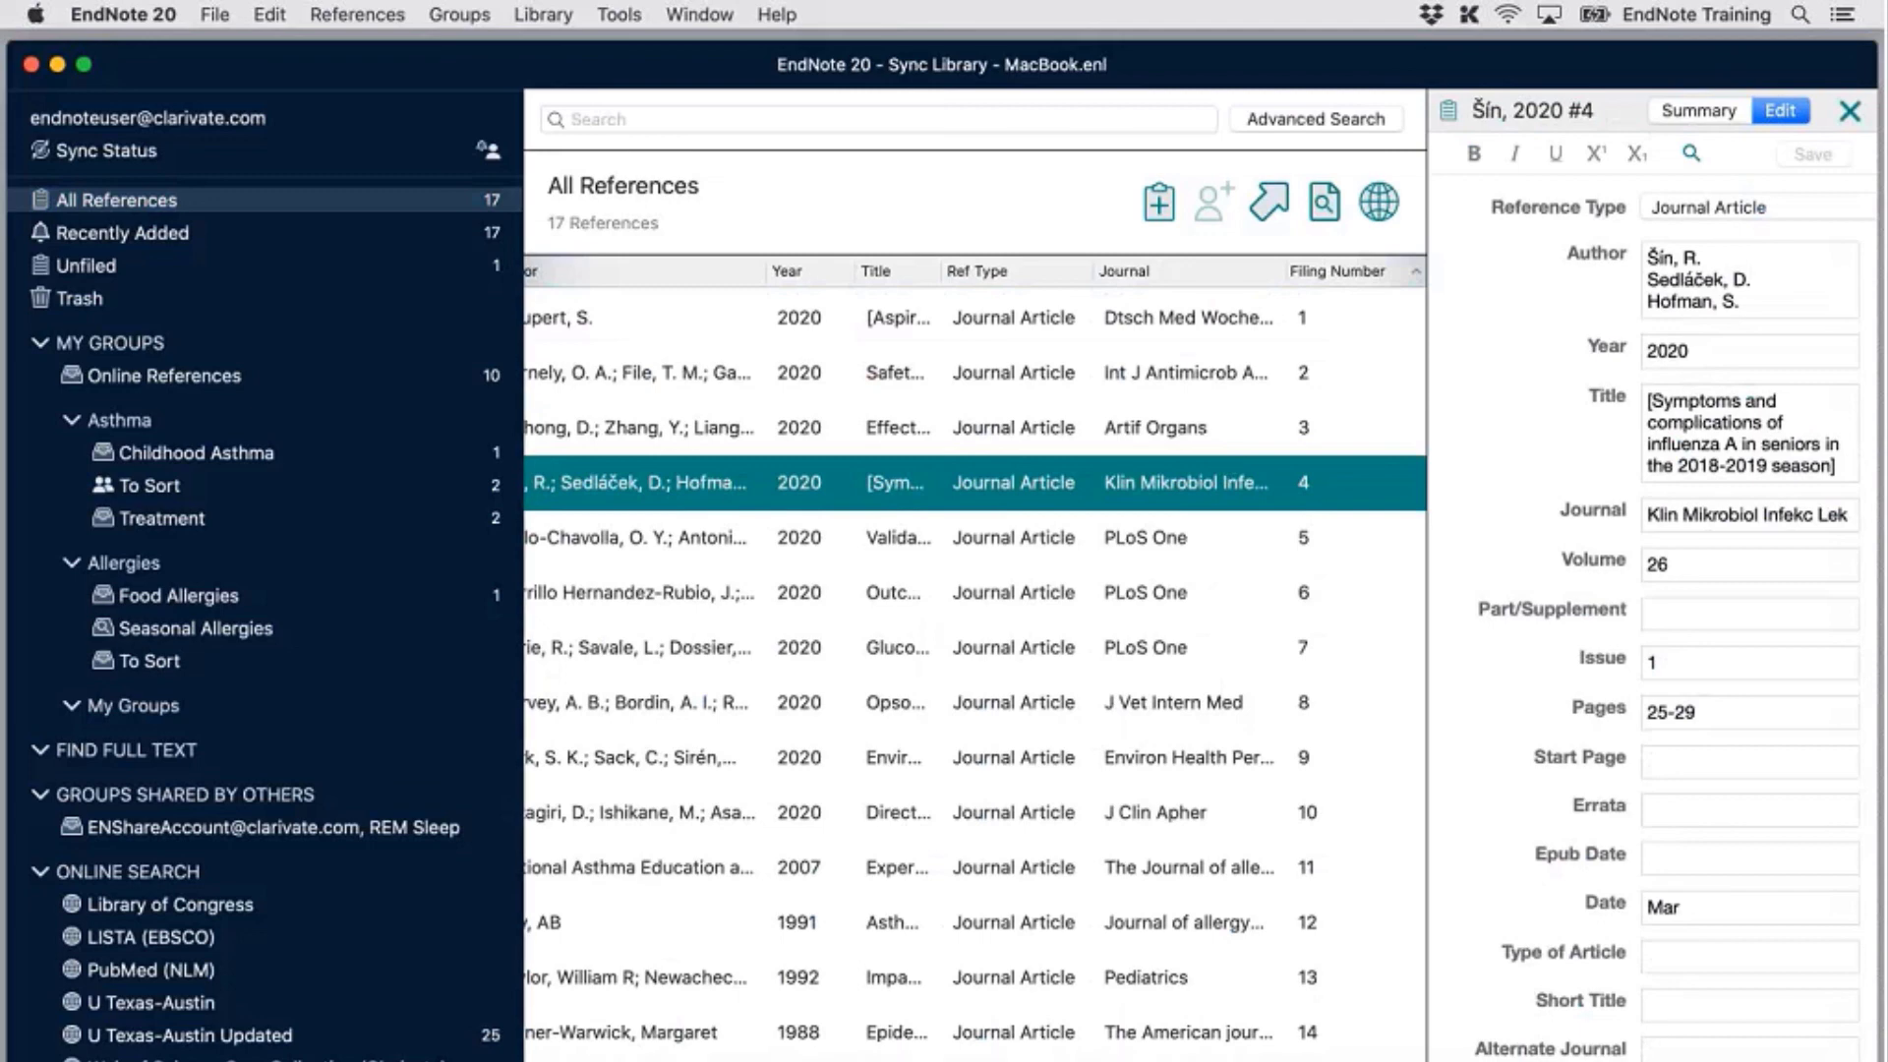
click(528, 11)
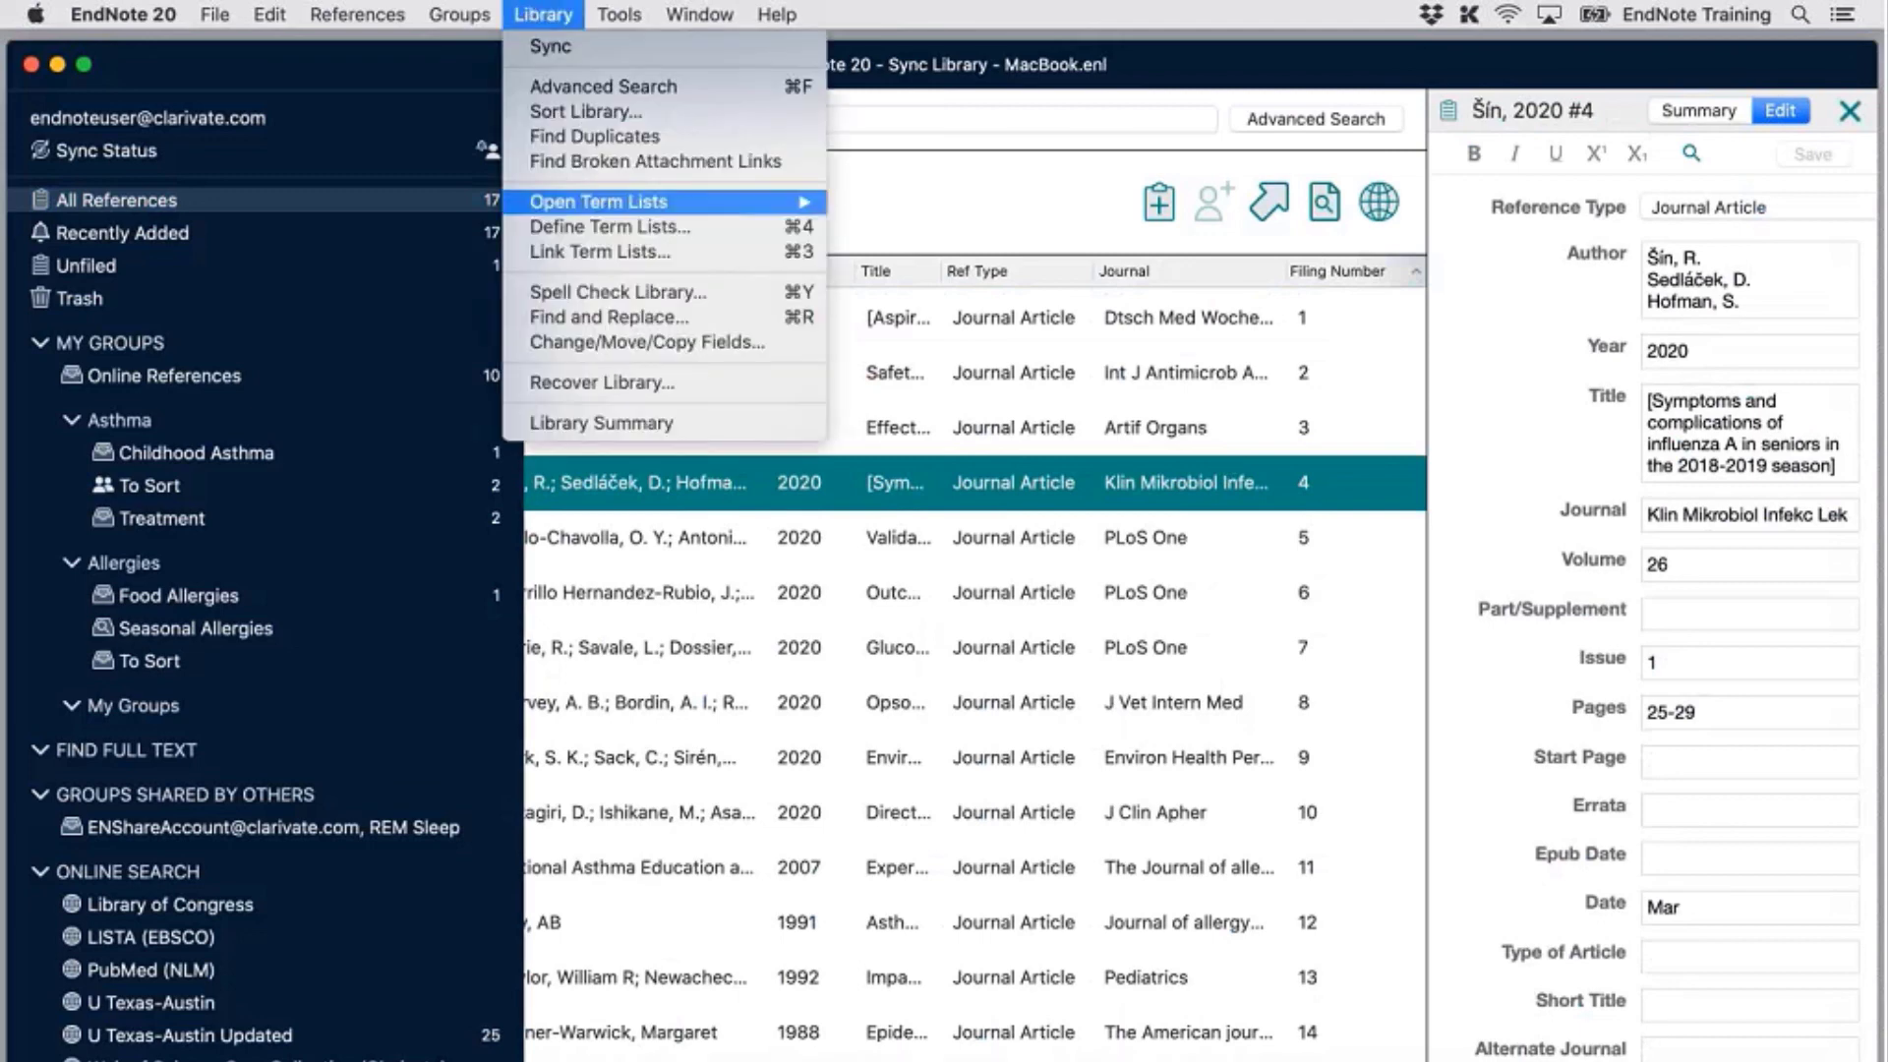
click(646, 346)
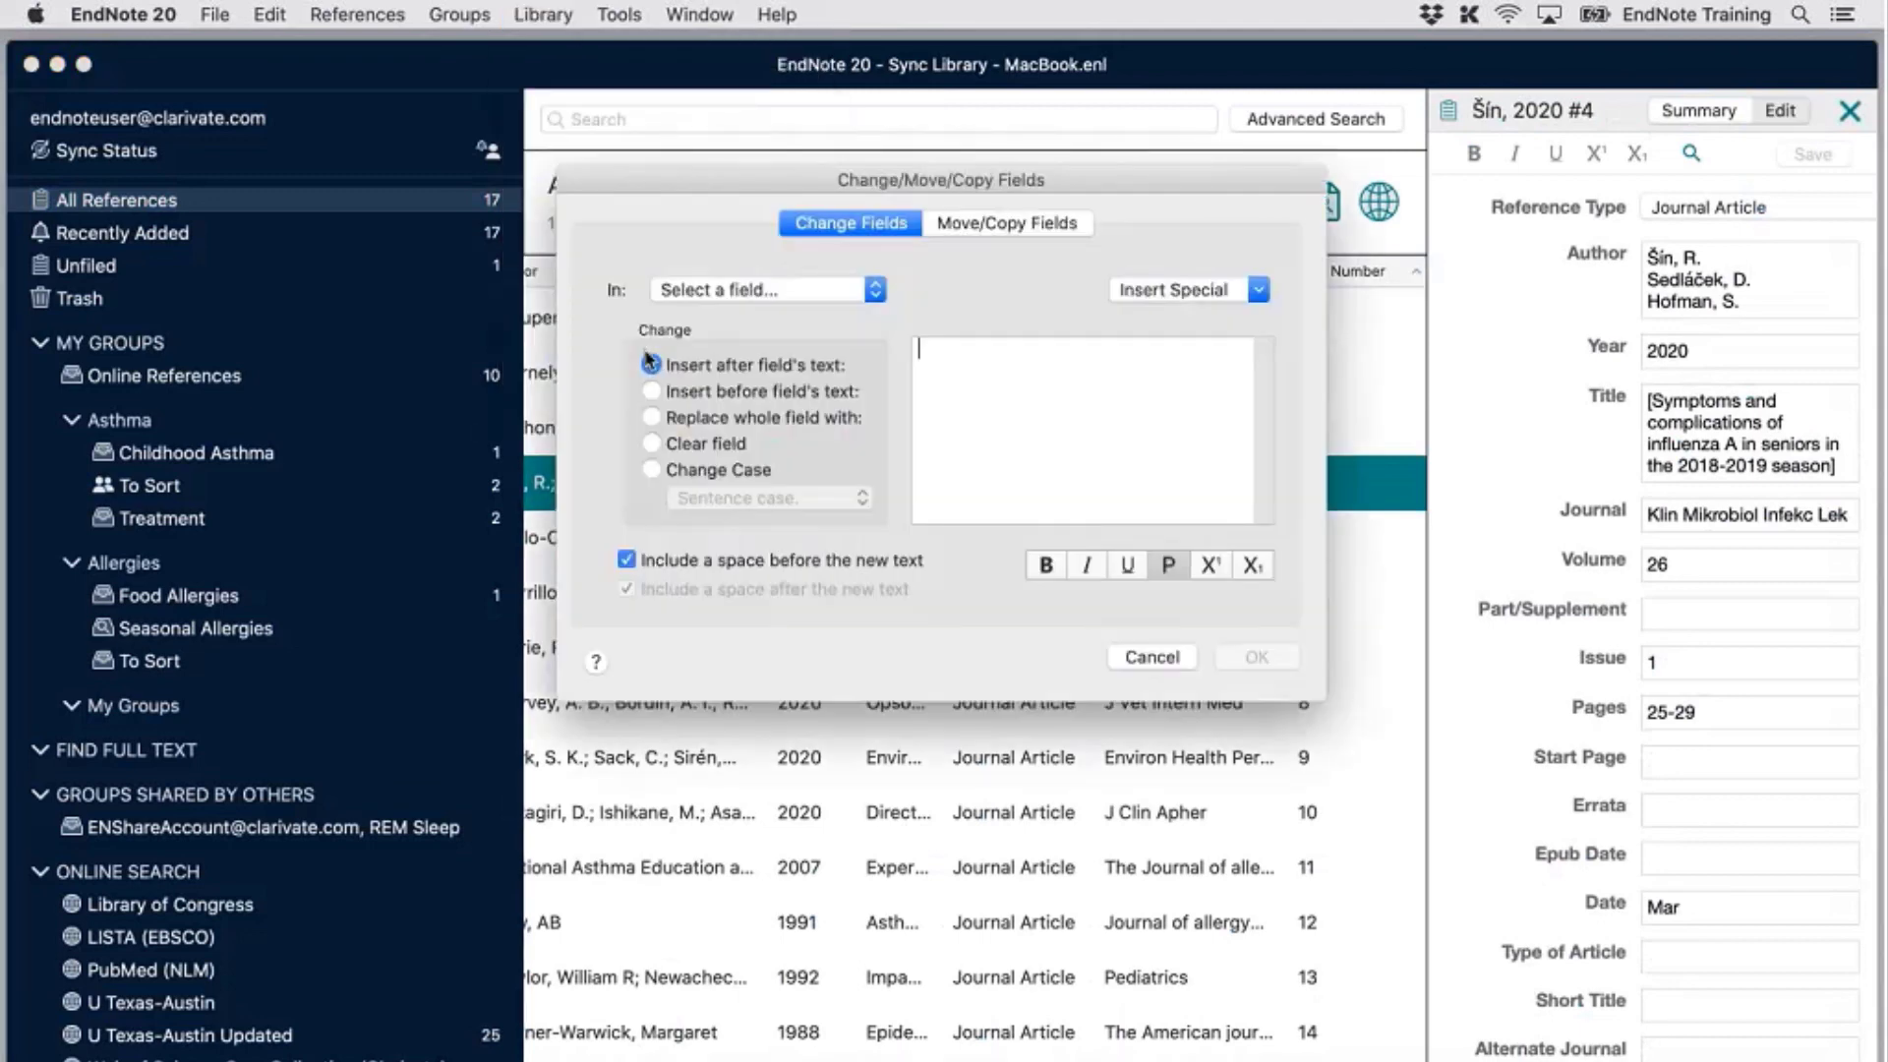
click(989, 226)
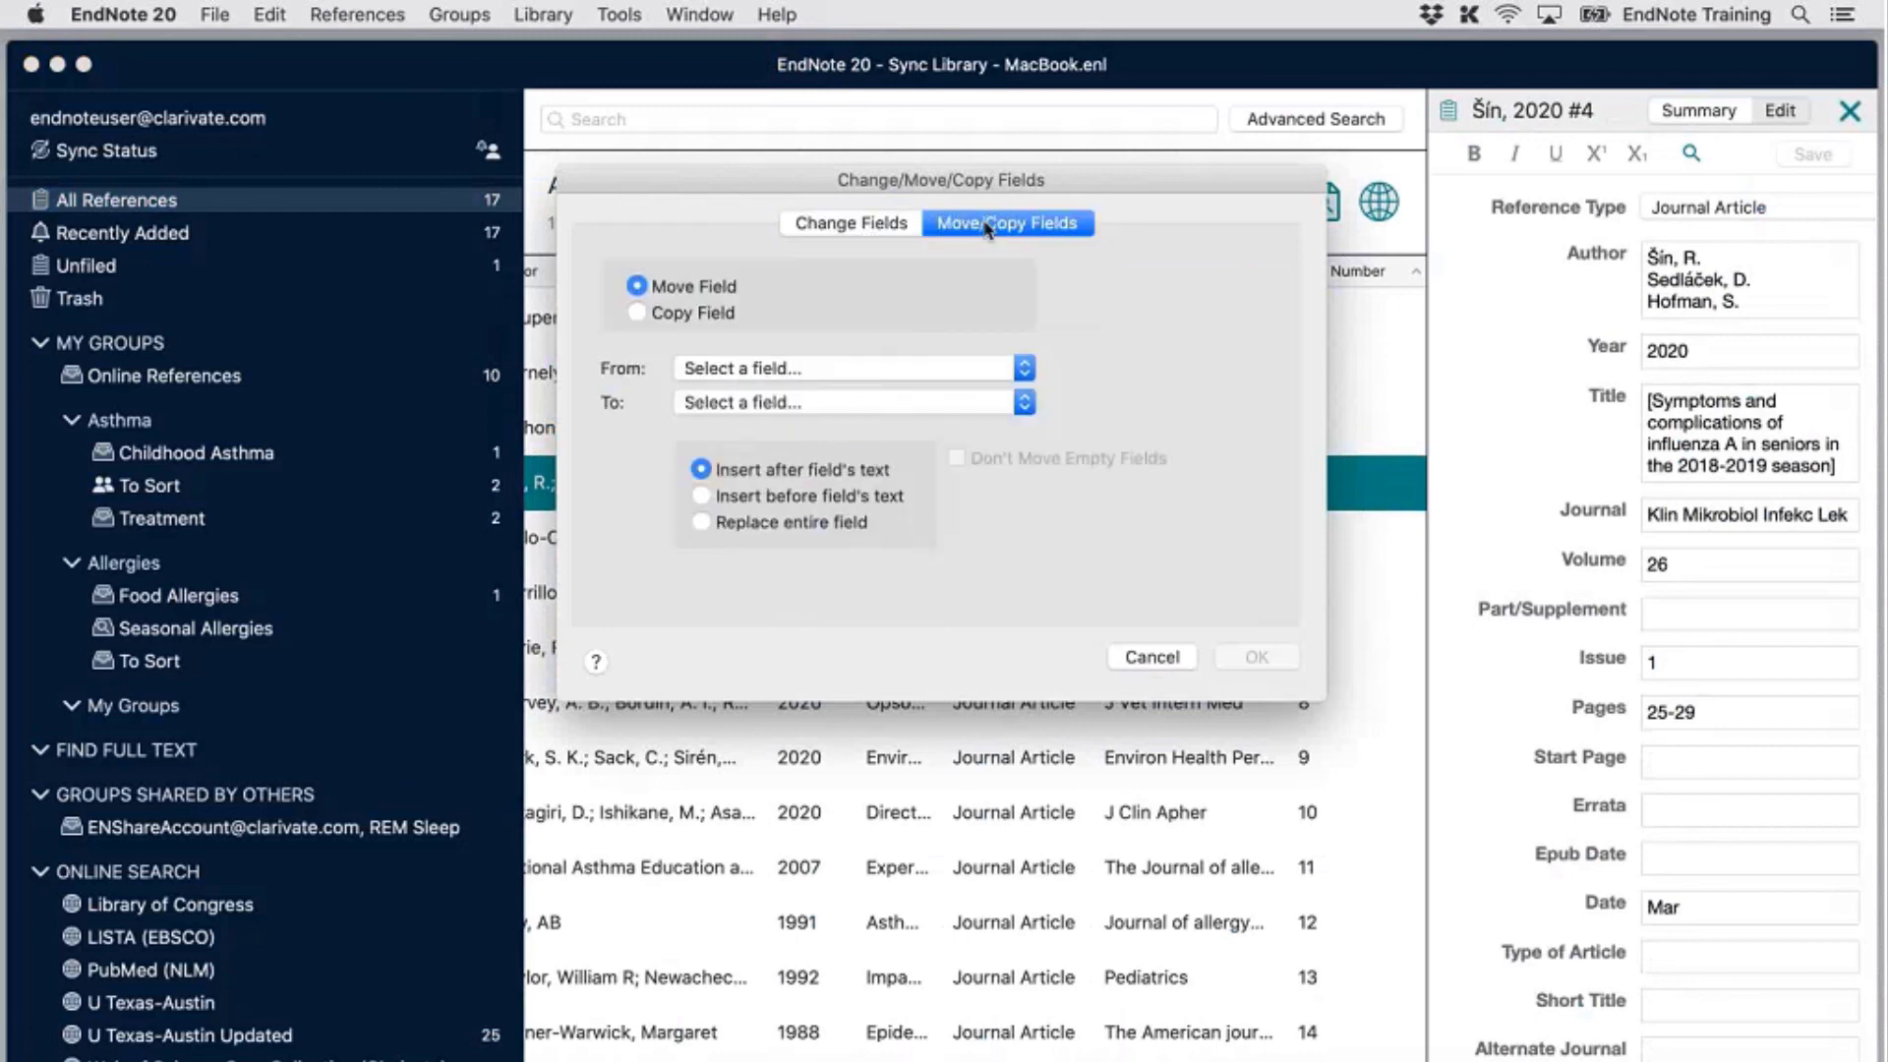
click(688, 313)
click(814, 366)
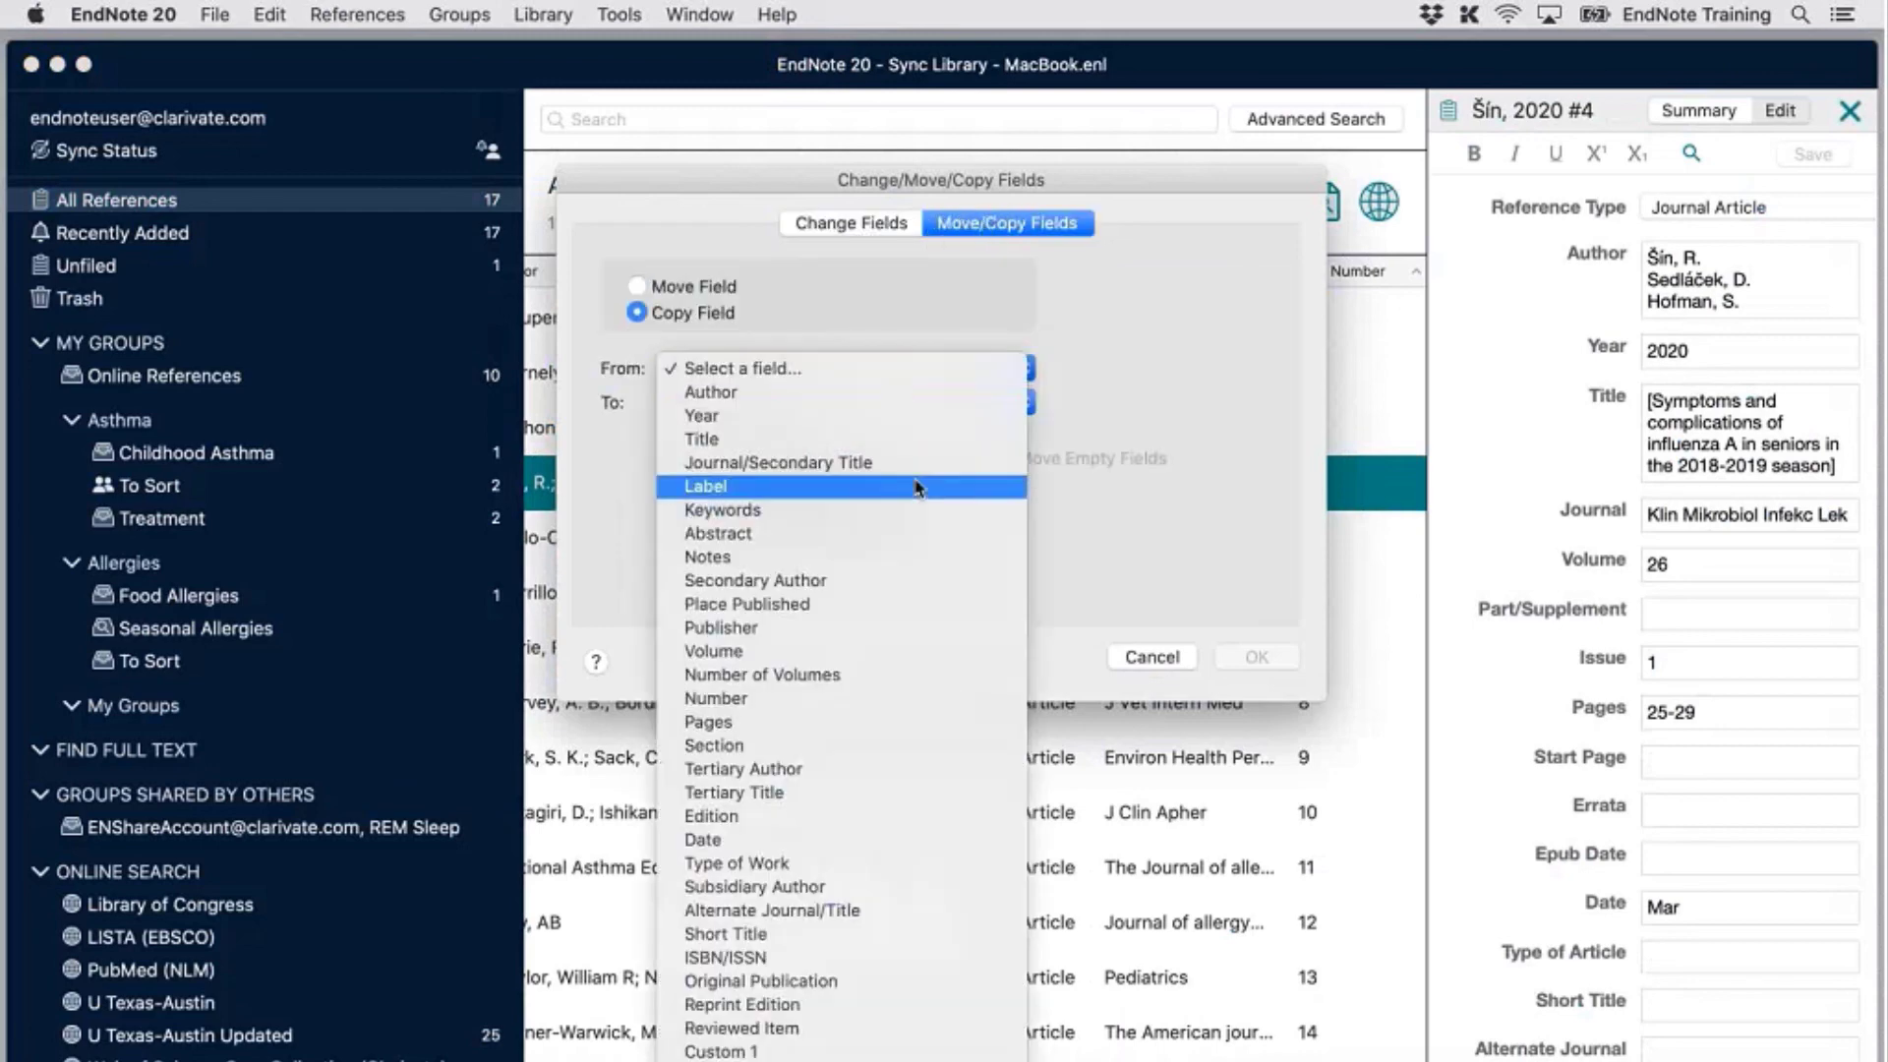
click(916, 486)
click(939, 398)
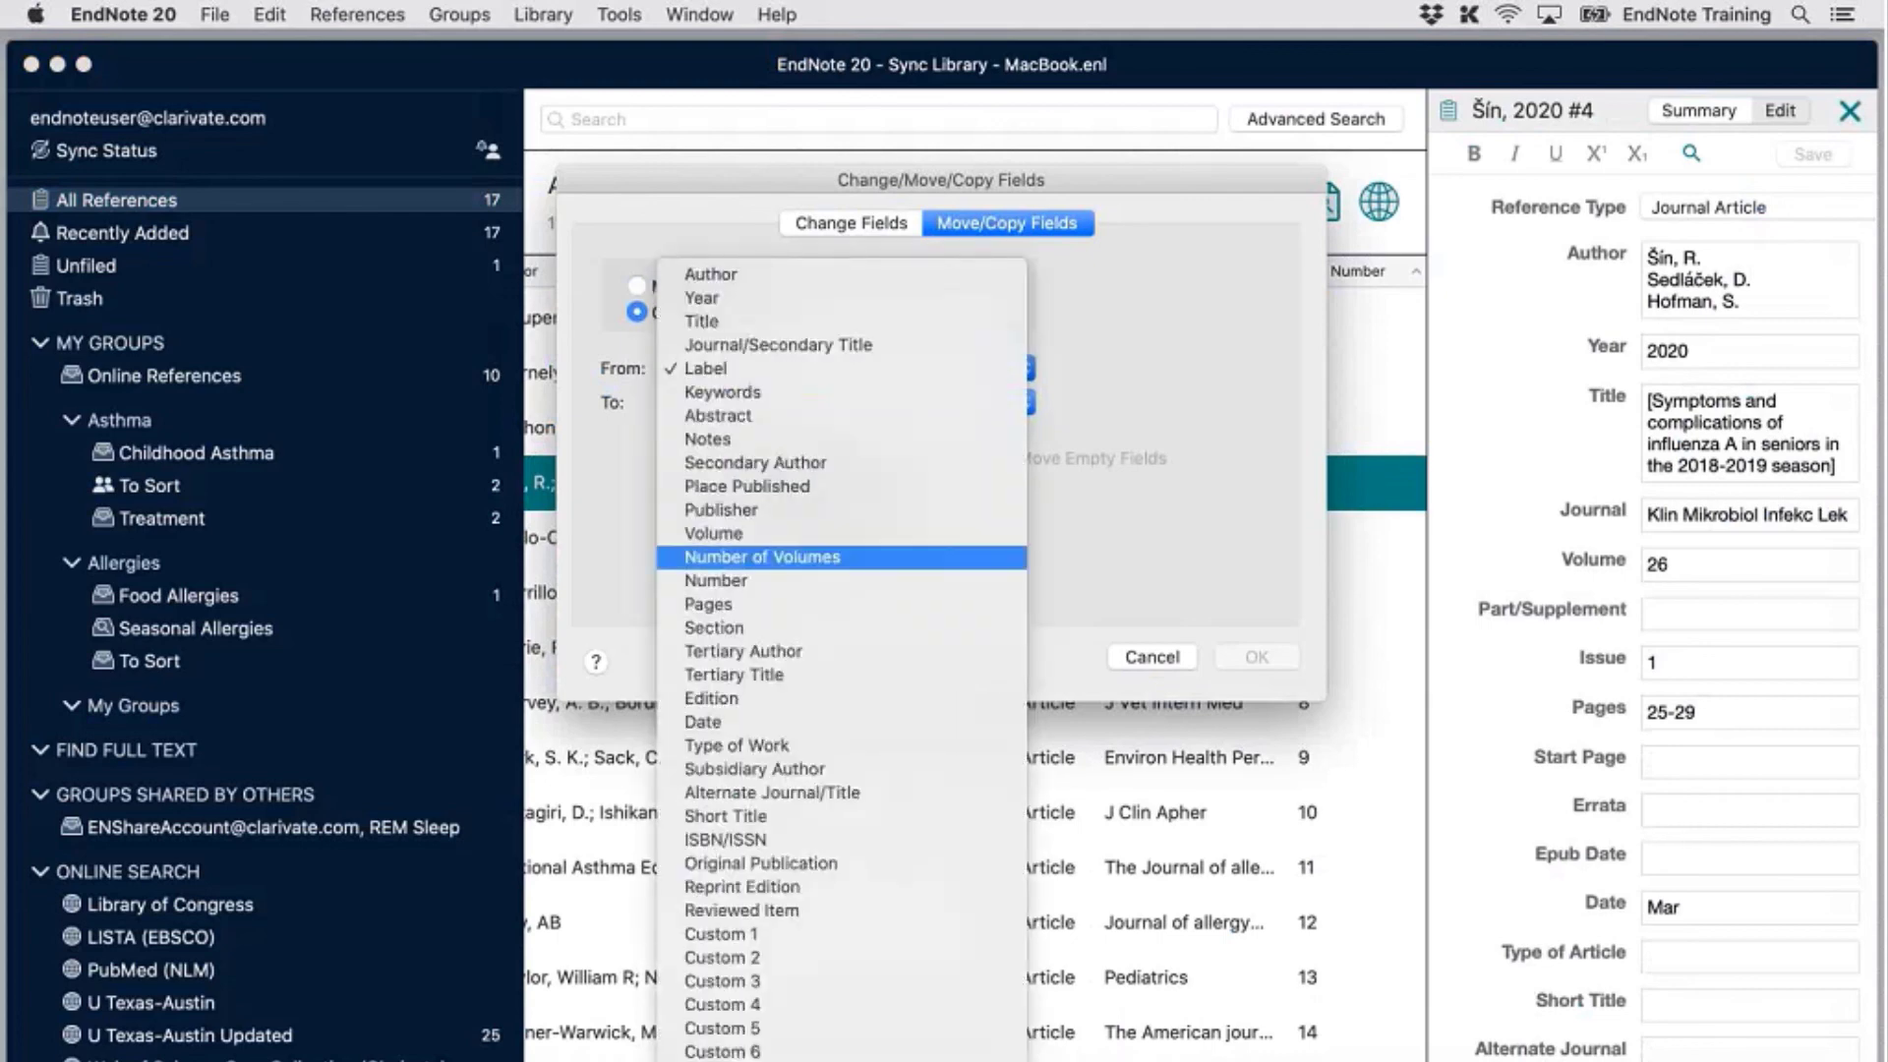
scroll(917, 954, down, 3)
click(885, 1048)
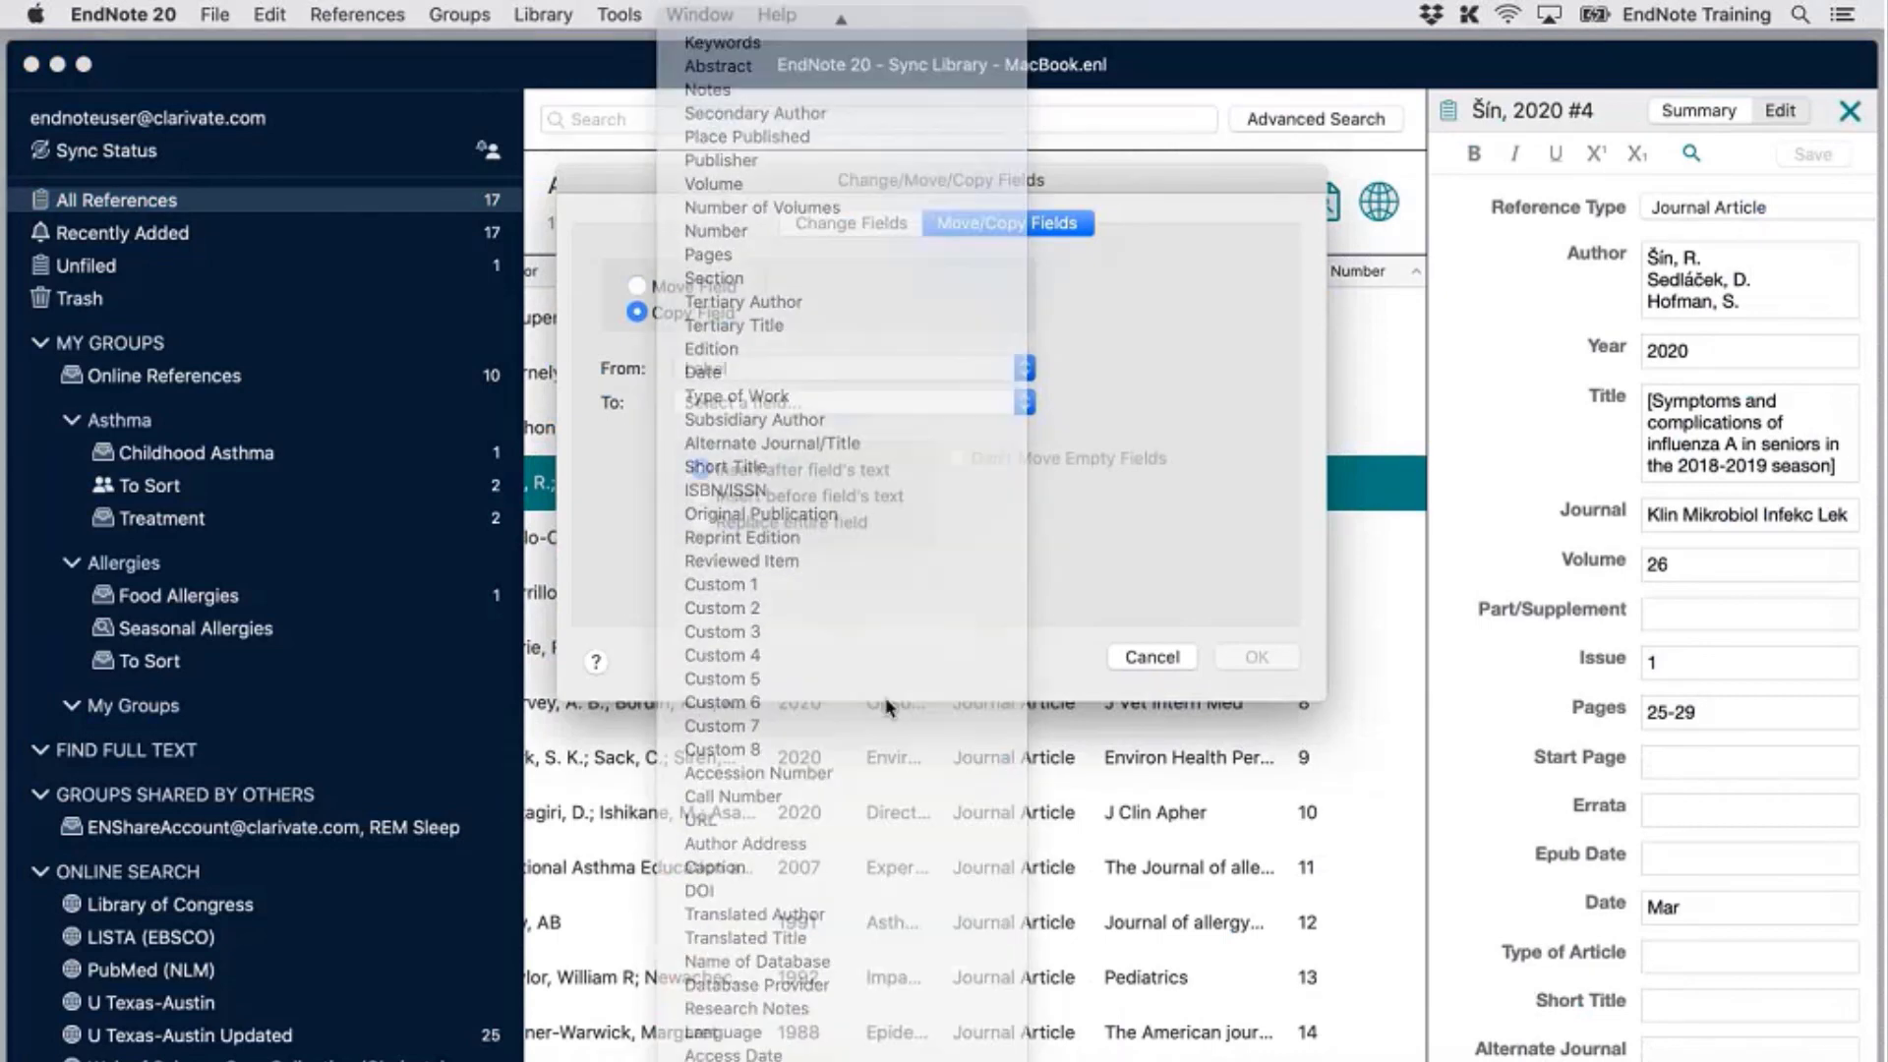
click(890, 402)
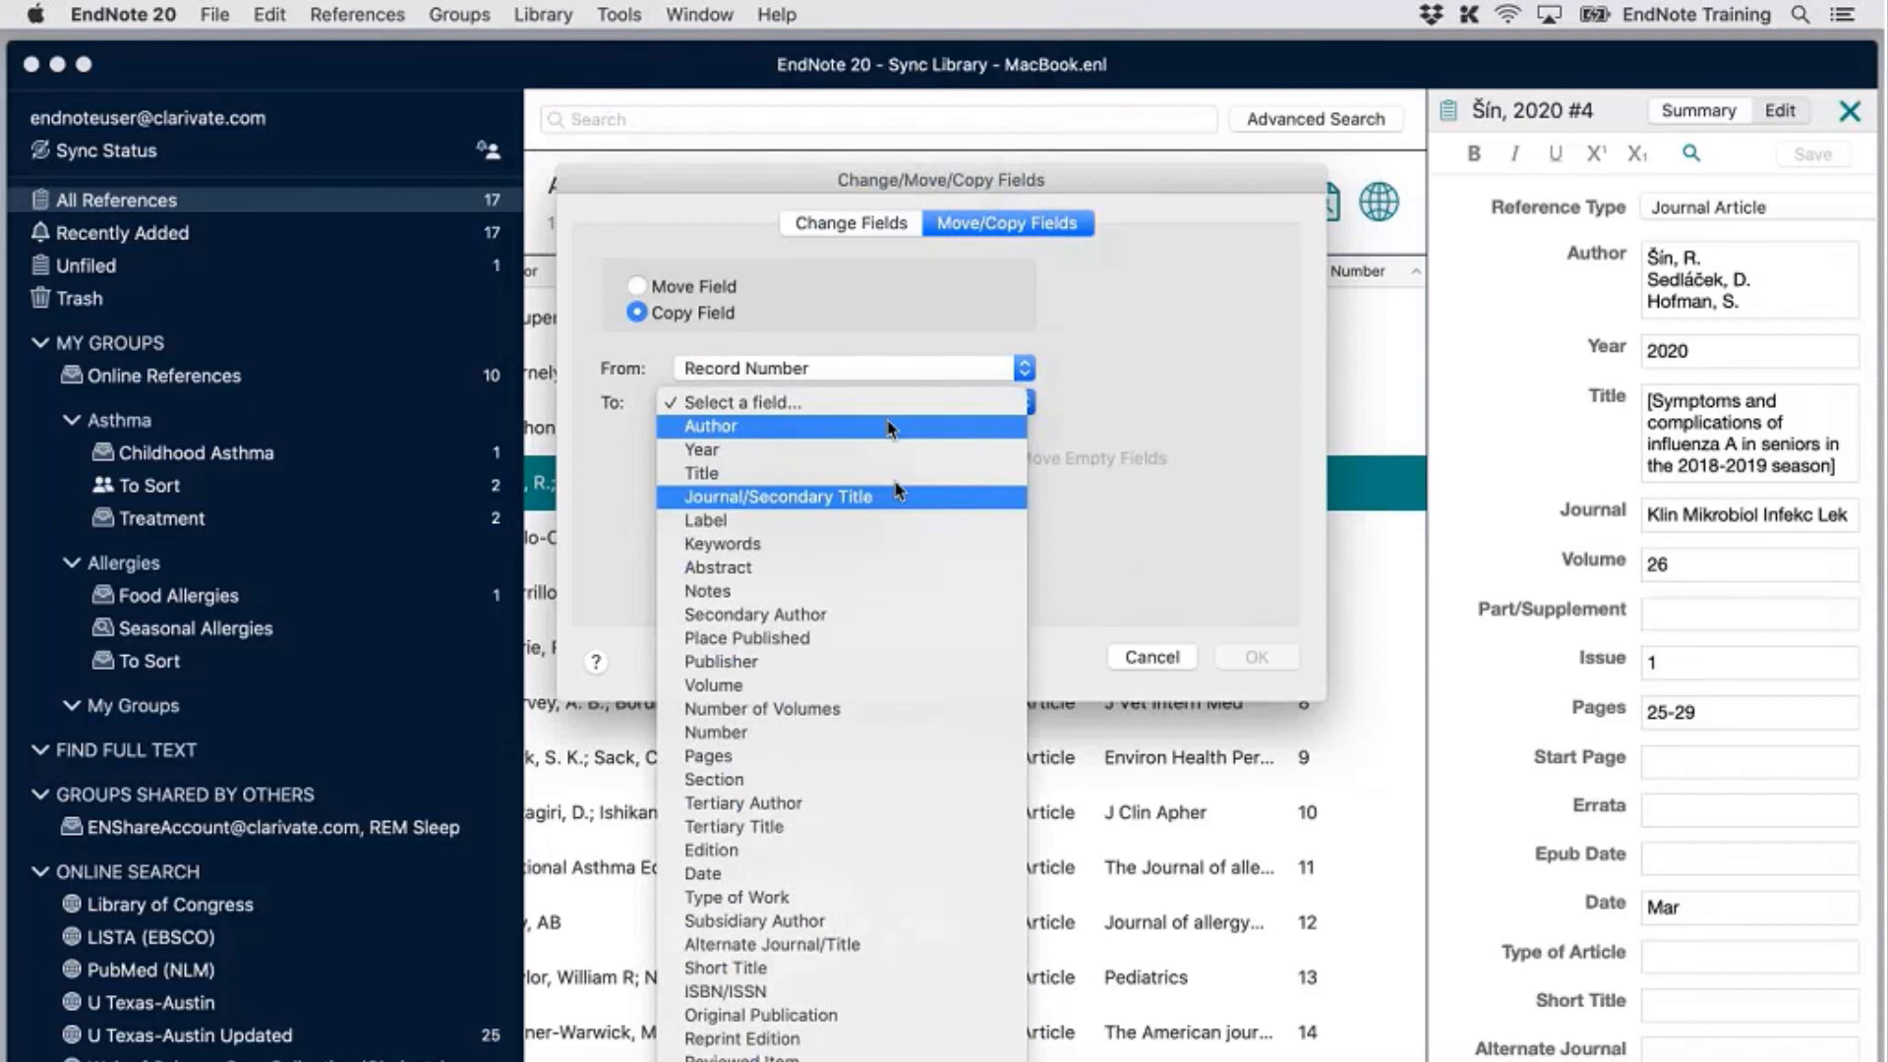
click(889, 497)
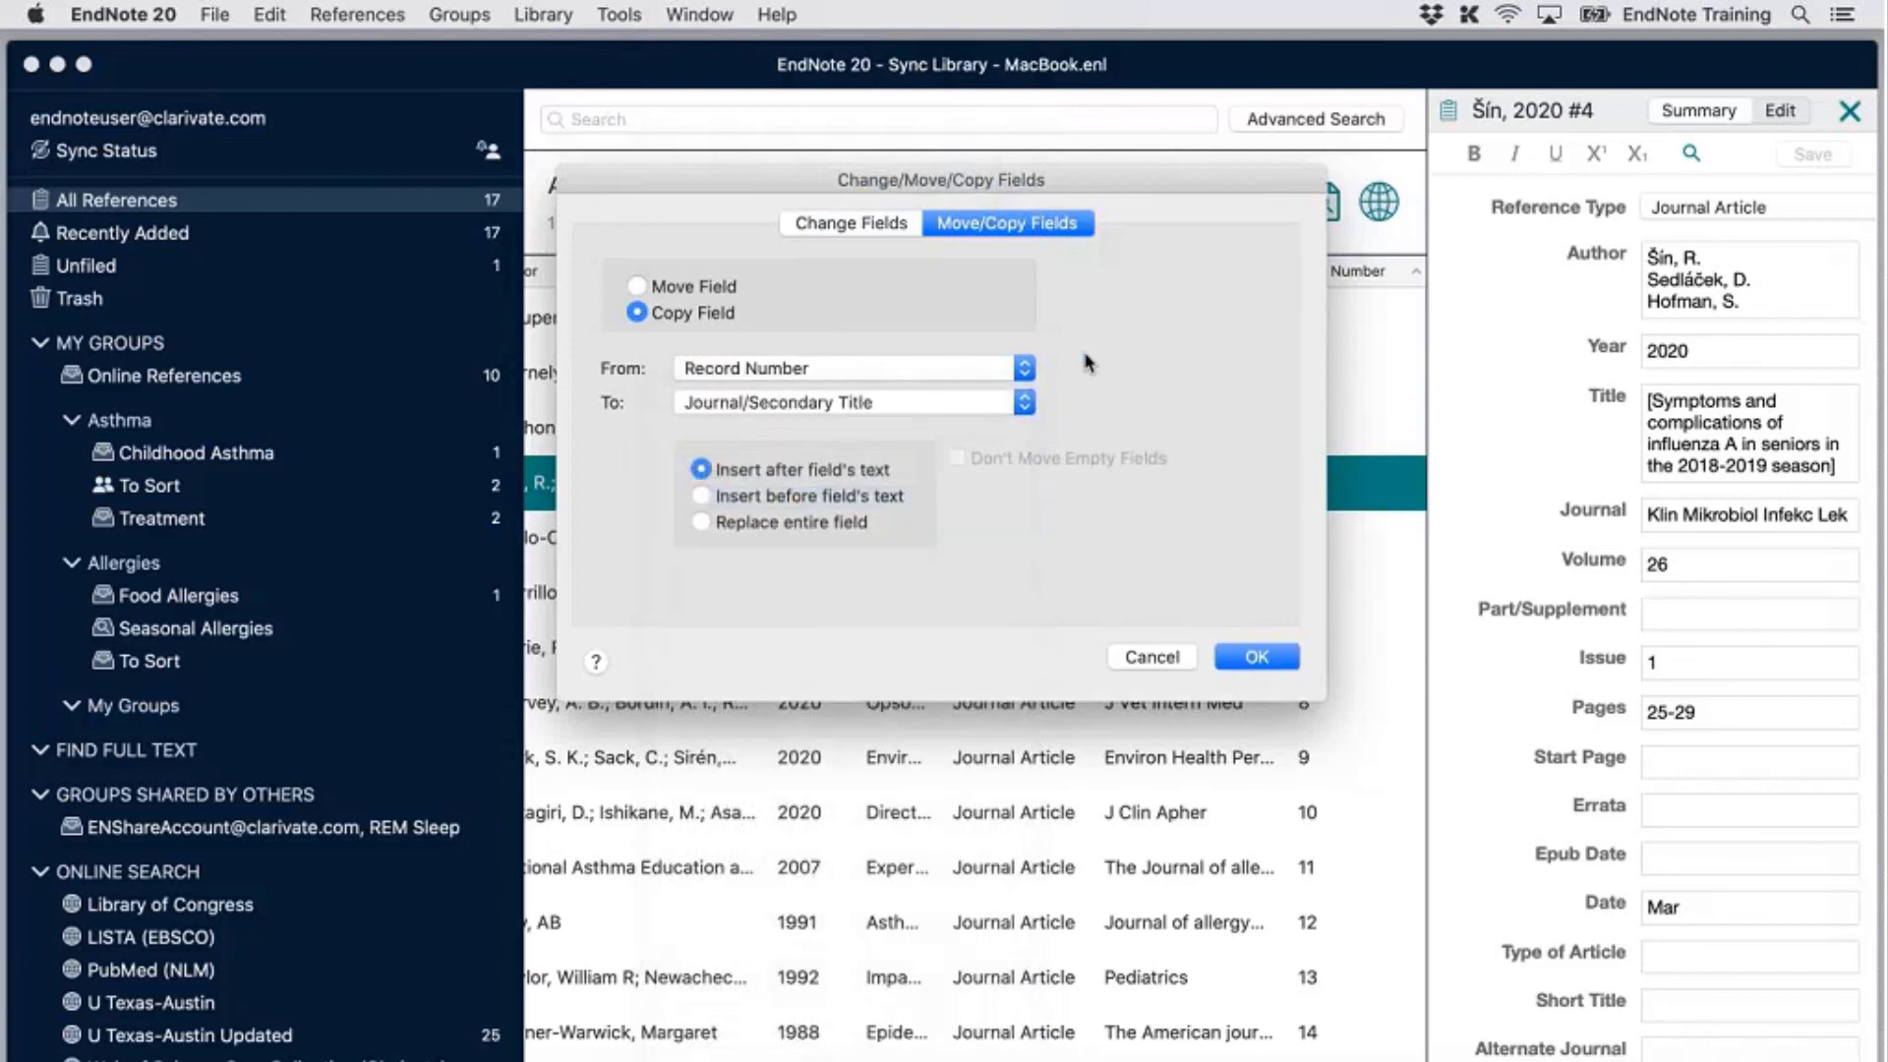
click(1026, 403)
click(969, 429)
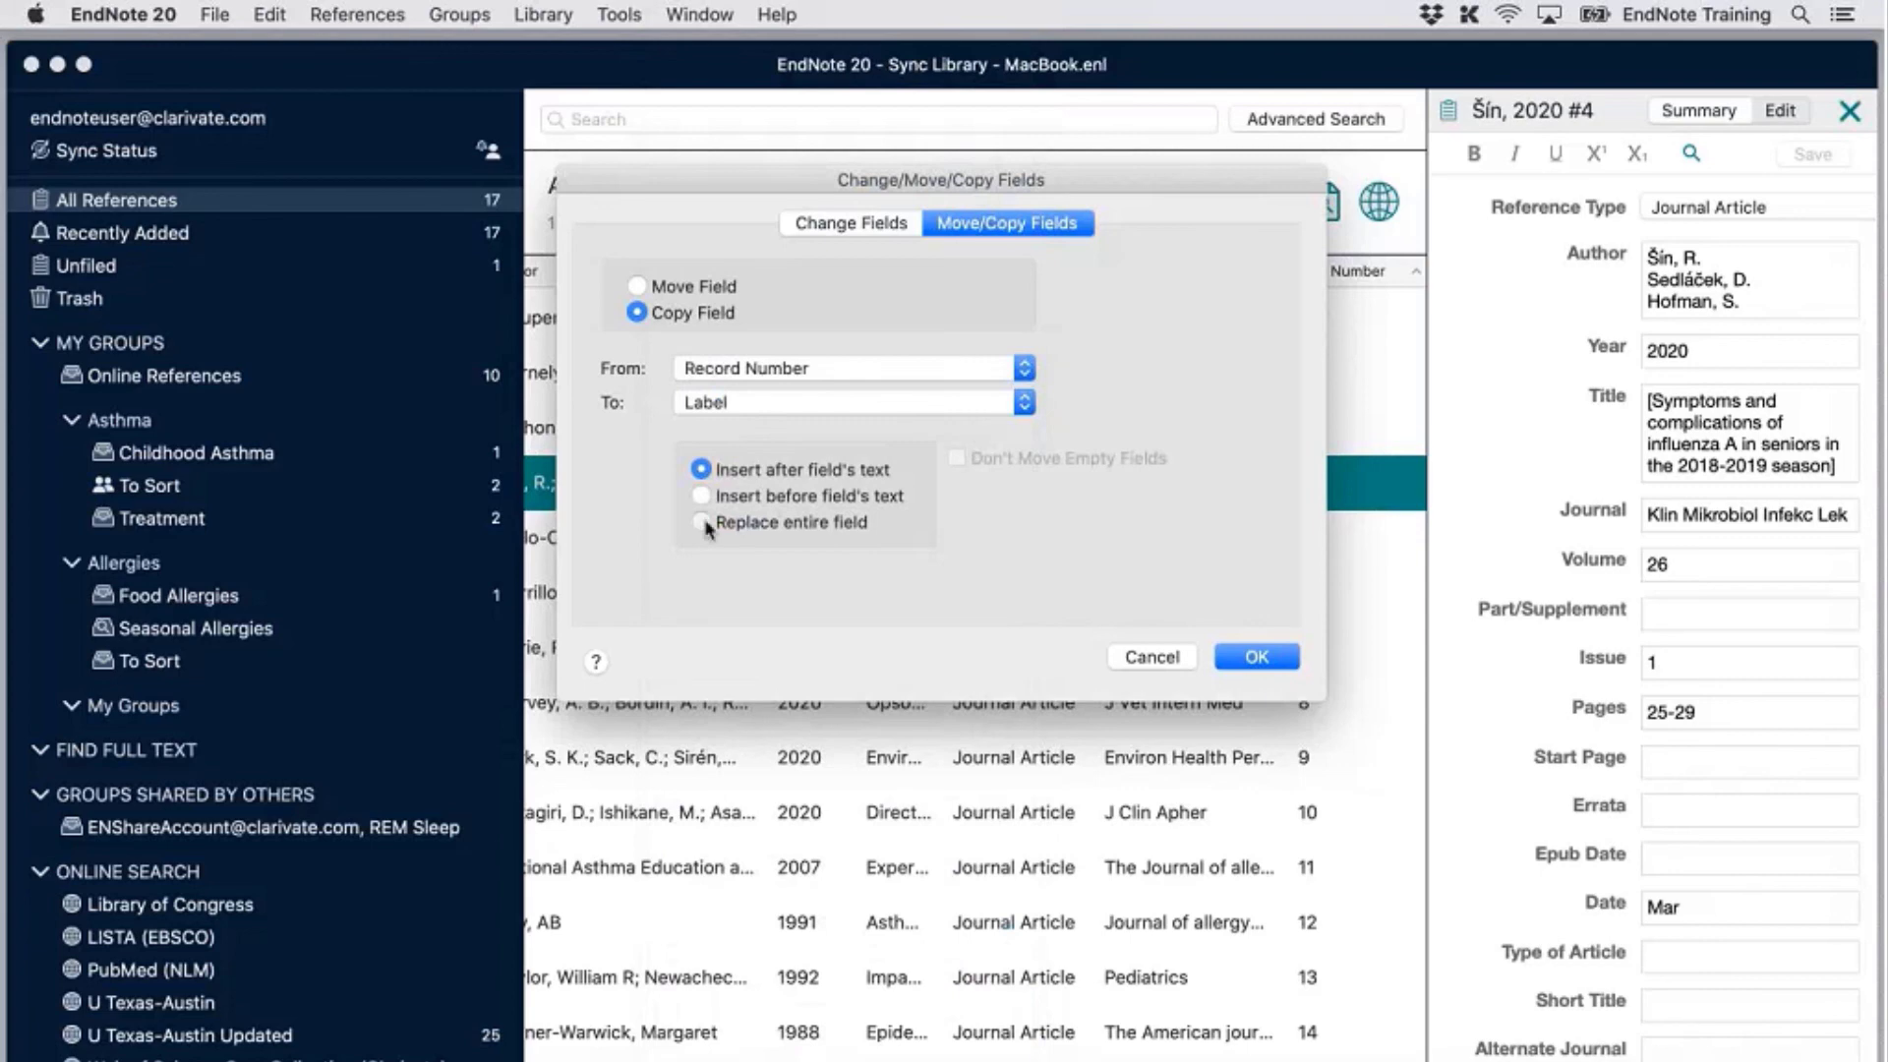
click(702, 522)
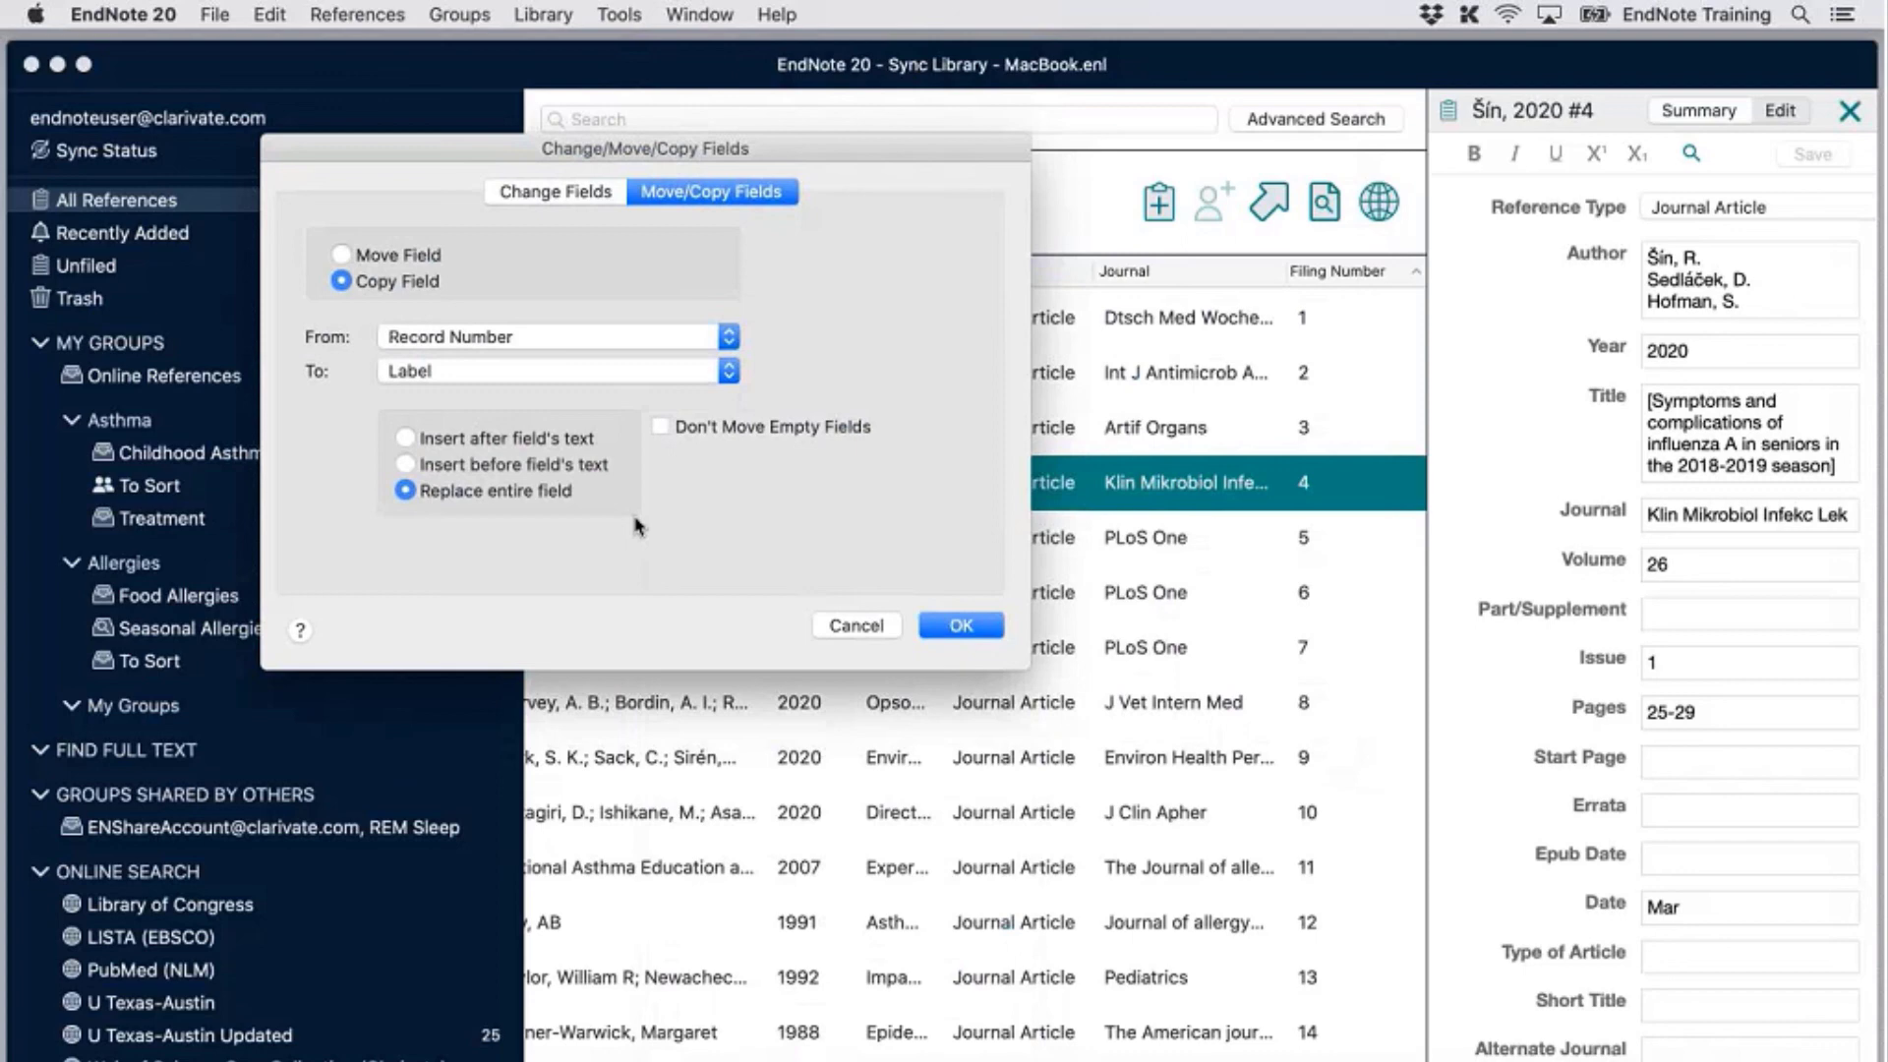
click(572, 192)
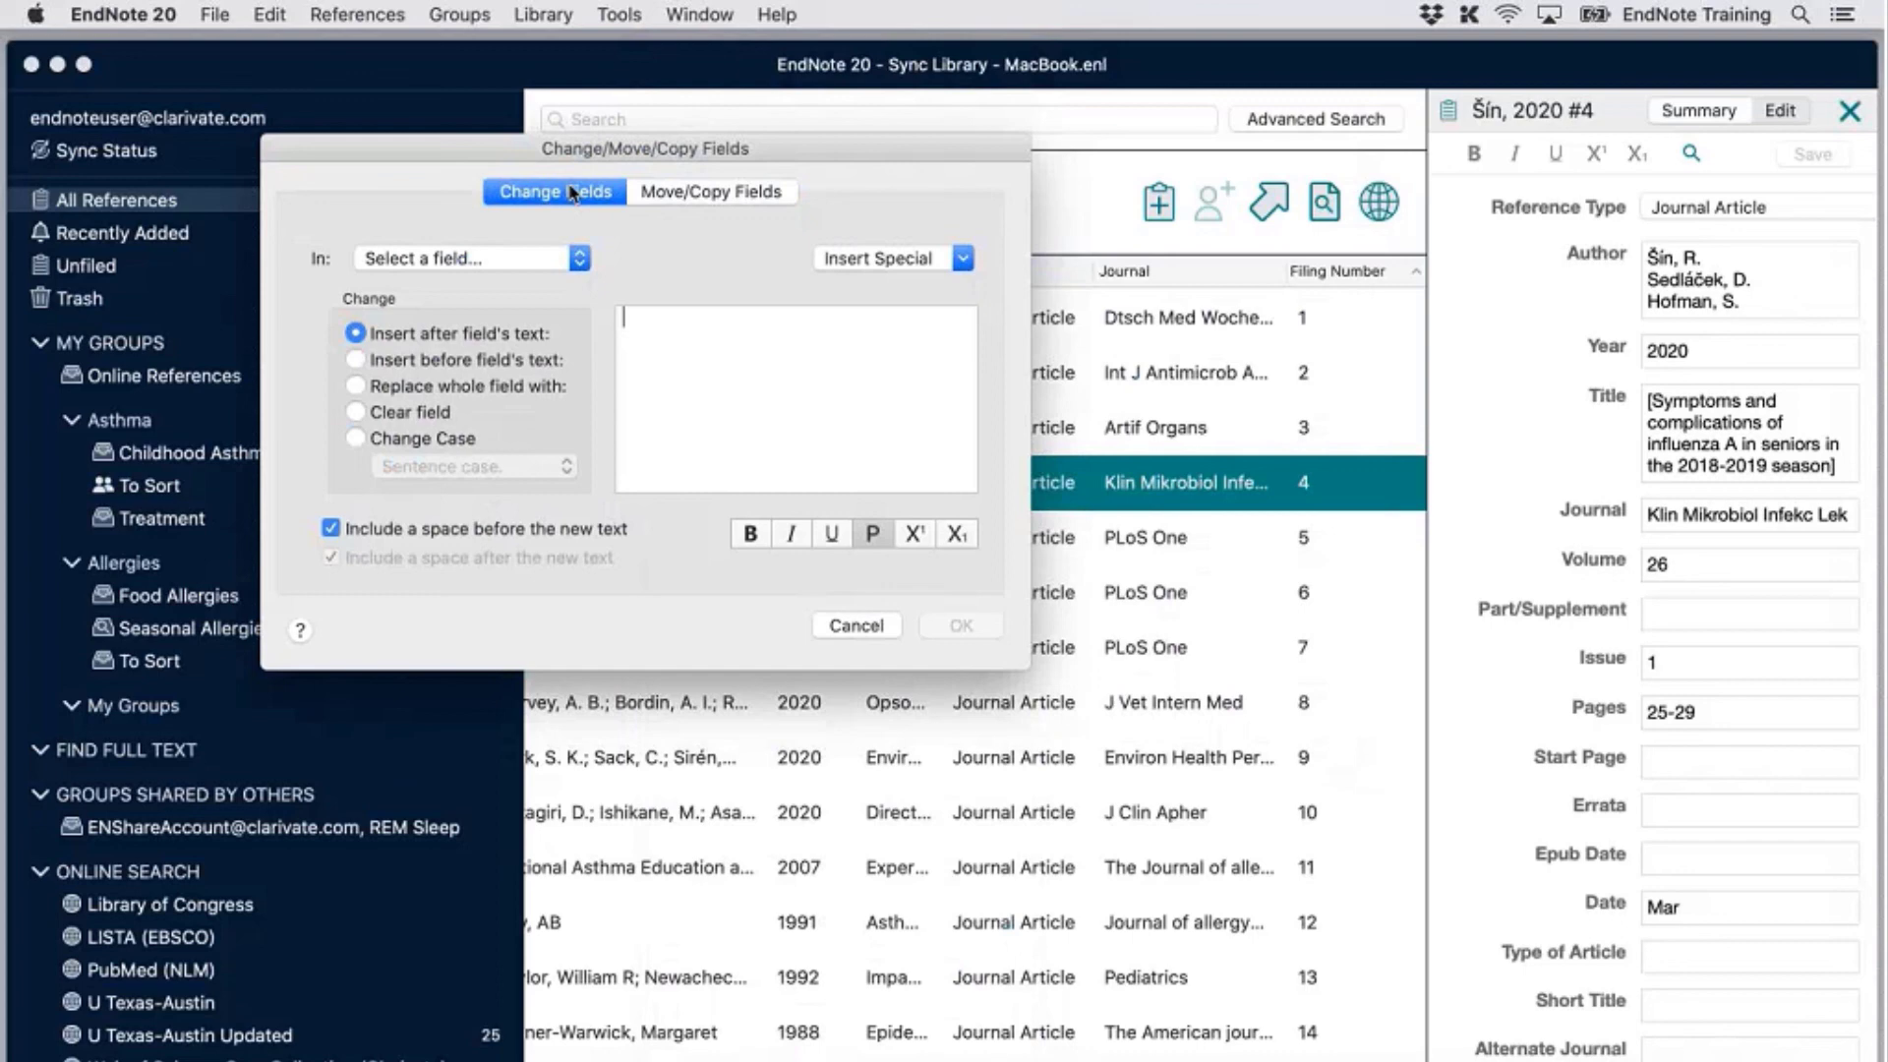
click(856, 627)
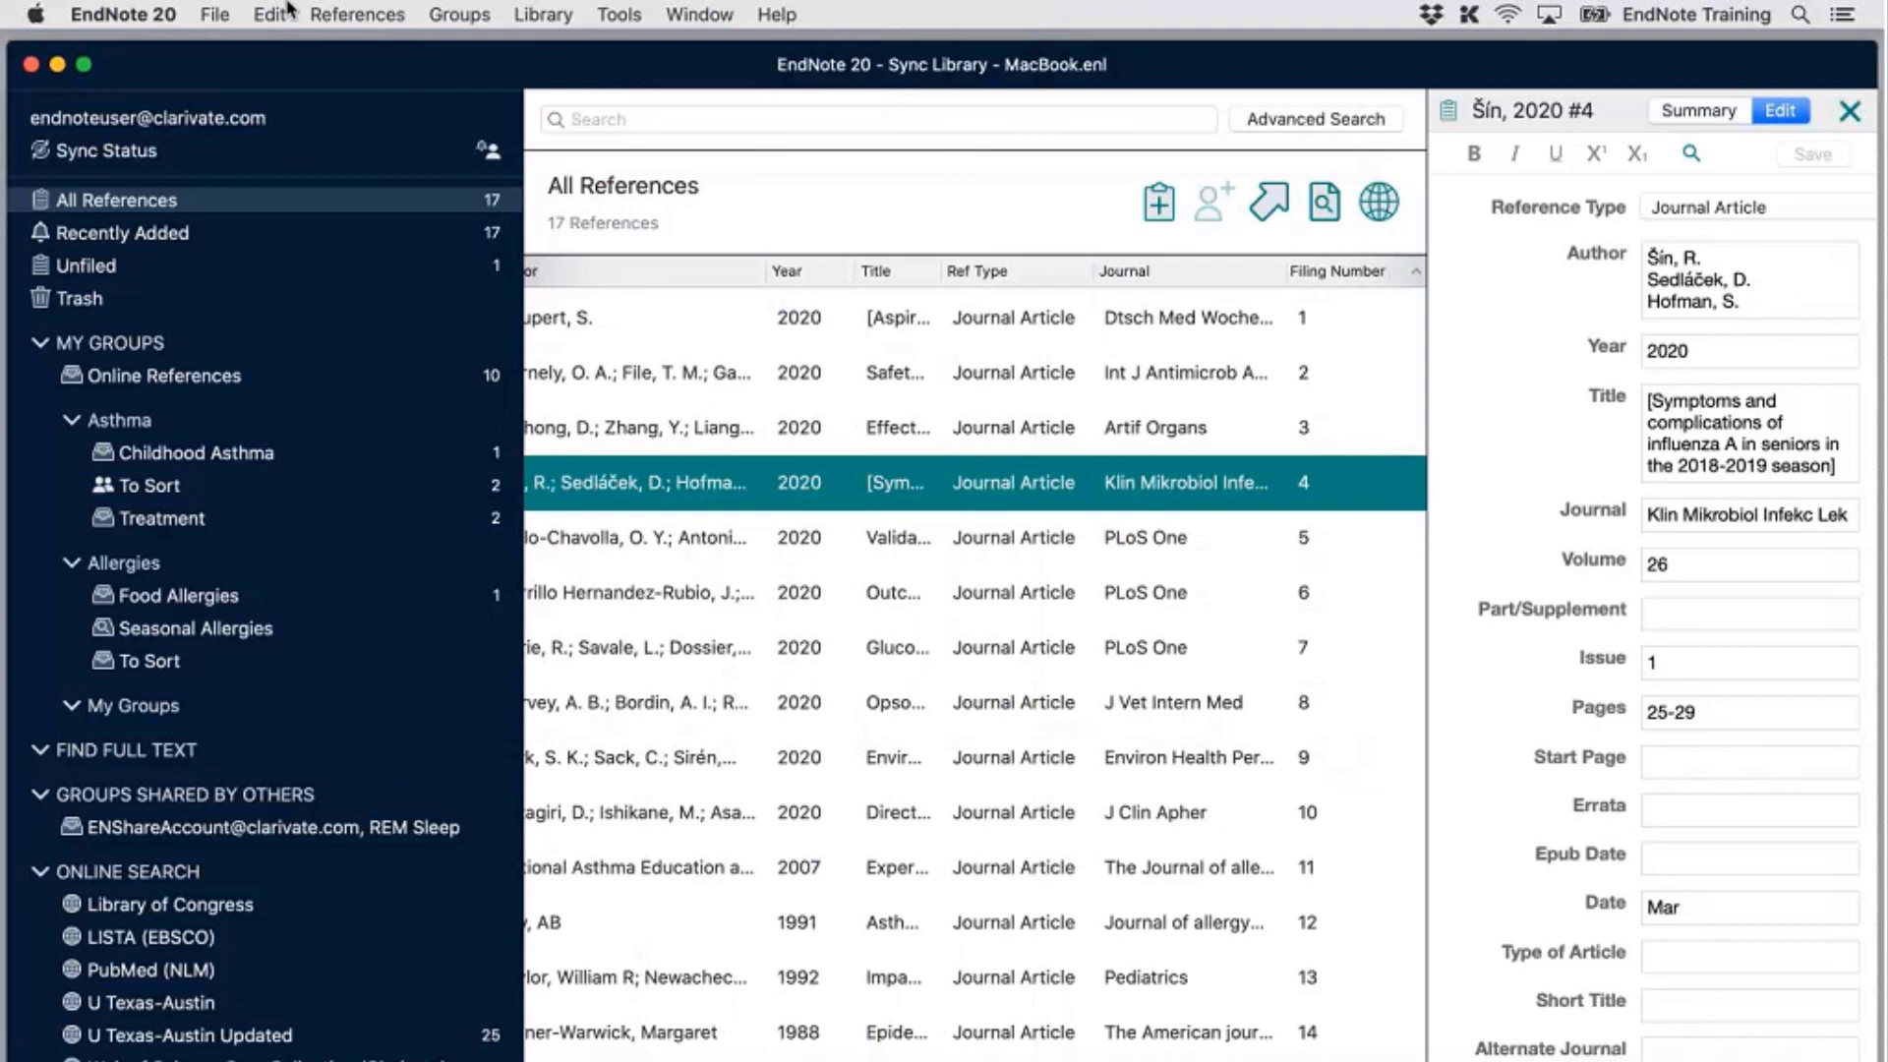
Look over the library's Find and Replace fields, then cancel without changes
click(556, 14)
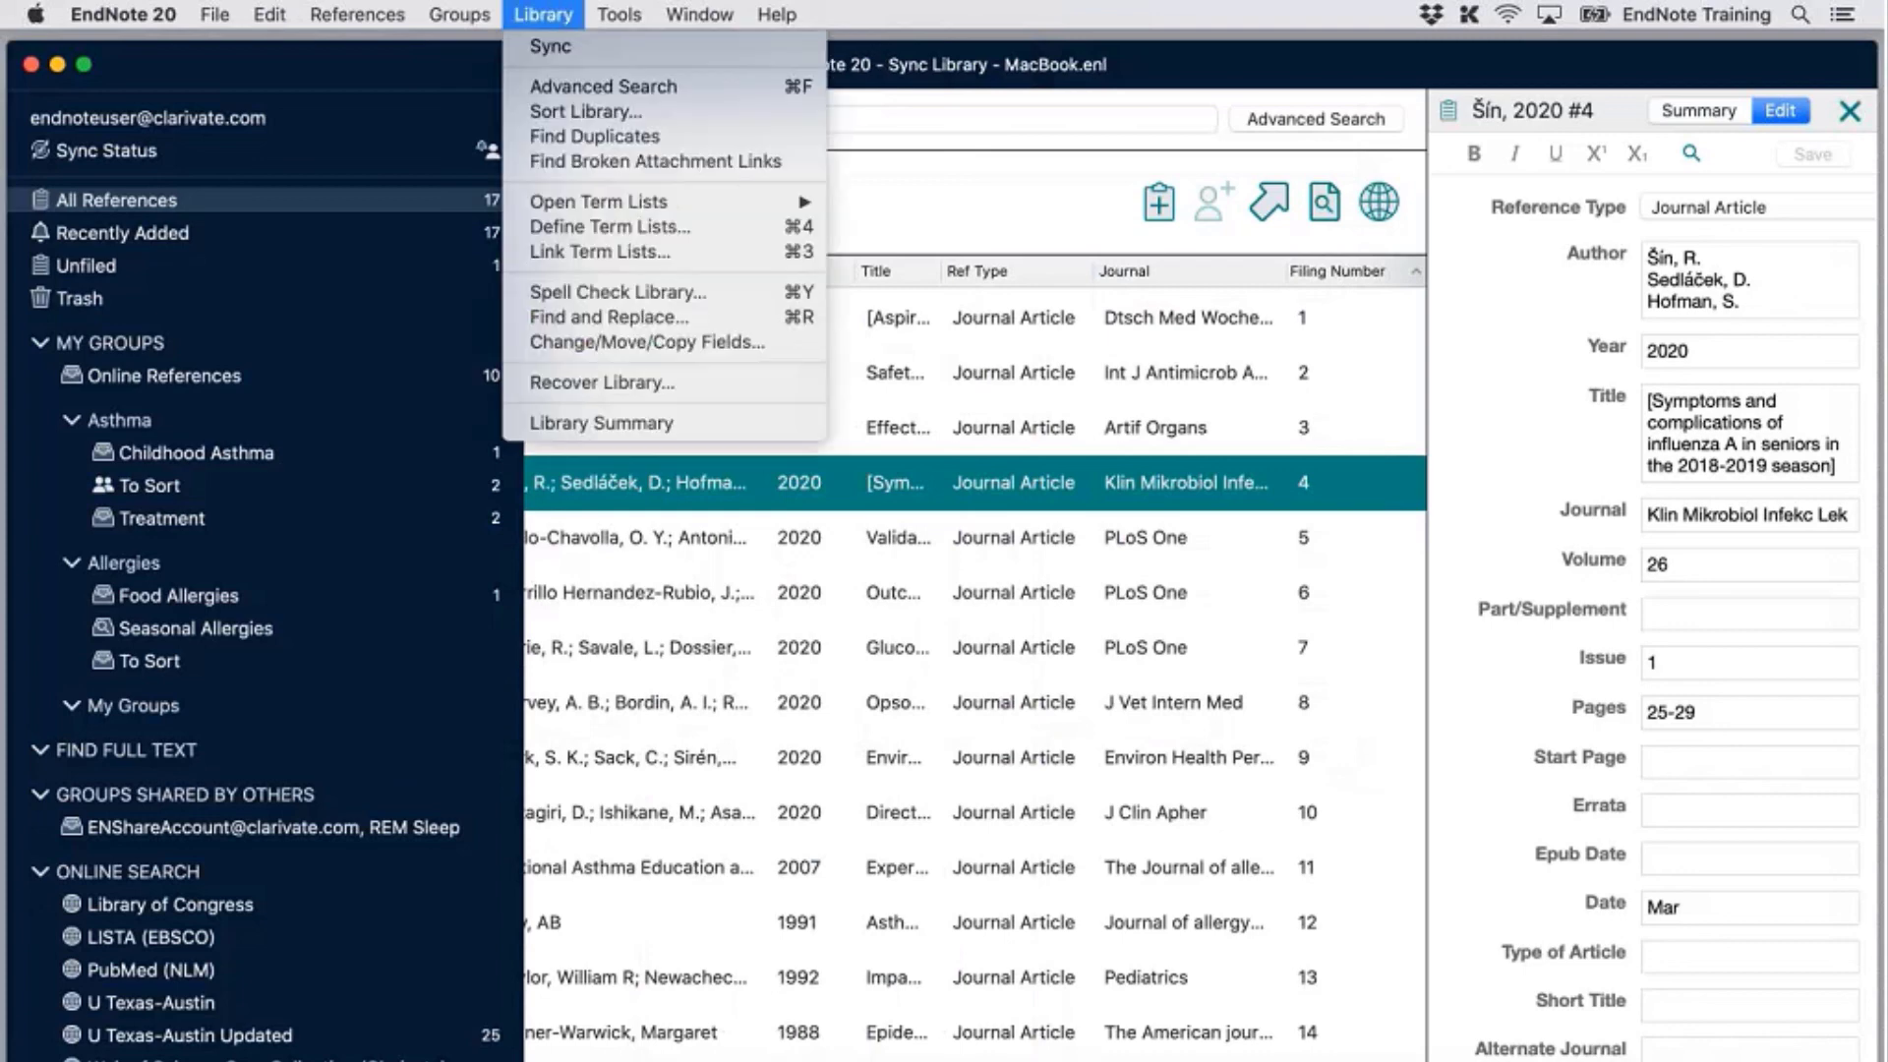
click(697, 331)
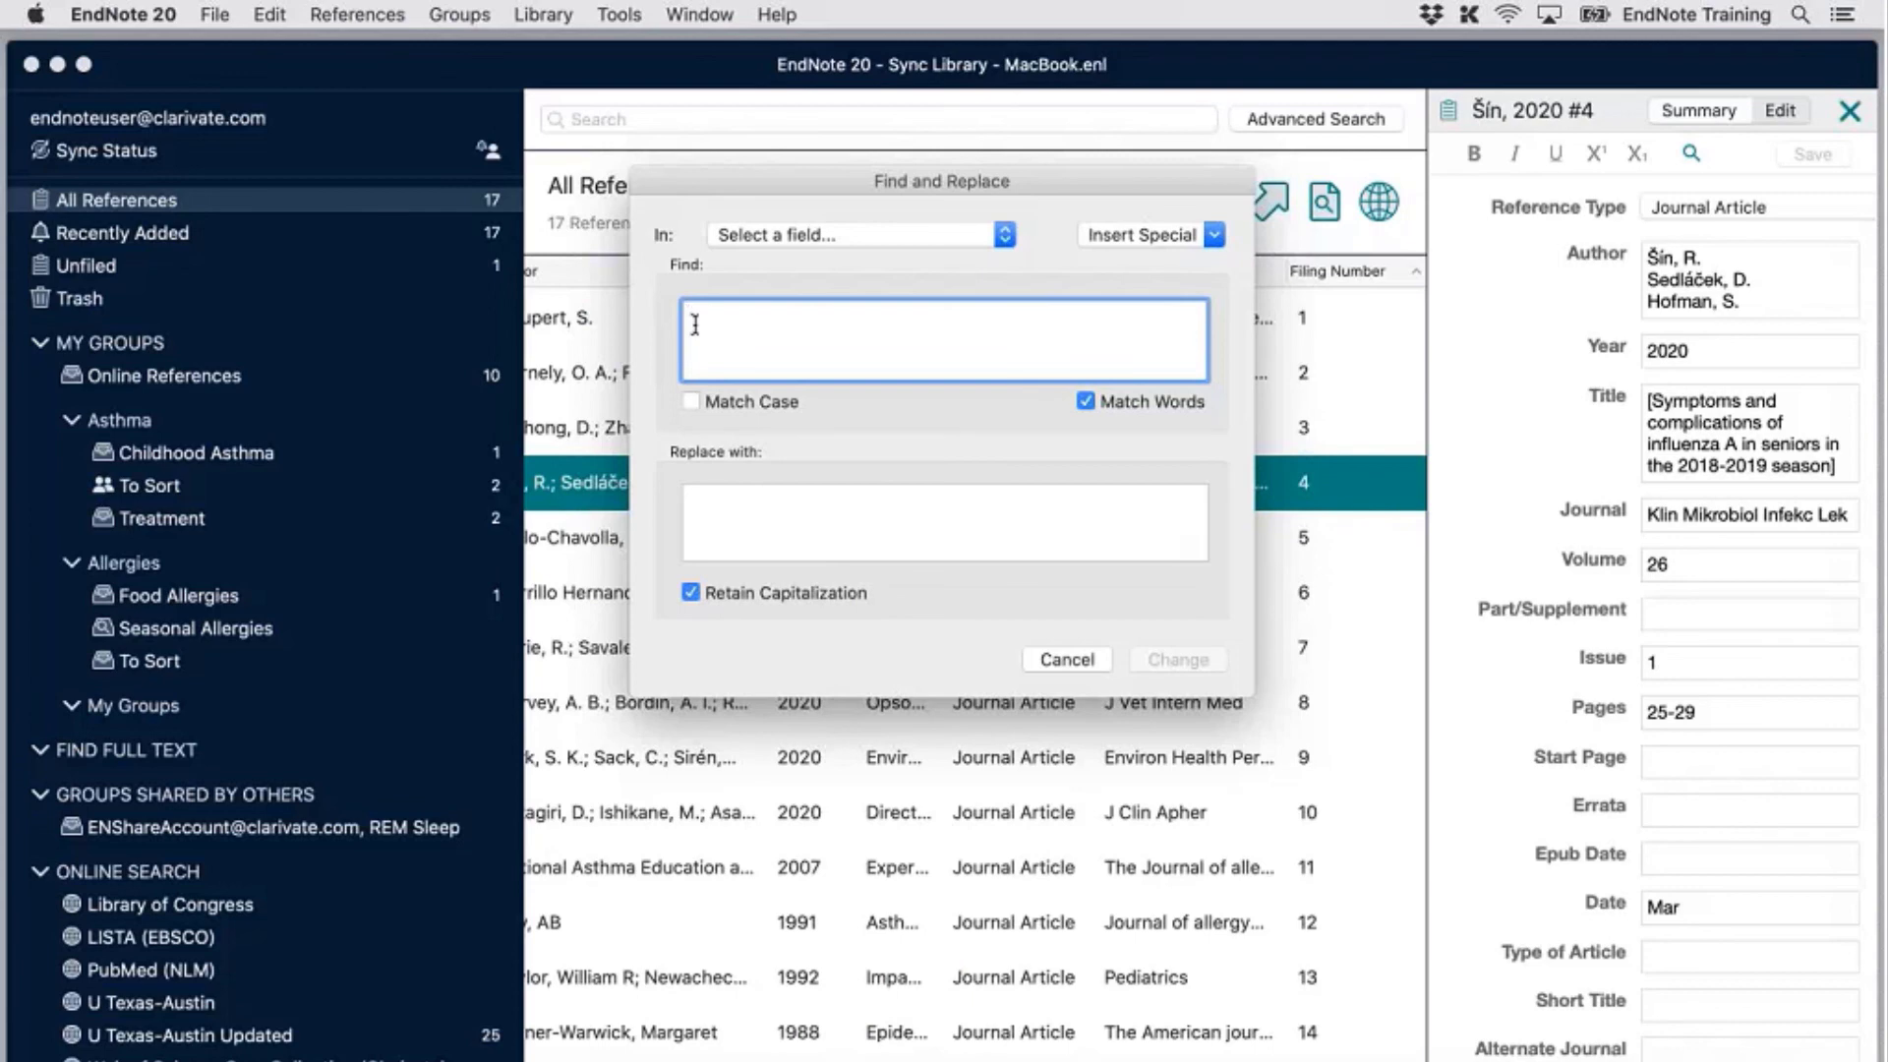
click(816, 236)
click(809, 210)
click(1078, 665)
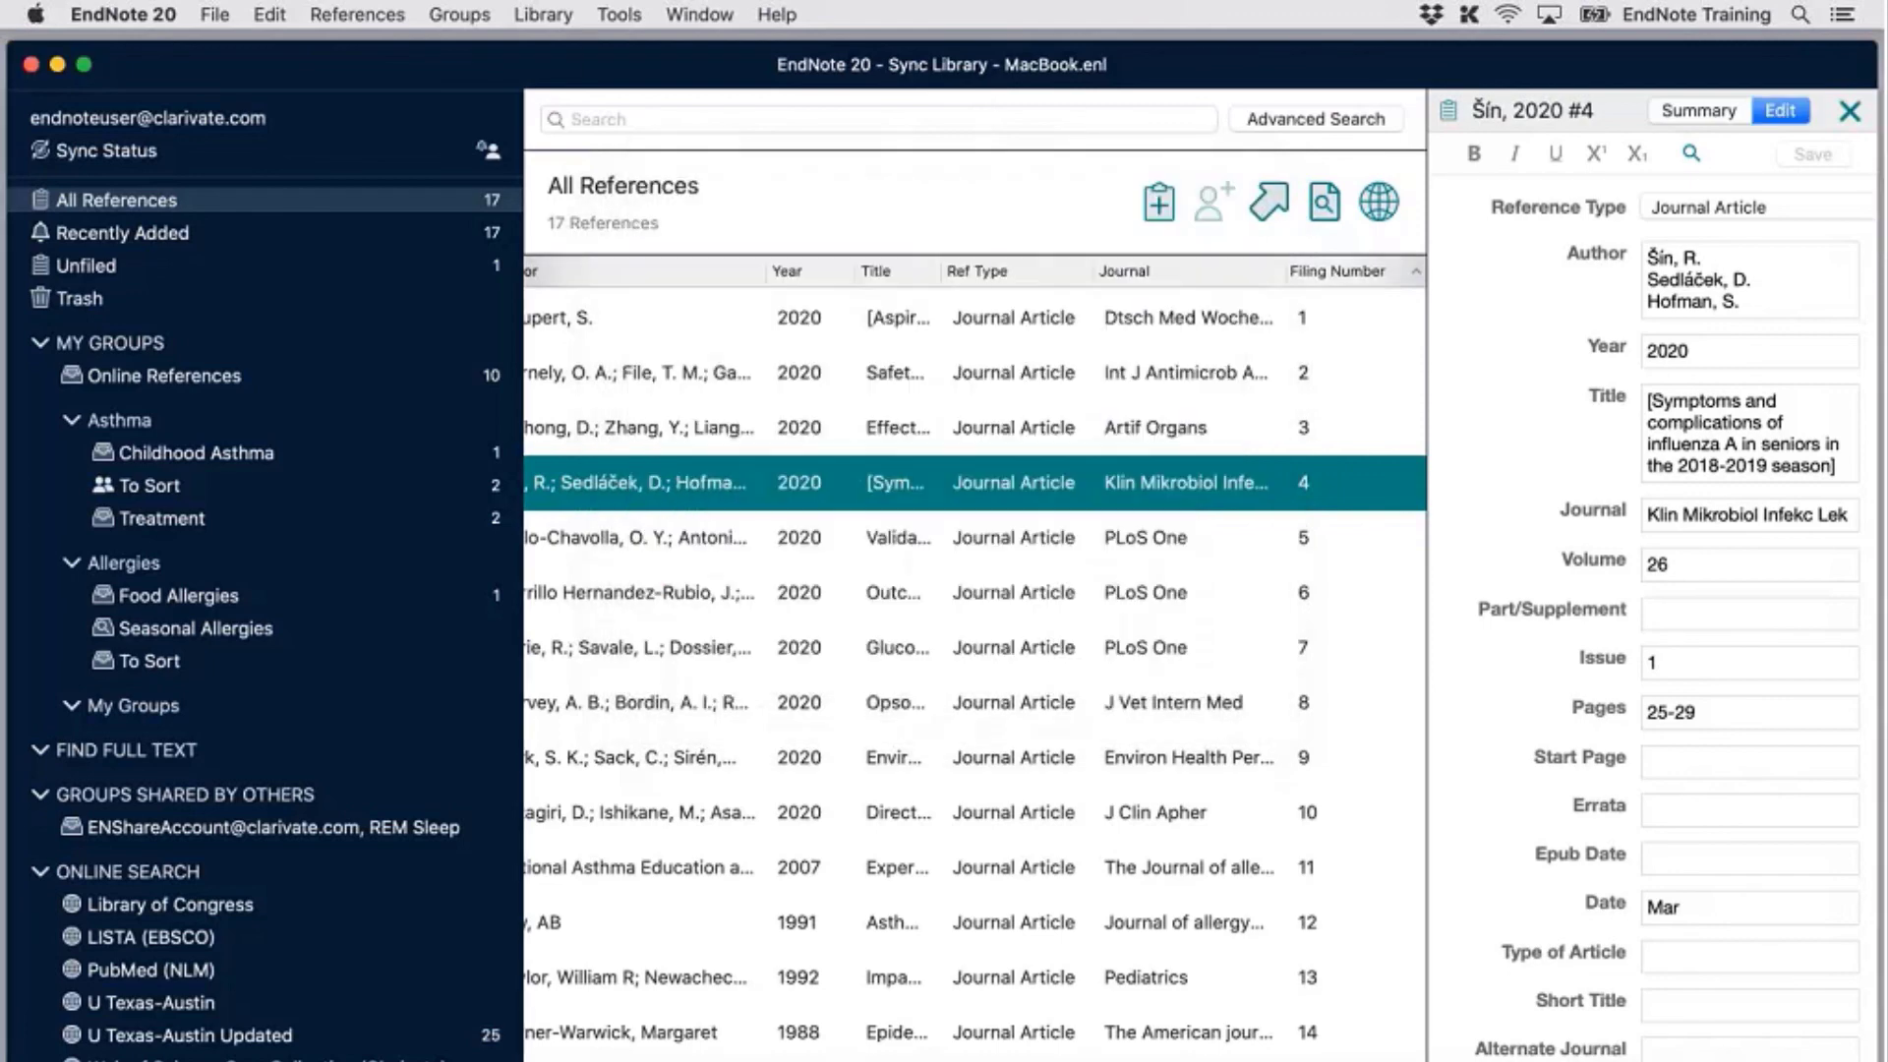
Show the Move/Copy Fields options of Change/Move/Copy Fields, set to Move Field
click(619, 15)
mouse_move(543, 15)
click(639, 344)
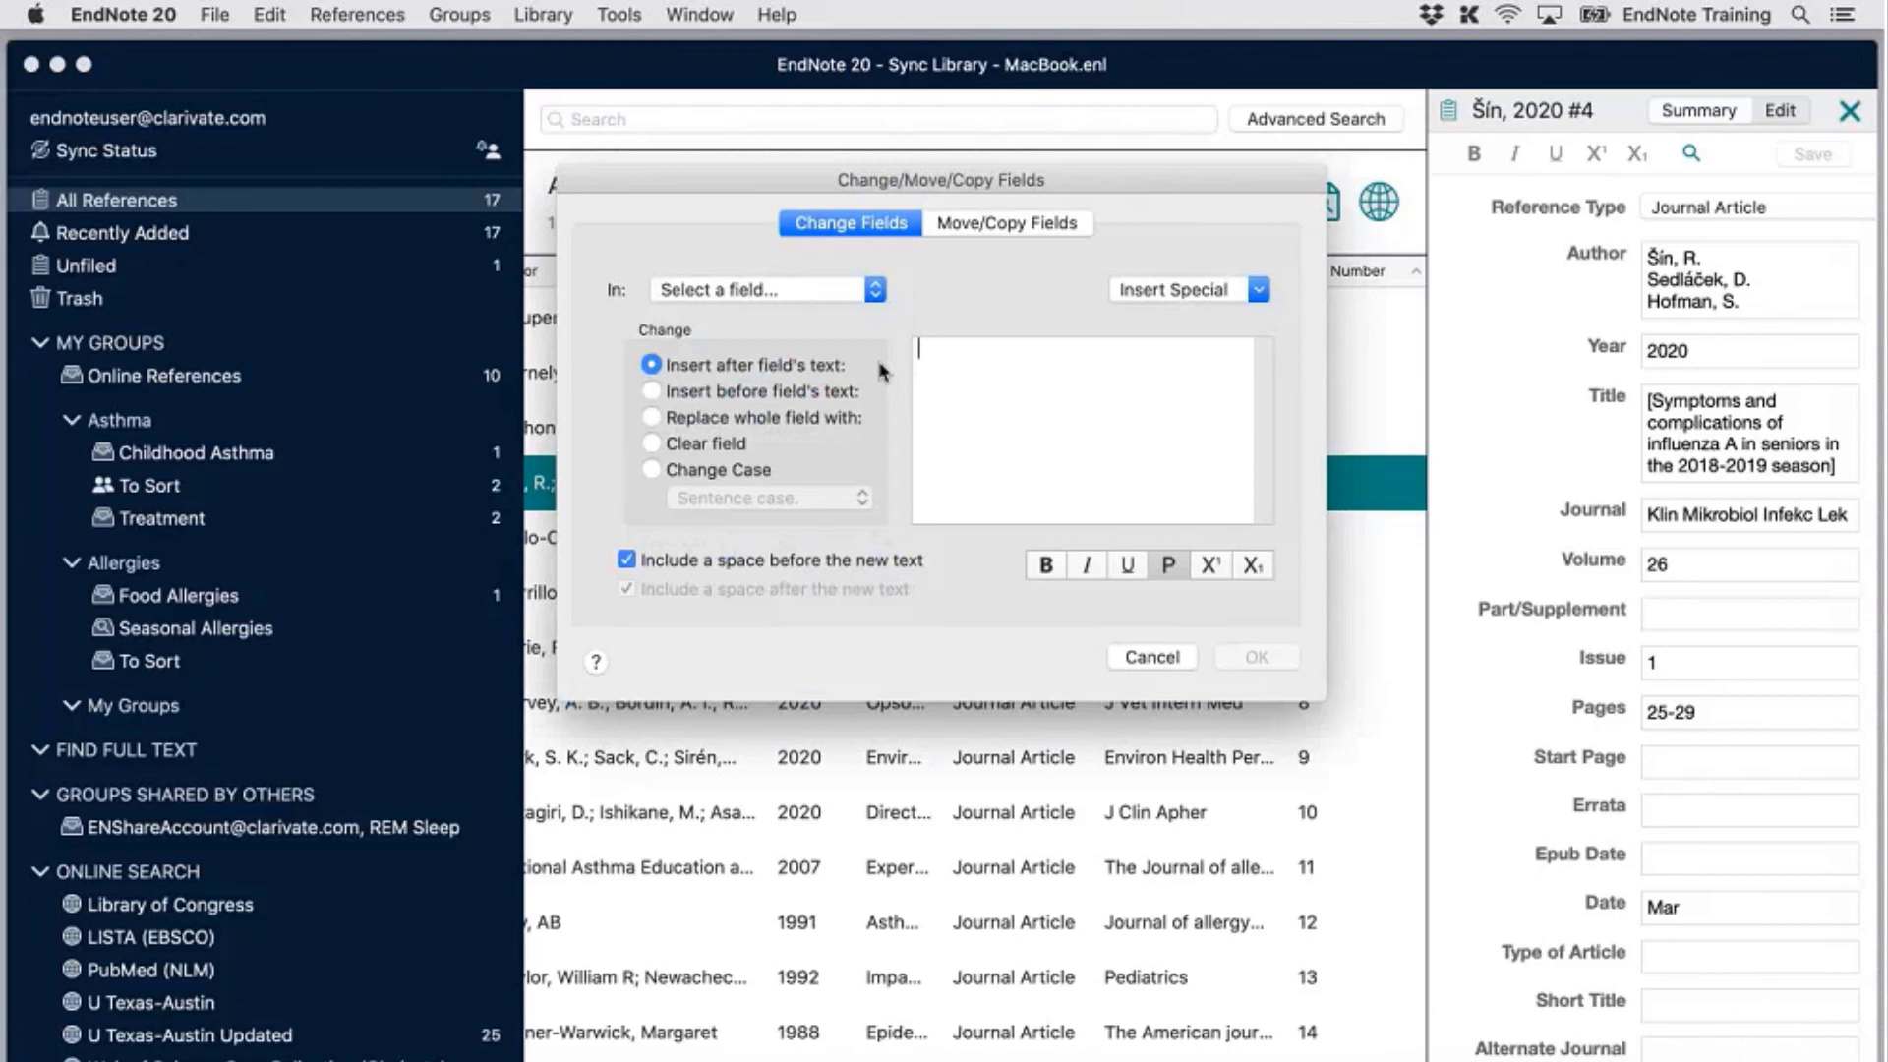
click(1010, 234)
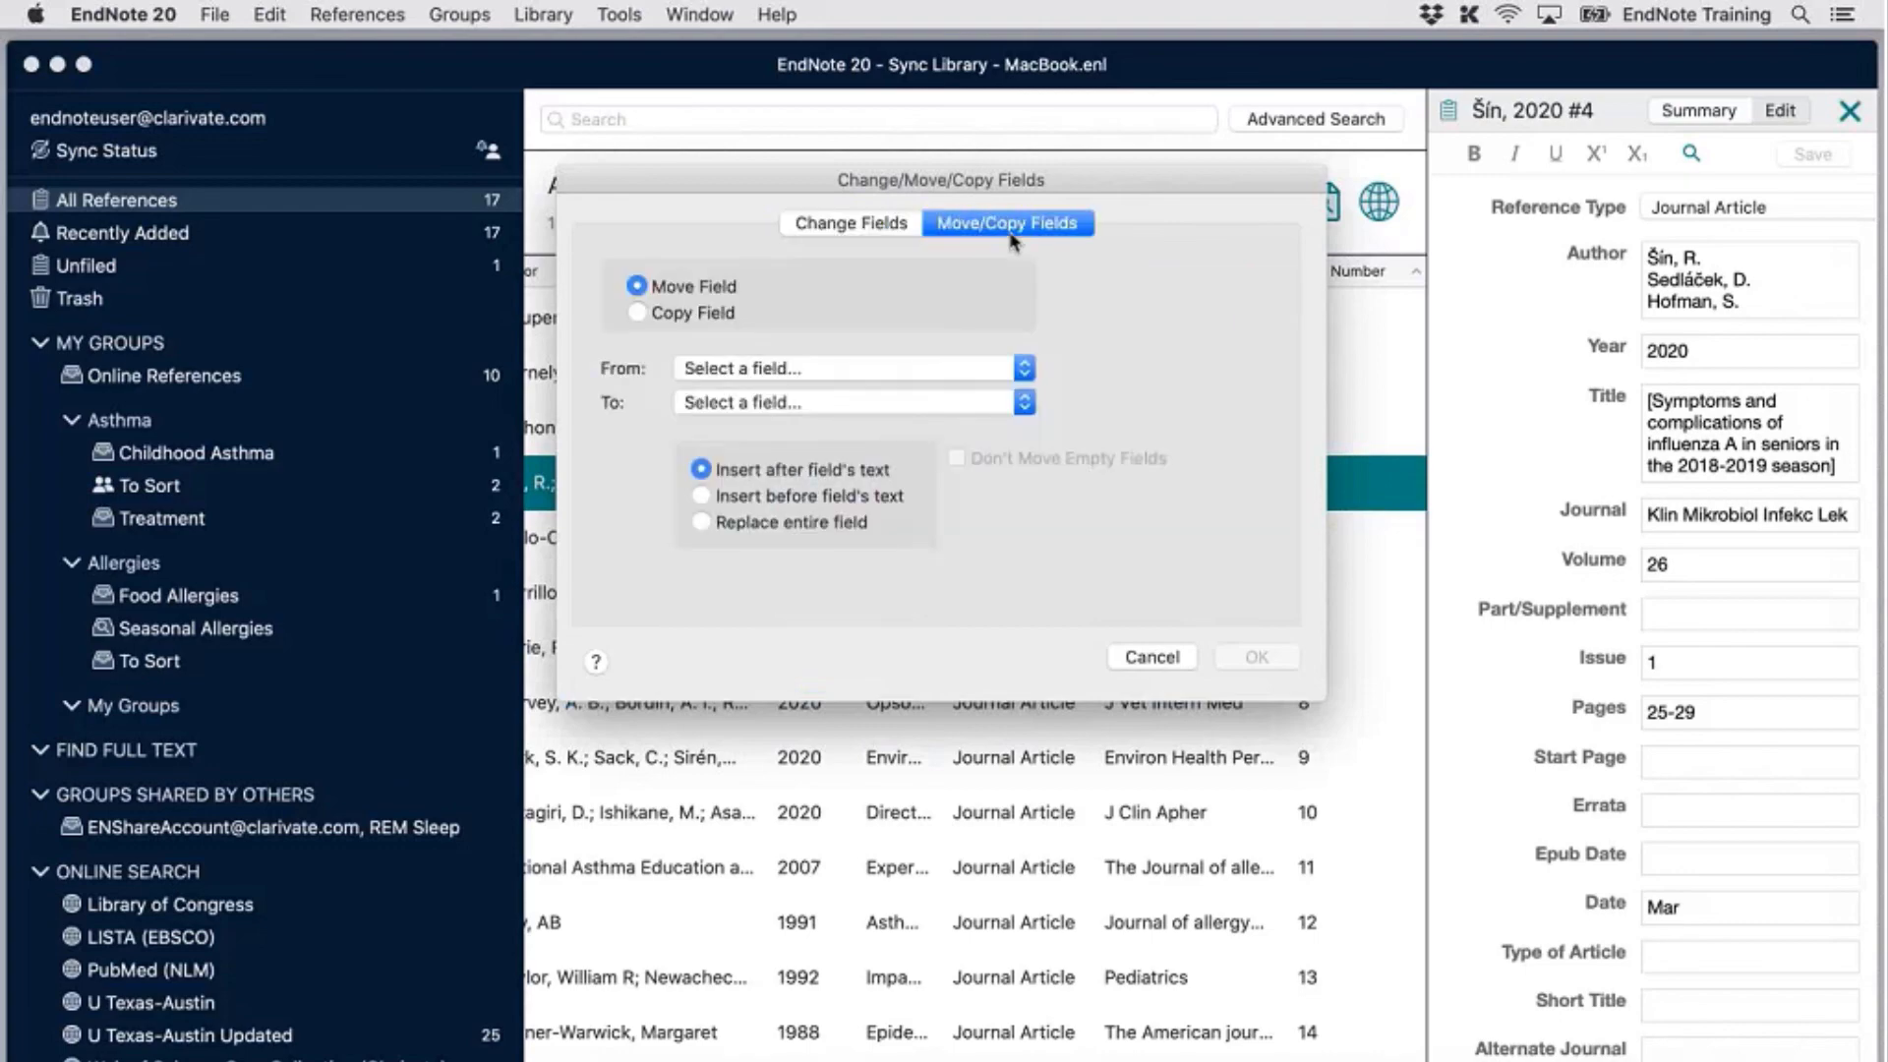